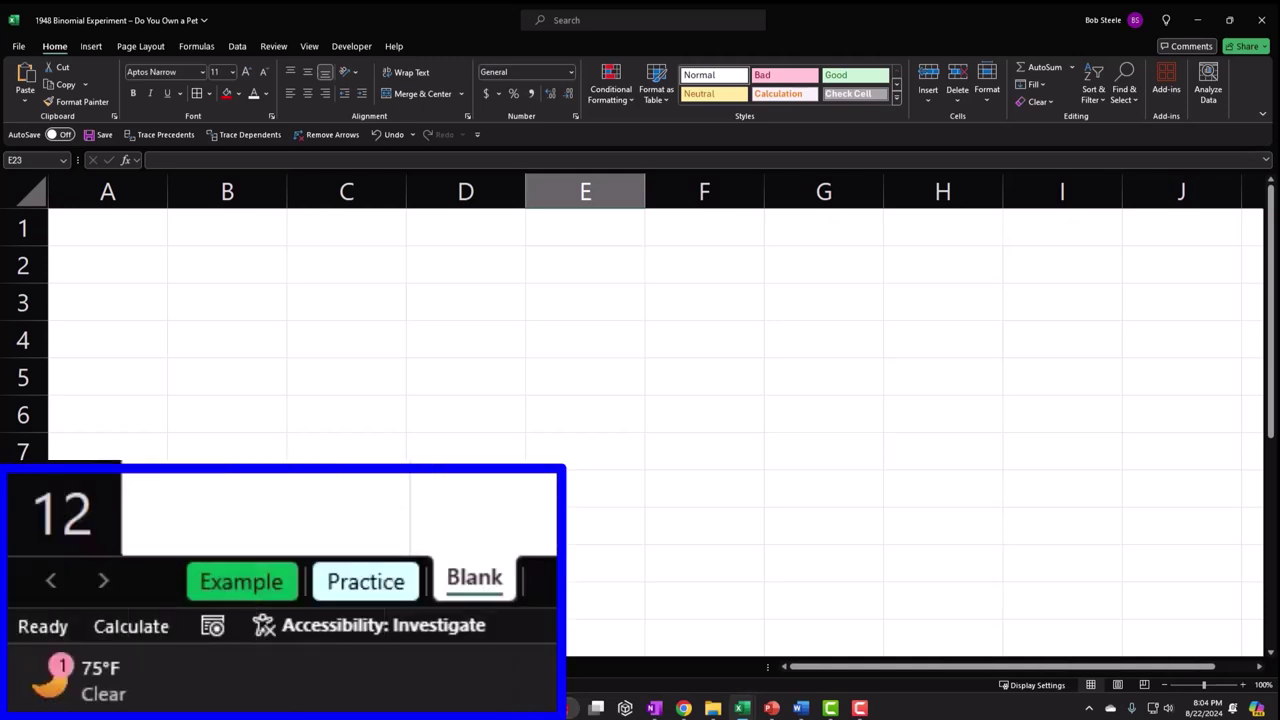
- Open the Example sheet showing the pet-ownership experiment (population 1.4 M, sample 300)
{"action": "left_click", "coordinate": [245, 582]}
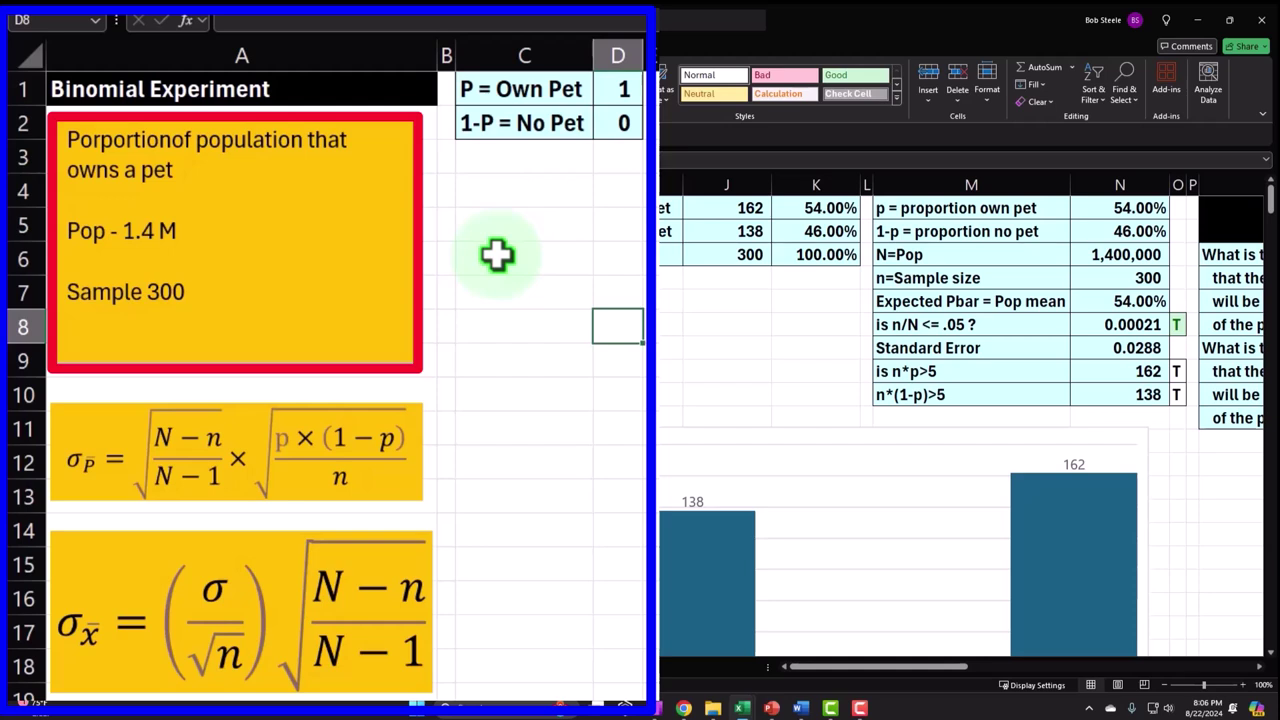
{"action": "left_click", "coordinate": [410, 283]}
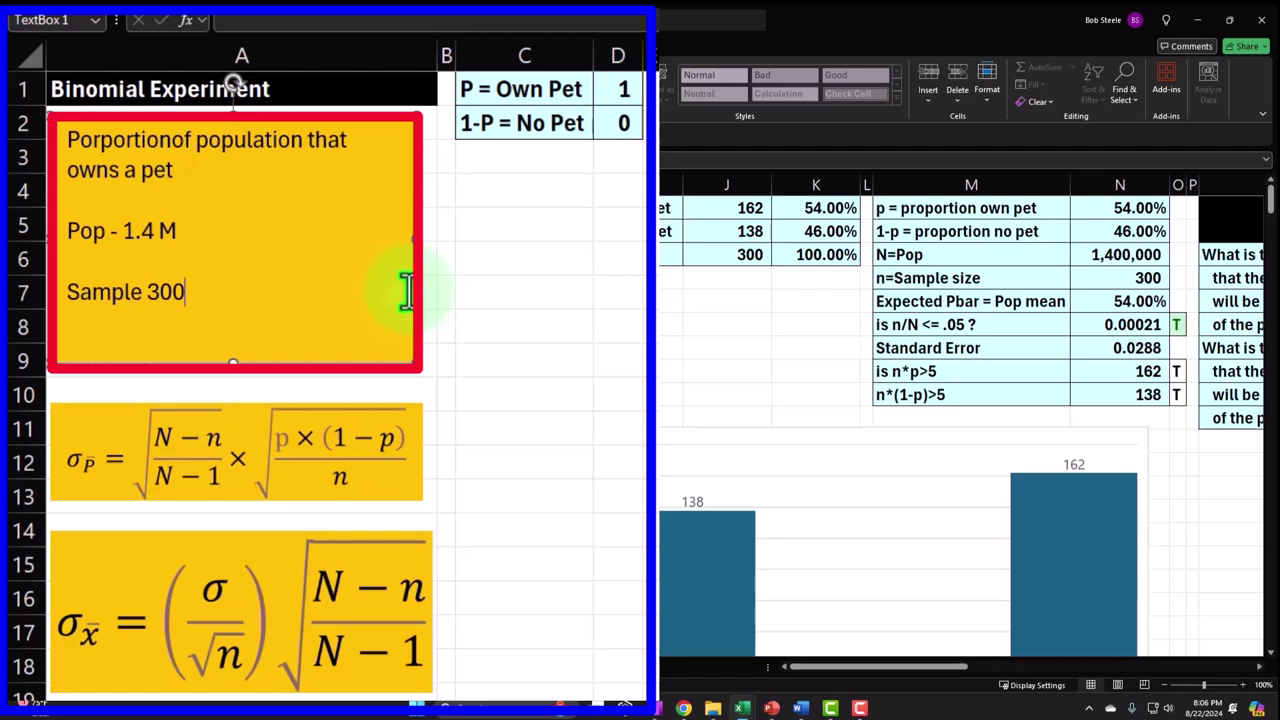
{"action": "left_click", "coordinate": [114, 402]}
{"action": "left_click", "coordinate": [543, 430]}
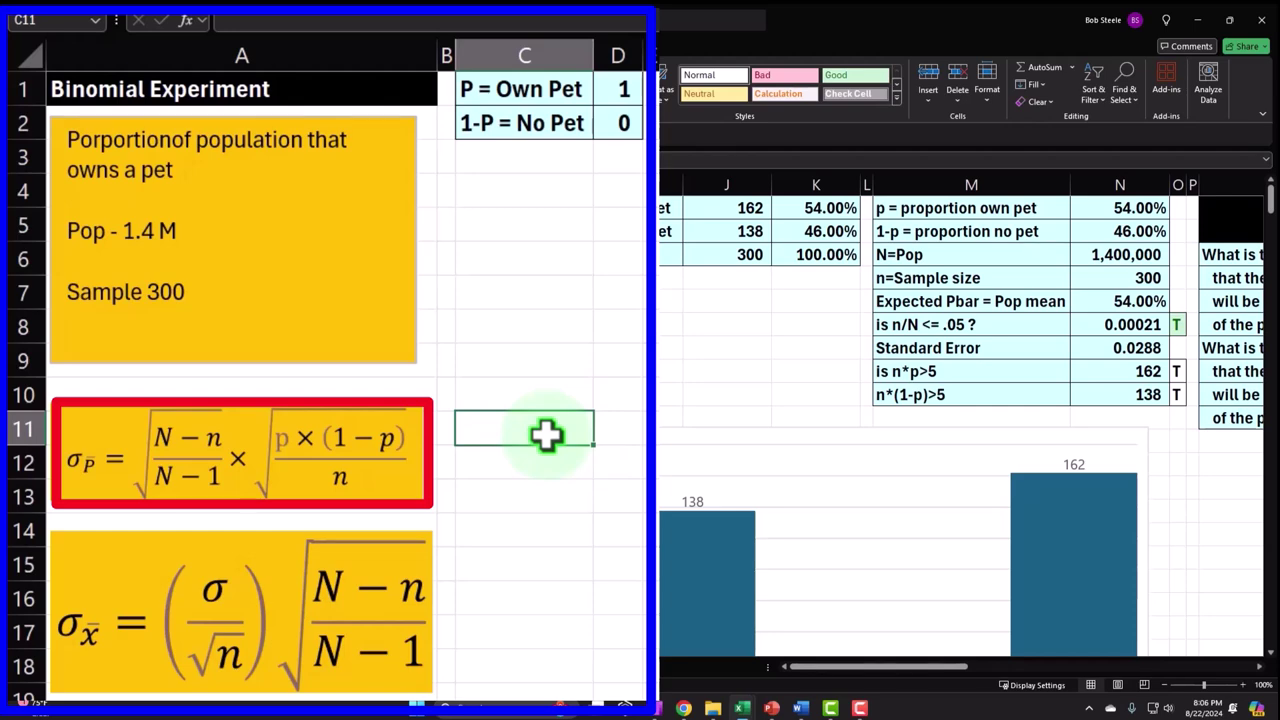
{"action": "left_click", "coordinate": [621, 97]}
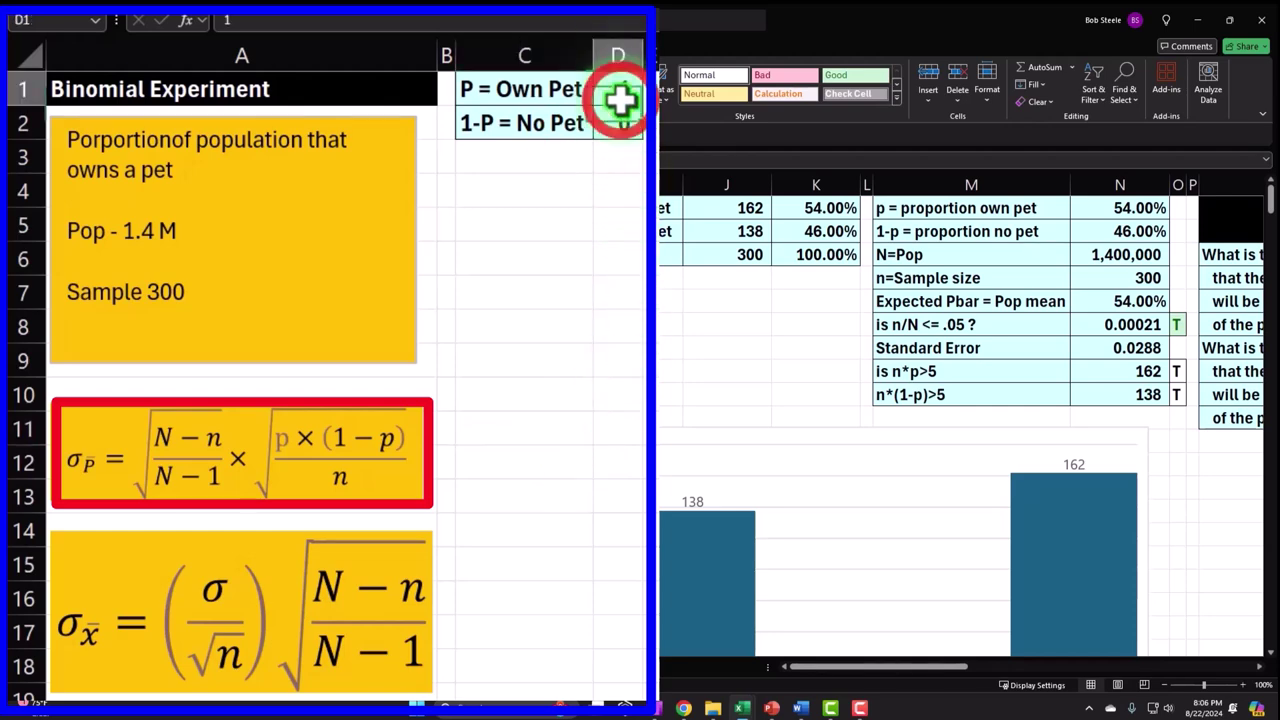
{"action": "left_click", "coordinate": [619, 123]}
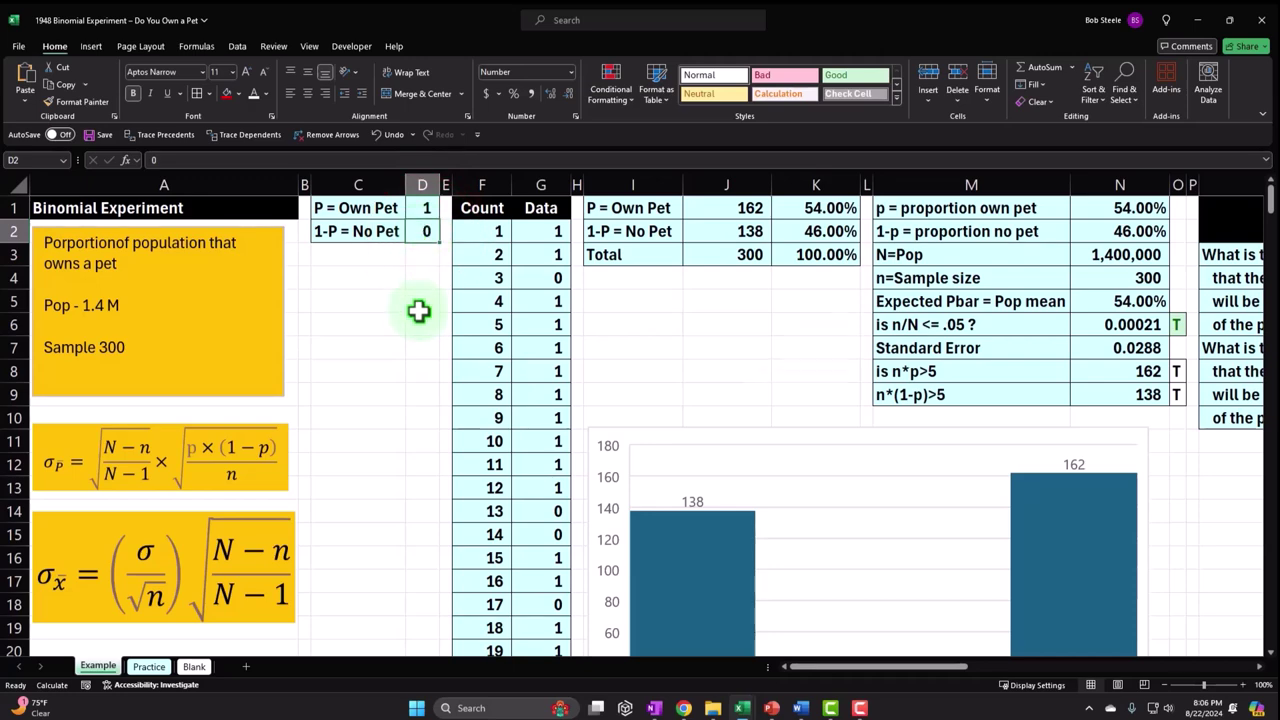
{"action": "scroll", "coordinate": [418, 311], "scroll_direction": "down", "scroll_amount": 3}
{"action": "mouse_move", "coordinate": [694, 320]}
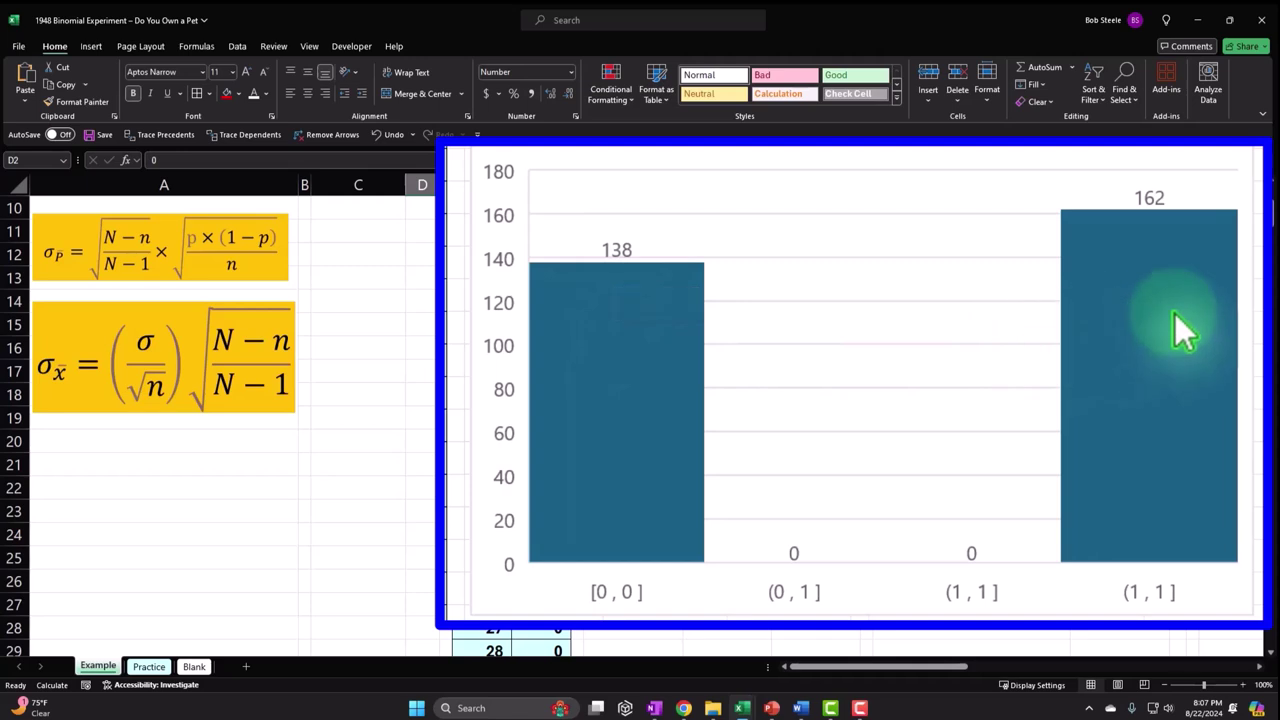
{"action": "mouse_move", "coordinate": [1175, 314]}
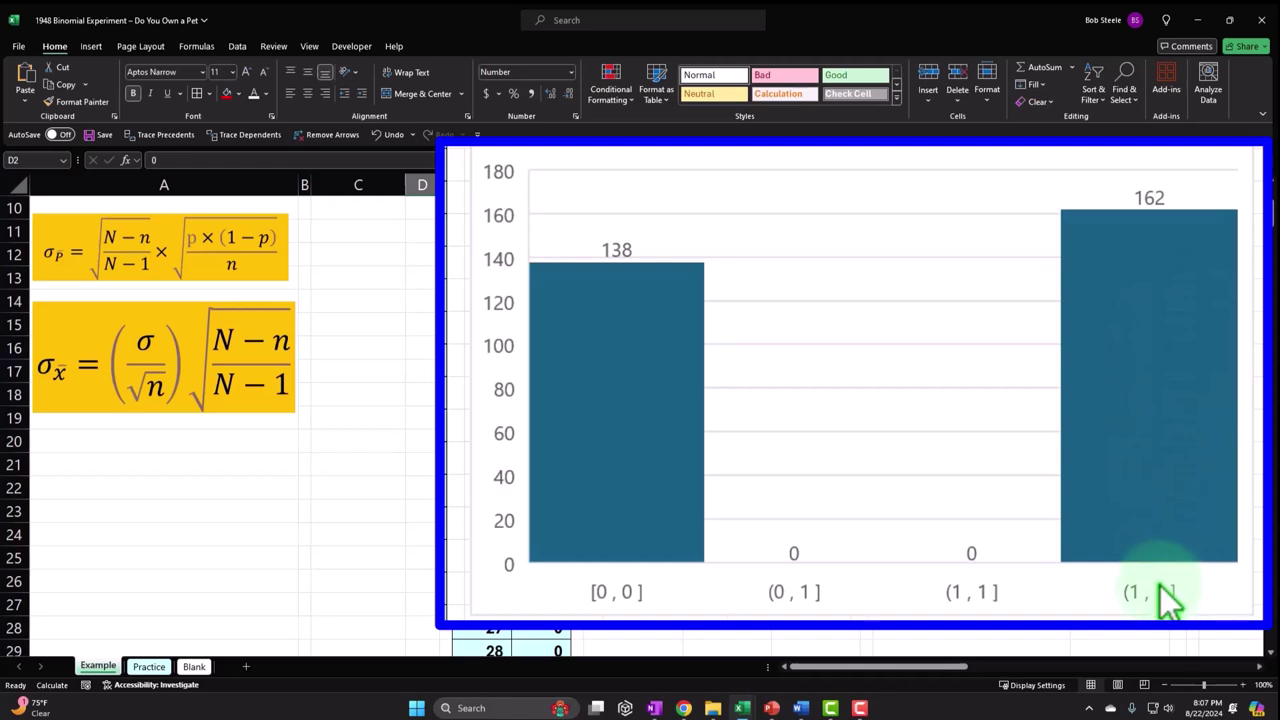
{"action": "mouse_move", "coordinate": [1172, 228]}
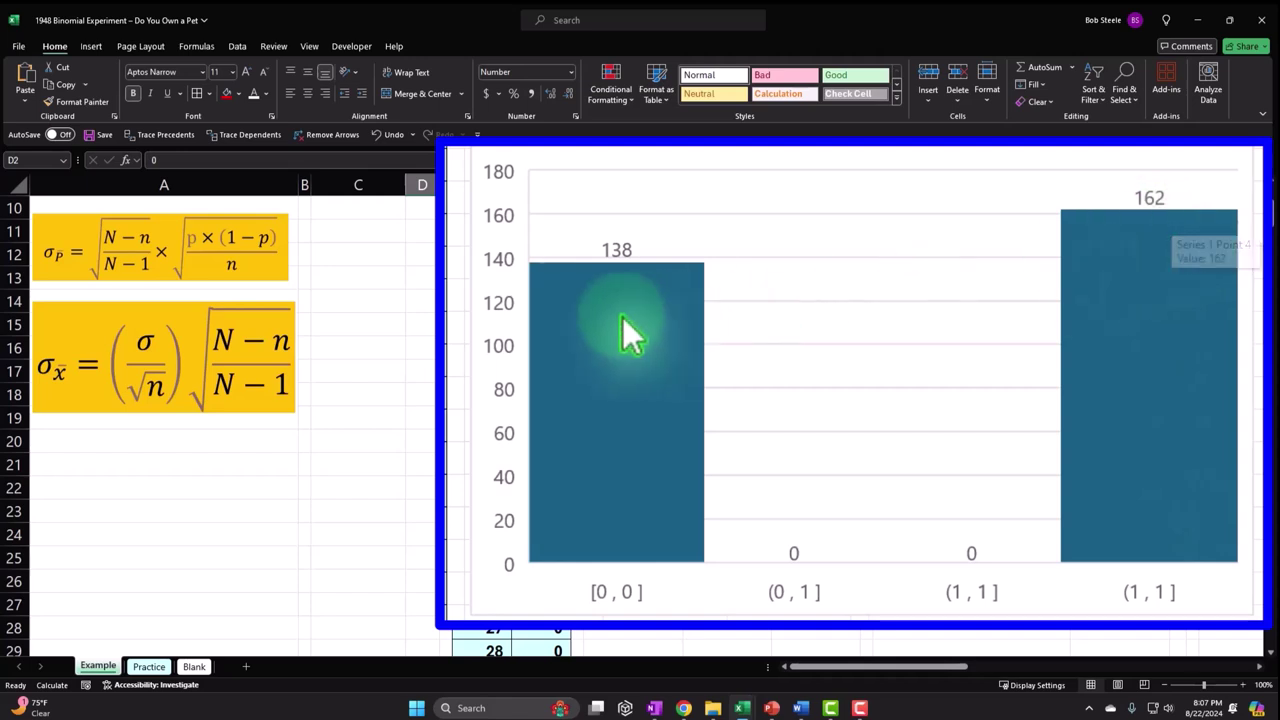
{"action": "mouse_move", "coordinate": [621, 317]}
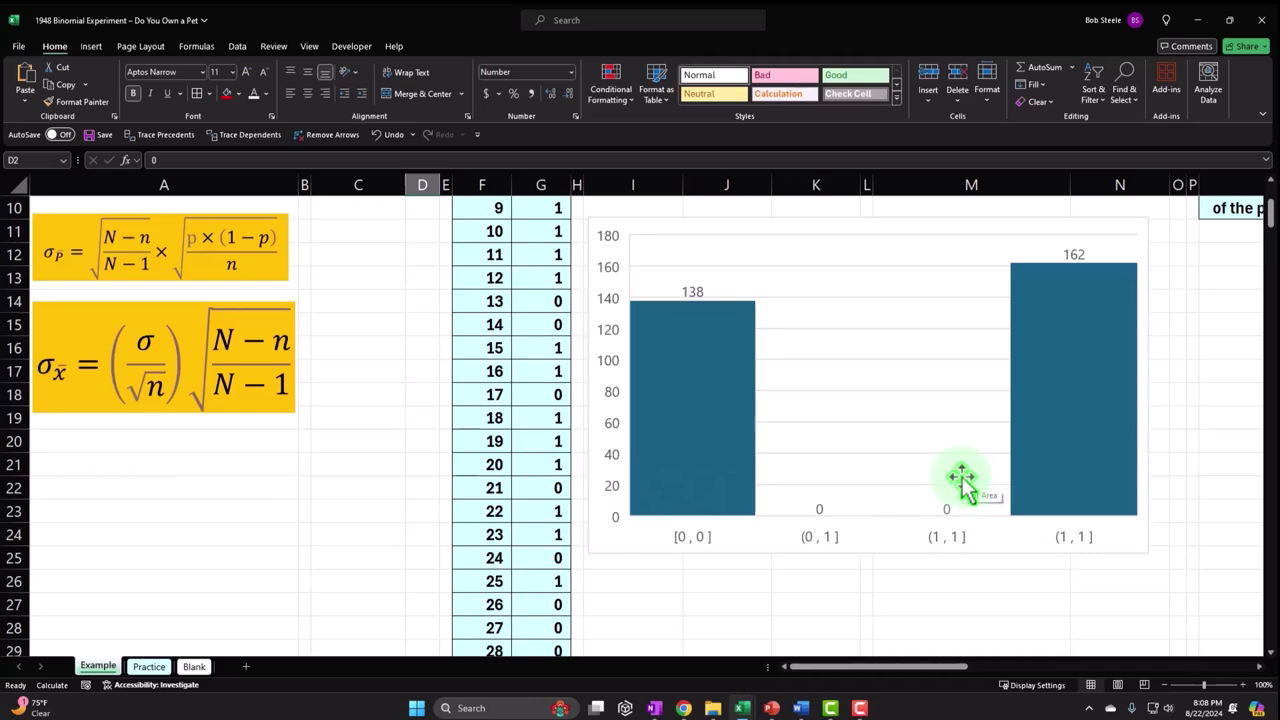
{"action": "scroll", "coordinate": [960, 480], "scroll_direction": "up", "scroll_amount": 3}
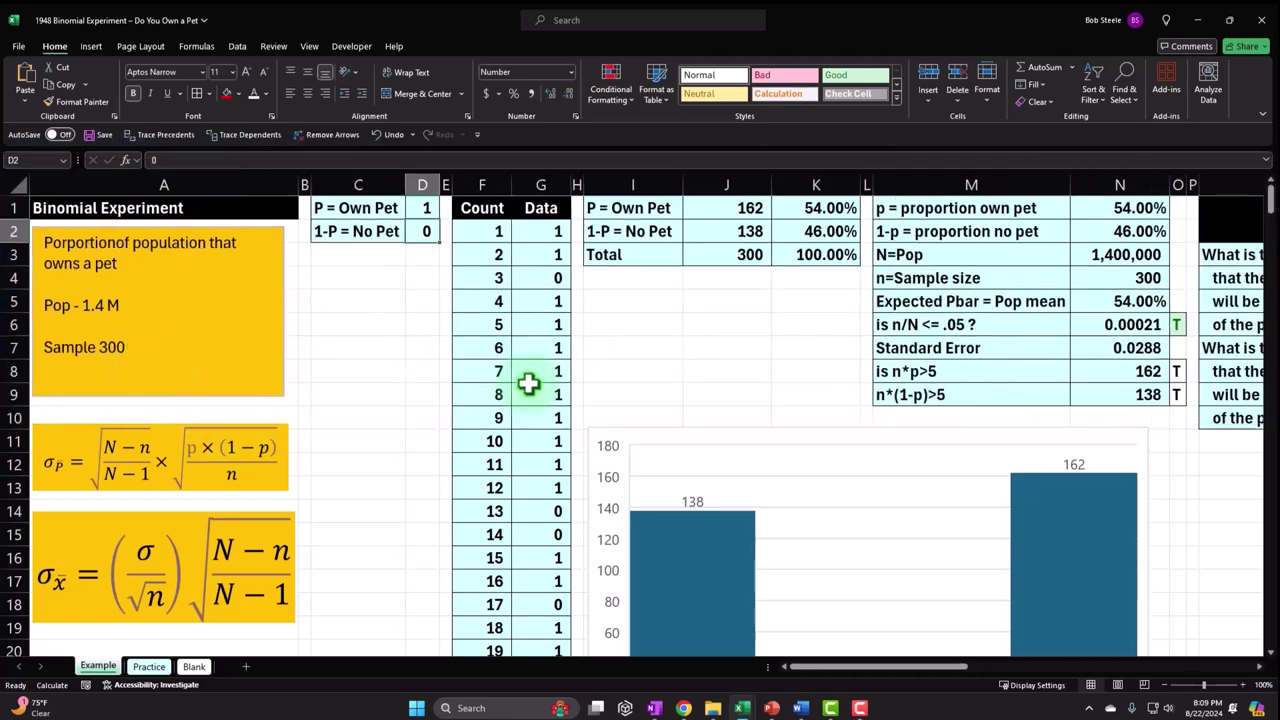
{"action": "scroll", "coordinate": [530, 380], "scroll_direction": "down", "scroll_amount": 1}
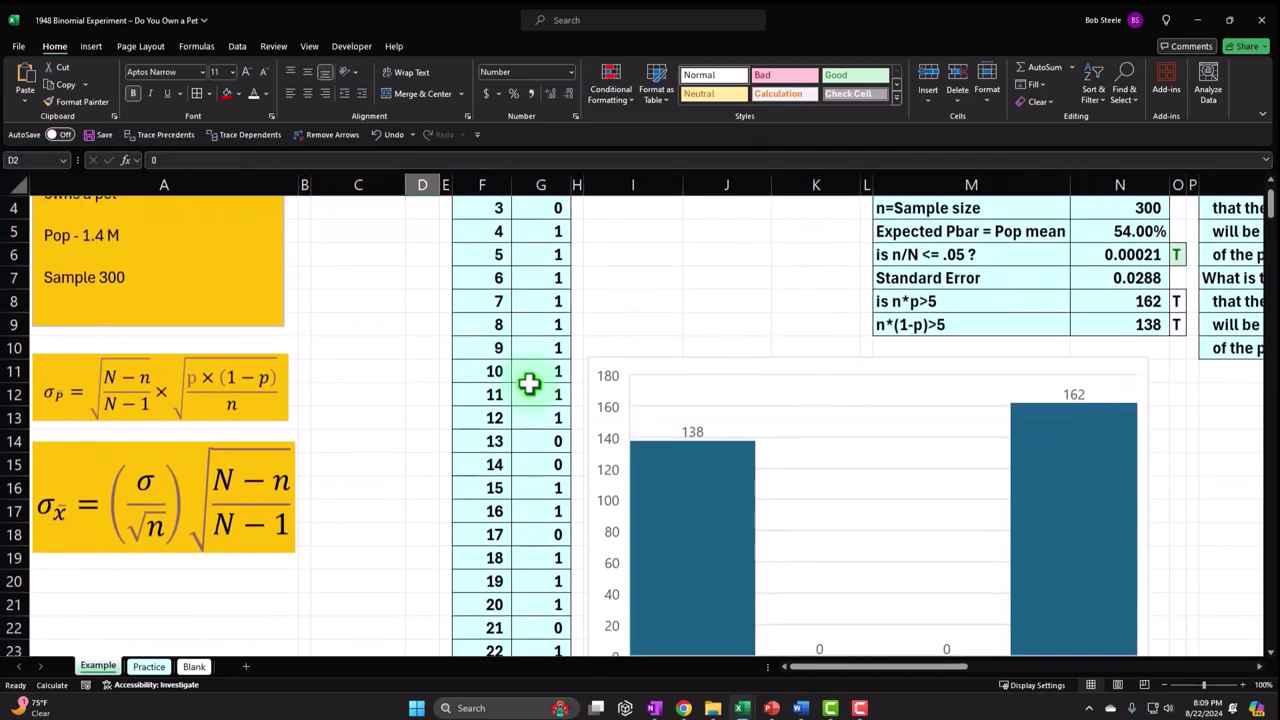
{"action": "scroll", "coordinate": [530, 383], "scroll_direction": "up", "scroll_amount": 1}
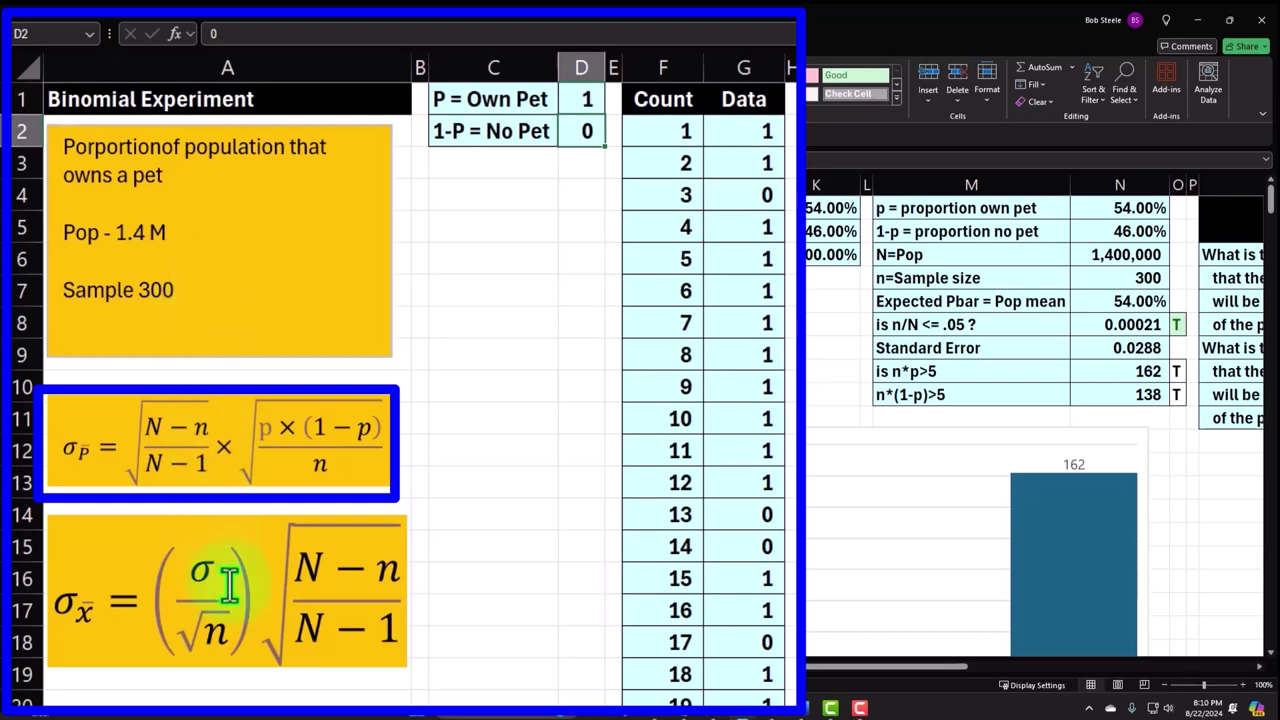
{"action": "left_click", "coordinate": [247, 525]}
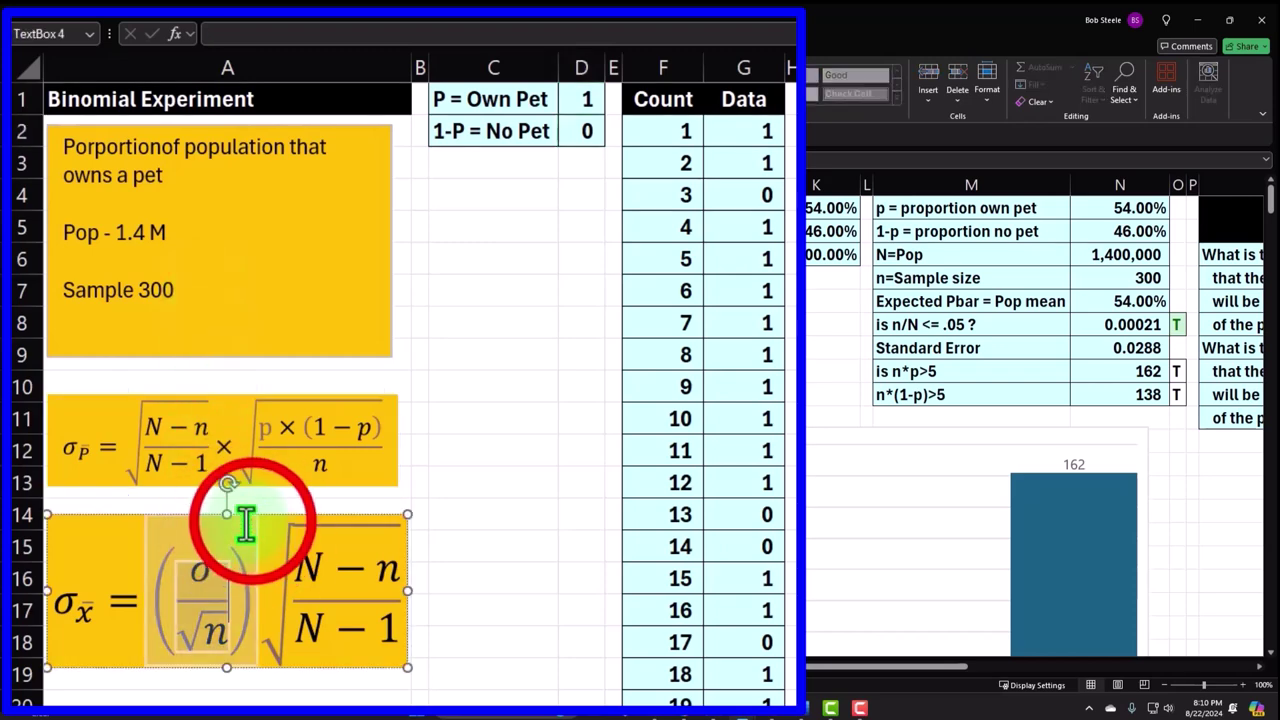
{"action": "left_click", "coordinate": [500, 565]}
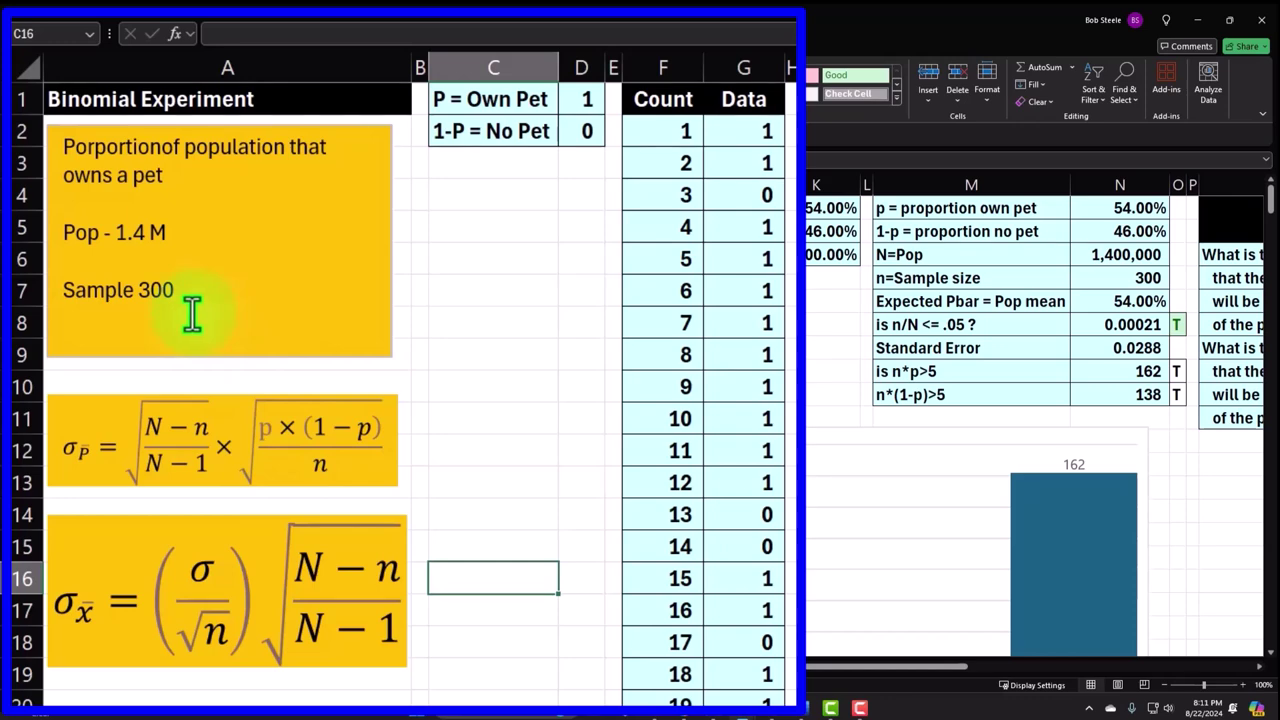
{"action": "left_click", "coordinate": [513, 225]}
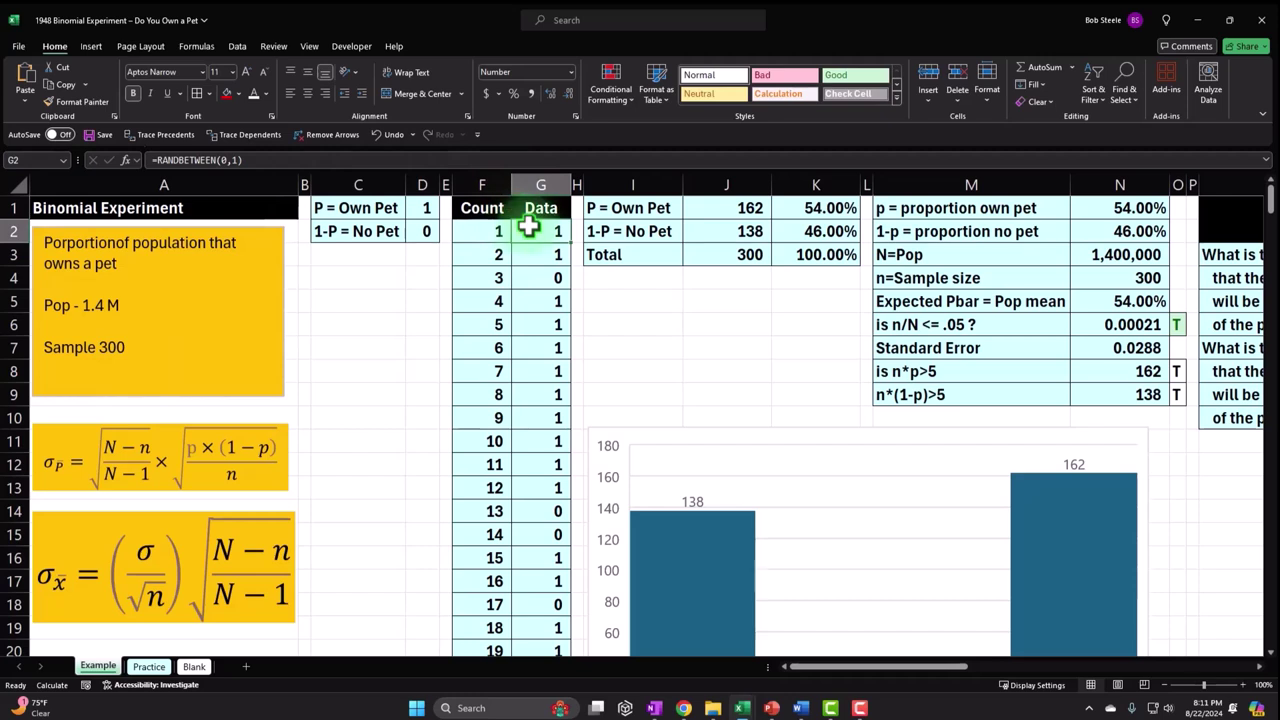
{"action": "left_click", "coordinate": [655, 232]}
{"action": "left_click", "coordinate": [818, 210]}
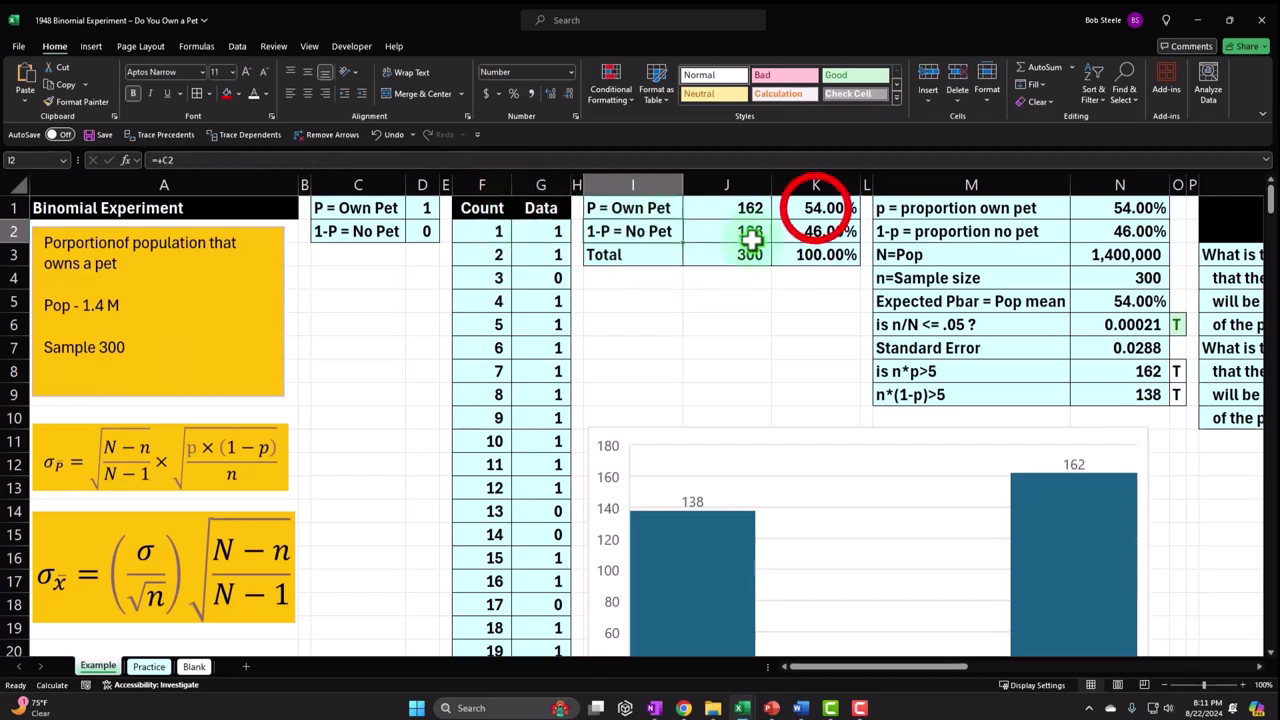
{"action": "left_click", "coordinate": [803, 438]}
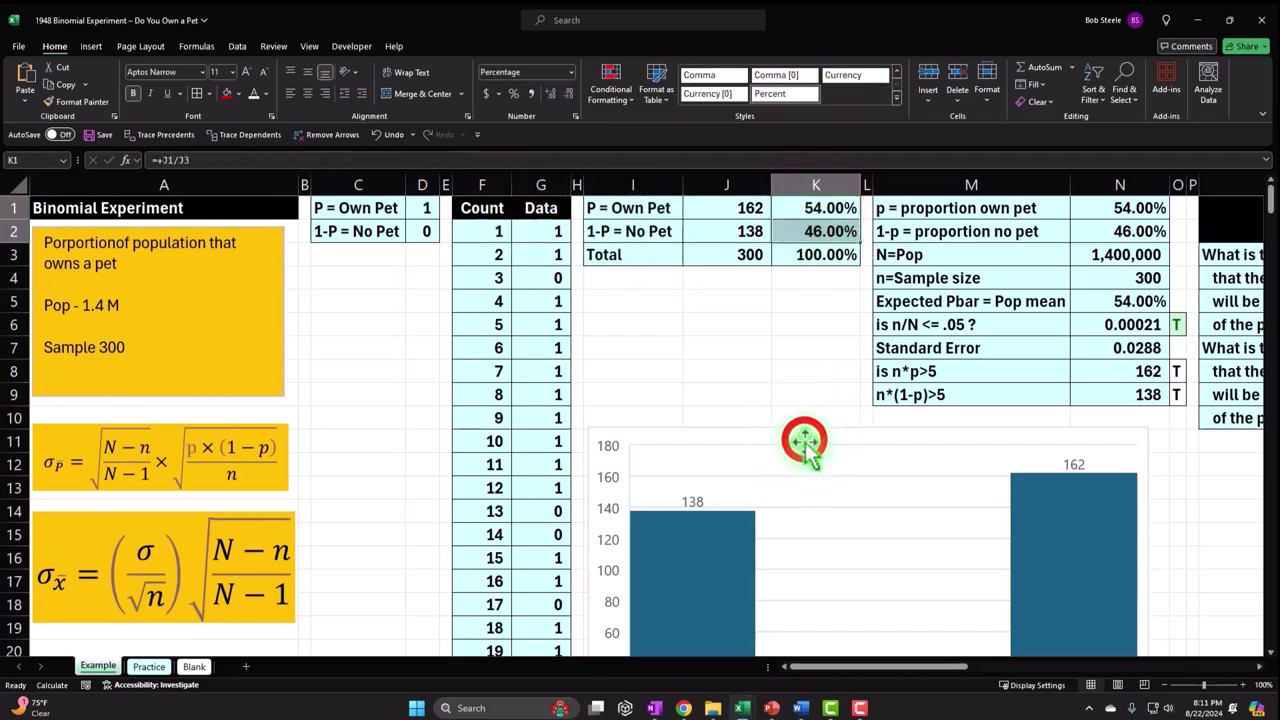
{"action": "left_click_drag", "start_coordinate": [827, 667], "coordinate": [929, 677]}
{"action": "left_click", "coordinate": [530, 212]}
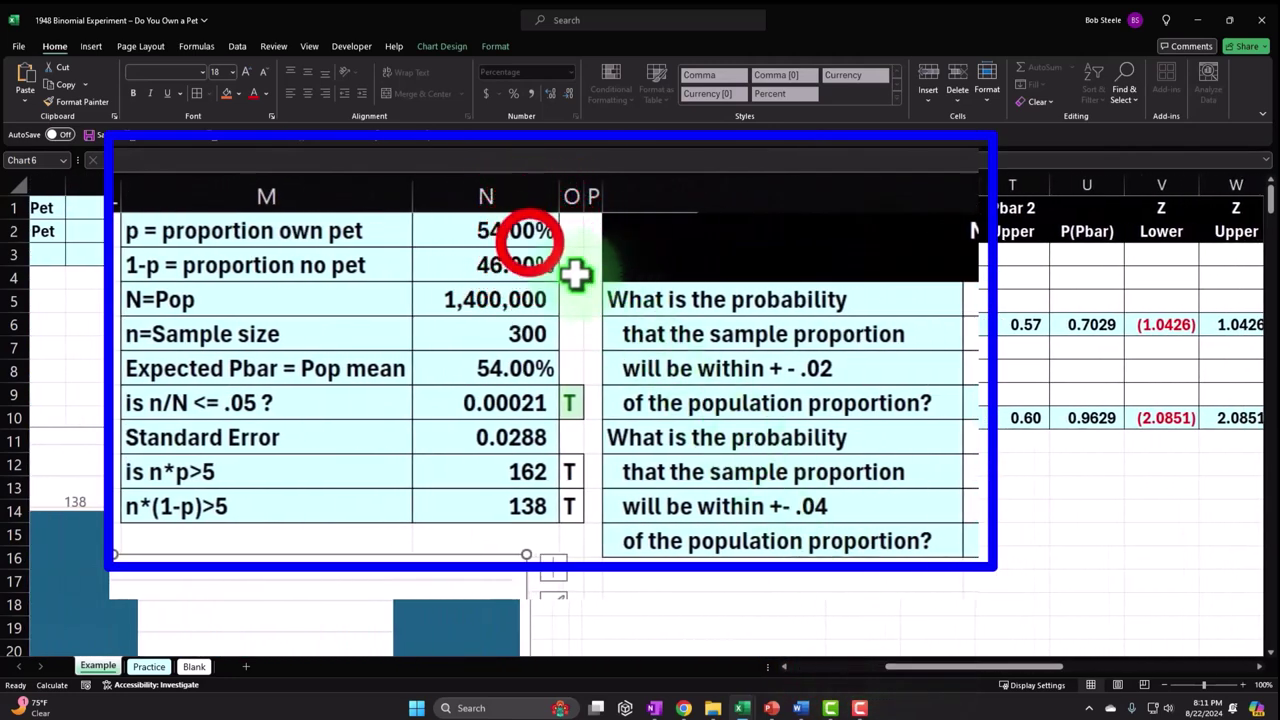
{"action": "left_click", "coordinate": [849, 366]}
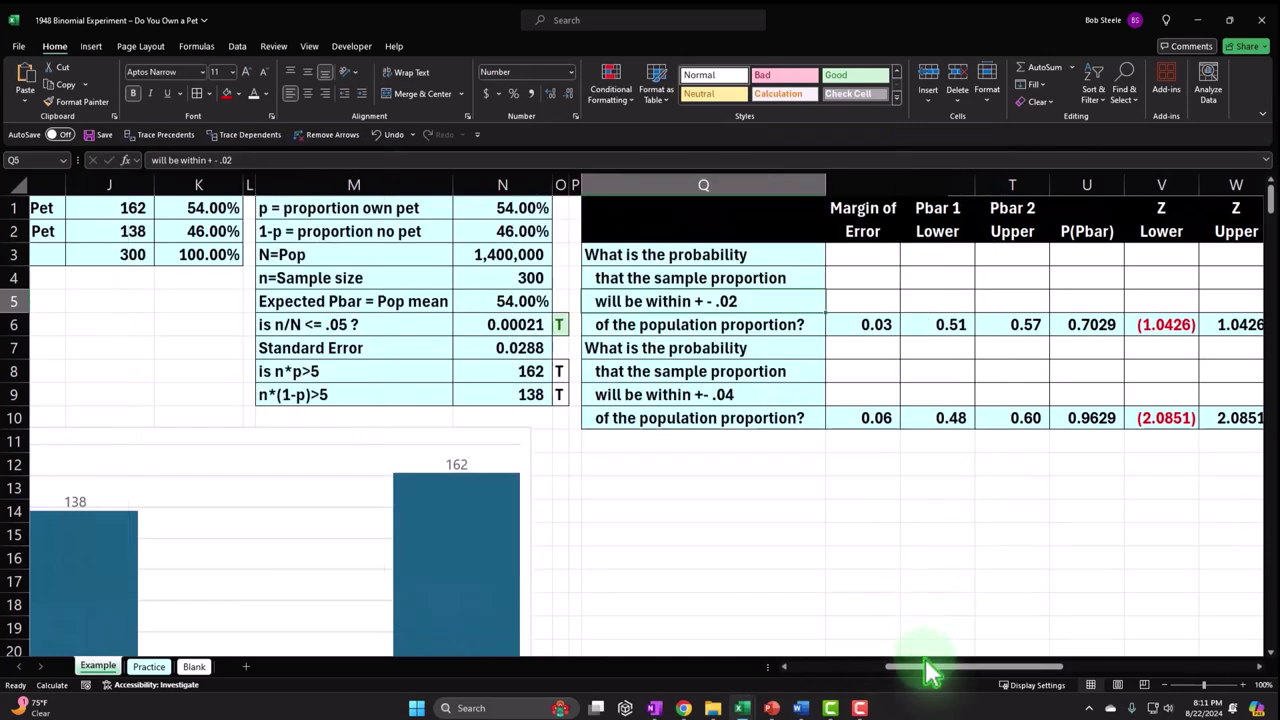
- Glance at the normal curve chart, then go to the Blank sheet and select all cells
{"action": "left_click_drag", "start_coordinate": [929, 675], "coordinate": [1116, 676]}
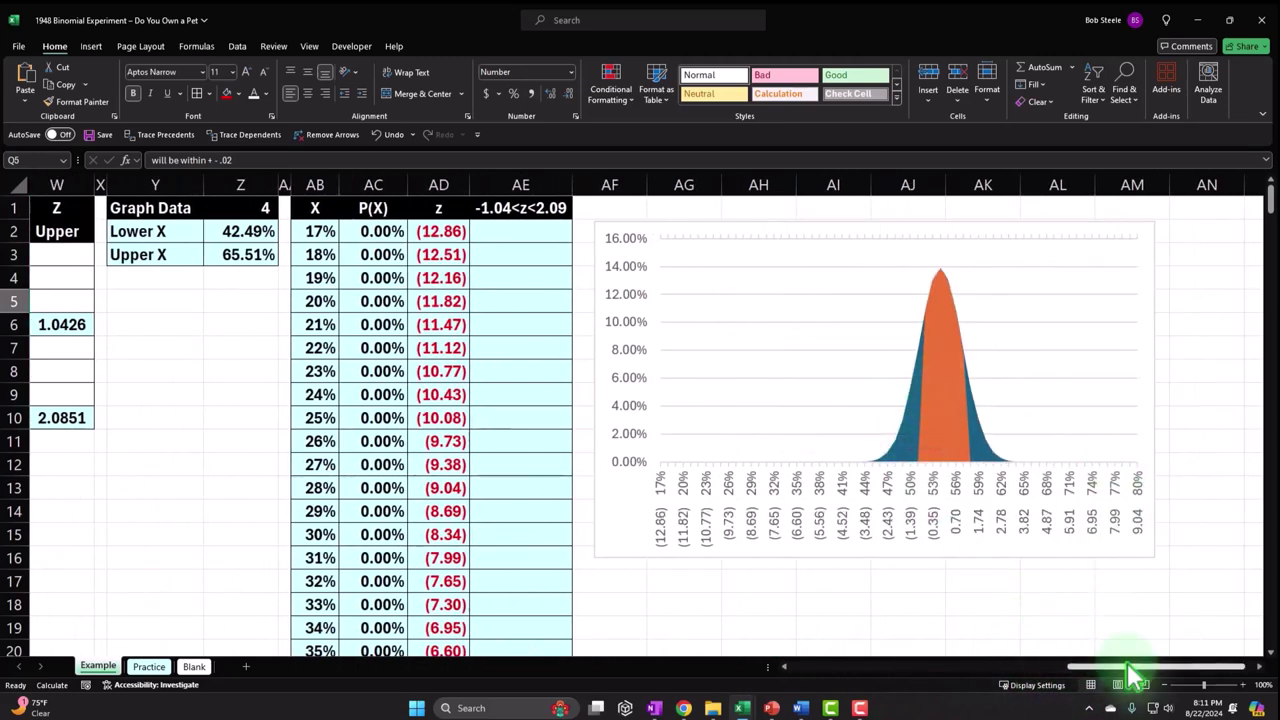
{"action": "left_click_drag", "start_coordinate": [1133, 677], "coordinate": [847, 676]}
{"action": "left_click", "coordinate": [149, 666]}
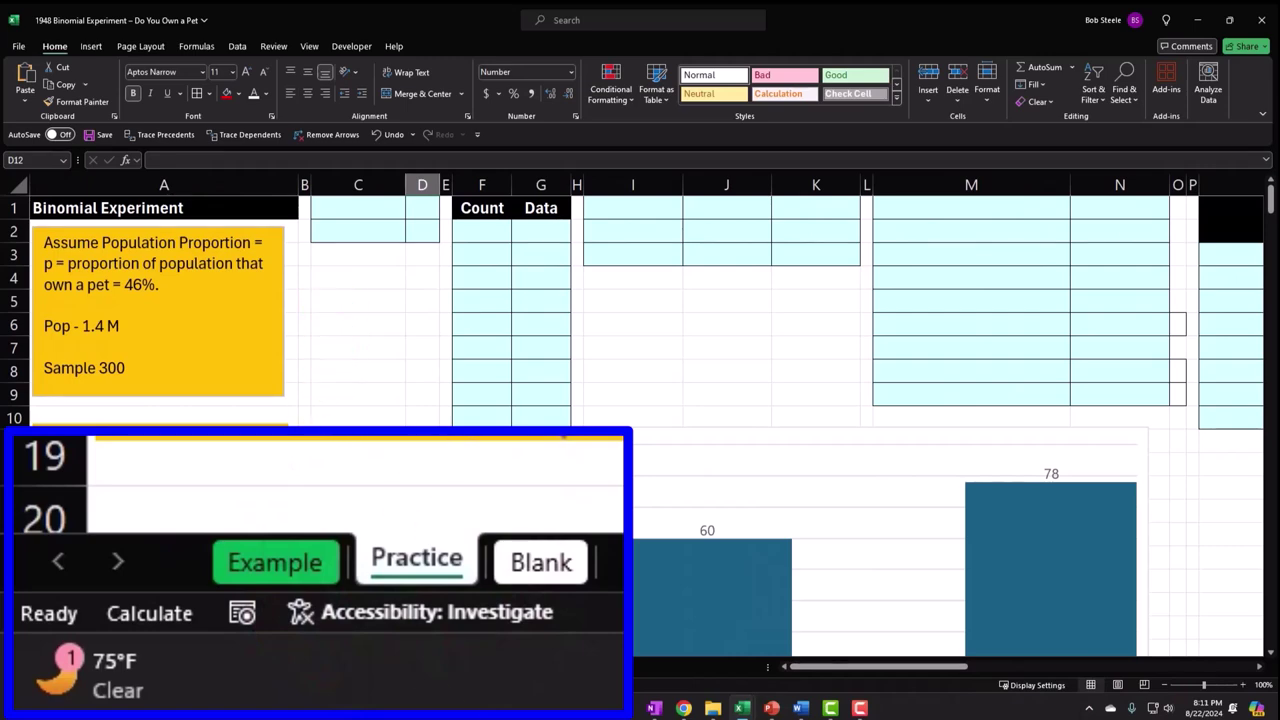
{"action": "left_click", "coordinate": [203, 666]}
{"action": "left_click", "coordinate": [240, 246]}
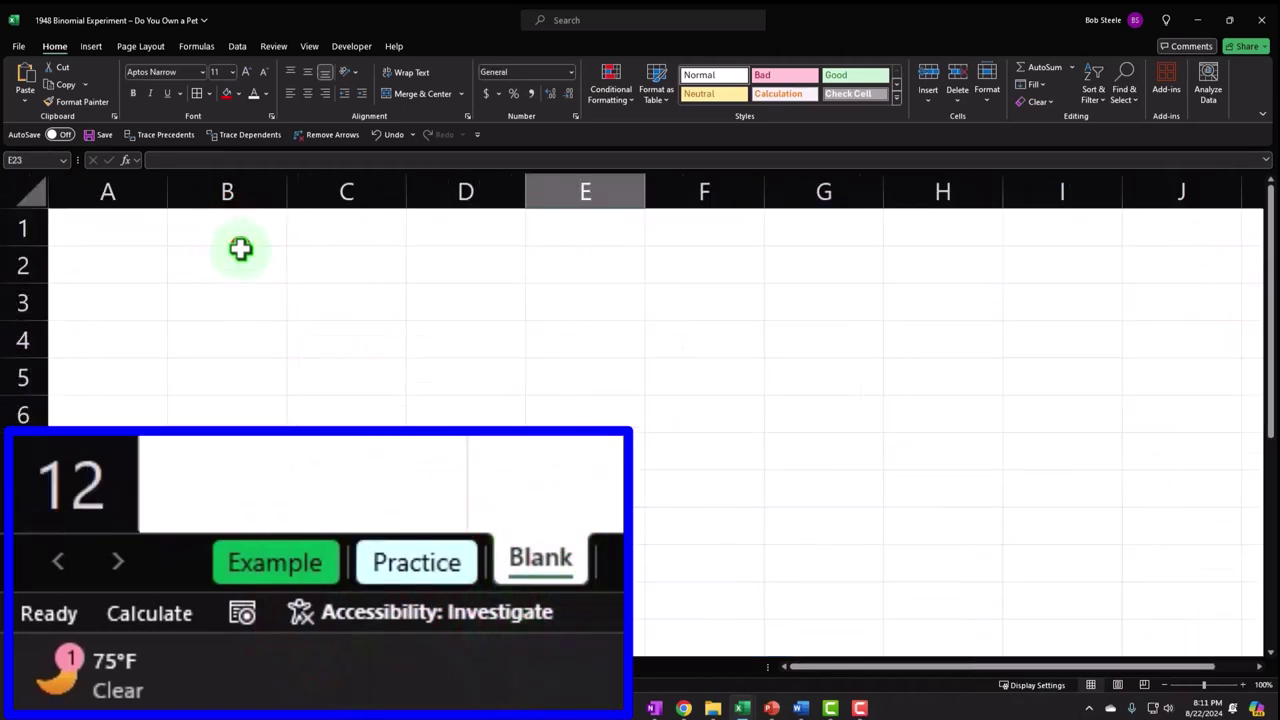
{"action": "left_click", "coordinate": [36, 191]}
- Format all cells as Currency with symbol None, 0 decimals and red parenthesised negatives
{"action": "right_click", "coordinate": [396, 345]}
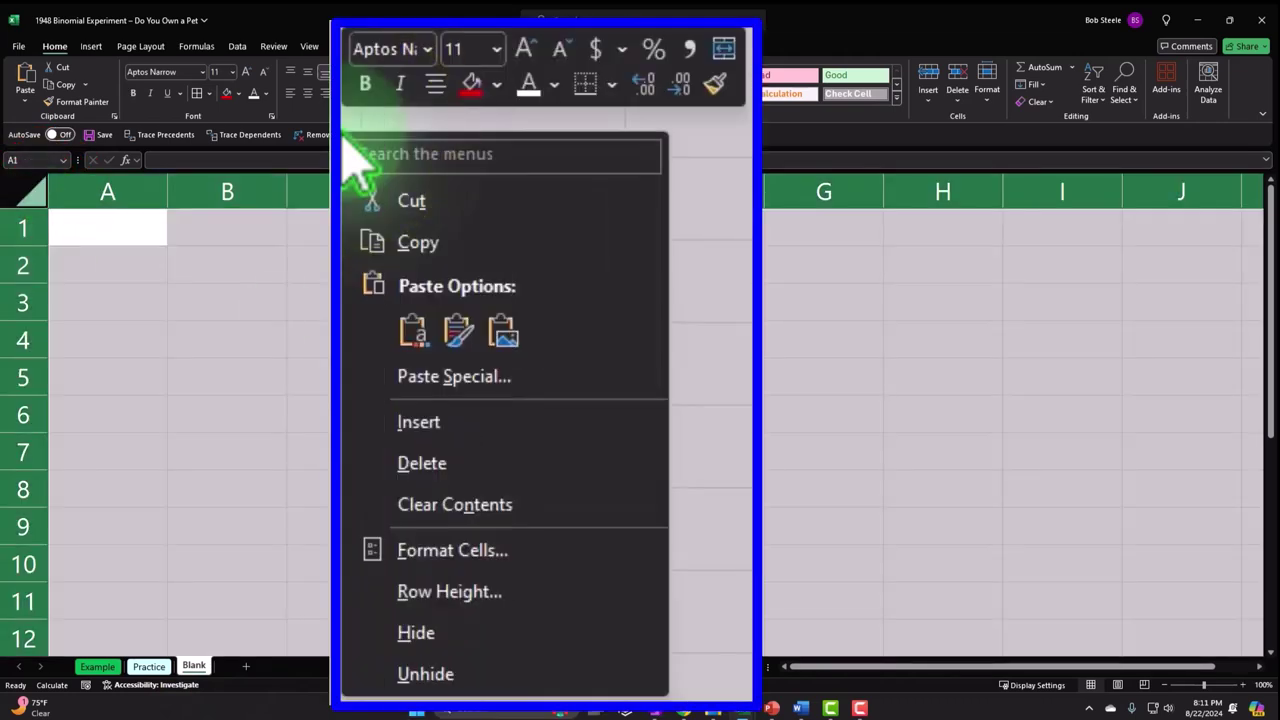
{"action": "left_click", "coordinate": [485, 552]}
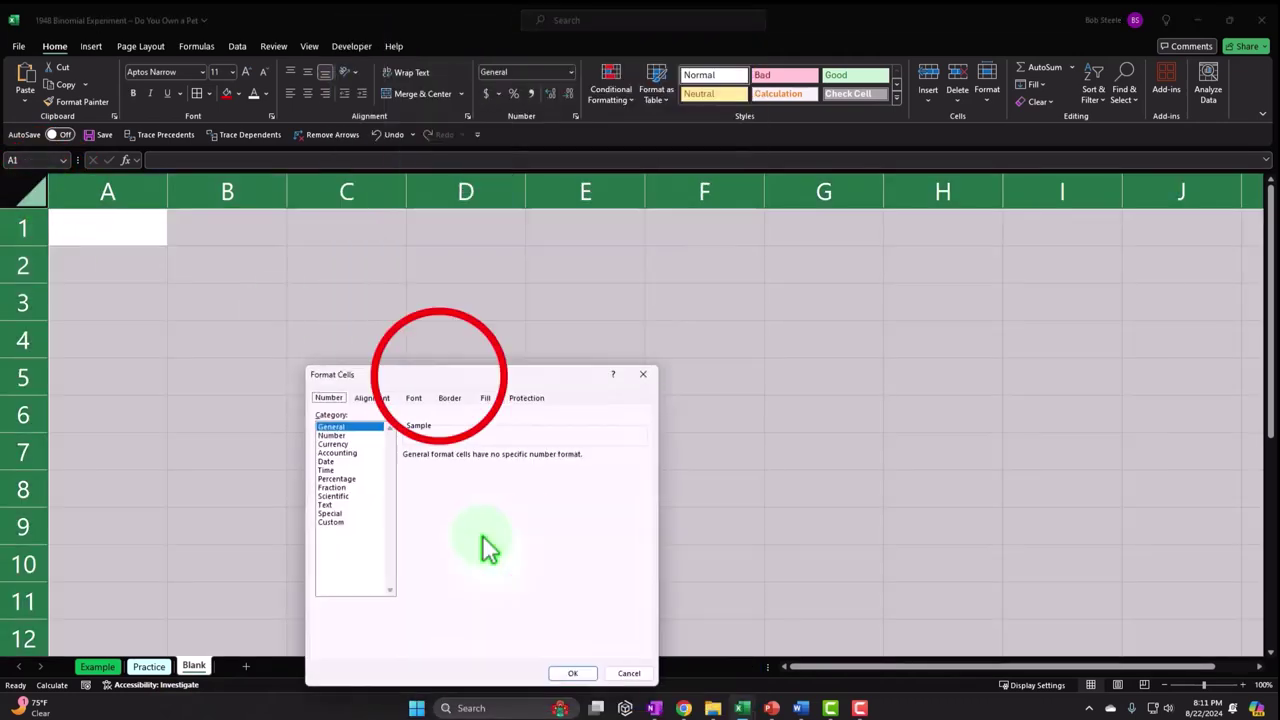
{"action": "left_click_drag", "start_coordinate": [438, 376], "coordinate": [430, 245]}
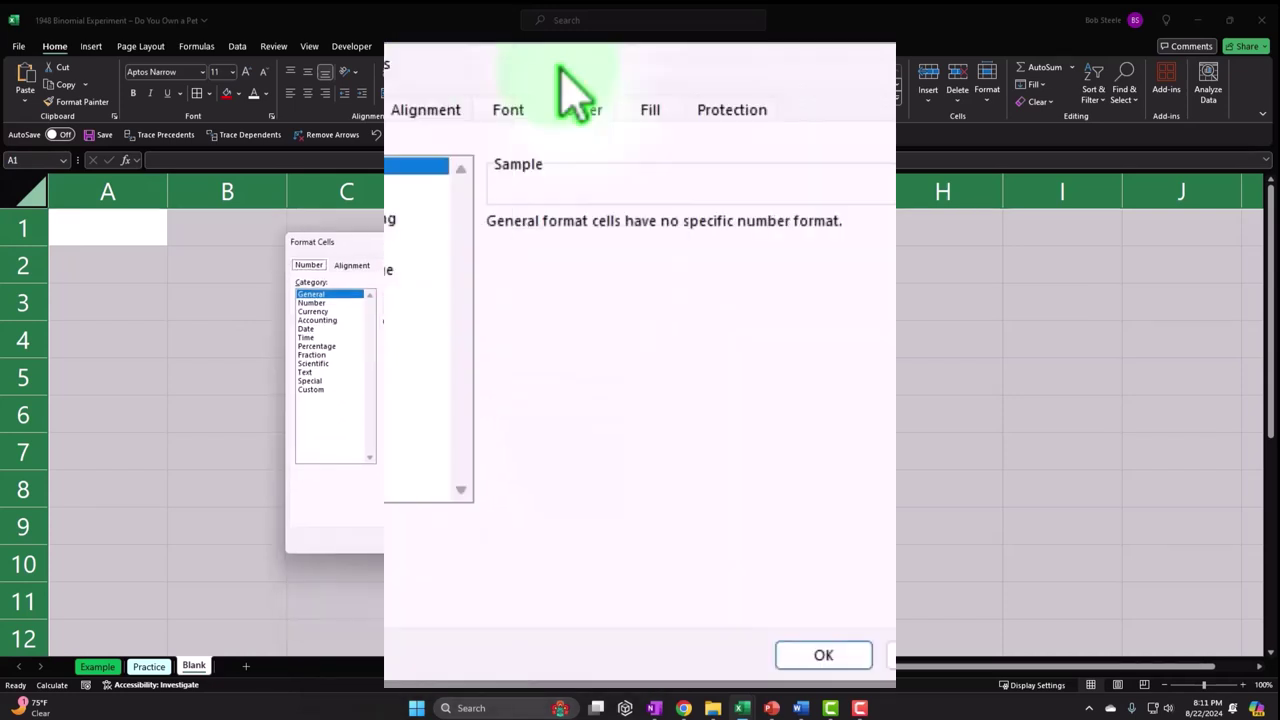
{"action": "left_click", "coordinate": [358, 202]}
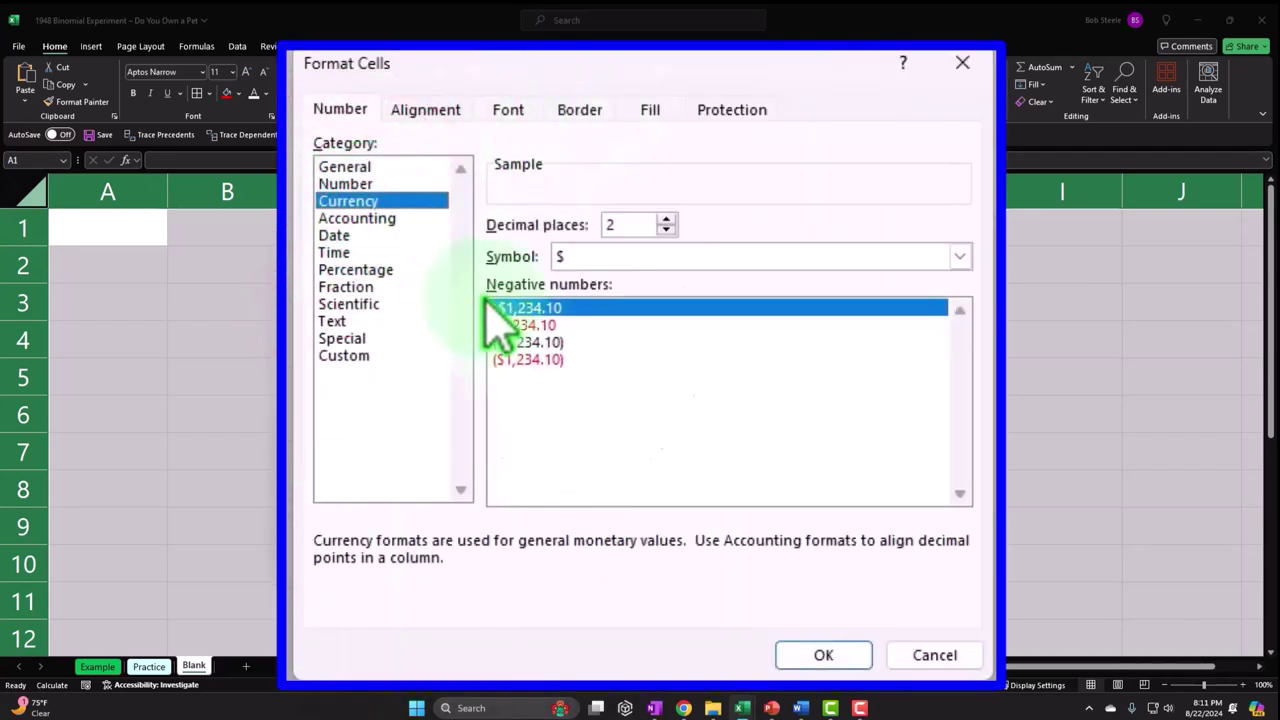
{"action": "left_click", "coordinate": [570, 358]}
{"action": "left_click", "coordinate": [634, 258]}
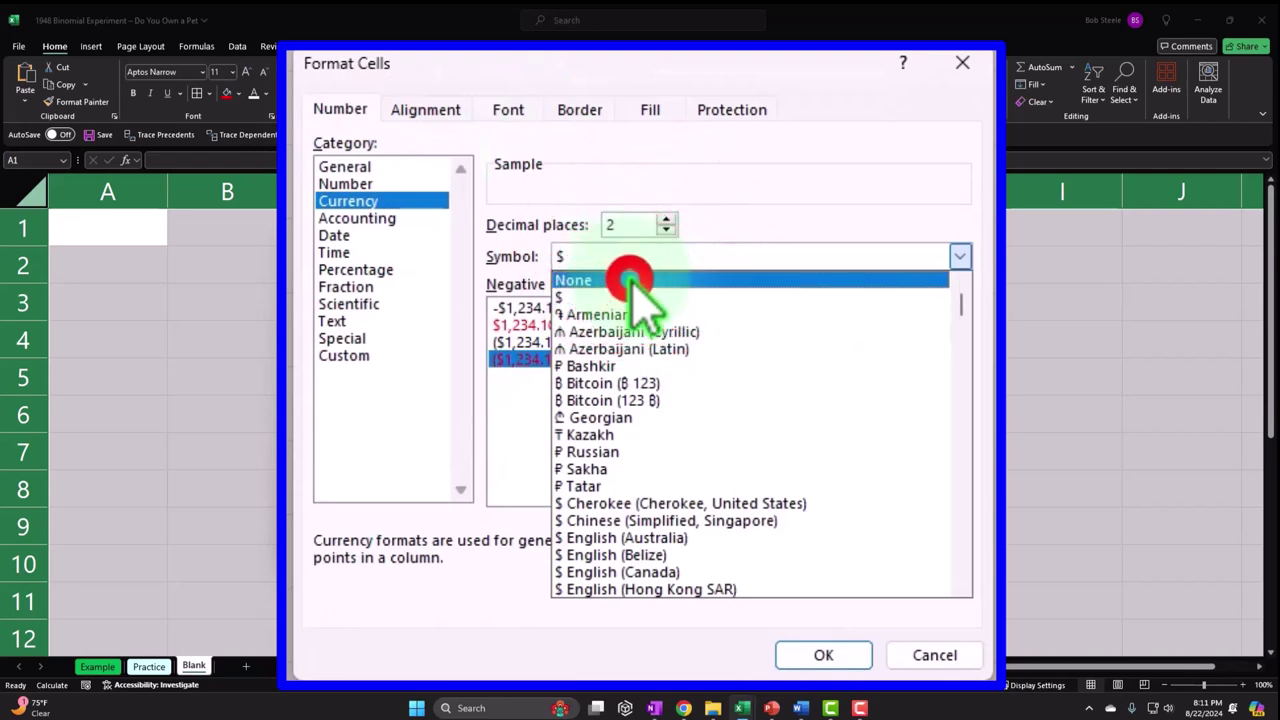
{"action": "left_click", "coordinate": [634, 277]}
{"action": "left_click", "coordinate": [665, 229]}
{"action": "left_click", "coordinate": [665, 229]}
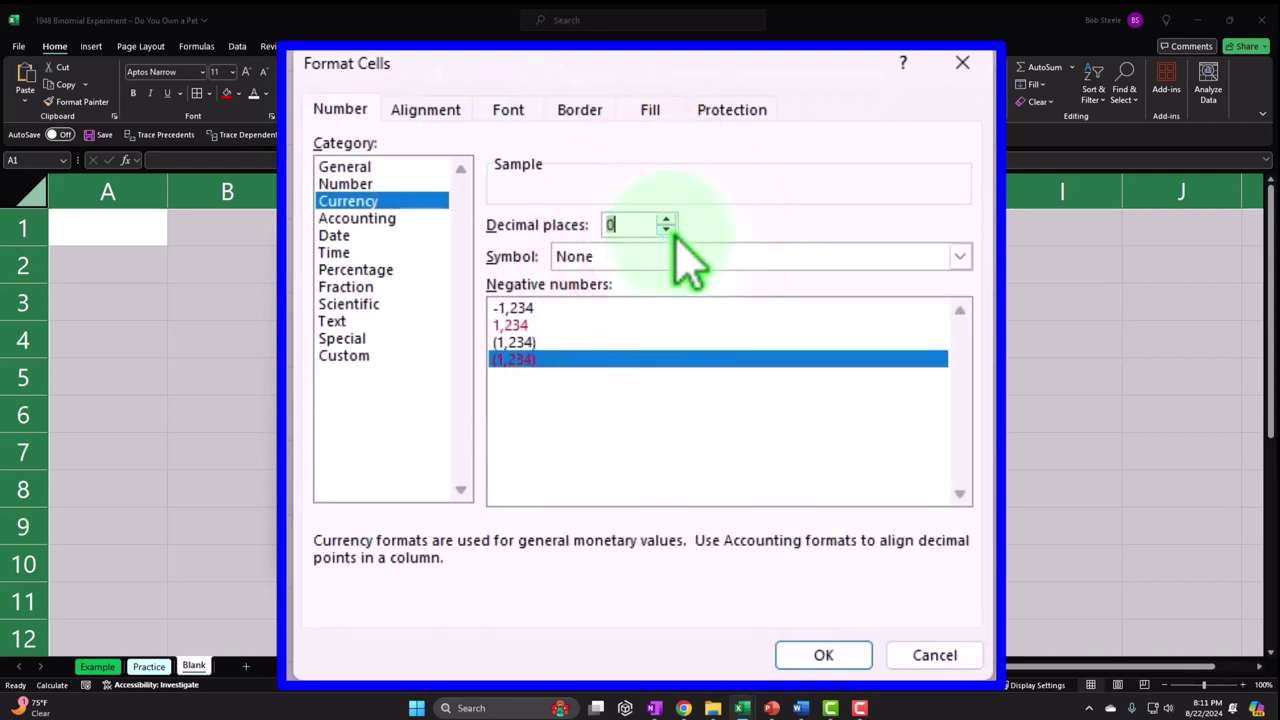
{"action": "left_click", "coordinate": [839, 653]}
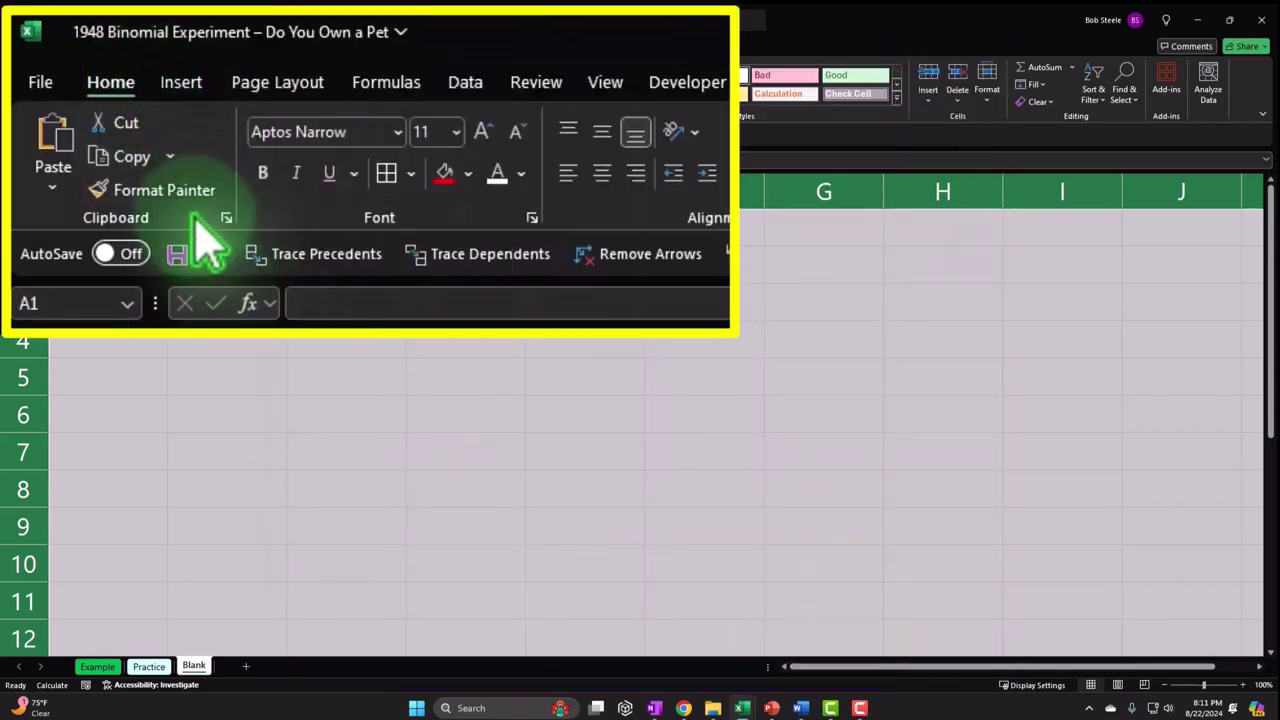
- Turn on bold for the whole Blank sheet and select cell A1
{"action": "left_click", "coordinate": [262, 172]}
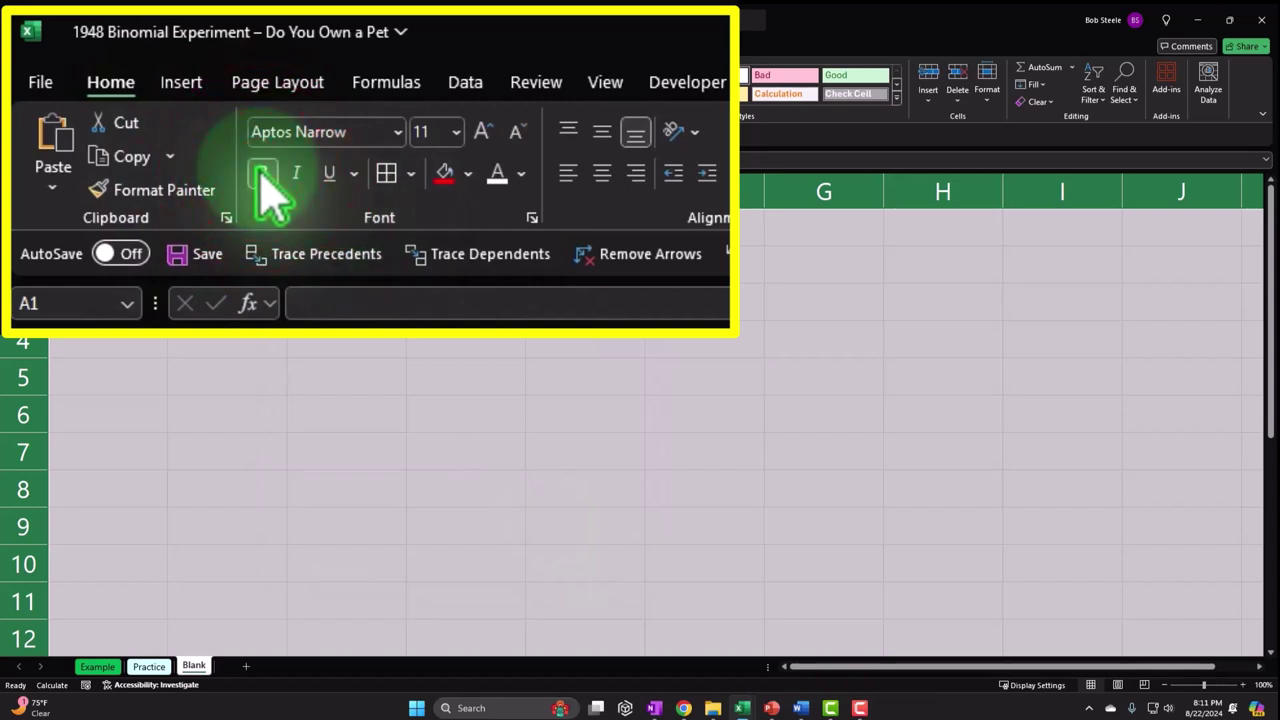
{"action": "left_click", "coordinate": [130, 228]}
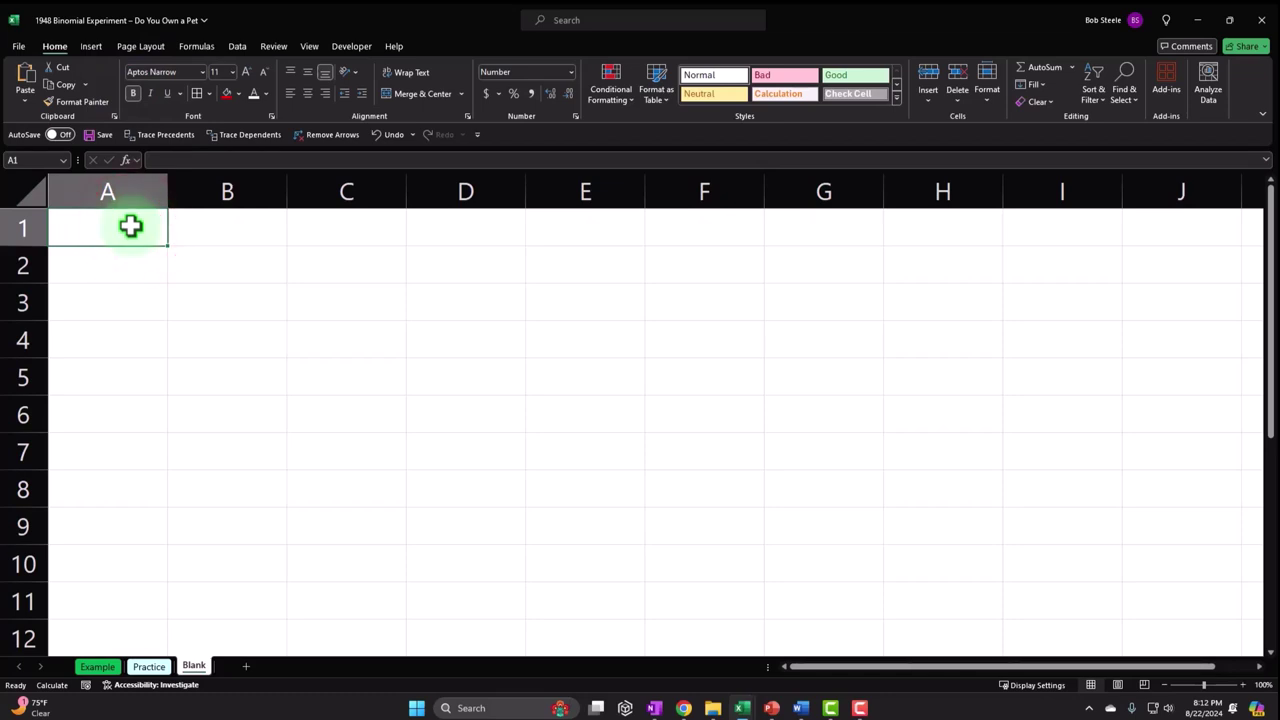
- Enter the heading 'Binomial Experiament' in A1 and widen column A to fit it
{"action": "type", "text": "Bi"}
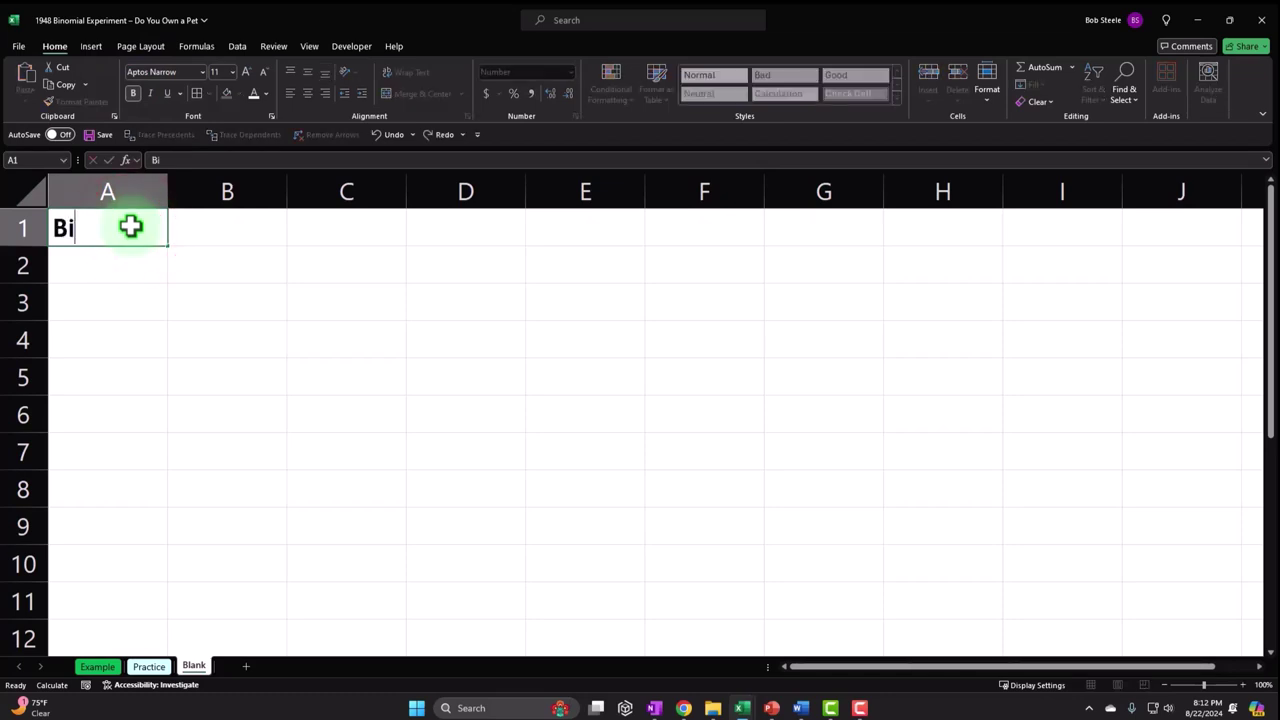
{"action": "type", "text": "nomial Experiament"}
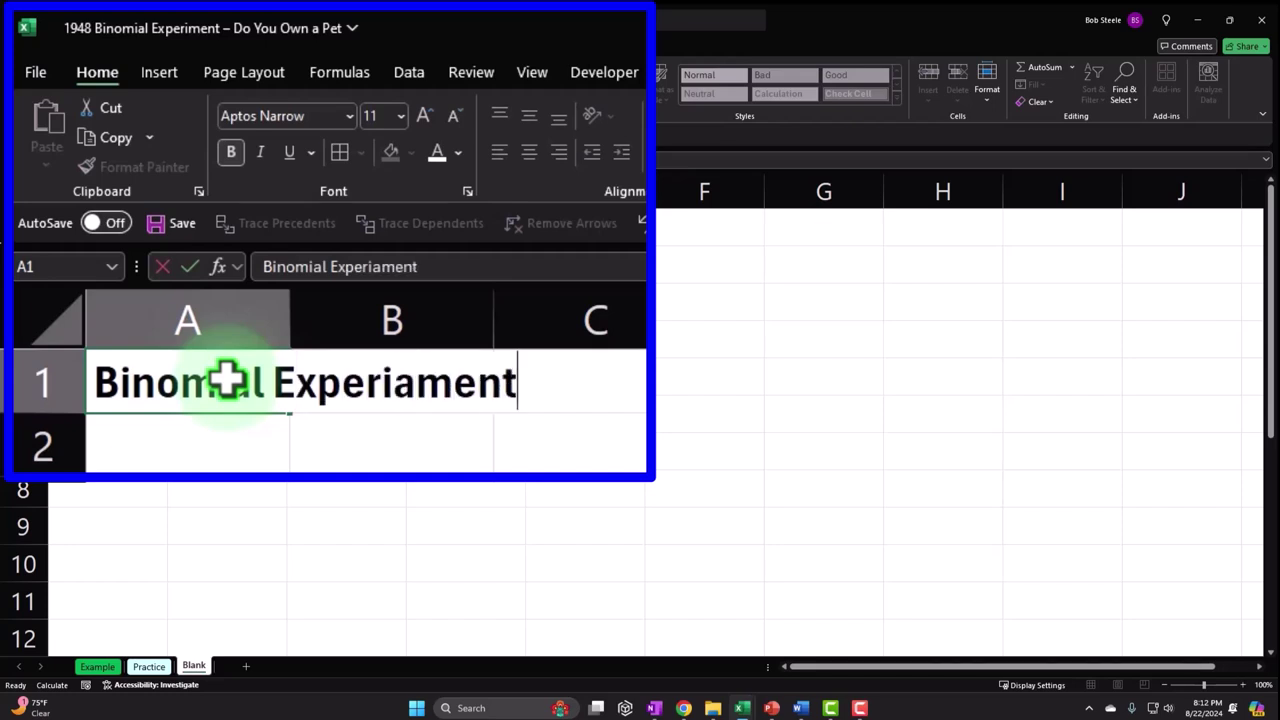
{"action": "key", "text": "Return"}
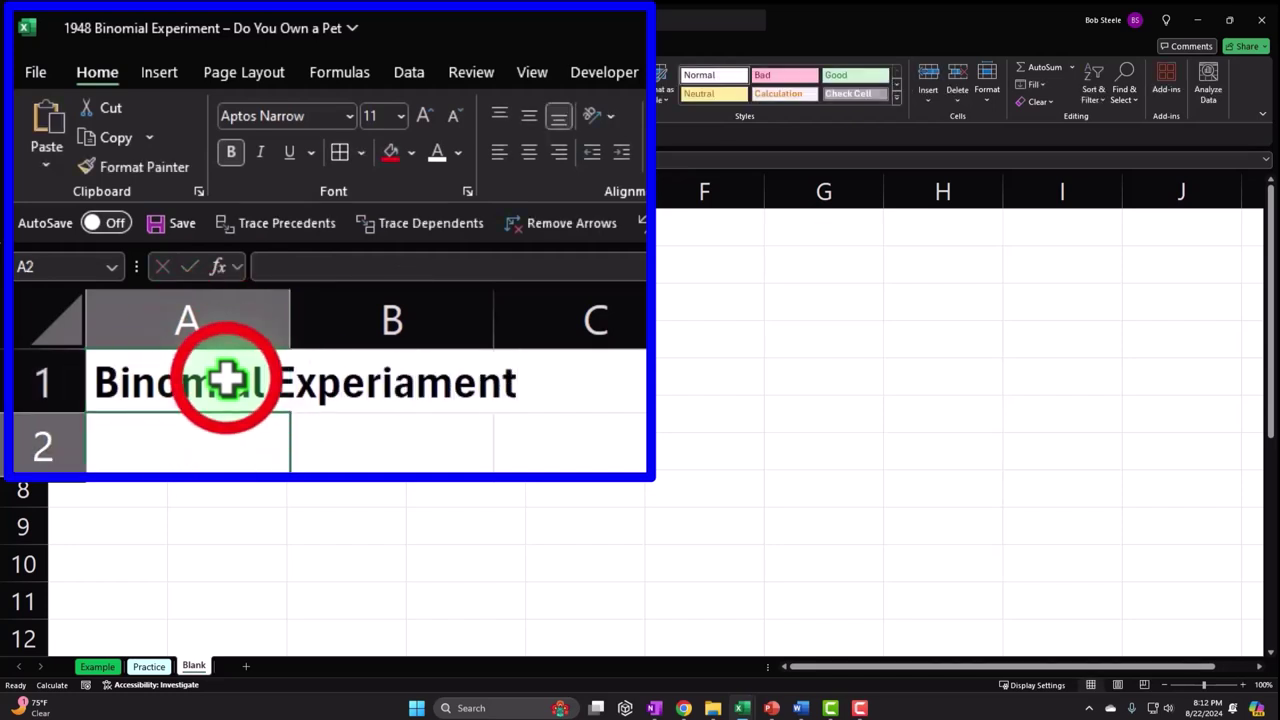
{"action": "left_click", "coordinate": [226, 380]}
{"action": "left_click_drag", "start_coordinate": [289, 380], "coordinate": [334, 374]}
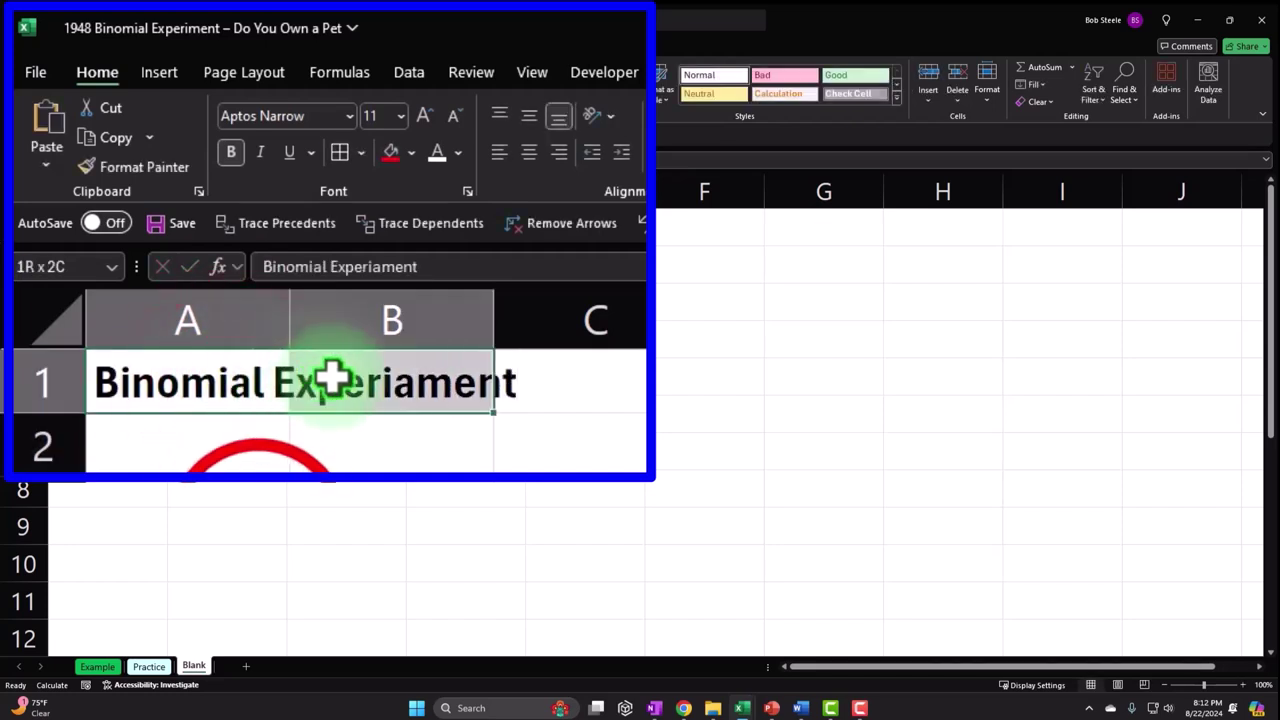
{"action": "key", "text": "Down"}
{"action": "key", "text": "Down"}
{"action": "left_click_drag", "start_coordinate": [294, 325], "coordinate": [557, 318]}
- Give A1 a black fill with white text, then go to the Example sheet's yellow note
{"action": "left_click", "coordinate": [523, 378]}
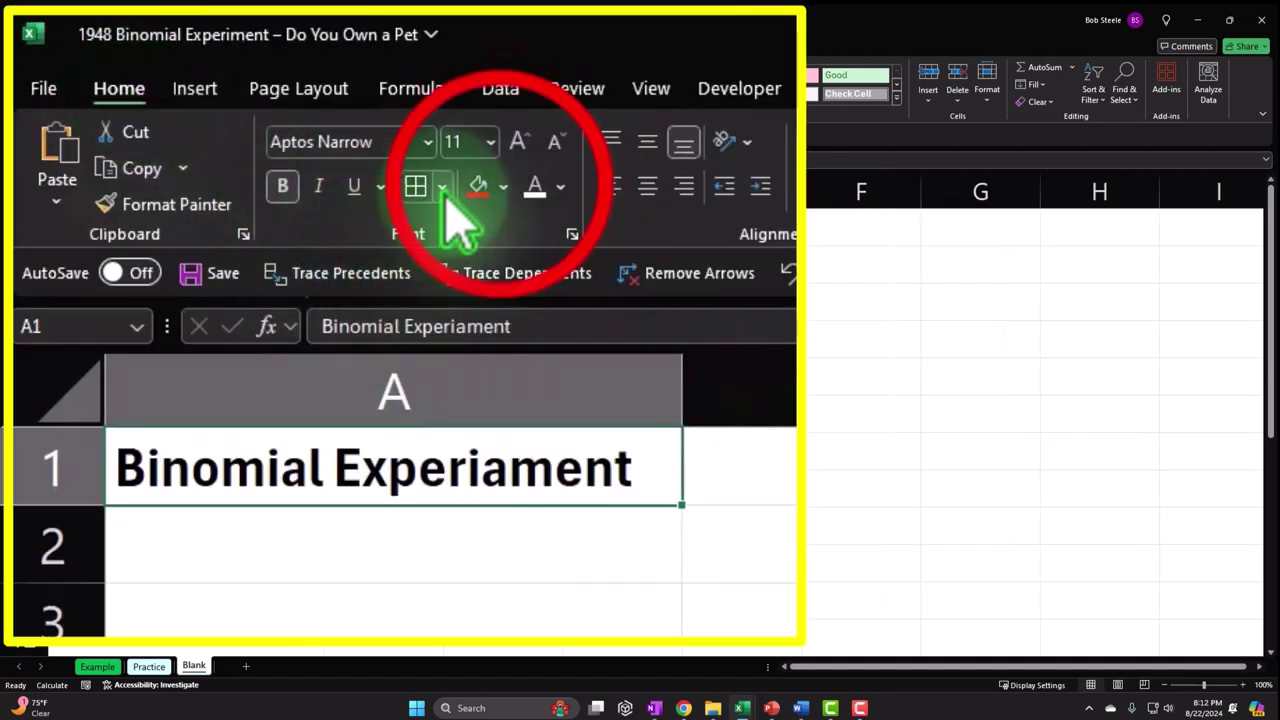
{"action": "left_click", "coordinate": [503, 188]}
{"action": "left_click", "coordinate": [503, 256]}
{"action": "left_click", "coordinate": [540, 190]}
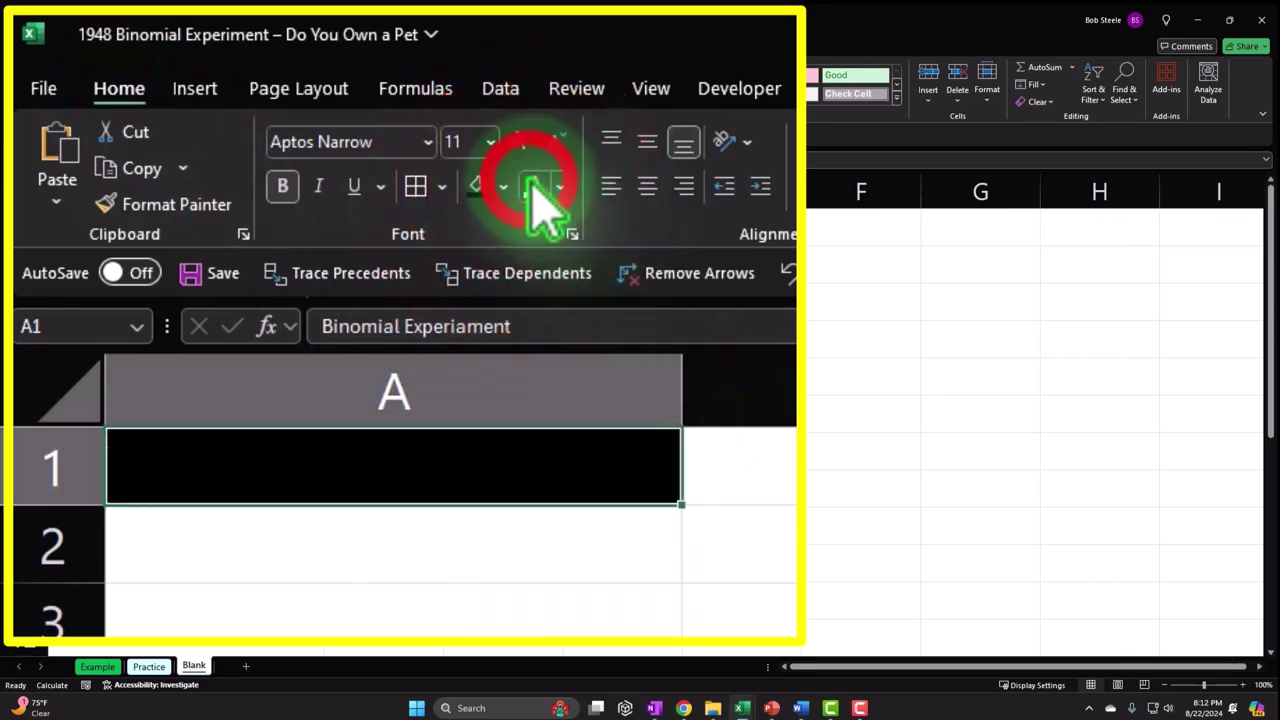
{"action": "left_click", "coordinate": [97, 666]}
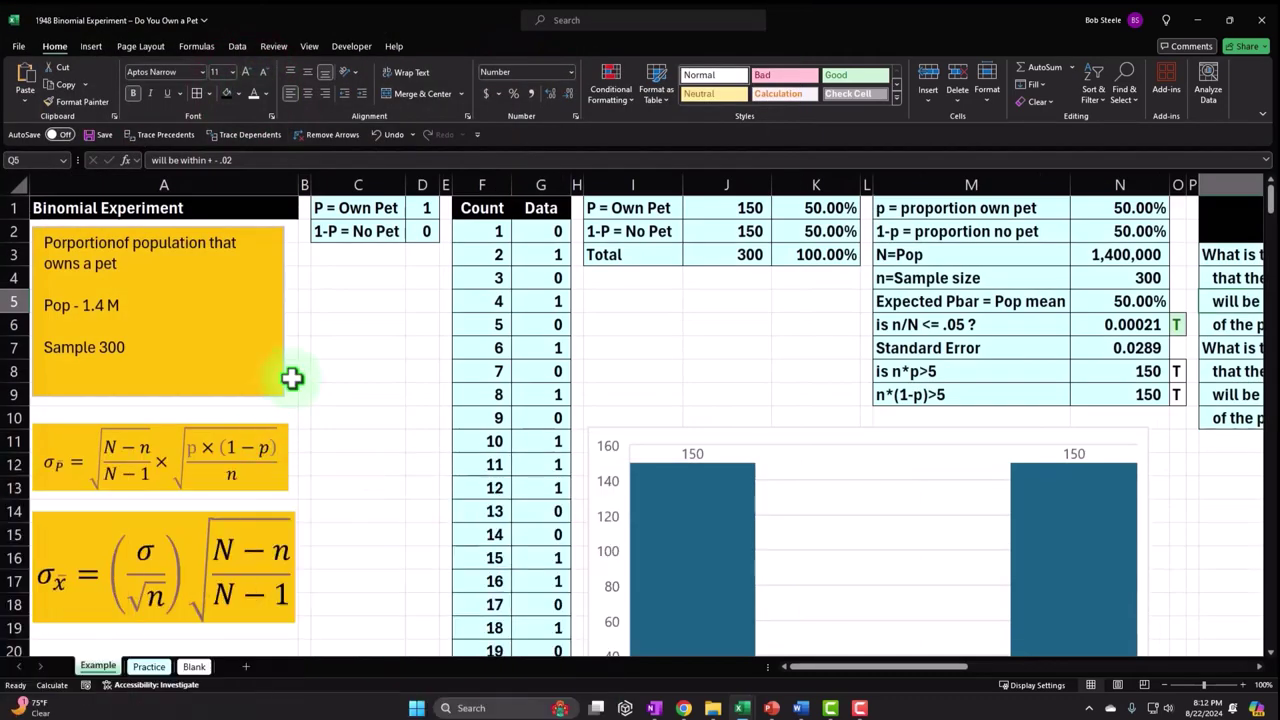
{"action": "left_click", "coordinate": [280, 280]}
- Select the yellow pet note plus the σP and σx̄ formula boxes for copying
{"action": "left_click", "coordinate": [272, 248]}
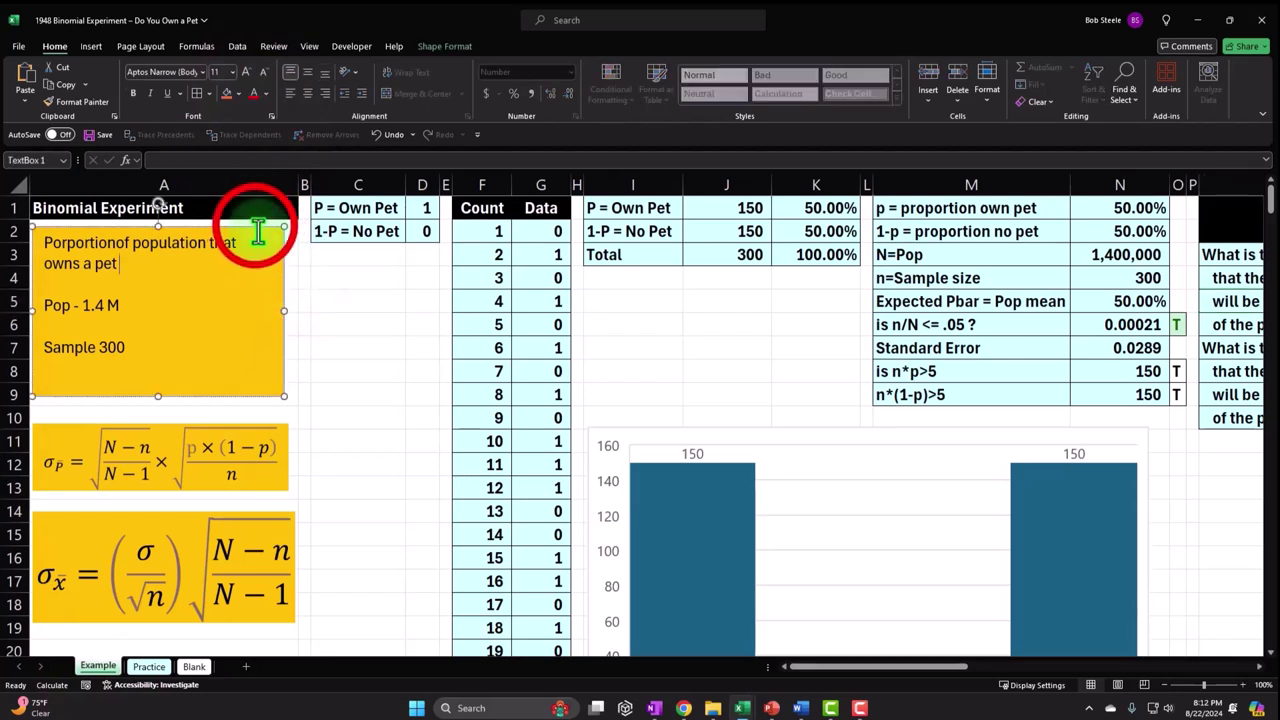
{"action": "left_click", "coordinate": [200, 373]}
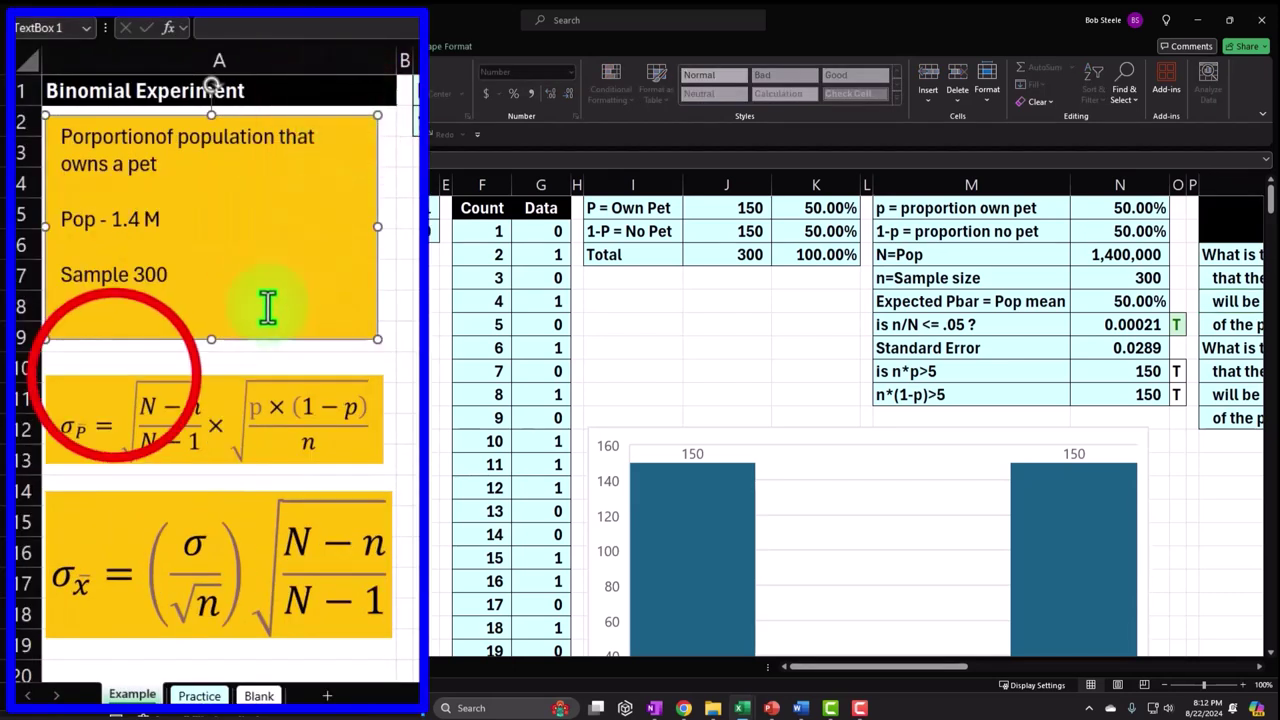
{"action": "left_click", "coordinate": [108, 385]}
{"action": "left_click", "coordinate": [121, 494], "text": "ctrl"}
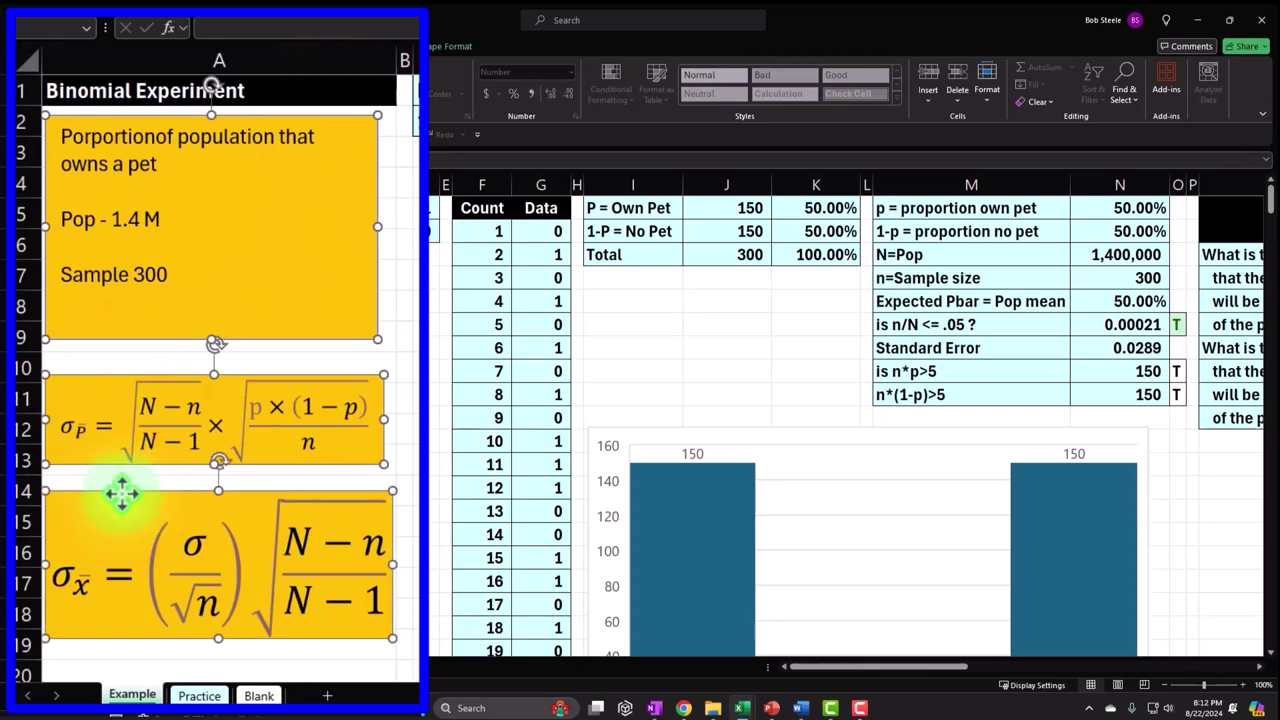
- Paste them at A3 of the Blank sheet, widen column A and shrink the note box
{"action": "left_click", "coordinate": [194, 665]}
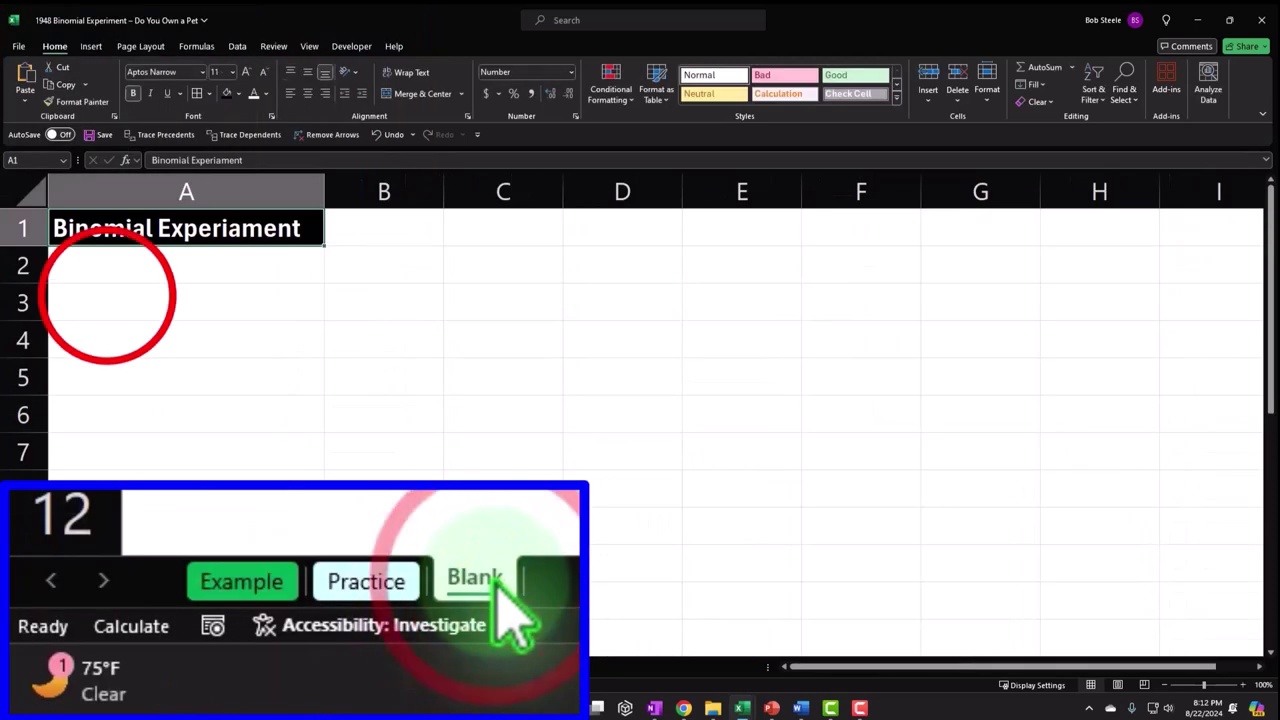
{"action": "left_click", "coordinate": [106, 293]}
{"action": "key", "text": "ctrl+v"}
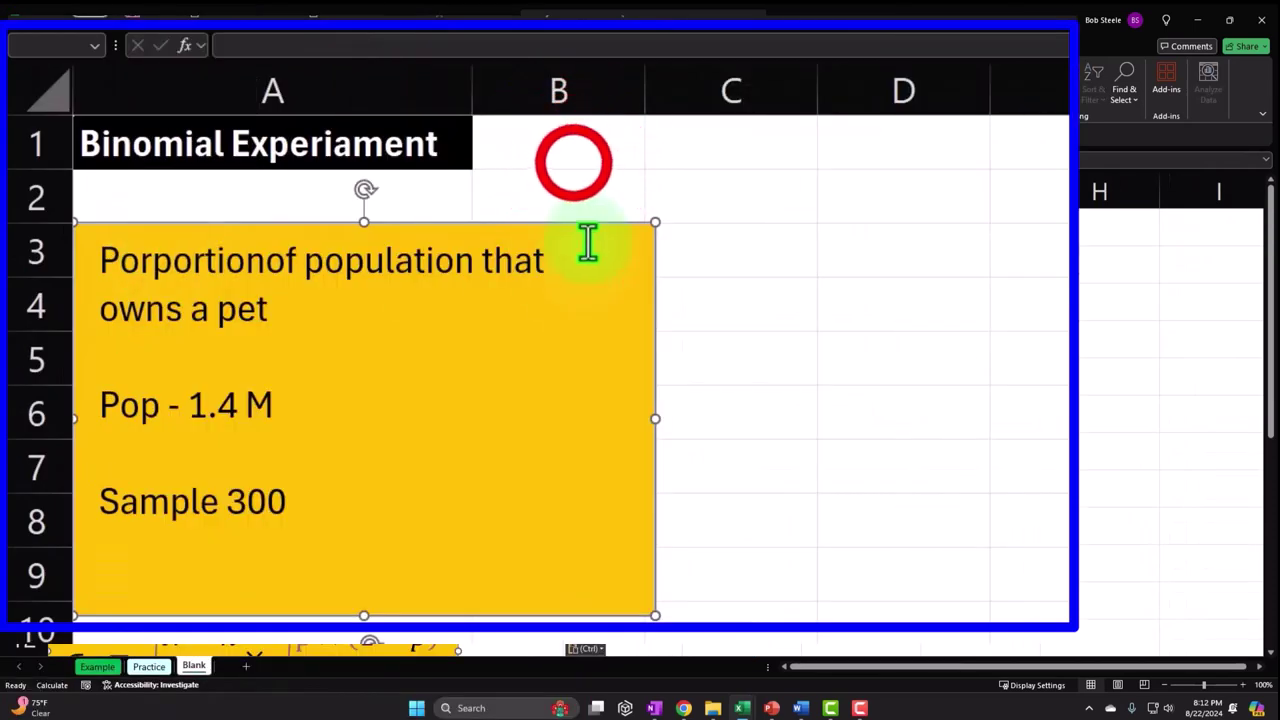
{"action": "left_click", "coordinate": [393, 240]}
{"action": "left_click_drag", "start_coordinate": [474, 86], "coordinate": [686, 86]}
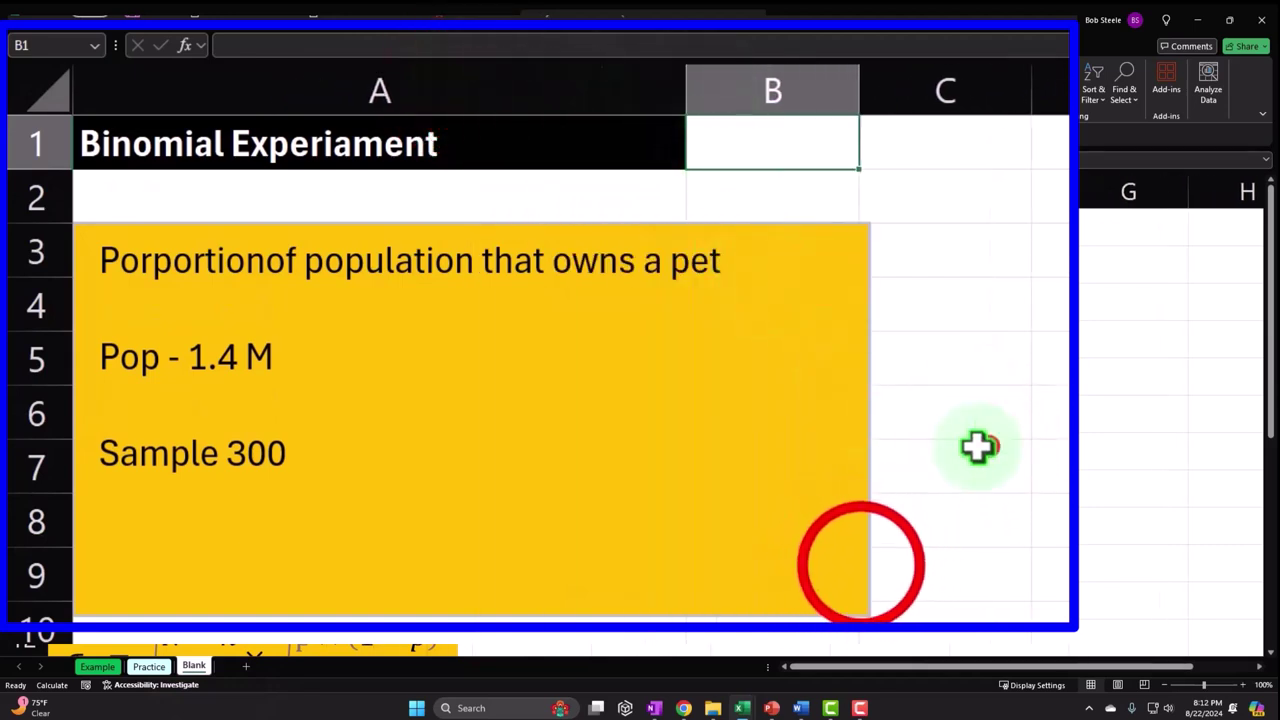
{"action": "left_click", "coordinate": [977, 446]}
{"action": "left_click", "coordinate": [868, 600]}
{"action": "left_click_drag", "start_coordinate": [869, 614], "coordinate": [622, 578]}
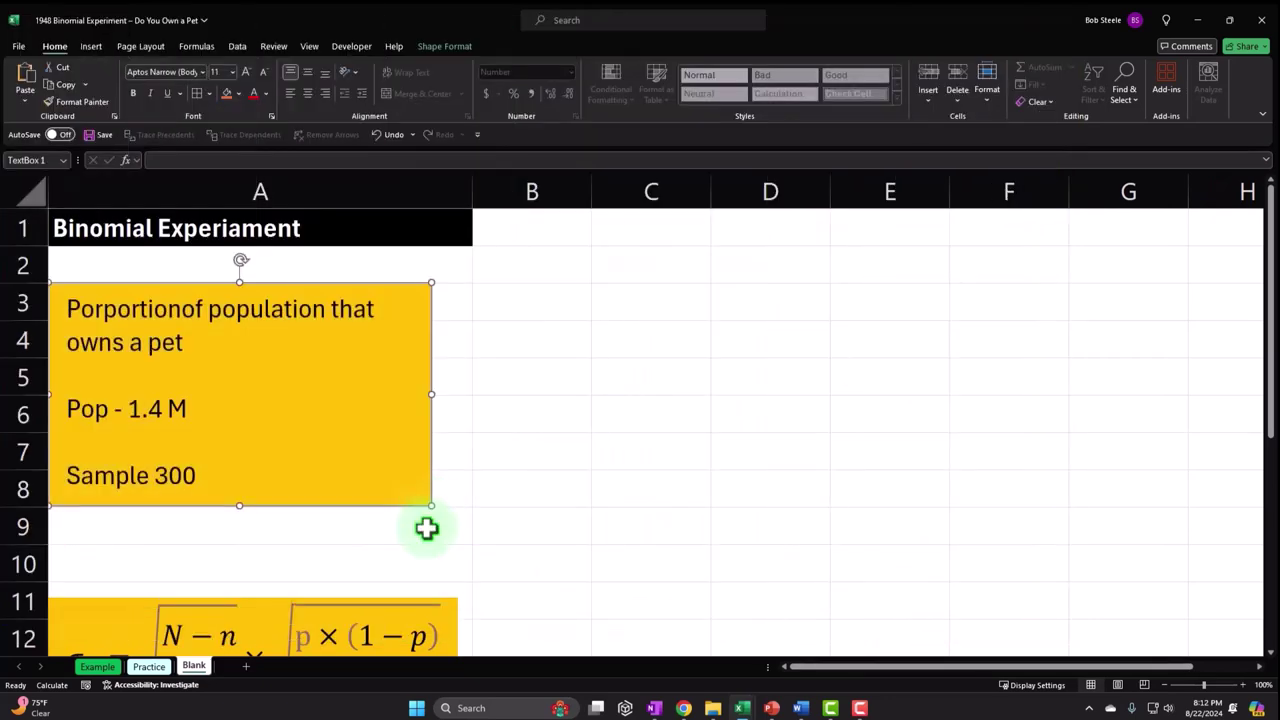
{"action": "left_click", "coordinate": [563, 474]}
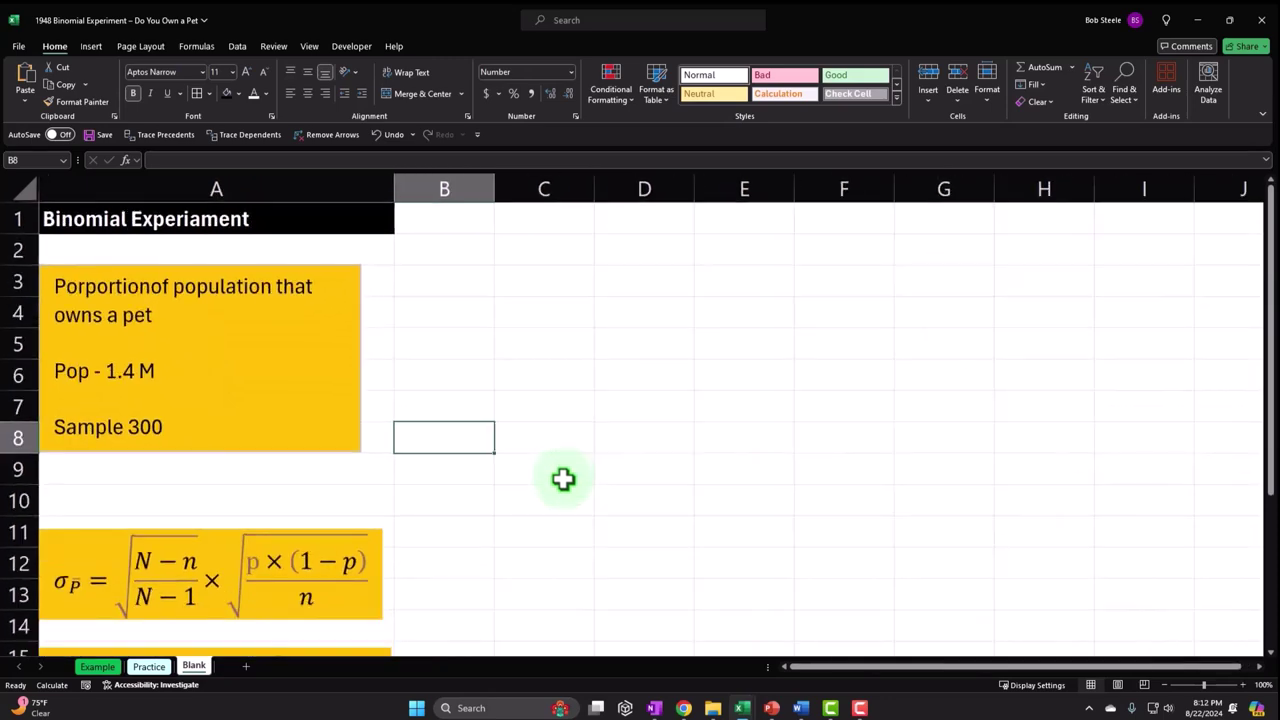
- Move the σP formula up to rows 9–11 and the σx̄ formula directly beneath it
{"action": "scroll", "coordinate": [563, 479], "scroll_direction": "down", "scroll_amount": 1}
{"action": "left_click", "coordinate": [108, 421]}
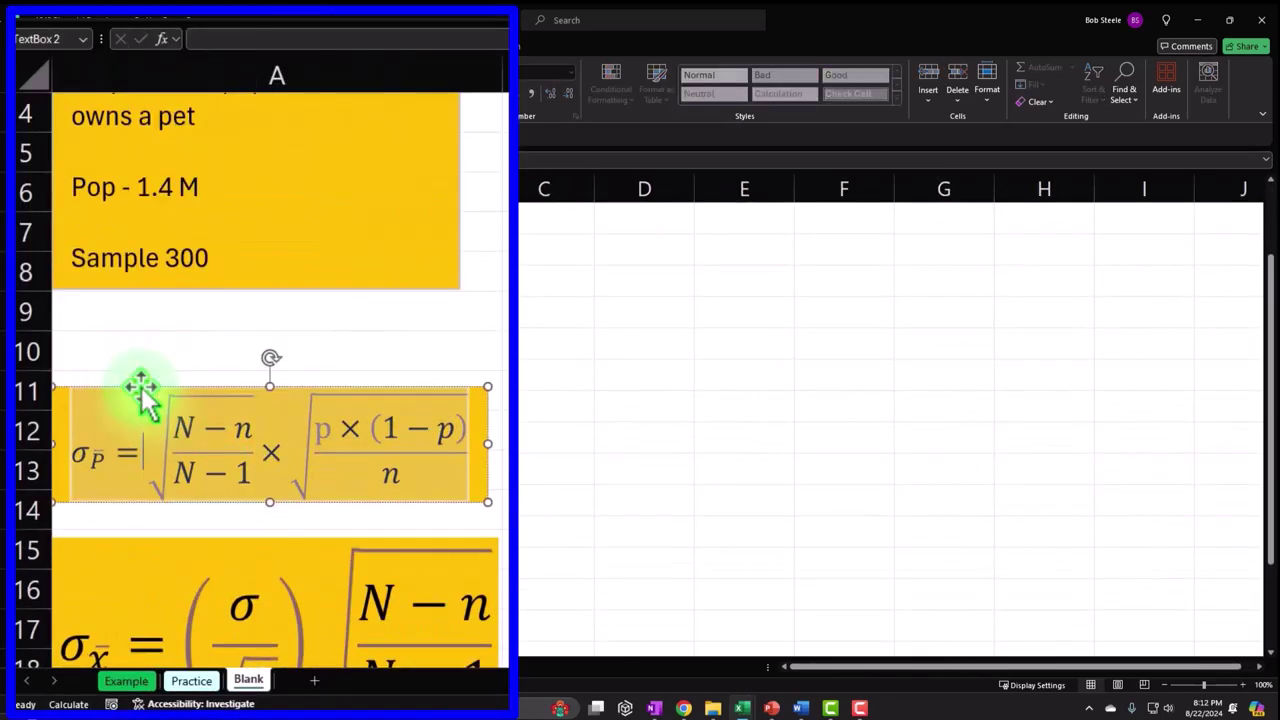
{"action": "left_click_drag", "start_coordinate": [143, 398], "coordinate": [150, 314]}
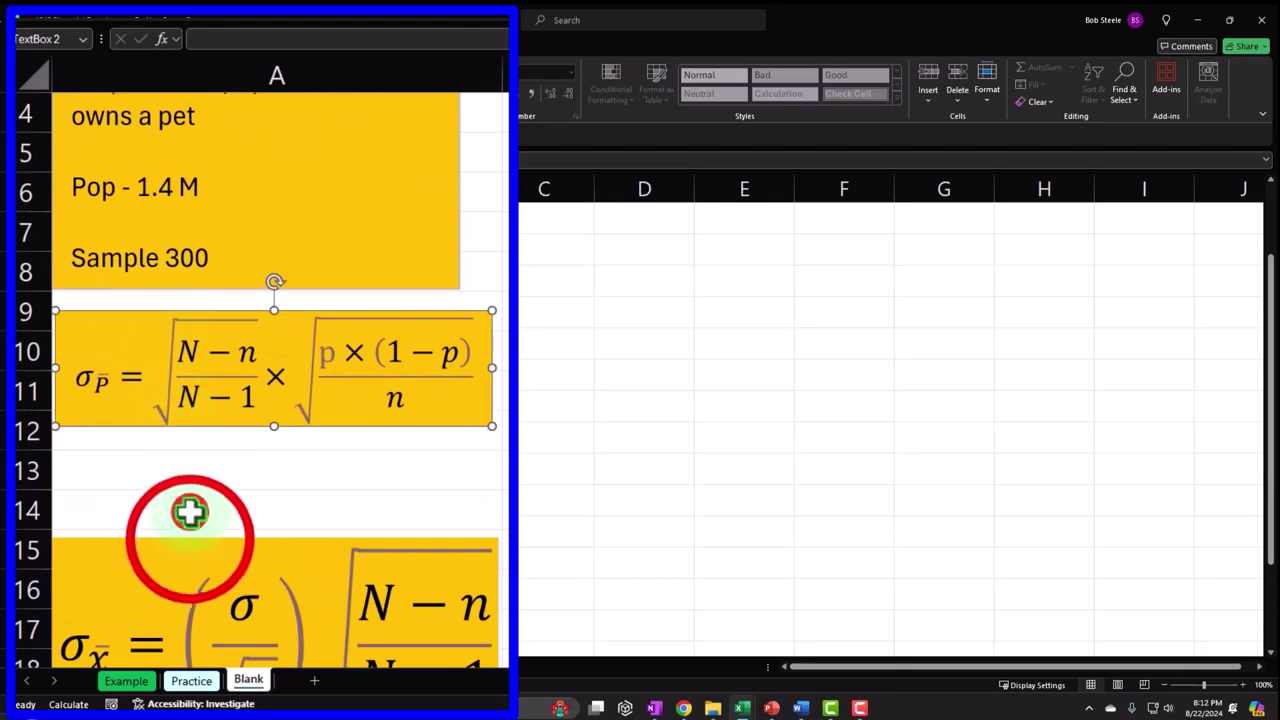
{"action": "left_click", "coordinate": [189, 528]}
{"action": "left_click", "coordinate": [185, 535]}
{"action": "left_click_drag", "start_coordinate": [185, 535], "coordinate": [191, 440]}
- Start an Ink Equation and handwrite σ P = in the math input pad
{"action": "left_click", "coordinate": [195, 88]}
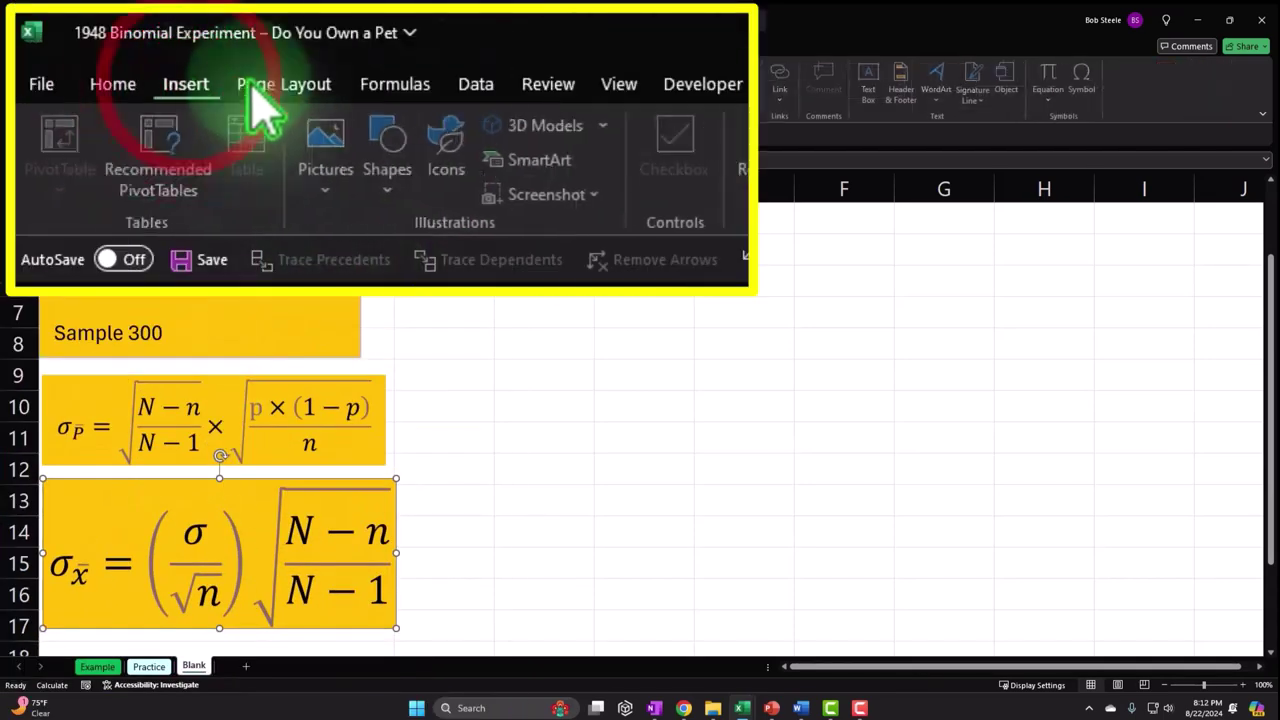
{"action": "left_click", "coordinate": [1040, 62]}
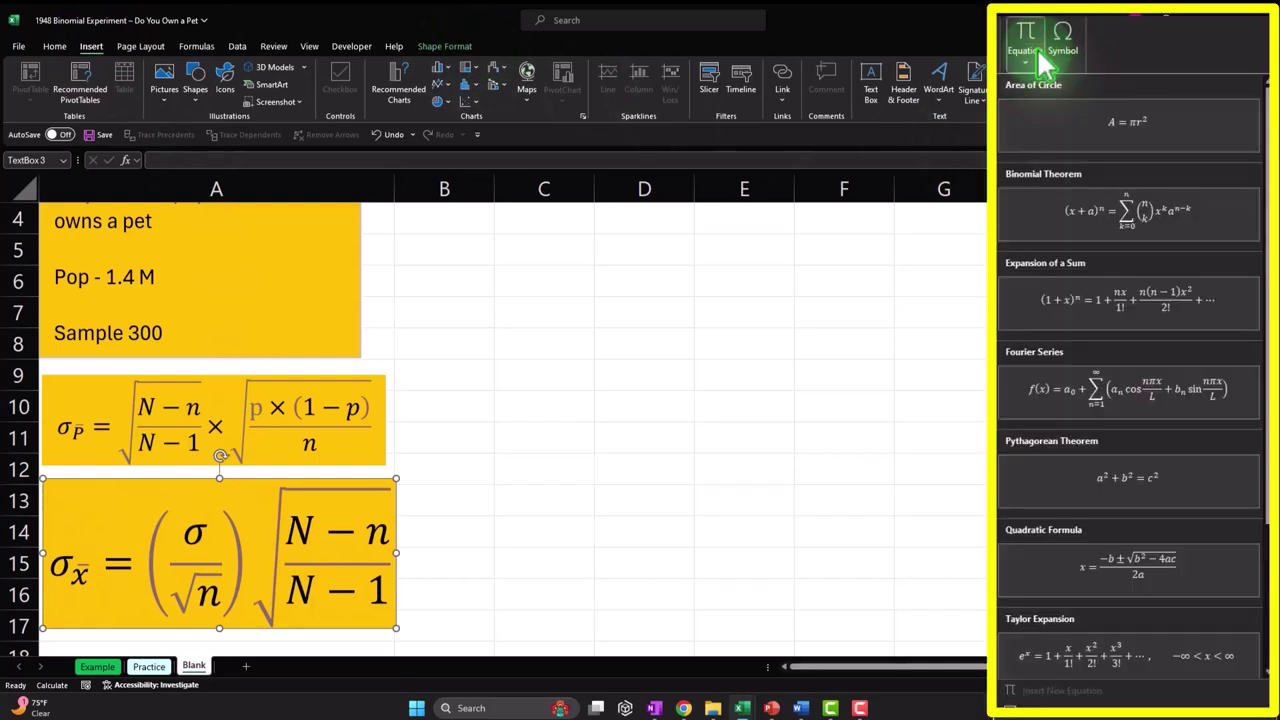
{"action": "left_click", "coordinate": [1068, 690]}
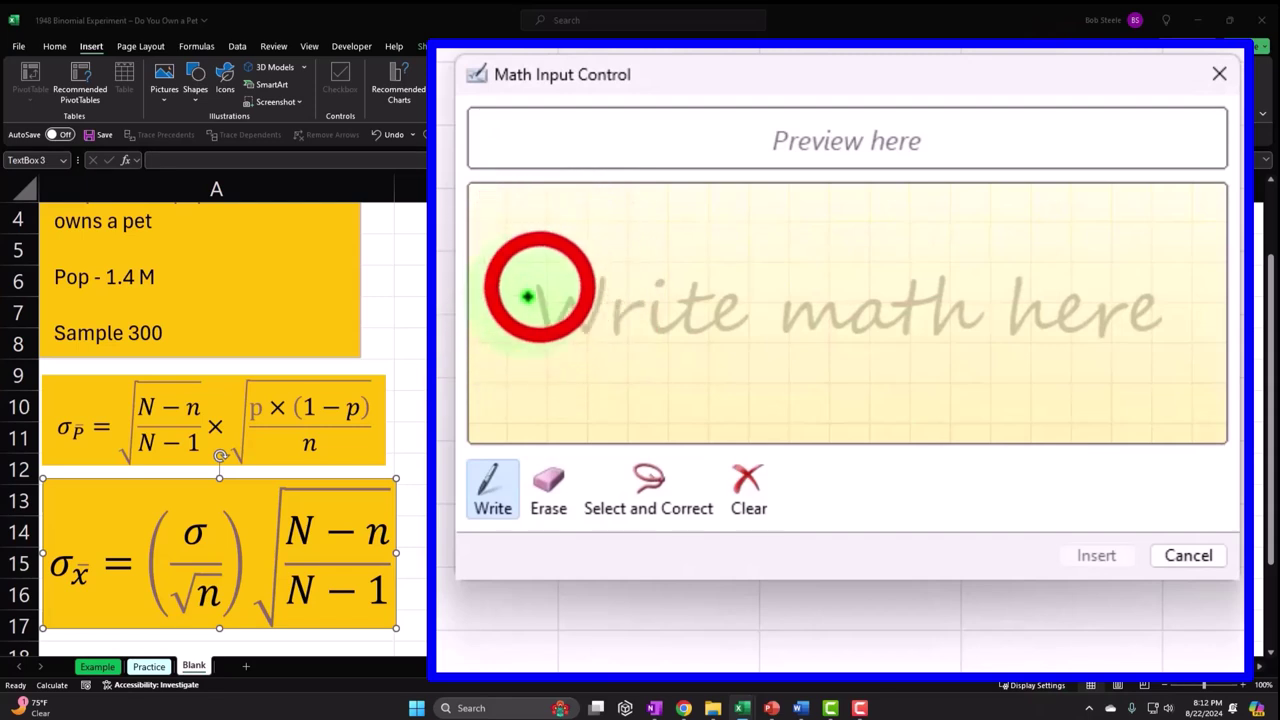
{"action": "mouse_move", "coordinate": [543, 288]}
{"action": "left_mouse_down"}
{"action": "mouse_move", "coordinate": [518, 287]}
{"action": "mouse_move", "coordinate": [530, 325]}
{"action": "mouse_move", "coordinate": [557, 280]}
{"action": "mouse_move", "coordinate": [574, 294]}
{"action": "mouse_move", "coordinate": [616, 292]}
{"action": "mouse_move", "coordinate": [625, 318]}
{"action": "left_mouse_up"}
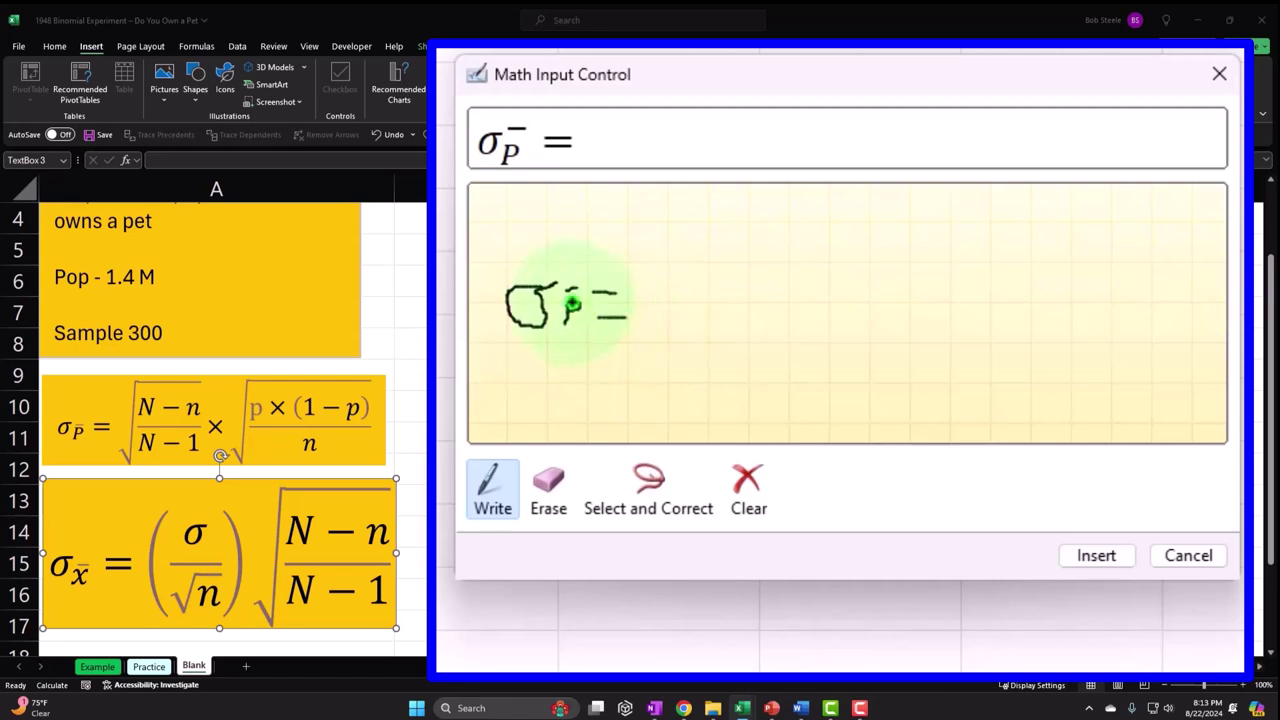
- Try correcting the handwritten P, then erase the stray strokes around it
{"action": "left_click", "coordinate": [650, 486]}
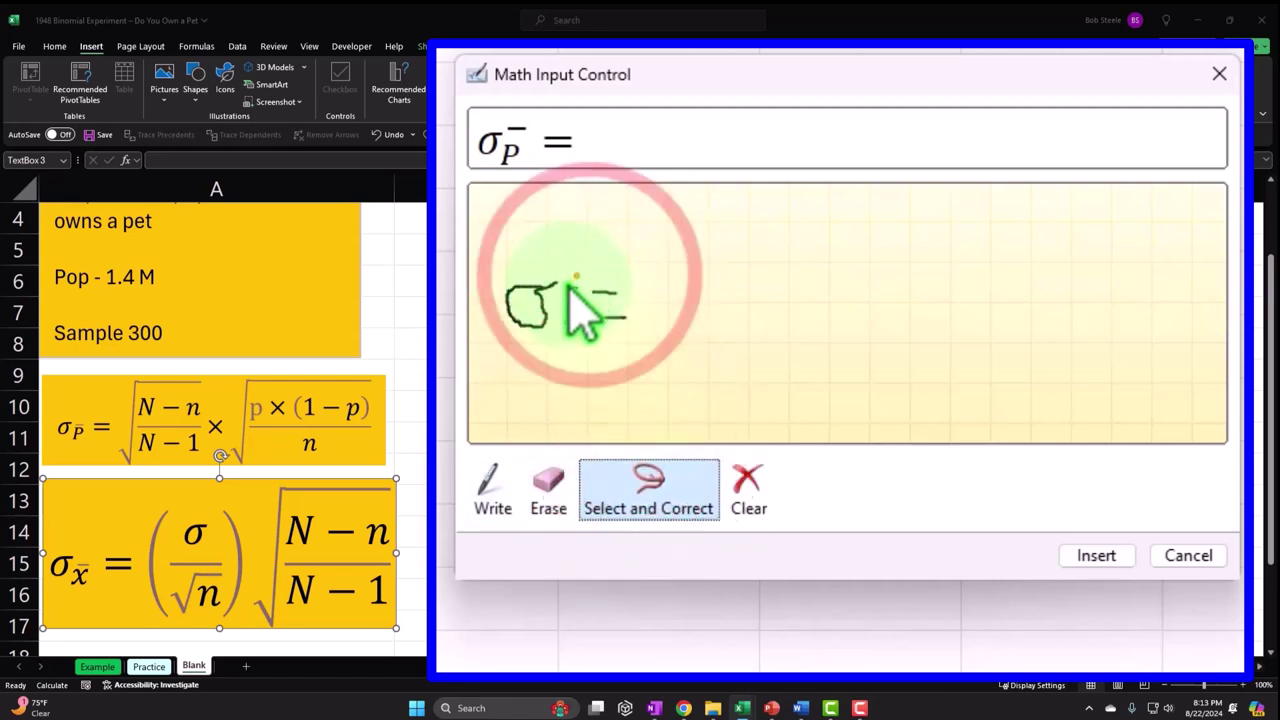
{"action": "left_click", "coordinate": [592, 300]}
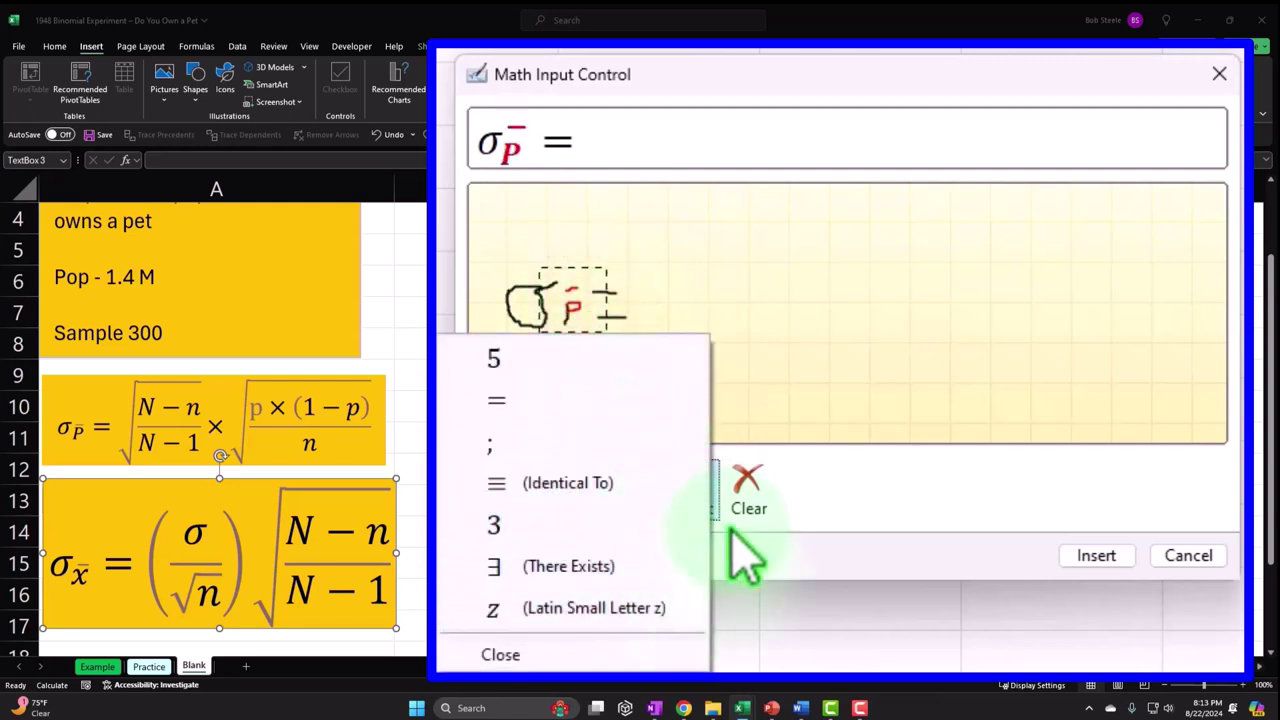
{"action": "left_click", "coordinate": [500, 654]}
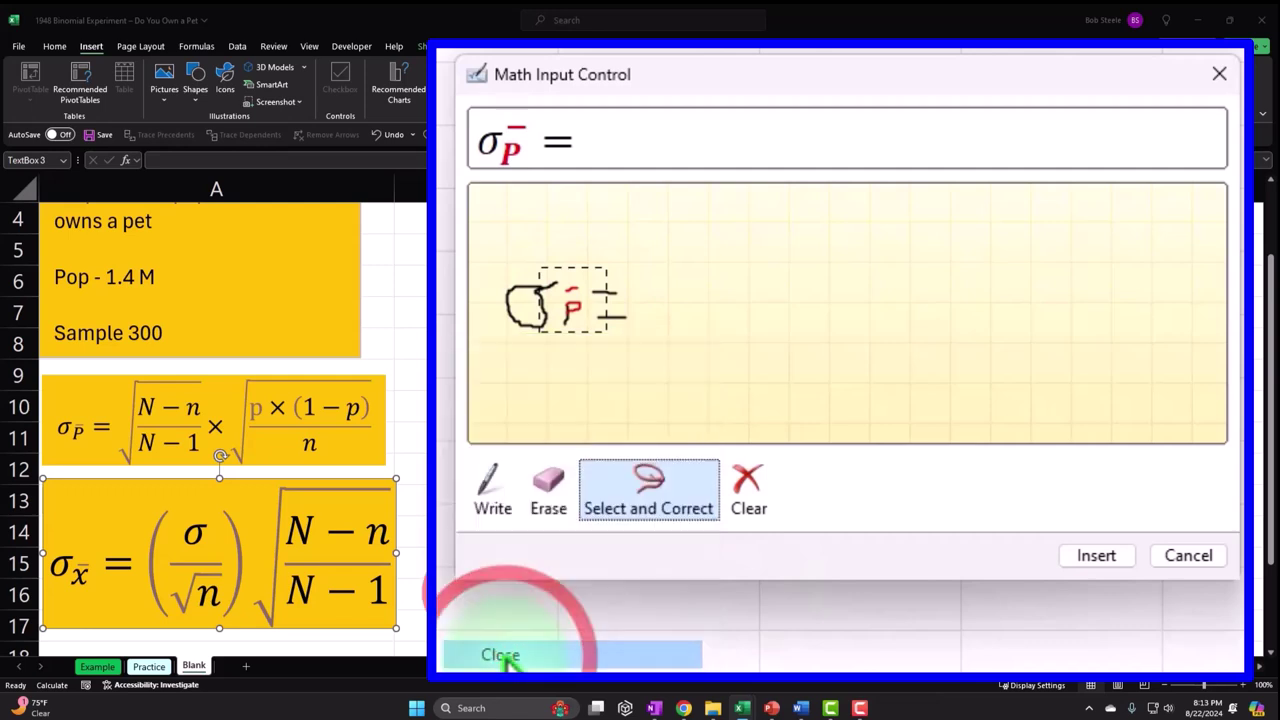
{"action": "left_click", "coordinate": [549, 486]}
{"action": "mouse_move", "coordinate": [626, 312]}
{"action": "left_mouse_down"}
{"action": "mouse_move", "coordinate": [586, 271]}
{"action": "mouse_move", "coordinate": [576, 294]}
{"action": "left_mouse_up"}
{"action": "left_click", "coordinate": [488, 490]}
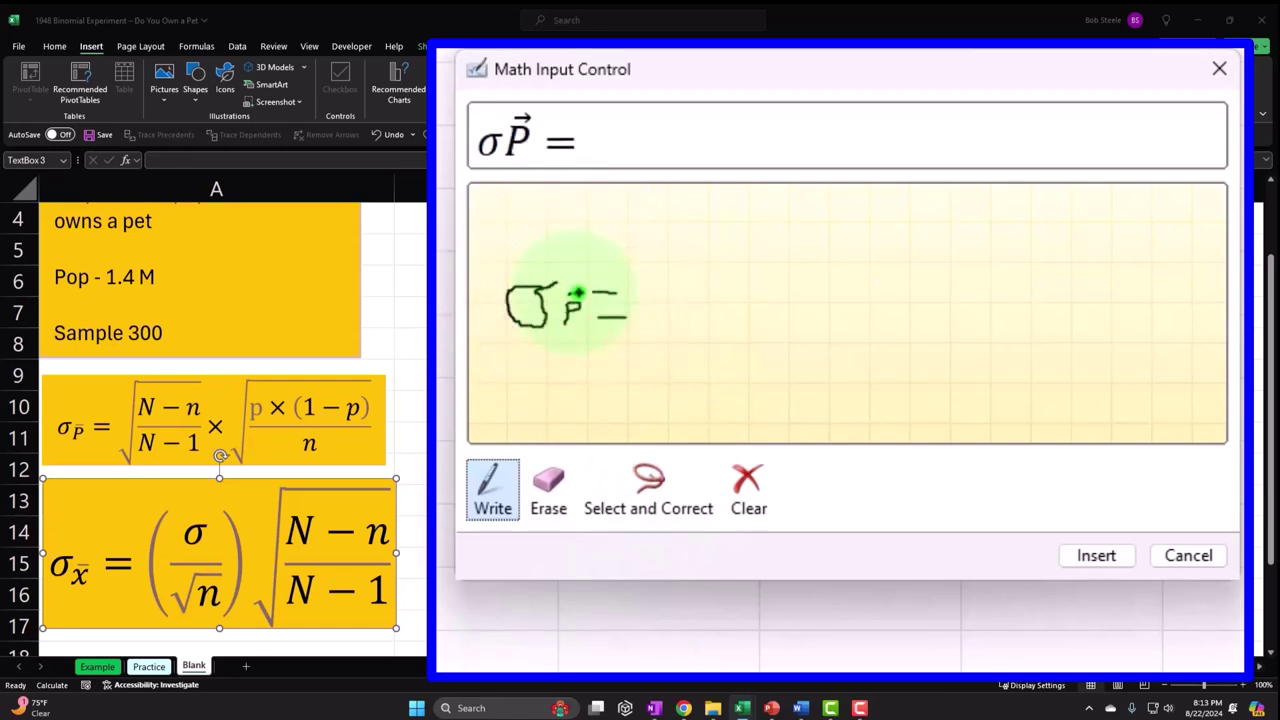
- Review the alternatives for the recognised P, then close the pad without inserting
{"action": "left_click", "coordinate": [640, 485]}
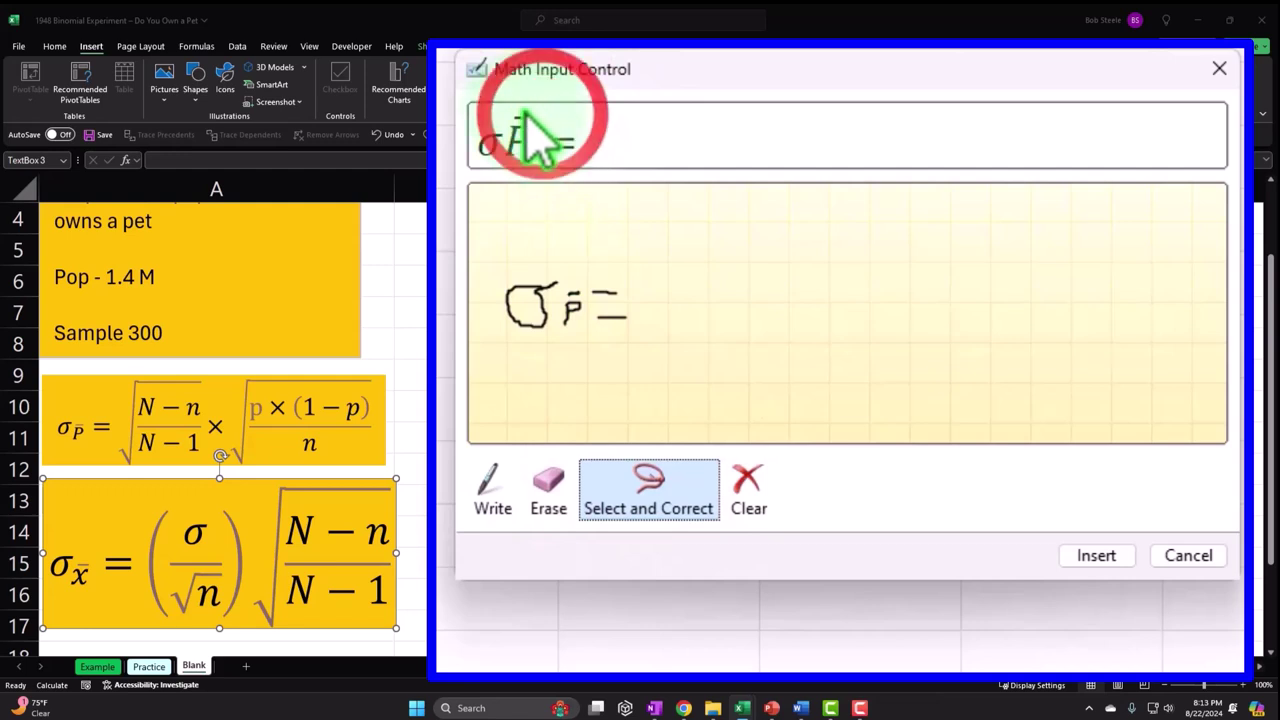
{"action": "left_click", "coordinate": [562, 285]}
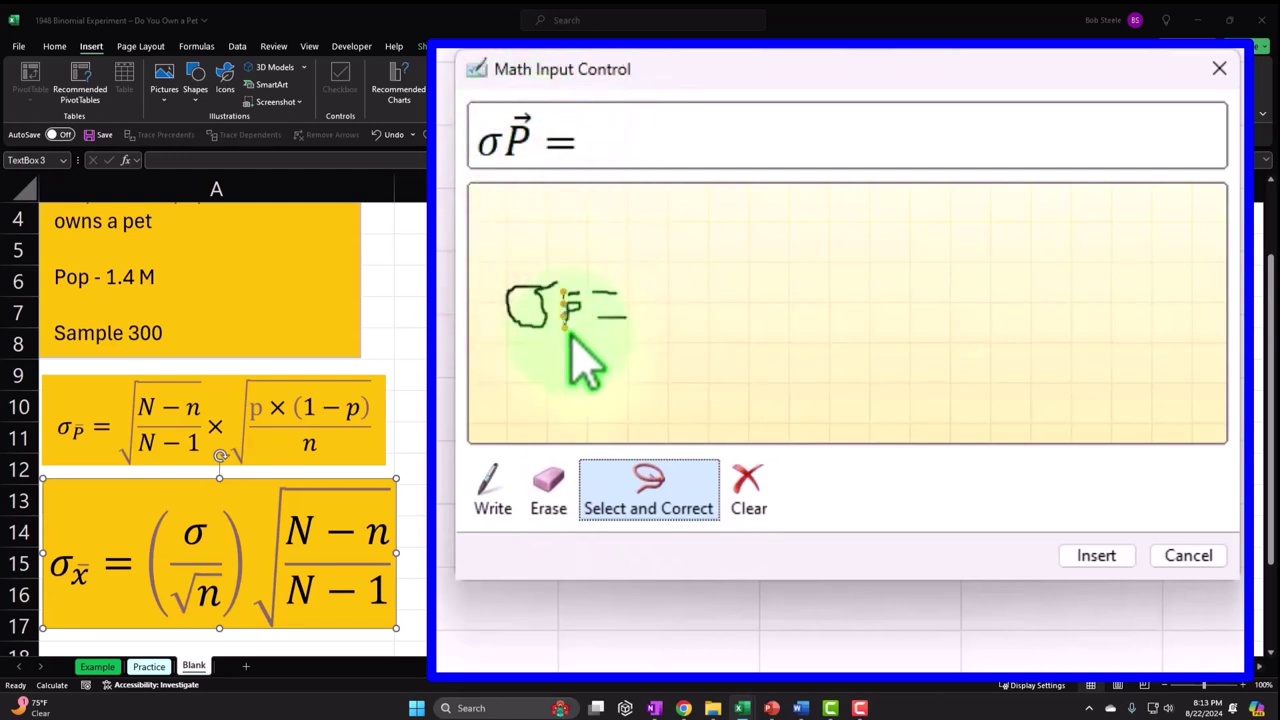
{"action": "left_click", "coordinate": [568, 305]}
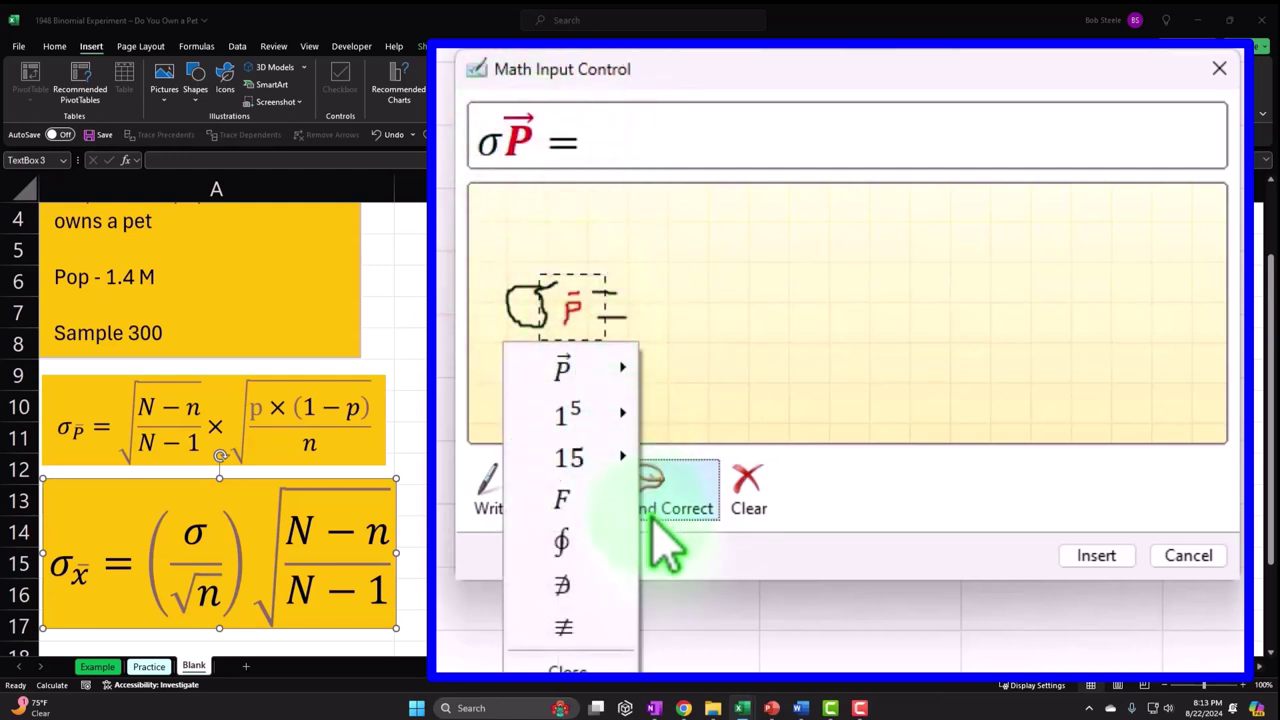
{"action": "left_click", "coordinate": [585, 665]}
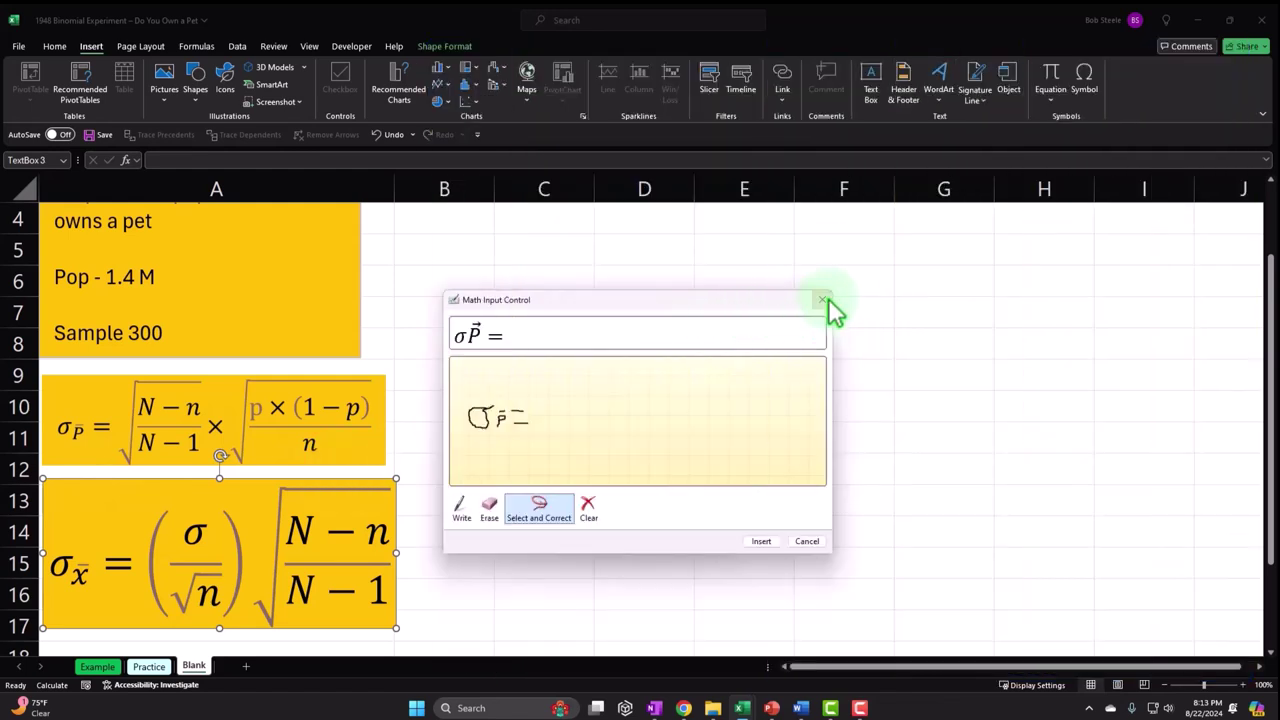
{"action": "left_click", "coordinate": [822, 299]}
- Dismiss Math Input Control, pull the σx̄ box's corner slightly inward, and return to the top
{"action": "left_click", "coordinate": [802, 317]}
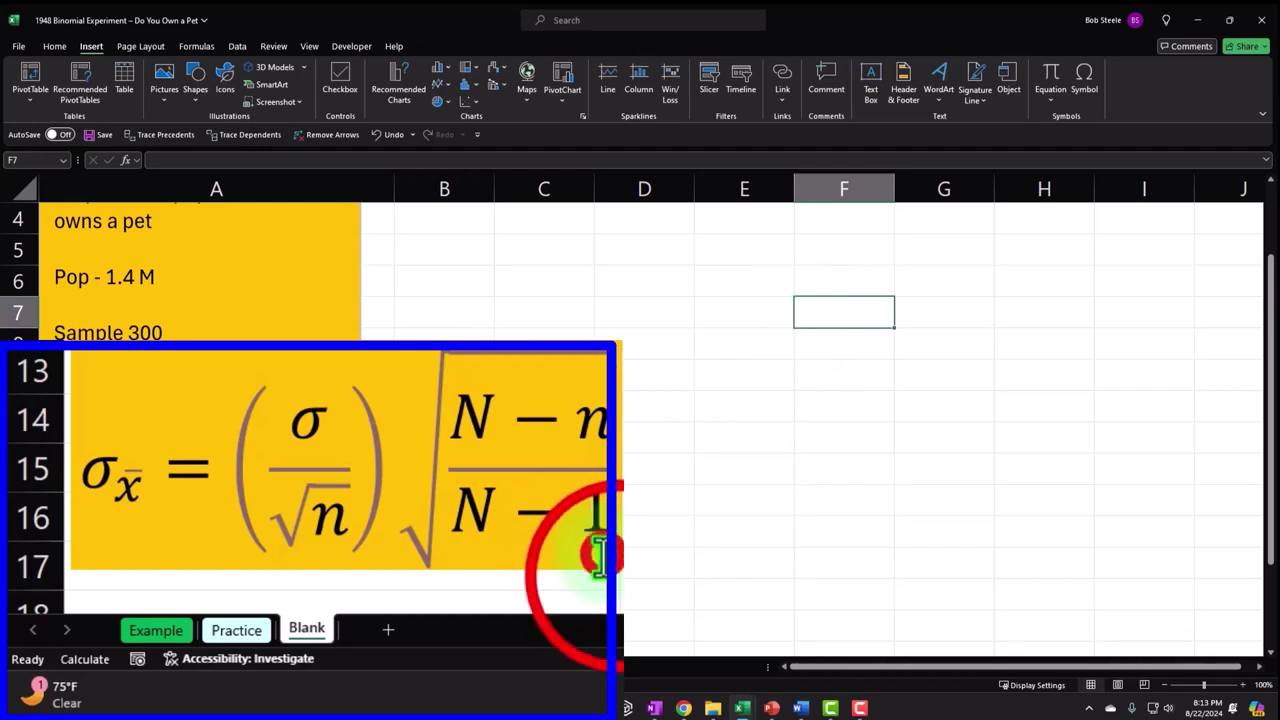
{"action": "left_click", "coordinate": [381, 625]}
{"action": "left_click_drag", "start_coordinate": [598, 577], "coordinate": [595, 566]}
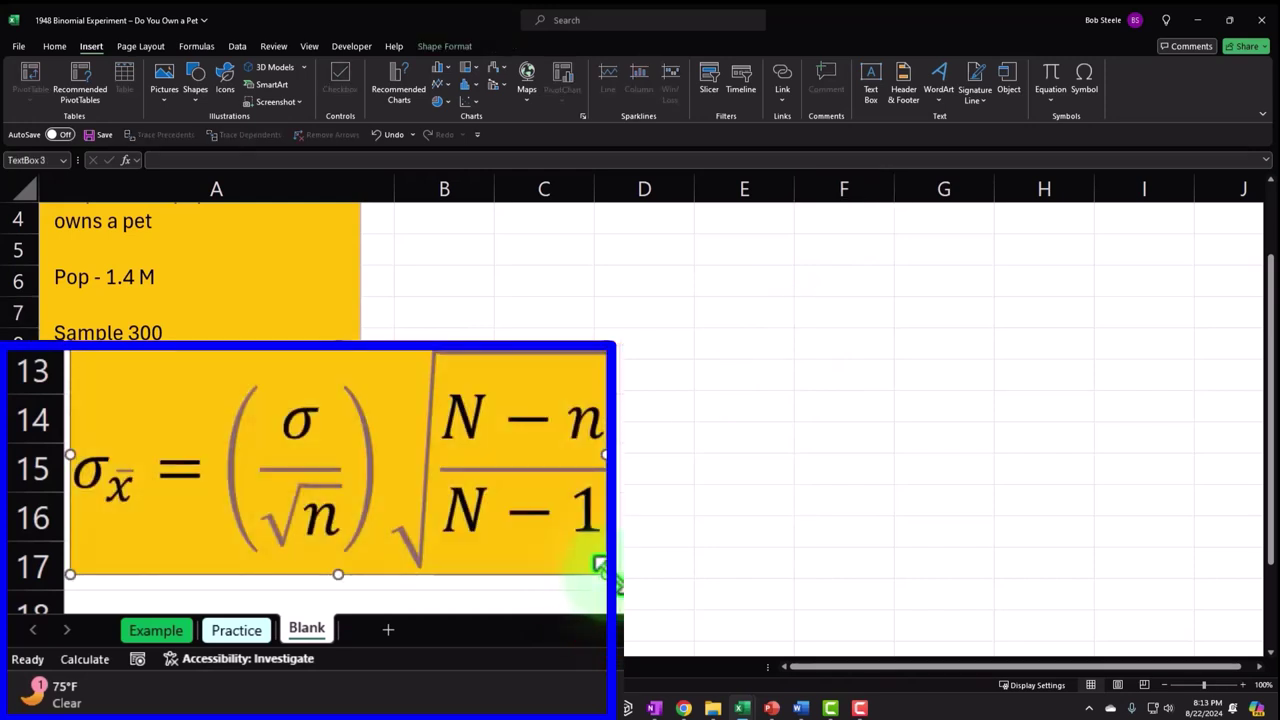
{"action": "left_click", "coordinate": [544, 560]}
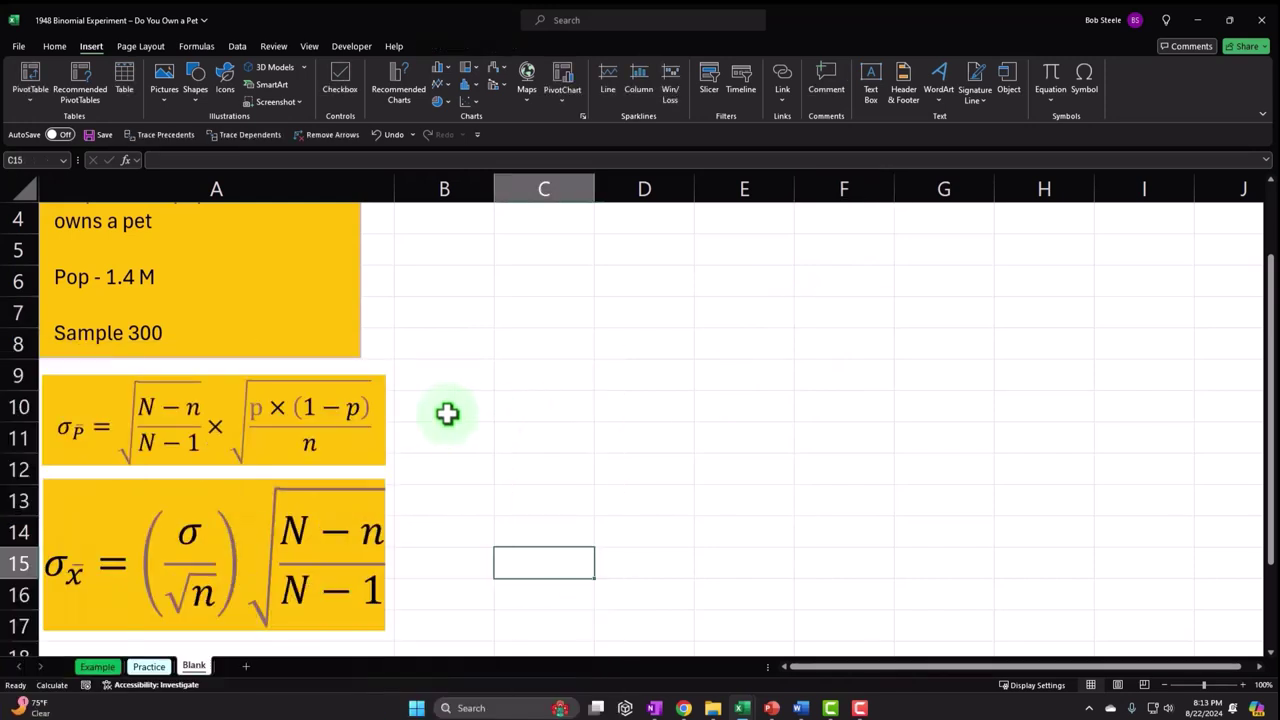
{"action": "scroll", "coordinate": [400, 405], "scroll_direction": "up", "scroll_amount": 1}
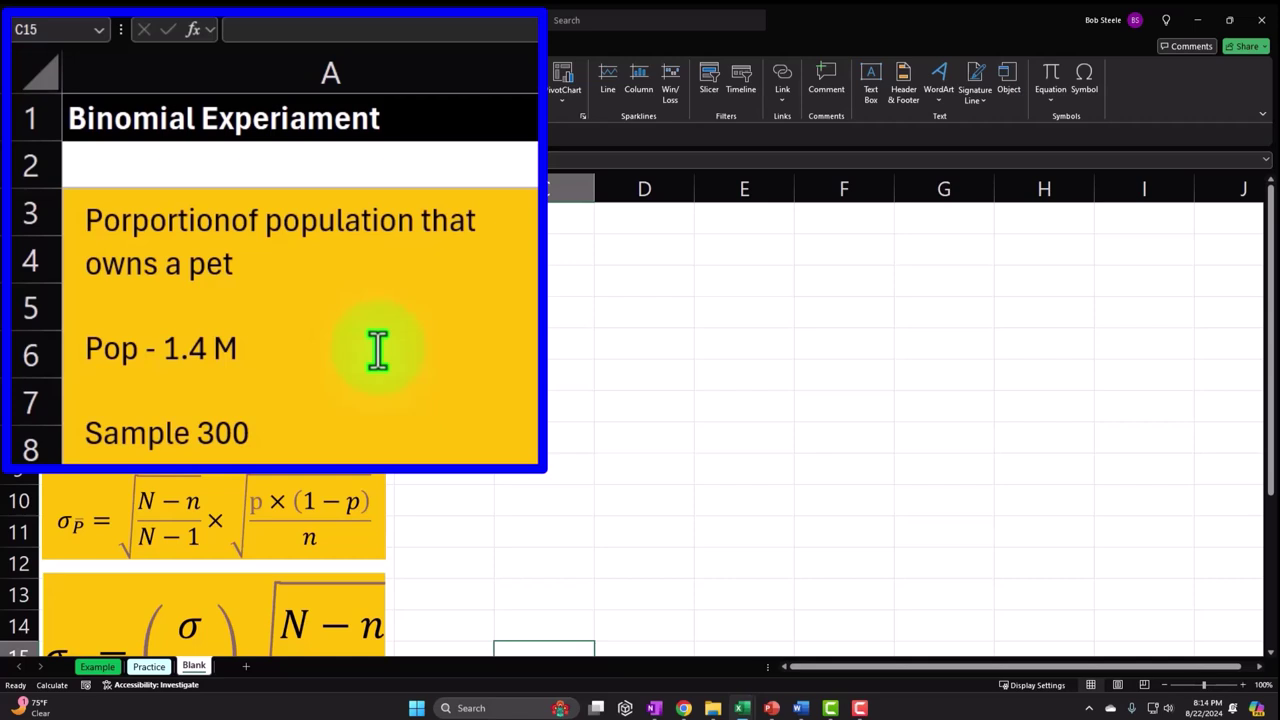
{"action": "left_click", "coordinate": [467, 350]}
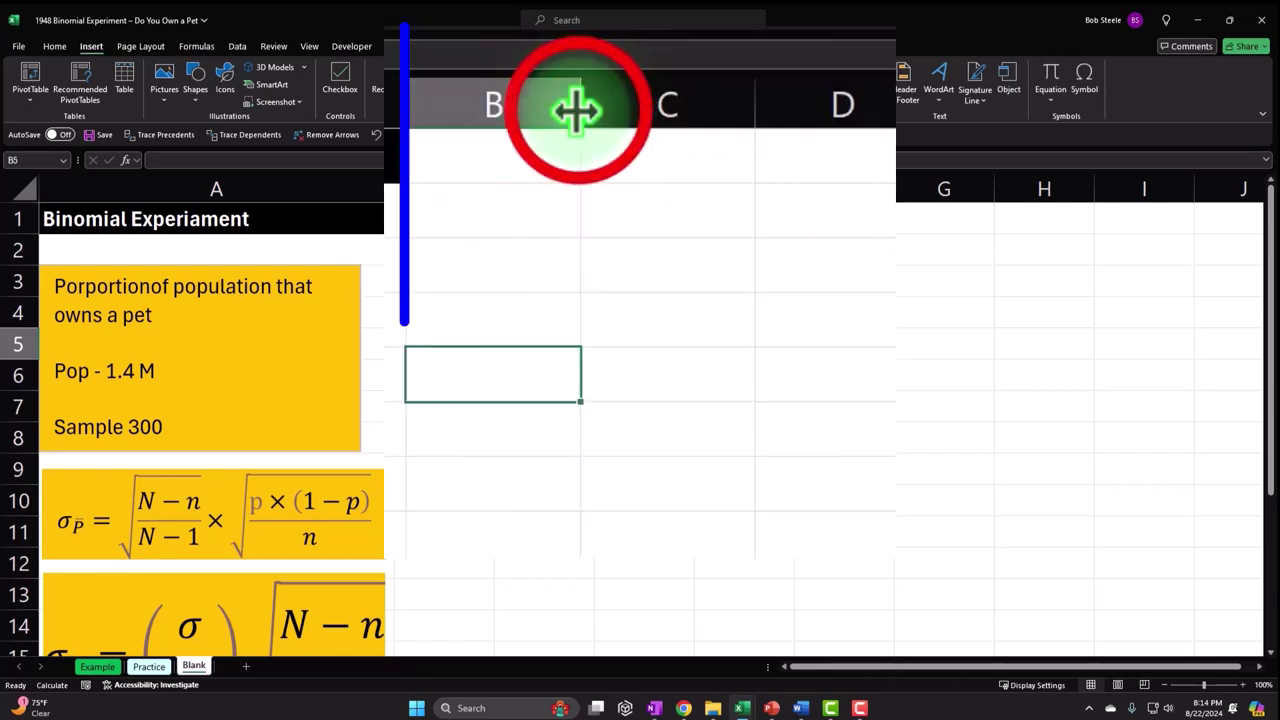
- Narrow column B, label C1 'P= Own Pet' with value 1 in D1, widening column C
{"action": "left_click_drag", "start_coordinate": [578, 108], "coordinate": [423, 123]}
{"action": "left_click", "coordinate": [456, 156]}
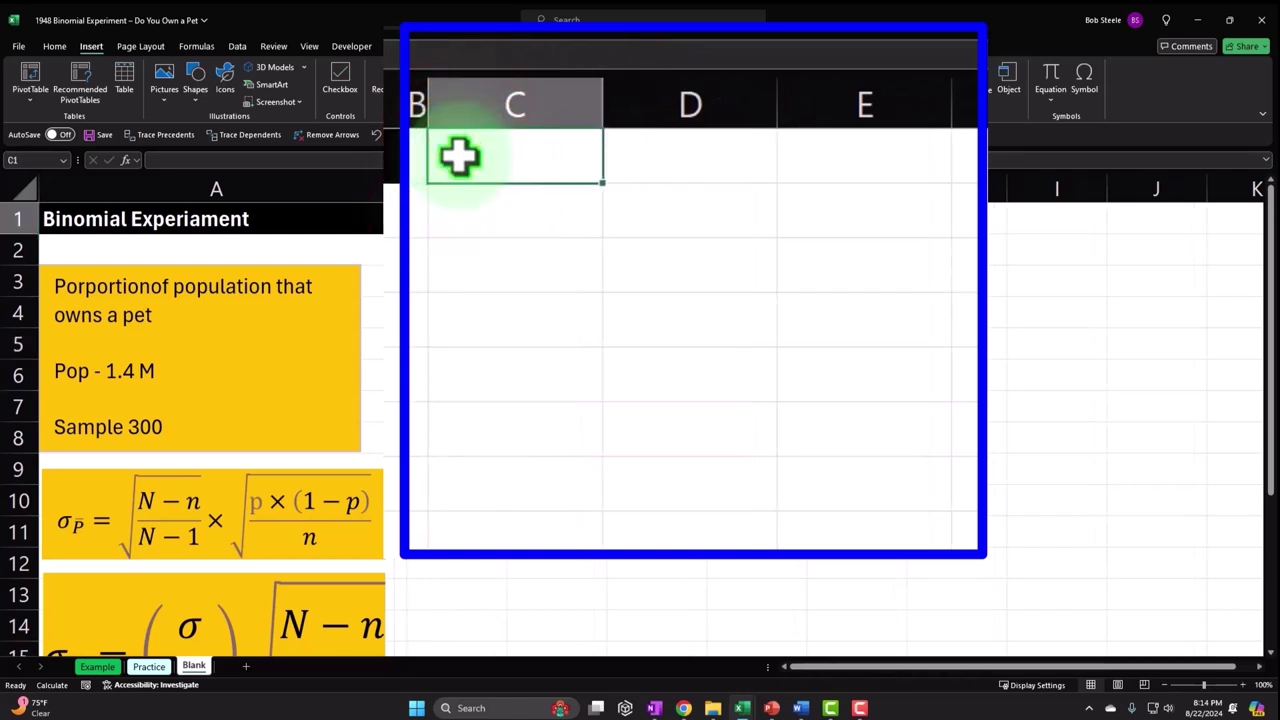
{"action": "type", "text": "P= Own"}
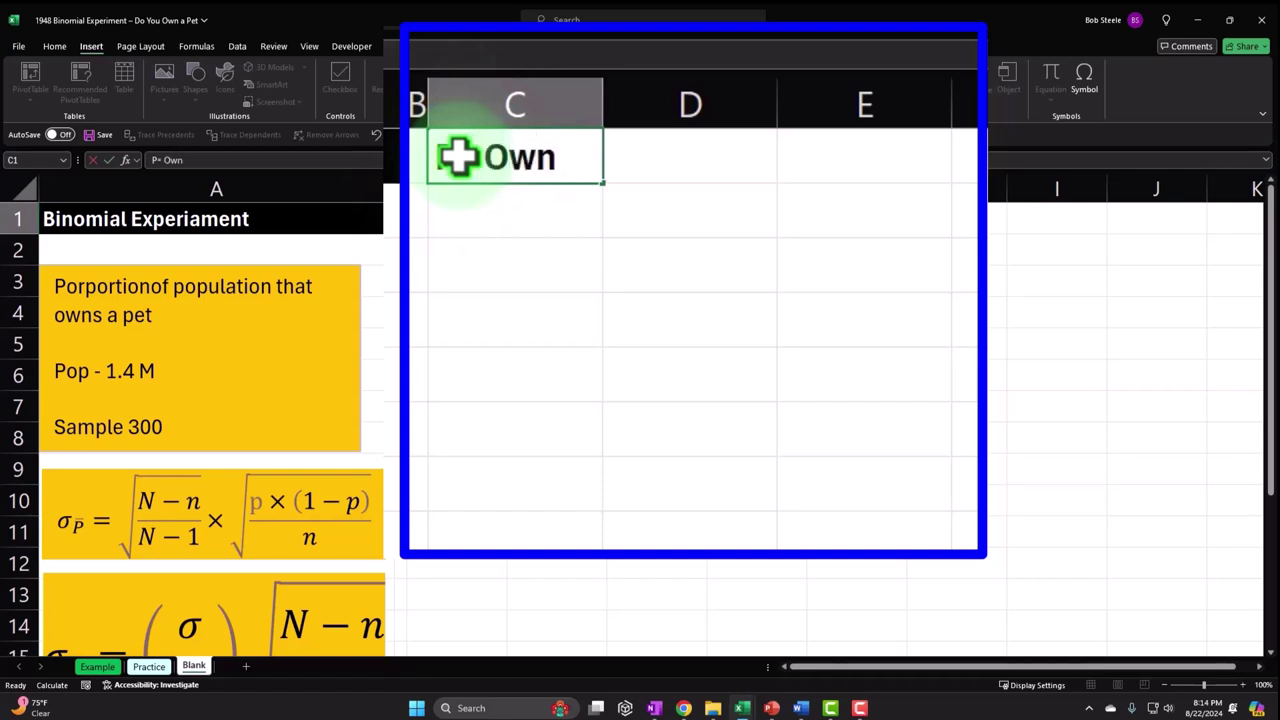
{"action": "type", "text": "Pet"}
{"action": "key", "text": "Tab"}
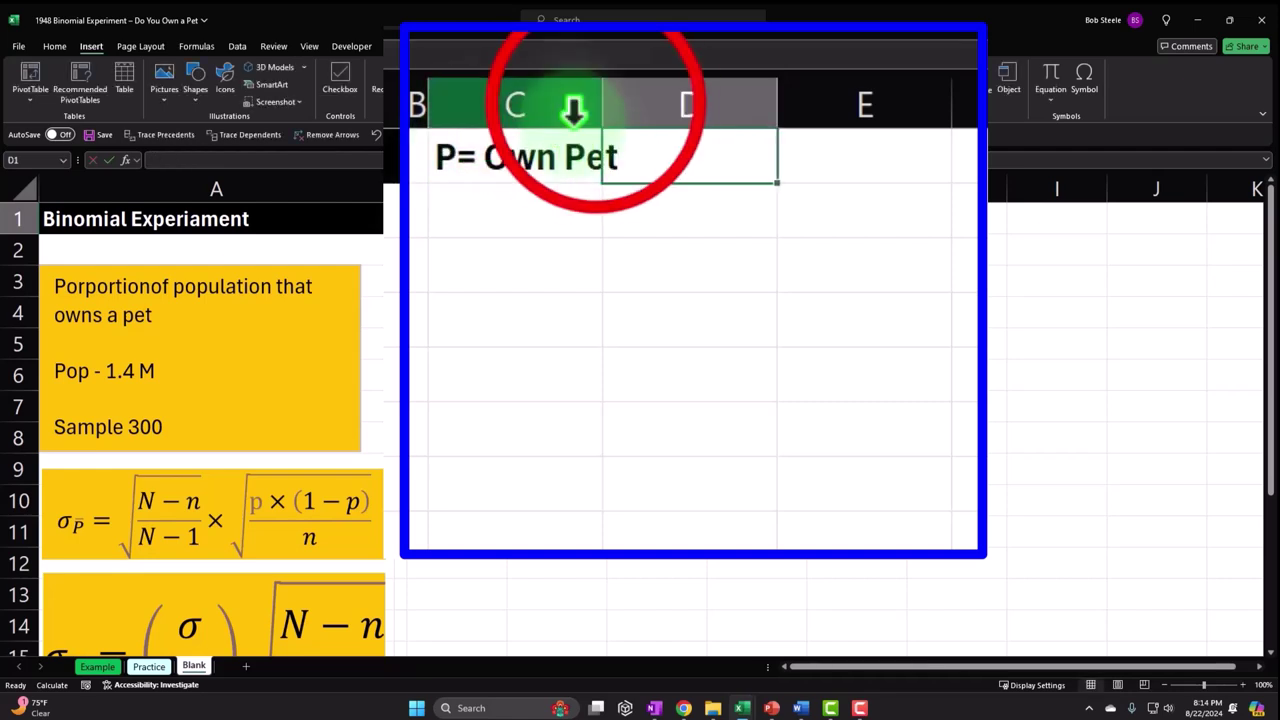
{"action": "left_click_drag", "start_coordinate": [602, 100], "coordinate": [623, 103]}
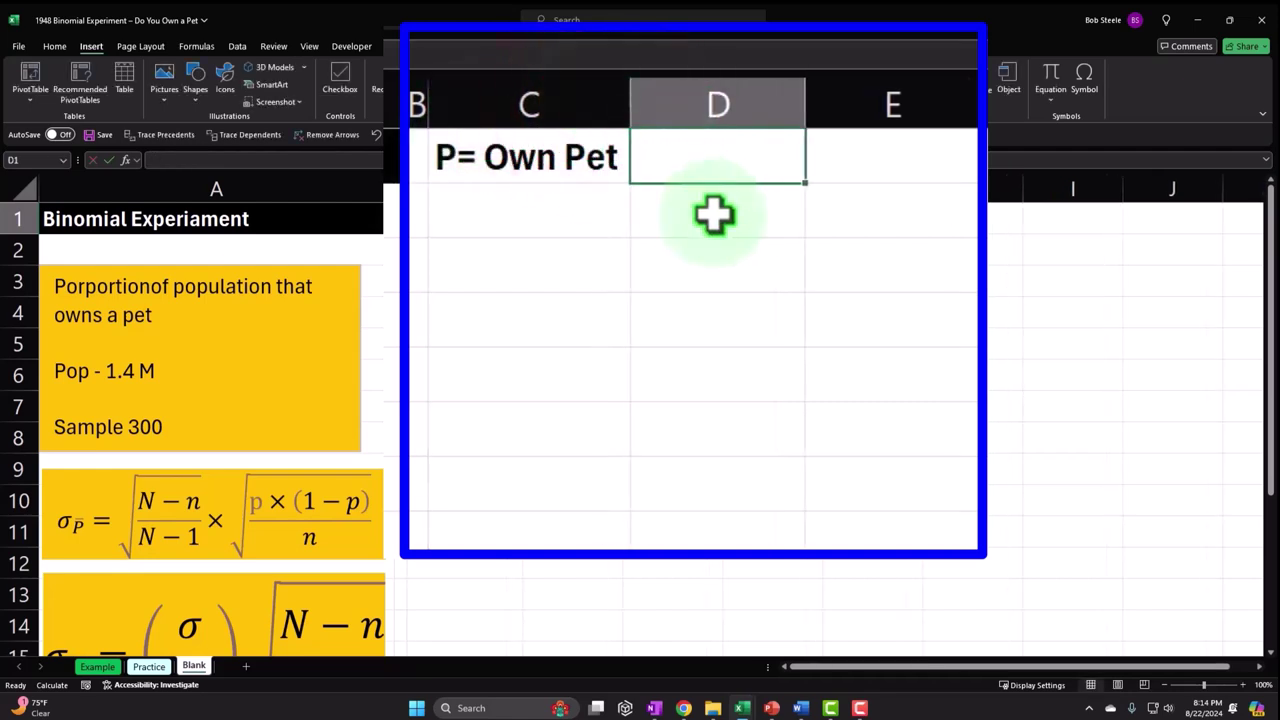
{"action": "type", "text": "1"}
{"action": "key", "text": "Return"}
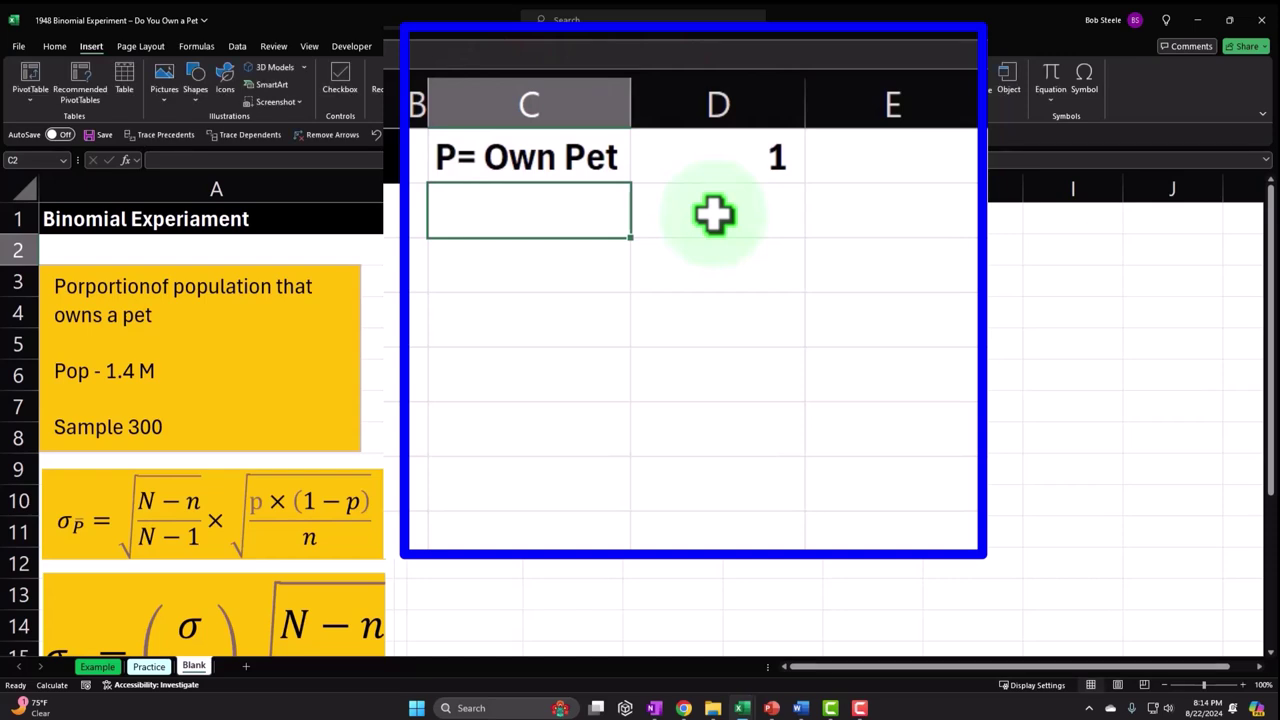
- Enter '1-P= No Pet' in C2 with value 0 in D2
{"action": "type", "text": "1-P= No Pet"}
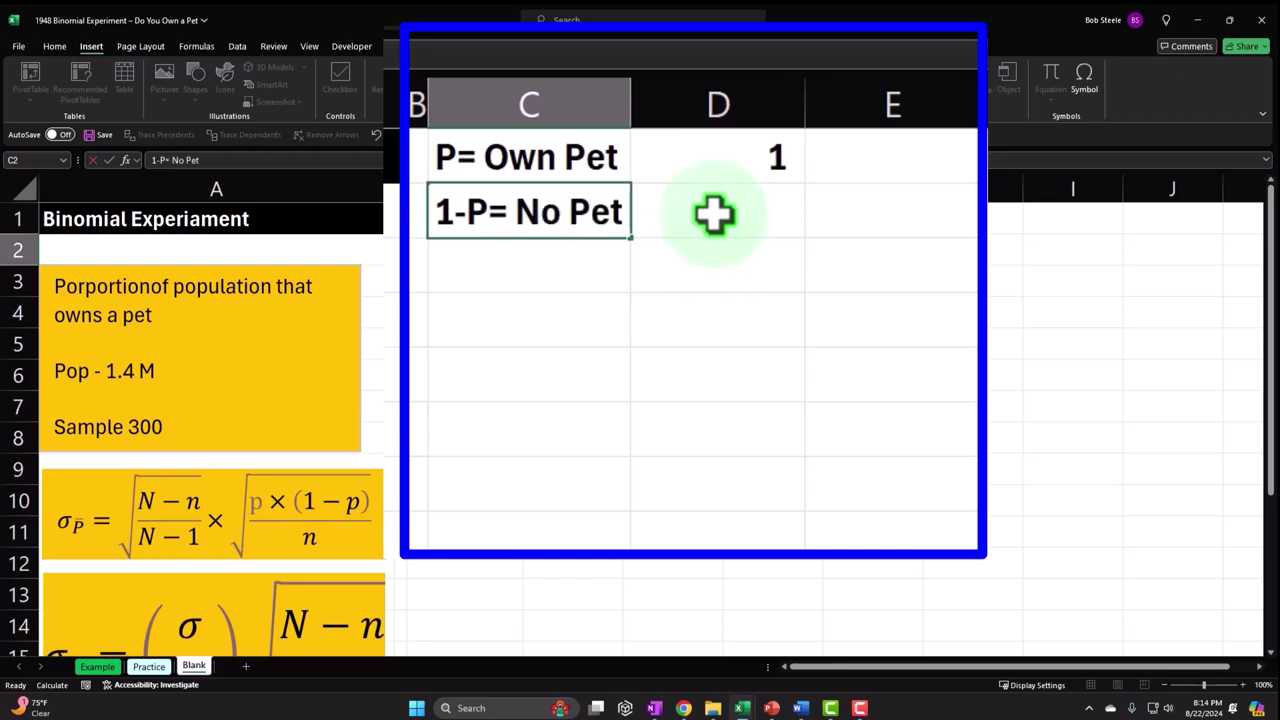
{"action": "left_click", "coordinate": [714, 213]}
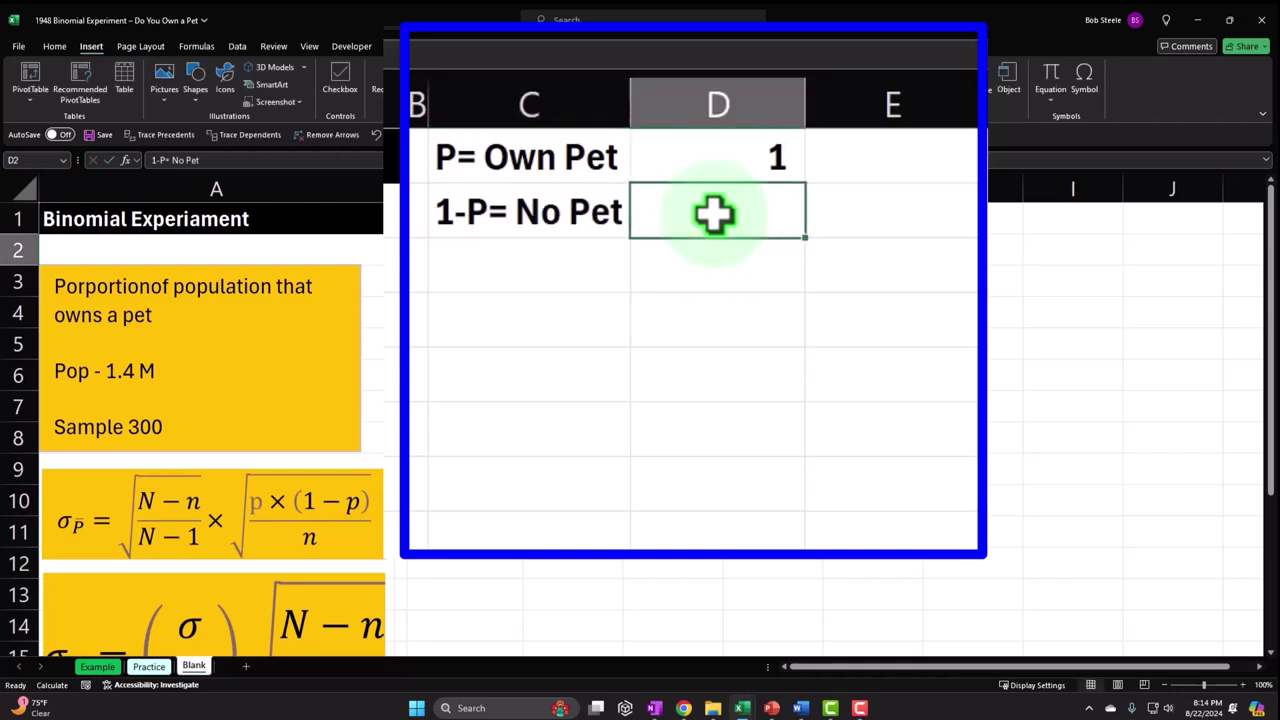
{"action": "type", "text": "0"}
{"action": "key", "text": "Return"}
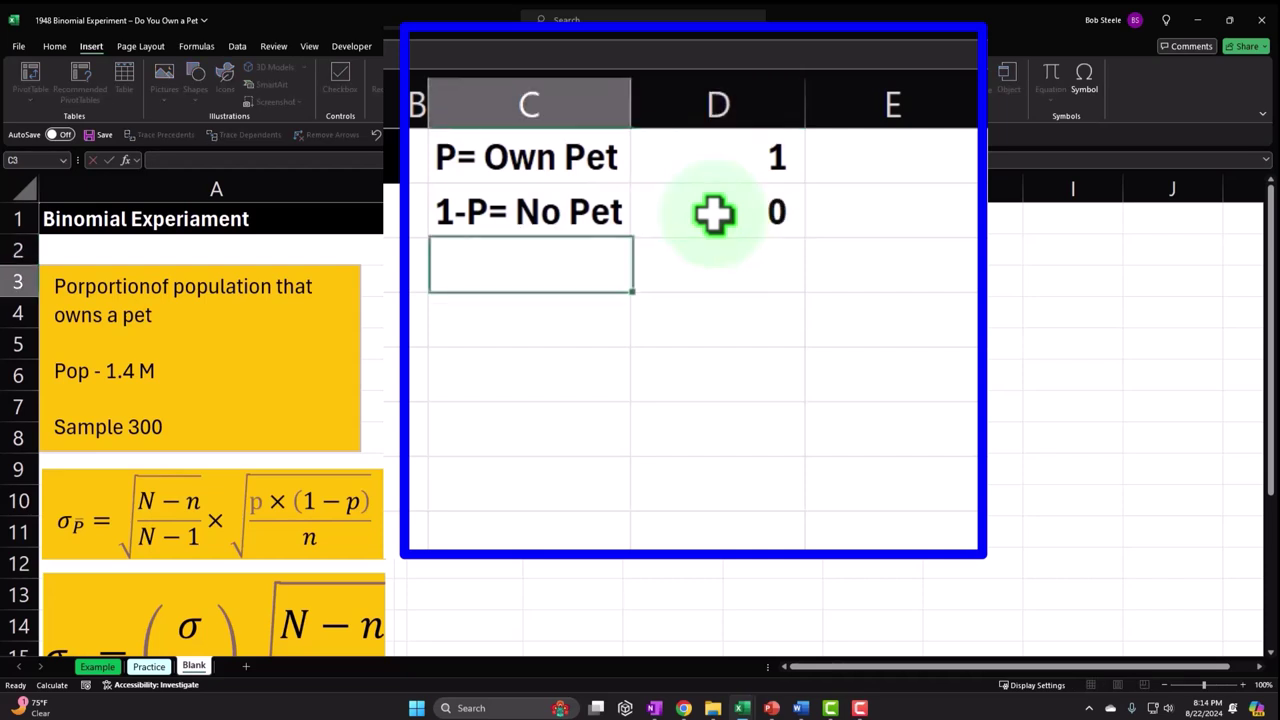
- Narrow column D to fit its digits and give column E column B's narrow spacer width
{"action": "left_click_drag", "start_coordinate": [805, 125], "coordinate": [722, 112]}
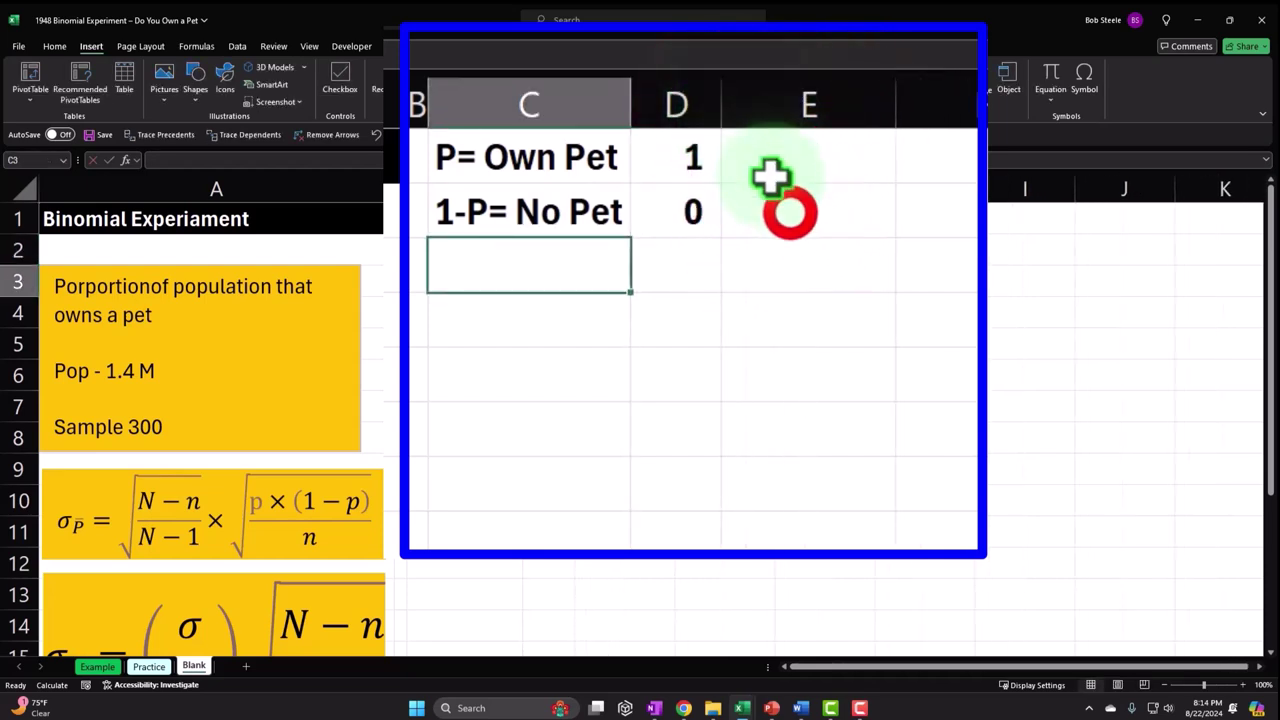
{"action": "left_click", "coordinate": [789, 209]}
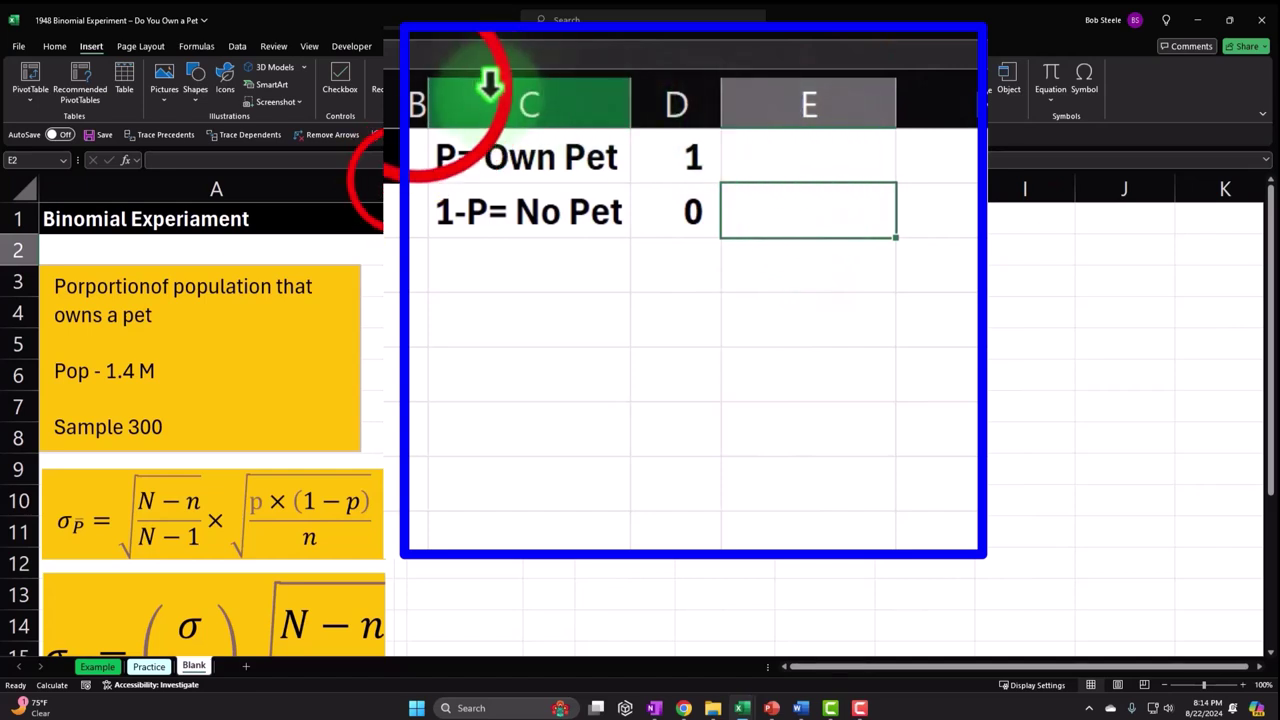
{"action": "left_click", "coordinate": [420, 95]}
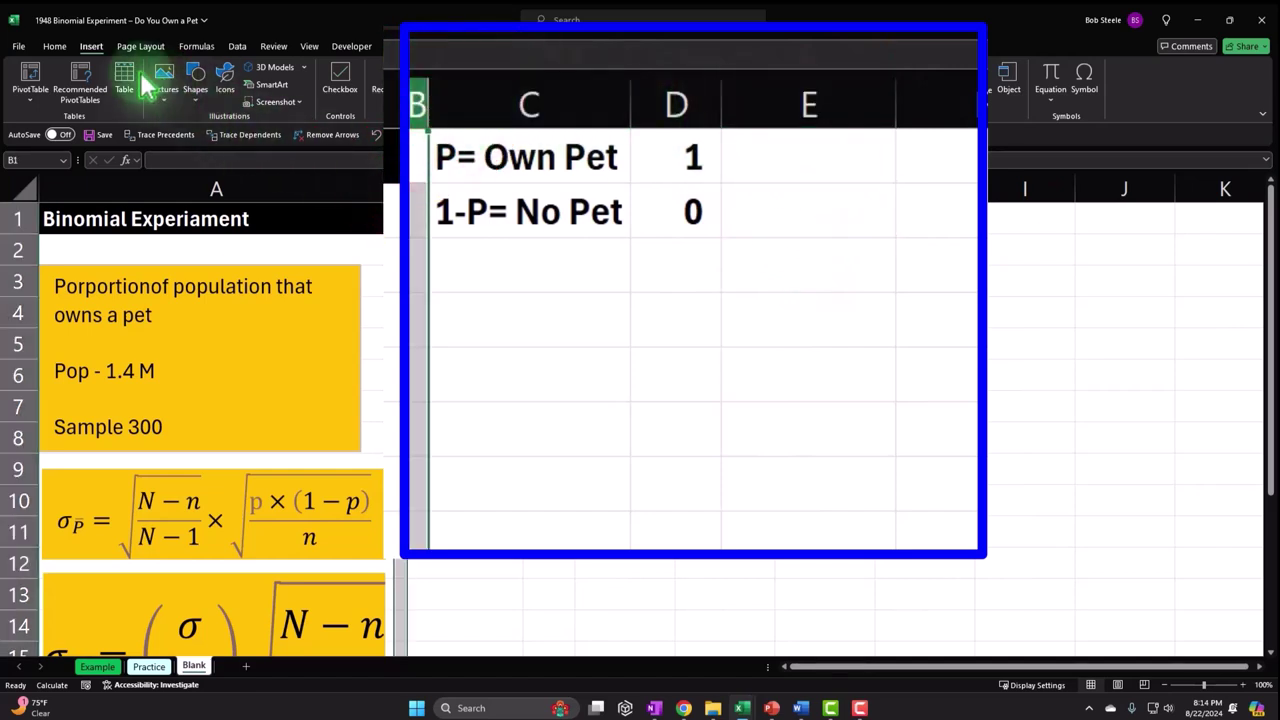
{"action": "left_click", "coordinate": [60, 50]}
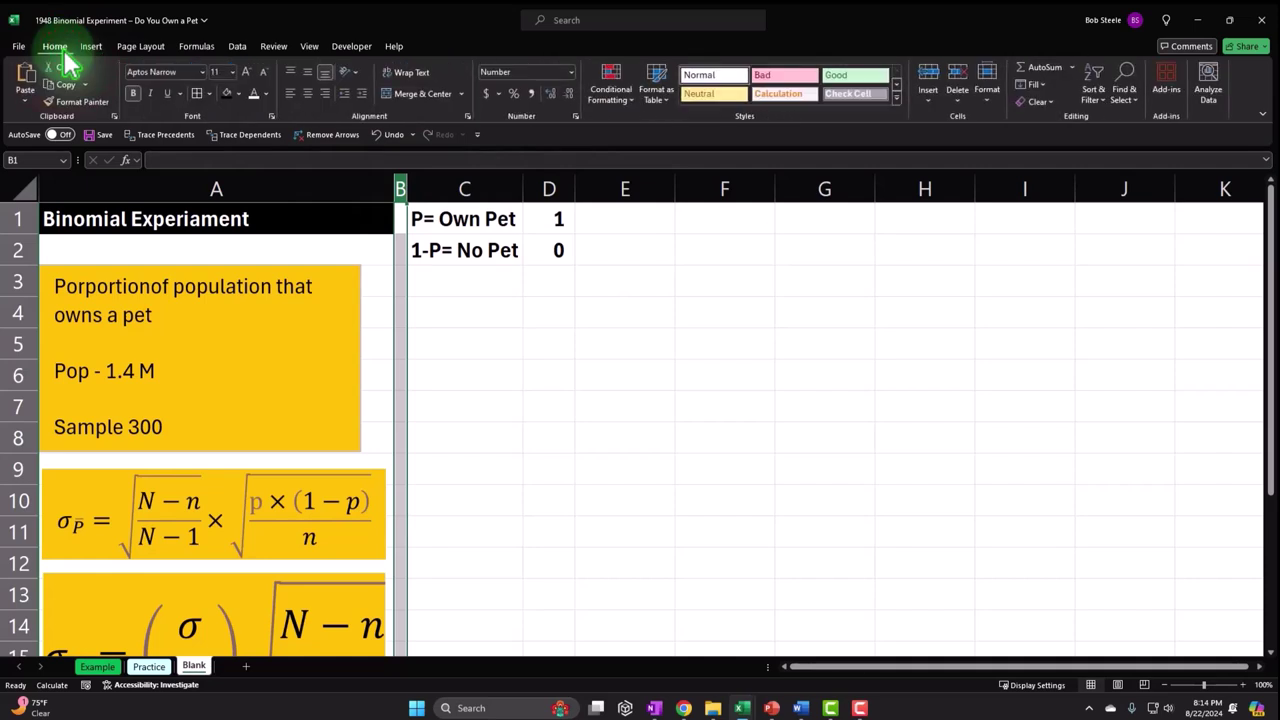
{"action": "key", "text": "super+plus"}
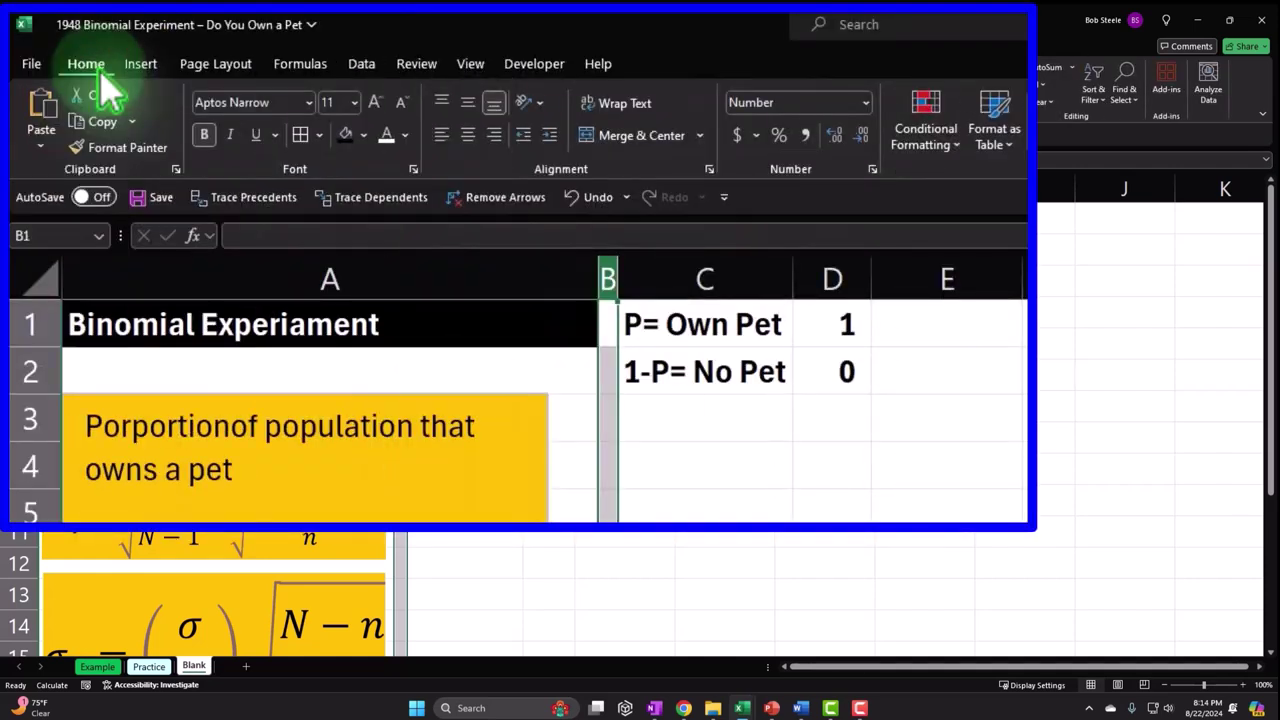
{"action": "left_click", "coordinate": [110, 147]}
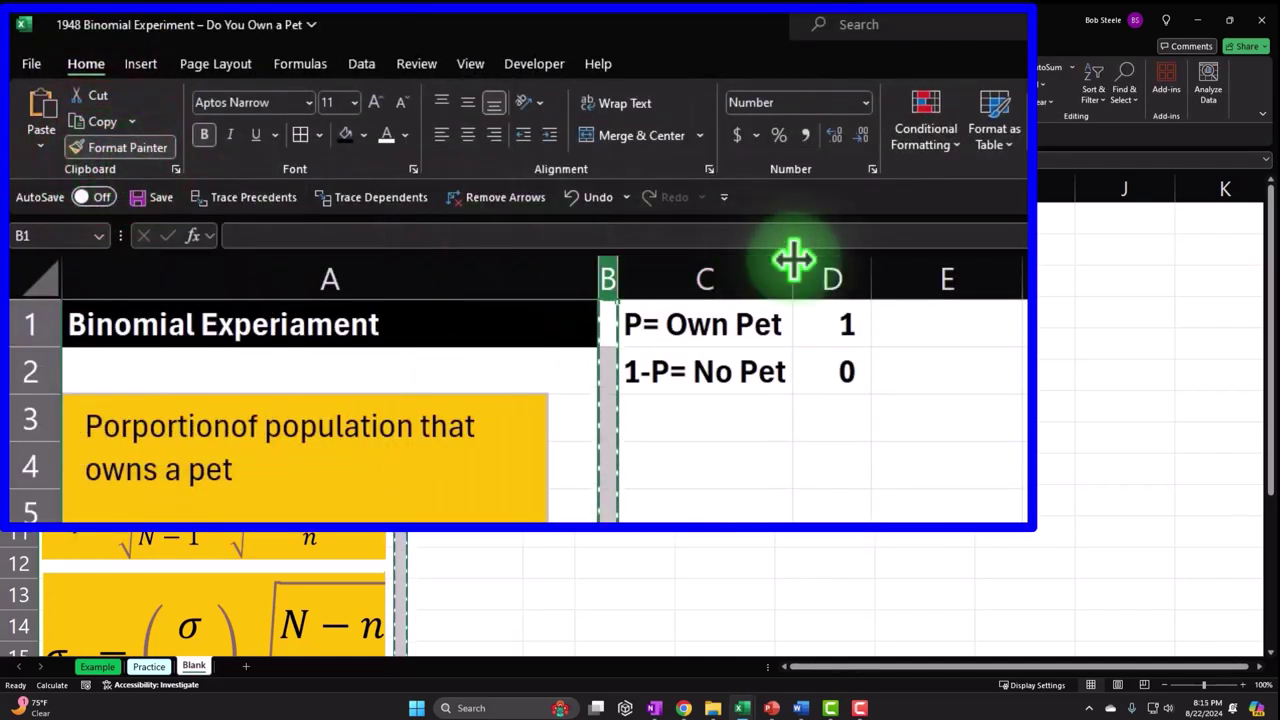
{"action": "left_click", "coordinate": [928, 272]}
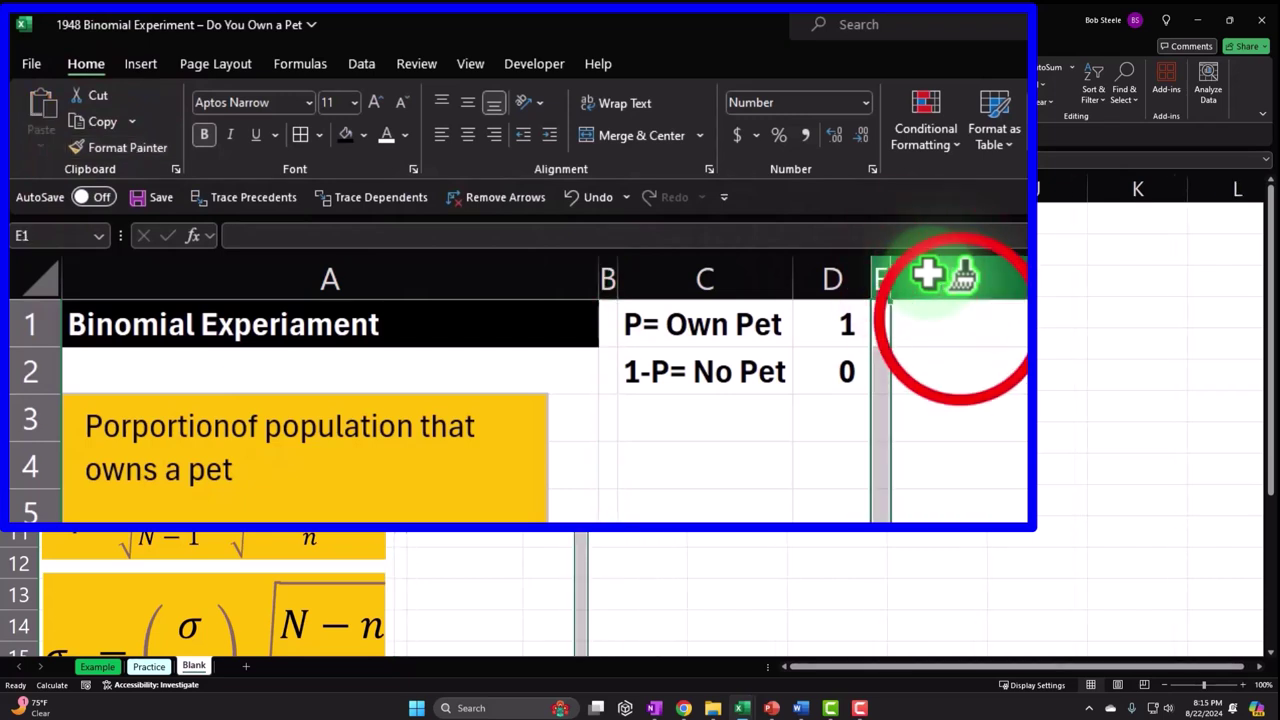
{"action": "left_click", "coordinate": [951, 320]}
{"action": "key", "text": "super+Escape"}
- Enter the Count header in F1 and fill F2:F301 with the series 1 through 300
{"action": "type", "text": "Cou"}
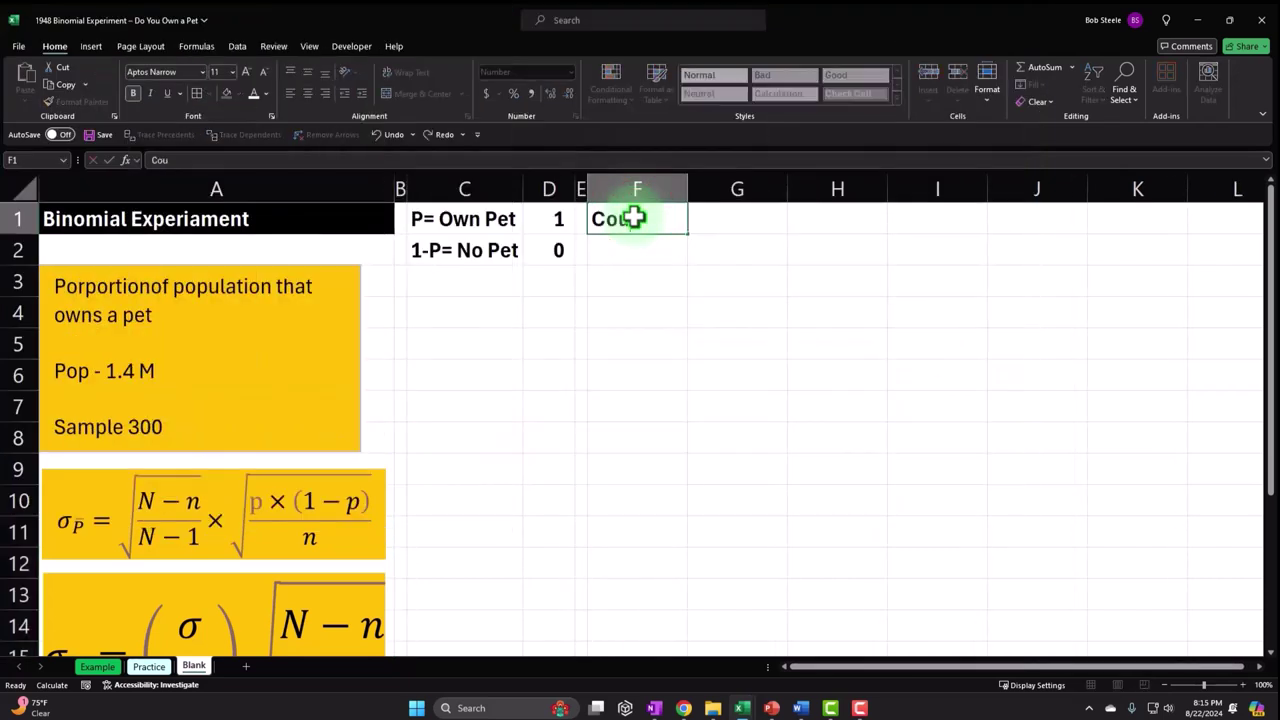
{"action": "type", "text": "nt"}
{"action": "key", "text": "super+plus"}
{"action": "key", "text": "Return"}
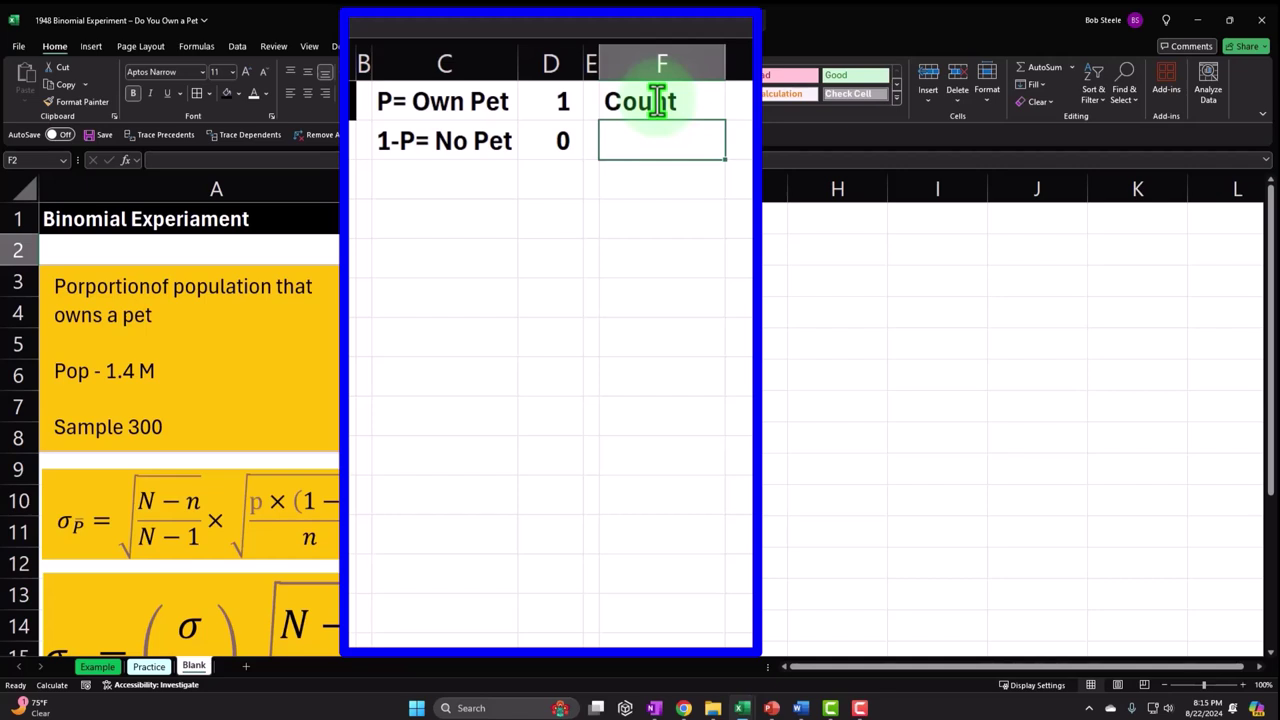
{"action": "type", "text": "1"}
{"action": "key", "text": "Return"}
{"action": "type", "text": "2"}
{"action": "key", "text": "Return"}
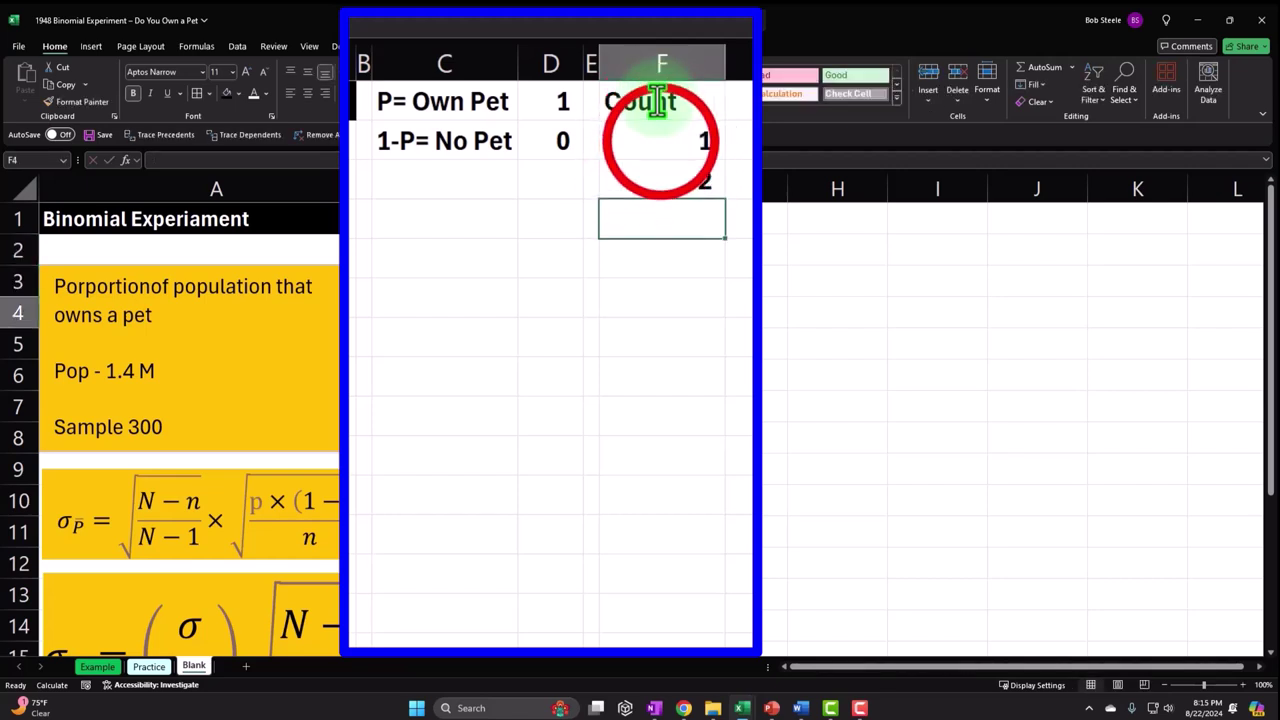
{"action": "left_click_drag", "start_coordinate": [663, 137], "coordinate": [660, 170]}
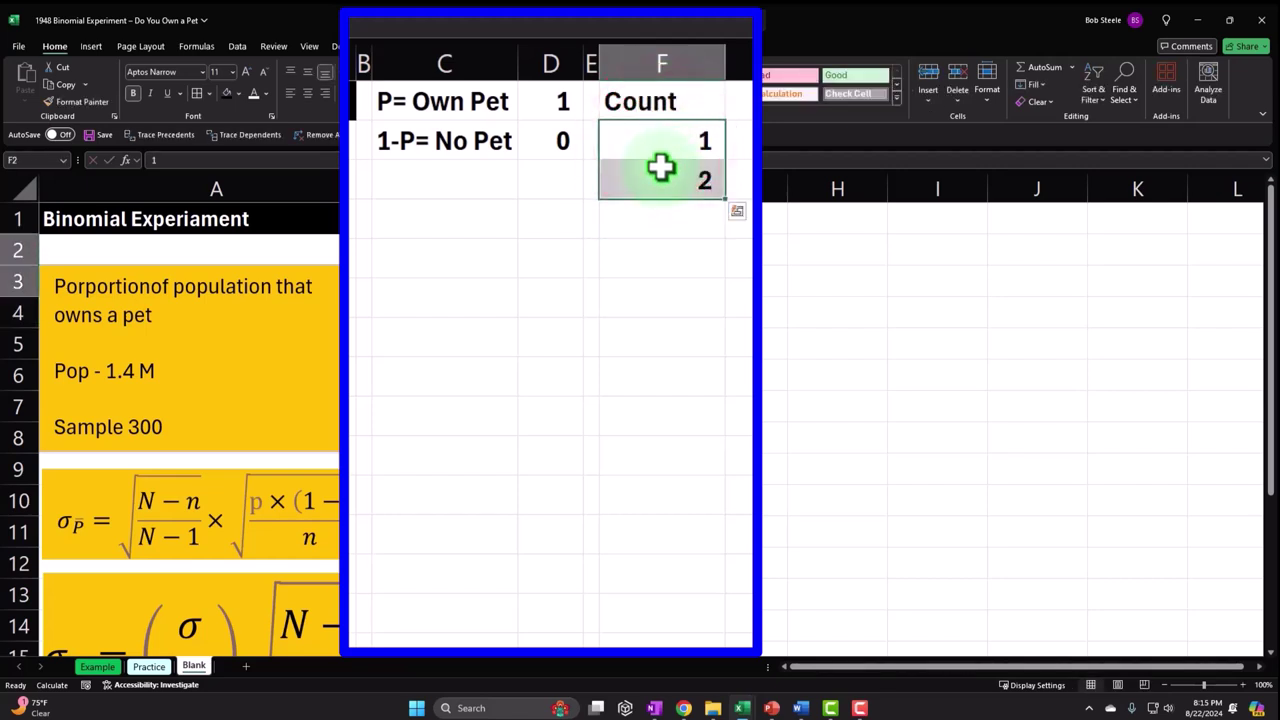
{"action": "left_click_drag", "start_coordinate": [725, 198], "coordinate": [682, 209]}
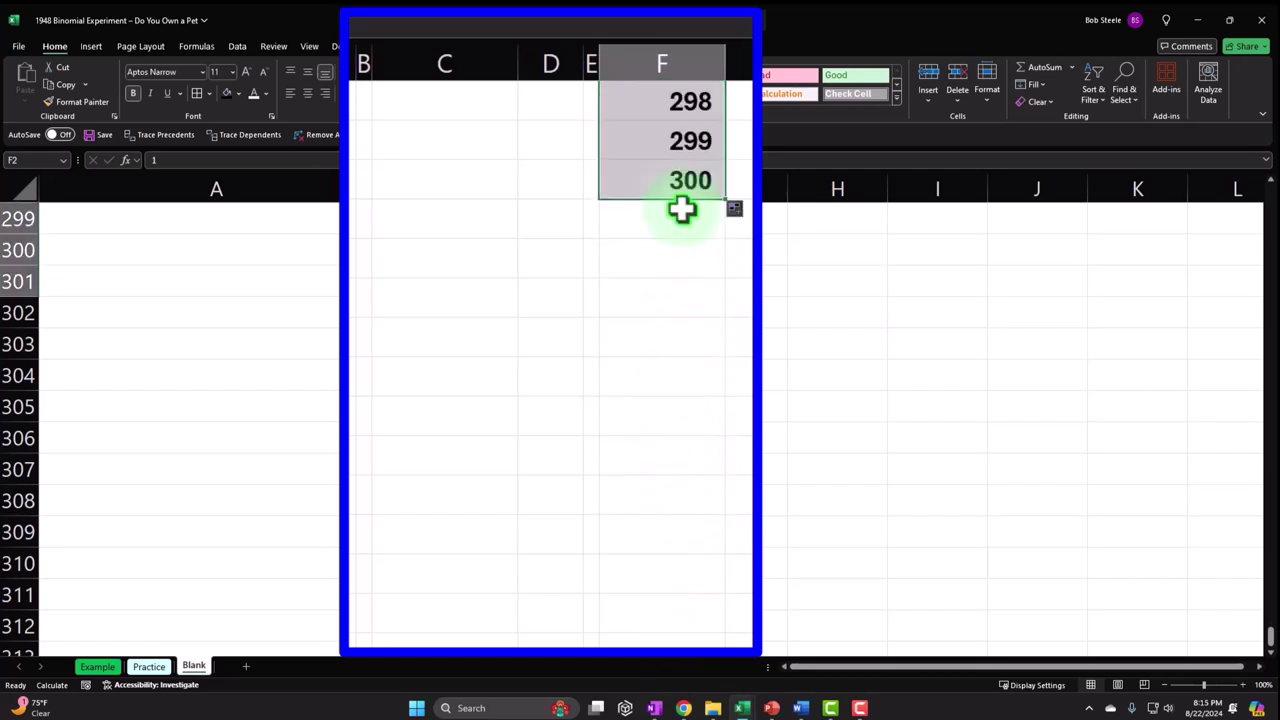
{"action": "key", "text": "ctrl+Up"}
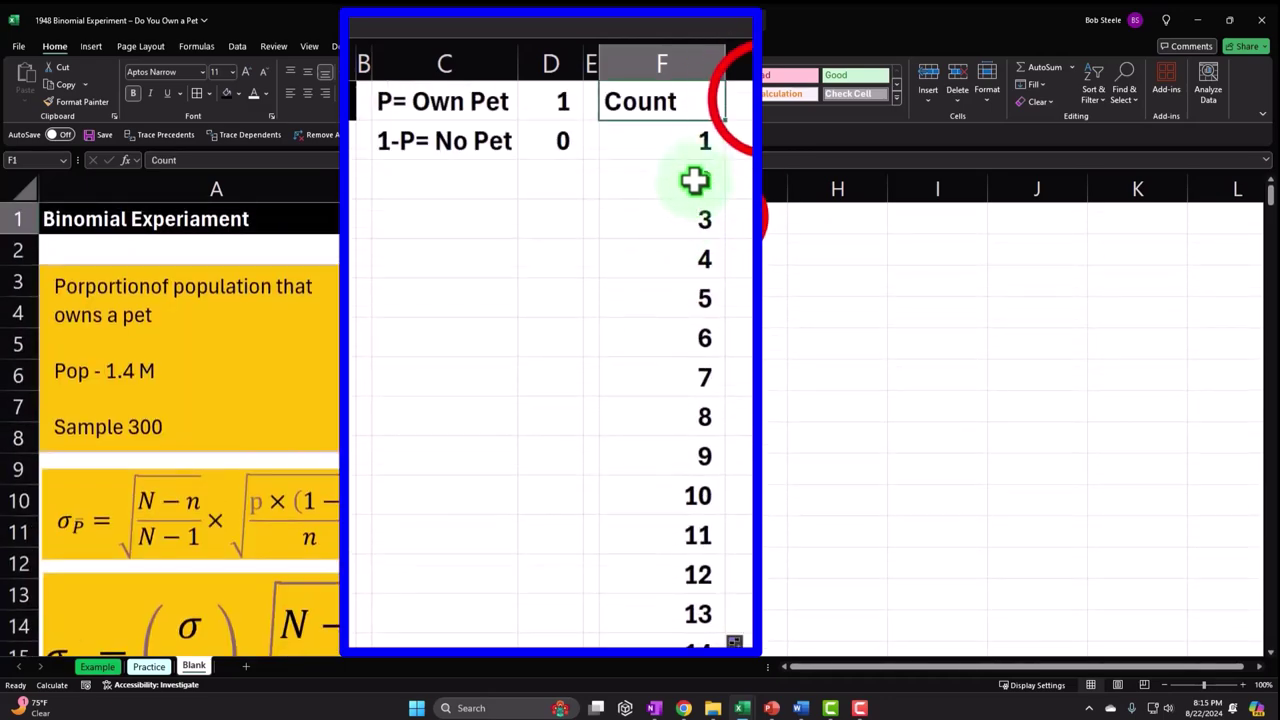
- Enter the Data header in G1 and the formula =RANDBETWEEN(0,1) in G2
{"action": "left_click", "coordinate": [725, 216]}
{"action": "type", "text": "Data"}
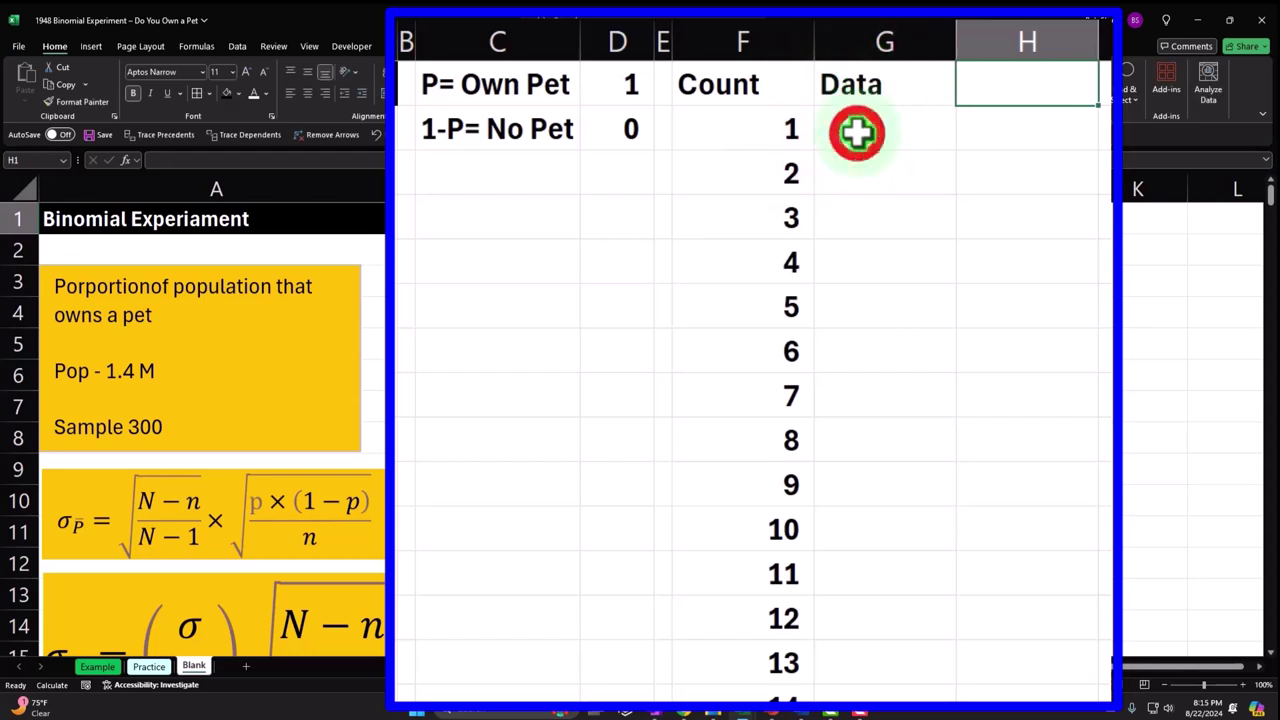
{"action": "key", "text": "Return"}
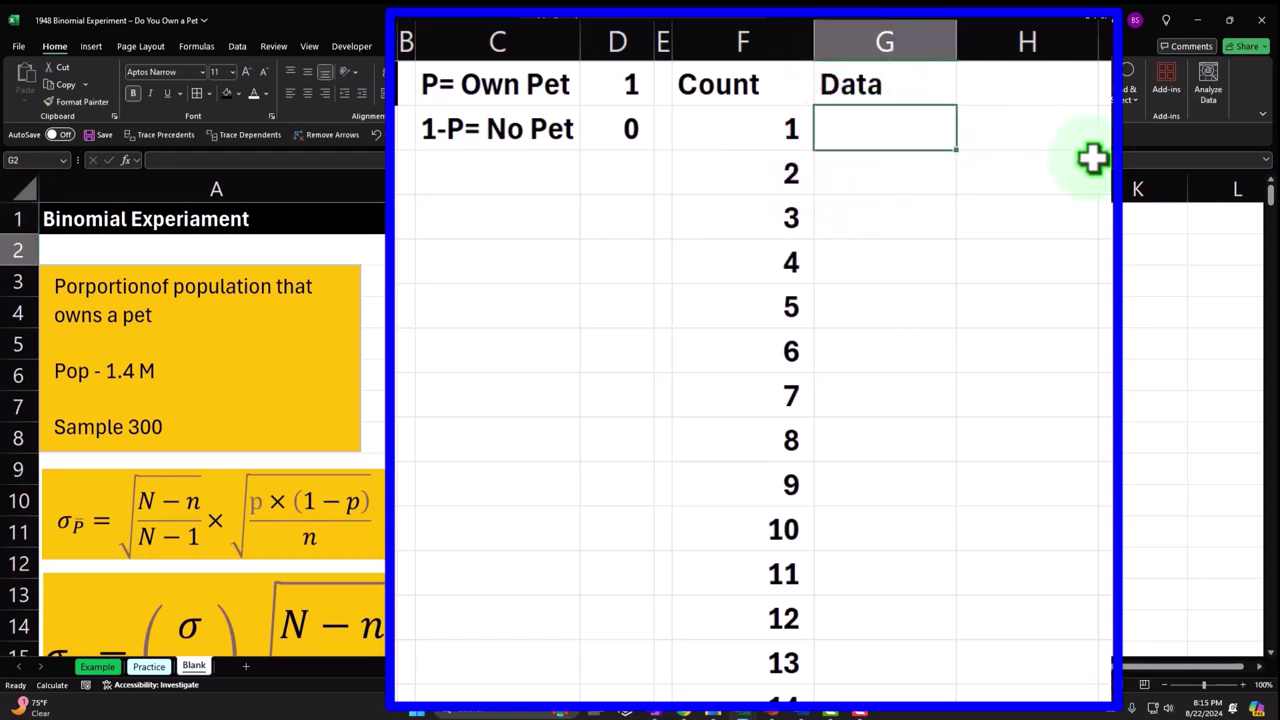
{"action": "type", "text": "=and"}
{"action": "key", "text": "BackSpace"}
{"action": "key", "text": "BackSpace"}
{"action": "key", "text": "BackSpace"}
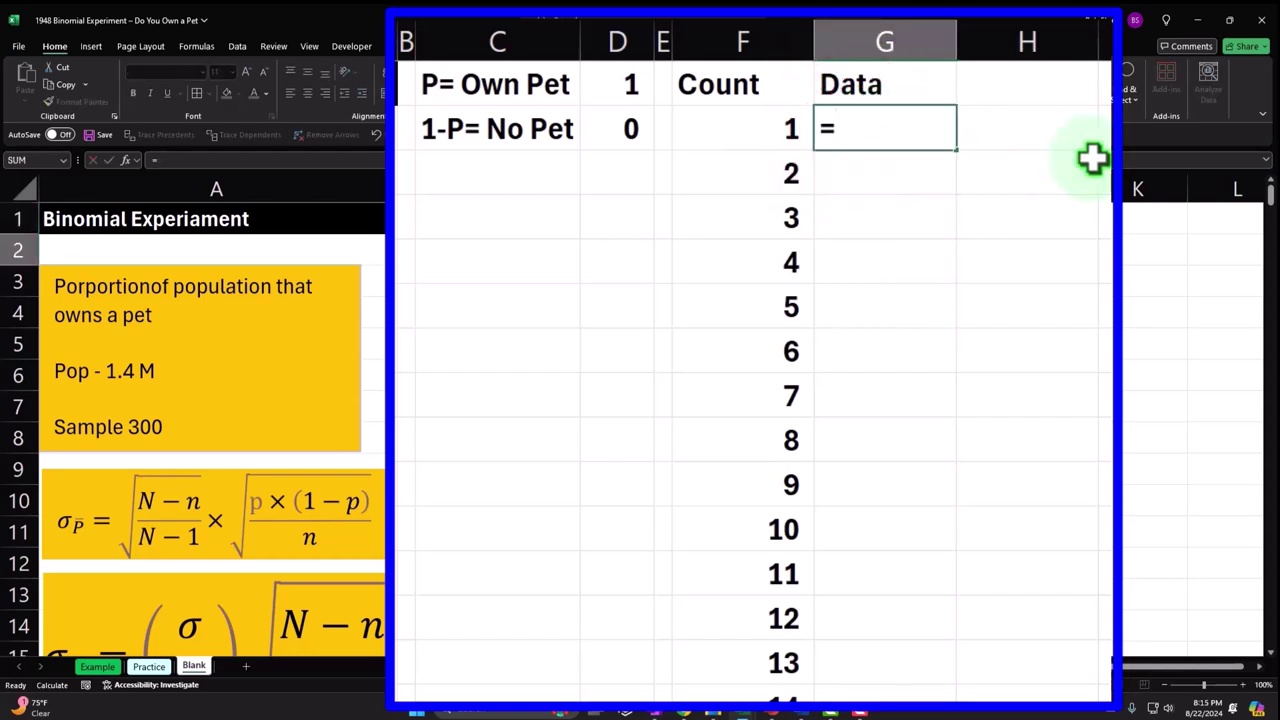
{"action": "type", "text": "rand"}
{"action": "left_click", "coordinate": [935, 205]}
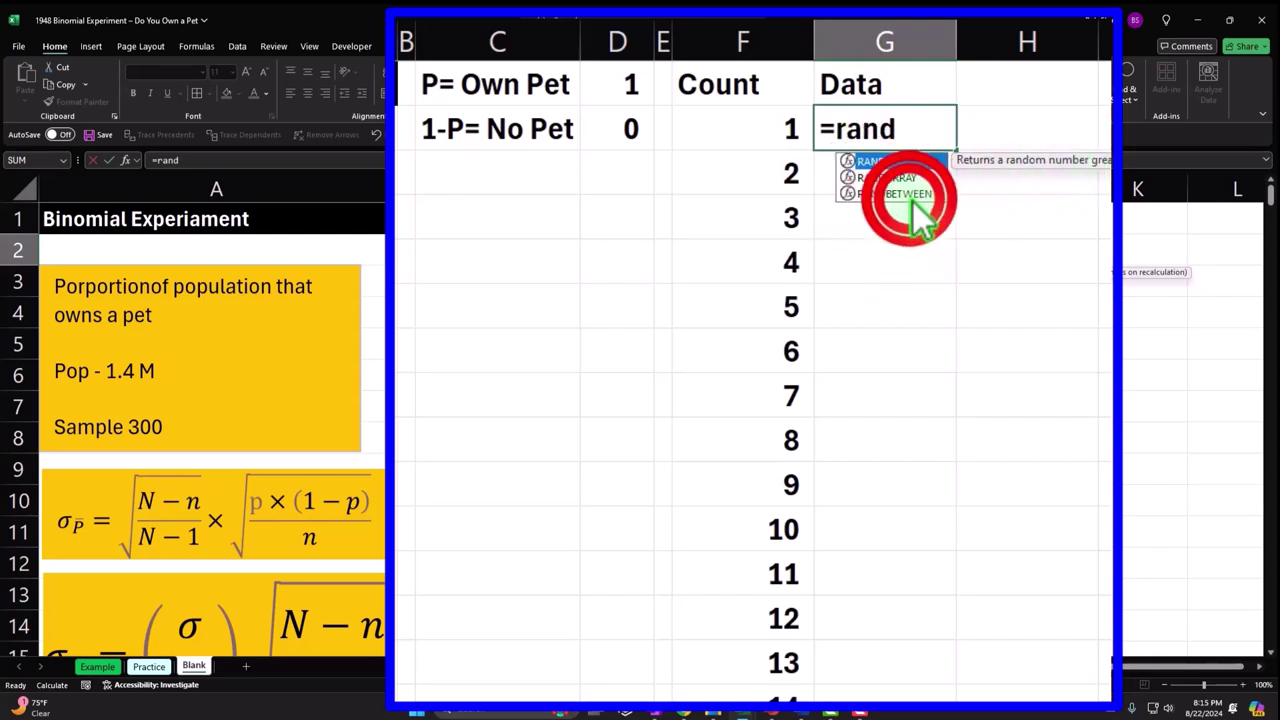
{"action": "double_click", "coordinate": [911, 197]}
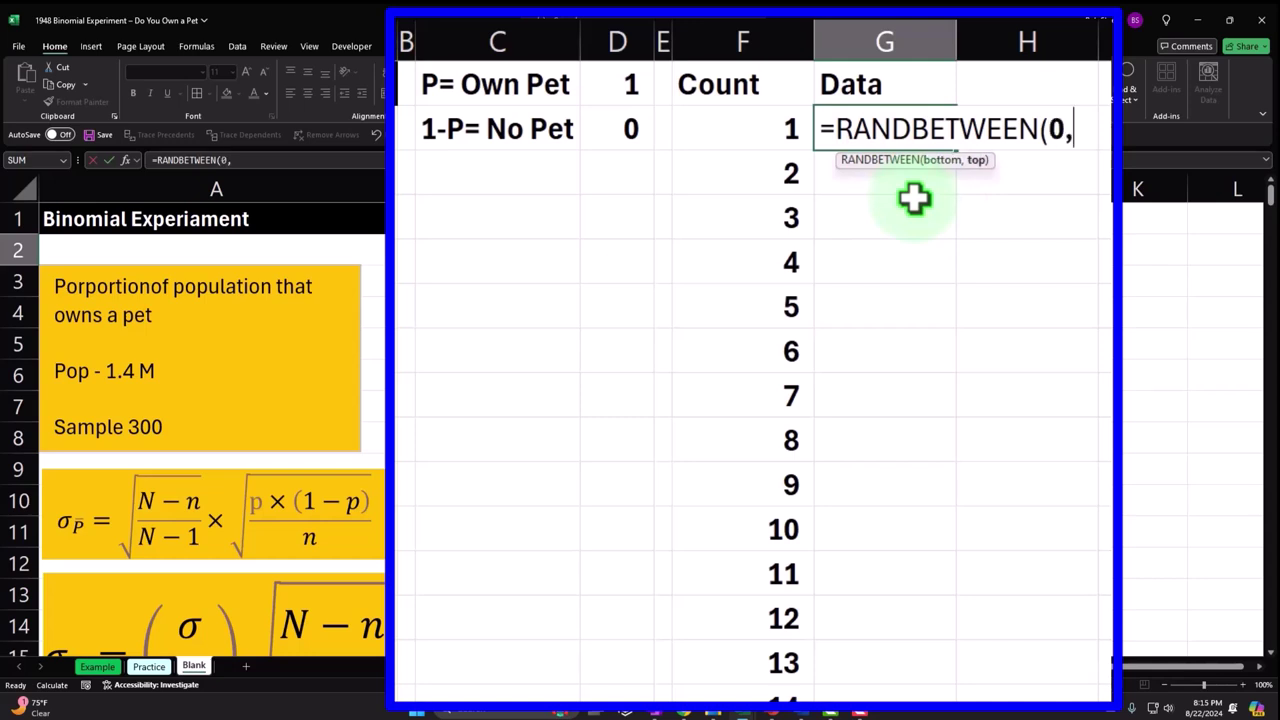
{"action": "type", "text": "0,1)"}
{"action": "key", "text": "Return"}
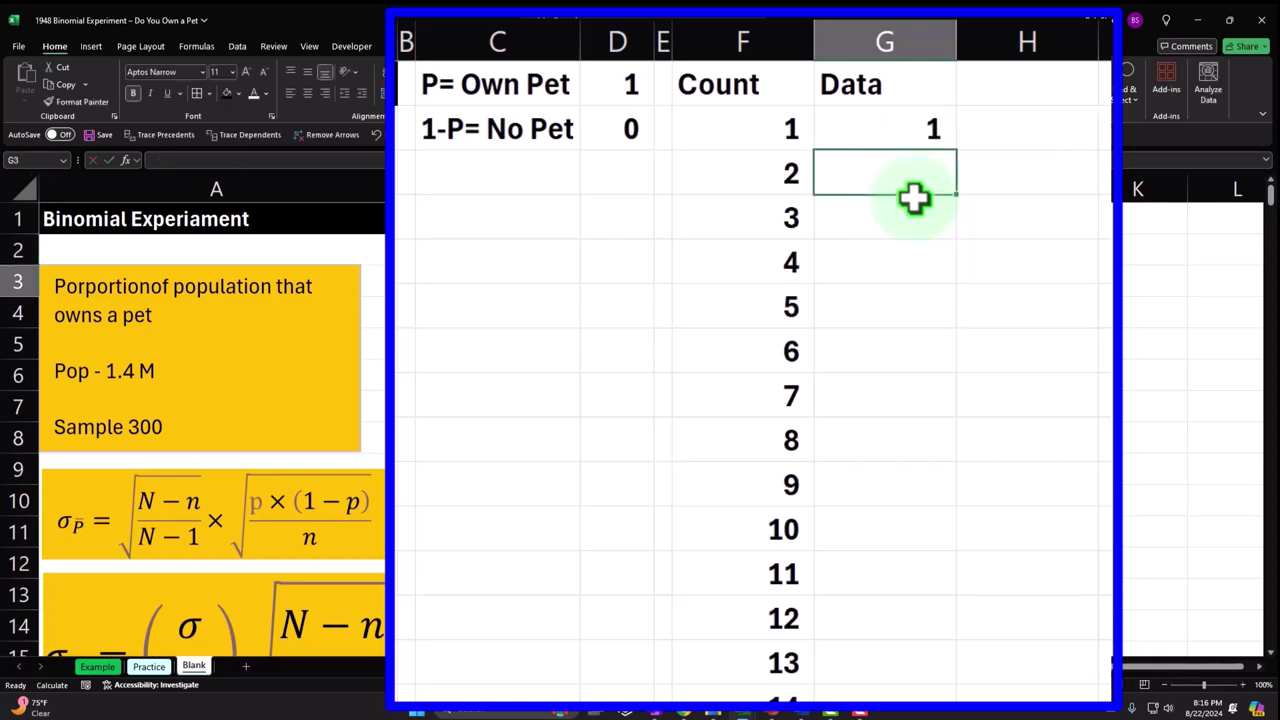
- Copy the RANDBETWEEN formula down to row 301 beside every count
{"action": "key", "text": "Up"}
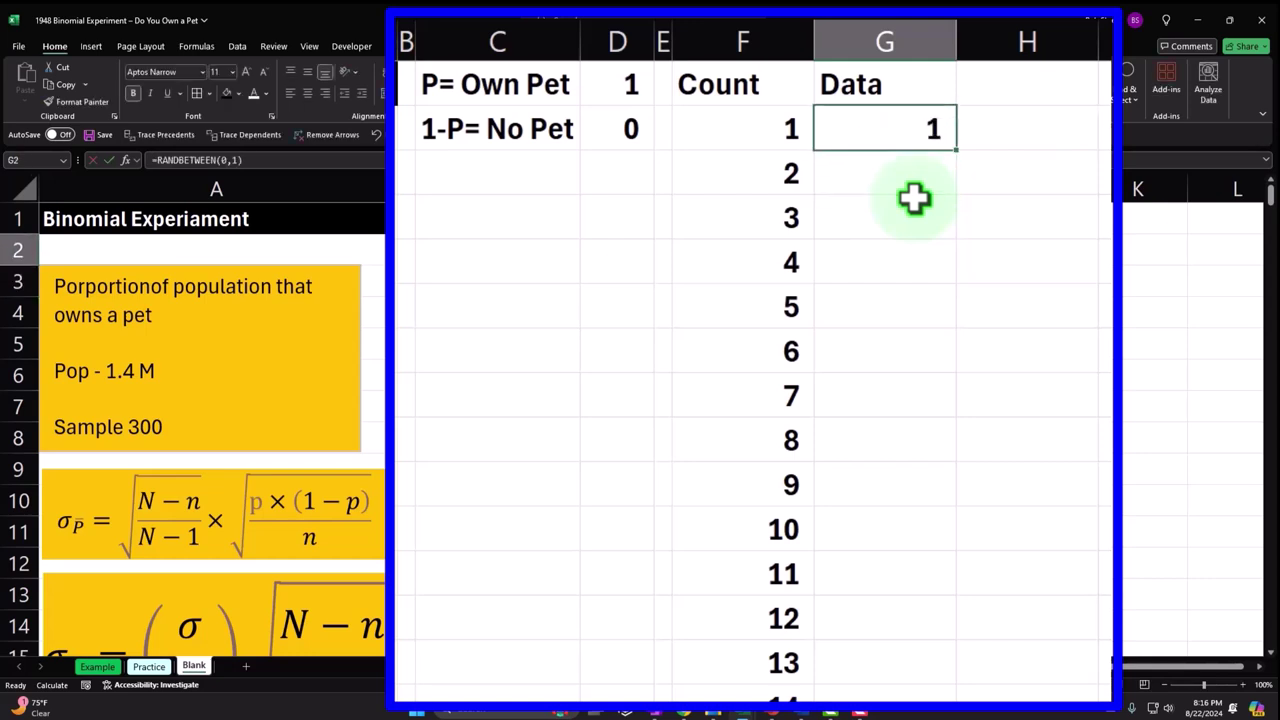
{"action": "left_click", "coordinate": [958, 155]}
{"action": "double_click", "coordinate": [957, 152]}
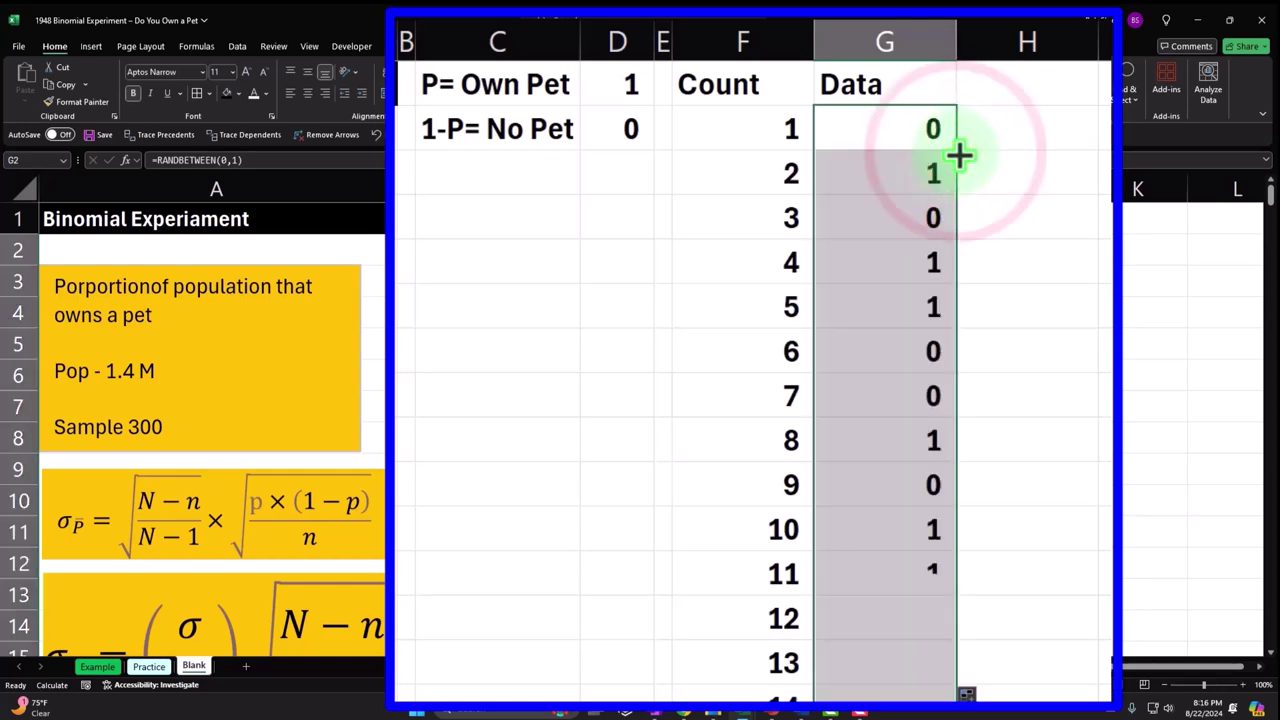
{"action": "left_click", "coordinate": [958, 155]}
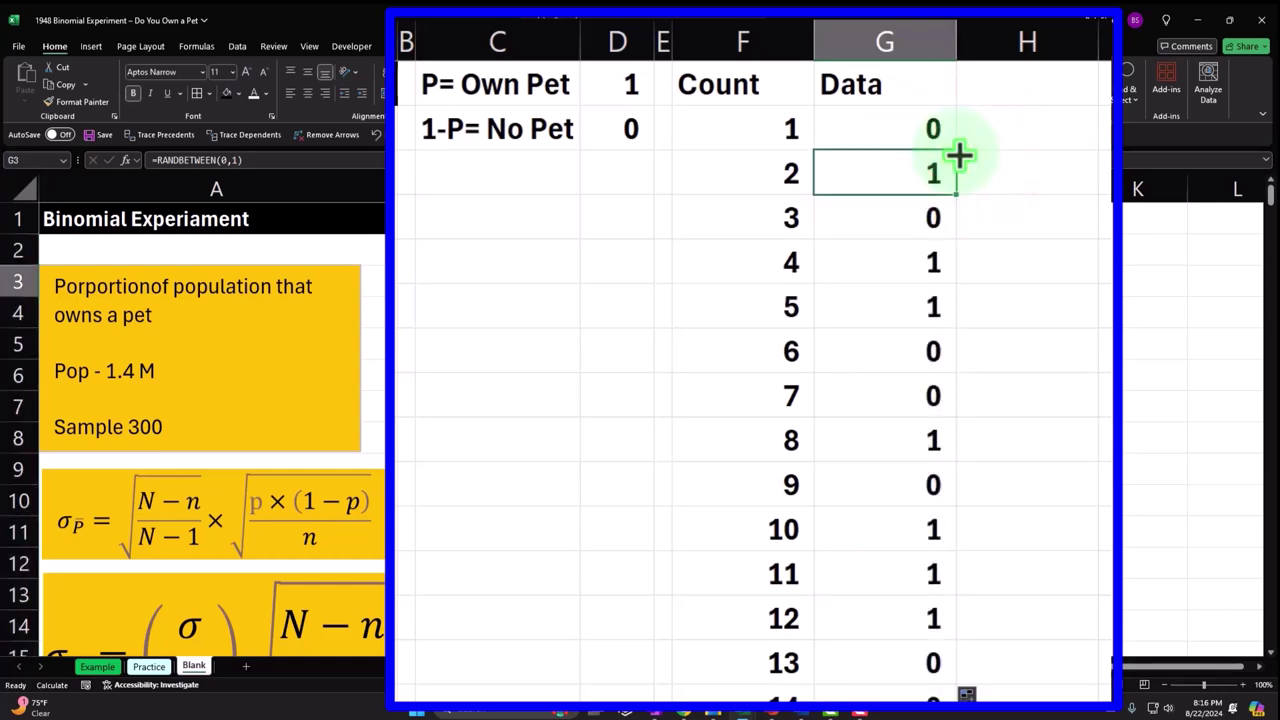
{"action": "key", "text": "ctrl+shift+Down"}
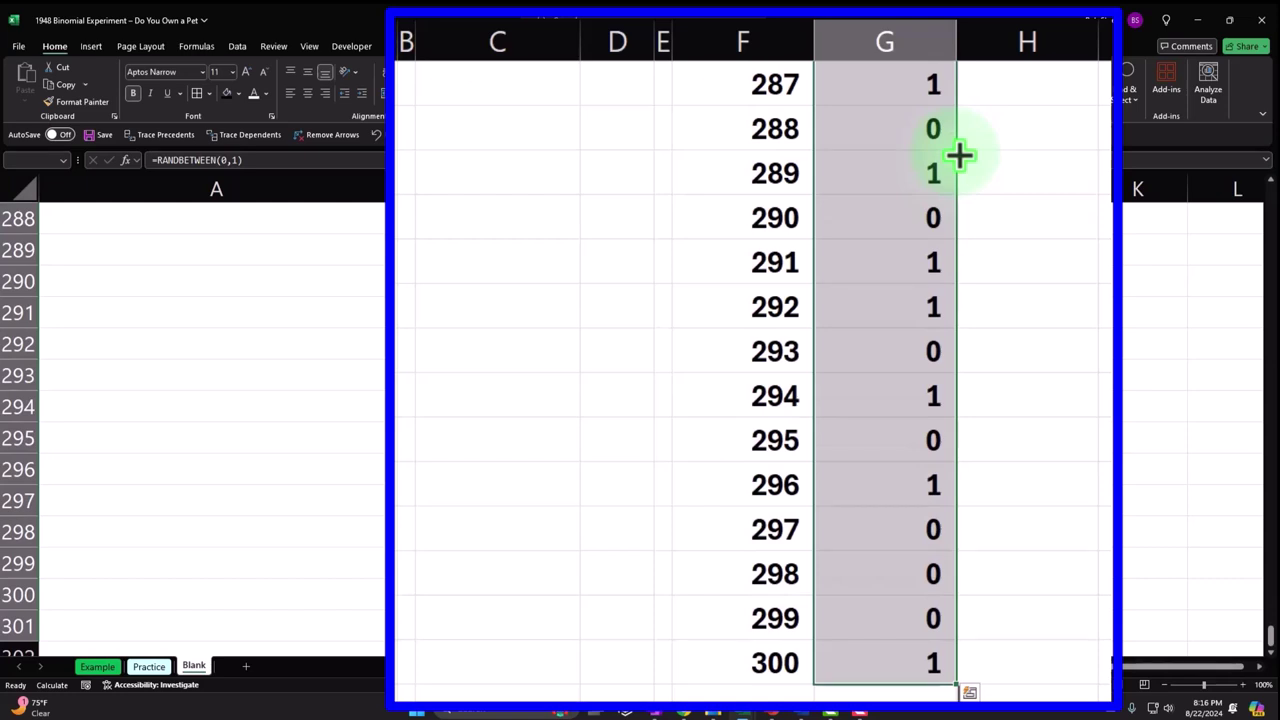
{"action": "key", "text": "ctrl+Up"}
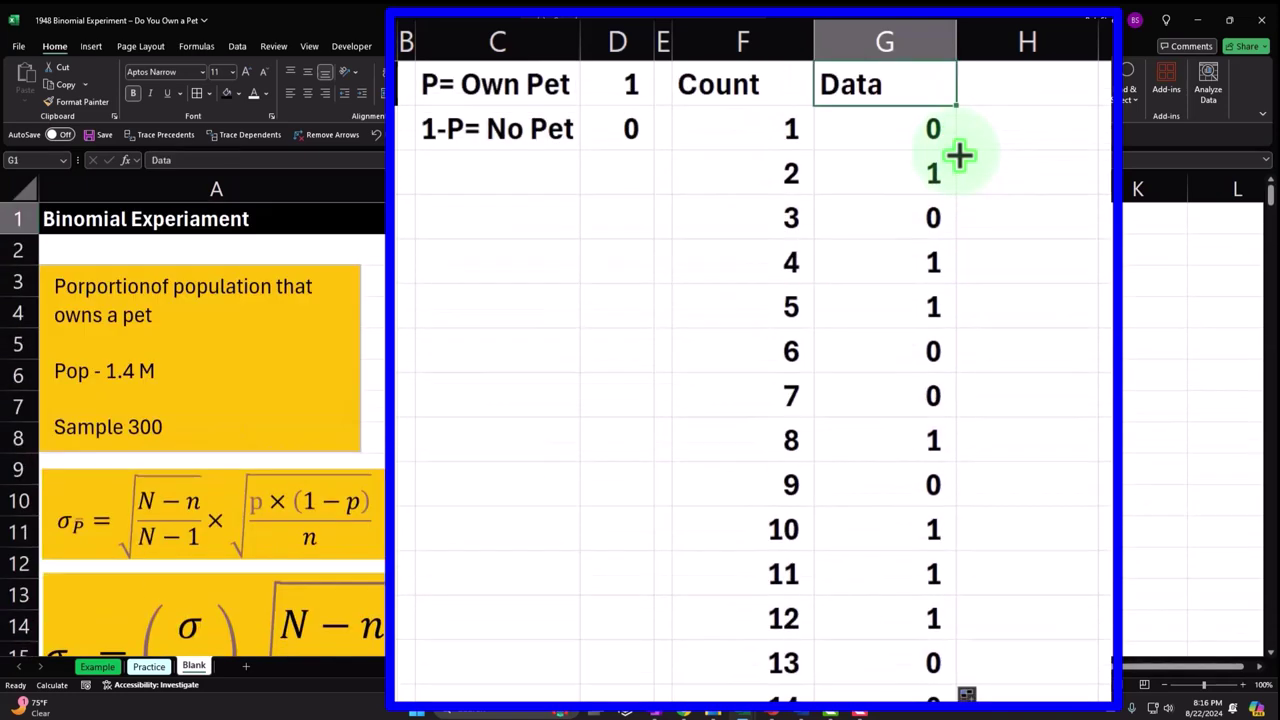
- Give the C1:D2 parameter cells all borders and a light cyan fill from More Colors
{"action": "left_click_drag", "start_coordinate": [509, 82], "coordinate": [584, 118]}
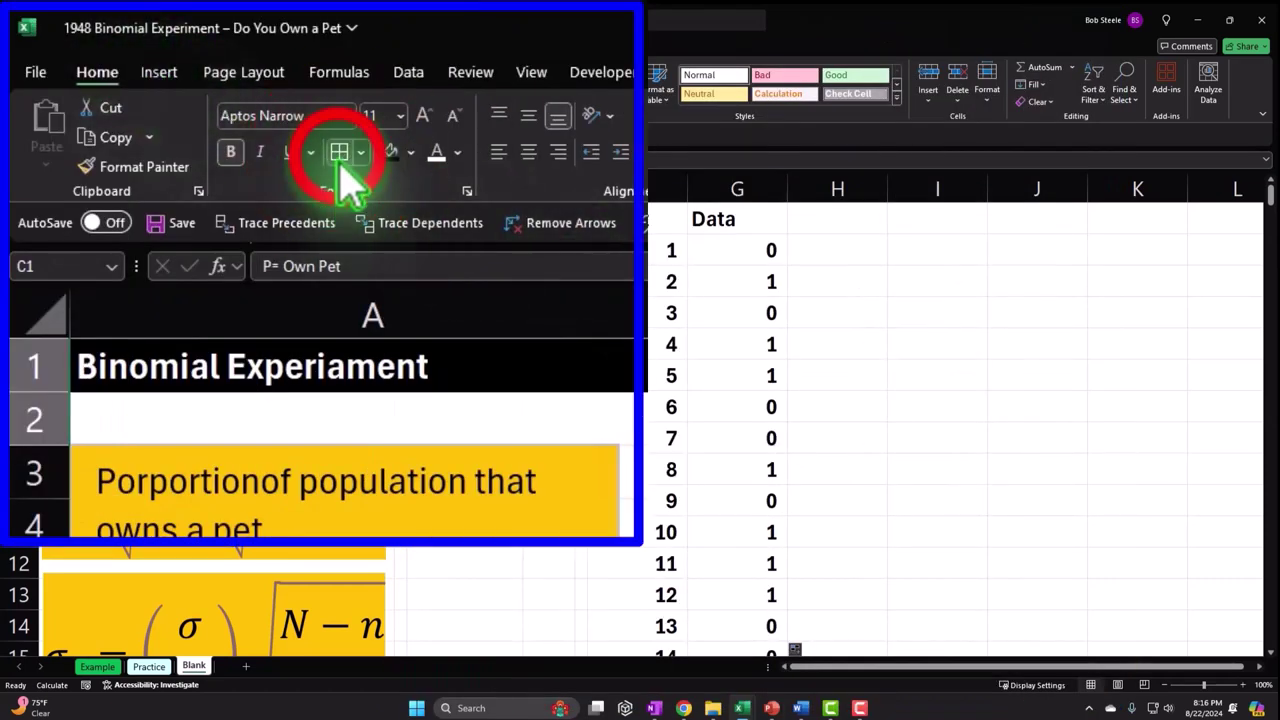
{"action": "left_click", "coordinate": [340, 165]}
{"action": "left_click", "coordinate": [409, 154]}
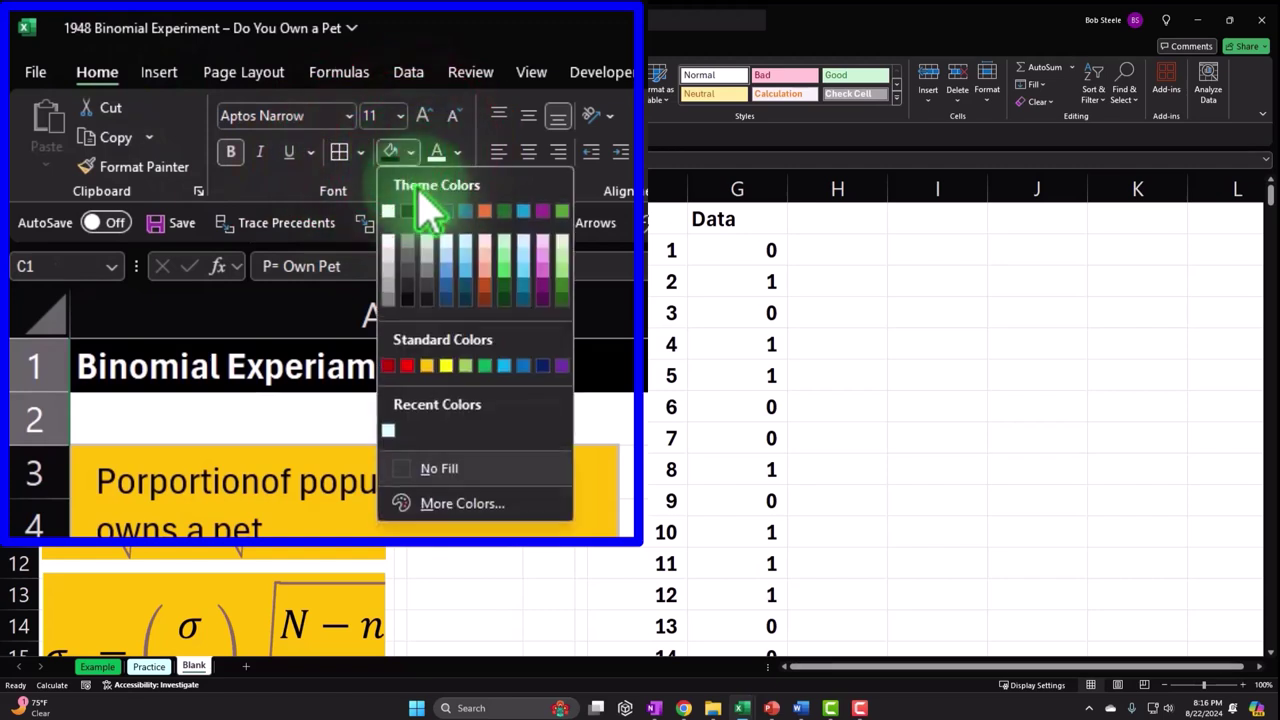
{"action": "left_click", "coordinate": [420, 500]}
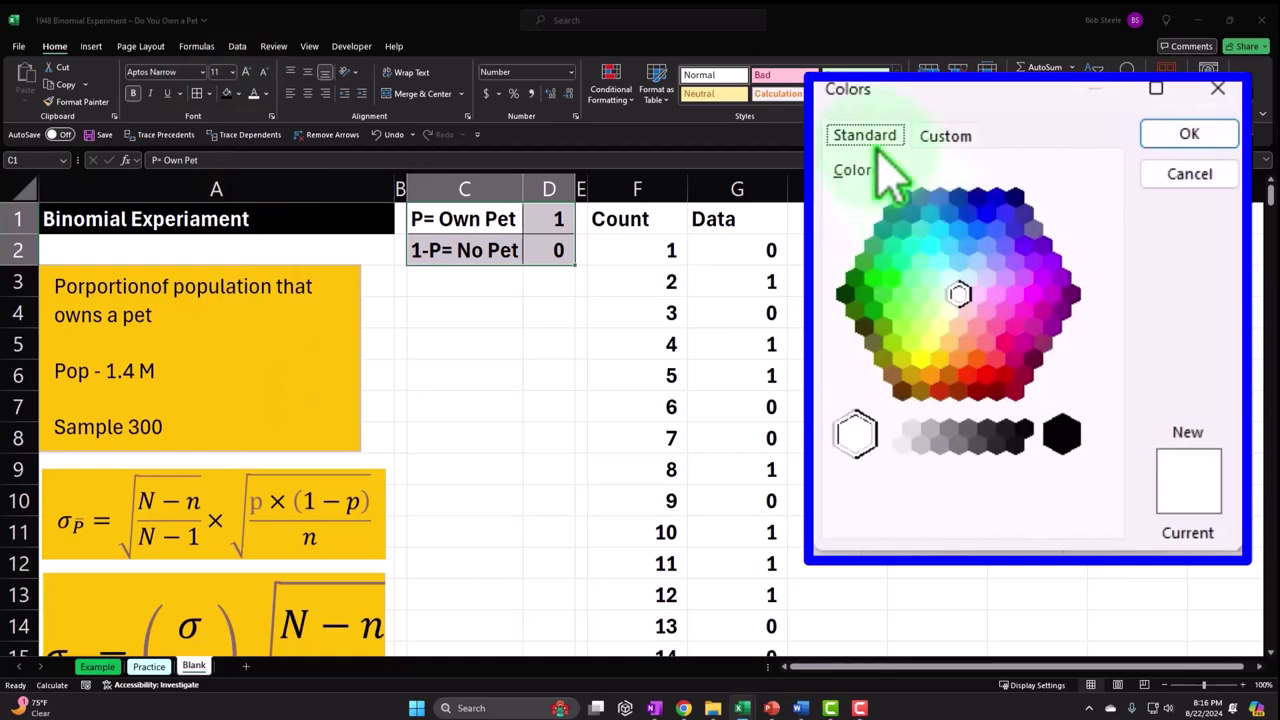
{"action": "left_click", "coordinate": [949, 280]}
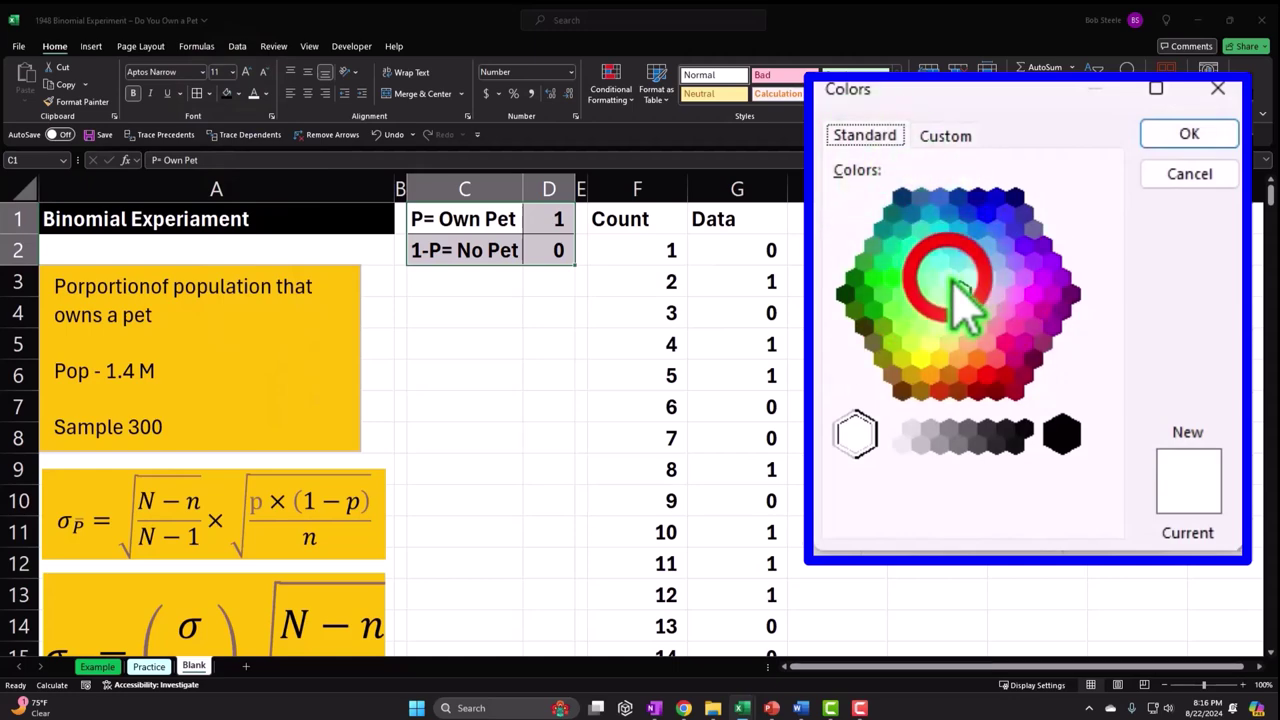
{"action": "left_click", "coordinate": [1187, 137]}
{"action": "left_click", "coordinate": [631, 313]}
{"action": "left_click_drag", "start_coordinate": [643, 218], "coordinate": [694, 218]}
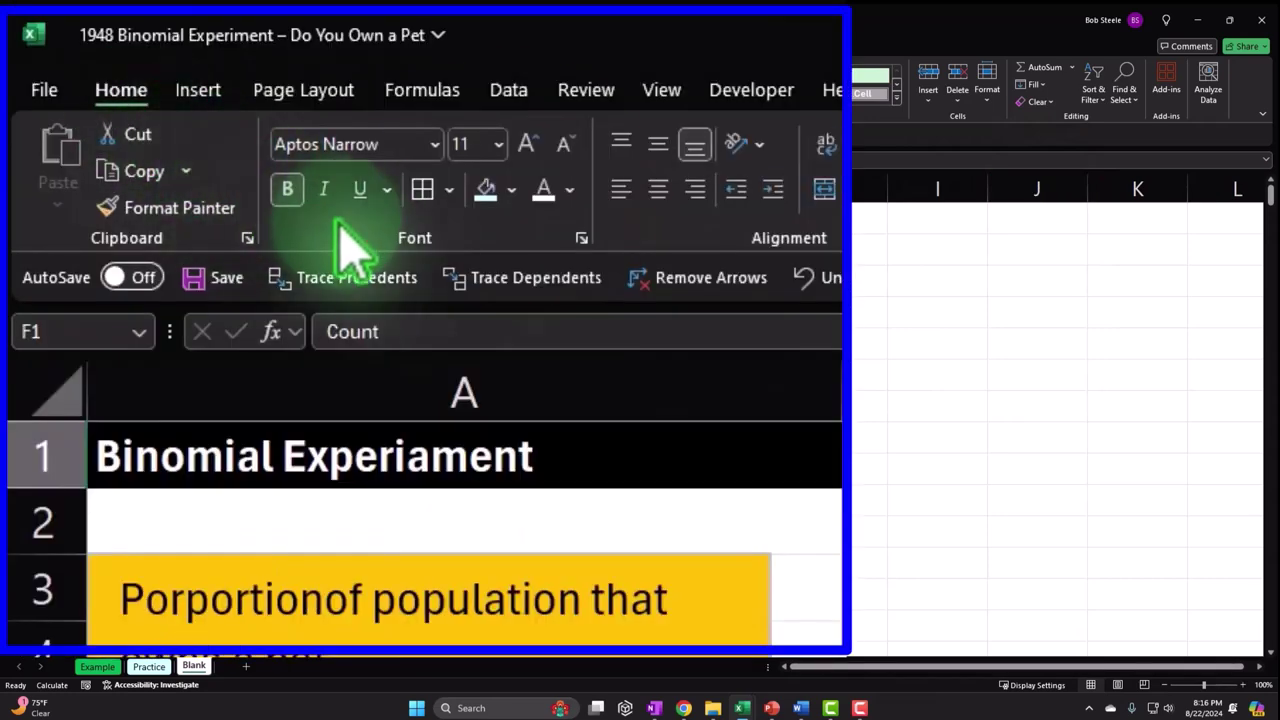
- Fill the Count and Data headers in F1:G1 black and centre them
{"action": "left_click", "coordinate": [511, 189]}
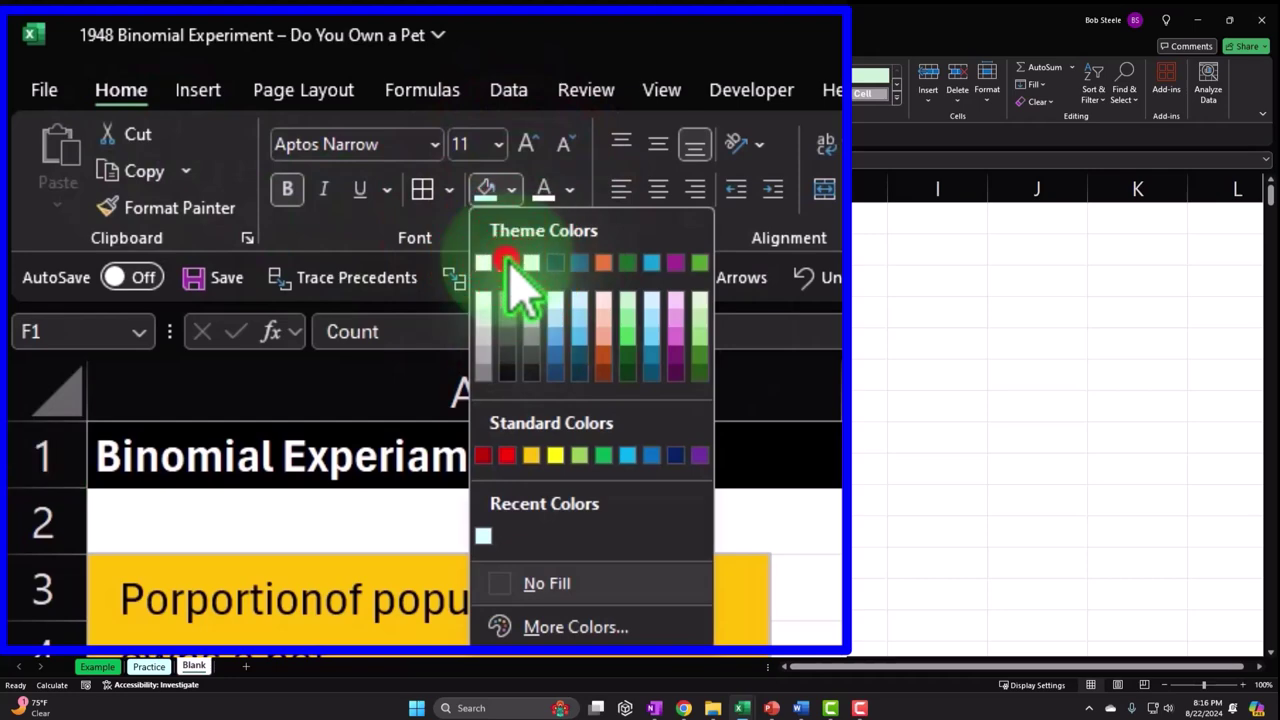
{"action": "left_click", "coordinate": [505, 257]}
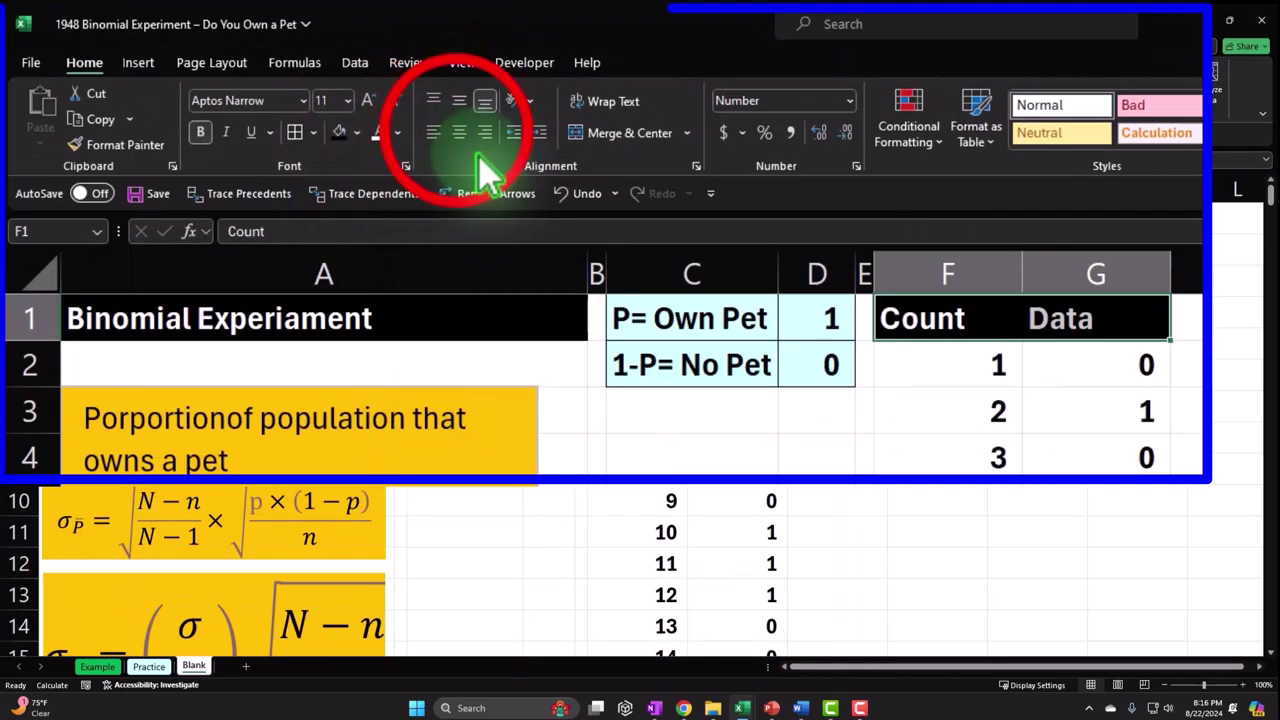
{"action": "left_click", "coordinate": [462, 138]}
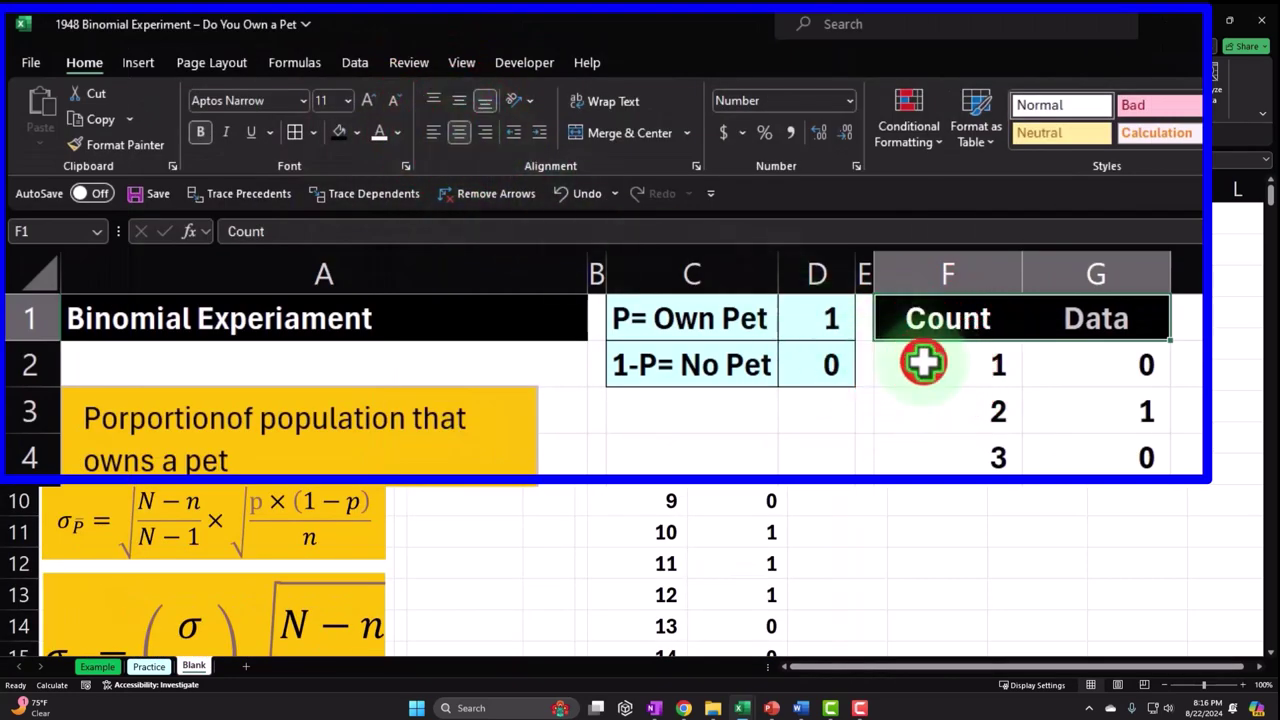
{"action": "left_click", "coordinate": [998, 360]}
{"action": "left_click_drag", "start_coordinate": [998, 360], "coordinate": [1066, 345]}
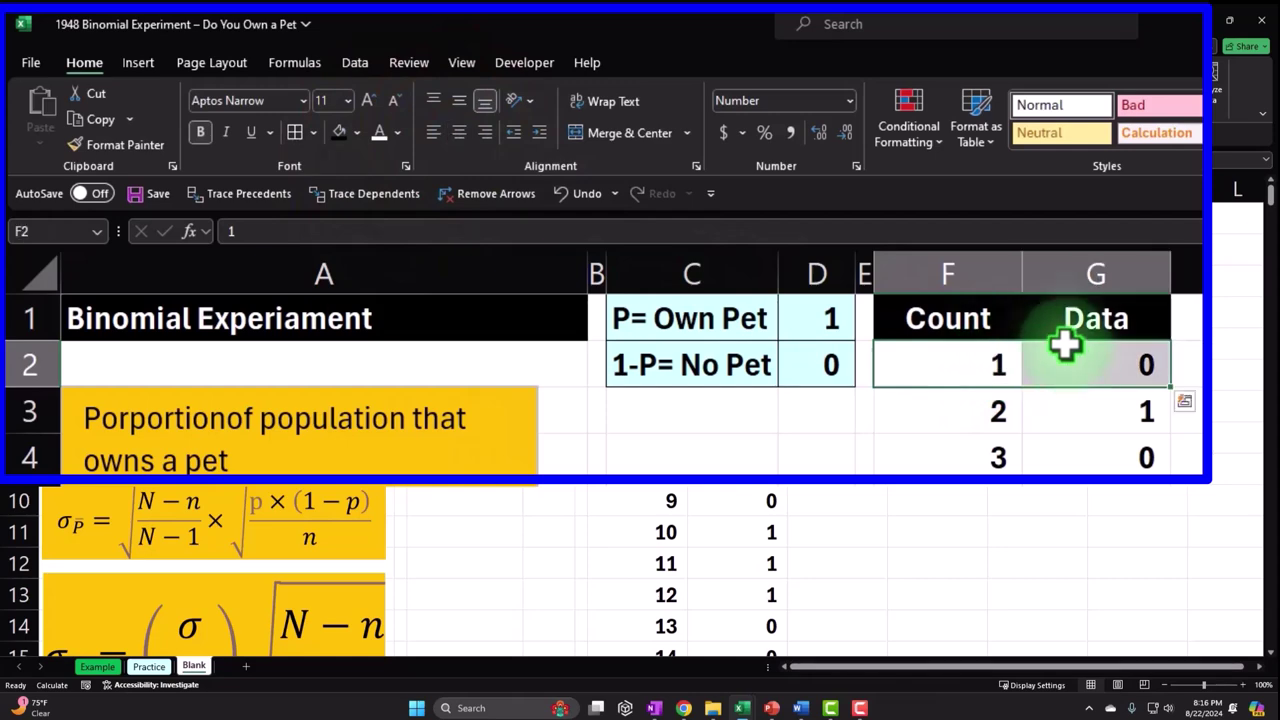
{"action": "key", "text": "ctrl+shift+Down"}
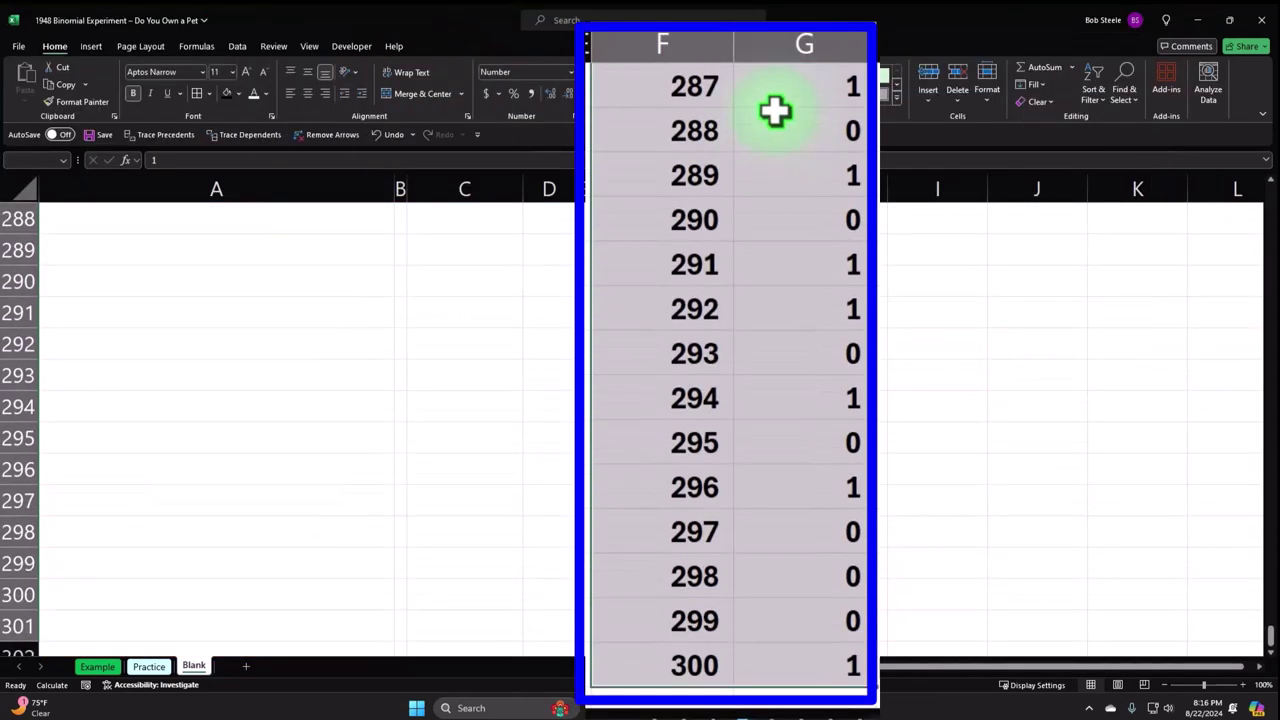
- Give F2:G301 all borders and the recent light blue fill
{"action": "key", "text": "ctrl+BackSpace"}
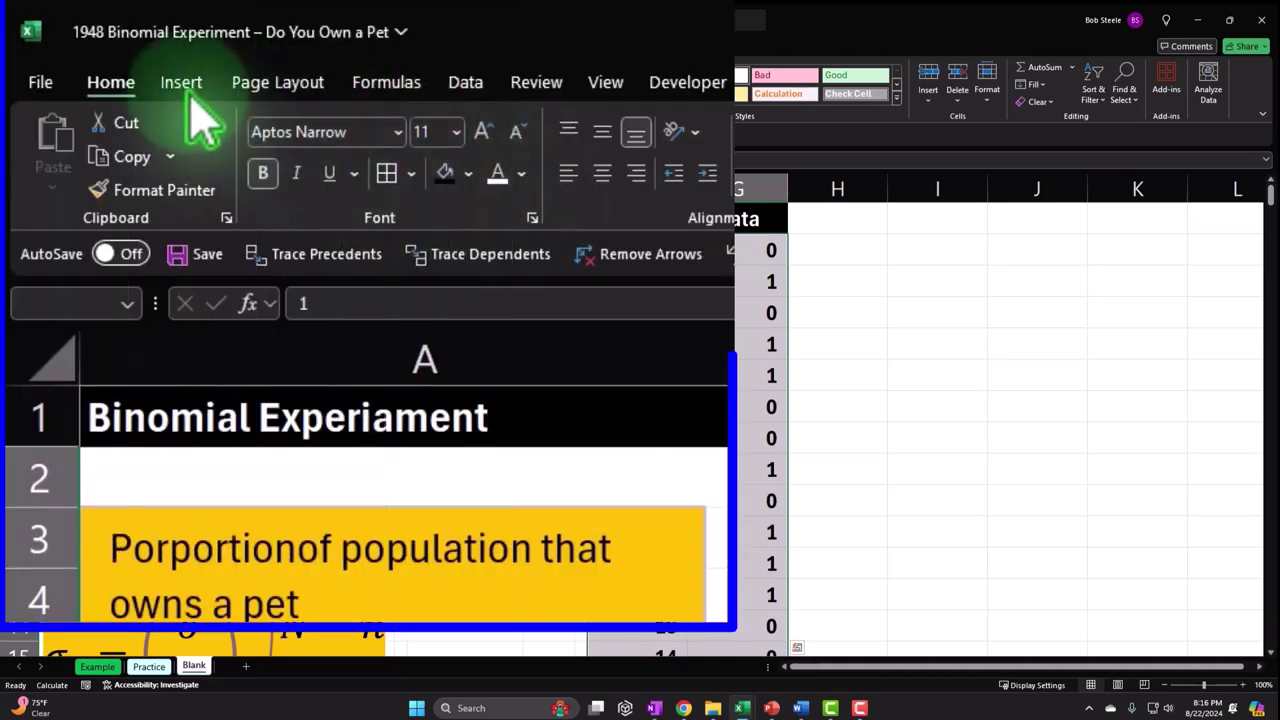
{"action": "left_click", "coordinate": [387, 173]}
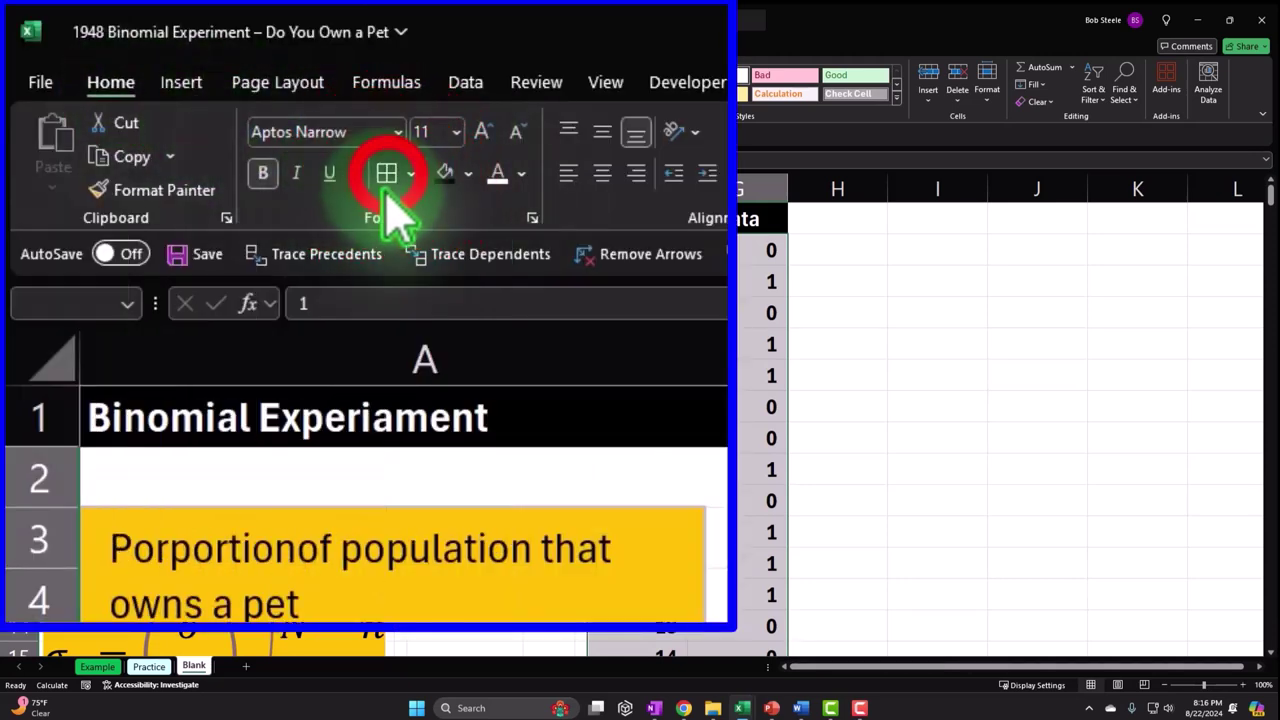
{"action": "left_click", "coordinate": [467, 175]}
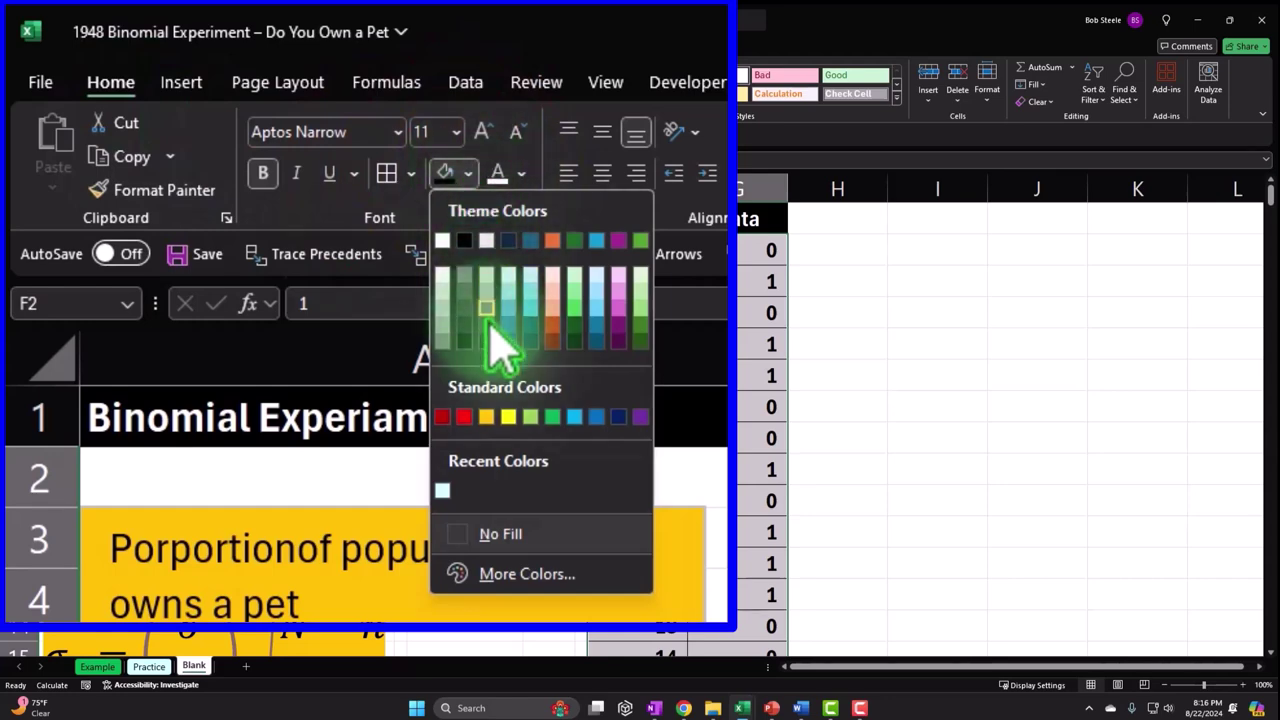
{"action": "left_click", "coordinate": [442, 490]}
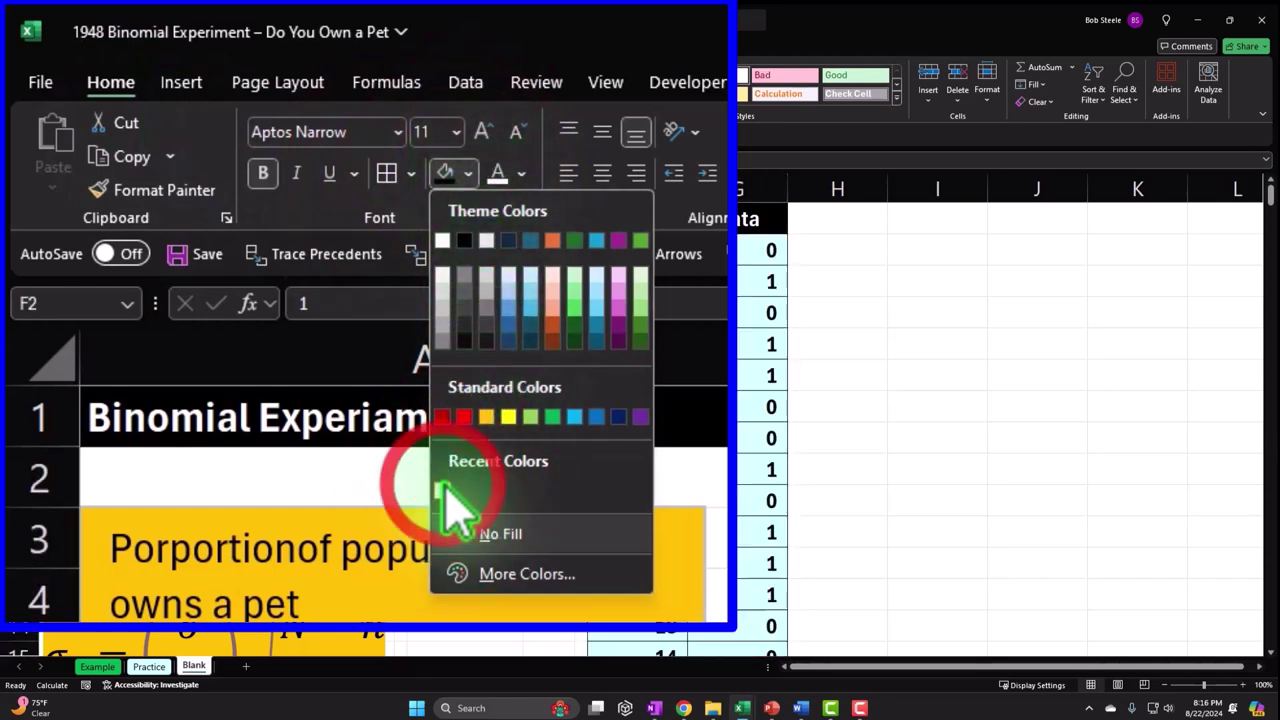
{"action": "left_click", "coordinate": [447, 290]}
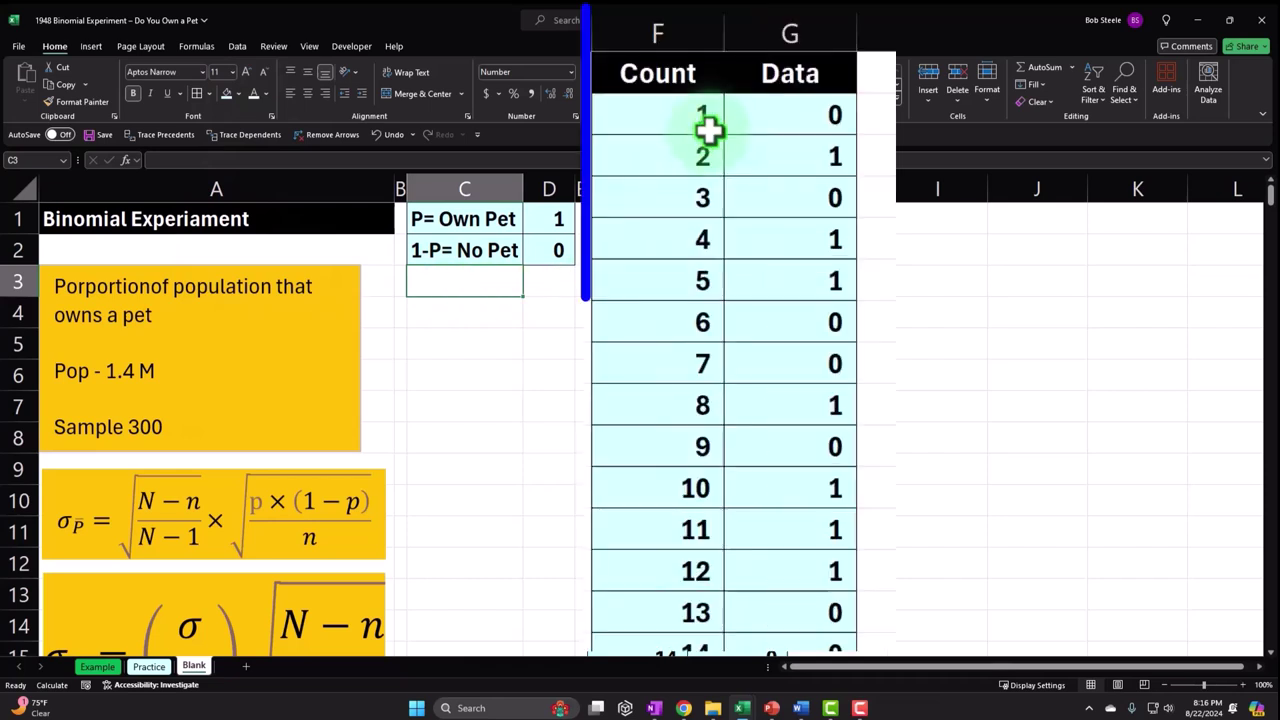
{"action": "left_click", "coordinate": [663, 189]}
{"action": "left_click_drag", "start_coordinate": [692, 34], "coordinate": [766, 34]}
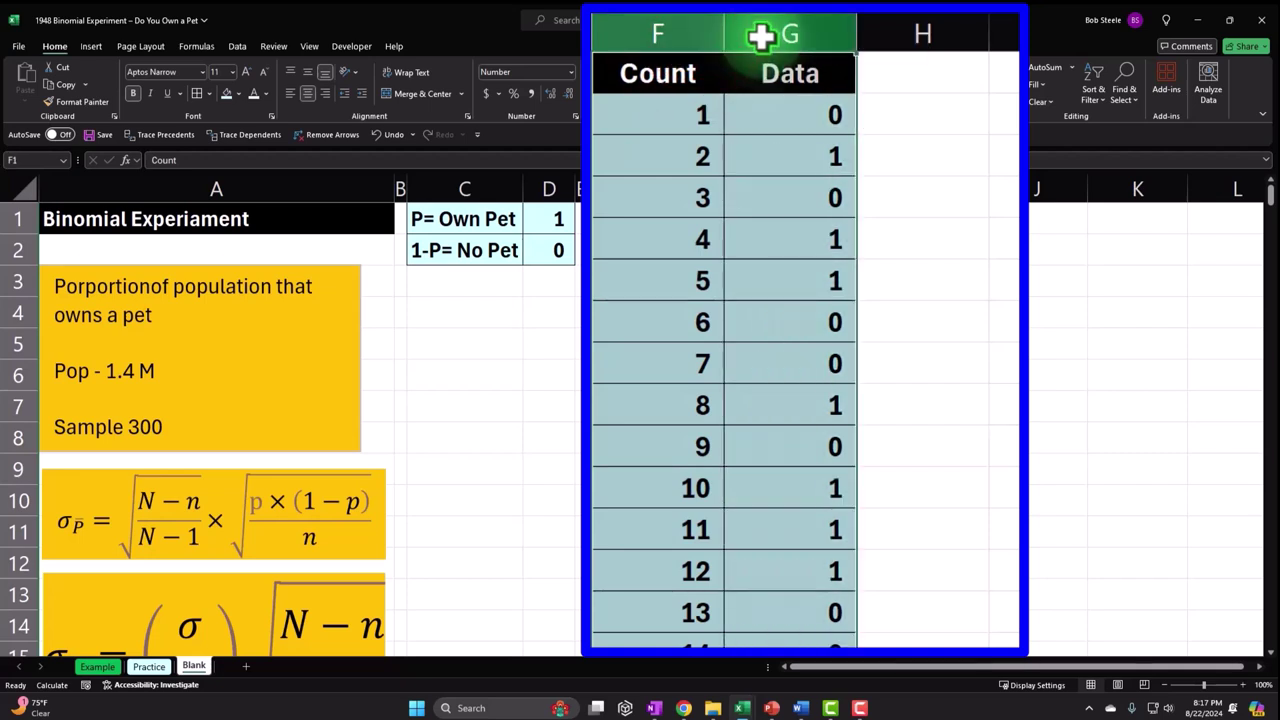
- Auto-fit columns F and G, then widen the Data column slightly
{"action": "left_click", "coordinate": [721, 34]}
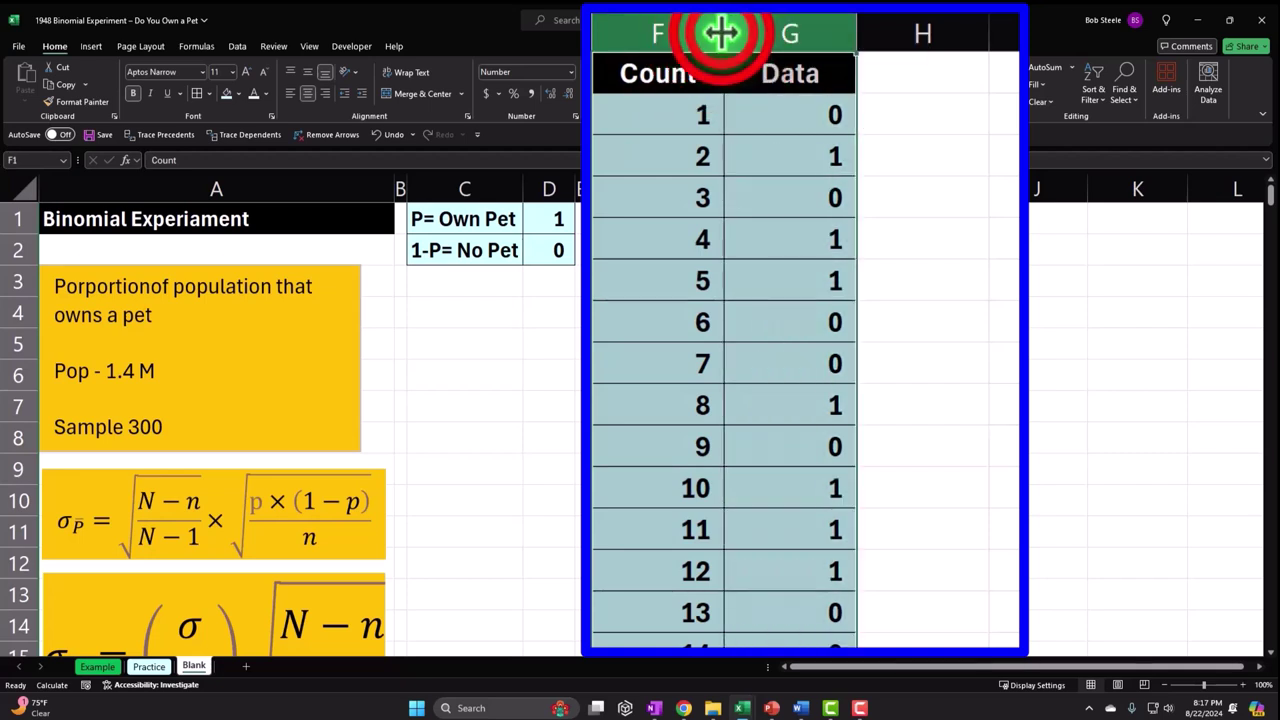
{"action": "double_click", "coordinate": [721, 34]}
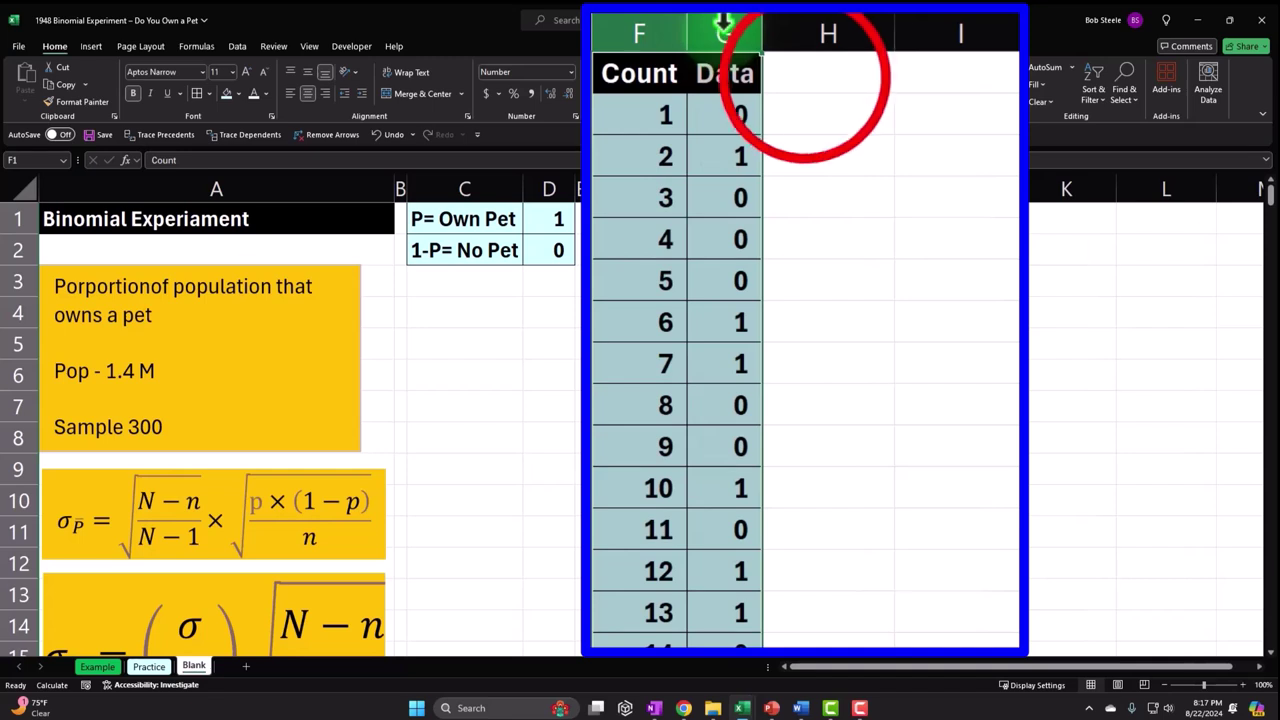
{"action": "left_click", "coordinate": [808, 77]}
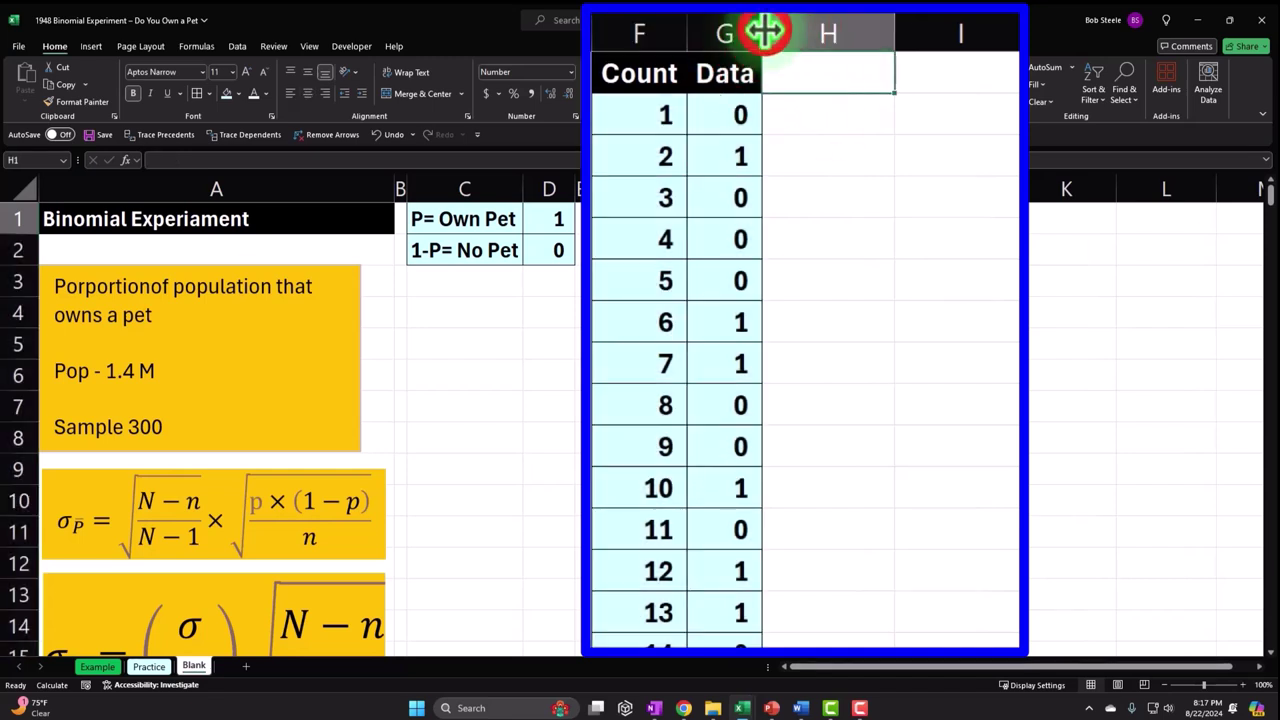
{"action": "left_click_drag", "start_coordinate": [760, 34], "coordinate": [771, 34]}
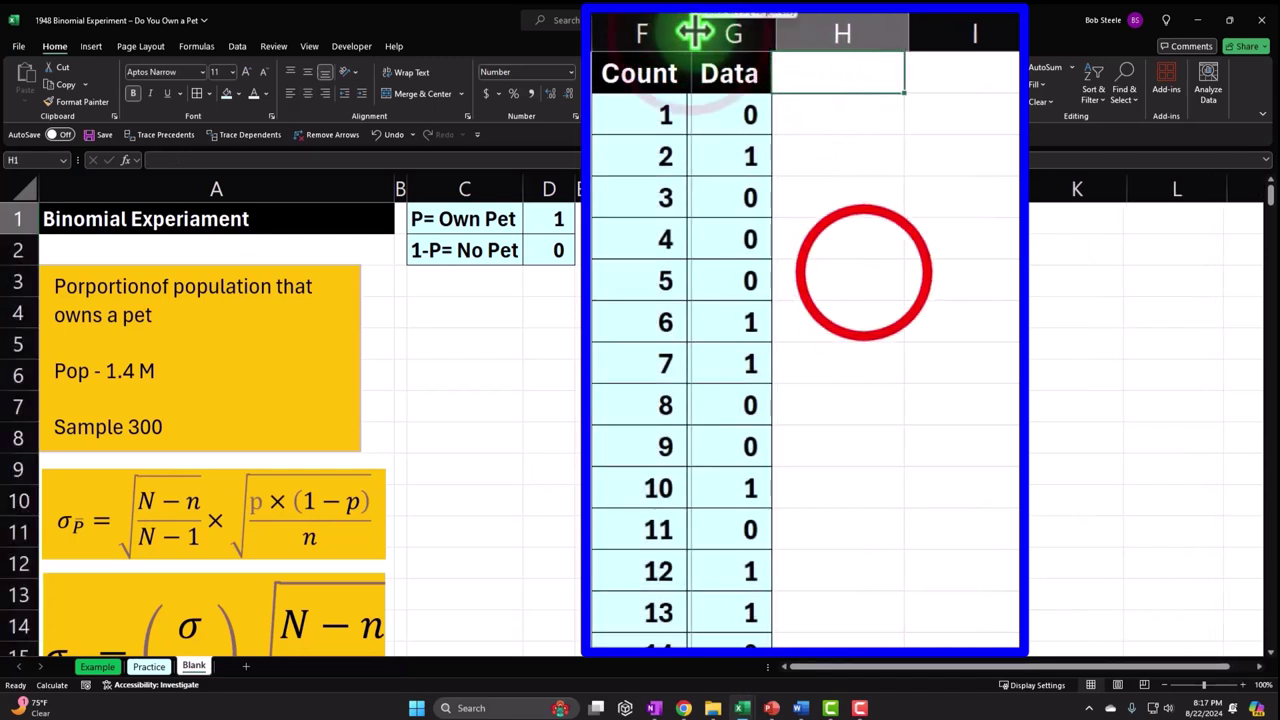
{"action": "left_click", "coordinate": [862, 266]}
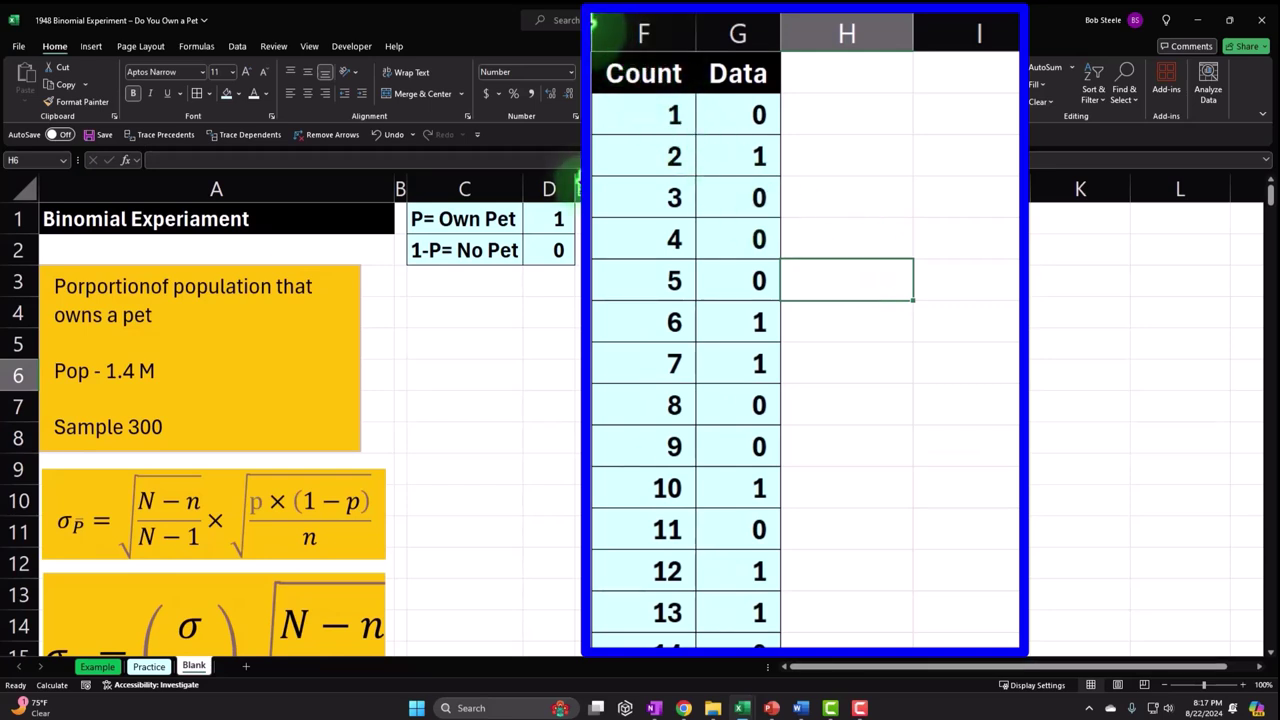
- Re-enter several Data cells' RANDBETWEEN formulas to regenerate the random 0/1 values
{"action": "double_click", "coordinate": [714, 114]}
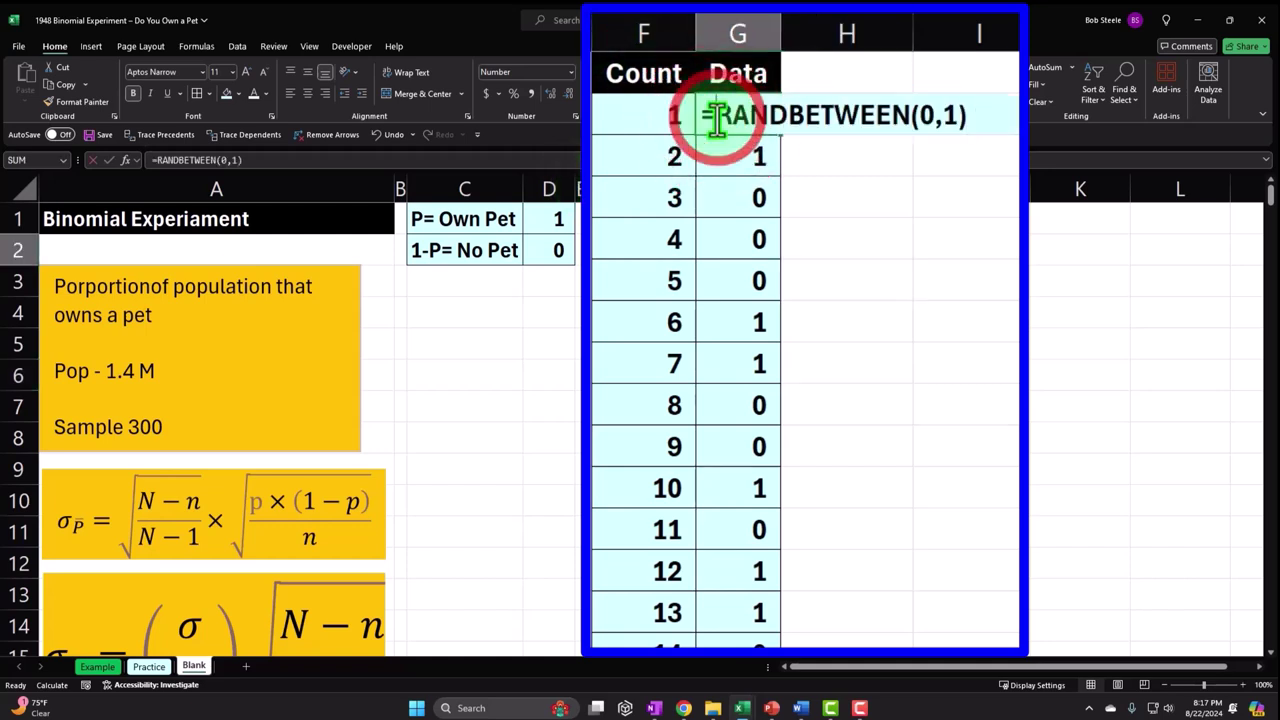
{"action": "left_click", "coordinate": [694, 150]}
{"action": "double_click", "coordinate": [735, 150]}
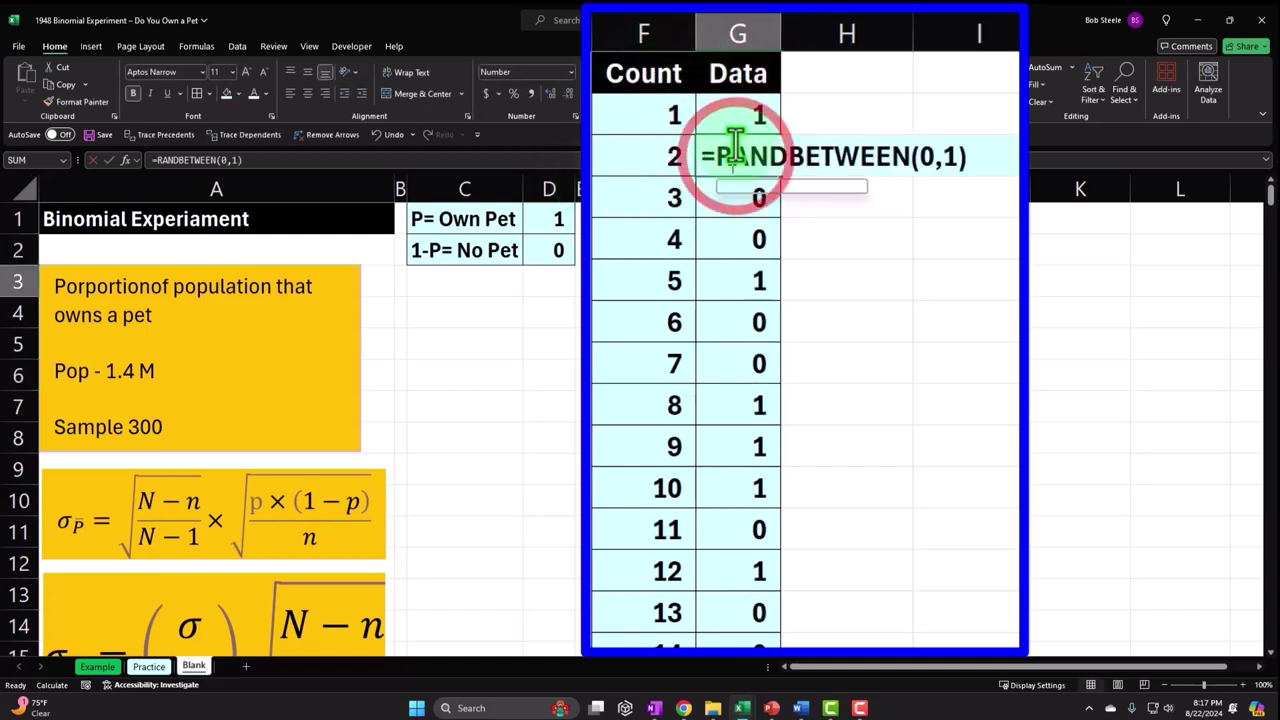
{"action": "key", "text": "Escape"}
{"action": "left_click", "coordinate": [733, 152]}
{"action": "double_click", "coordinate": [731, 191]}
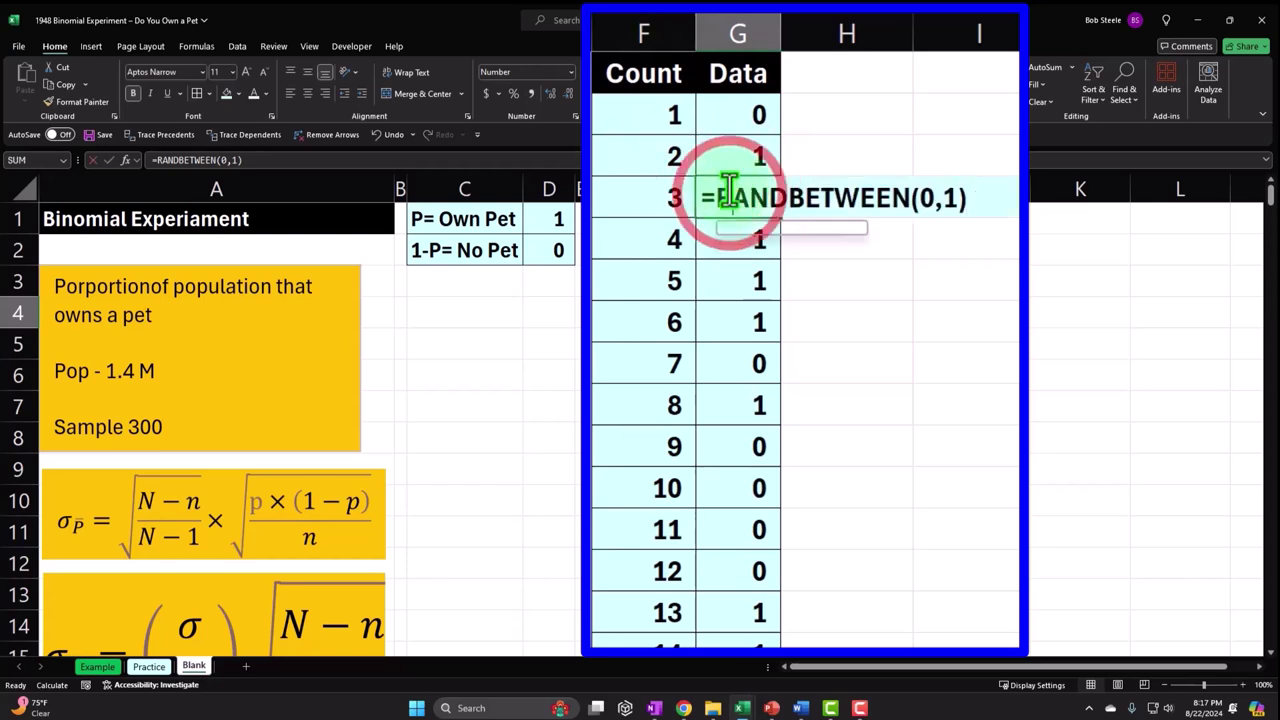
{"action": "key", "text": "Escape"}
{"action": "left_click", "coordinate": [714, 229]}
{"action": "double_click", "coordinate": [720, 234]}
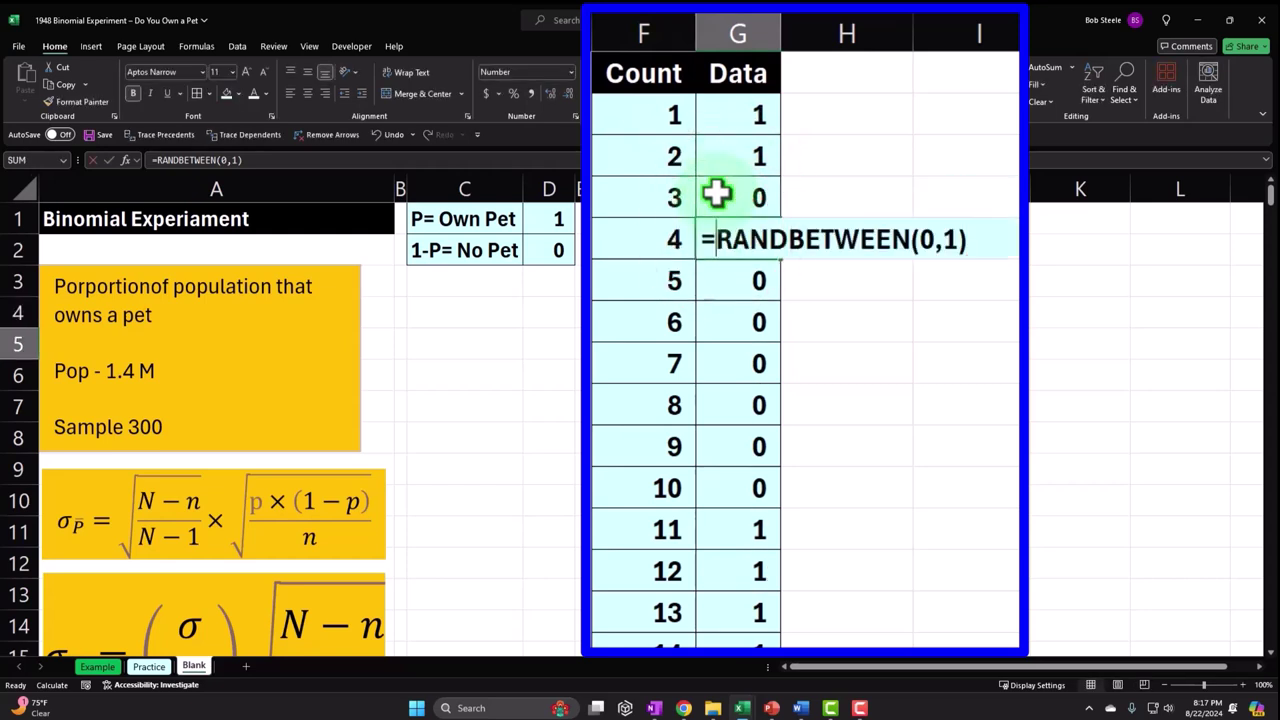
{"action": "key", "text": "Return"}
{"action": "left_click", "coordinate": [726, 277]}
{"action": "double_click", "coordinate": [737, 314]}
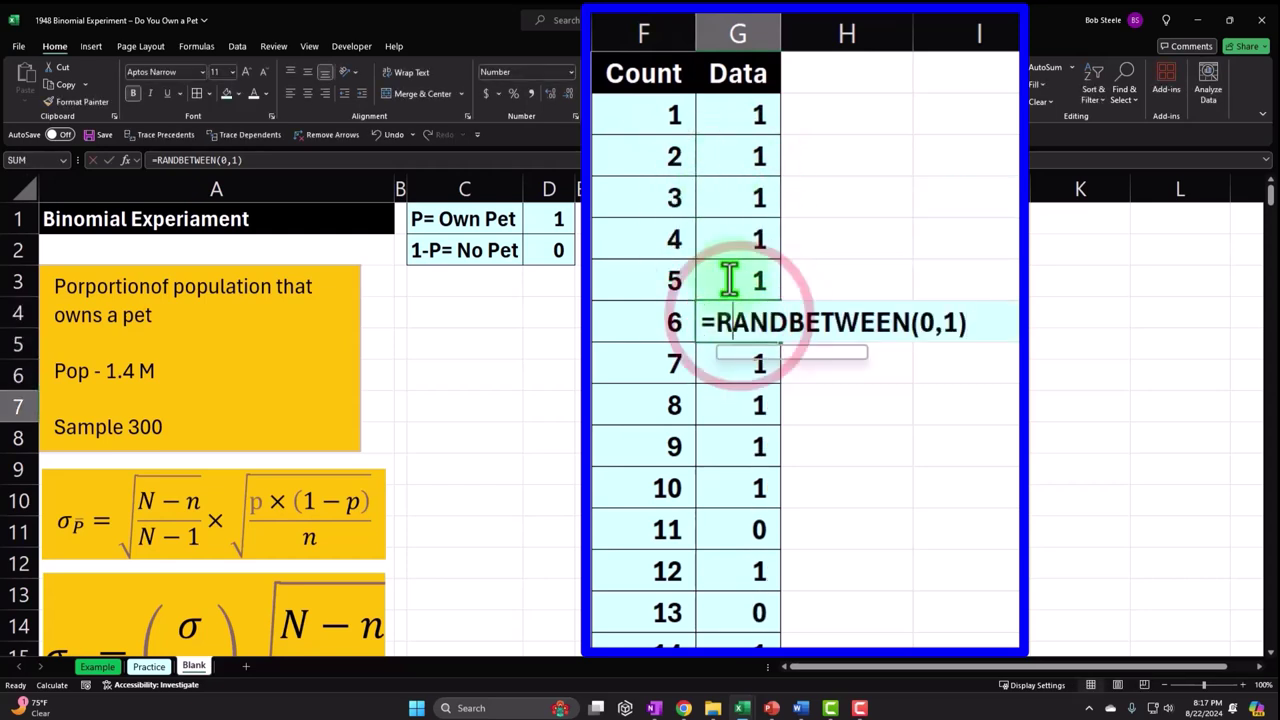
{"action": "key", "text": "Return"}
{"action": "key", "text": "Return"}
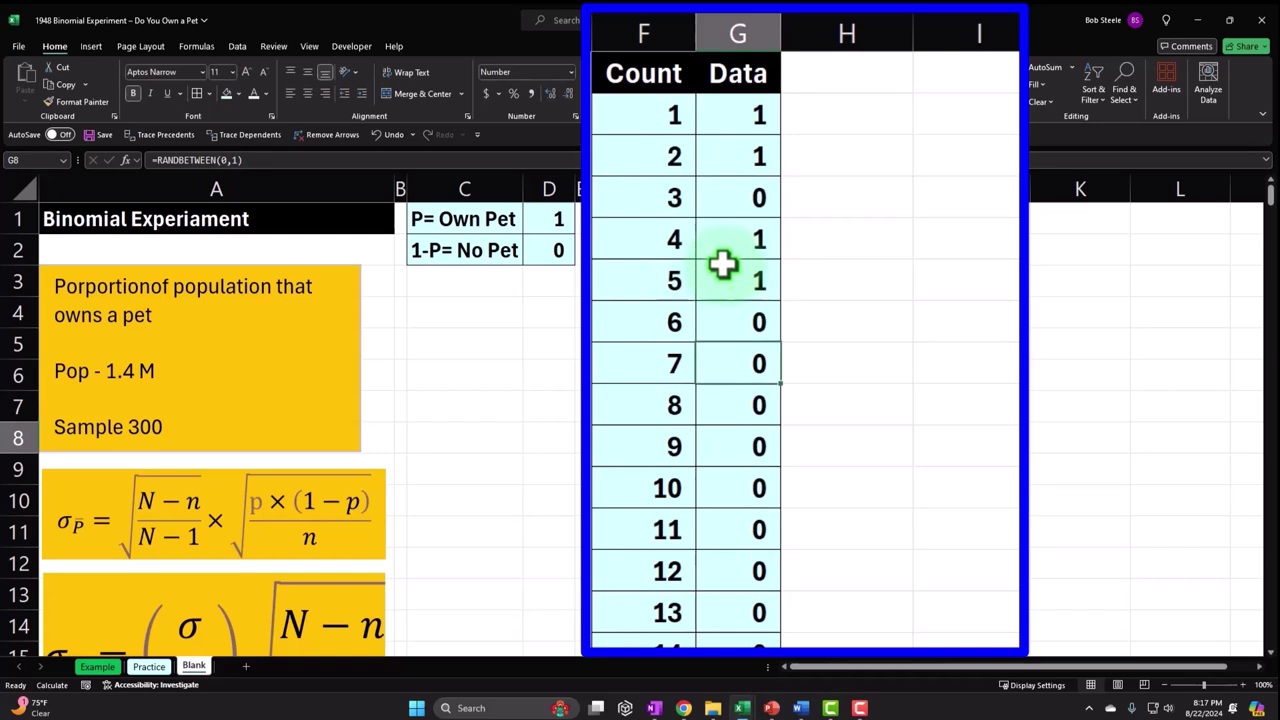
{"action": "left_click", "coordinate": [578, 176]}
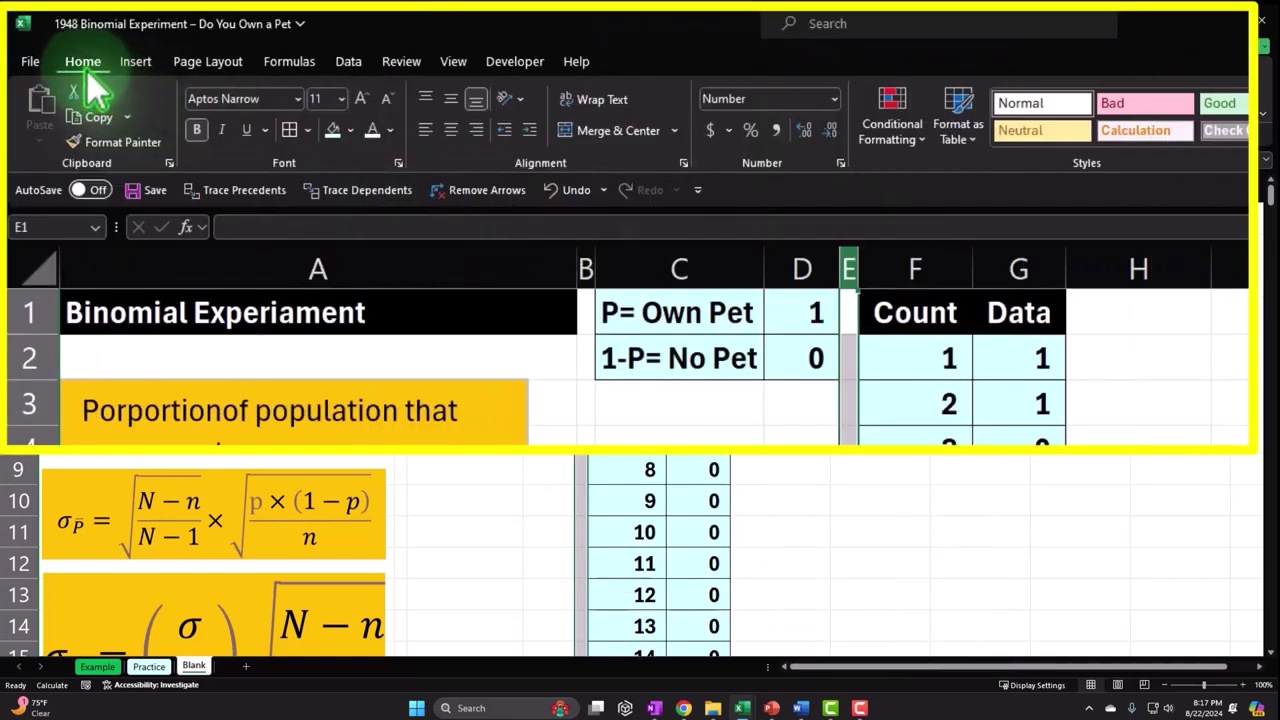
- Copy column E's spacer width to column H, link I1 to the P= Own Pet label with =C1, and widen column I
{"action": "left_click", "coordinate": [122, 150]}
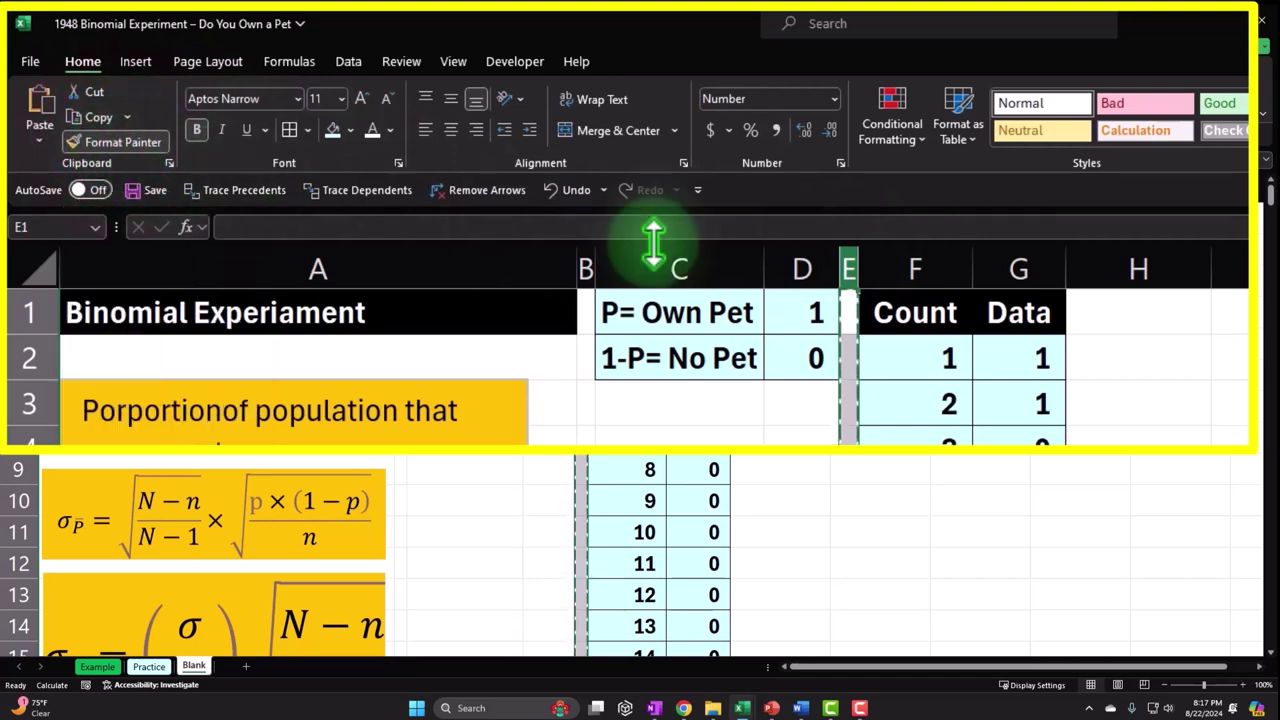
{"action": "left_click", "coordinate": [1155, 270]}
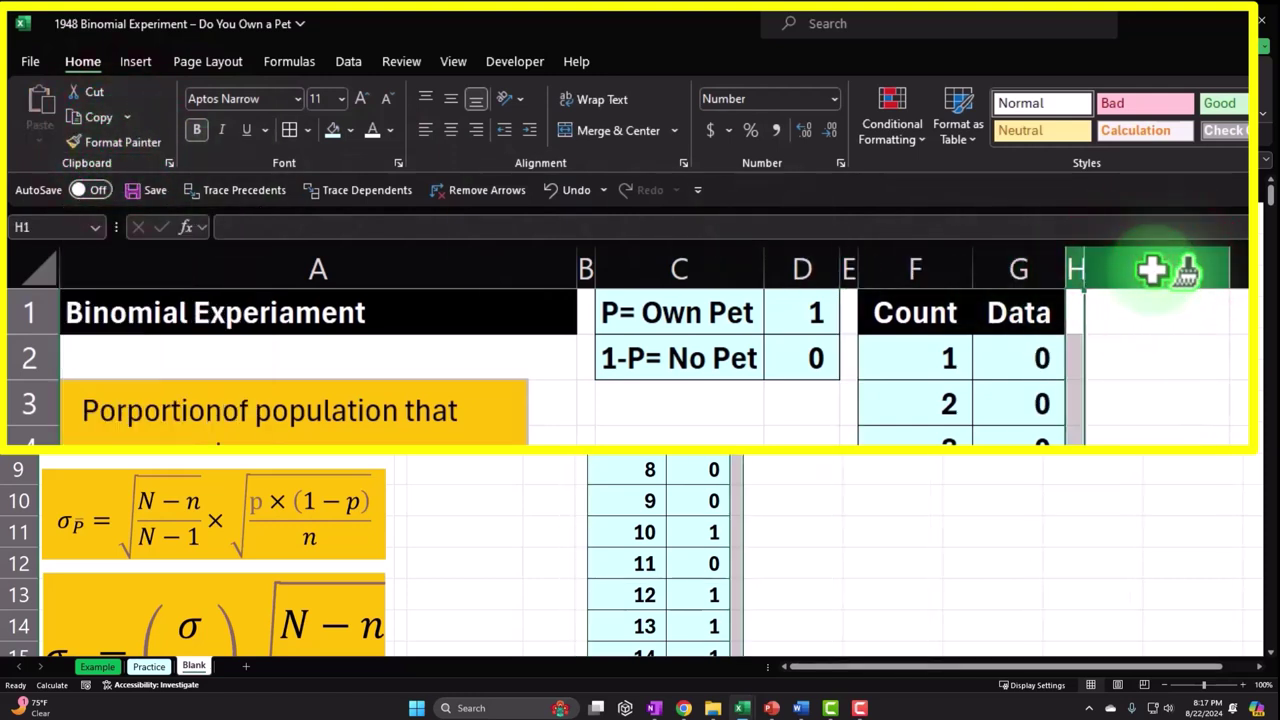
{"action": "left_click", "coordinate": [1190, 318]}
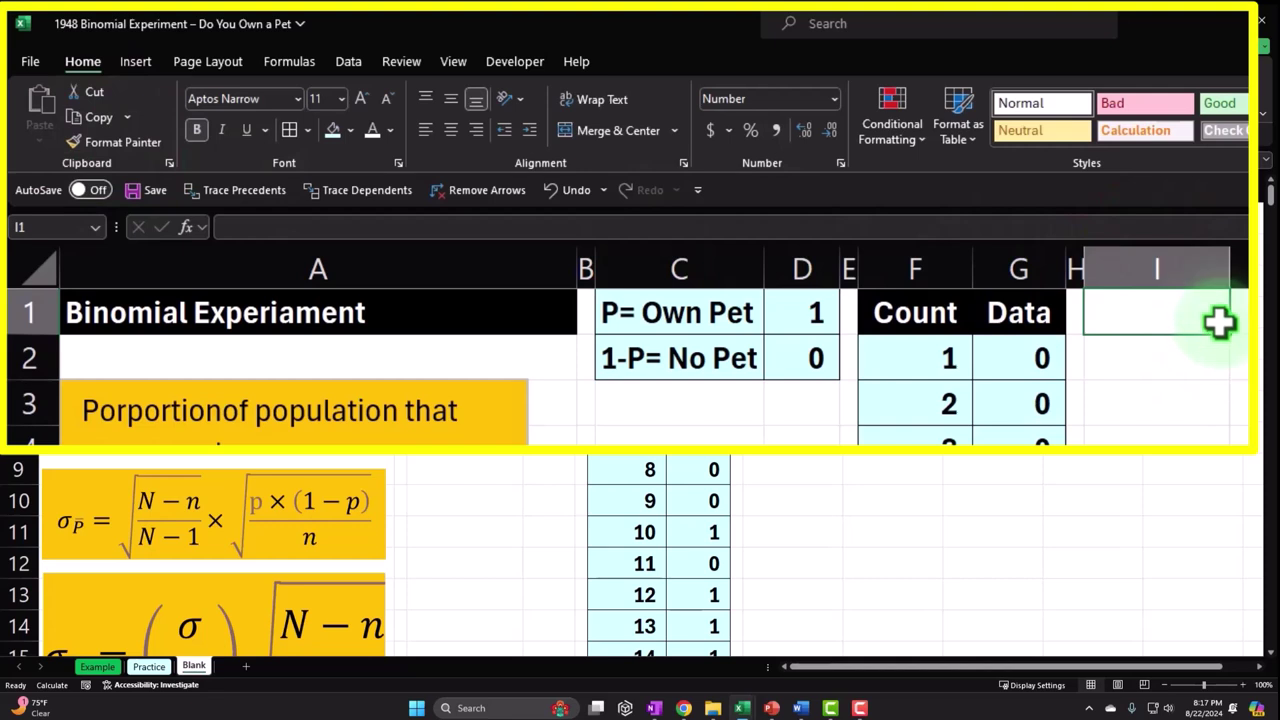
{"action": "type", "text": "="}
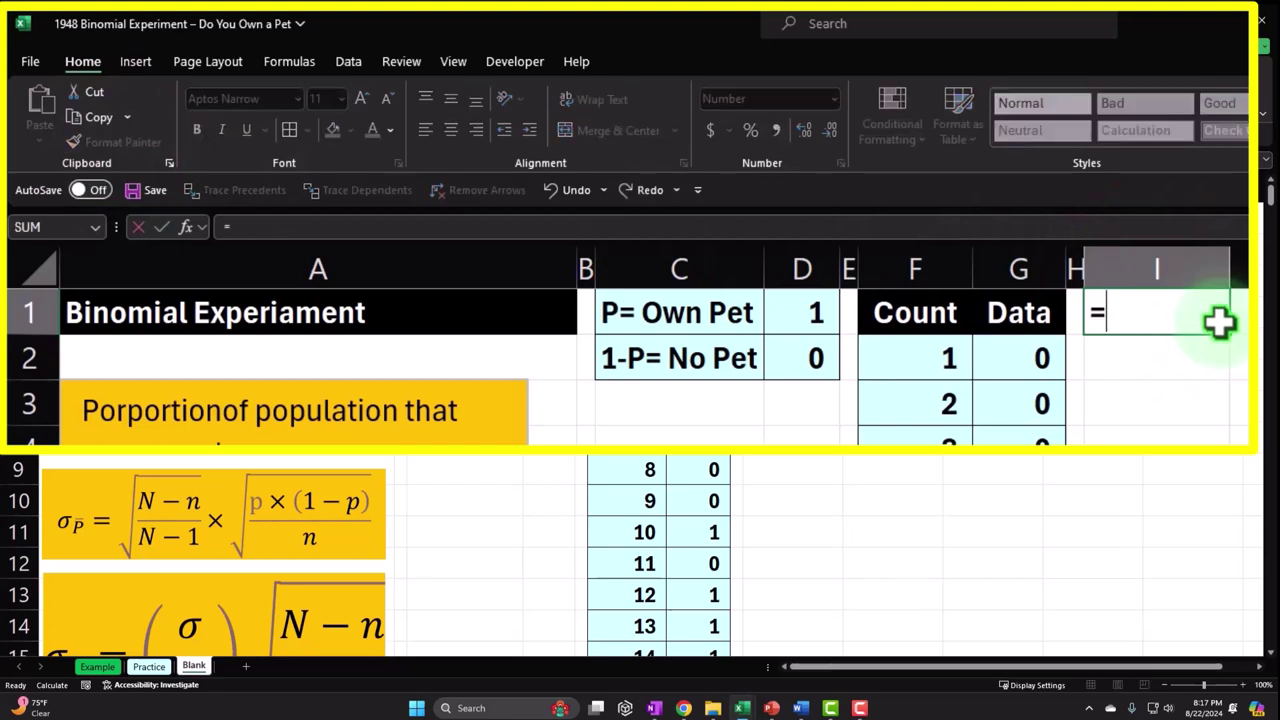
{"action": "key", "text": "Left"}
{"action": "key", "text": "Left"}
{"action": "key", "text": "Left"}
{"action": "key", "text": "Left"}
{"action": "key", "text": "Left"}
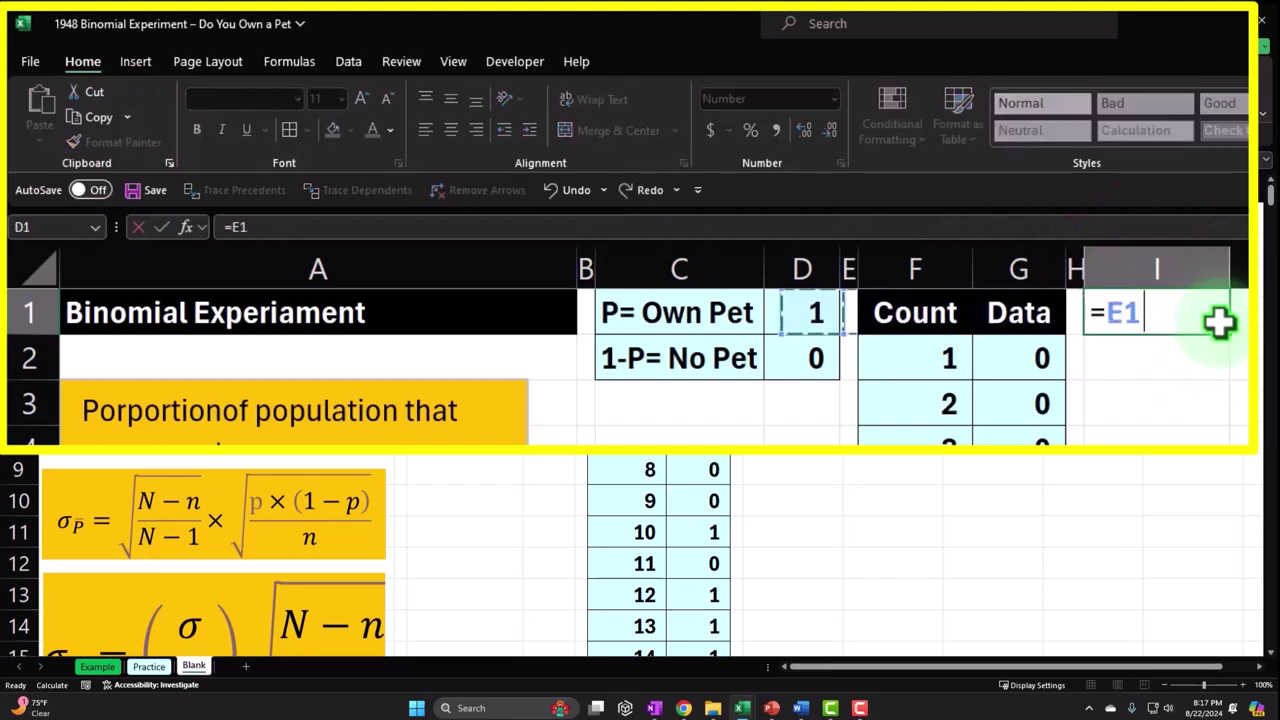
{"action": "key", "text": "Left"}
{"action": "key", "text": "Return"}
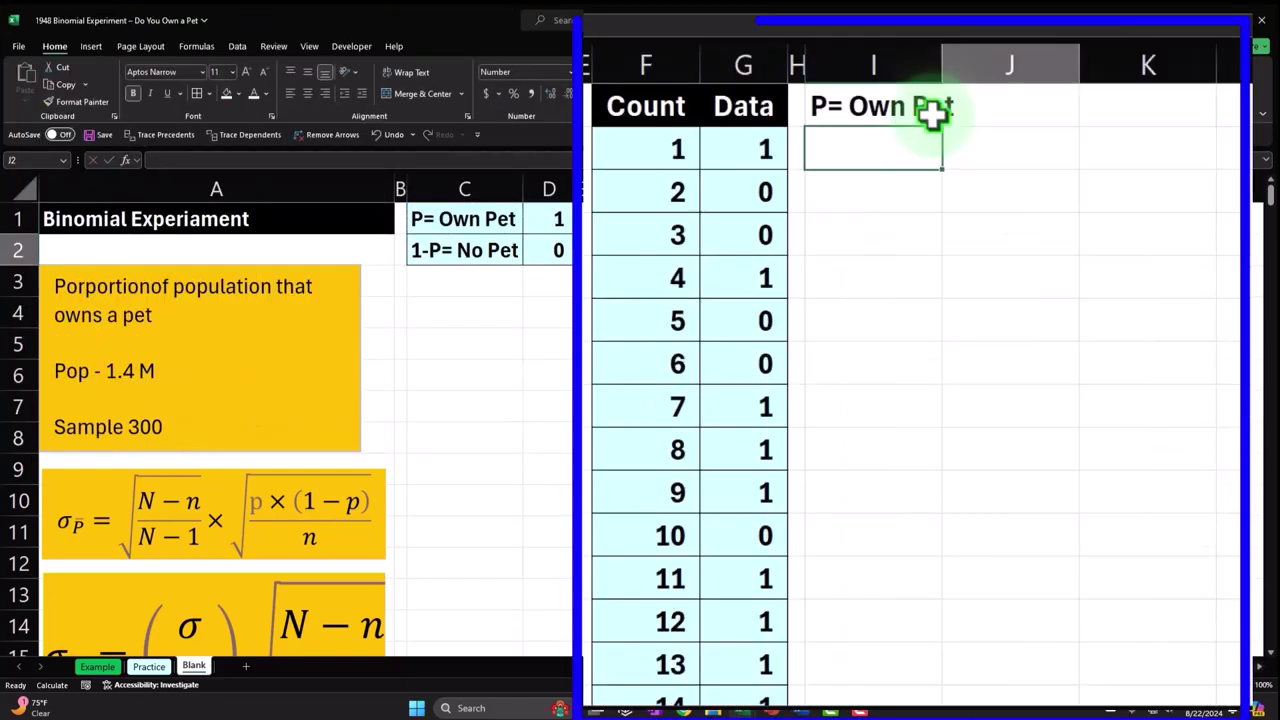
{"action": "left_click_drag", "start_coordinate": [934, 49], "coordinate": [970, 57]}
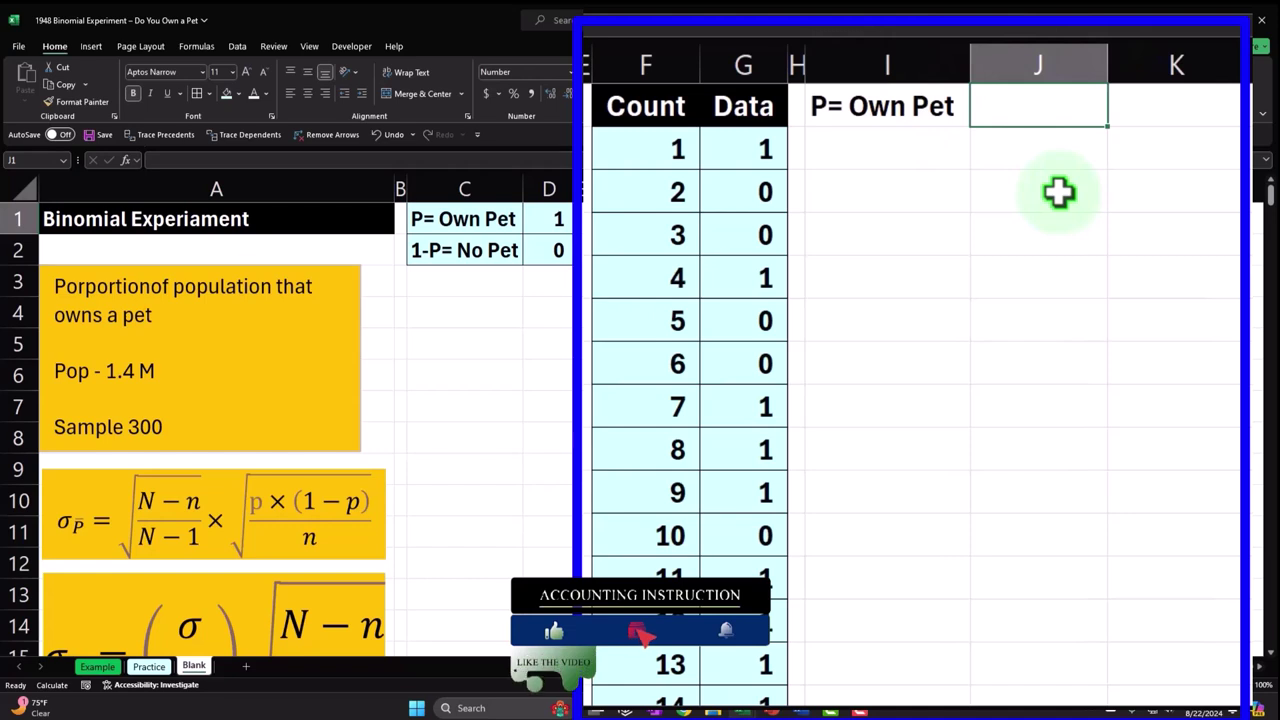
- In J1, enter =COUNTIF(G2:G301,D1) to count the pet owners, giving 159
{"action": "type", "text": "="}
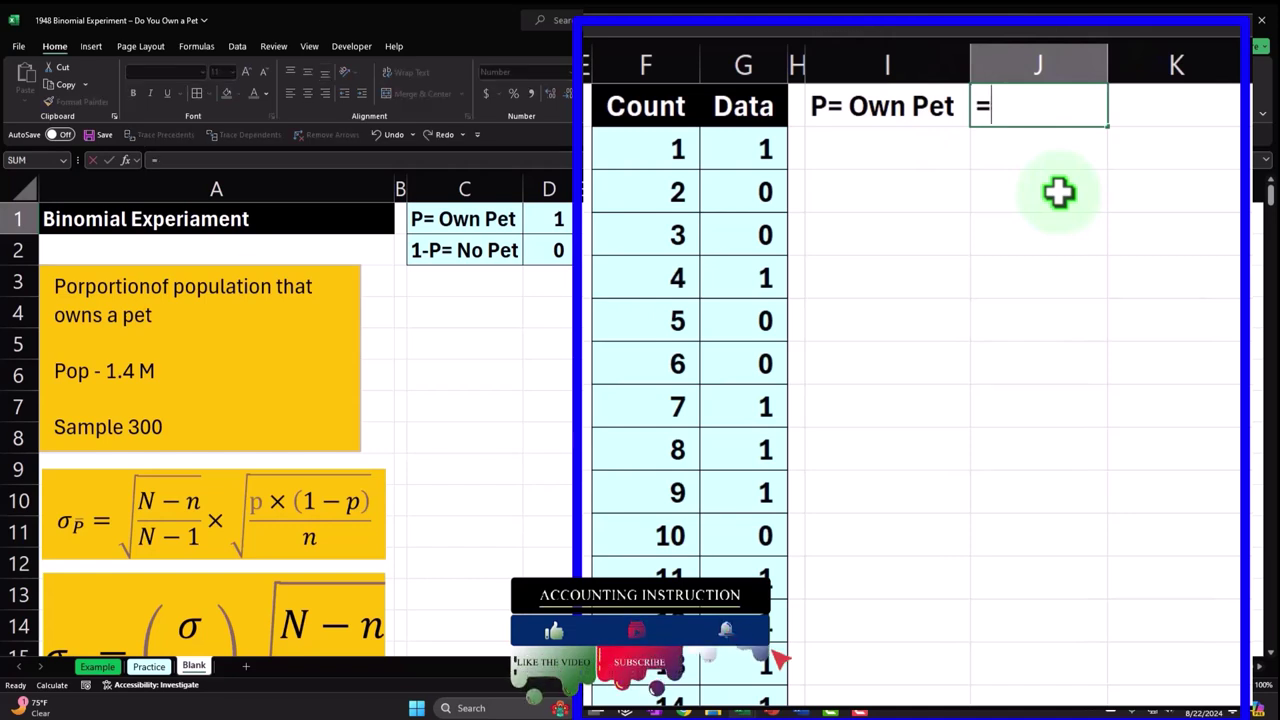
{"action": "type", "text": "-count"}
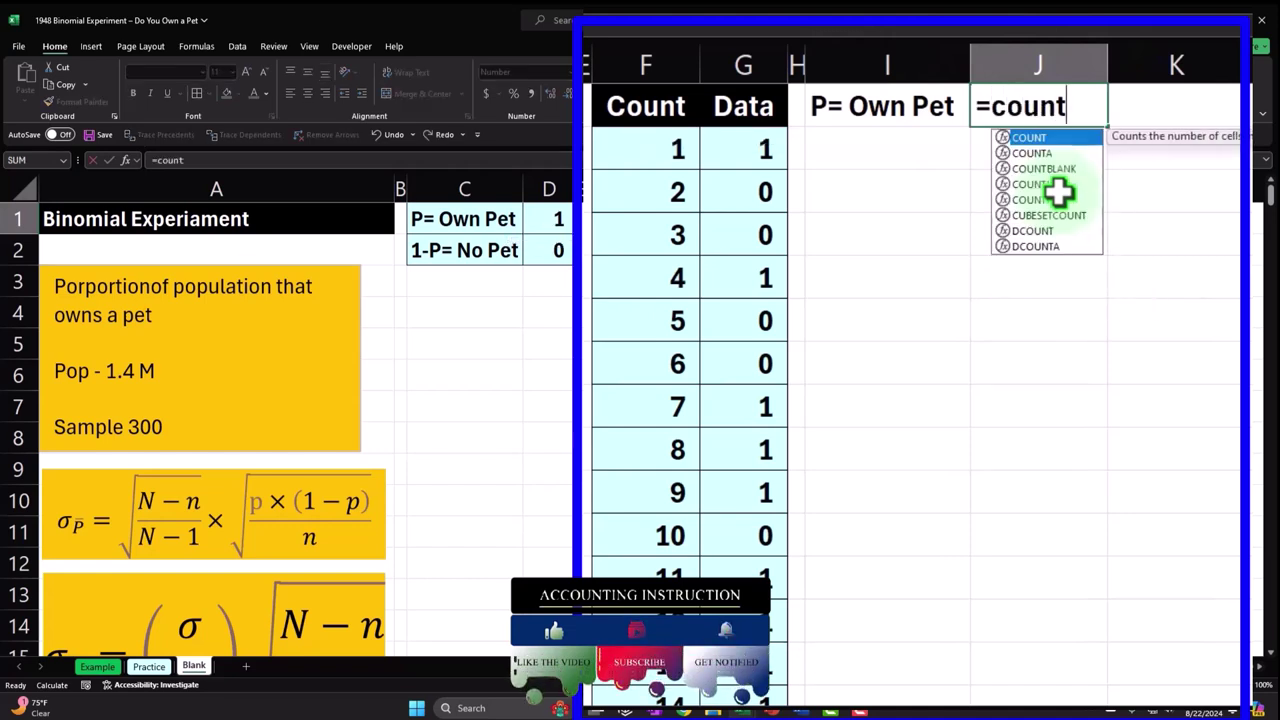
{"action": "key", "text": "Tab"}
{"action": "key", "text": "Left"}
{"action": "key", "text": "Left"}
{"action": "key", "text": "Left"}
{"action": "key", "text": "Down"}
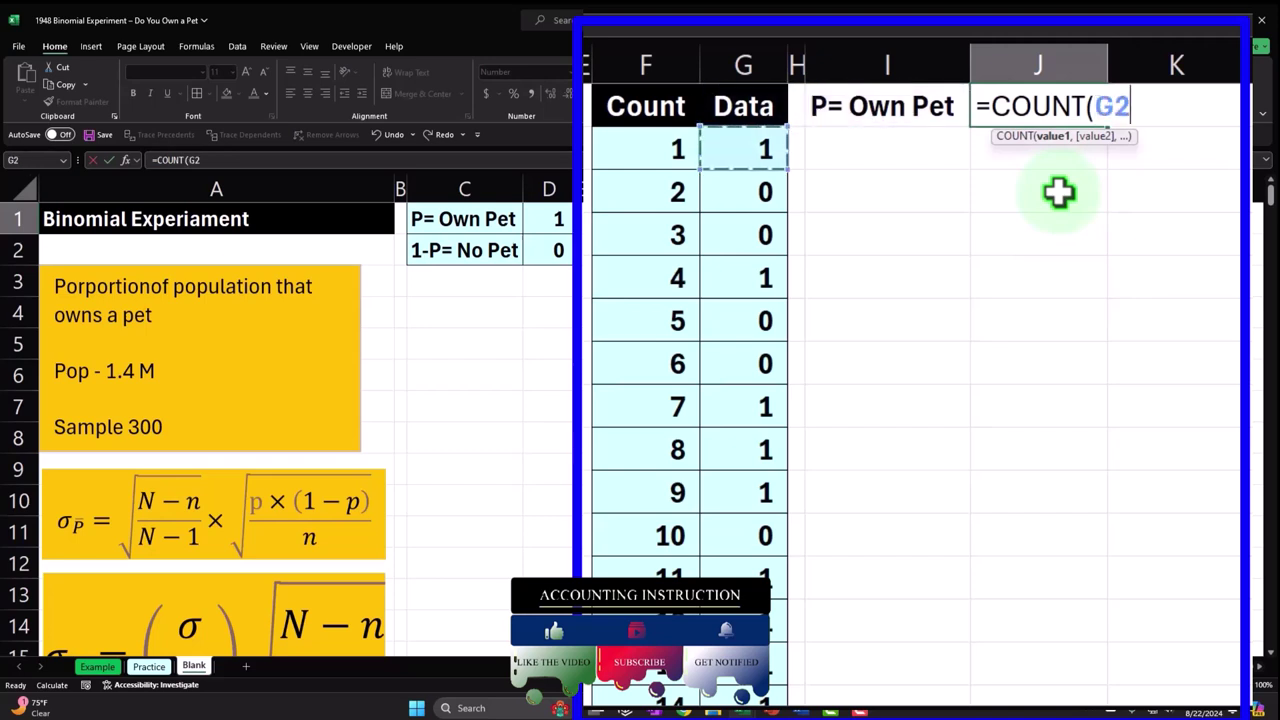
{"action": "key", "text": "BackSpace"}
{"action": "key", "text": "BackSpace"}
{"action": "key", "text": "BackSpace"}
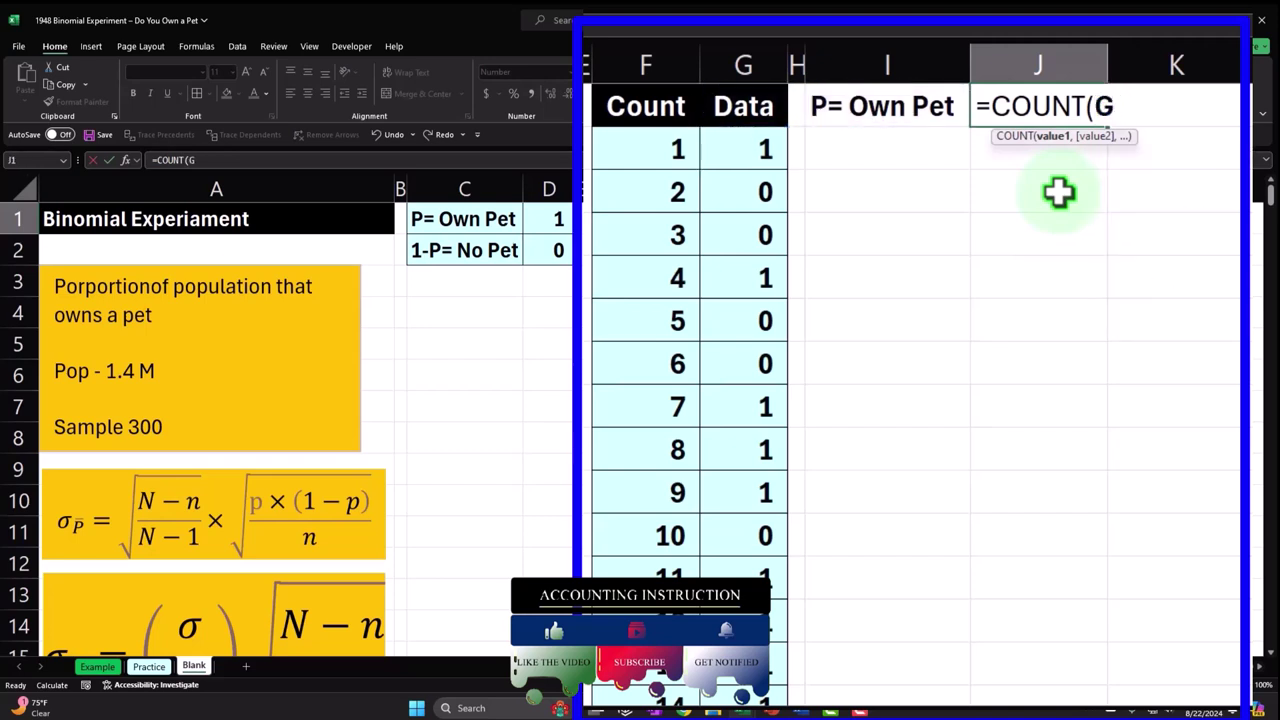
{"action": "type", "text": "if"}
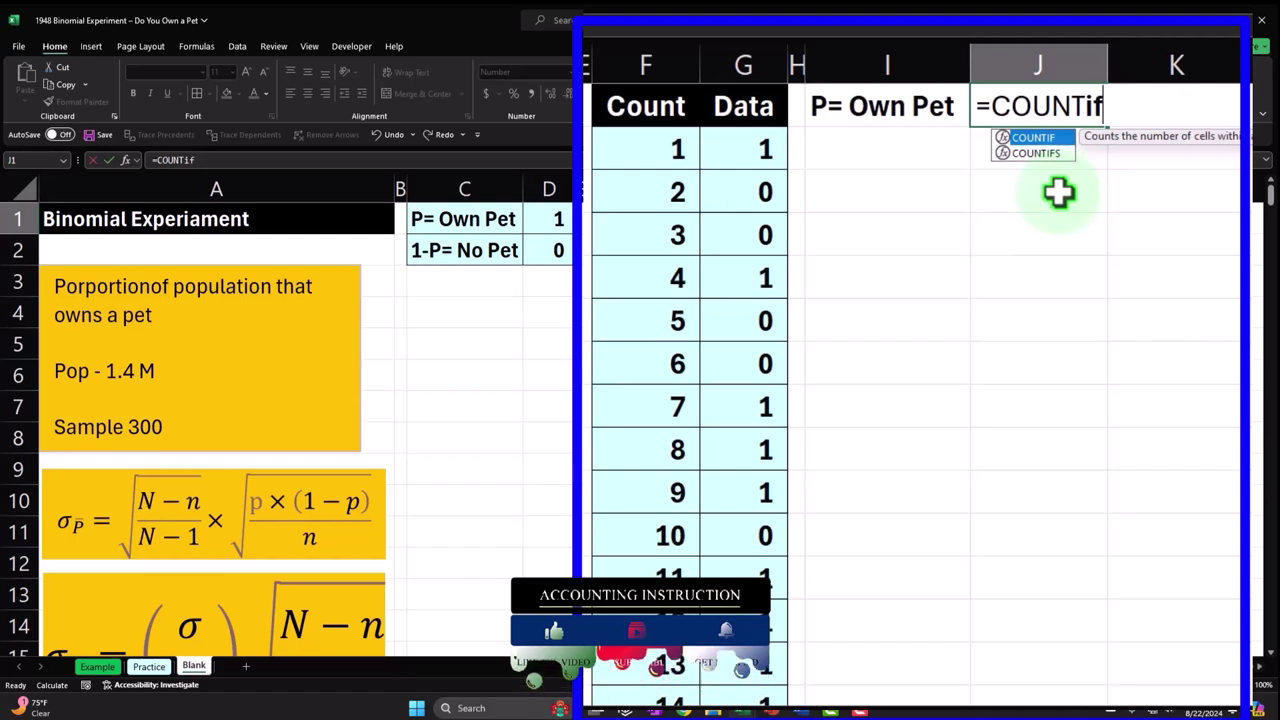
{"action": "key", "text": "Tab"}
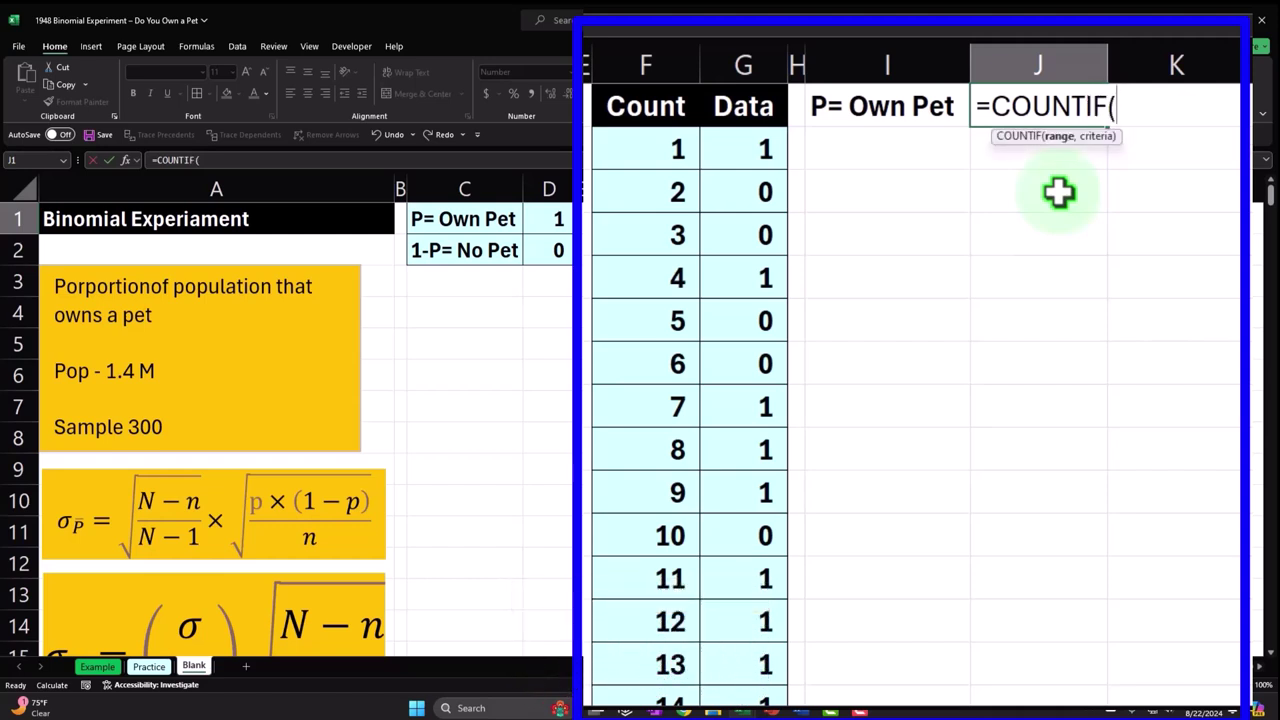
{"action": "left_click", "coordinate": [754, 147]}
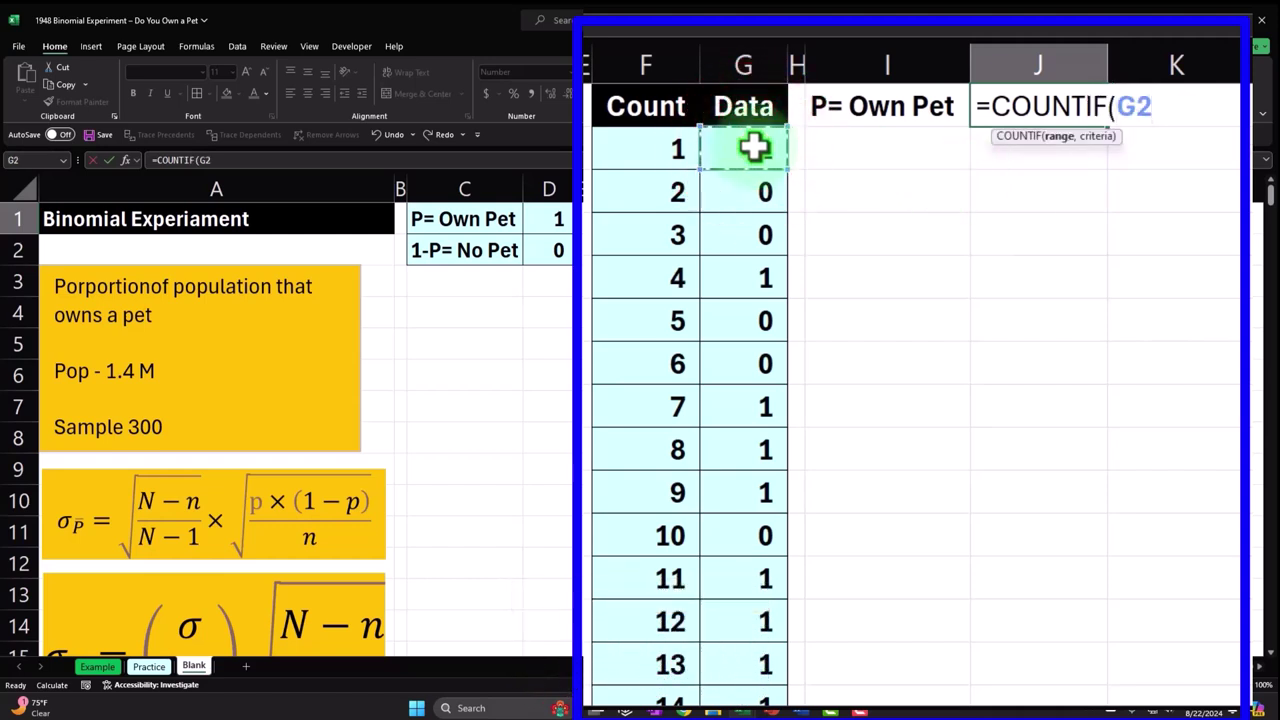
{"action": "key", "text": "ctrl+shift+Down"}
{"action": "key", "text": "ctrl+BackSpace"}
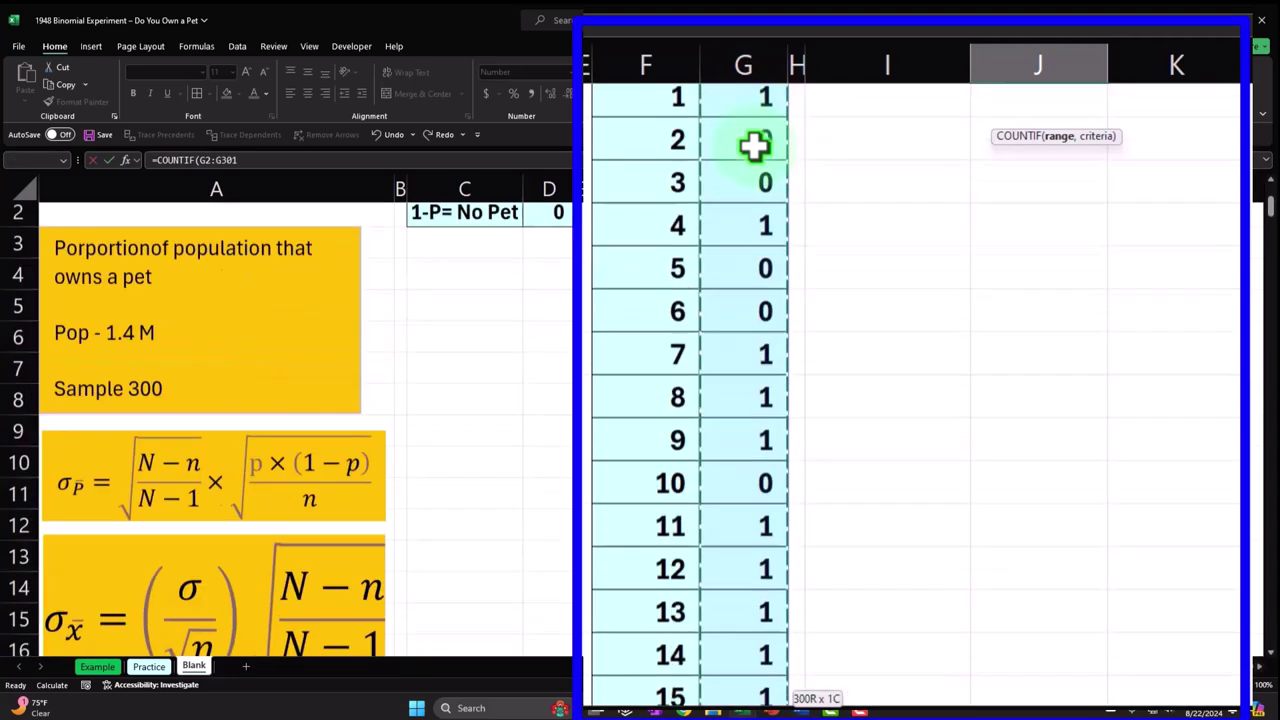
{"action": "type", "text": ","}
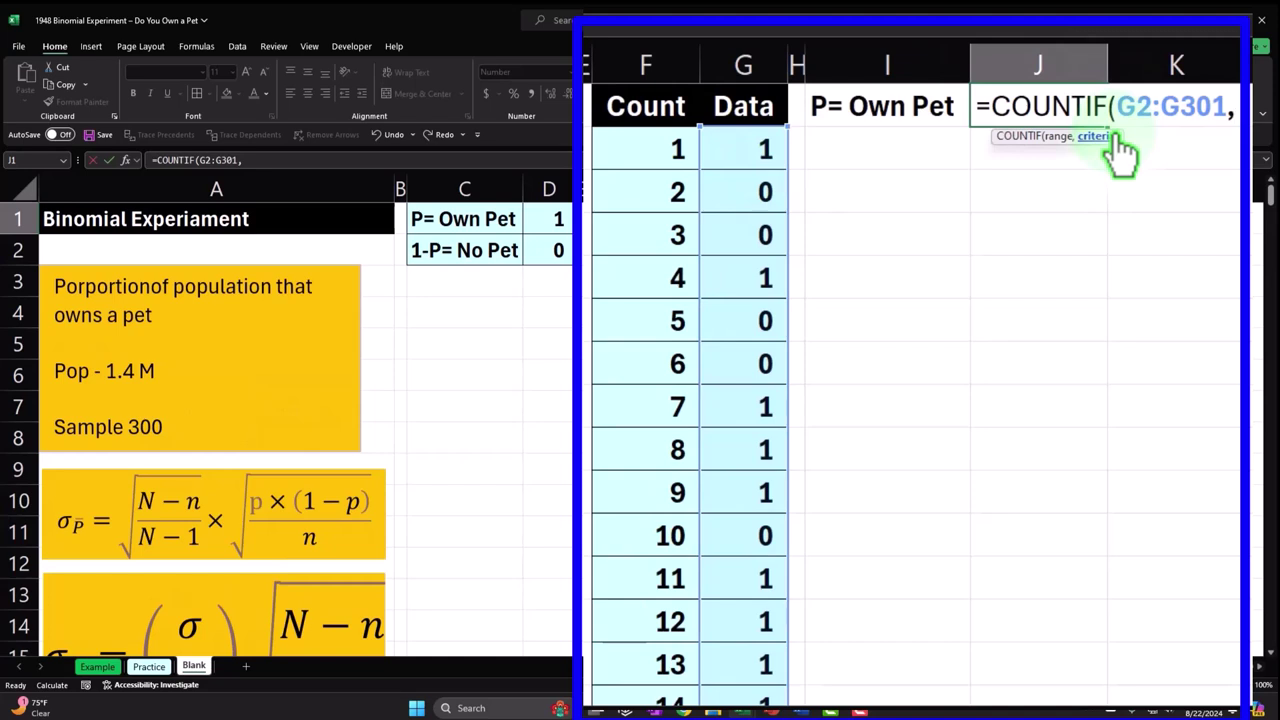
{"action": "left_click", "coordinate": [555, 218]}
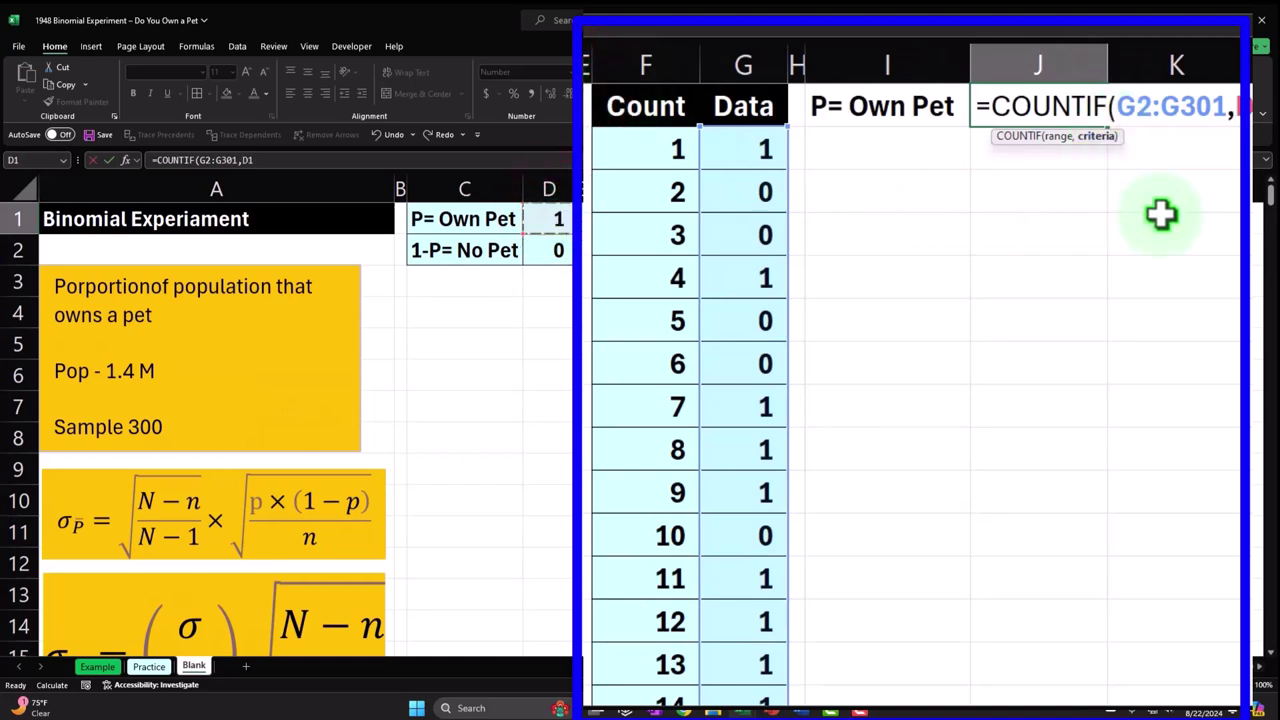
{"action": "key", "text": "Return"}
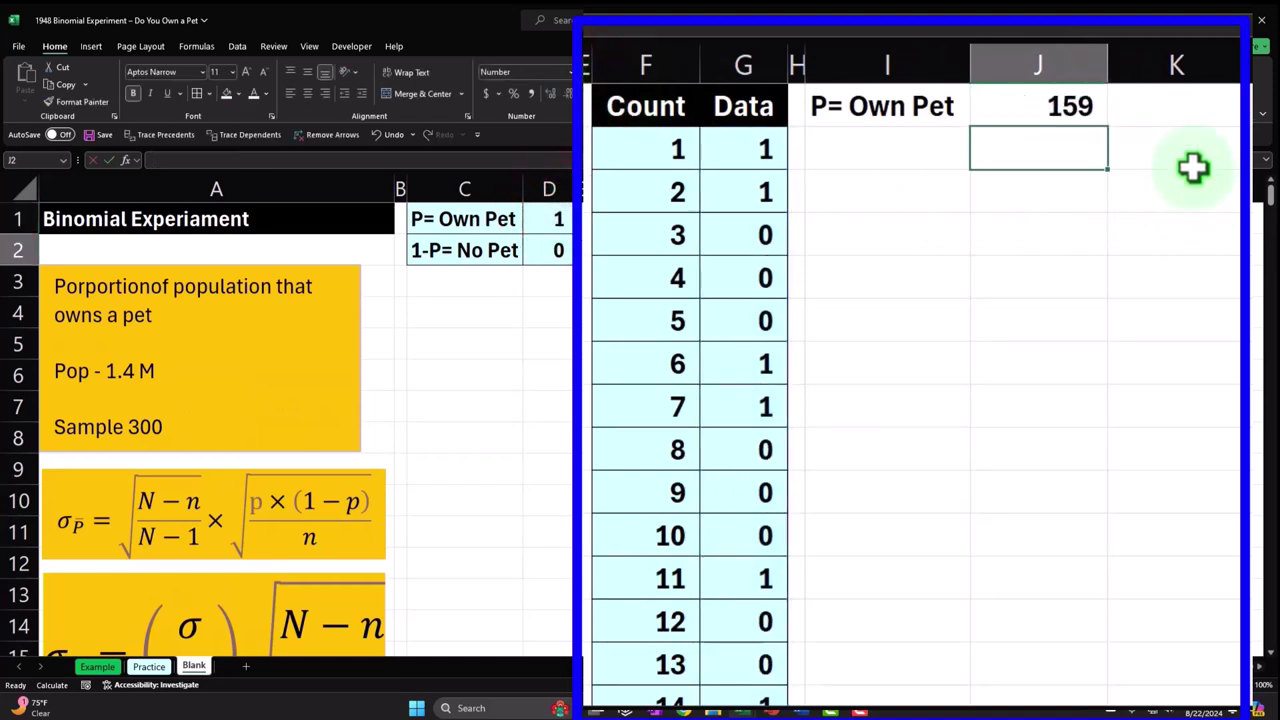
{"action": "key", "text": "Left"}
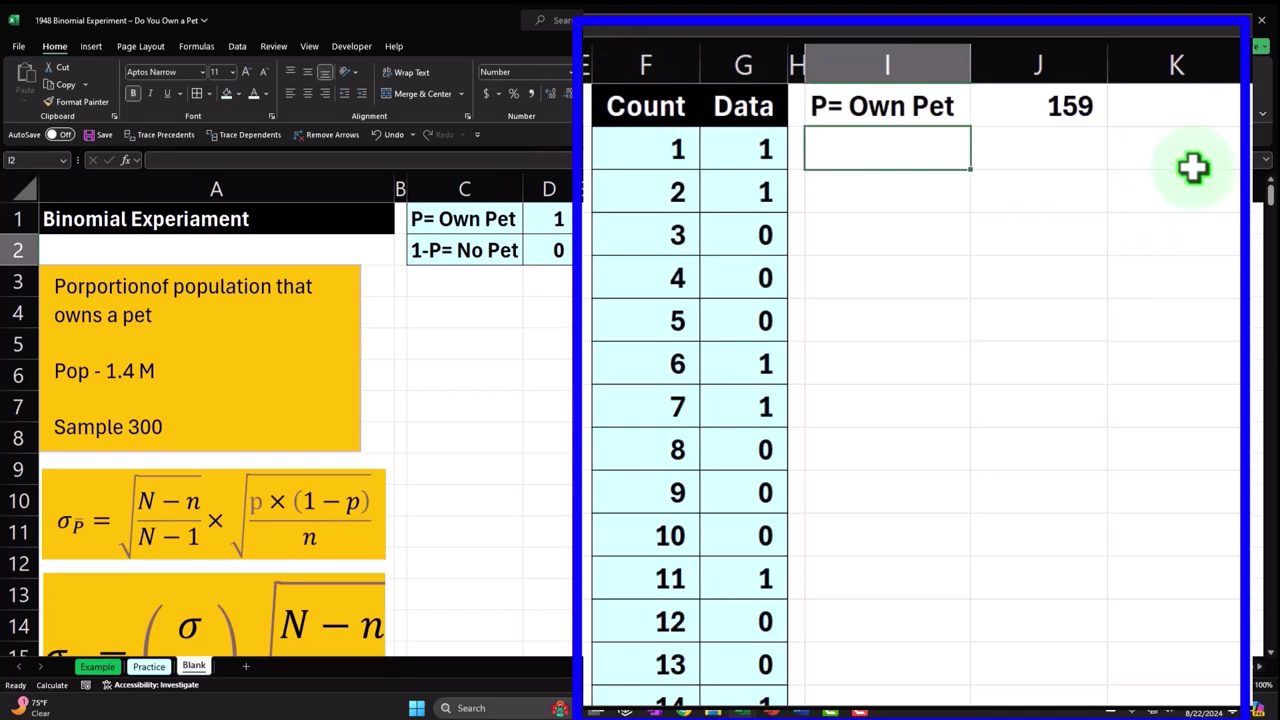
- Link I2 to the 1-P= No Pet label and try =300-J1 in J2
{"action": "type", "text": "="}
{"action": "key", "text": "Left"}
{"action": "key", "text": "Left"}
{"action": "key", "text": "Left"}
{"action": "key", "text": "Left"}
{"action": "key", "text": "Left"}
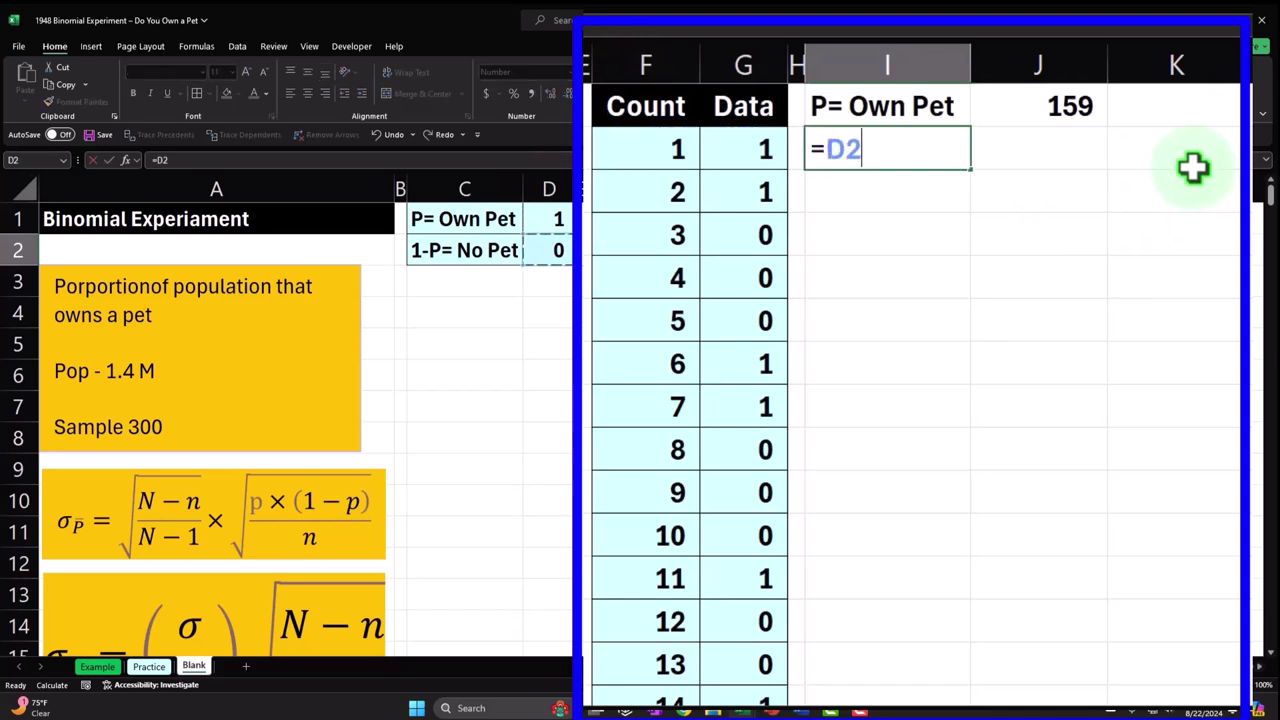
{"action": "key", "text": "Return"}
{"action": "key", "text": "Up"}
{"action": "key", "text": "Right"}
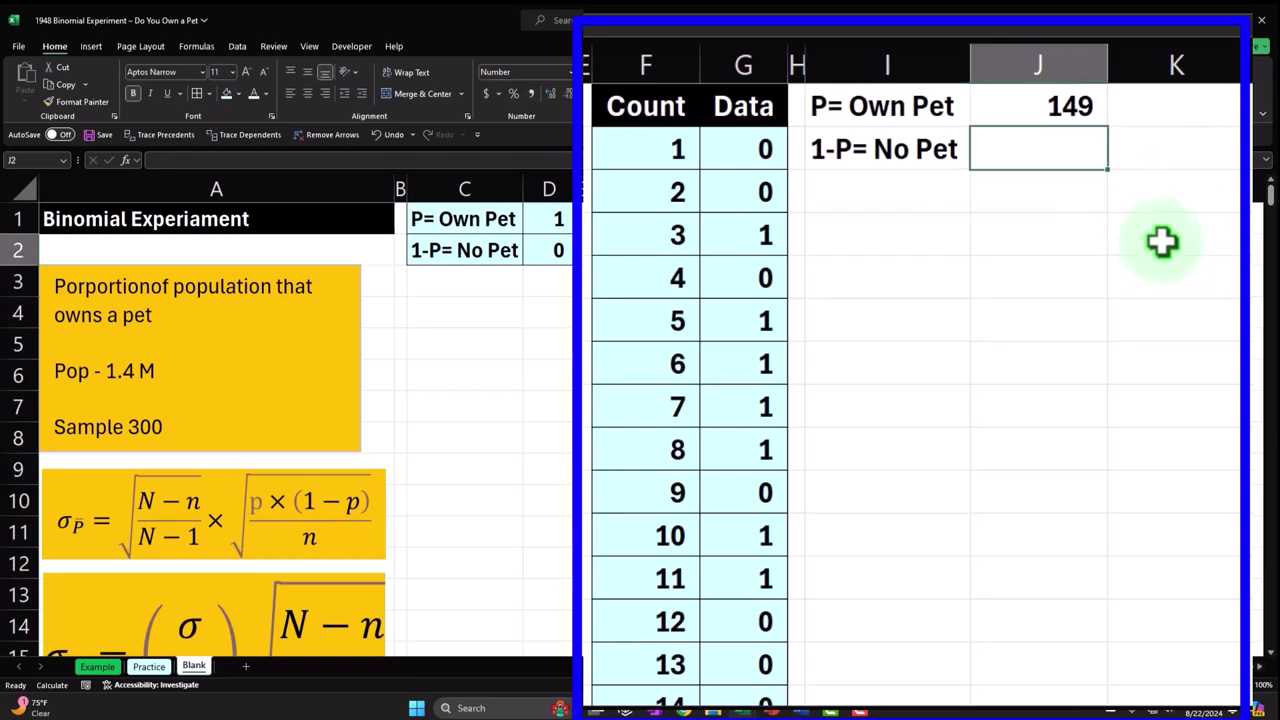
{"action": "type", "text": "="}
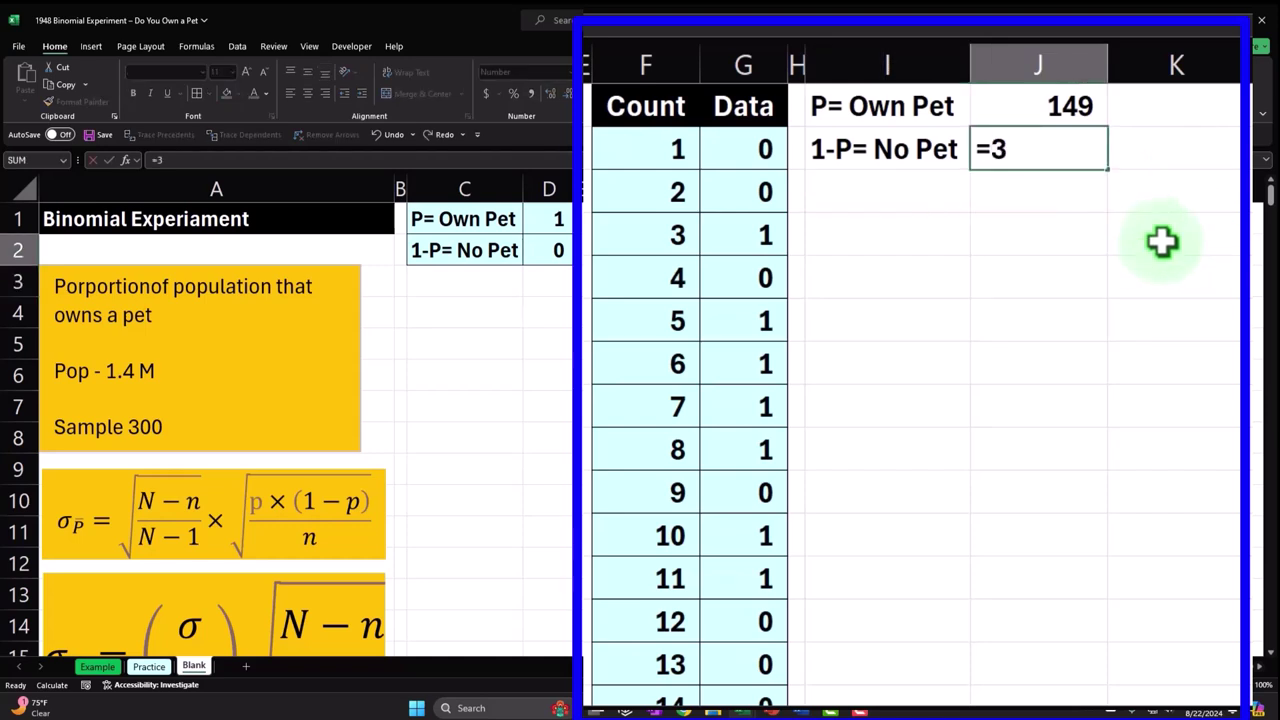
{"action": "type", "text": "300-J1"}
{"action": "key", "text": "Return"}
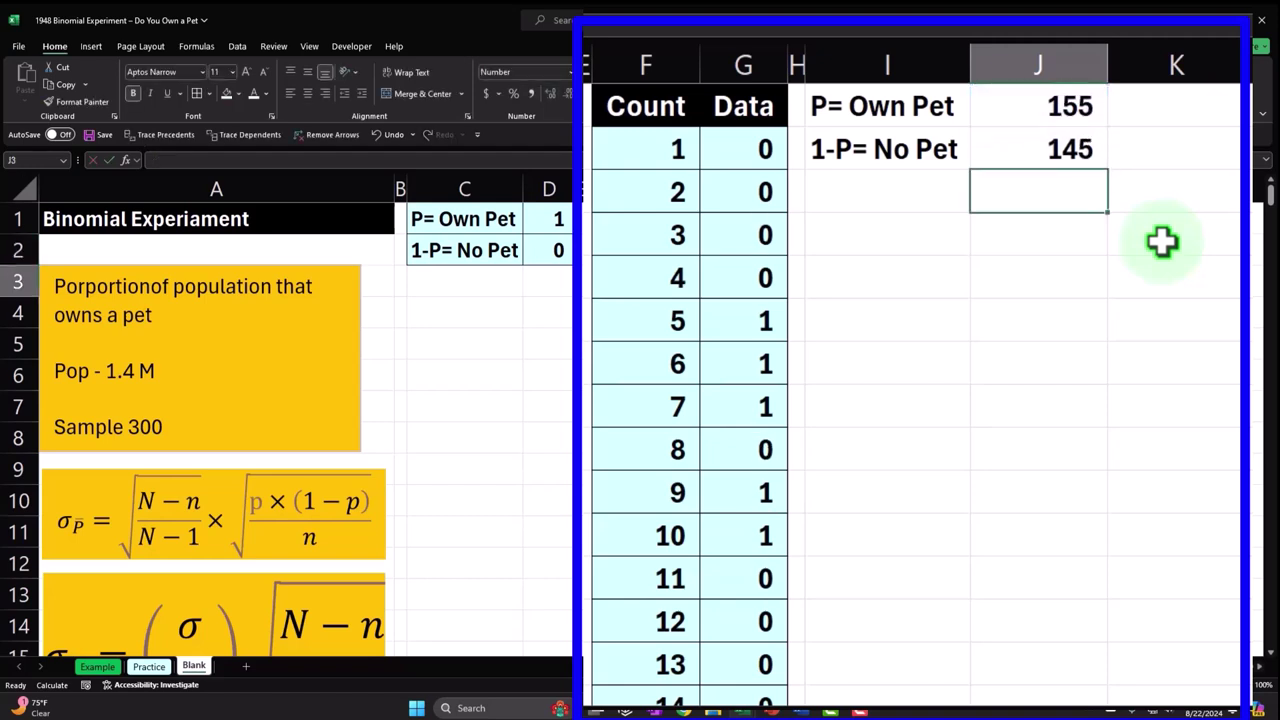
{"action": "key", "text": "Up"}
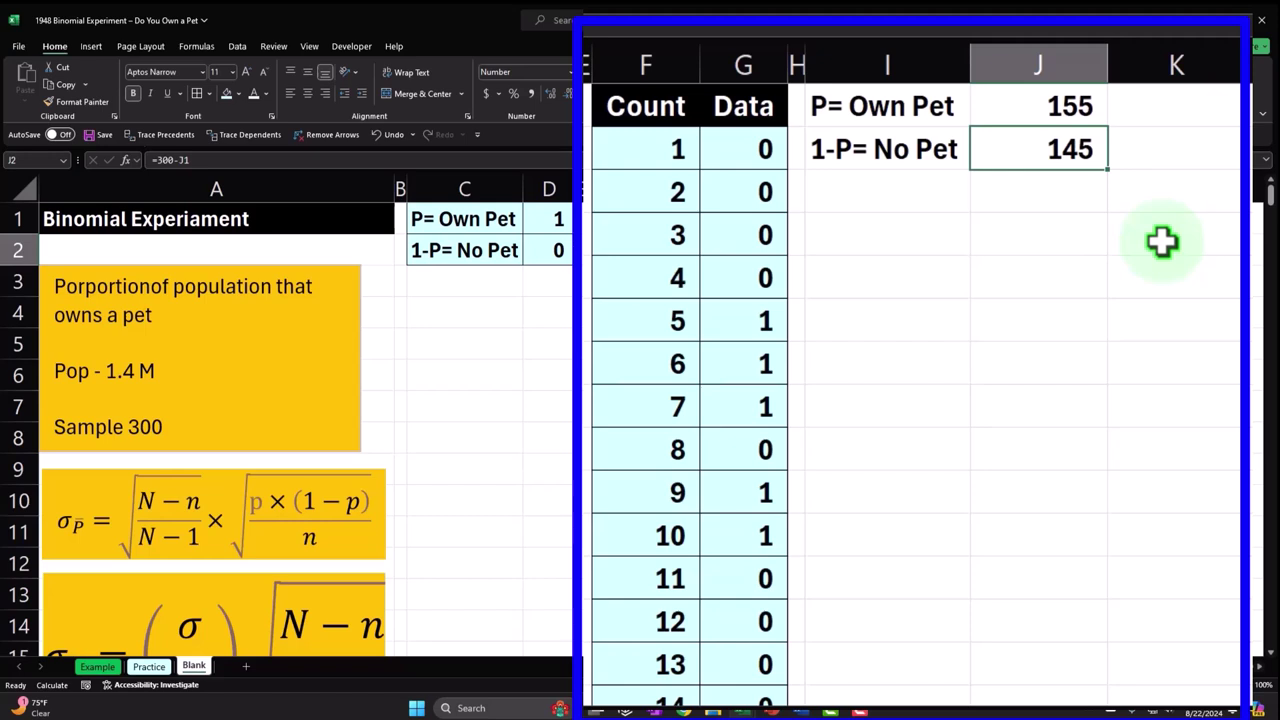
- Replace J2 with =COUNTIF(G2:G301,D2) to count the no-pet zeros
{"action": "type", "text": "="}
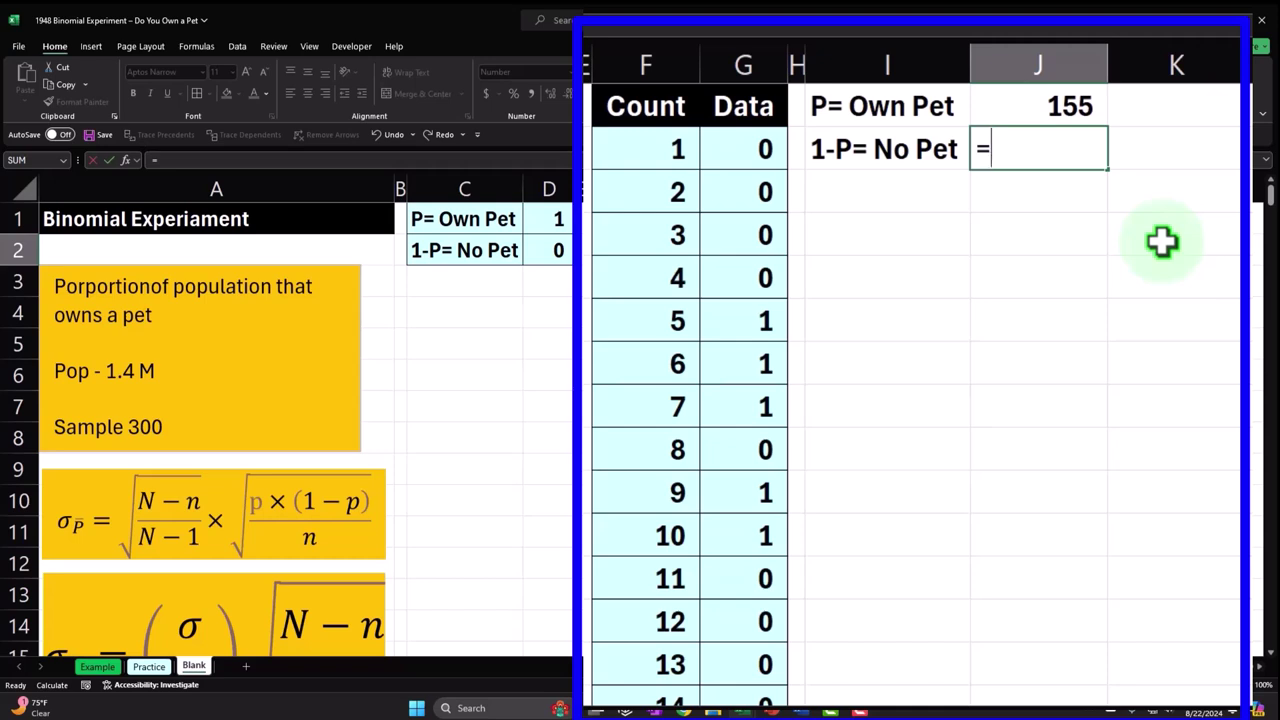
{"action": "type", "text": "counti"}
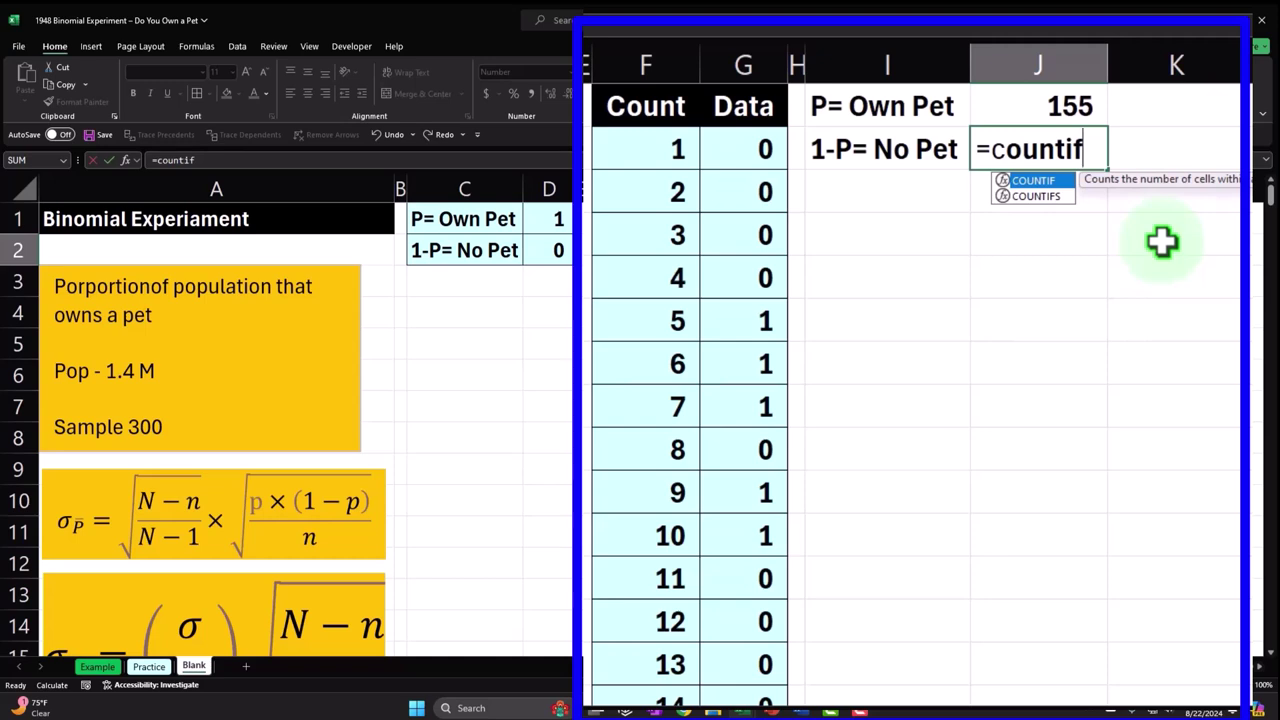
{"action": "type", "text": "f"}
{"action": "key", "text": "Tab"}
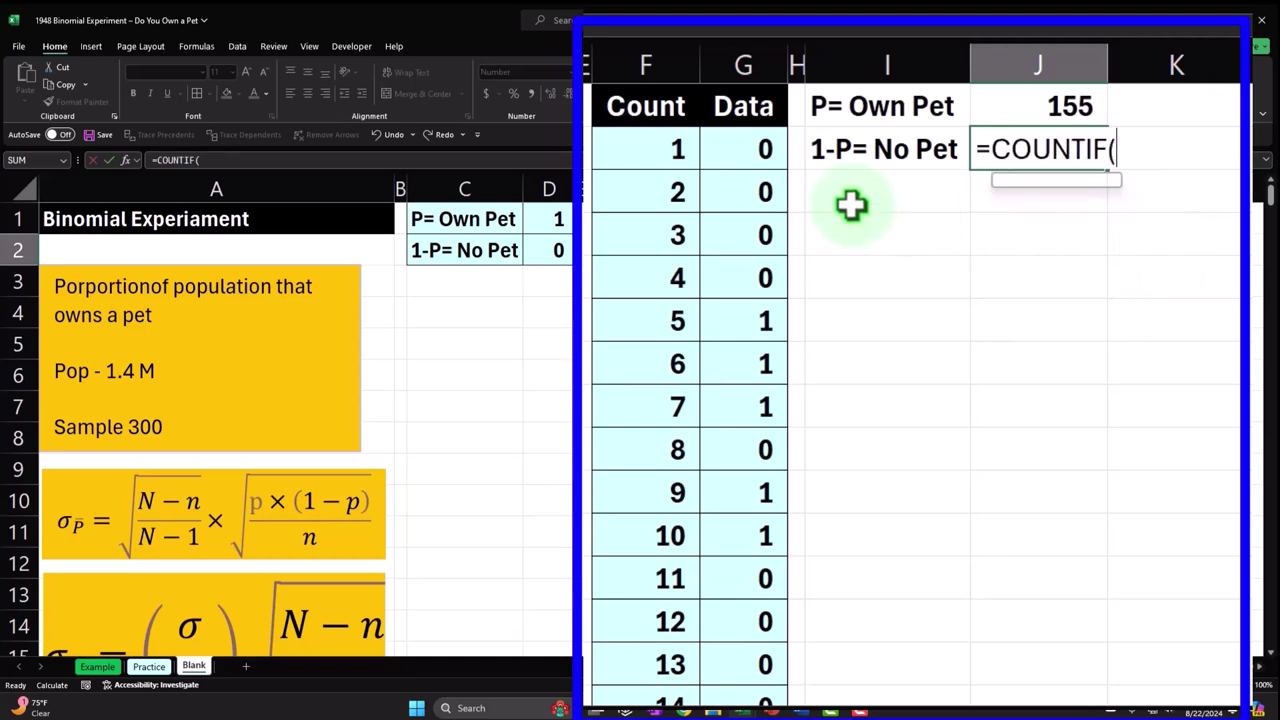
{"action": "left_click", "coordinate": [757, 150]}
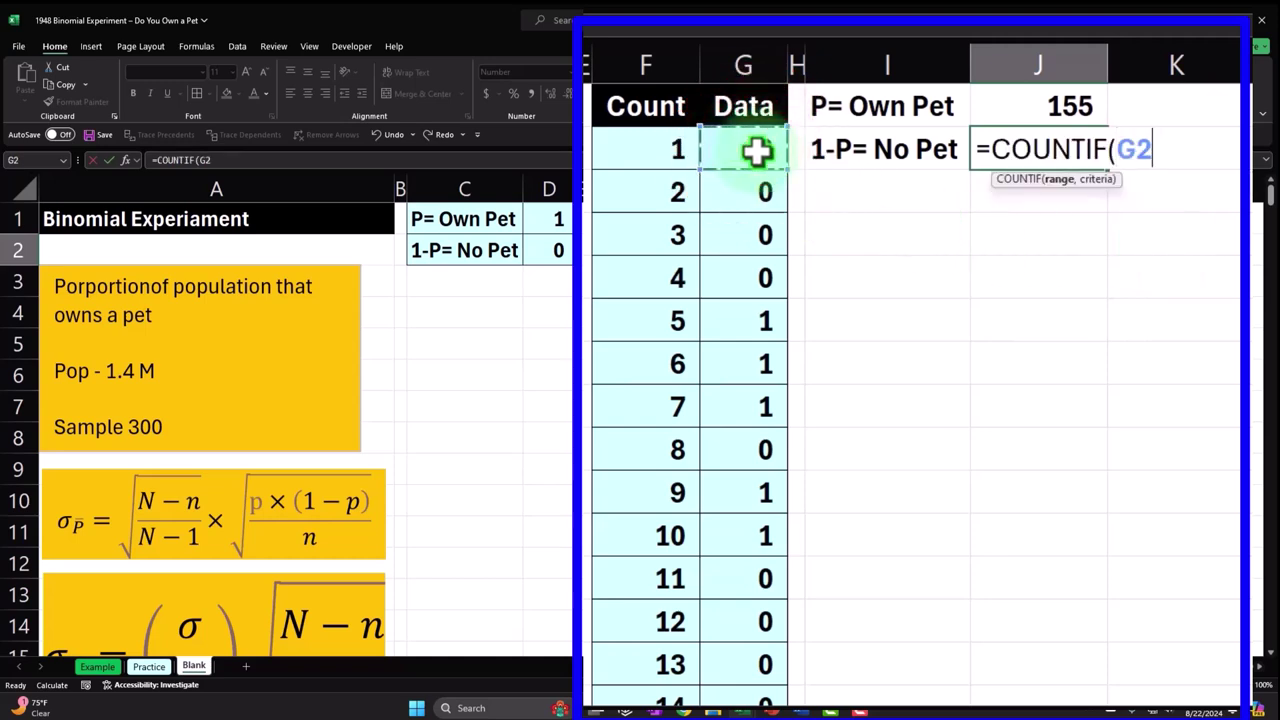
{"action": "key", "text": "ctrl+shift+Down"}
{"action": "key", "text": "ctrl+BackSpace"}
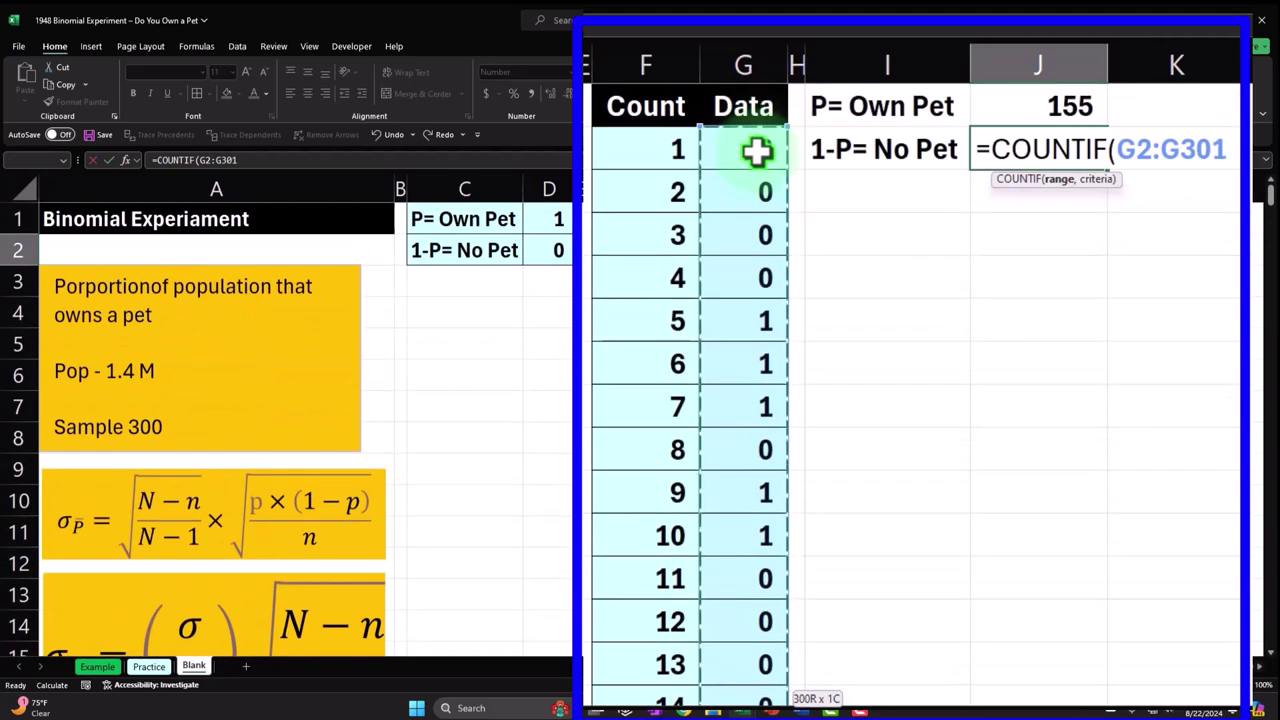
{"action": "type", "text": ","}
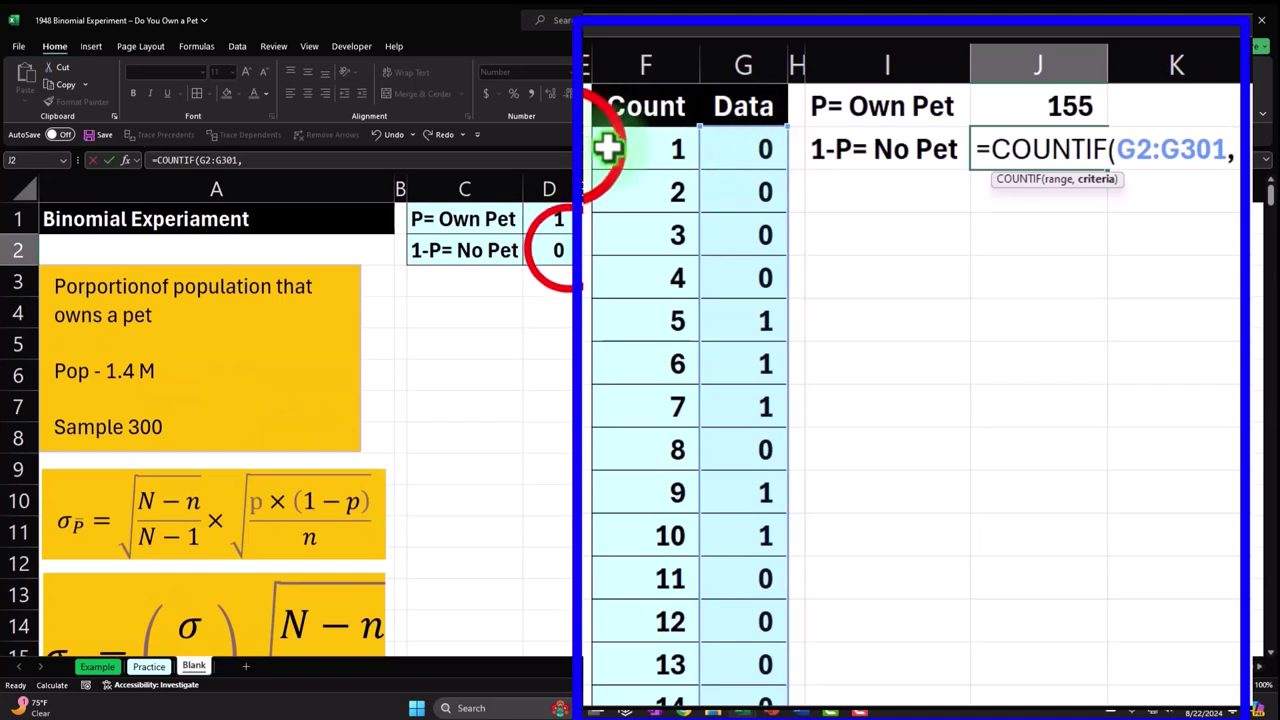
{"action": "left_click", "coordinate": [562, 250]}
{"action": "key", "text": "Return"}
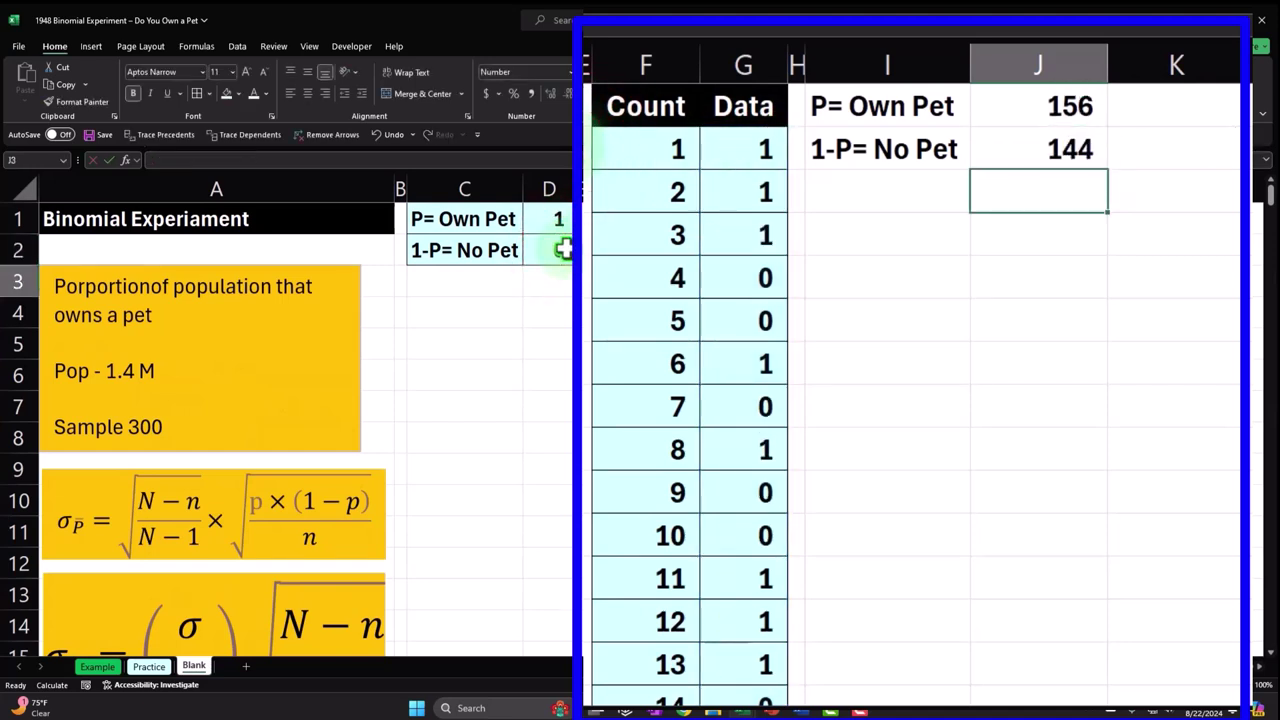
- Enter a trial =300-J2 formula in J3, then delete it
{"action": "type", "text": "=300"}
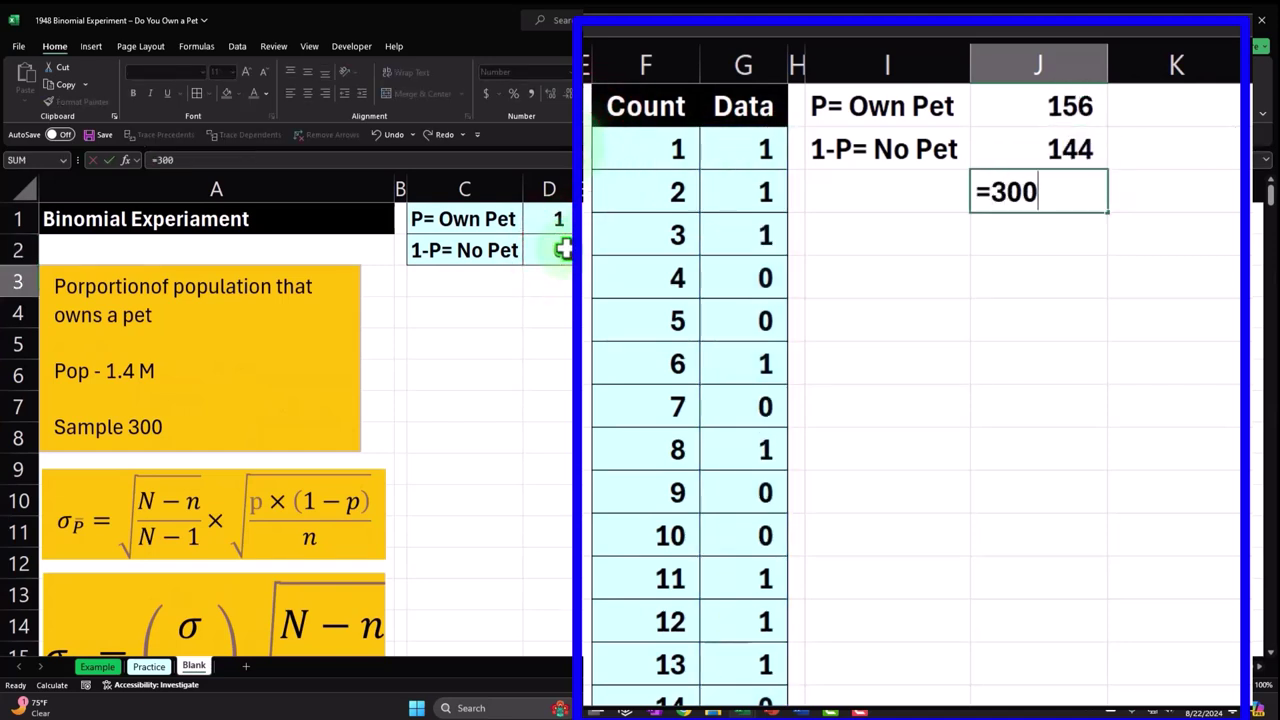
{"action": "type", "text": "-J2"}
{"action": "key", "text": "Return"}
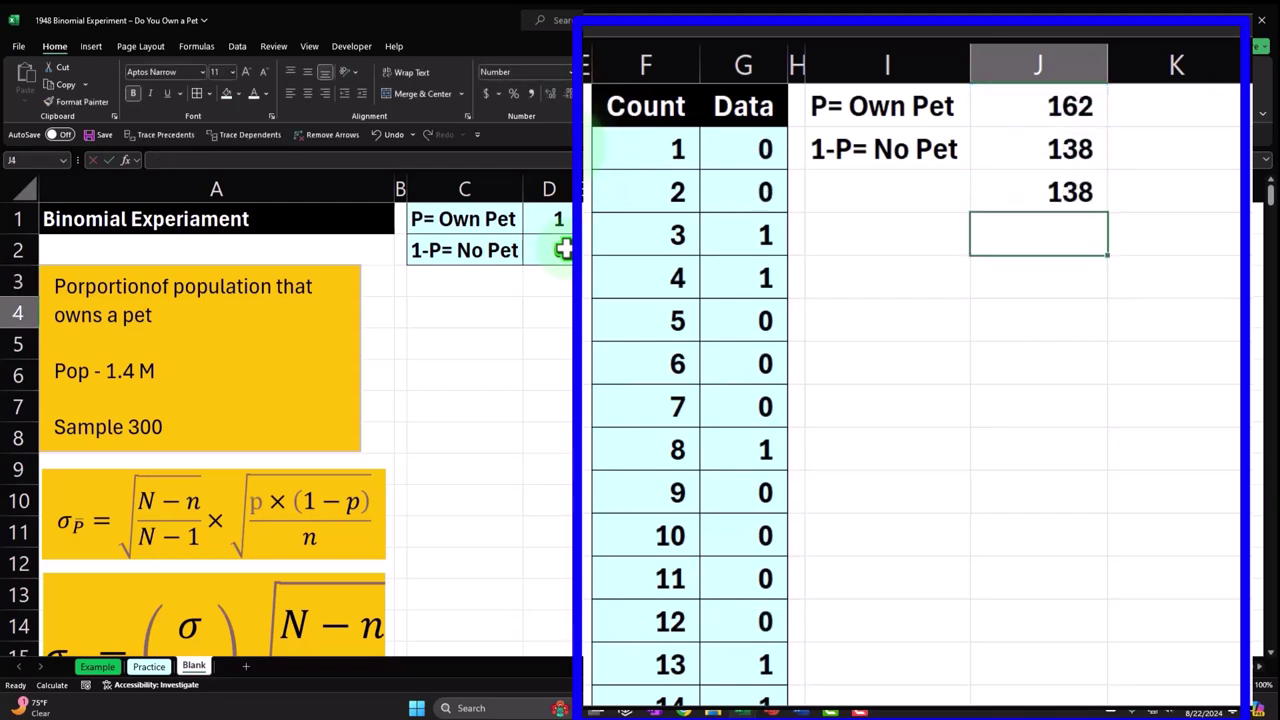
{"action": "key", "text": "Up"}
{"action": "key", "text": "Delete"}
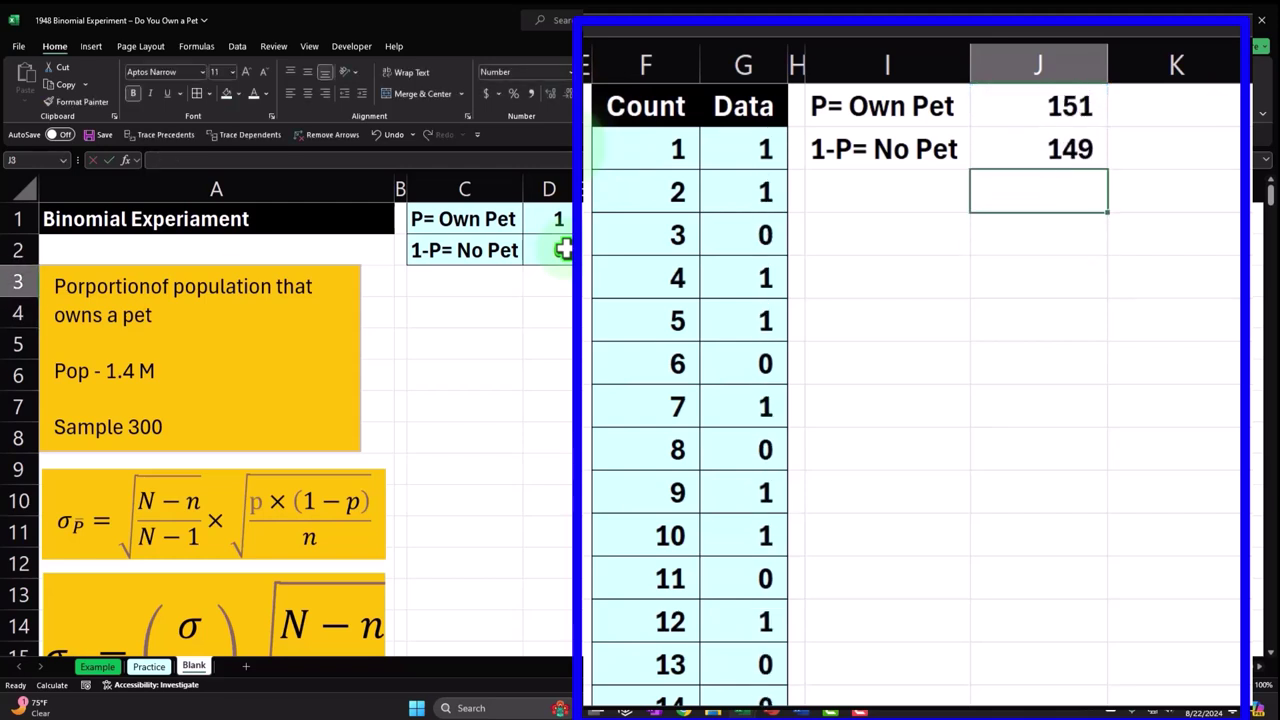
{"action": "key", "text": "Left"}
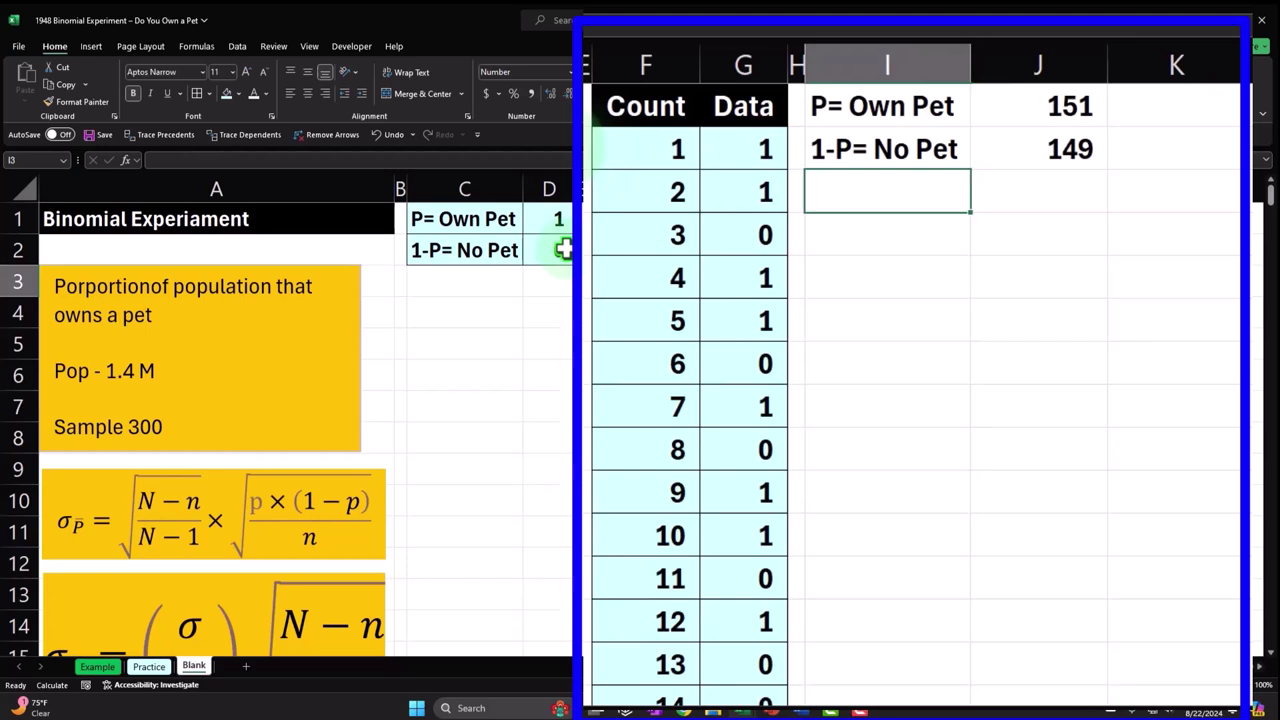
- Add a Total row with =SUM(J1:J2) in J3 giving 300, then select I1:J3
{"action": "type", "text": "Total"}
{"action": "key", "text": "Tab"}
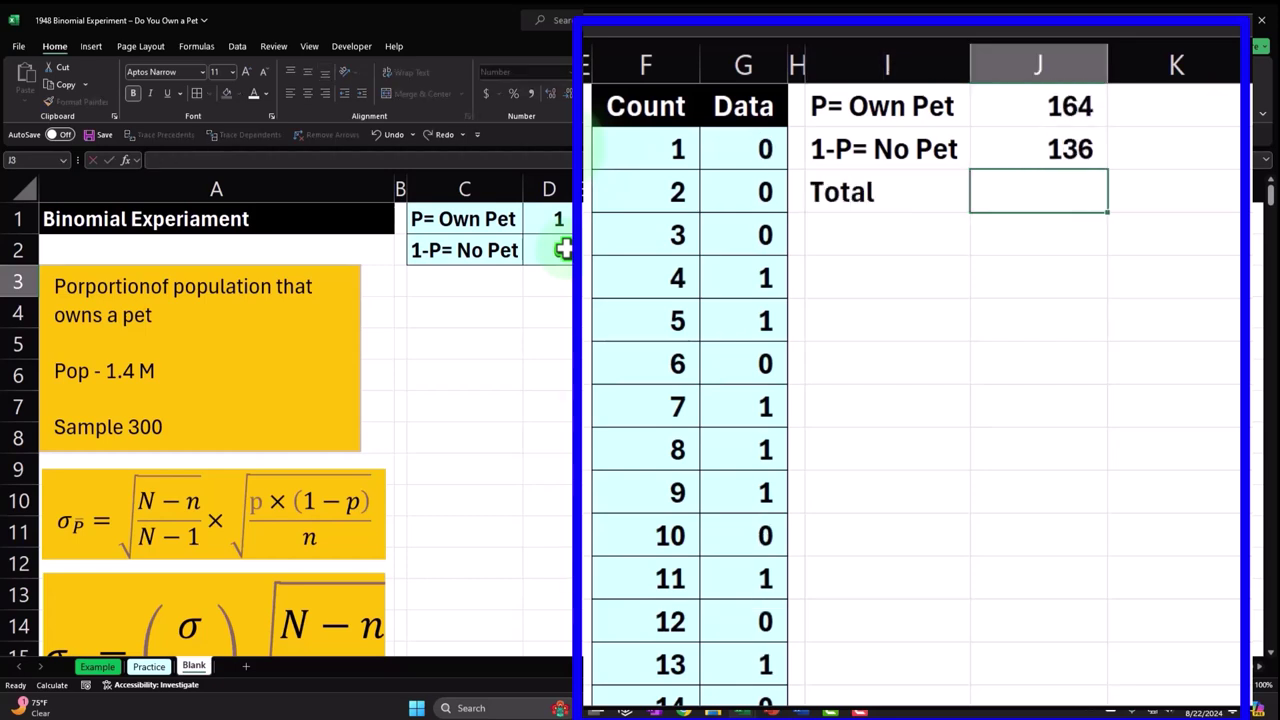
{"action": "key", "text": "alt+equal"}
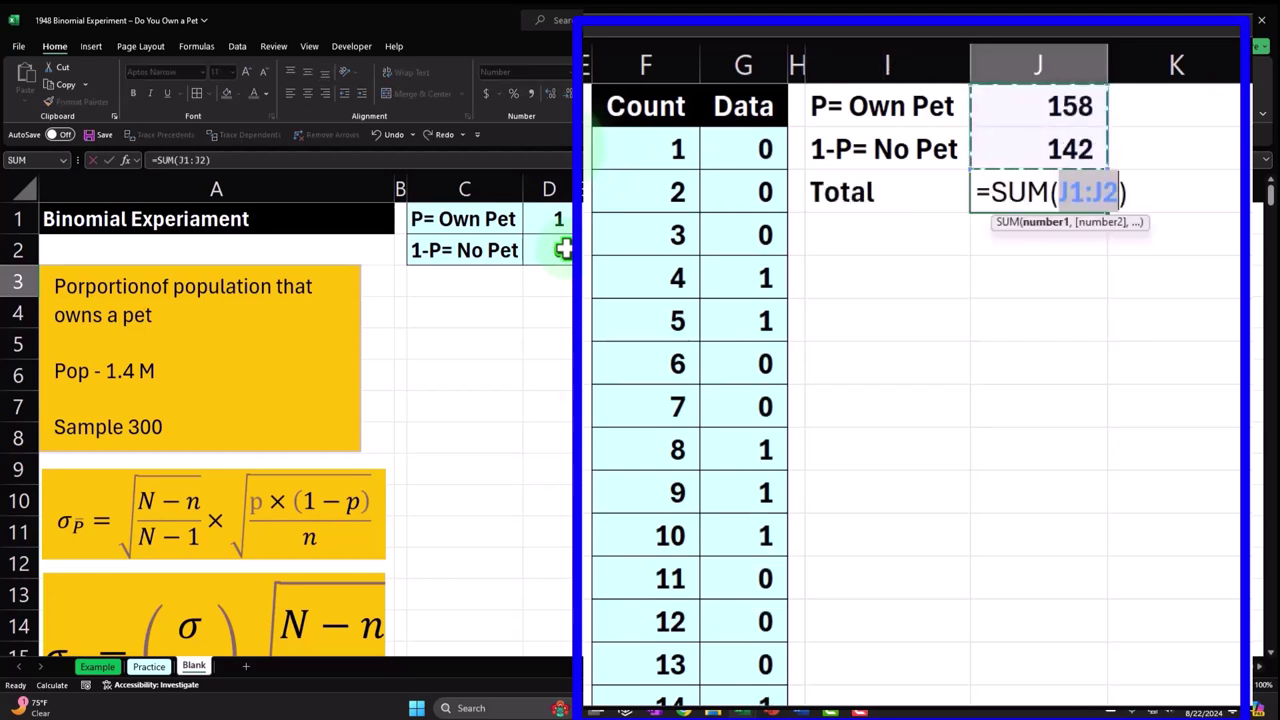
{"action": "key", "text": "Return"}
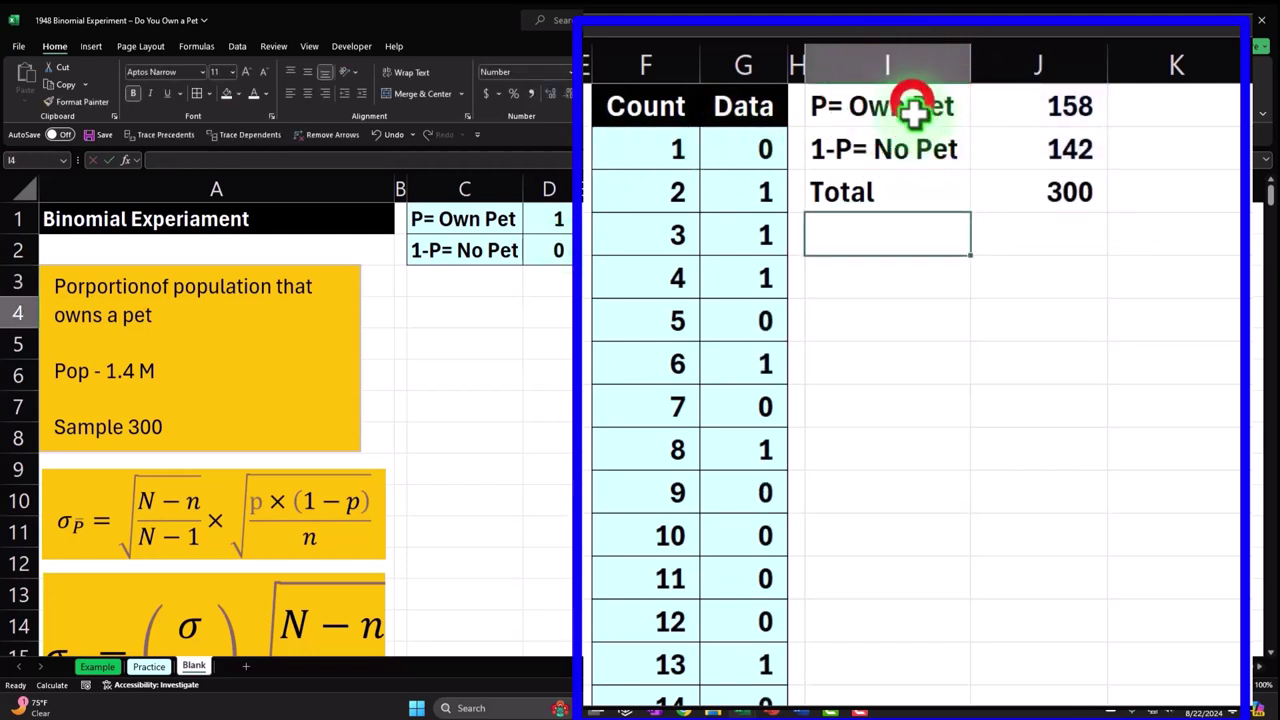
{"action": "left_click_drag", "start_coordinate": [909, 100], "coordinate": [1003, 190]}
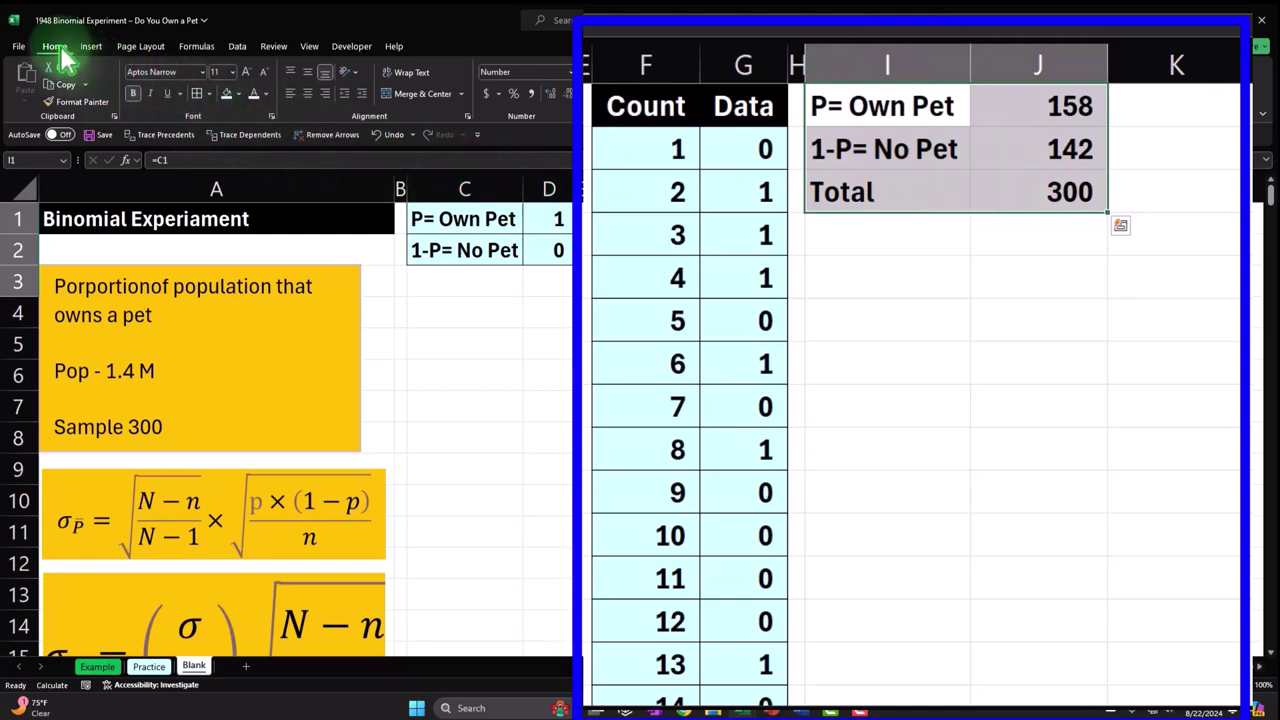
- Give I1:J3 all borders and a light blue fill, and underline the no-pet count 142 in J2
{"action": "left_click", "coordinate": [196, 95]}
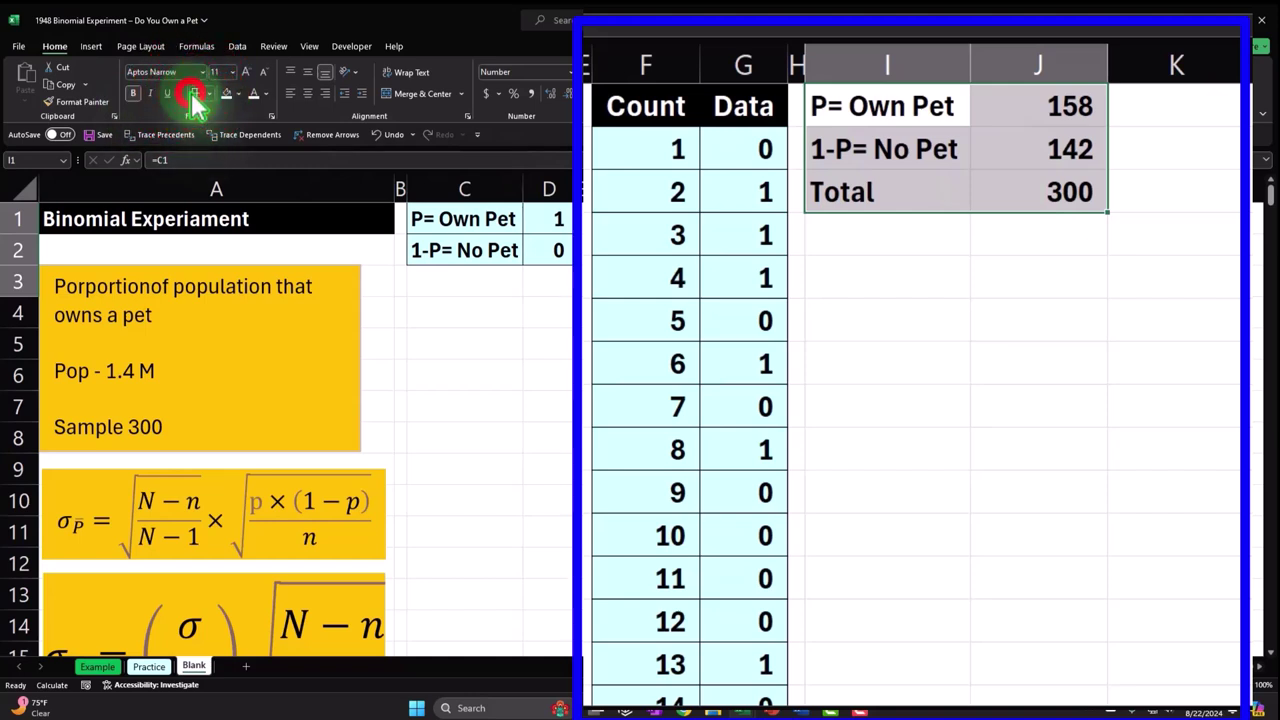
{"action": "left_click", "coordinate": [226, 93]}
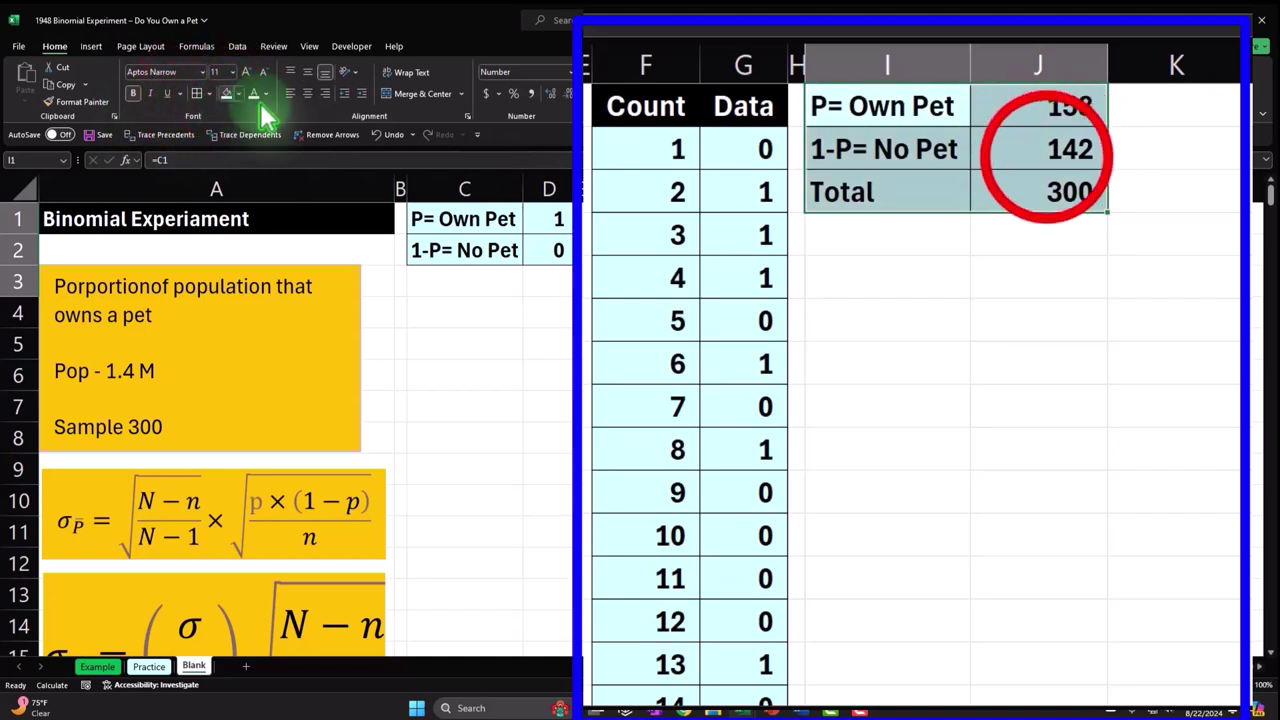
{"action": "left_click", "coordinate": [1046, 153]}
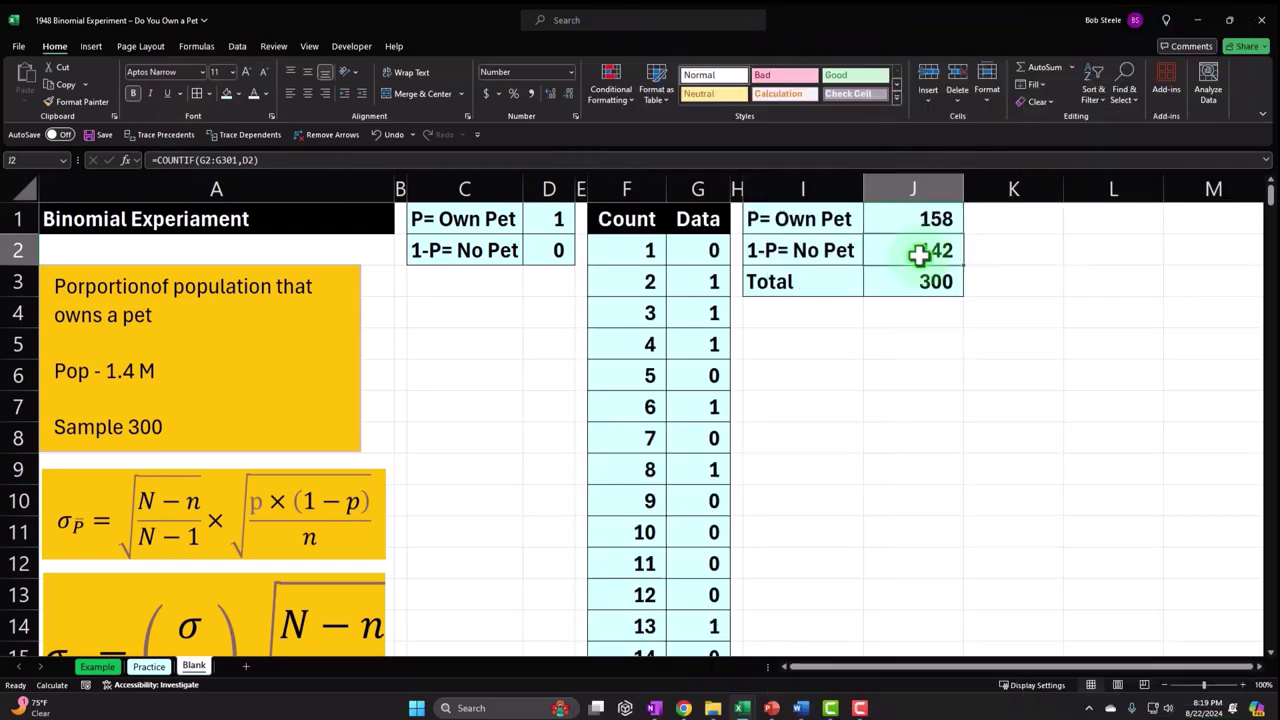
{"action": "left_click", "coordinate": [196, 95]}
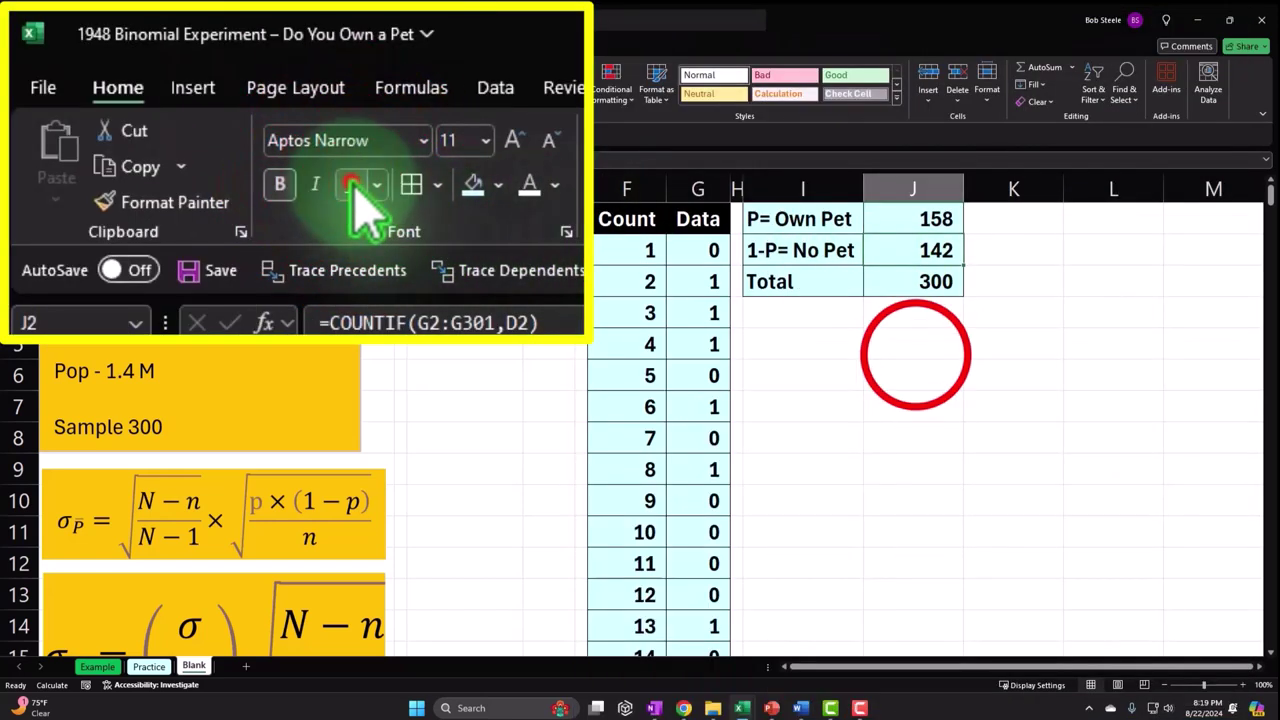
{"action": "left_click", "coordinate": [890, 345]}
{"action": "left_click", "coordinate": [1029, 218]}
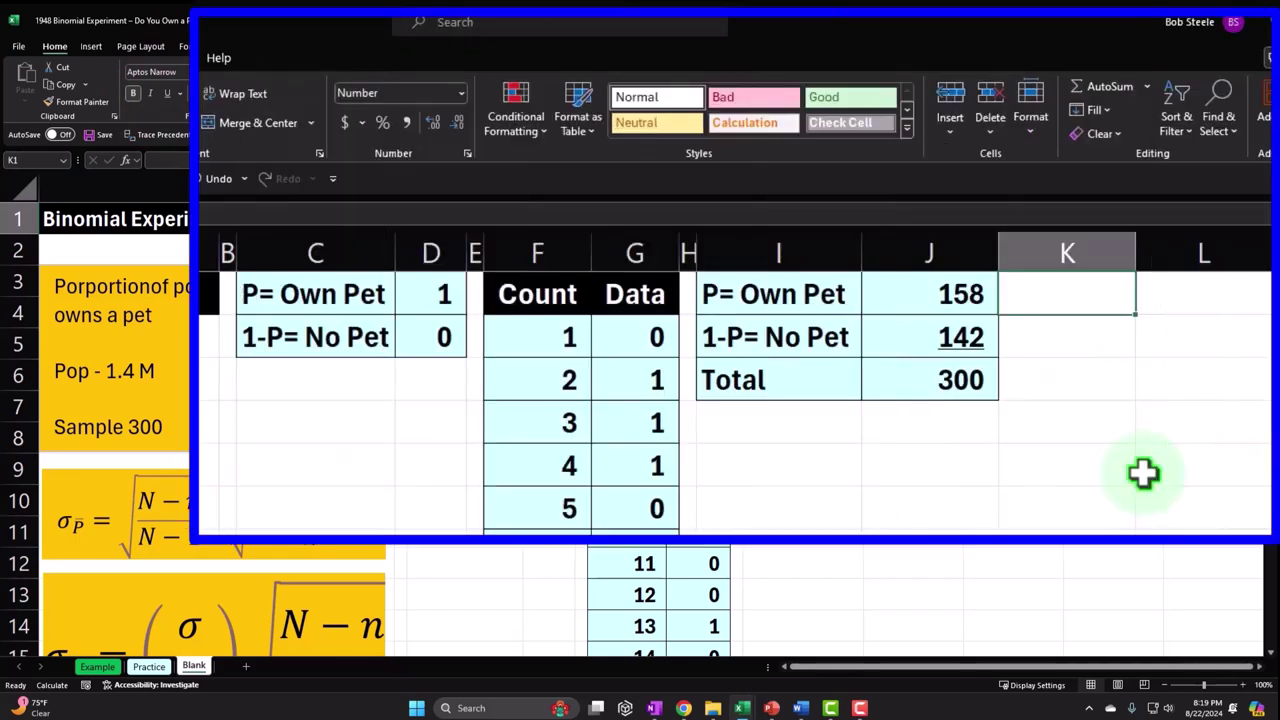
- Enter =J1/$J$3 in K1 and format it as a percentage with decimal places
{"action": "type", "text": "="}
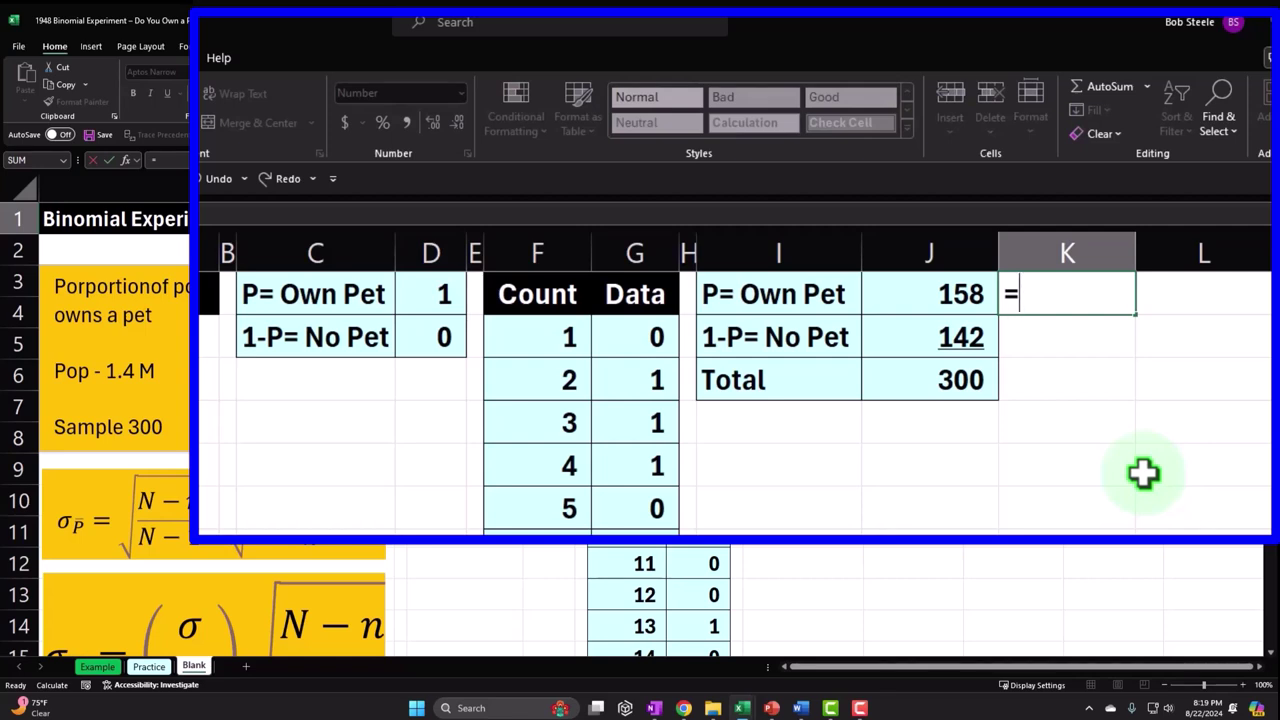
{"action": "key", "text": "Left"}
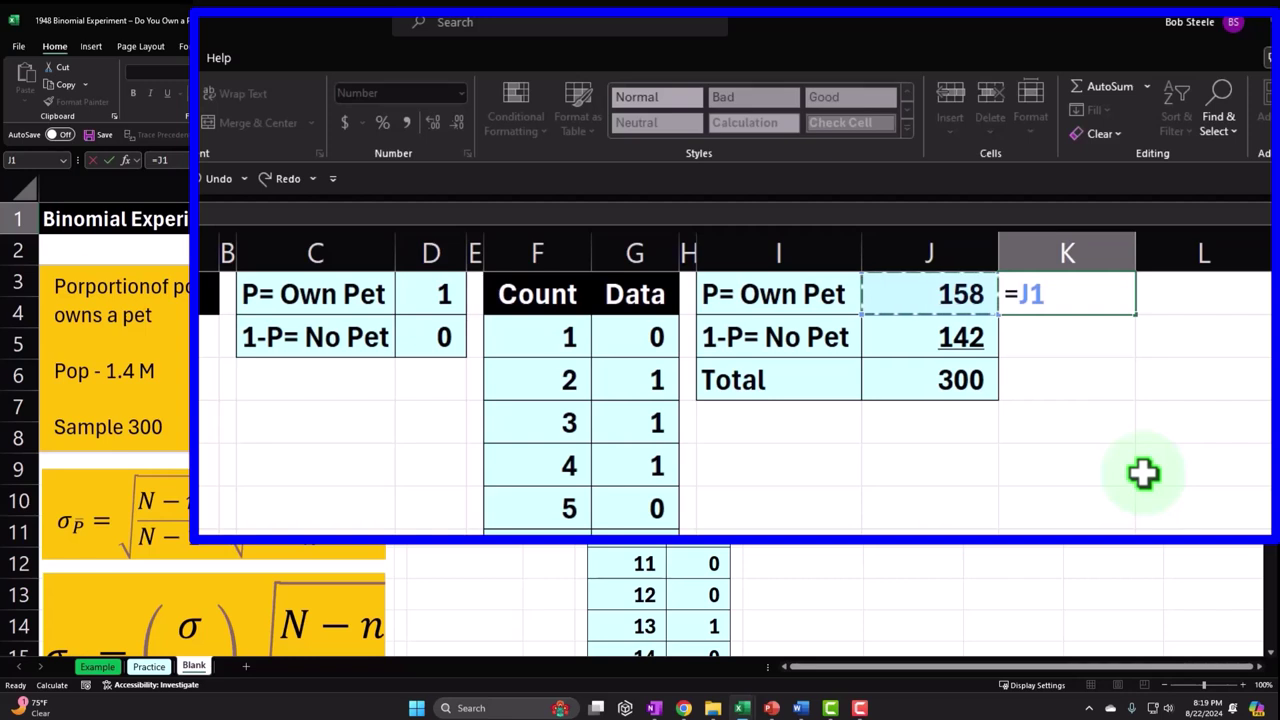
{"action": "key", "text": "Down"}
{"action": "key", "text": "Down"}
{"action": "key", "text": "Left"}
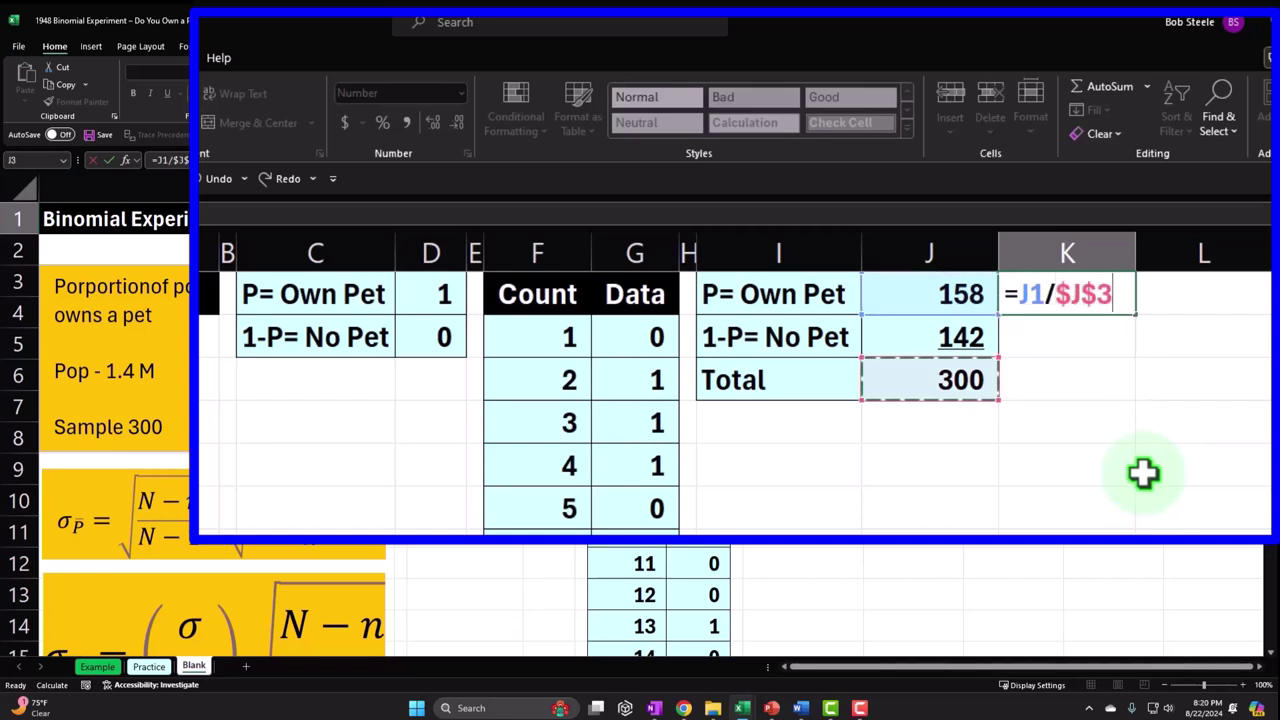
{"action": "key", "text": "Return"}
{"action": "key", "text": "Up"}
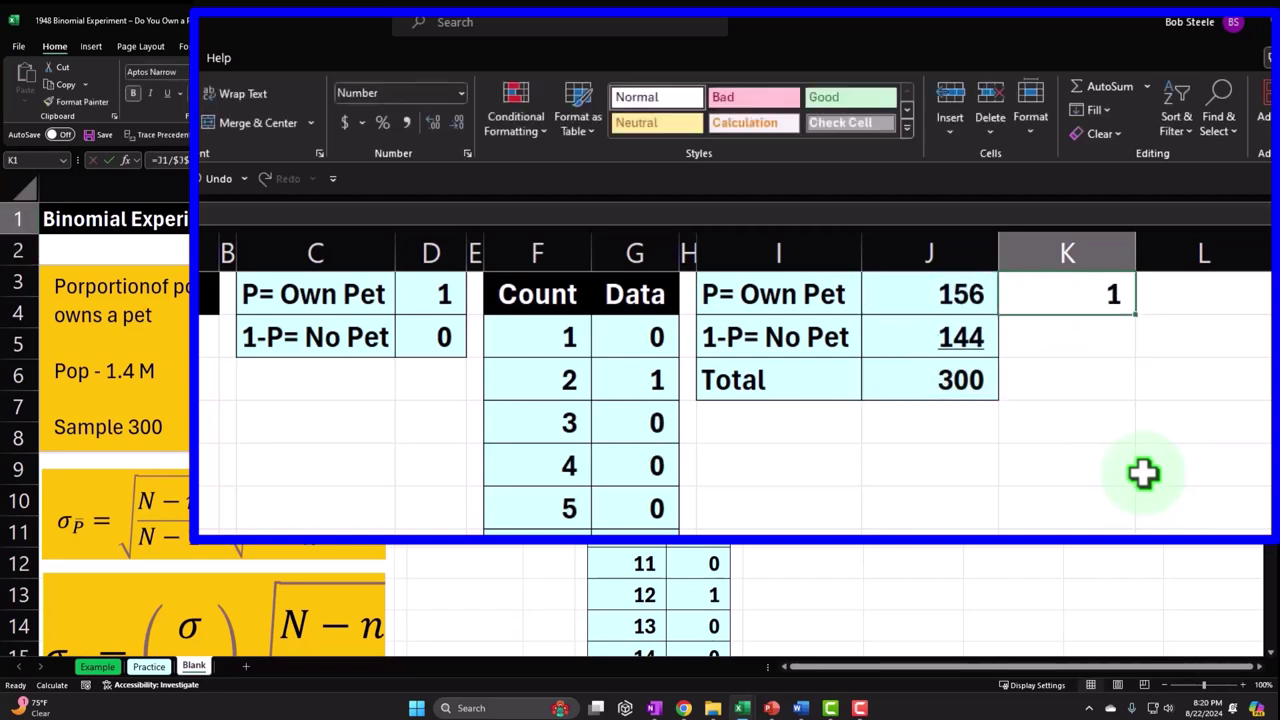
{"action": "left_click", "coordinate": [382, 124]}
{"action": "left_click", "coordinate": [435, 122]}
{"action": "left_click", "coordinate": [435, 122]}
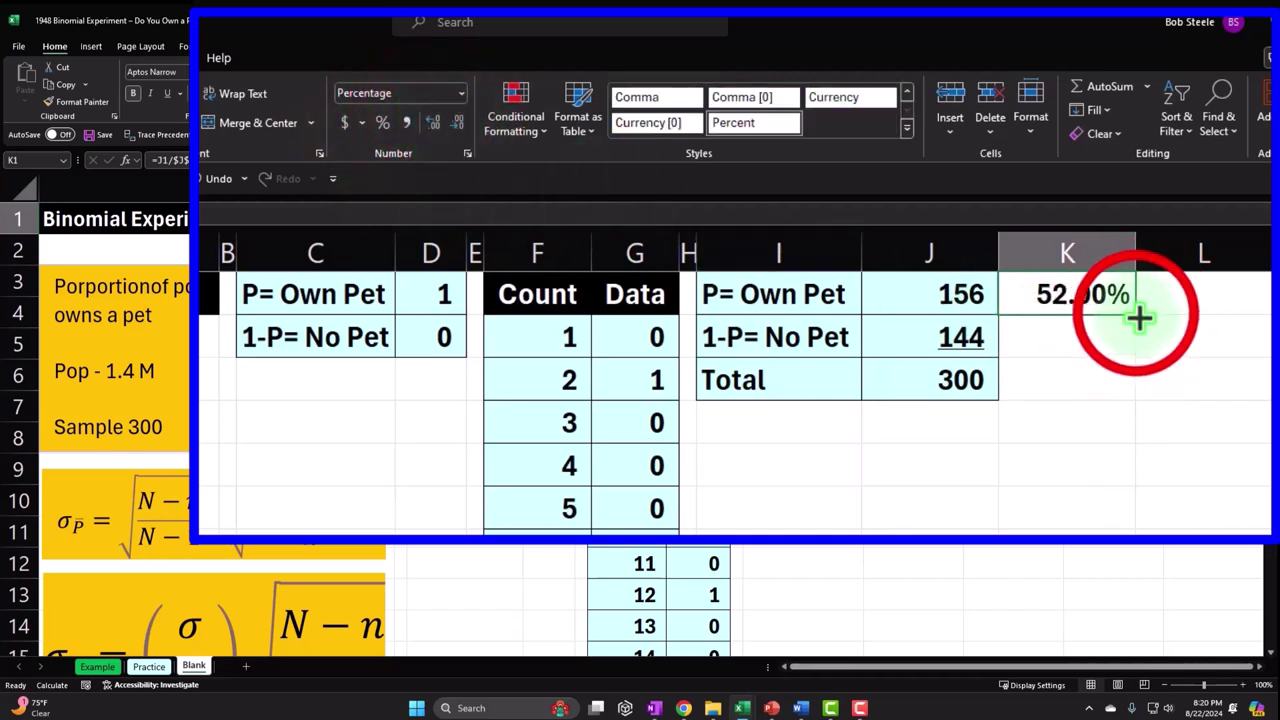
- Fill the share formula down to K2 and confirm it reads =J2/$J$3
{"action": "left_click_drag", "start_coordinate": [1137, 317], "coordinate": [1137, 349]}
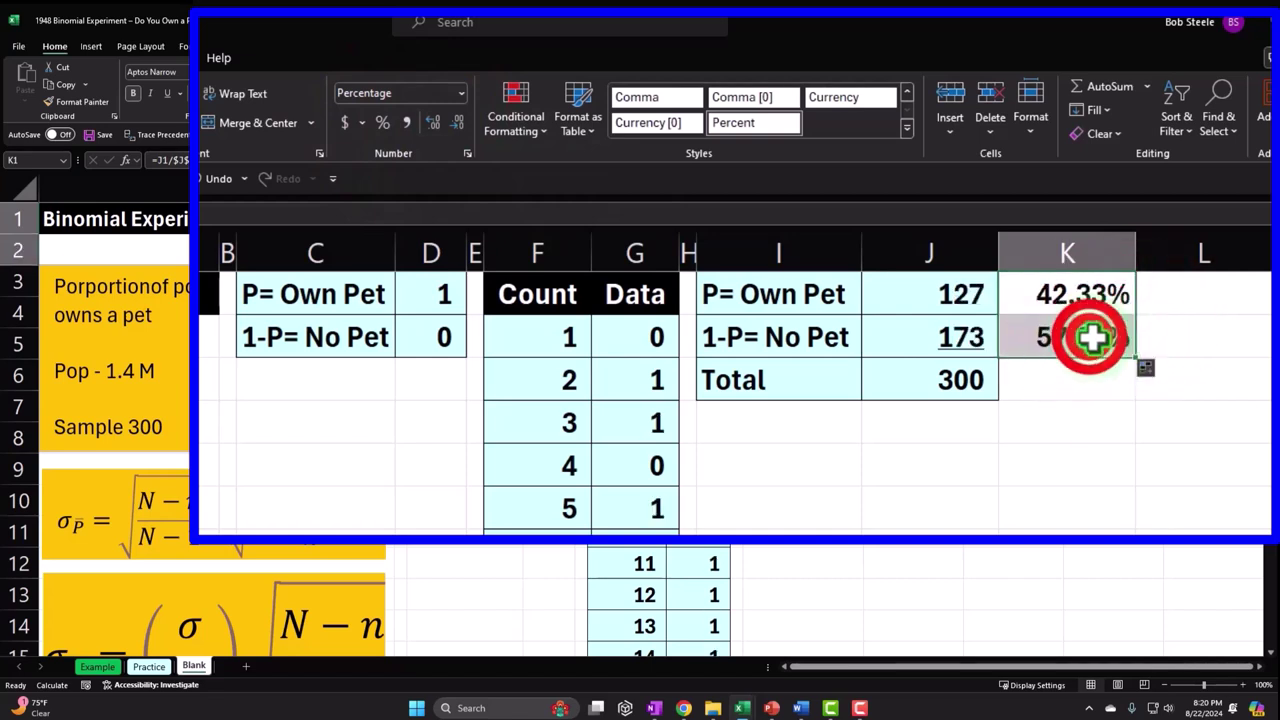
{"action": "double_click", "coordinate": [1091, 338]}
{"action": "key", "text": "Return"}
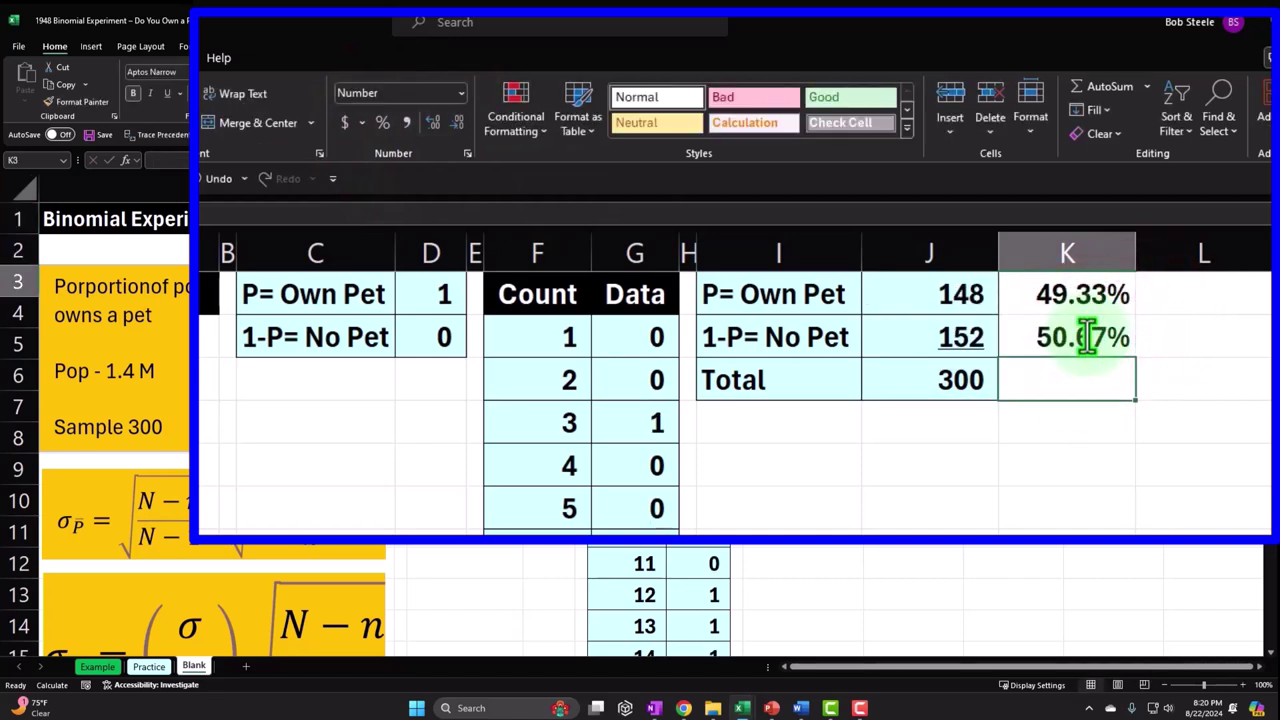
- Total the percentages in K3 with =SUM(K1:K2), shown as 100.00%
{"action": "key", "text": "alt+equal"}
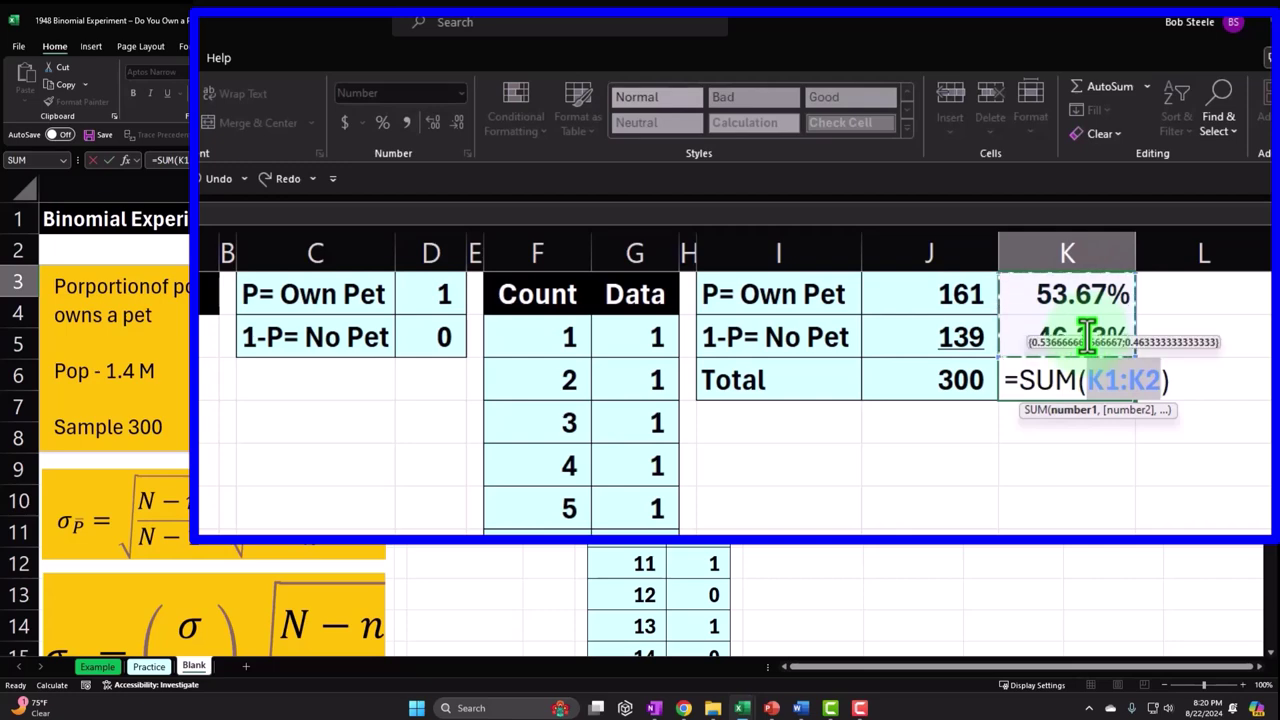
{"action": "key", "text": "Return"}
{"action": "key", "text": "Up"}
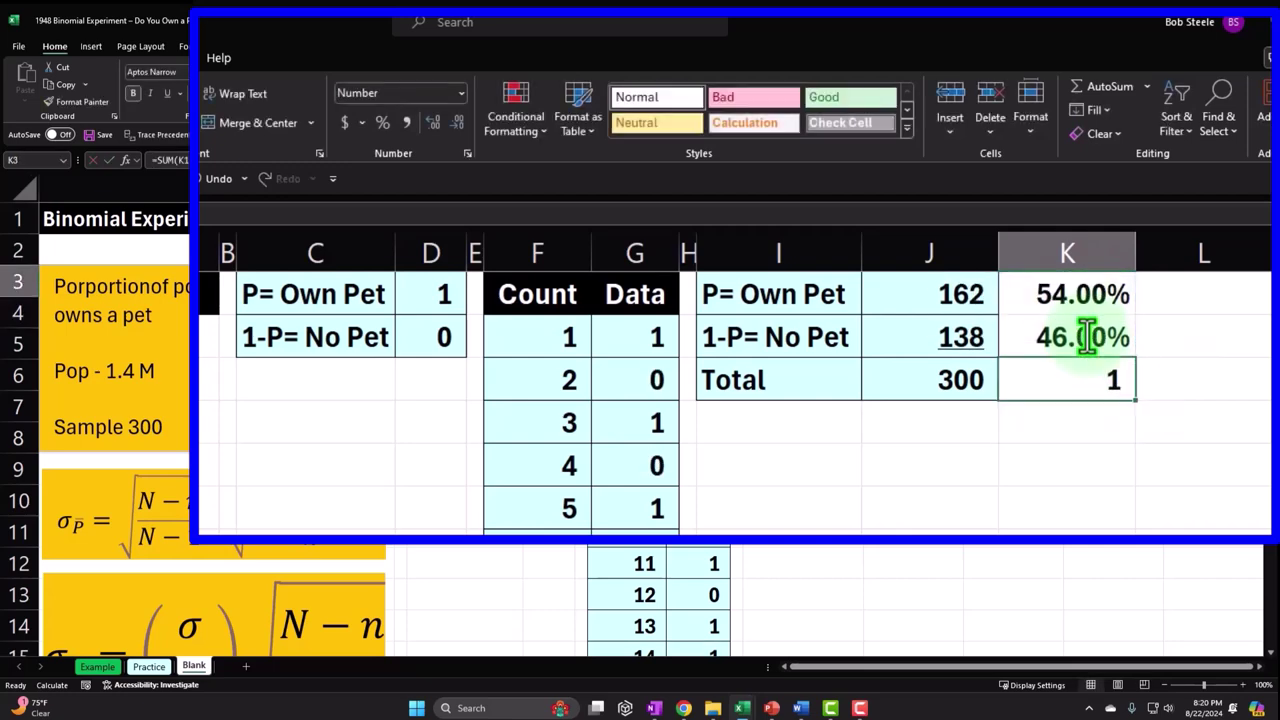
{"action": "left_click", "coordinate": [384, 123]}
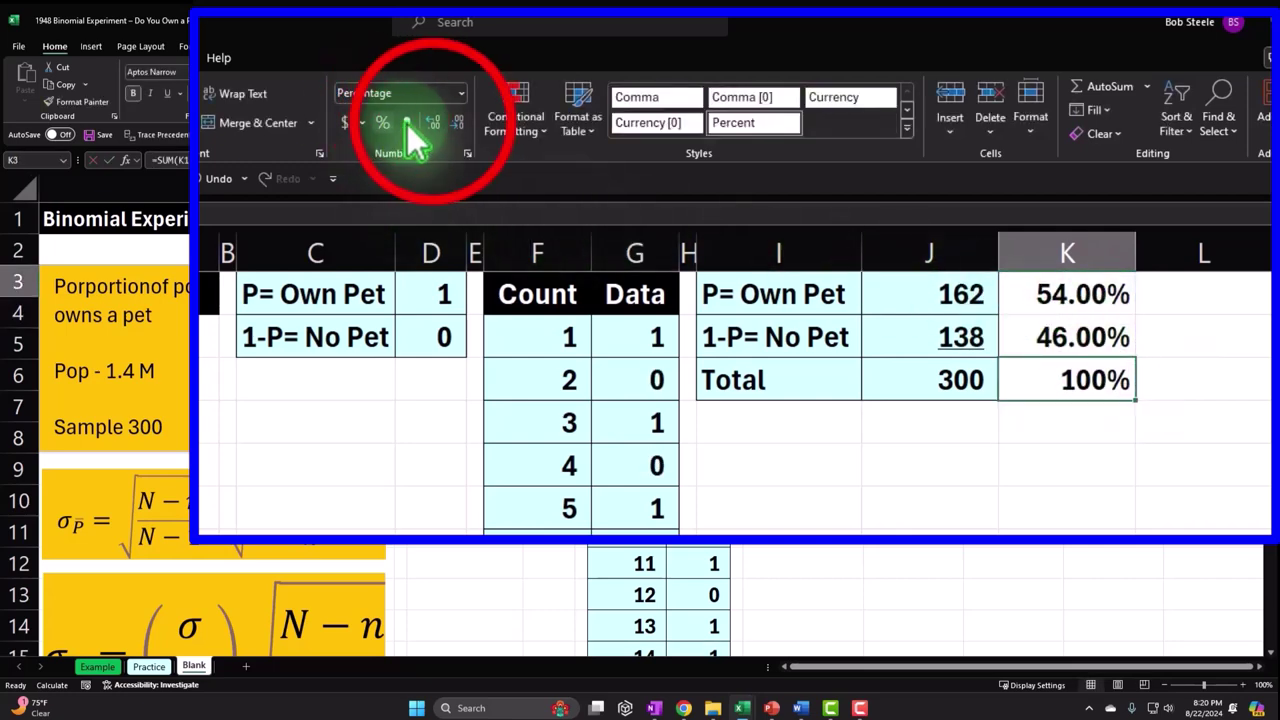
{"action": "left_click", "coordinate": [433, 122]}
{"action": "left_click", "coordinate": [433, 122]}
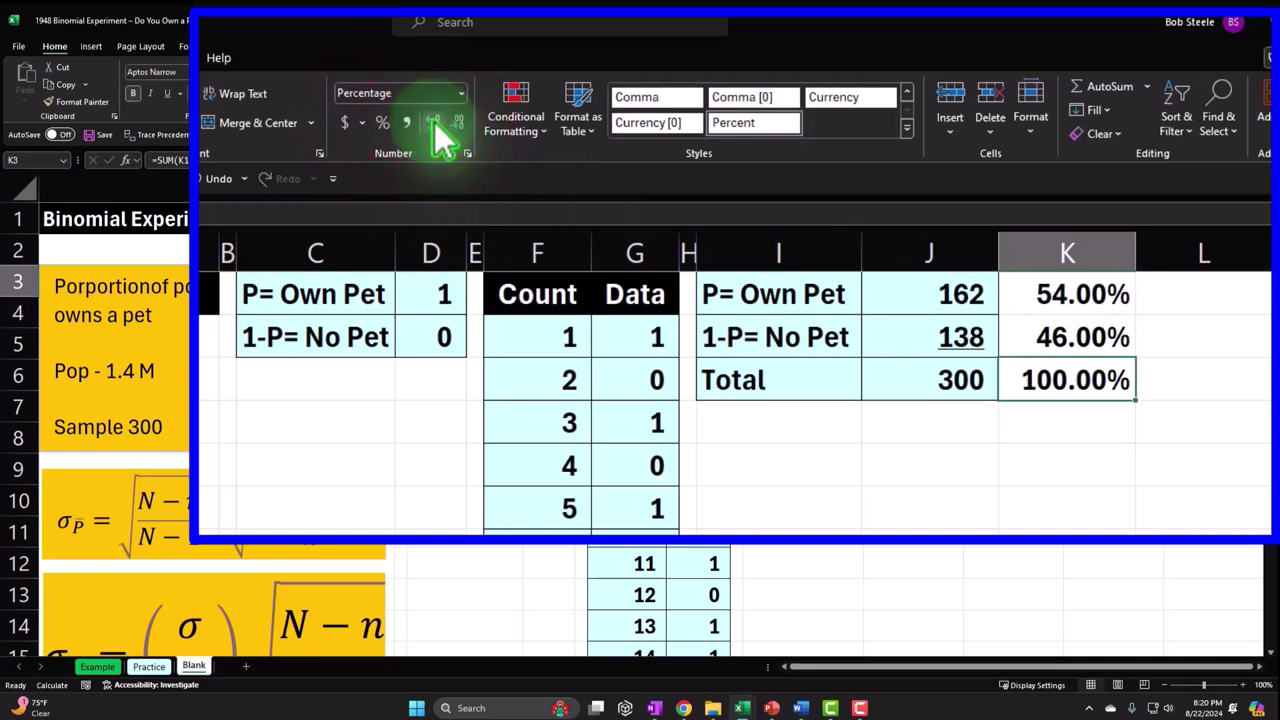
- Underline the No Pet percentage in K2 and narrow column J to fit the counts
{"action": "left_click_drag", "start_coordinate": [1020, 289], "coordinate": [1024, 360]}
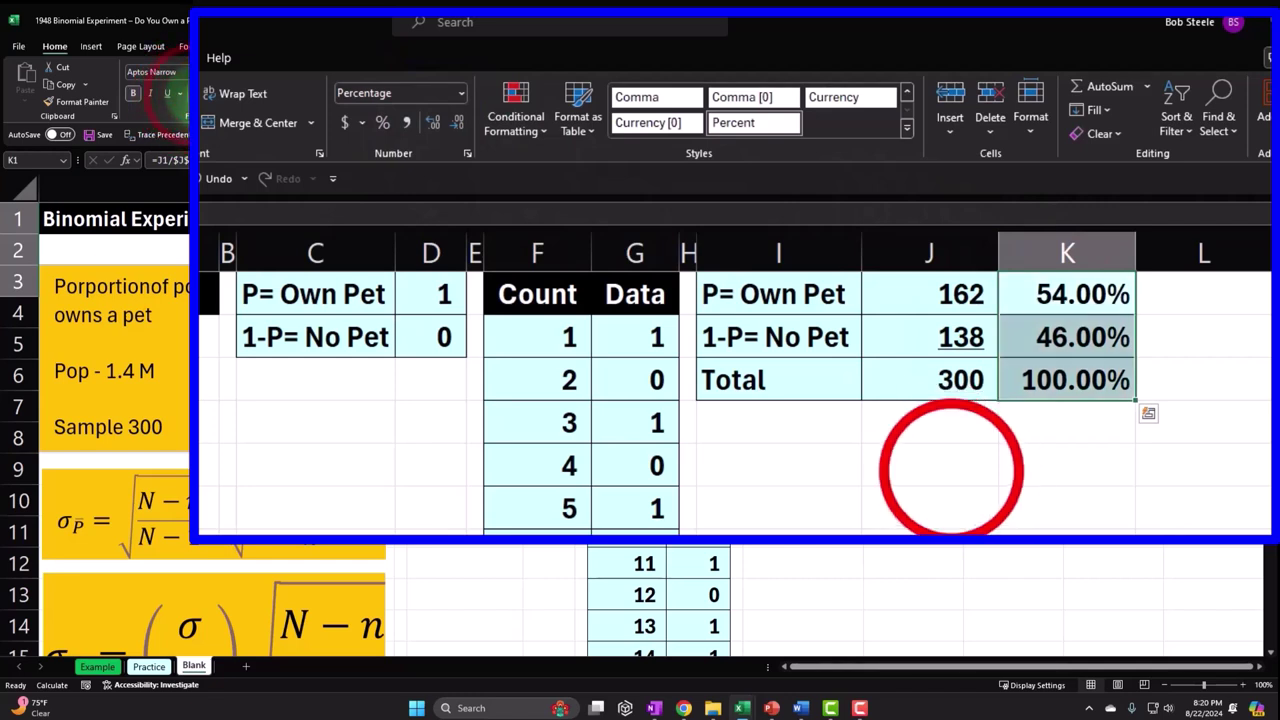
{"action": "left_click", "coordinate": [1040, 338]}
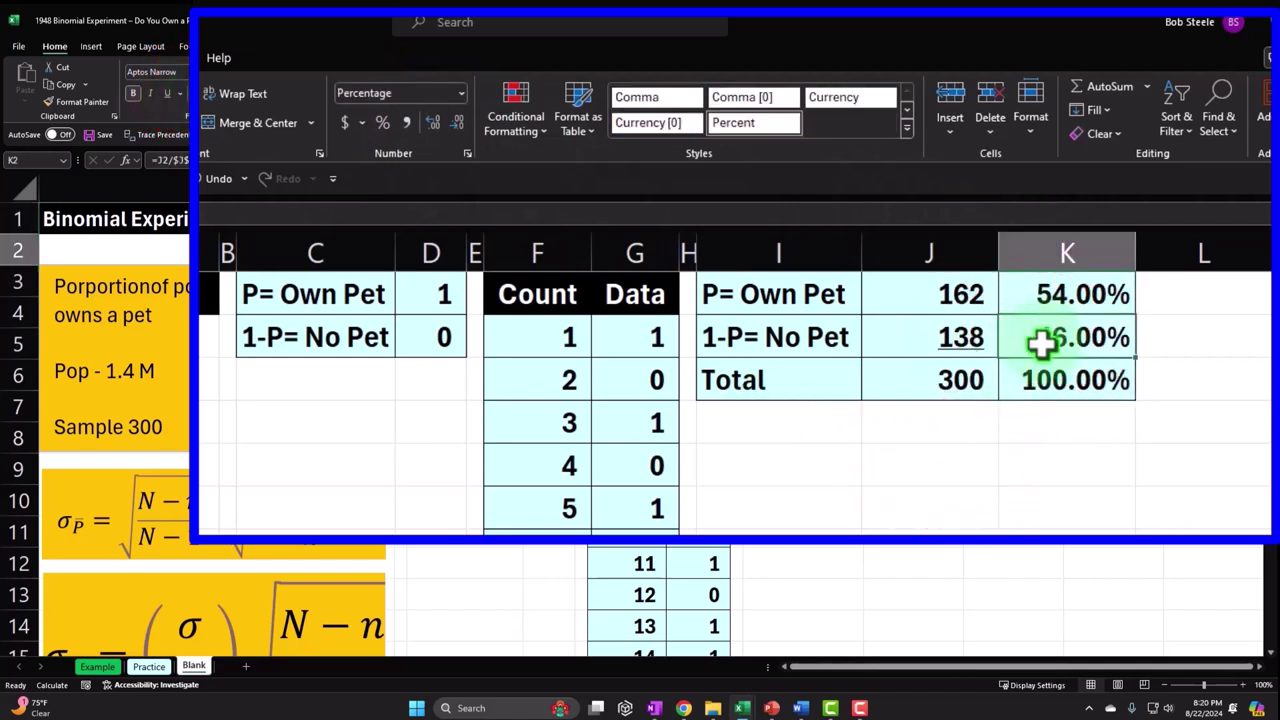
{"action": "left_click", "coordinate": [167, 93]}
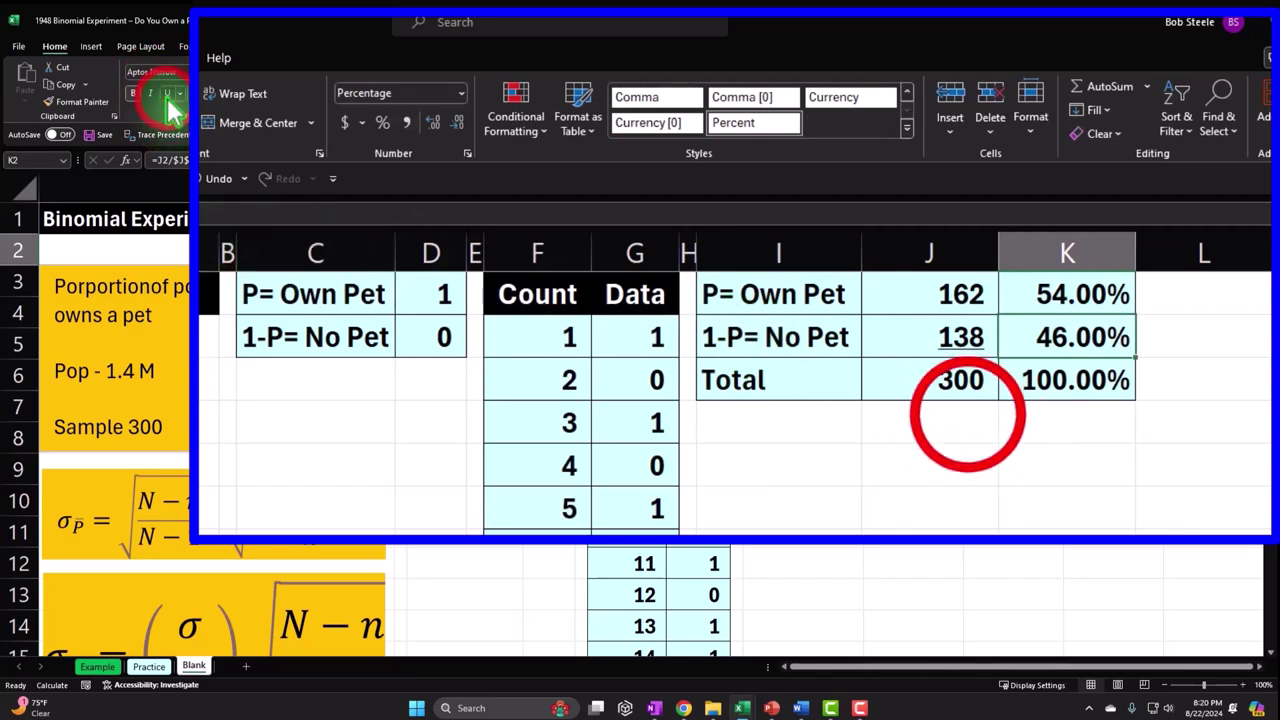
{"action": "left_click", "coordinate": [966, 416]}
{"action": "left_click_drag", "start_coordinate": [994, 259], "coordinate": [949, 259]}
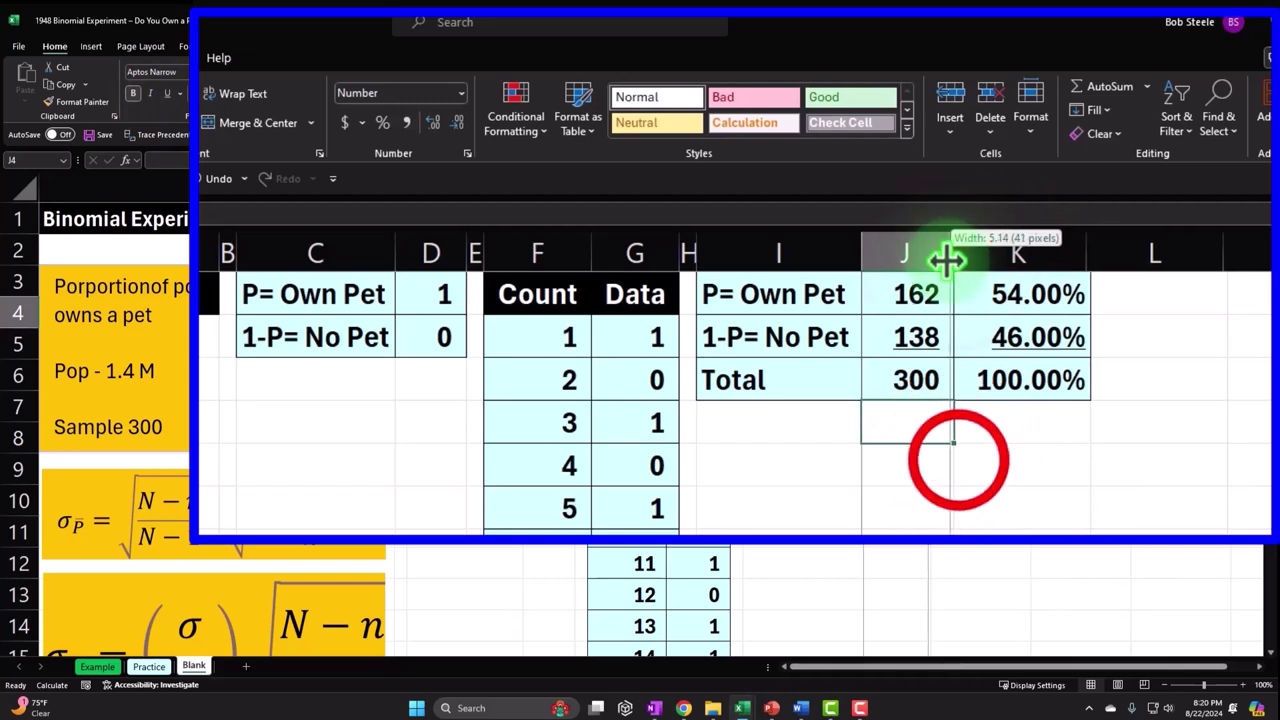
- Select the whole Data column from its first value to the end
{"action": "left_click", "coordinate": [958, 460]}
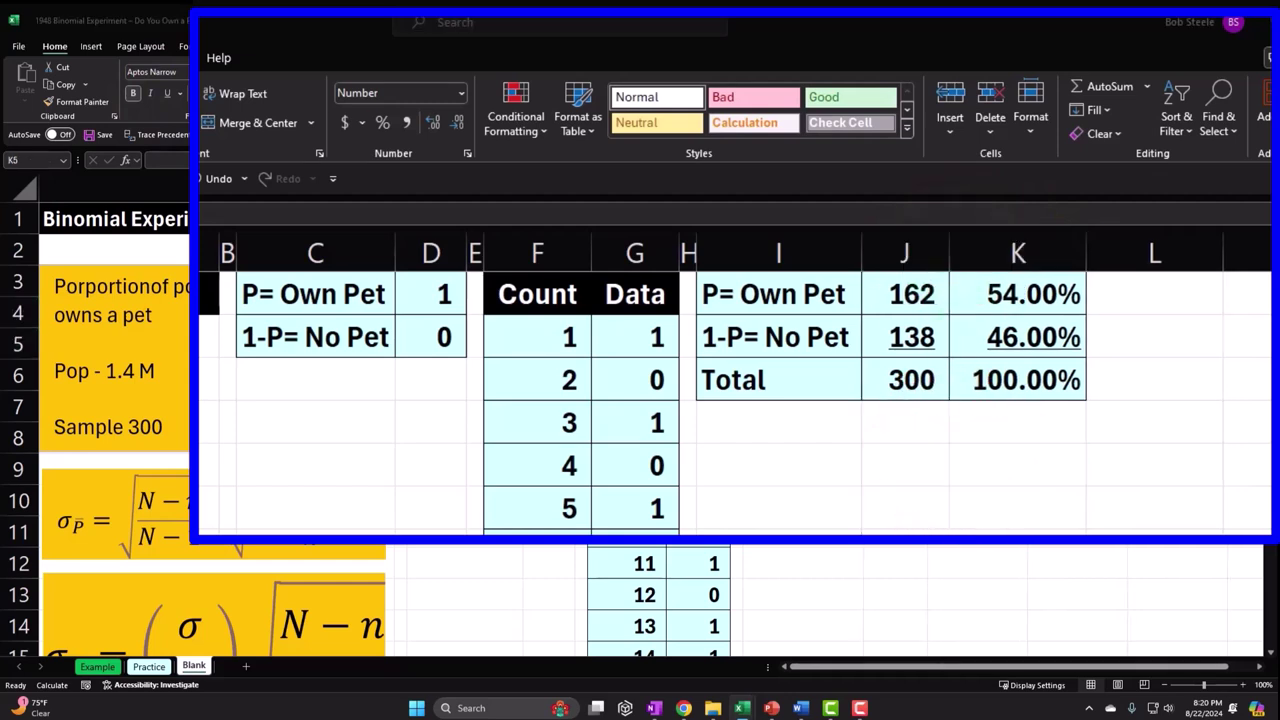
{"action": "left_click", "coordinate": [650, 336]}
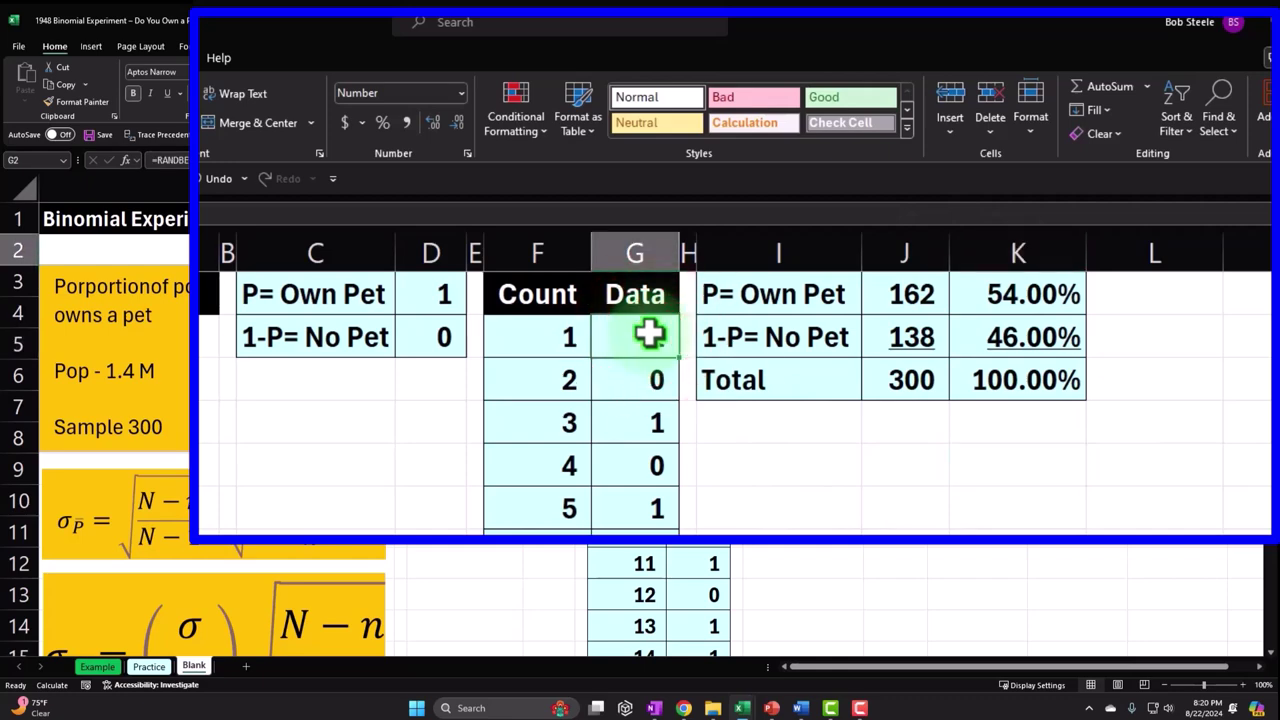
{"action": "key", "text": "ctrl+shift+Down"}
{"action": "key", "text": "ctrl+BackSpace"}
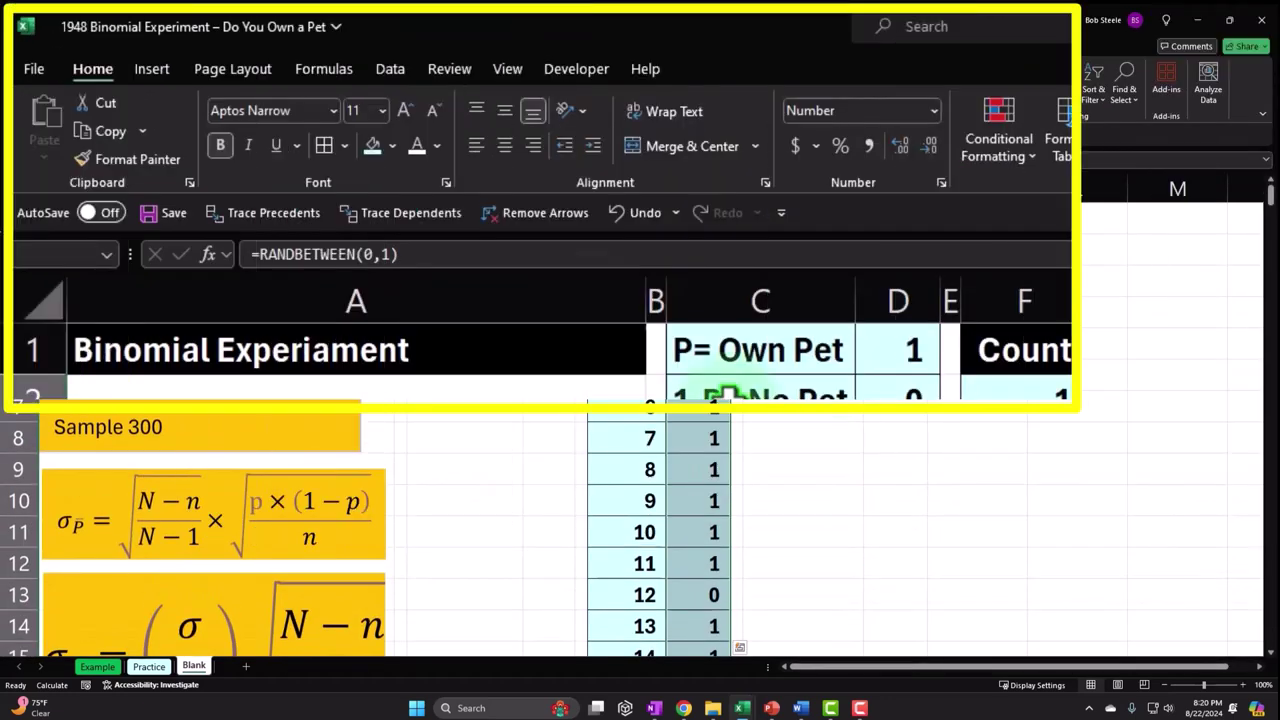
- Insert a Histogram statistical chart of the selected Data values
{"action": "left_click", "coordinate": [92, 47]}
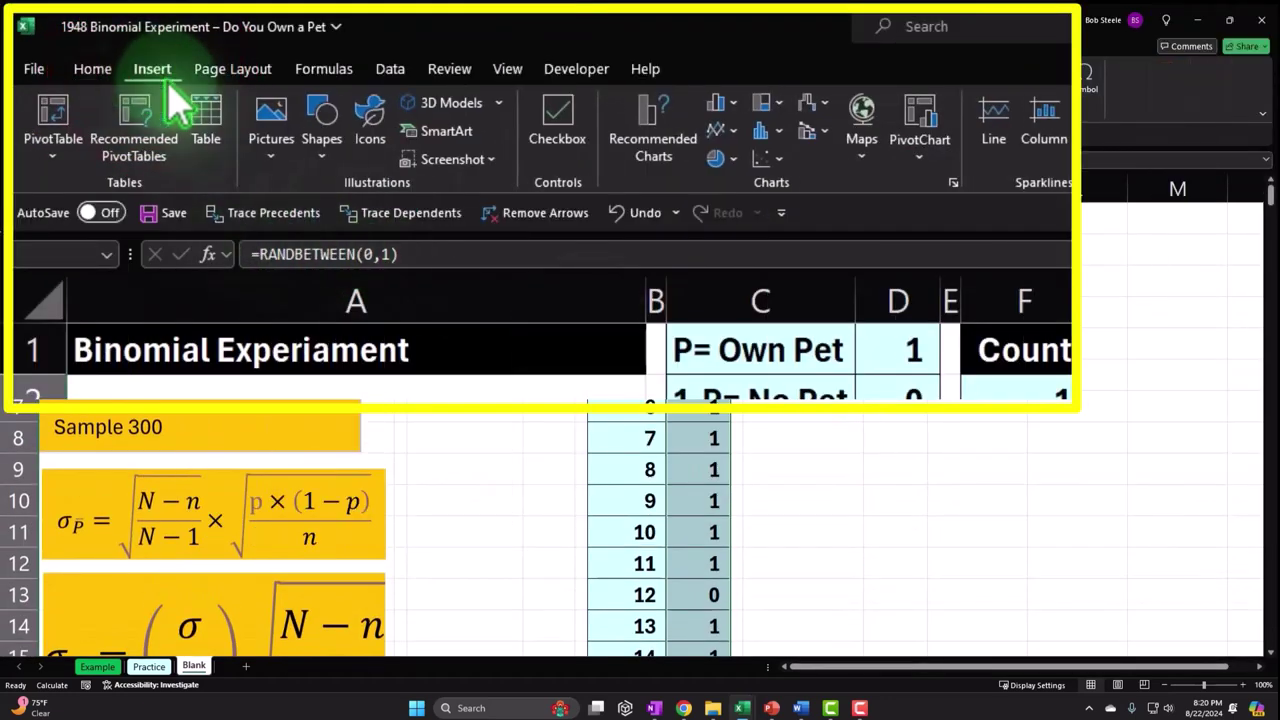
{"action": "left_click", "coordinate": [766, 131]}
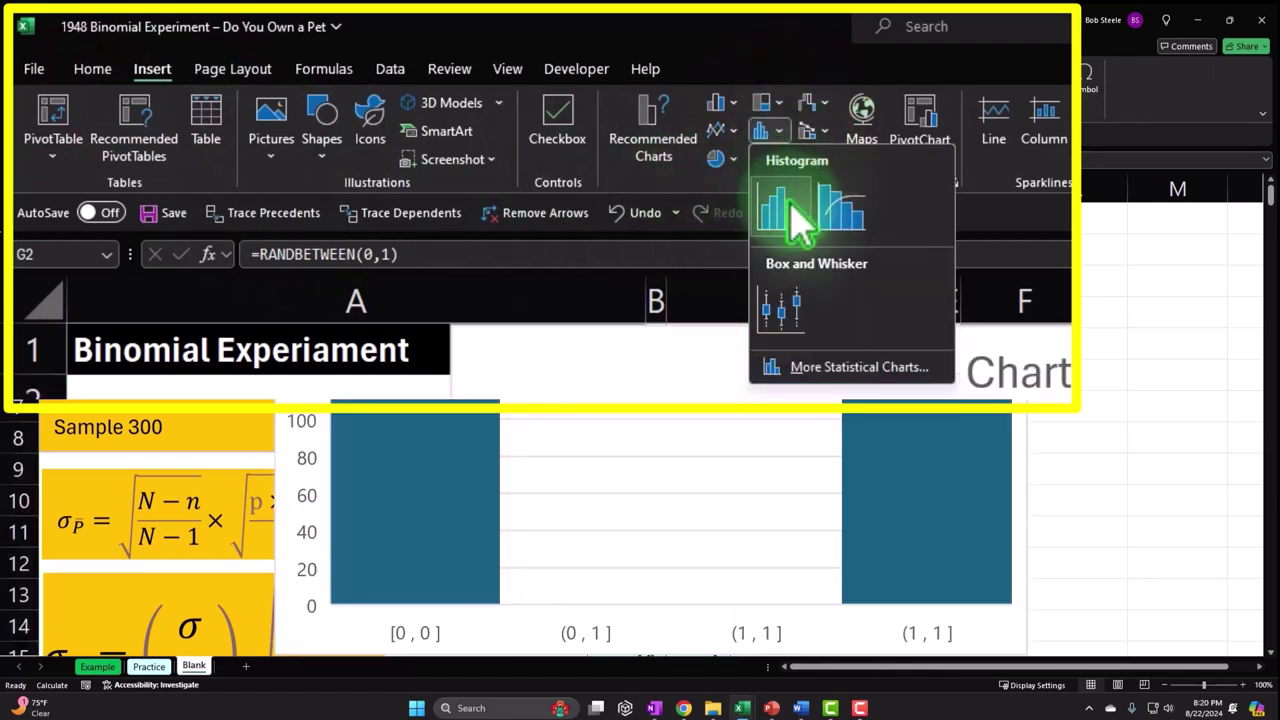
{"action": "left_click", "coordinate": [793, 205]}
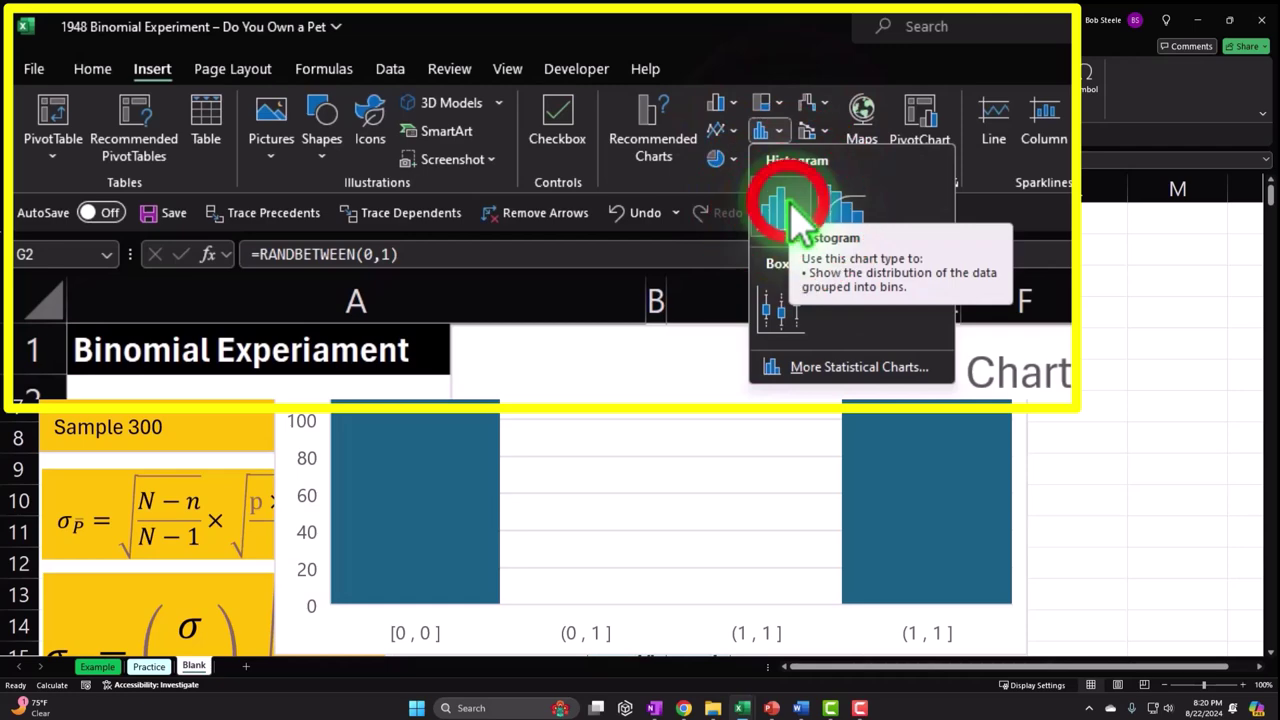
- Drag the histogram into position beside the data tables
{"action": "left_click_drag", "start_coordinate": [729, 371], "coordinate": [954, 386]}
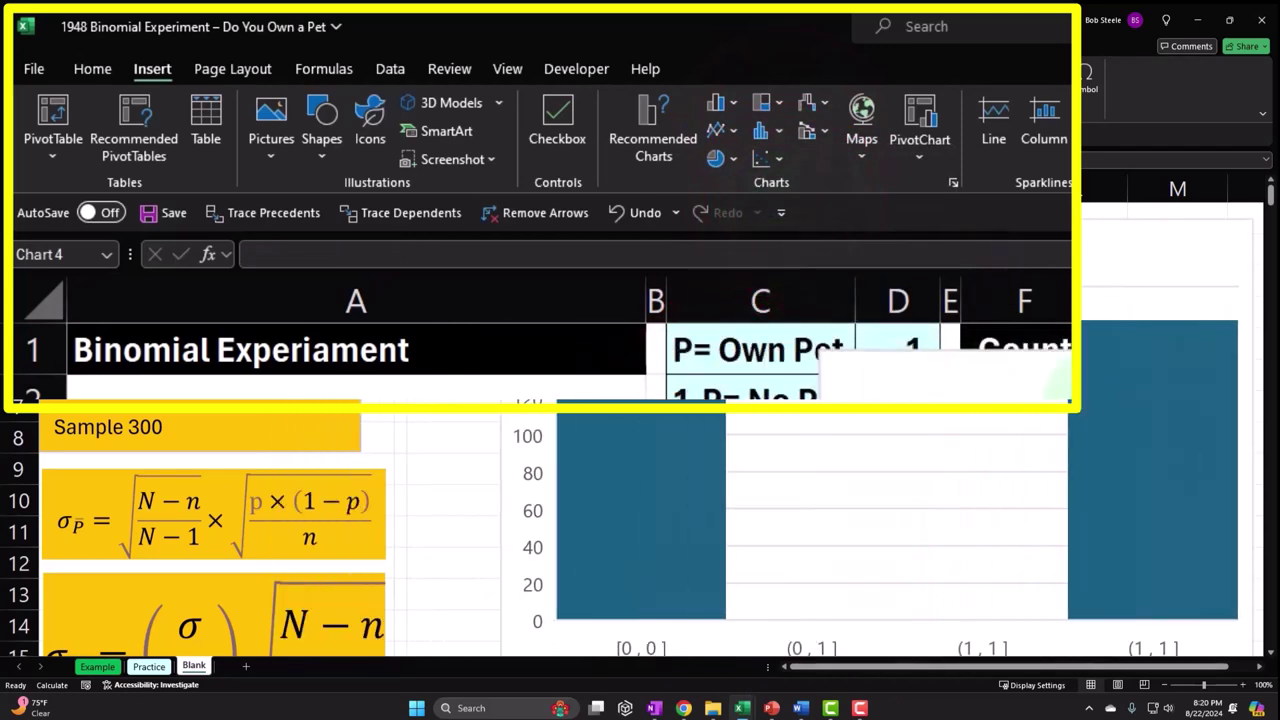
{"action": "left_click_drag", "start_coordinate": [828, 378], "coordinate": [820, 343]}
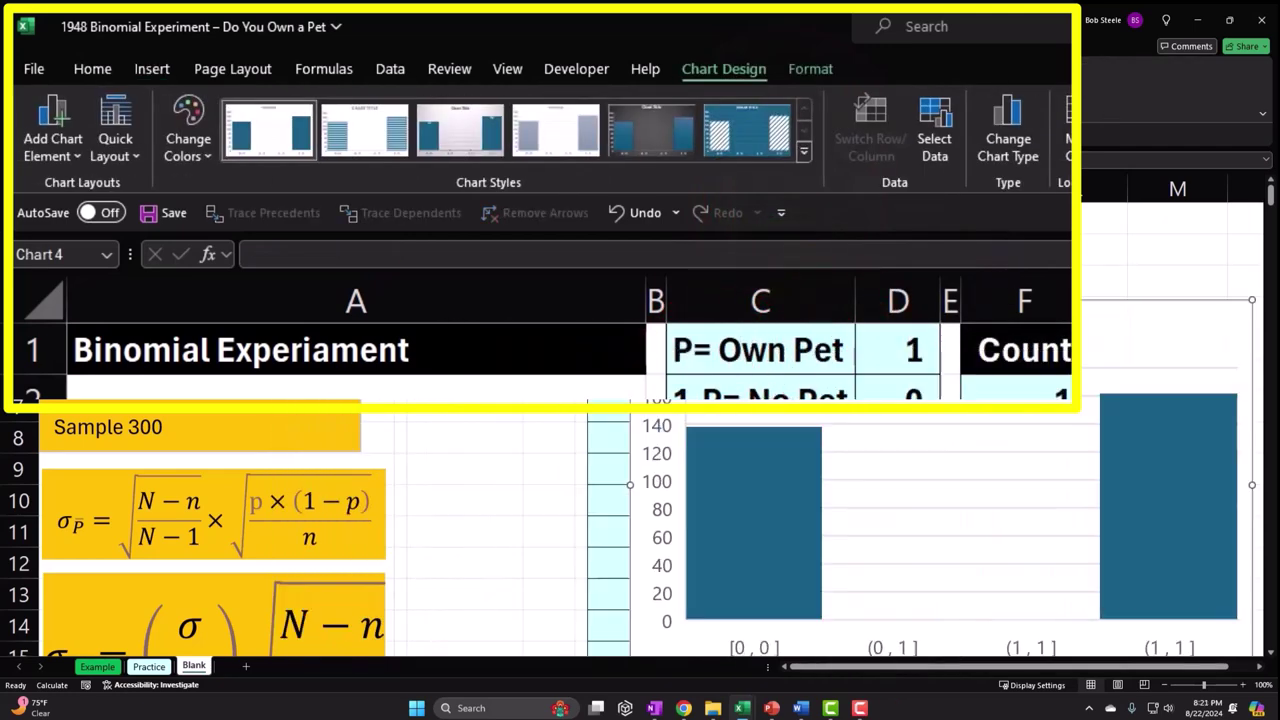
{"action": "left_click_drag", "start_coordinate": [1200, 615], "coordinate": [1265, 675]}
{"action": "left_click", "coordinate": [1262, 670]}
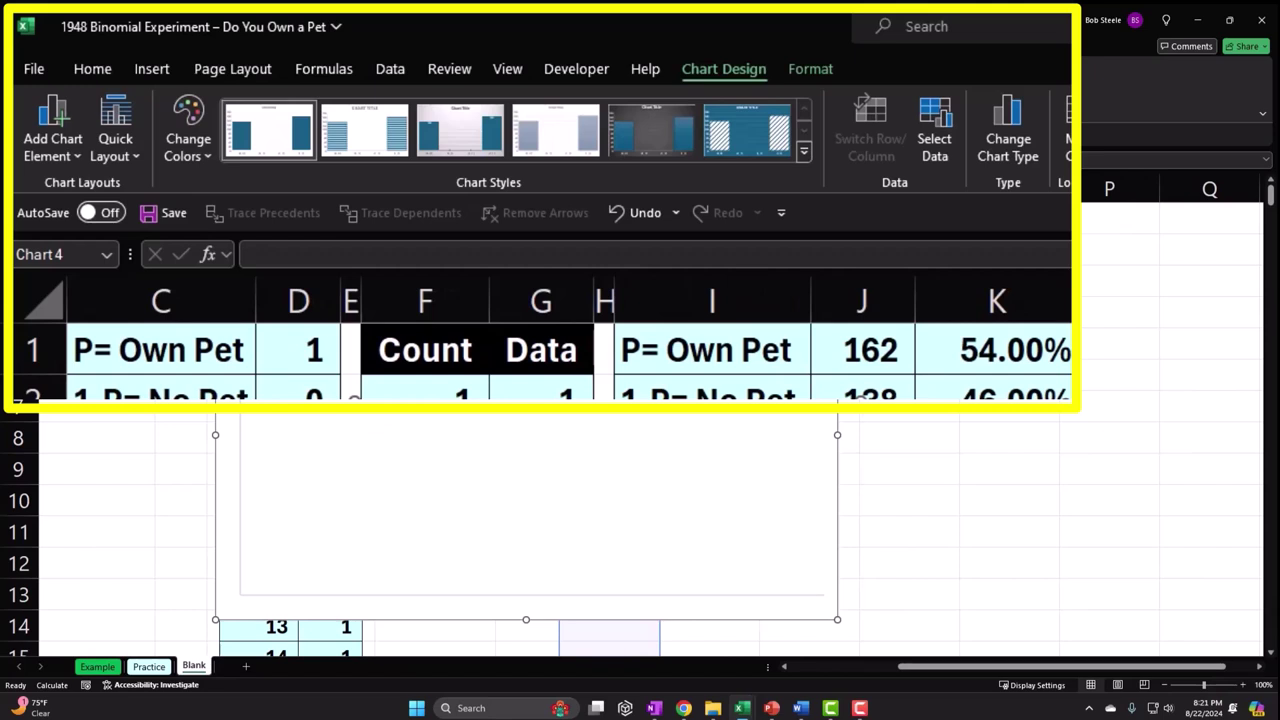
{"action": "key", "text": "ctrl+z"}
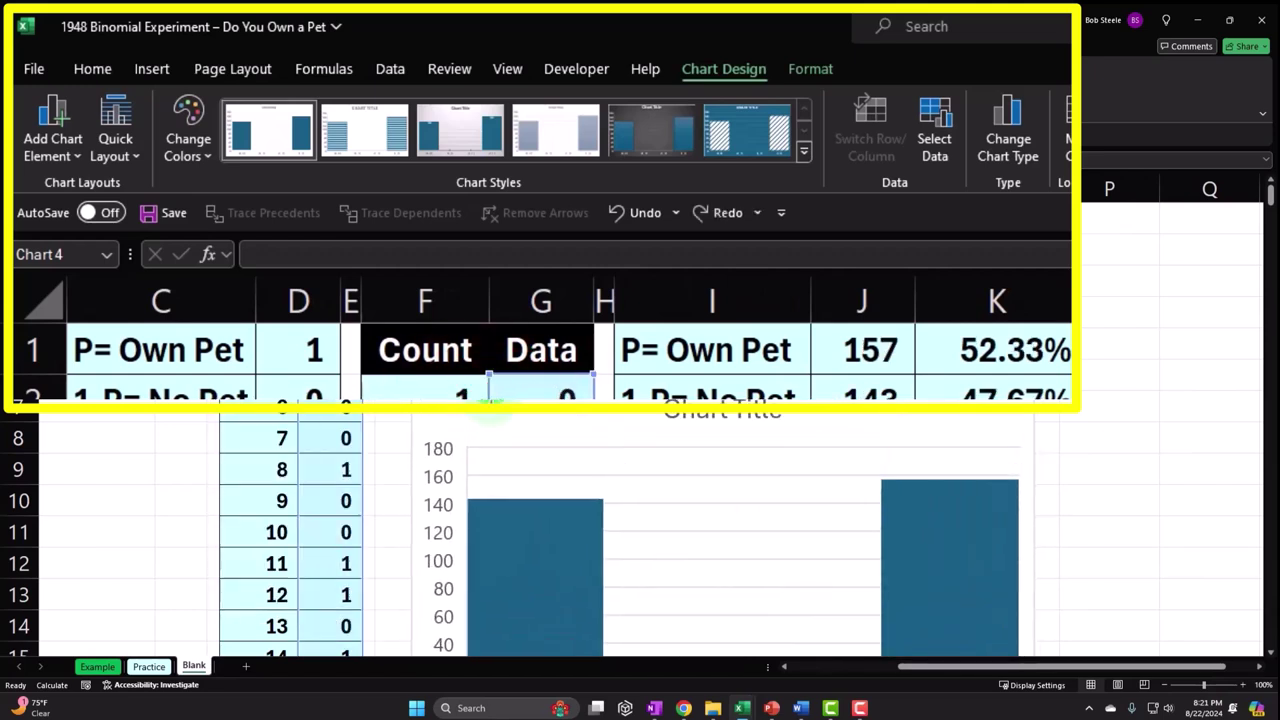
{"action": "left_click", "coordinate": [1040, 395]}
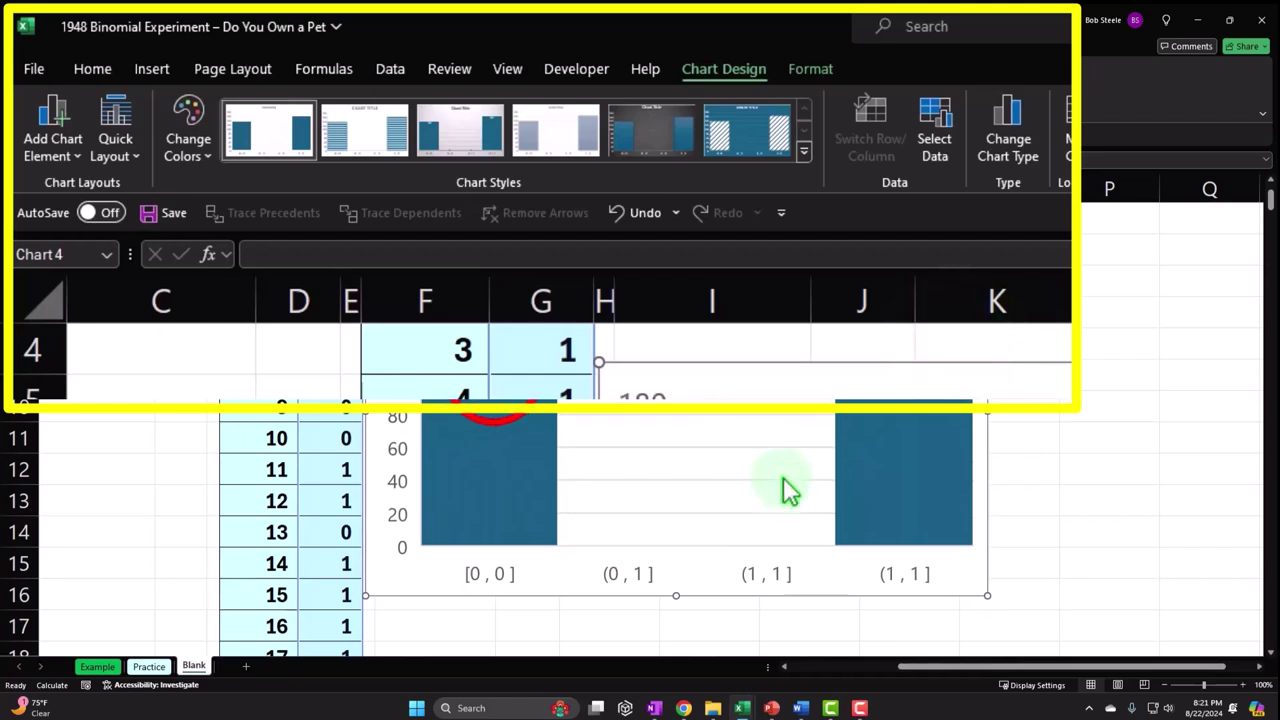
- Add data labels to the histogram bars, showing counts 143 and 157
{"action": "right_click", "coordinate": [490, 380]}
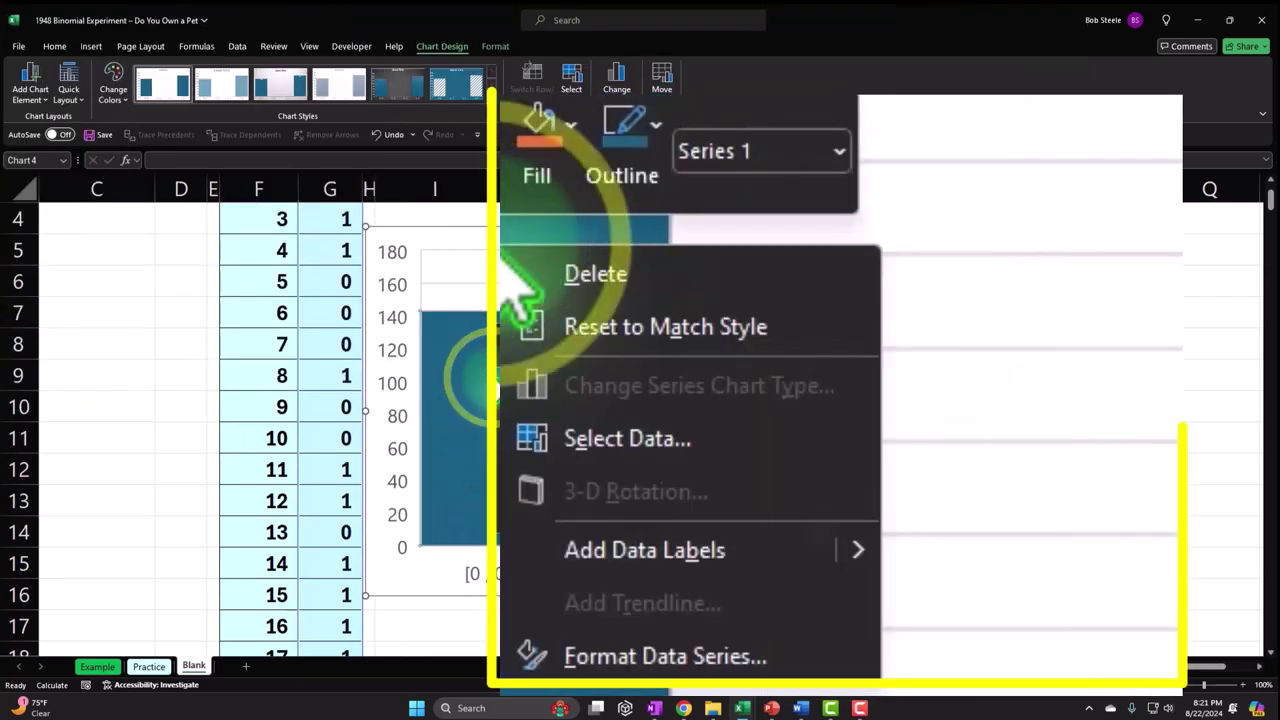
{"action": "left_click", "coordinate": [857, 549]}
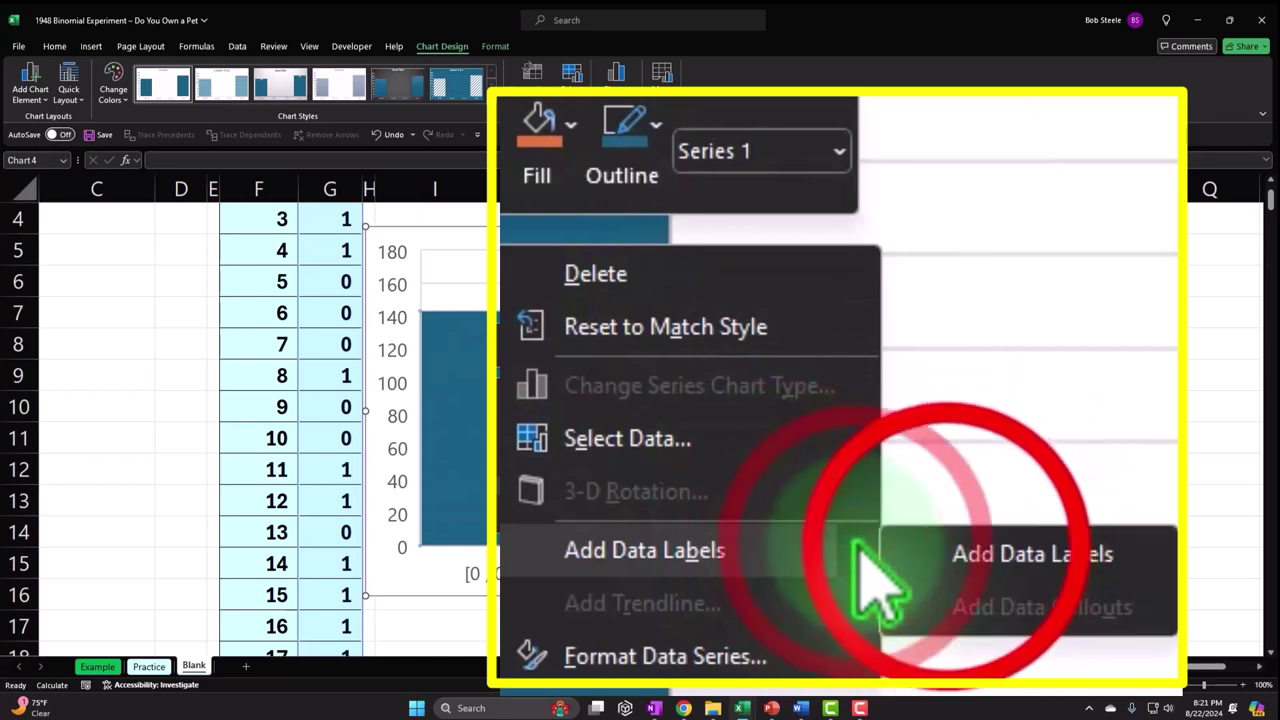
{"action": "left_click", "coordinate": [949, 552]}
{"action": "scroll", "coordinate": [677, 517], "scroll_direction": "up", "scroll_amount": 1}
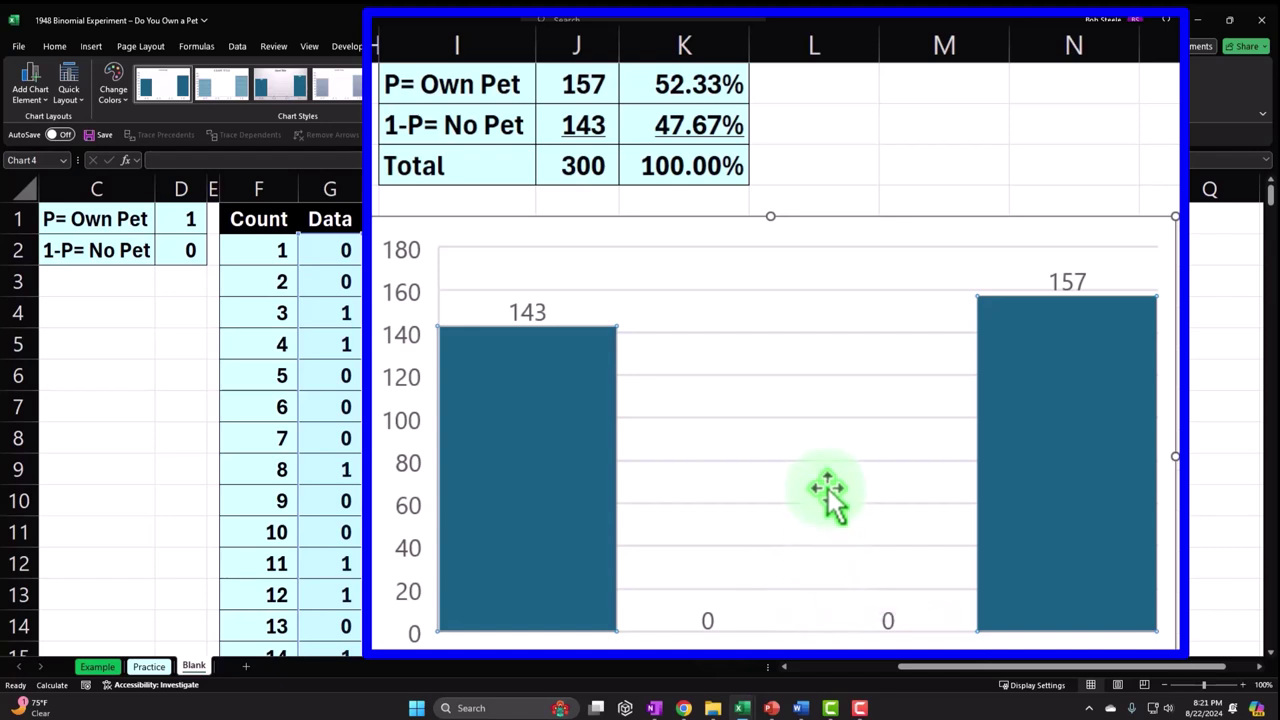
- Move the histogram below the tables and review the J3 total and K1 percentage formulas
{"action": "left_click_drag", "start_coordinate": [566, 337], "coordinate": [551, 557]}
{"action": "left_click", "coordinate": [565, 548]}
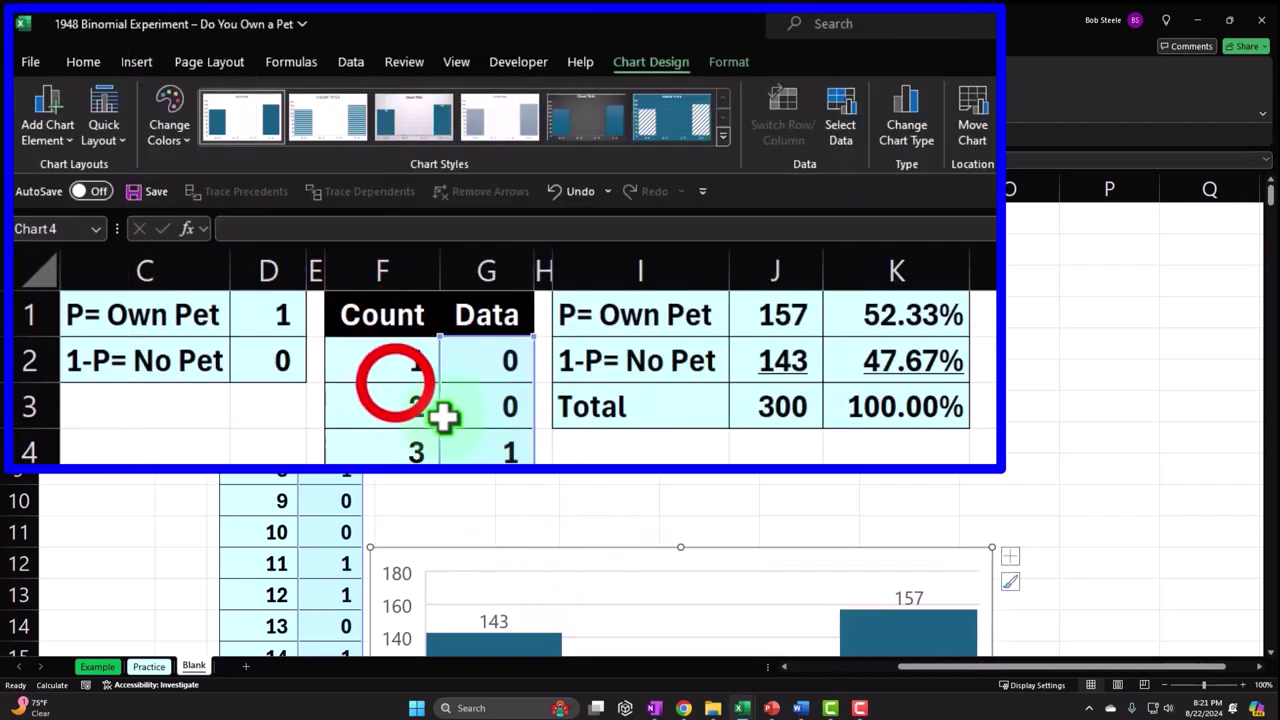
{"action": "left_click", "coordinate": [394, 386]}
{"action": "left_click", "coordinate": [768, 408]}
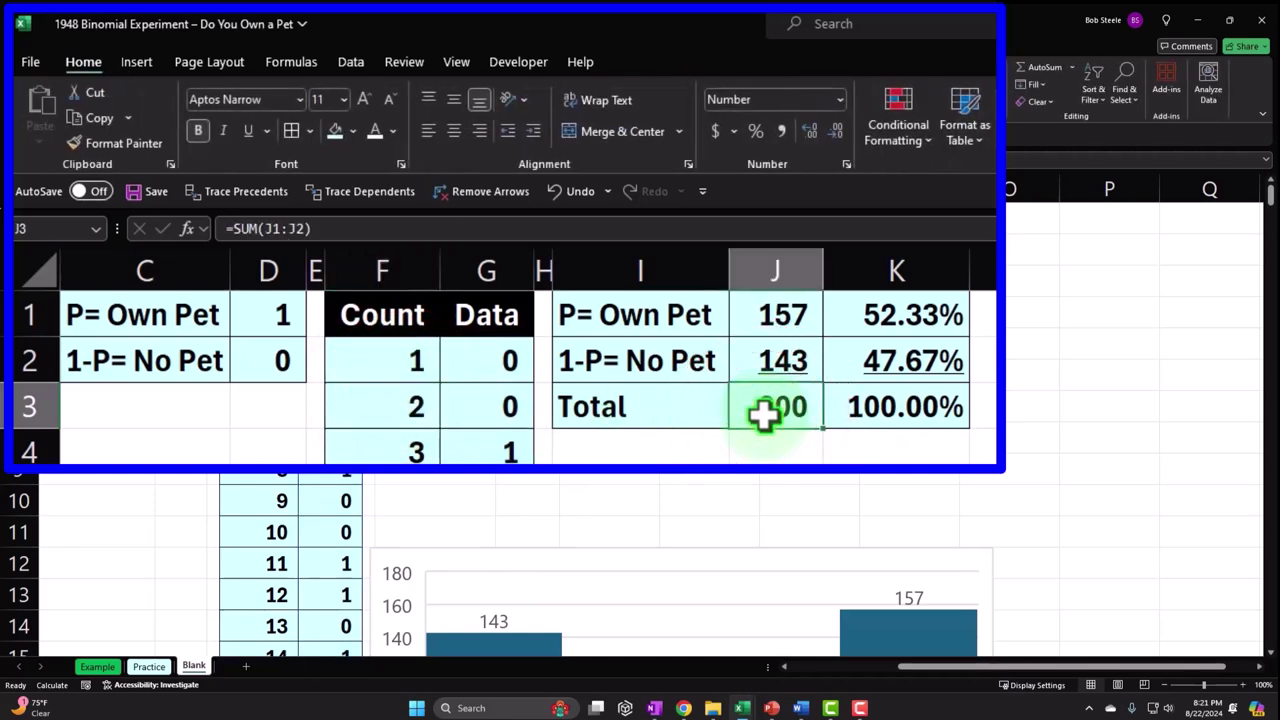
{"action": "left_click_drag", "start_coordinate": [912, 666], "coordinate": [778, 668]}
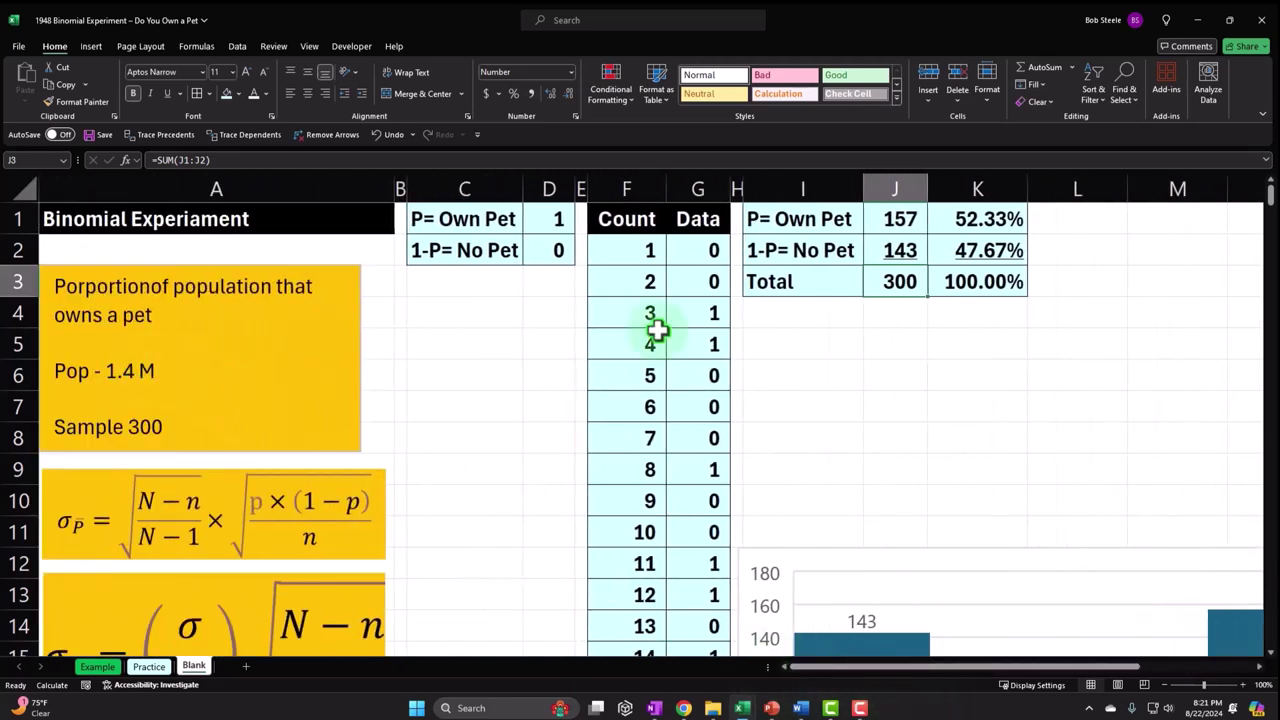
{"action": "left_click", "coordinate": [1000, 219]}
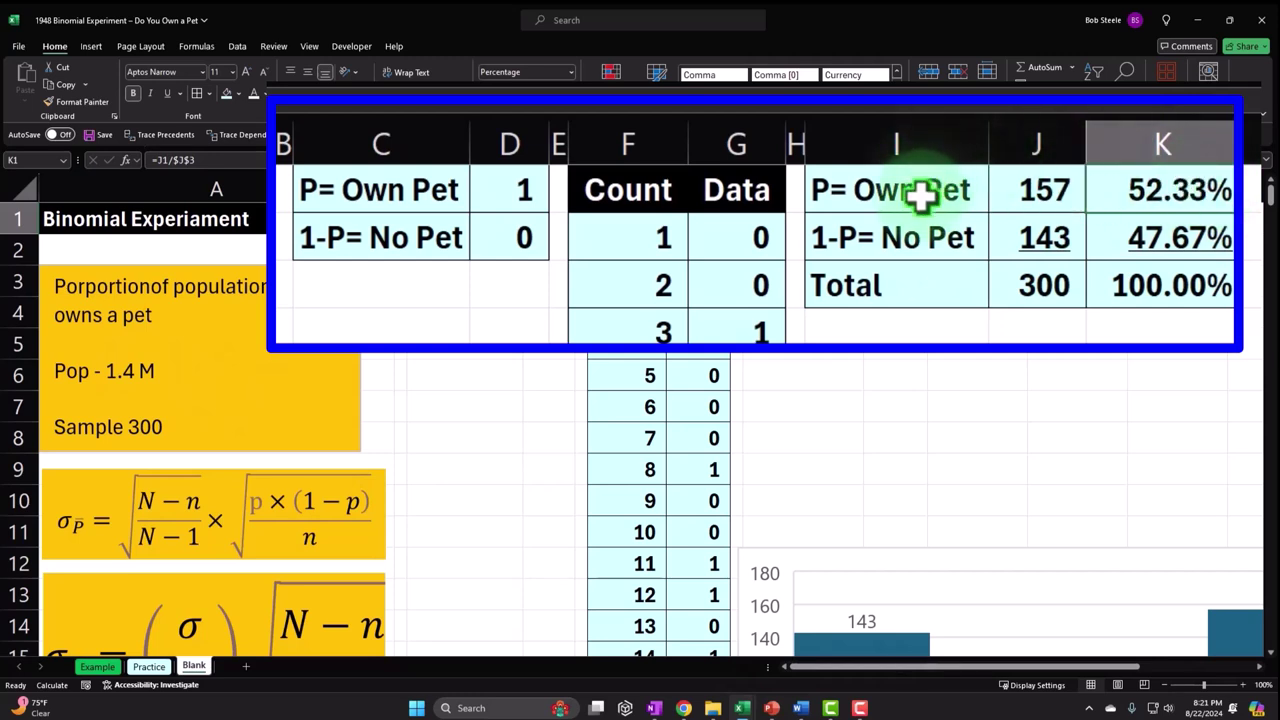
{"action": "left_click", "coordinate": [952, 275]}
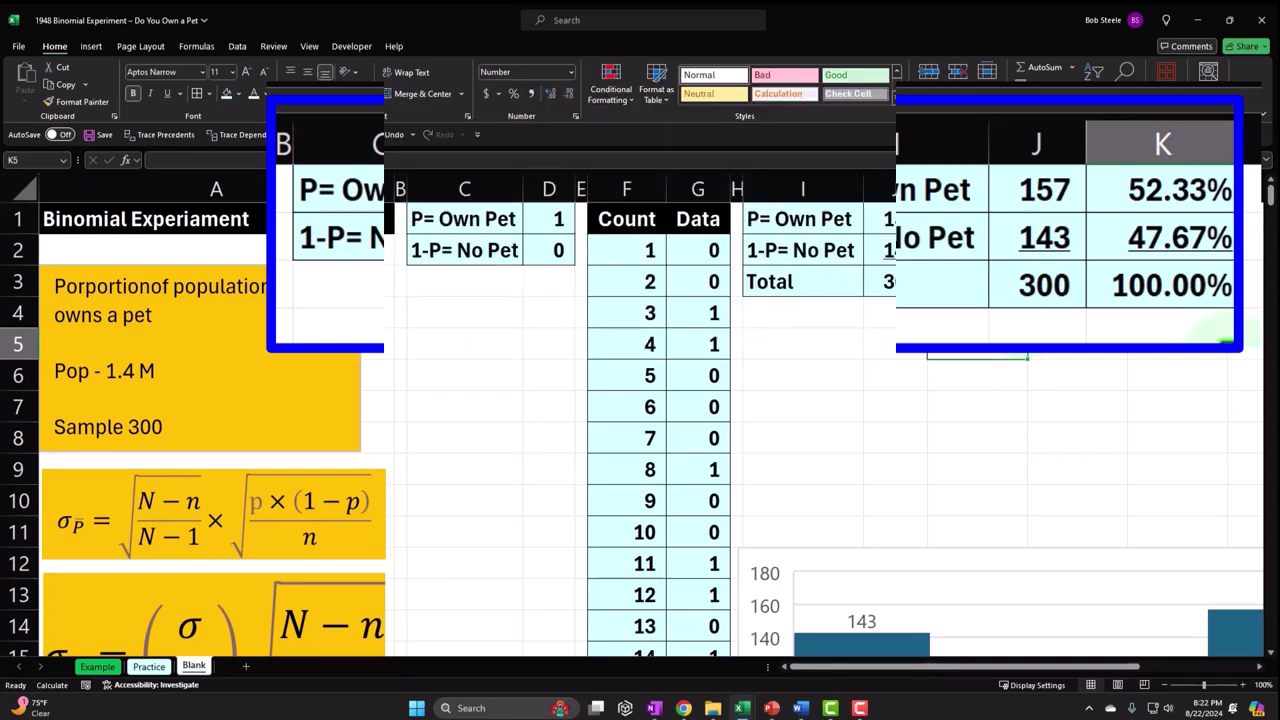
{"action": "scroll", "coordinate": [1020, 330], "scroll_direction": "right", "scroll_amount": 5}
{"action": "left_click", "coordinate": [1021, 330]}
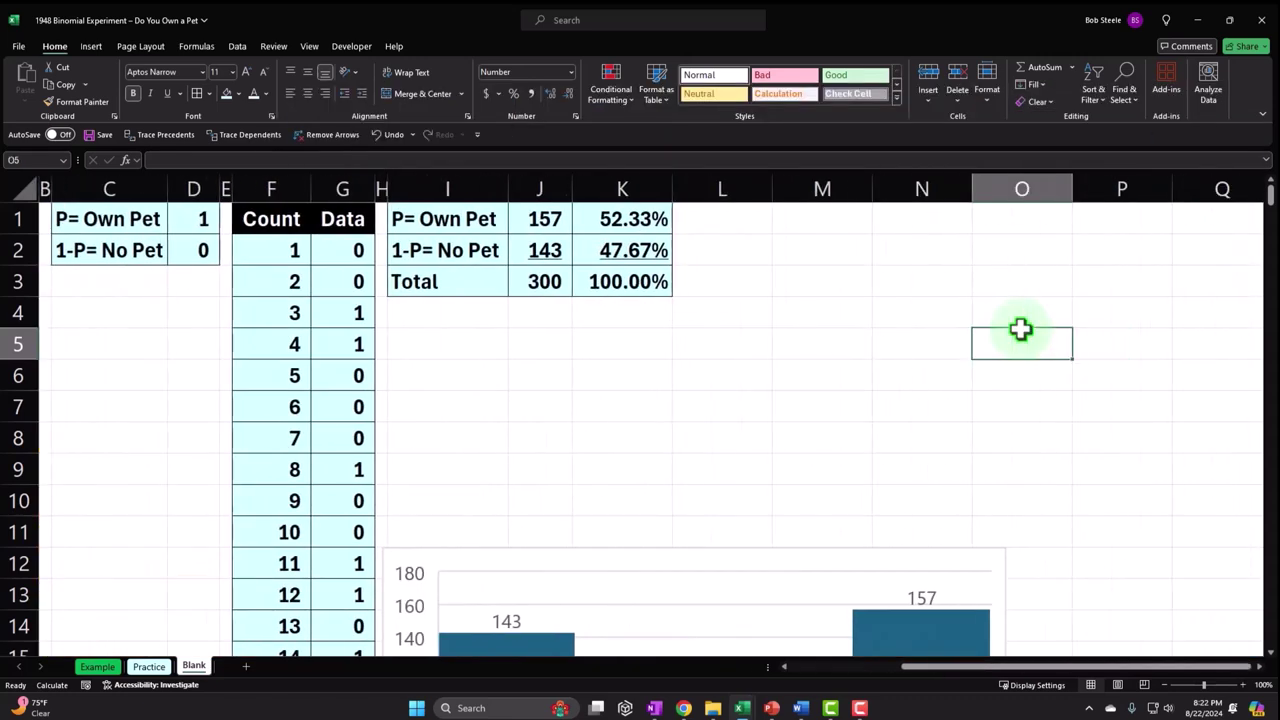
- Copy column H's narrow spacer formatting onto column L with Format Painter
{"action": "left_click", "coordinate": [382, 181]}
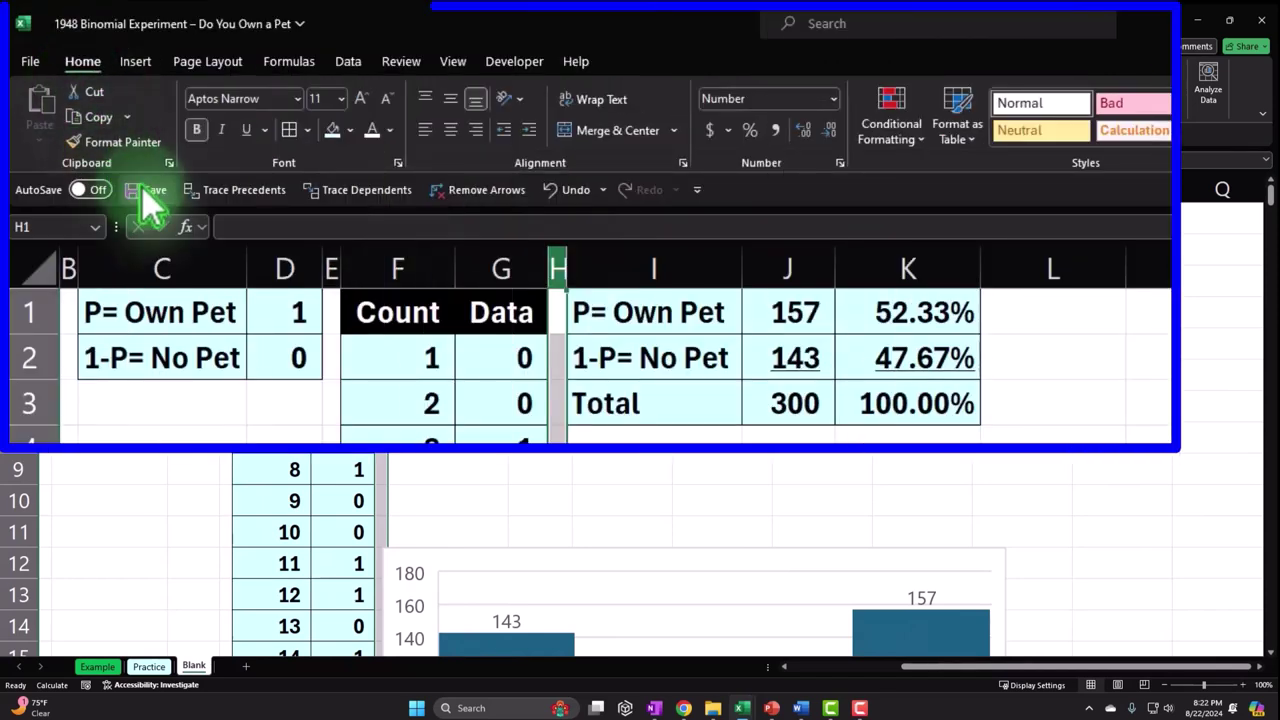
{"action": "left_click", "coordinate": [116, 145]}
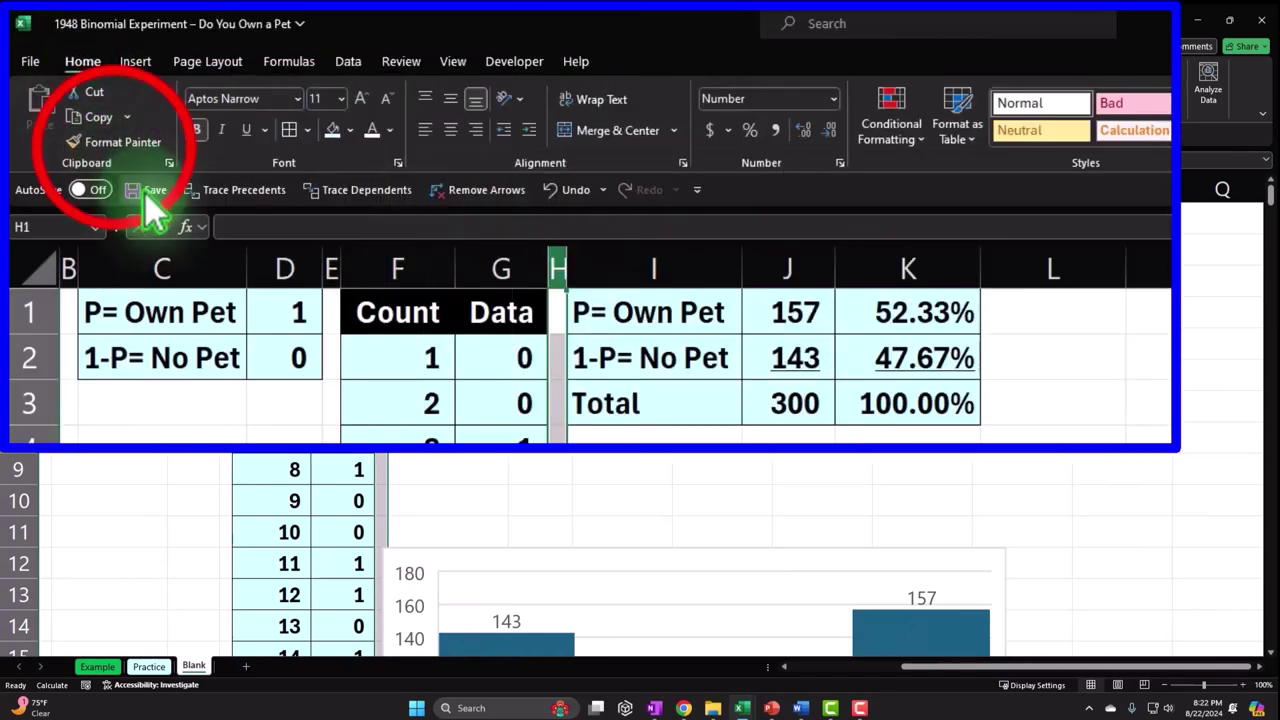
{"action": "left_click", "coordinate": [1043, 266]}
{"action": "left_click", "coordinate": [748, 222]}
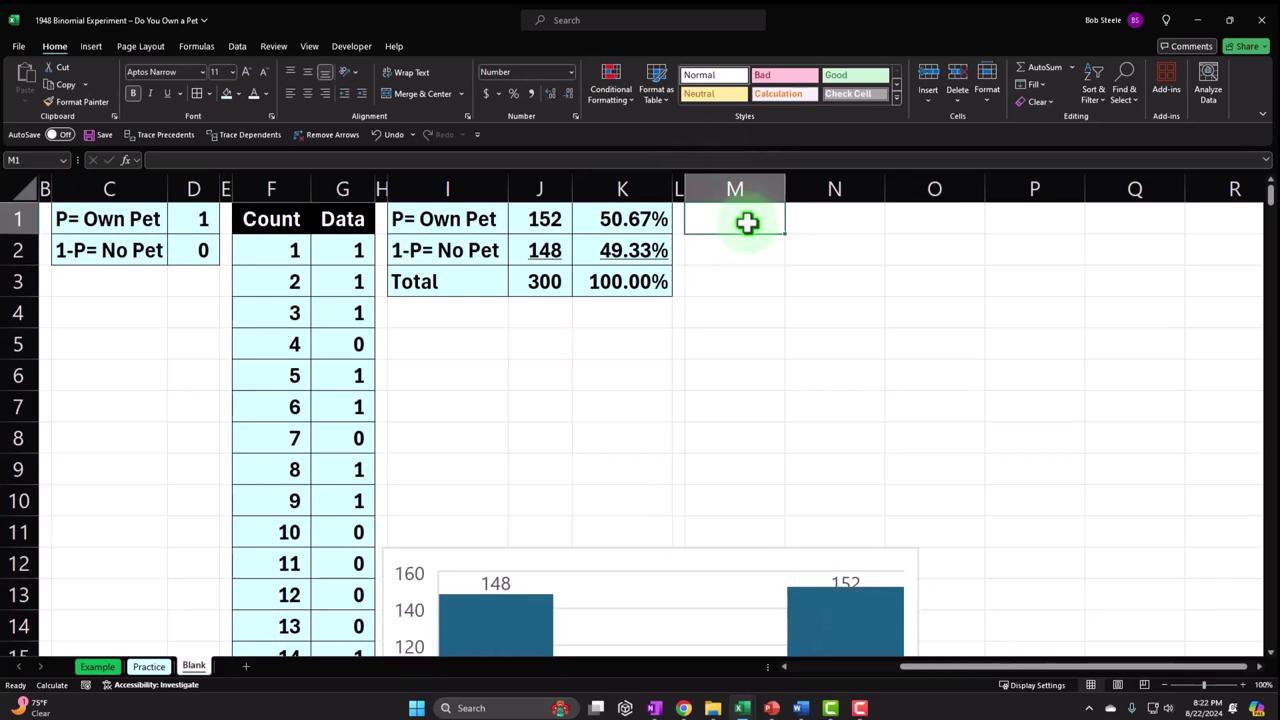
- Type the label 'P=proportion own pet' in M1 and autofit column M
{"action": "type", "text": "P=proportion own pet"}
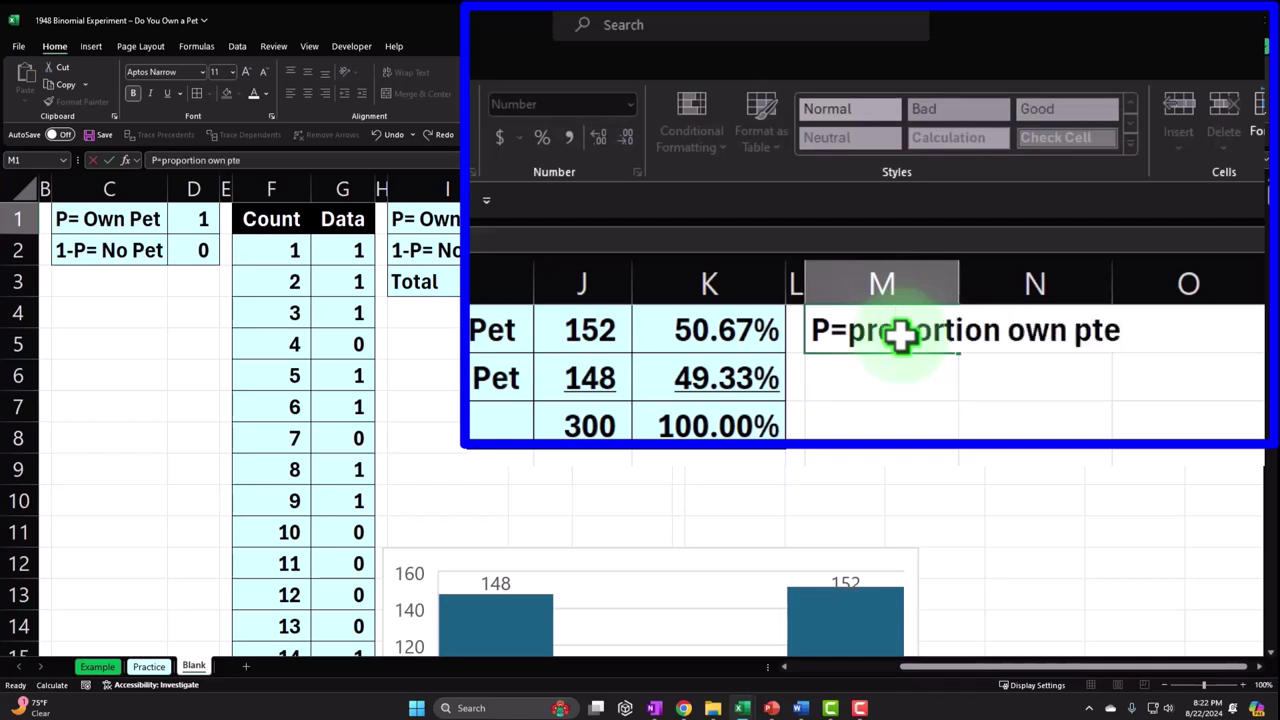
{"action": "key", "text": "Return"}
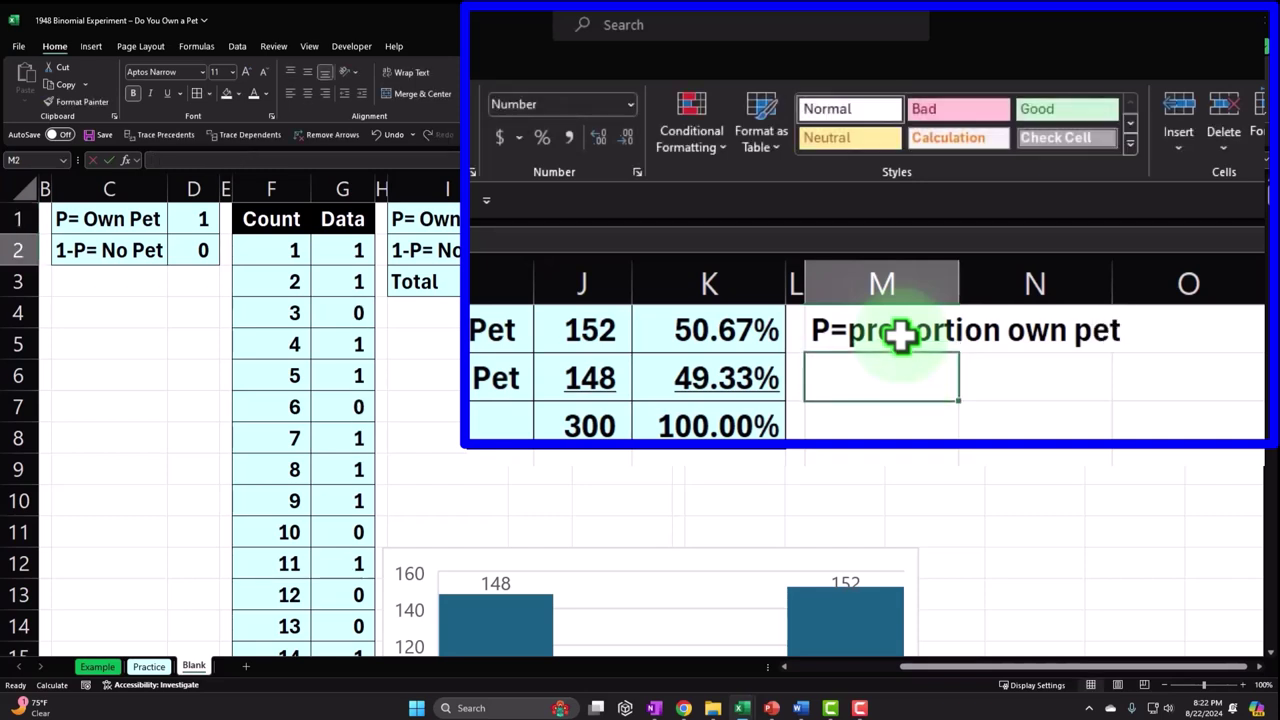
{"action": "double_click", "coordinate": [958, 283]}
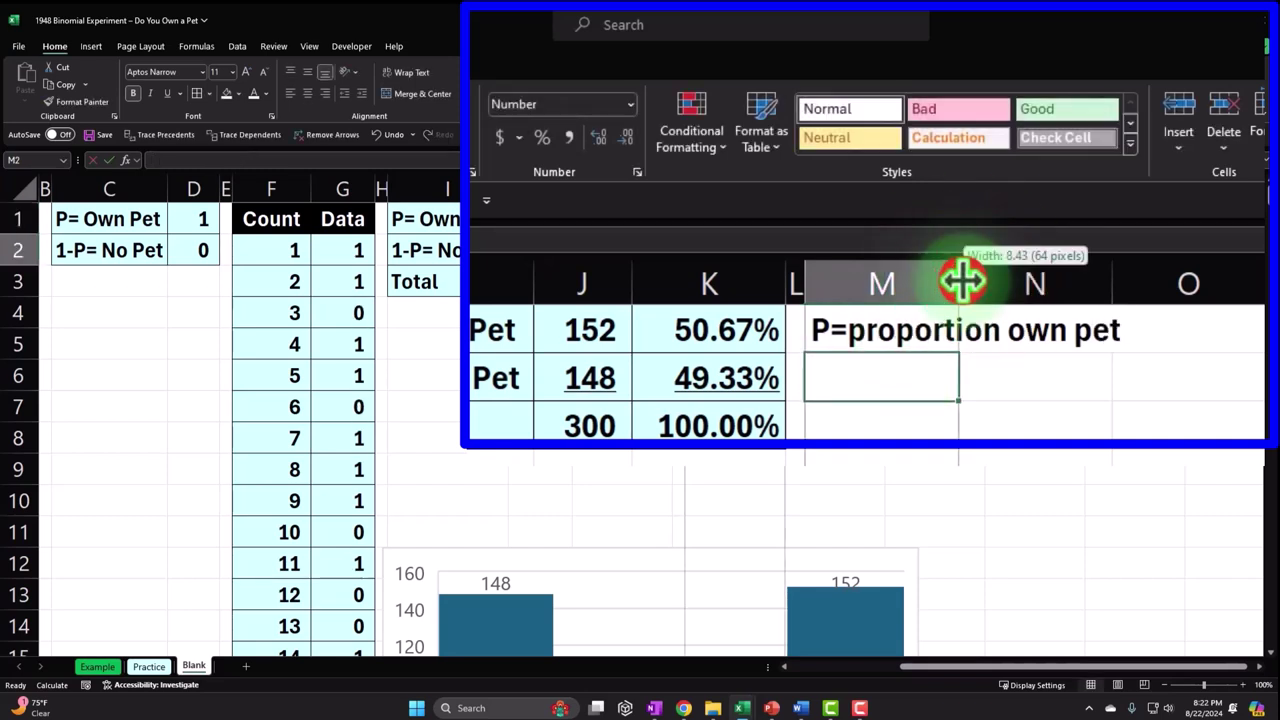
- Enter =K1 in N1 and format it as a two-decimal percentage (49.67%)
{"action": "left_click", "coordinate": [1215, 320]}
{"action": "type", "text": "="}
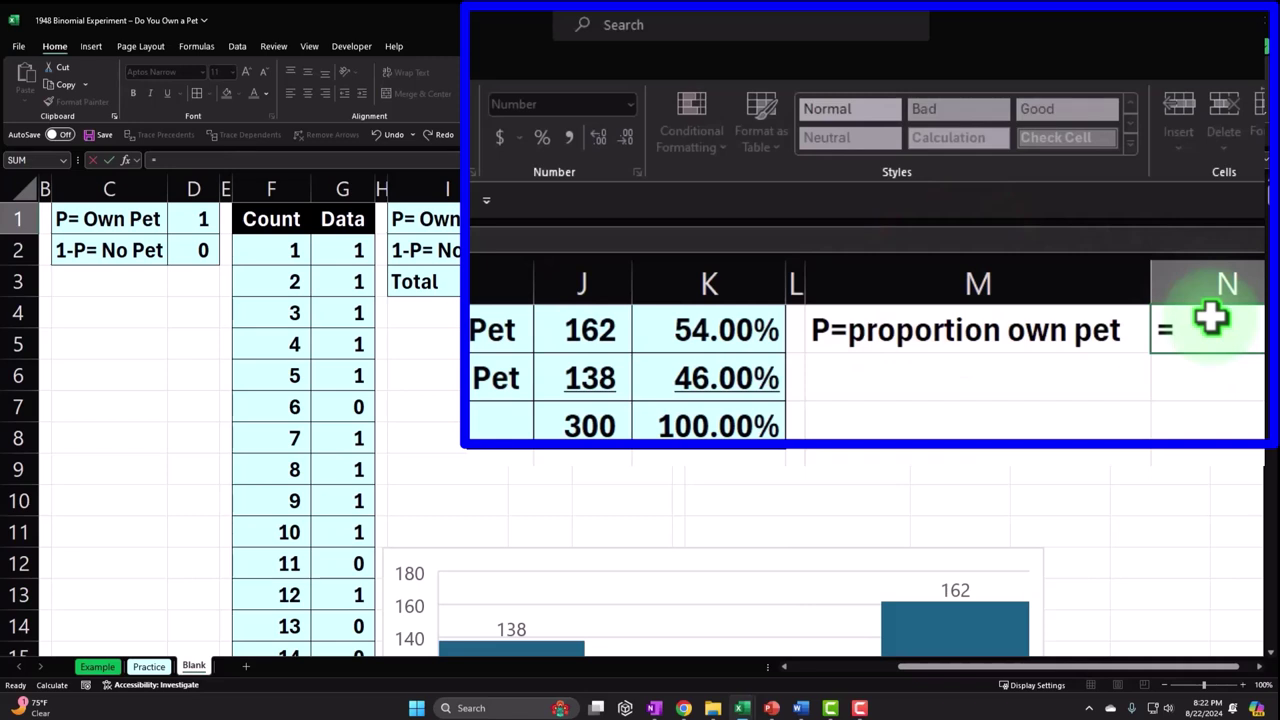
{"action": "key", "text": "Left"}
{"action": "key", "text": "Left"}
{"action": "key", "text": "Left"}
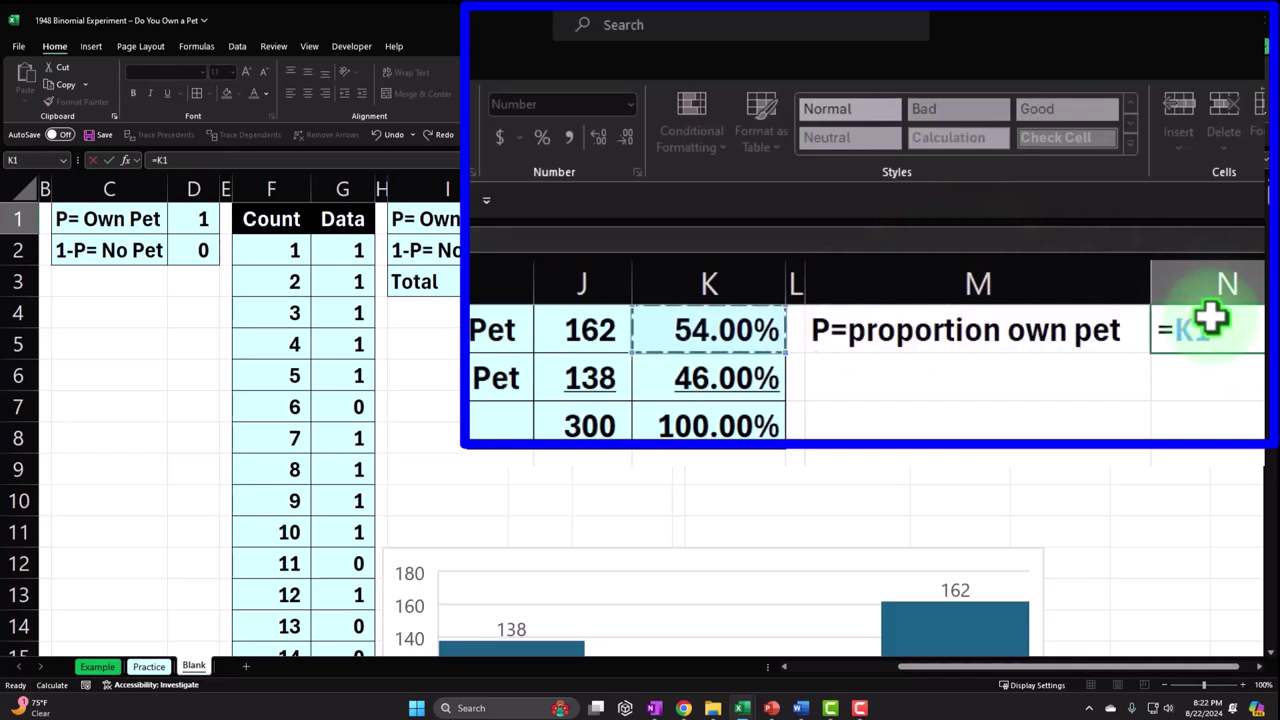
{"action": "key", "text": "Return"}
{"action": "left_click", "coordinate": [1210, 318]}
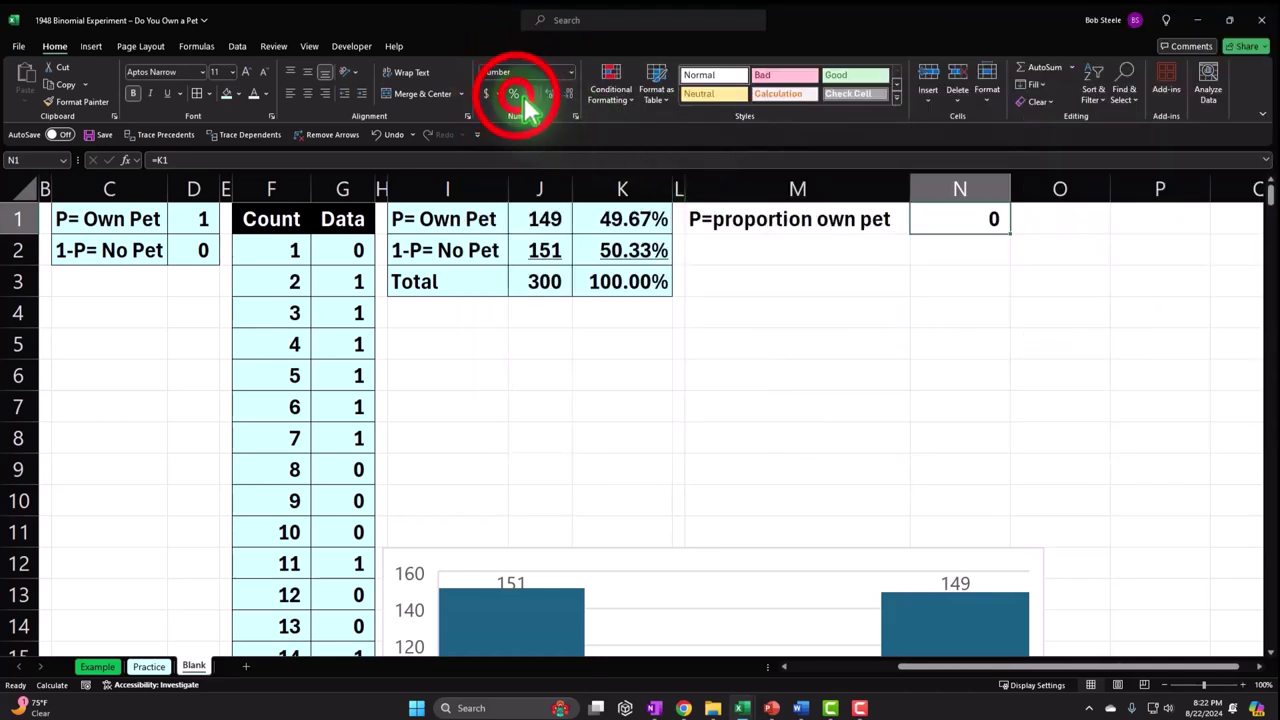
{"action": "left_click", "coordinate": [517, 94]}
{"action": "left_click", "coordinate": [546, 95]}
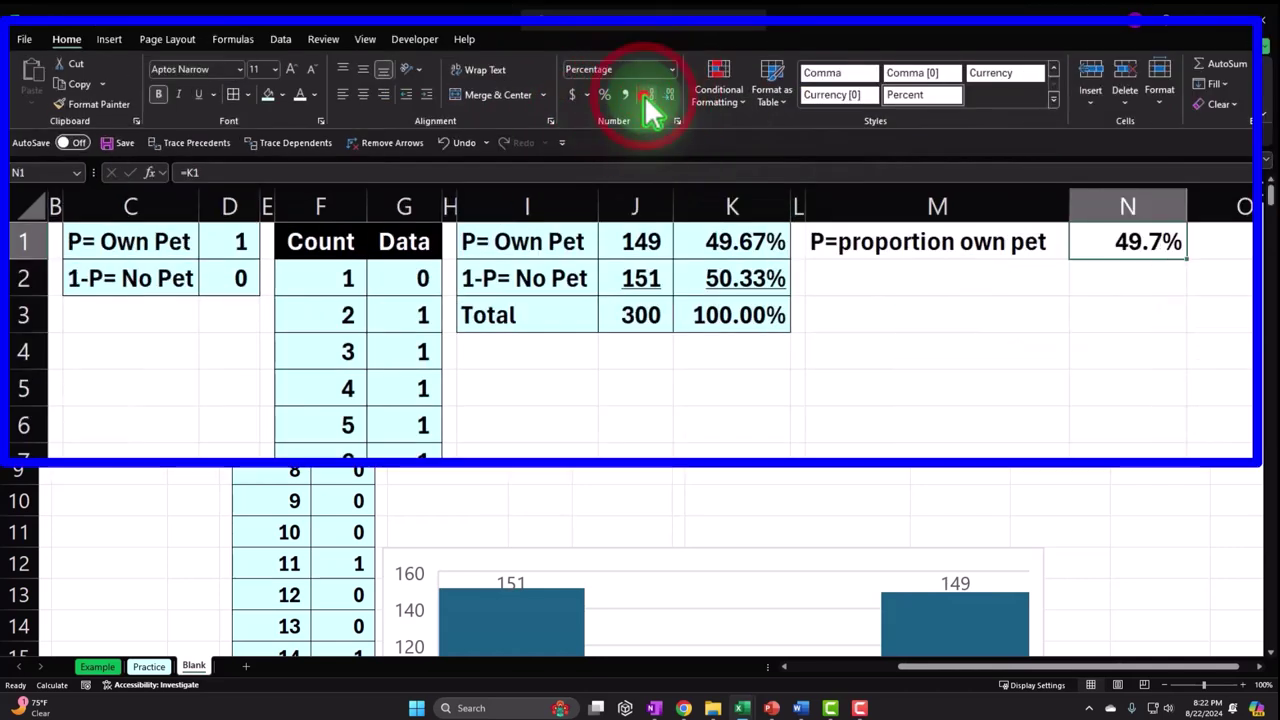
{"action": "key", "text": "Down"}
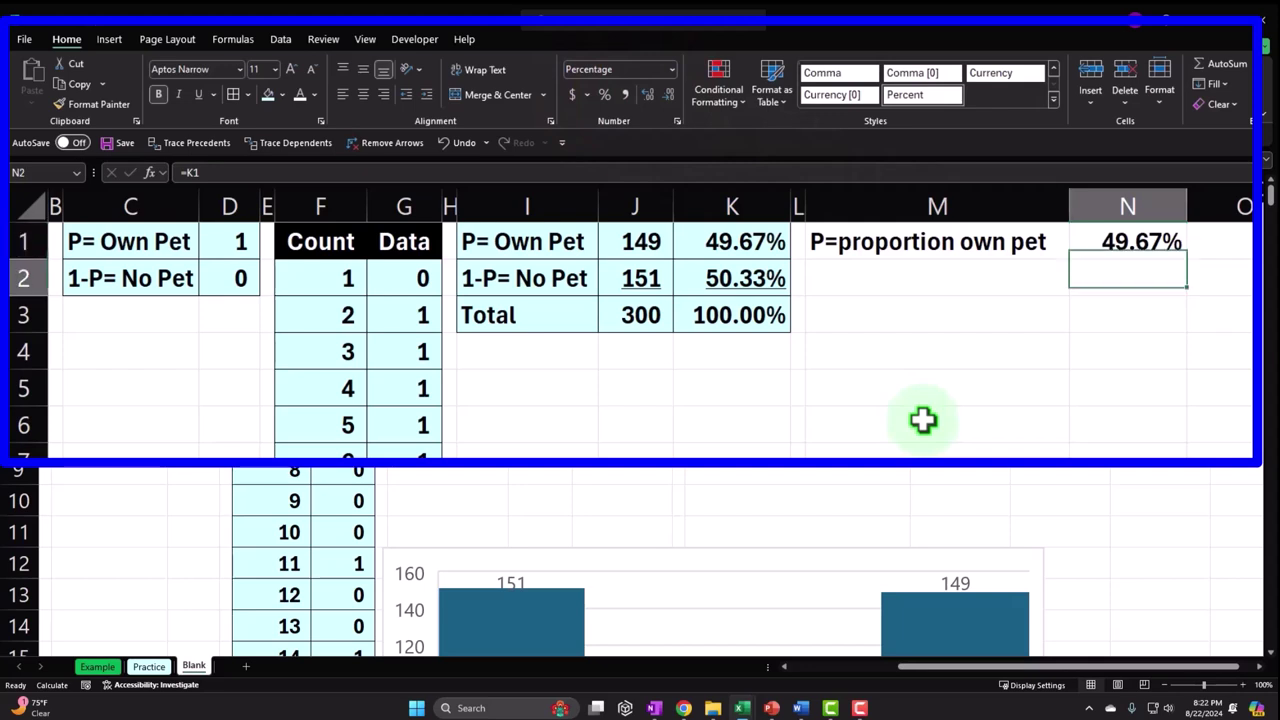
{"action": "key", "text": "Left"}
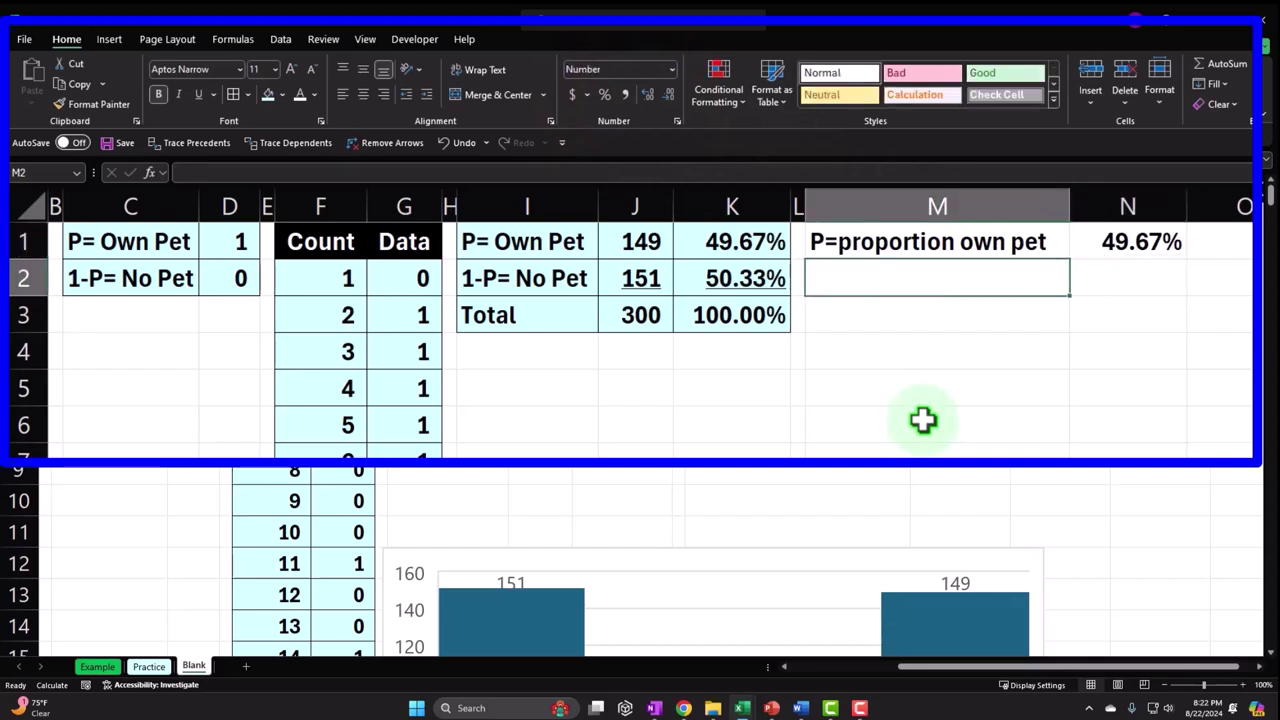
- Enter the label 1-p in M2
{"action": "type", "text": "1"}
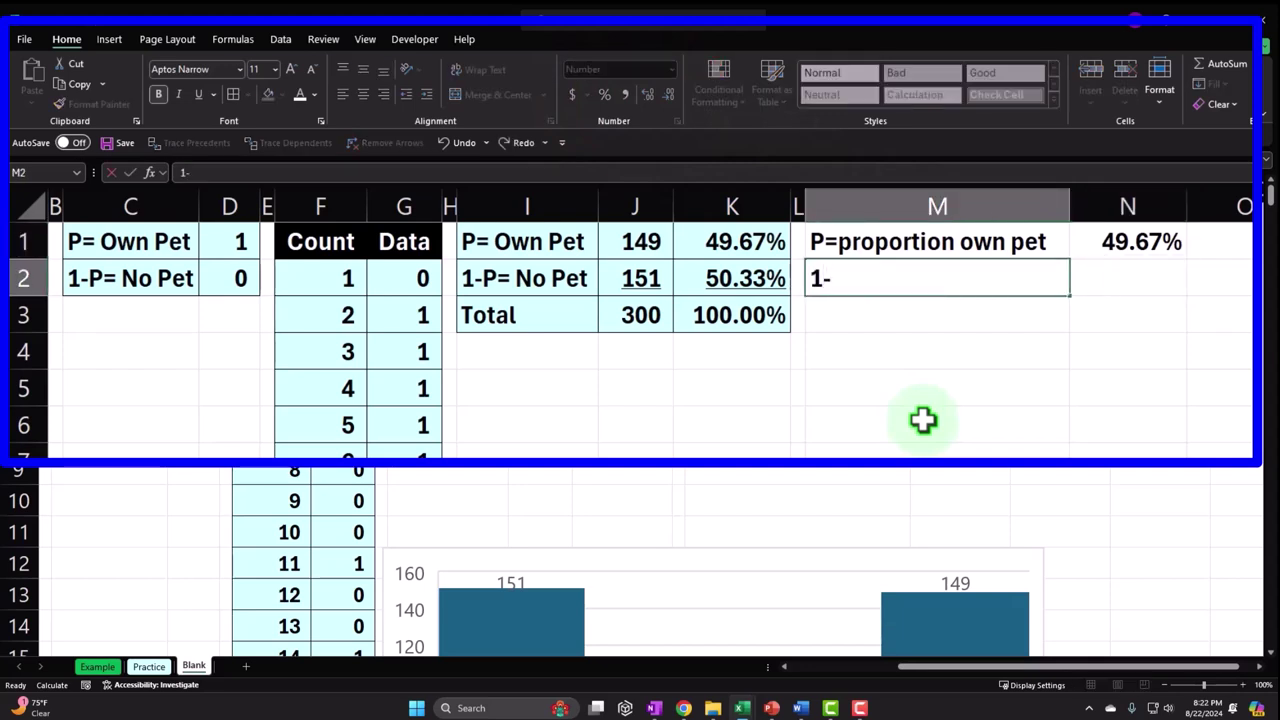
{"action": "type", "text": "-["}
{"action": "type", "text": "p"}
{"action": "key", "text": "BackSpace"}
{"action": "key", "text": "BackSpace"}
{"action": "type", "text": "P"}
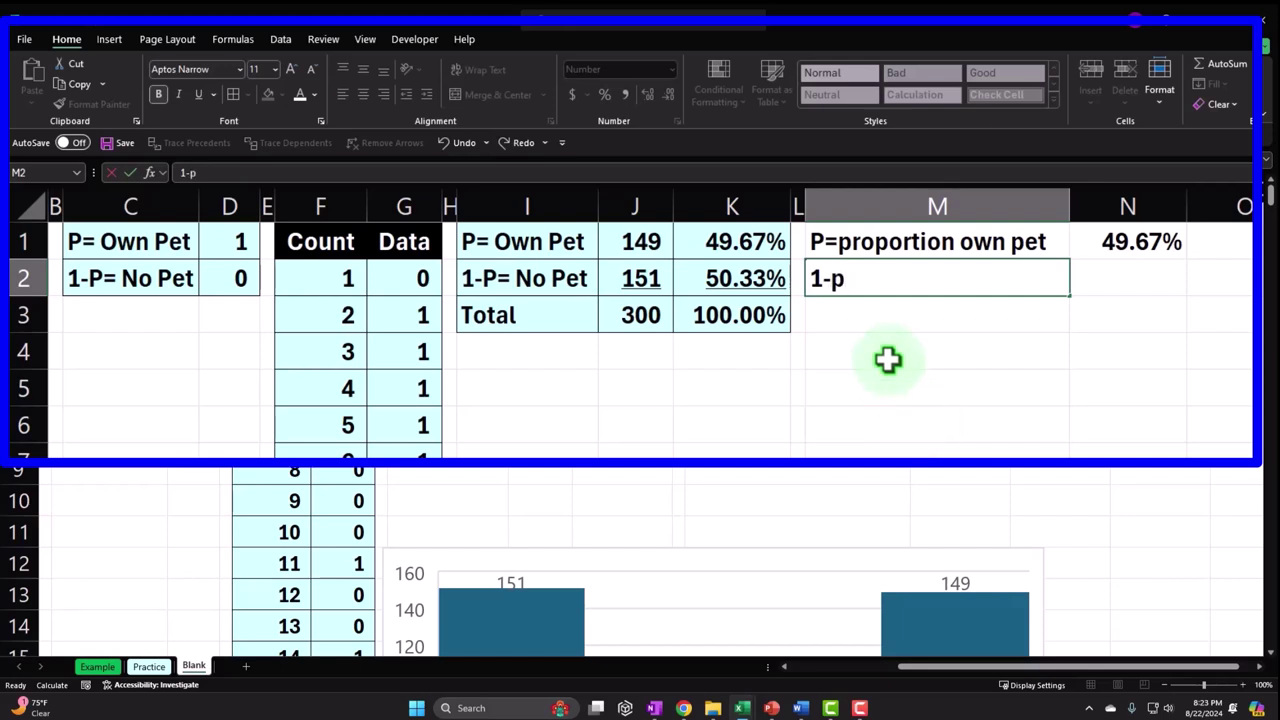
{"action": "key", "text": "Return"}
- Change the leading capital P to lowercase p in the M1 and C1 labels
{"action": "left_click", "coordinate": [822, 236]}
{"action": "double_click", "coordinate": [818, 238]}
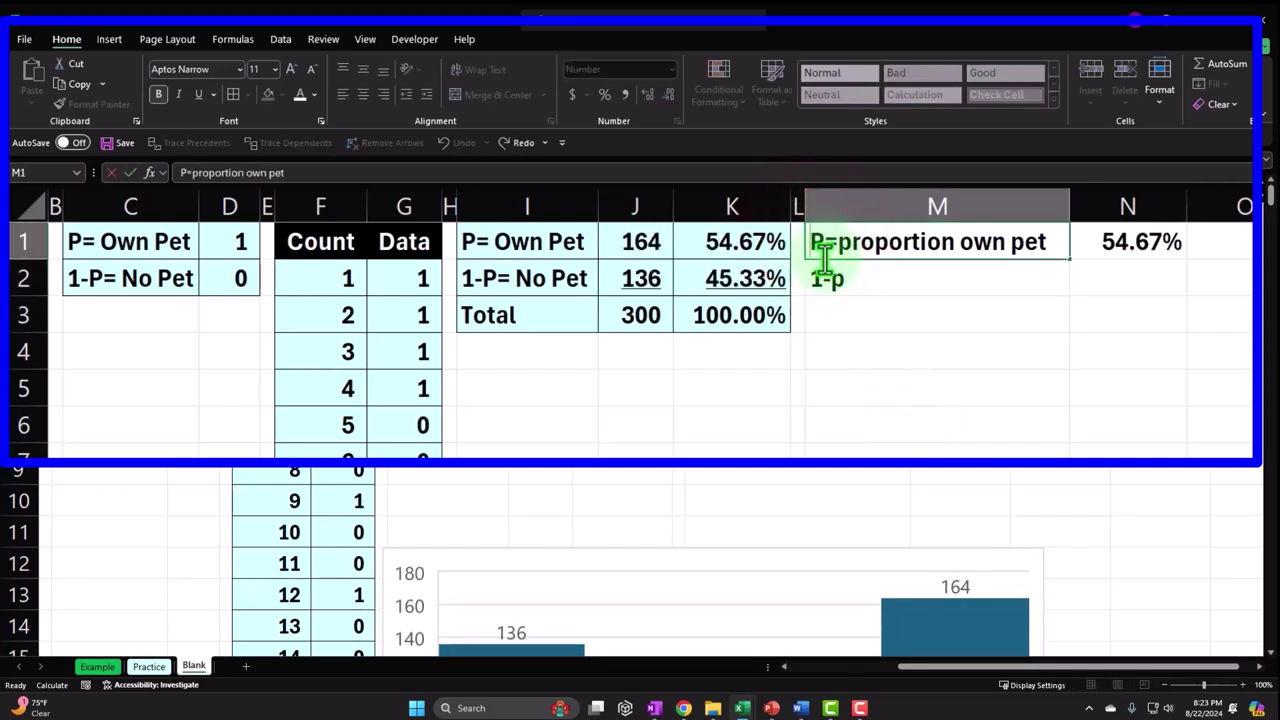
{"action": "key", "text": "Delete"}
{"action": "type", "text": "p"}
{"action": "key", "text": "Return"}
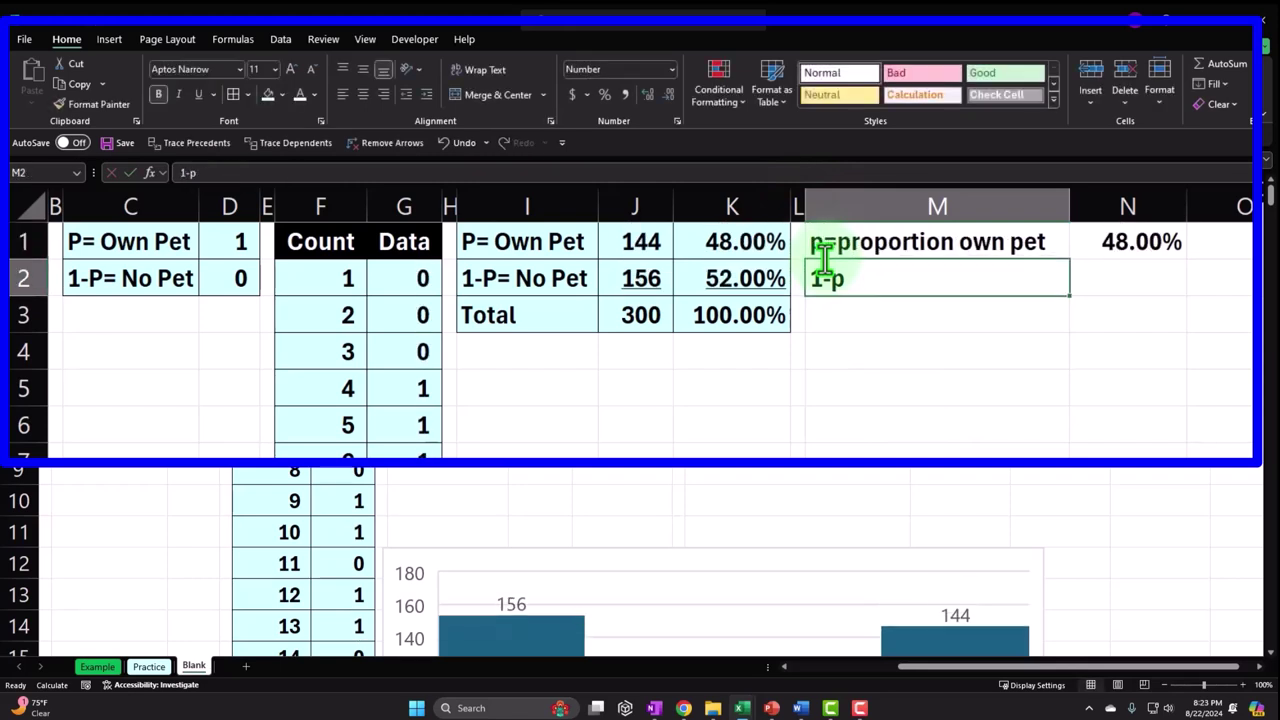
{"action": "left_click", "coordinate": [76, 240]}
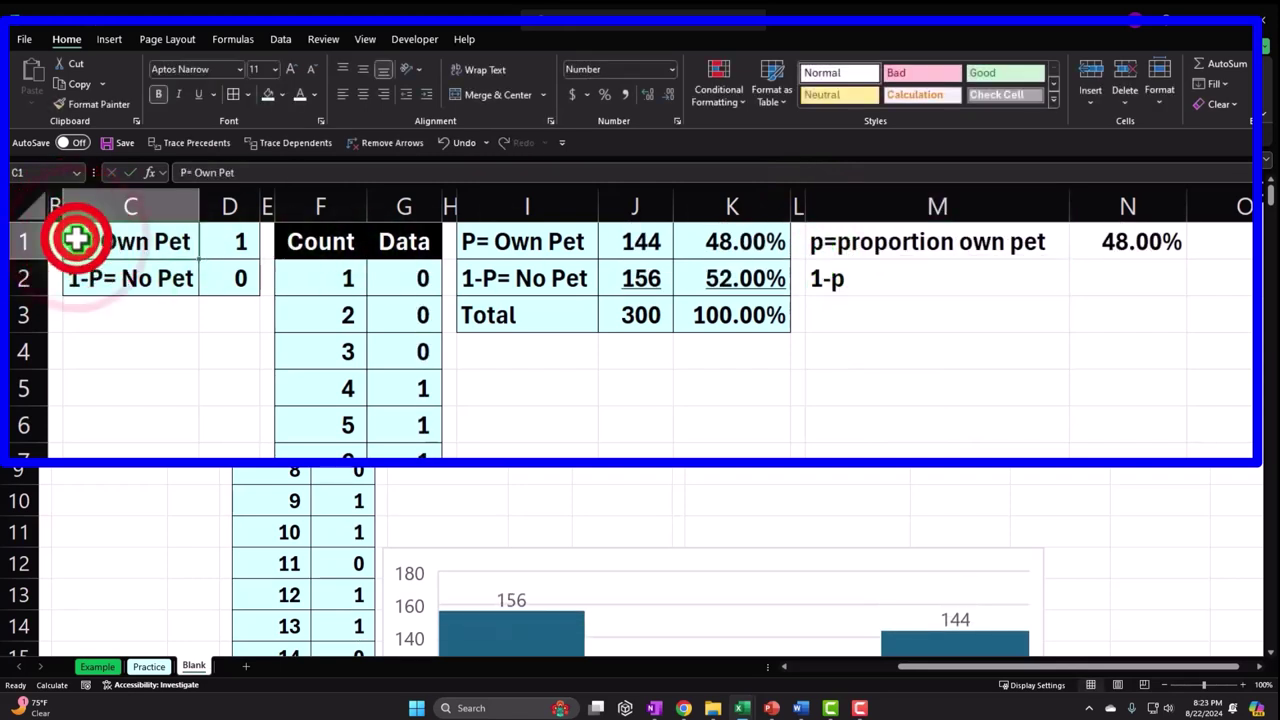
{"action": "double_click", "coordinate": [76, 241]}
{"action": "key", "text": "Delete"}
- Make the C1 and C2 labels start with a lowercase p
{"action": "type", "text": "p"}
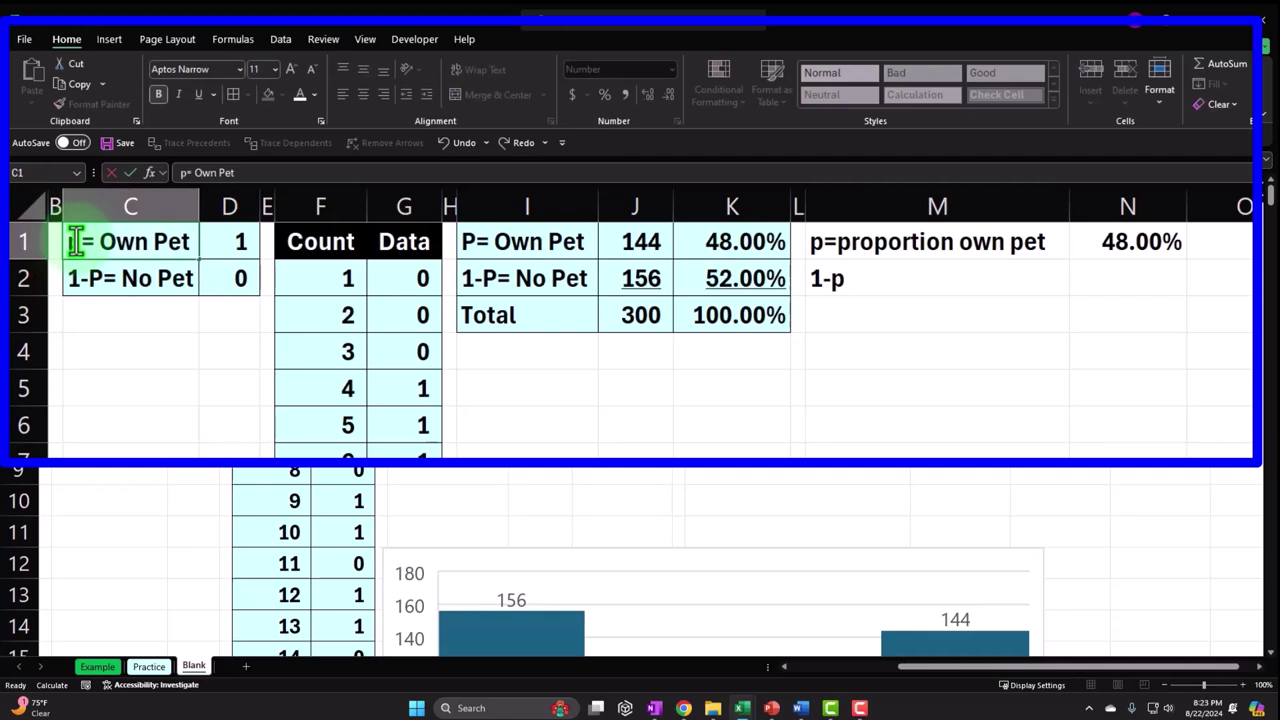
{"action": "key", "text": "Return"}
{"action": "left_click", "coordinate": [80, 271]}
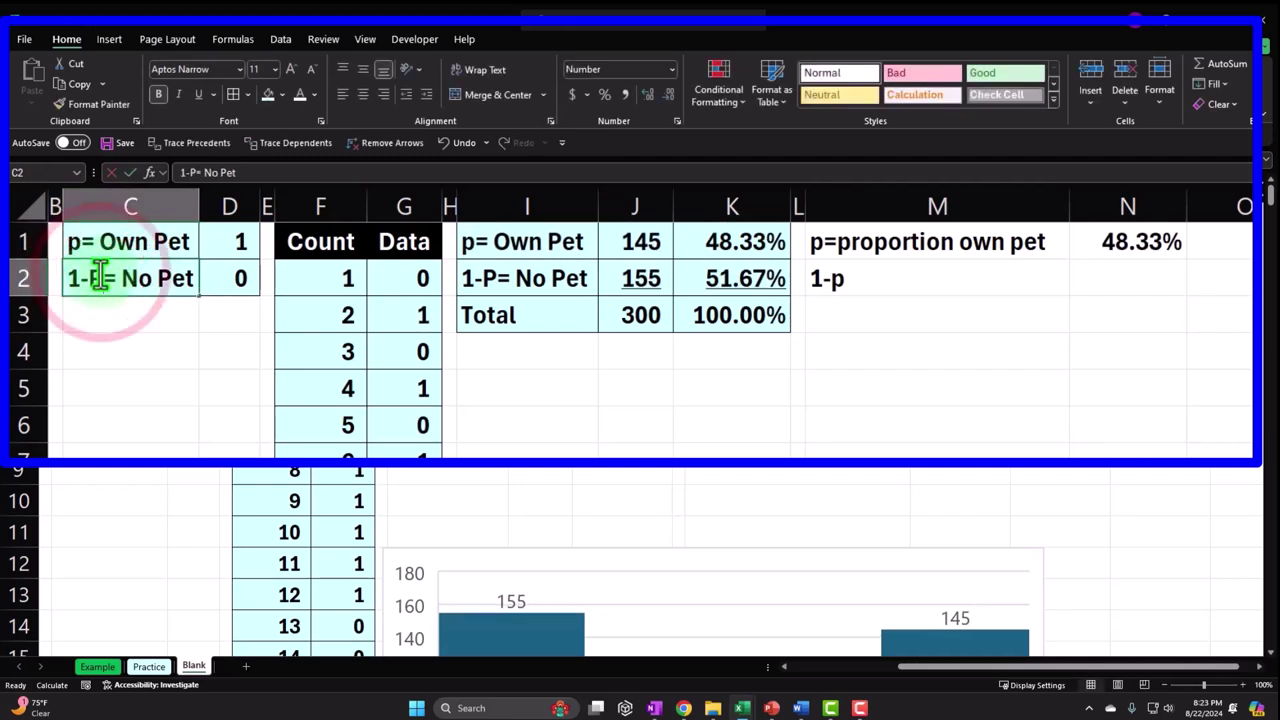
{"action": "double_click", "coordinate": [100, 277]}
{"action": "key", "text": "Delete"}
{"action": "type", "text": "p"}
{"action": "key", "text": "Return"}
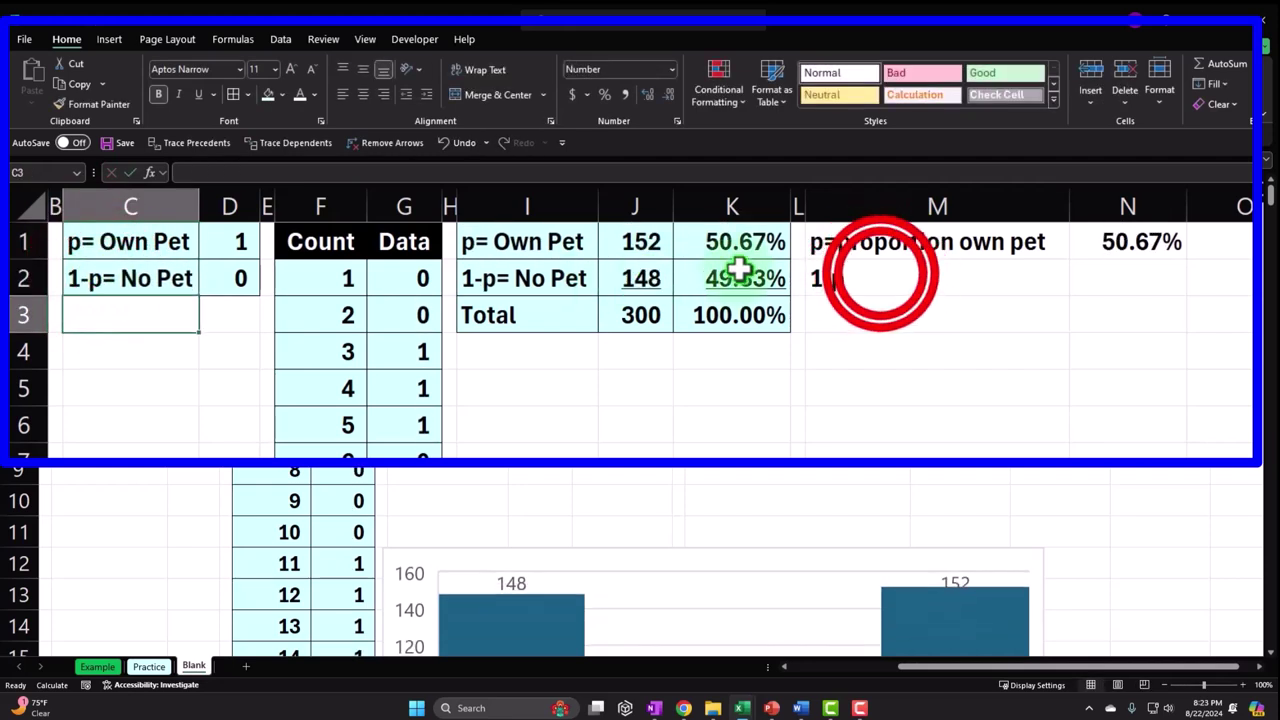
- Extend the M2 label to read '1-p=proportion not pet'
{"action": "double_click", "coordinate": [880, 274]}
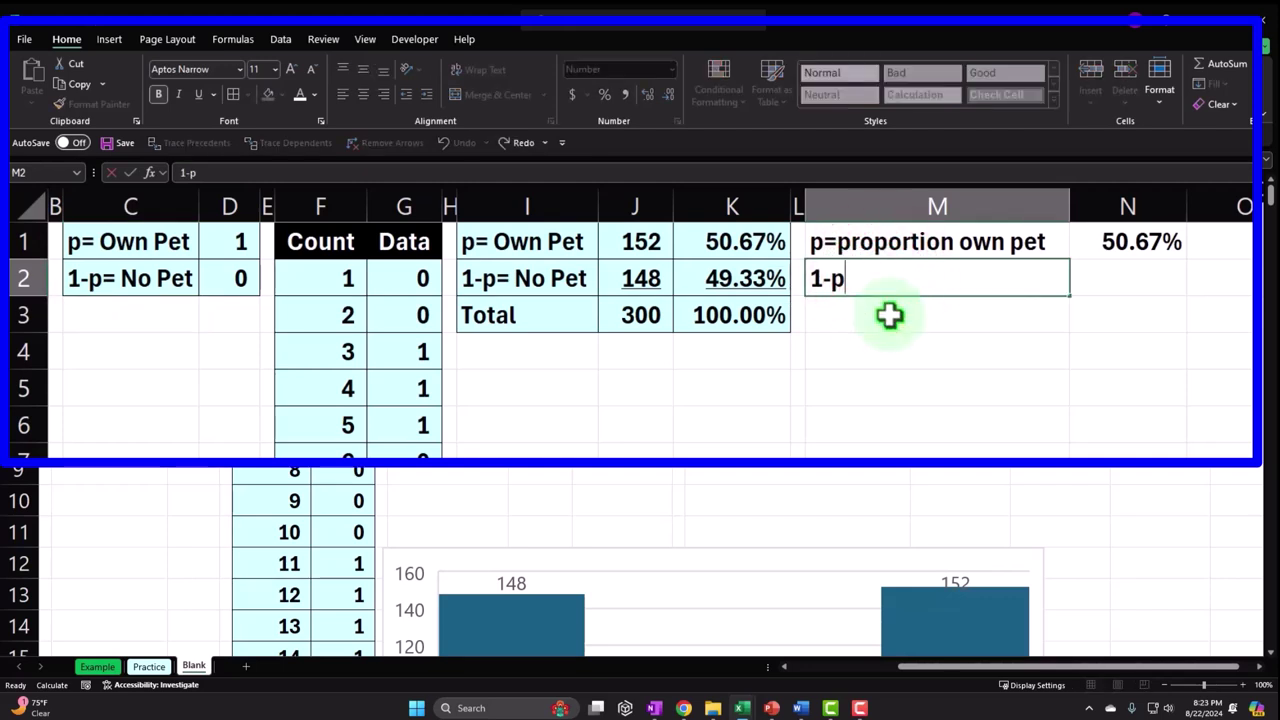
{"action": "type", "text": "=pro"}
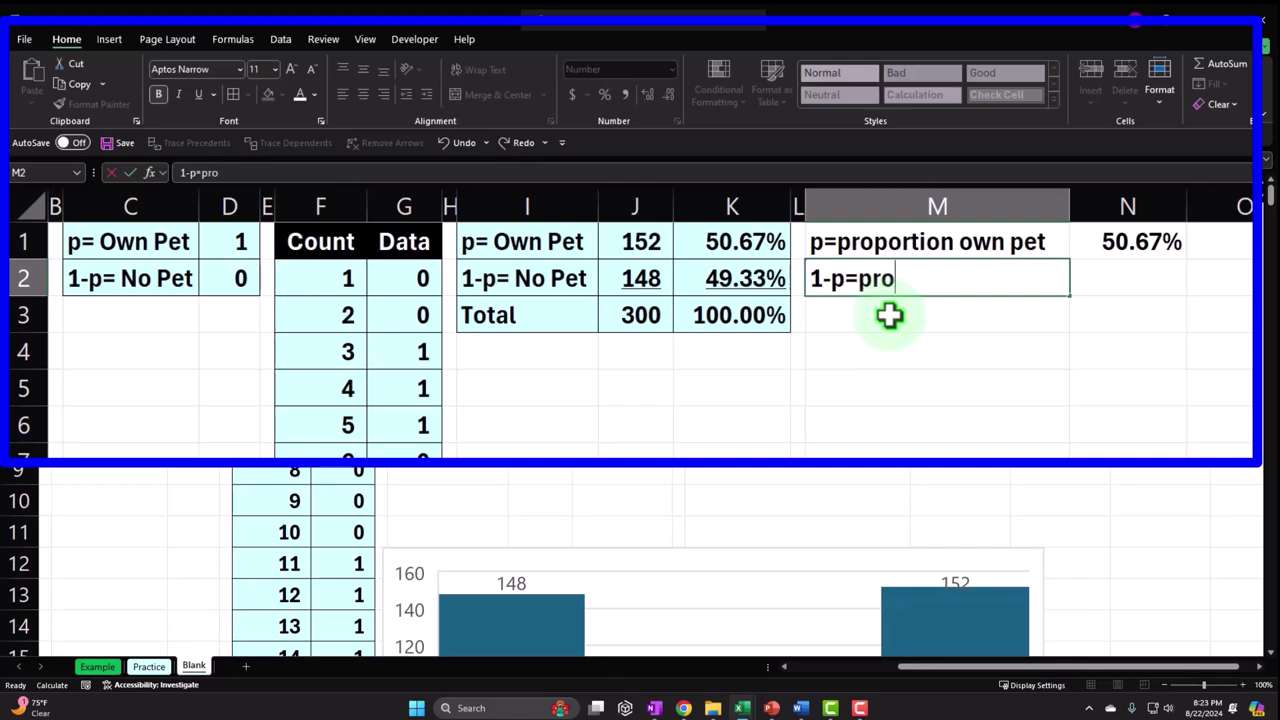
{"action": "type", "text": "portion "}
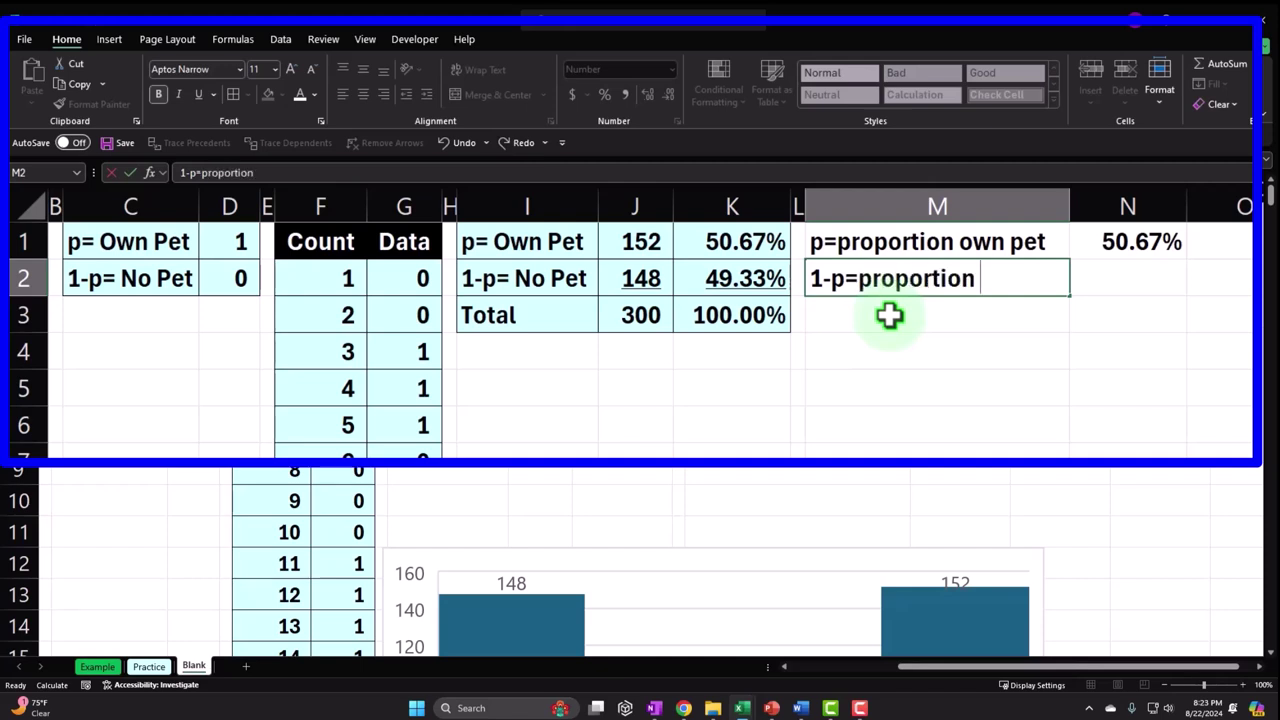
{"action": "type", "text": "not  pet"}
{"action": "key", "text": "Tab"}
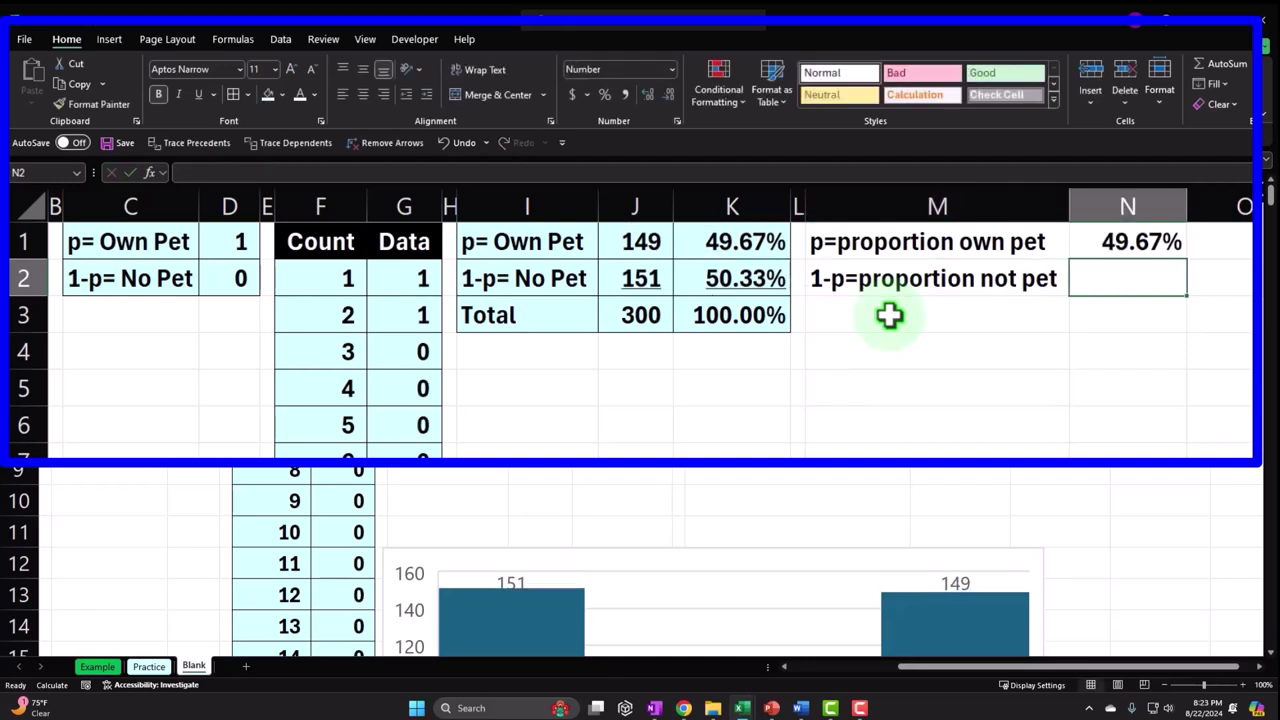
- Enter =K2 in N2 and format it as a two-decimal percentage (47.33%)
{"action": "type", "text": "="}
{"action": "key", "text": "Left"}
{"action": "key", "text": "Left"}
{"action": "key", "text": "Left"}
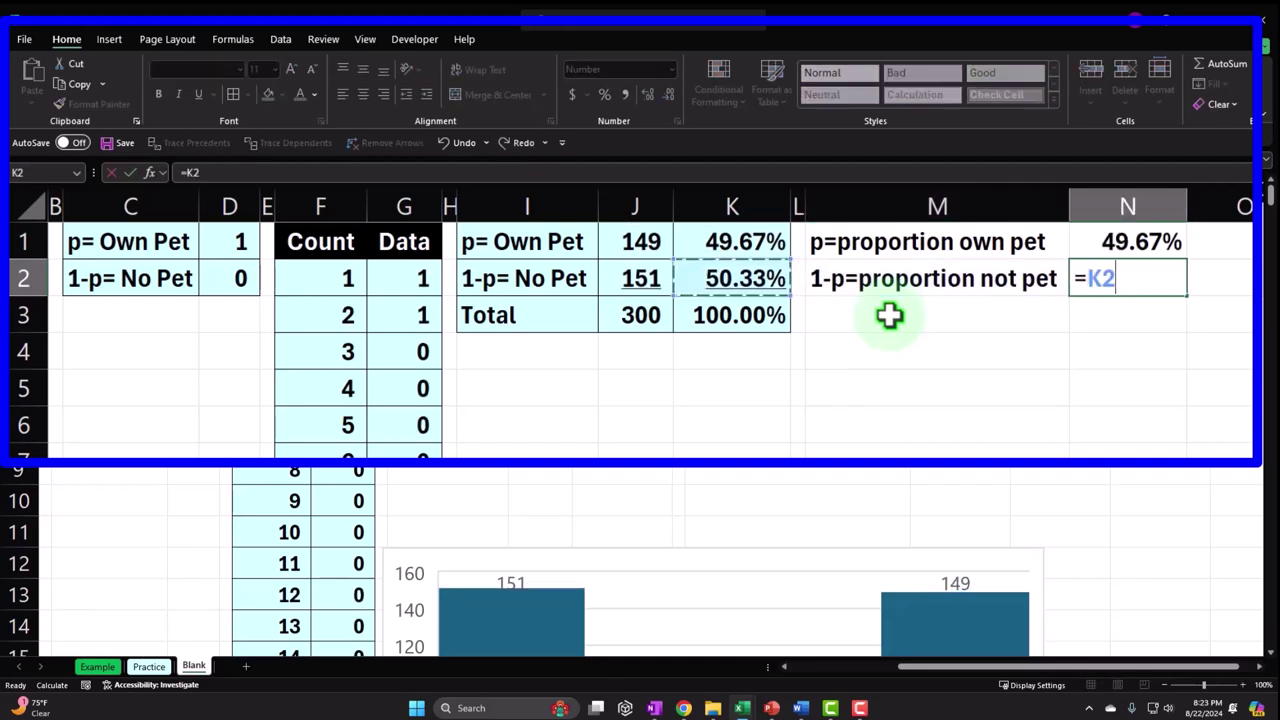
{"action": "left_click", "coordinate": [890, 315]}
{"action": "key", "text": "Up"}
{"action": "key", "text": "Right"}
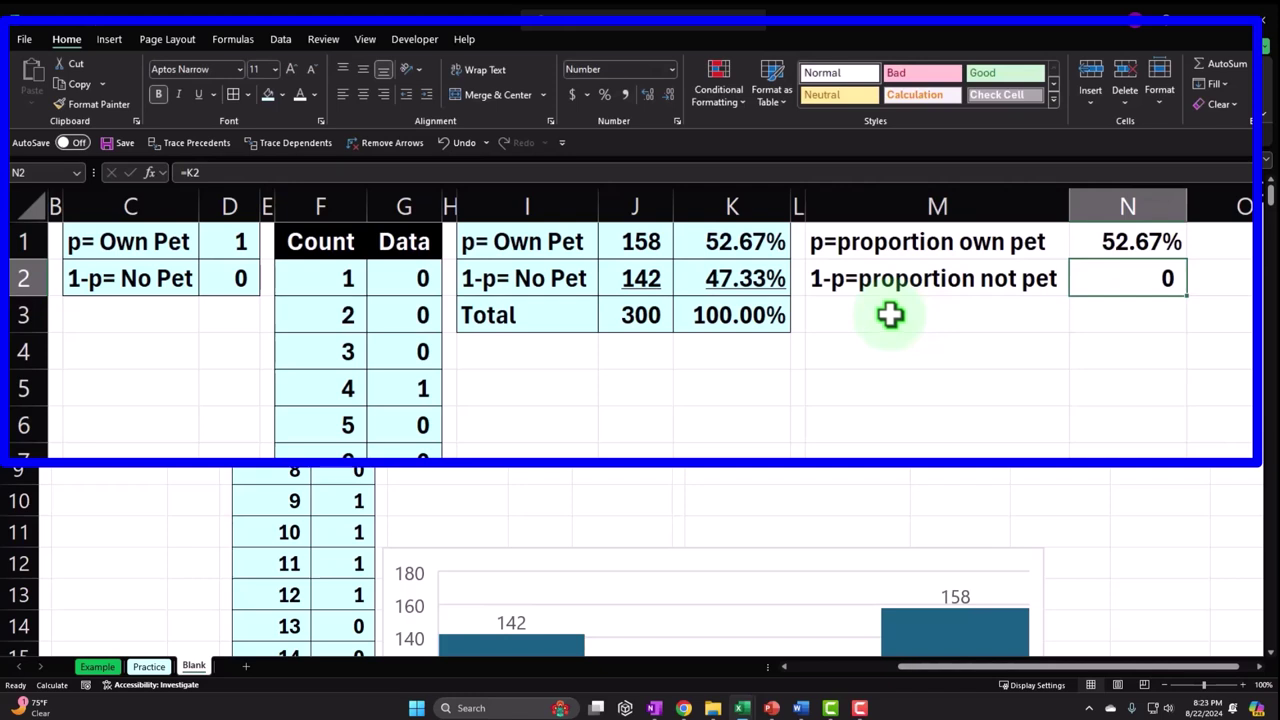
{"action": "left_click", "coordinate": [604, 96]}
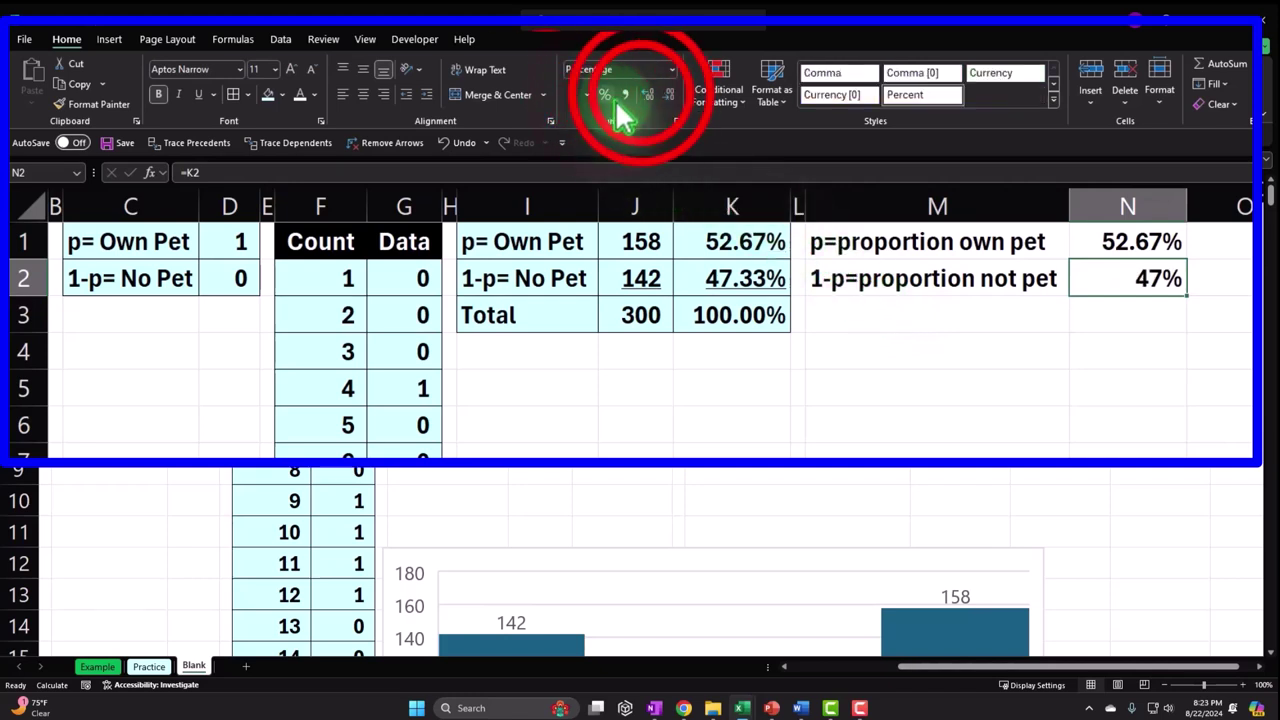
{"action": "double_click", "coordinate": [645, 94]}
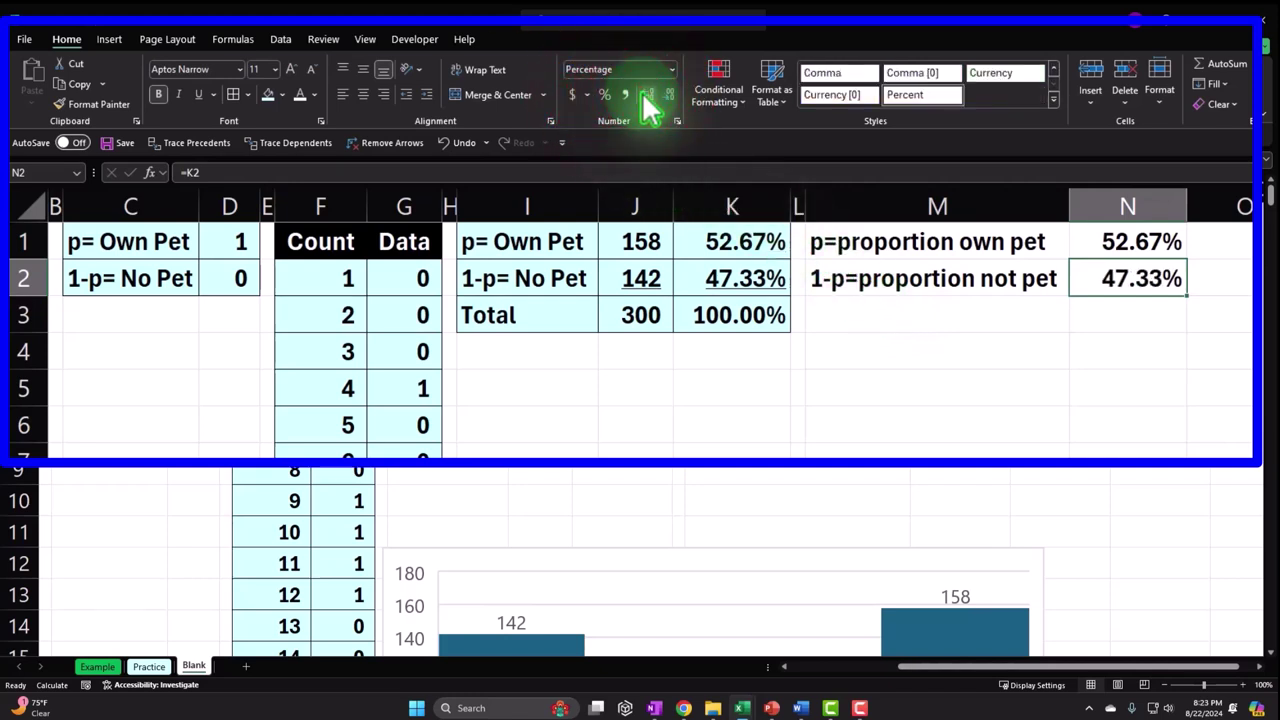
{"action": "key", "text": "Down"}
{"action": "key", "text": "Left"}
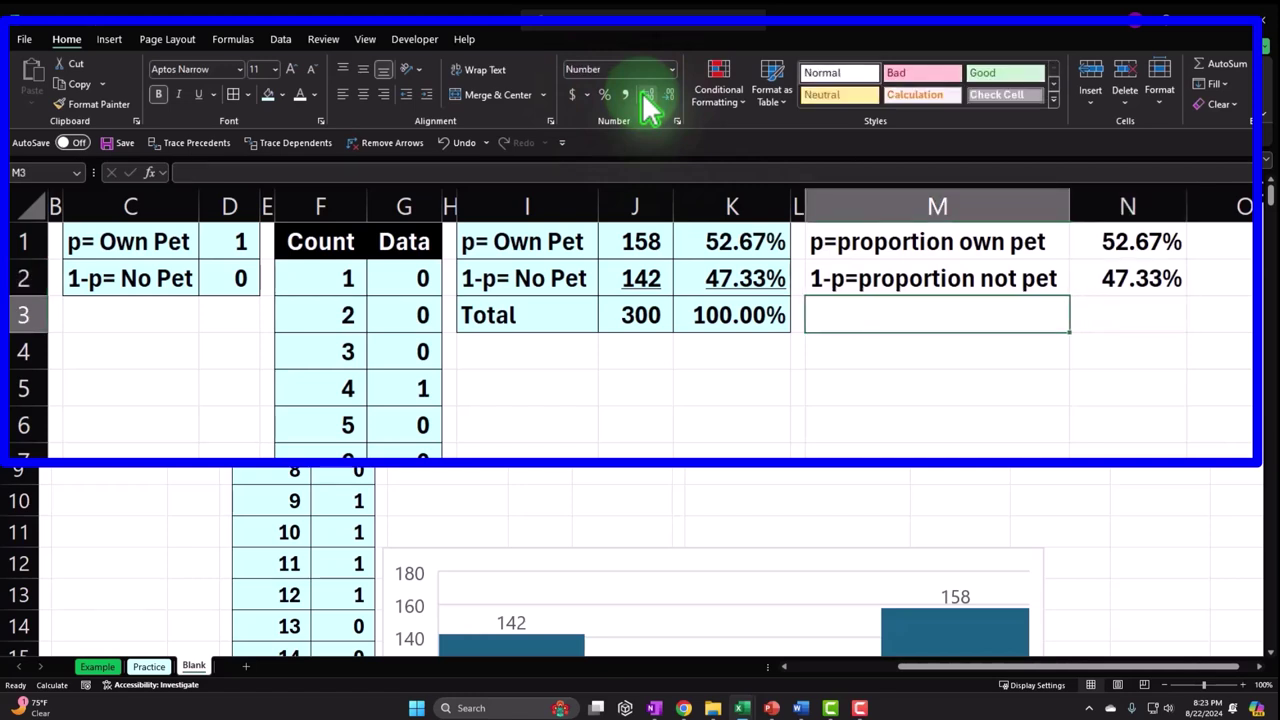
- Add the label 'N=Pop=Population' with the value 1400000 beside it
{"action": "type", "text": "N"}
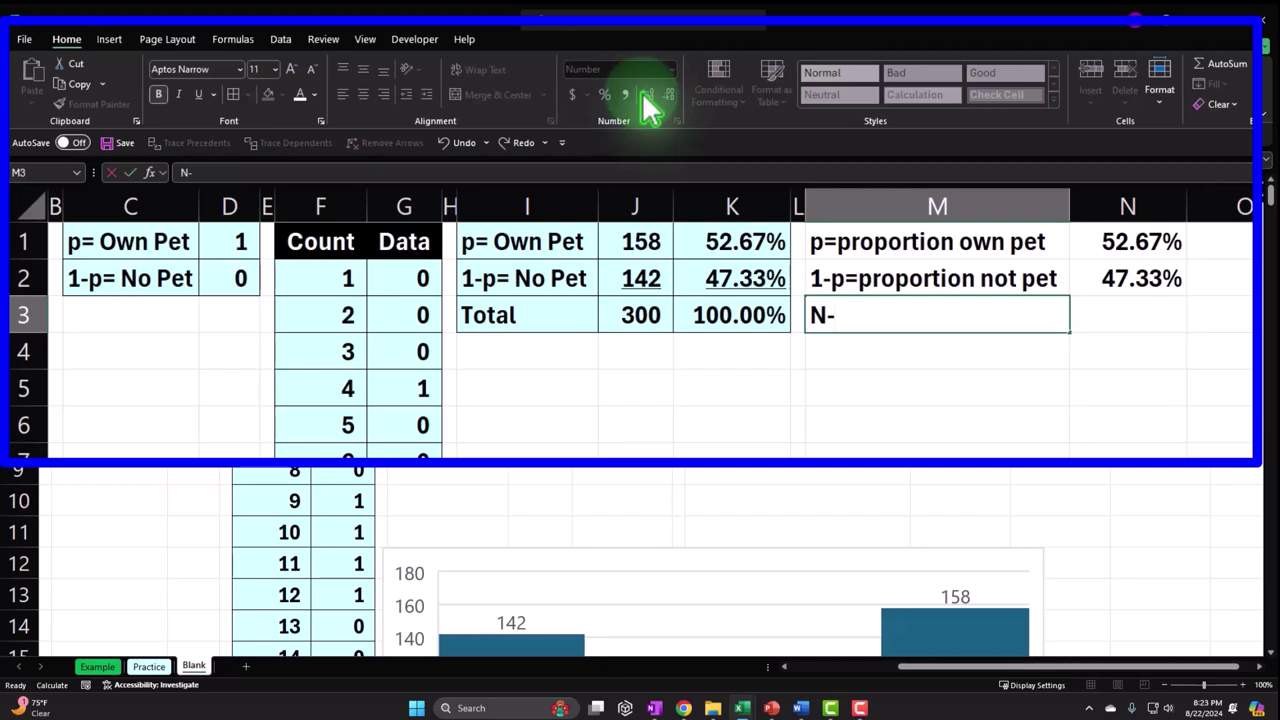
{"action": "type", "text": "=Popu"}
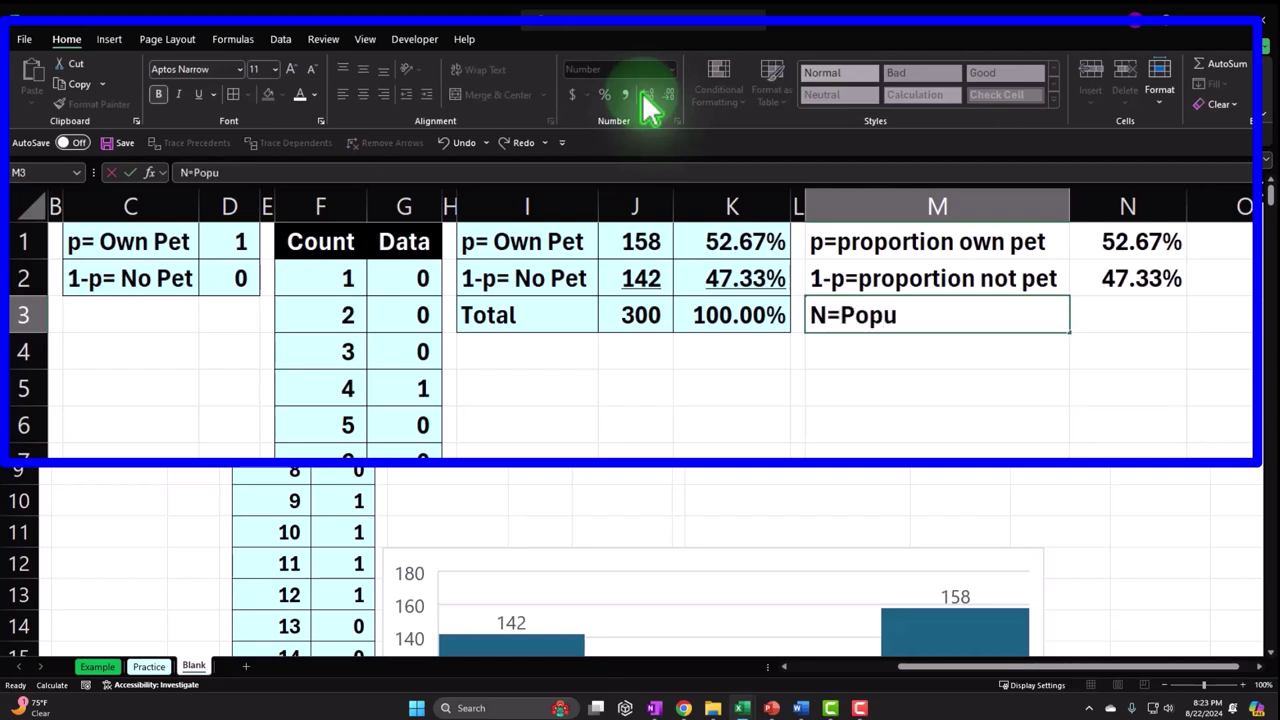
{"action": "type", "text": "lation"}
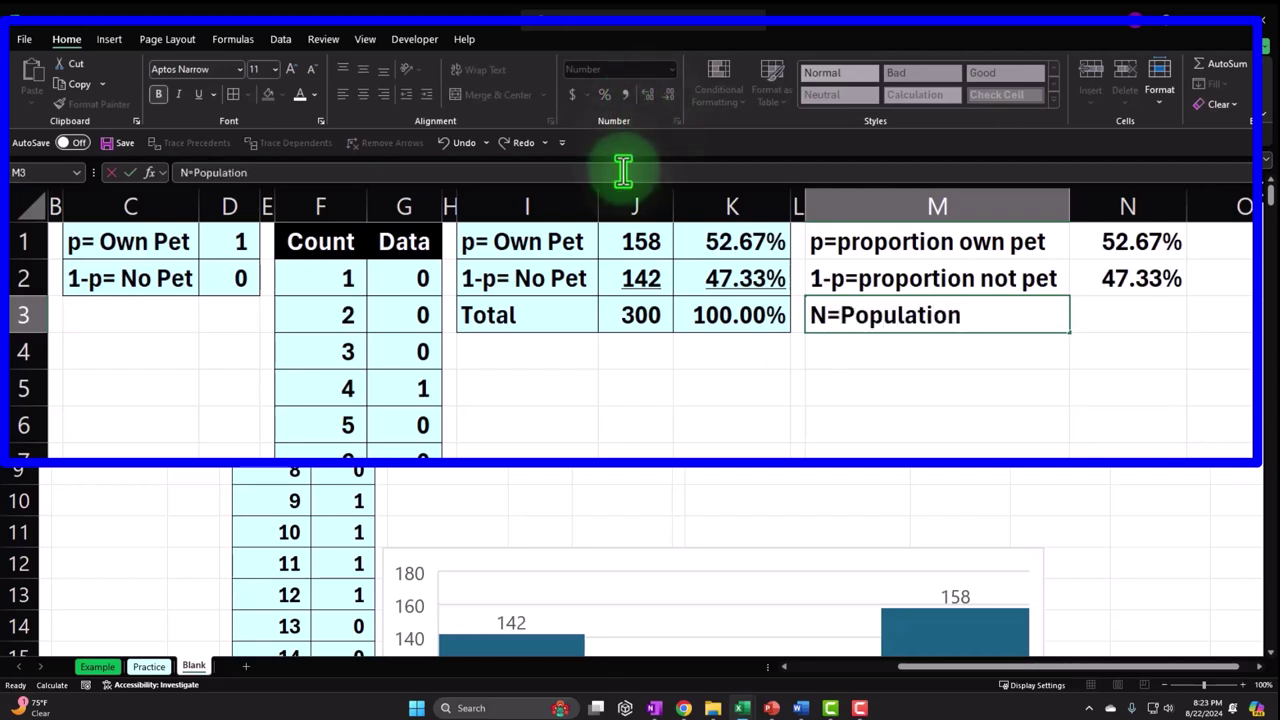
{"action": "left_click", "coordinate": [847, 318]}
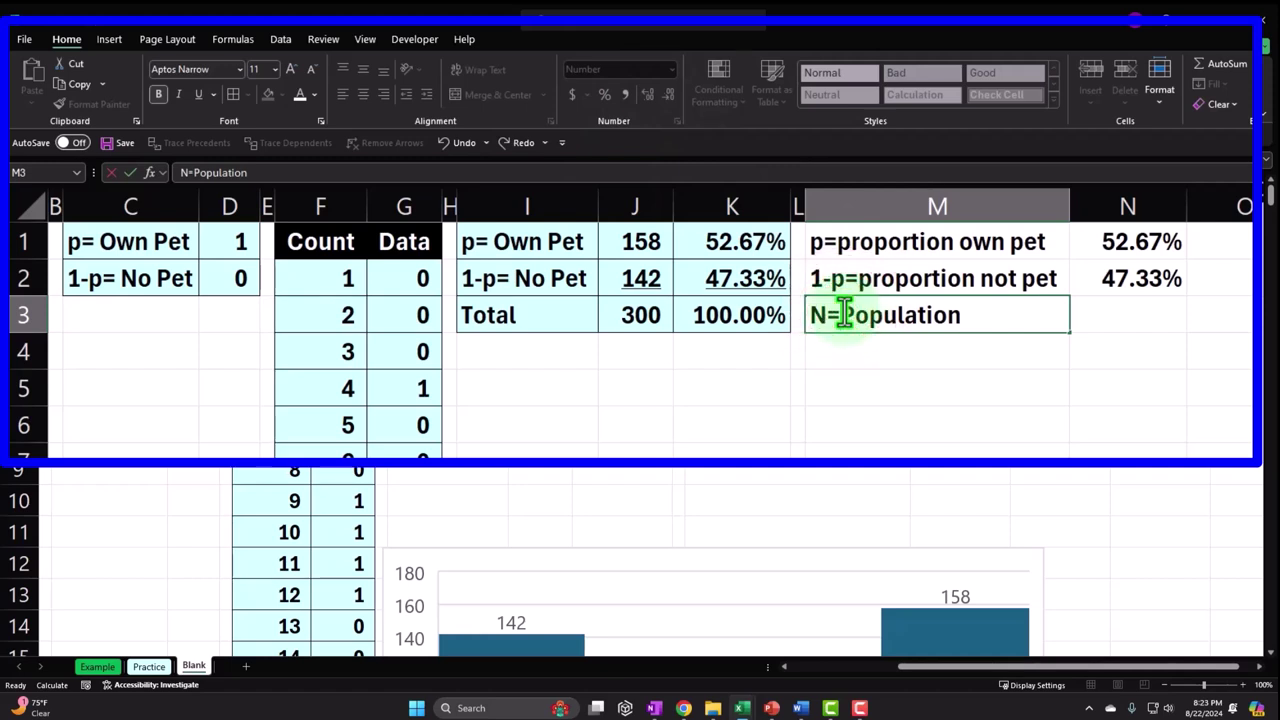
{"action": "type", "text": "Pop"}
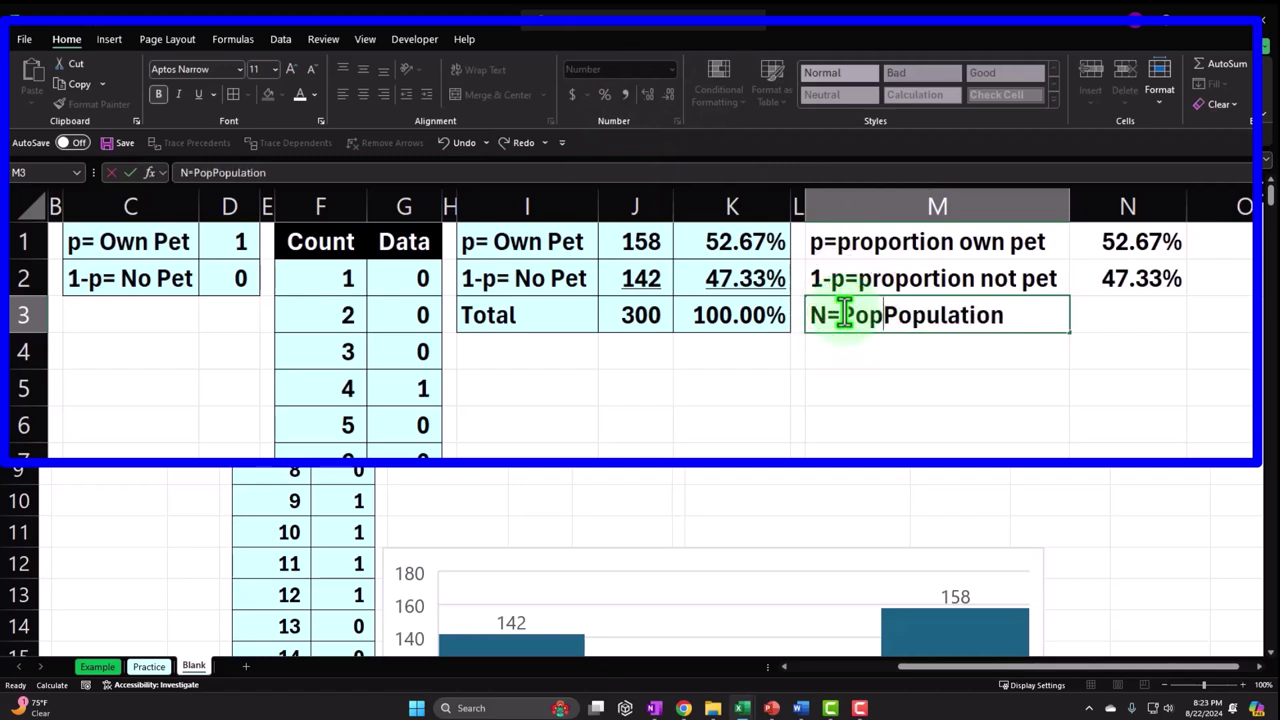
{"action": "type", "text": "="}
{"action": "key", "text": "Tab"}
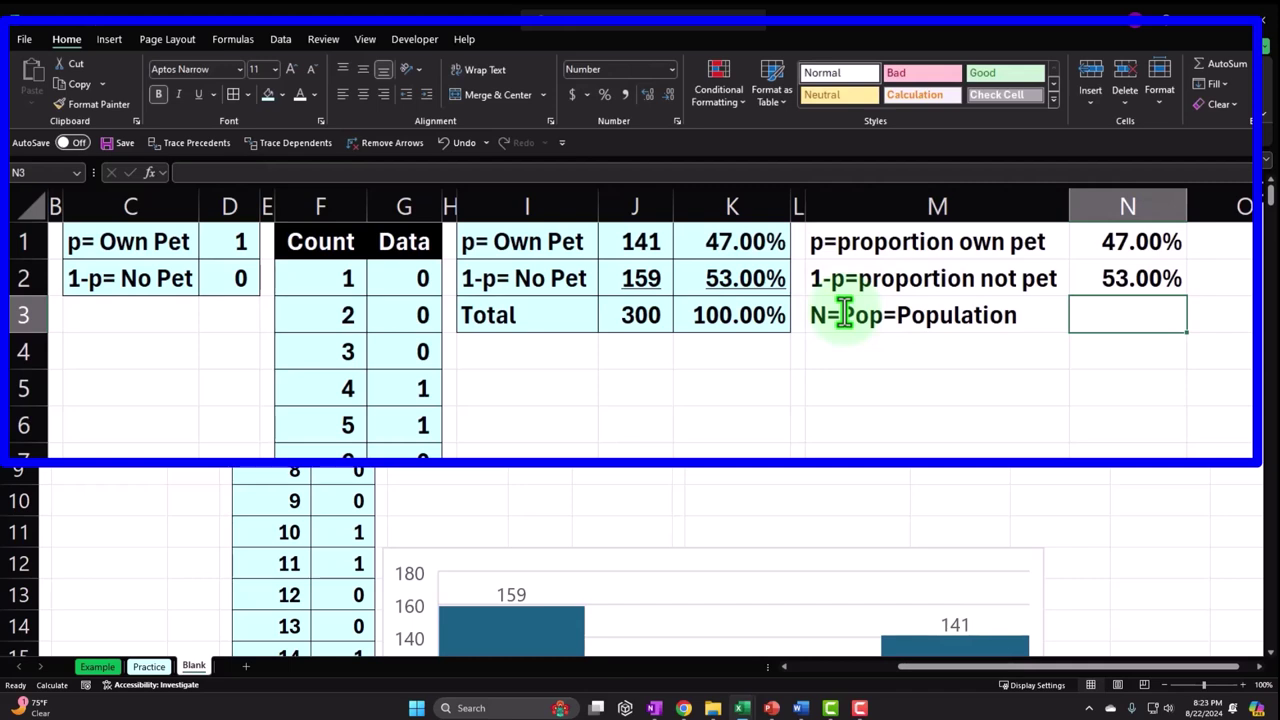
{"action": "type", "text": "1400000"}
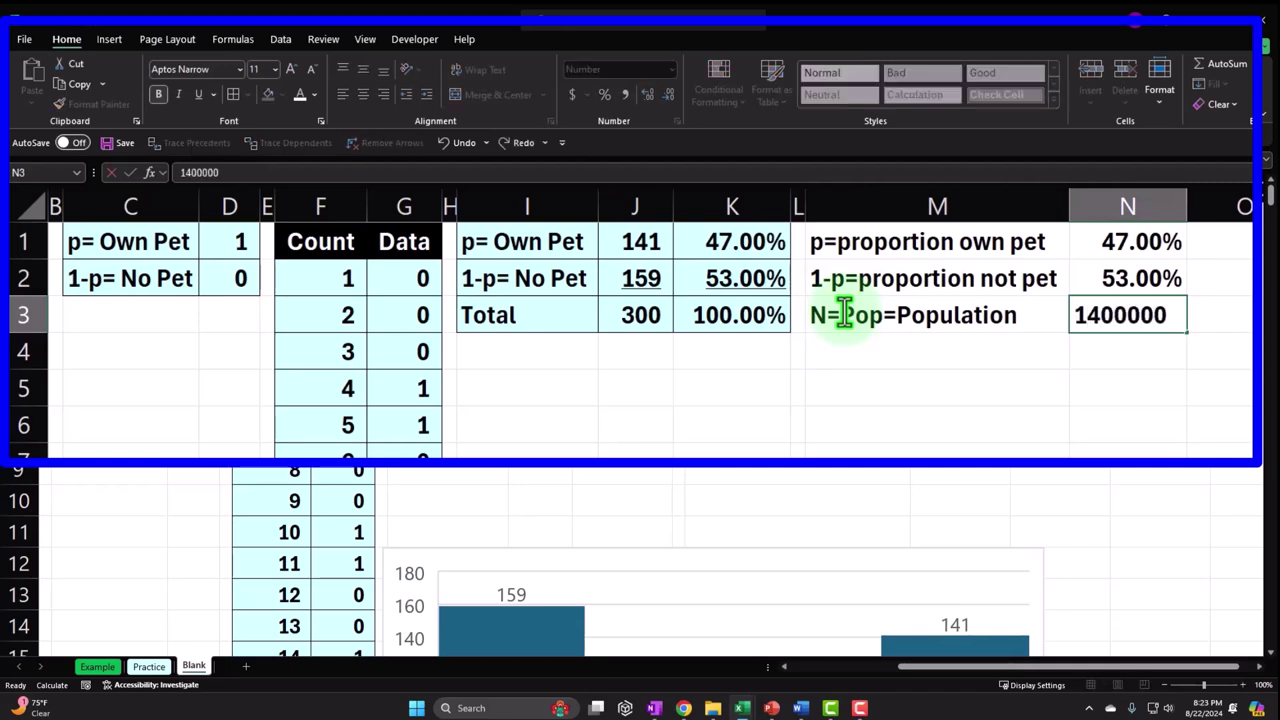
{"action": "key", "text": "Return"}
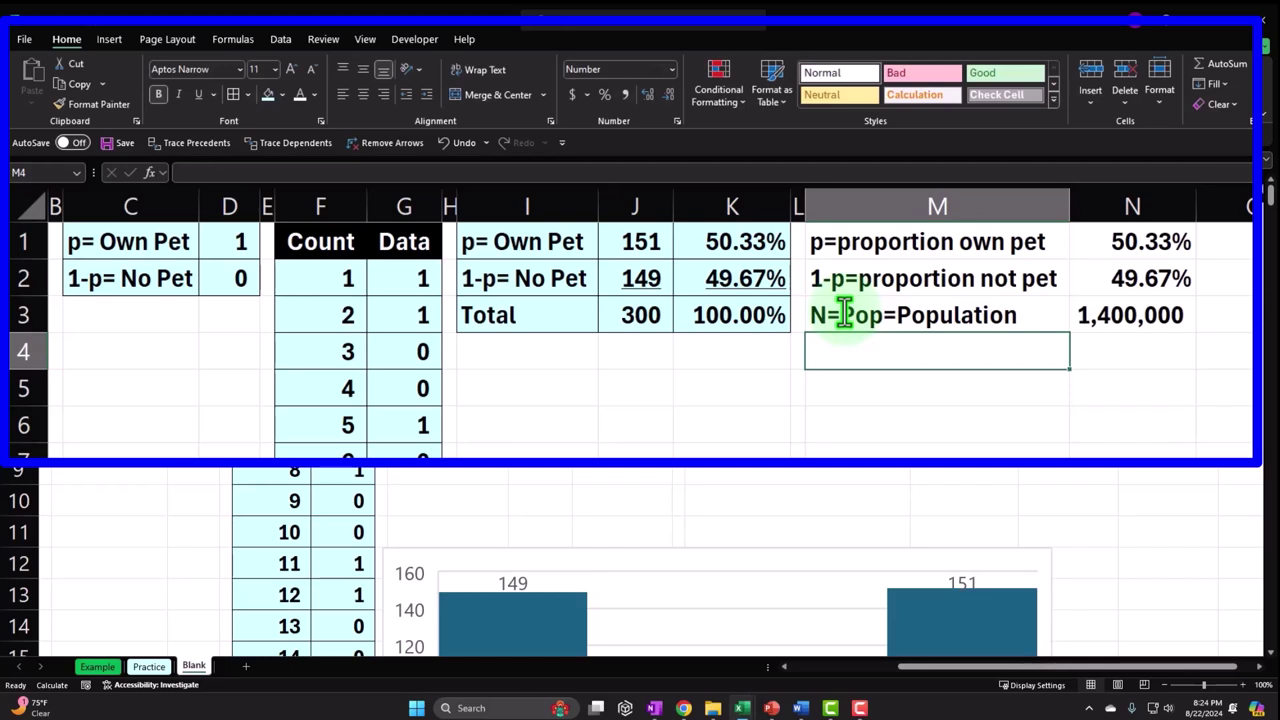
- Add the label 'n=sampl size' with =COUNT(G2:G301) over the Data column, giving 300
{"action": "type", "text": "n"}
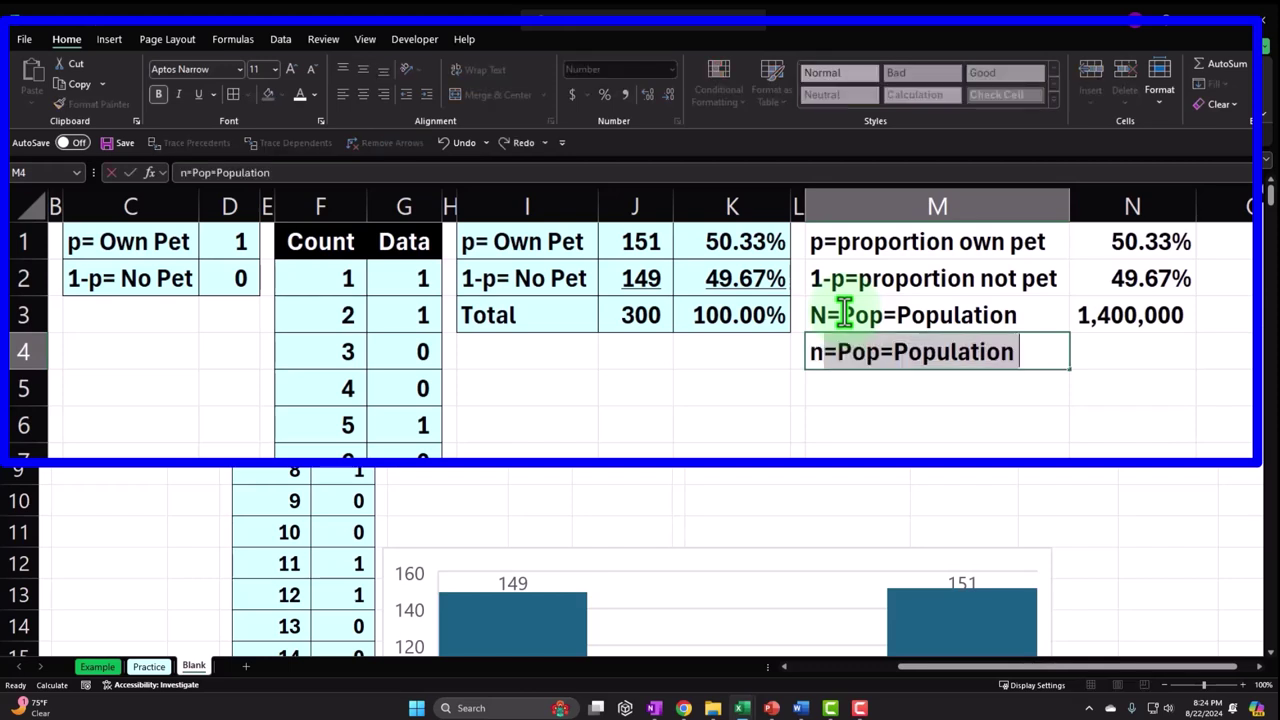
{"action": "type", "text": "=s"}
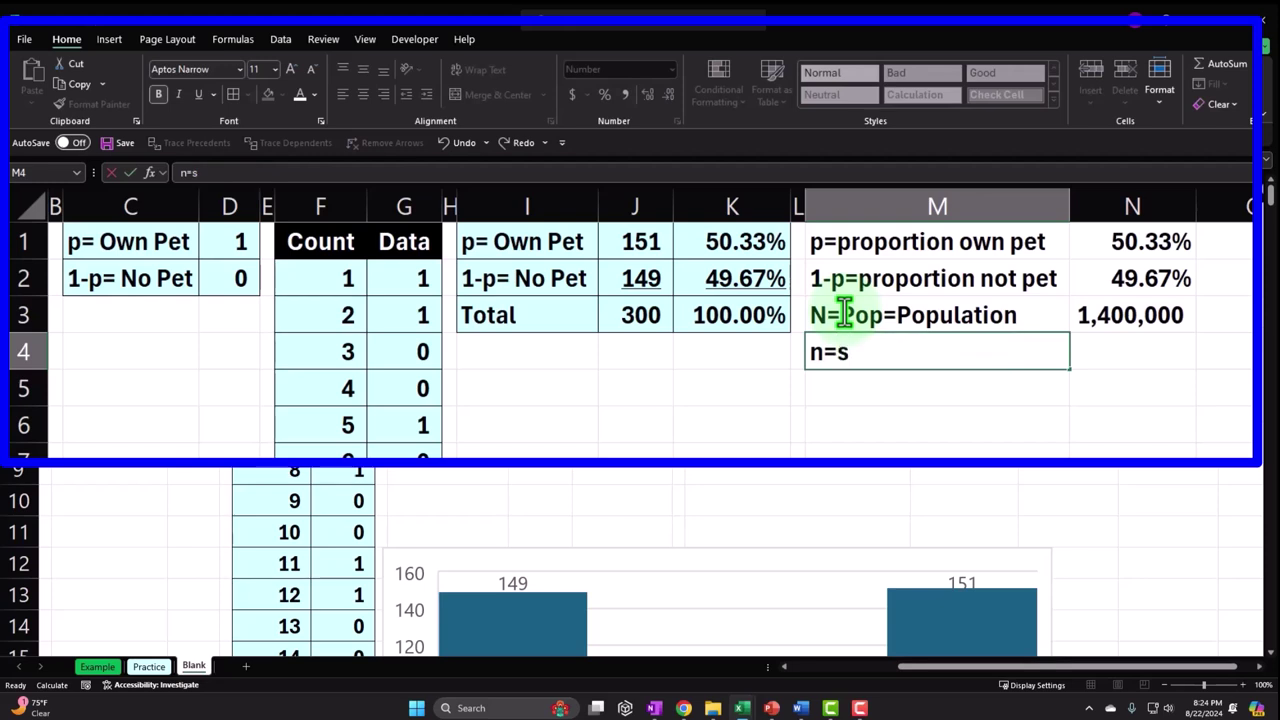
{"action": "type", "text": "ampl size"}
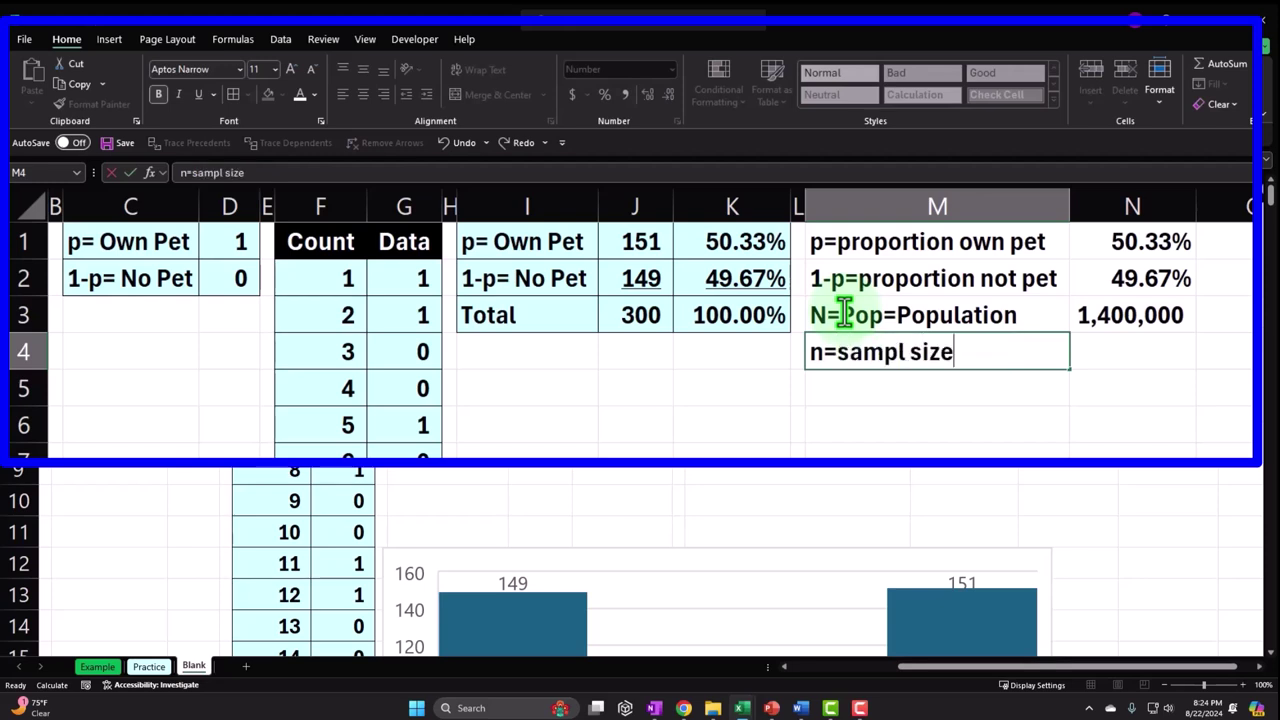
{"action": "key", "text": "Tab"}
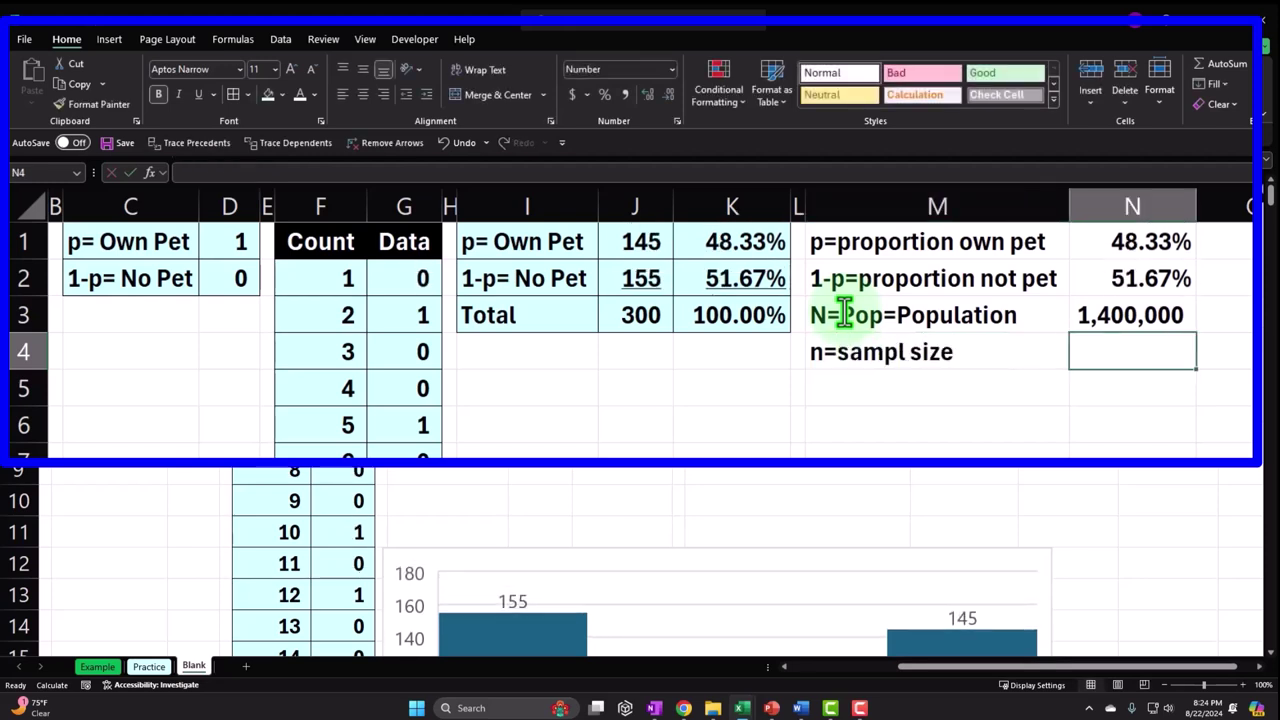
{"action": "type", "text": "="}
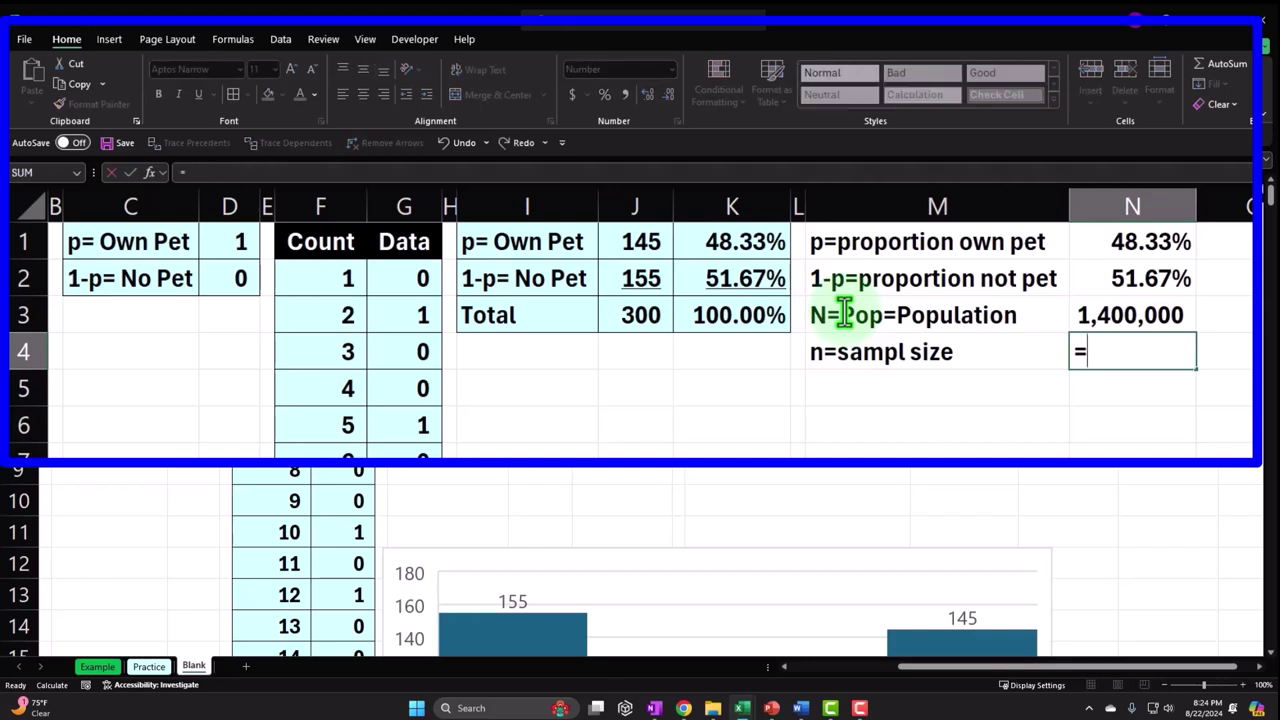
{"action": "type", "text": "count"}
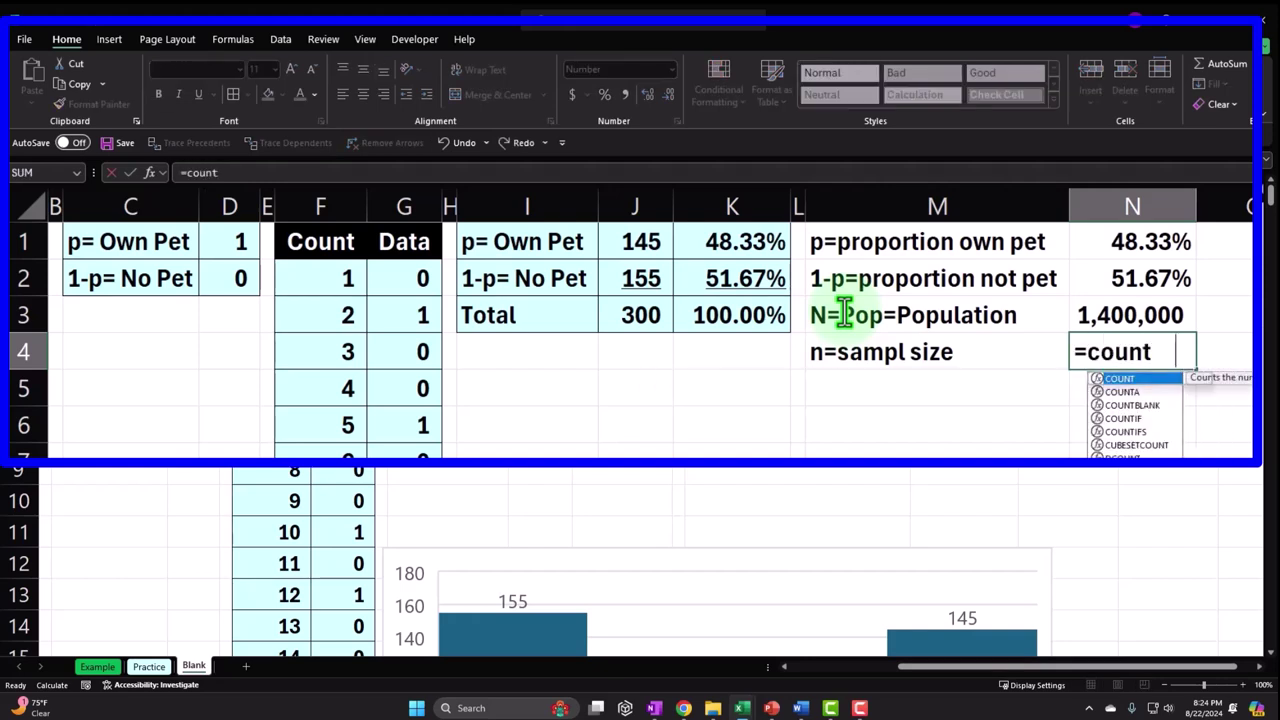
{"action": "key", "text": "Tab"}
{"action": "key", "text": "Left"}
{"action": "key", "text": "Left"}
{"action": "key", "text": "Left"}
{"action": "key", "text": "Left"}
{"action": "key", "text": "Left"}
{"action": "key", "text": "Left"}
{"action": "key", "text": "Left"}
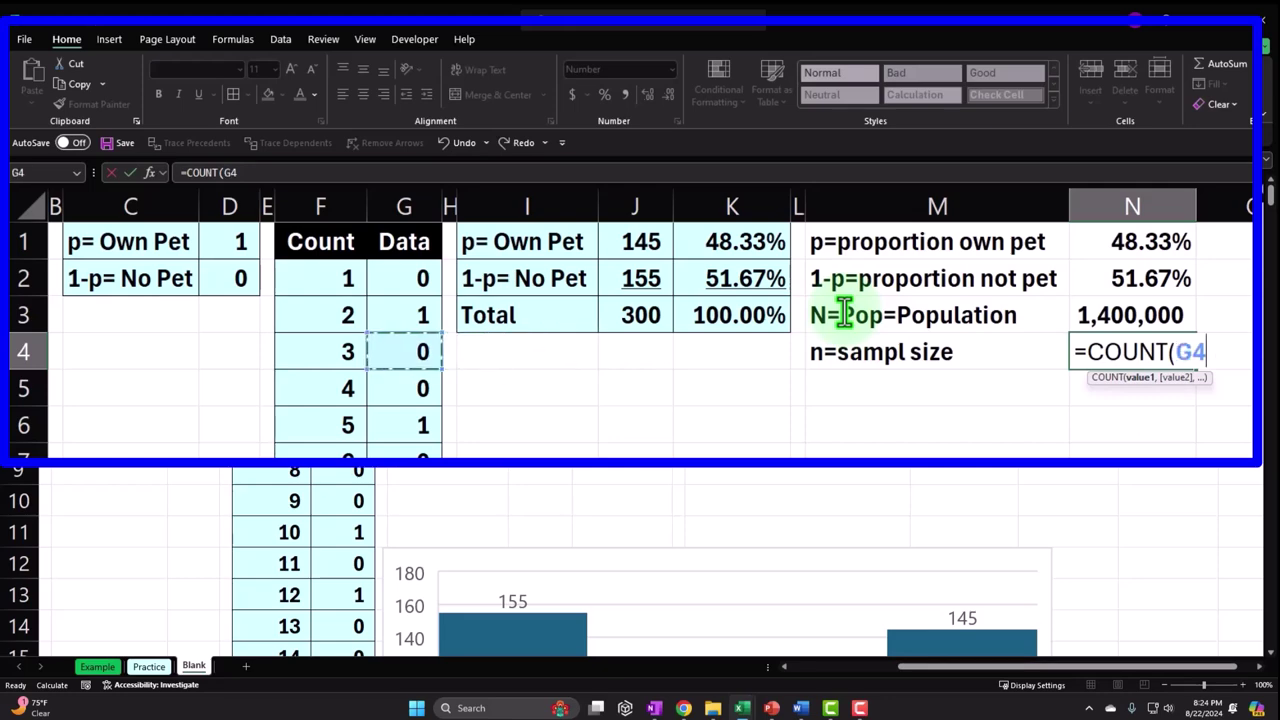
{"action": "key", "text": "Up"}
{"action": "key", "text": "Up"}
{"action": "key", "text": "ctrl+shift+Down"}
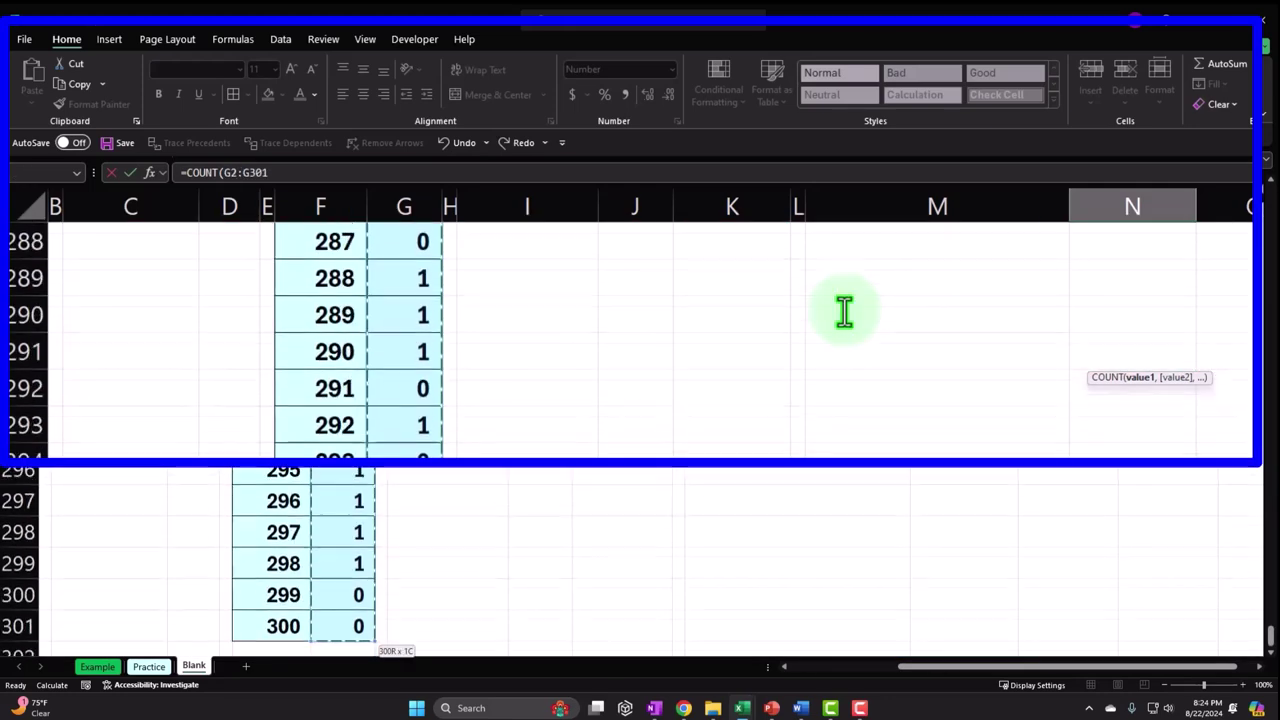
{"action": "key", "text": "Return"}
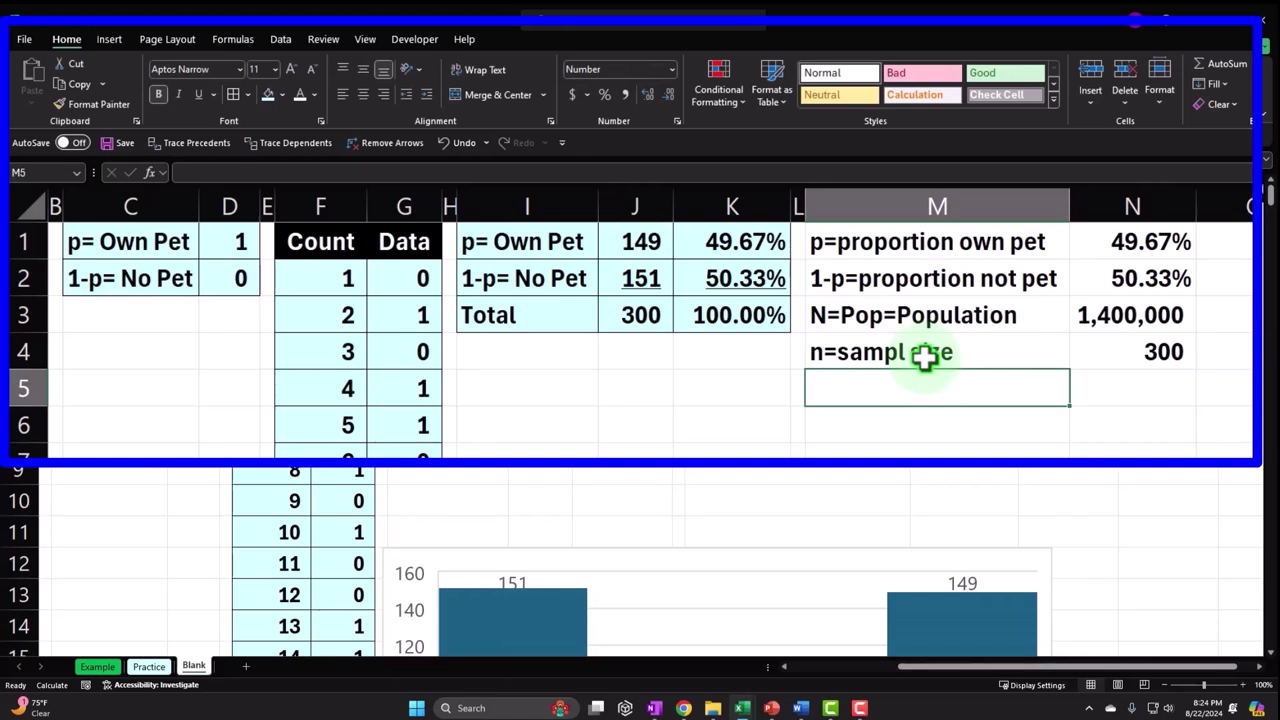
- Enter 'Expected pbar = Pop mean' in M5 and widen column M to fit the labels
{"action": "type", "text": "Exp"}
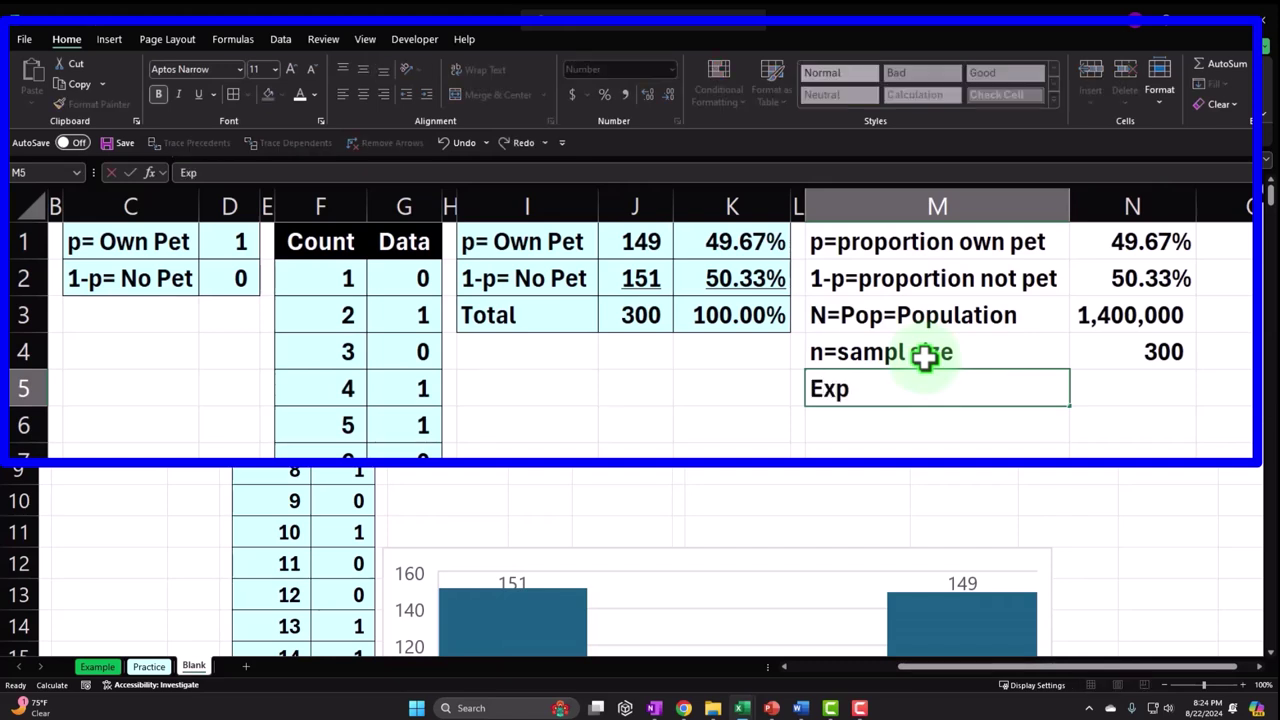
{"action": "type", "text": "ected P"}
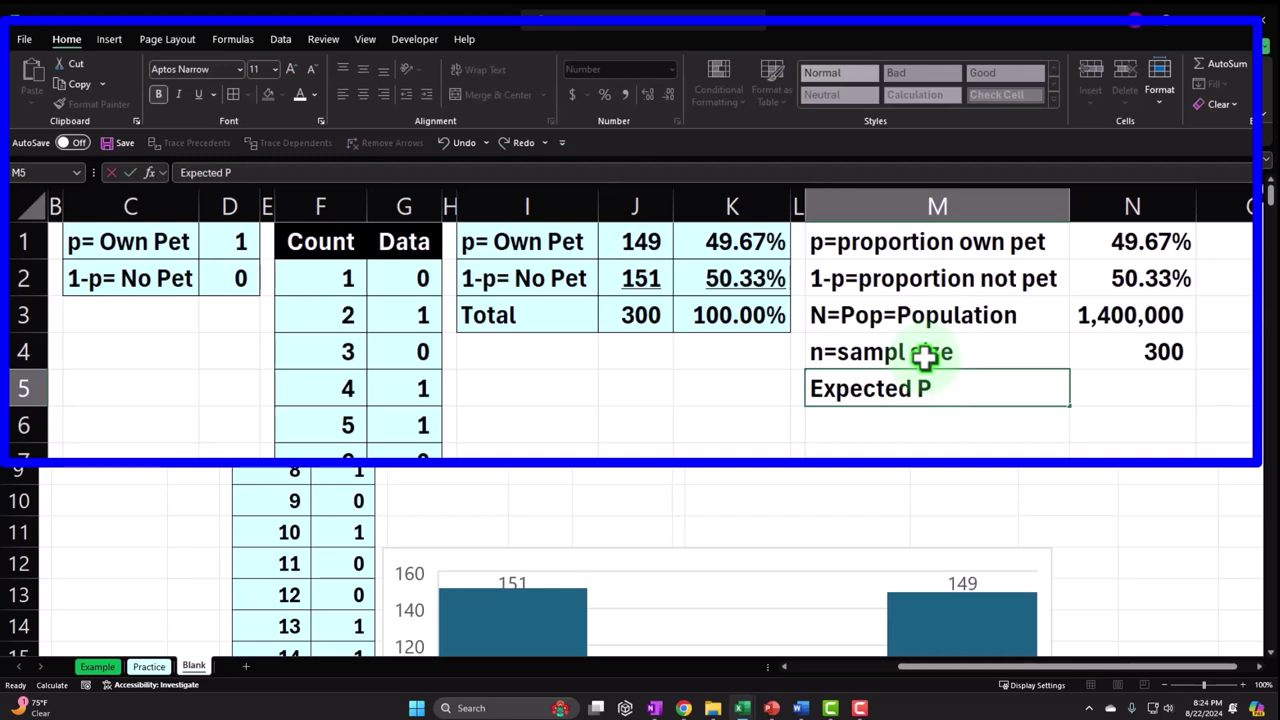
{"action": "key", "text": "BackSpace"}
{"action": "key", "text": "BackSpace"}
{"action": "type", "text": "pbar"}
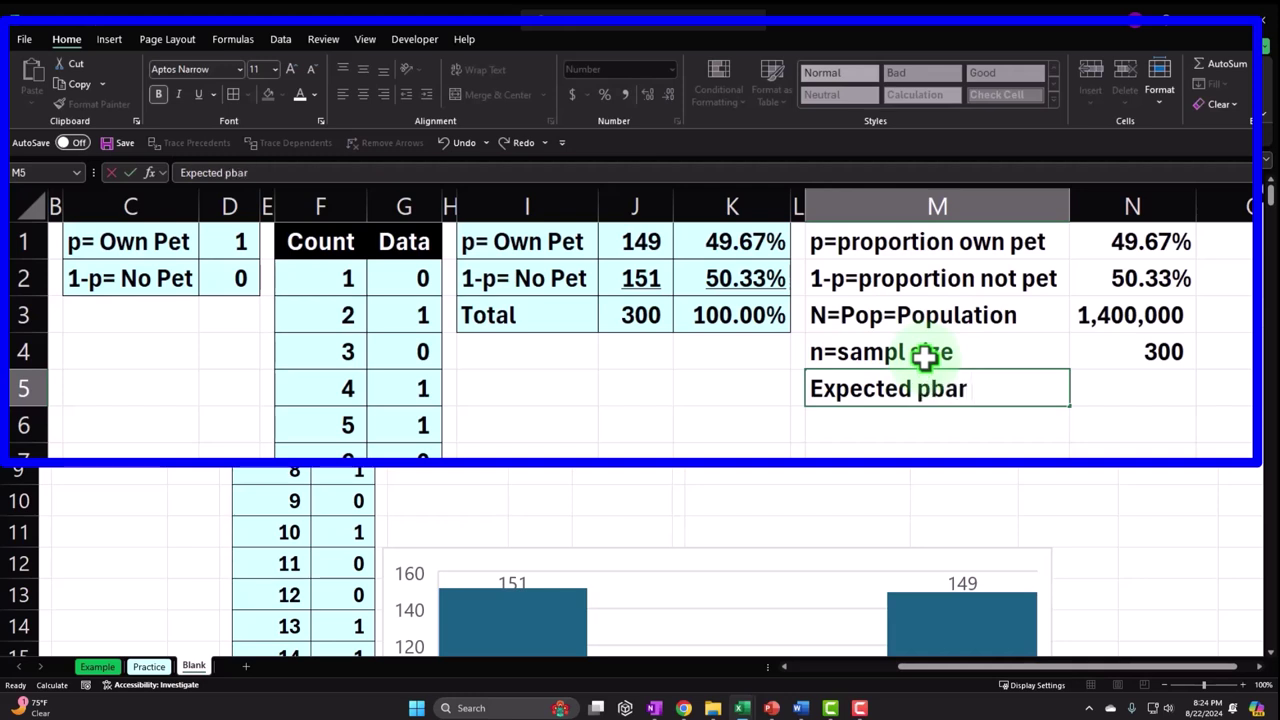
{"action": "type", "text": " =p"}
{"action": "key", "text": "BackSpace"}
{"action": "type", "text": "p"}
{"action": "key", "text": "BackSpace"}
{"action": "type", "text": "Pop mean"}
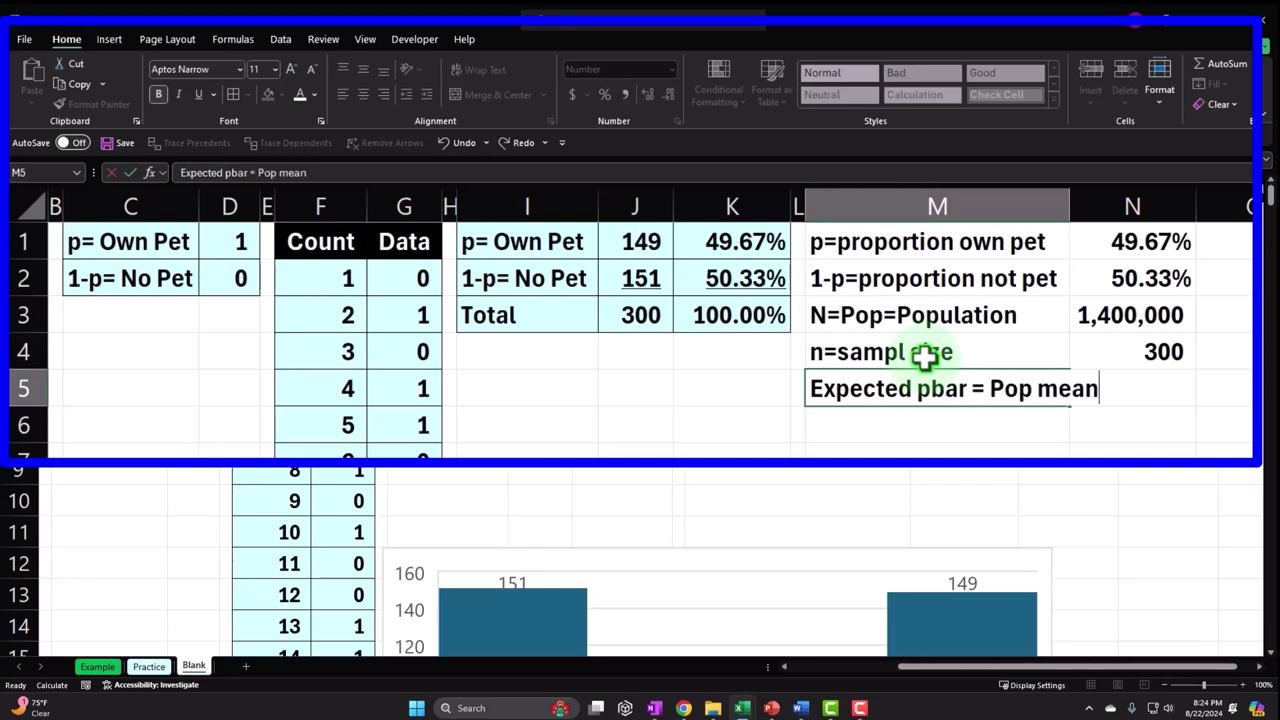
{"action": "key", "text": "Return"}
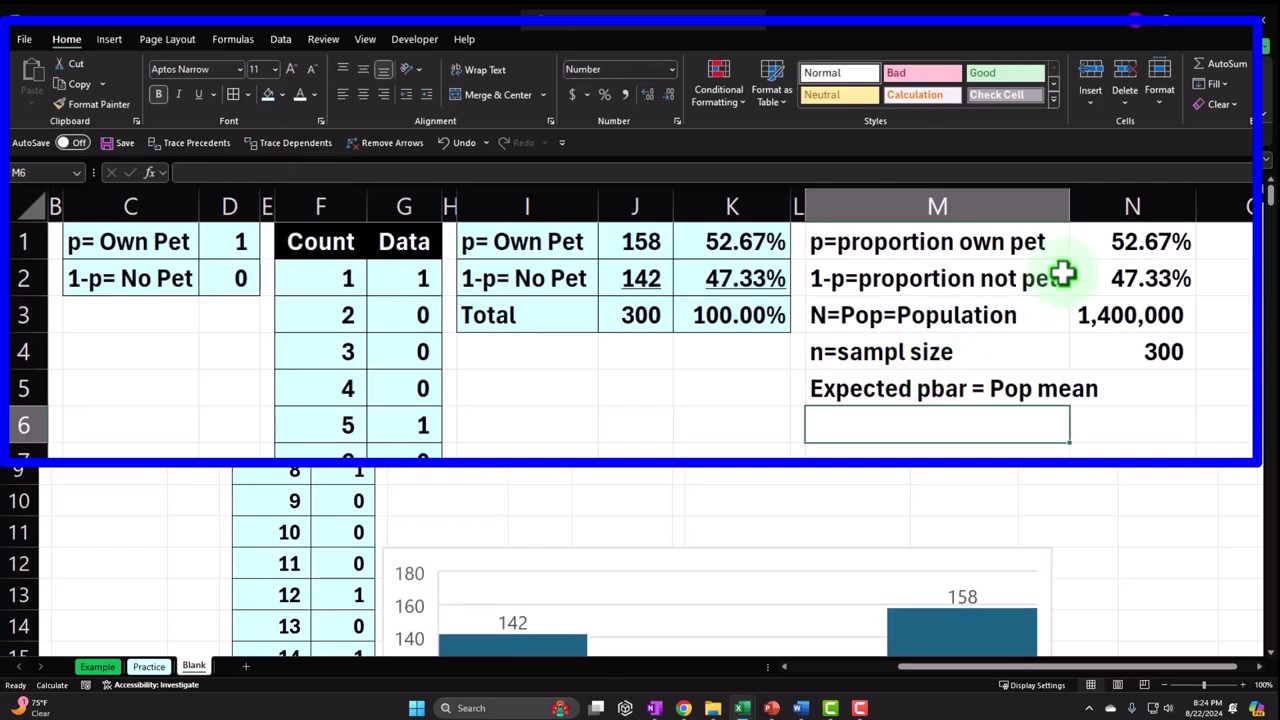
{"action": "left_click_drag", "start_coordinate": [1070, 206], "coordinate": [1103, 205]}
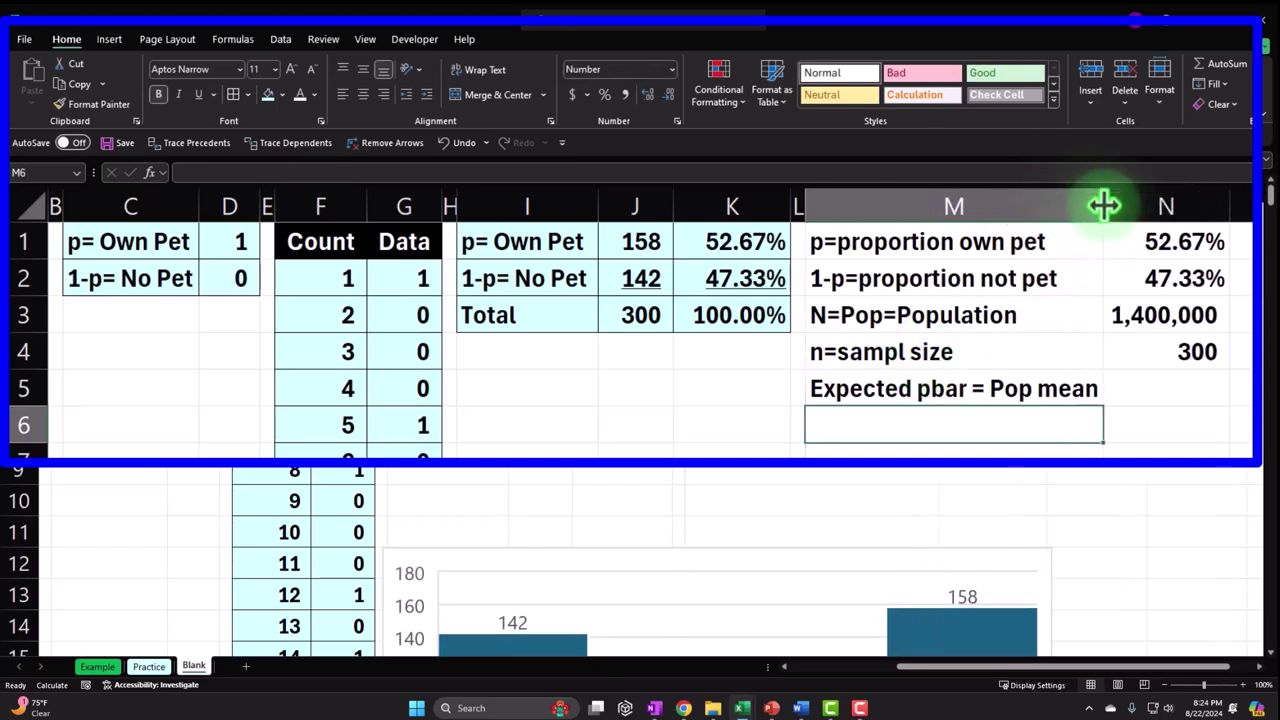
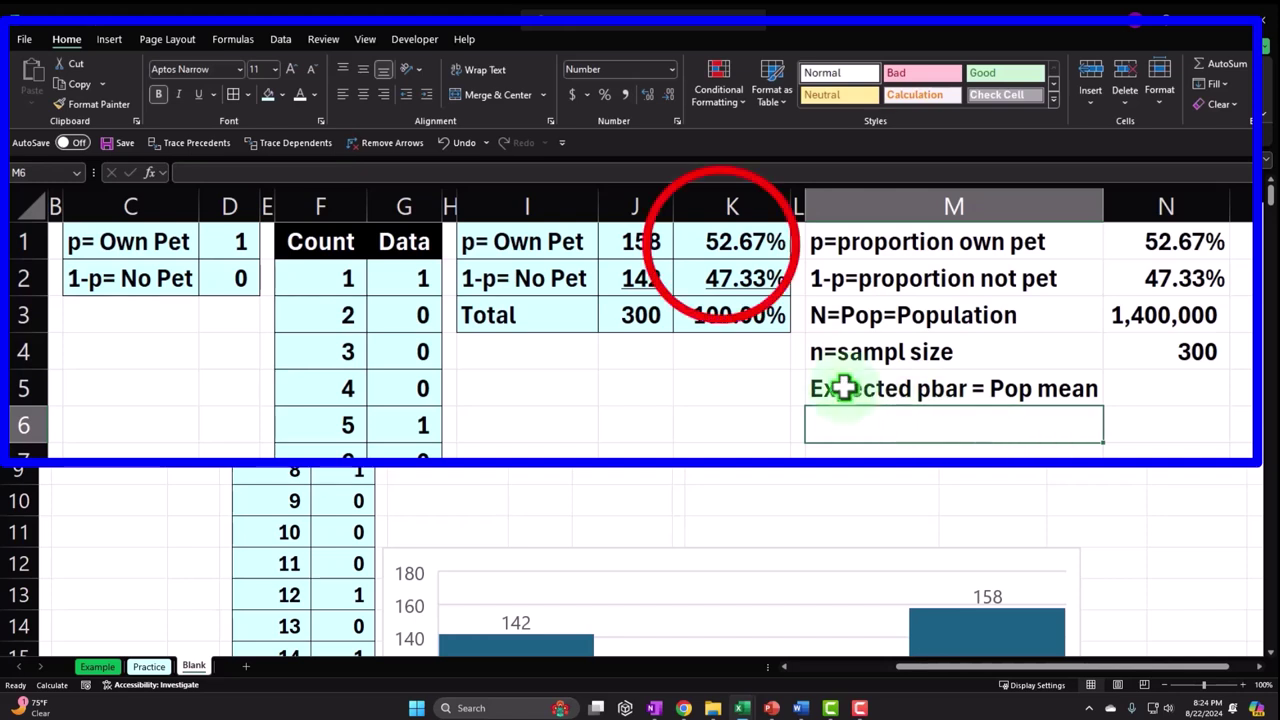
- Enter =K1 in N5 and format it as a two-decimal percentage, reading 52.00%
{"action": "left_click", "coordinate": [712, 248]}
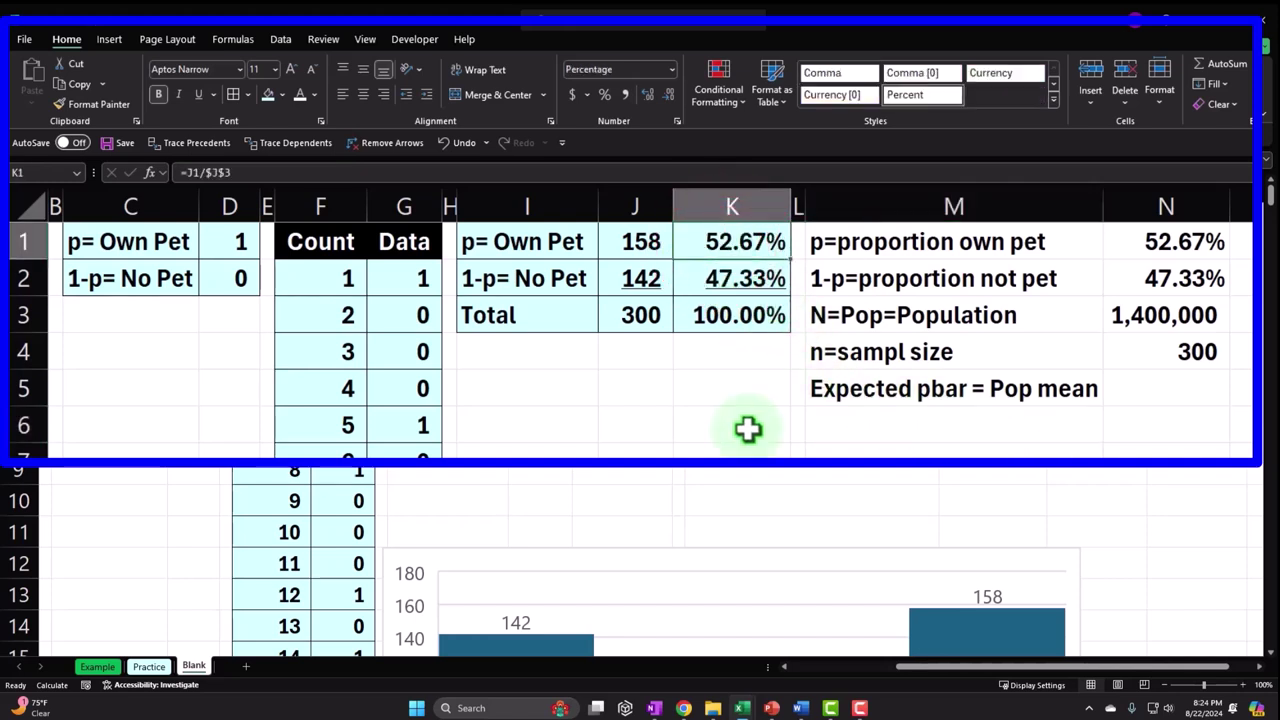
{"action": "left_click", "coordinate": [1151, 391]}
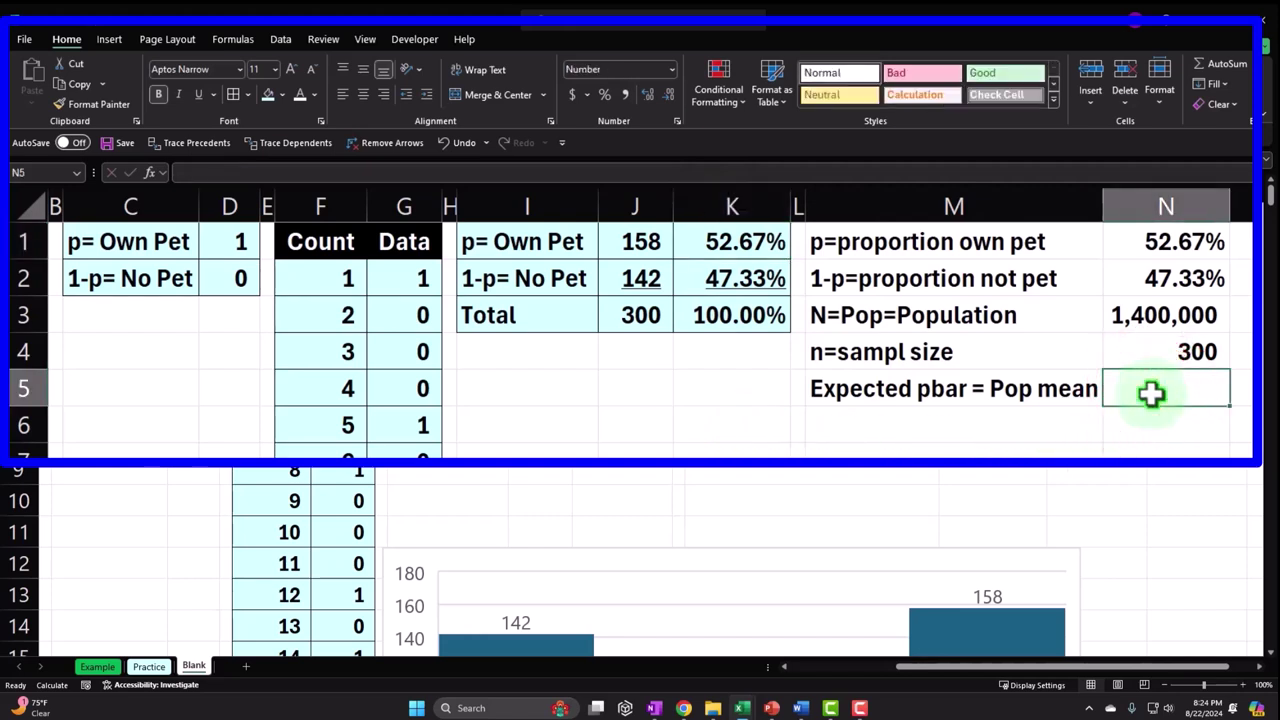
{"action": "type", "text": "="}
{"action": "key", "text": "Left"}
{"action": "key", "text": "Left"}
{"action": "key", "text": "Left"}
{"action": "key", "text": "Up"}
{"action": "key", "text": "Up"}
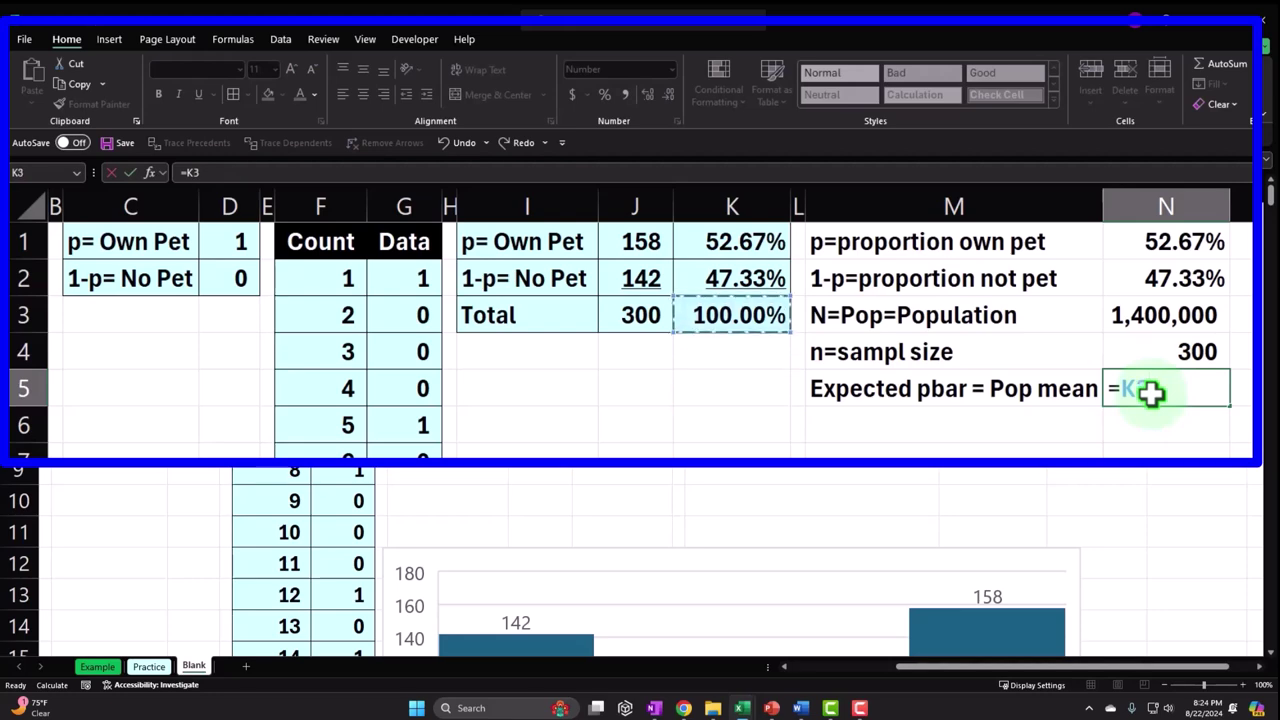
{"action": "key", "text": "Up"}
{"action": "key", "text": "Up"}
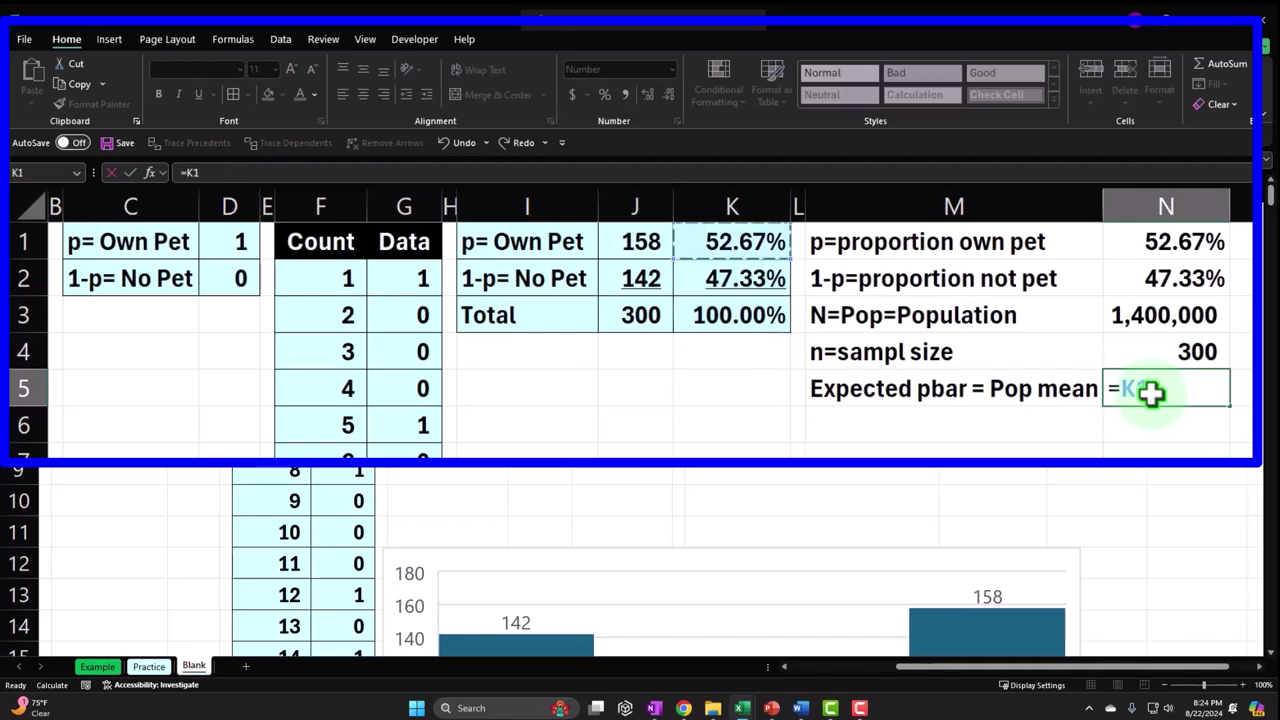
{"action": "key", "text": "Return"}
{"action": "left_click", "coordinate": [1150, 390]}
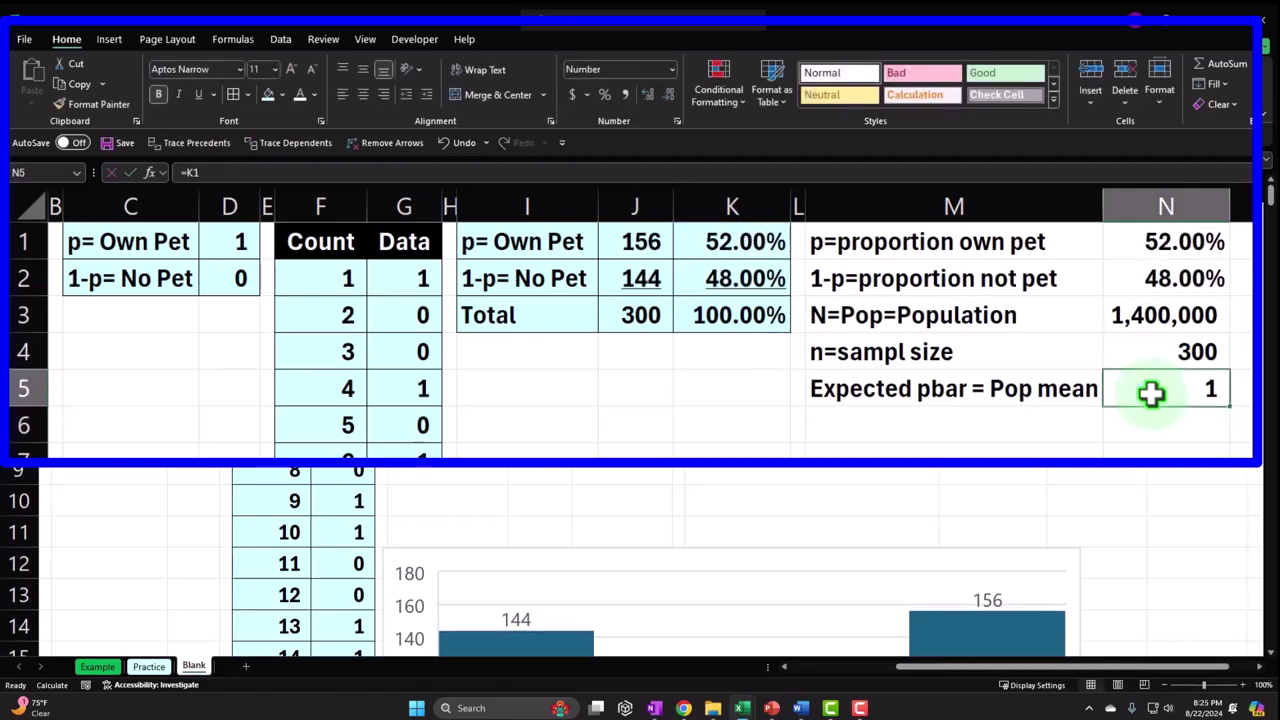
{"action": "left_click", "coordinate": [647, 95]}
{"action": "left_click", "coordinate": [605, 95]}
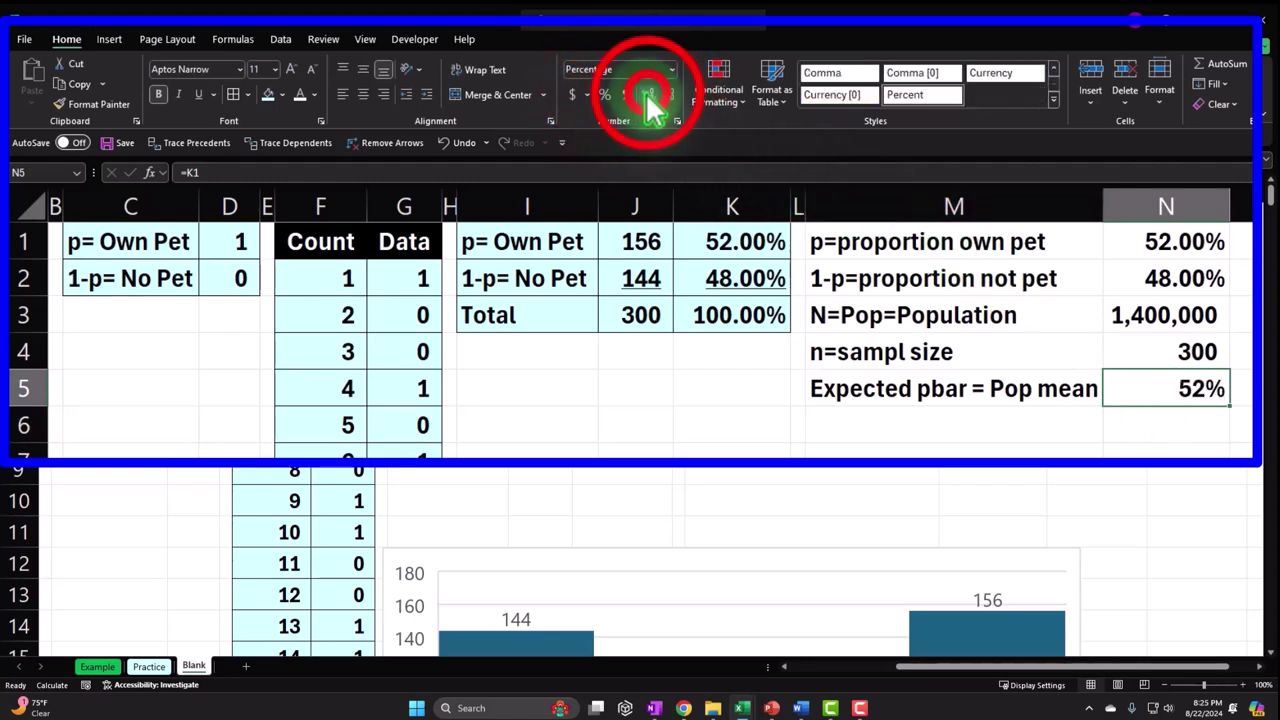
{"action": "left_click", "coordinate": [648, 95]}
{"action": "left_click", "coordinate": [648, 95]}
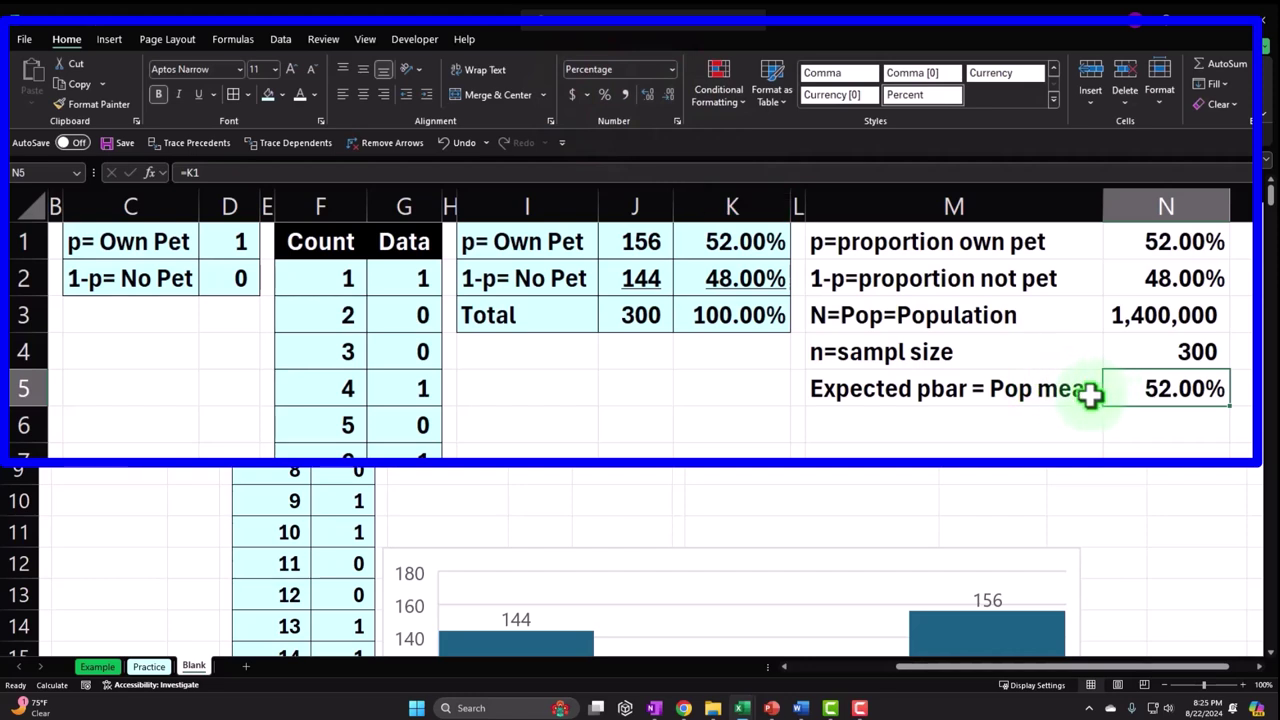
- Type the label 'Is 1/N < 5%?' in M6
{"action": "left_click", "coordinate": [945, 428]}
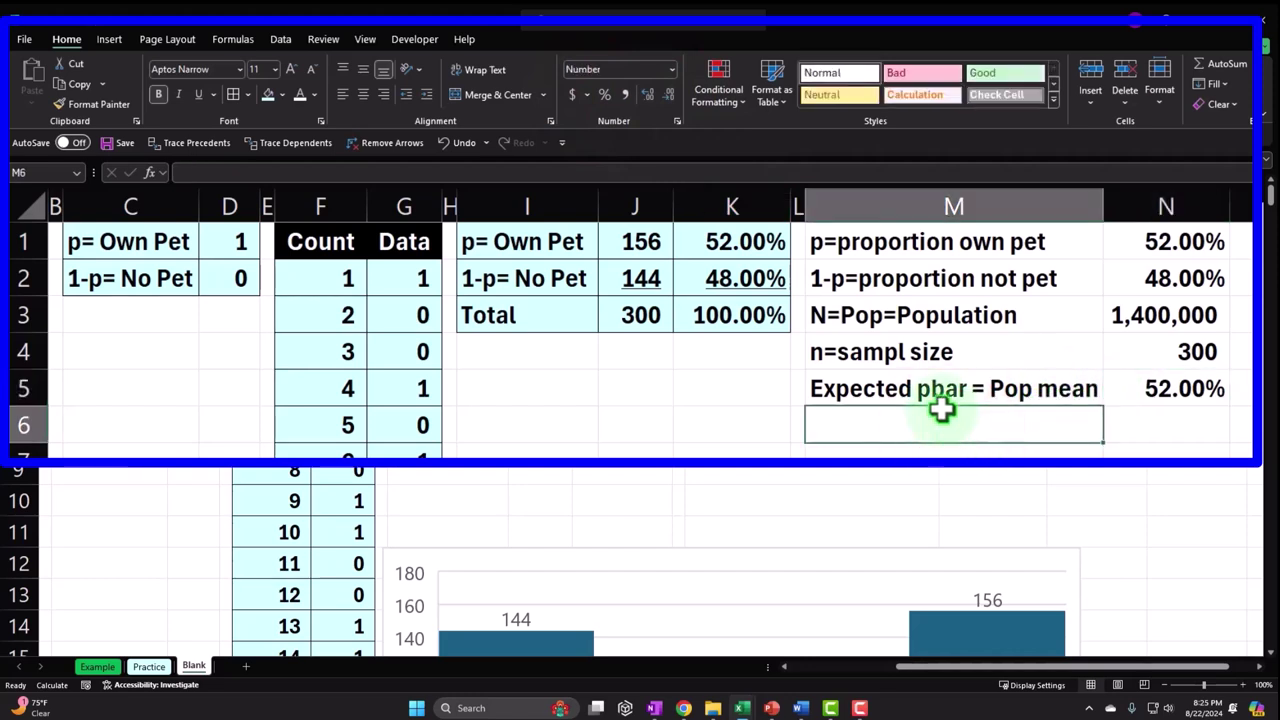
{"action": "type", "text": "Is"}
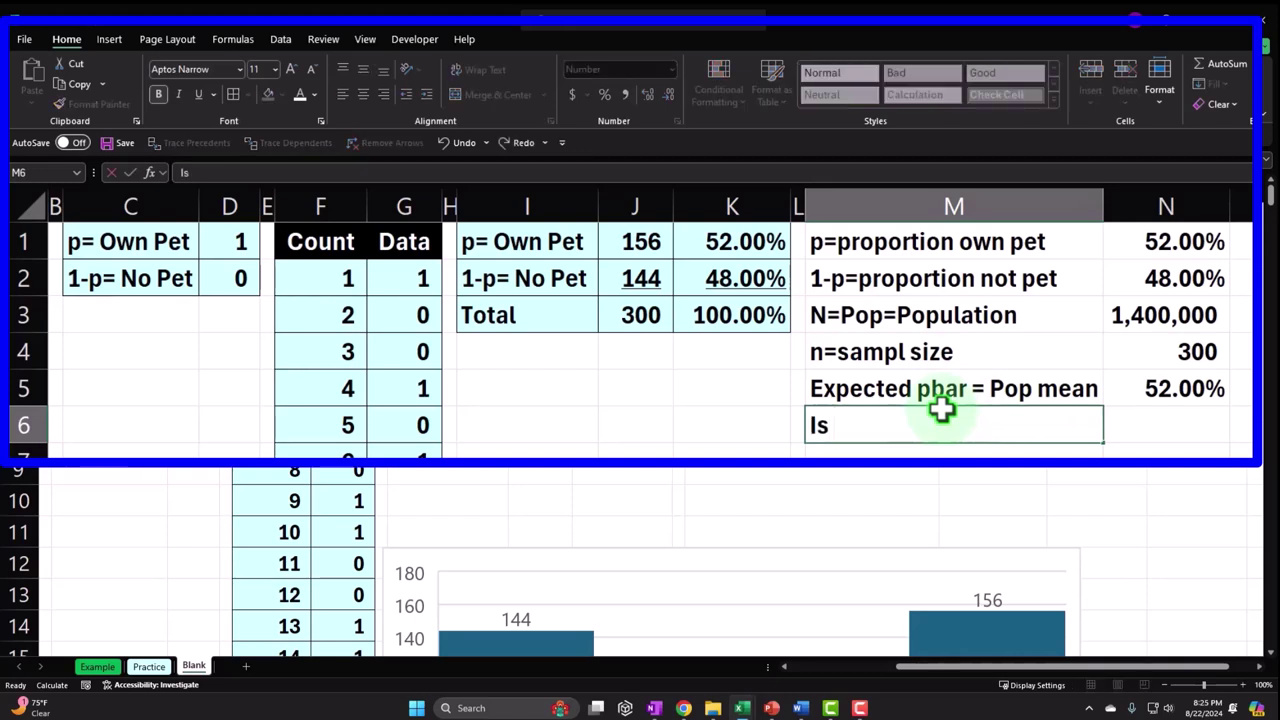
{"action": "type", "text": " 1/N "}
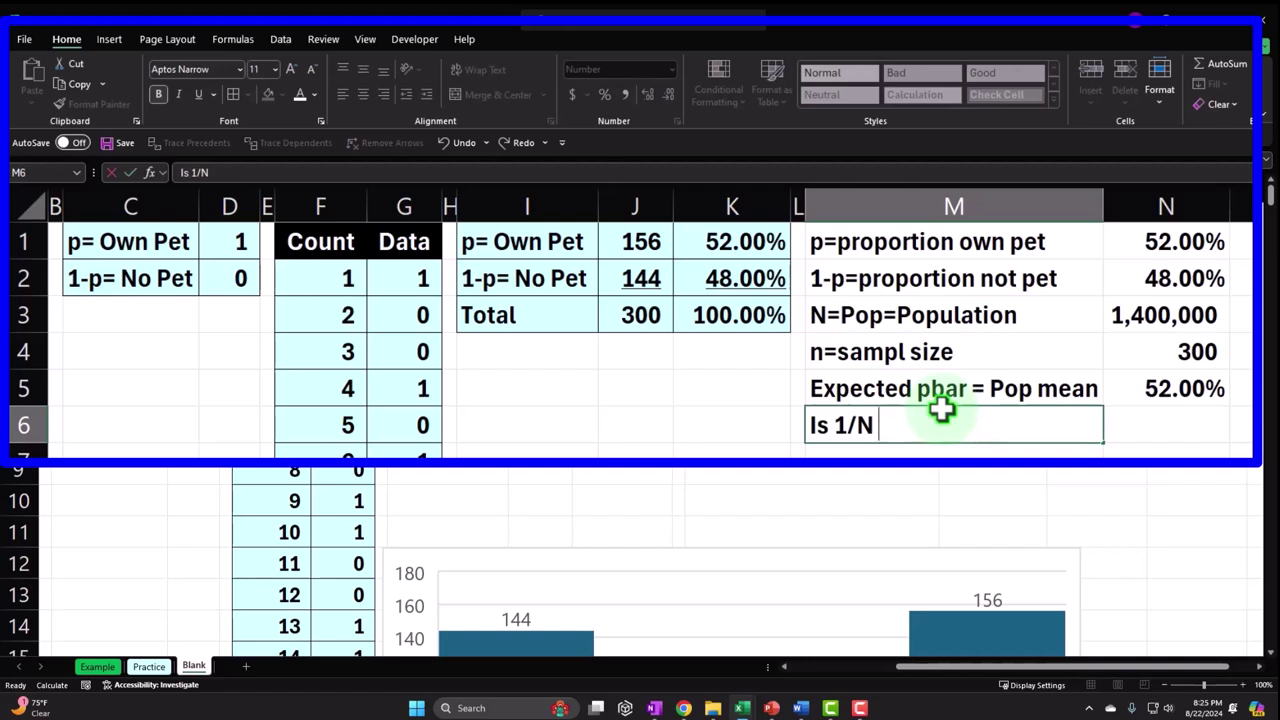
{"action": "type", "text": "< 5%"}
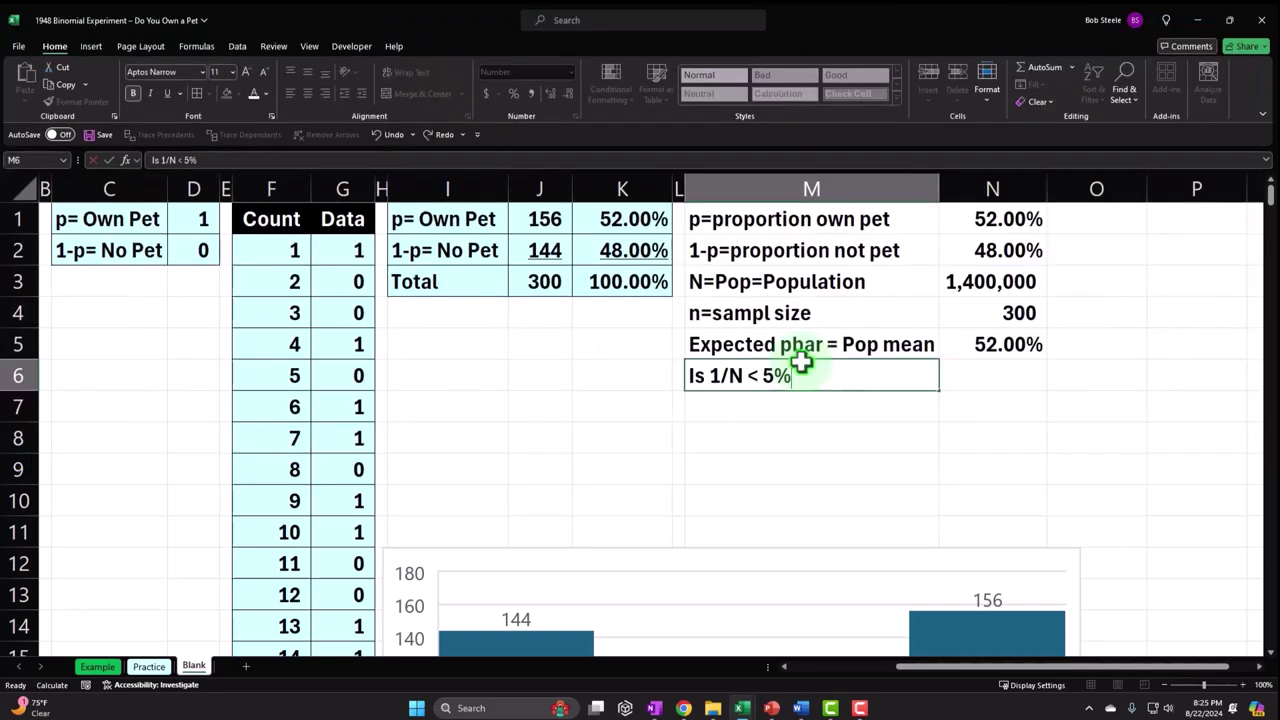
{"action": "type", "text": "?"}
{"action": "key", "text": "Return"}
- Review the proportion and sample-mean standard-error equations in column A
{"action": "key", "text": "Left"}
{"action": "key", "text": "Left"}
{"action": "key", "text": "Left"}
{"action": "key", "text": "Left"}
{"action": "key", "text": "Left"}
{"action": "key", "text": "Left"}
{"action": "key", "text": "Left"}
{"action": "key", "text": "Left"}
{"action": "key", "text": "Left"}
{"action": "key", "text": "Left"}
{"action": "key", "text": "Left"}
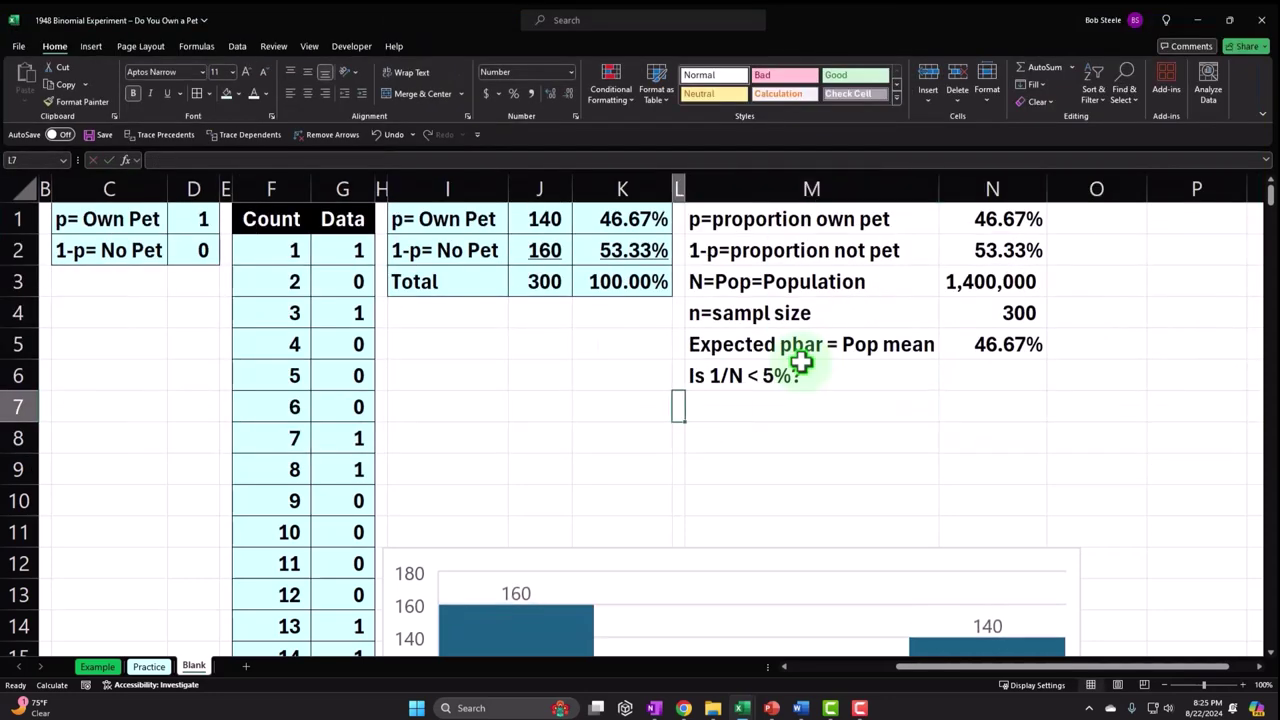
{"action": "key", "text": "Left"}
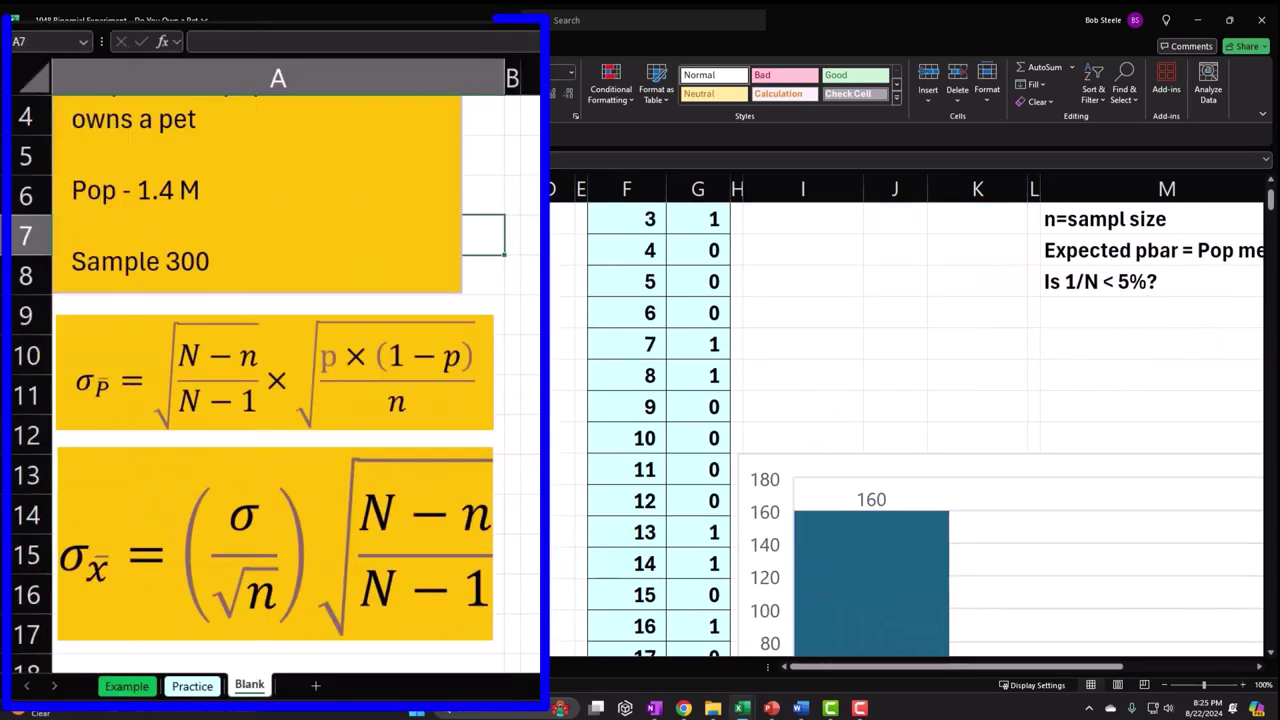
{"action": "left_click", "coordinate": [451, 394]}
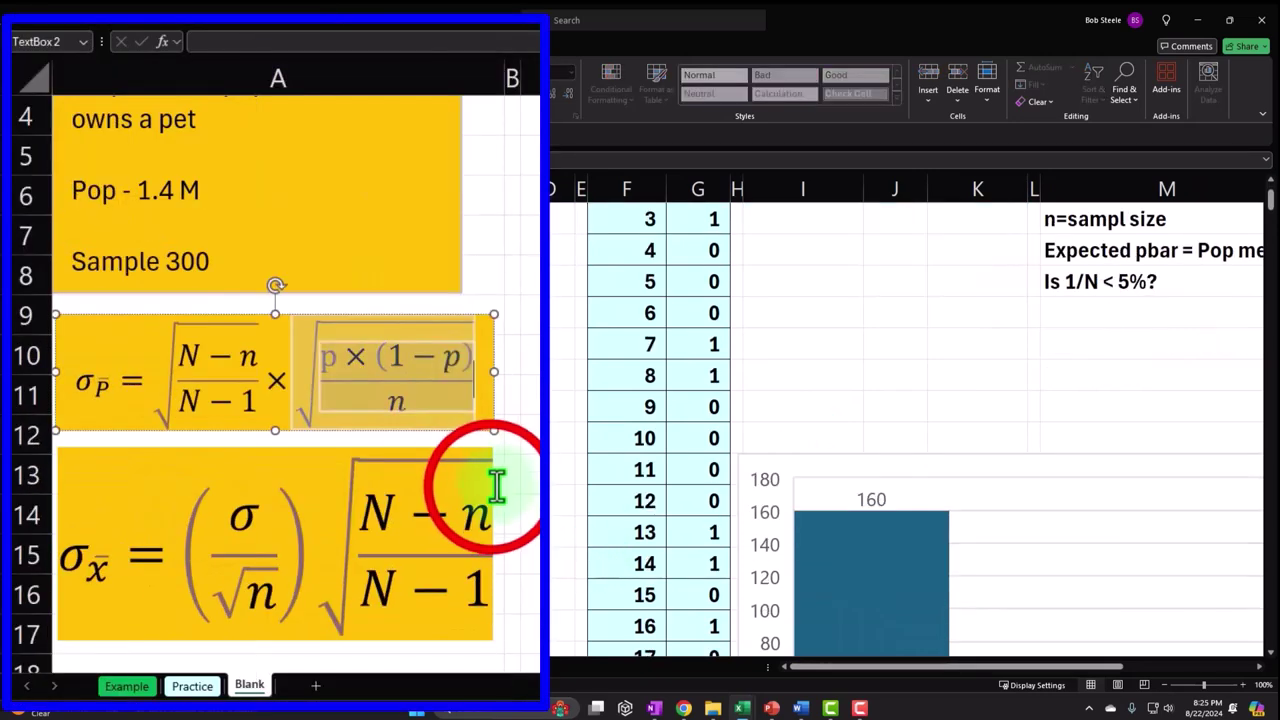
{"action": "left_click", "coordinate": [491, 488]}
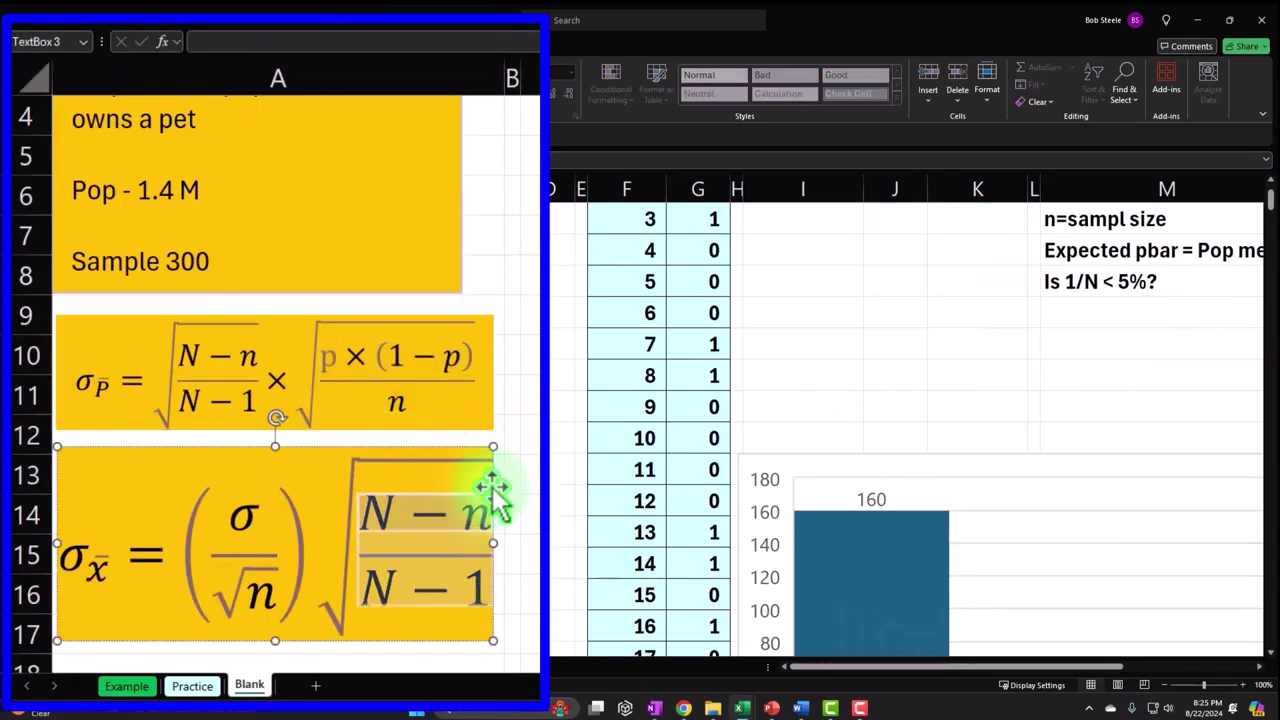
{"action": "left_click", "coordinate": [526, 486]}
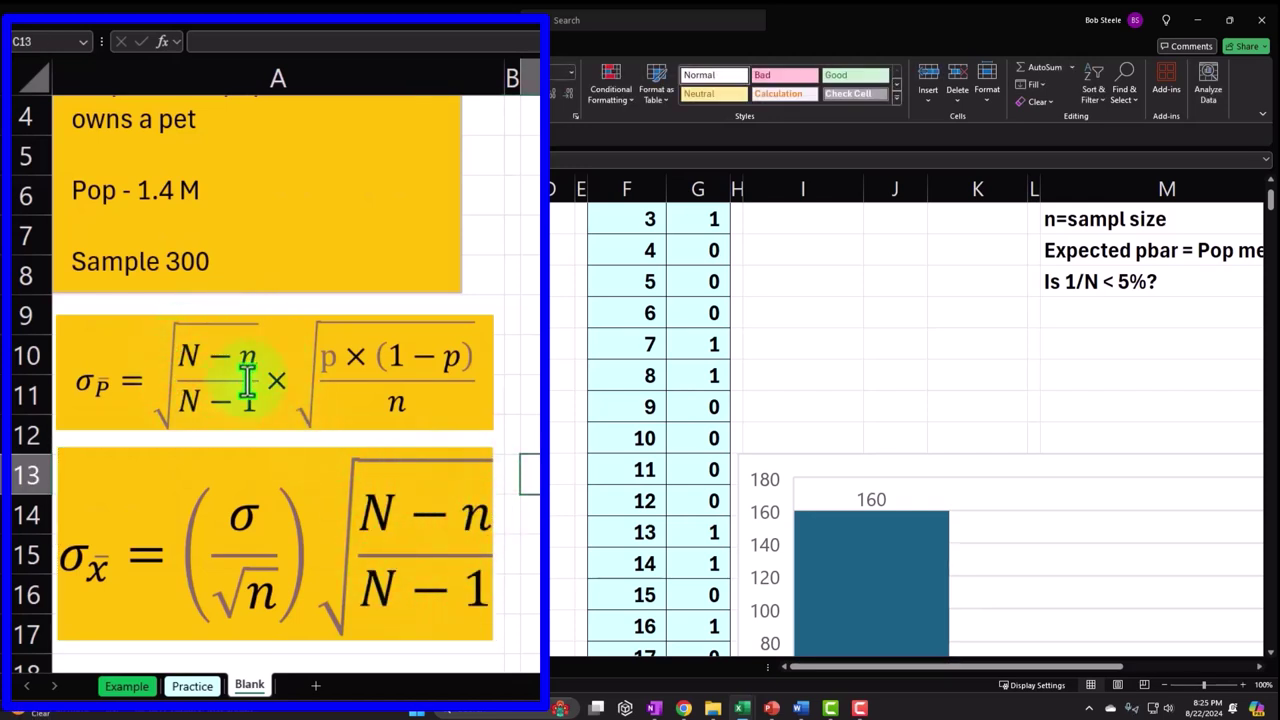
{"action": "left_click", "coordinate": [845, 667]}
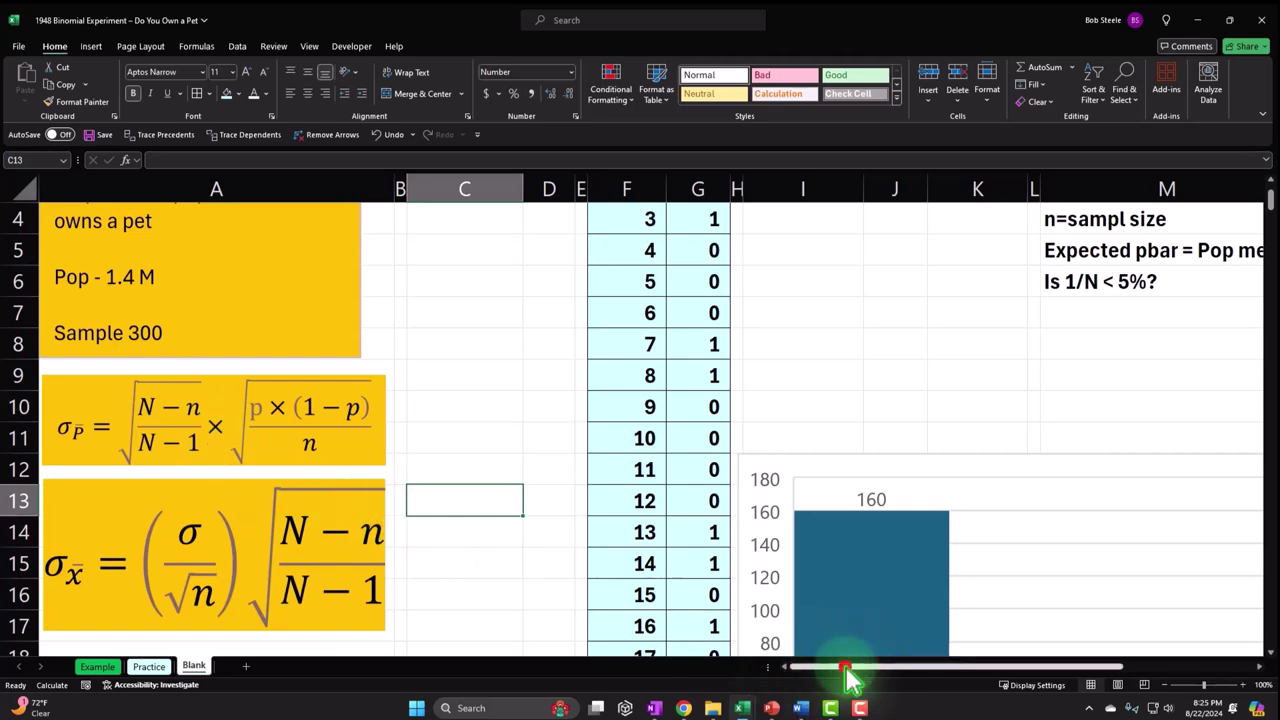
{"action": "left_click_drag", "start_coordinate": [845, 667], "coordinate": [971, 616]}
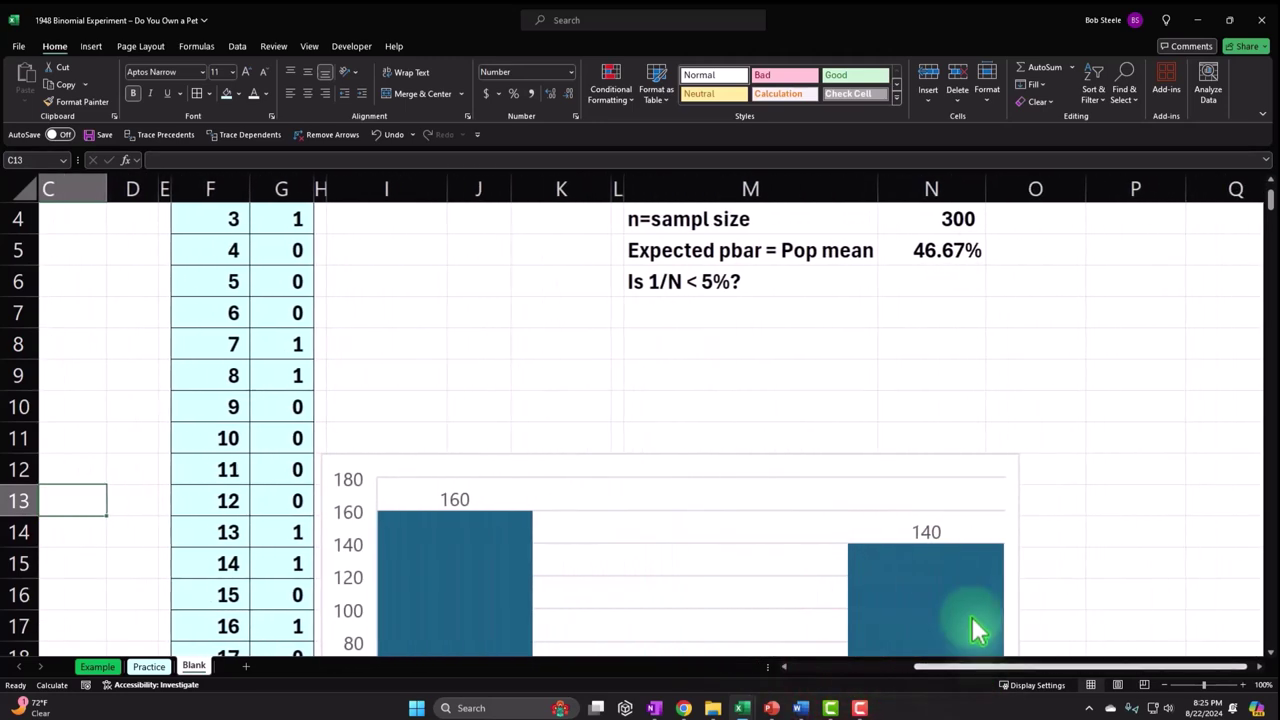
{"action": "scroll", "coordinate": [951, 585], "scroll_direction": "up", "scroll_amount": 1}
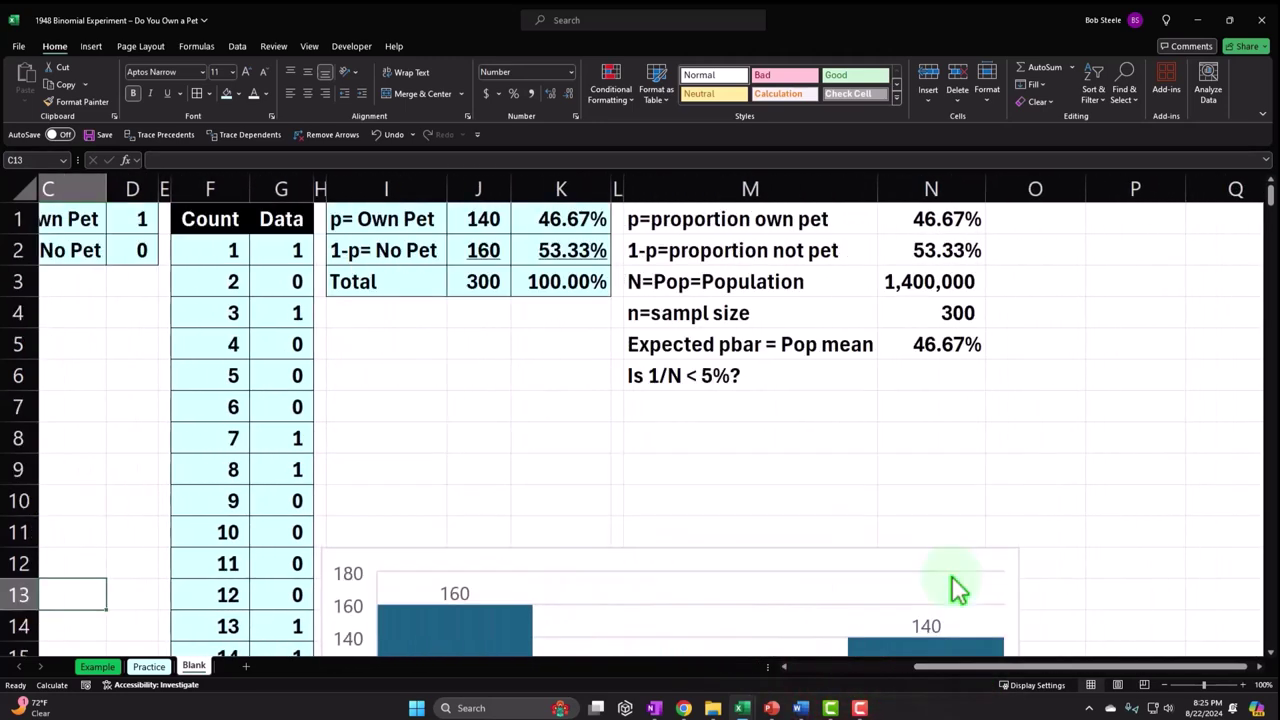
- Correct the label to read 'Is n/N < 5%?'
{"action": "left_click", "coordinate": [657, 378]}
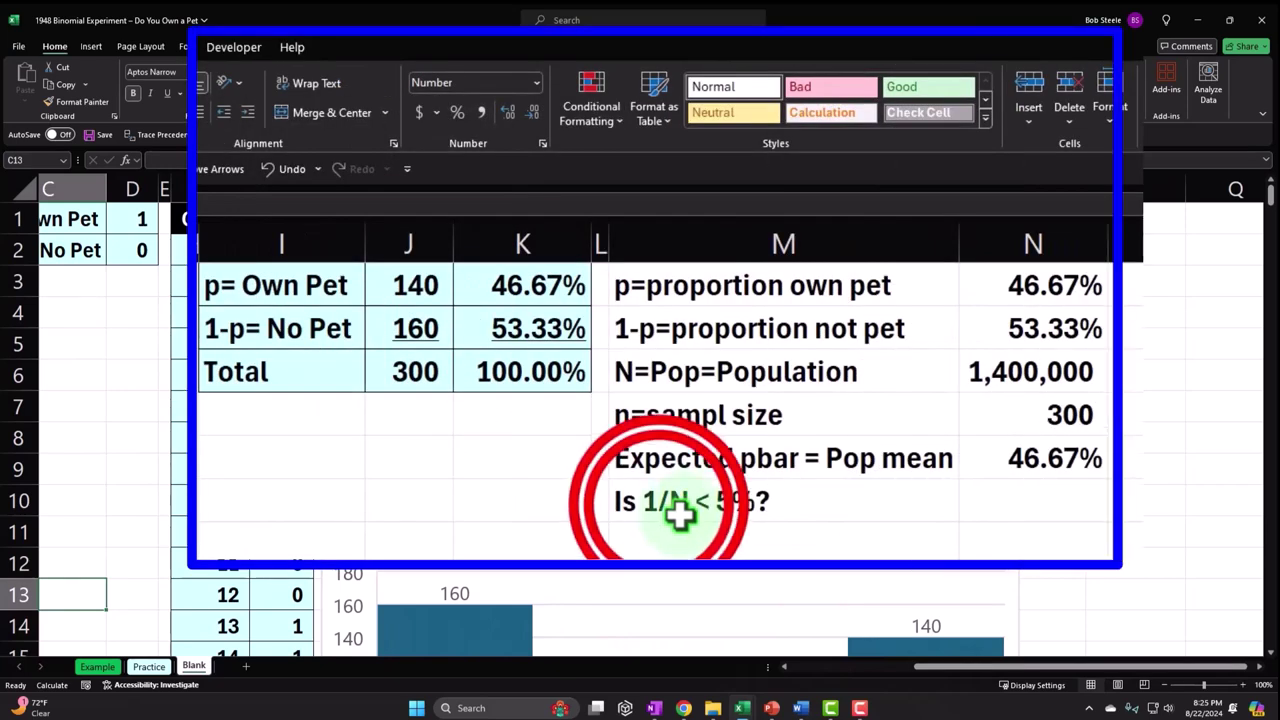
{"action": "double_click", "coordinate": [657, 503]}
{"action": "key", "text": "BackSpace"}
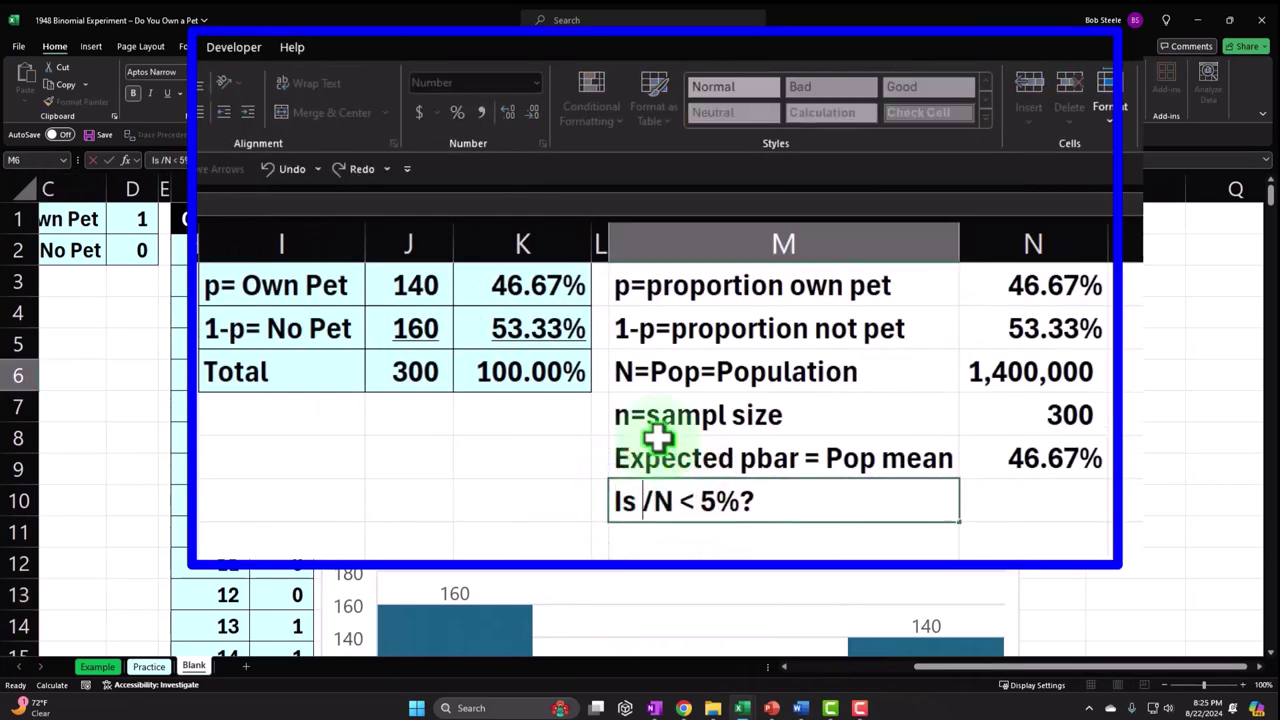
{"action": "type", "text": "n"}
{"action": "key", "text": "Return"}
- Enter =N4/N3 in N6 to divide sample size by population
{"action": "key", "text": "Right"}
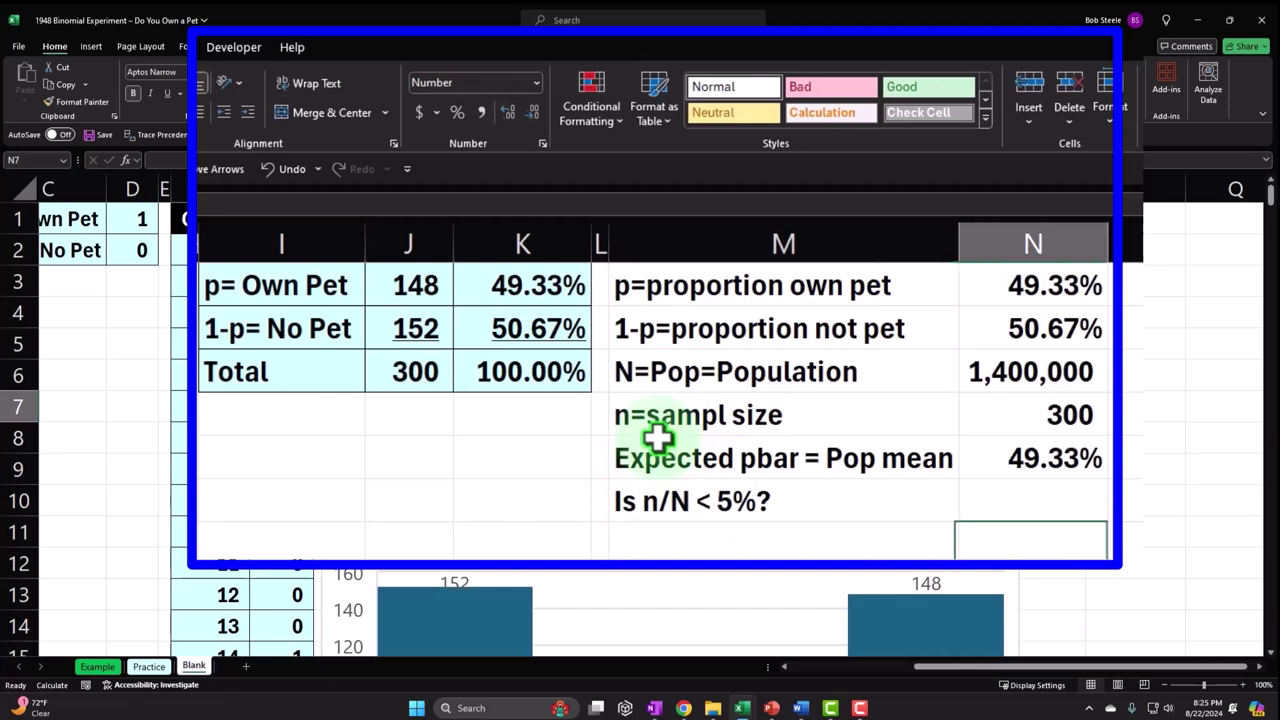
{"action": "key", "text": "Up"}
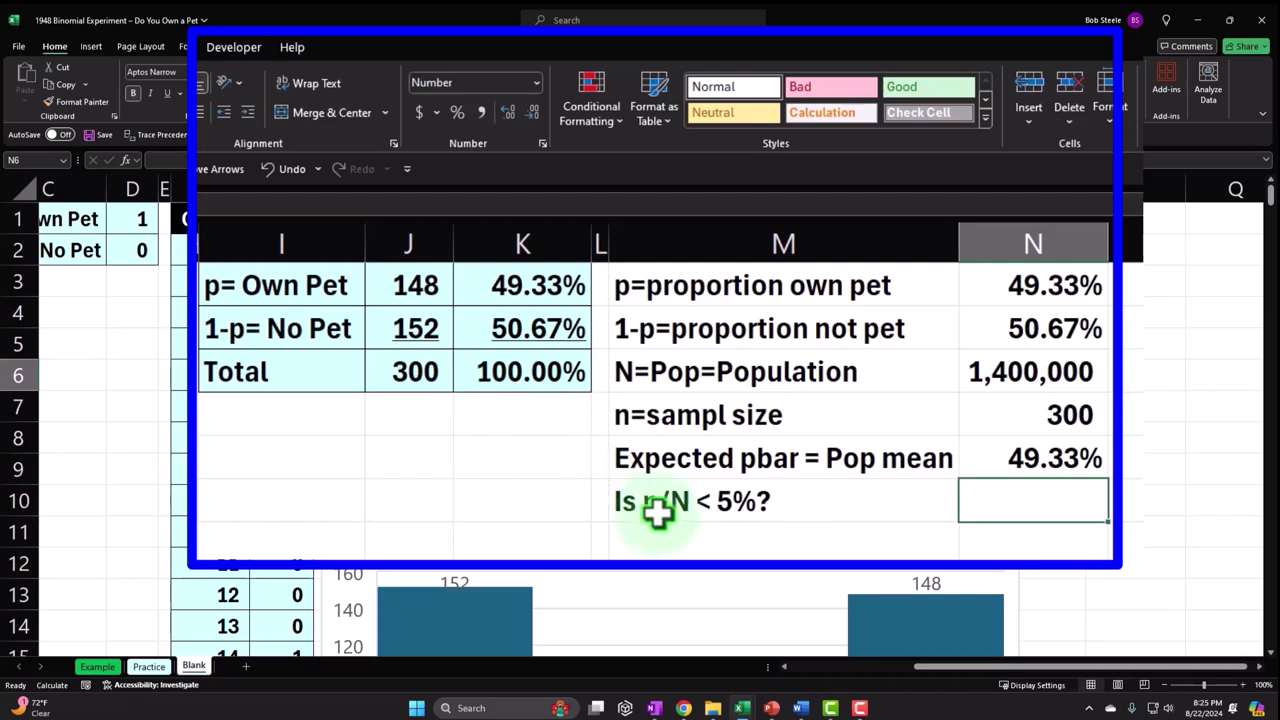
{"action": "type", "text": "="}
{"action": "key", "text": "Left"}
{"action": "key", "text": "Left"}
{"action": "key", "text": "Left"}
{"action": "key", "text": "Up"}
{"action": "key", "text": "Up"}
{"action": "key", "text": "Up"}
{"action": "key", "text": "Up"}
{"action": "key", "text": "Up"}
{"action": "key", "text": "Up"}
{"action": "key", "text": "Up"}
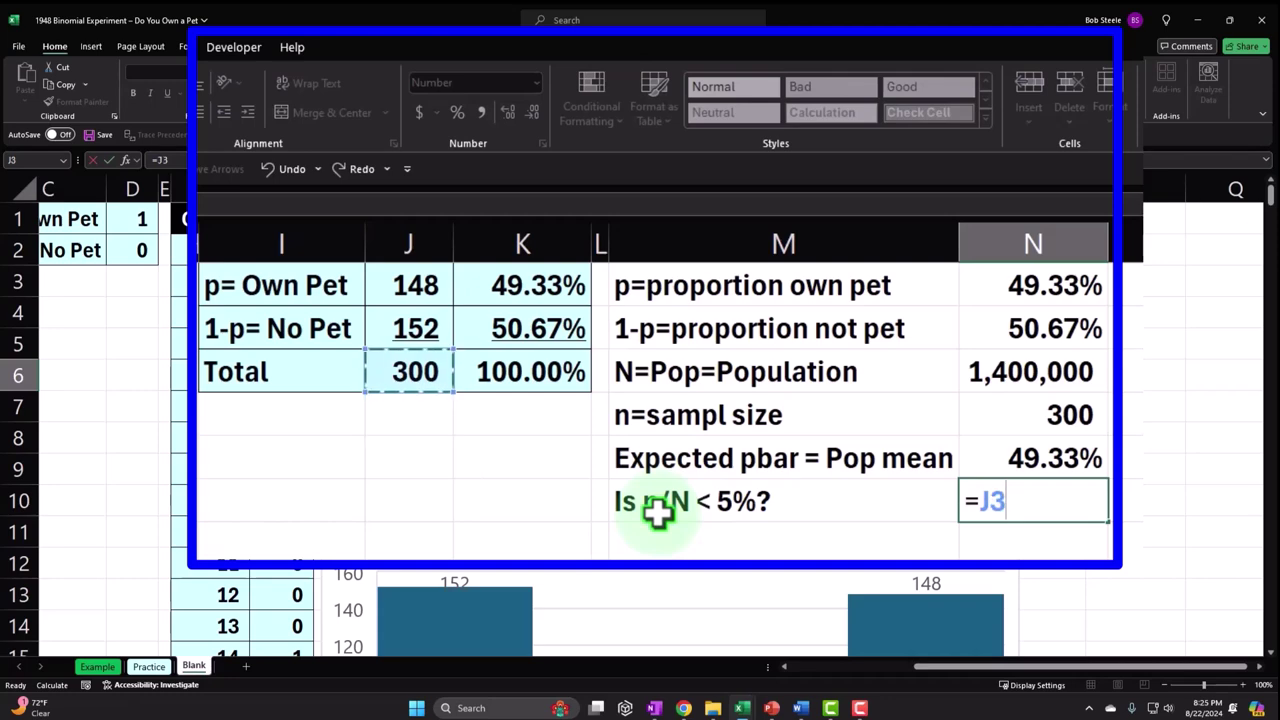
{"action": "key", "text": "Right"}
{"action": "key", "text": "Right"}
{"action": "key", "text": "Right"}
{"action": "key", "text": "Right"}
{"action": "key", "text": "Right"}
{"action": "key", "text": "Down"}
{"action": "key", "text": "Left"}
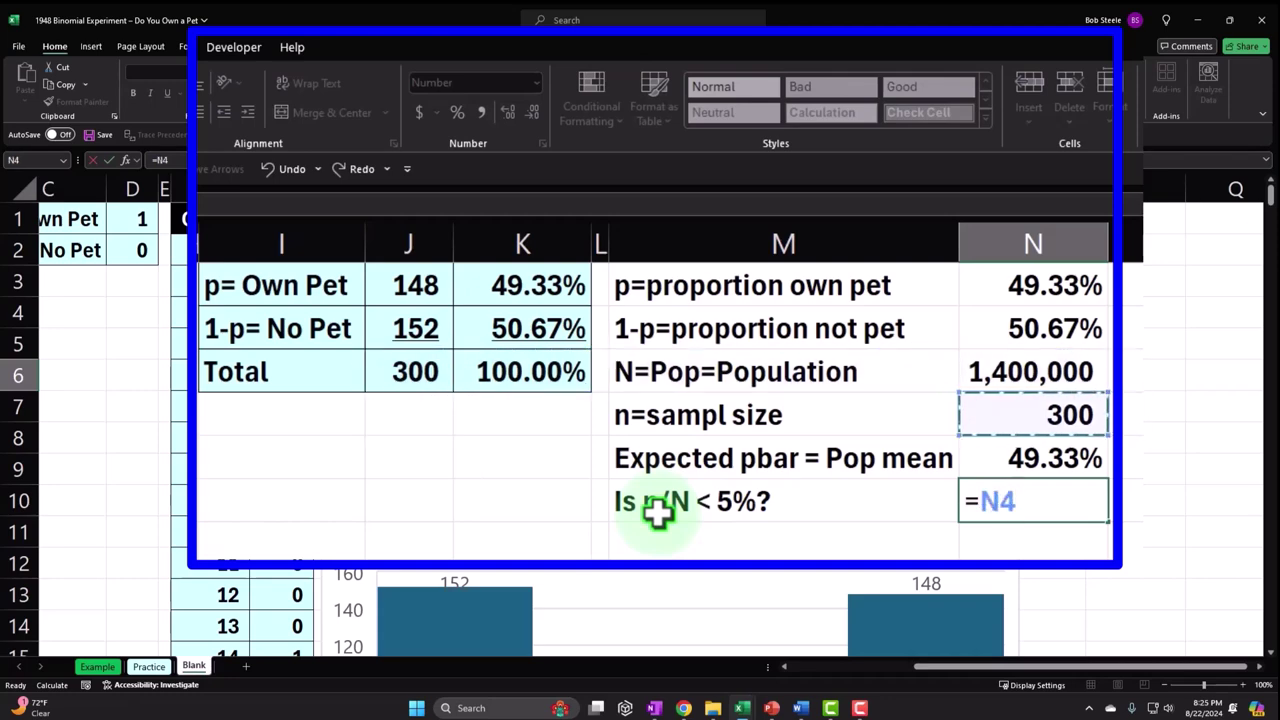
{"action": "type", "text": "/"}
{"action": "key", "text": "Up"}
{"action": "key", "text": "Up"}
{"action": "key", "text": "Up"}
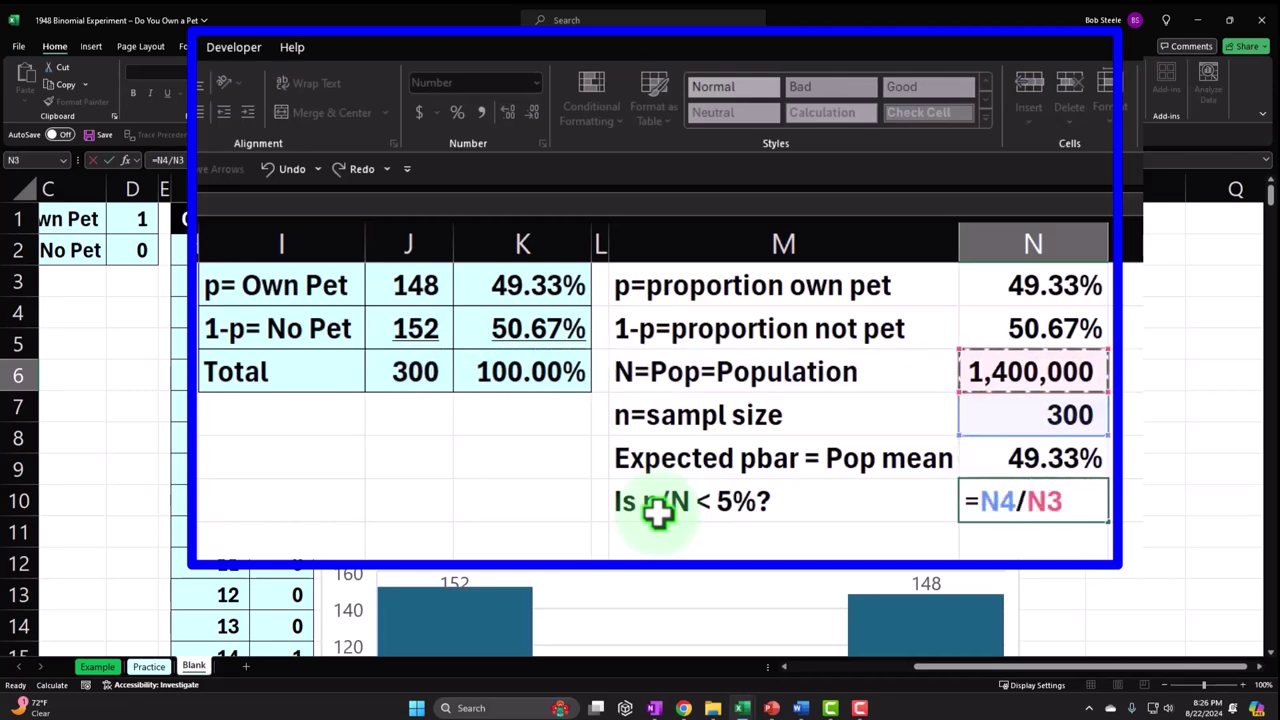
{"action": "key", "text": "Return"}
- Add decimal places until the n/N ratio shows 0.00021
{"action": "key", "text": "Up"}
{"action": "left_click", "coordinate": [510, 113]}
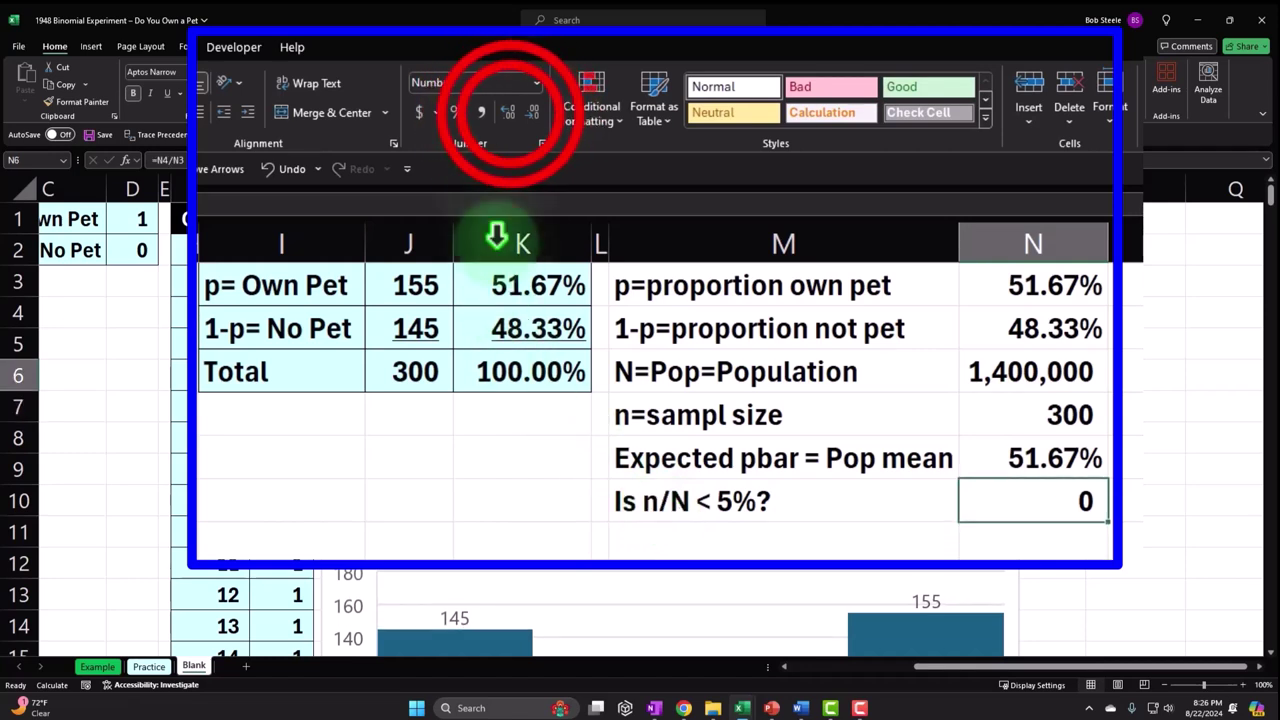
{"action": "left_click", "coordinate": [510, 113]}
{"action": "left_click", "coordinate": [510, 113]}
{"action": "left_click", "coordinate": [510, 113]}
{"action": "left_click", "coordinate": [510, 113]}
{"action": "left_click", "coordinate": [510, 113]}
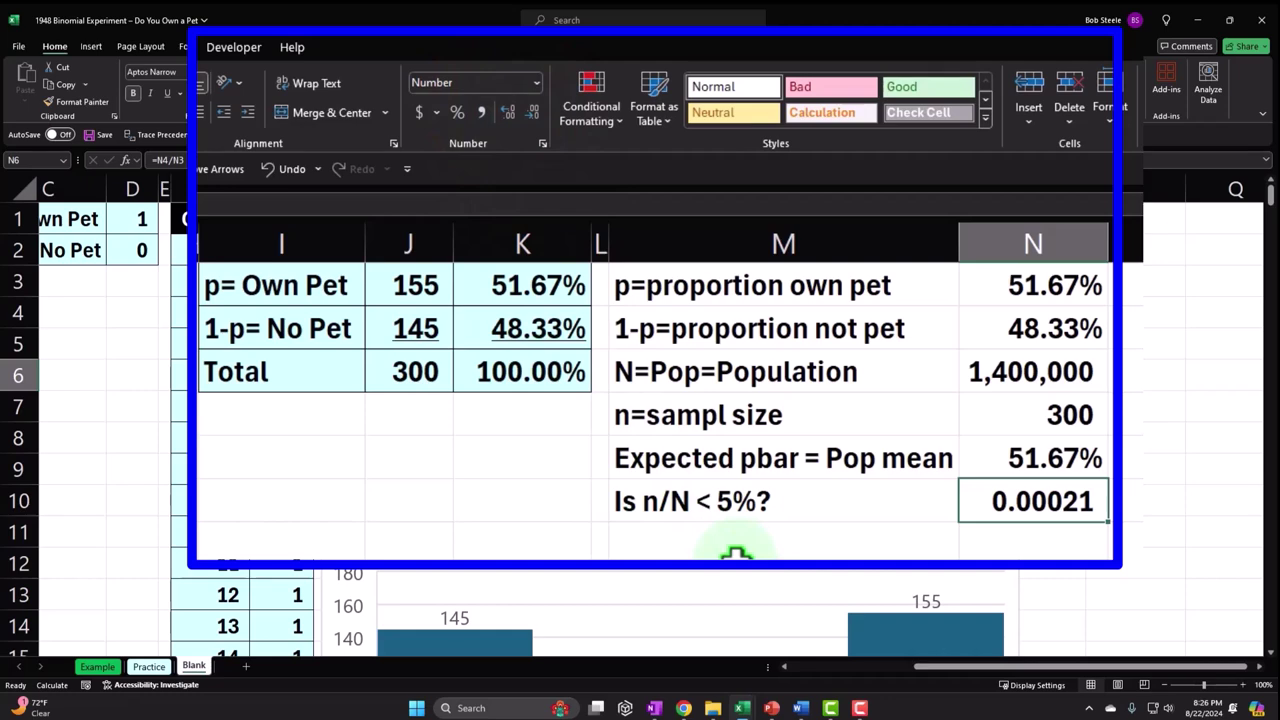
{"action": "left_click_drag", "start_coordinate": [966, 668], "coordinate": [697, 683]}
{"action": "scroll", "coordinate": [449, 586], "scroll_direction": "down", "scroll_amount": 1}
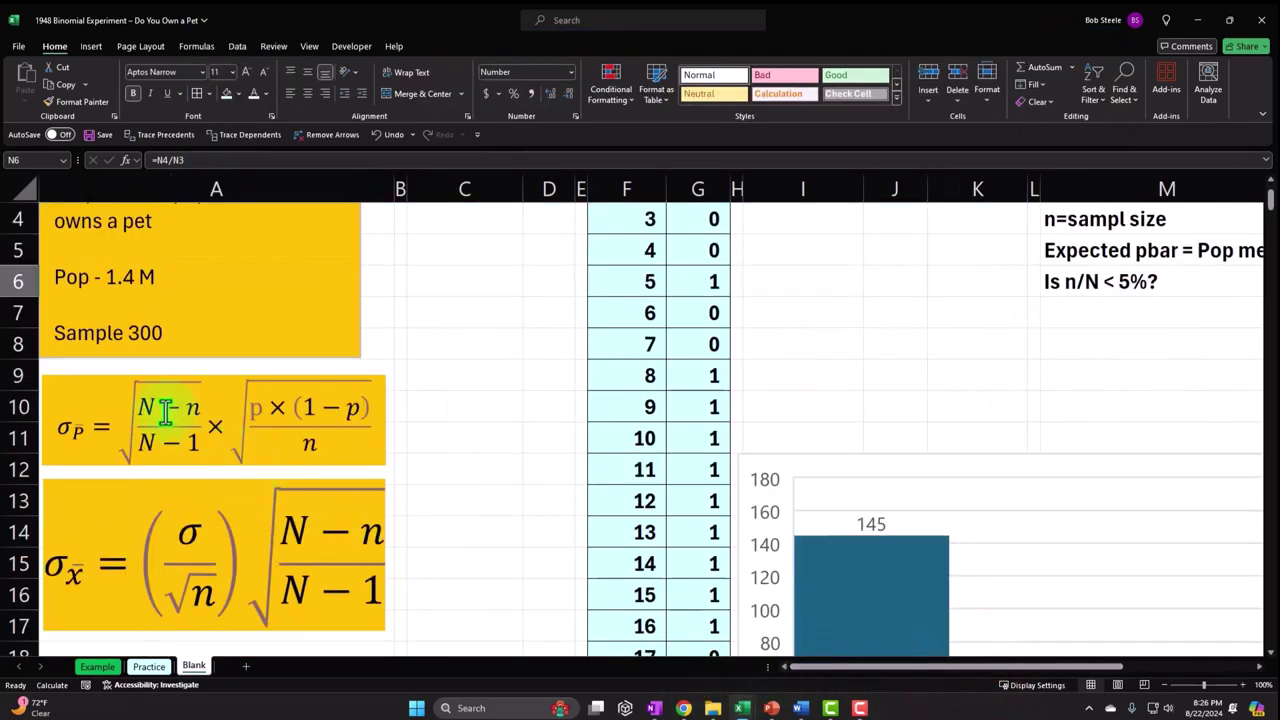
{"action": "scroll", "coordinate": [476, 465], "scroll_direction": "up", "scroll_amount": 1}
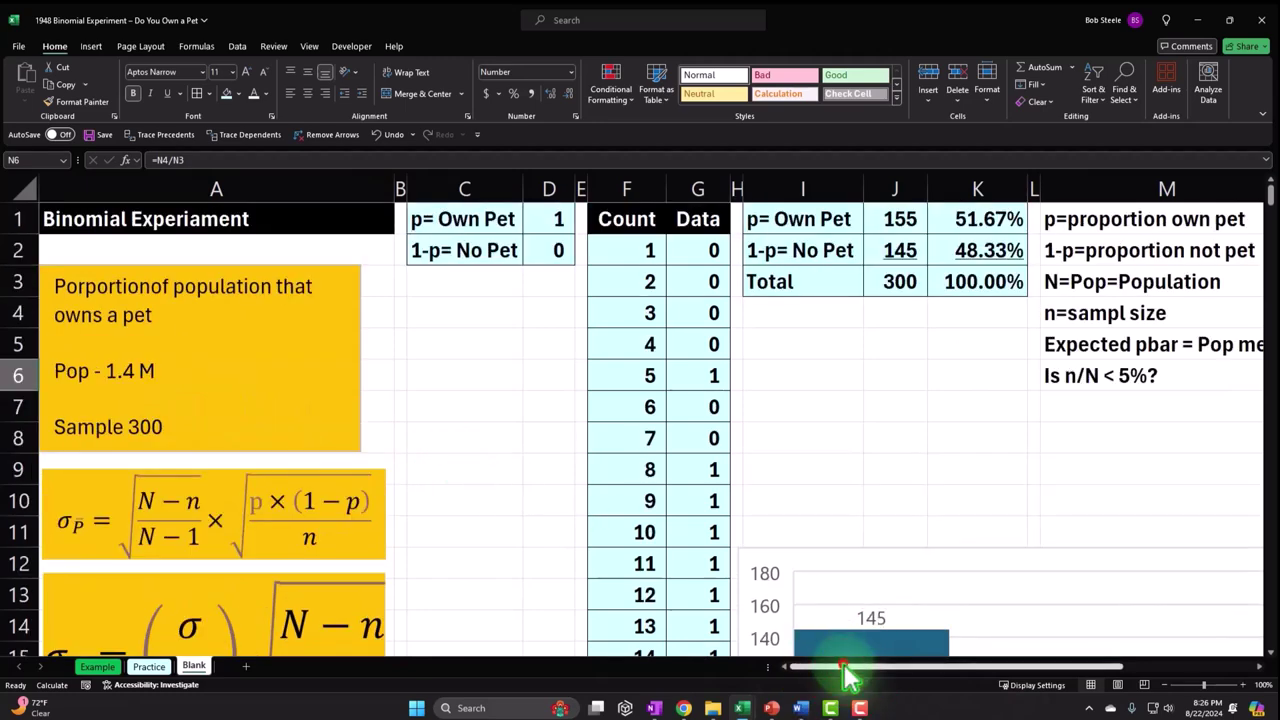
{"action": "left_click_drag", "start_coordinate": [843, 667], "coordinate": [960, 672]}
{"action": "left_click", "coordinate": [735, 437]}
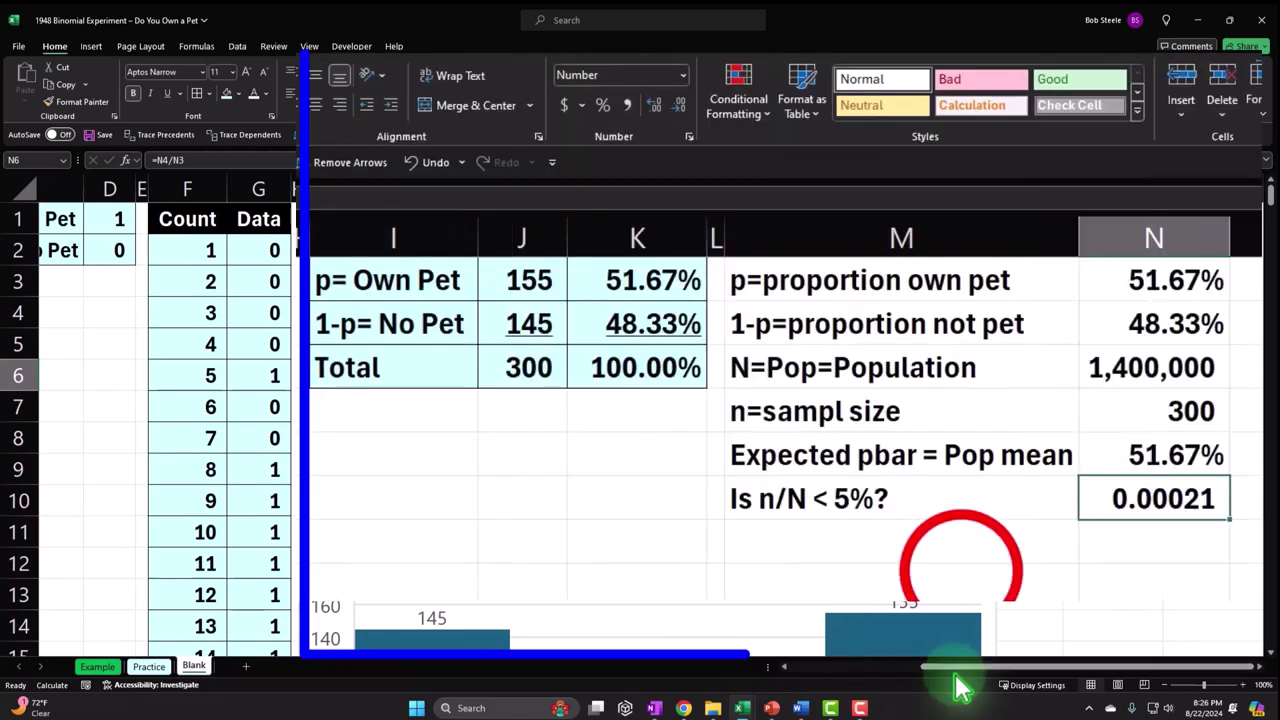
{"action": "left_click", "coordinate": [866, 534]}
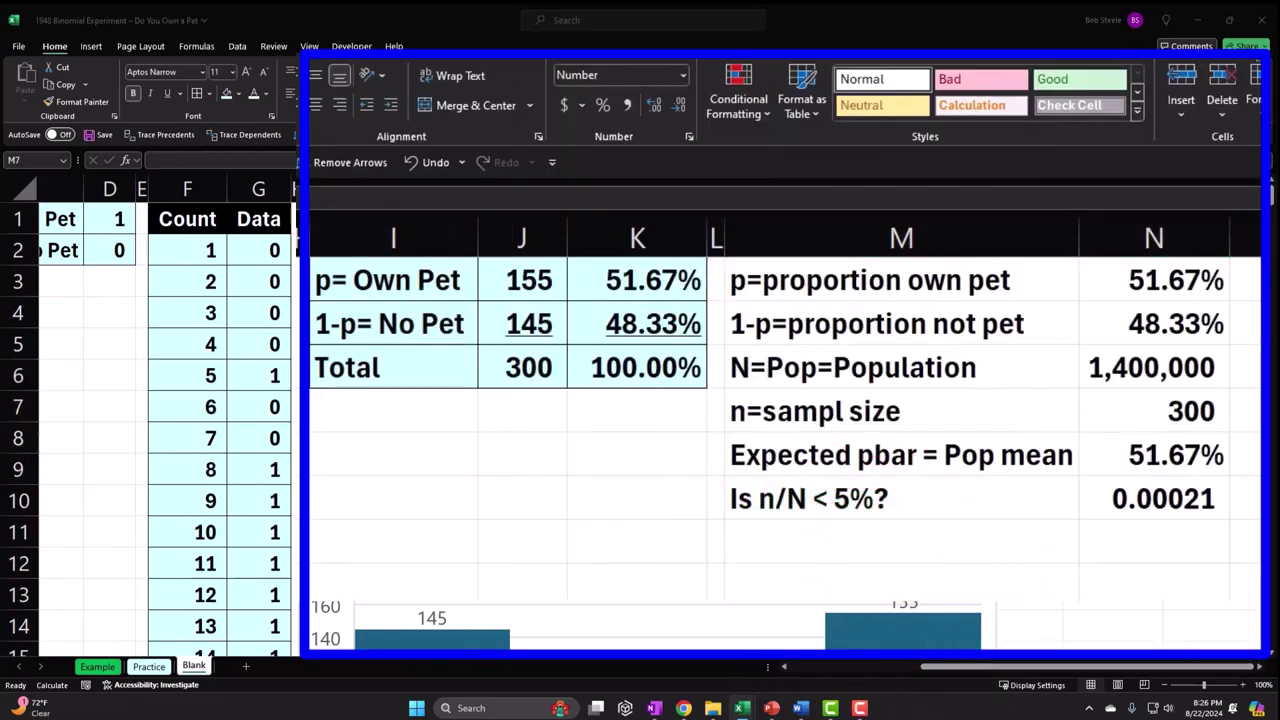
- Add the label 'Standard error' in M11, below the n/N check
{"action": "left_click", "coordinate": [943, 525]}
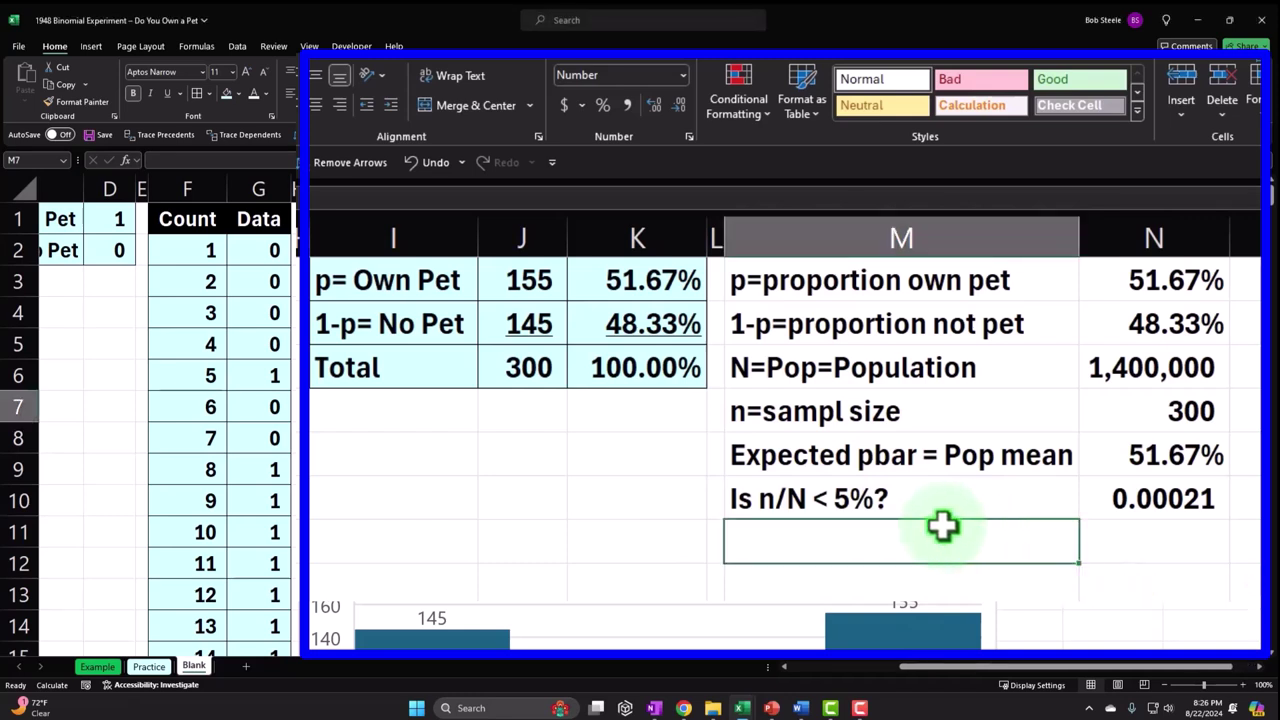
{"action": "type", "text": "Standard"}
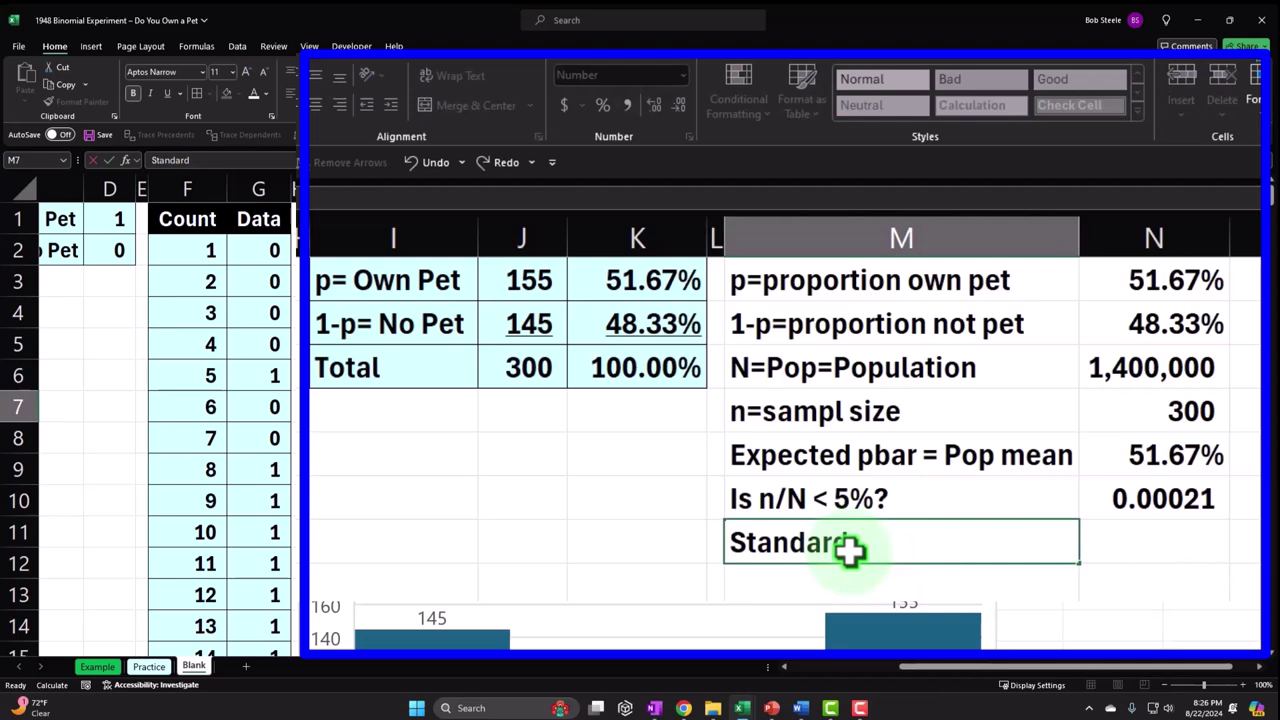
{"action": "type", "text": " error"}
{"action": "key", "text": "Return"}
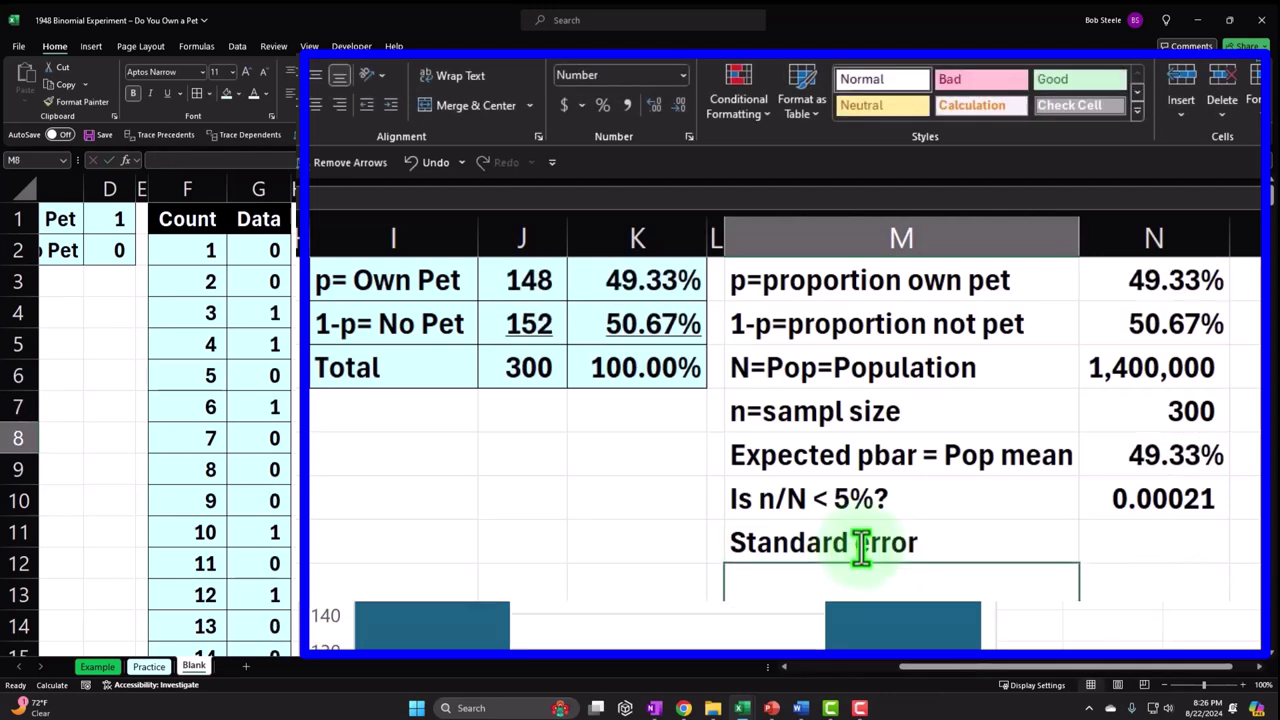
{"action": "key", "text": "Up"}
{"action": "key", "text": "Right"}
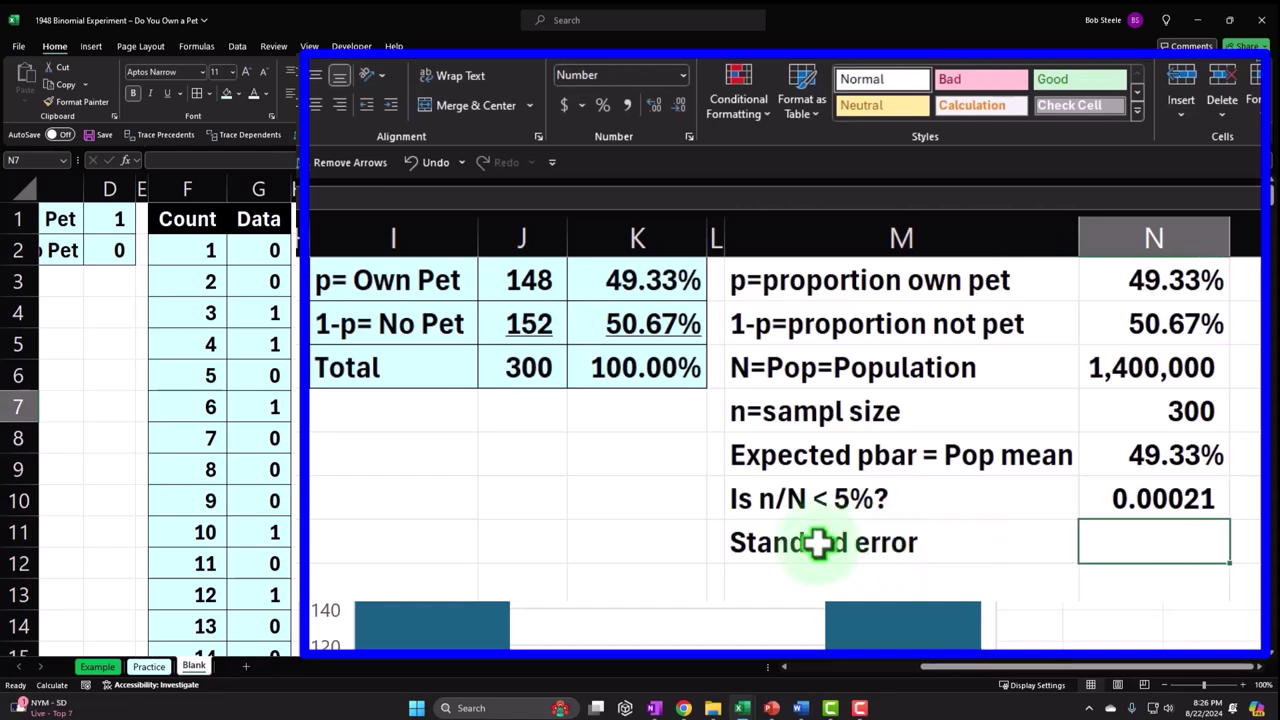
- Check the sample-size calculation and bring the standard-error formula images into view
{"action": "left_click", "coordinate": [1146, 408]}
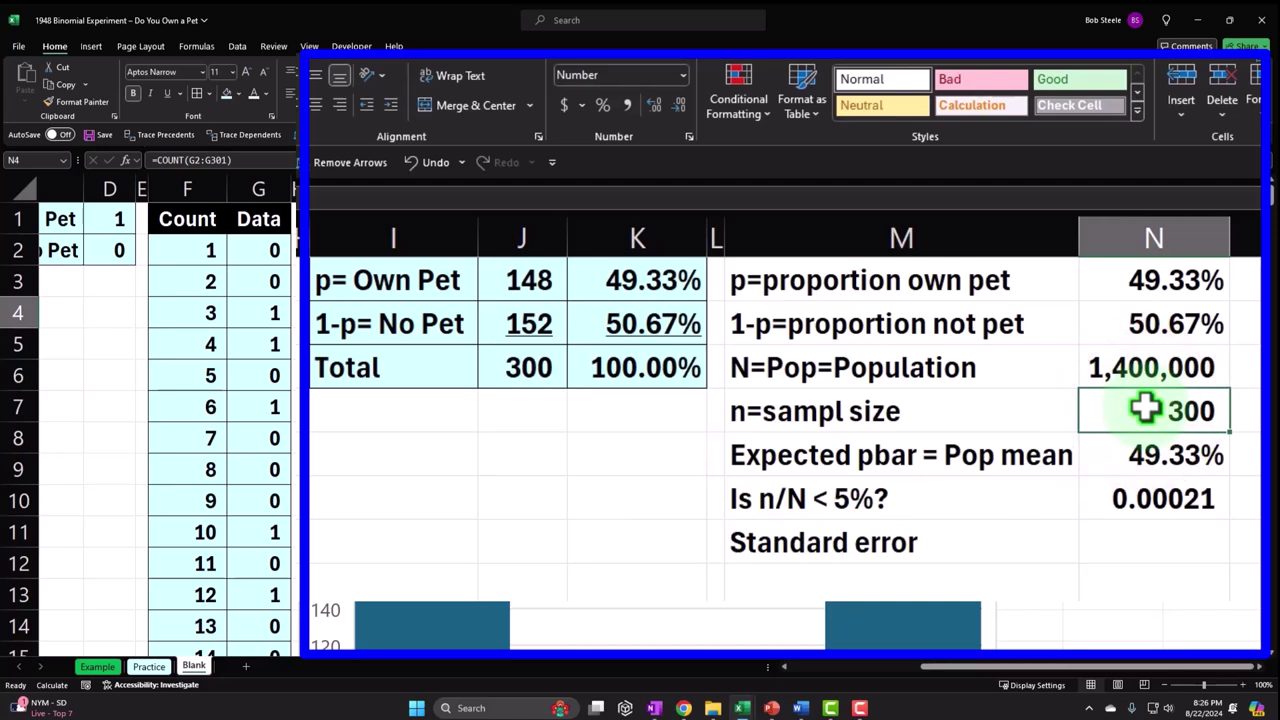
{"action": "left_click", "coordinate": [968, 666]}
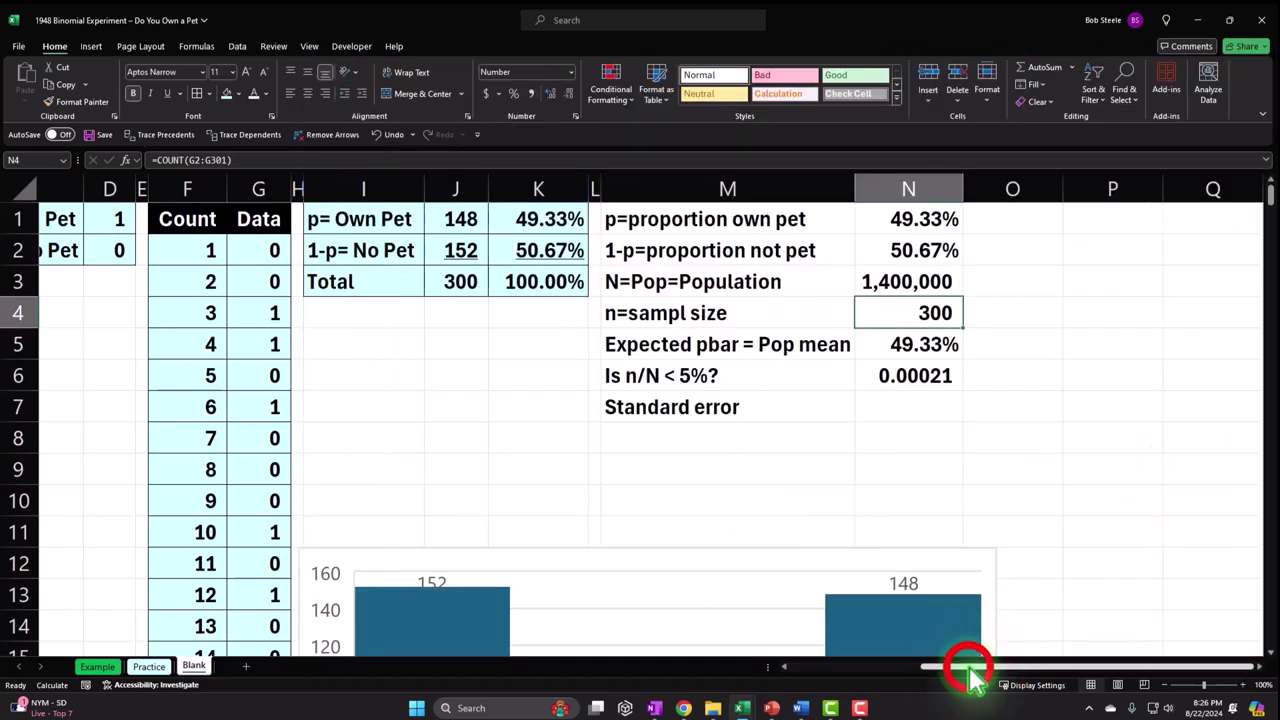
{"action": "left_click_drag", "start_coordinate": [968, 668], "coordinate": [843, 668]}
{"action": "scroll", "coordinate": [271, 491], "scroll_direction": "down", "scroll_amount": 2}
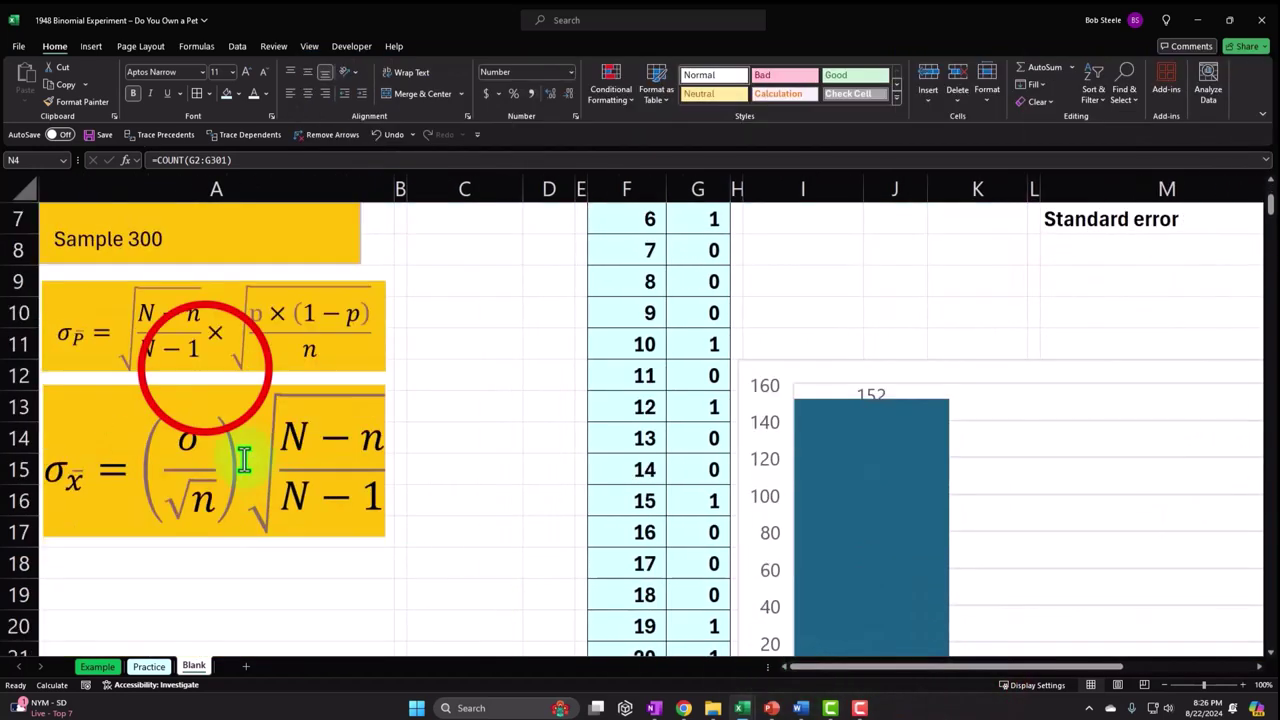
- Review the proportion standard-error equation and the pet and no-pet proportions in N1 and N2
{"action": "left_click", "coordinate": [205, 362]}
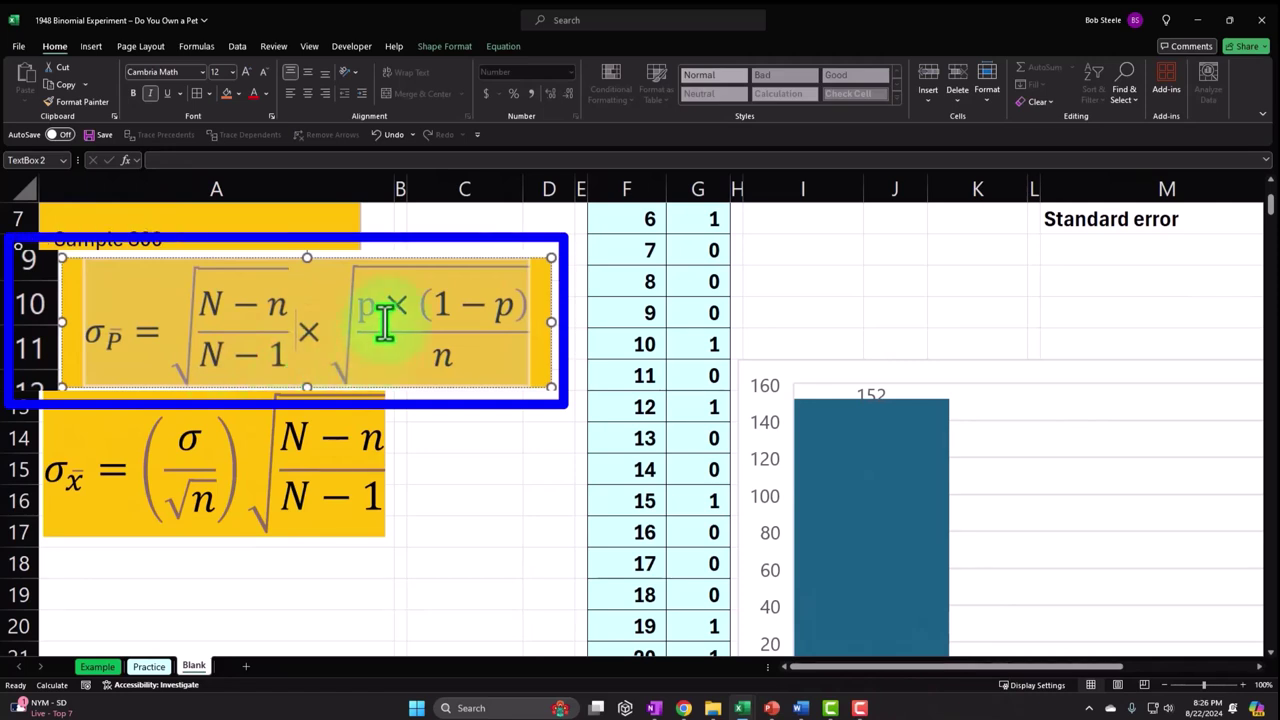
{"action": "left_click_drag", "start_coordinate": [385, 322], "coordinate": [441, 350]}
{"action": "left_click_drag", "start_coordinate": [837, 663], "coordinate": [980, 689]}
{"action": "scroll", "coordinate": [986, 686], "scroll_direction": "up", "scroll_amount": 2}
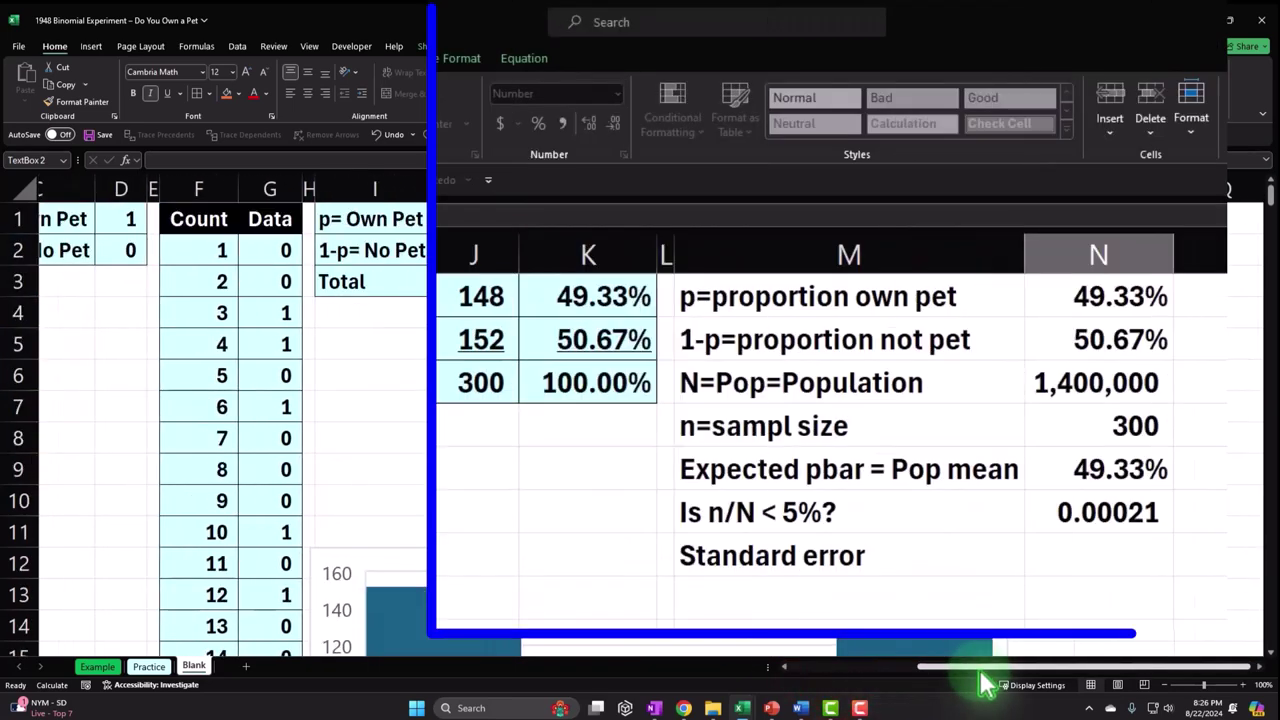
{"action": "left_click", "coordinate": [1143, 297]}
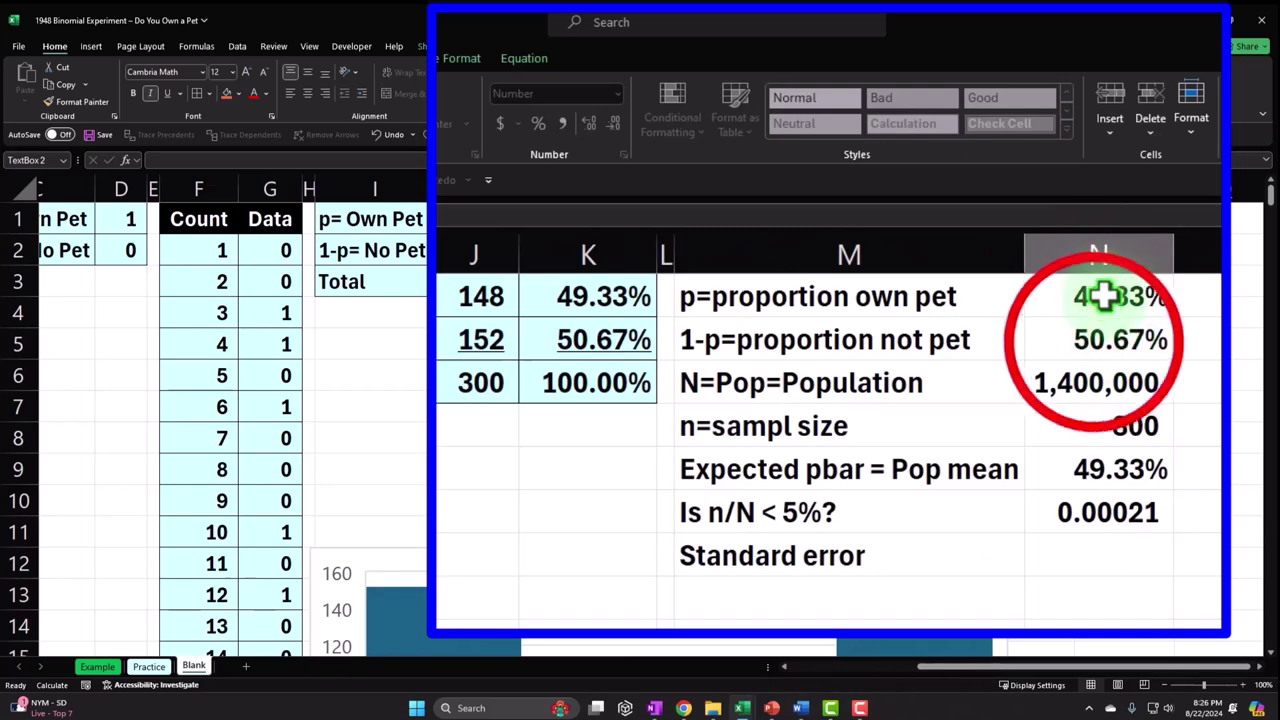
{"action": "left_click", "coordinate": [1092, 341]}
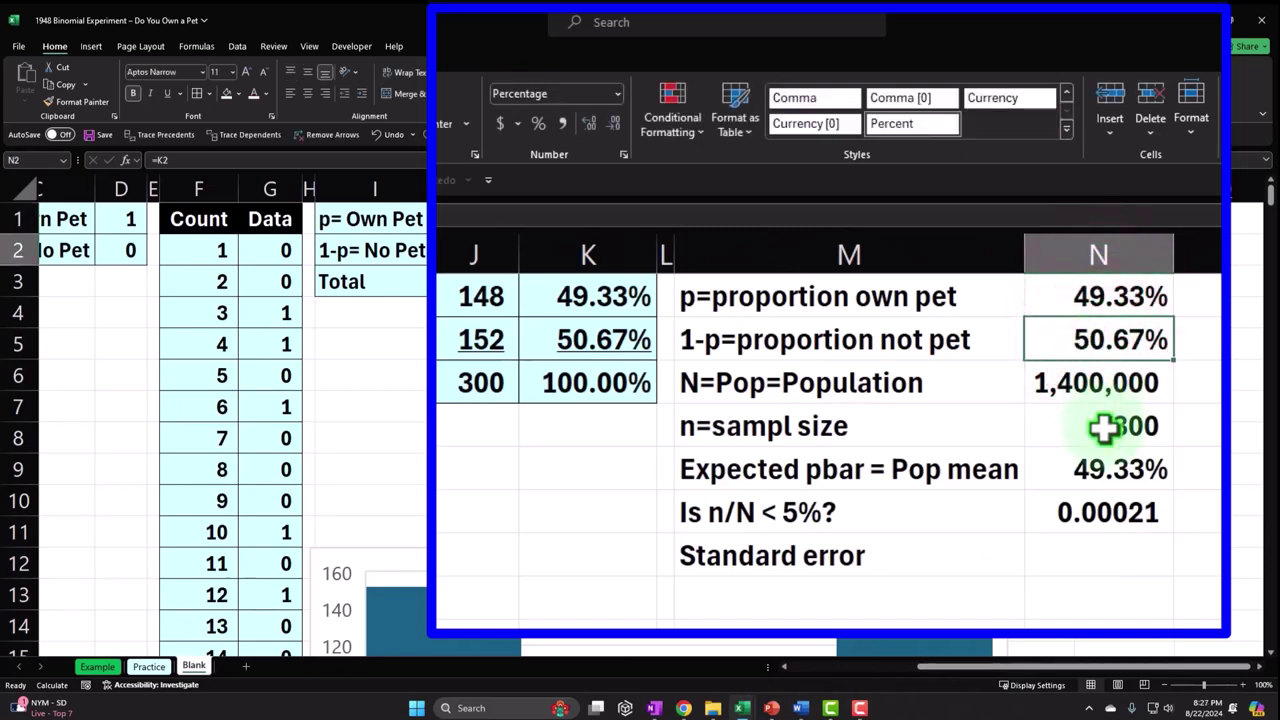
- Enter =SQRT(N1*N2/N4) in the cell beside Standard error
{"action": "left_click", "coordinate": [1097, 555]}
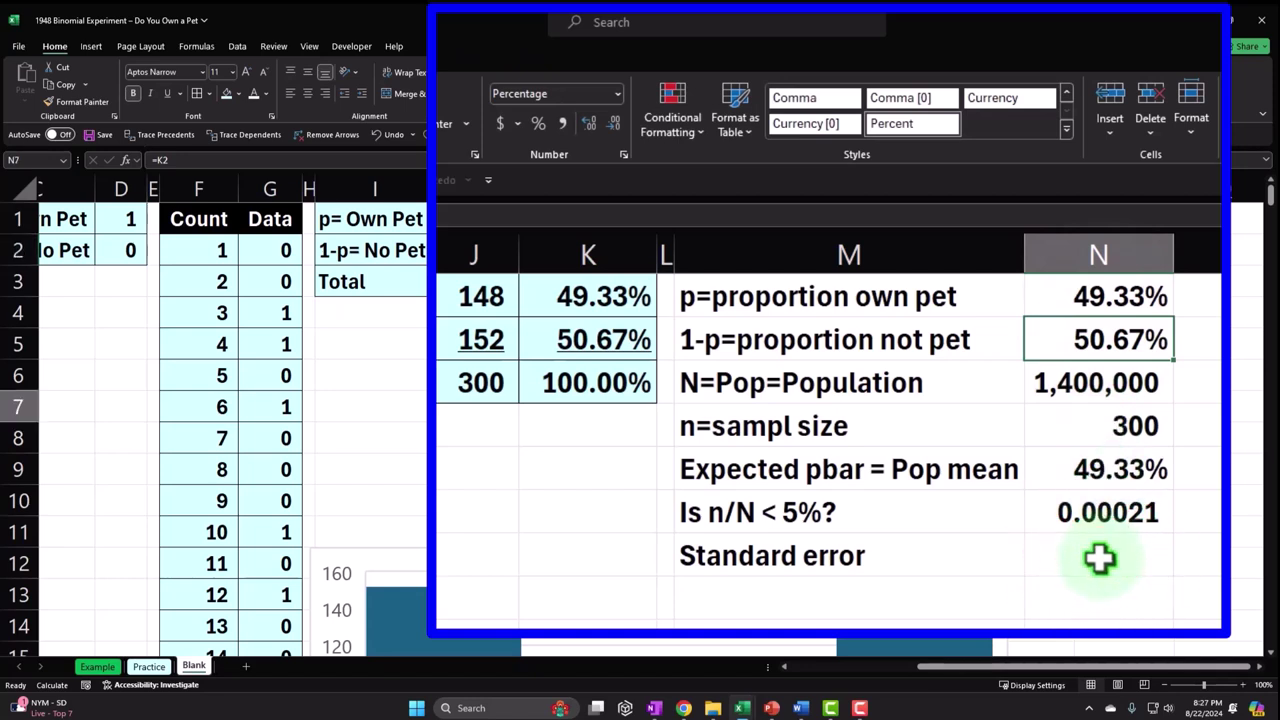
{"action": "type", "text": "="}
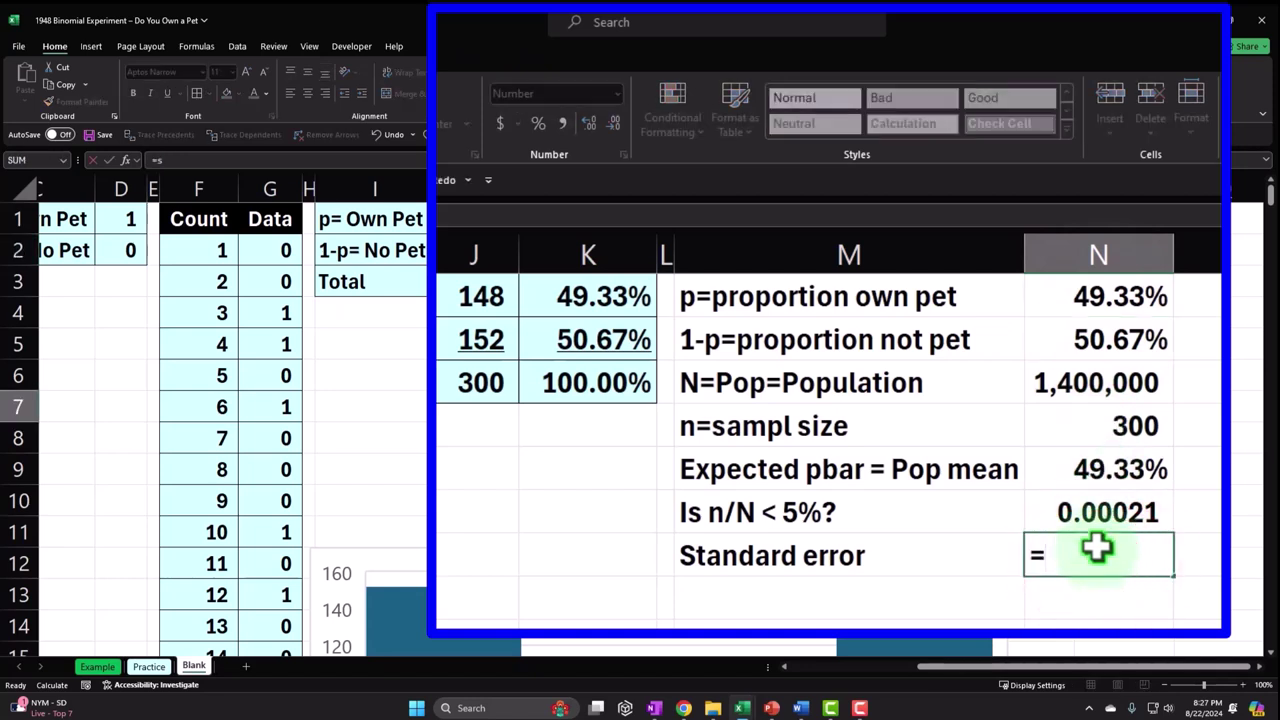
{"action": "type", "text": "s"}
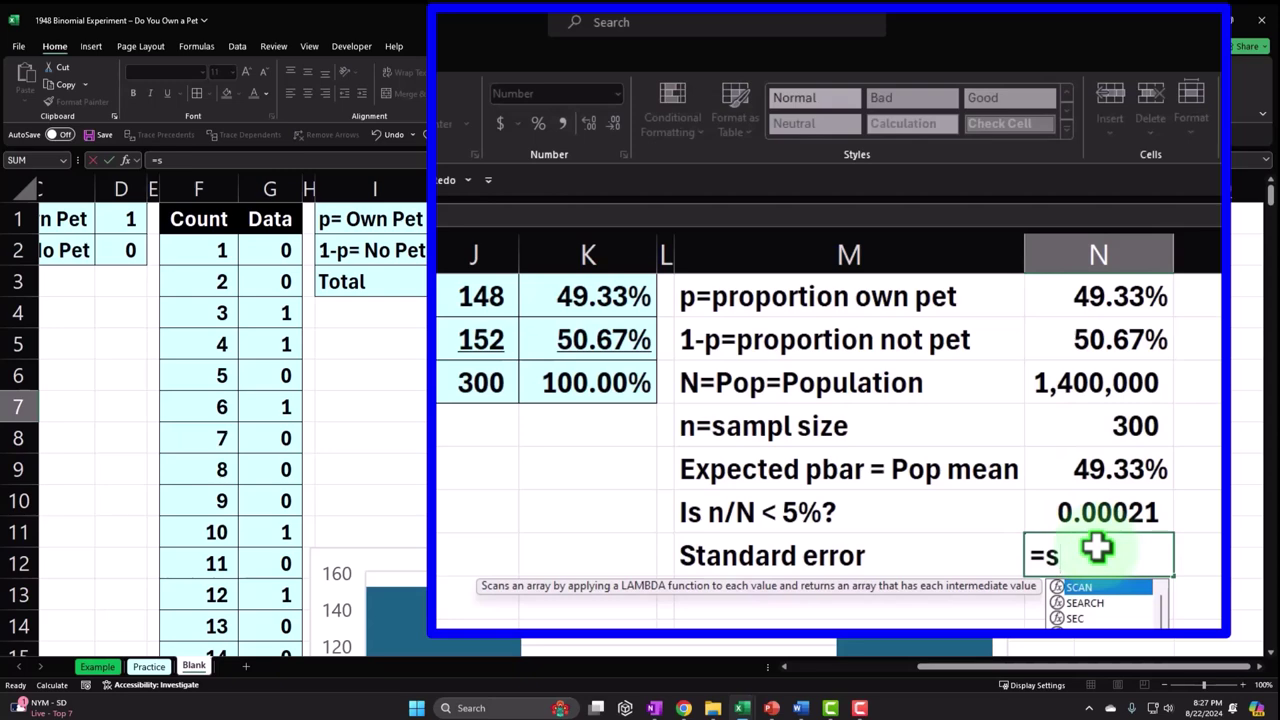
{"action": "type", "text": "q"}
{"action": "key", "text": "Tab"}
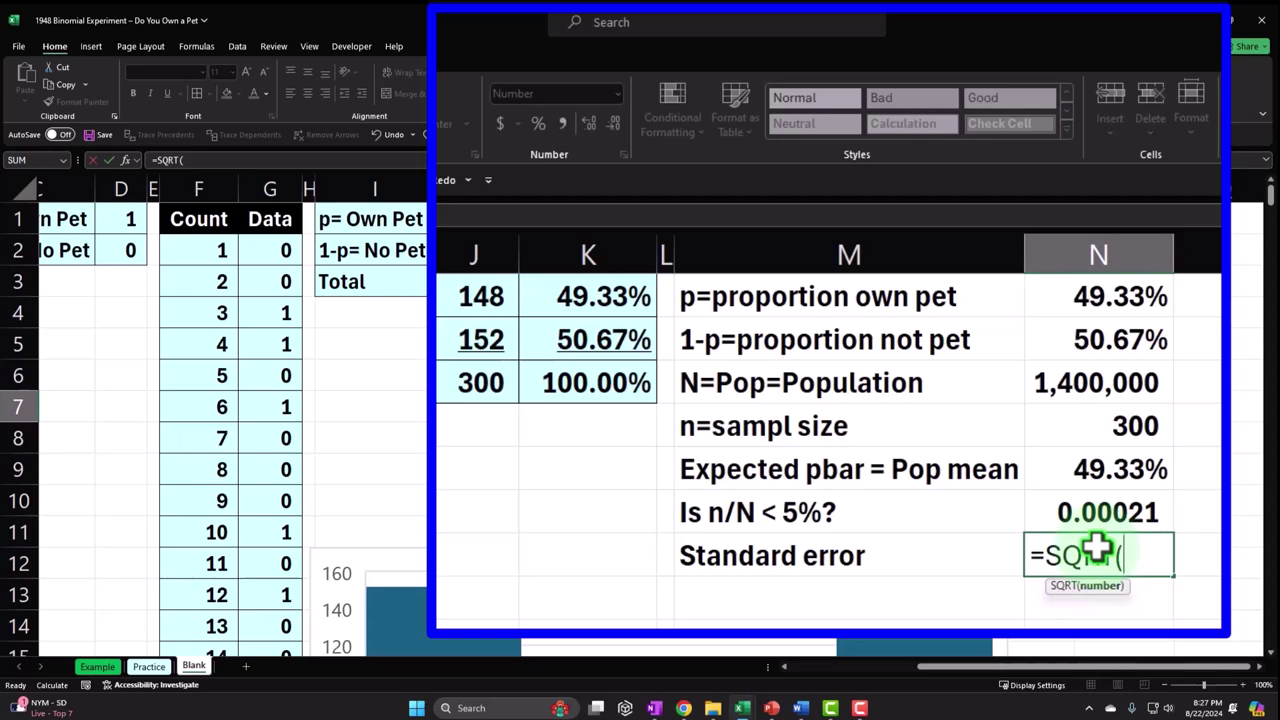
{"action": "left_click", "coordinate": [1100, 297]}
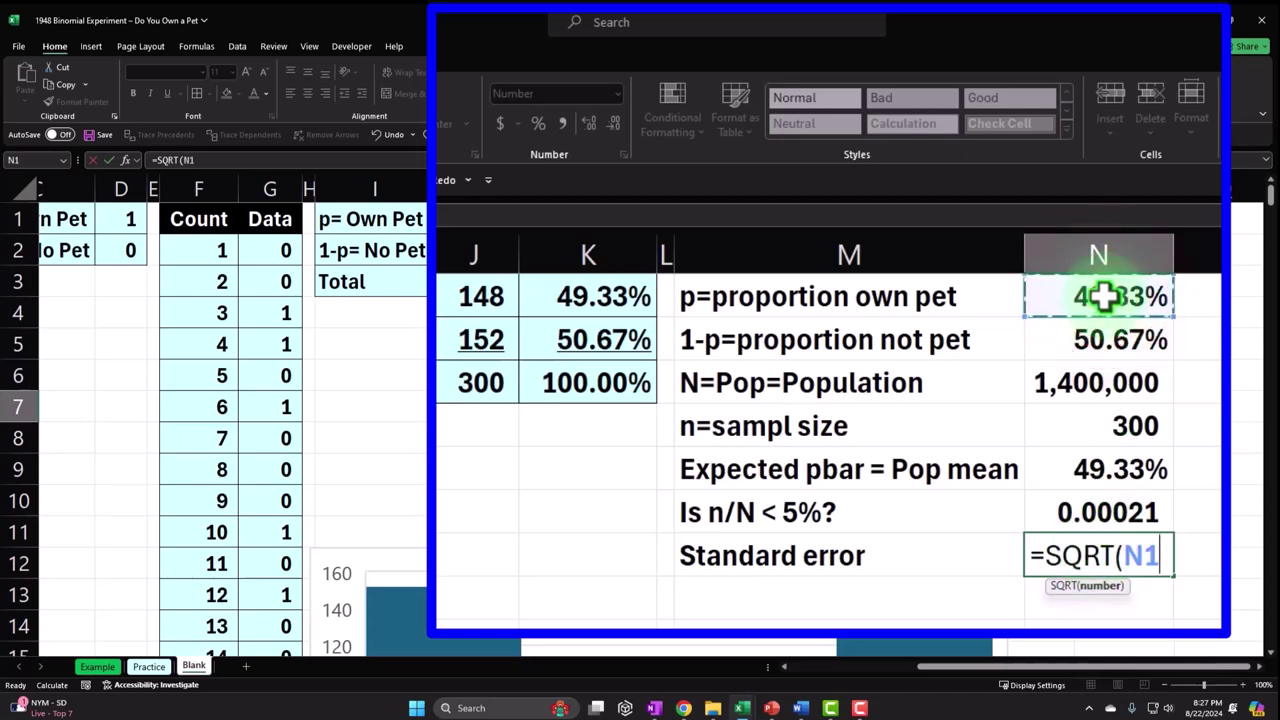
{"action": "type", "text": "*"}
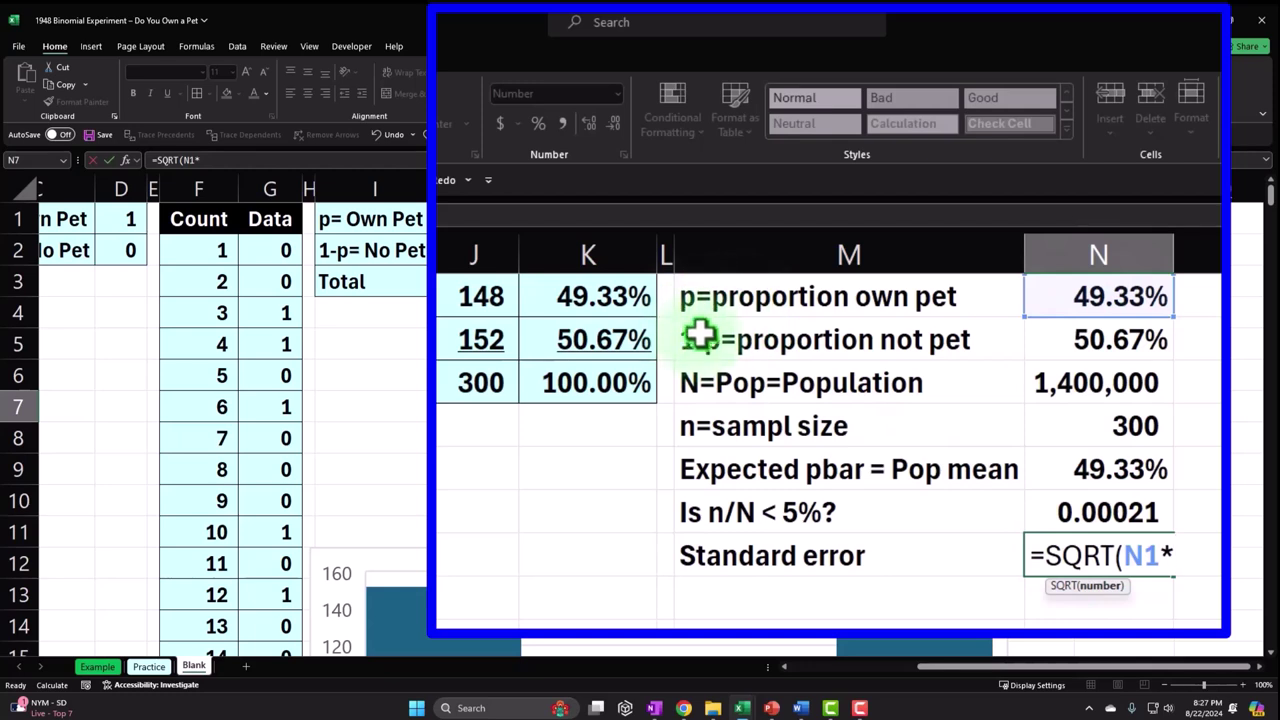
{"action": "left_click", "coordinate": [1088, 337]}
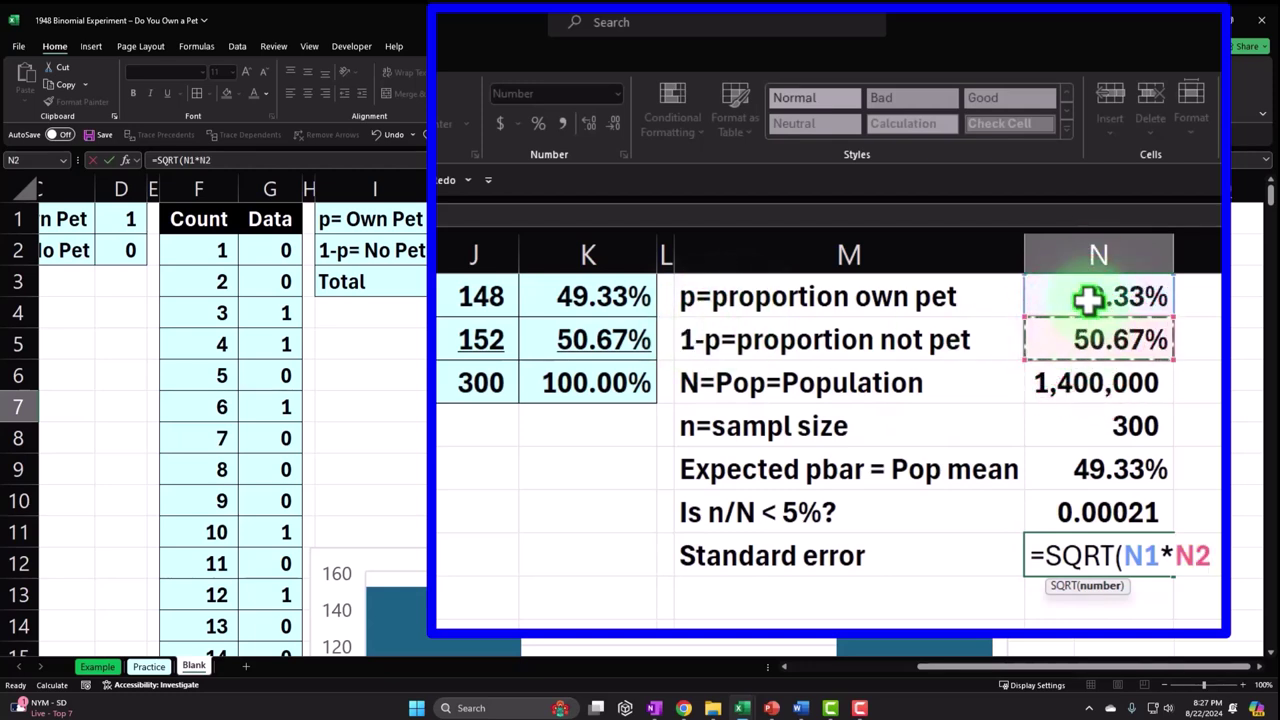
{"action": "type", "text": "/"}
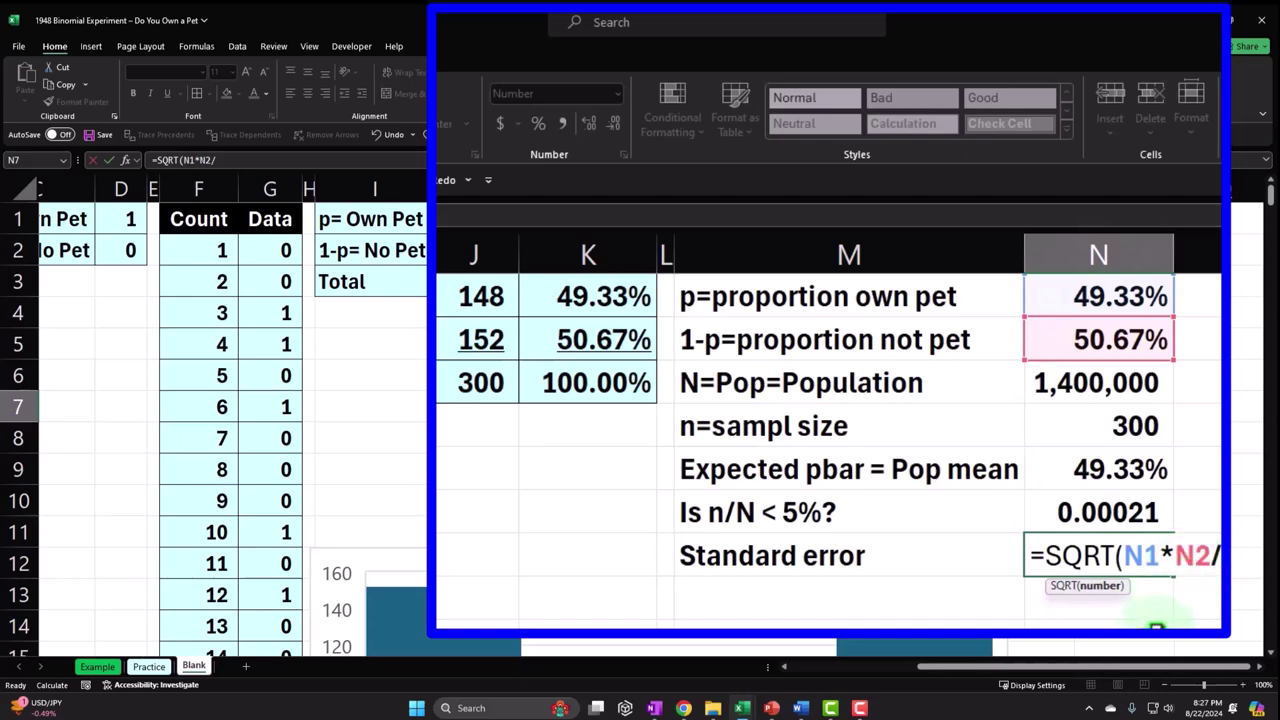
{"action": "left_click", "coordinate": [1098, 431]}
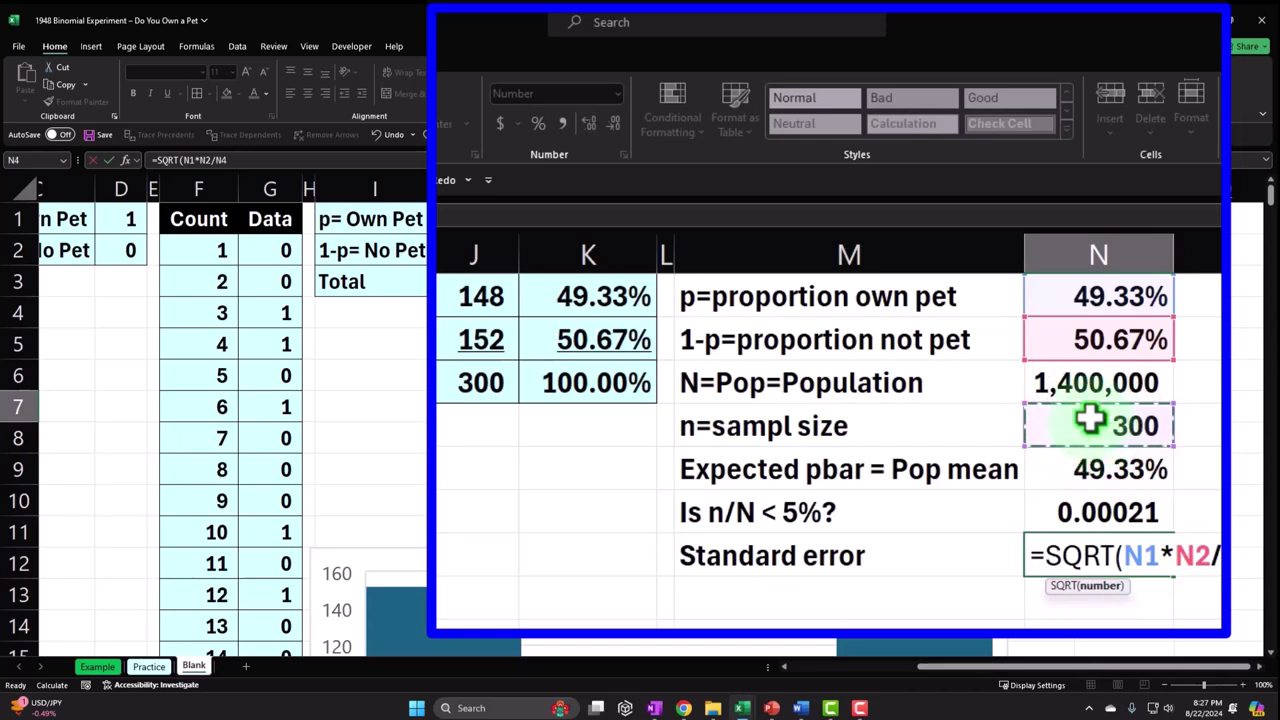
{"action": "type", "text": ")"}
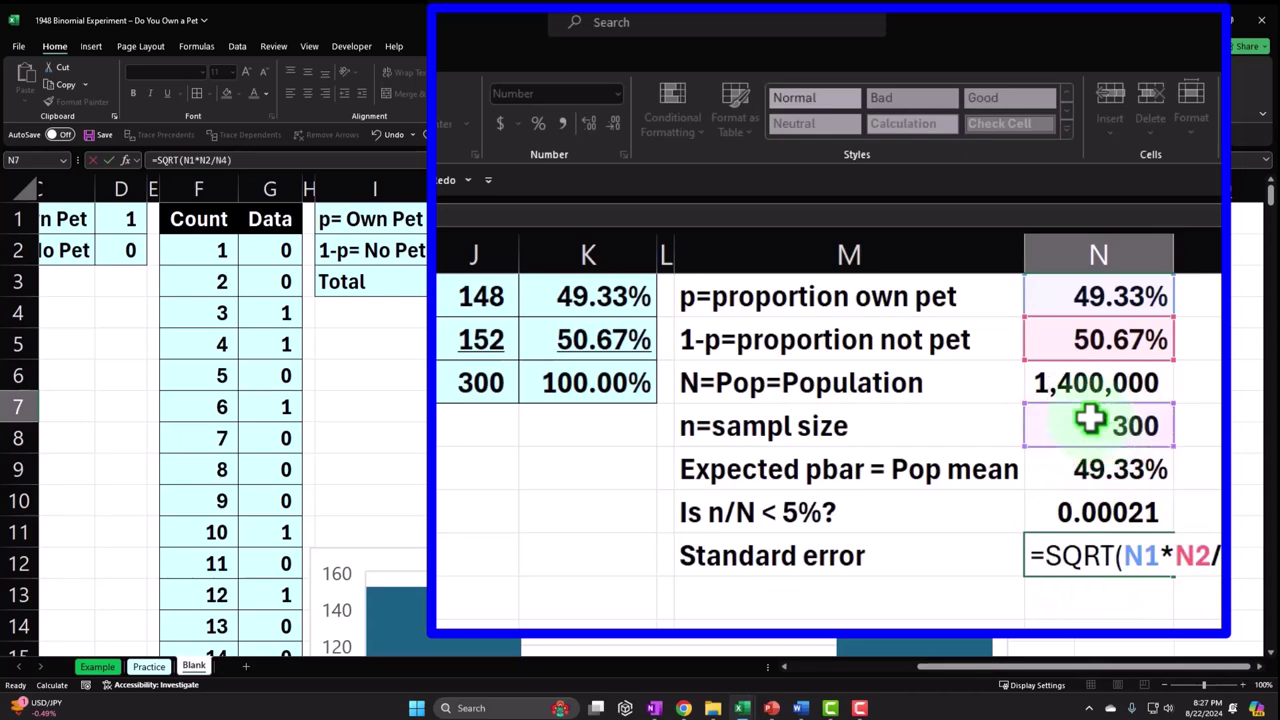
{"action": "key", "text": "Return"}
- Show the standard error to four decimals, reading 0.0288
{"action": "key", "text": "Up"}
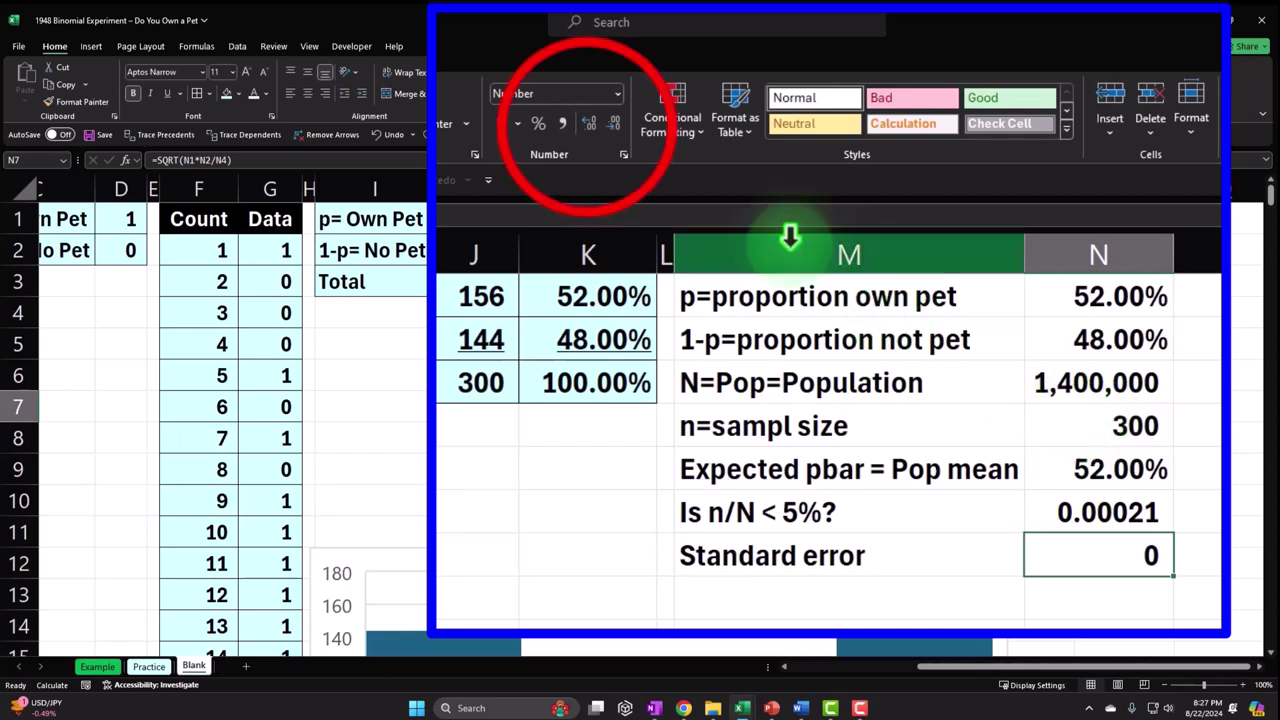
{"action": "left_click", "coordinate": [588, 127]}
{"action": "left_click", "coordinate": [588, 127]}
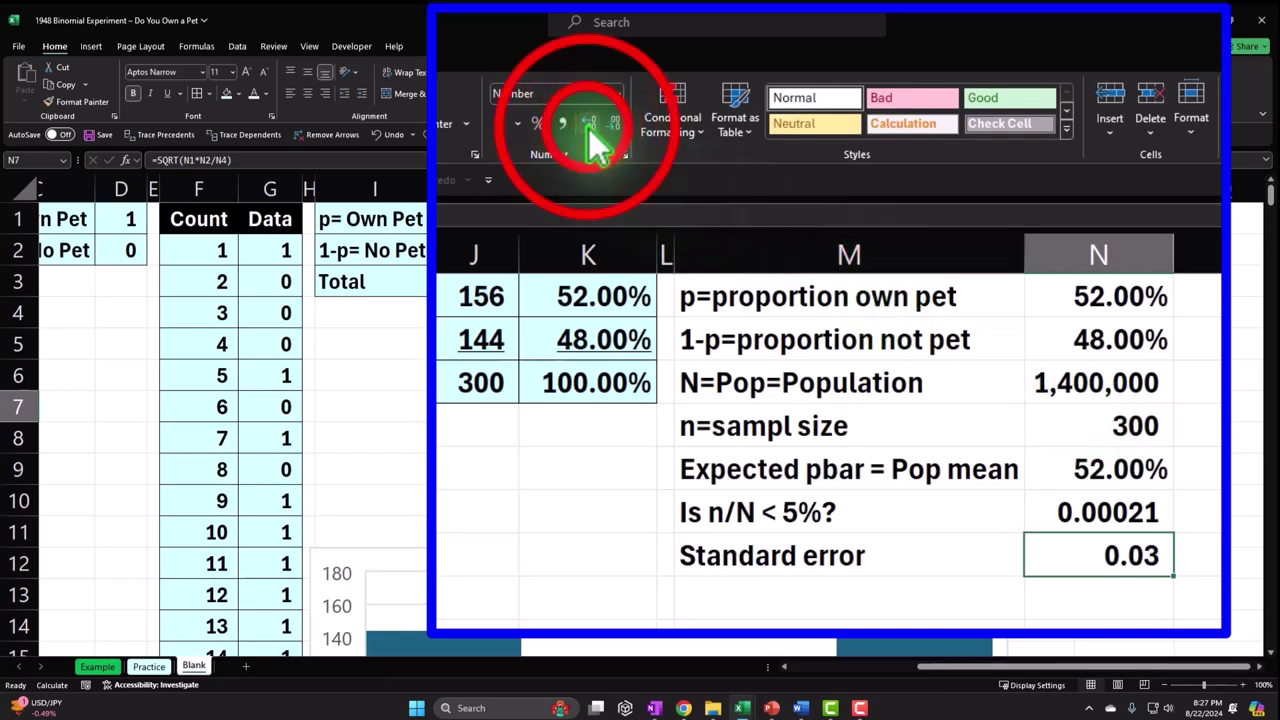
{"action": "left_click", "coordinate": [588, 127]}
{"action": "left_click", "coordinate": [588, 128]}
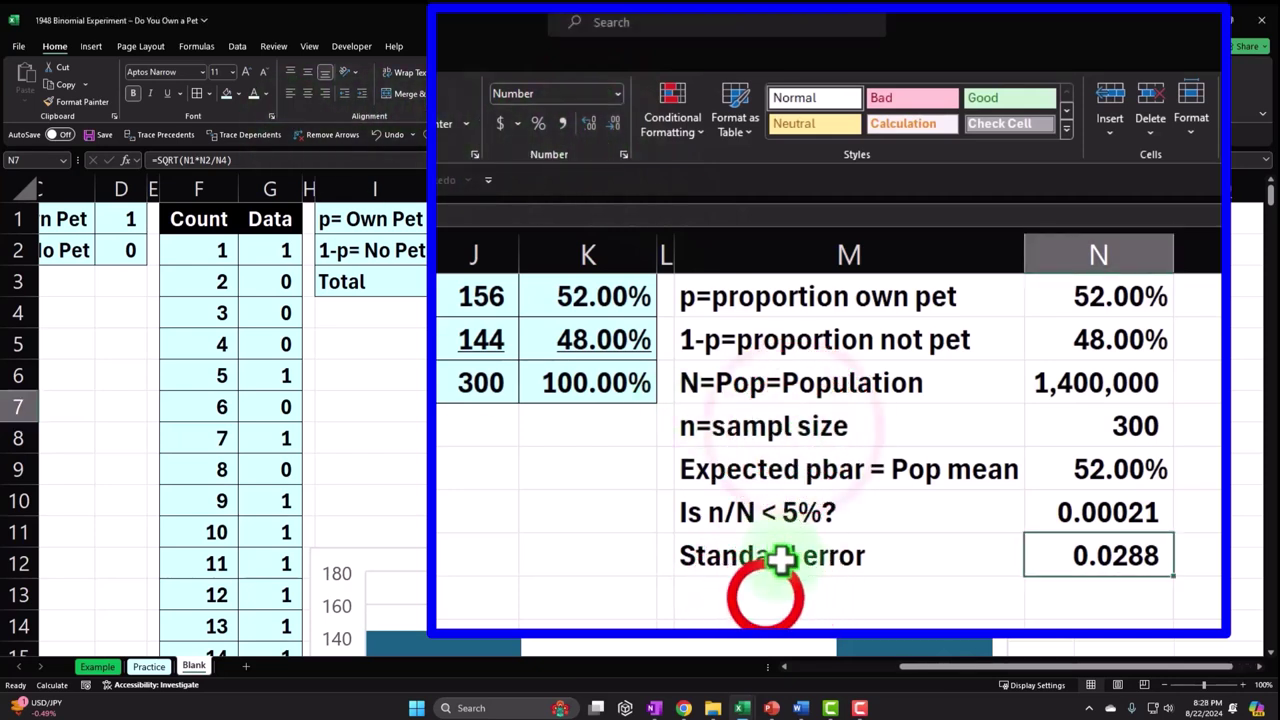
- Type the labels 'is n*p > 5' and 'is n*(1-p) > 5' under Standard error
{"action": "left_click", "coordinate": [765, 595]}
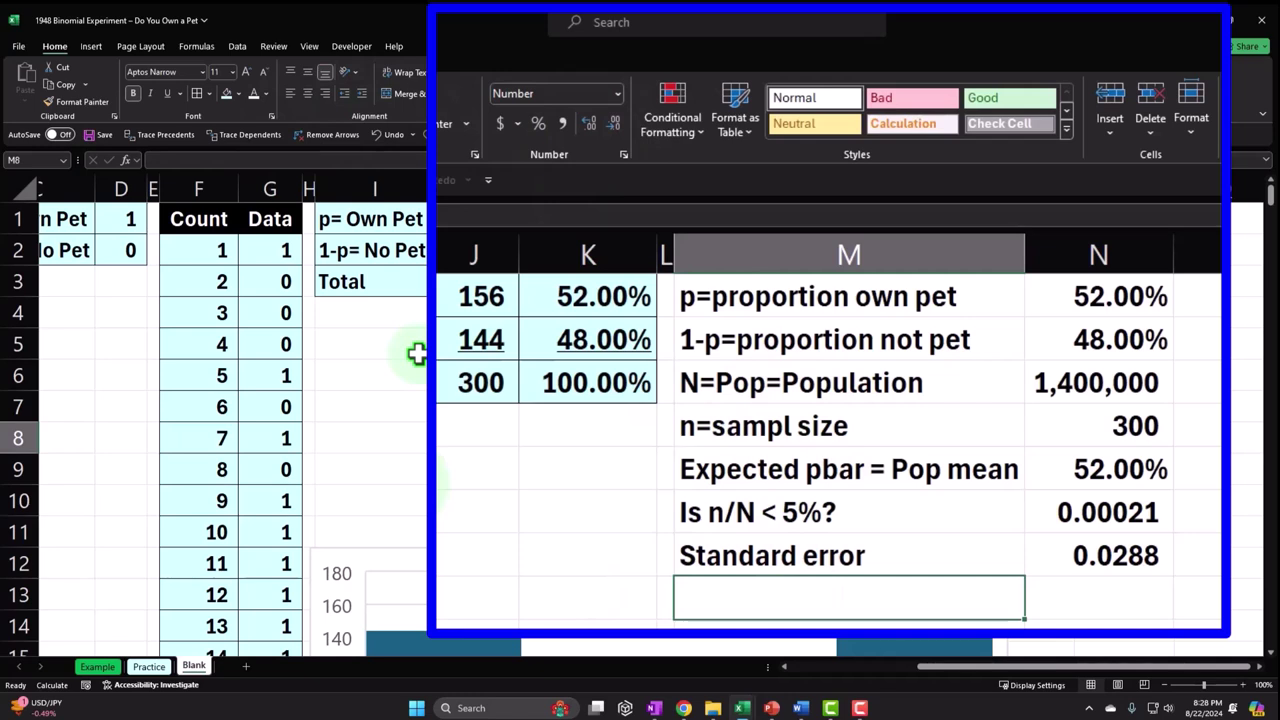
{"action": "type", "text": "is n"}
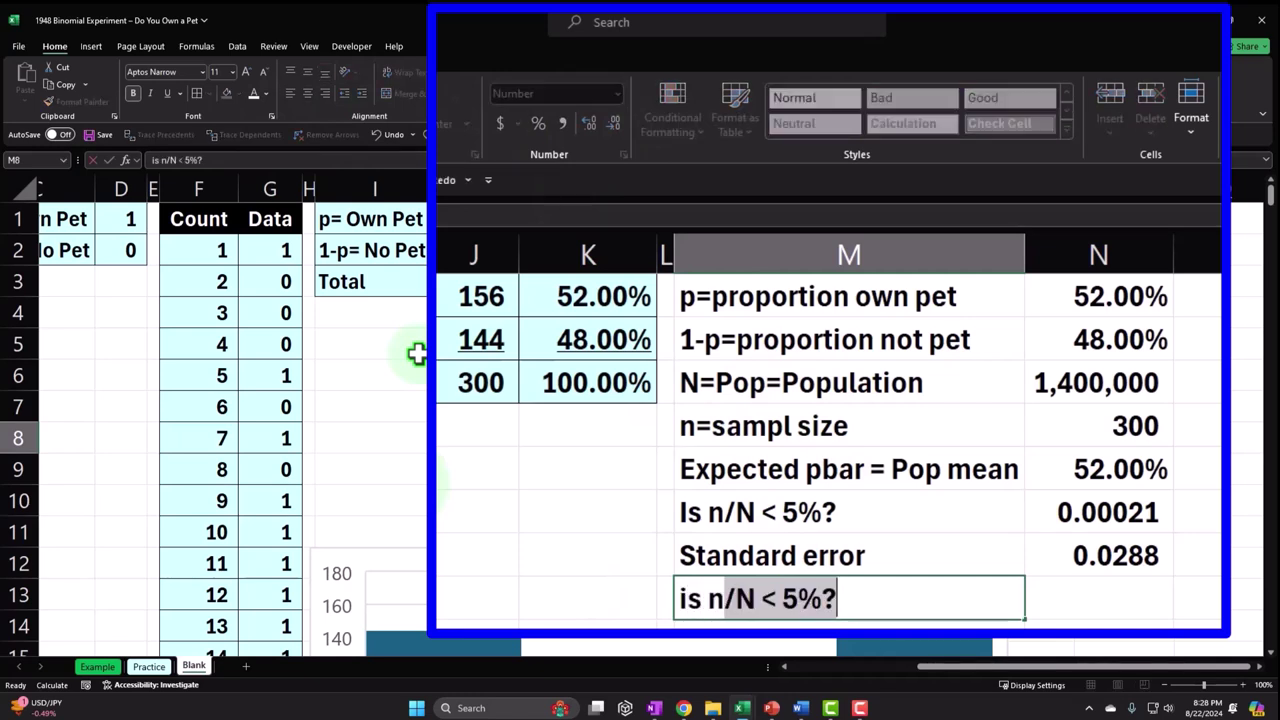
{"action": "type", "text": "*"}
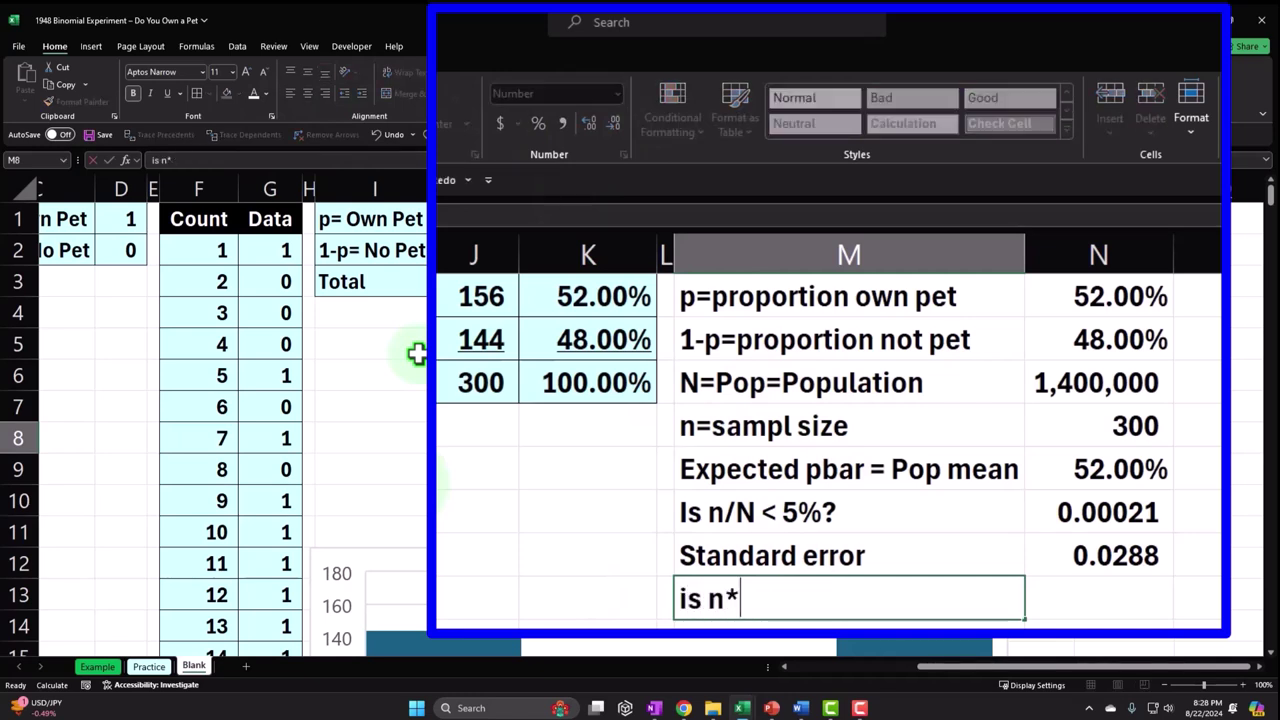
{"action": "type", "text": "p > 5"}
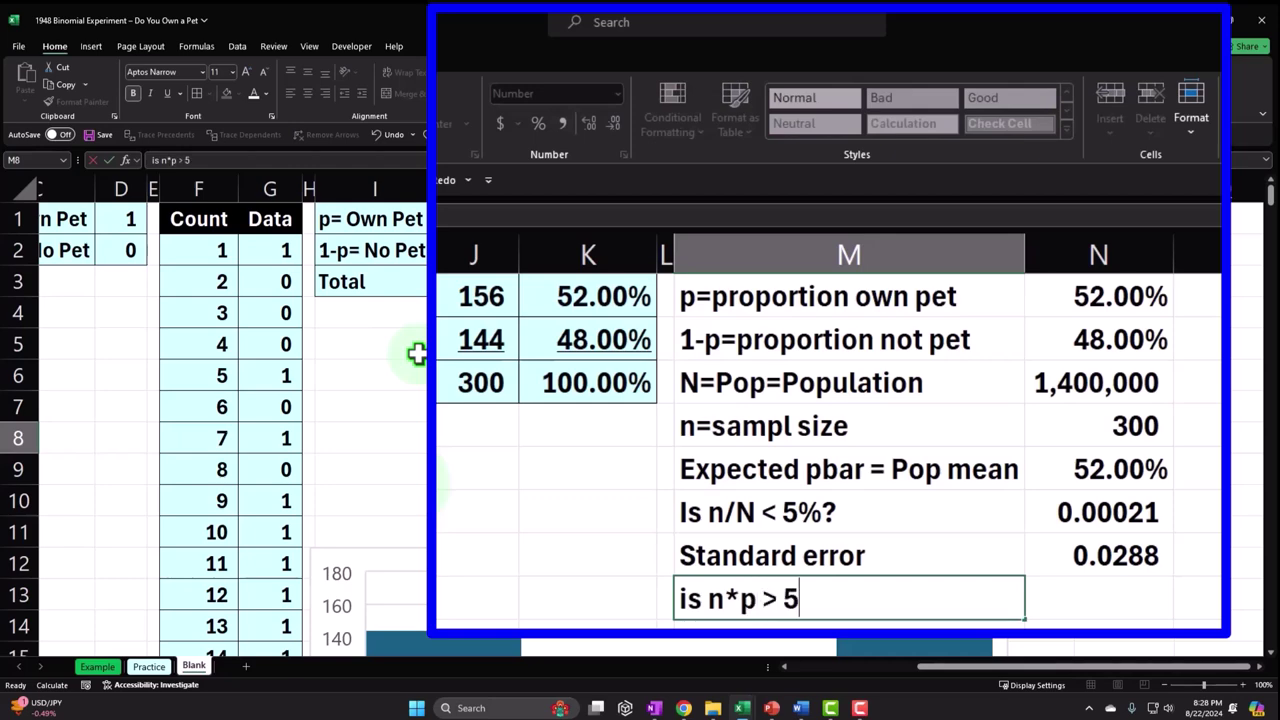
{"action": "key", "text": "Return"}
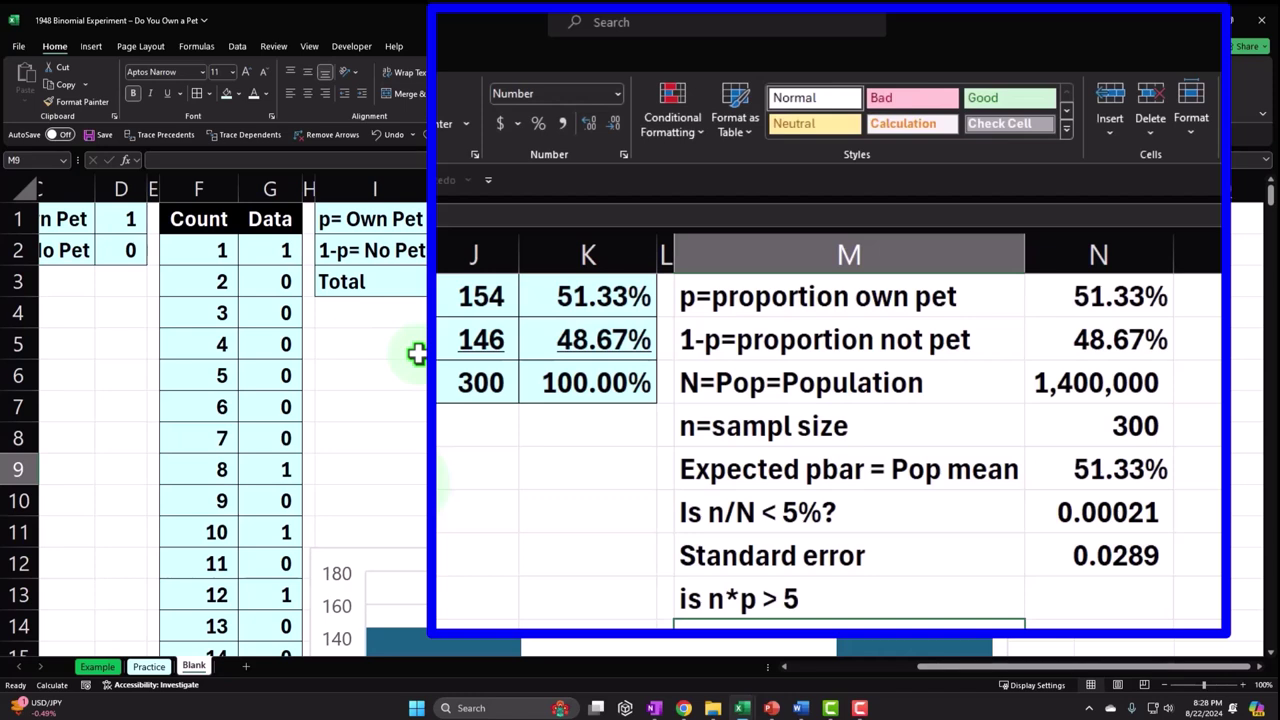
{"action": "type", "text": "N"}
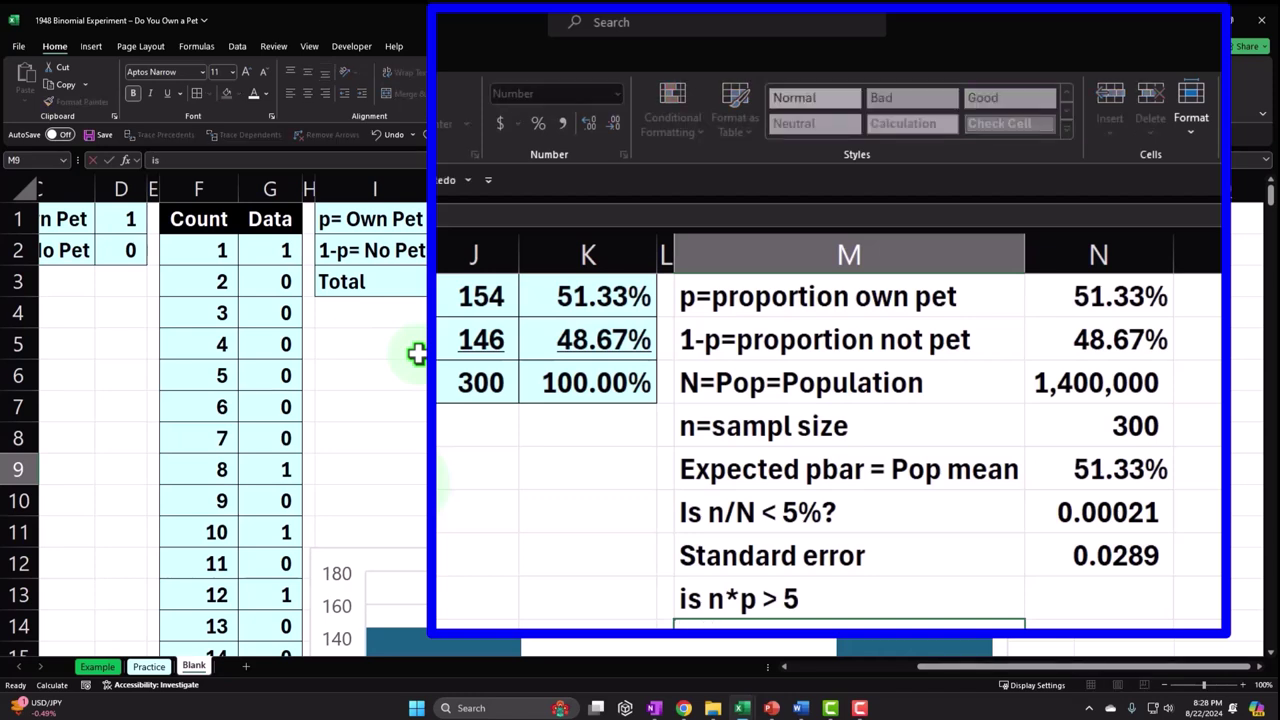
{"action": "type", "text": "s n*("}
{"action": "key", "text": "Return"}
- Fix the 'is n*(1-p) > 5' label and review sample size 300 and population 1,400,000
{"action": "scroll", "coordinate": [416, 352], "scroll_direction": "down", "scroll_amount": 1}
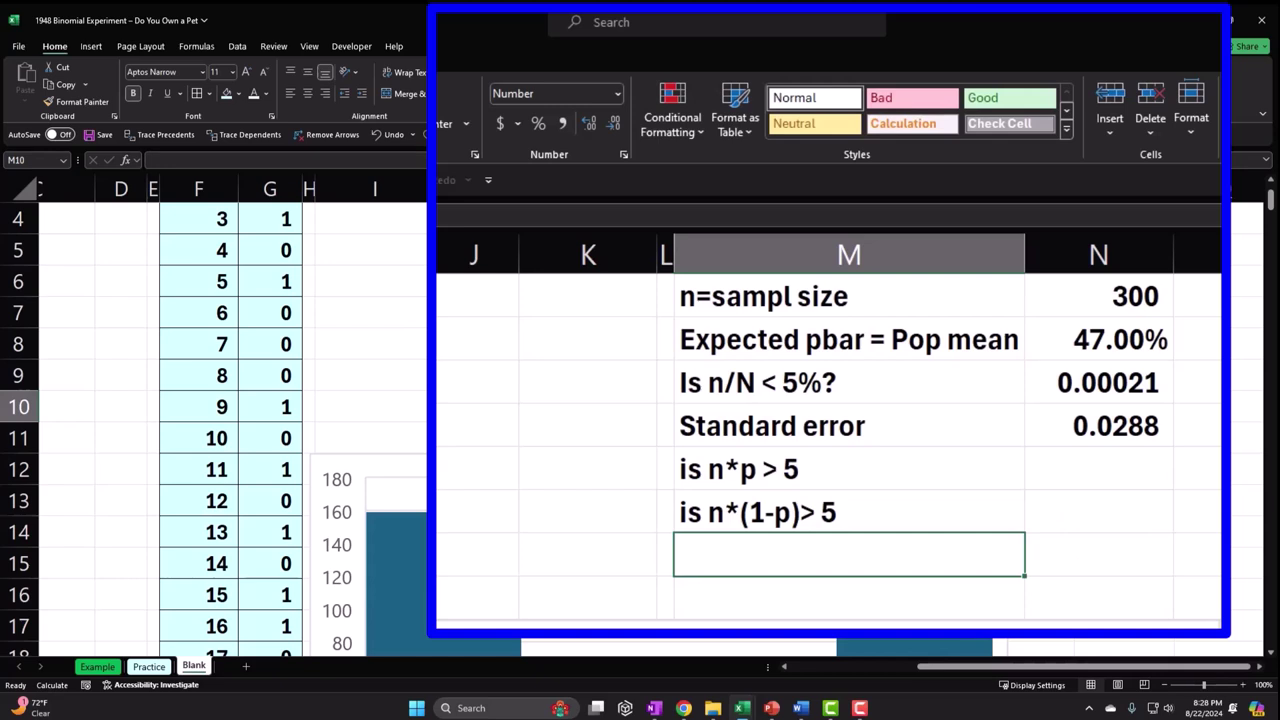
{"action": "scroll", "coordinate": [800, 450], "scroll_direction": "up", "scroll_amount": 1}
{"action": "double_click", "coordinate": [800, 622]}
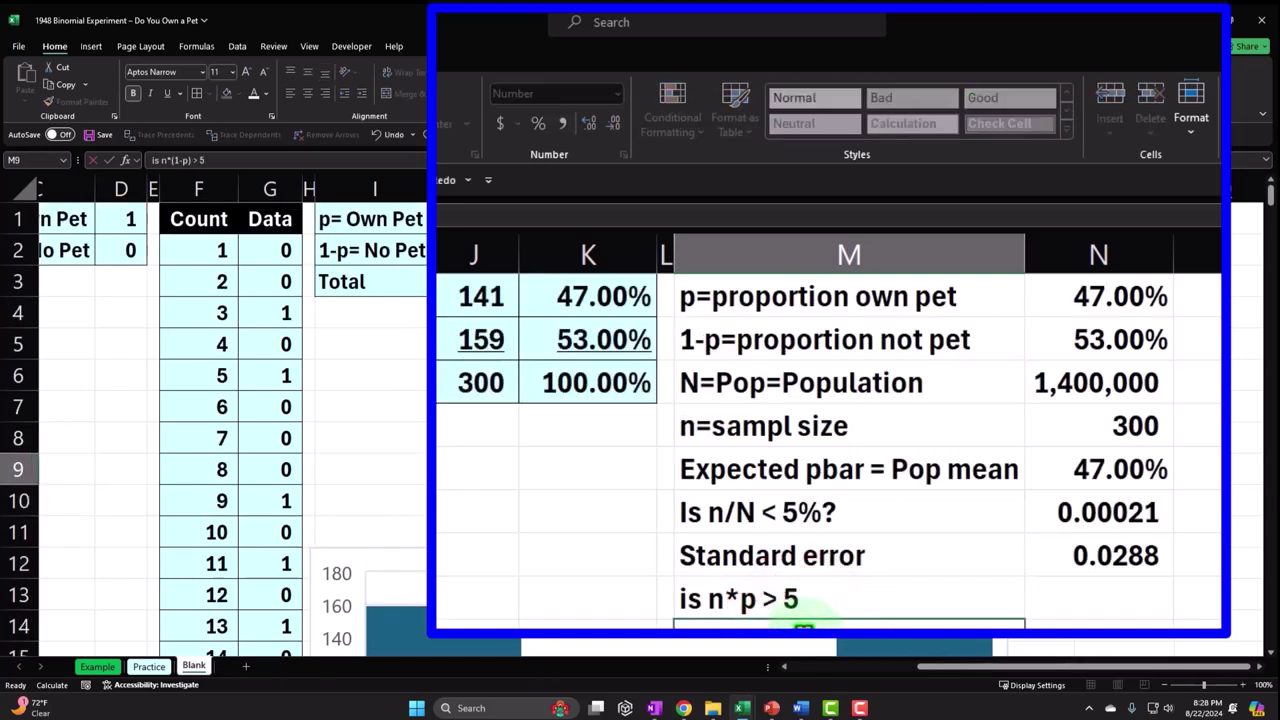
{"action": "key", "text": "Return"}
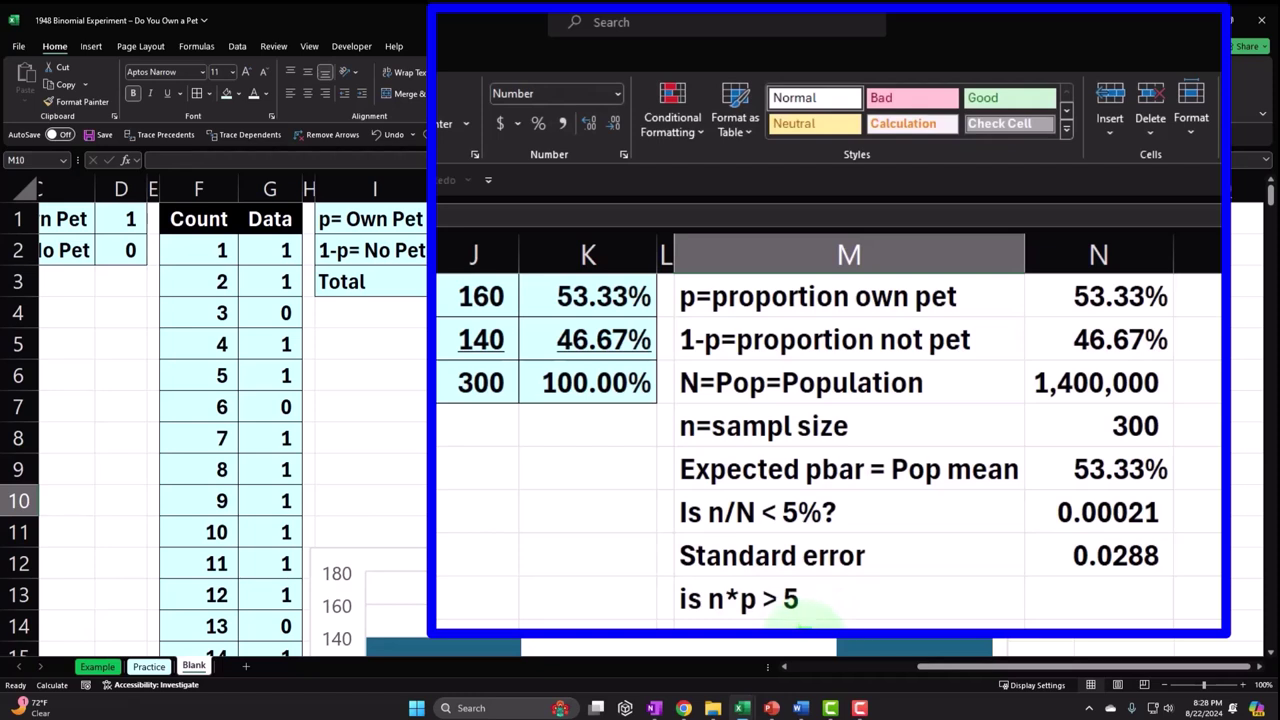
{"action": "left_click", "coordinate": [1086, 455]}
{"action": "left_click", "coordinate": [1093, 380]}
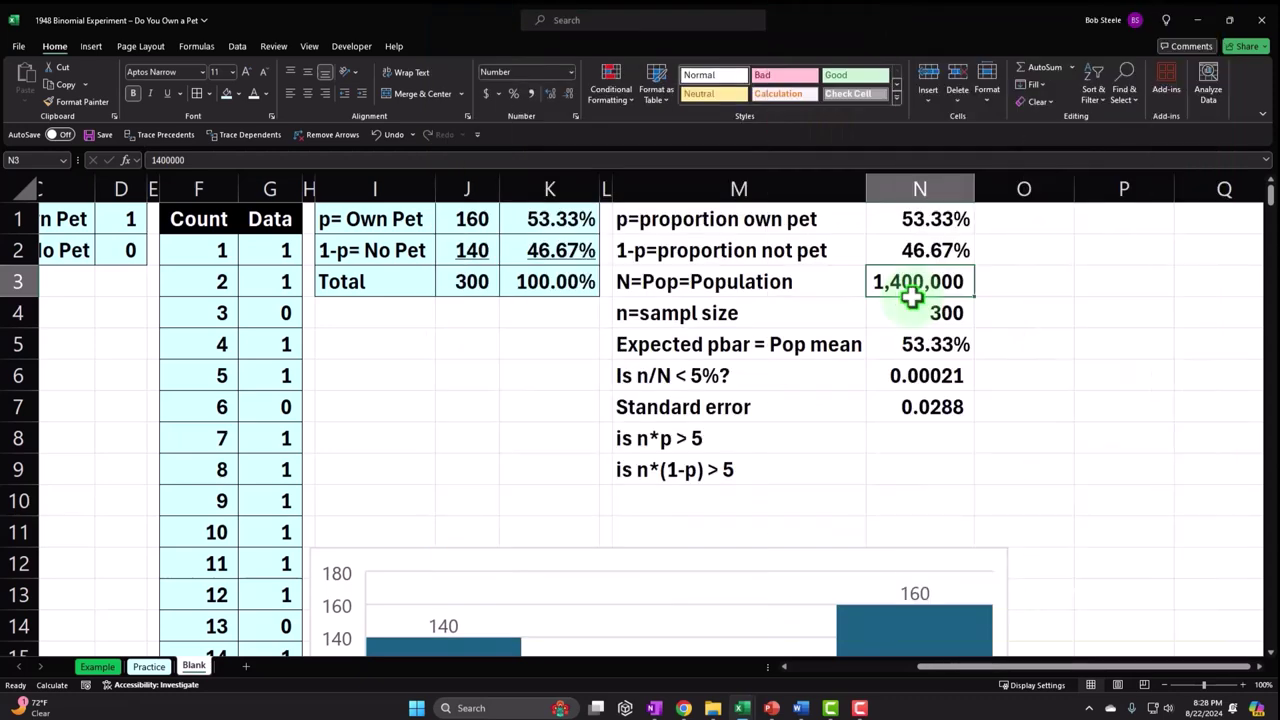
{"action": "left_click_drag", "start_coordinate": [943, 666], "coordinate": [780, 668]}
{"action": "scroll", "coordinate": [485, 565], "scroll_direction": "down", "scroll_amount": 1}
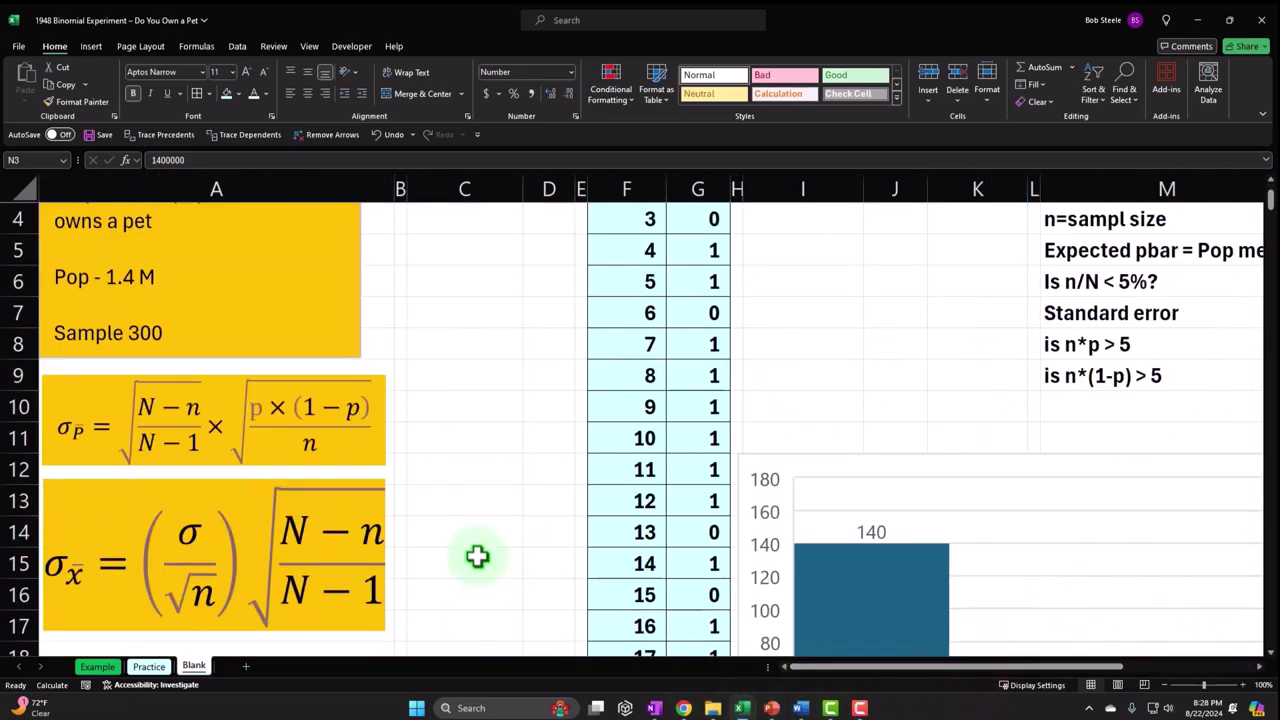
{"action": "left_click_drag", "start_coordinate": [812, 674], "coordinate": [1023, 680]}
{"action": "scroll", "coordinate": [1052, 495], "scroll_direction": "up", "scroll_amount": 1}
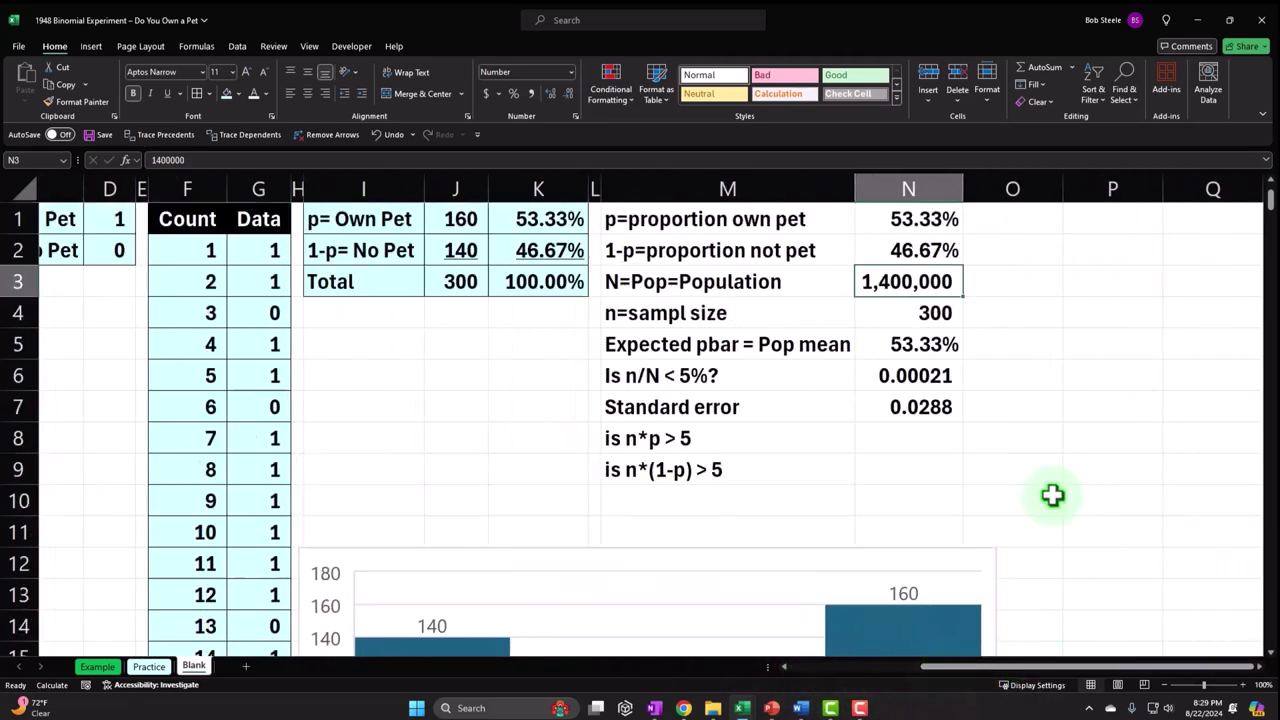
{"action": "left_click", "coordinate": [922, 441]}
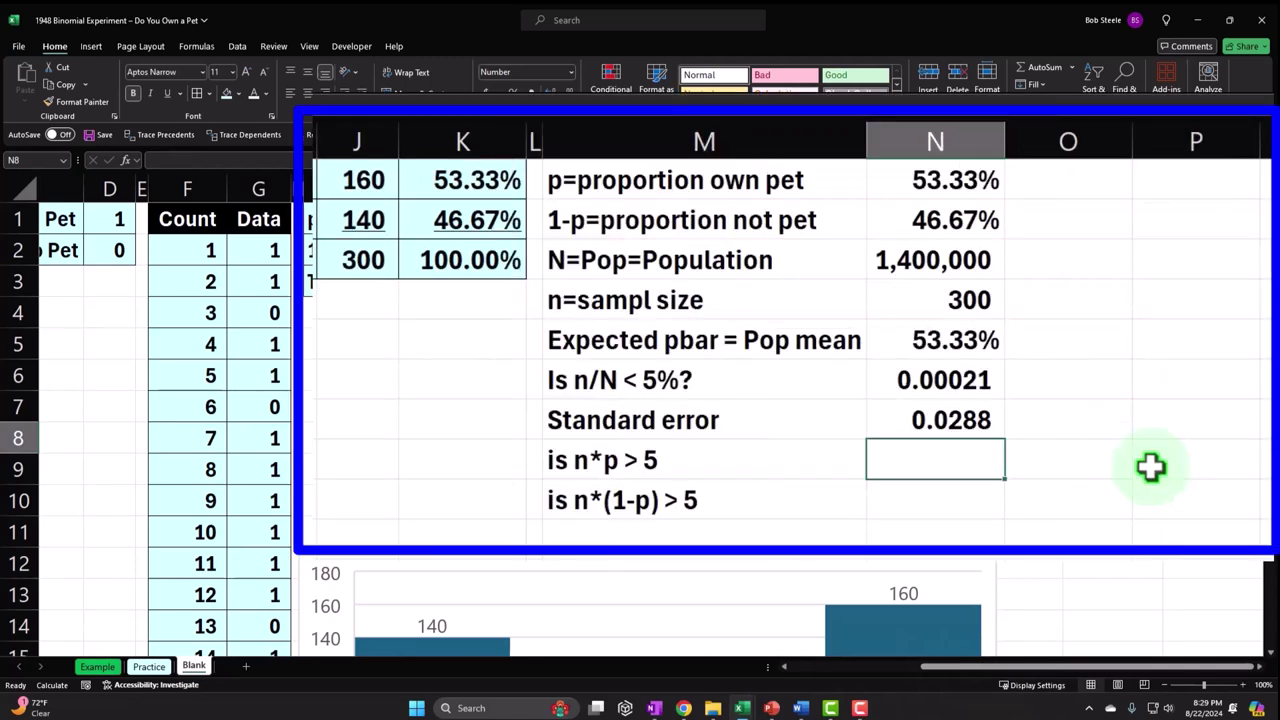
- Enter =N4*N1 in N8 for n*p, giving 138
{"action": "type", "text": "="}
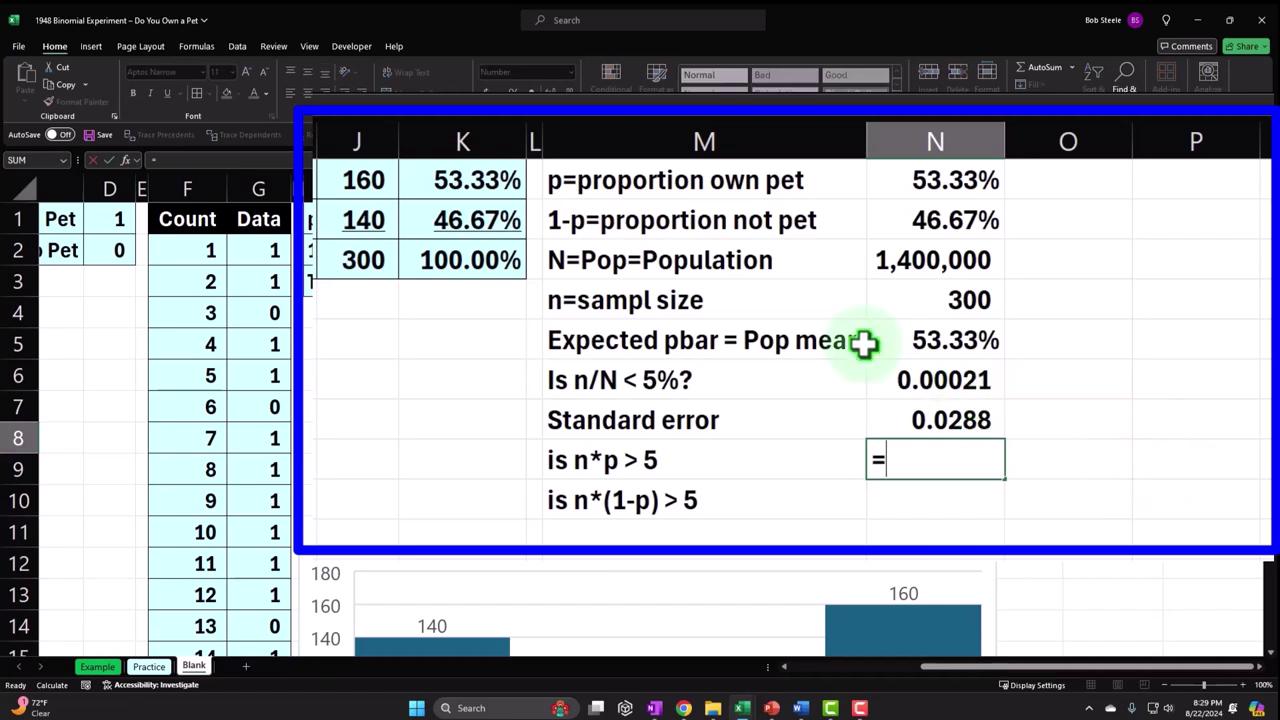
{"action": "left_click", "coordinate": [946, 303]}
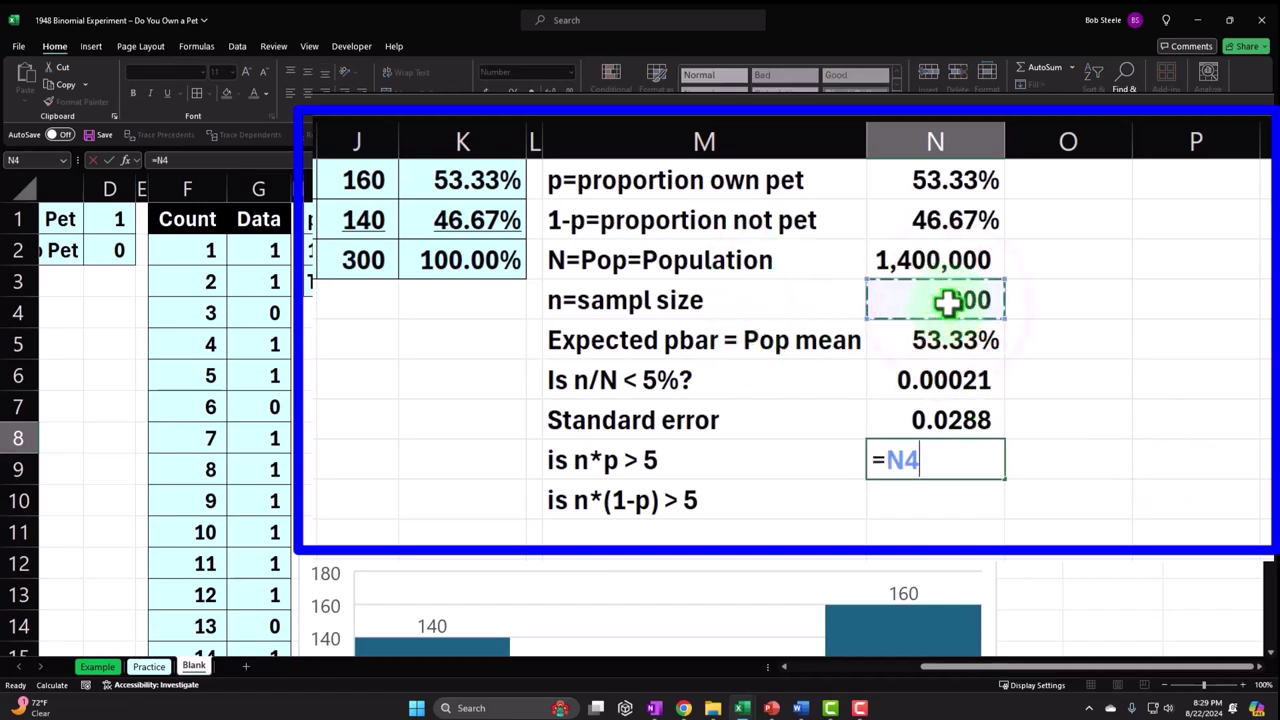
{"action": "type", "text": "*"}
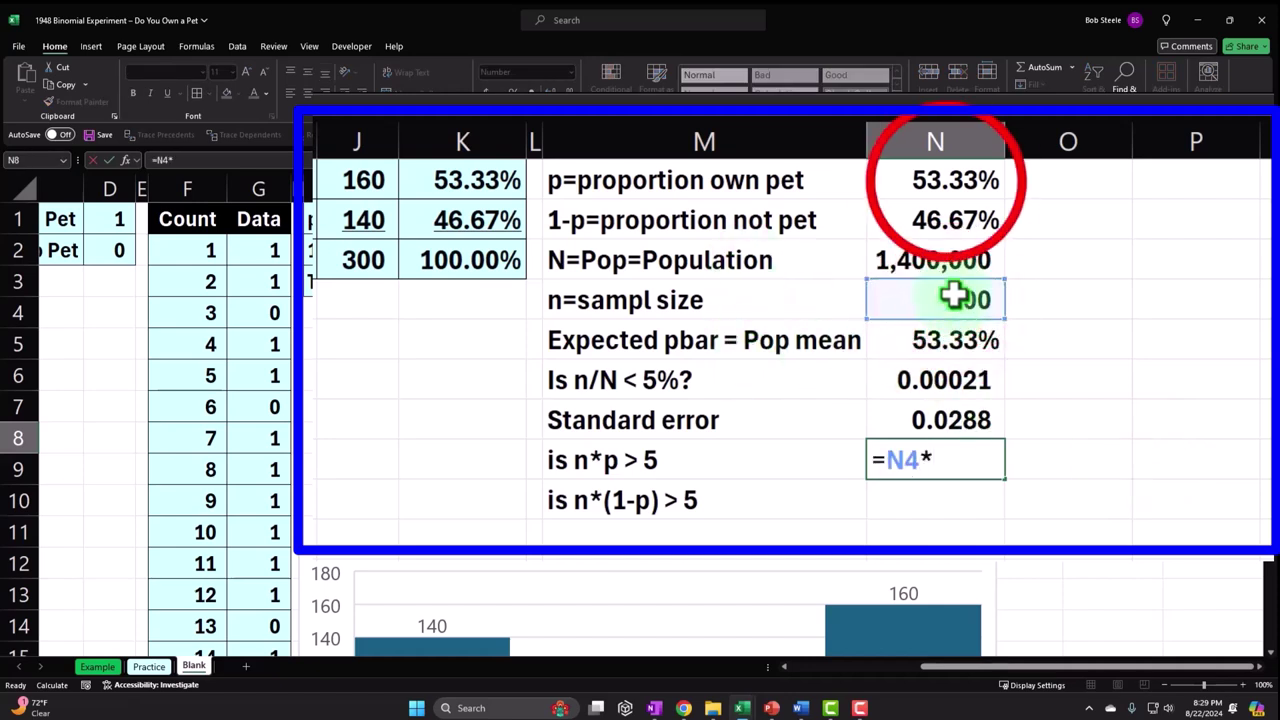
{"action": "left_click", "coordinate": [945, 179]}
{"action": "key", "text": "Return"}
{"action": "key", "text": "Up"}
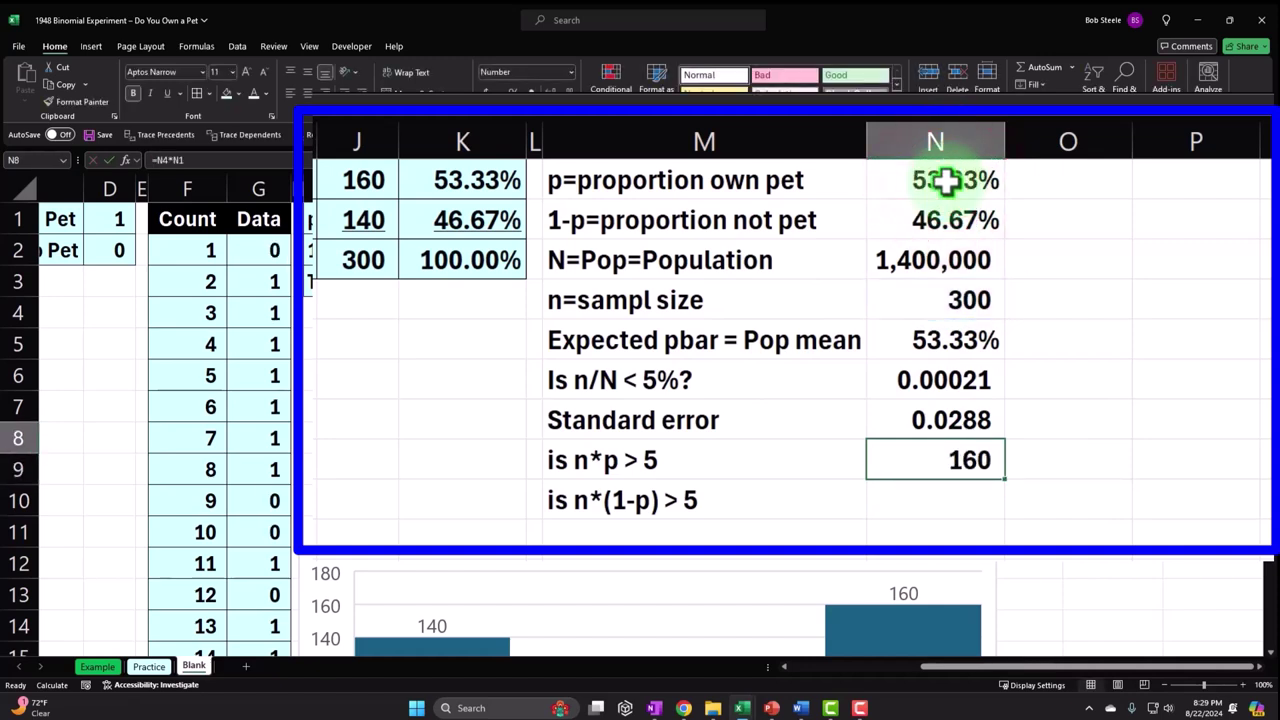
- Enter =N4*N2 in N9 for n*(1-p), giving 162
{"action": "key", "text": "Down"}
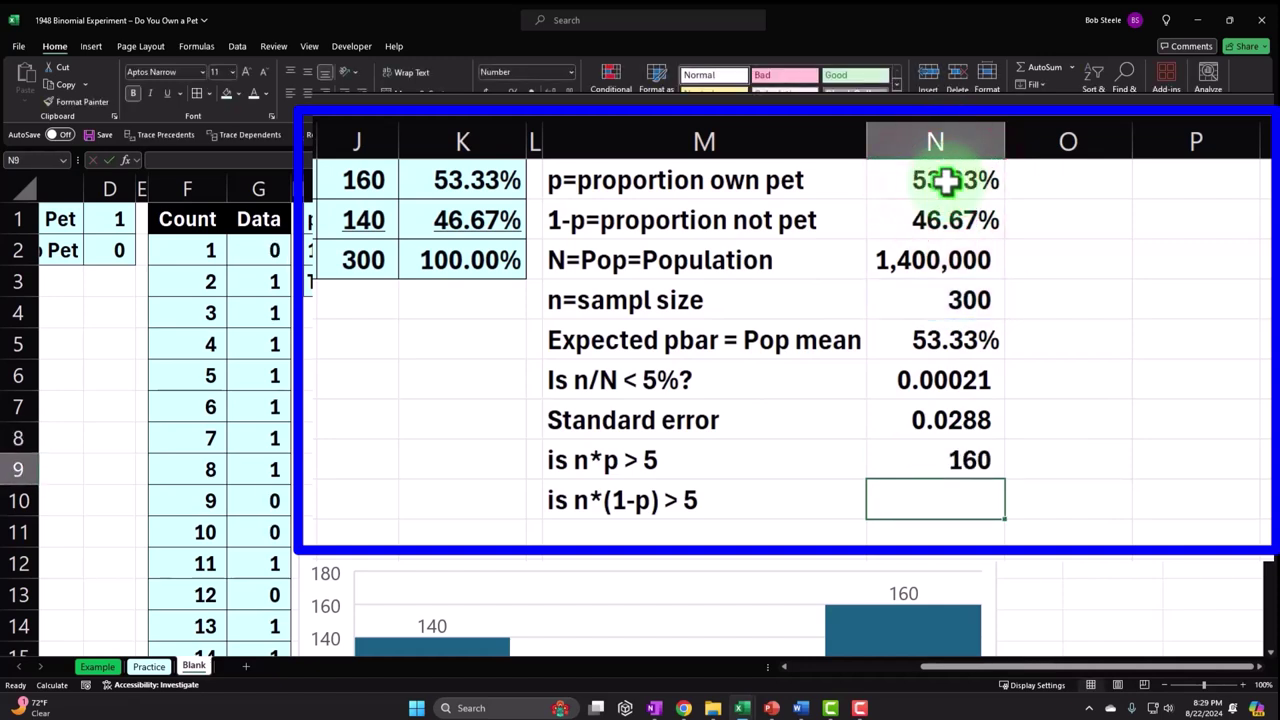
{"action": "type", "text": "="}
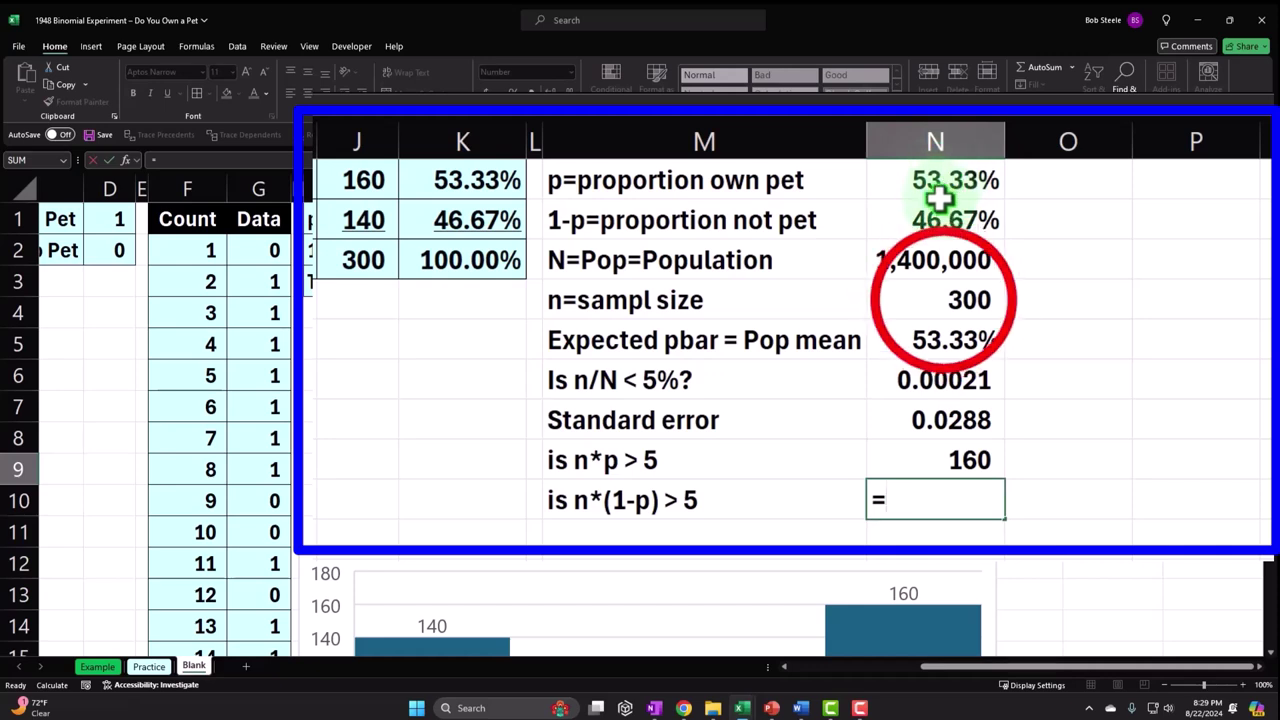
{"action": "left_click", "coordinate": [945, 299]}
{"action": "type", "text": "*"}
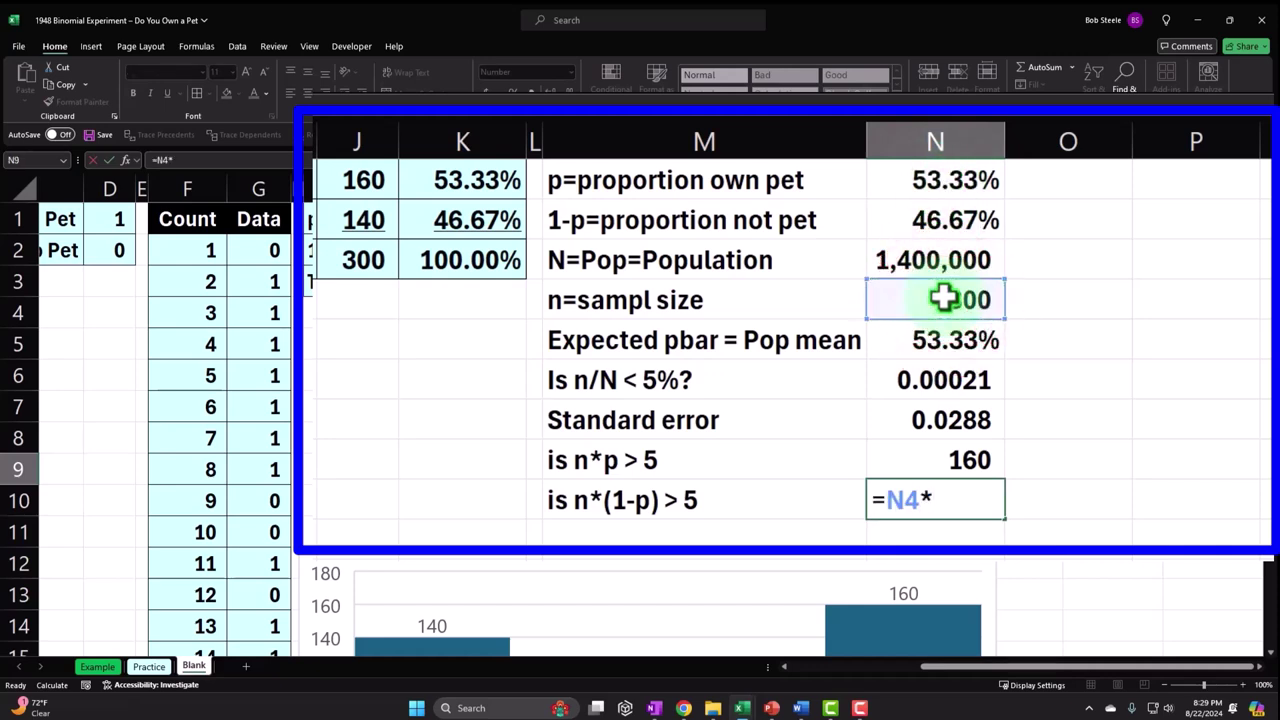
{"action": "left_click", "coordinate": [975, 220]}
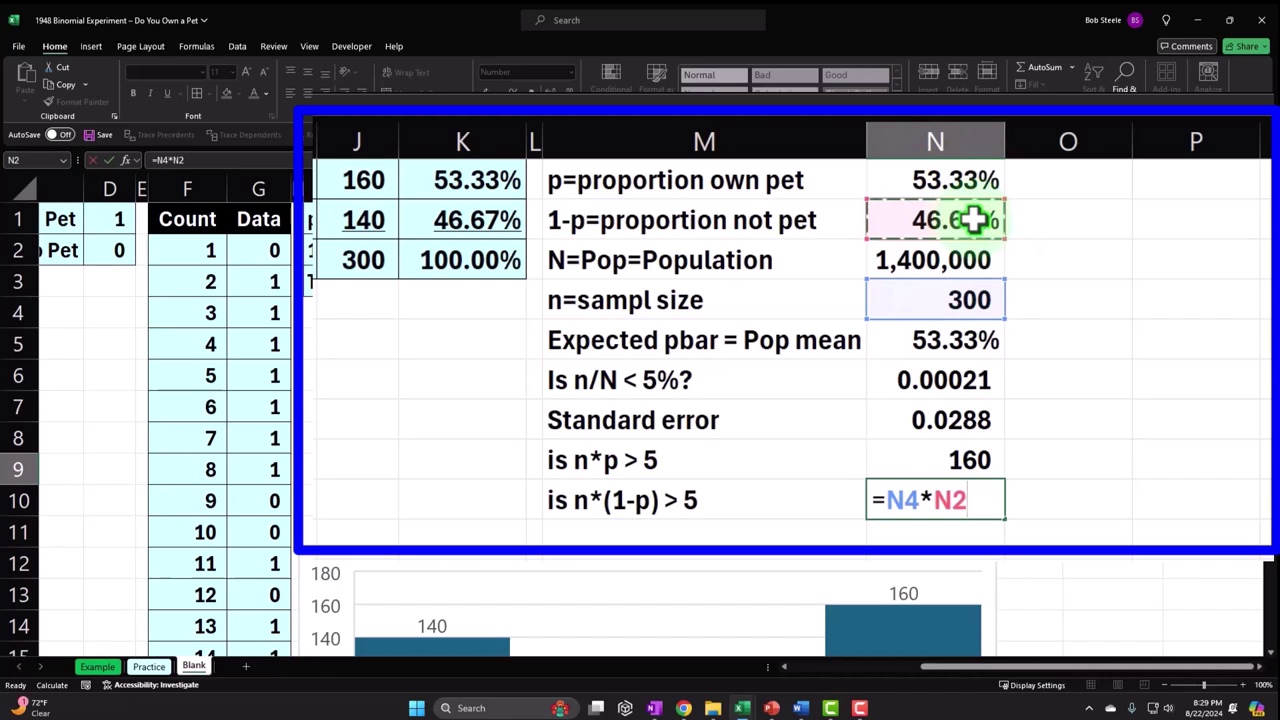
{"action": "key", "text": "ctrl+Return"}
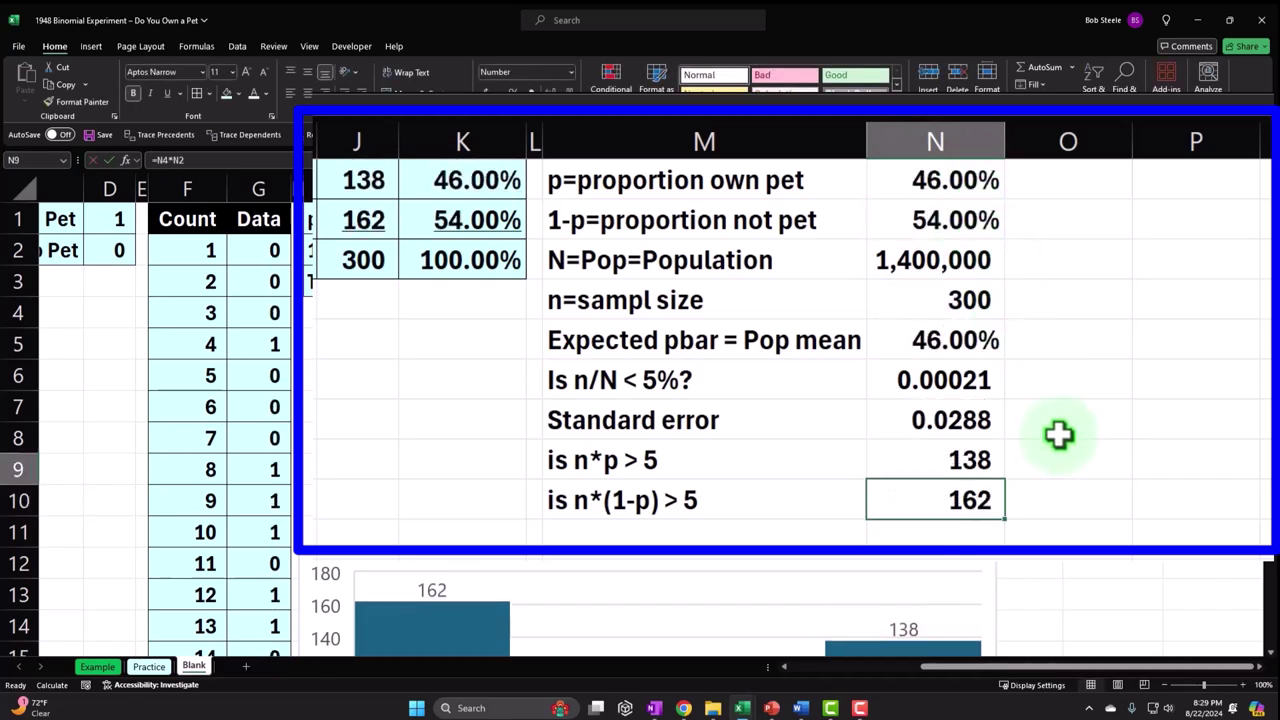
{"action": "left_click", "coordinate": [1052, 380]}
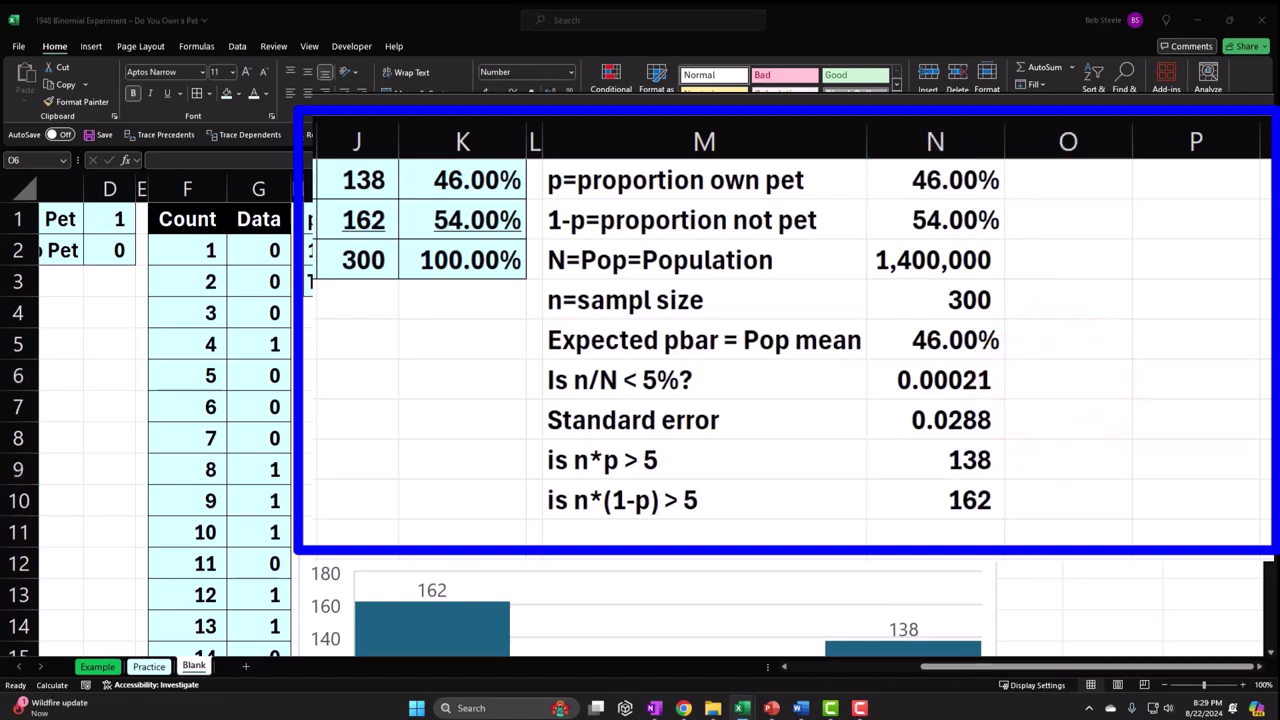
- Enter =IF(N6<0.05,"T","F") beside the Is n/N < 5%? check
{"action": "left_click", "coordinate": [1116, 358]}
{"action": "left_click", "coordinate": [1117, 360]}
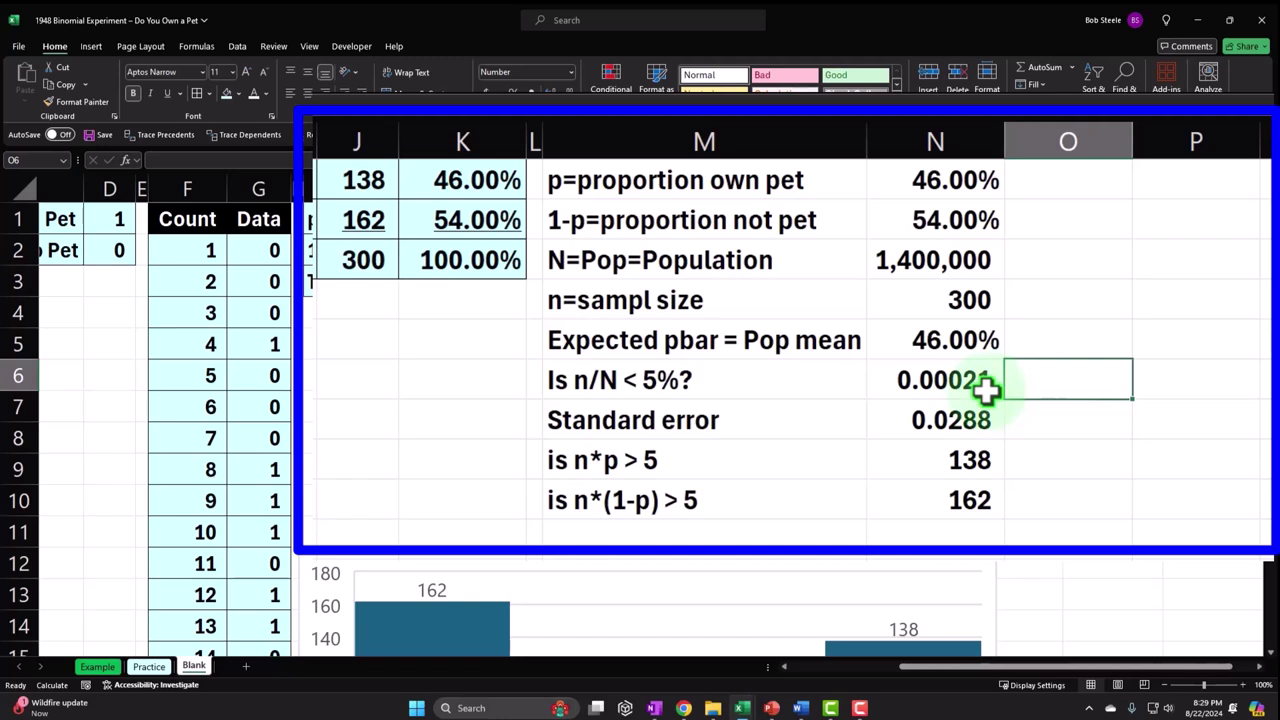
{"action": "type", "text": "=if"}
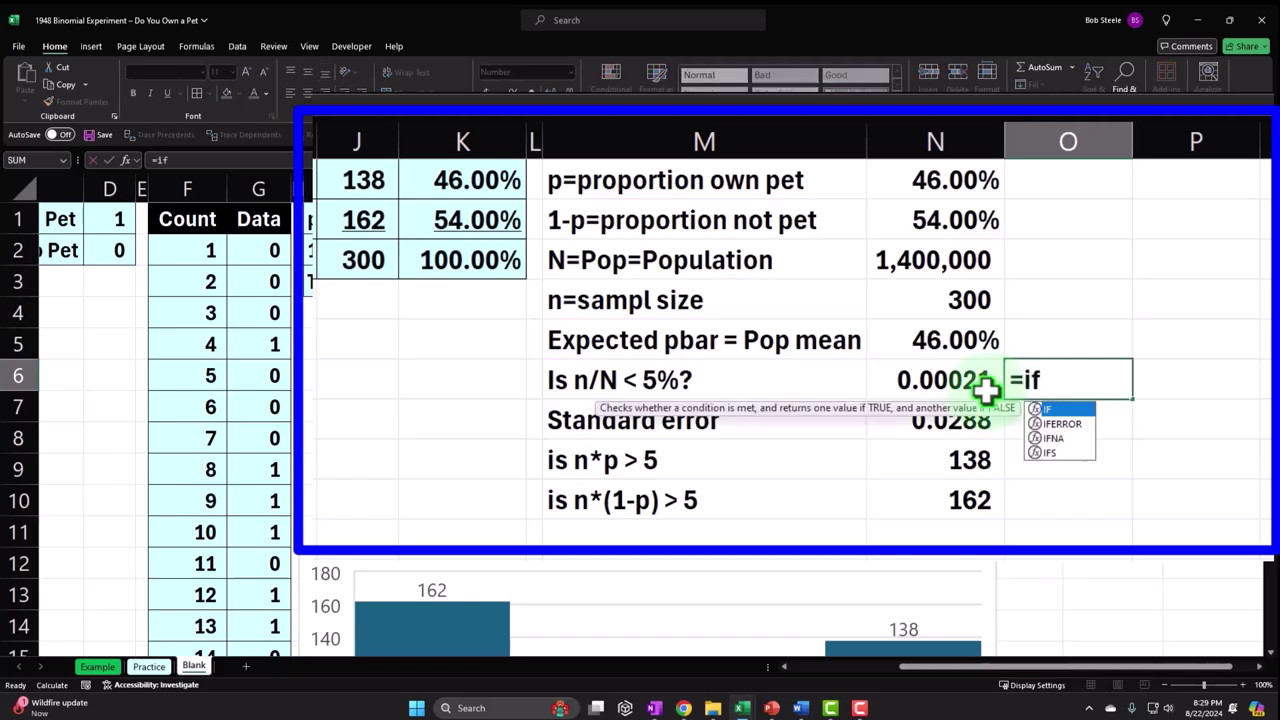
{"action": "key", "text": "Tab"}
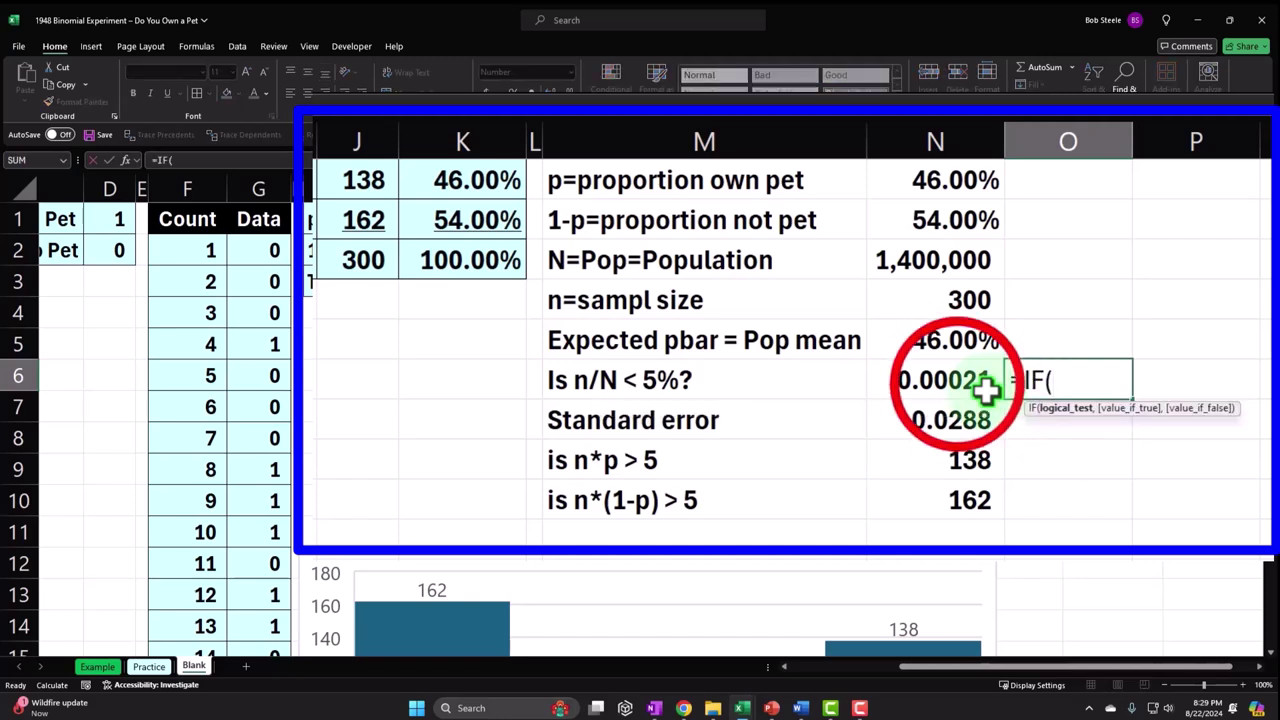
{"action": "left_click", "coordinate": [958, 380]}
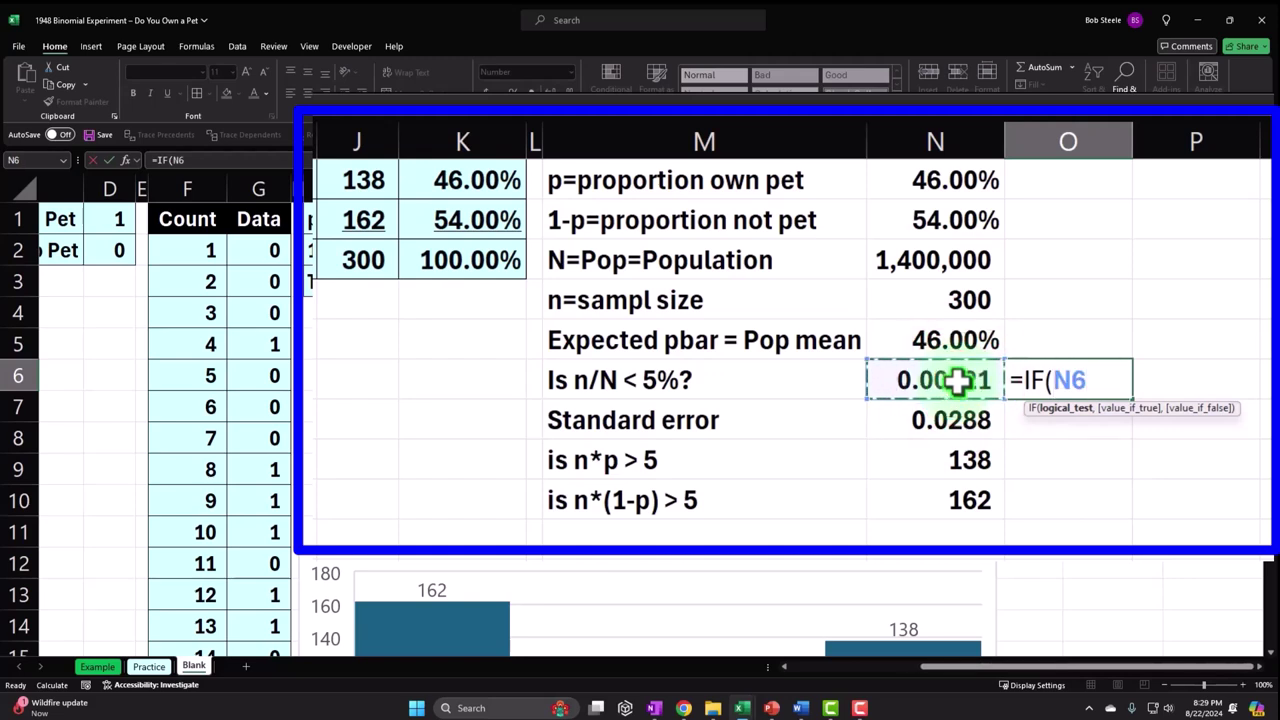
{"action": "type", "text": "<"}
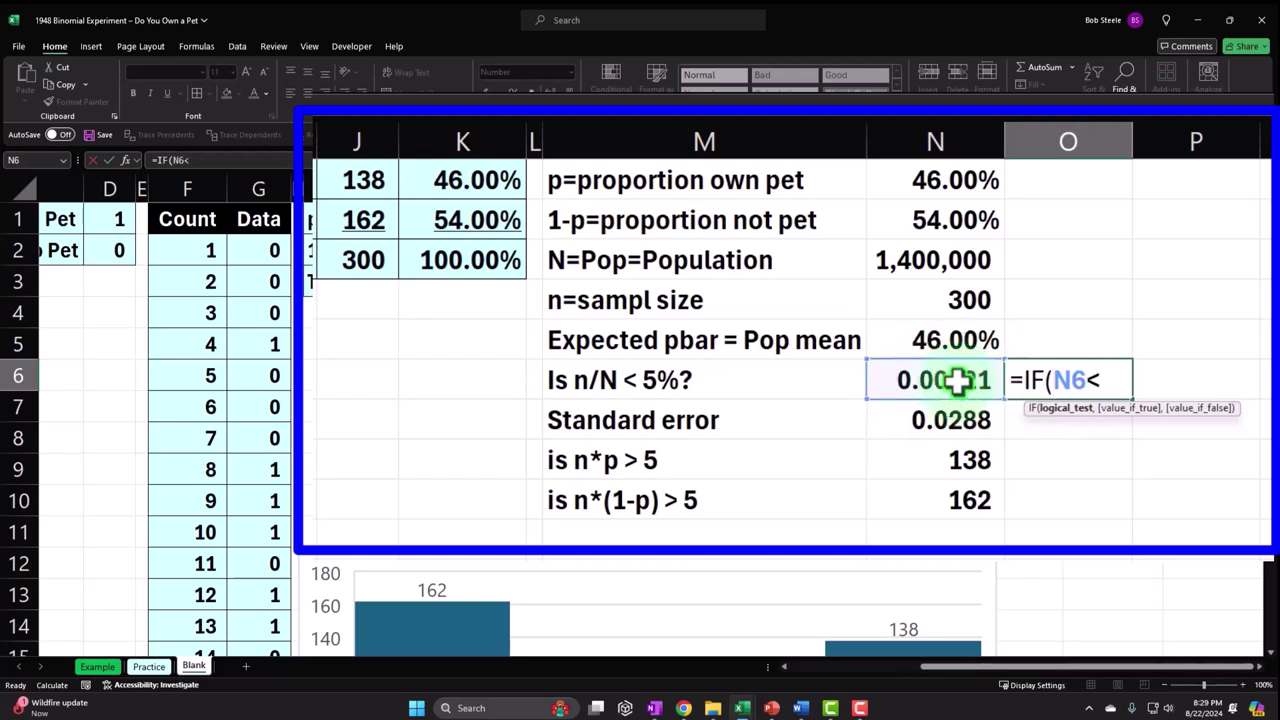
{"action": "type", "text": ".05,"}
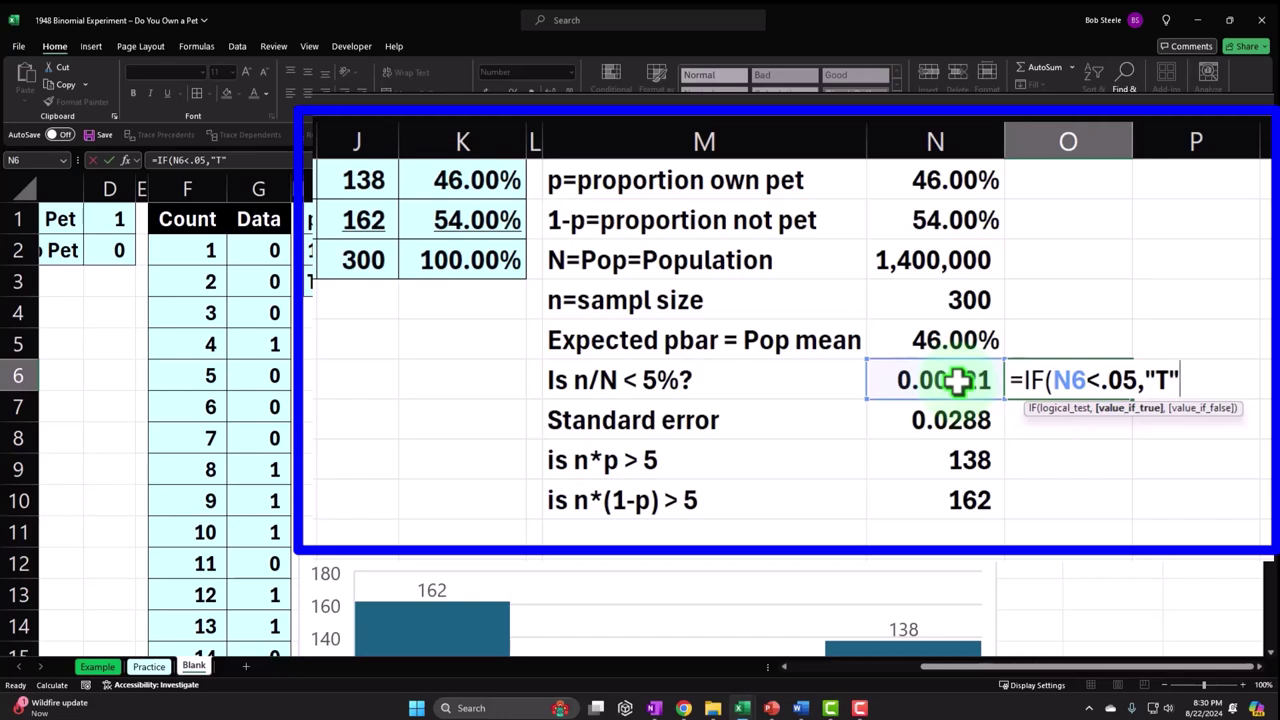
{"action": "type", "text": "\"T\",\"F"}
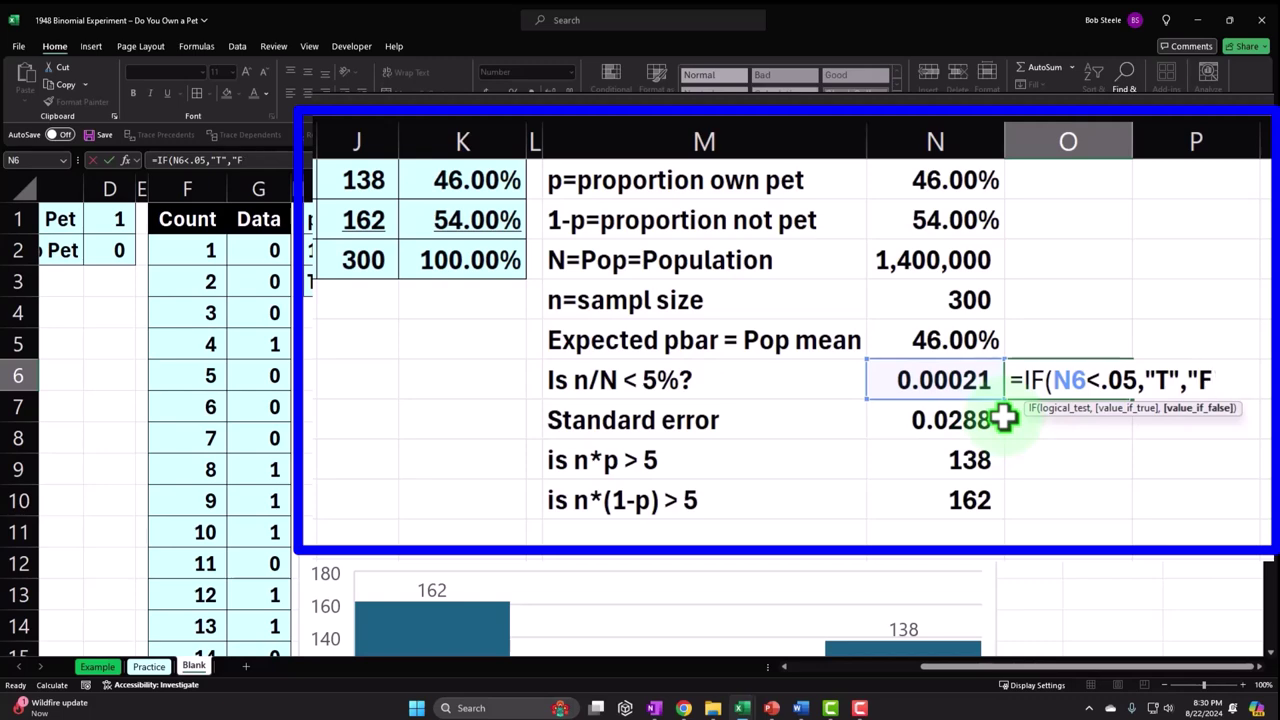
{"action": "type", "text": "\")"}
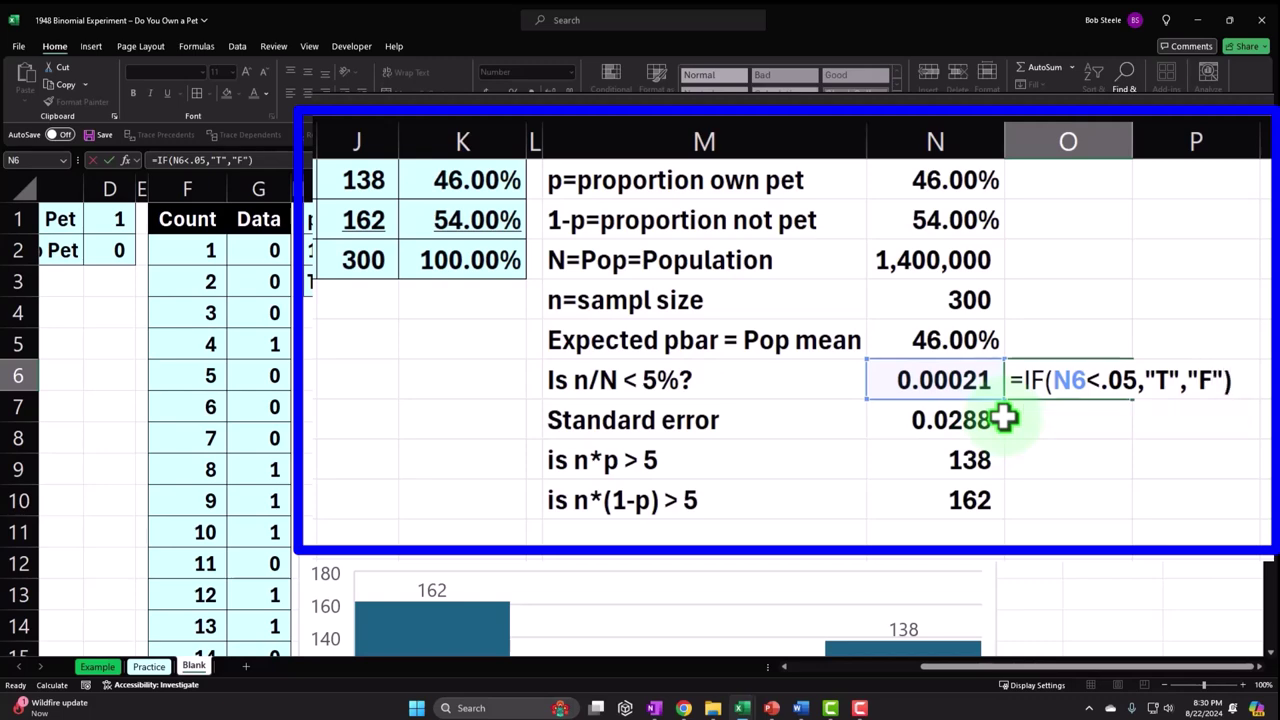
{"action": "key", "text": "Return"}
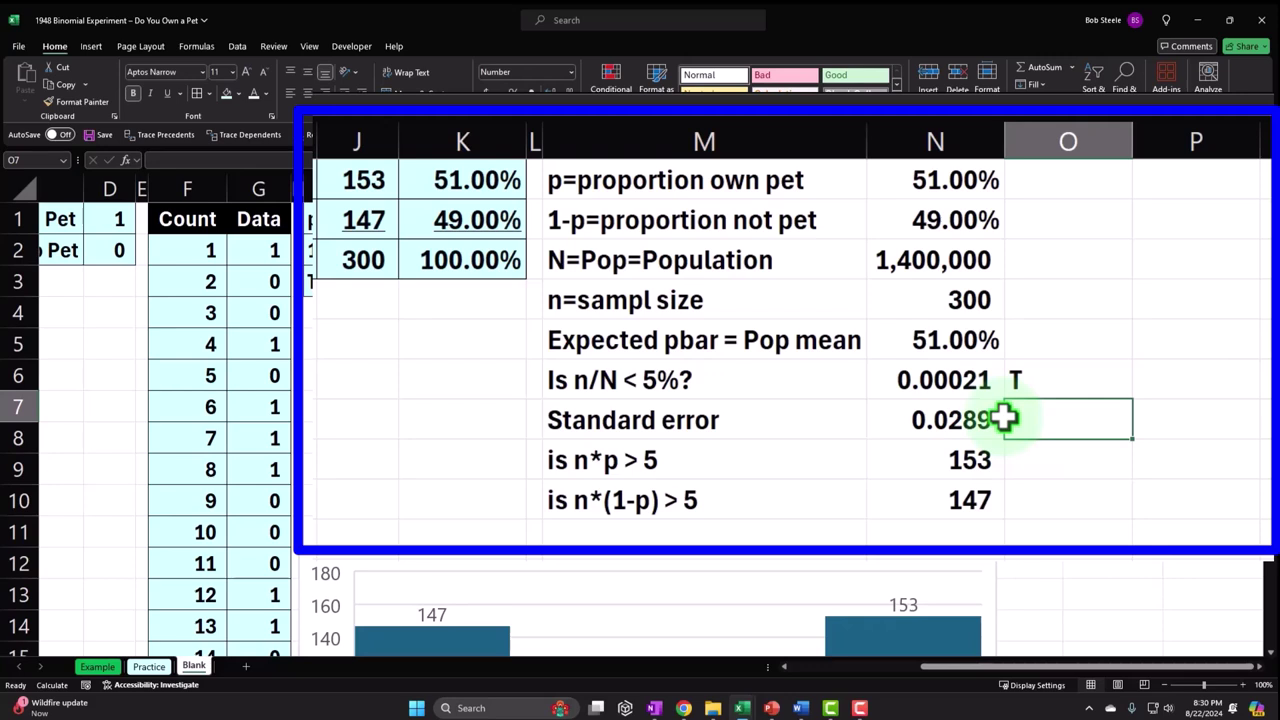
- Enter =IF(N8>5,"T","F") beside the is n*p > 5 check
{"action": "key", "text": "Return"}
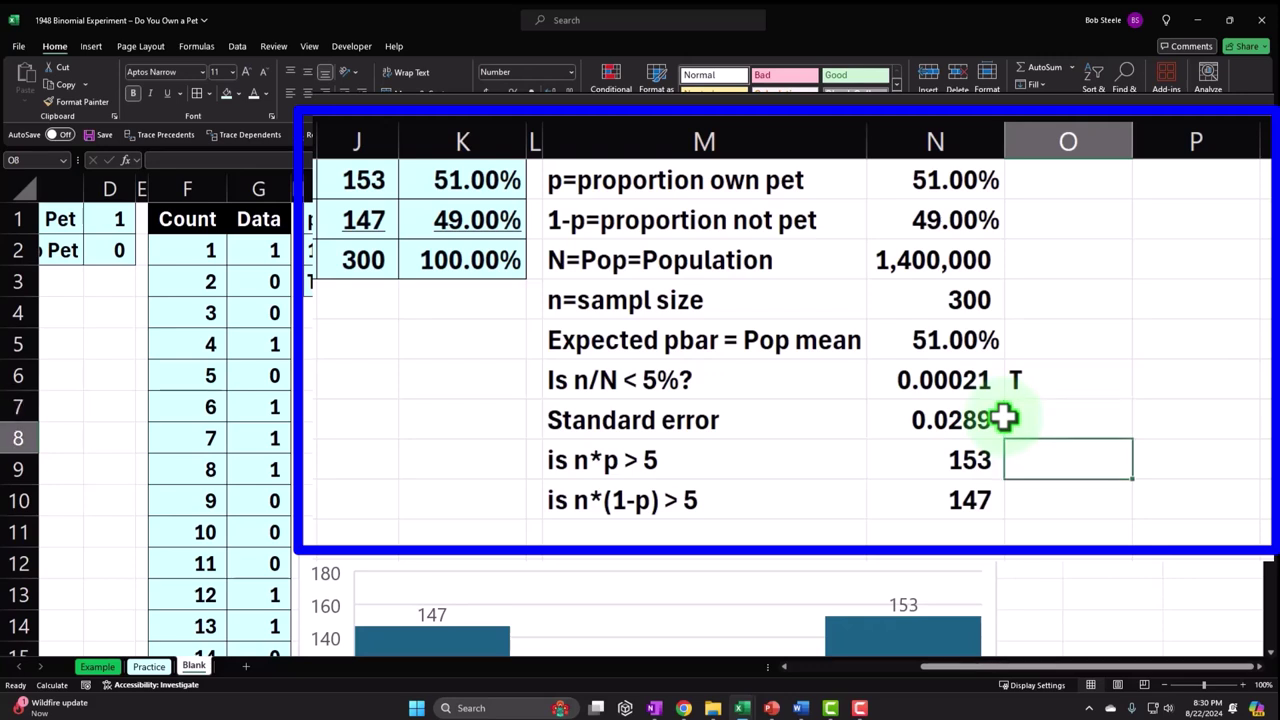
{"action": "type", "text": "="}
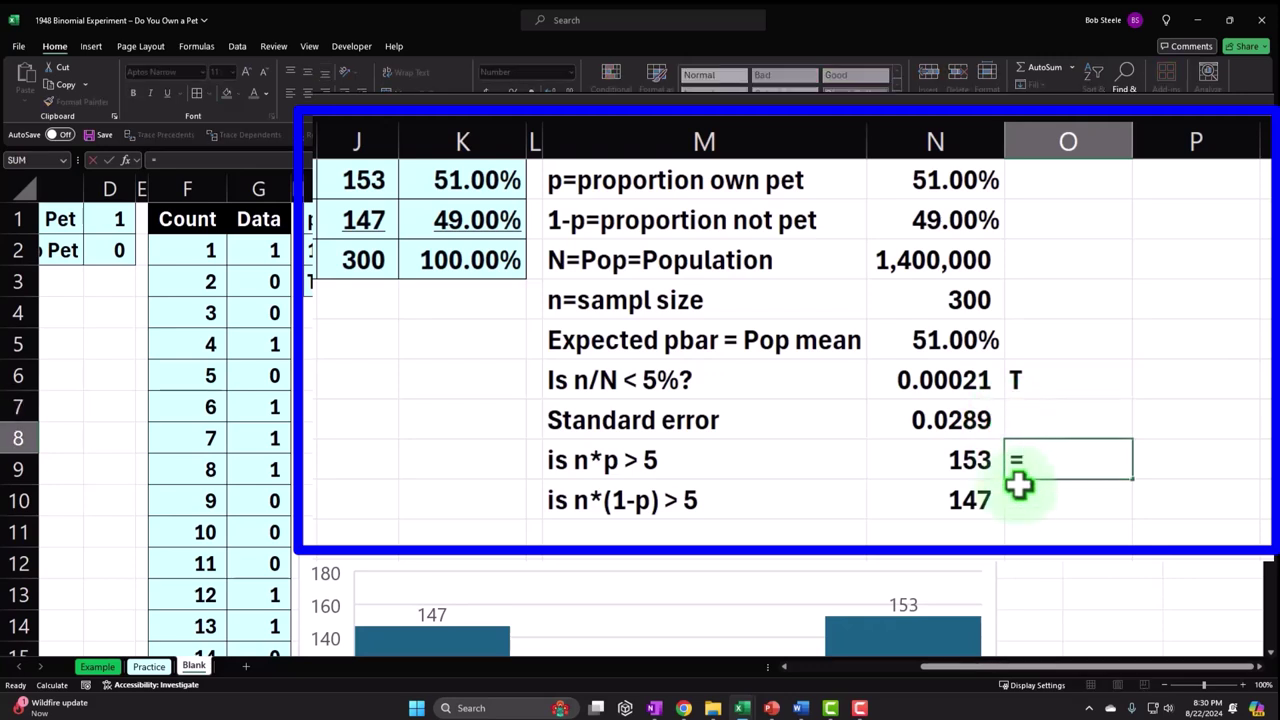
{"action": "type", "text": "if("}
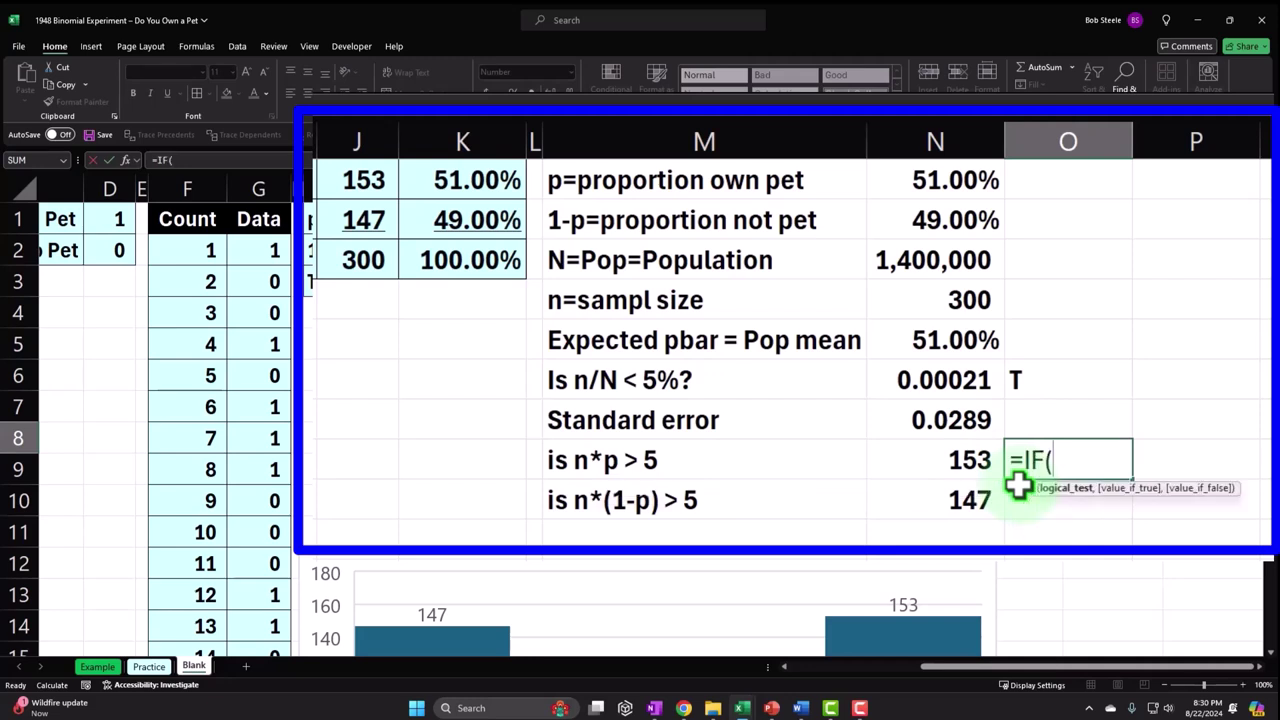
{"action": "left_click", "coordinate": [955, 458]}
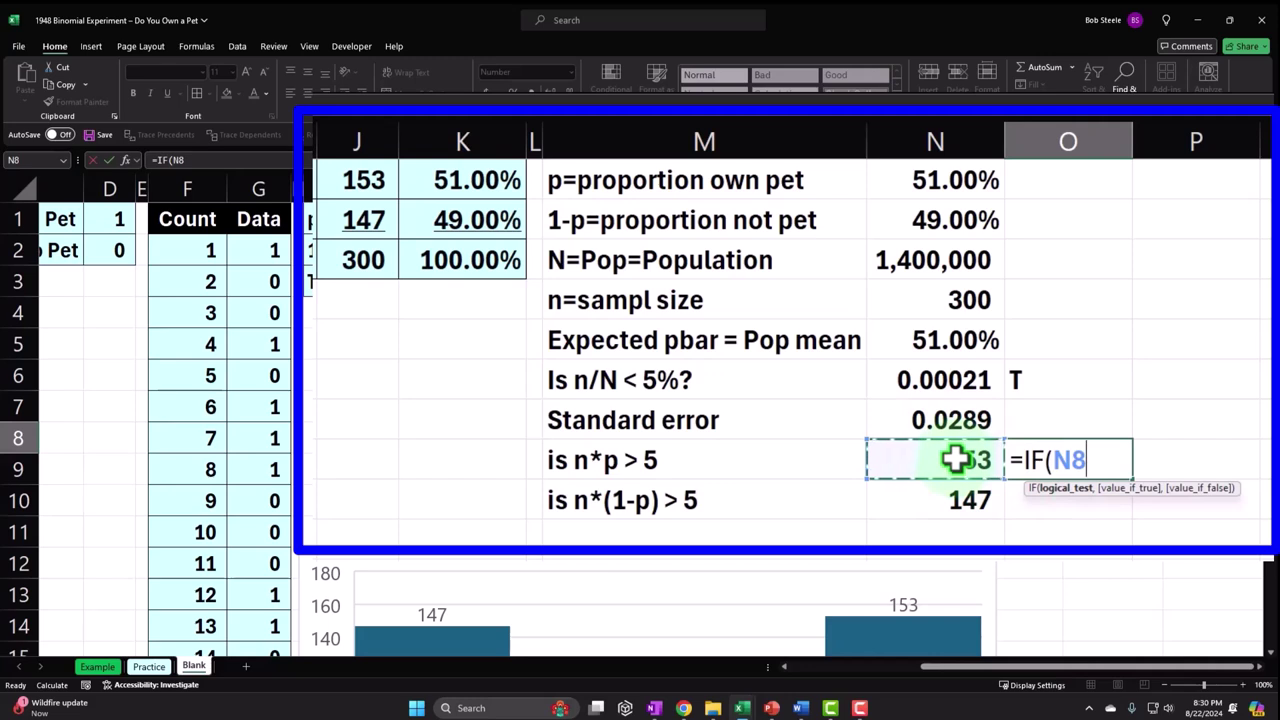
{"action": "type", "text": ">5"}
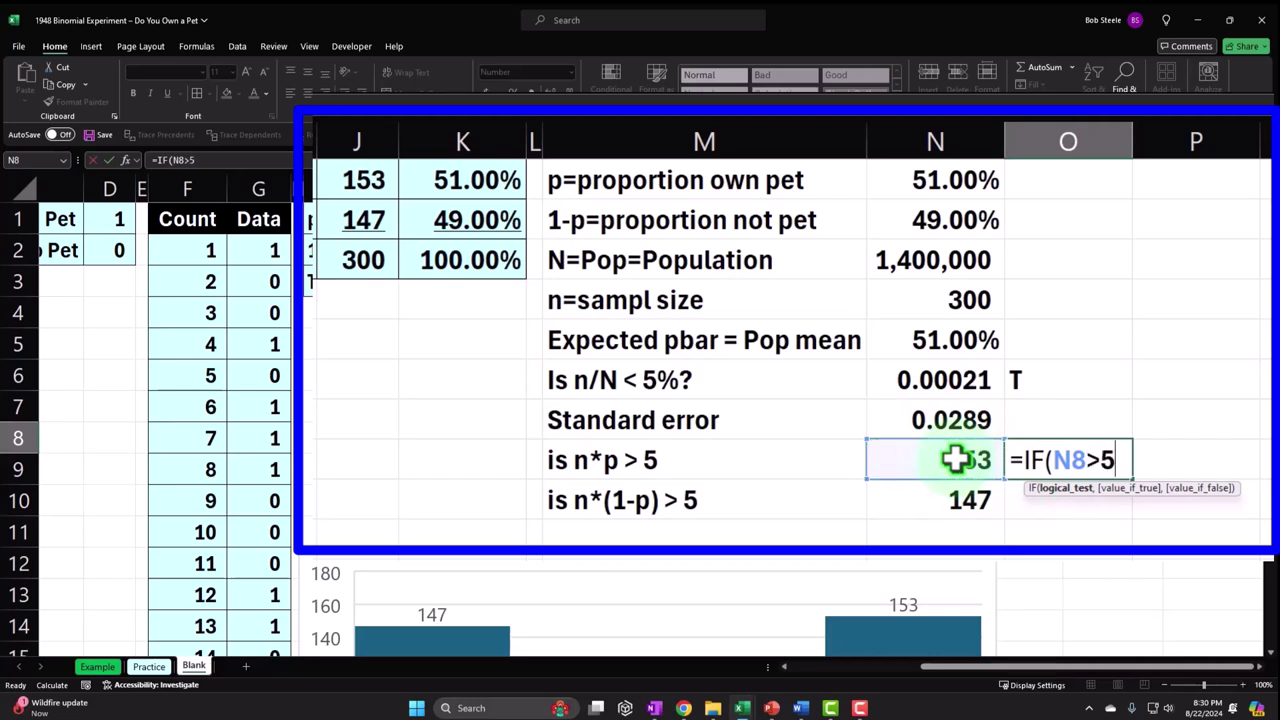
{"action": "type", "text": ","}
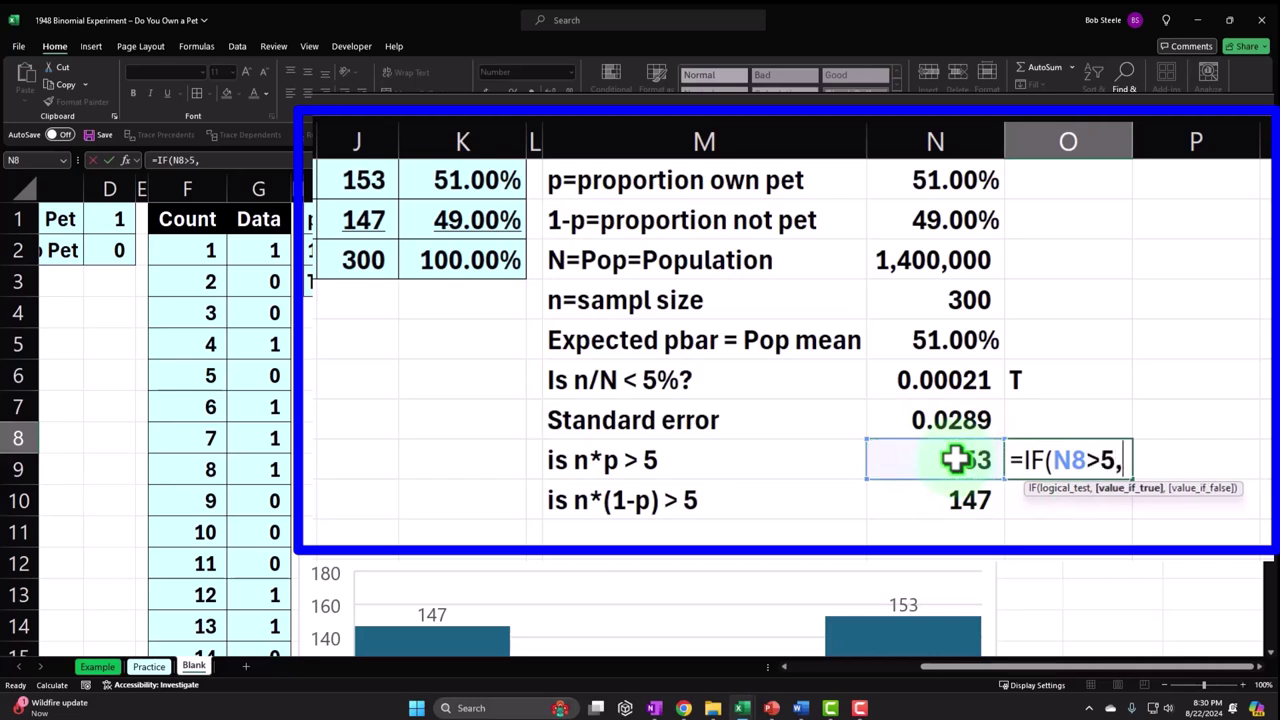
{"action": "type", "text": "\"T\",\"F"}
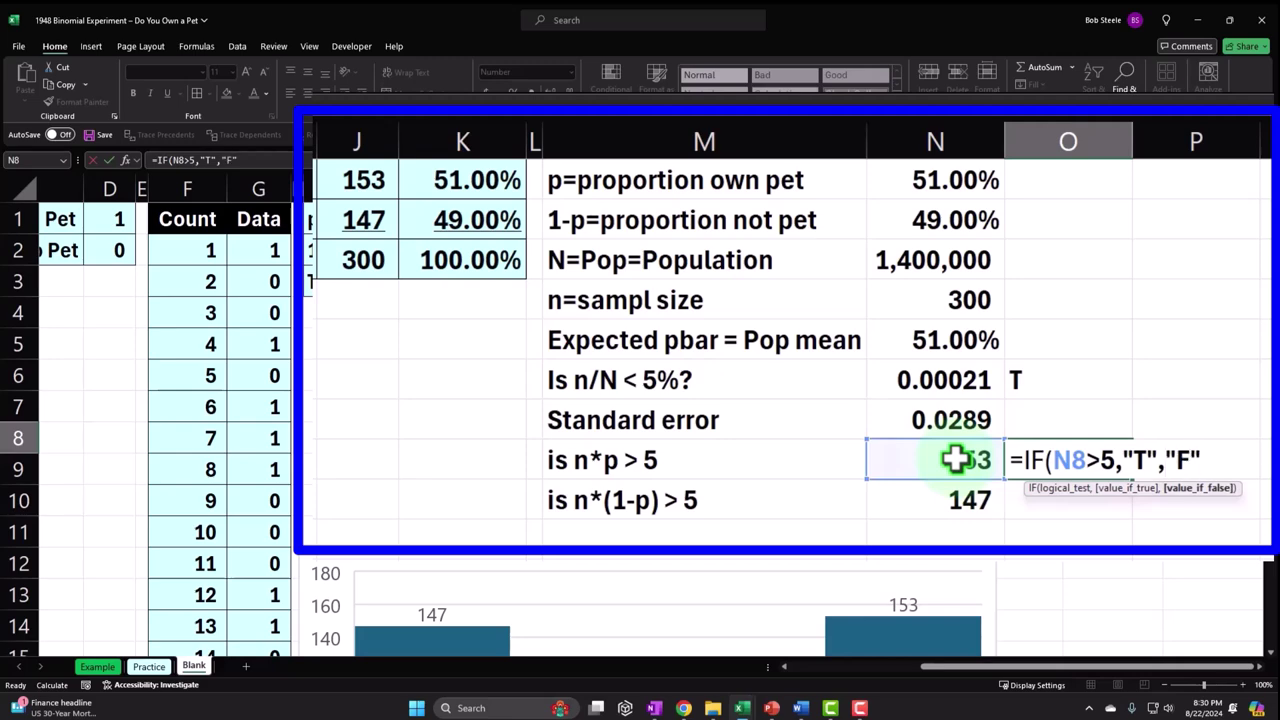
{"action": "type", "text": "\")"}
{"action": "key", "text": "Return"}
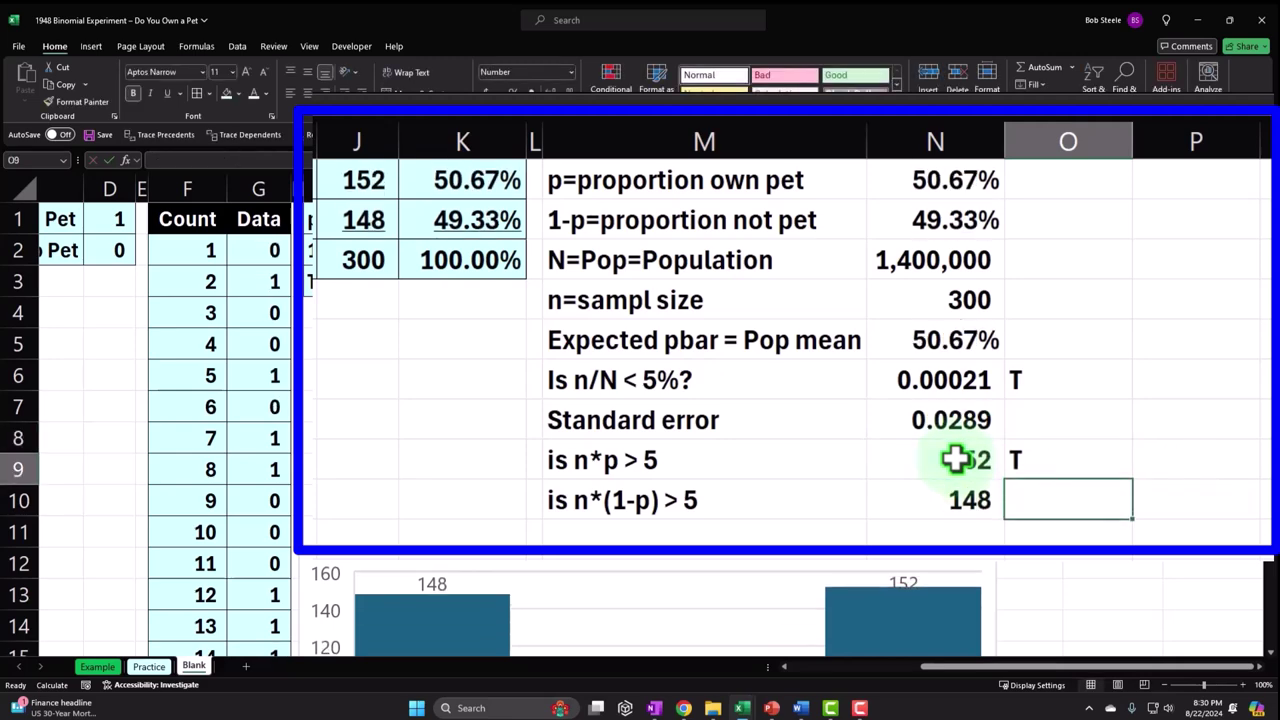
- Enter =IF(N9>5,"T","F") beside the is n*(1-p) > 5 check, showing T
{"action": "type", "text": "=if"}
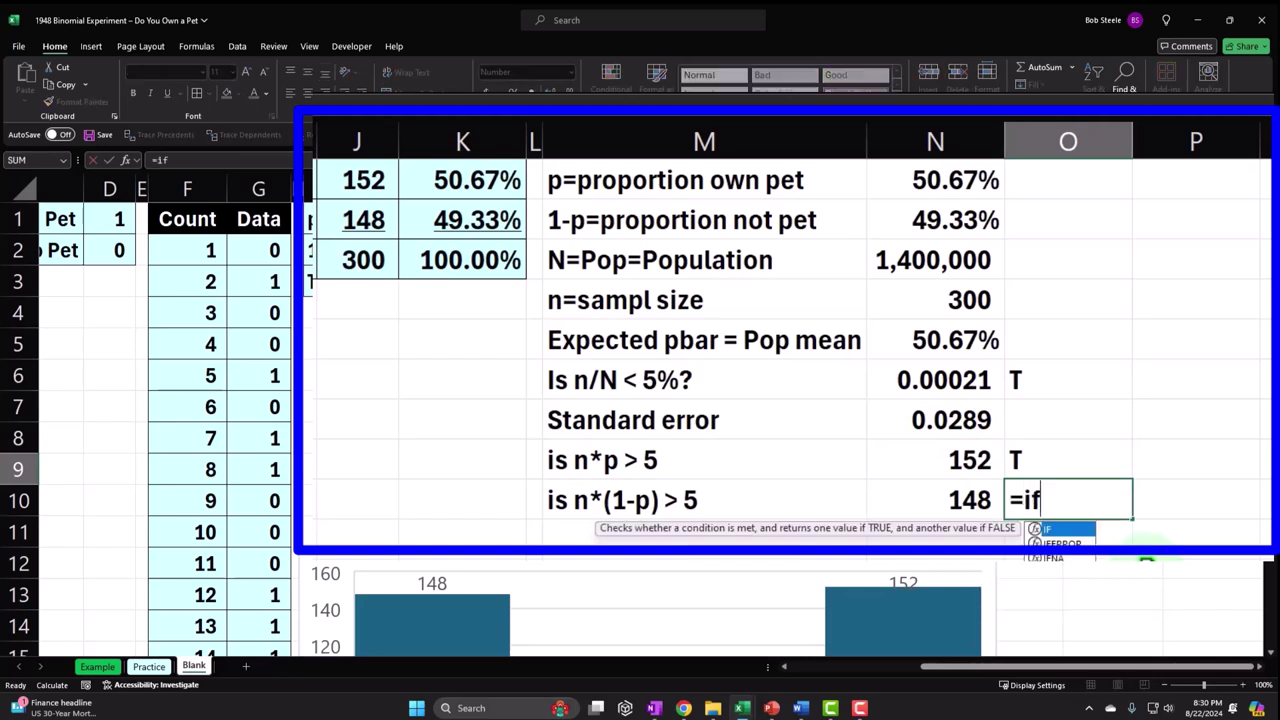
{"action": "type", "text": "("}
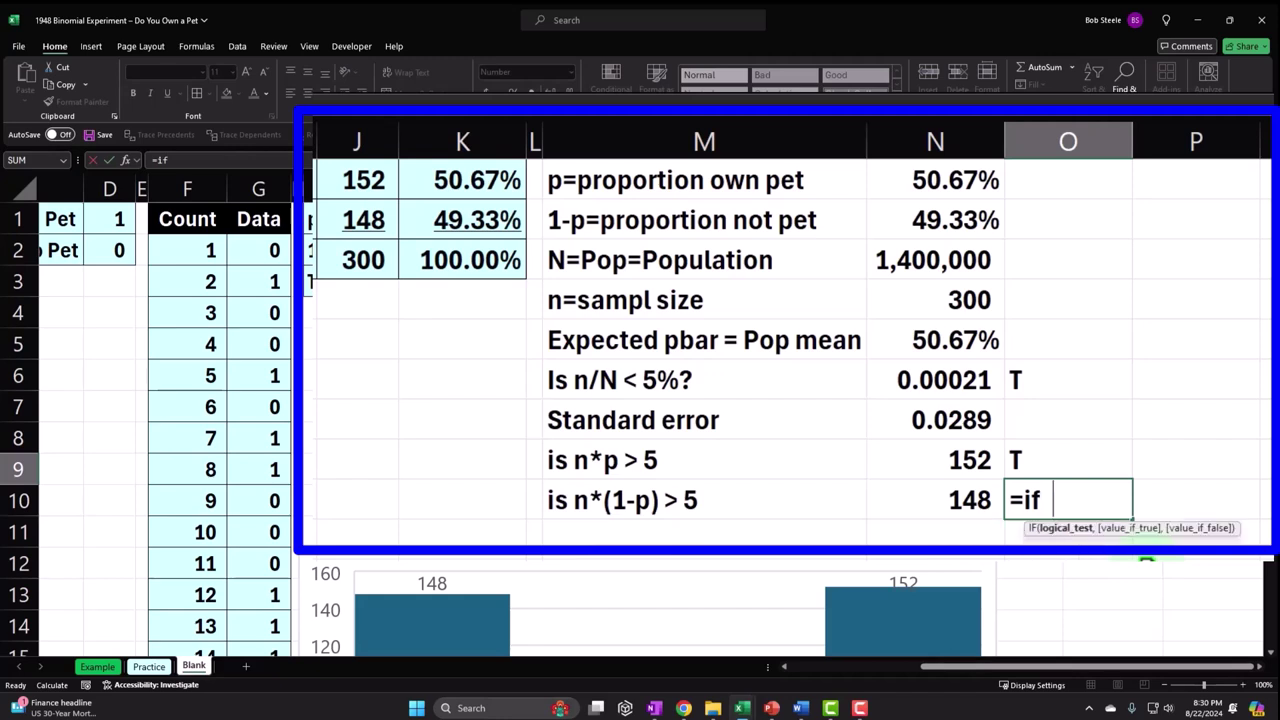
{"action": "left_click", "coordinate": [952, 500]}
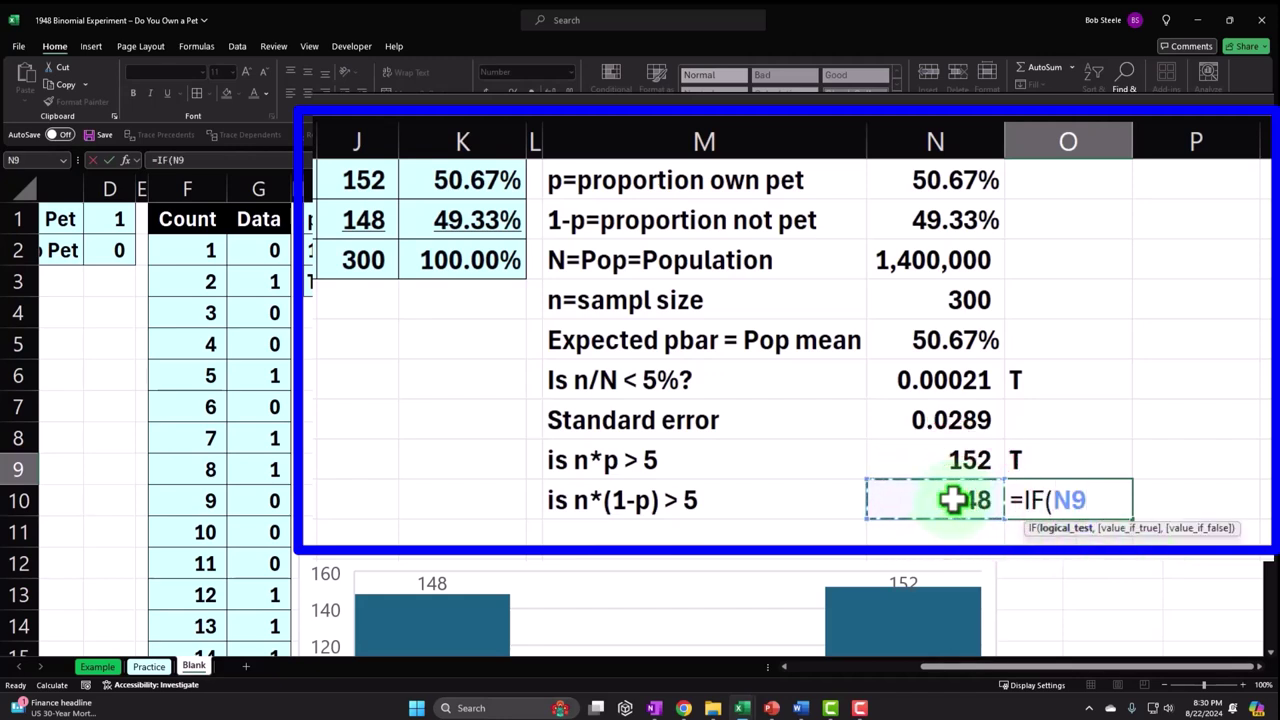
{"action": "type", "text": ">5"}
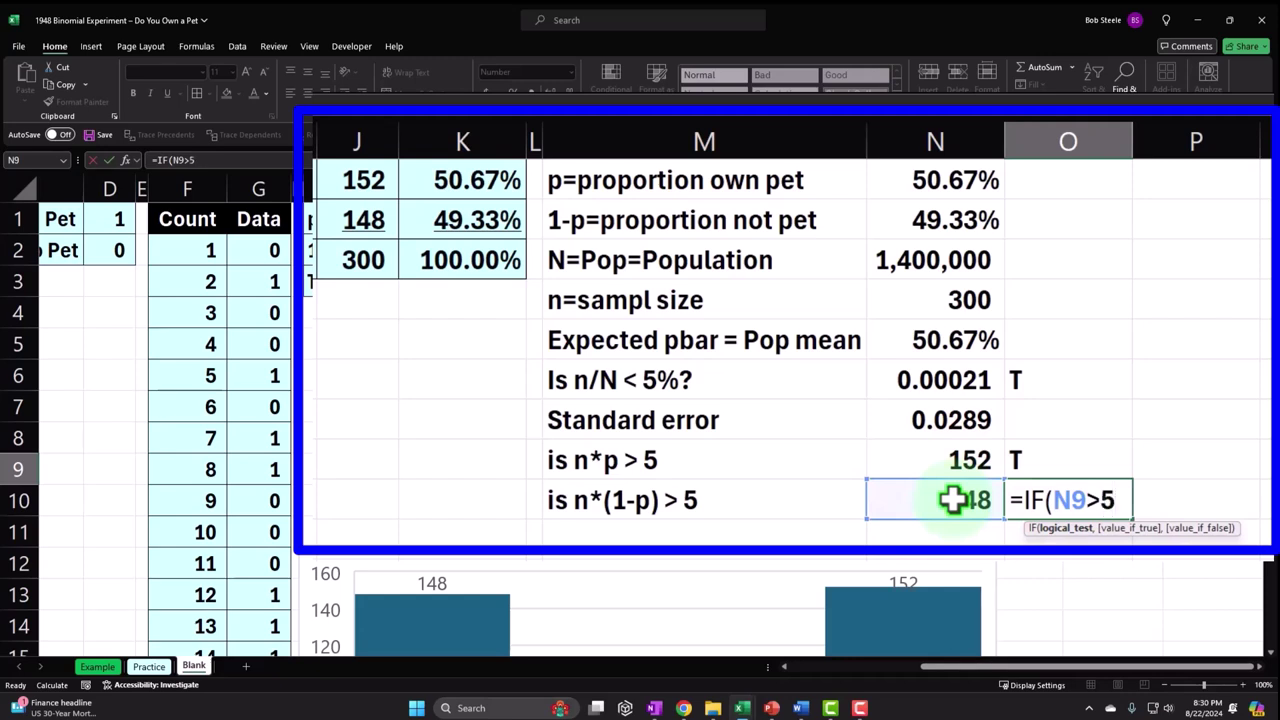
{"action": "type", "text": ",\""}
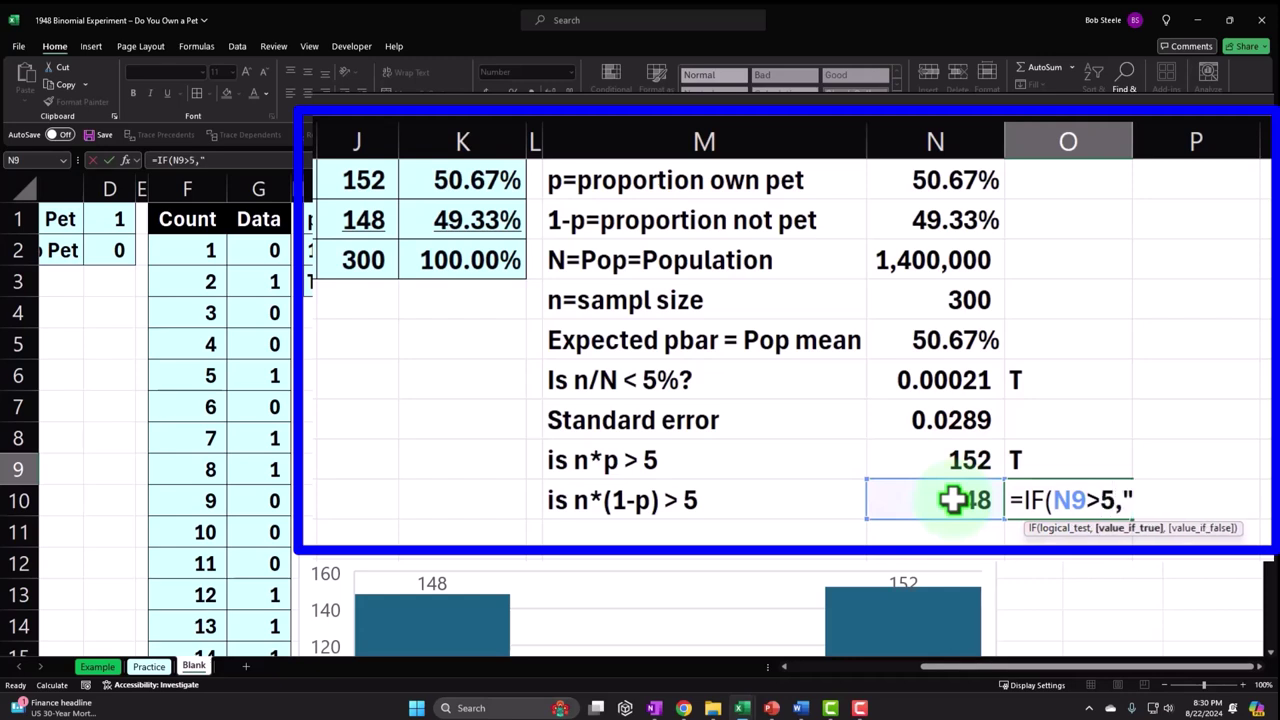
{"action": "type", "text": "T\",\"F"}
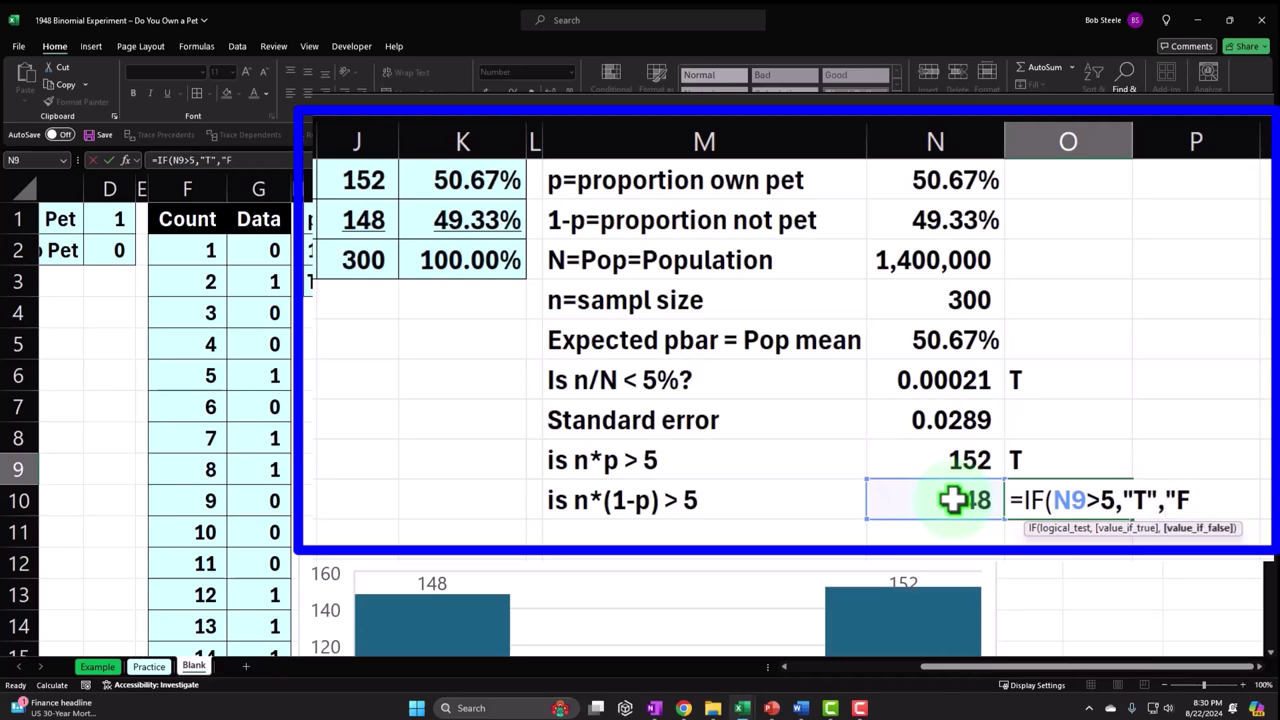
{"action": "type", "text": "\")"}
{"action": "key", "text": "Return"}
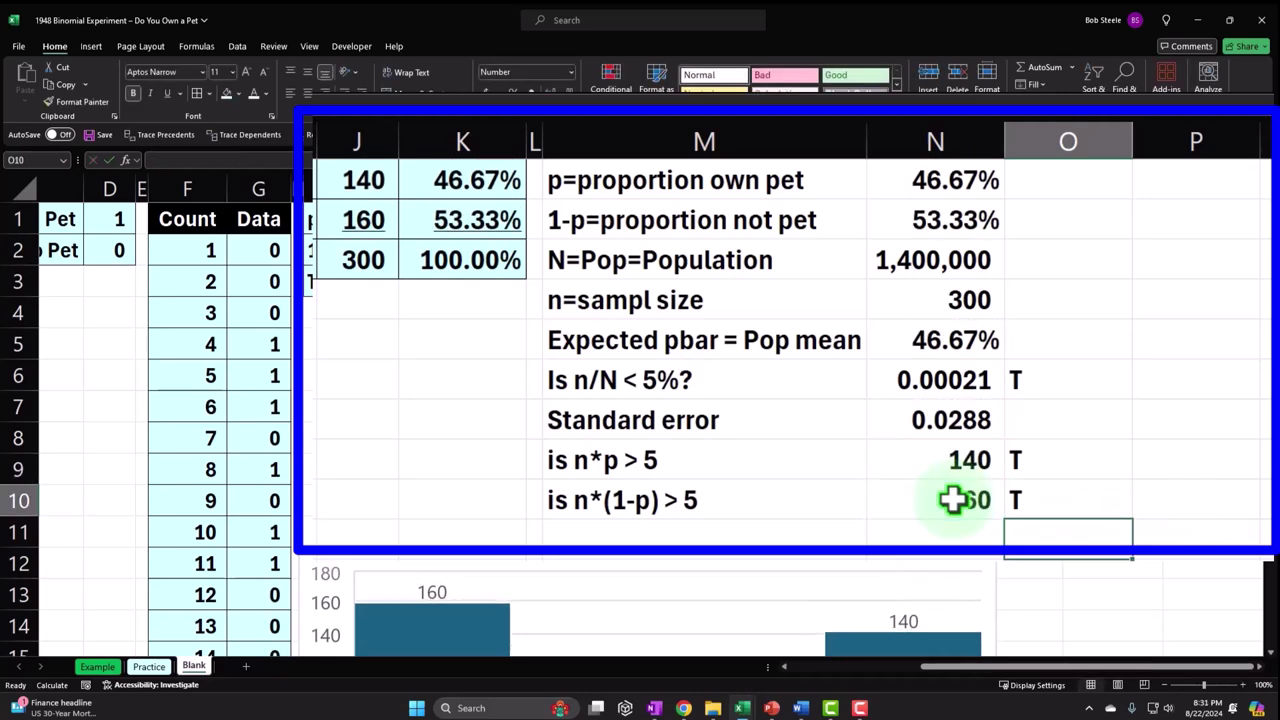
{"action": "key", "text": "Up"}
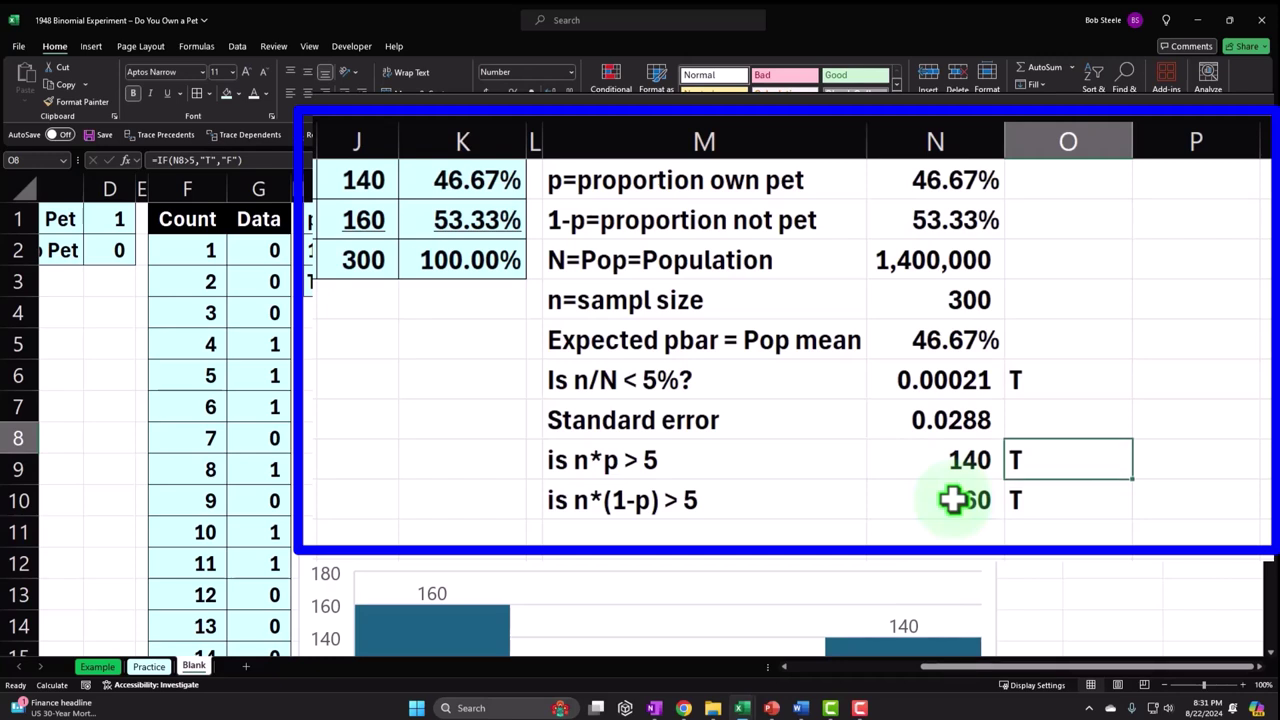
{"action": "key", "text": "Up"}
{"action": "key", "text": "Up"}
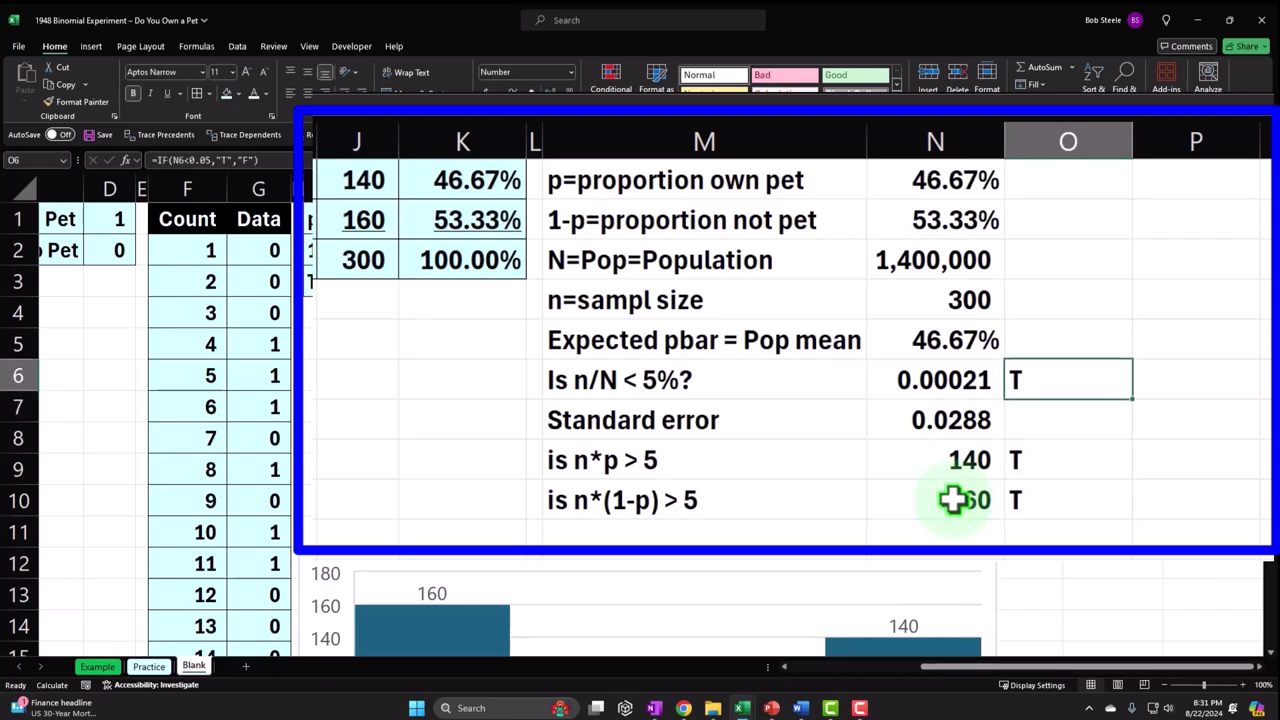
- Give the check cells, including O9, green fill with dark green text when equal to T
{"action": "left_click", "coordinate": [610, 75]}
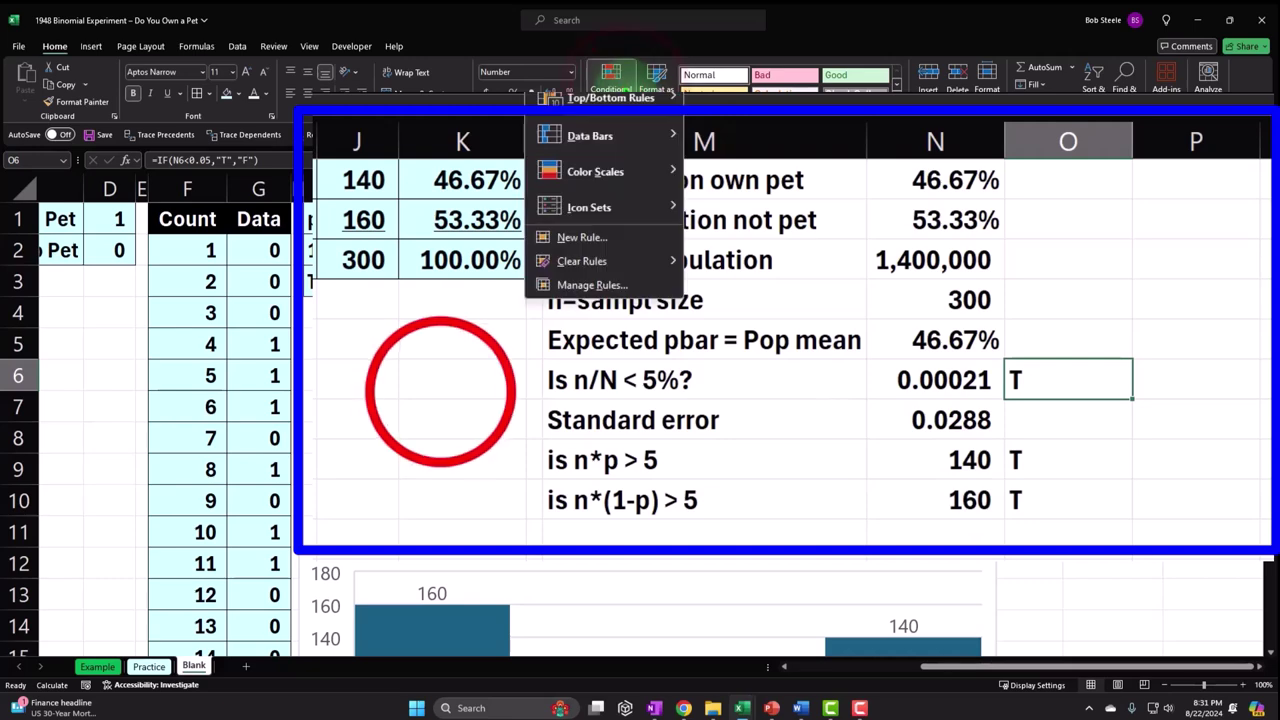
{"action": "left_click", "coordinate": [1040, 382]}
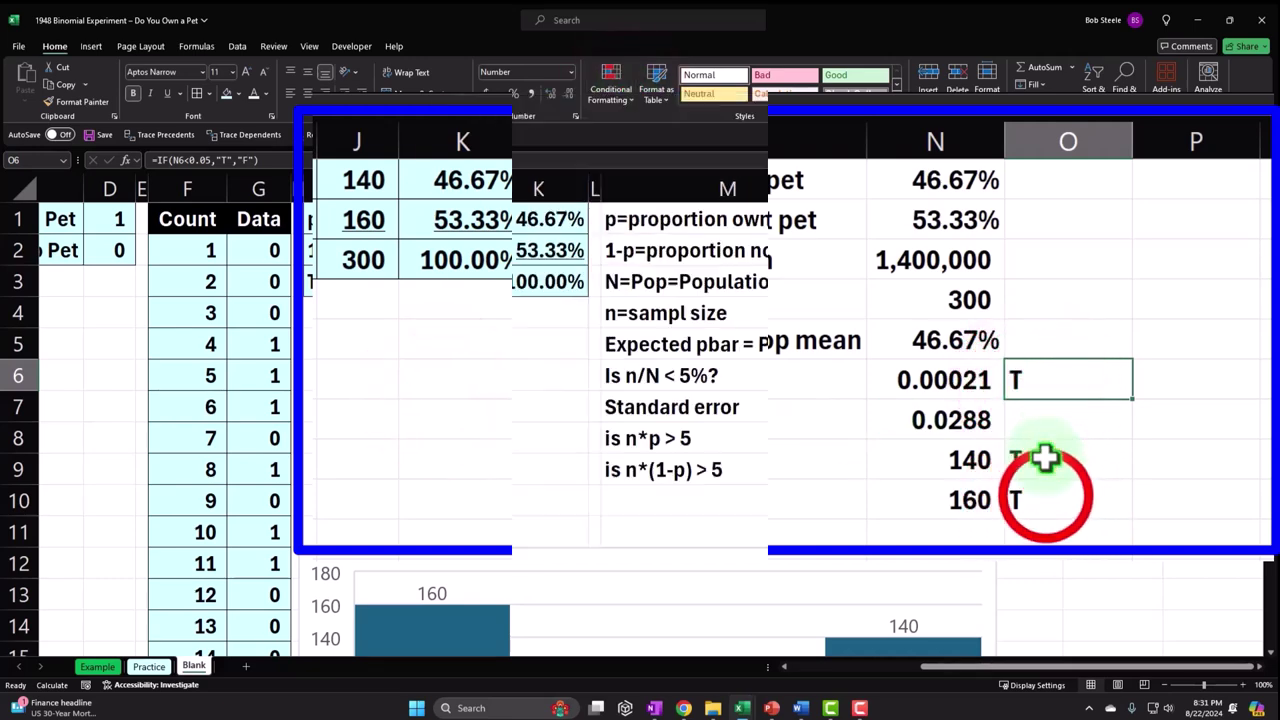
{"action": "left_click", "coordinate": [995, 468], "text": "ctrl"}
{"action": "left_click", "coordinate": [610, 78]}
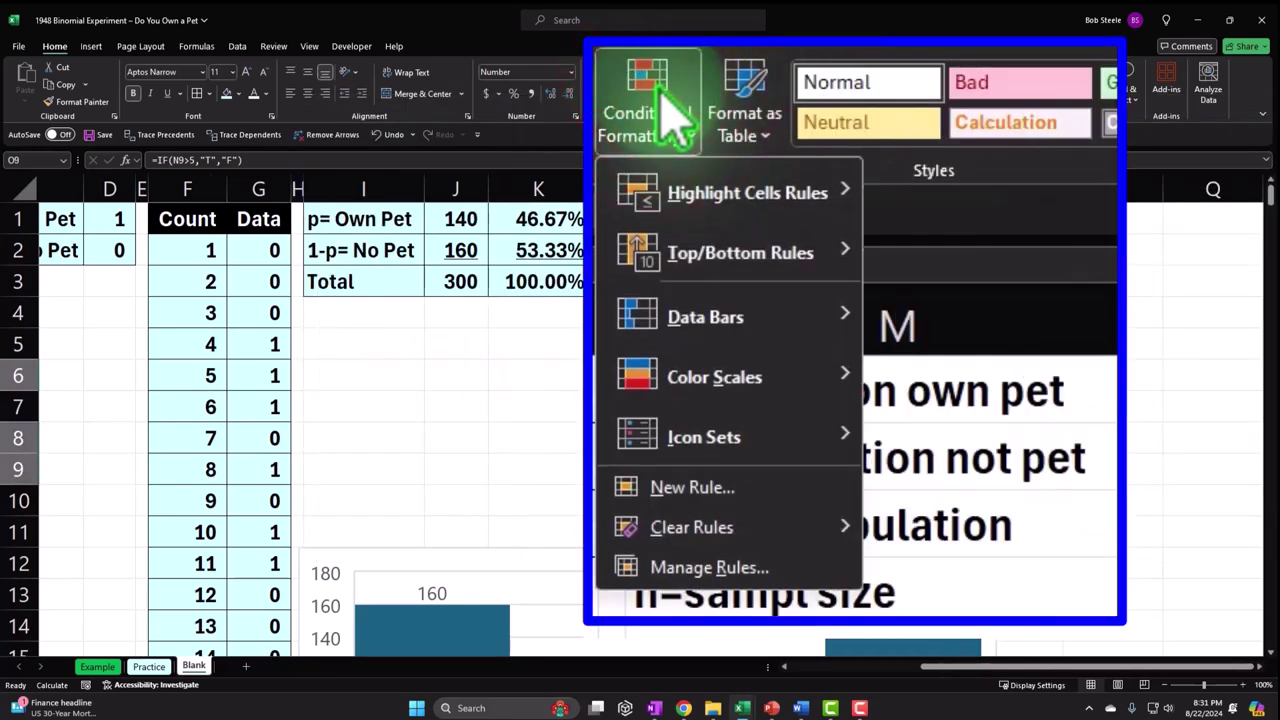
{"action": "mouse_move", "coordinate": [716, 285]}
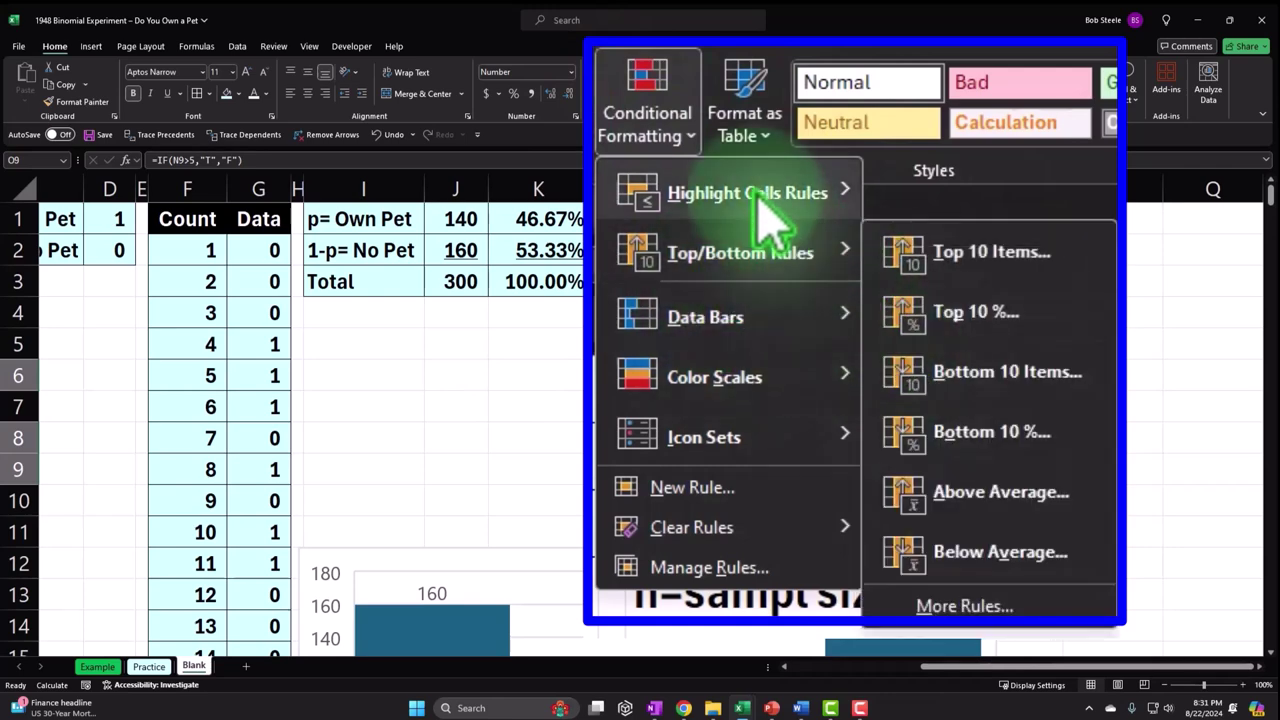
{"action": "mouse_move", "coordinate": [798, 200]}
{"action": "left_click", "coordinate": [943, 371]}
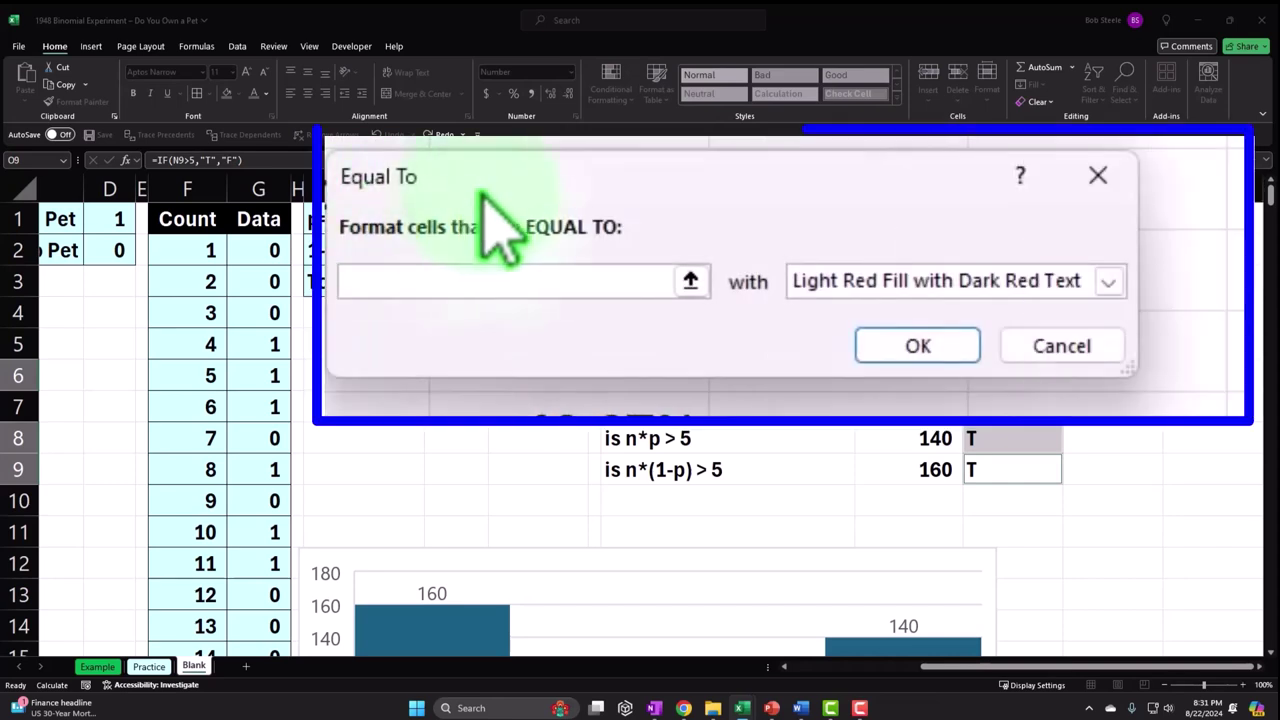
{"action": "type", "text": "T"}
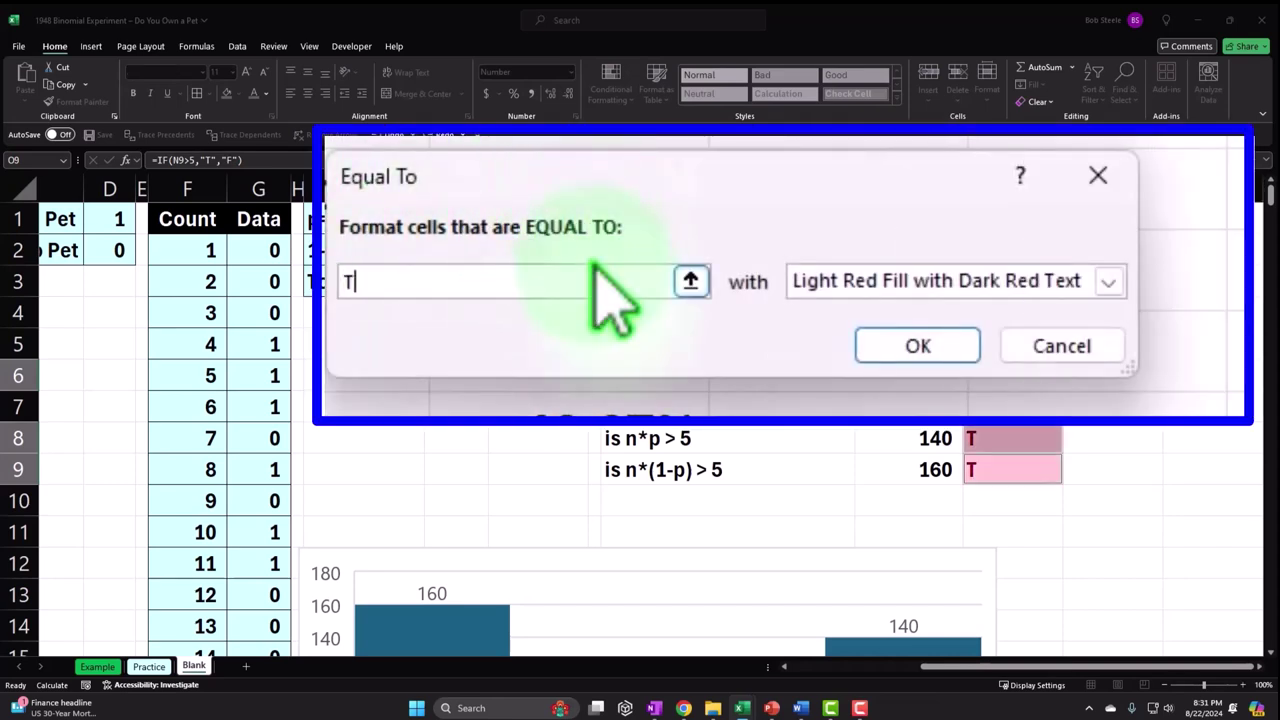
{"action": "left_click", "coordinate": [1108, 281]}
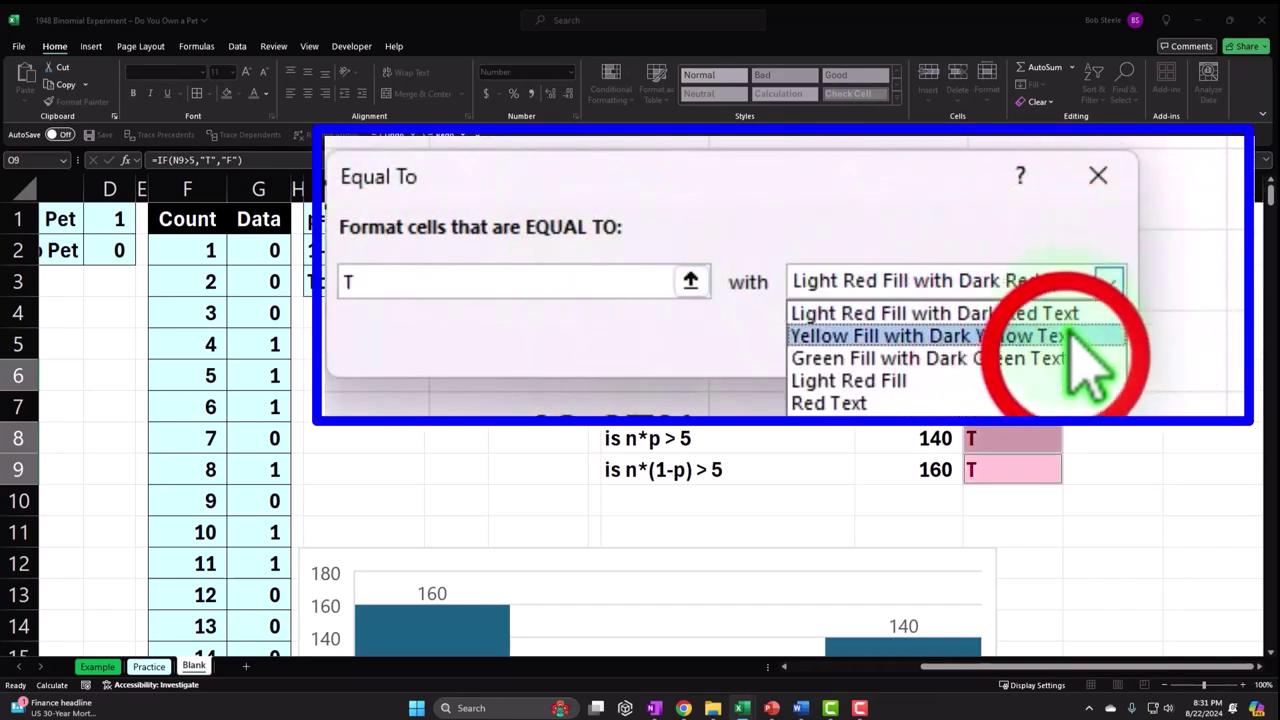
{"action": "left_click", "coordinate": [1080, 358]}
{"action": "left_click", "coordinate": [1042, 309]}
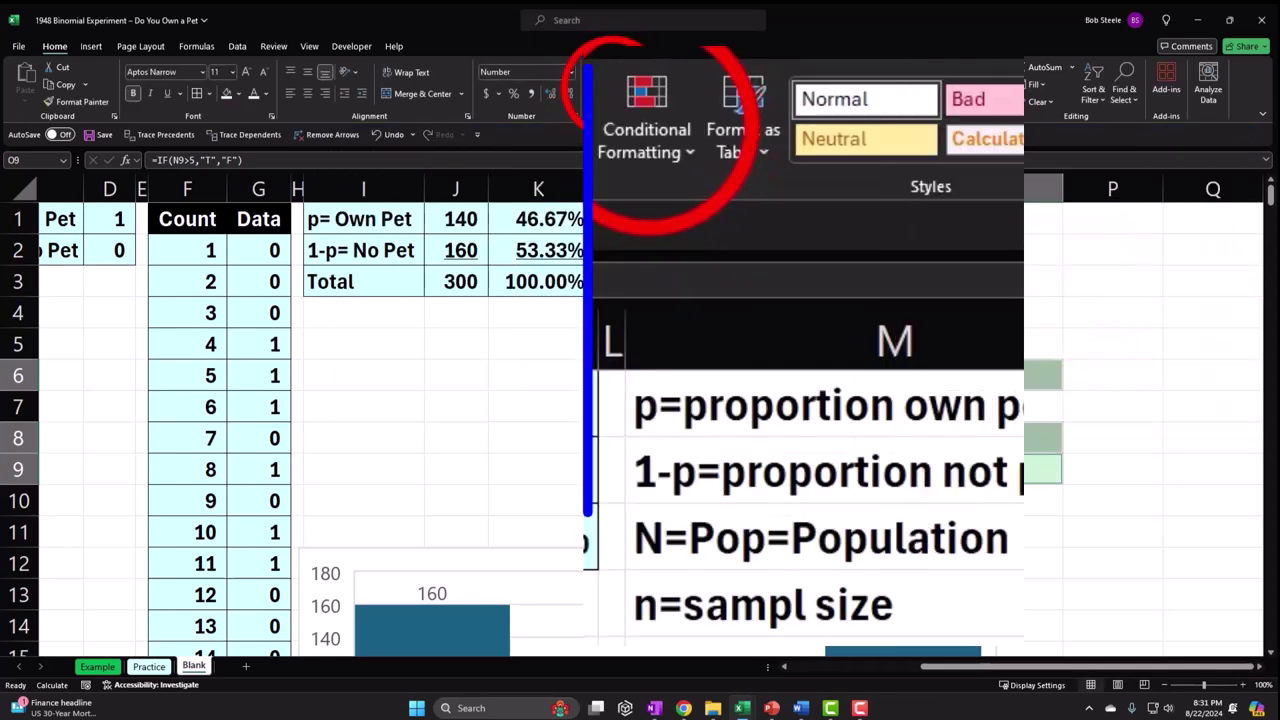
- Add a light red rule for F, test it with an f entry, and narrow column O
{"action": "left_click", "coordinate": [610, 85]}
{"action": "mouse_move", "coordinate": [640, 125]}
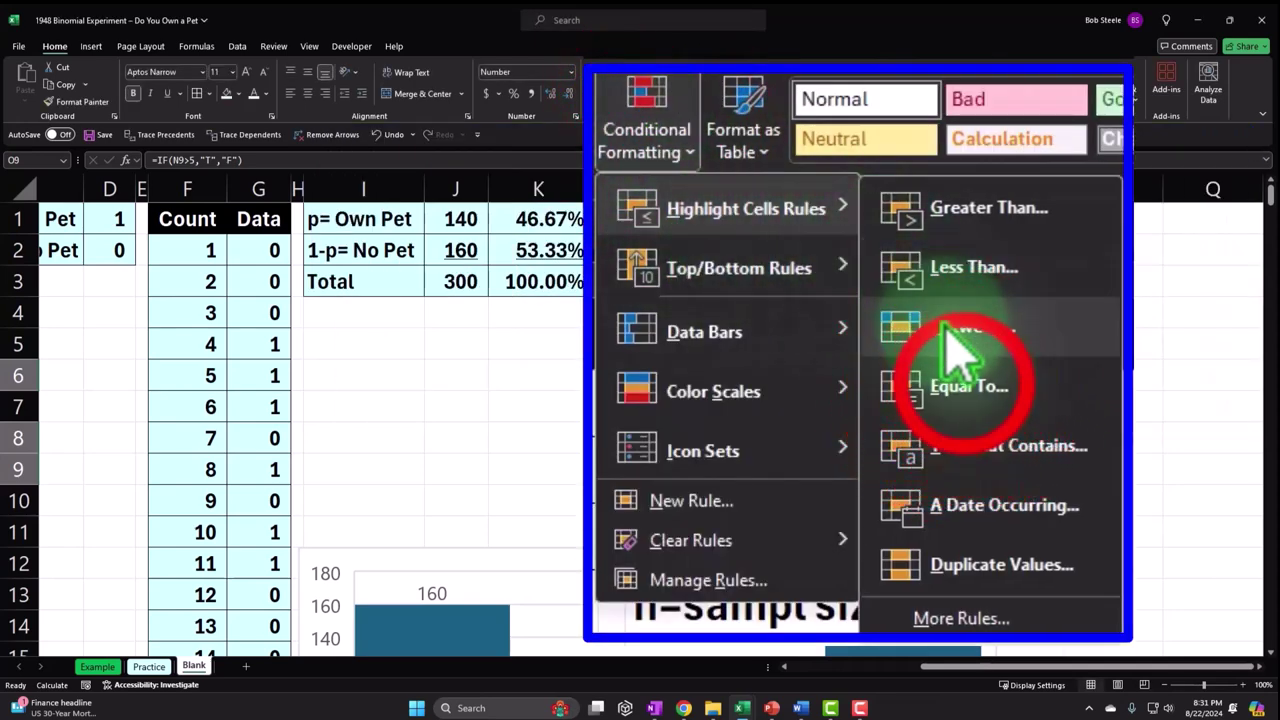
{"action": "left_click", "coordinate": [975, 392]}
{"action": "type", "text": "F"}
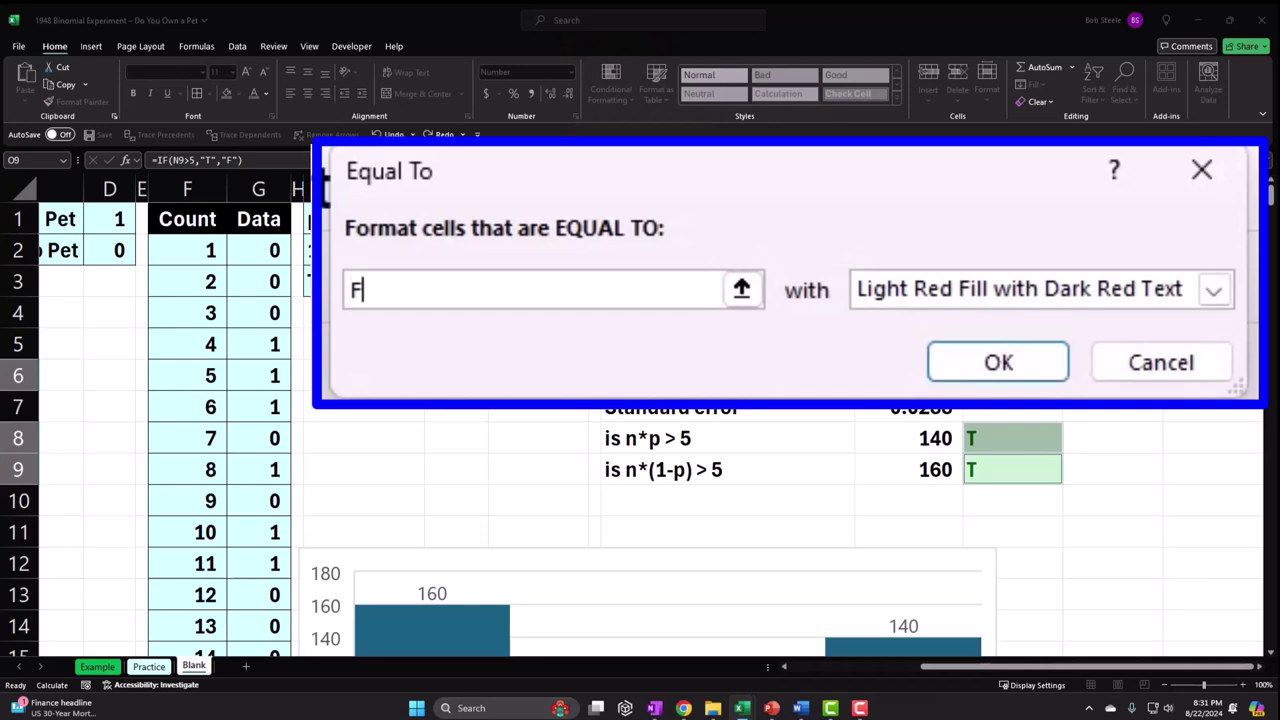
{"action": "left_click", "coordinate": [1158, 345]}
{"action": "left_click", "coordinate": [1045, 362]}
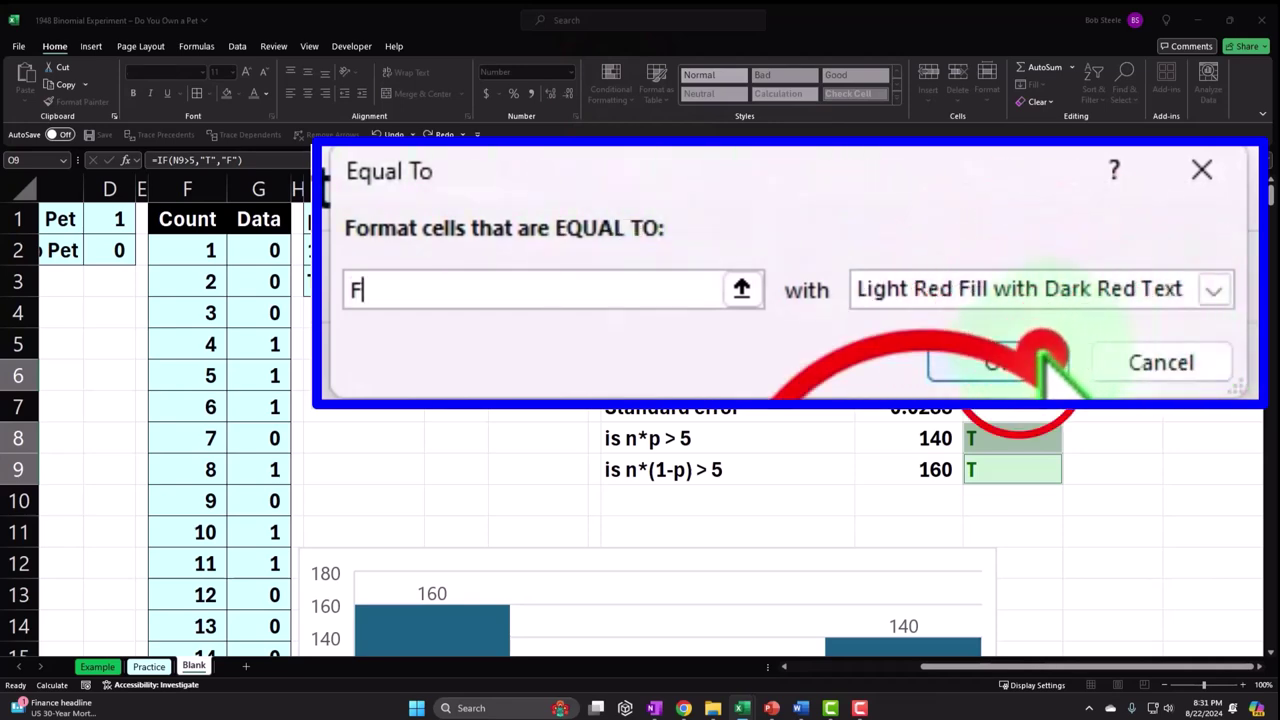
{"action": "type", "text": "f"}
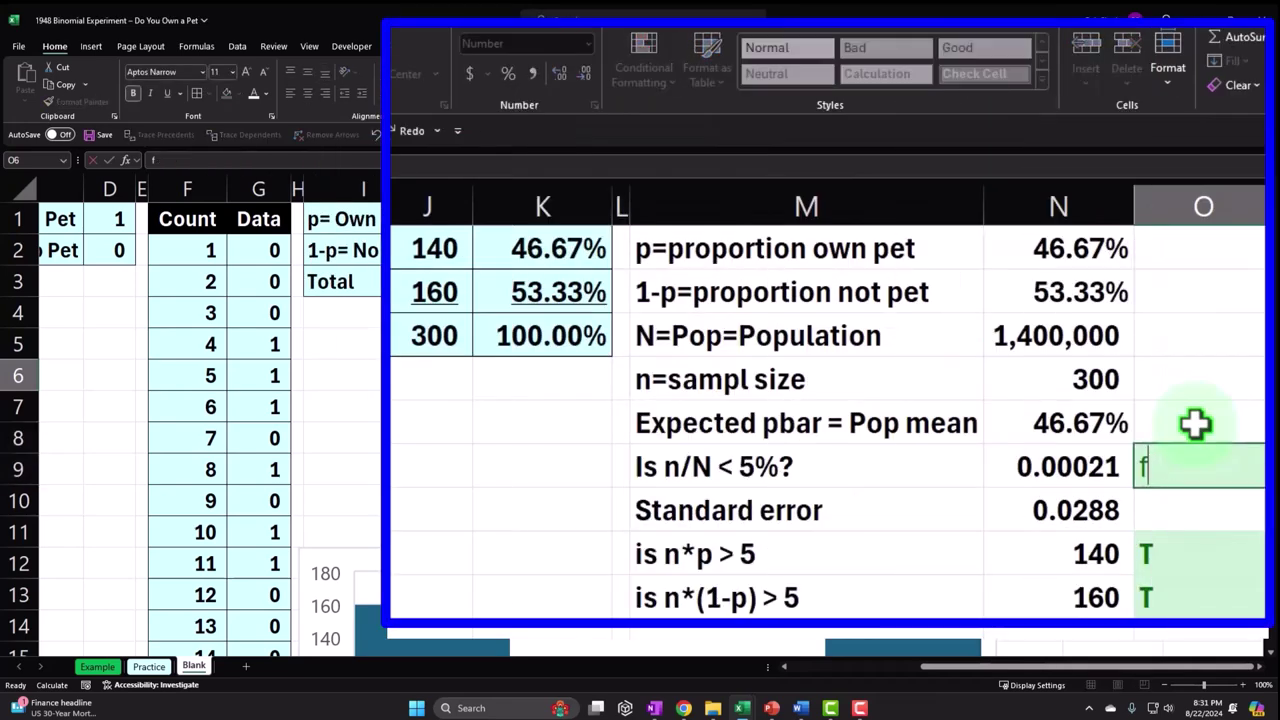
{"action": "key", "text": "Return"}
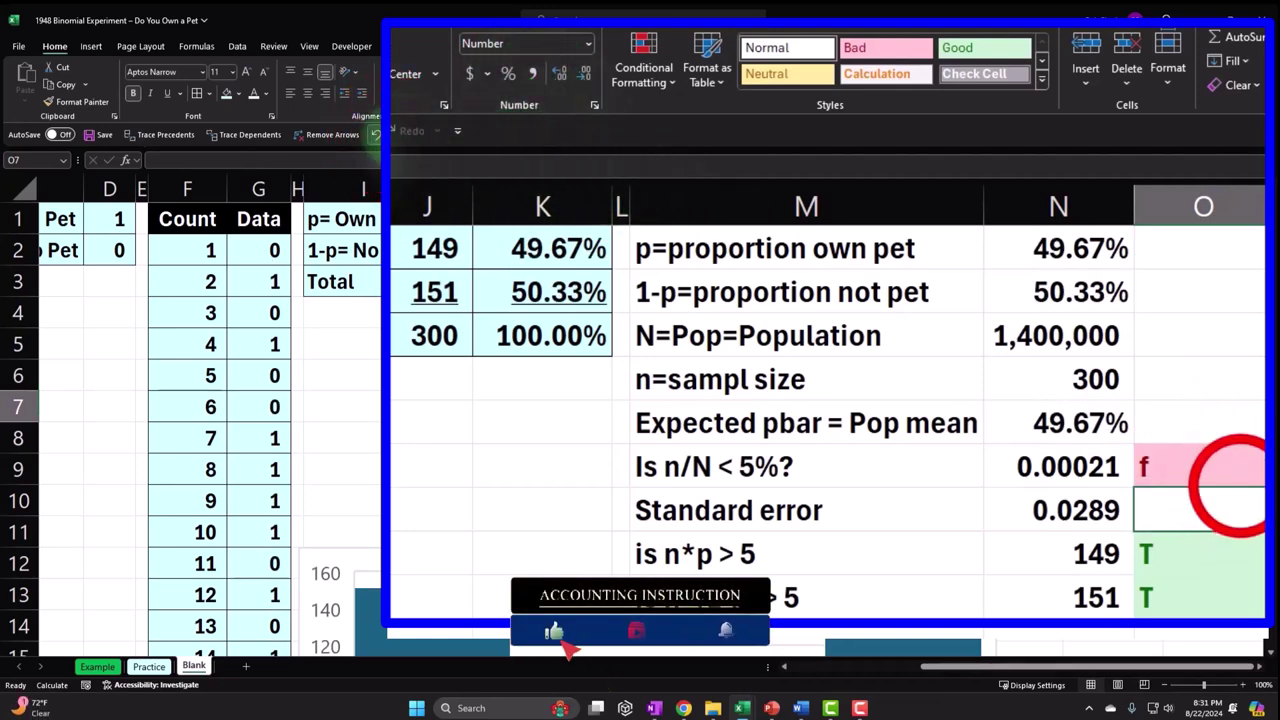
{"action": "left_click", "coordinate": [375, 135]}
{"action": "left_click_drag", "start_coordinate": [1260, 212], "coordinate": [1181, 235]}
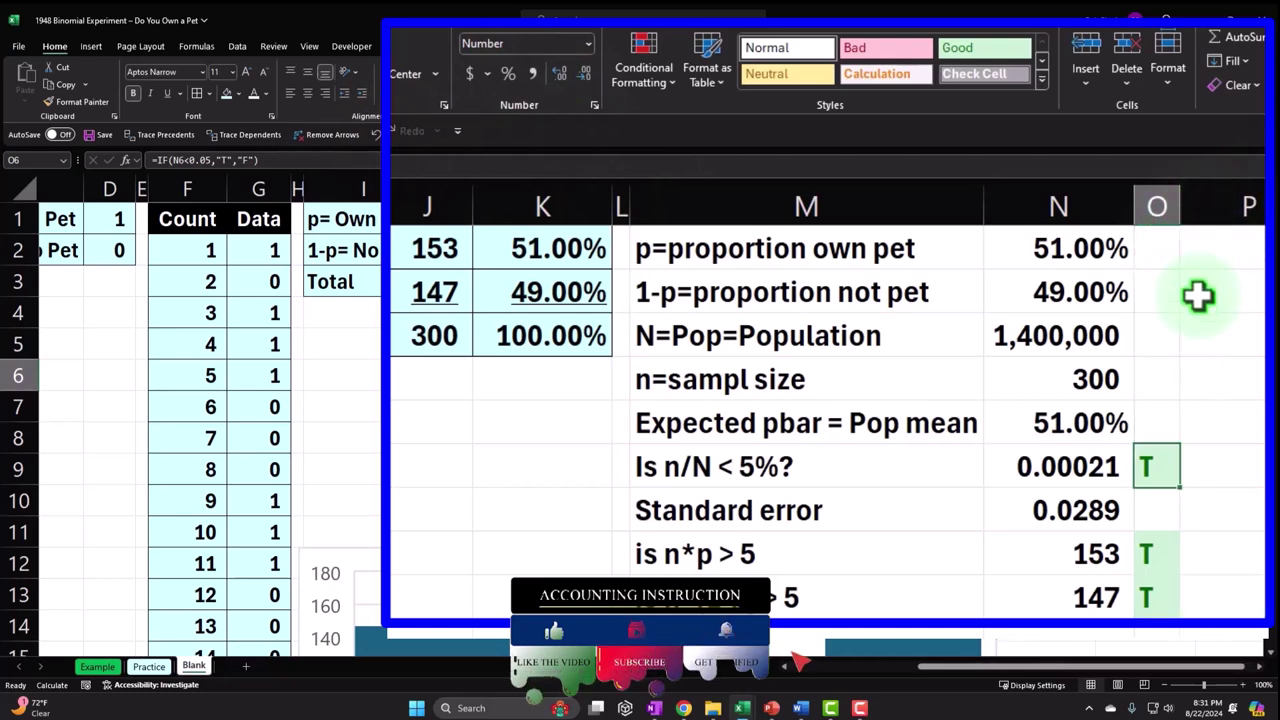
{"action": "left_click_drag", "start_coordinate": [985, 437], "coordinate": [988, 463]}
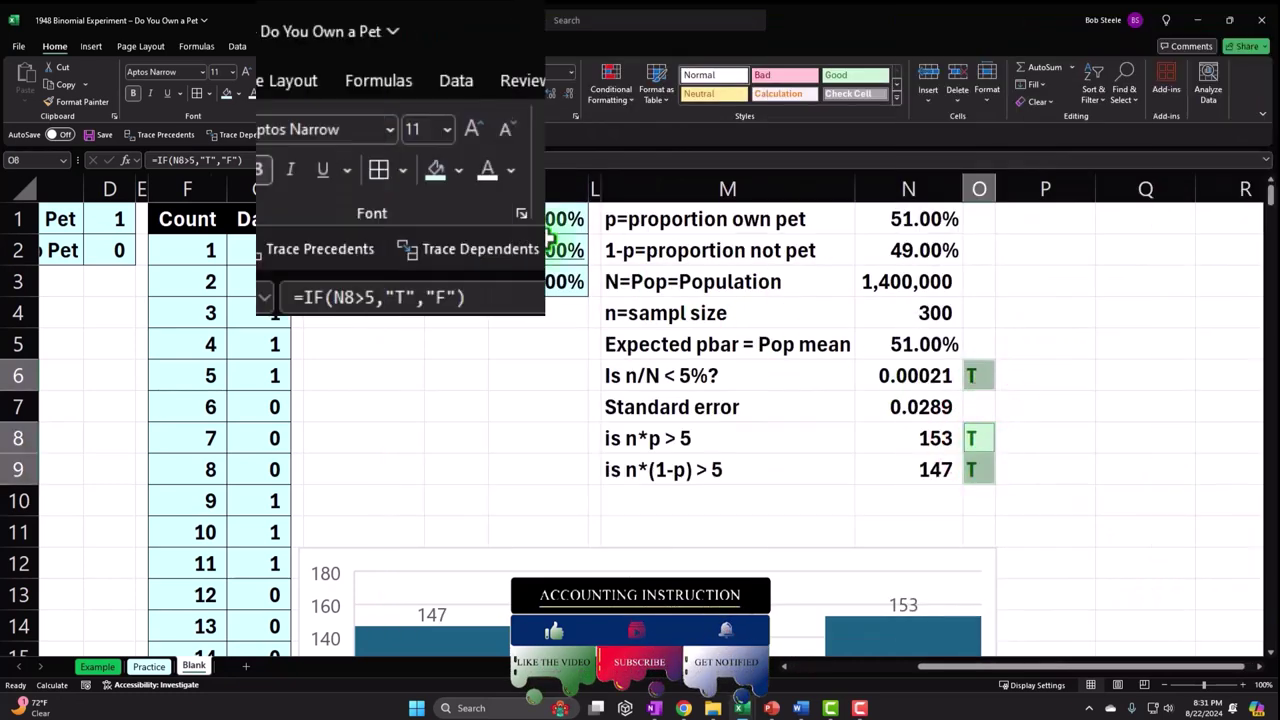
- Fill the assumptions table M1:N9 with a colour
{"action": "left_click", "coordinate": [538, 447]}
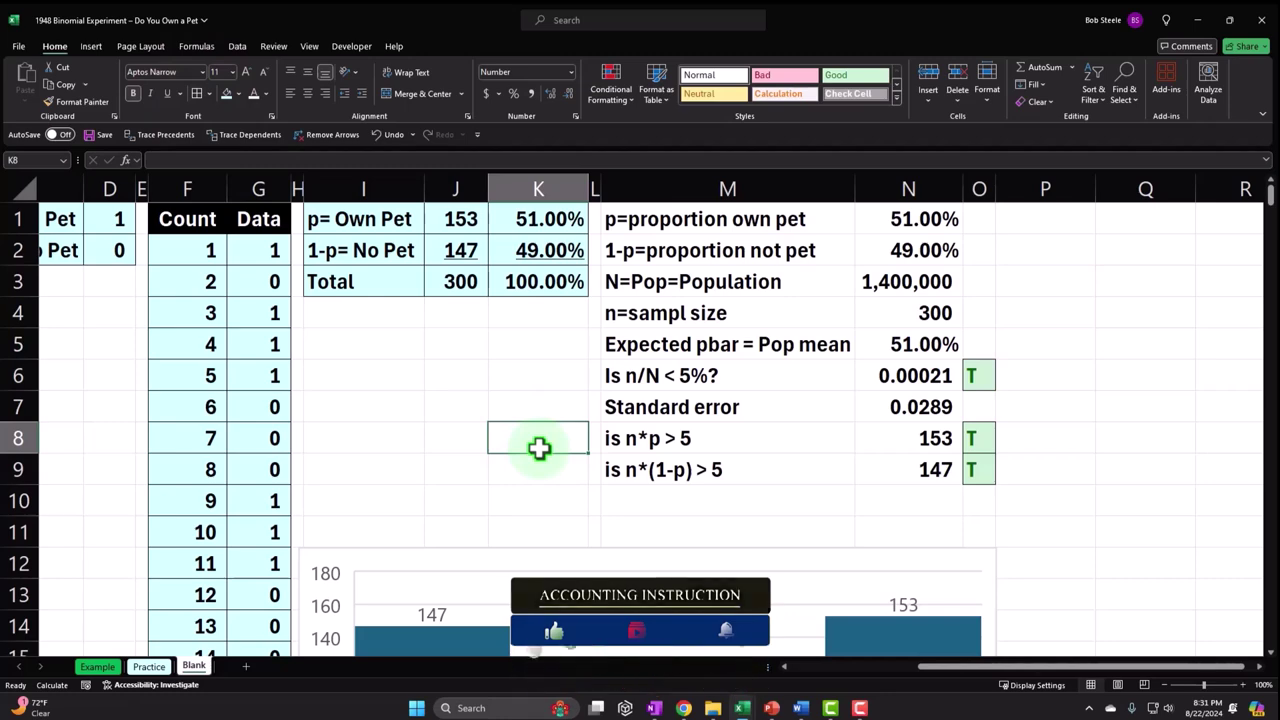
{"action": "left_click_drag", "start_coordinate": [632, 375], "coordinate": [691, 351]}
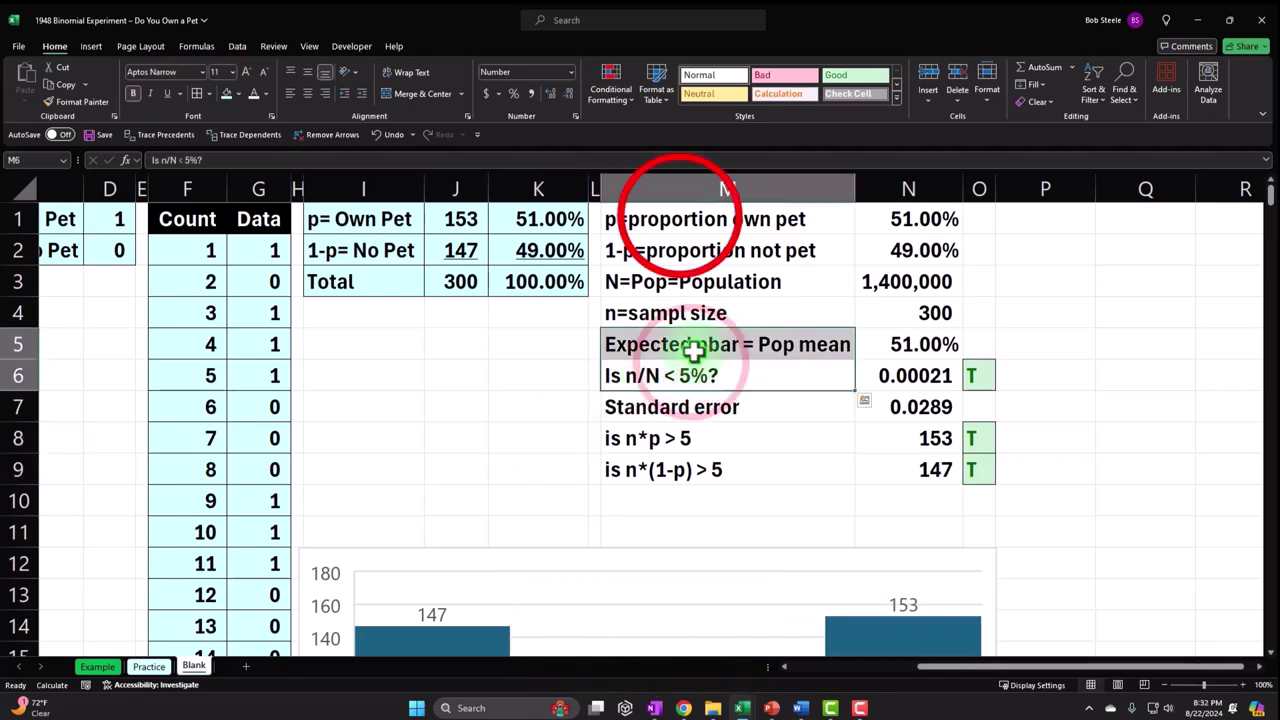
{"action": "left_click_drag", "start_coordinate": [700, 219], "coordinate": [730, 252]}
{"action": "left_click_drag", "start_coordinate": [983, 400], "coordinate": [1100, 600]}
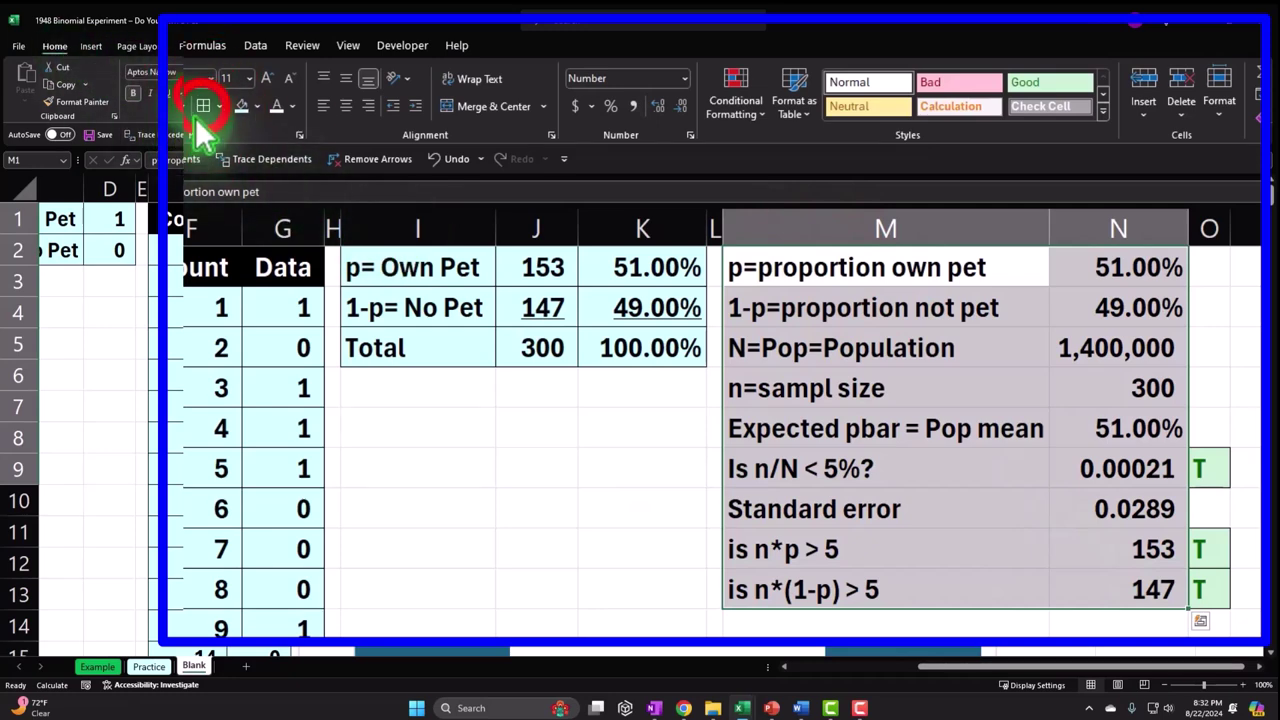
{"action": "left_click", "coordinate": [243, 106]}
{"action": "left_click", "coordinate": [700, 425]}
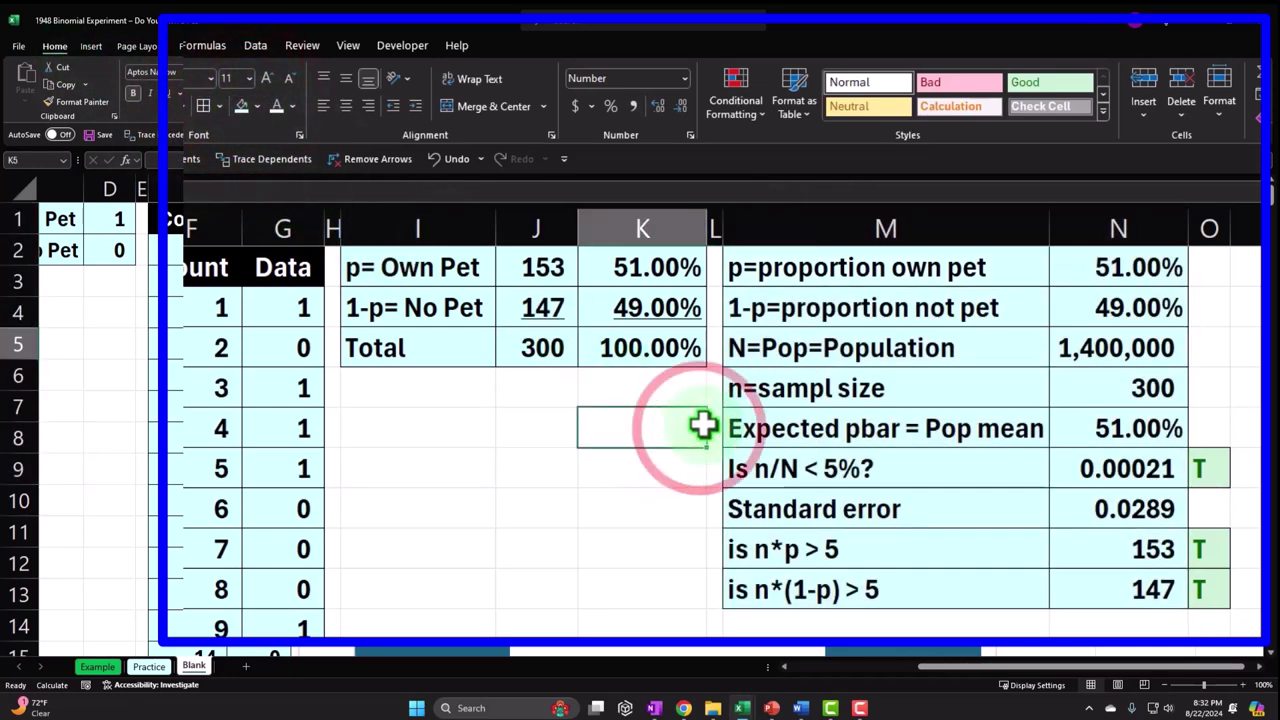
- Copy column L's narrow spacer formatting onto column P with Format Painter
{"action": "key", "text": "Right"}
{"action": "key", "text": "Right"}
{"action": "key", "text": "Right"}
{"action": "key", "text": "Right"}
{"action": "key", "text": "Right"}
{"action": "key", "text": "Right"}
{"action": "key", "text": "Right"}
{"action": "key", "text": "Right"}
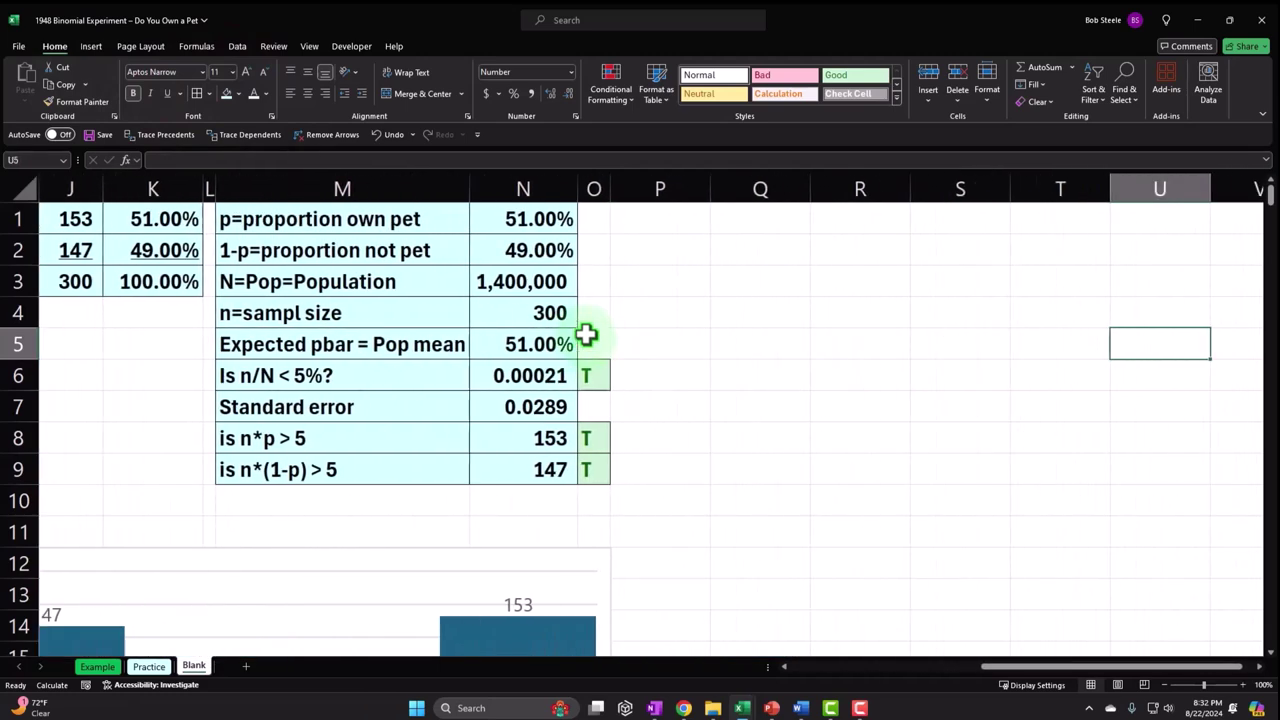
{"action": "left_click", "coordinate": [209, 189]}
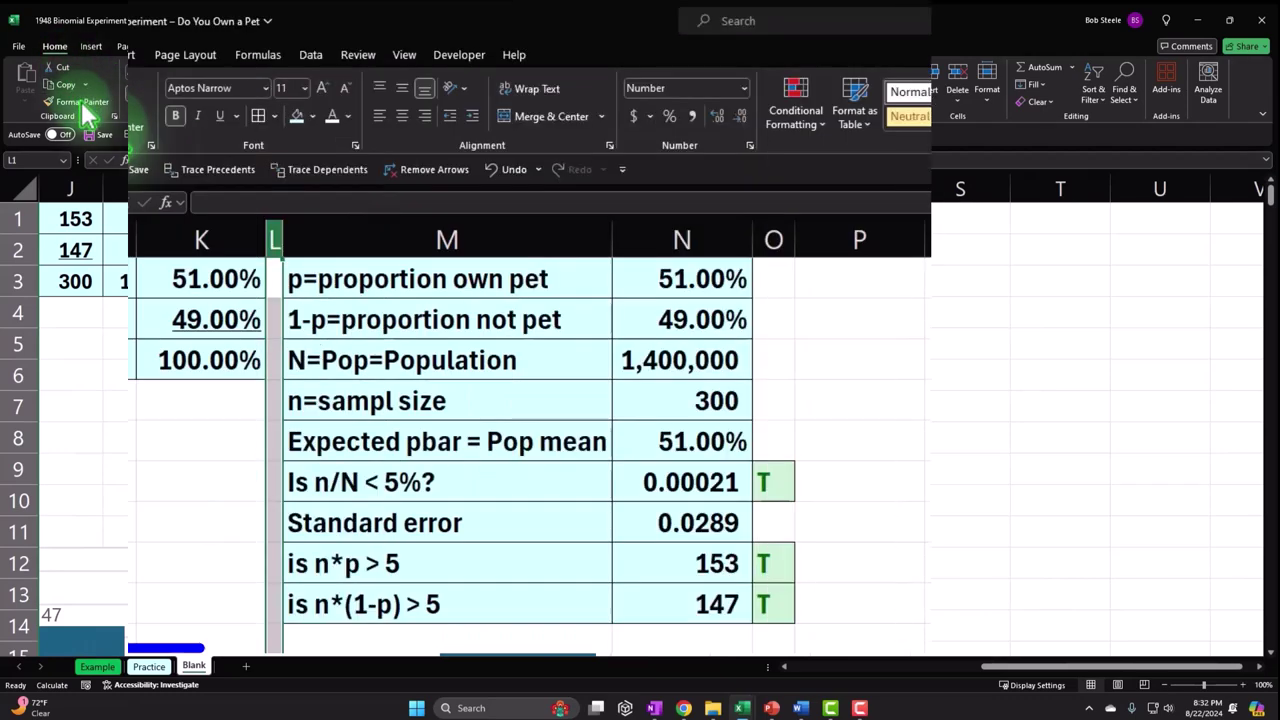
{"action": "left_click", "coordinate": [82, 104]}
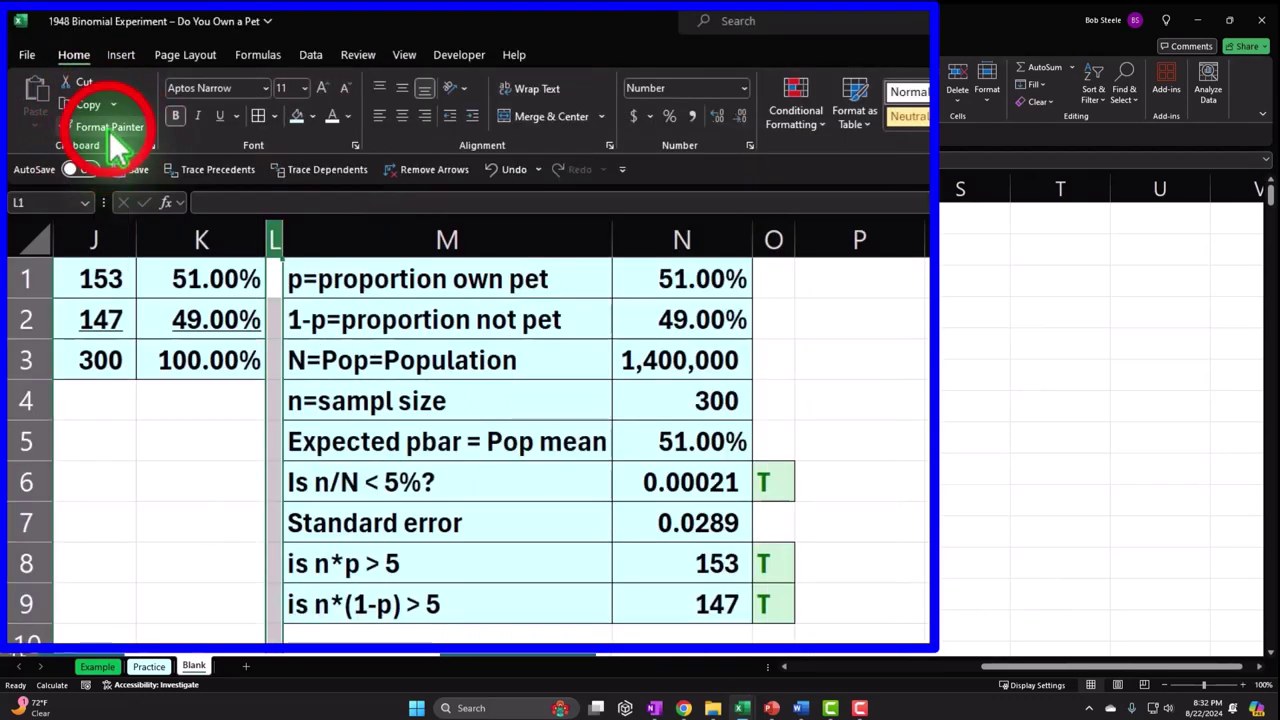
{"action": "left_click", "coordinate": [857, 236]}
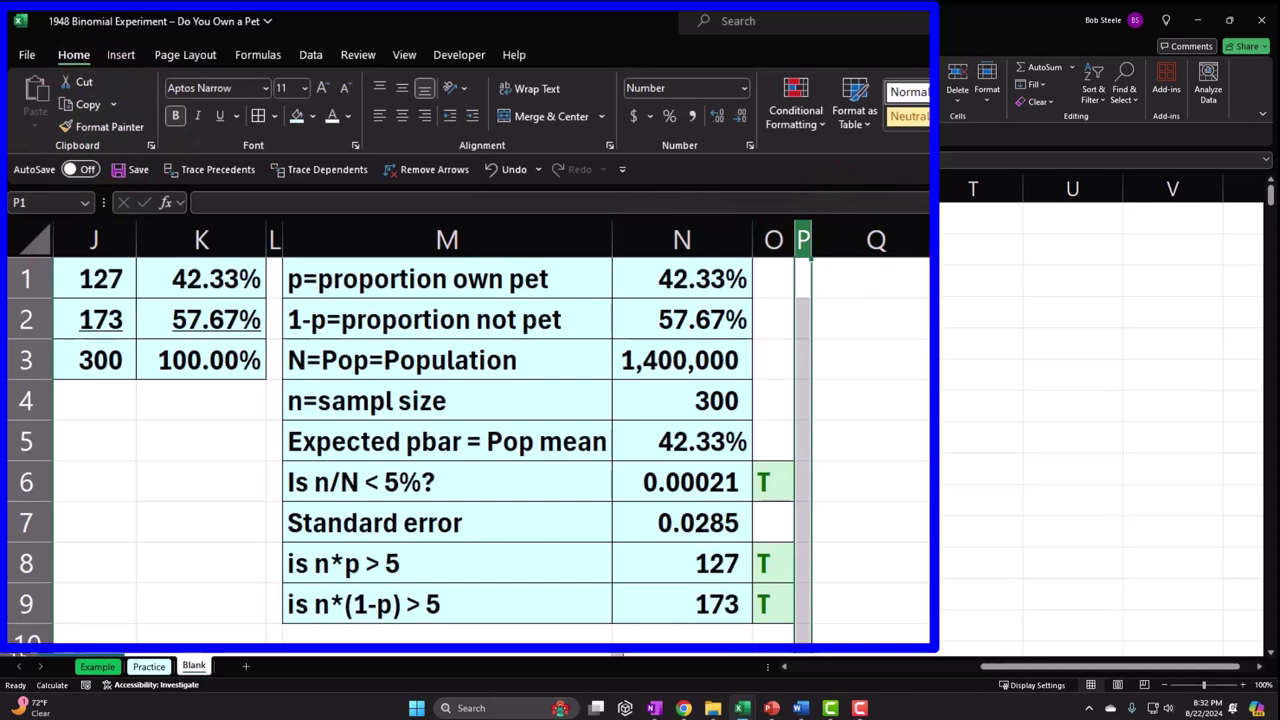
{"action": "left_click", "coordinate": [795, 222]}
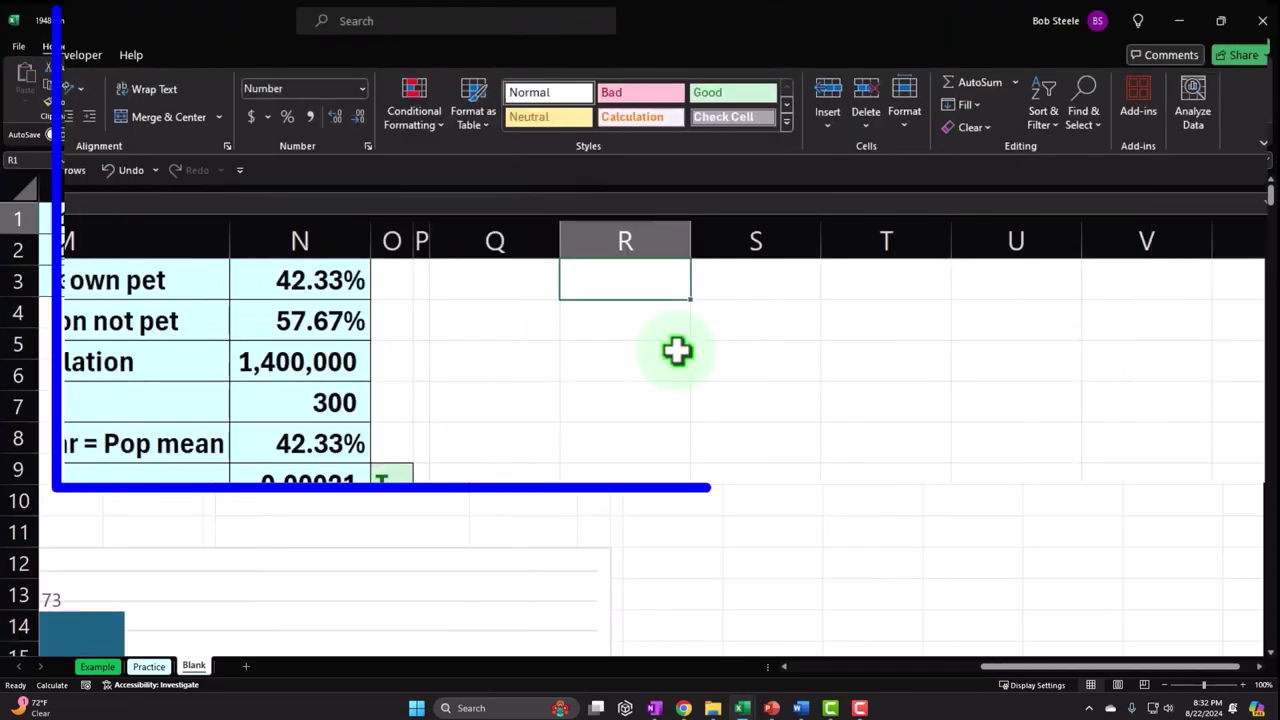
- Enter the Margin of Error heading in R1, moving the word 'Error' into R2
{"action": "type", "text": "Margin of Error"}
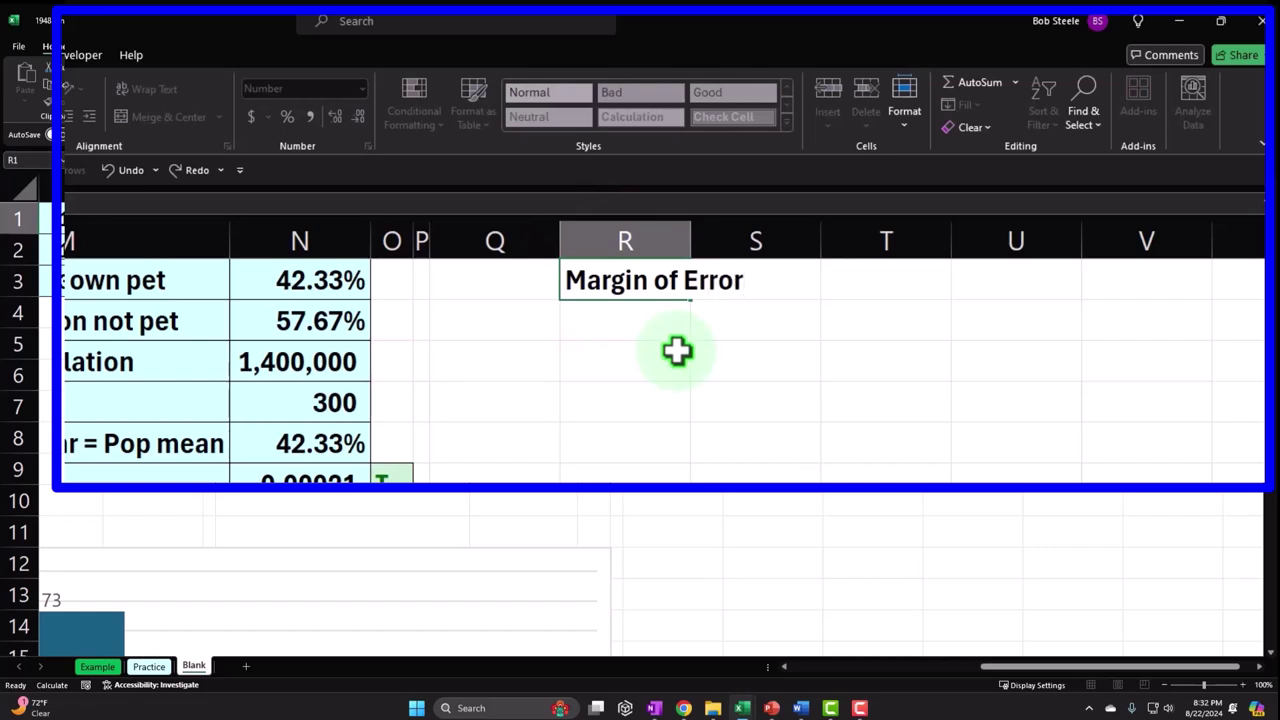
{"action": "key", "text": "Return"}
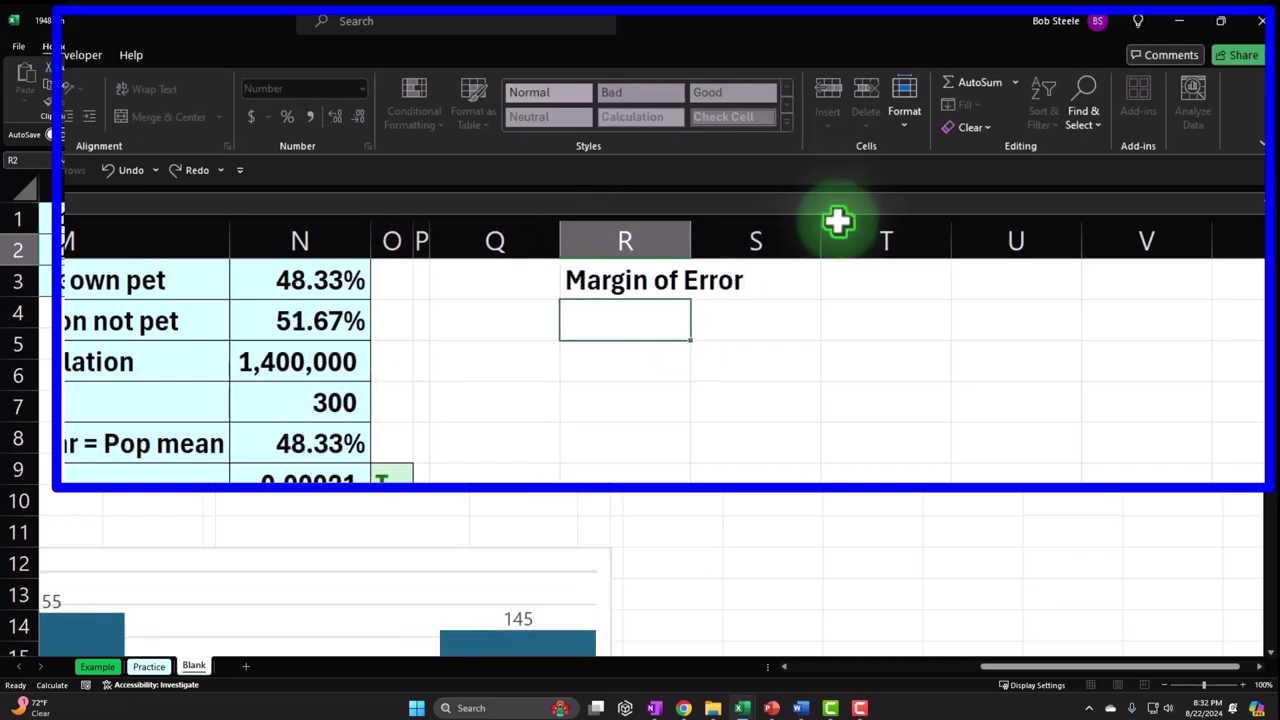
{"action": "left_click", "coordinate": [655, 265]}
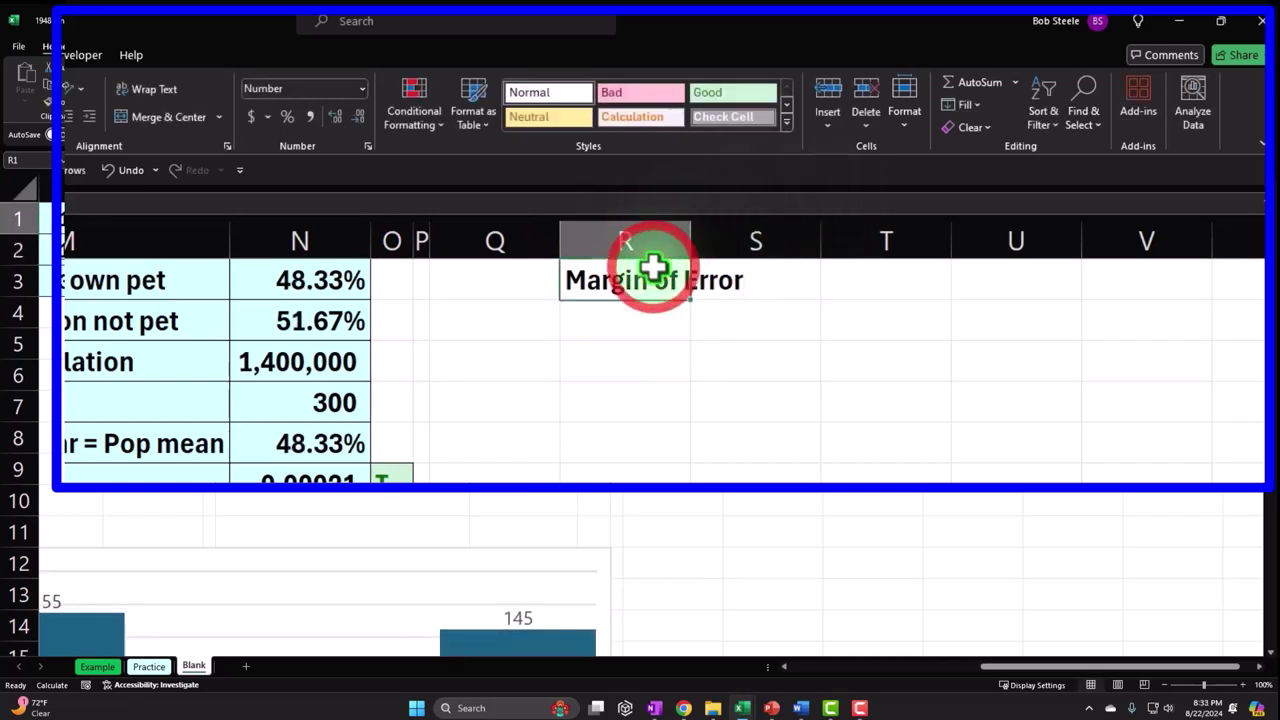
{"action": "left_click", "coordinate": [150, 88]}
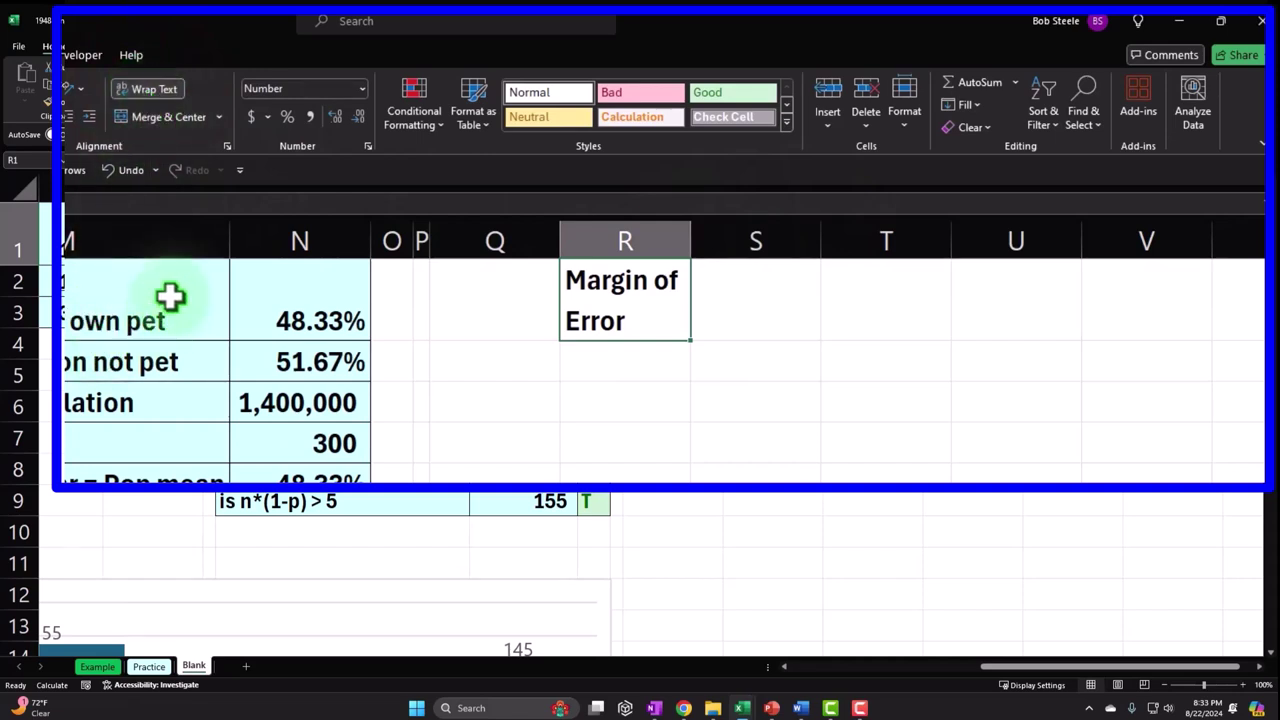
{"action": "left_click", "coordinate": [128, 170]}
{"action": "left_click", "coordinate": [680, 284]}
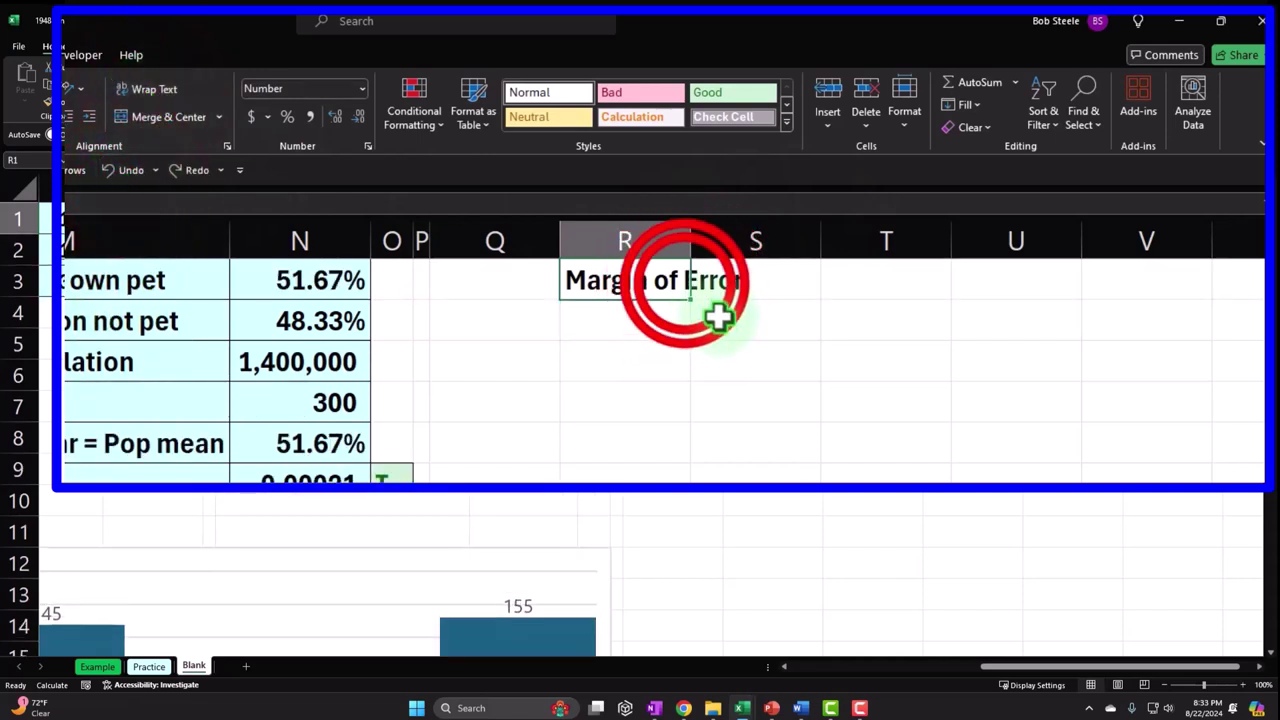
{"action": "double_click", "coordinate": [683, 285]}
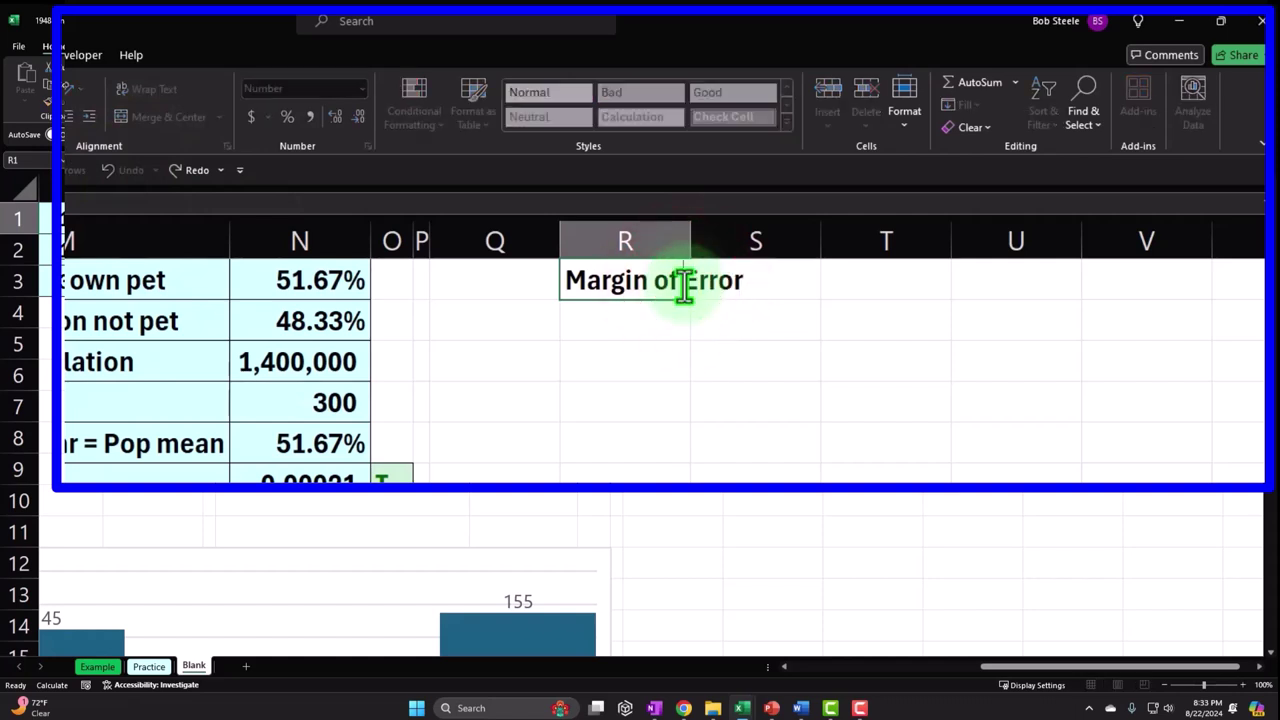
{"action": "left_click_drag", "start_coordinate": [683, 285], "coordinate": [788, 286]}
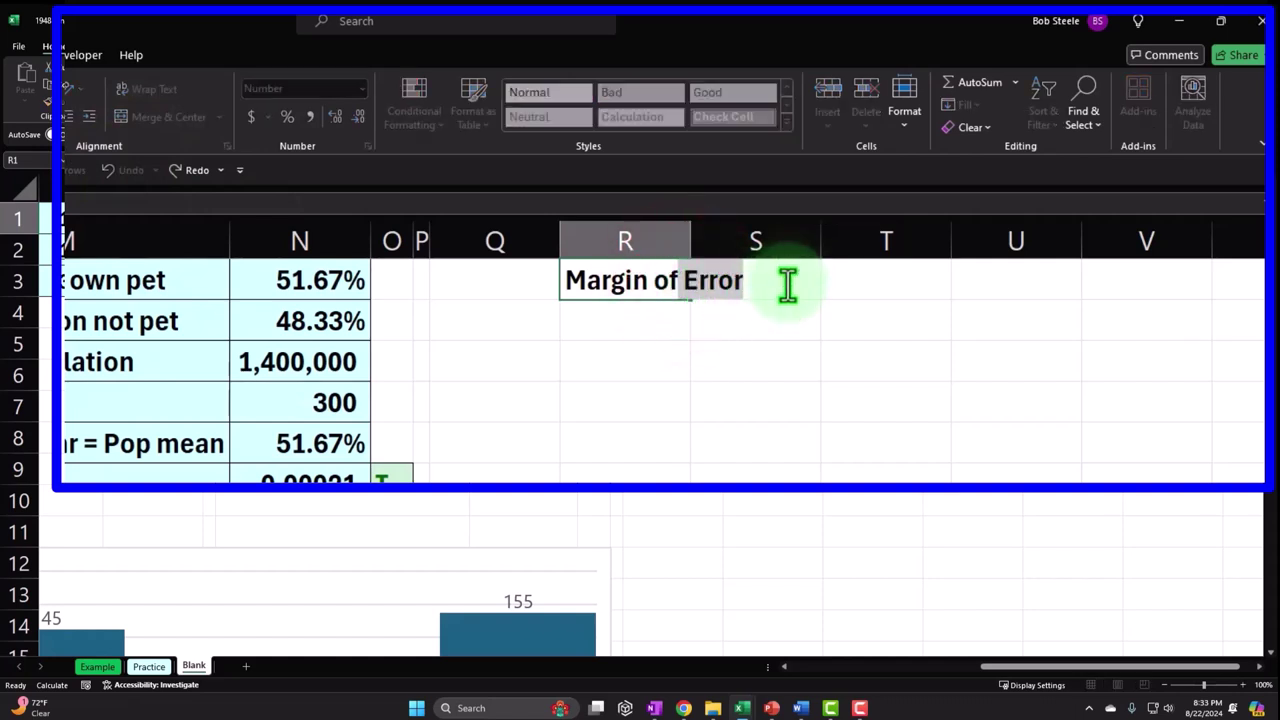
{"action": "key", "text": "ctrl+x"}
{"action": "left_click", "coordinate": [628, 314]}
{"action": "key", "text": "ctrl+v"}
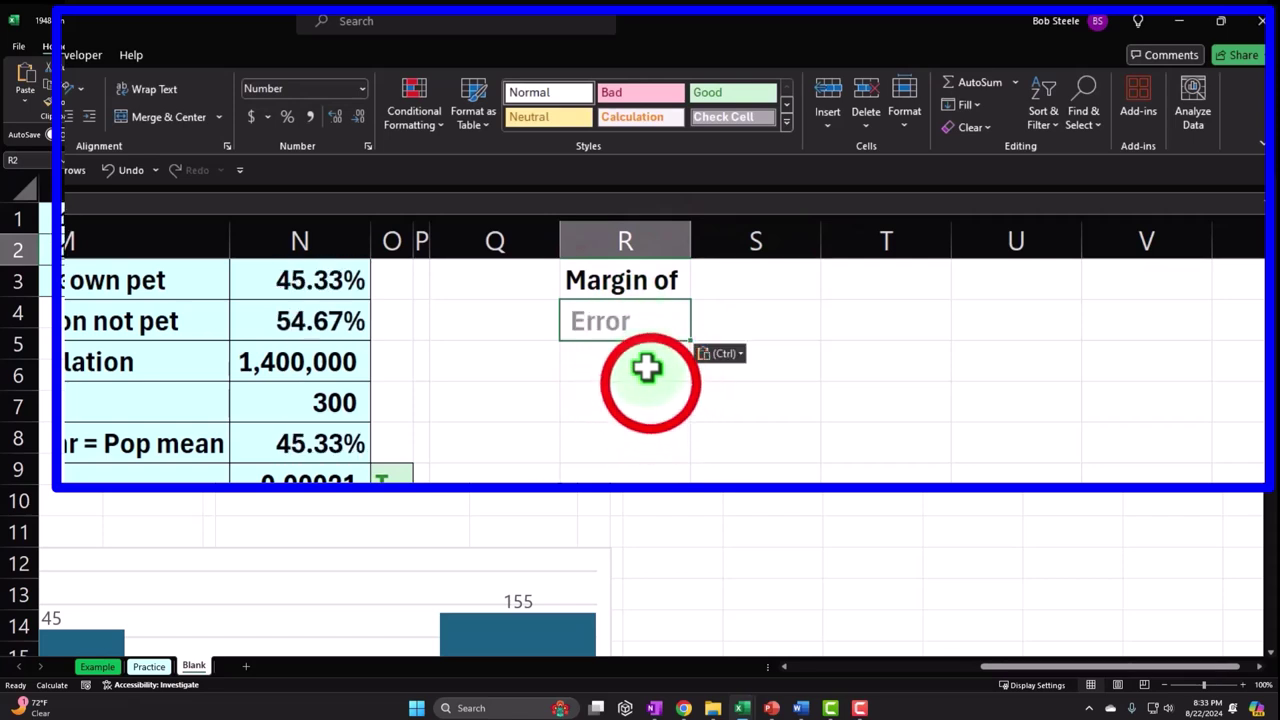
- Add two-row headings 'Pbar 1 / Lower' in column S and 'Pbar 2 / Upper' in column T
{"action": "left_click", "coordinate": [751, 288]}
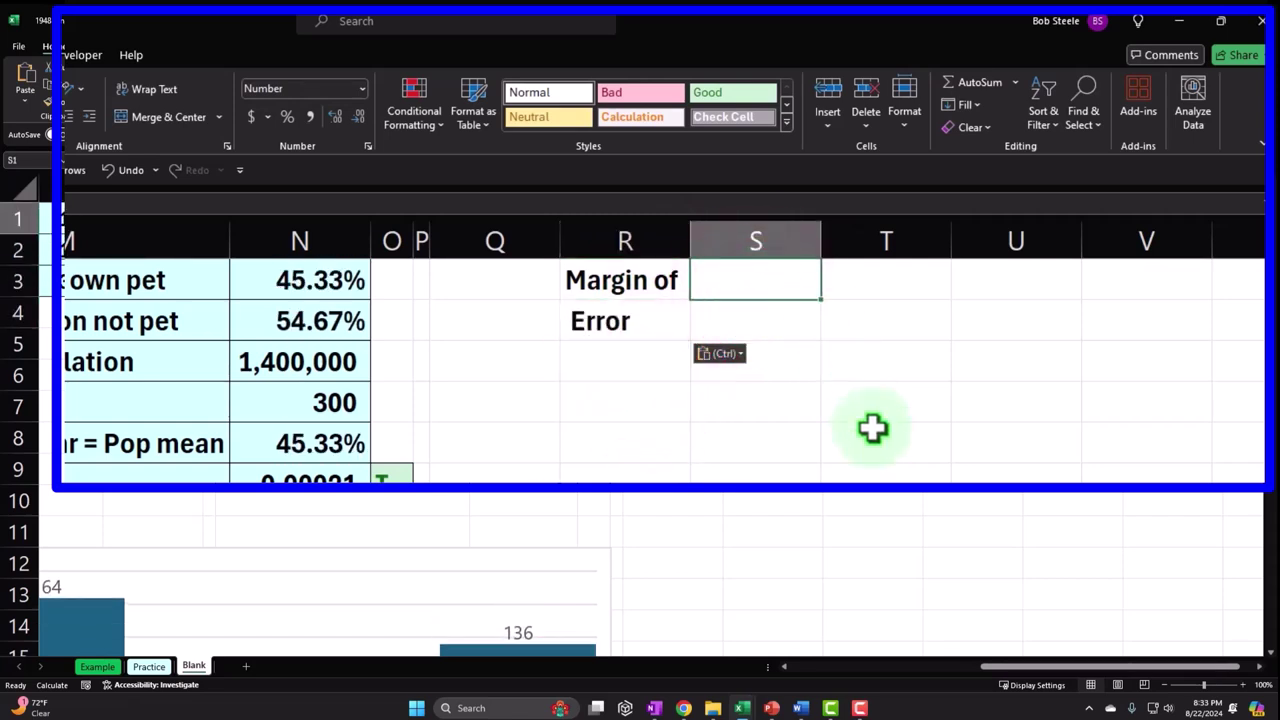
{"action": "type", "text": "Pbar"}
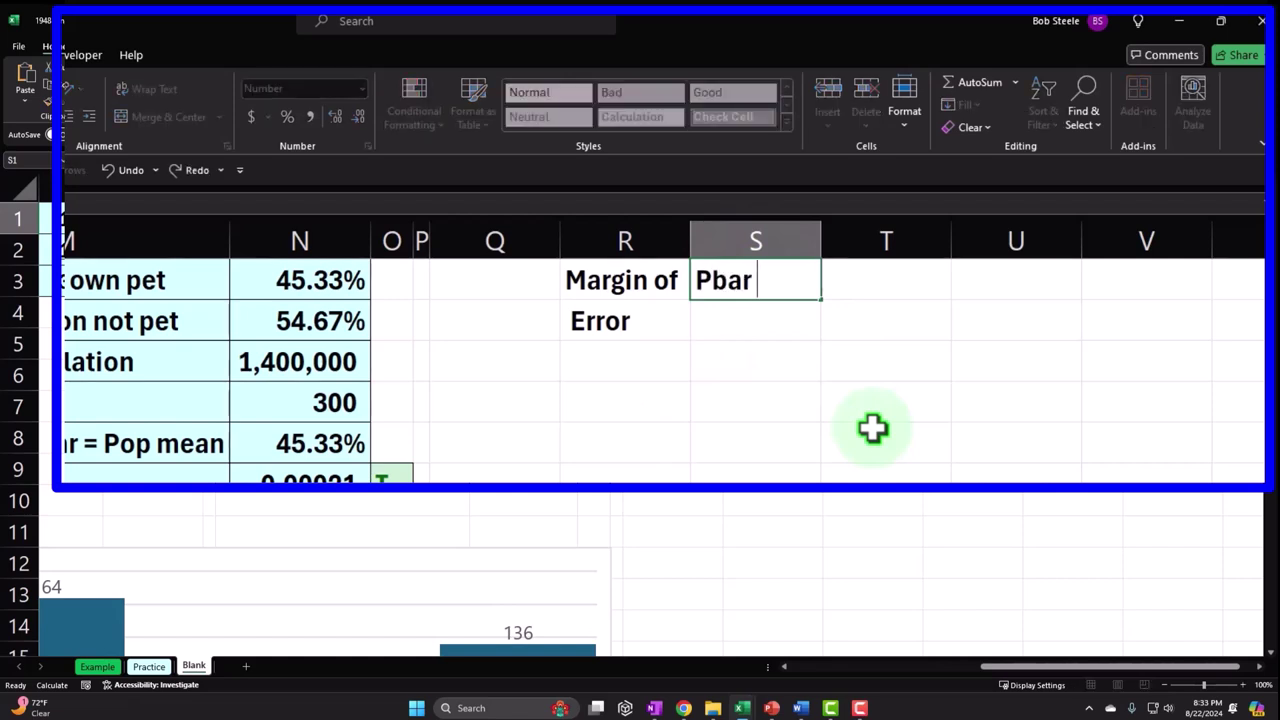
{"action": "type", "text": " 1"}
{"action": "key", "text": "Return"}
{"action": "type", "text": "Lower"}
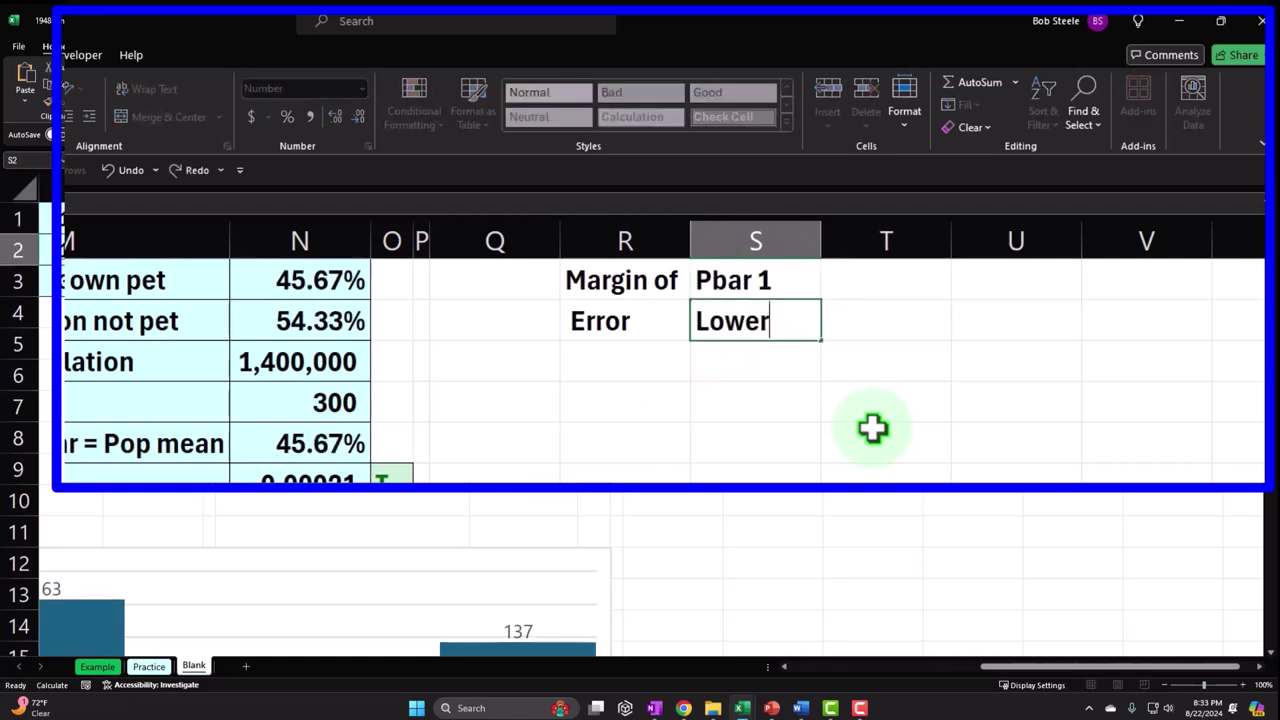
{"action": "key", "text": "Up"}
{"action": "key", "text": "Right"}
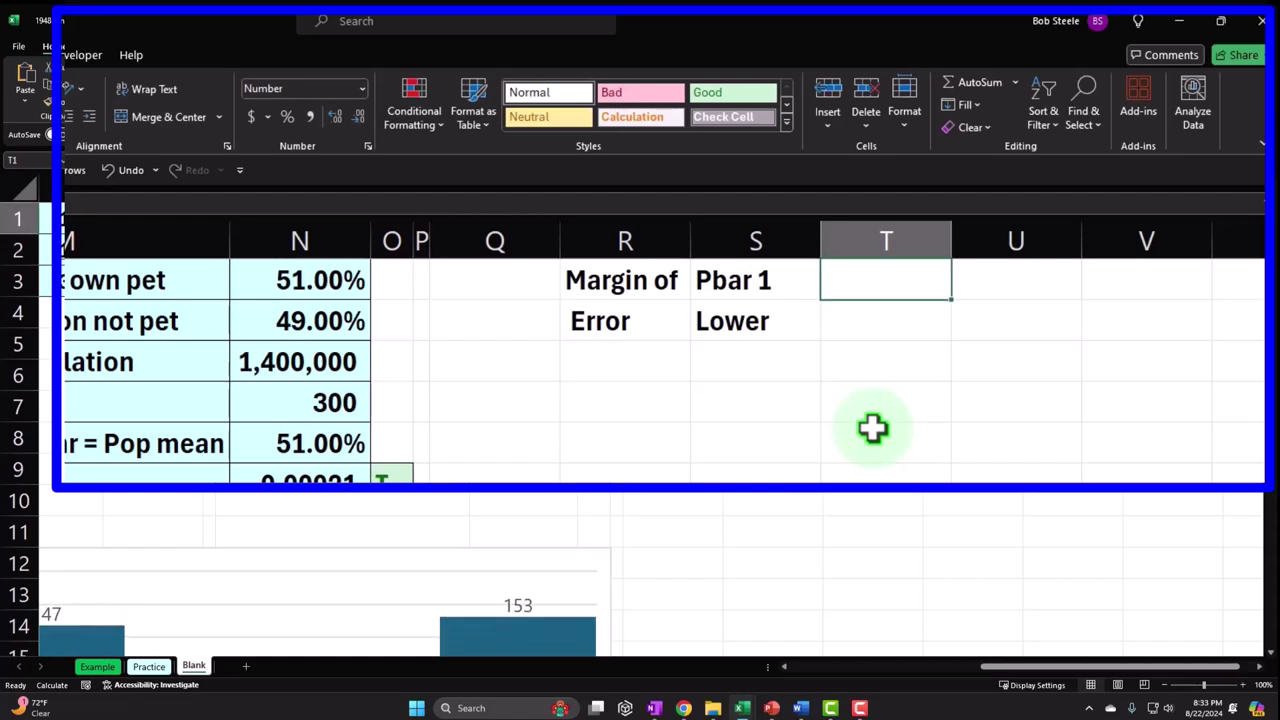
{"action": "type", "text": "Pbar 2"}
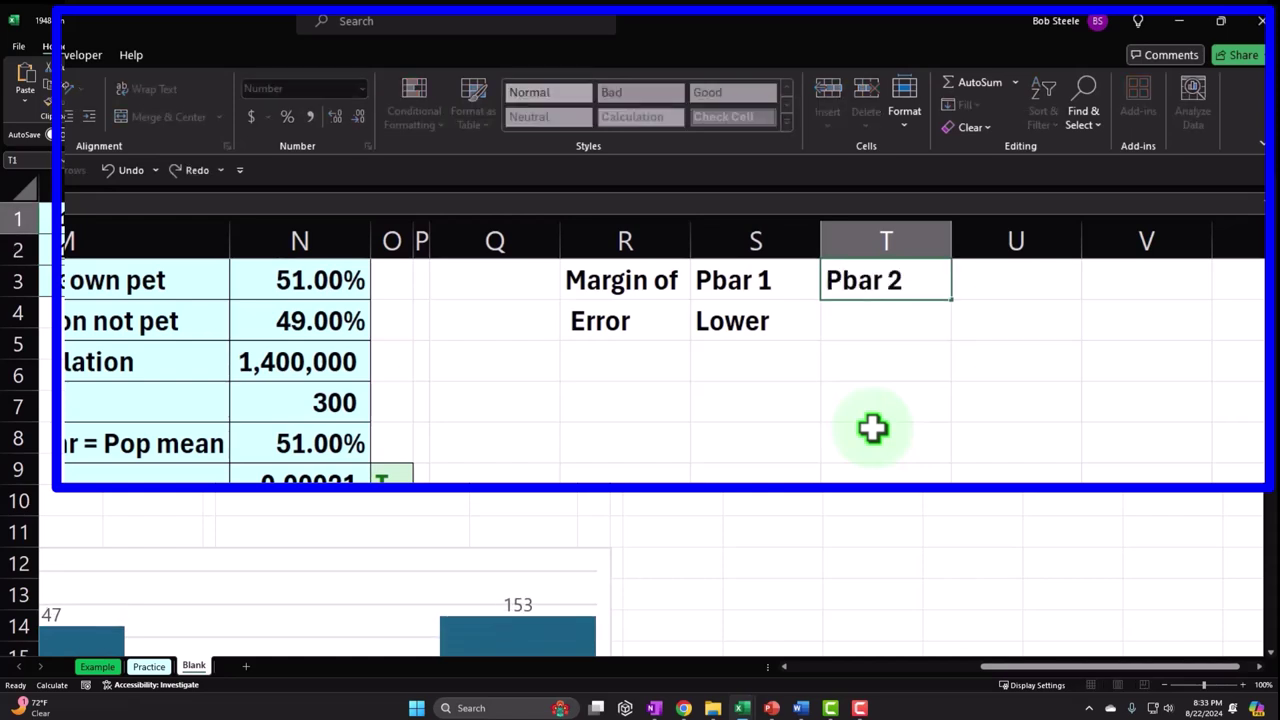
{"action": "key", "text": "Return"}
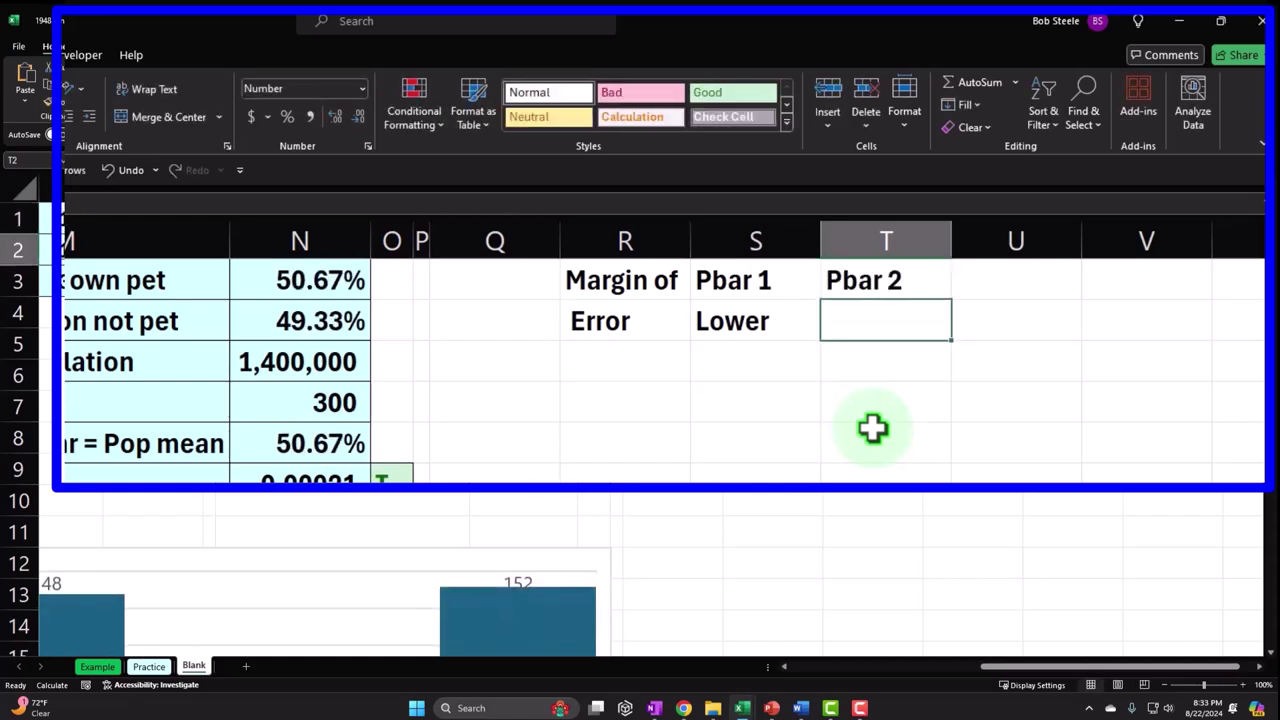
{"action": "type", "text": "Upper"}
{"action": "key", "text": "Up"}
{"action": "key", "text": "Right"}
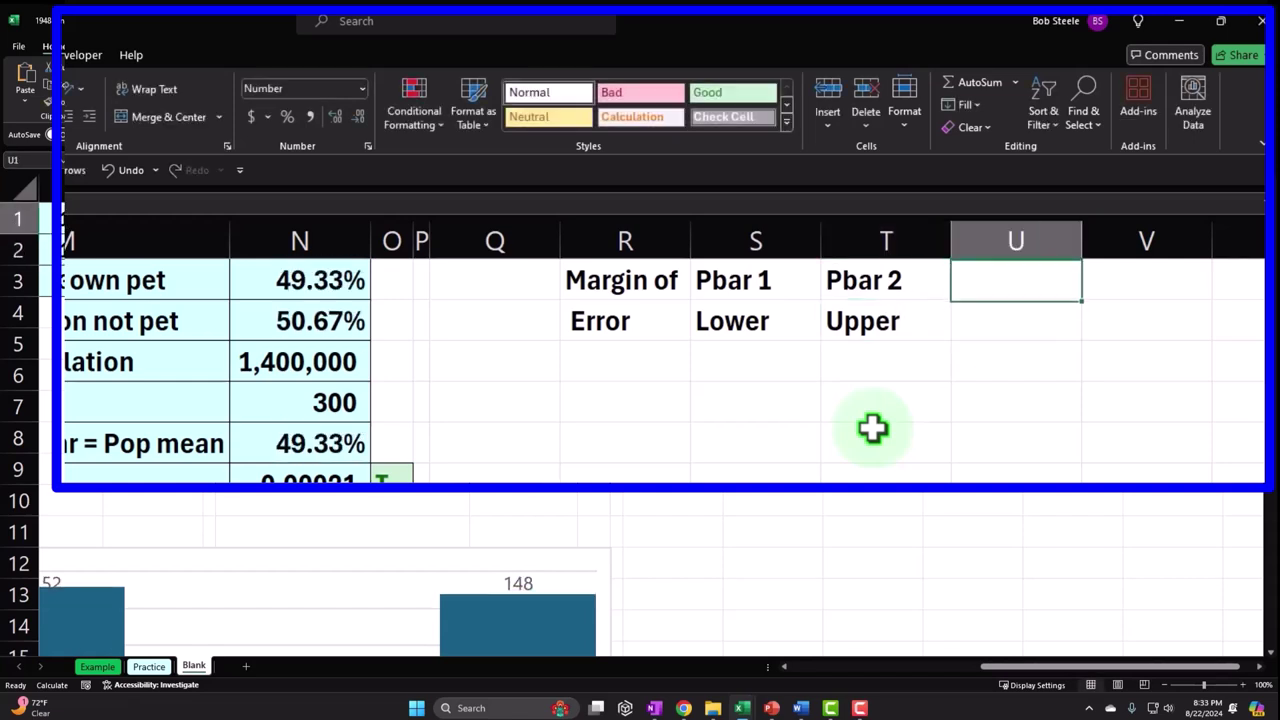
- Add headings P(Pbar) in U2, 'Z / Lower' in column V and 'Z / Upper' in column W
{"action": "key", "text": "Down"}
{"action": "type", "text": "P"}
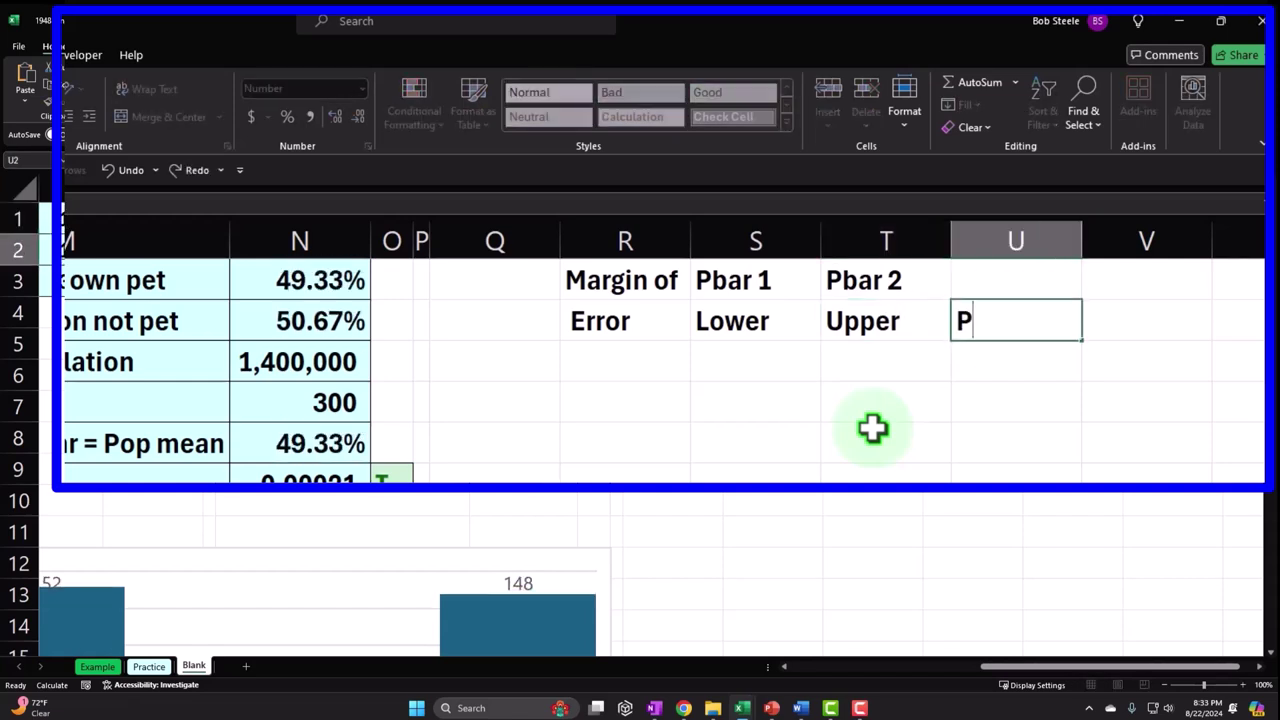
{"action": "type", "text": "(Pbar"}
{"action": "key", "text": "Tab"}
{"action": "key", "text": "Up"}
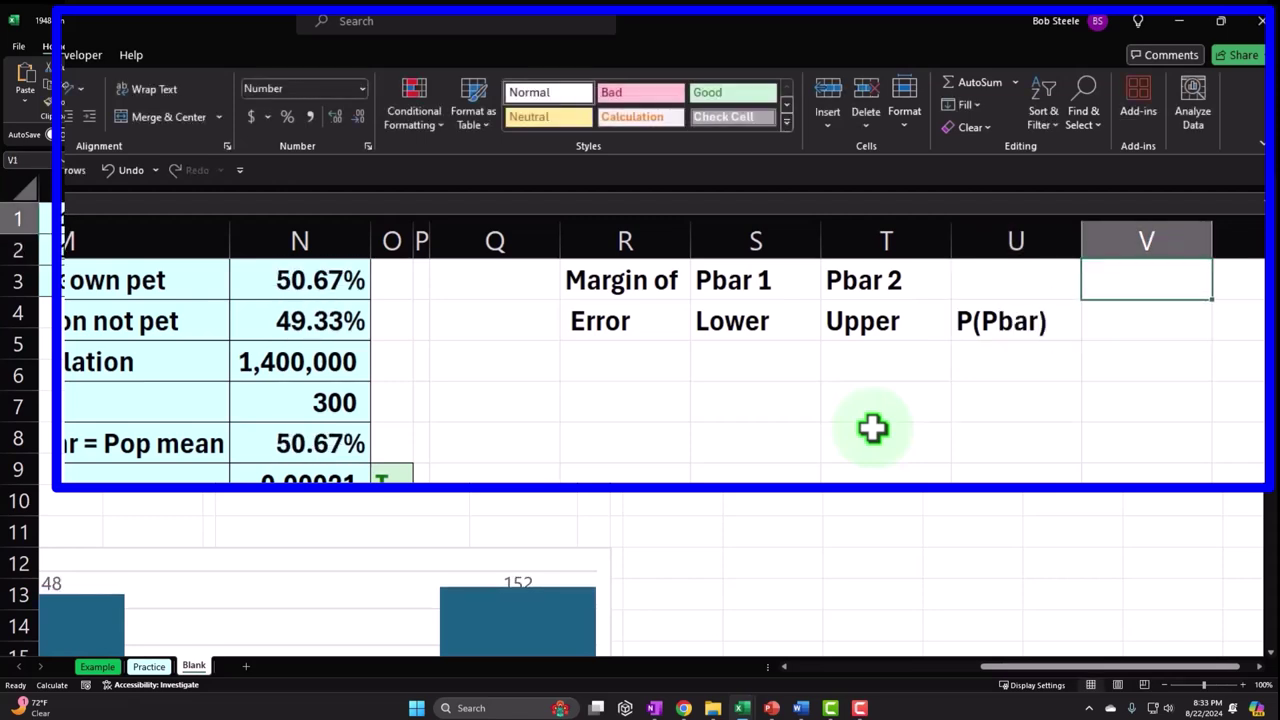
{"action": "type", "text": "X"}
{"action": "key", "text": "BackSpace"}
{"action": "type", "text": "Z"}
{"action": "key", "text": "Return"}
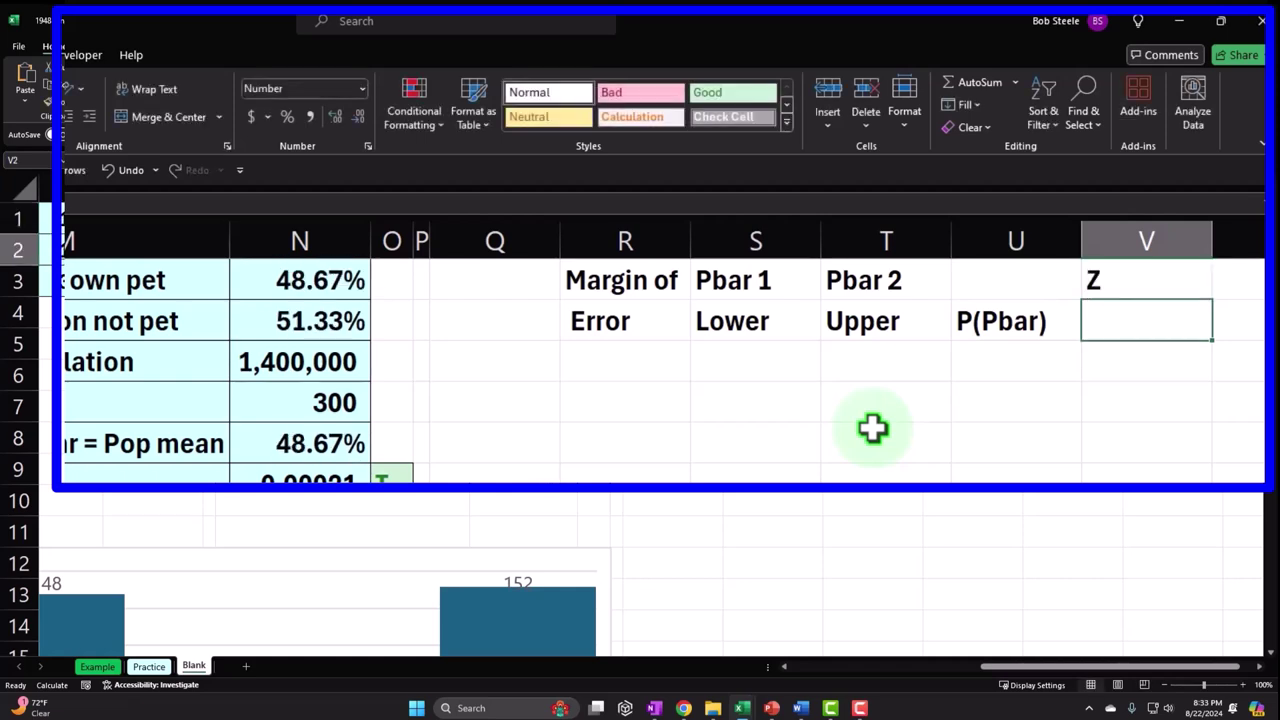
{"action": "type", "text": "U"}
{"action": "type", "text": "ower"}
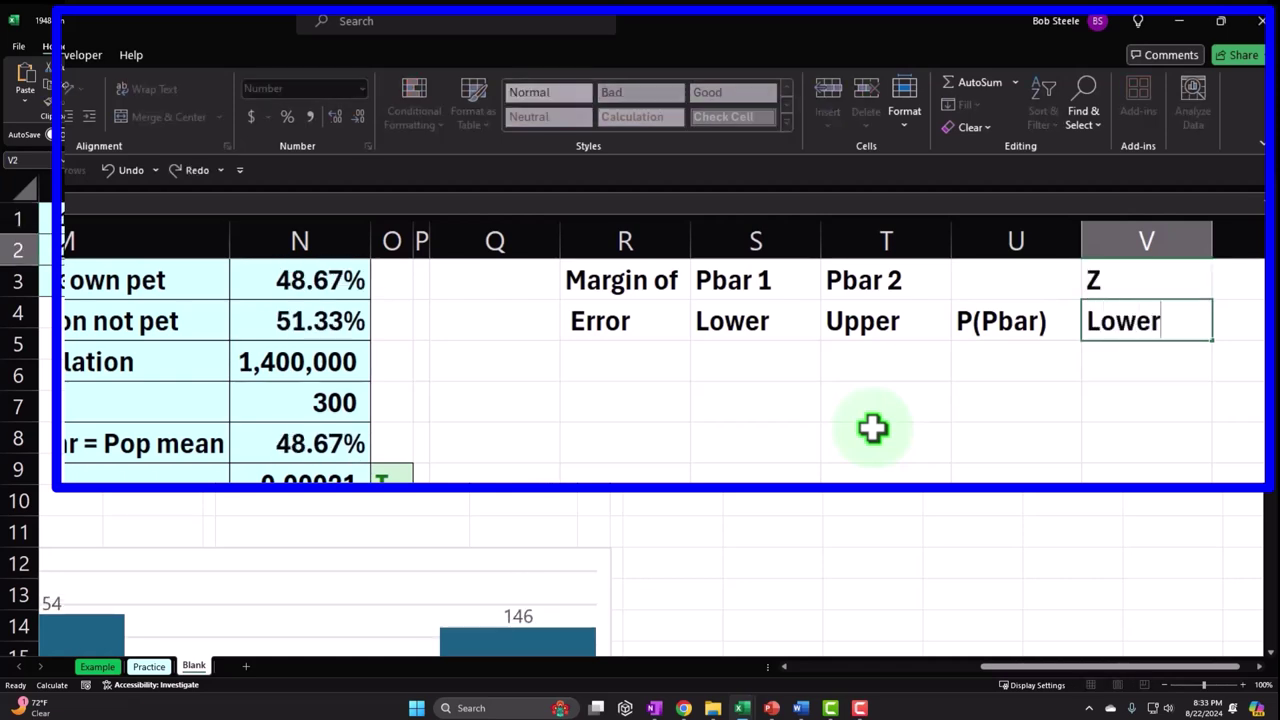
{"action": "key", "text": "Tab"}
{"action": "key", "text": "Up"}
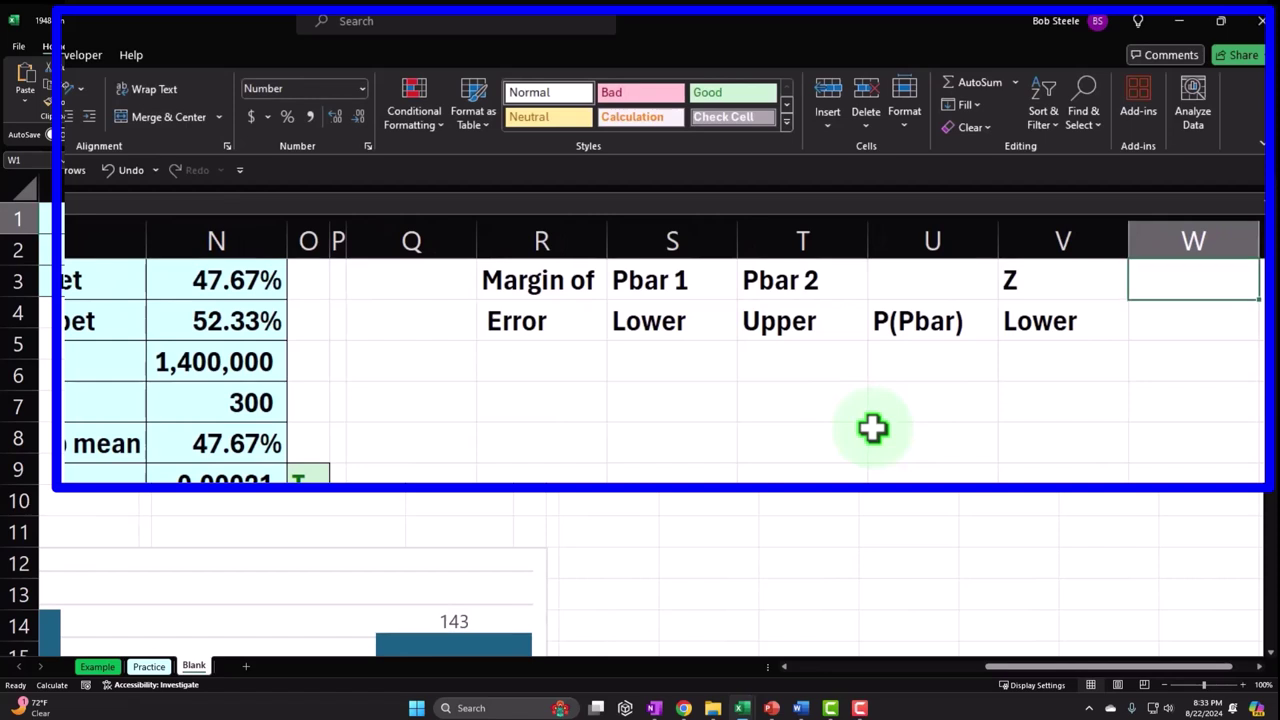
{"action": "type", "text": "Z"}
{"action": "key", "text": "Return"}
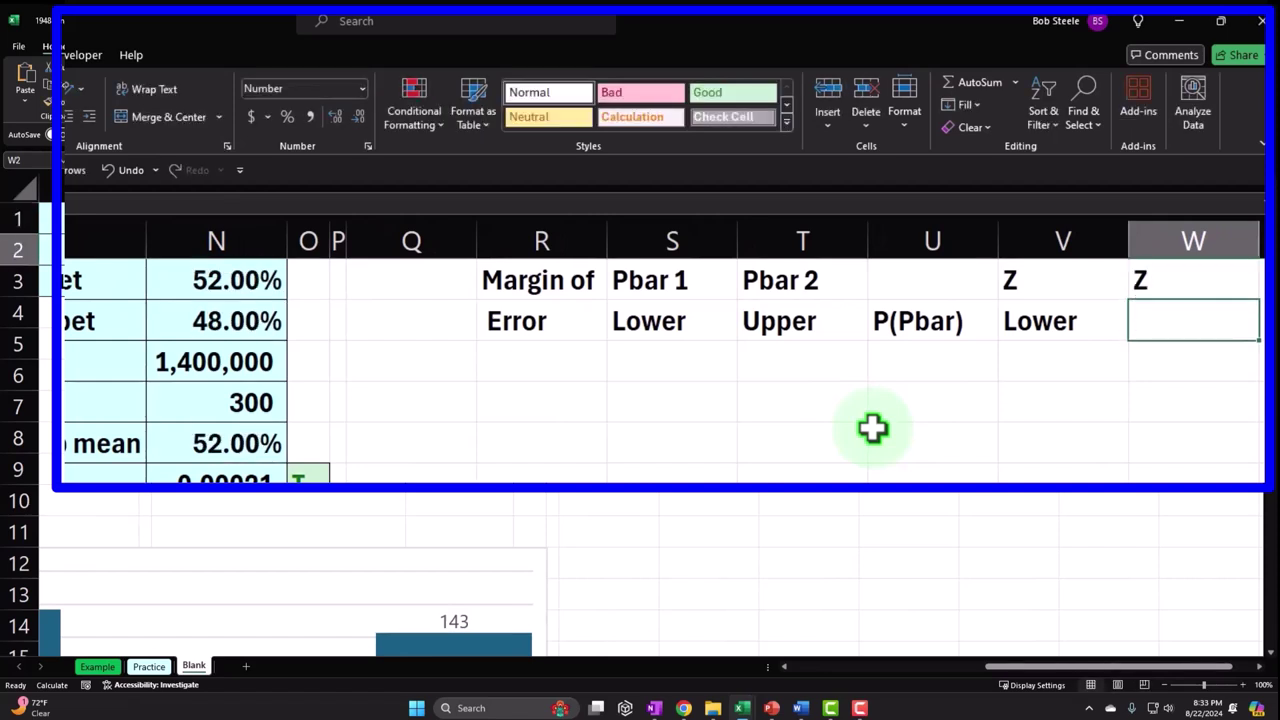
{"action": "type", "text": "Upper"}
{"action": "key", "text": "Return"}
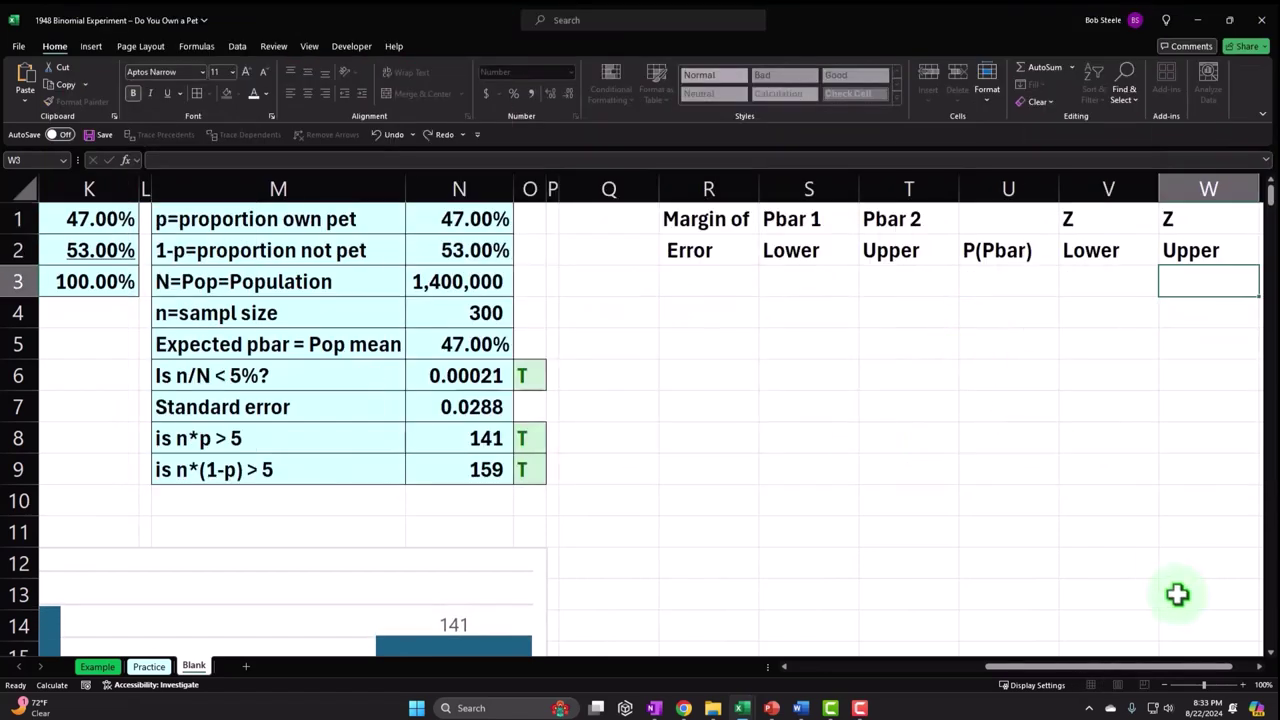
{"action": "left_click", "coordinate": [1259, 666]}
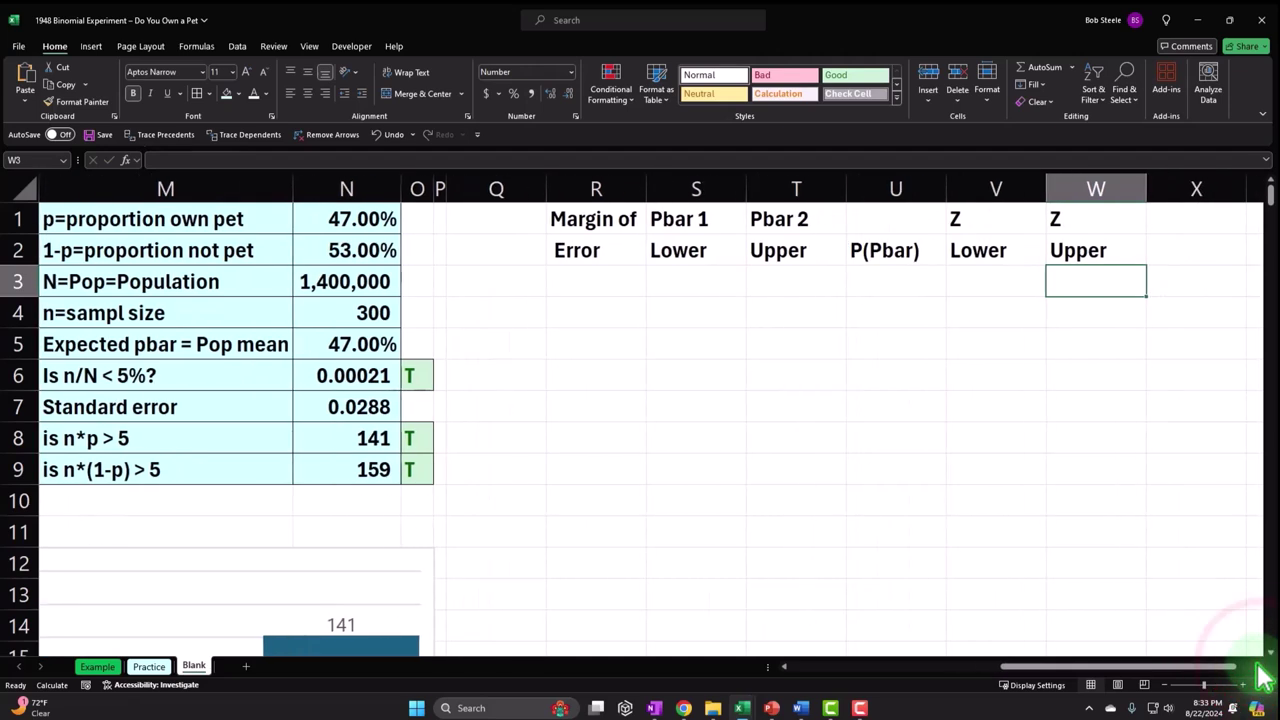
{"action": "left_click_drag", "start_coordinate": [600, 224], "coordinate": [1053, 248]}
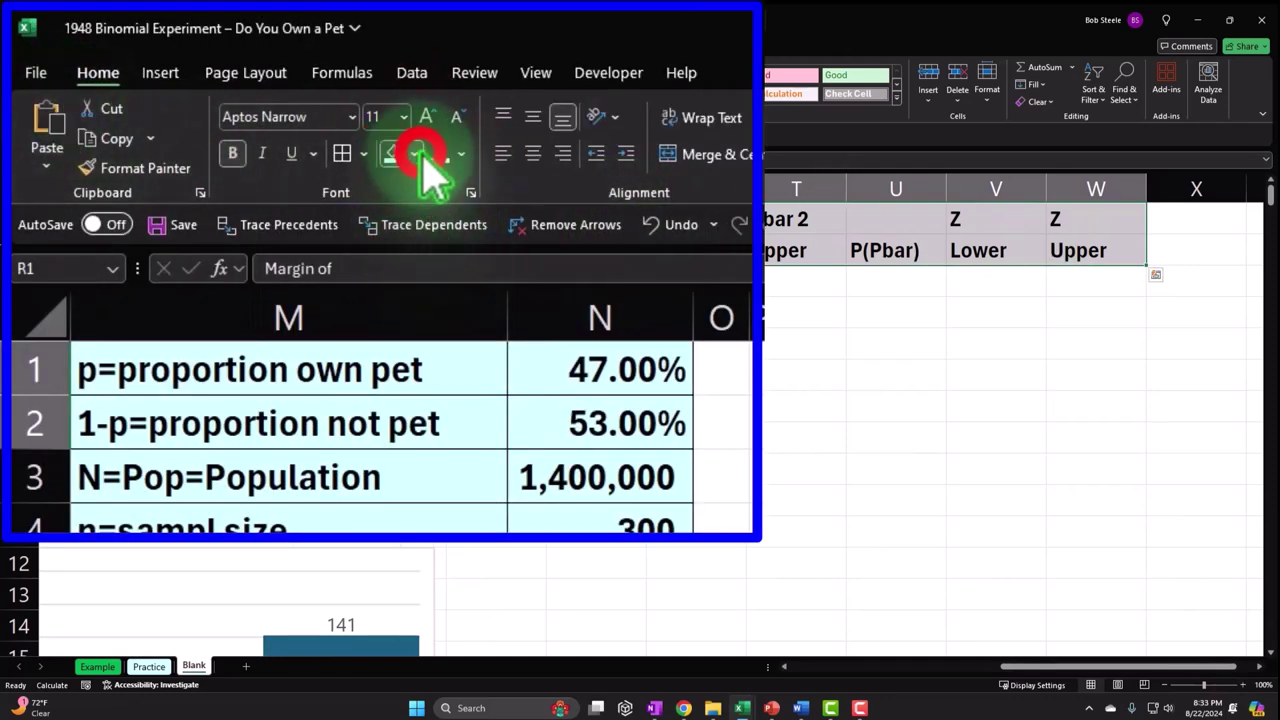
{"action": "left_click", "coordinate": [414, 154]}
{"action": "left_click", "coordinate": [419, 212]}
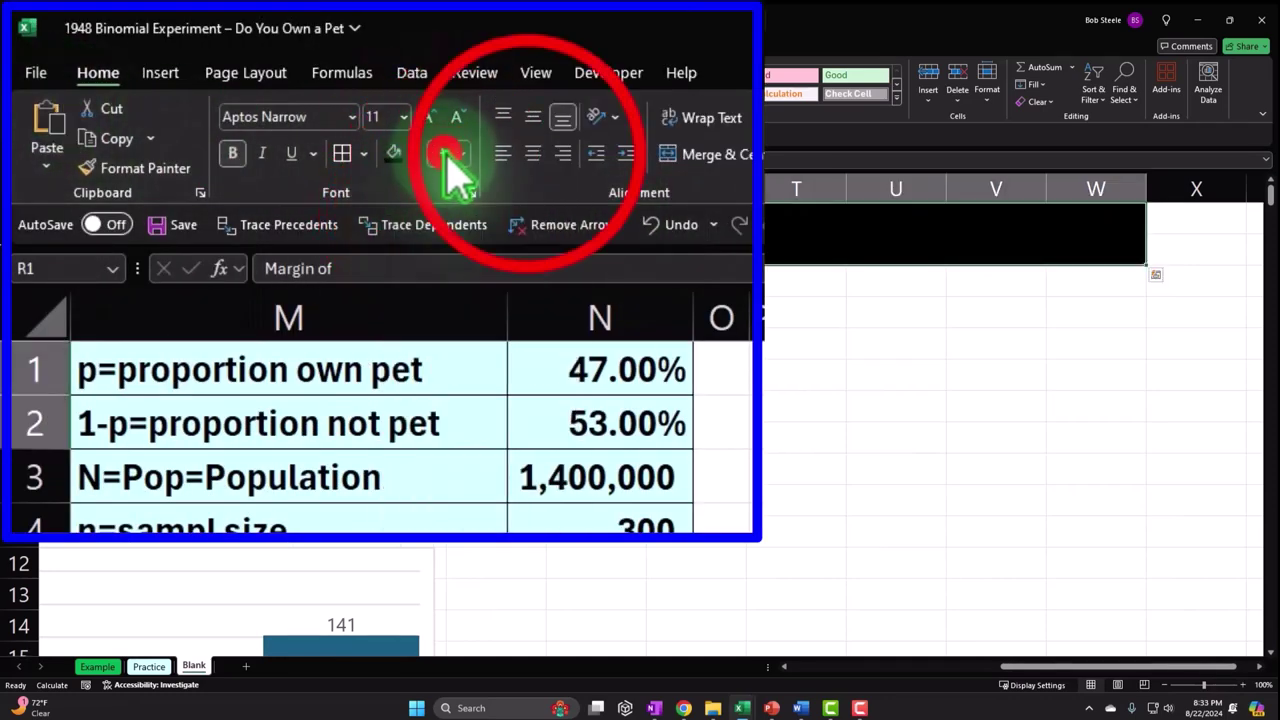
{"action": "left_click", "coordinate": [440, 156]}
{"action": "left_click", "coordinate": [532, 158]}
{"action": "left_click", "coordinate": [596, 312]}
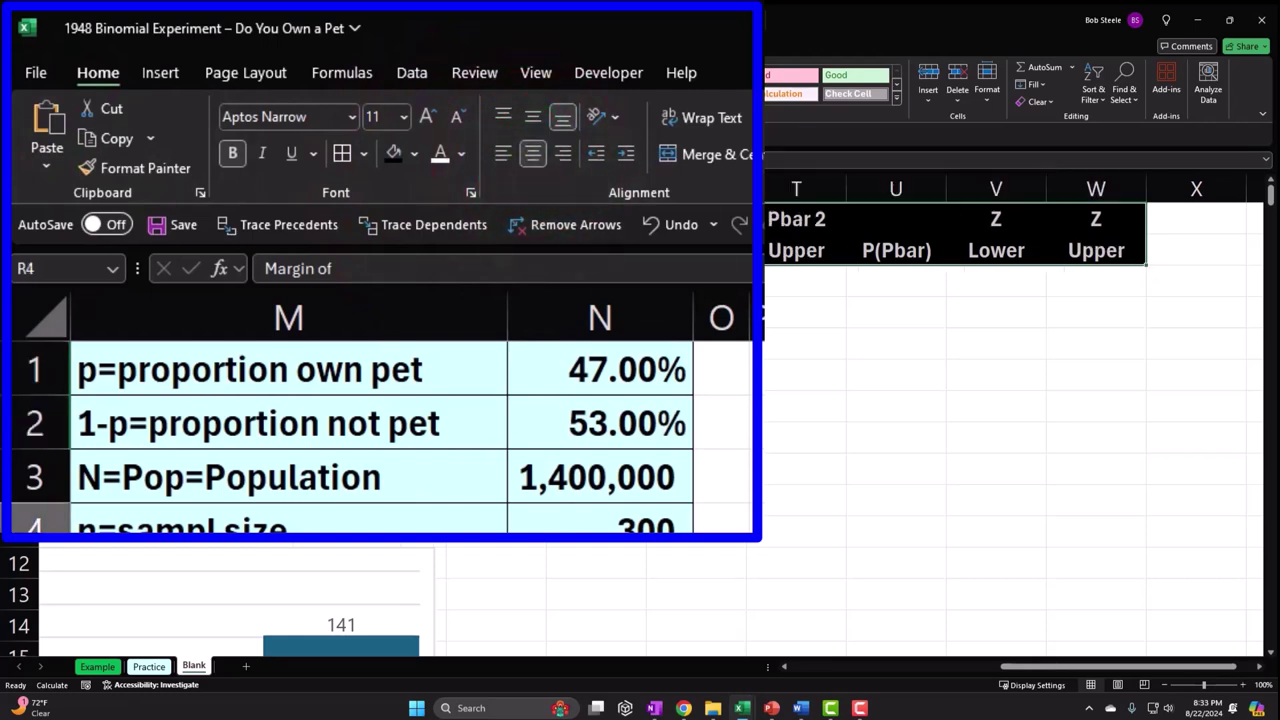
{"action": "left_click_drag", "start_coordinate": [553, 187], "coordinate": [660, 188]}
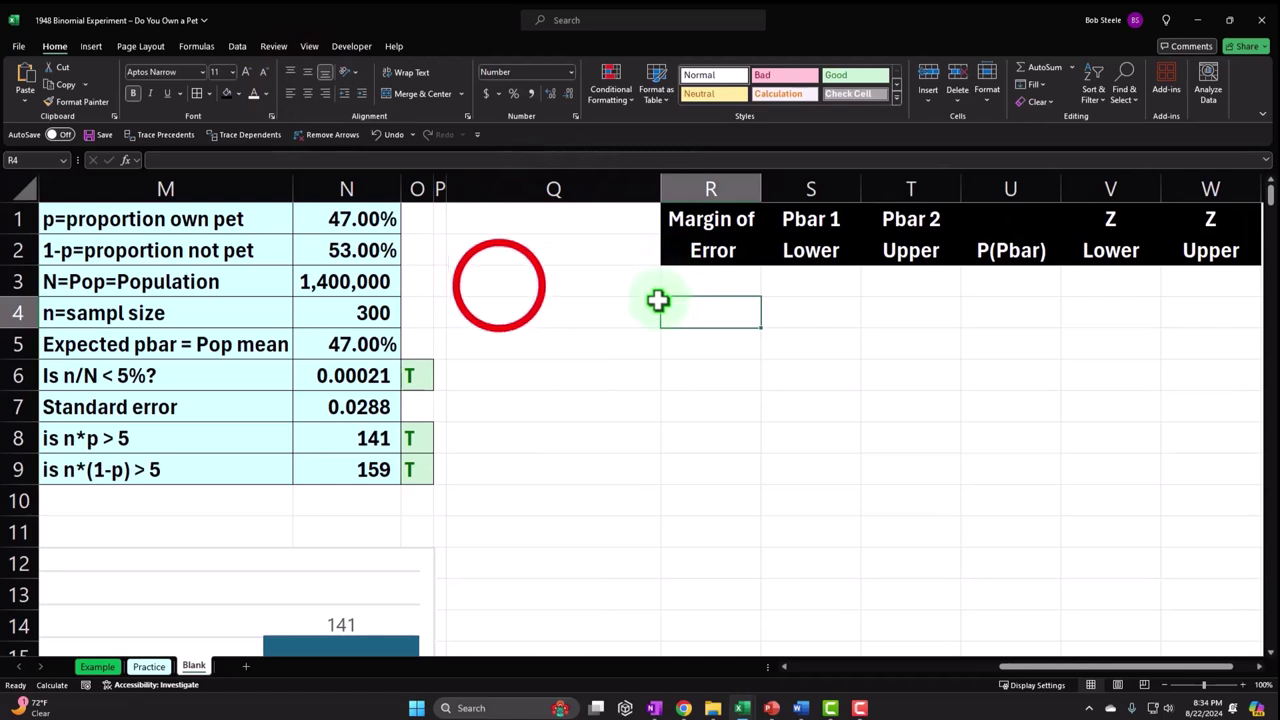
- Type 'Wat is the probability / that the sample proportion / will be wthin + -' into Q3:Q5
{"action": "left_click", "coordinate": [491, 280]}
{"action": "type", "text": "Wa"}
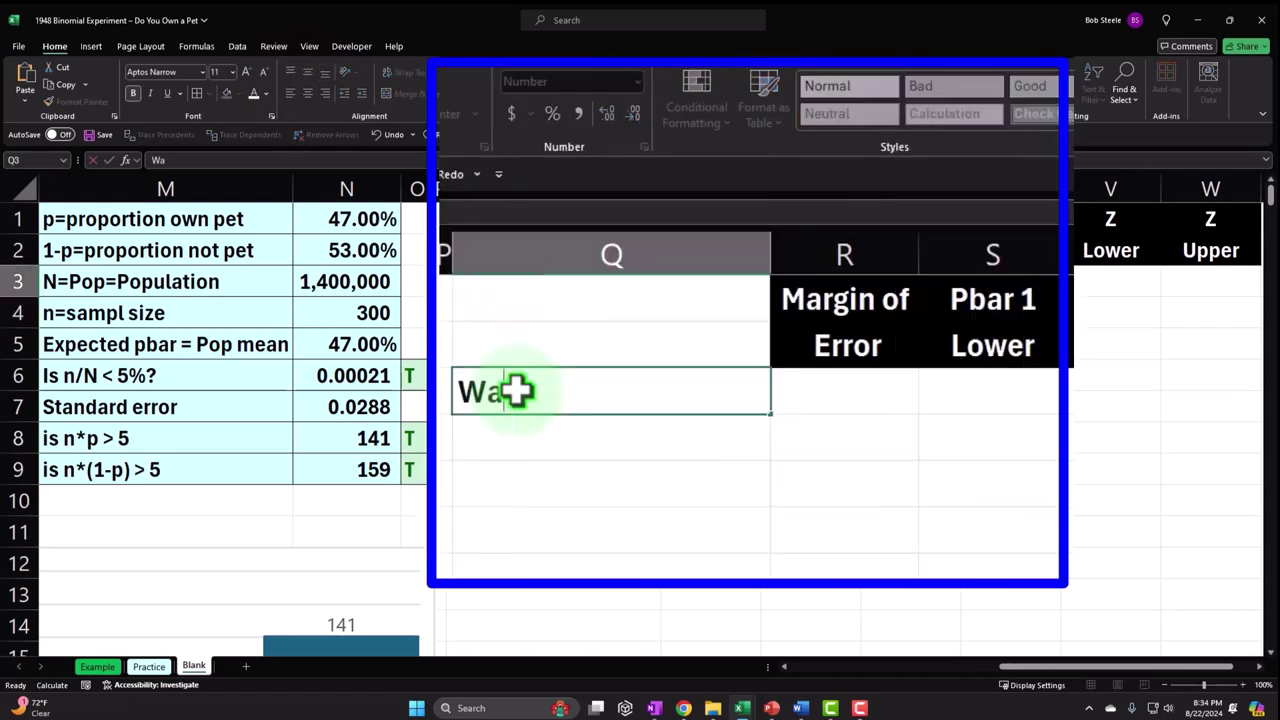
{"action": "type", "text": "t is the pro"}
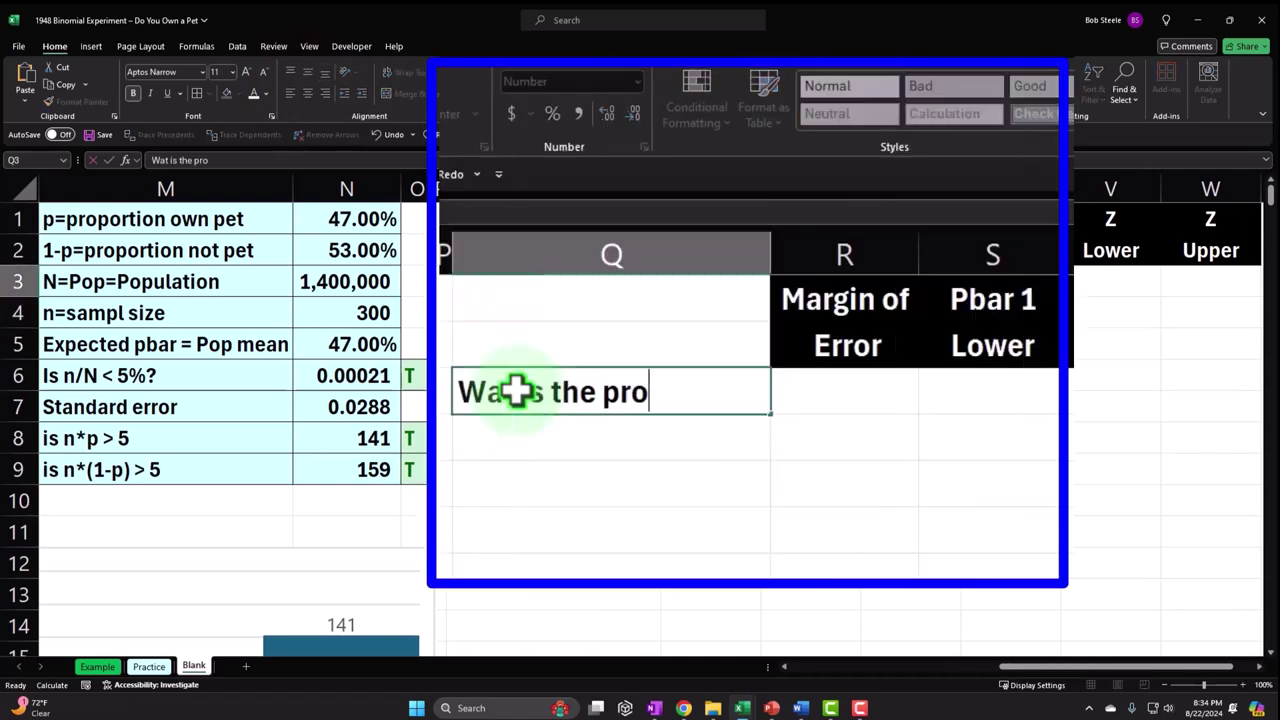
{"action": "type", "text": "ba"}
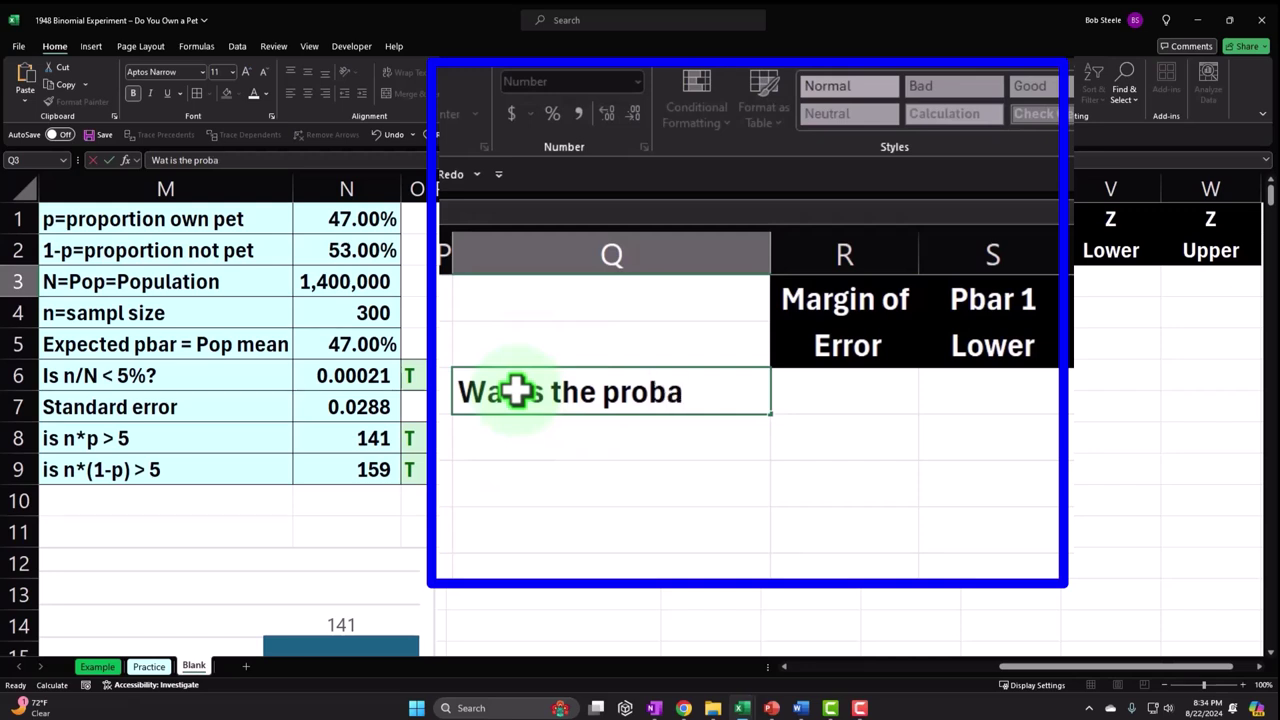
{"action": "type", "text": "biltiy"}
{"action": "key", "text": "BackSpace"}
{"action": "key", "text": "BackSpace"}
{"action": "key", "text": "BackSpace"}
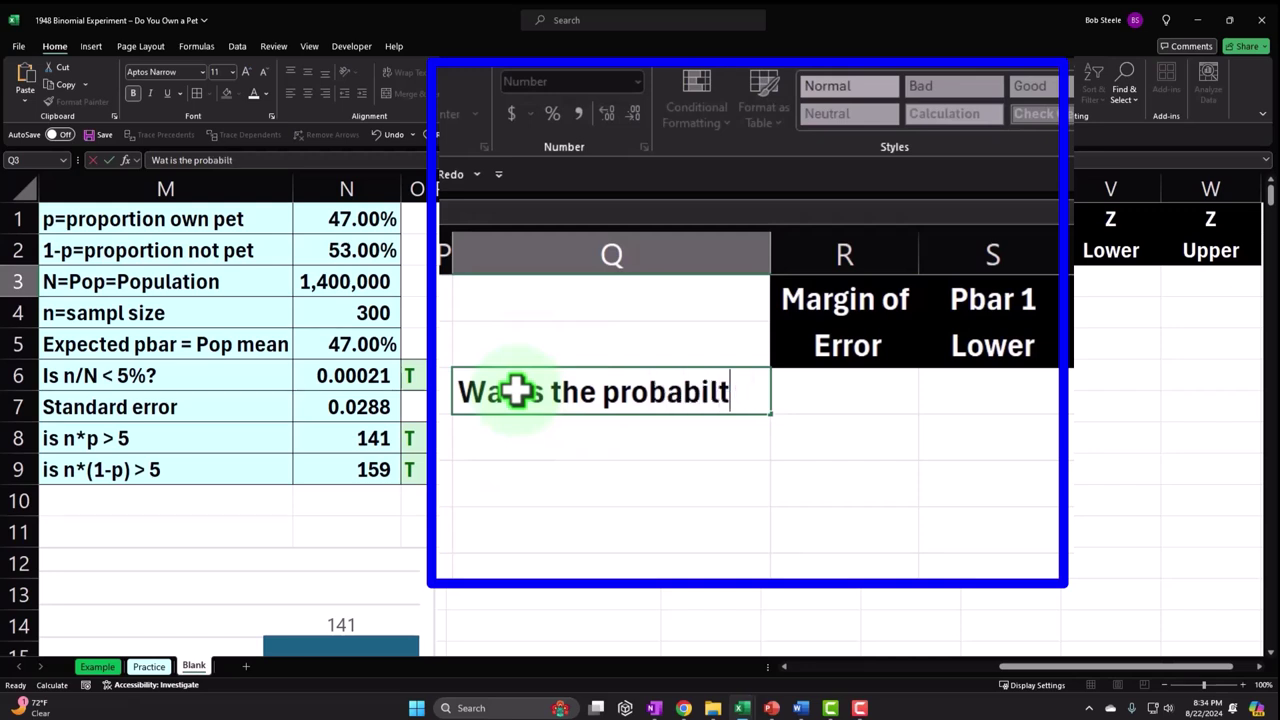
{"action": "type", "text": "lity"}
{"action": "key", "text": "Return"}
{"action": "type", "text": "that the"}
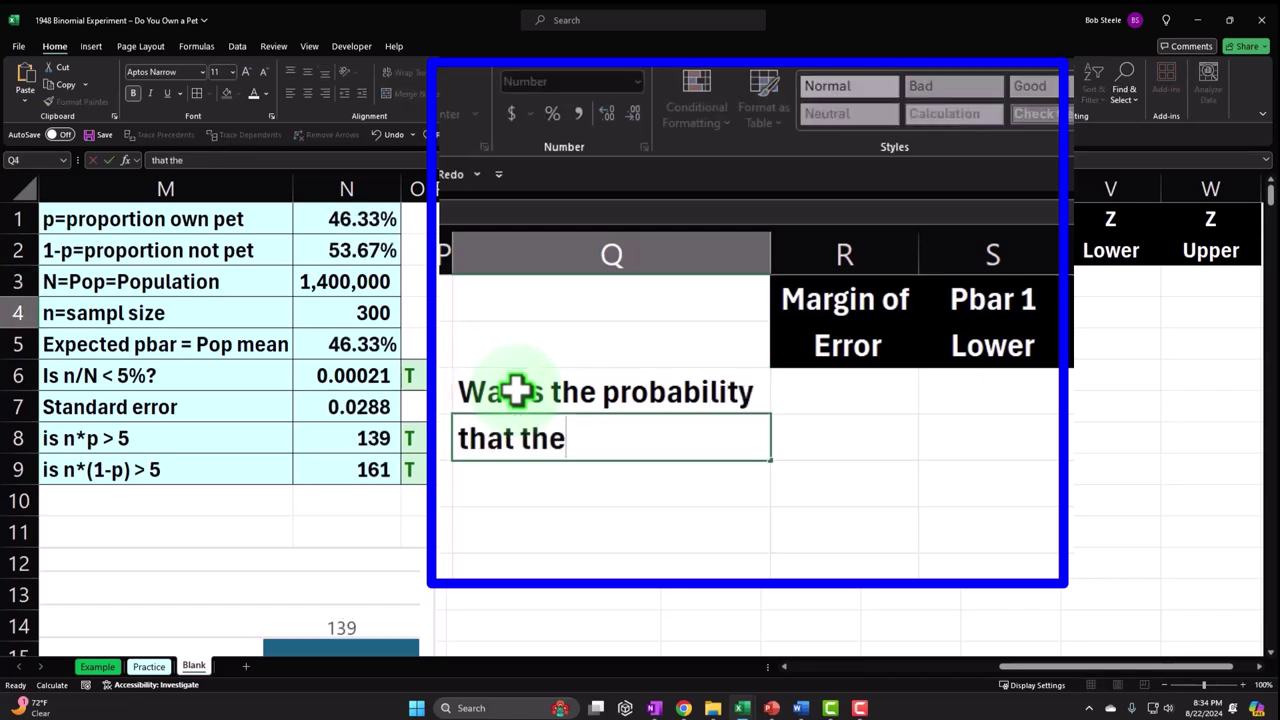
{"action": "type", "text": " sample proportion"}
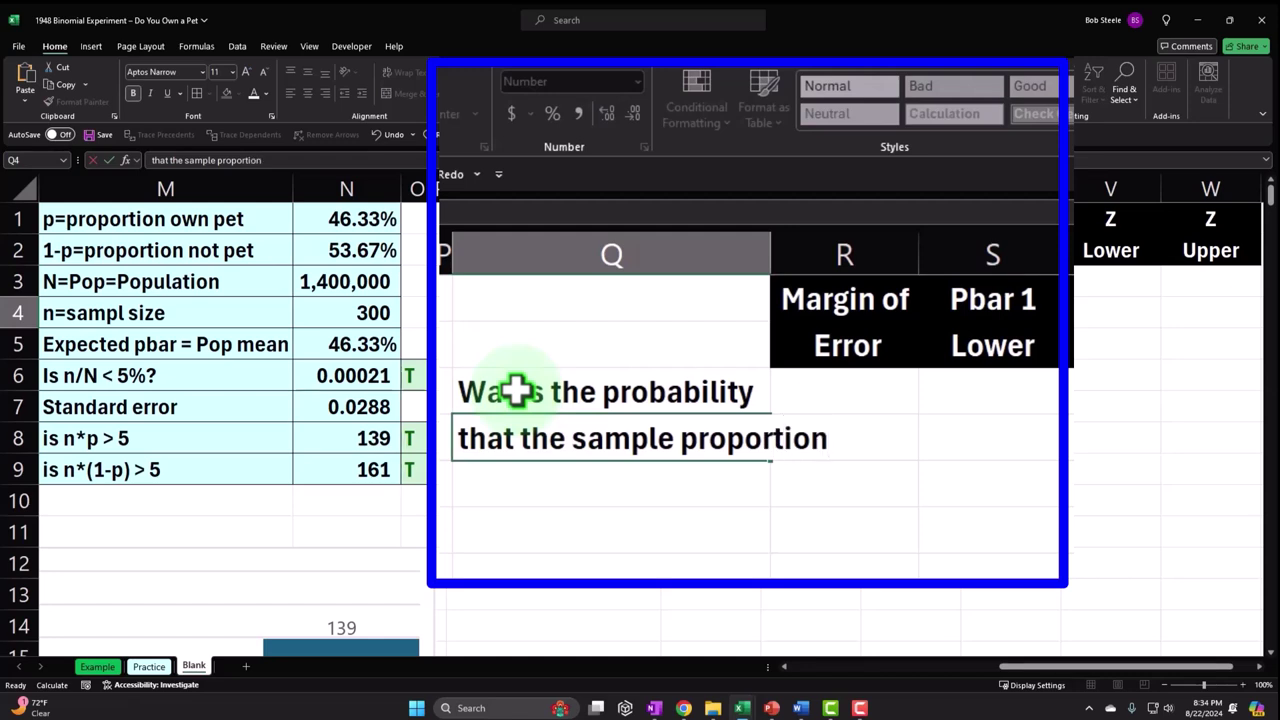
{"action": "key", "text": "Return"}
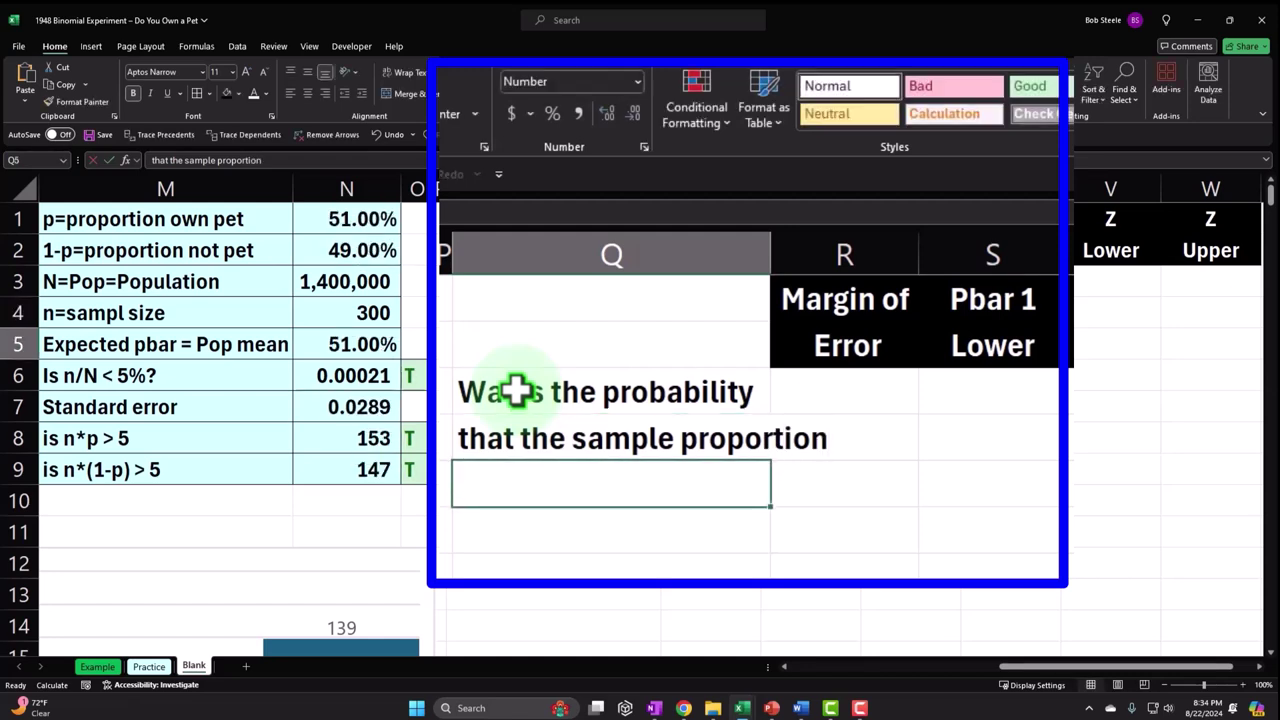
{"action": "type", "text": "will be"}
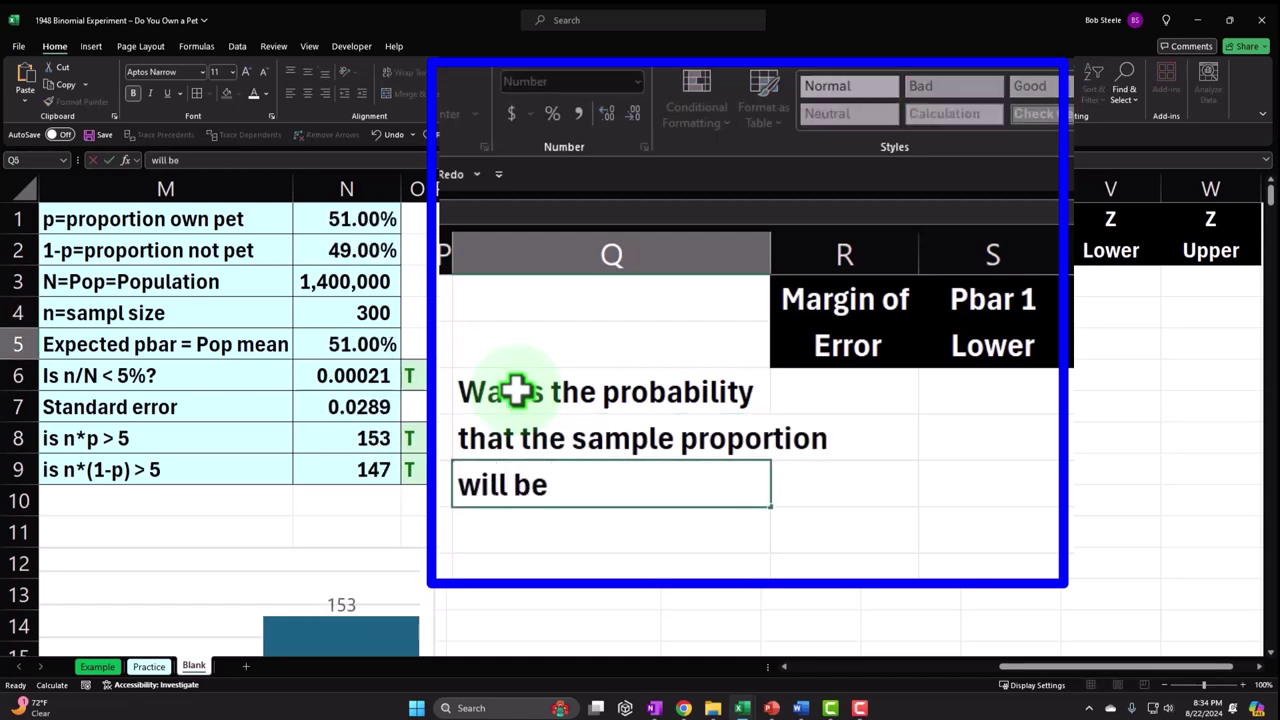
{"action": "type", "text": " wthin + -"}
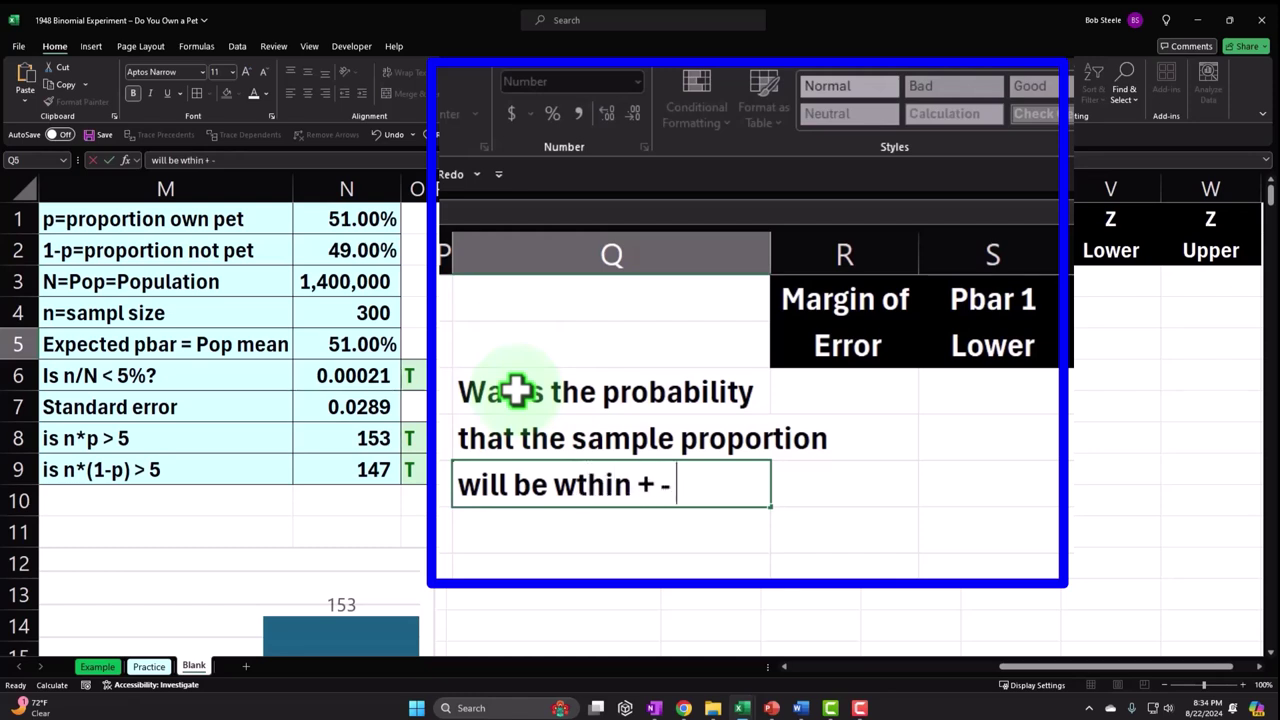
{"action": "key", "text": "Return"}
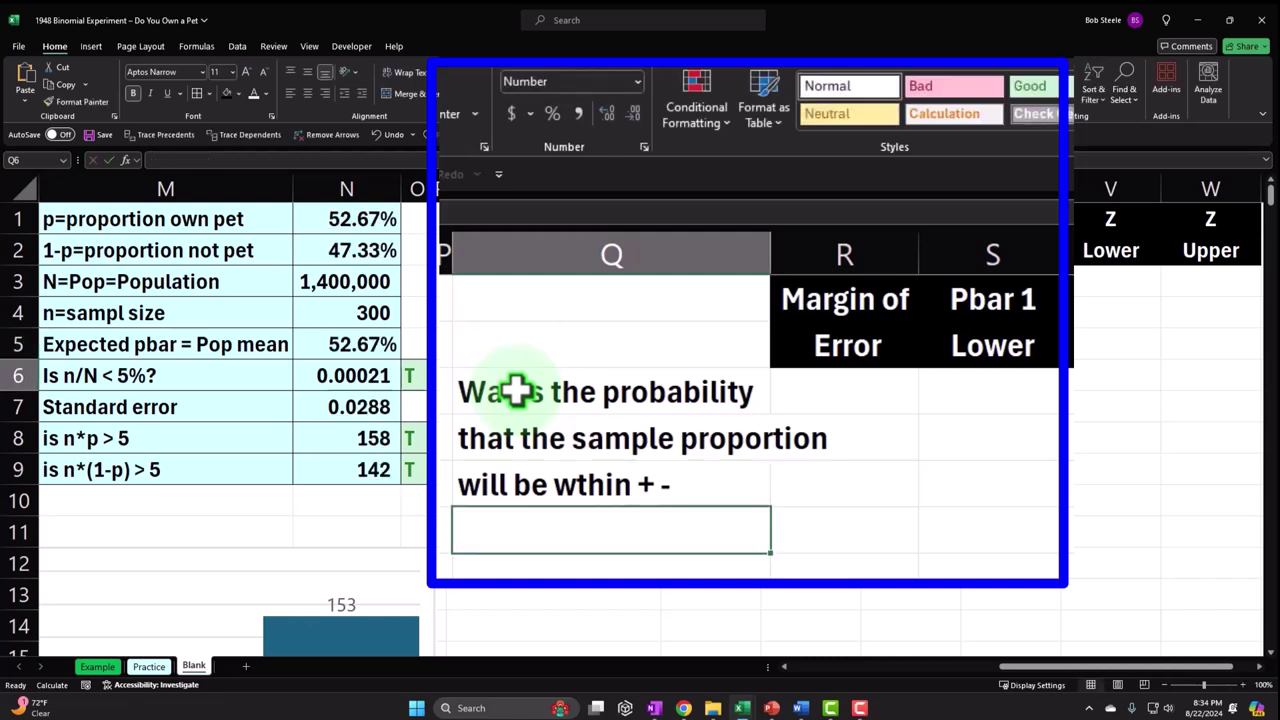
{"action": "key", "text": "Up"}
{"action": "key", "text": "Right"}
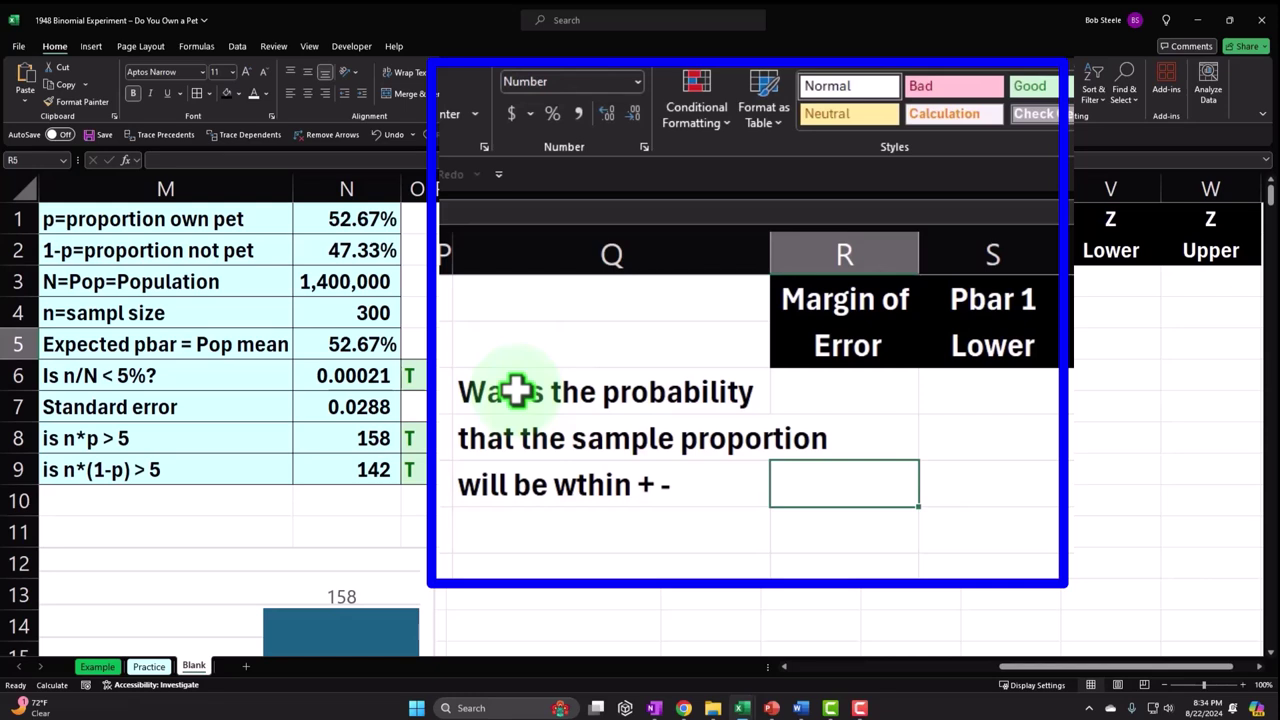
- Enter 0.03 as the margin of error in R5, shown with two decimals
{"action": "type", "text": ".0"}
{"action": "key", "text": "ctrl+Return"}
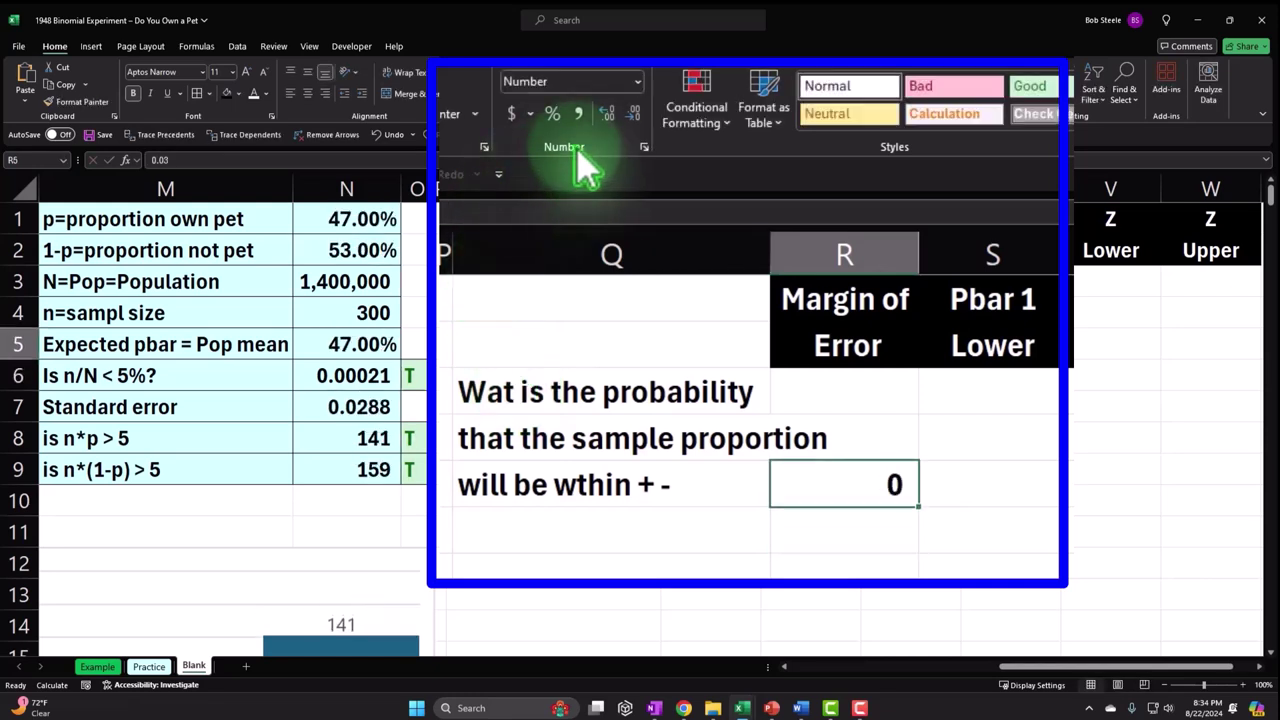
{"action": "left_click", "coordinate": [606, 113]}
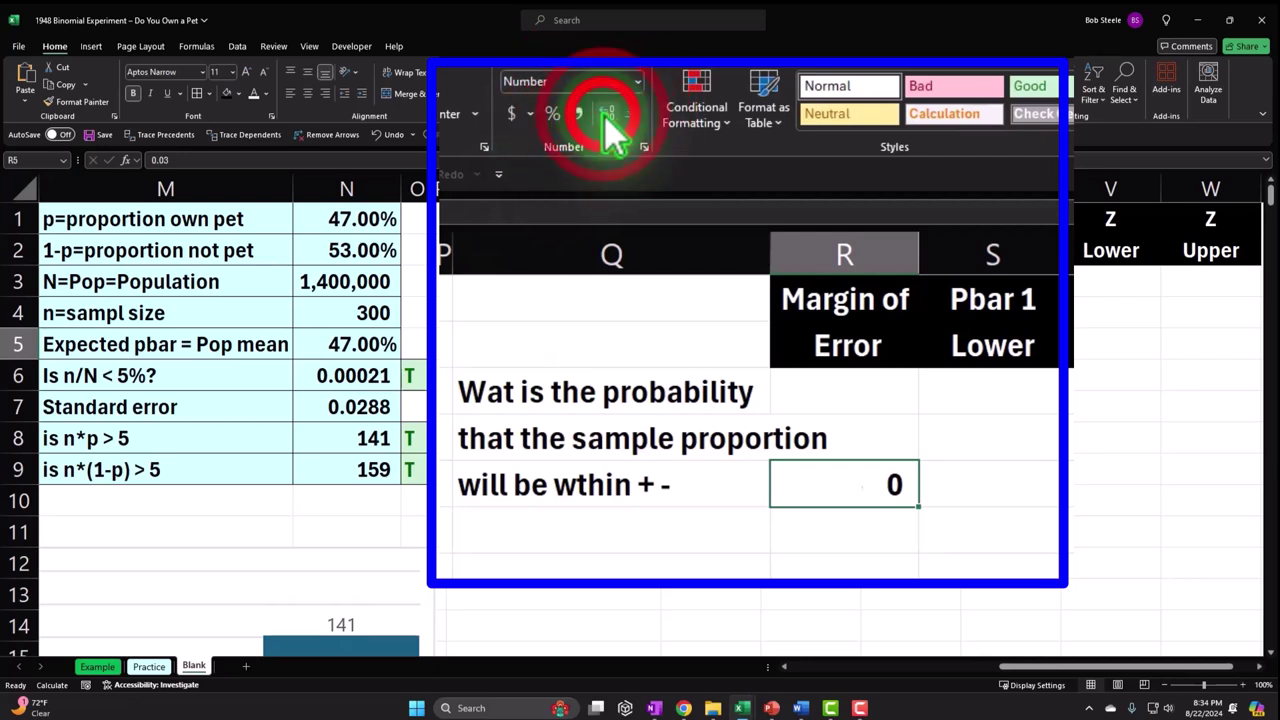
{"action": "left_click", "coordinate": [606, 113]}
{"action": "left_click", "coordinate": [640, 337]}
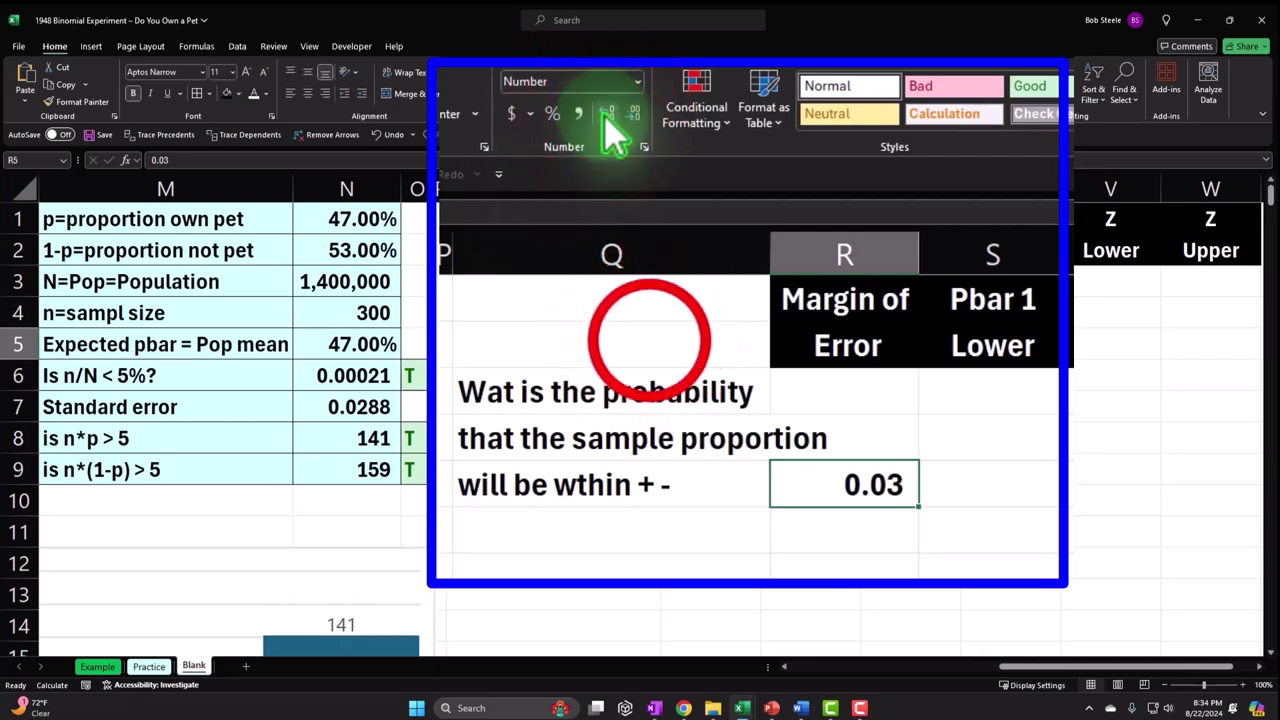
- Widen column Q to fit the question and review the N1 proportion formula
{"action": "left_click_drag", "start_coordinate": [774, 250], "coordinate": [836, 248]}
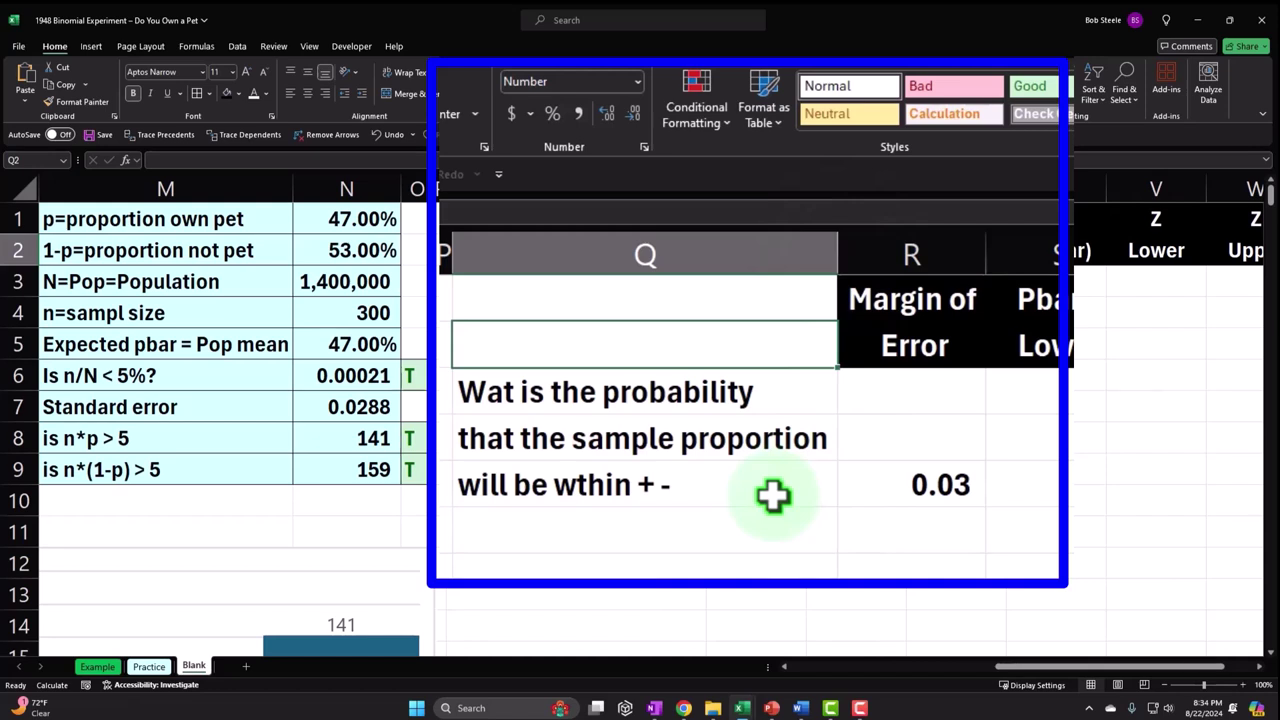
{"action": "left_click", "coordinate": [363, 219]}
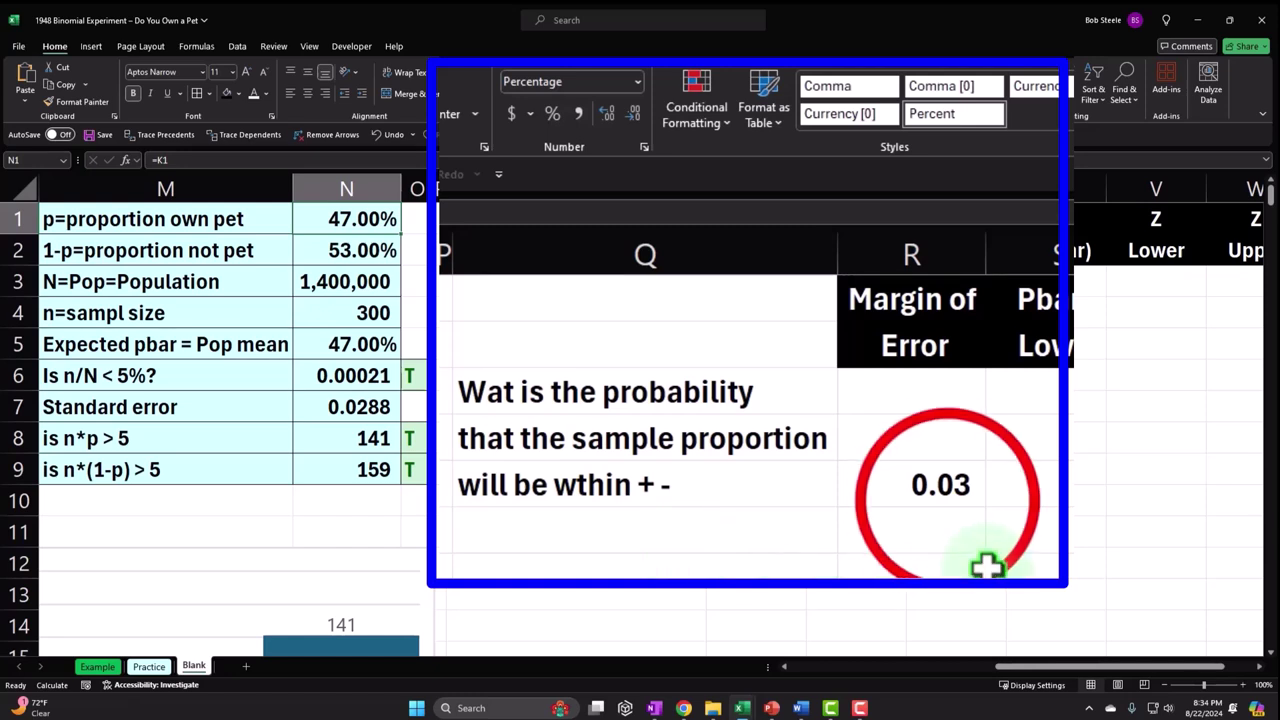
{"action": "left_click", "coordinate": [930, 494]}
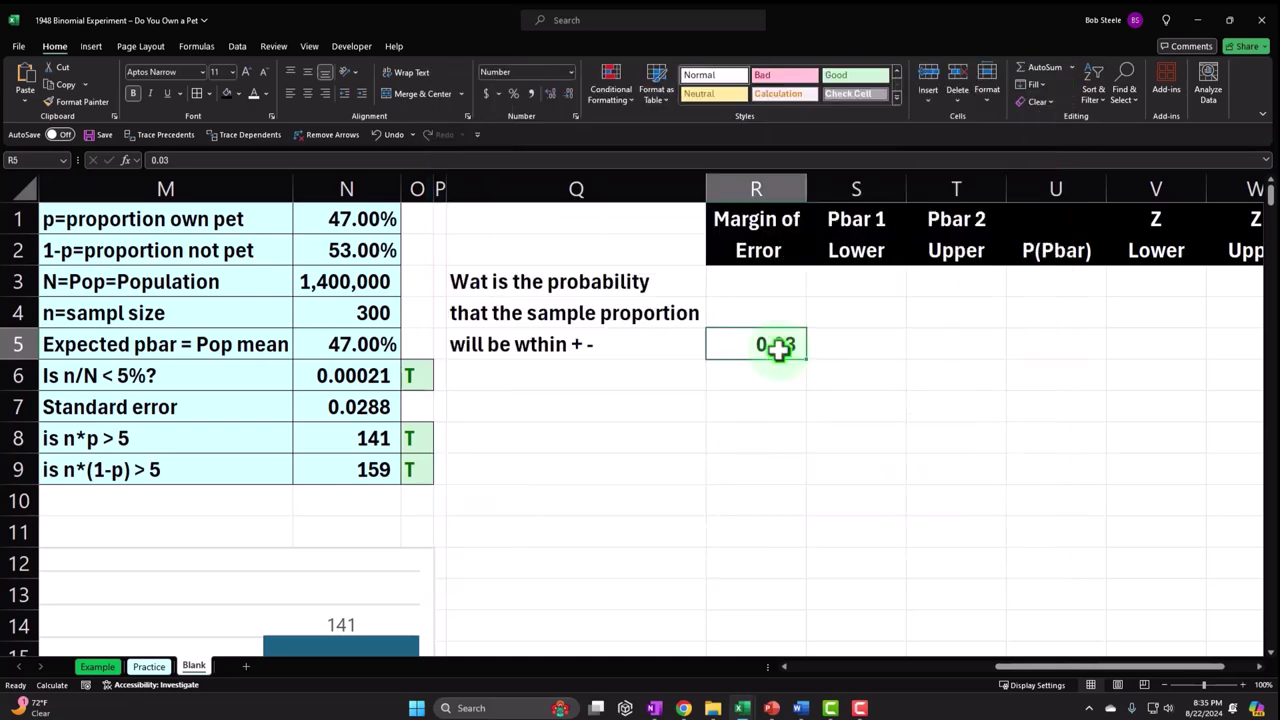
{"action": "left_click", "coordinate": [98, 666]}
{"action": "left_click_drag", "start_coordinate": [823, 668], "coordinate": [1137, 674]}
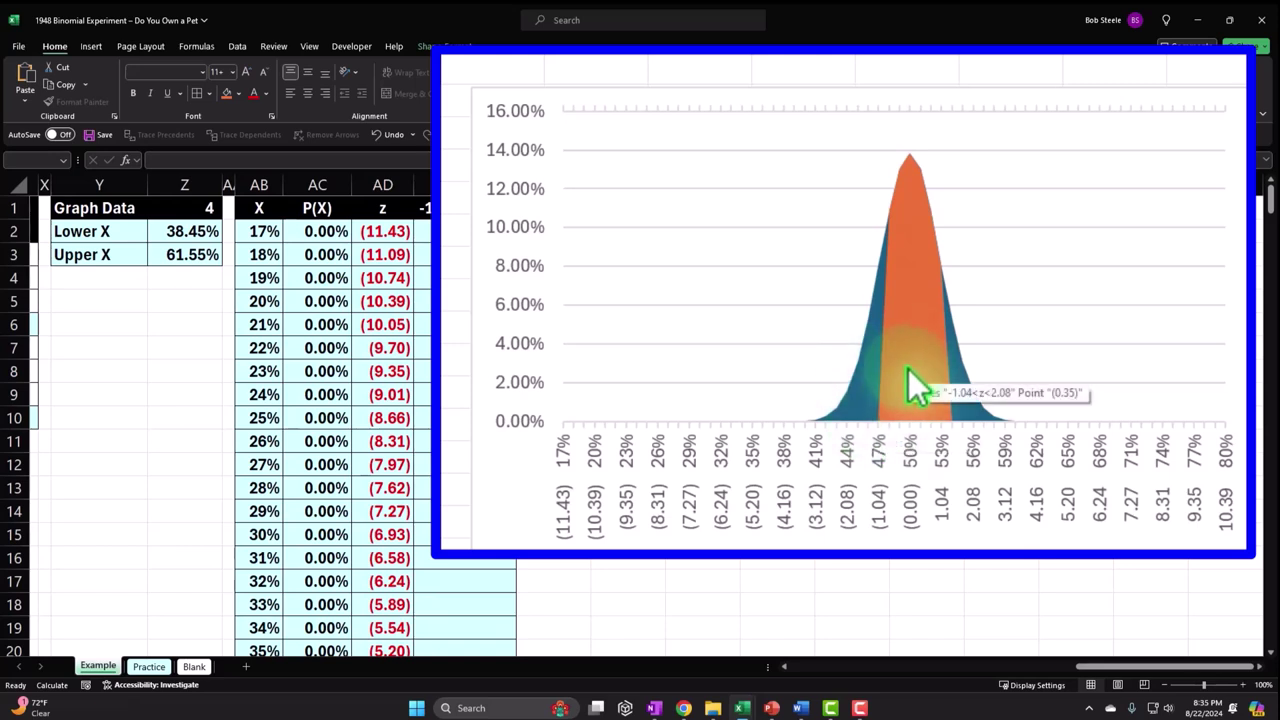
{"action": "left_click", "coordinate": [200, 664]}
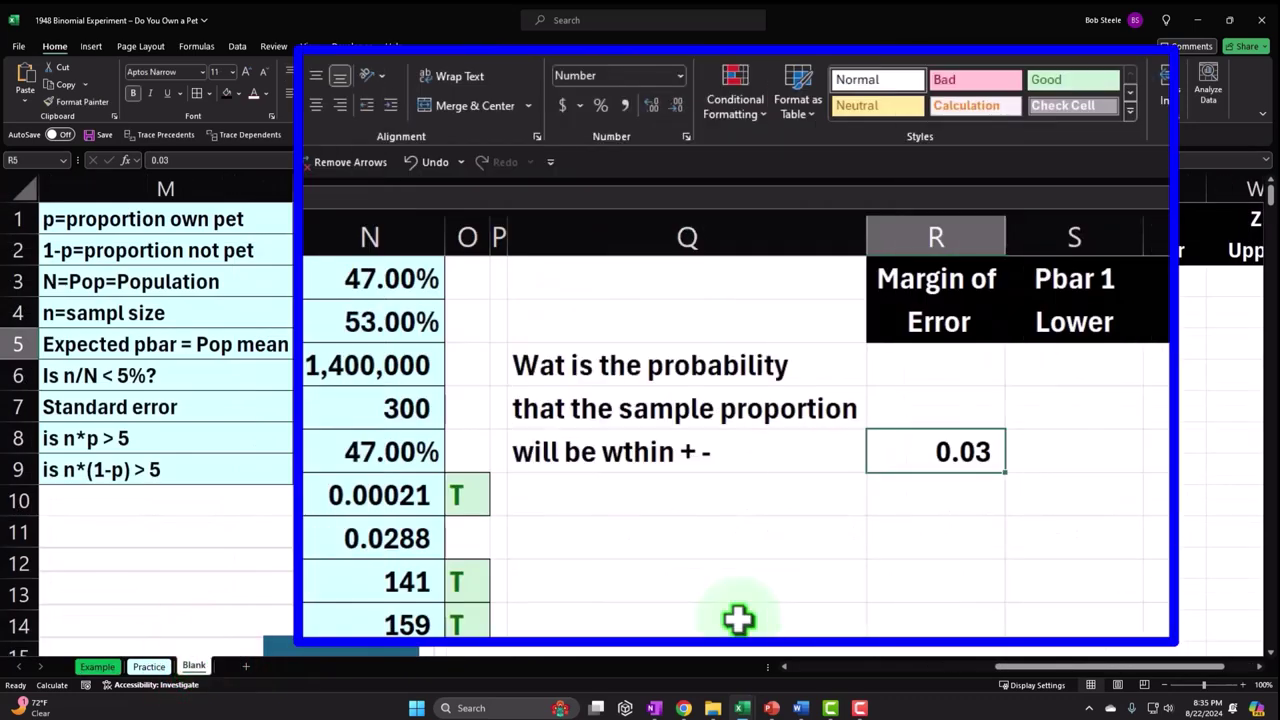
{"action": "key", "text": "Right"}
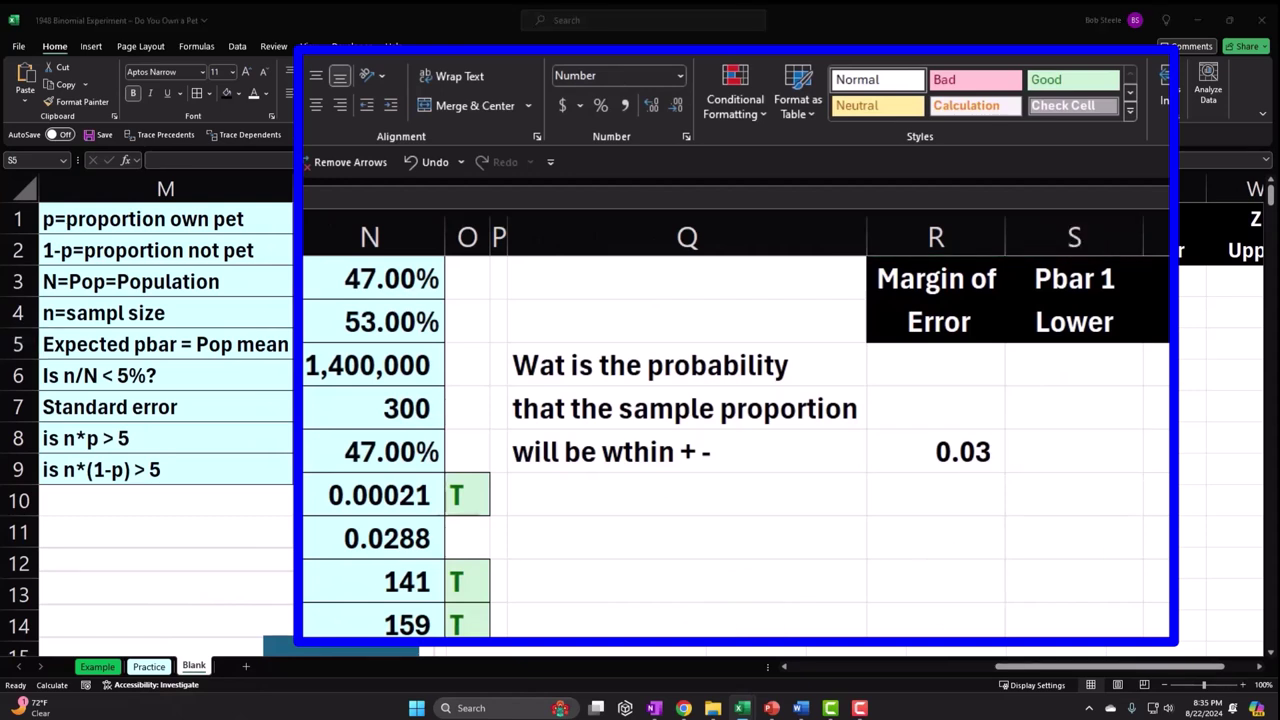
- Enter the lower bound =N1-R5 in S5 and show it with two decimals
{"action": "left_click", "coordinate": [1036, 455]}
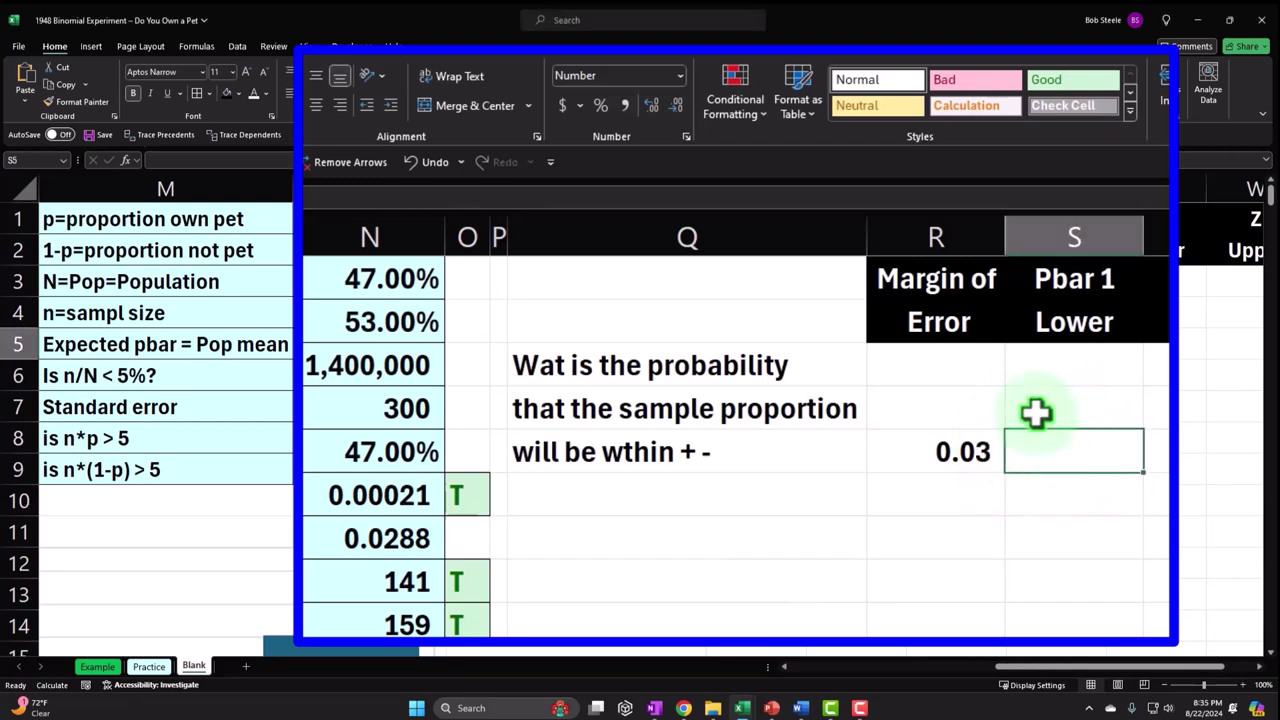
{"action": "type", "text": "="}
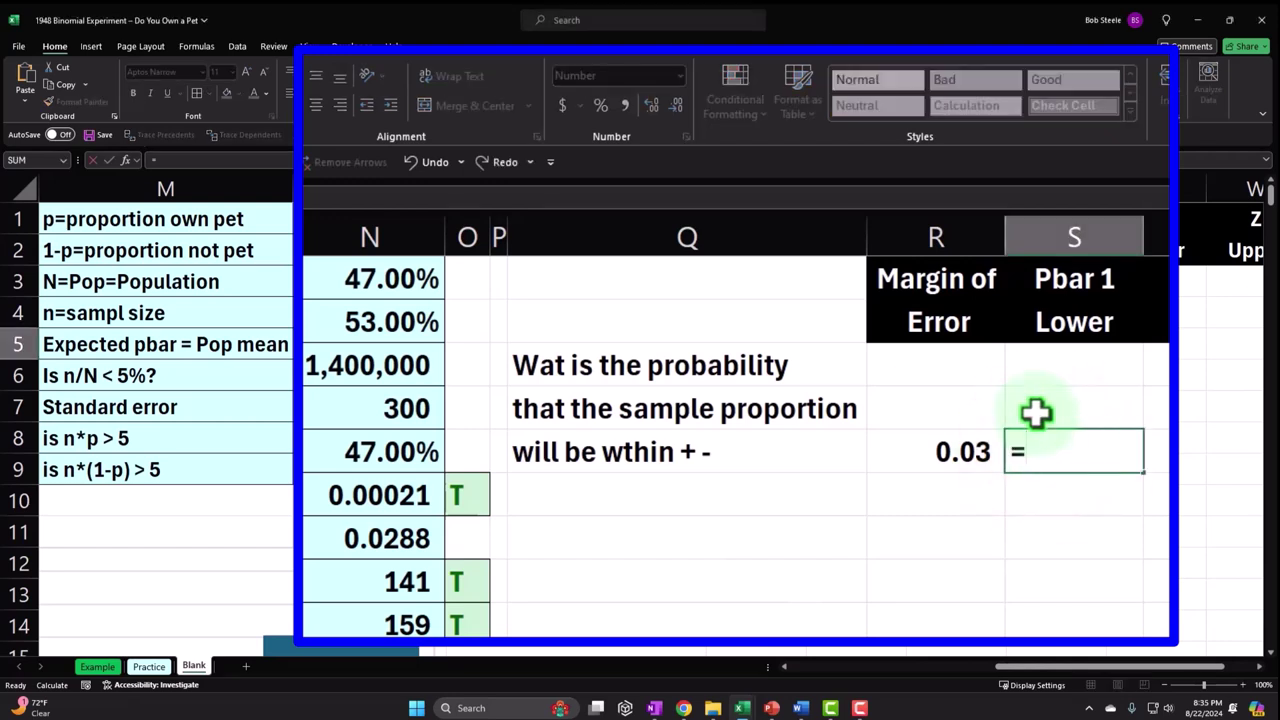
{"action": "key", "text": "Left"}
{"action": "key", "text": "Left"}
{"action": "key", "text": "Left"}
{"action": "key", "text": "Left"}
{"action": "key", "text": "Left"}
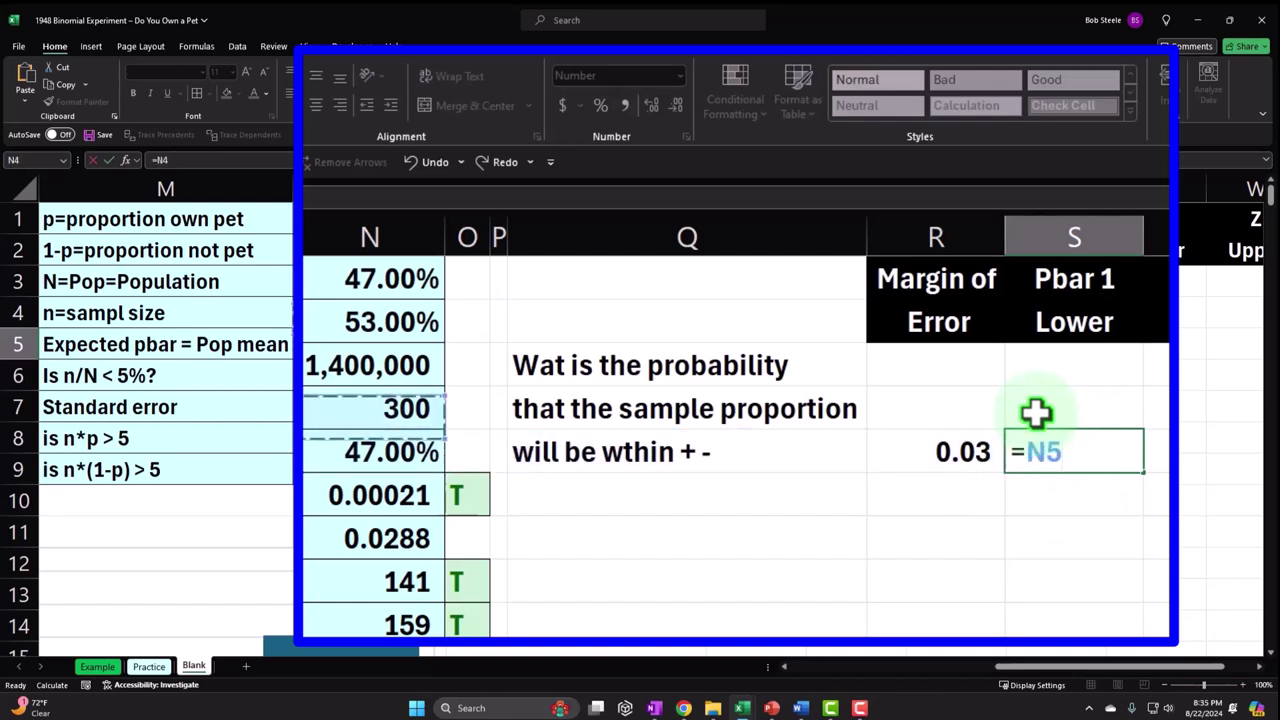
{"action": "key", "text": "Up"}
{"action": "key", "text": "Up"}
{"action": "key", "text": "Up"}
{"action": "key", "text": "Up"}
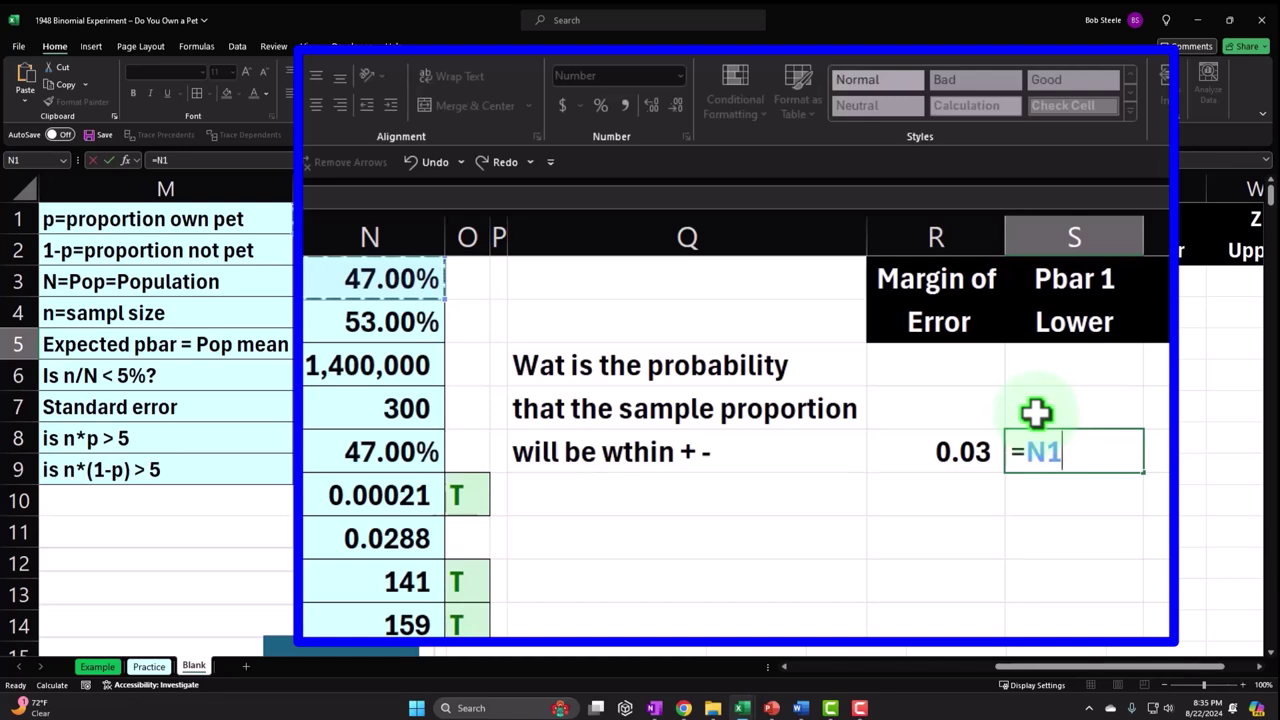
{"action": "type", "text": "-"}
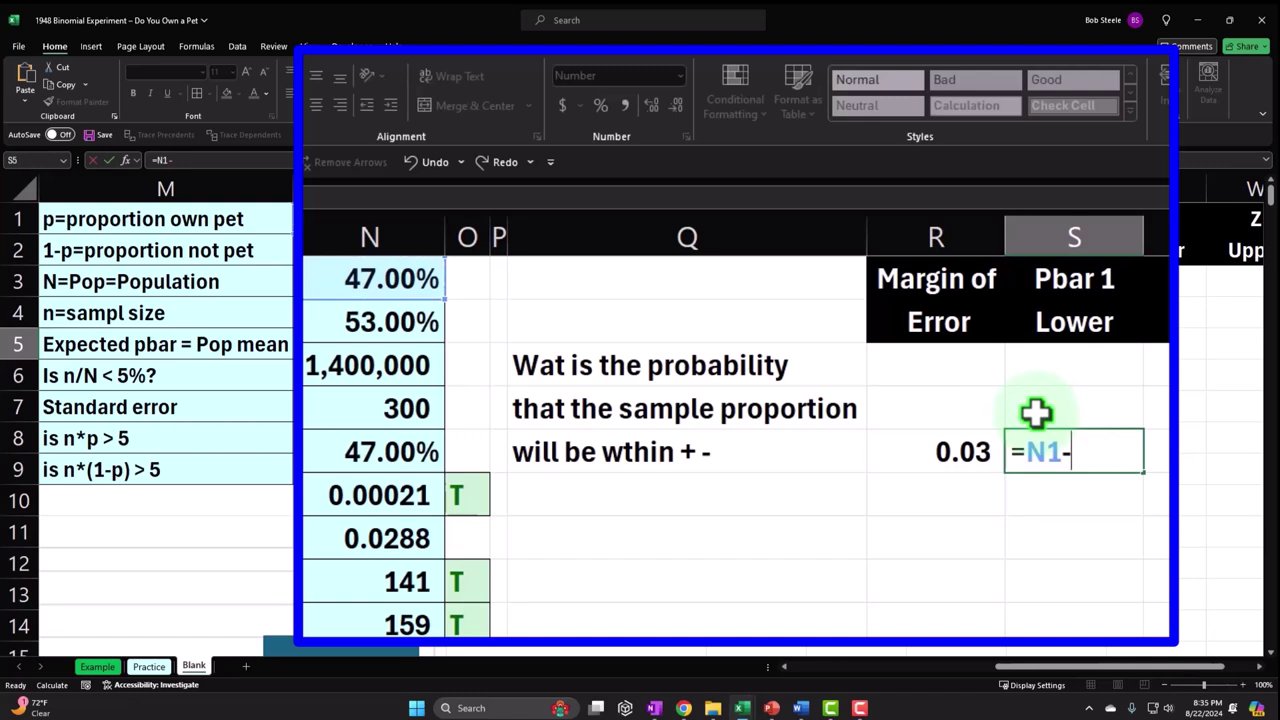
{"action": "left_click", "coordinate": [950, 455]}
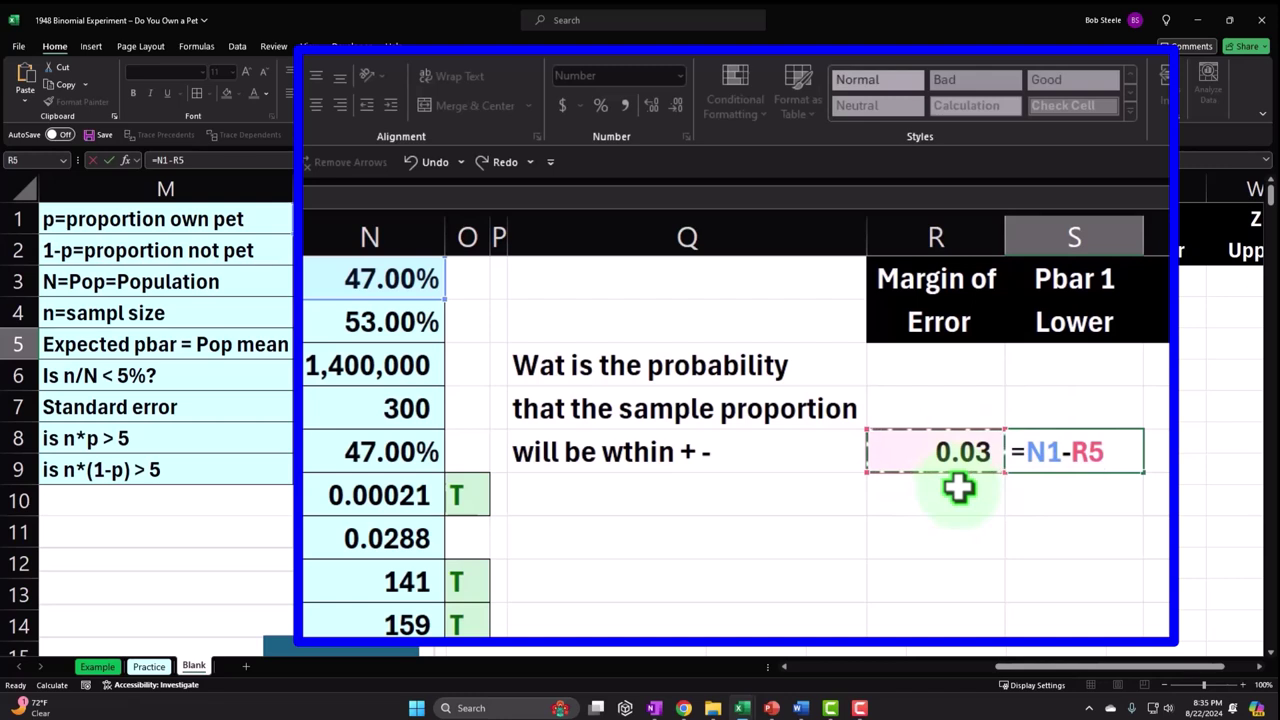
{"action": "key", "text": "Return"}
{"action": "key", "text": "Up"}
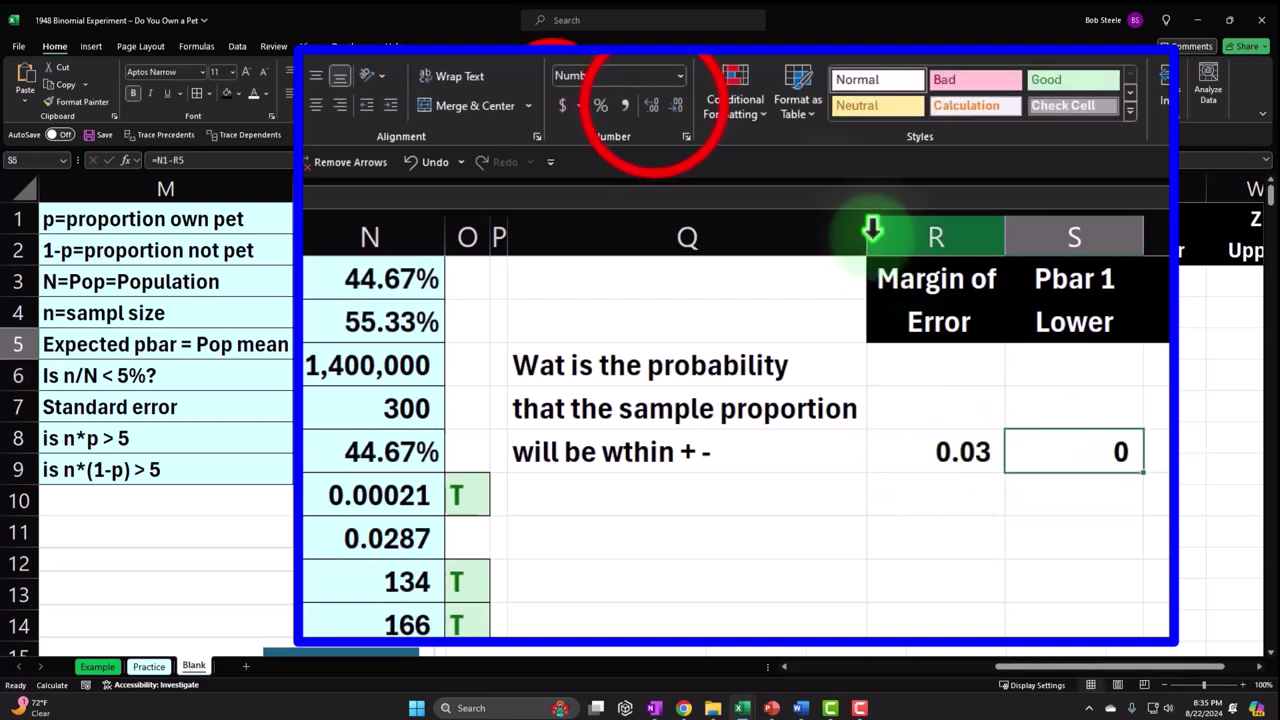
{"action": "left_click", "coordinate": [653, 105]}
{"action": "left_click", "coordinate": [655, 104]}
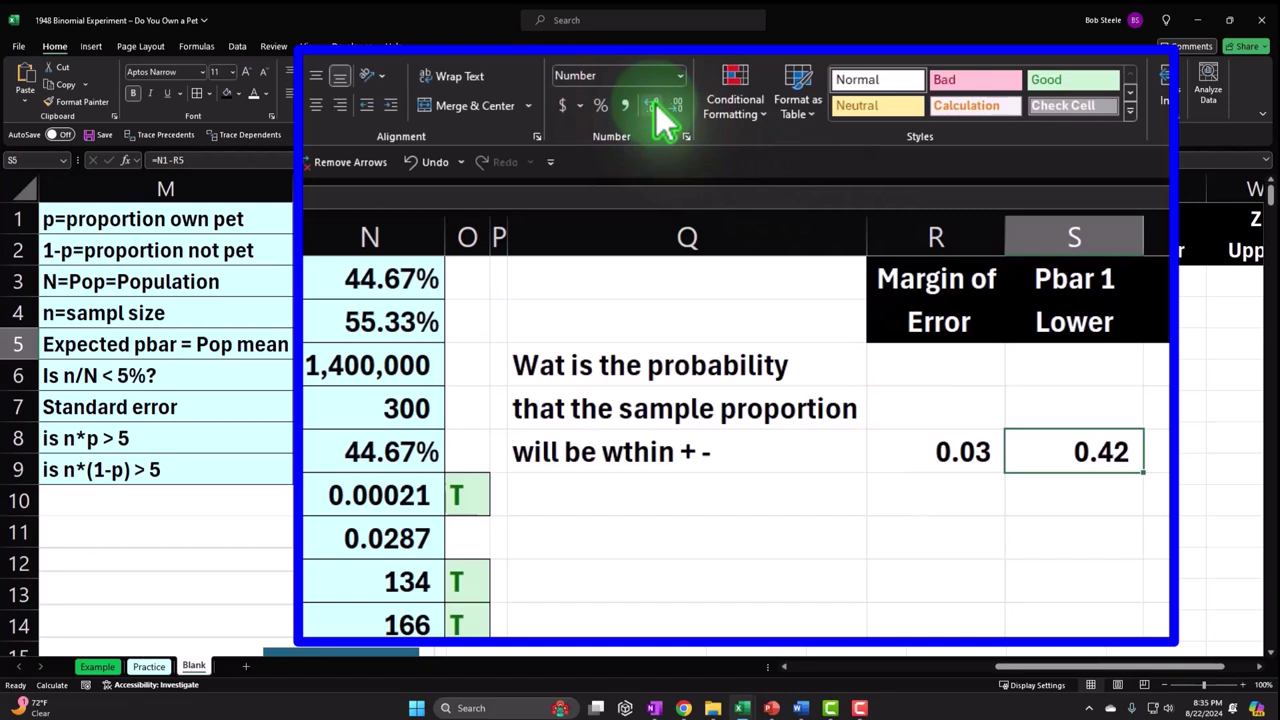
- Enter the upper bound =N1+R5 in T5, shown to two decimals
{"action": "key", "text": "Right"}
{"action": "type", "text": "="}
{"action": "key", "text": "Left"}
{"action": "key", "text": "Left"}
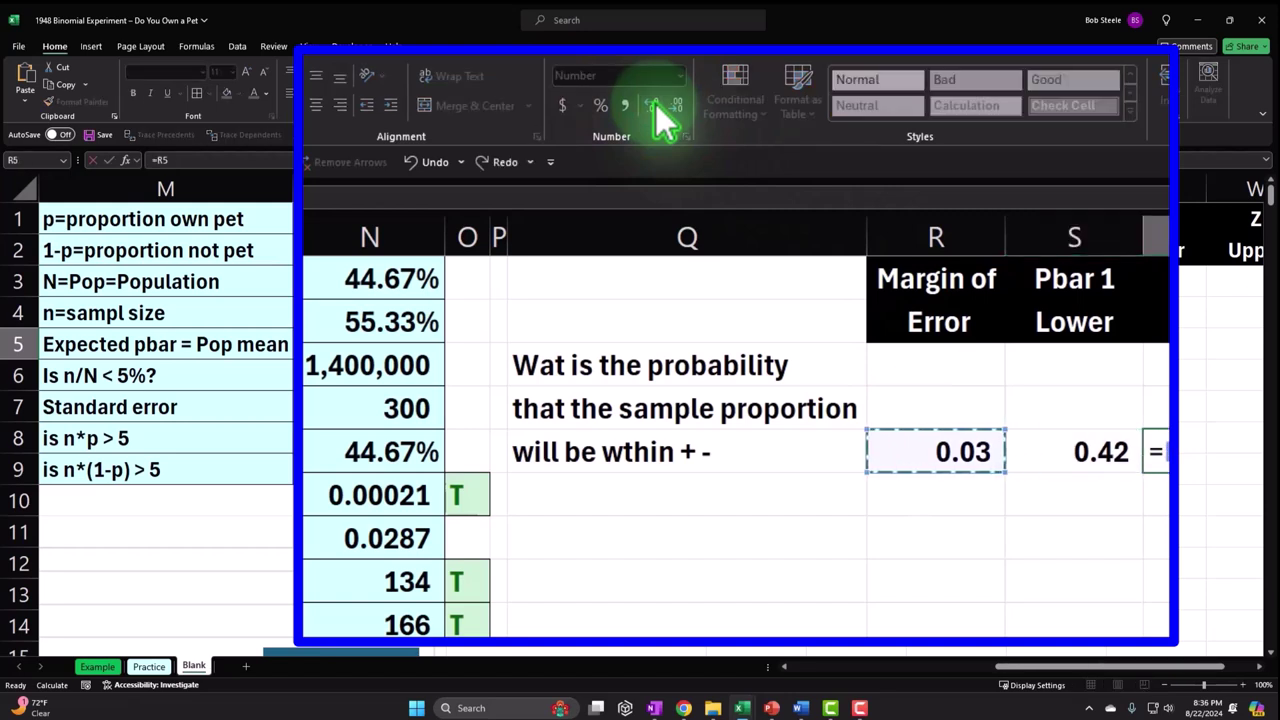
{"action": "key", "text": "Left"}
{"action": "key", "text": "Left"}
{"action": "key", "text": "Left"}
{"action": "key", "text": "Left"}
{"action": "key", "text": "Up"}
{"action": "key", "text": "Up"}
{"action": "key", "text": "Up"}
{"action": "key", "text": "Up"}
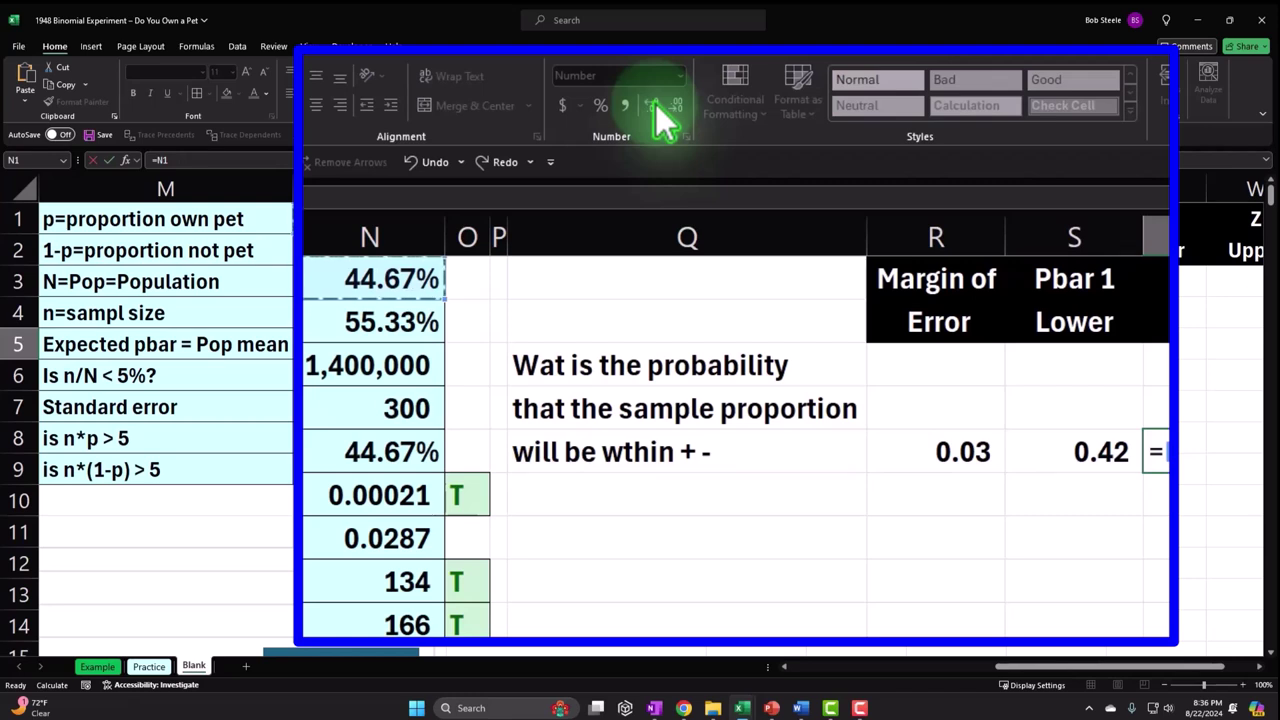
{"action": "type", "text": "+"}
{"action": "left_click", "coordinate": [966, 452]}
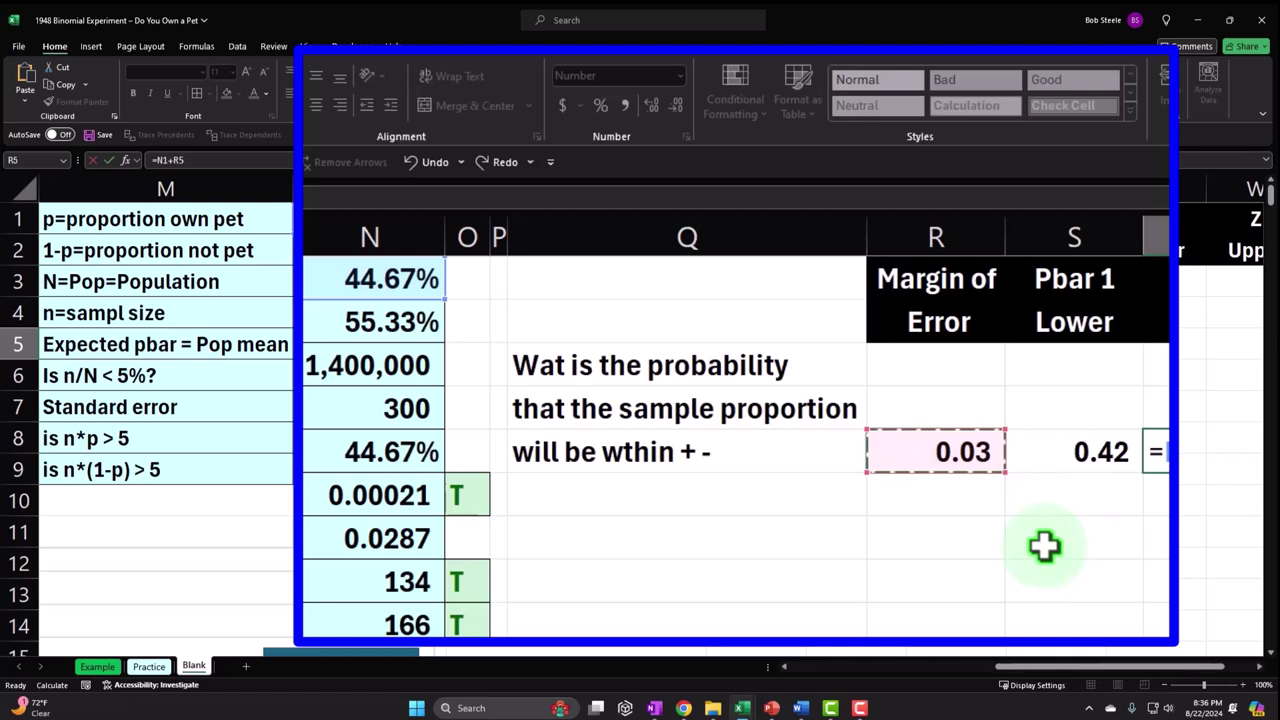
{"action": "key", "text": "Return"}
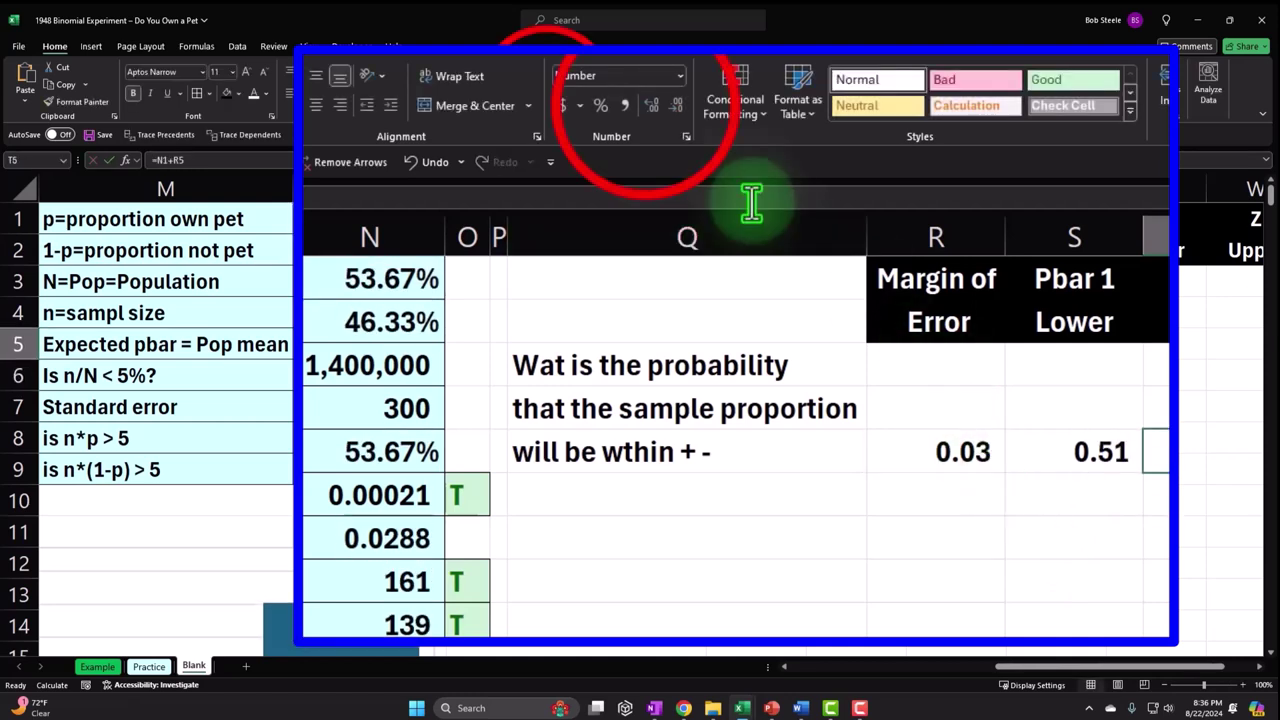
{"action": "left_click", "coordinate": [647, 106]}
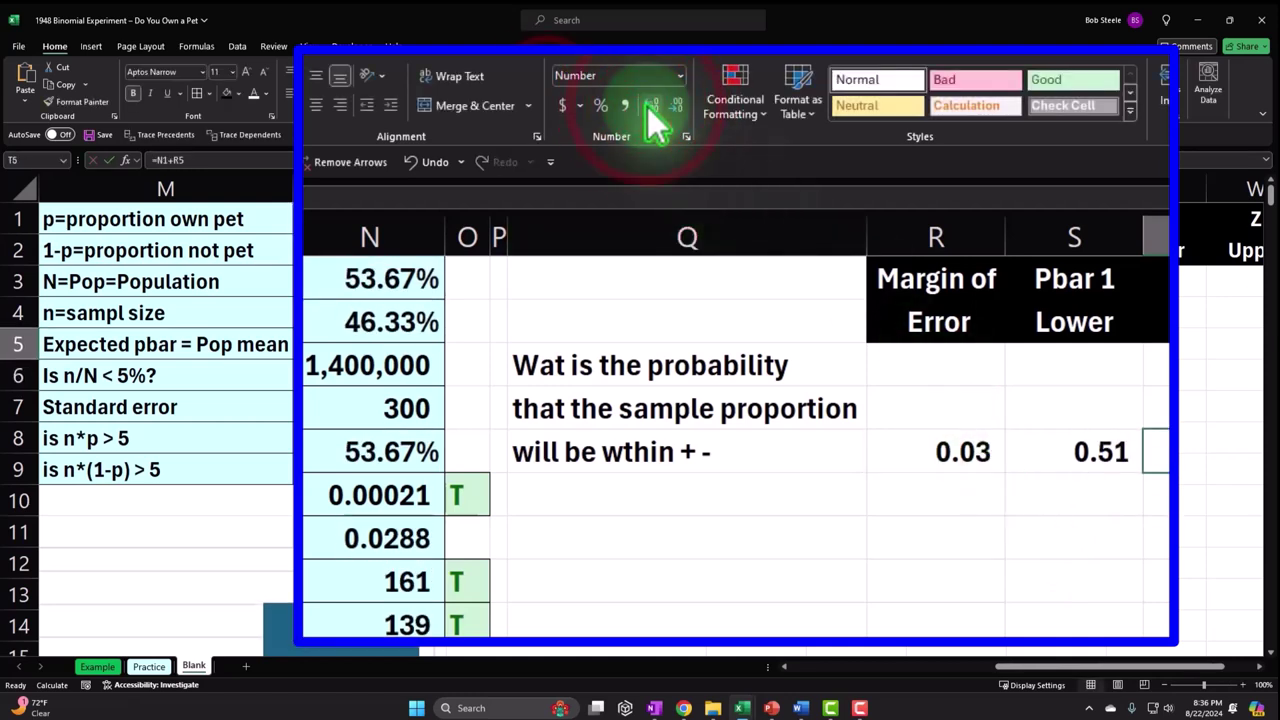
{"action": "left_click", "coordinate": [677, 106]}
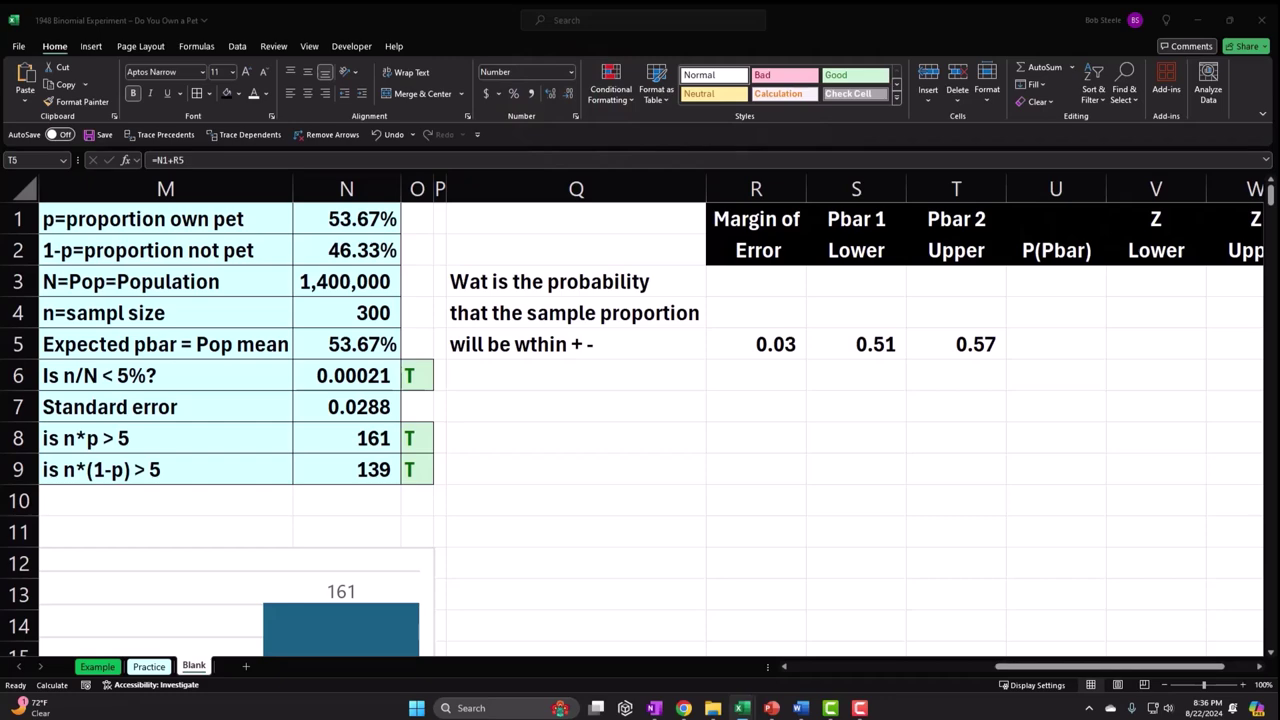
{"action": "left_click", "coordinate": [1068, 340]}
{"action": "left_click", "coordinate": [98, 666]}
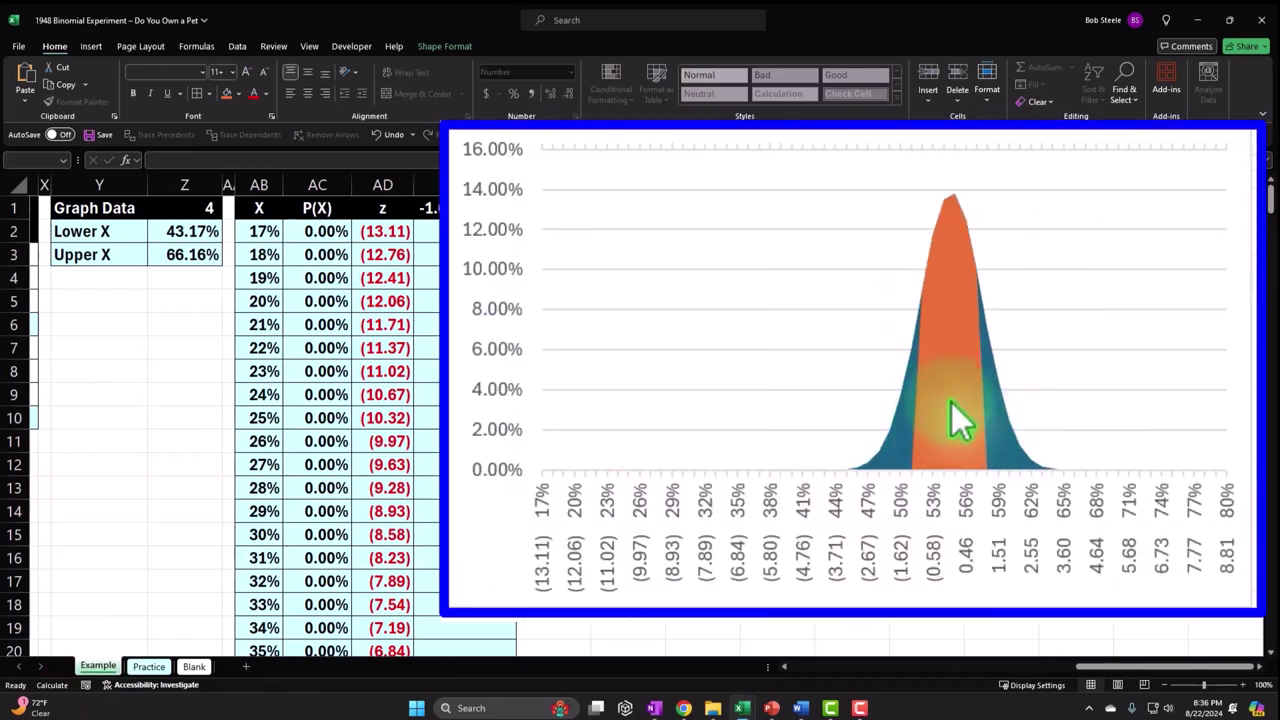
{"action": "mouse_move", "coordinate": [947, 399]}
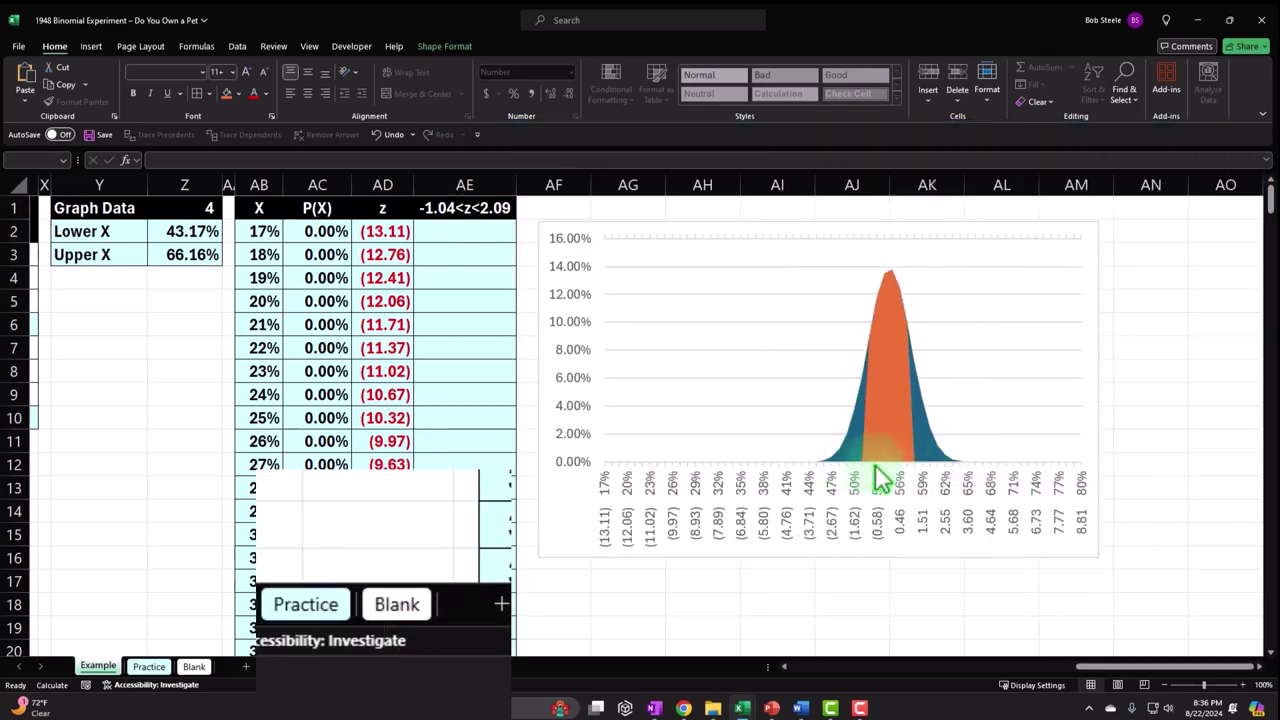
{"action": "left_click", "coordinate": [196, 666]}
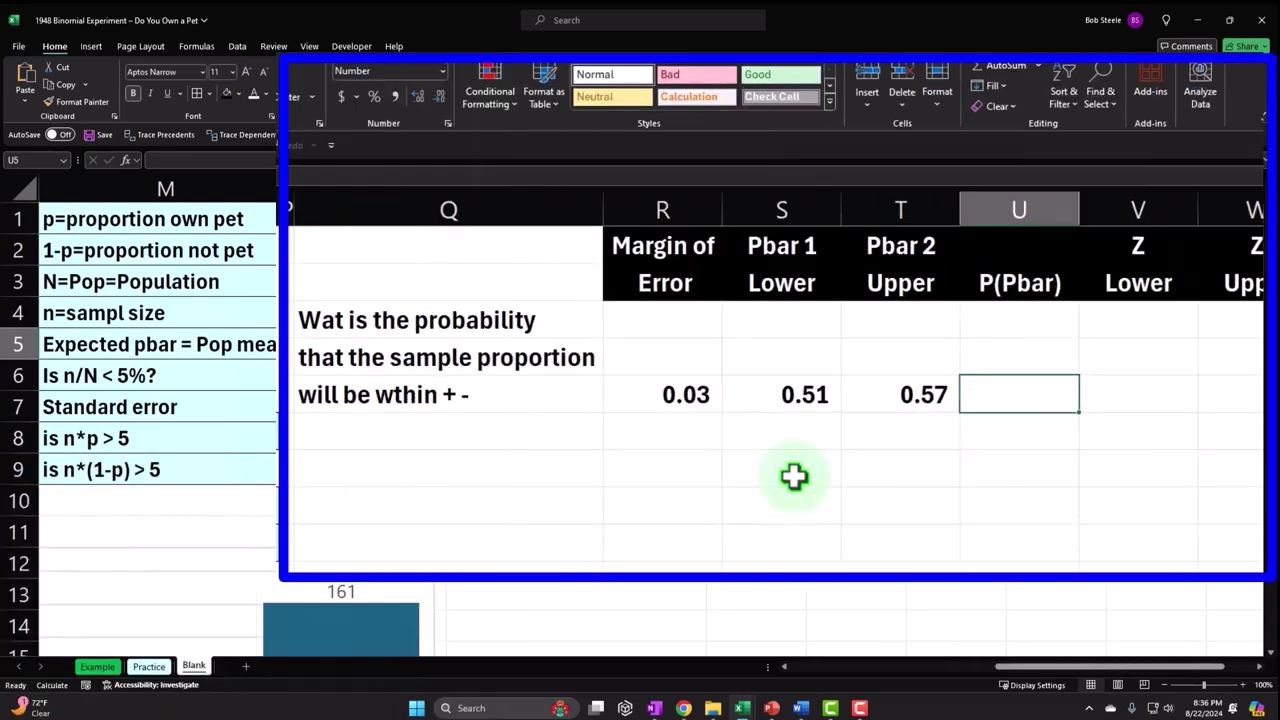
- Enter =NORM.DIST(T5,N1,N7,1)-NORM.DIST(S5,N1,N7,1) in U5
{"action": "type", "text": "=nor"}
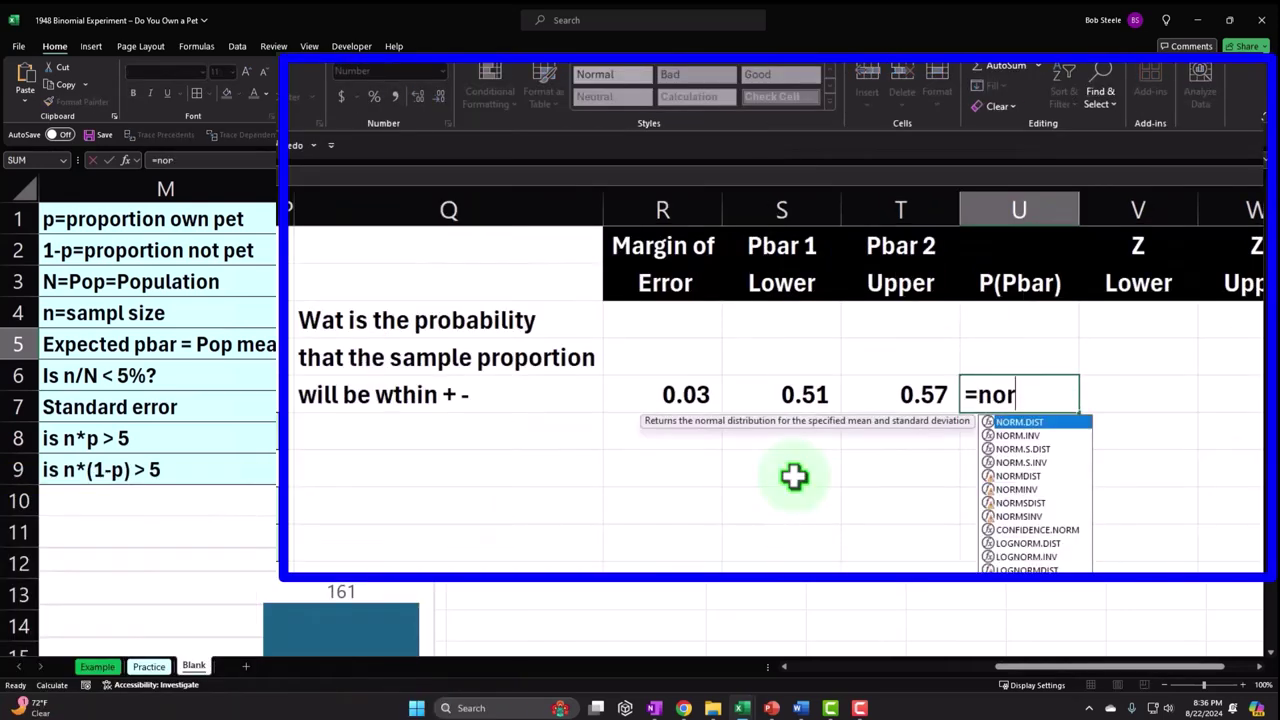
{"action": "key", "text": "Tab"}
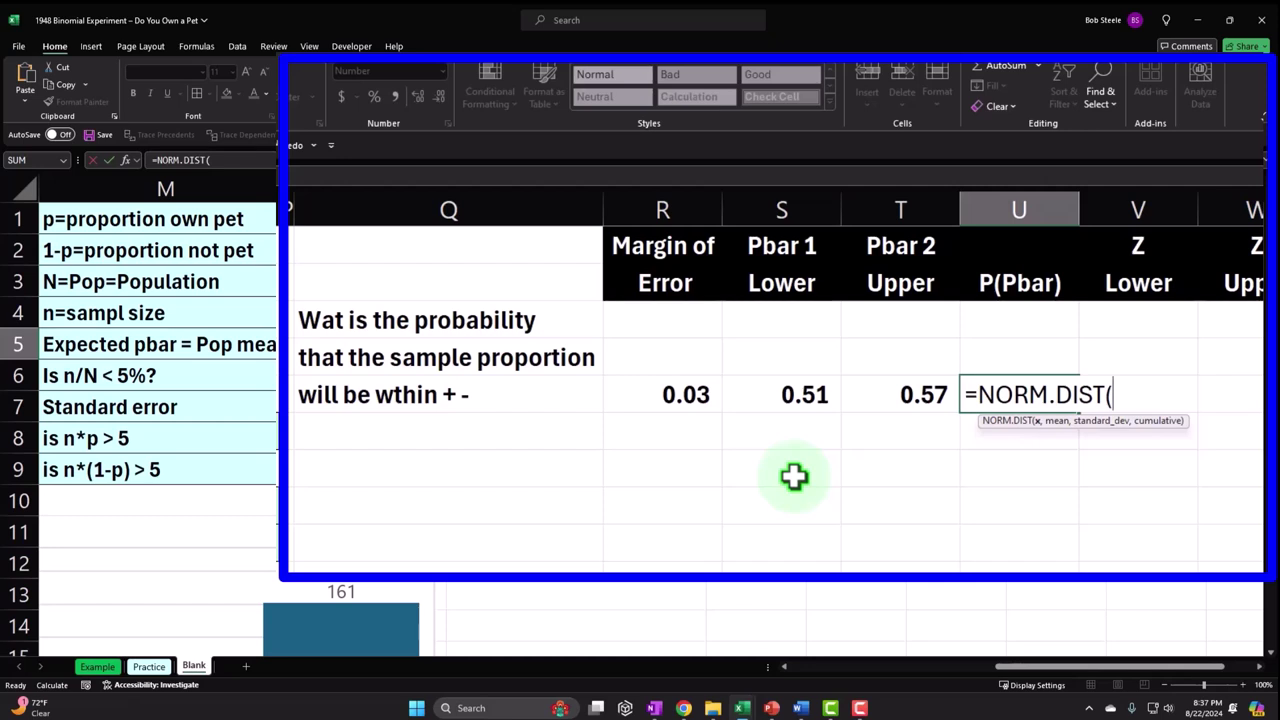
{"action": "left_click", "coordinate": [905, 402]}
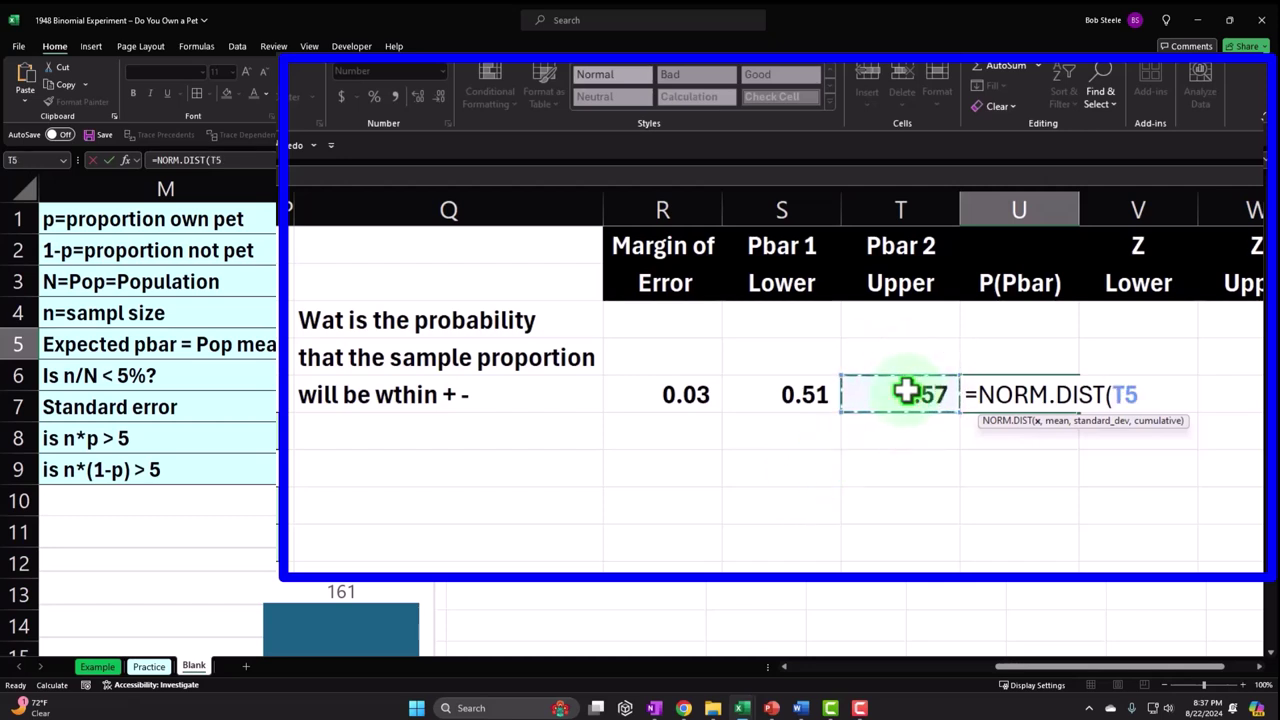
{"action": "type", "text": ","}
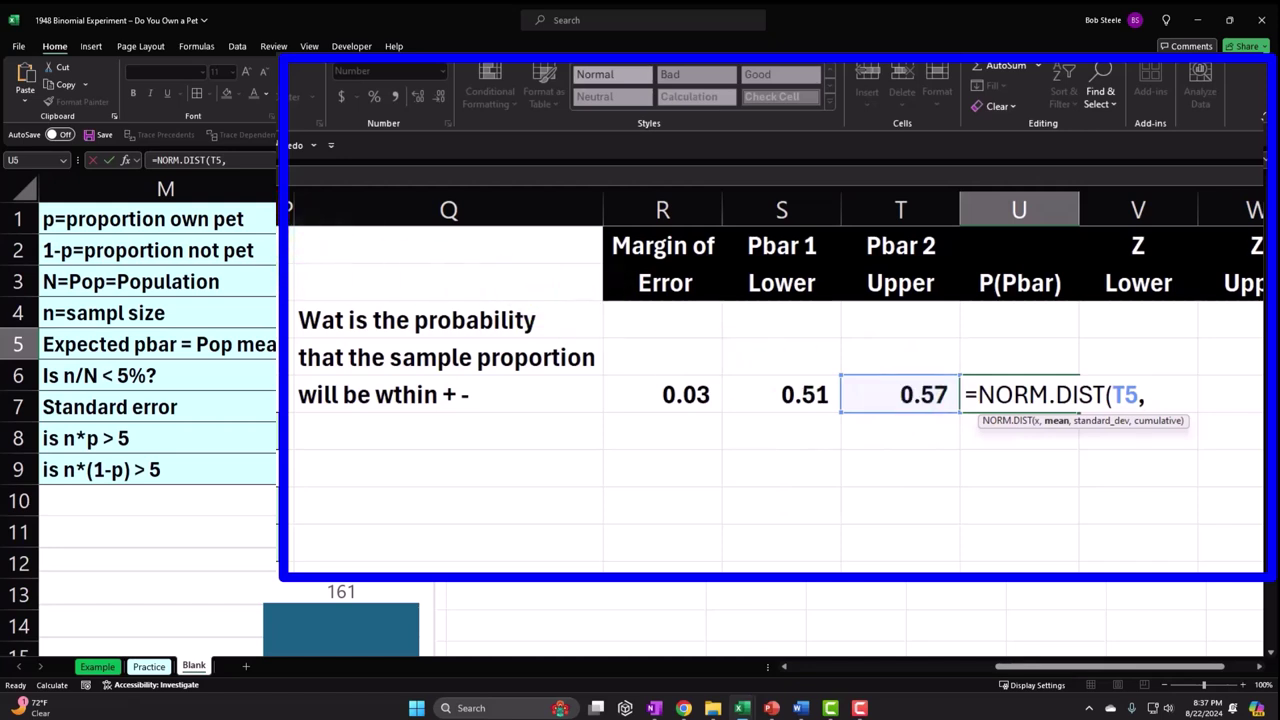
{"action": "type", "text": "N1"}
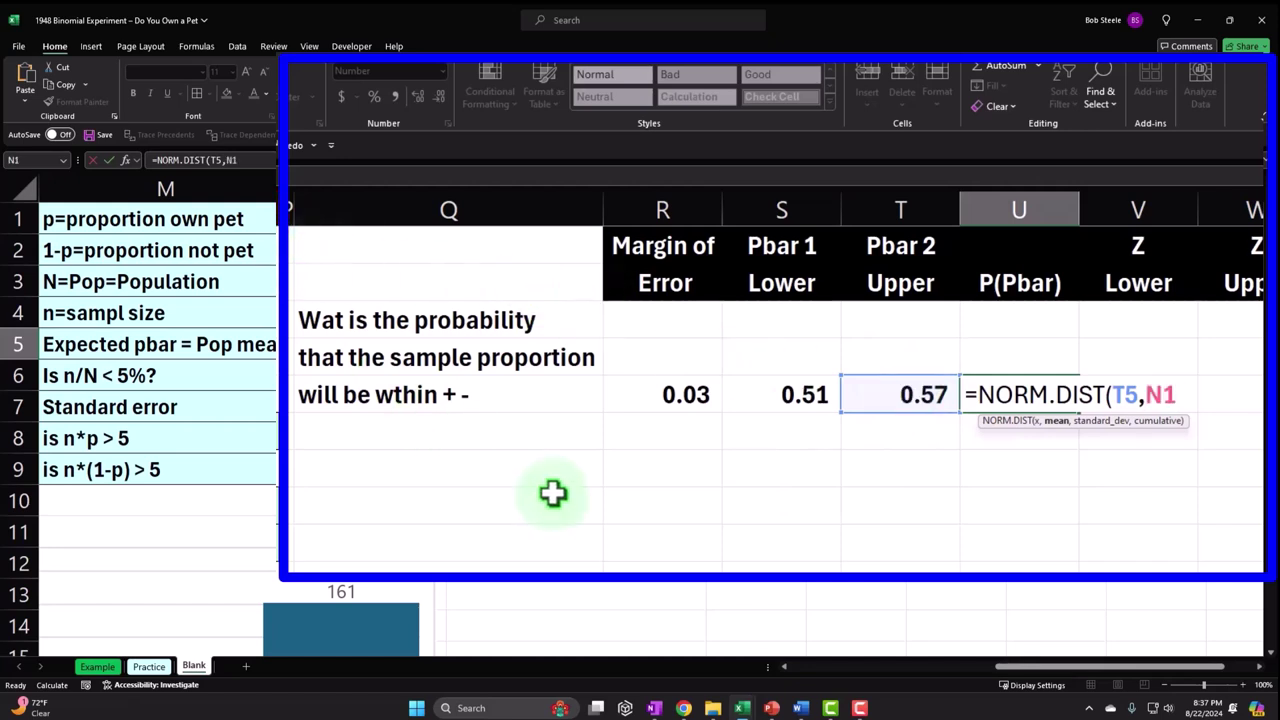
{"action": "type", "text": ","}
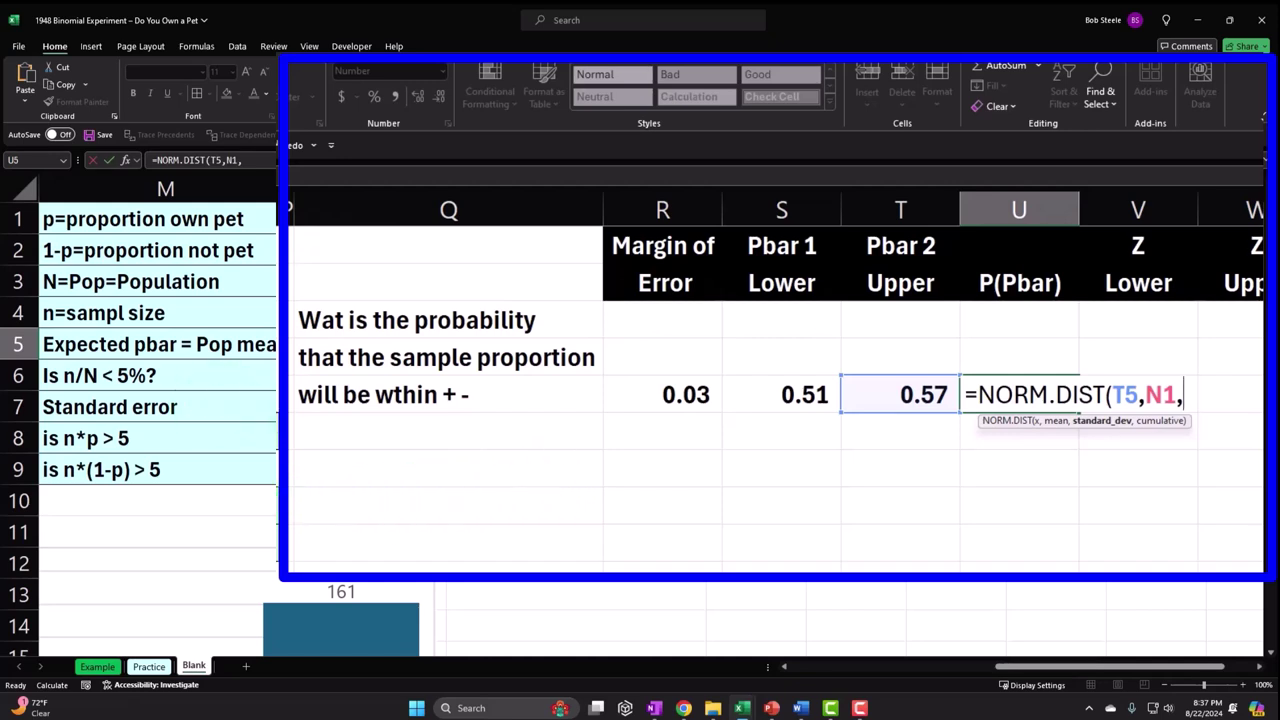
{"action": "left_click", "coordinate": [330, 407]}
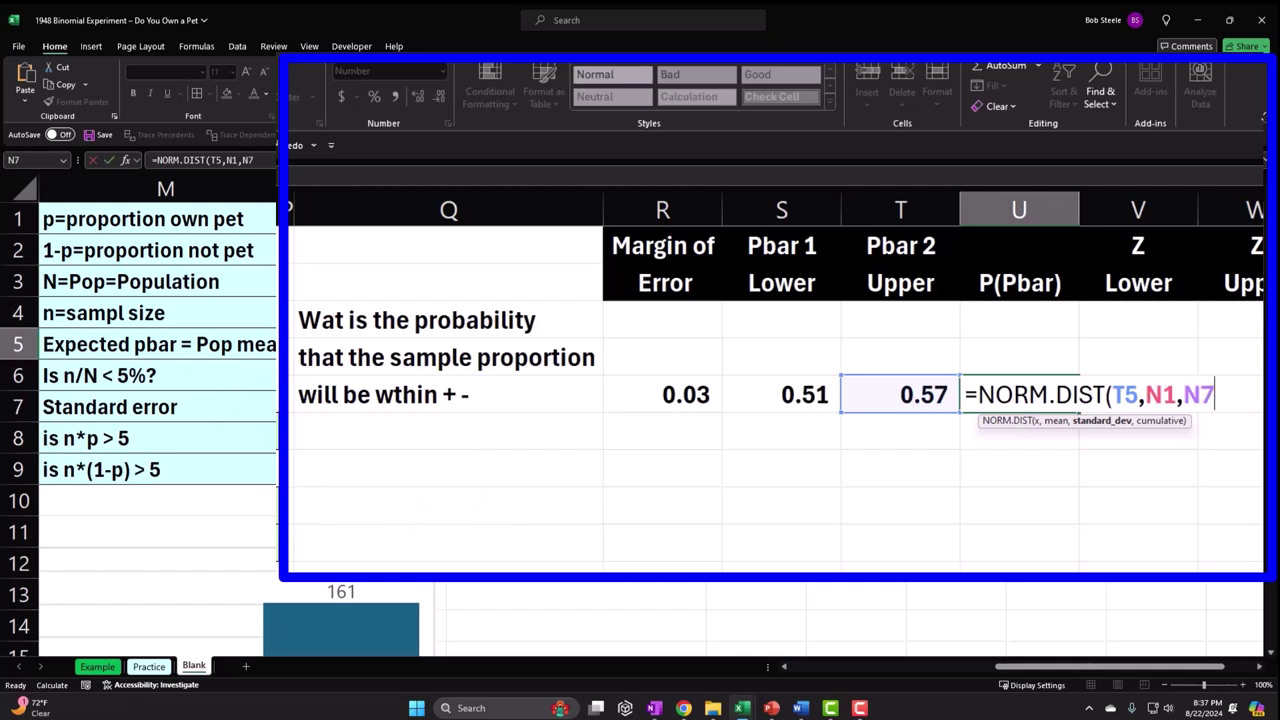
{"action": "type", "text": ","}
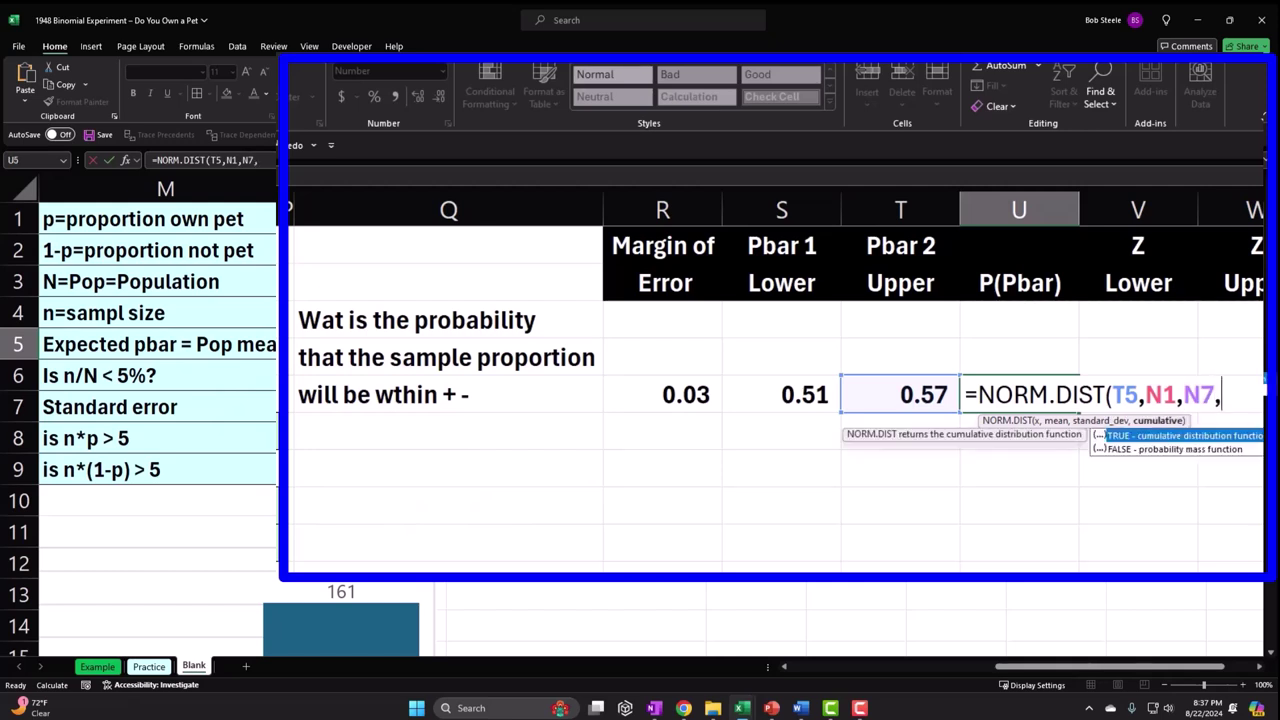
{"action": "type", "text": "1)-"}
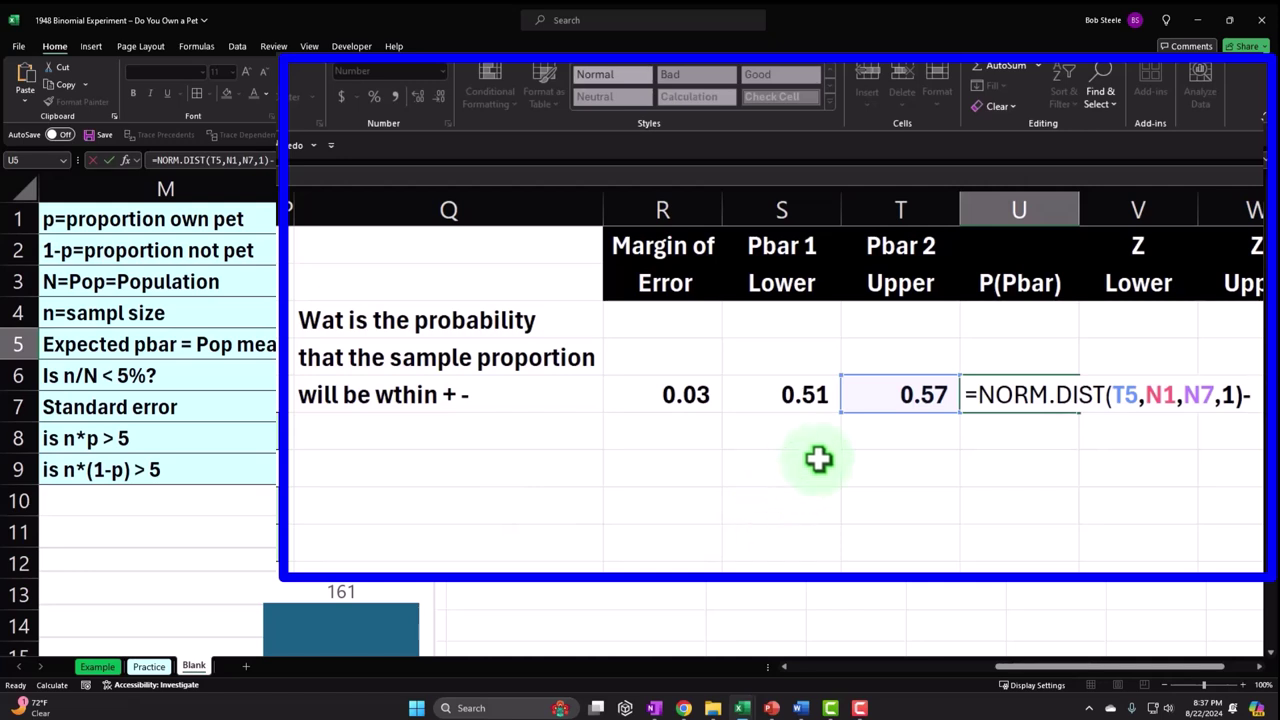
{"action": "type", "text": "nor"}
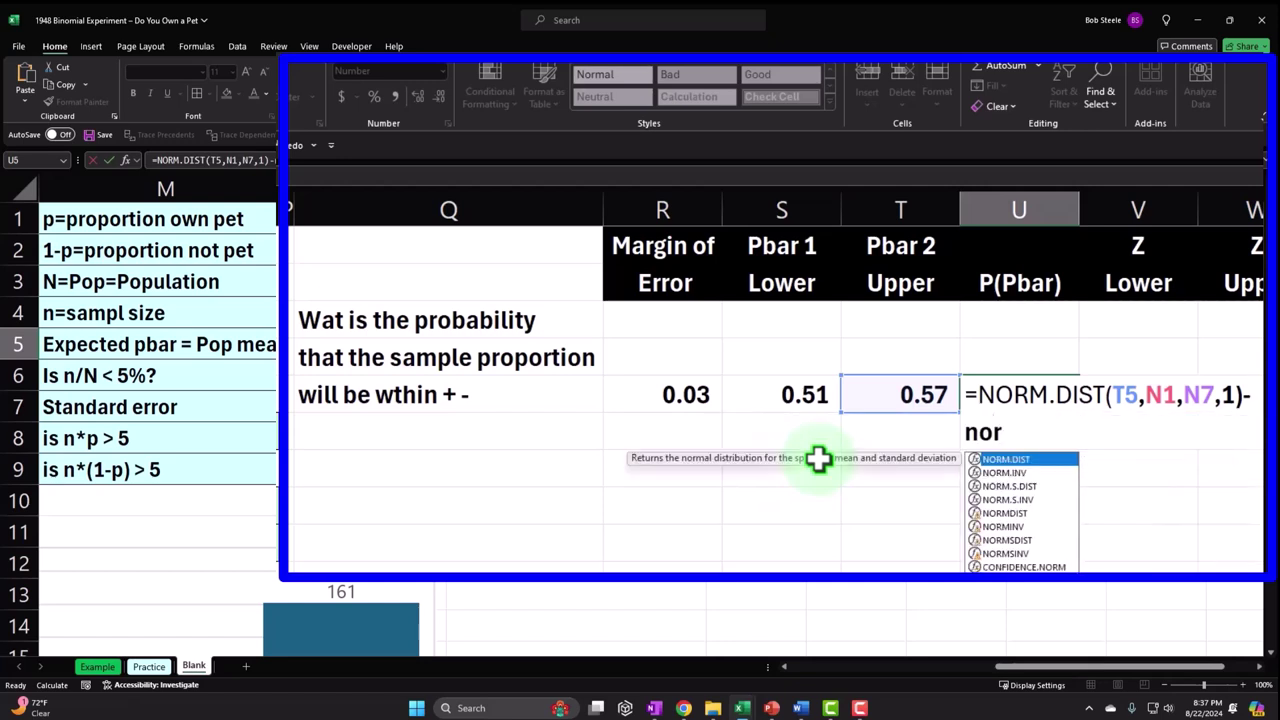
{"action": "type", "text": "m"}
{"action": "key", "text": "Tab"}
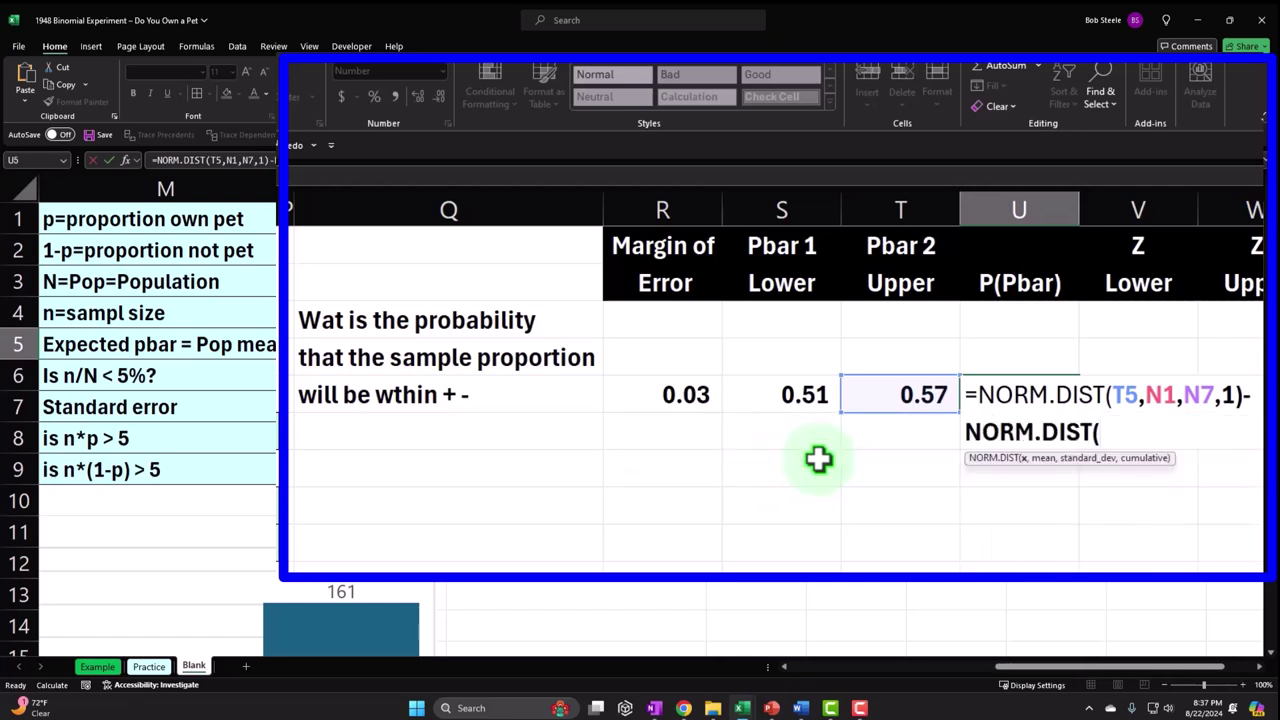
{"action": "left_click", "coordinate": [797, 396]}
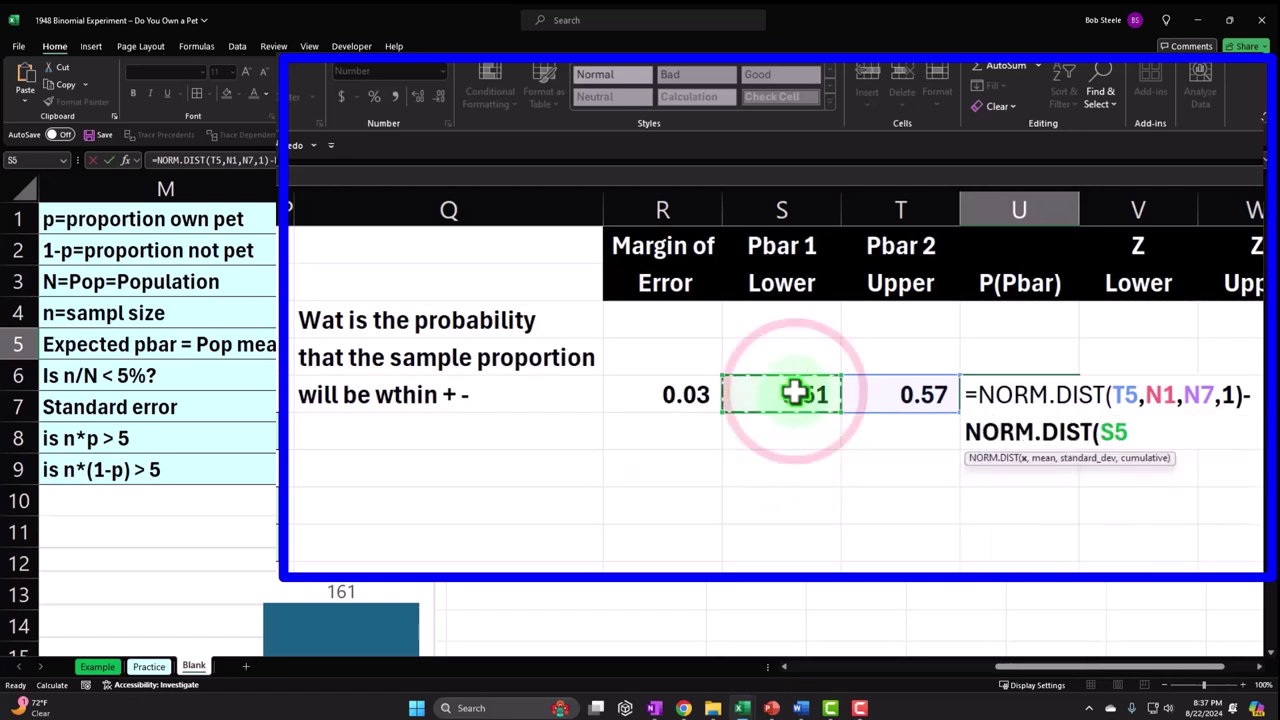
{"action": "type", "text": ","}
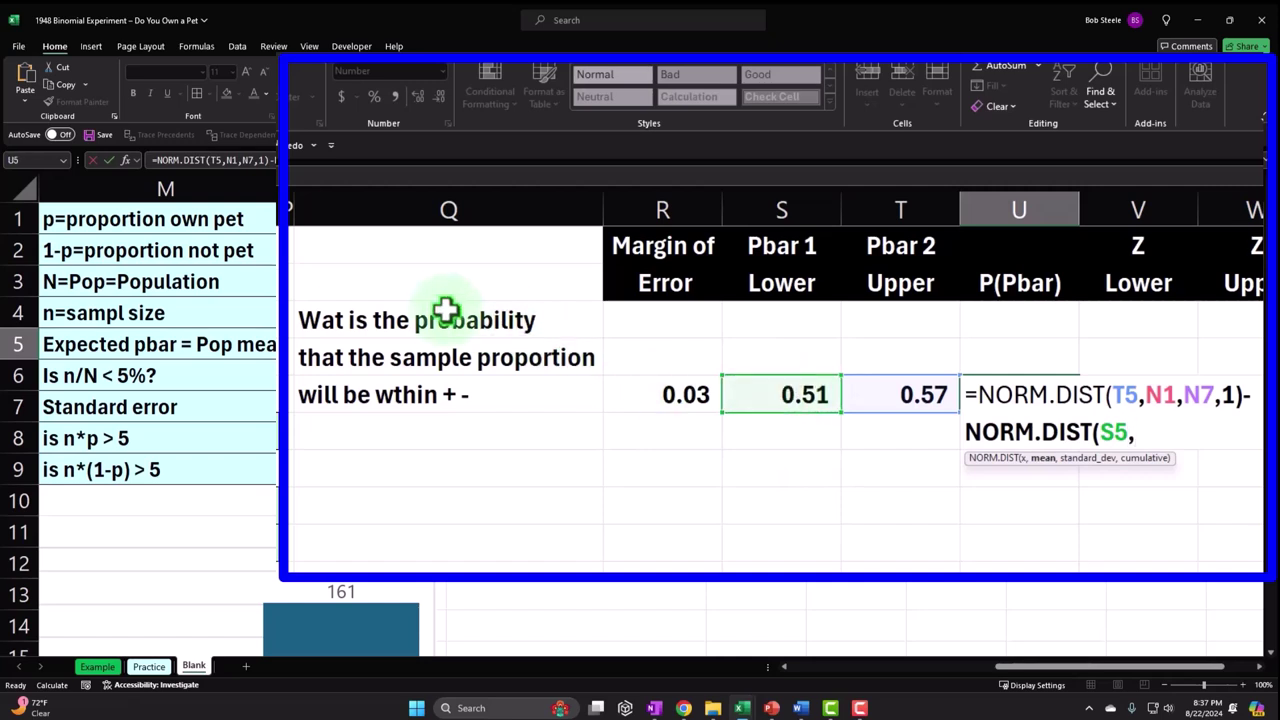
{"action": "type", "text": "N1,"}
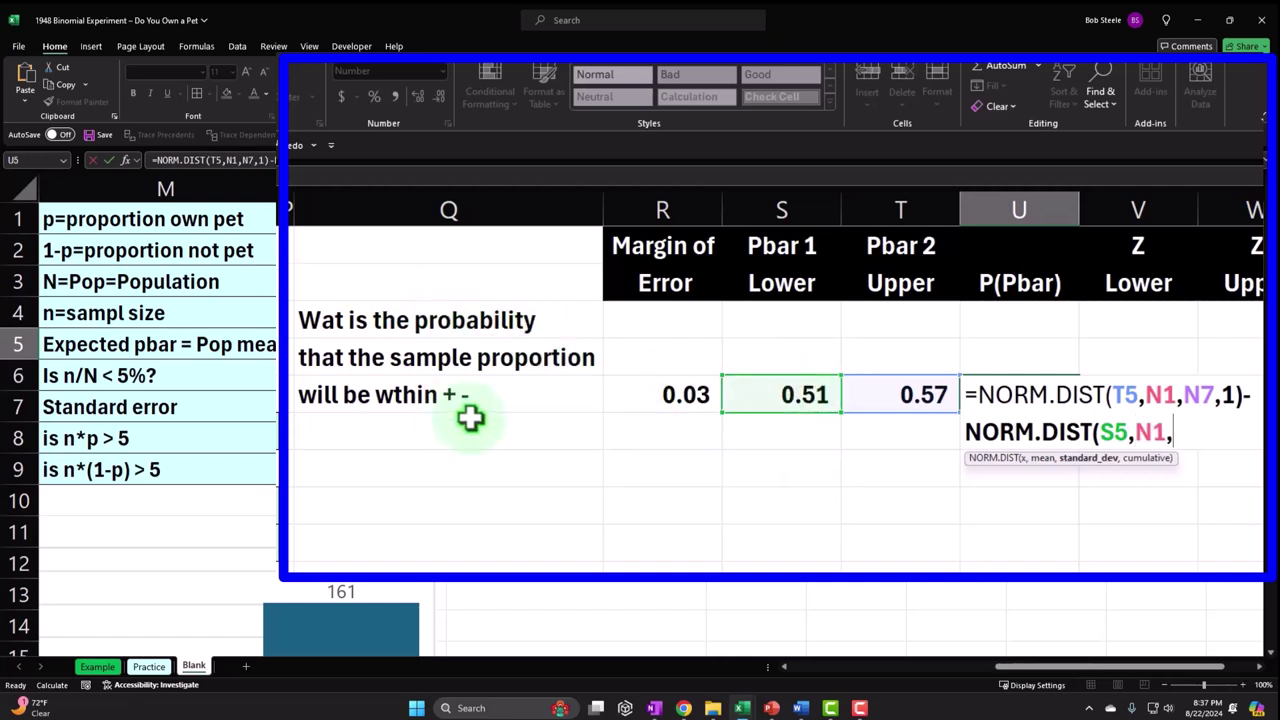
{"action": "type", "text": "N7,"}
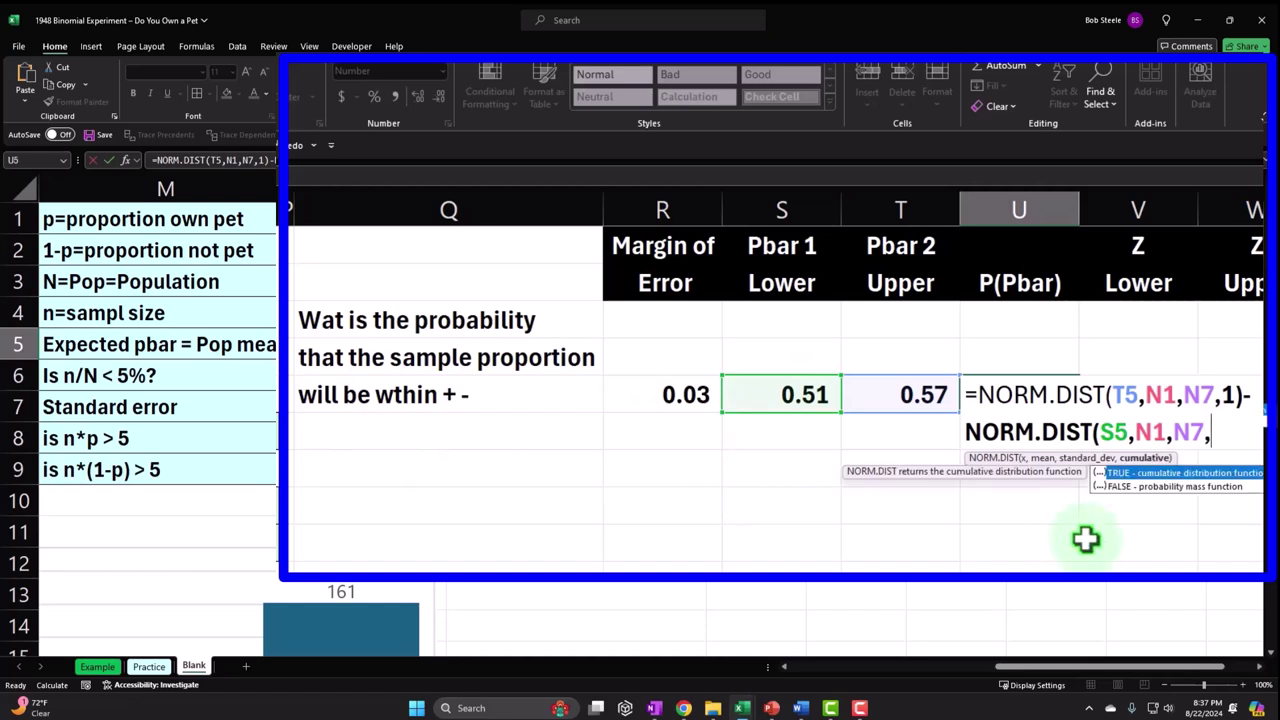
{"action": "type", "text": "1)"}
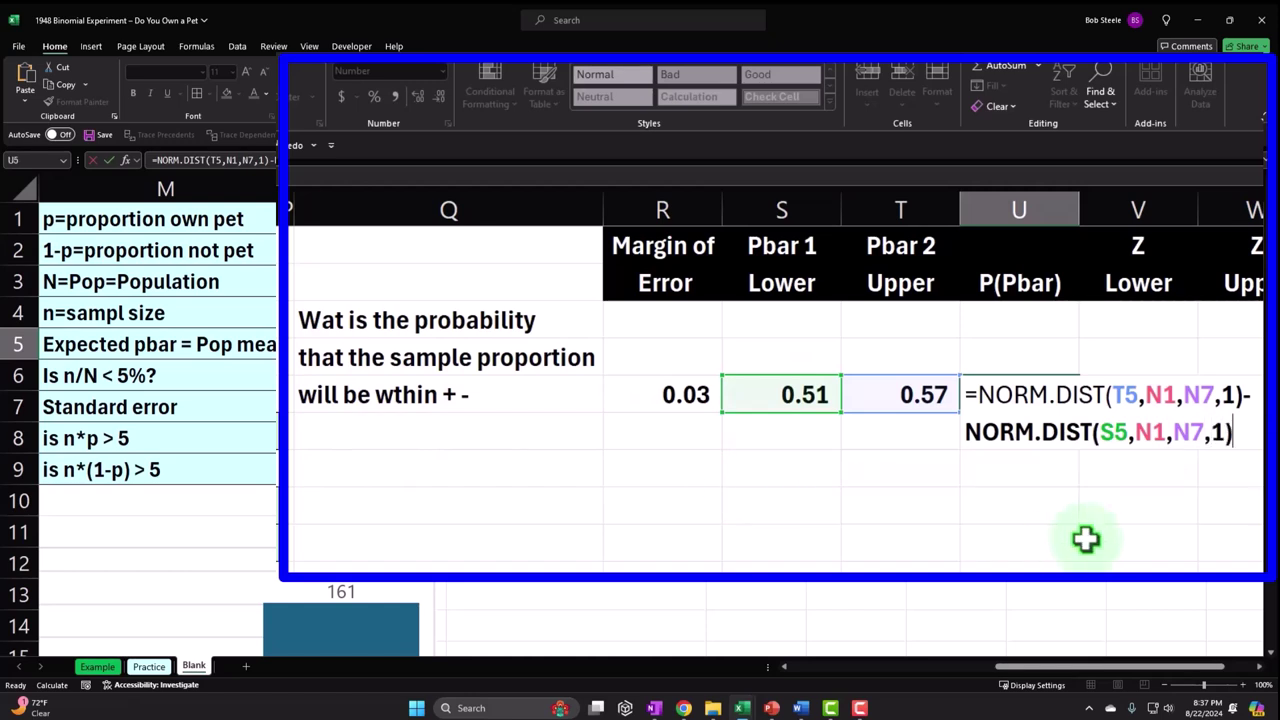
{"action": "key", "text": "Return"}
- Show the probability to four decimals as 0.7013, then switch to the Example sheet
{"action": "key", "text": "Up"}
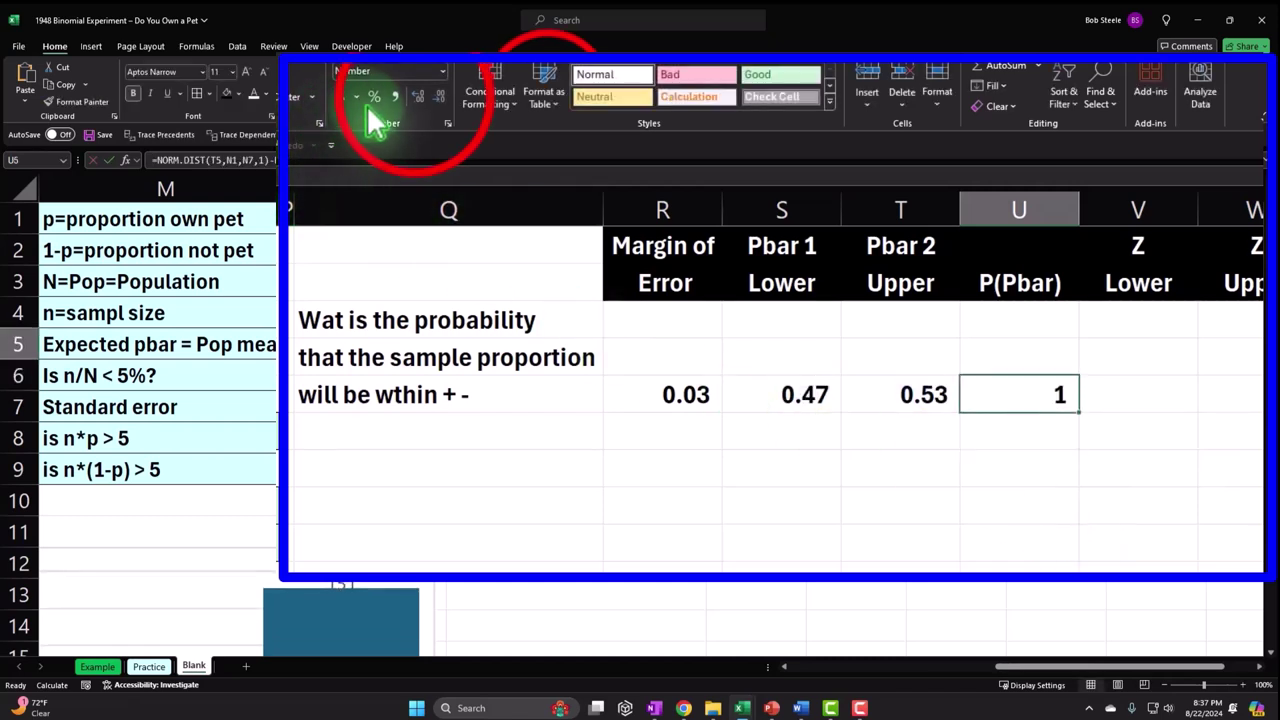
{"action": "left_click", "coordinate": [407, 104]}
{"action": "left_click", "coordinate": [415, 98]}
{"action": "left_click", "coordinate": [415, 98]}
{"action": "left_click", "coordinate": [415, 98]}
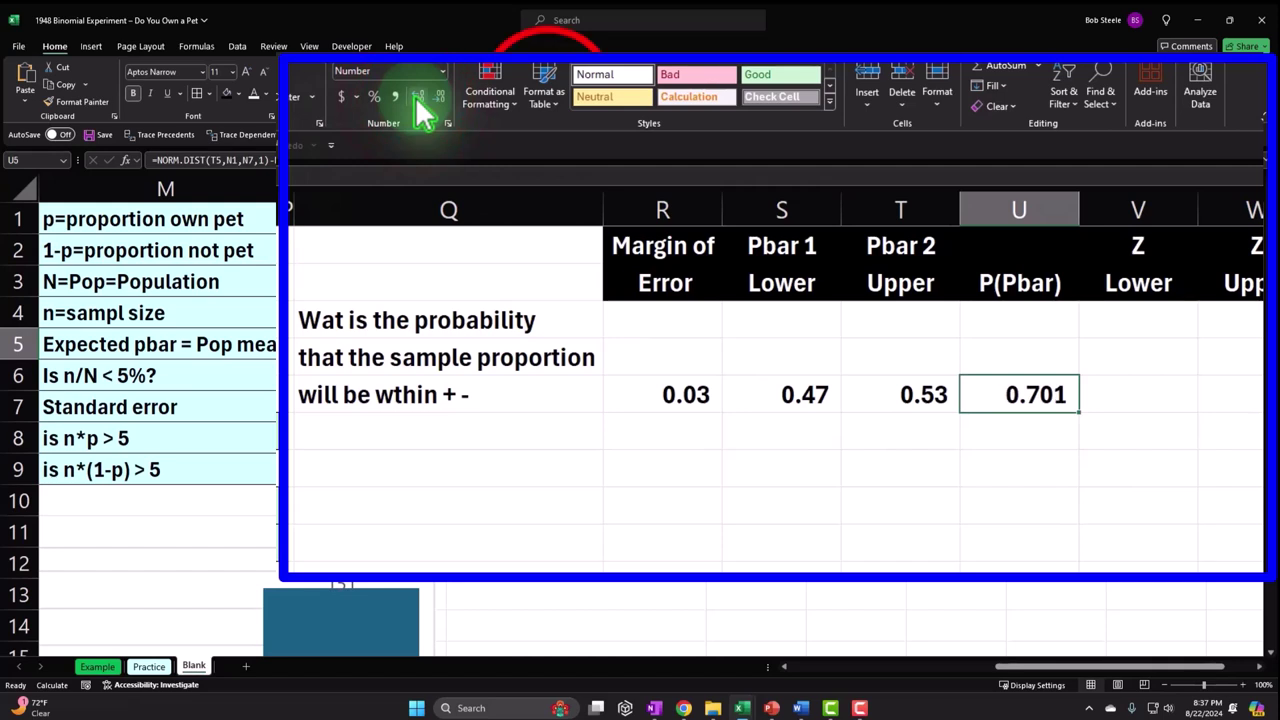
{"action": "left_click", "coordinate": [416, 98]}
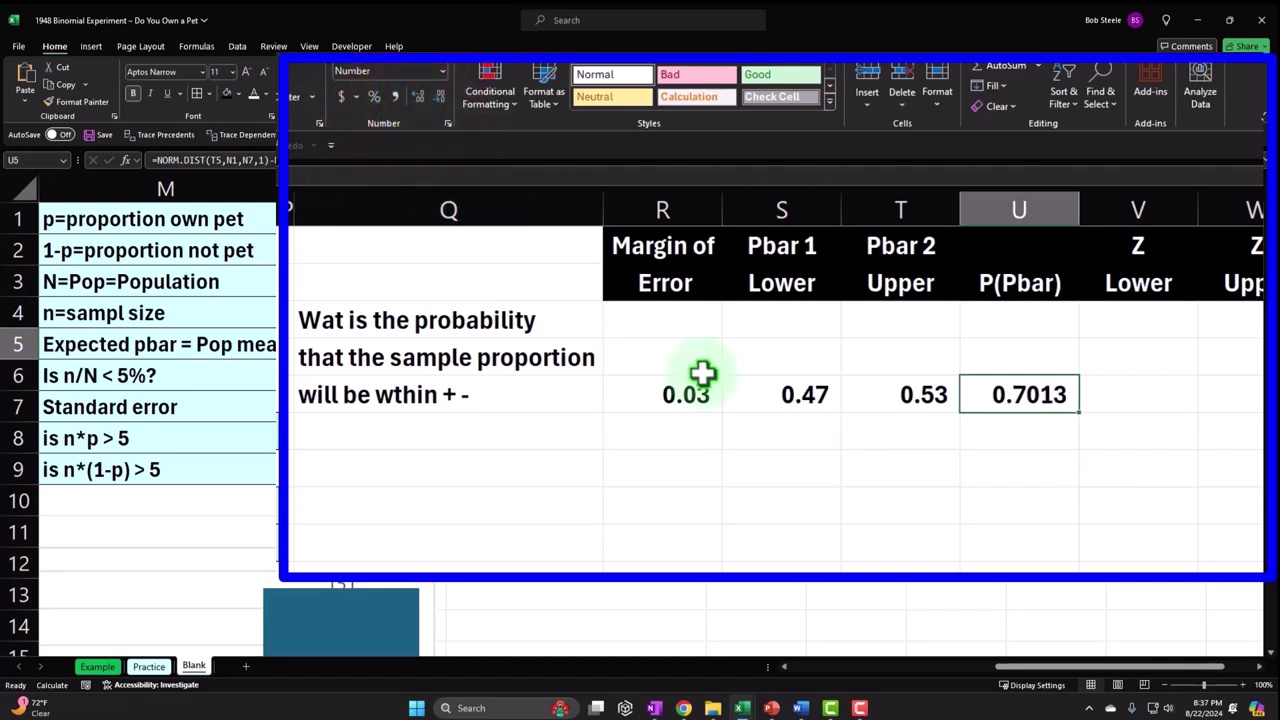
{"action": "left_click", "coordinate": [908, 445]}
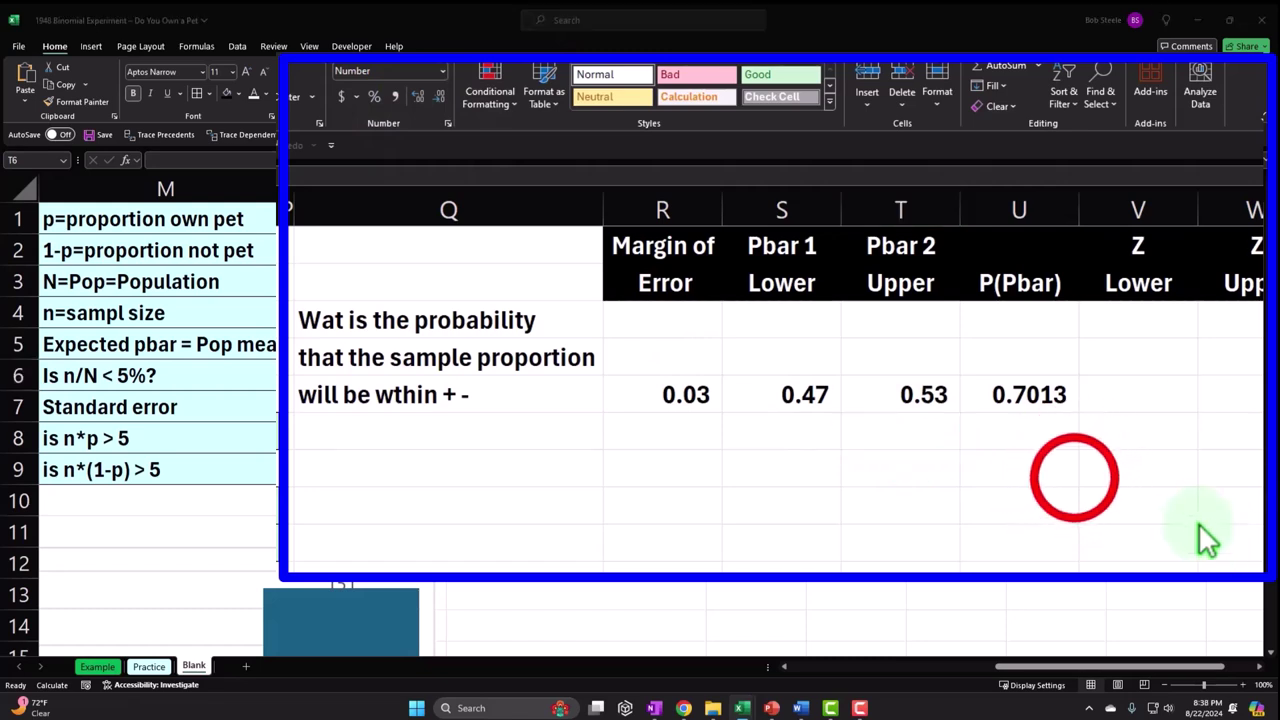
{"action": "left_click", "coordinate": [1078, 484]}
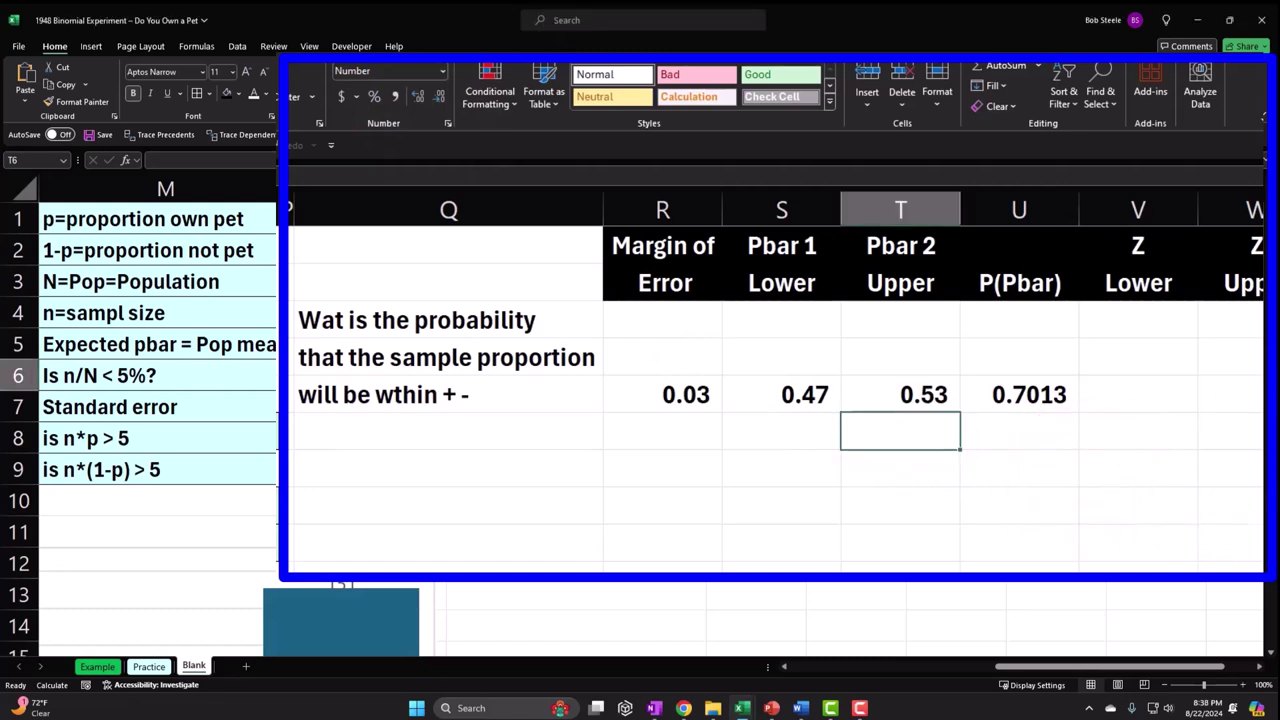
{"action": "left_click", "coordinate": [1148, 392]}
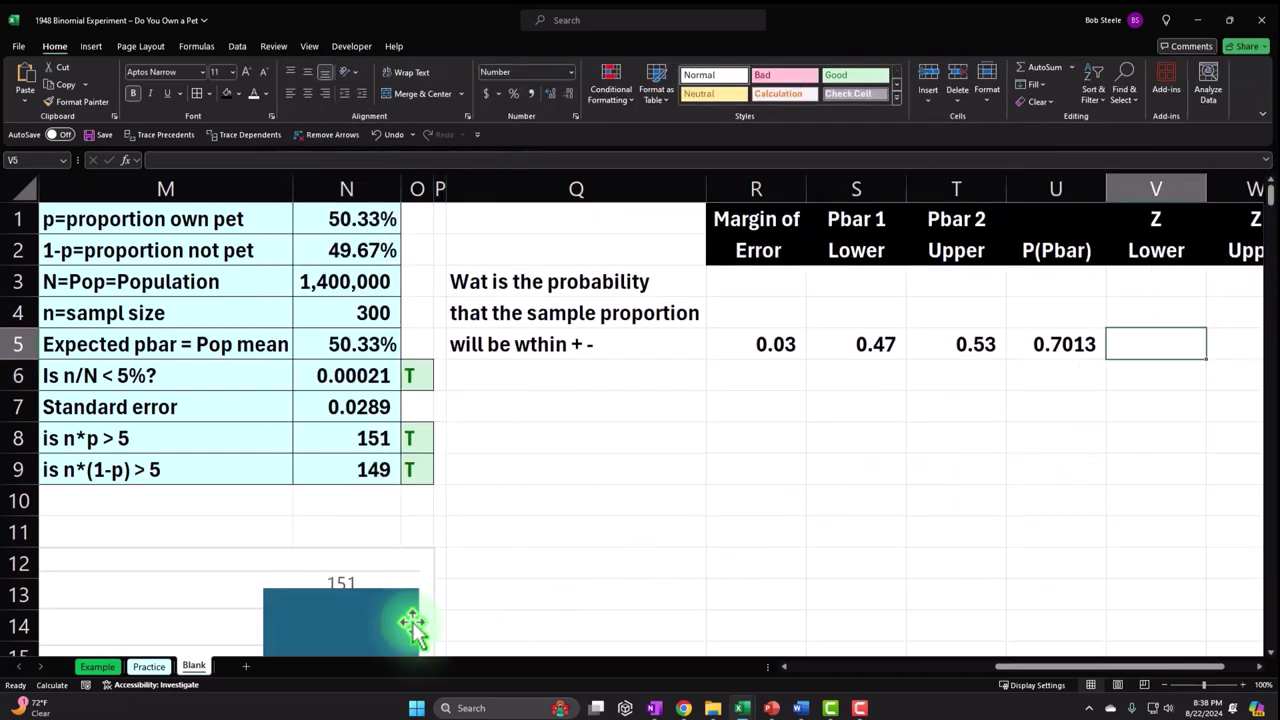
{"action": "left_click", "coordinate": [97, 666]}
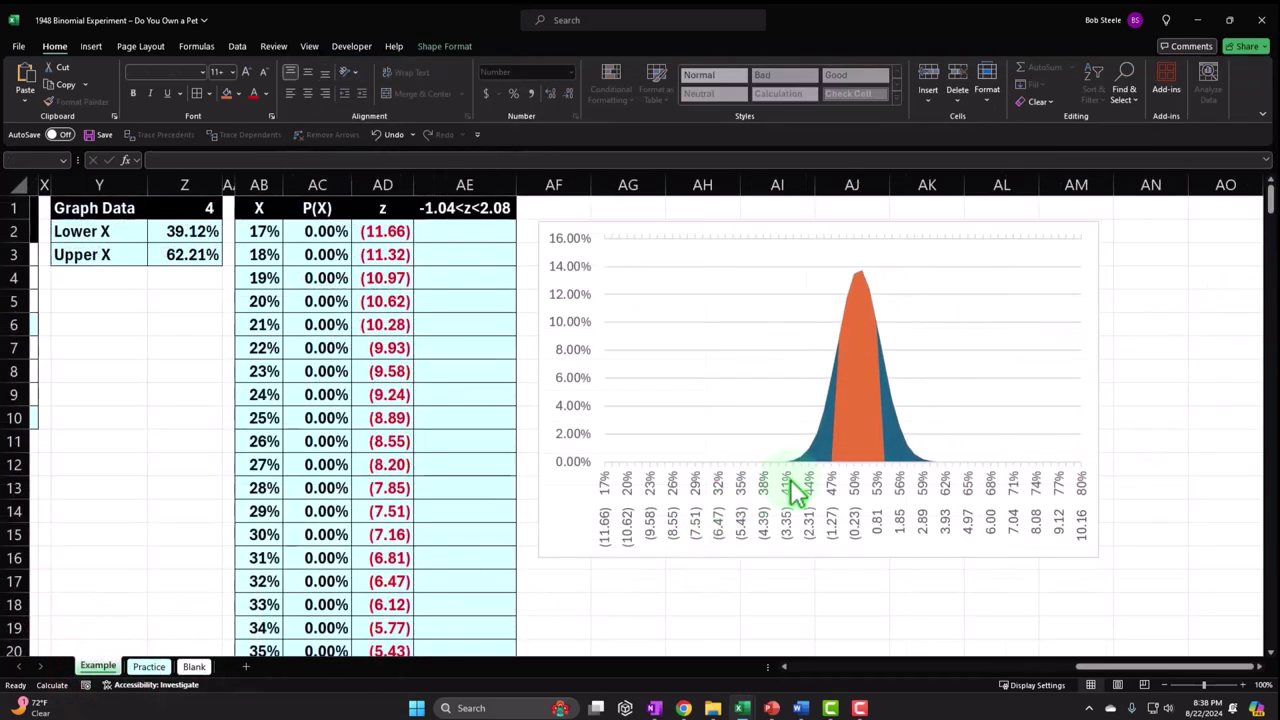
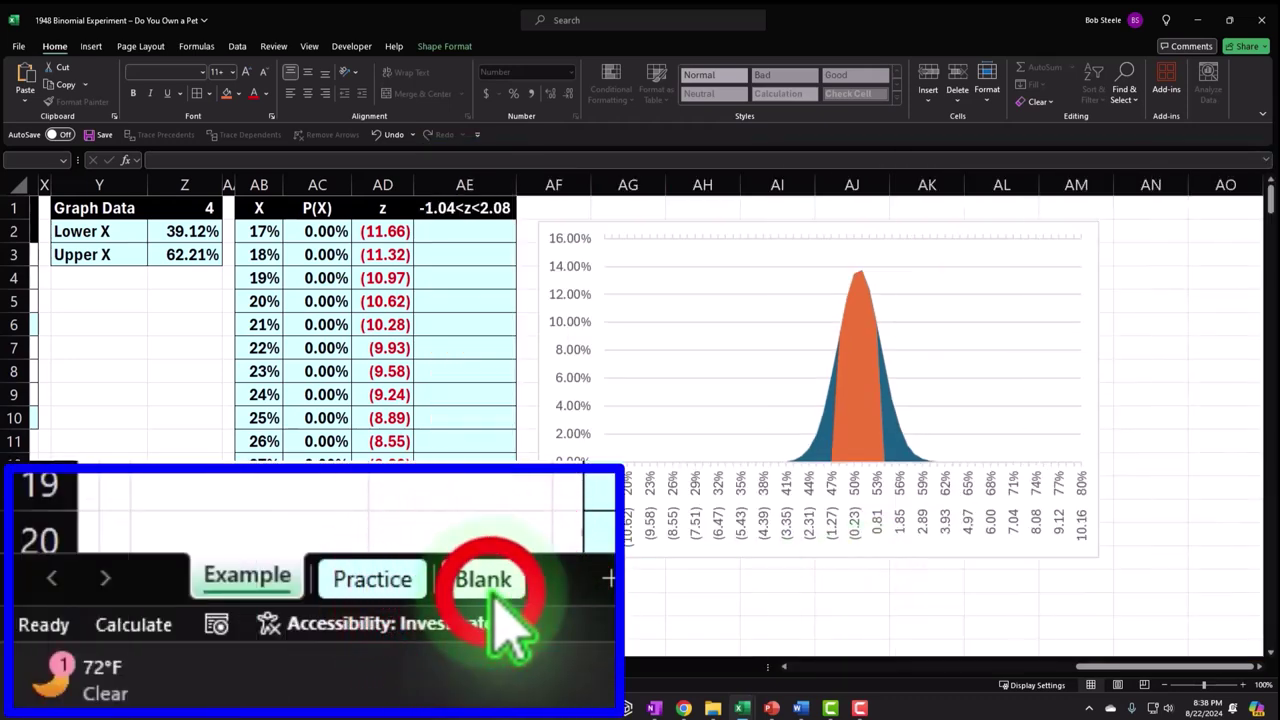
- Switch to the Blank sheet and check the Pbar 1 Lower and Pbar 2 Upper values
{"action": "left_click", "coordinate": [193, 665]}
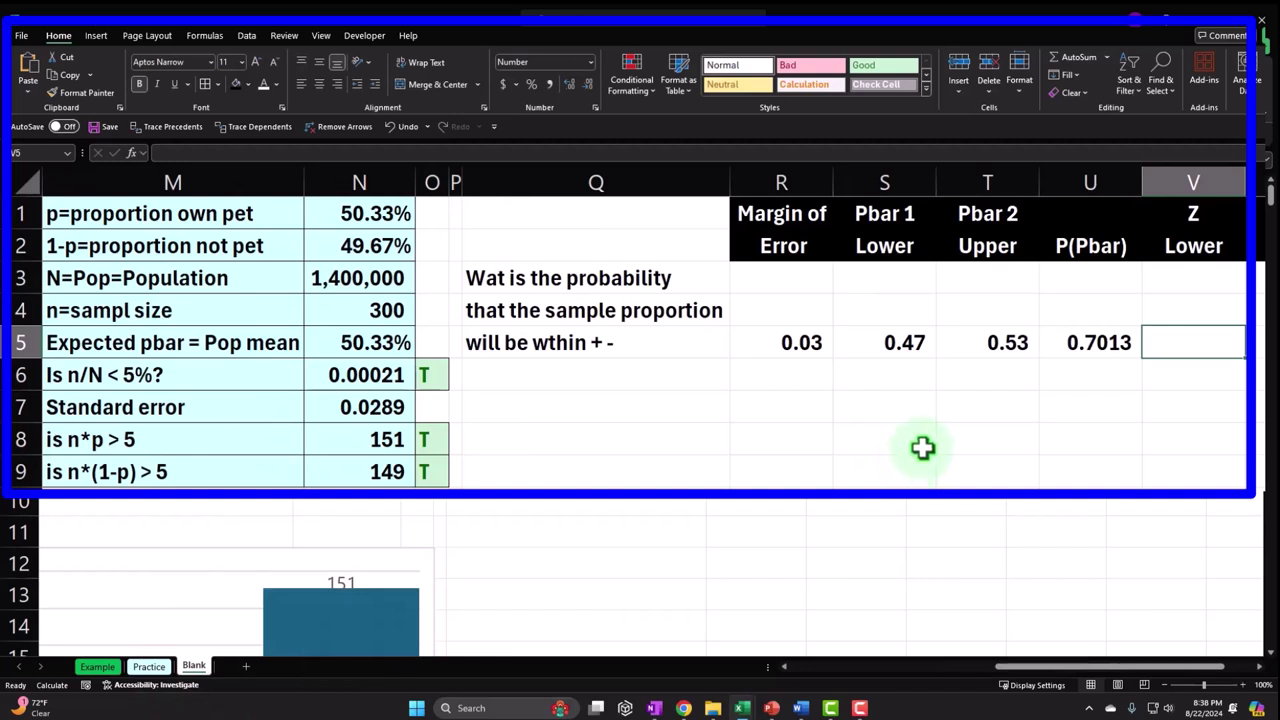
{"action": "left_click", "coordinate": [921, 343]}
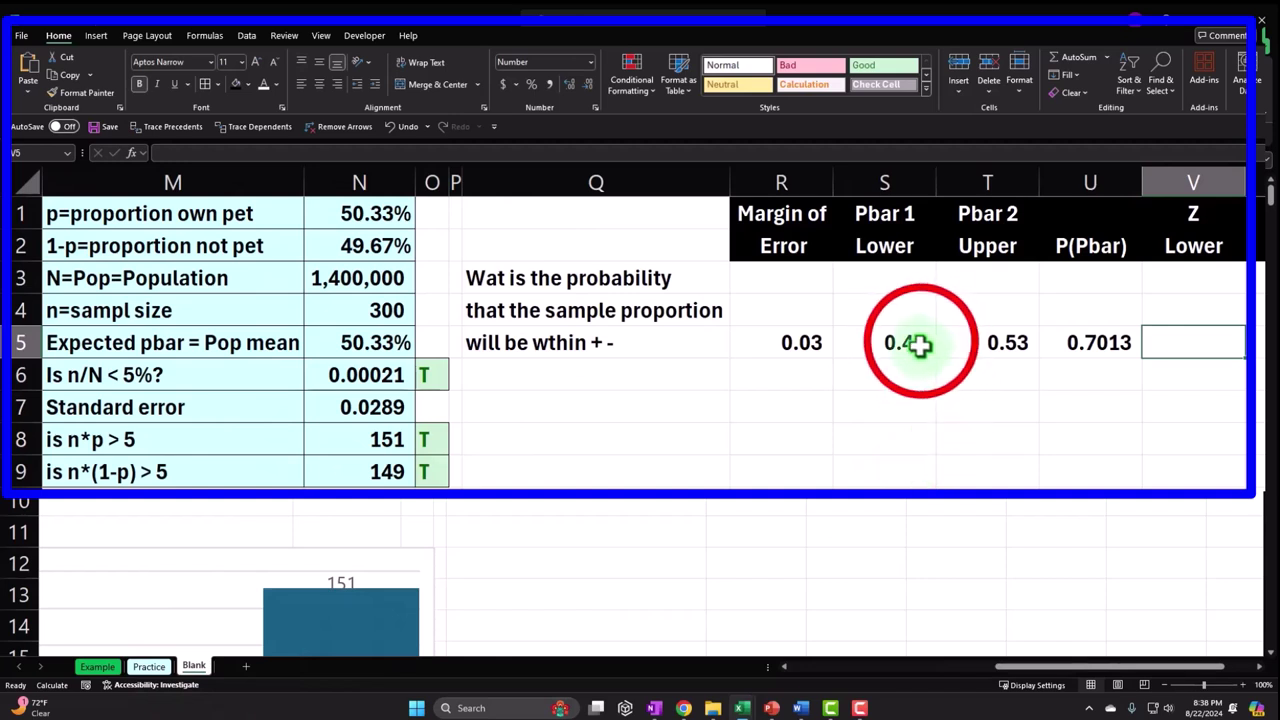
{"action": "left_click", "coordinate": [950, 343]}
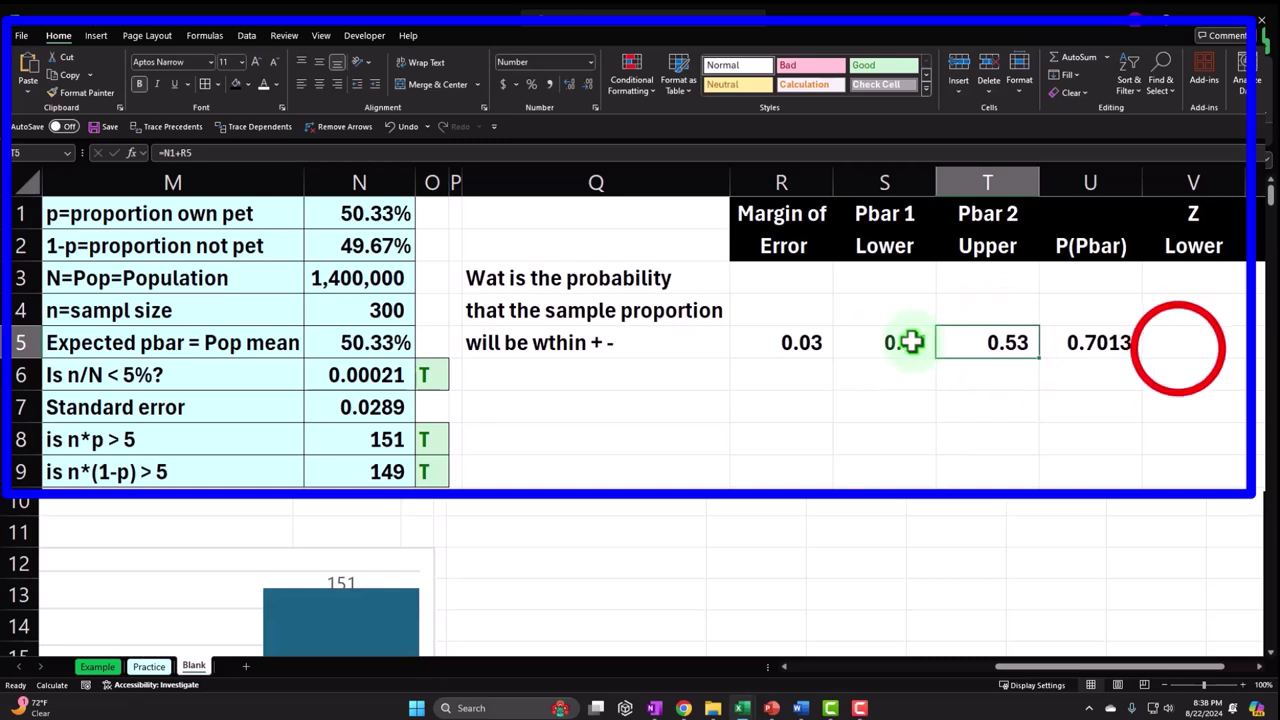
- Enter =(S5-N1)/N7 in the Z Lower cell V5
{"action": "left_click", "coordinate": [1178, 347]}
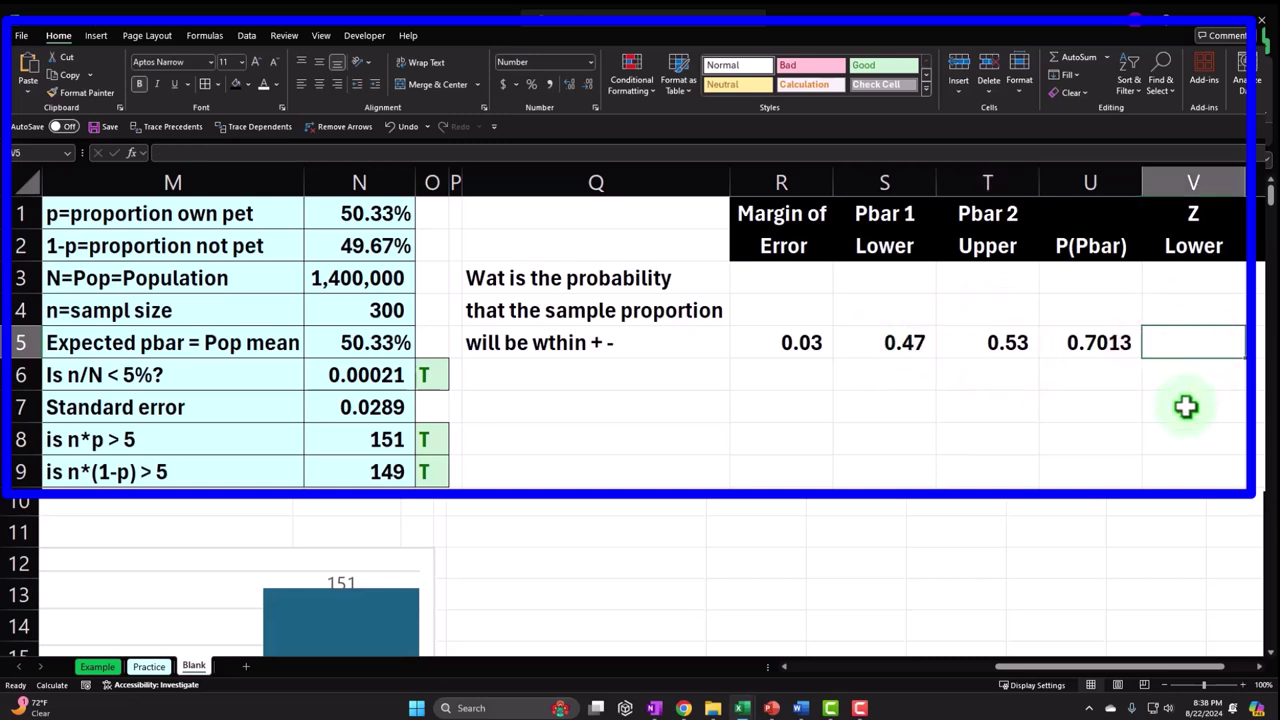
{"action": "type", "text": "="}
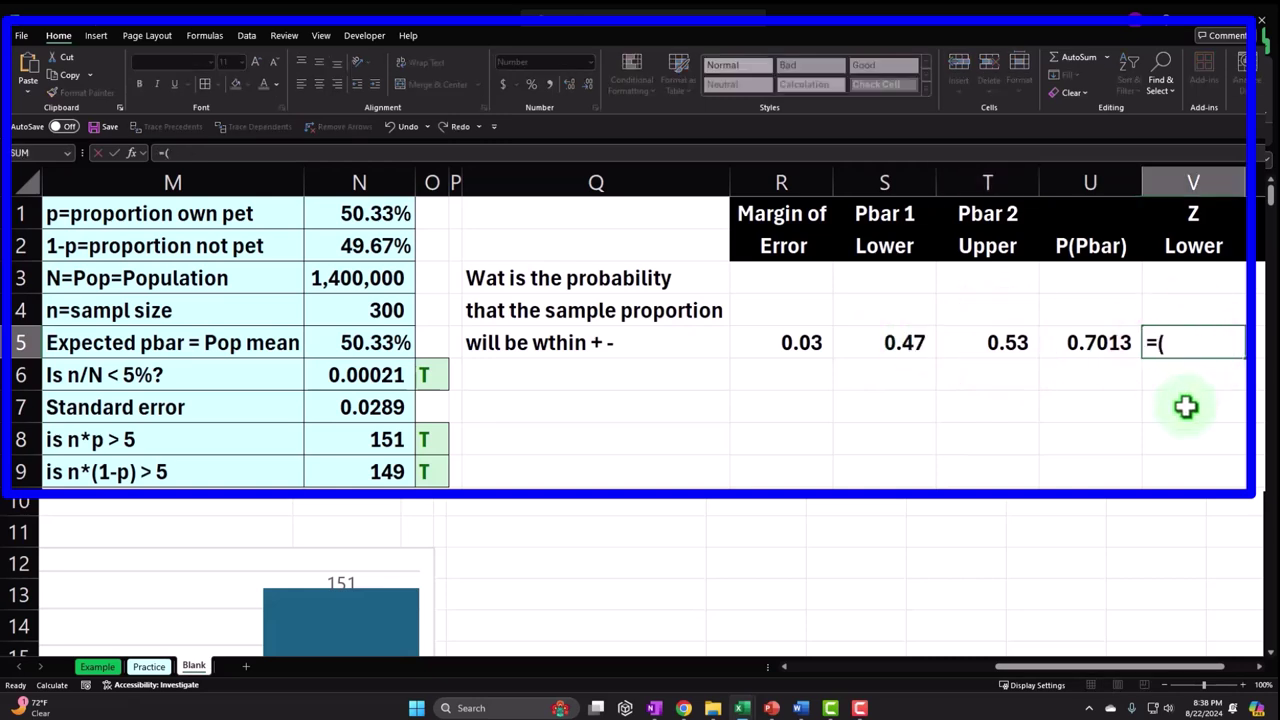
{"action": "type", "text": "("}
{"action": "key", "text": "Left"}
{"action": "key", "text": "Left"}
{"action": "key", "text": "Left"}
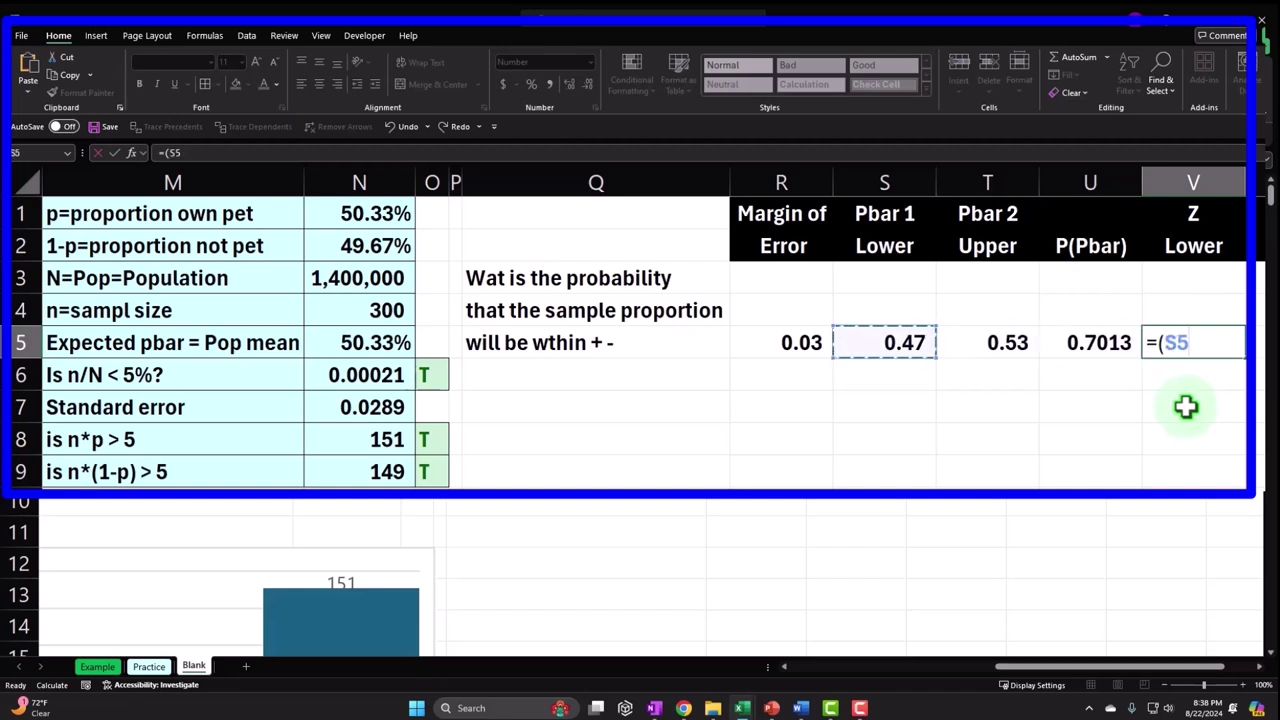
{"action": "type", "text": "-"}
{"action": "key", "text": "Left"}
{"action": "key", "text": "Left"}
{"action": "key", "text": "Left"}
{"action": "key", "text": "Left"}
{"action": "key", "text": "Left"}
{"action": "key", "text": "Left"}
{"action": "key", "text": "Left"}
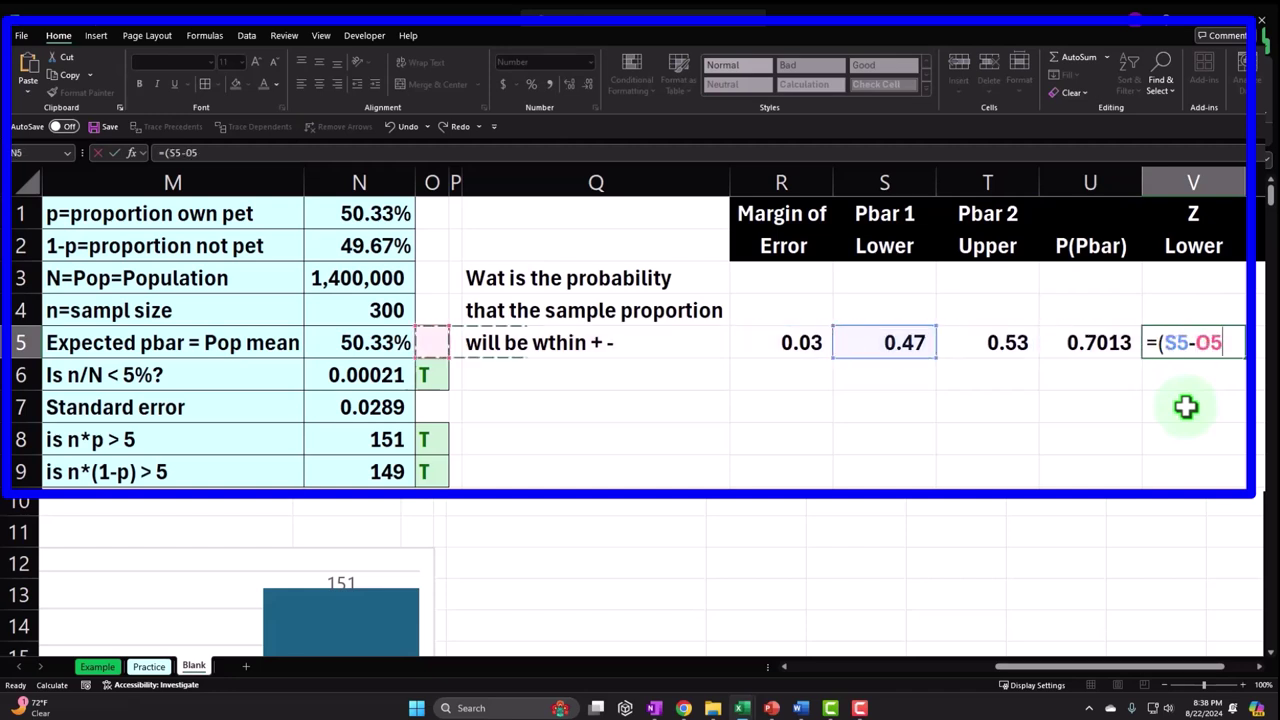
{"action": "key", "text": "Left"}
{"action": "key", "text": "Up"}
{"action": "key", "text": "Up"}
{"action": "key", "text": "Up"}
{"action": "key", "text": "Up"}
{"action": "type", "text": ")"}
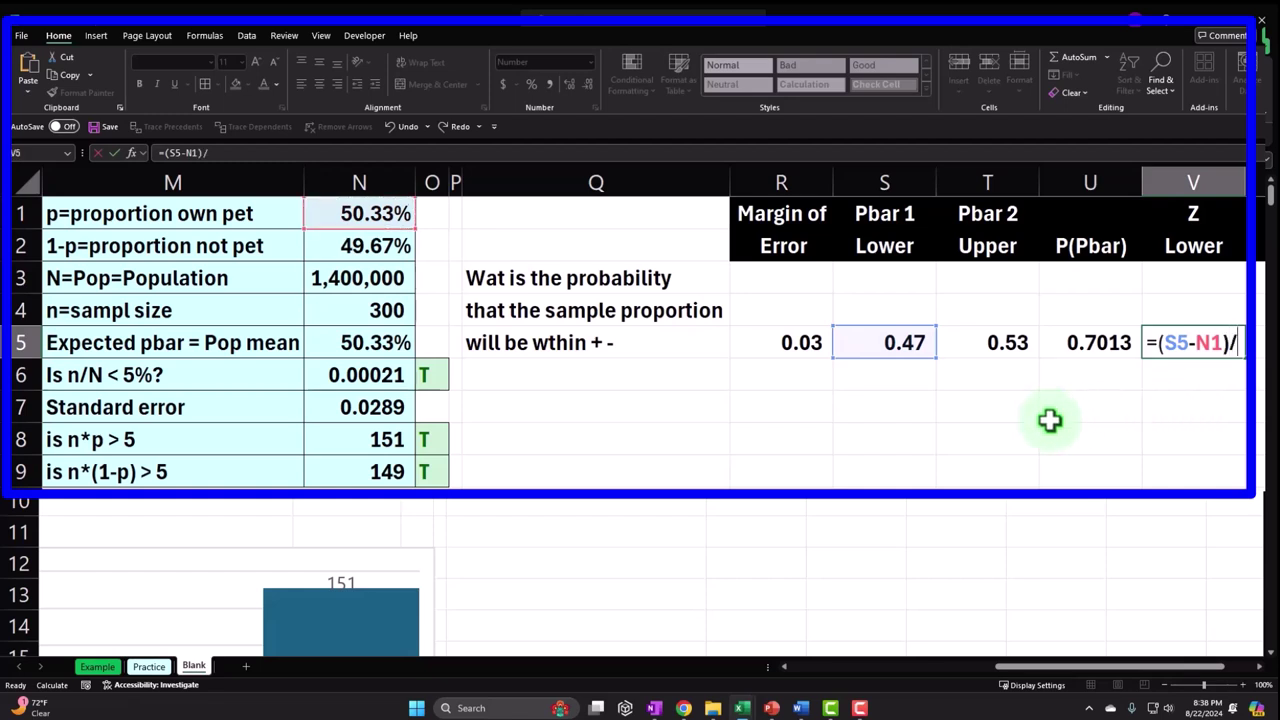
{"action": "left_click", "coordinate": [374, 412]}
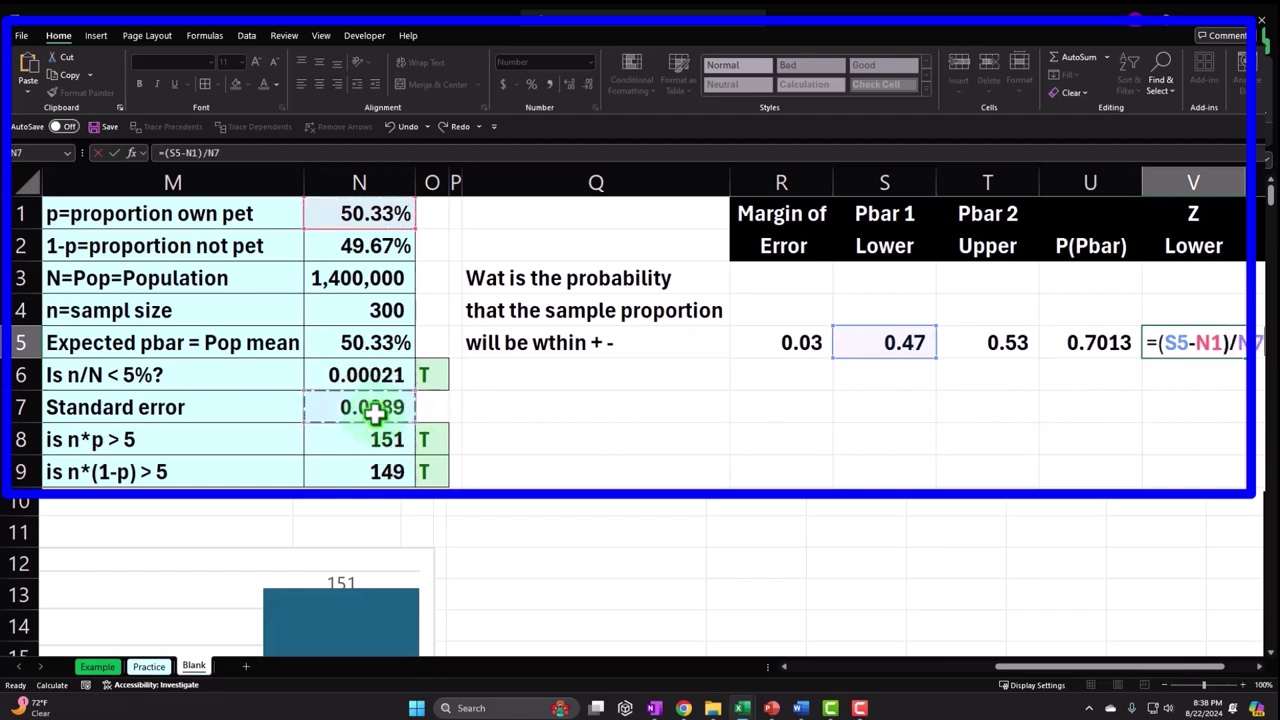
{"action": "key", "text": "Return"}
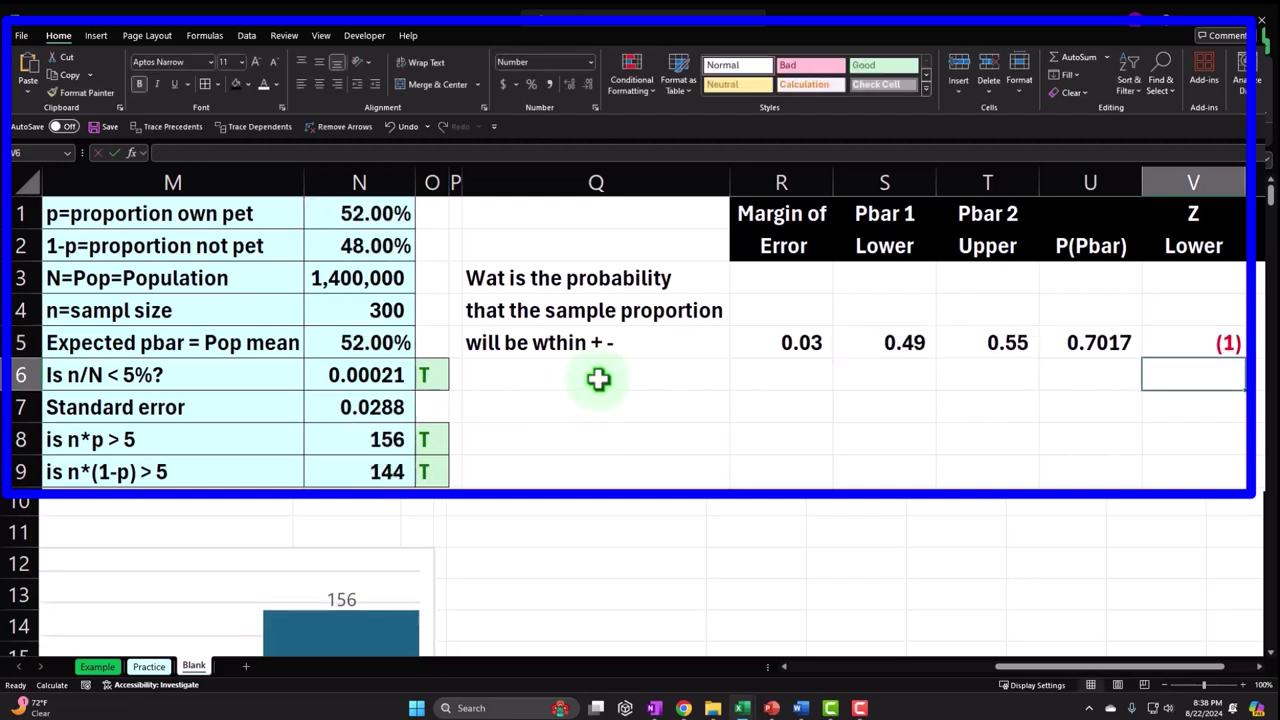
- Show the Z Lower result (1.0401) to four decimal places
{"action": "key", "text": "Up"}
{"action": "left_click", "coordinate": [569, 87]}
{"action": "left_click", "coordinate": [569, 87]}
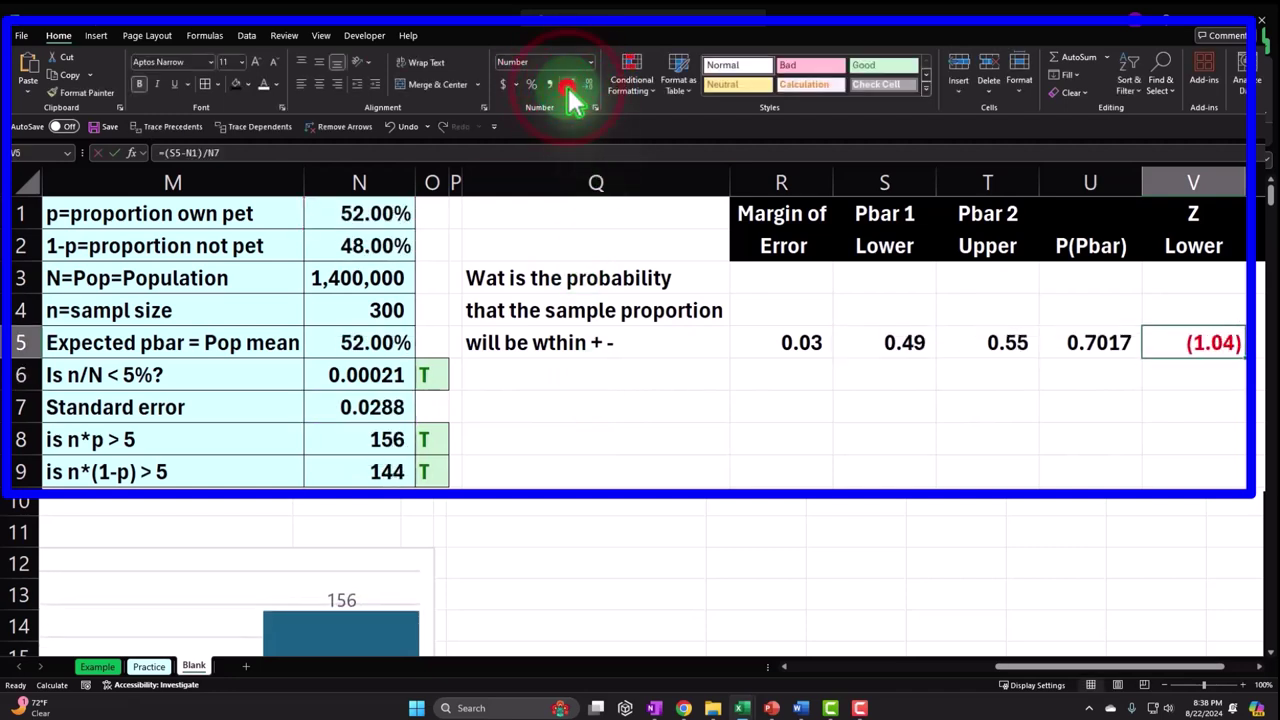
{"action": "left_click", "coordinate": [569, 88]}
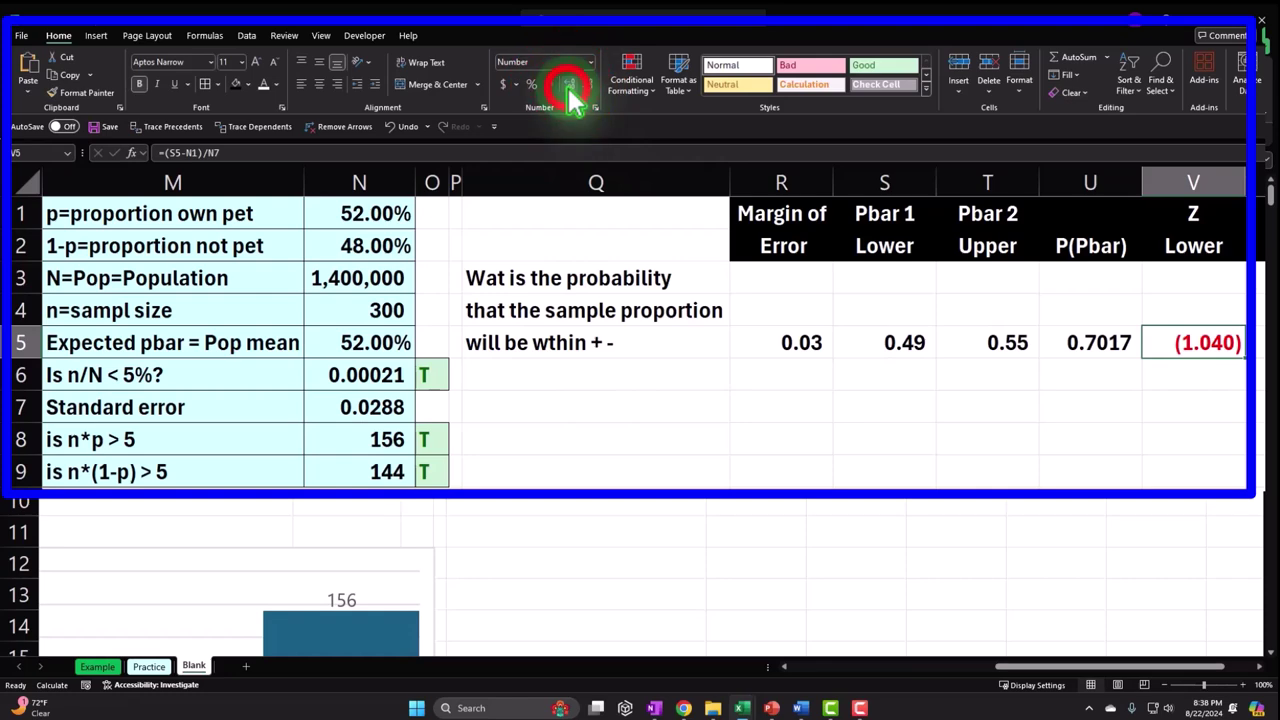
{"action": "left_click", "coordinate": [569, 87]}
{"action": "key", "text": "Right"}
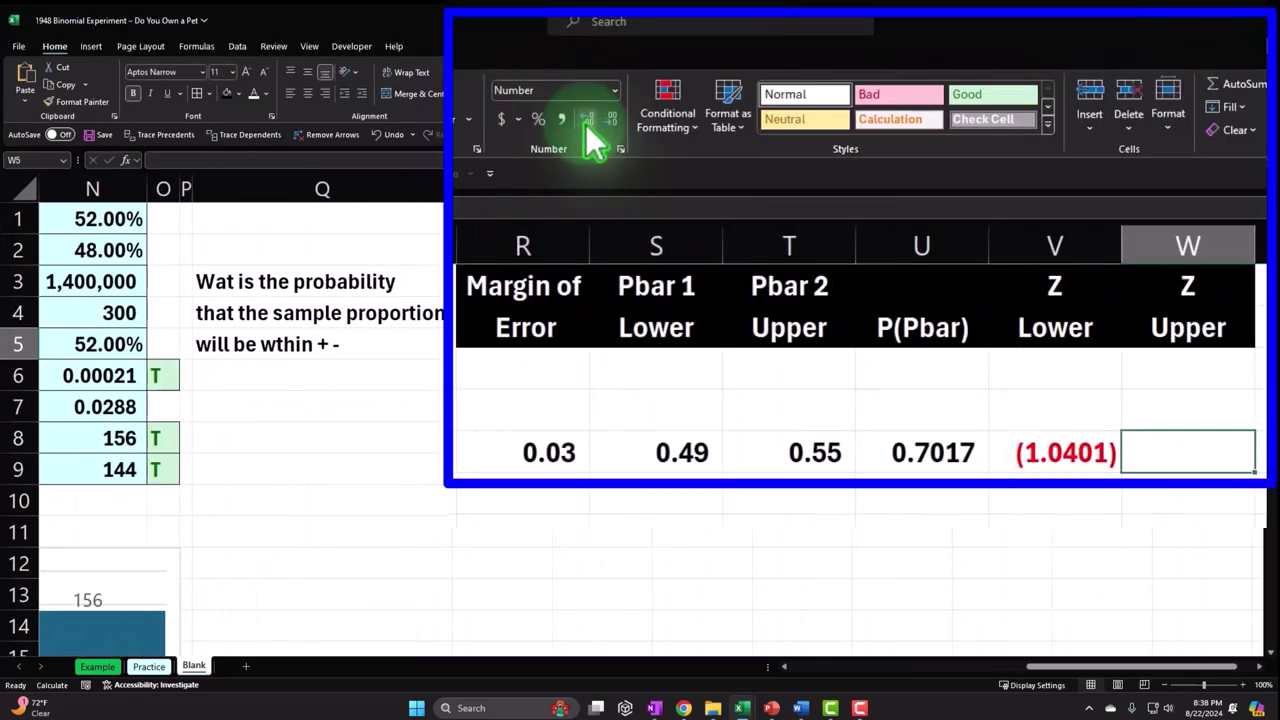
- Enter =(T5-N1)/N7 in the Z Upper cell W5
{"action": "type", "text": "="}
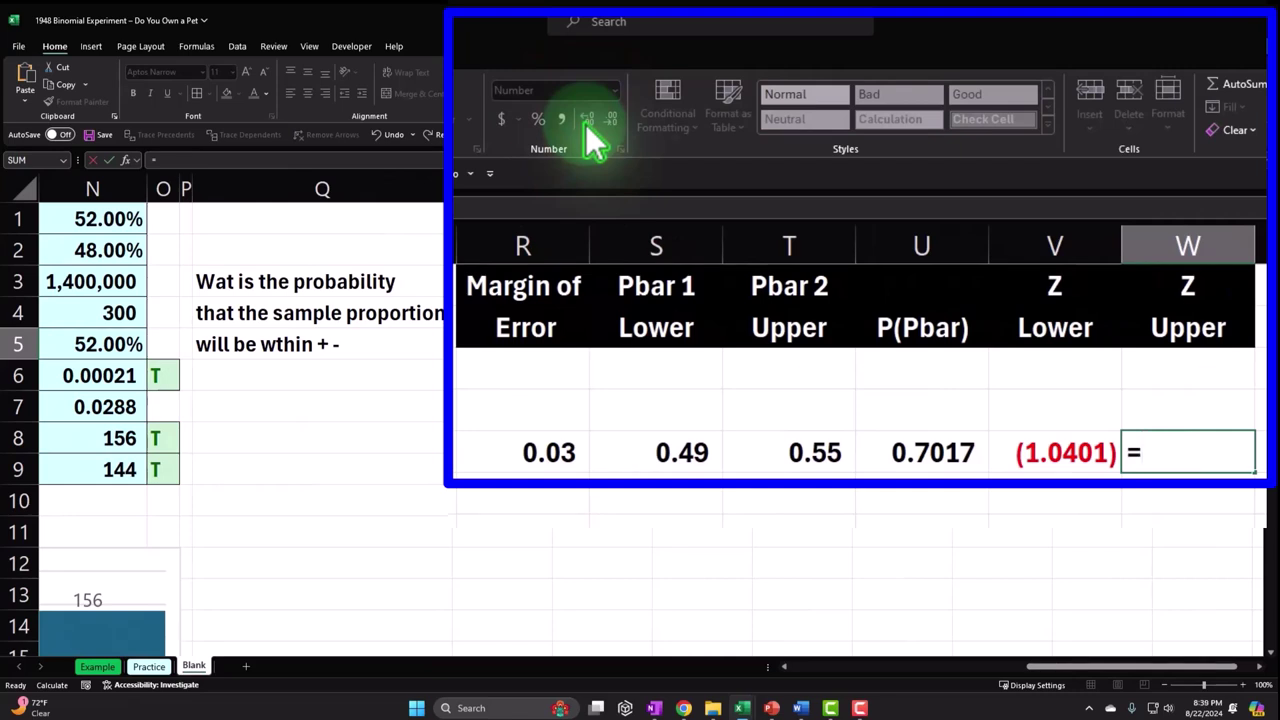
{"action": "key", "text": "Left"}
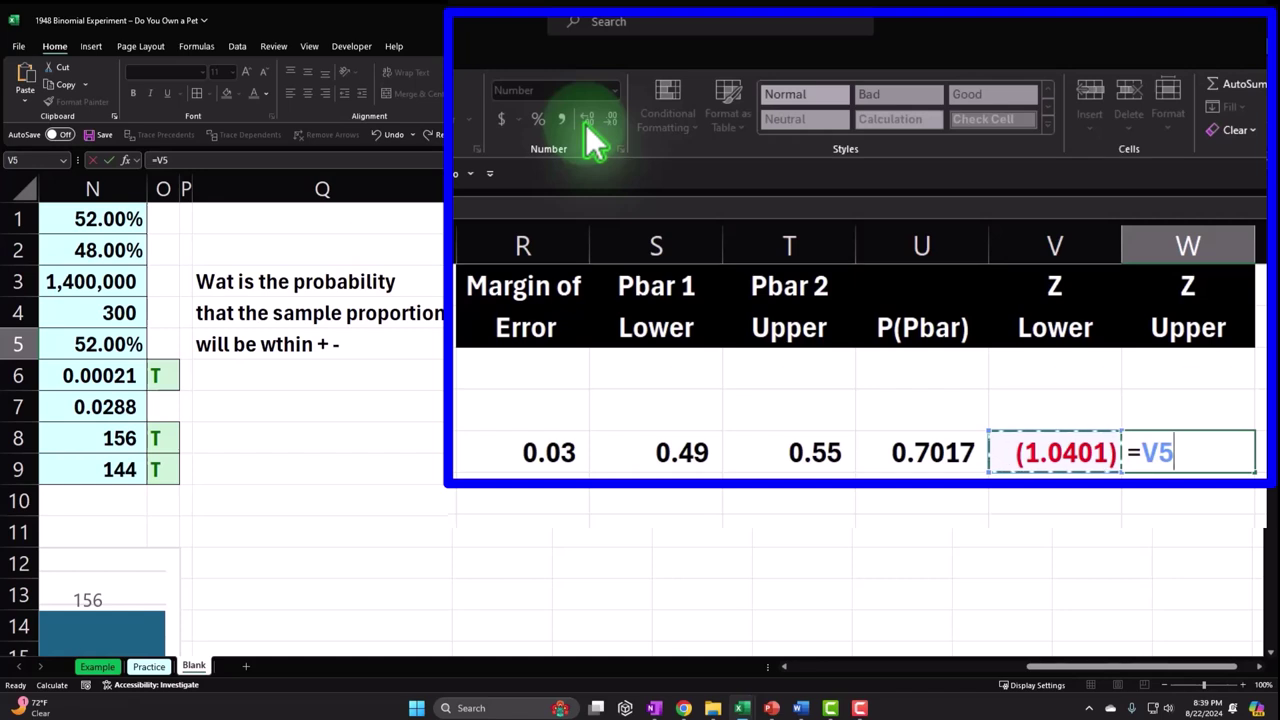
{"action": "key", "text": "BackSpace"}
{"action": "key", "text": "BackSpace"}
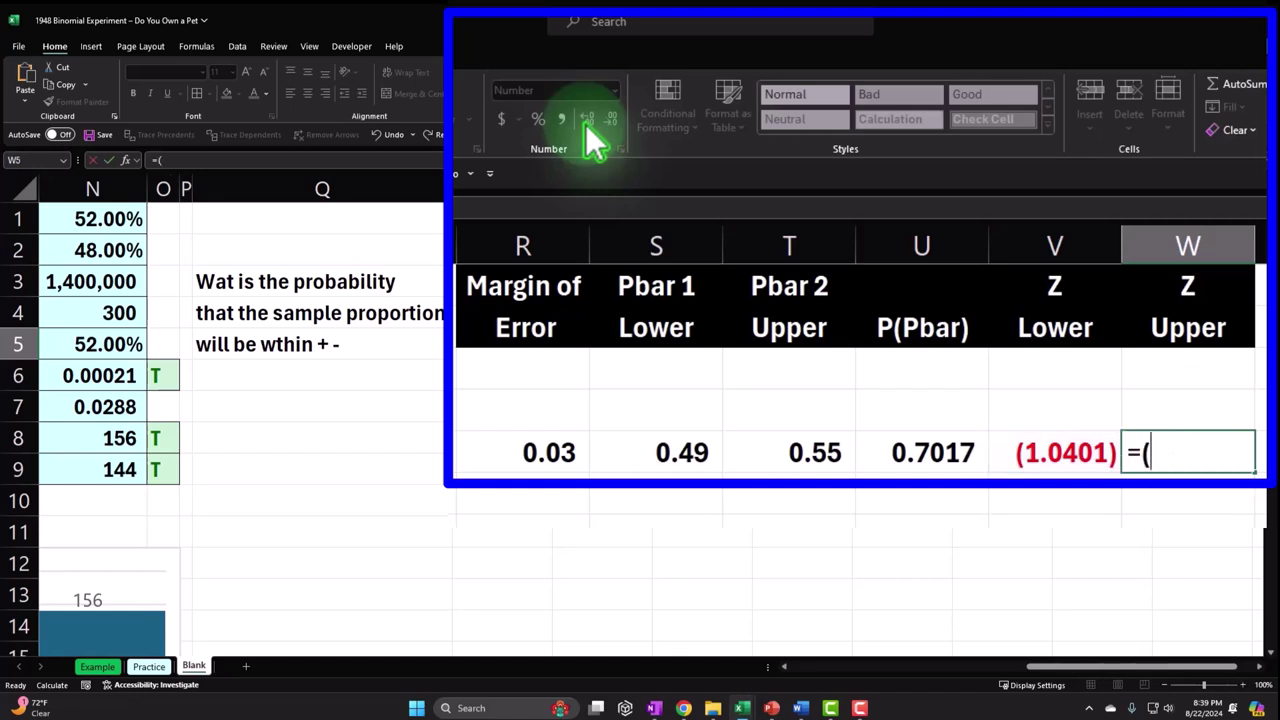
{"action": "key", "text": "Left"}
{"action": "key", "text": "Left"}
{"action": "key", "text": "Left"}
{"action": "type", "text": "-"}
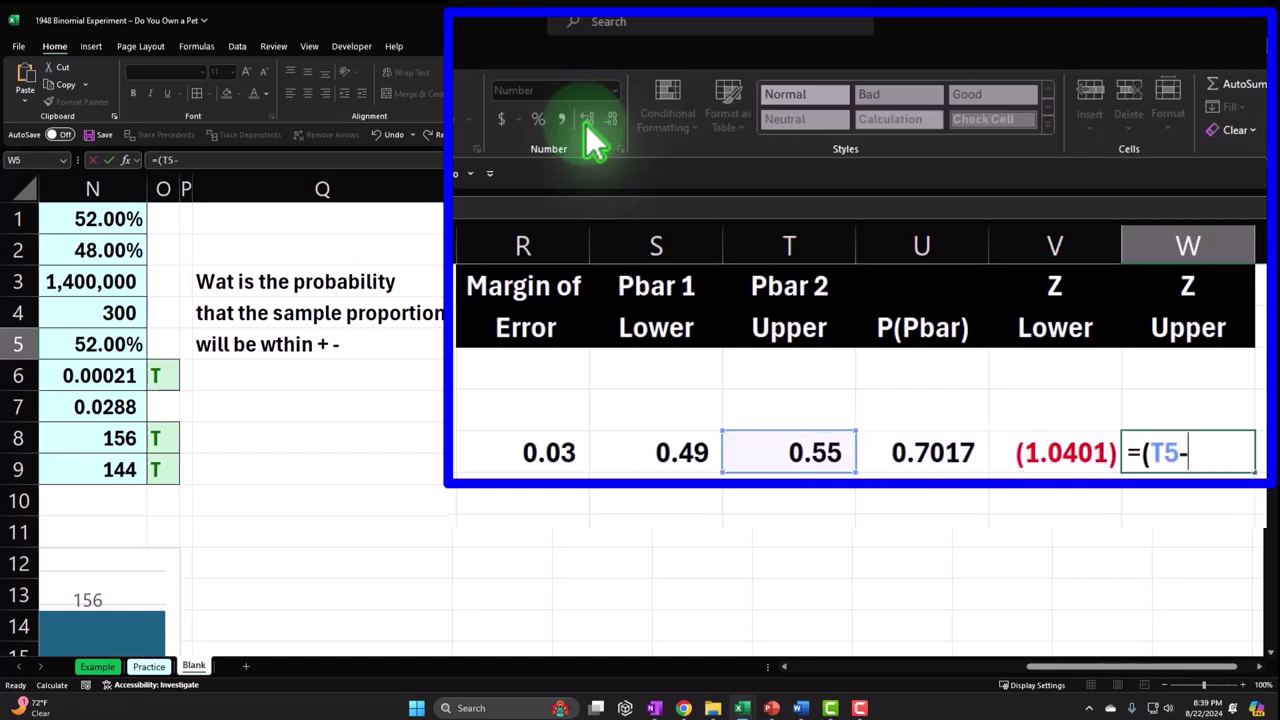
{"action": "key", "text": "Left"}
{"action": "key", "text": "Left"}
{"action": "key", "text": "Left"}
{"action": "key", "text": "Left"}
{"action": "key", "text": "Left"}
{"action": "key", "text": "Left"}
{"action": "key", "text": "Left"}
{"action": "key", "text": "Left"}
{"action": "key", "text": "Left"}
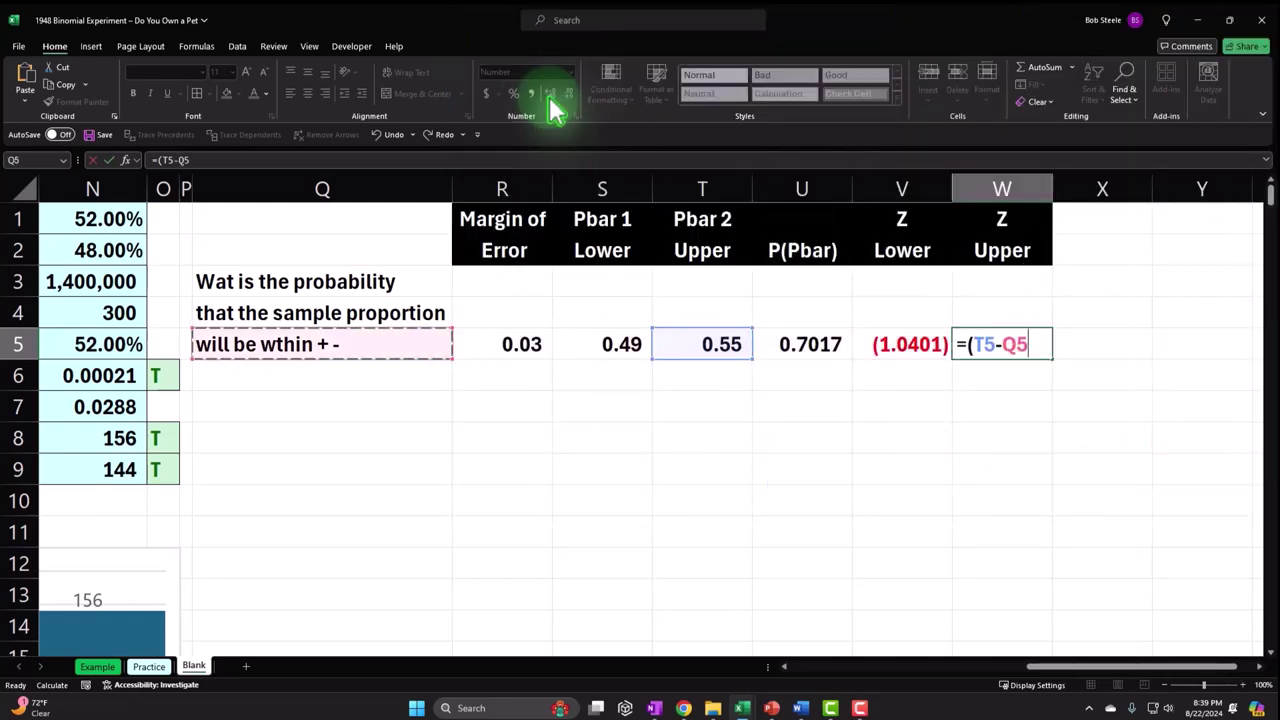
{"action": "key", "text": "Up"}
{"action": "key", "text": "Up"}
{"action": "key", "text": "Up"}
{"action": "key", "text": "Up"}
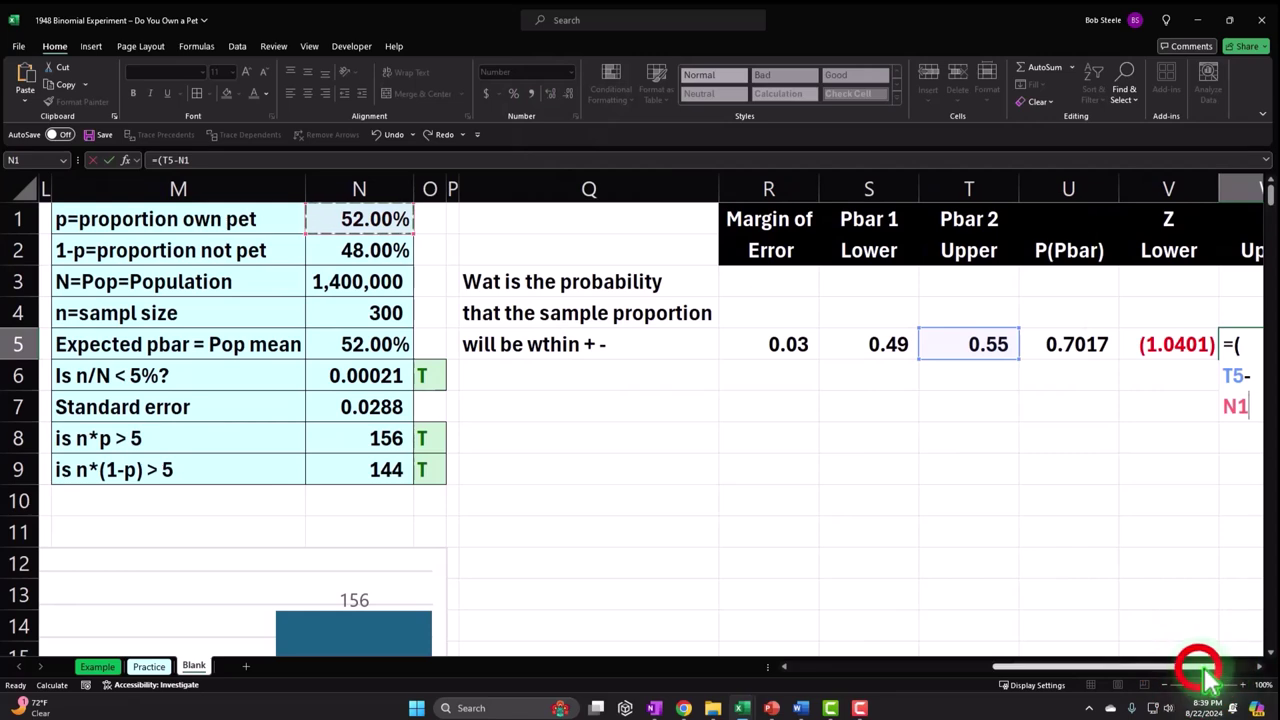
{"action": "left_click_drag", "start_coordinate": [1194, 663], "coordinate": [1233, 645]}
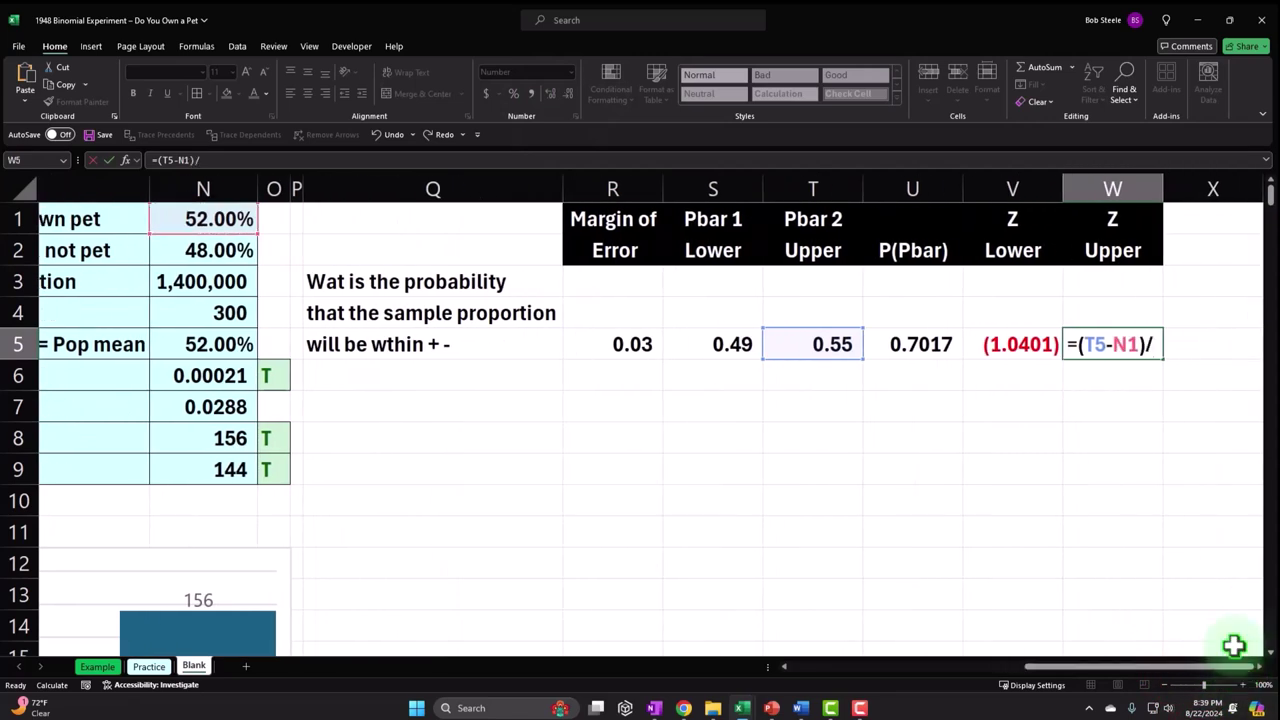
{"action": "left_click", "coordinate": [360, 414]}
{"action": "key", "text": "Left"}
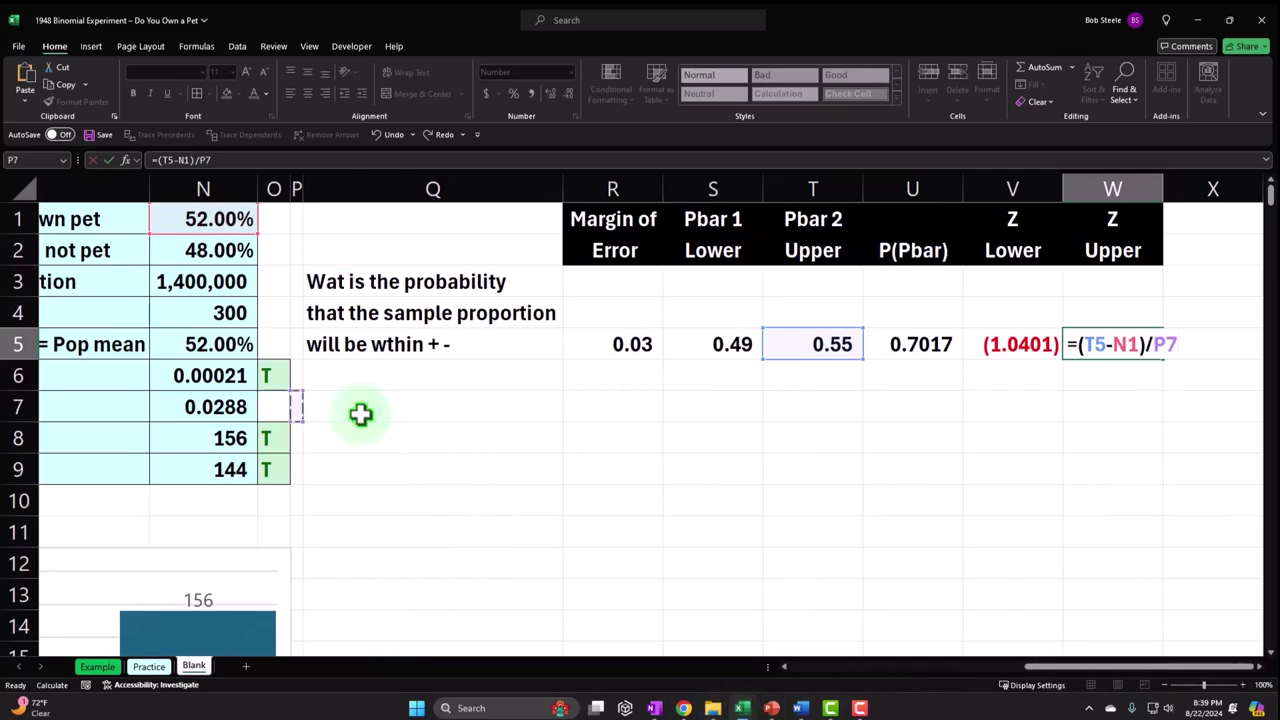
{"action": "key", "text": "Left"}
{"action": "key", "text": "Left"}
{"action": "key", "text": "Left"}
{"action": "key", "text": "Left"}
{"action": "key", "text": "Right"}
{"action": "key", "text": "Right"}
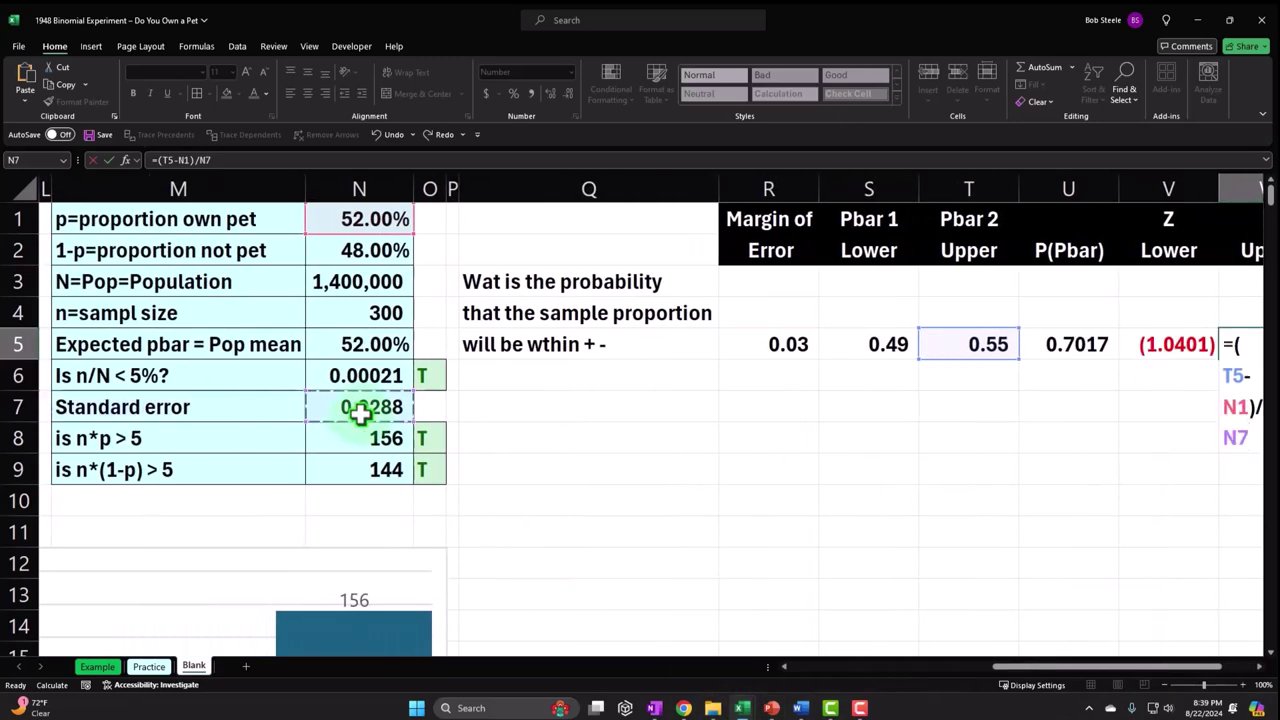
{"action": "key", "text": "Return"}
- Show the Z Upper result as 1.0396 to four decimal places
{"action": "key", "text": "Up"}
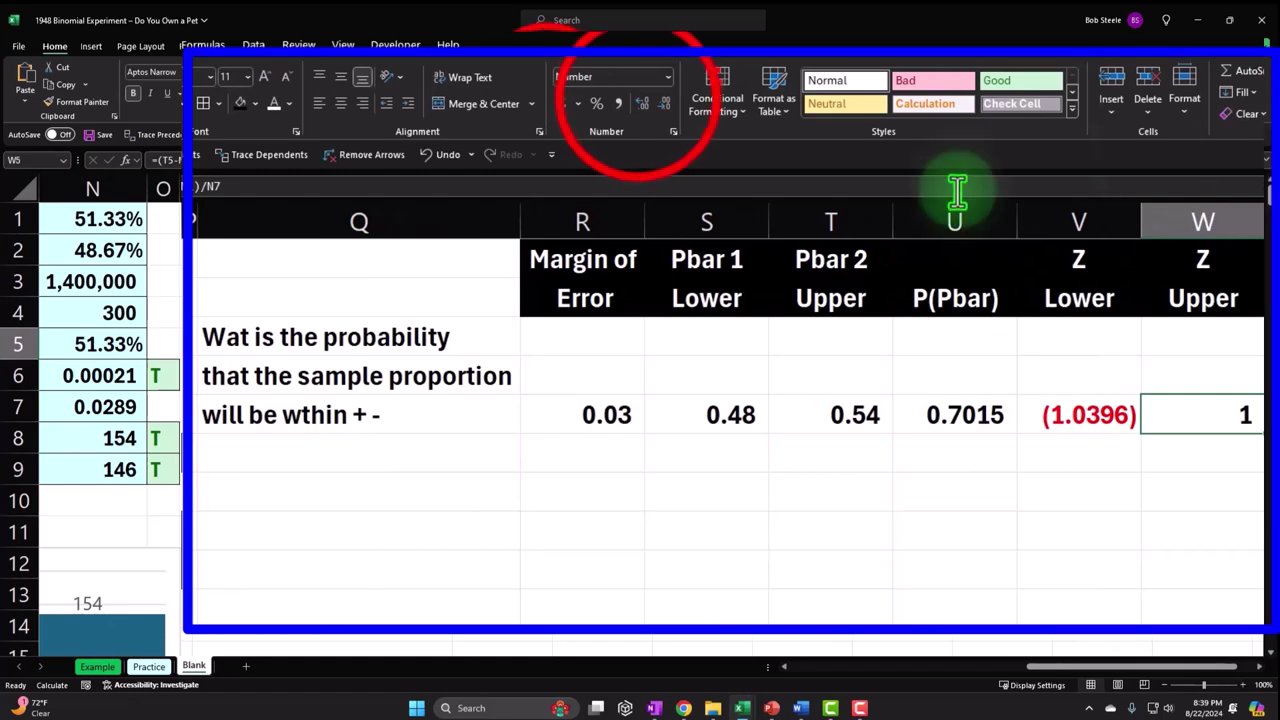
{"action": "left_click", "coordinate": [641, 104]}
{"action": "left_click", "coordinate": [641, 104]}
{"action": "left_click", "coordinate": [641, 104]}
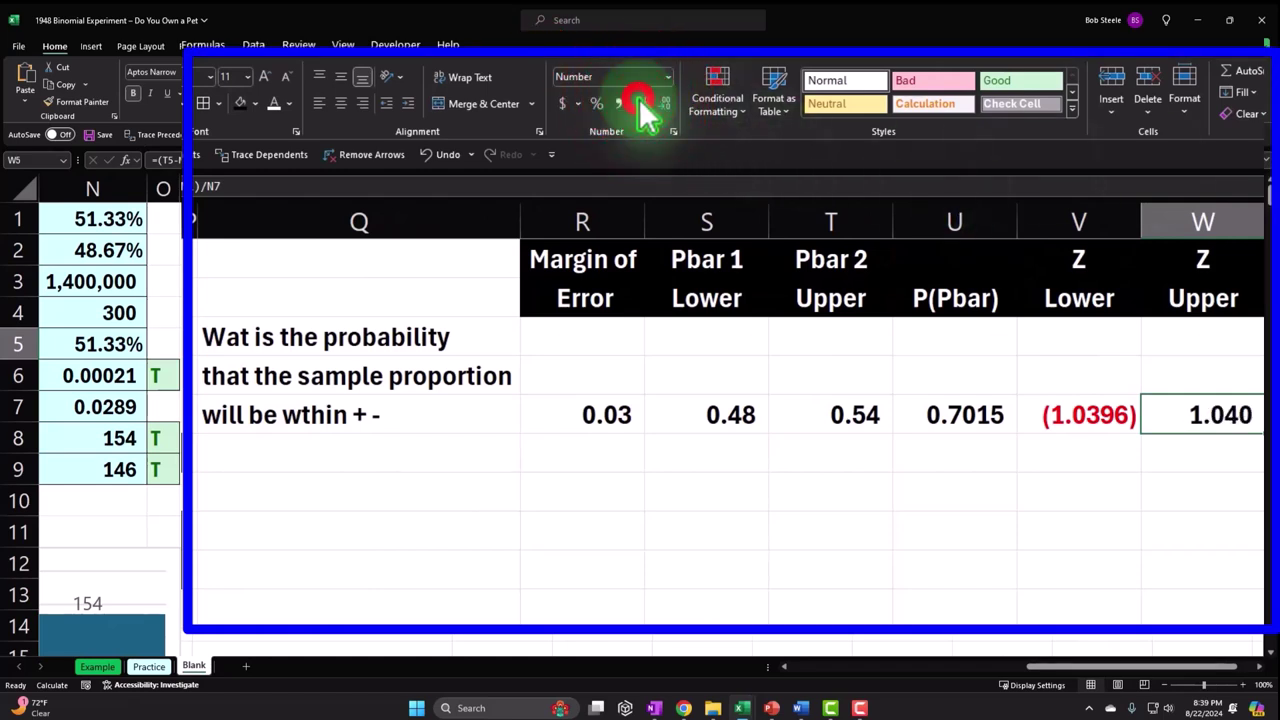
{"action": "left_click", "coordinate": [641, 104]}
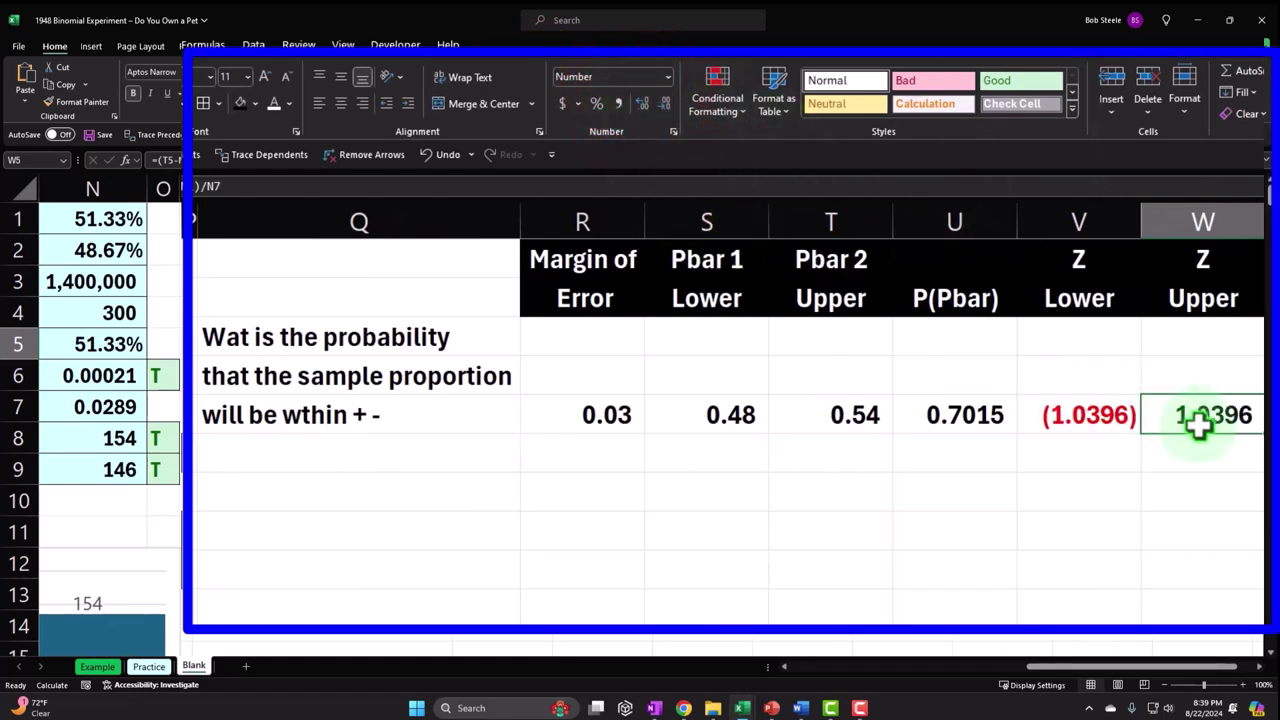
{"action": "left_click", "coordinate": [320, 492]}
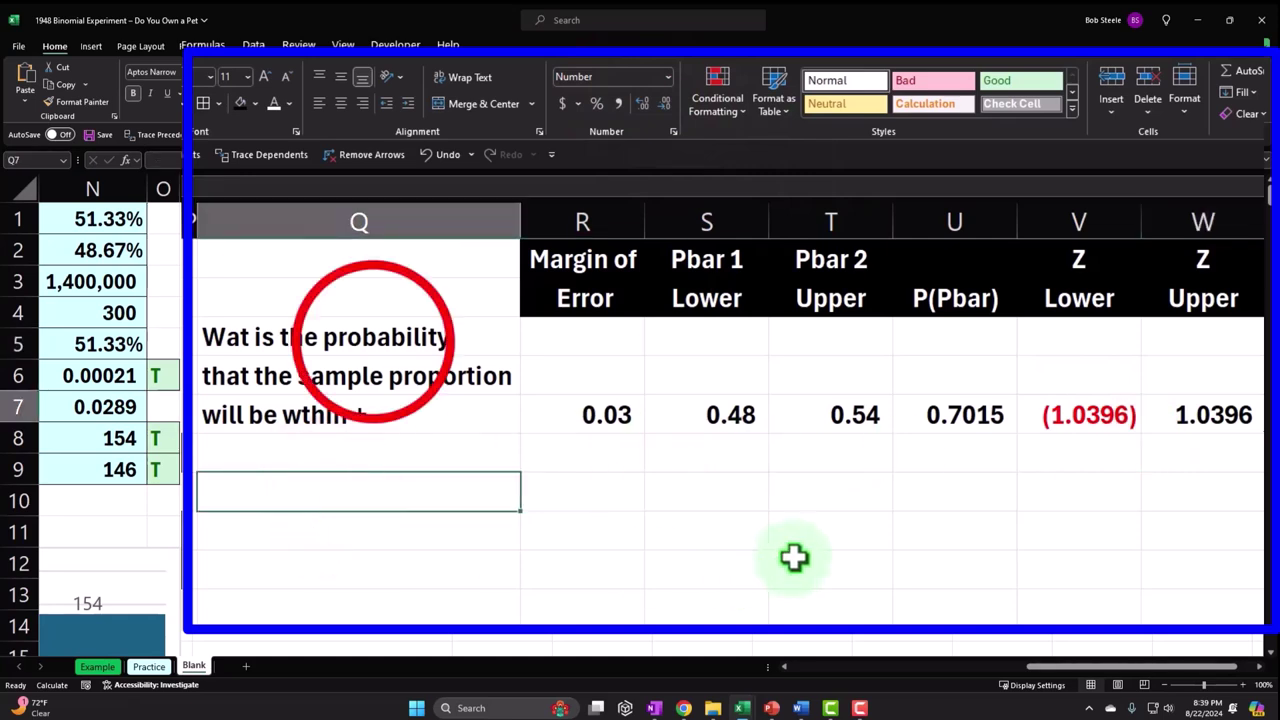
- Copy the three-line question text into the cell below the first question
{"action": "left_click_drag", "start_coordinate": [372, 350], "coordinate": [371, 403]}
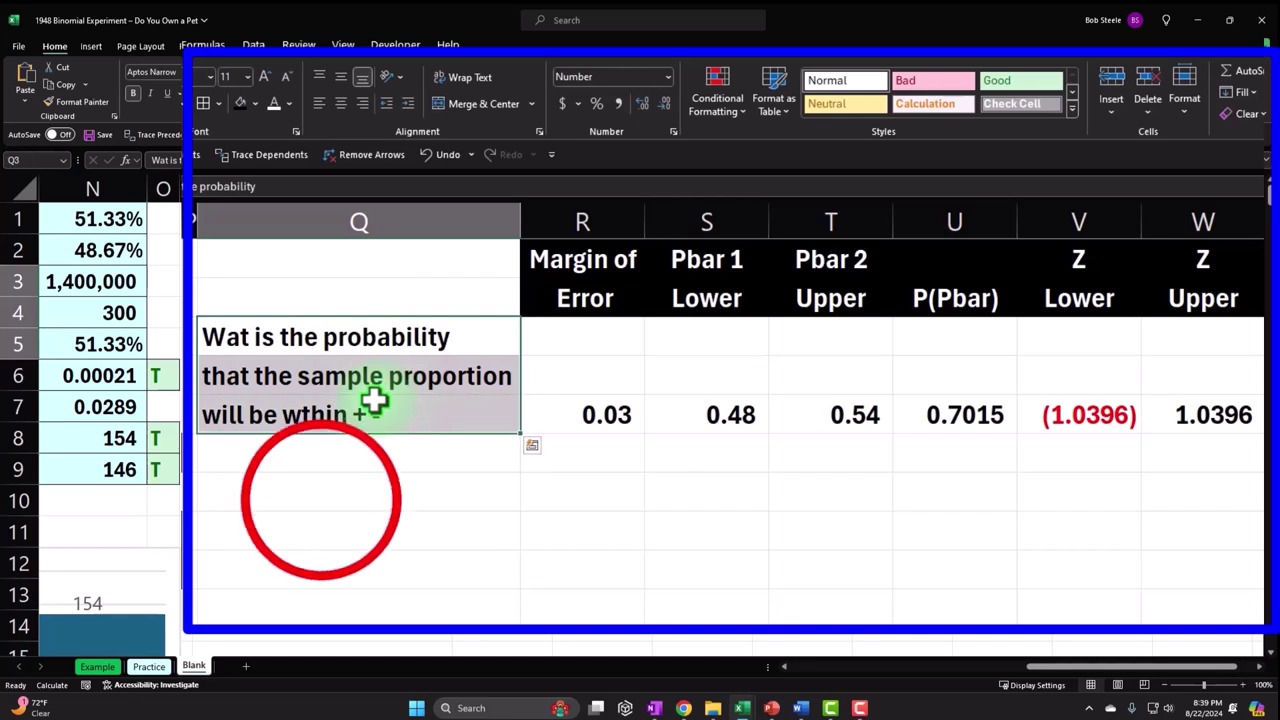
{"action": "key", "text": "ctrl+c"}
{"action": "left_click", "coordinate": [320, 495]}
{"action": "key", "text": "ctrl+v"}
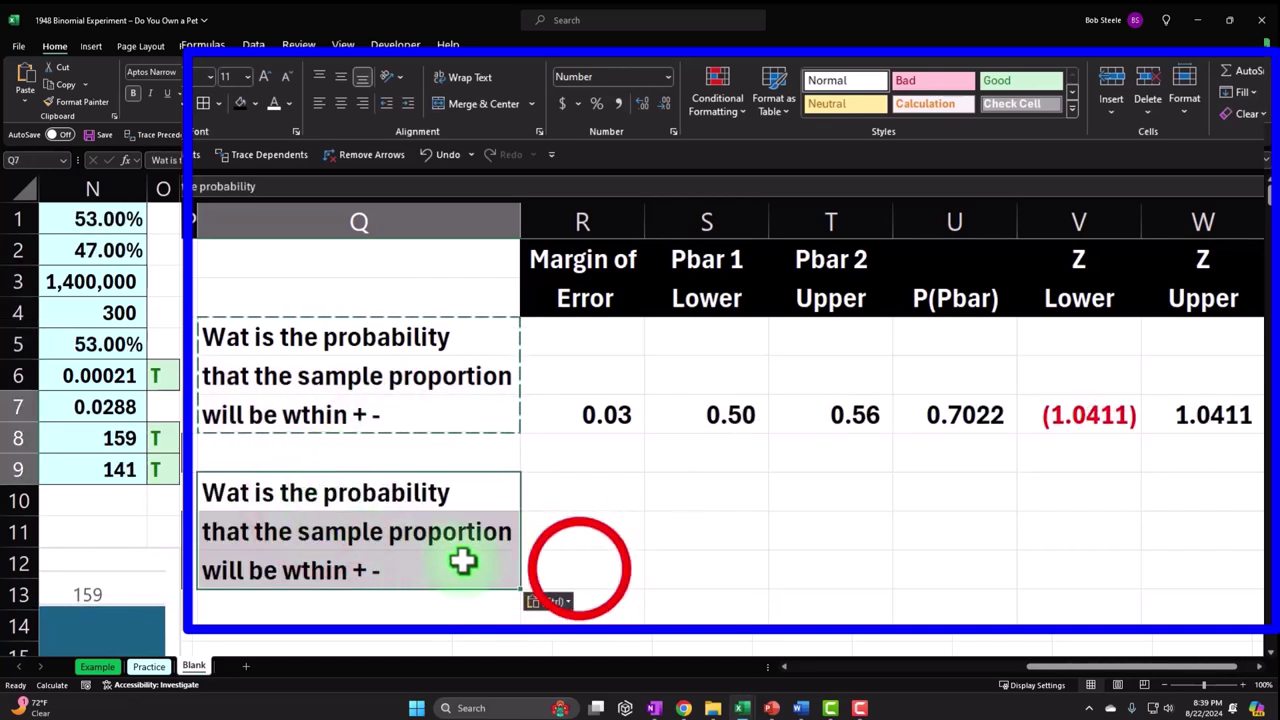
- Enter a 0.06 margin of error, clearing a stray 0.05 from the lower-bound cell
{"action": "left_click", "coordinate": [580, 569]}
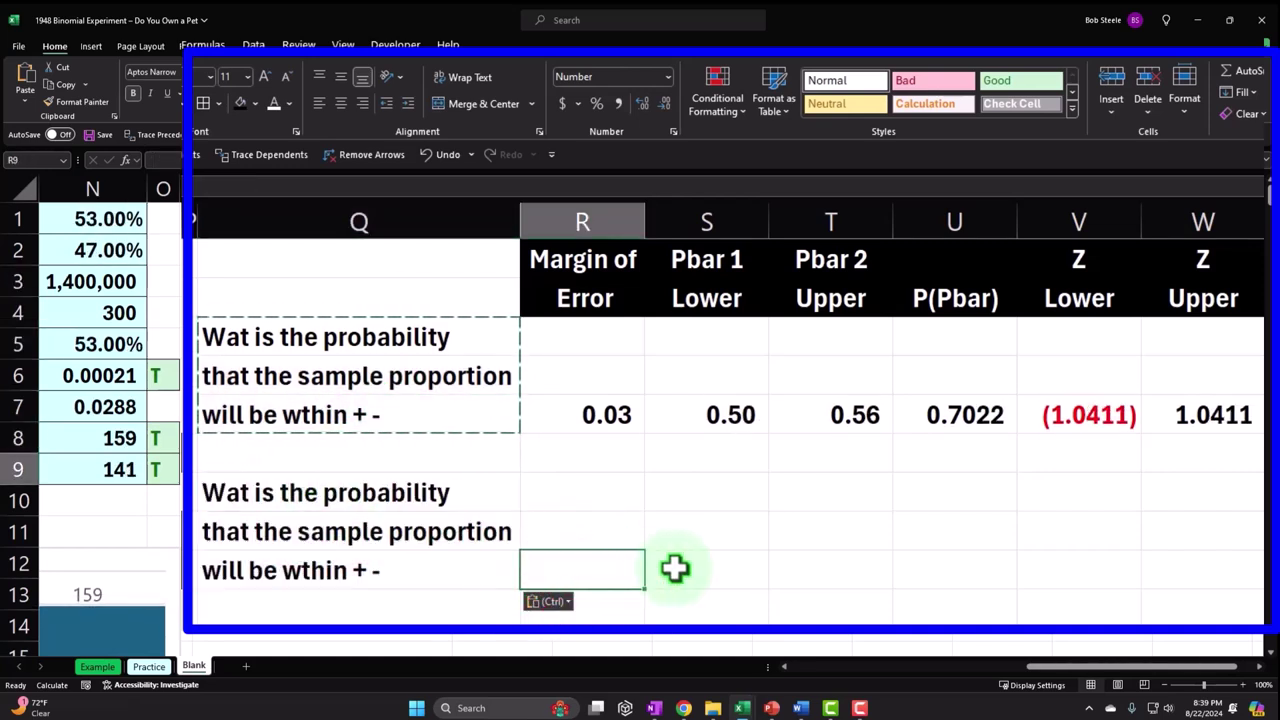
{"action": "type", "text": ".06"}
{"action": "key", "text": "Return"}
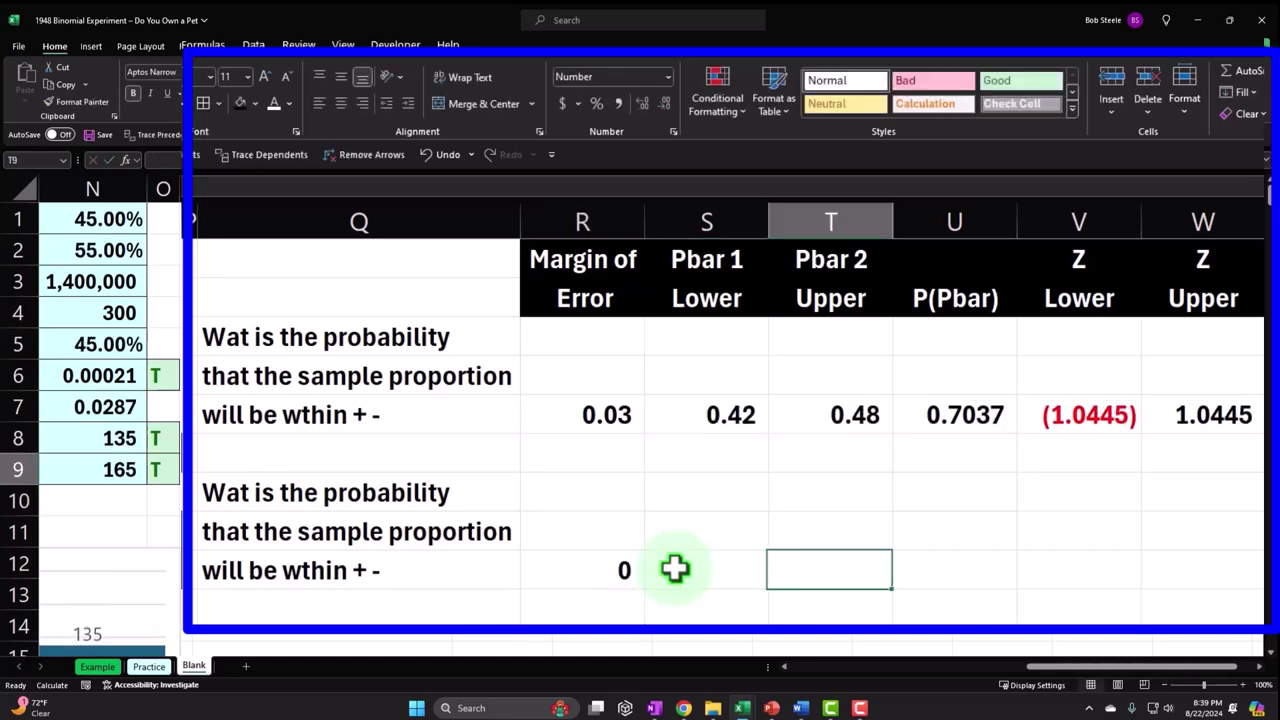
{"action": "left_click", "coordinate": [675, 569]}
{"action": "type", "text": "."}
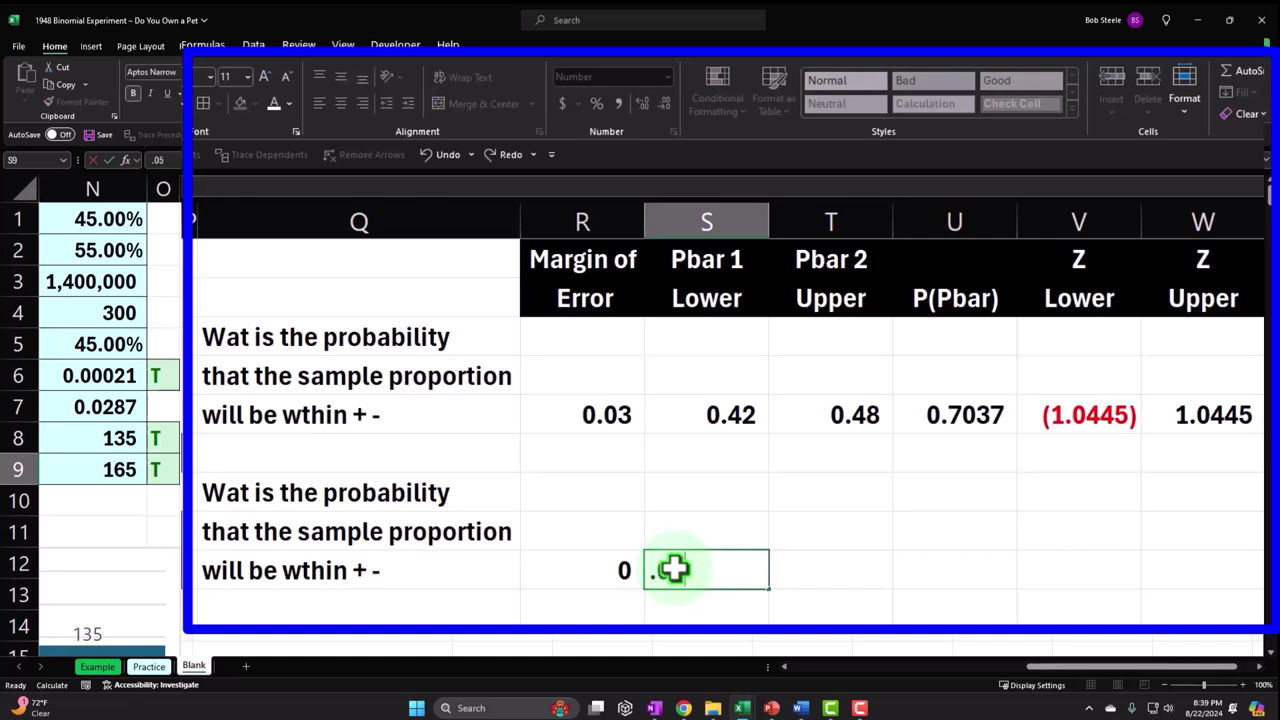
{"action": "type", "text": "05"}
{"action": "key", "text": "Return"}
{"action": "left_click", "coordinate": [675, 569]}
{"action": "key", "text": "Delete"}
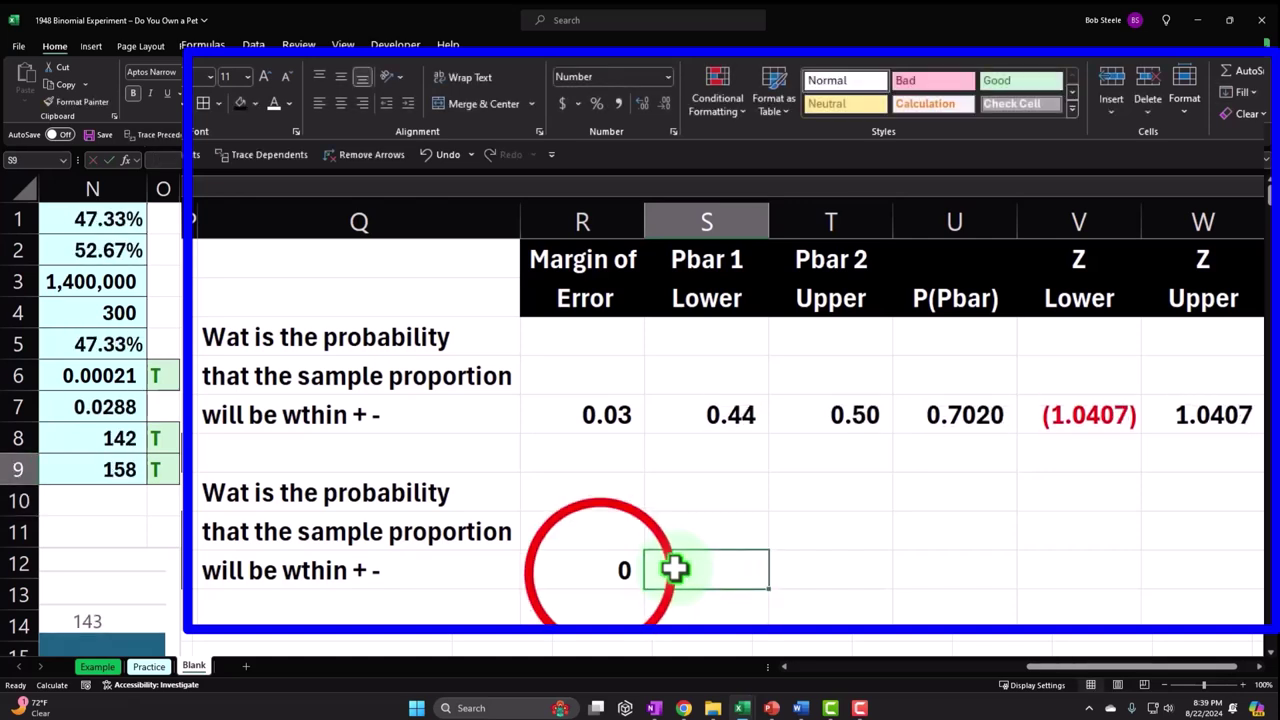
{"action": "left_click", "coordinate": [600, 571]}
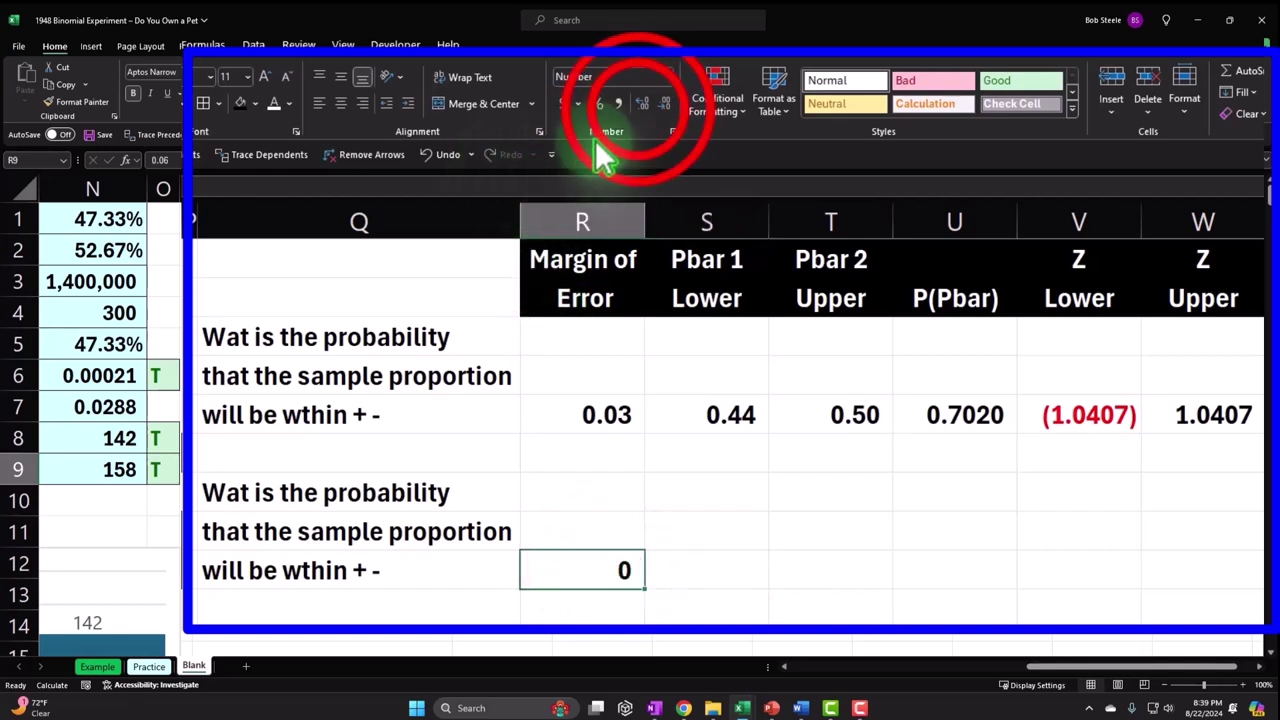
{"action": "left_click", "coordinate": [641, 104]}
{"action": "left_click", "coordinate": [641, 104]}
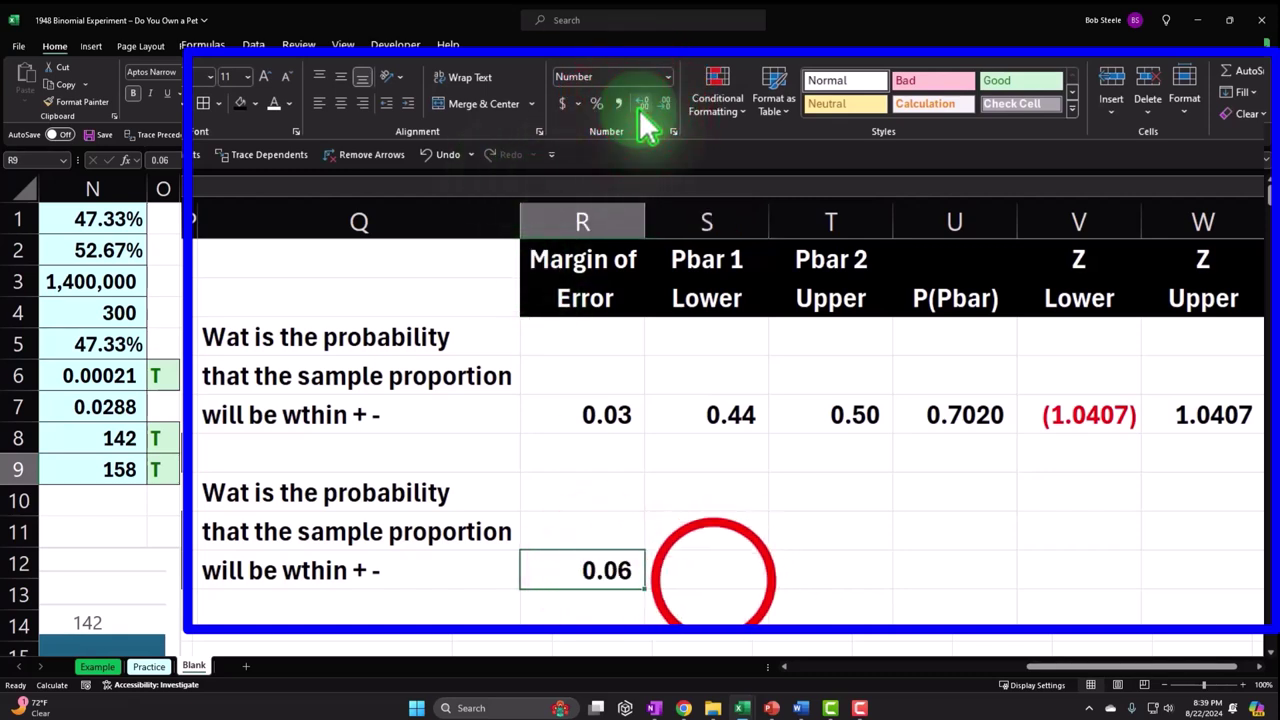
- Set Pbar 1 Lower to =N1-R9, shown to two decimals as 0.43
{"action": "left_click", "coordinate": [713, 580]}
{"action": "type", "text": "="}
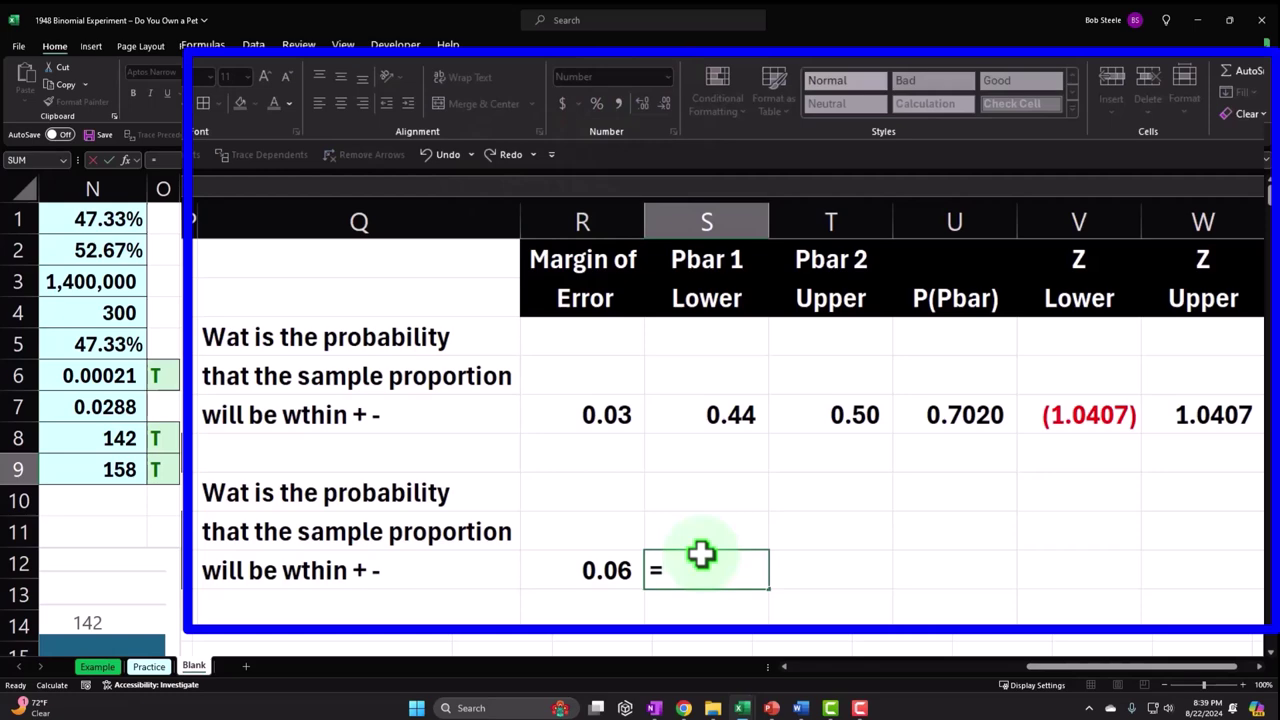
{"action": "key", "text": "Left"}
{"action": "key", "text": "Left"}
{"action": "key", "text": "Left"}
{"action": "key", "text": "Left"}
{"action": "key", "text": "Left"}
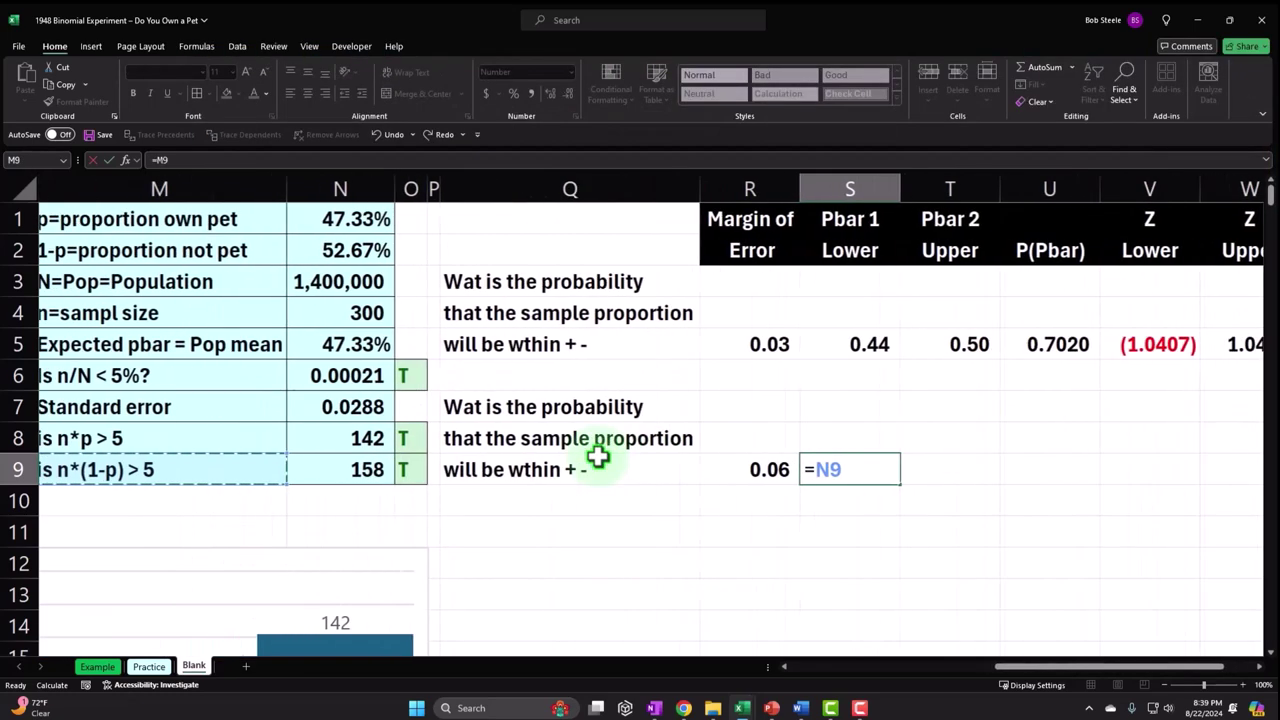
{"action": "key", "text": "Left"}
{"action": "key", "text": "Up"}
{"action": "key", "text": "Up"}
{"action": "key", "text": "Up"}
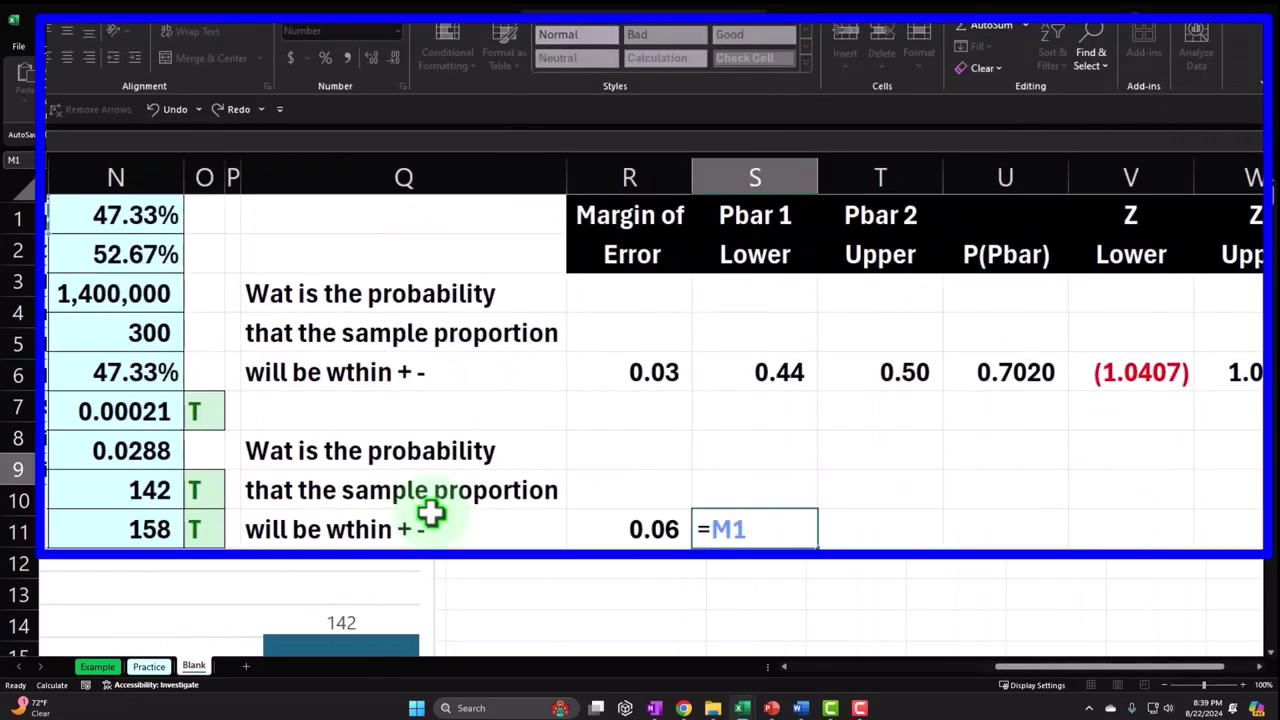
{"action": "key", "text": "Right"}
{"action": "key", "text": "Down"}
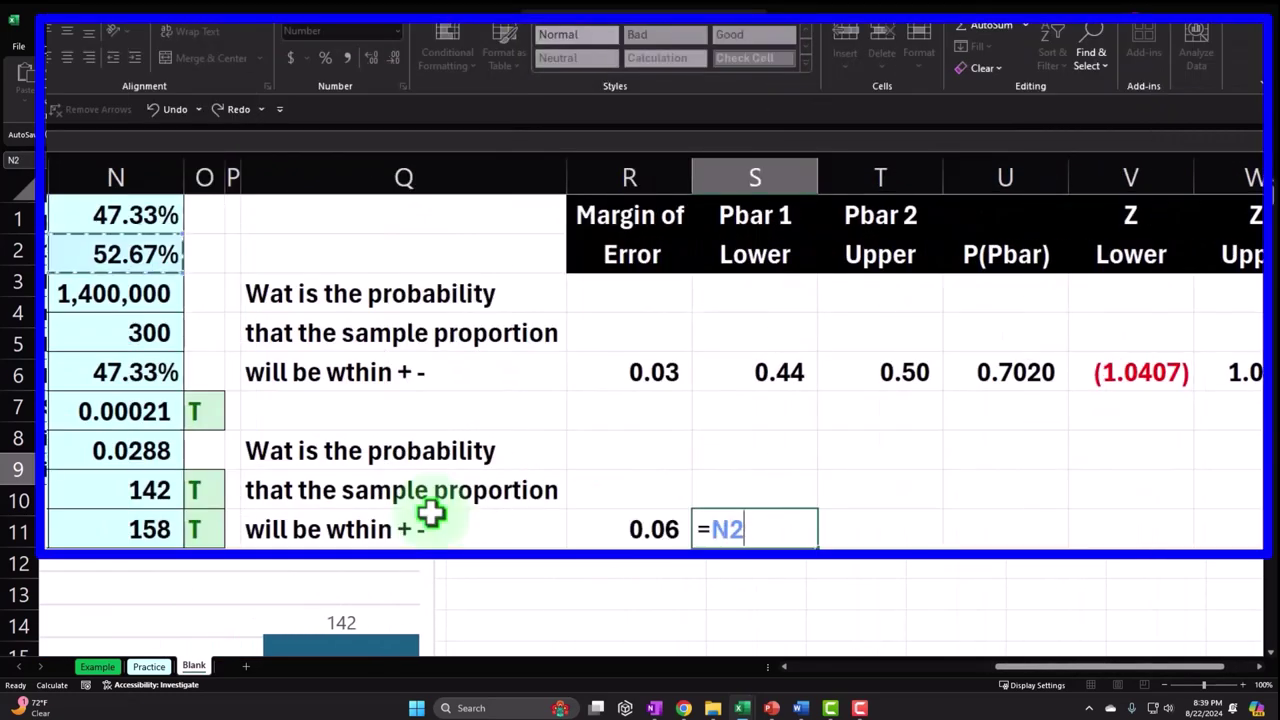
{"action": "key", "text": "Up"}
{"action": "type", "text": "-"}
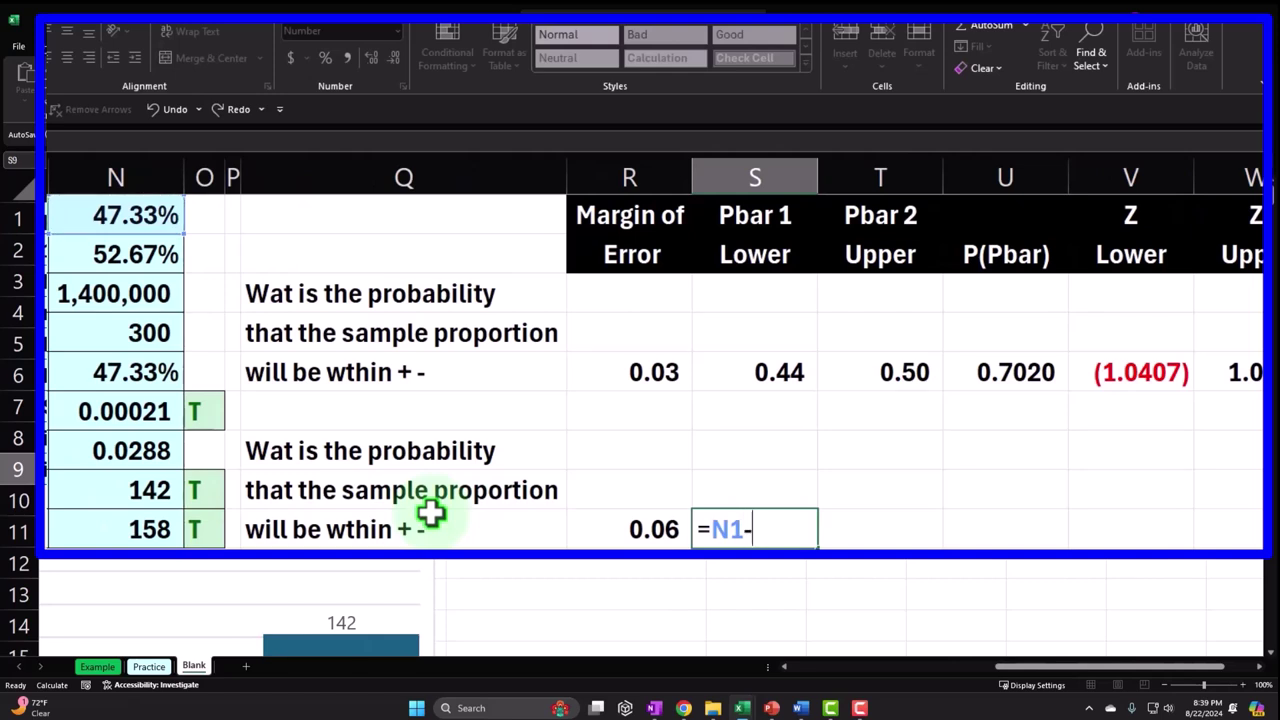
{"action": "key", "text": "Left"}
{"action": "key", "text": "Return"}
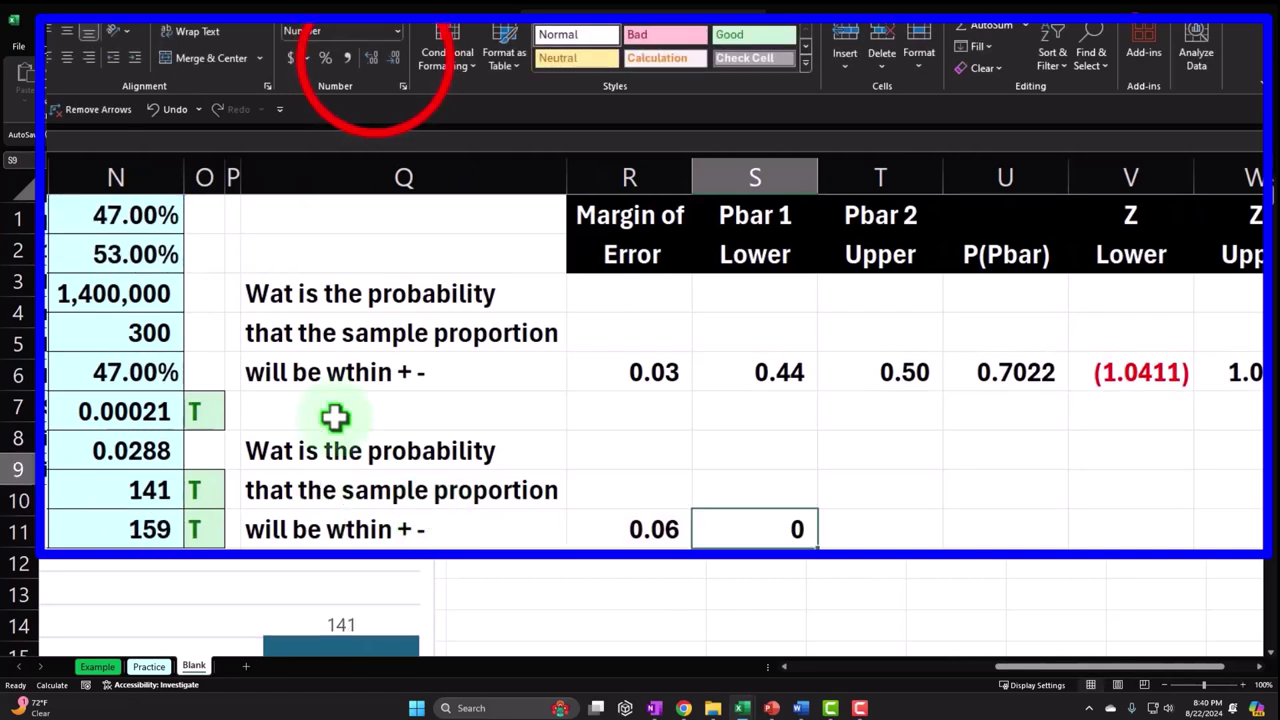
{"action": "left_click", "coordinate": [372, 58]}
{"action": "left_click", "coordinate": [372, 58]}
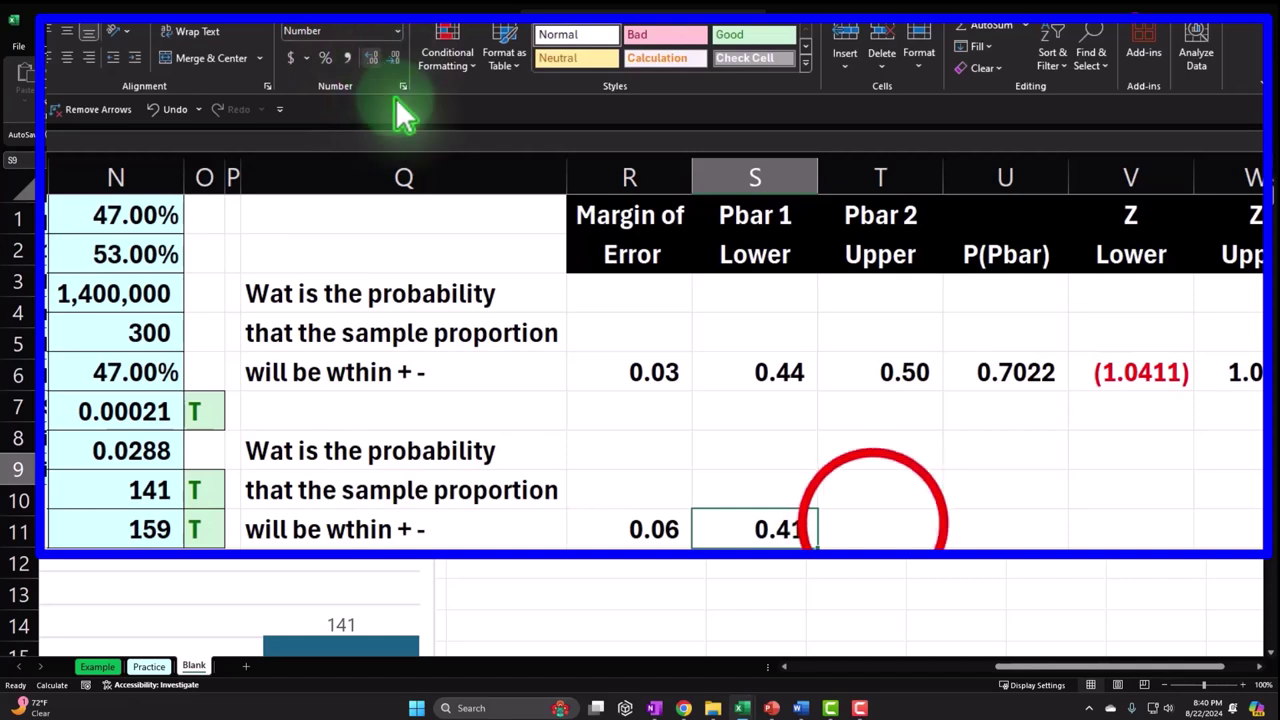
- Set Pbar 2 Upper to =N1+R9, shown to two decimals as 0.55
{"action": "left_click", "coordinate": [872, 522]}
{"action": "type", "text": "="}
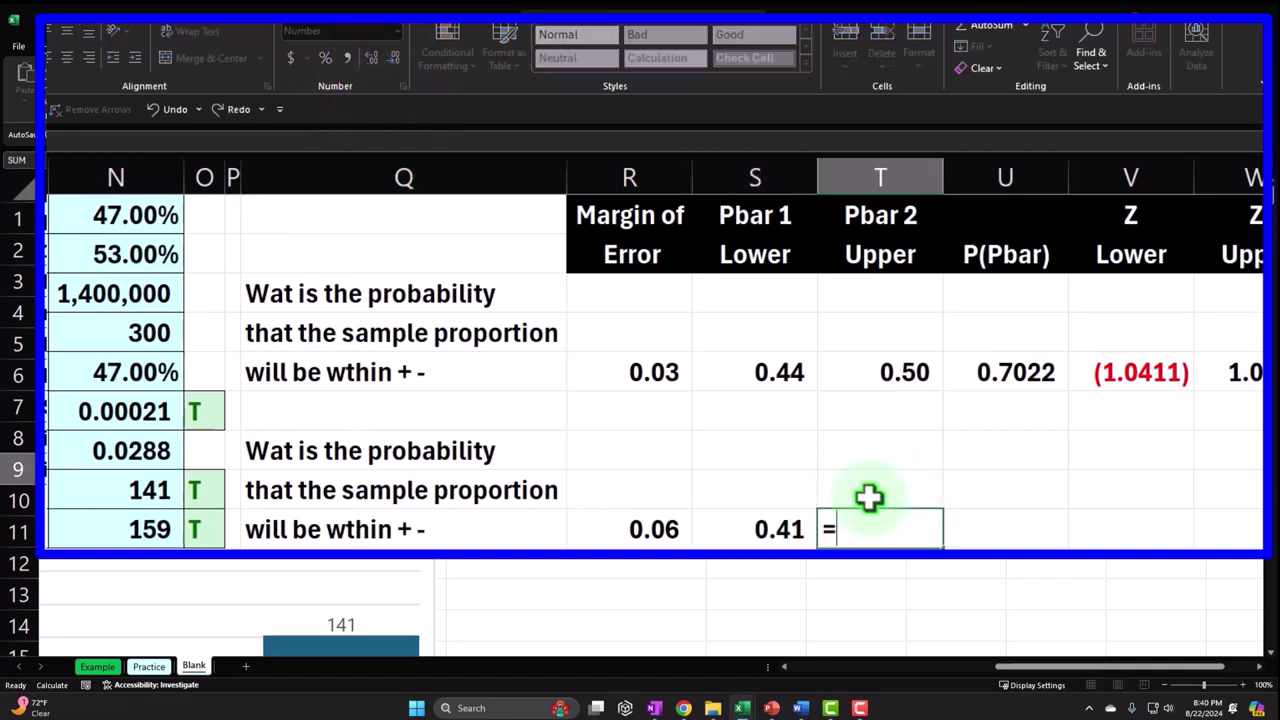
{"action": "key", "text": "Left"}
{"action": "key", "text": "Left"}
{"action": "key", "text": "Left"}
{"action": "key", "text": "Left"}
{"action": "key", "text": "Left"}
{"action": "key", "text": "Up"}
{"action": "key", "text": "Up"}
{"action": "key", "text": "Up"}
{"action": "key", "text": "Up"}
{"action": "key", "text": "Up"}
{"action": "key", "text": "Up"}
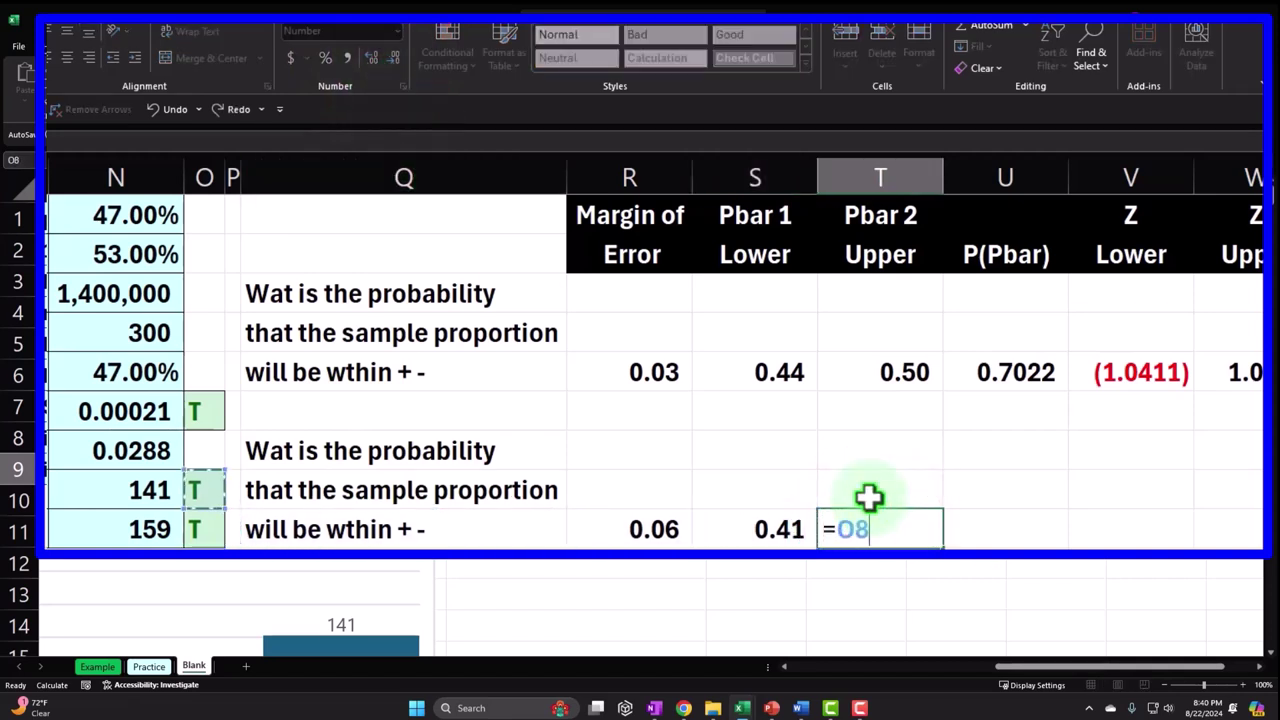
{"action": "key", "text": "Up"}
{"action": "key", "text": "Up"}
{"action": "key", "text": "Left"}
{"action": "type", "text": "+"}
{"action": "key", "text": "Left"}
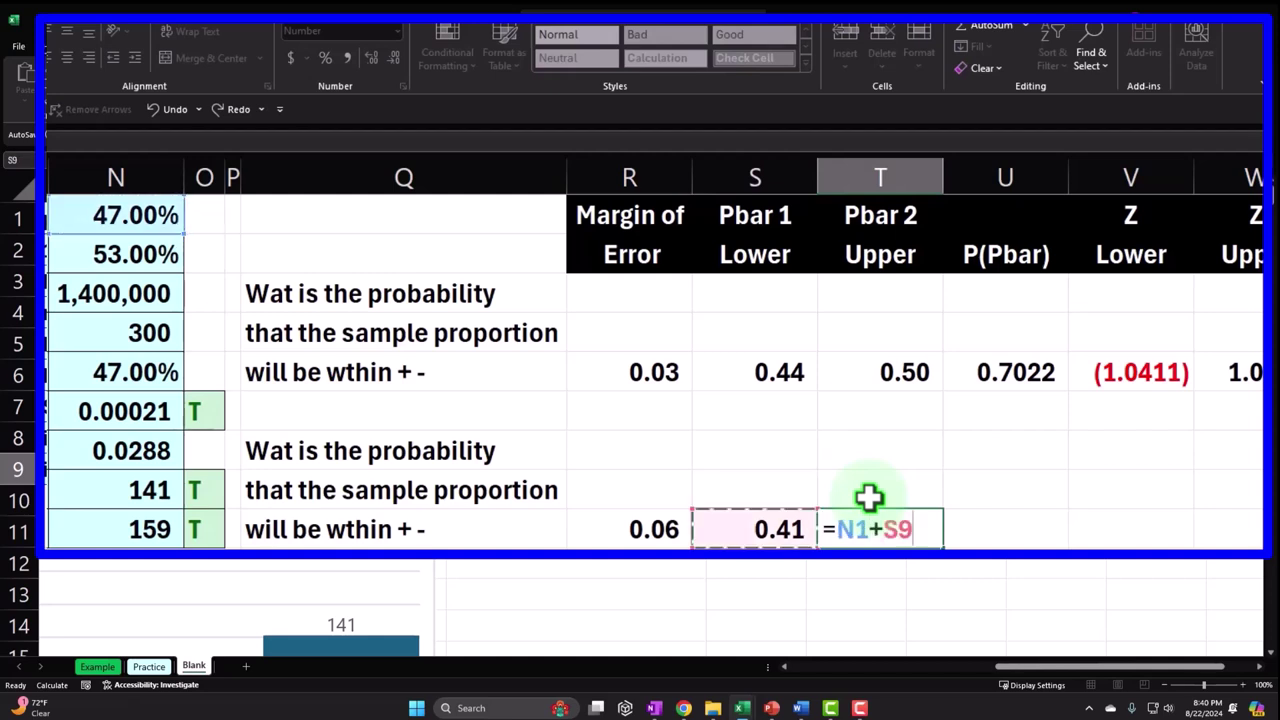
{"action": "key", "text": "Left"}
{"action": "key", "text": "ctrl+Return"}
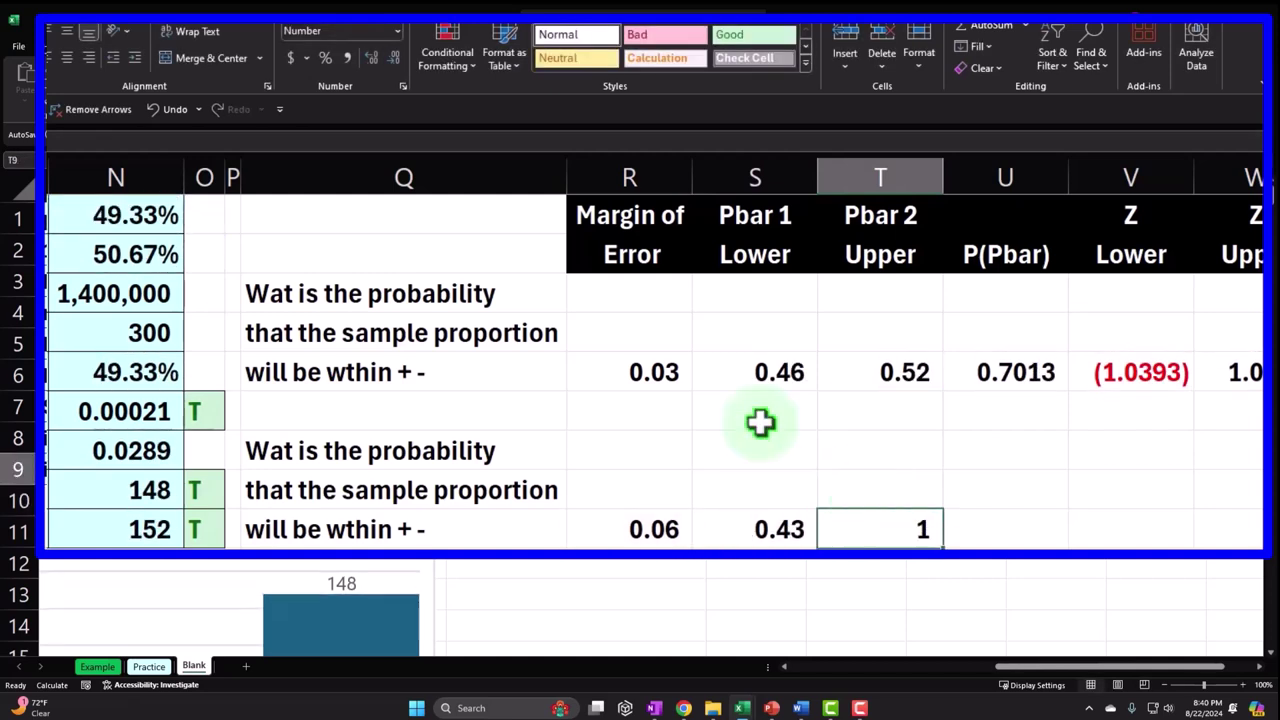
{"action": "left_click", "coordinate": [370, 57]}
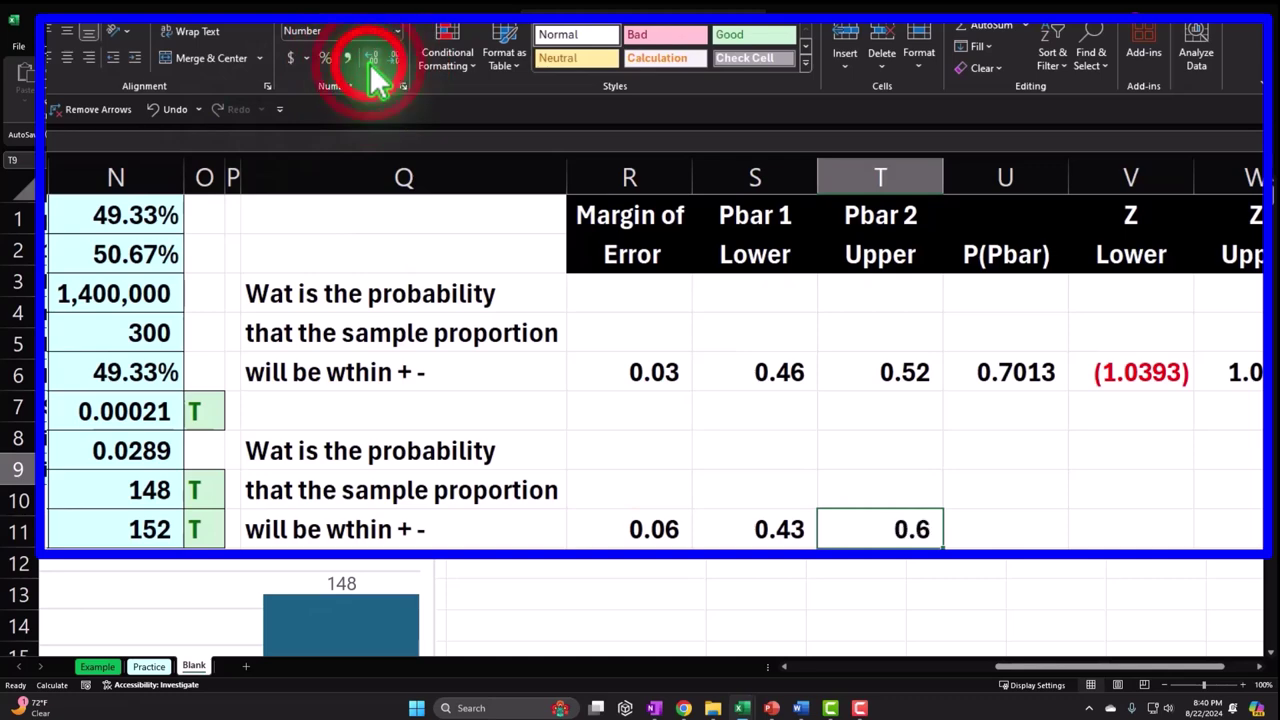
{"action": "left_click", "coordinate": [370, 58]}
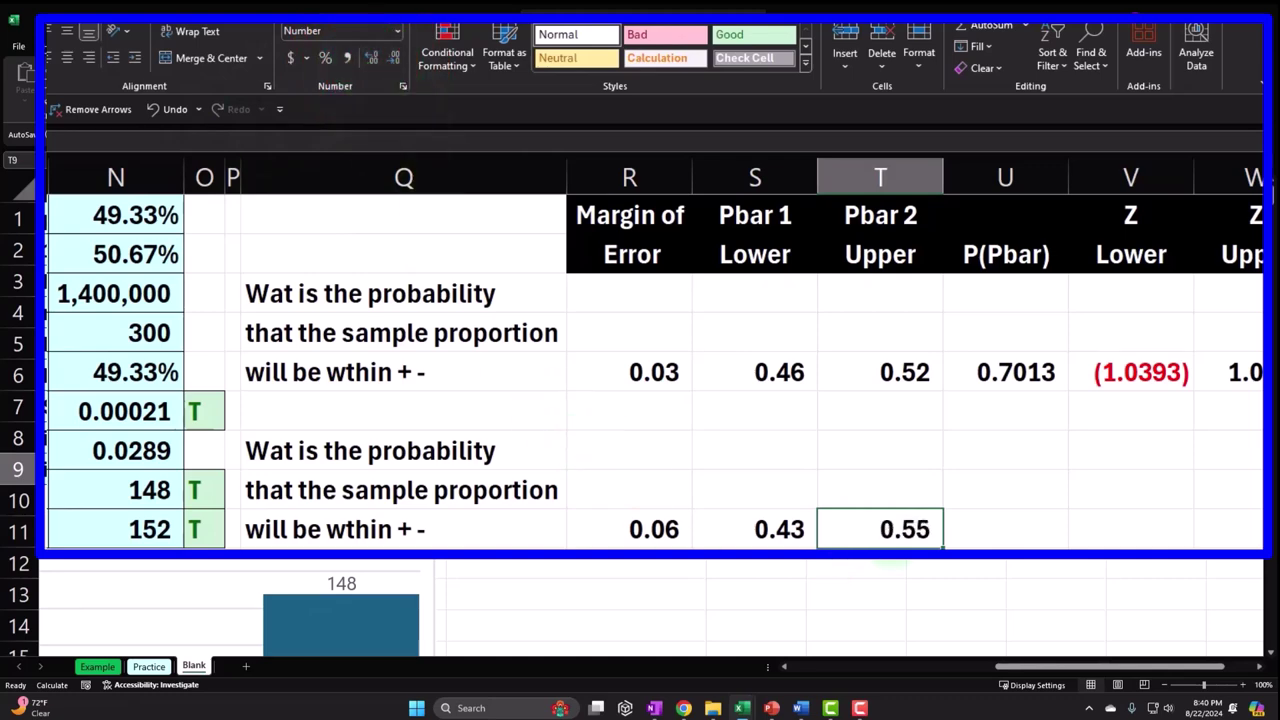
{"action": "key", "text": "Right"}
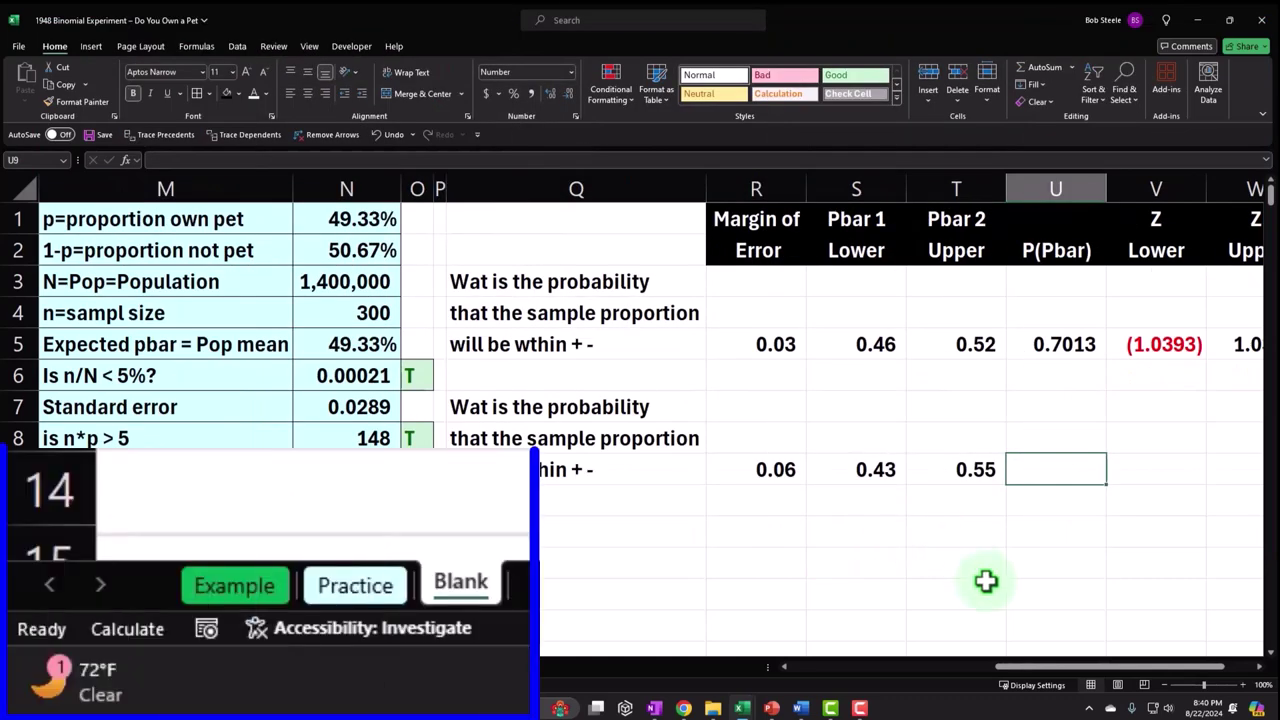
- Look at the bell-shaped area chart on the Example sheet, then return to Blank
{"action": "left_click", "coordinate": [98, 666]}
{"action": "left_click", "coordinate": [849, 537]}
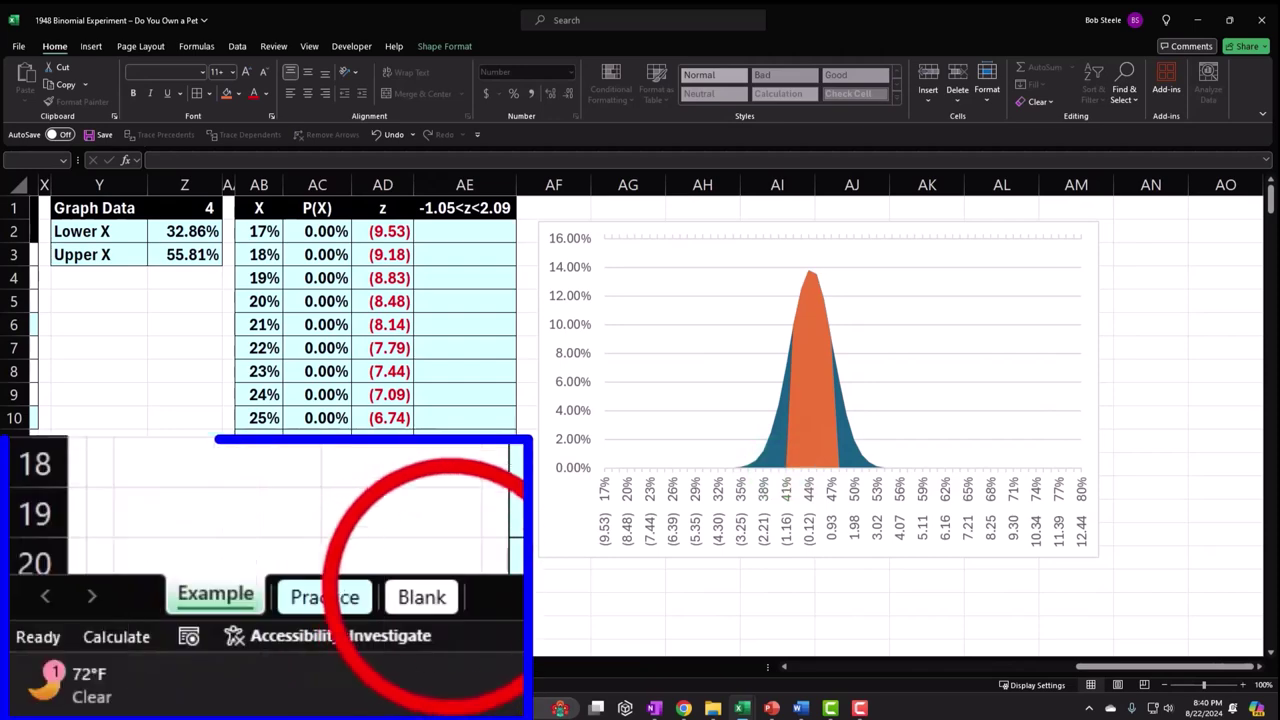
{"action": "left_click", "coordinate": [194, 666]}
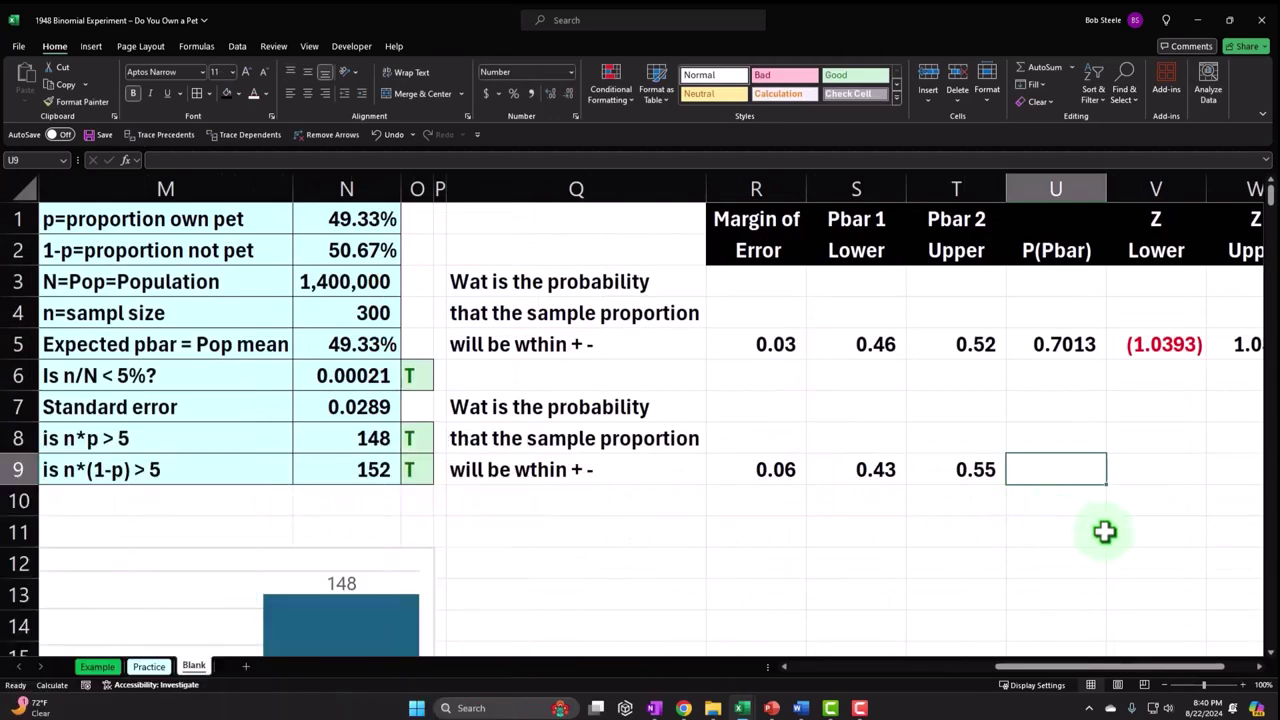
- Start U9 with =NORM.DIST(T9,N1,N7,1) for the upper bound
{"action": "type", "text": "="}
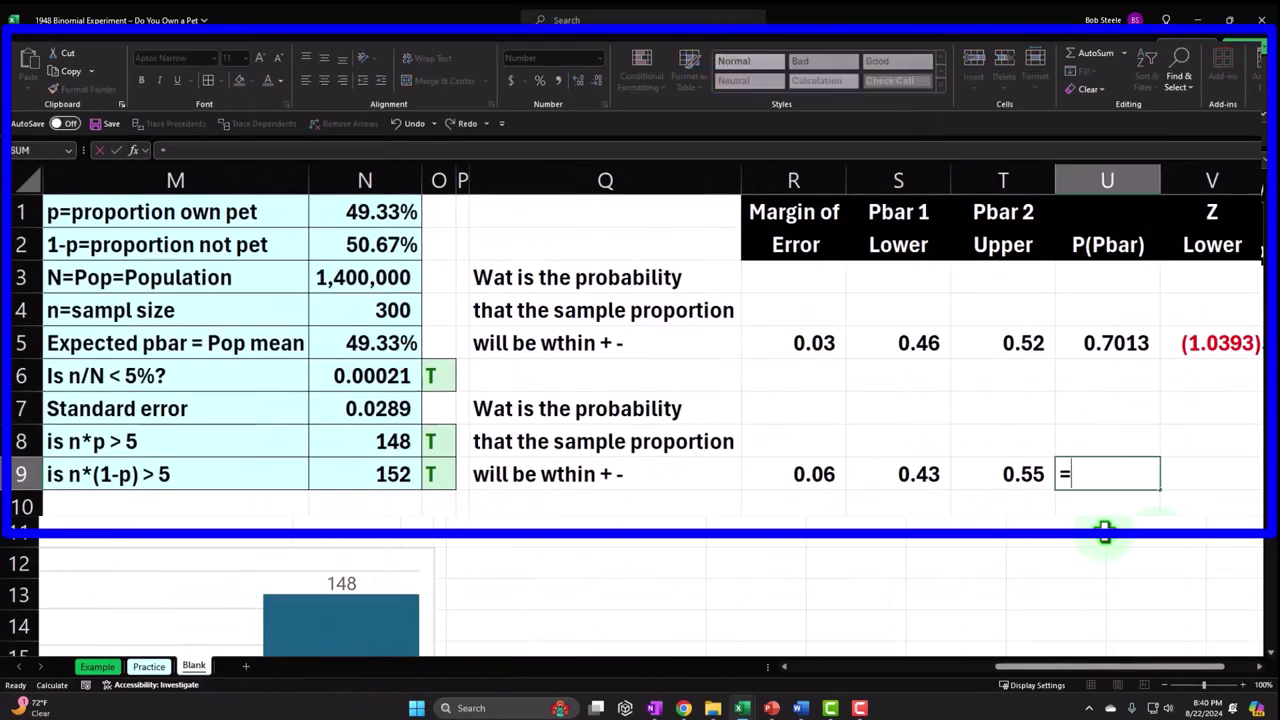
{"action": "type", "text": "nor"}
{"action": "key", "text": "Tab"}
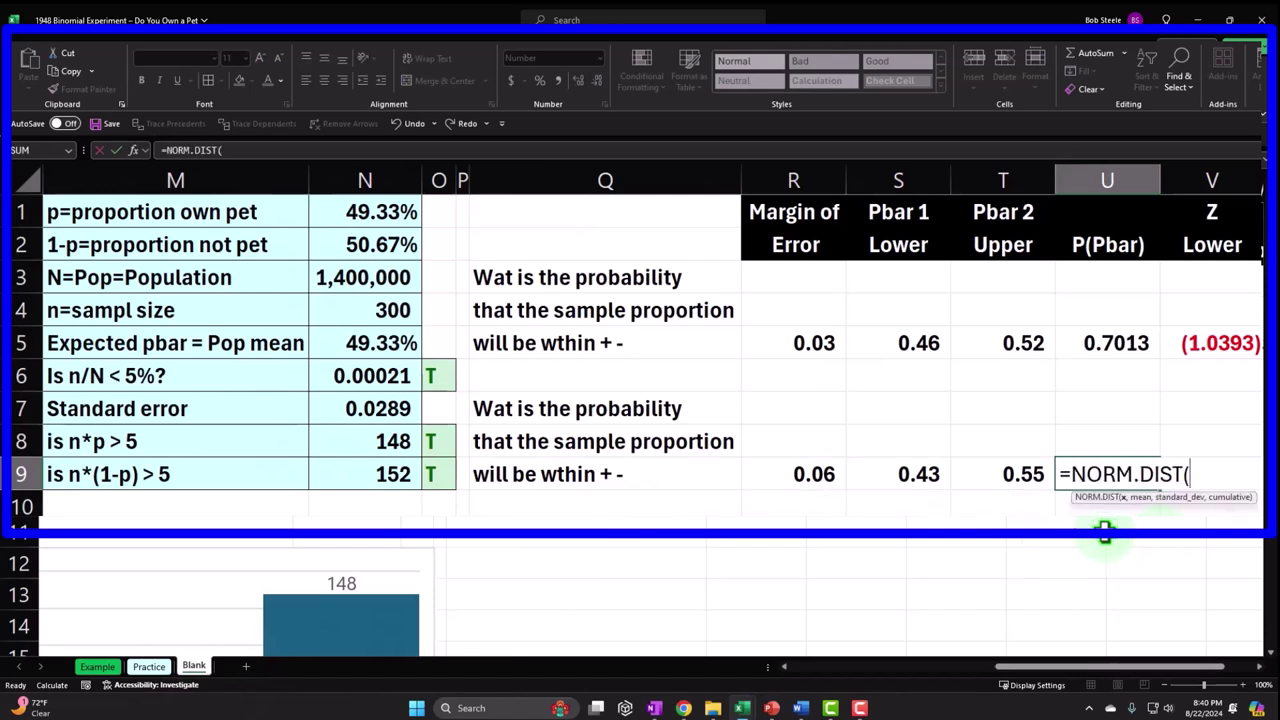
{"action": "key", "text": "Left"}
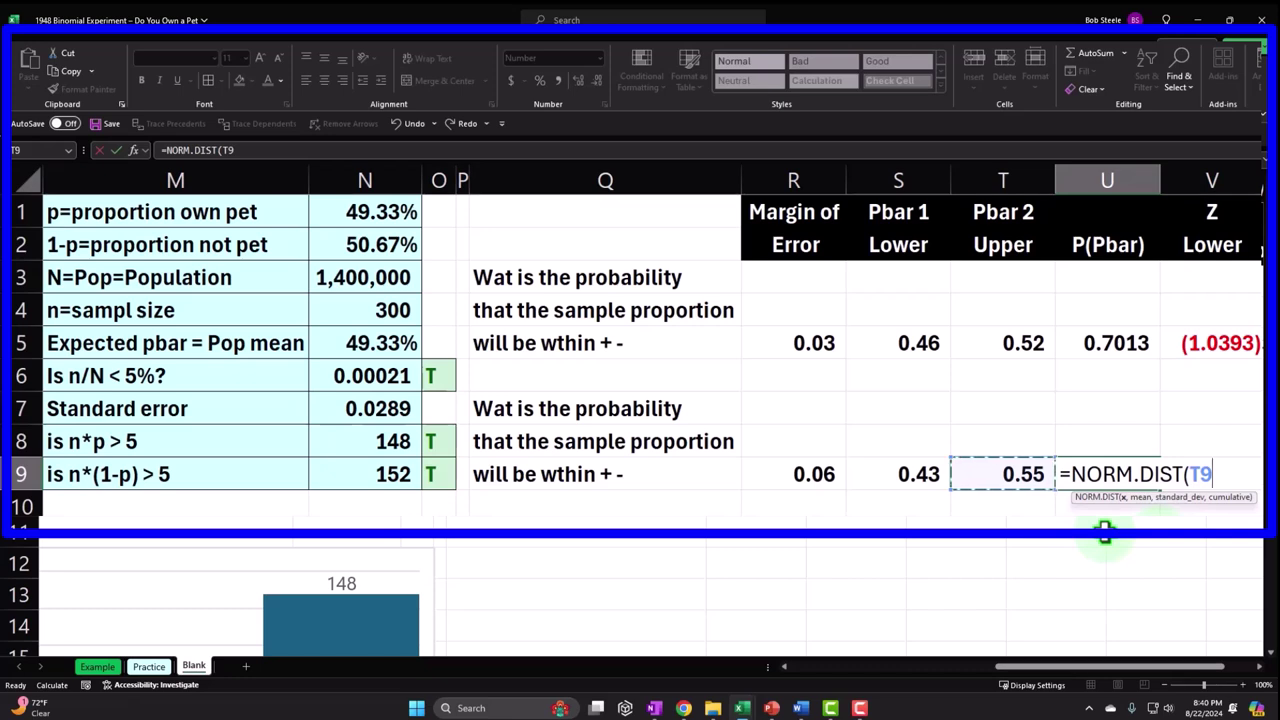
{"action": "type", "text": ","}
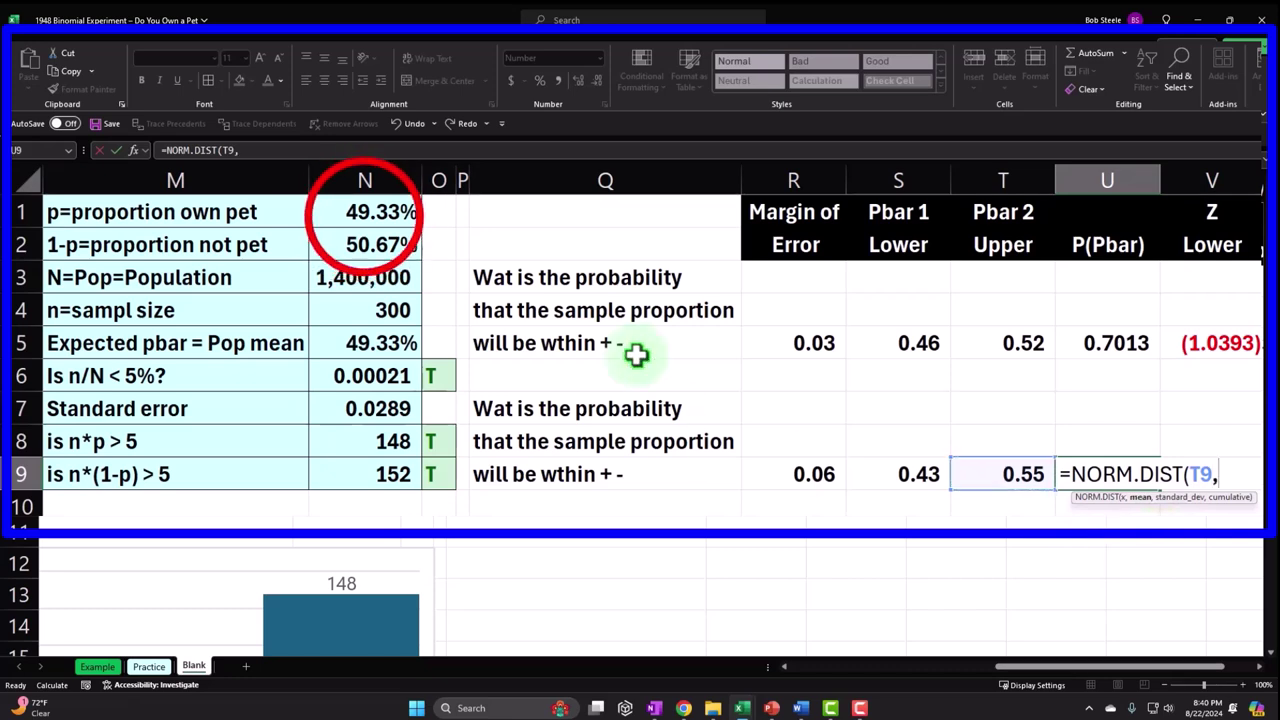
{"action": "left_click", "coordinate": [362, 214]}
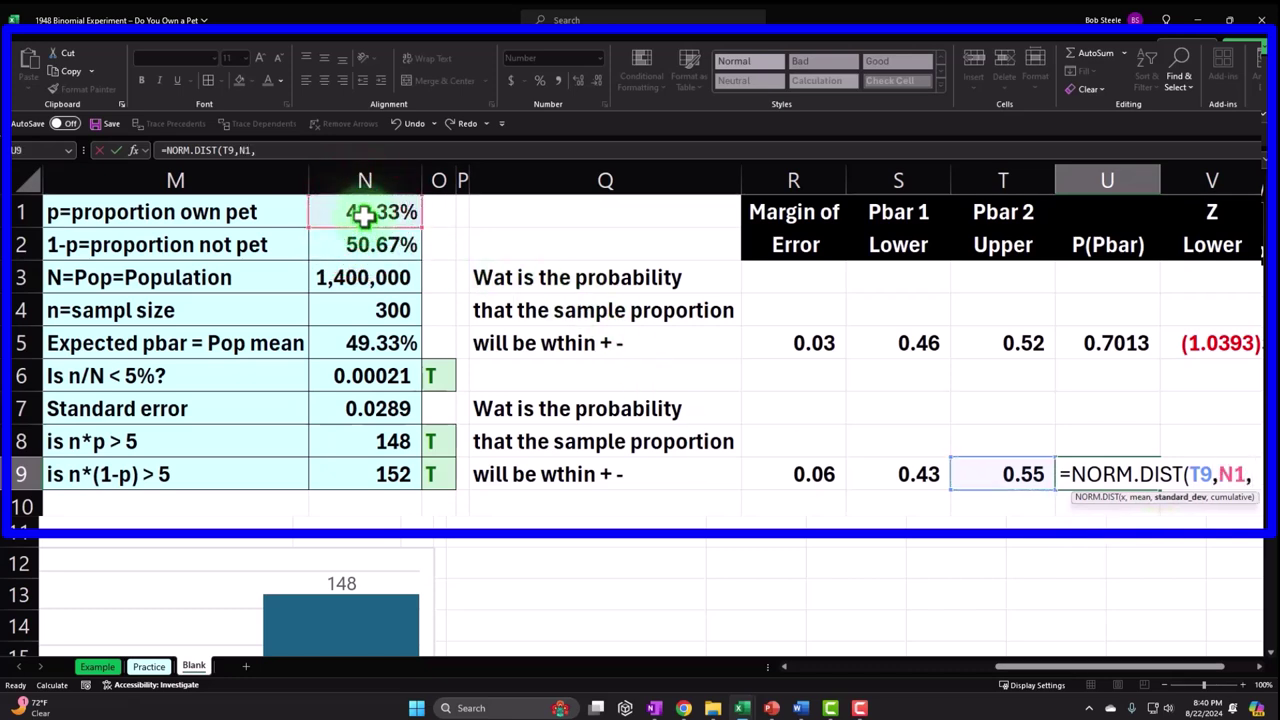
{"action": "left_click", "coordinate": [344, 407]}
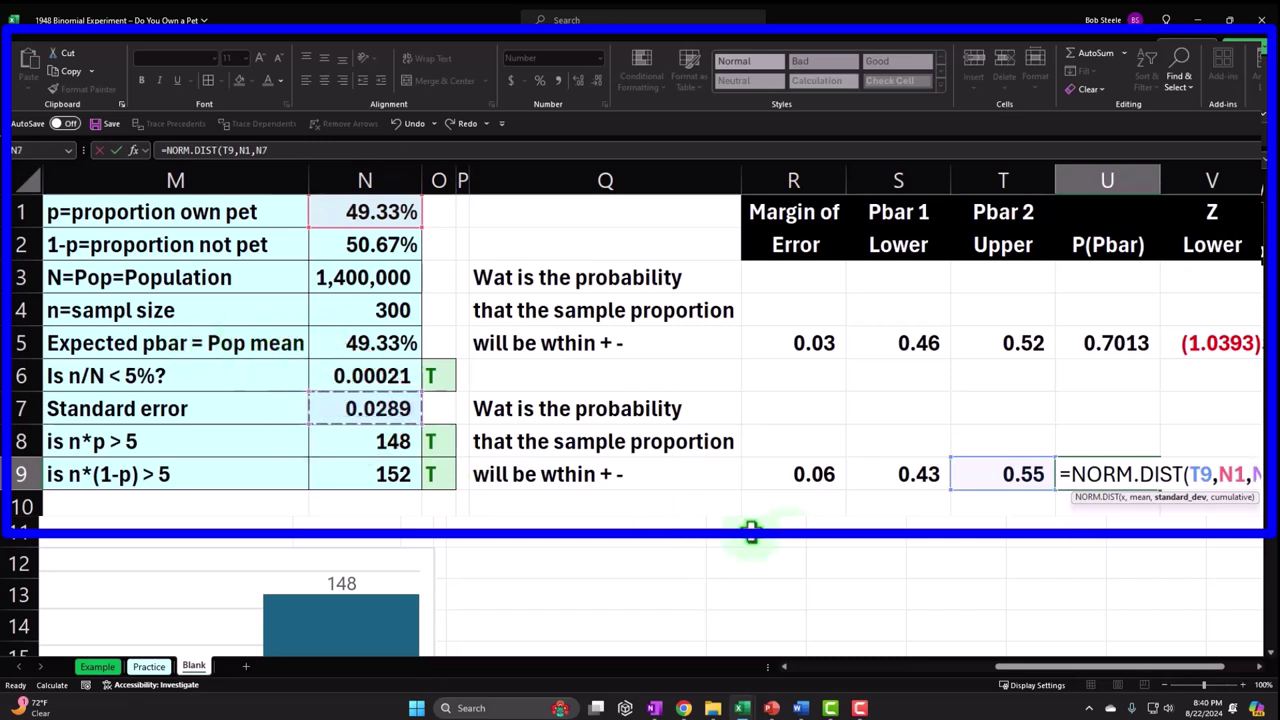
{"action": "type", "text": ","}
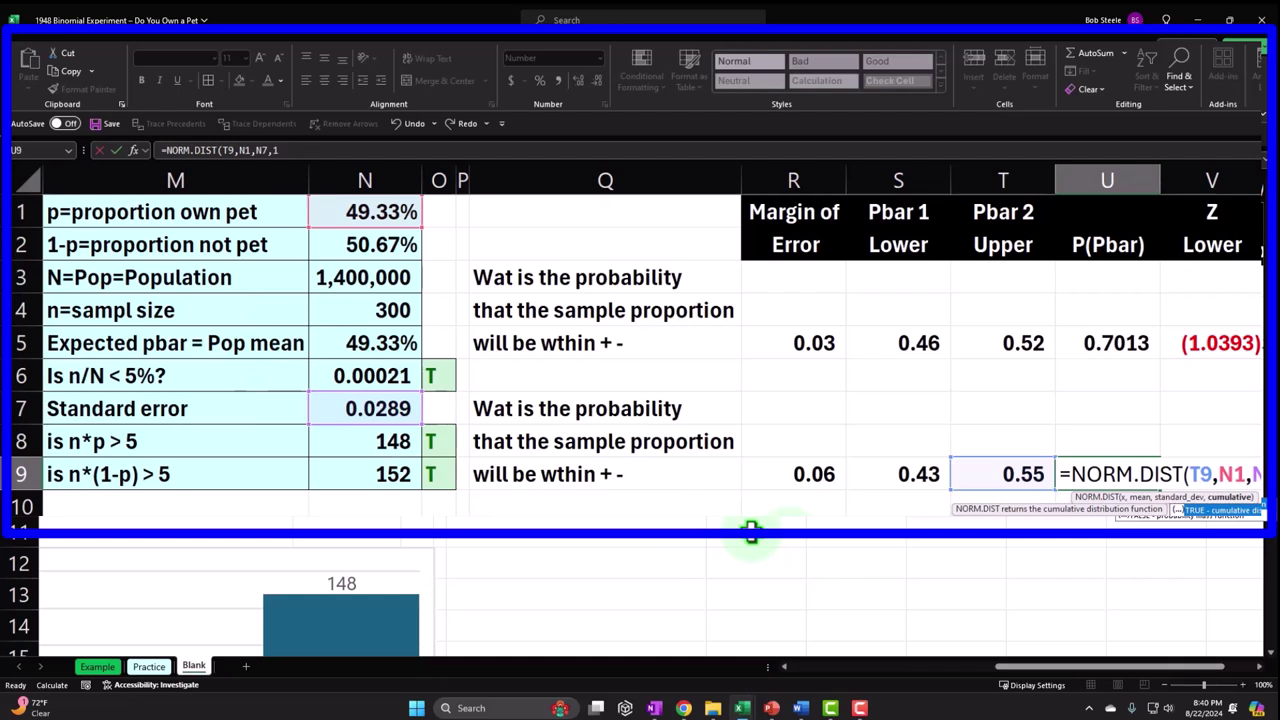
{"action": "type", "text": "1)"}
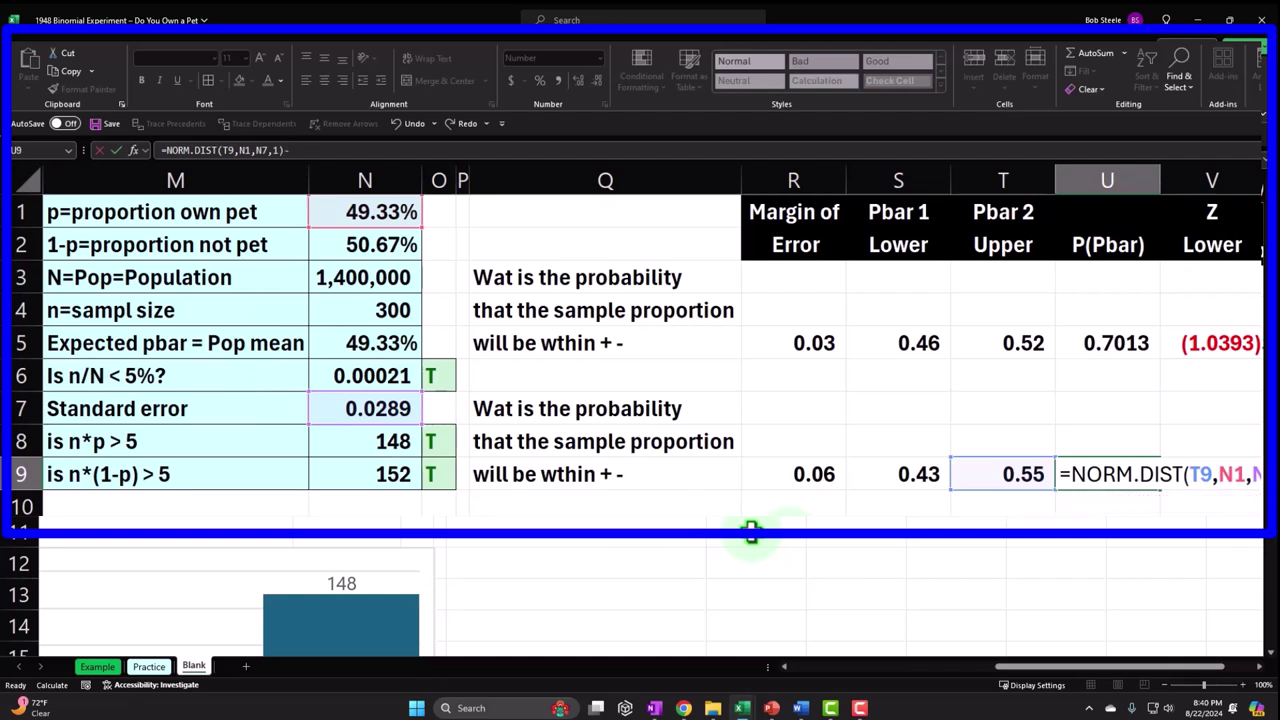
{"action": "type", "text": "-nor"}
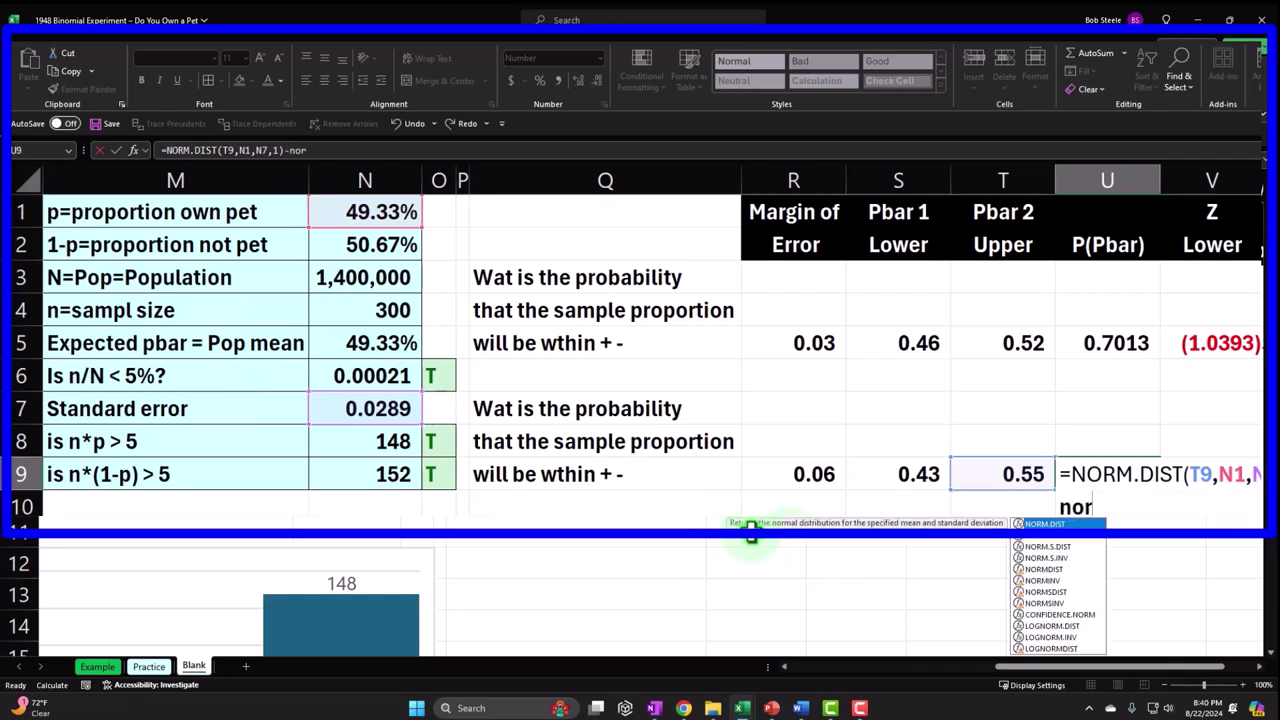
- Subtract NORM.DIST(S9,N1,N7,1) for the lower bound and enter the formula
{"action": "key", "text": "Tab"}
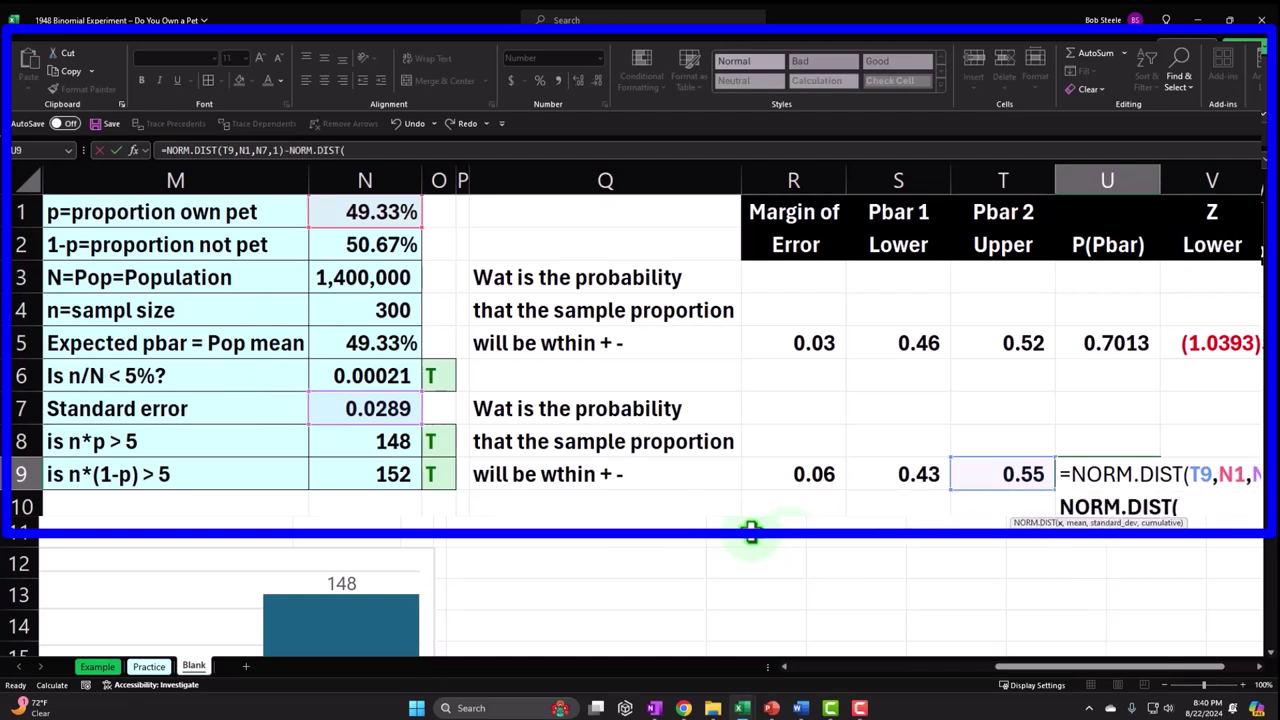
{"action": "left_click", "coordinate": [894, 479]}
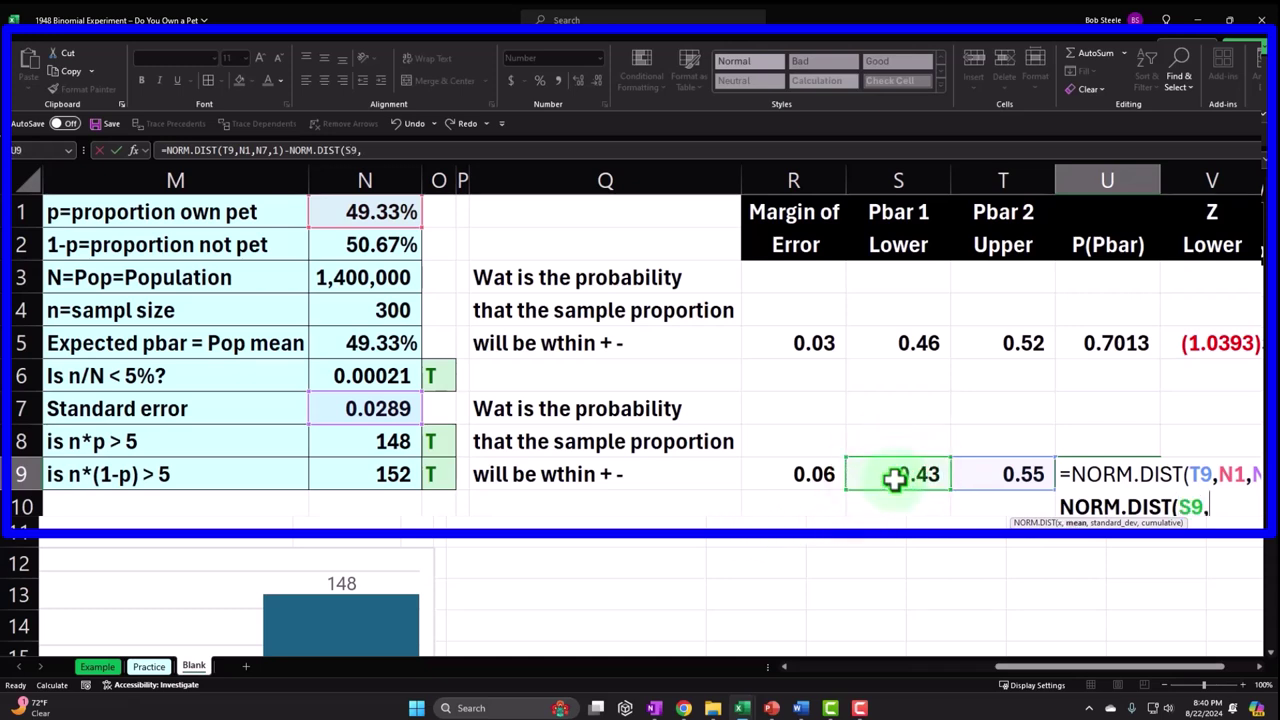
{"action": "type", "text": ","}
{"action": "left_click", "coordinate": [388, 213]}
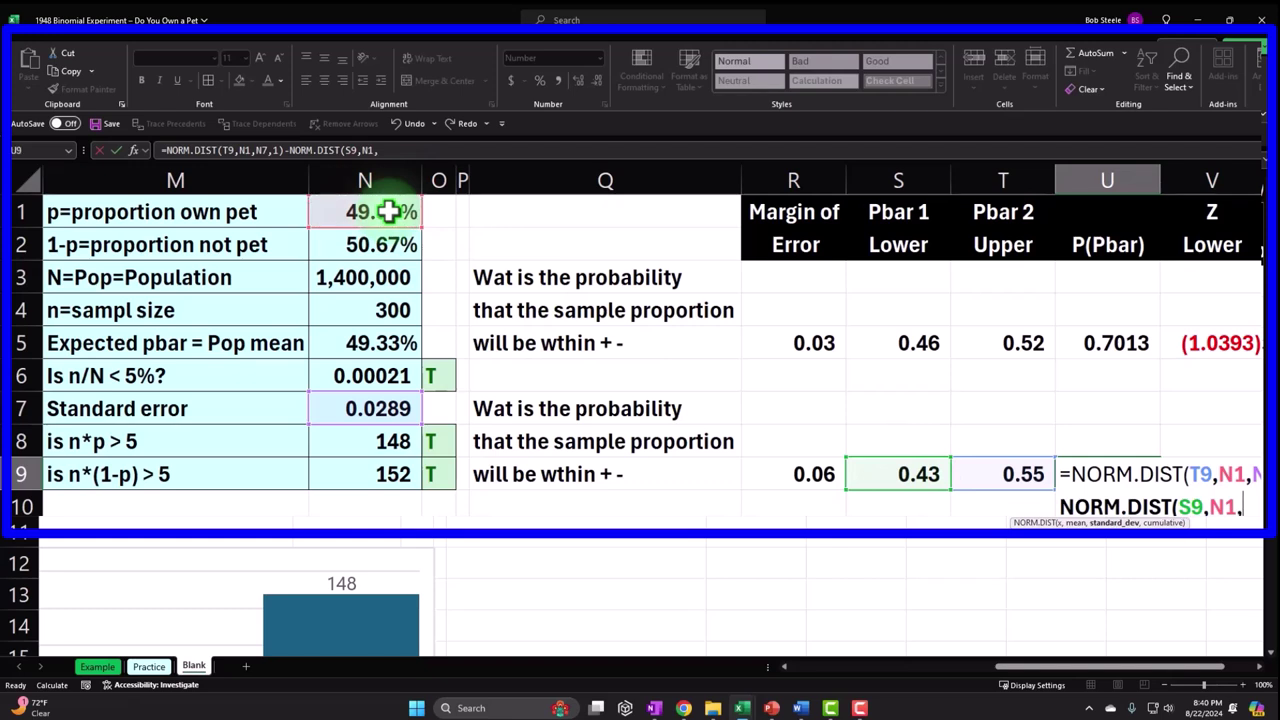
{"action": "left_click", "coordinate": [370, 405]}
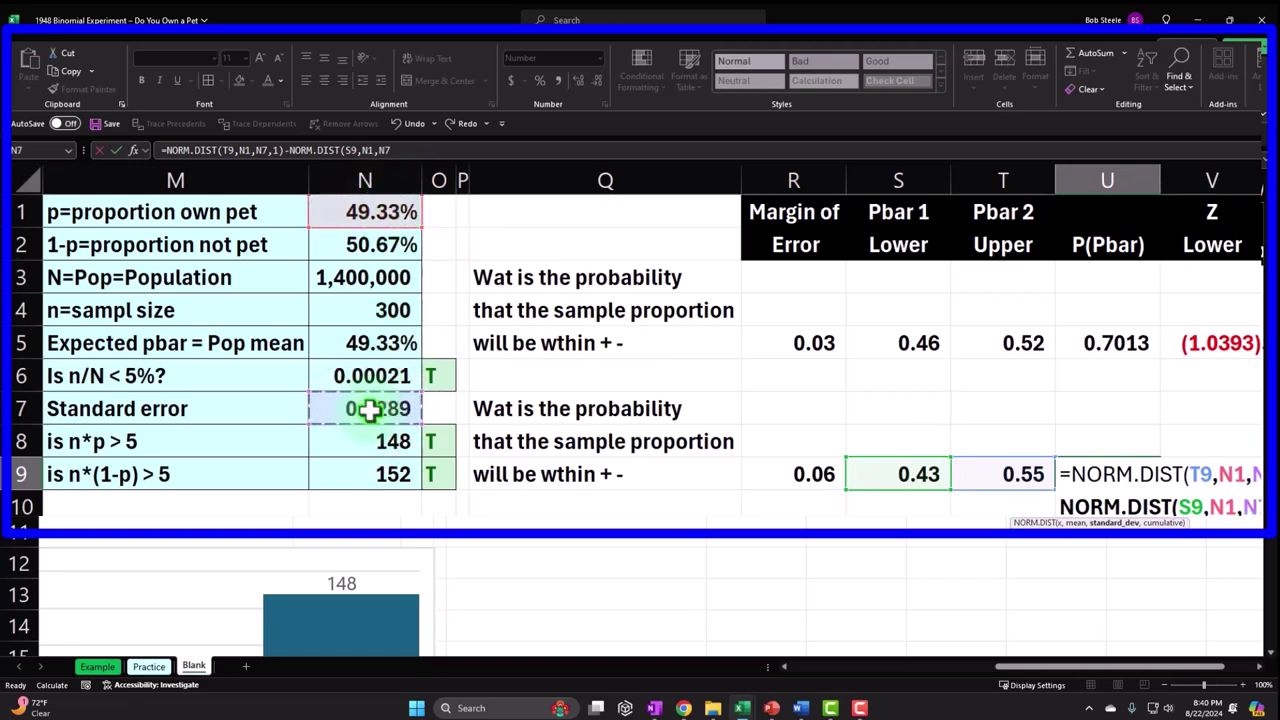
{"action": "type", "text": ","}
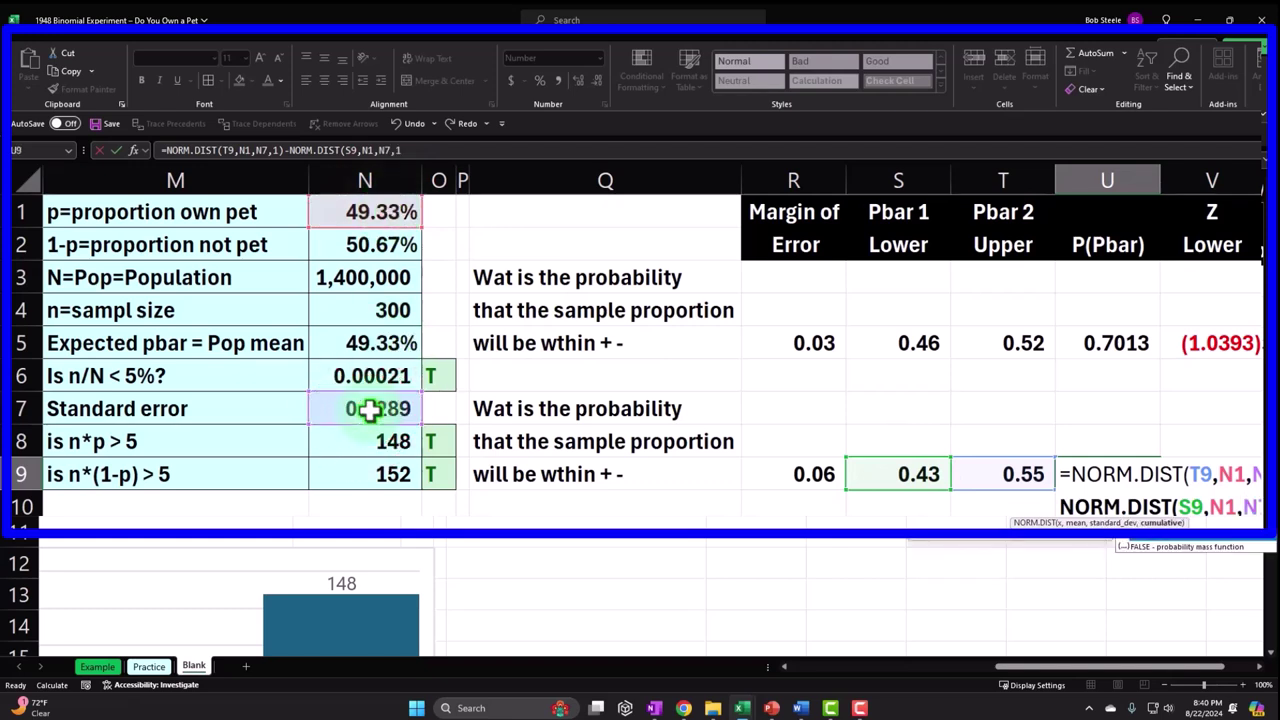
{"action": "type", "text": "1)"}
{"action": "key", "text": "Return"}
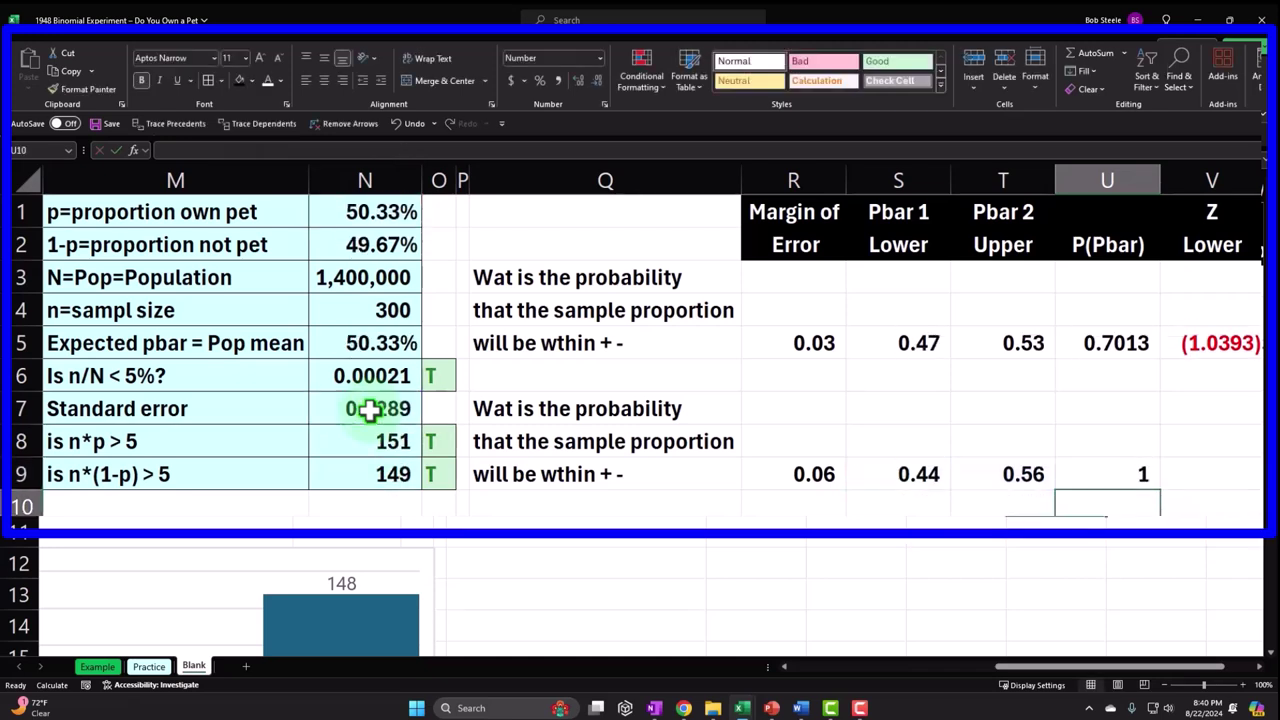
- Show the probability as 0.9623 to four decimal places
{"action": "key", "text": "Up"}
{"action": "left_click", "coordinate": [577, 84]}
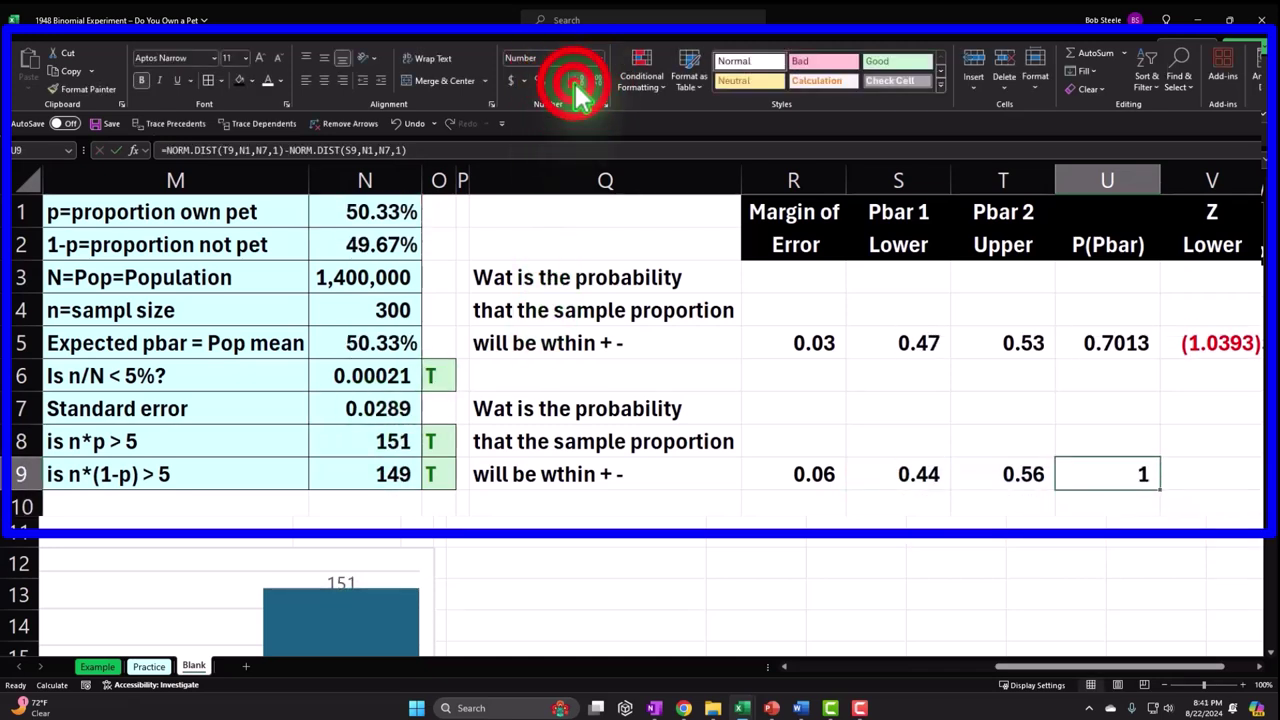
{"action": "left_click", "coordinate": [577, 88]}
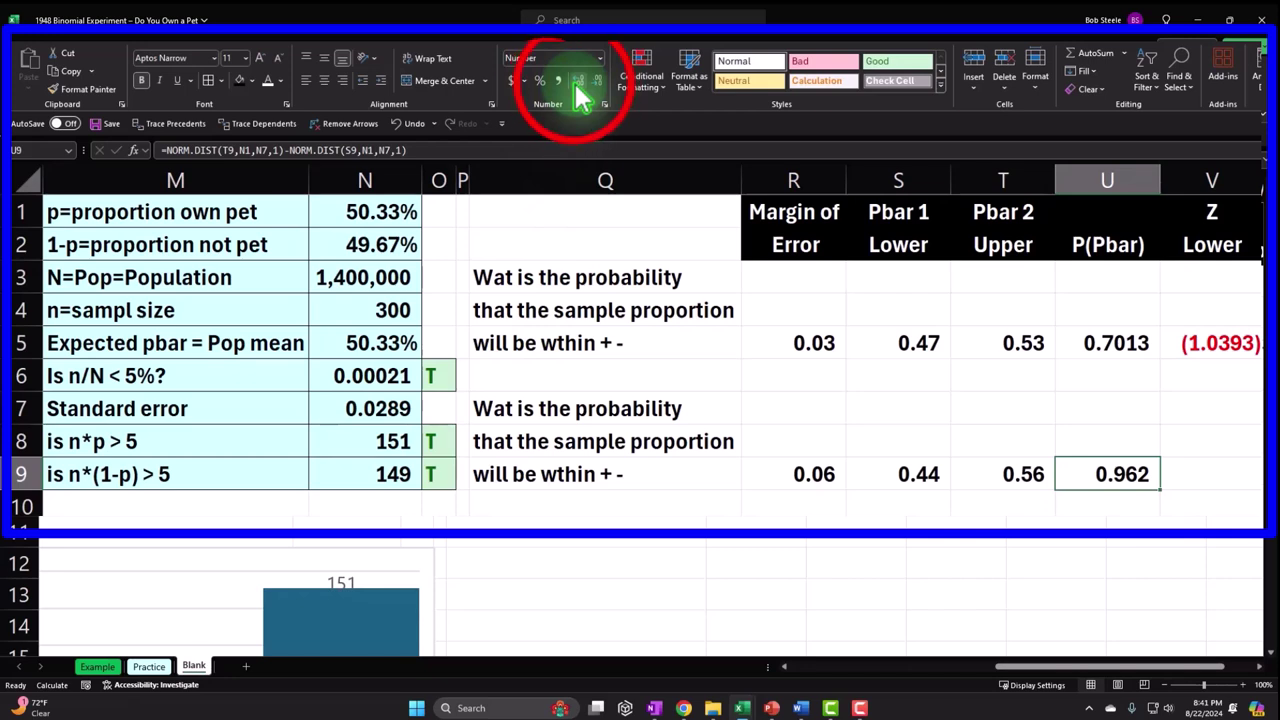
{"action": "left_click", "coordinate": [1234, 474]}
{"action": "type", "text": "="}
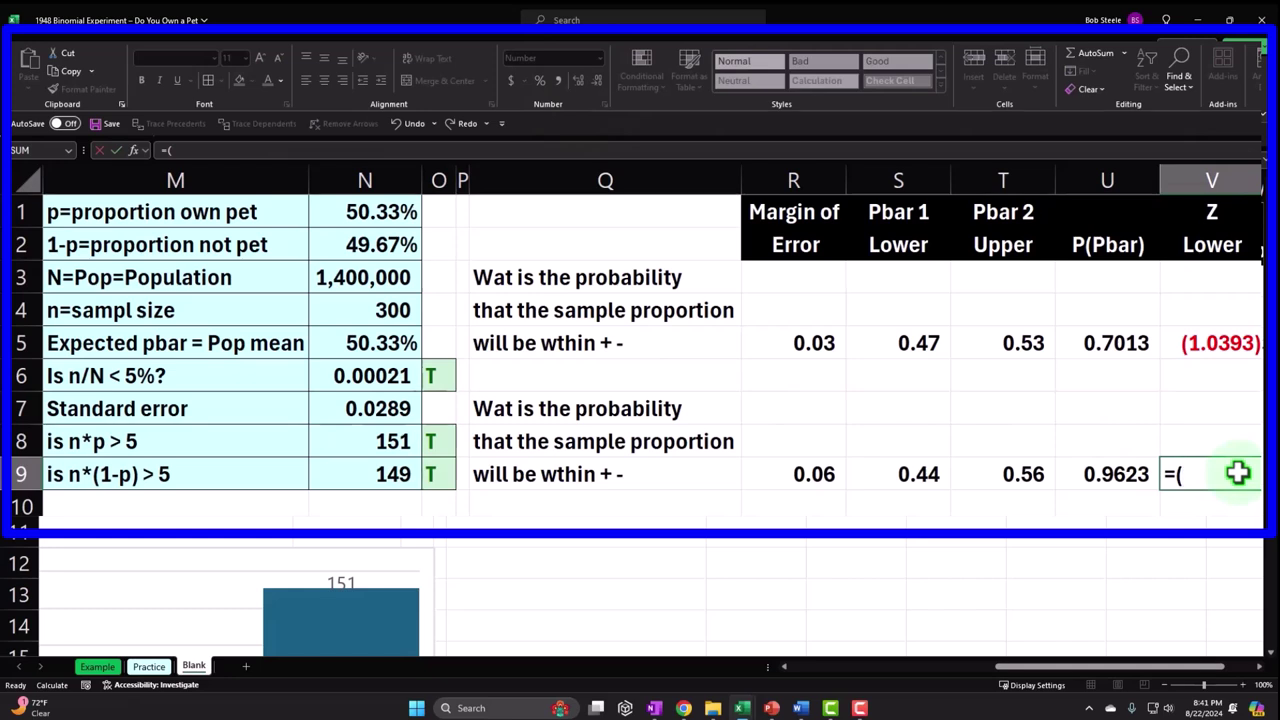
{"action": "type", "text": "("}
- Complete V9 as =(S9-N1)/N7 for the lower Z-score
{"action": "key", "text": "Left"}
{"action": "key", "text": "Left"}
{"action": "key", "text": "Left"}
{"action": "type", "text": "-"}
{"action": "key", "text": "Left"}
{"action": "key", "text": "Left"}
{"action": "key", "text": "Left"}
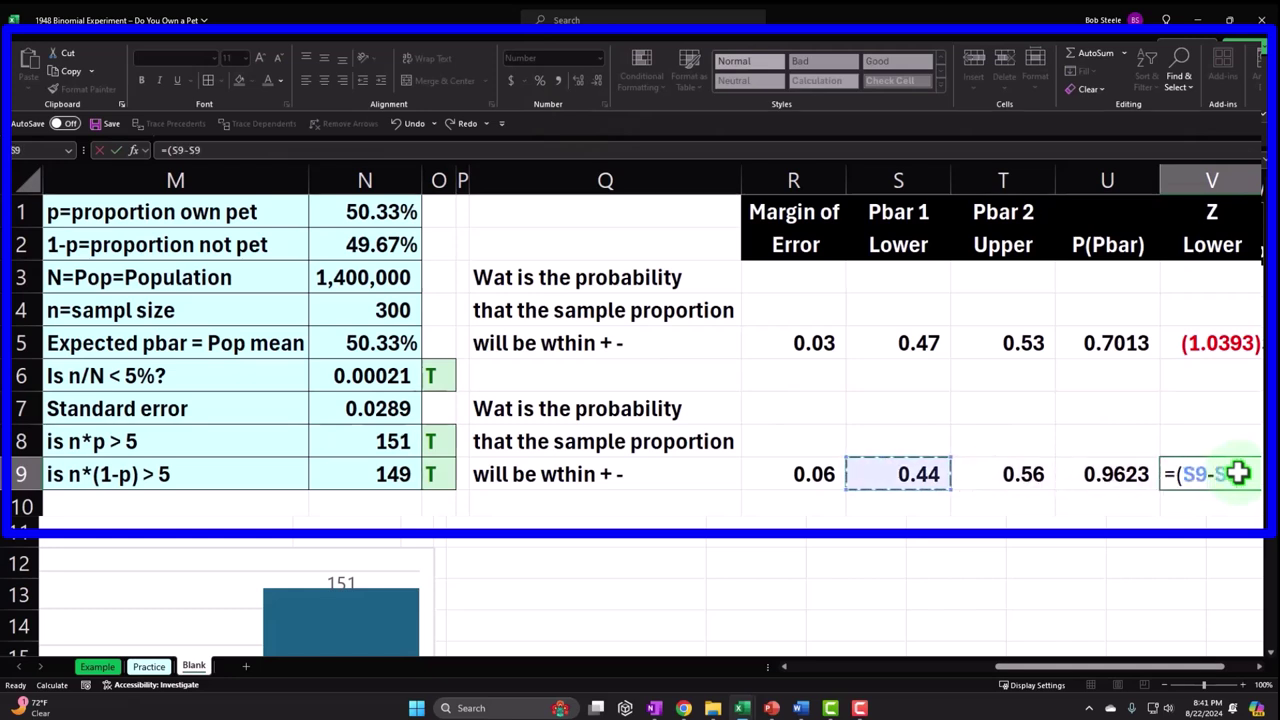
{"action": "key", "text": "Left"}
{"action": "key", "text": "Left"}
{"action": "key", "text": "Left"}
{"action": "key", "text": "Left"}
{"action": "key", "text": "Up"}
{"action": "key", "text": "Up"}
{"action": "key", "text": "Up"}
{"action": "key", "text": "Up"}
{"action": "key", "text": "Up"}
{"action": "key", "text": "Up"}
{"action": "key", "text": "Up"}
{"action": "key", "text": "Up"}
{"action": "key", "text": "Left"}
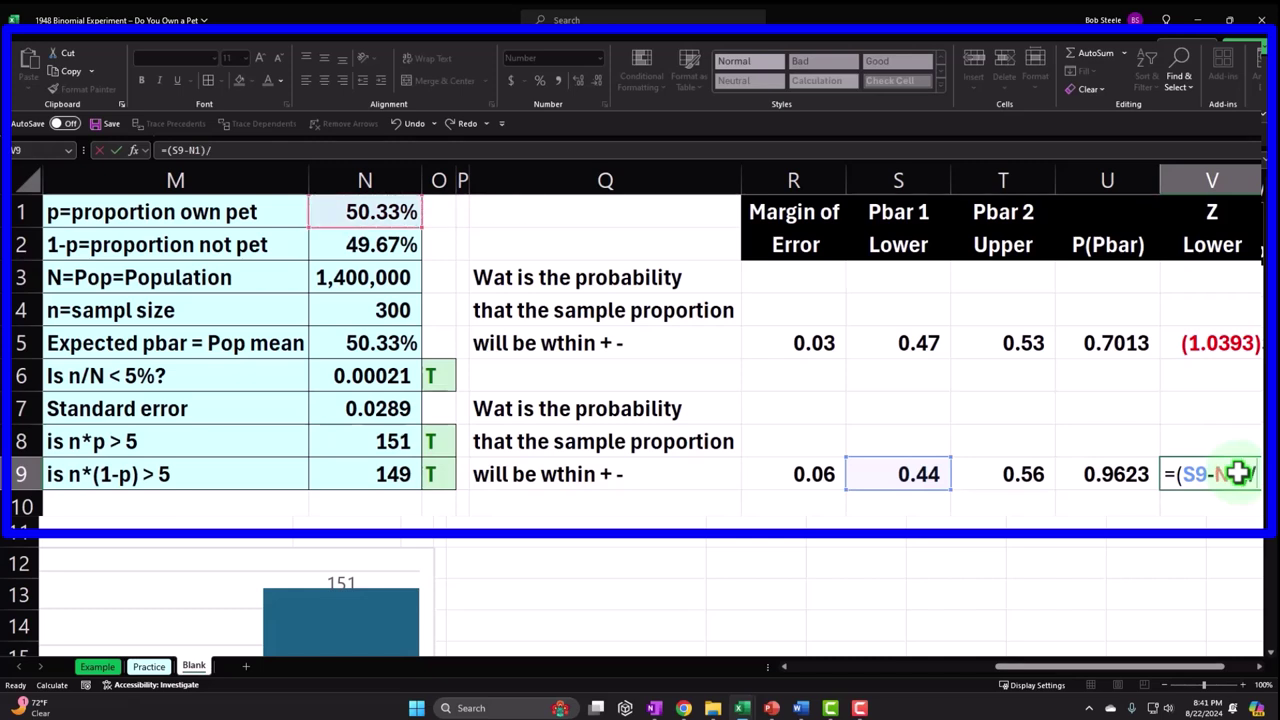
{"action": "left_click", "coordinate": [391, 408]}
{"action": "key", "text": "Return"}
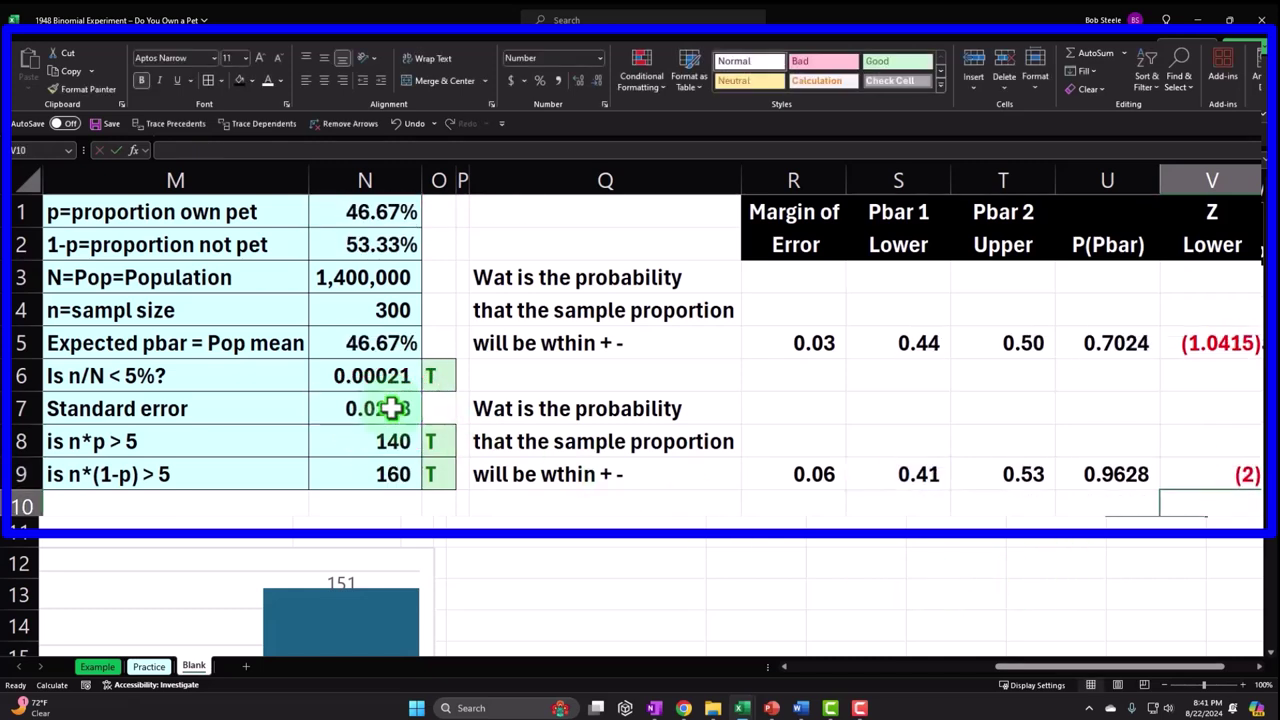
- Display the lower Z-score as (2.0831) to four decimal places
{"action": "key", "text": "Up"}
{"action": "left_click", "coordinate": [570, 82]}
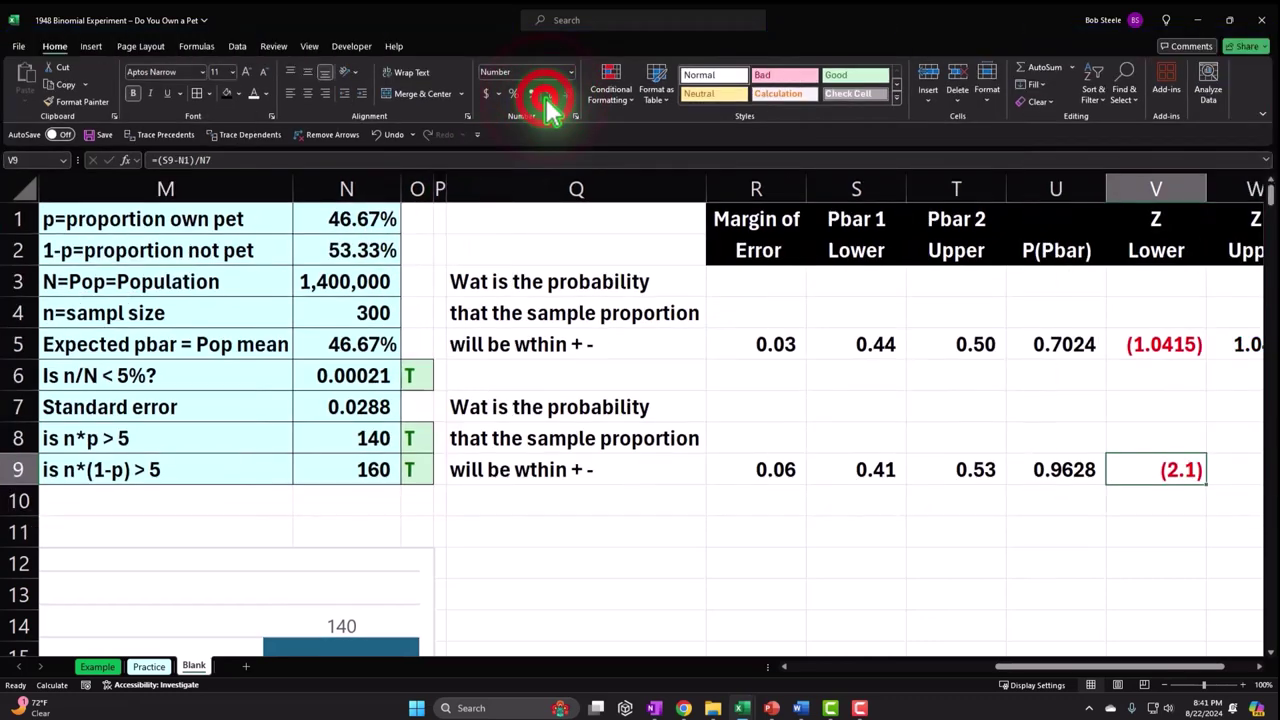
{"action": "left_click", "coordinate": [548, 95]}
{"action": "left_click", "coordinate": [548, 95]}
{"action": "left_click", "coordinate": [548, 95]}
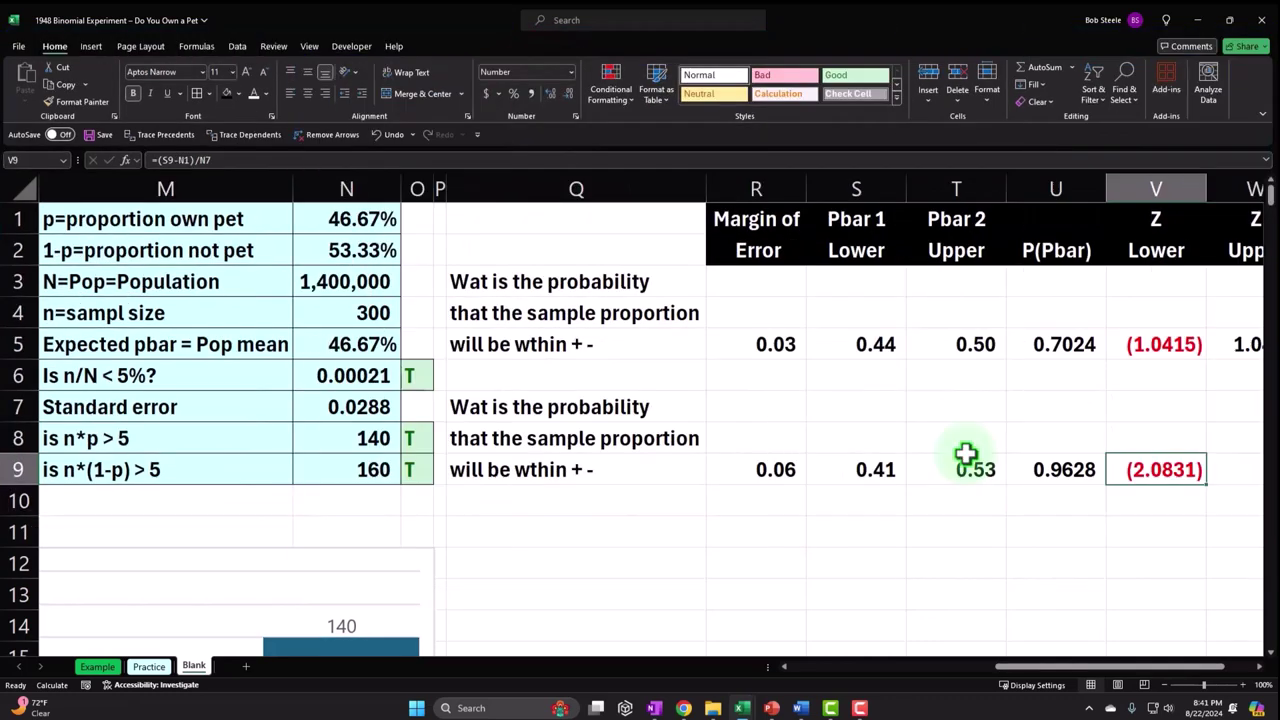
{"action": "key", "text": "Right"}
{"action": "type", "text": "="}
{"action": "key", "text": "Left"}
{"action": "key", "text": "Left"}
{"action": "key", "text": "Left"}
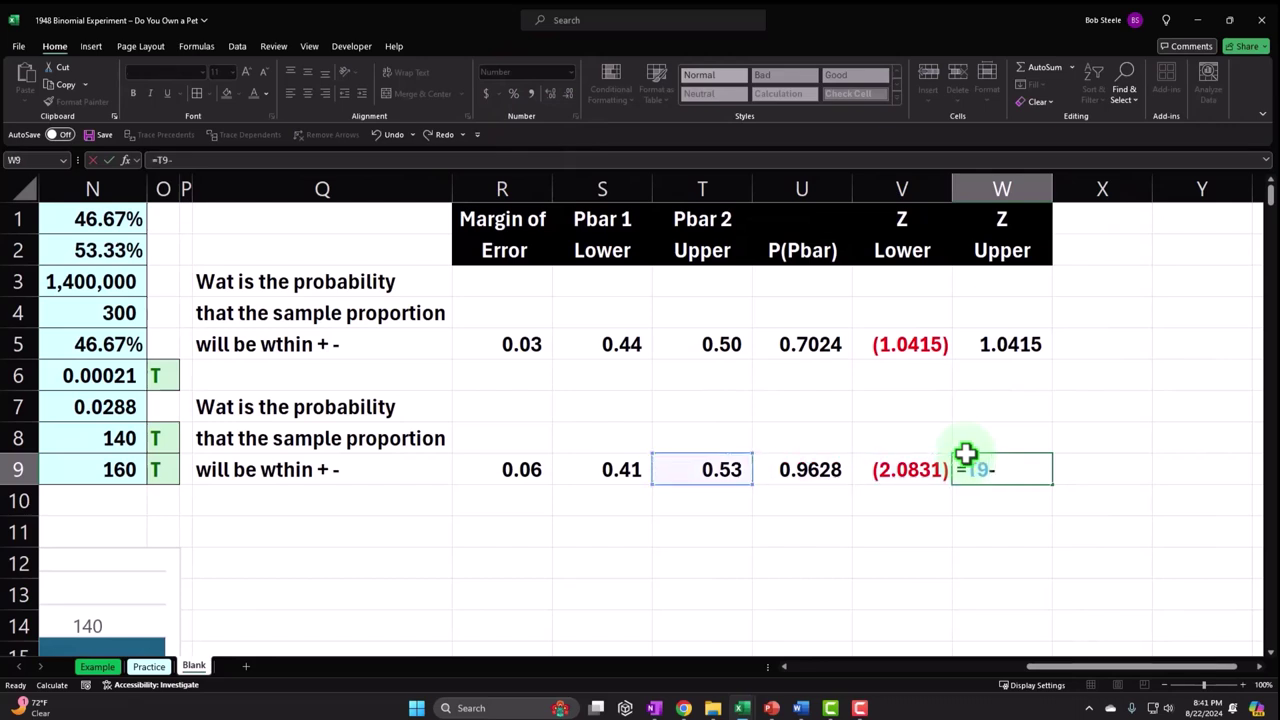
- Complete W9 as =(T9-N1)/N7 for the upper Z-score
{"action": "type", "text": "-"}
{"action": "key", "text": "Left"}
{"action": "key", "text": "Left"}
{"action": "key", "text": "Left"}
{"action": "key", "text": "Left"}
{"action": "key", "text": "Left"}
{"action": "key", "text": "Left"}
{"action": "key", "text": "Left"}
{"action": "key", "text": "Left"}
{"action": "key", "text": "Left"}
{"action": "key", "text": "Left"}
{"action": "key", "text": "Left"}
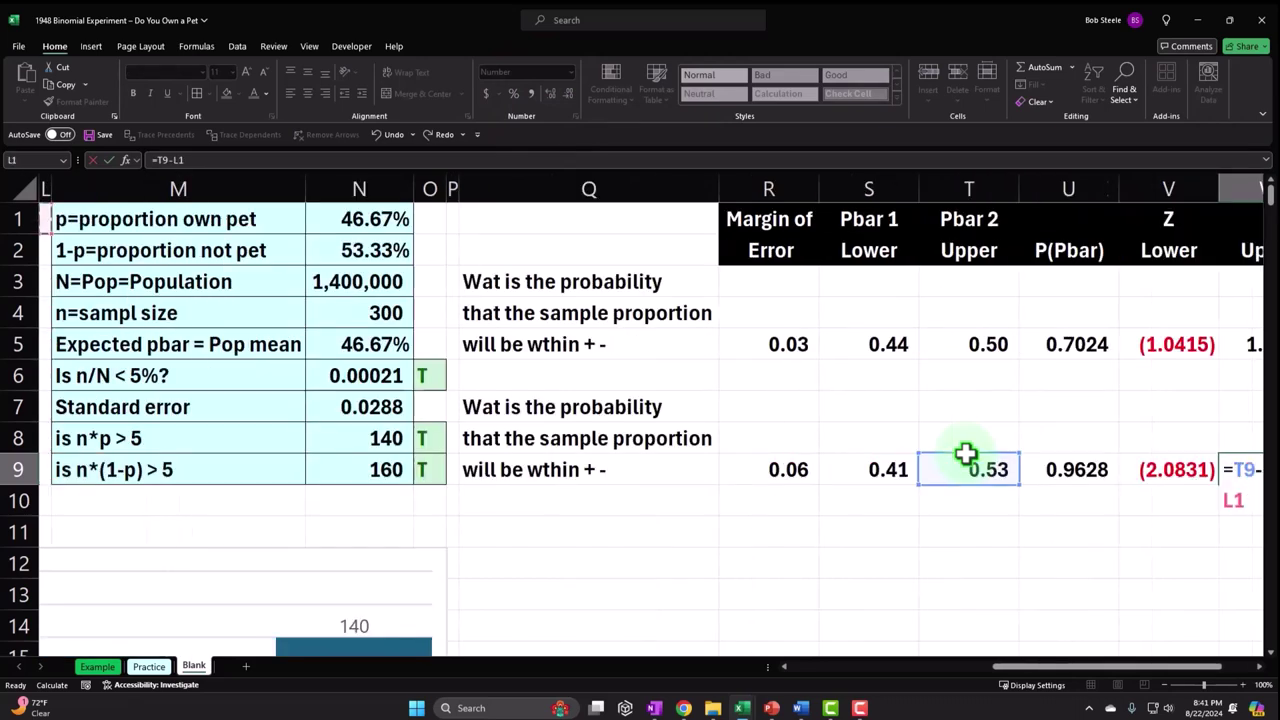
{"action": "key", "text": "Right"}
{"action": "key", "text": "Right"}
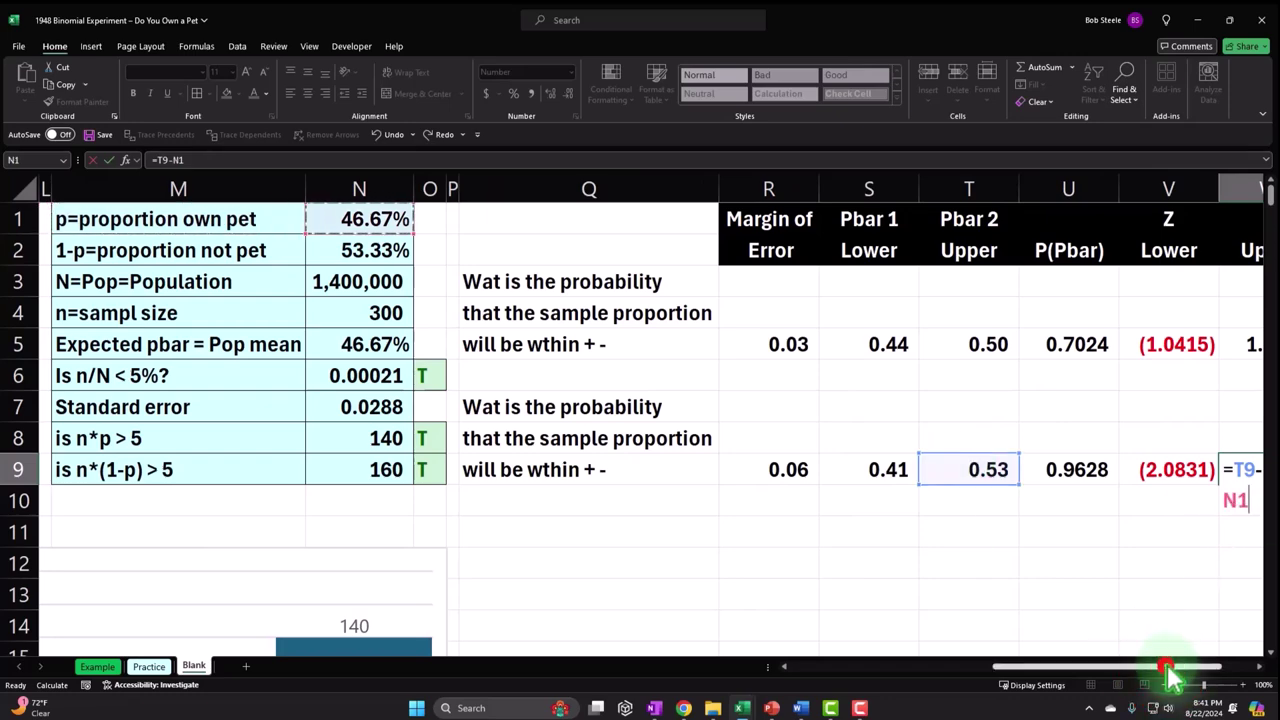
{"action": "scroll", "coordinate": [1163, 663], "scroll_direction": "right", "scroll_amount": 2}
{"action": "left_click", "coordinate": [1153, 488]}
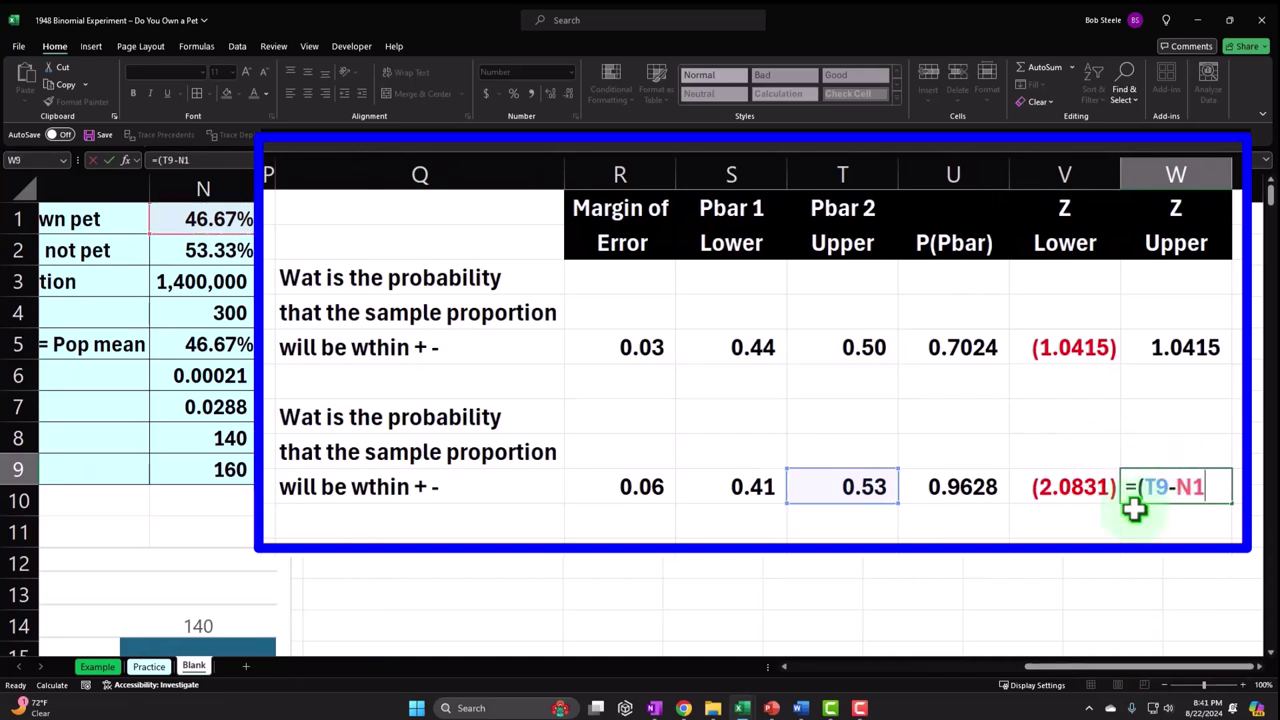
{"action": "left_click", "coordinate": [350, 305]}
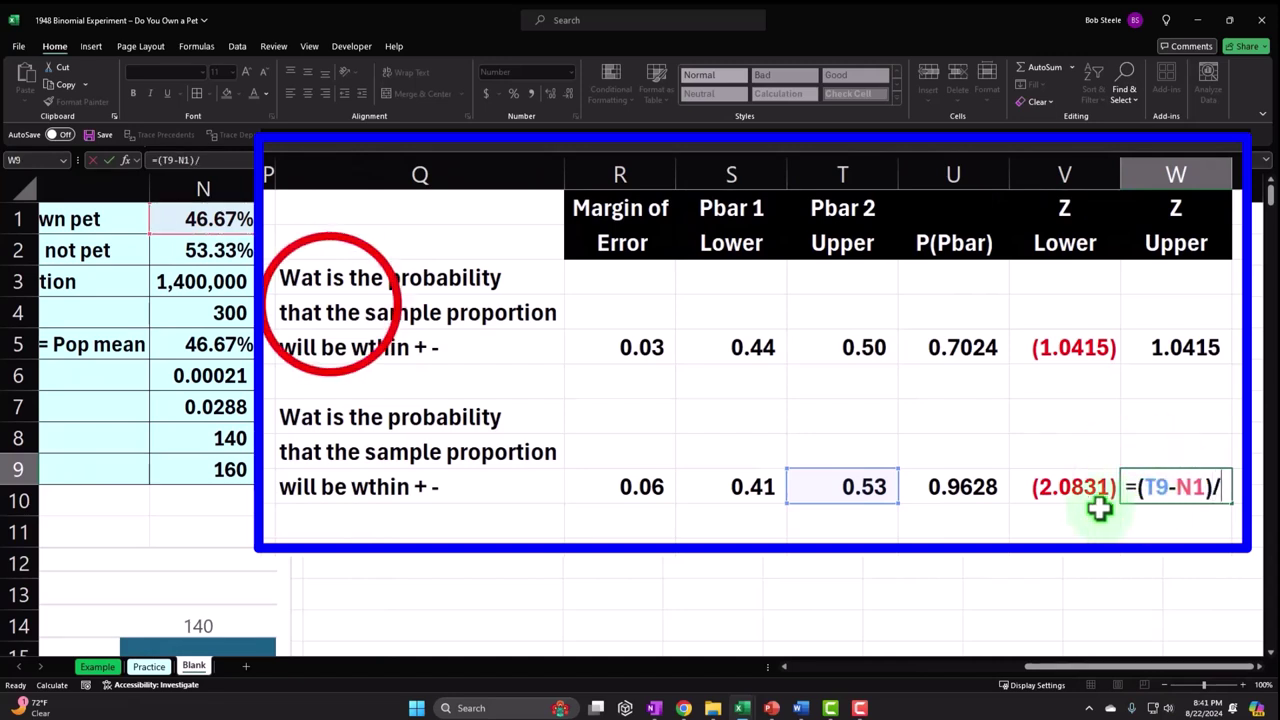
{"action": "key", "text": "Left"}
{"action": "key", "text": "Left"}
{"action": "key", "text": "Left"}
{"action": "key", "text": "Left"}
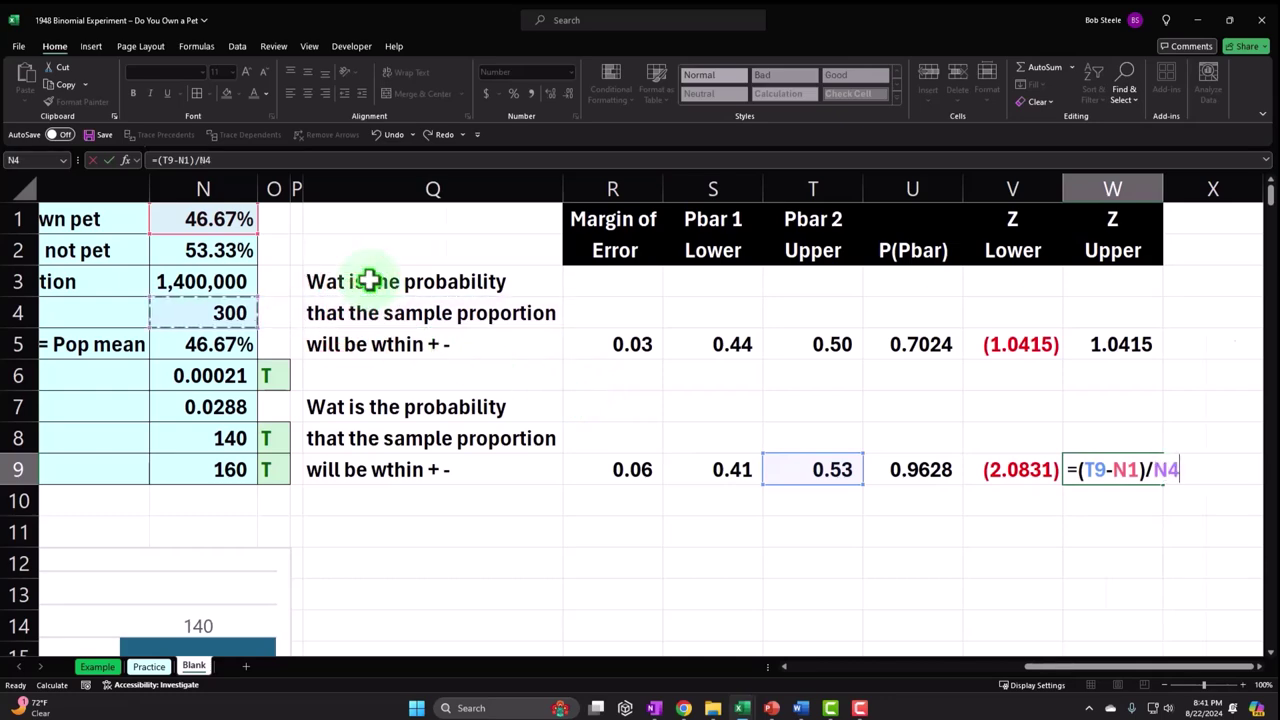
{"action": "key", "text": "Down"}
{"action": "key", "text": "Down"}
{"action": "key", "text": "Down"}
{"action": "key", "text": "Right"}
{"action": "key", "text": "Right"}
{"action": "key", "text": "Return"}
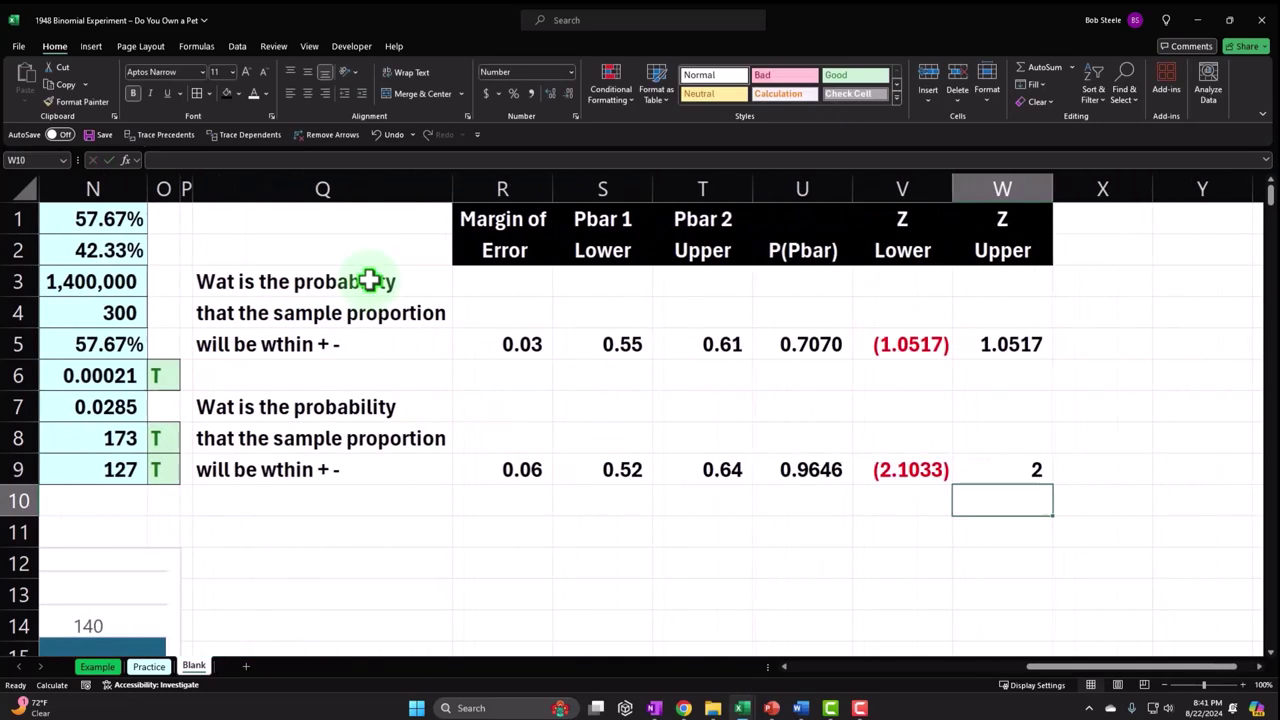
- Show the upper Z-score as 2.1033 to four decimal places
{"action": "left_click", "coordinate": [634, 100]}
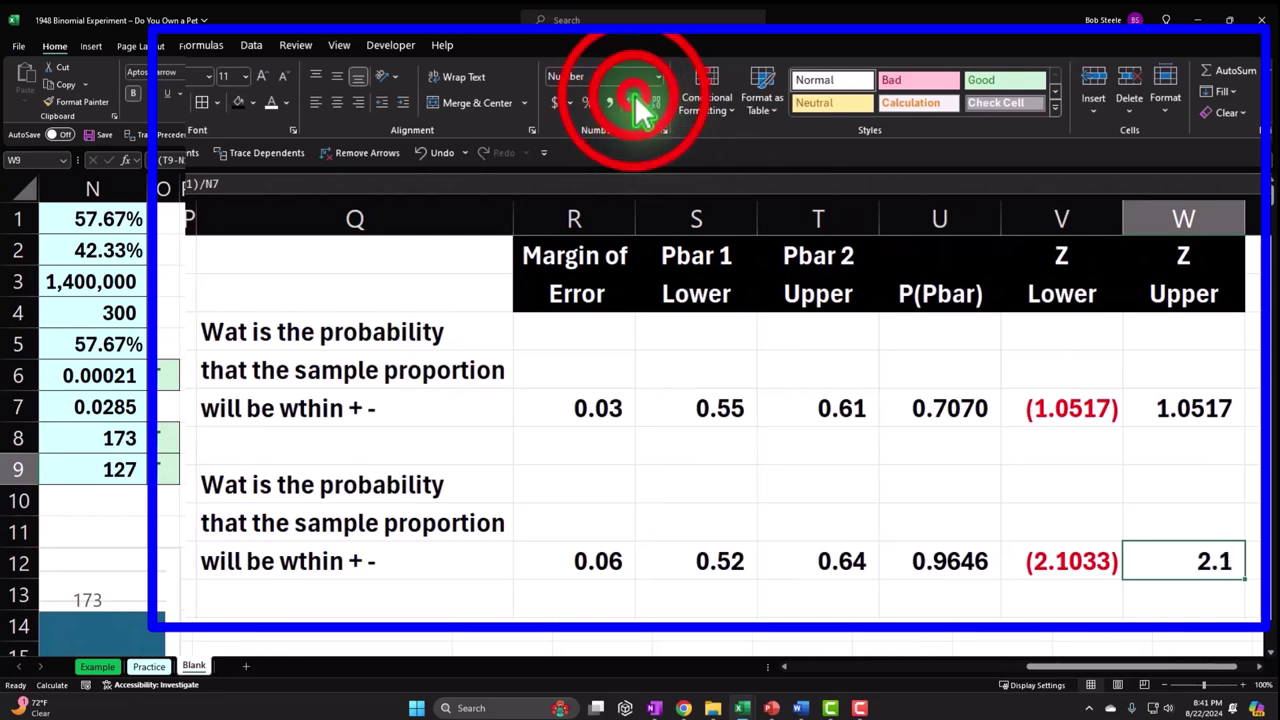
{"action": "left_click", "coordinate": [635, 100]}
{"action": "left_click", "coordinate": [635, 101]}
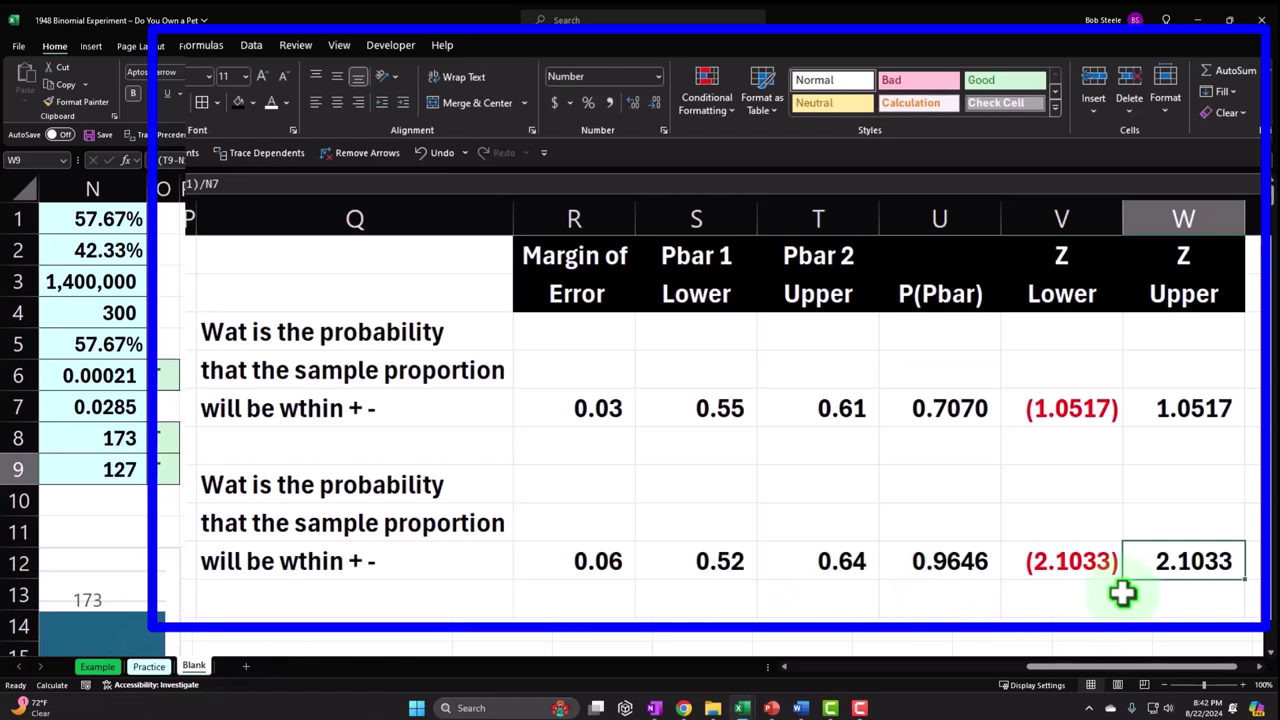
- Fill the Q3:W9 question block with light blue
{"action": "left_click_drag", "start_coordinate": [1092, 565], "coordinate": [1128, 561]}
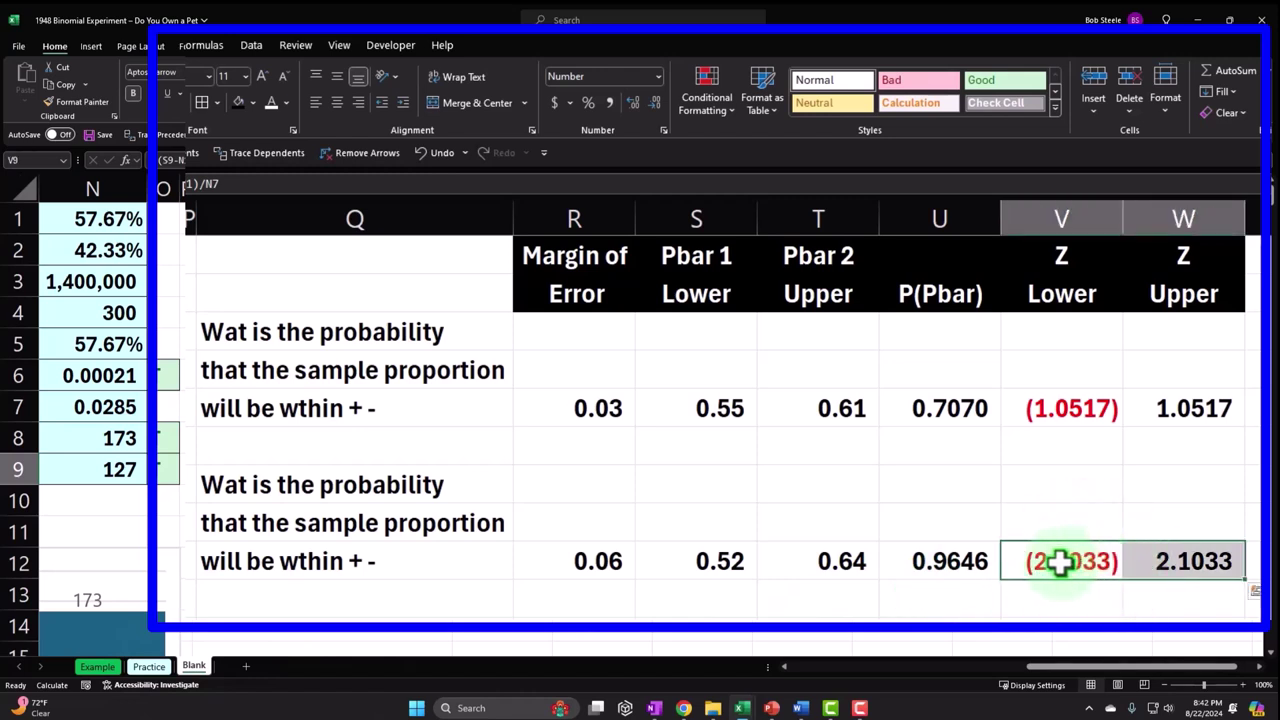
{"action": "left_click", "coordinate": [975, 562]}
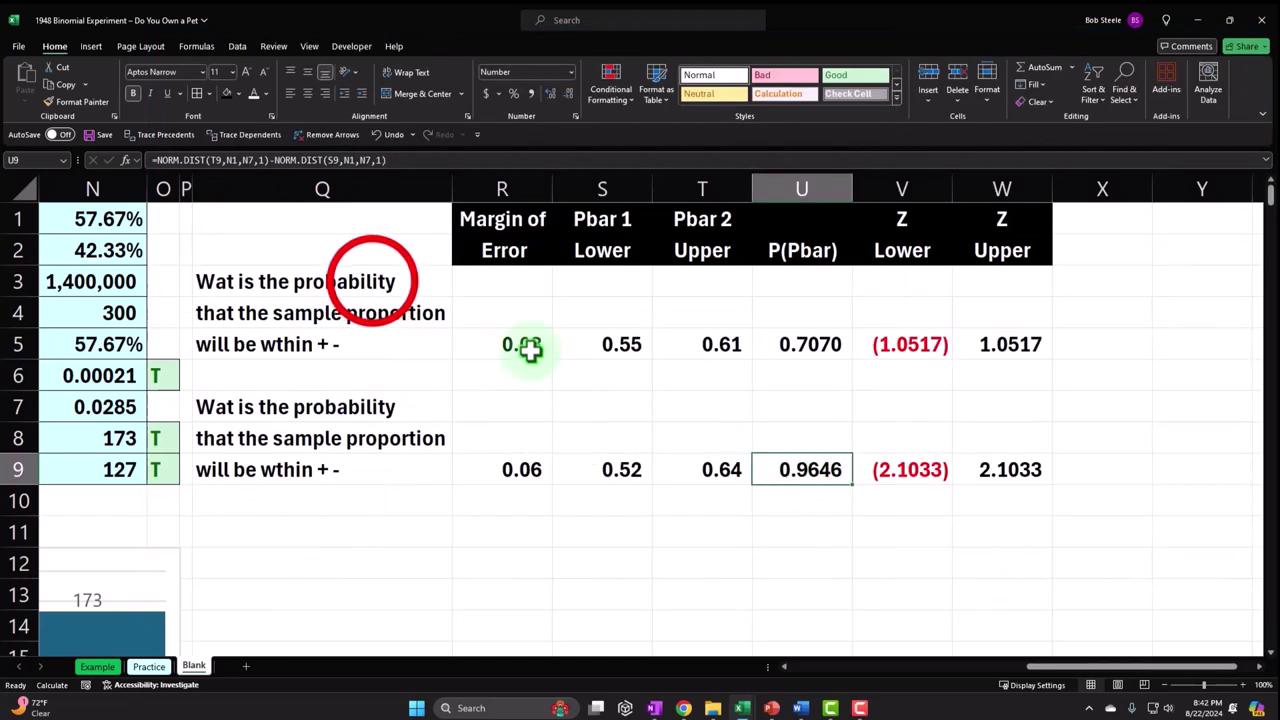
{"action": "left_click_drag", "start_coordinate": [408, 332], "coordinate": [1061, 561]}
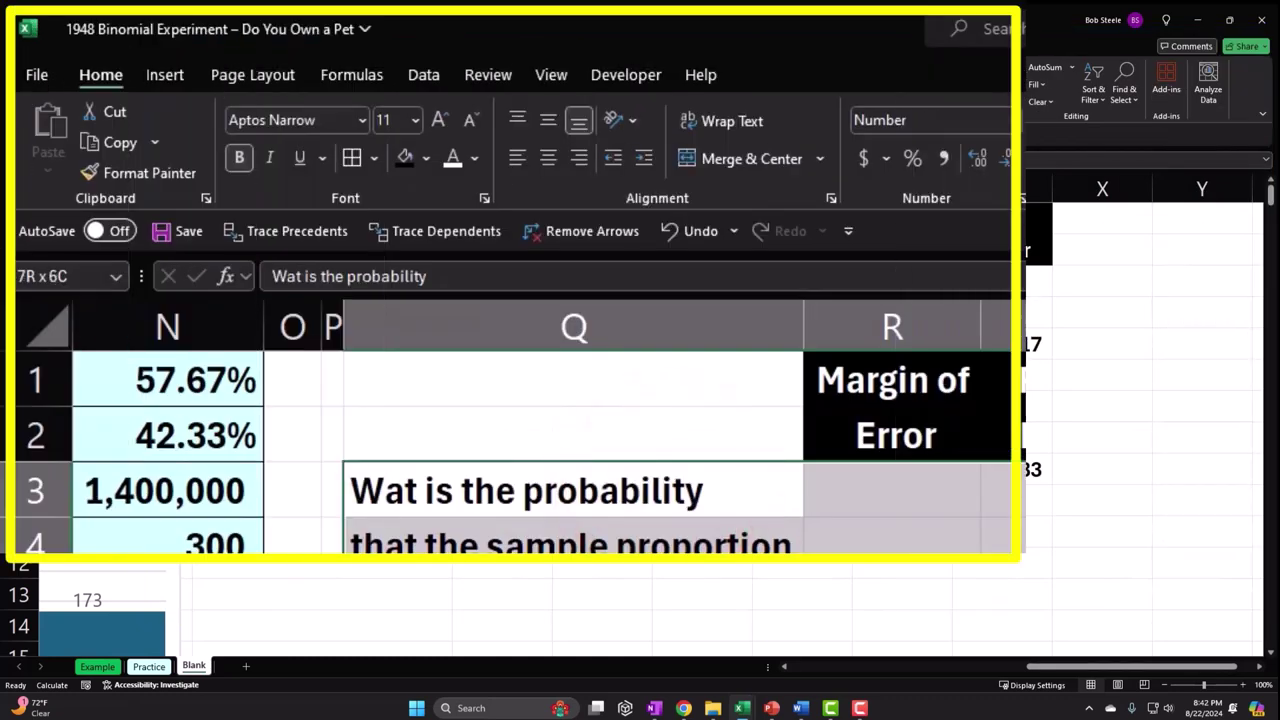
{"action": "left_click_drag", "start_coordinate": [1030, 486], "coordinate": [1052, 486]}
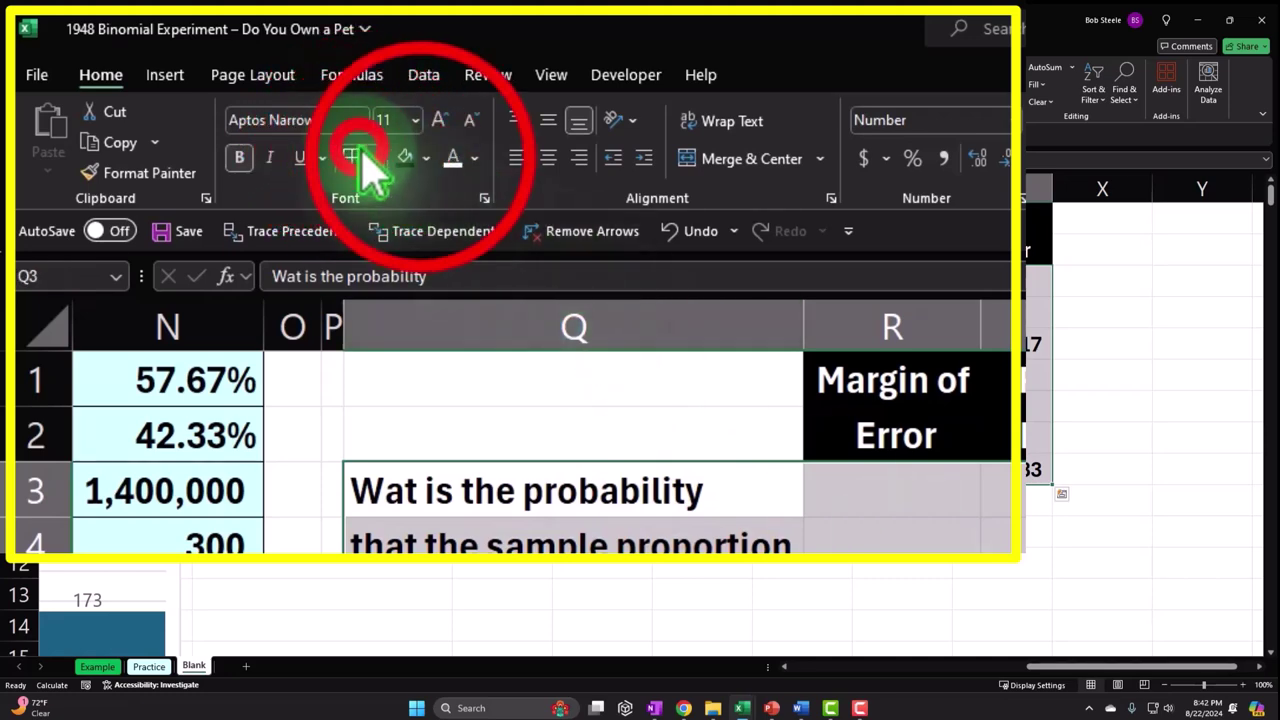
{"action": "left_click", "coordinate": [425, 159]}
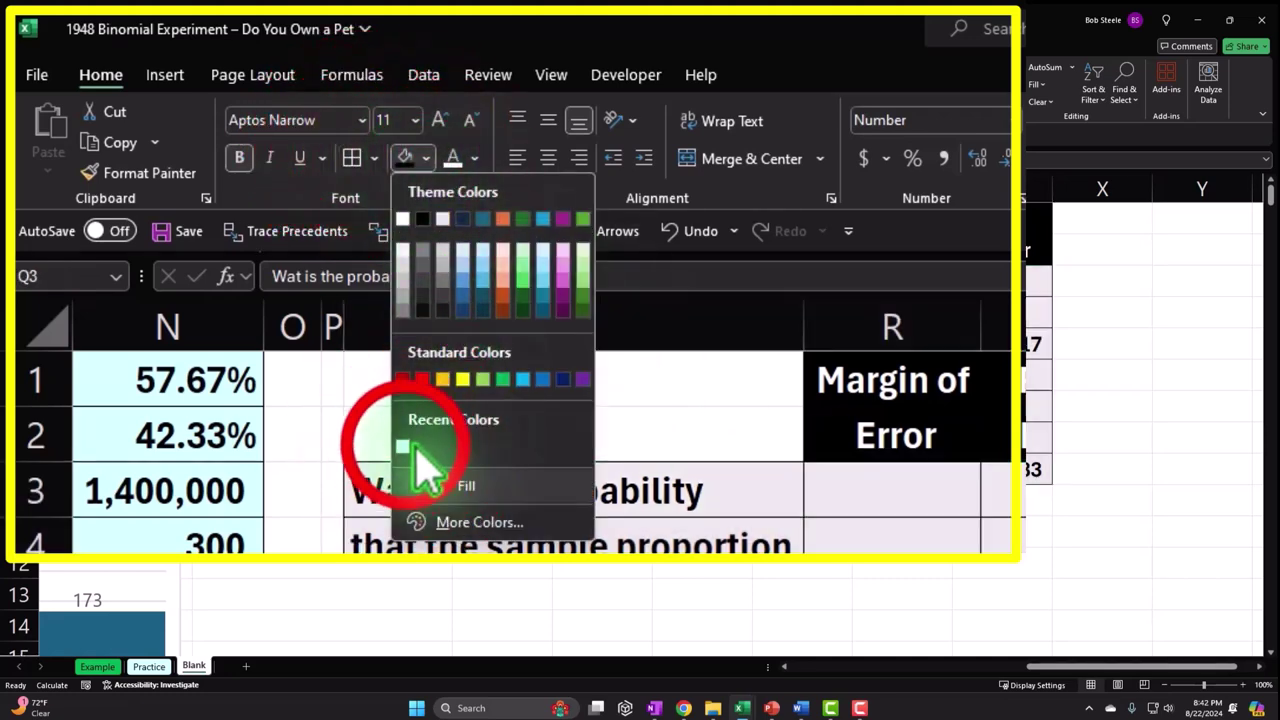
{"action": "left_click", "coordinate": [402, 446]}
{"action": "left_click", "coordinate": [608, 364]}
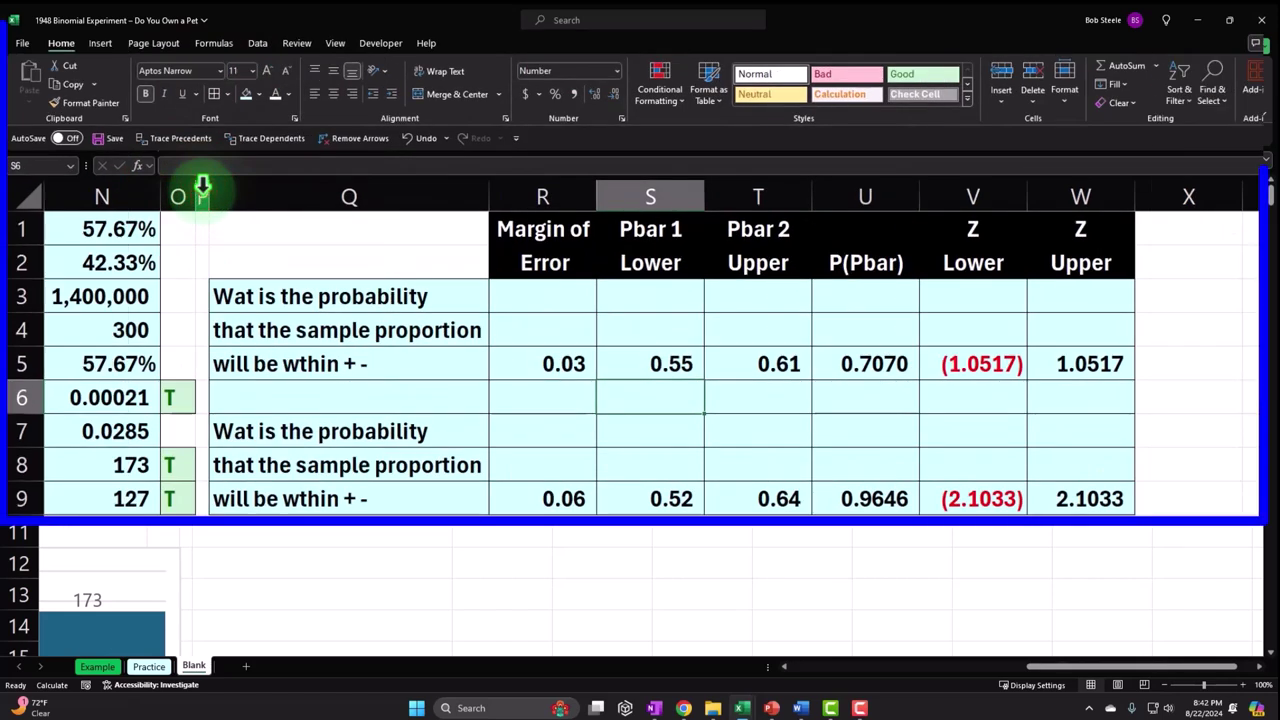
- Copy column P's narrow width onto column X with Format Painter
{"action": "left_click", "coordinate": [202, 187]}
{"action": "left_click", "coordinate": [105, 100]}
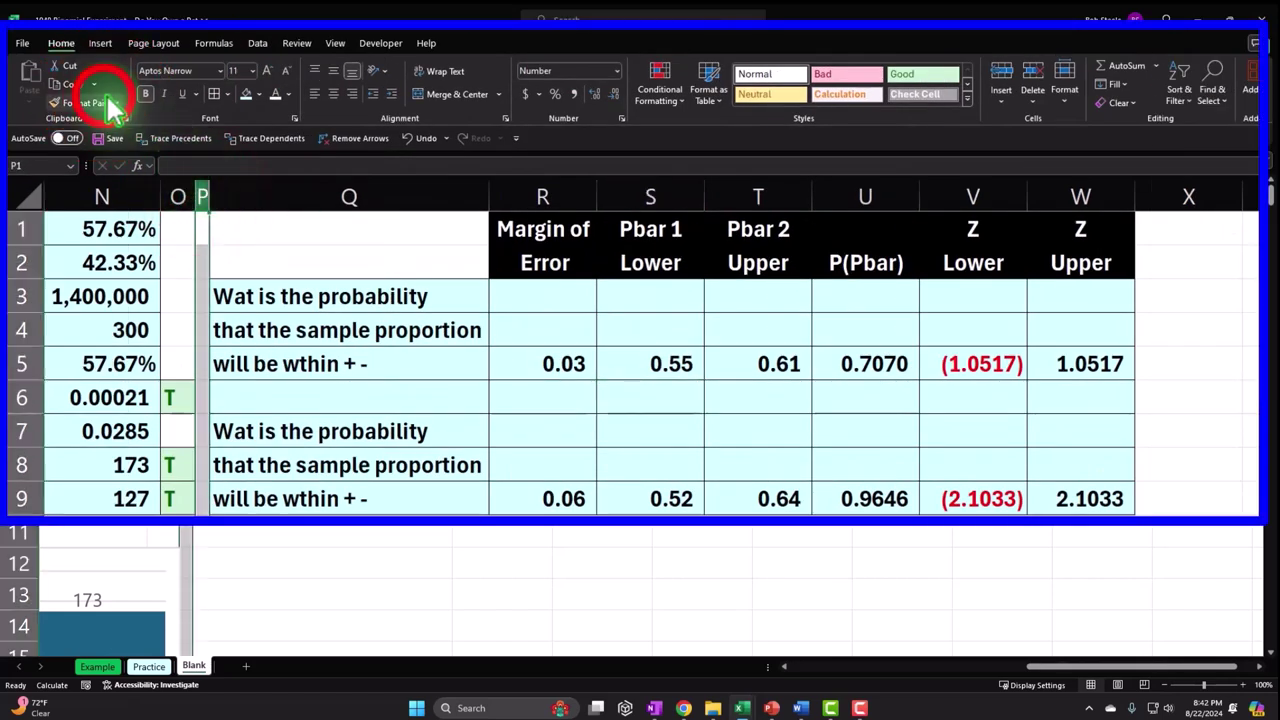
{"action": "left_click", "coordinate": [1188, 196]}
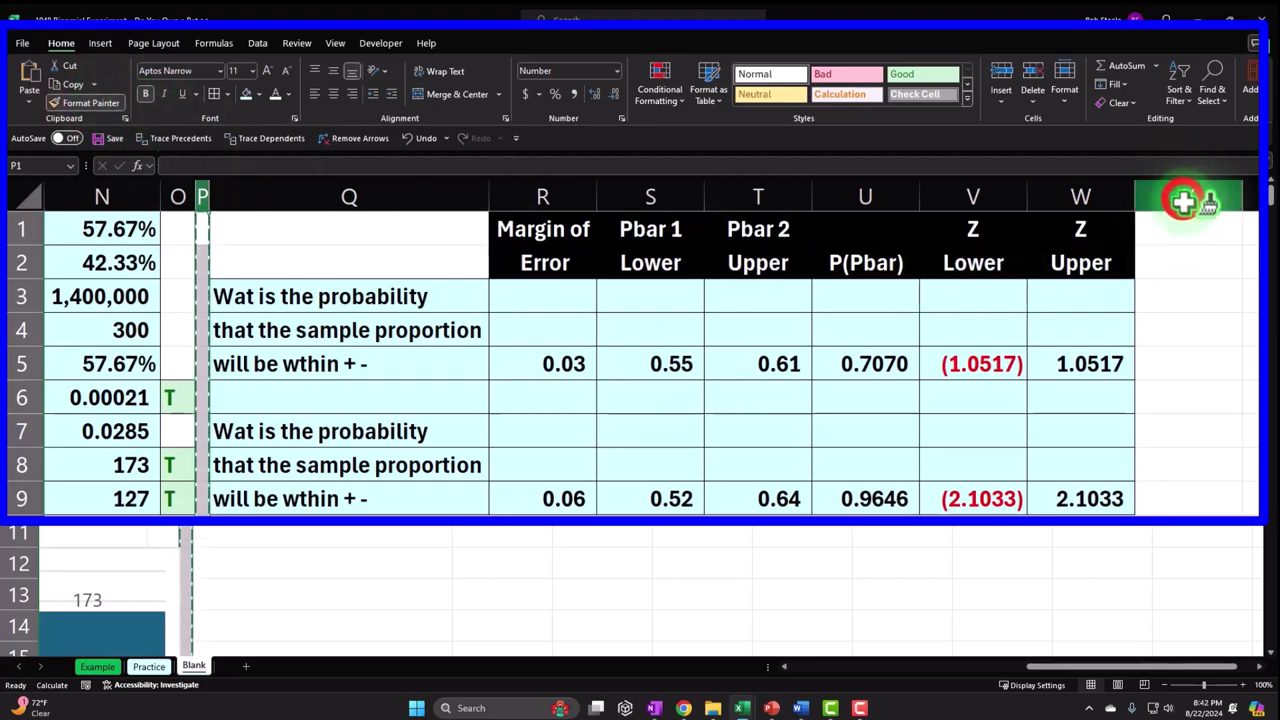
{"action": "left_click", "coordinate": [1182, 252]}
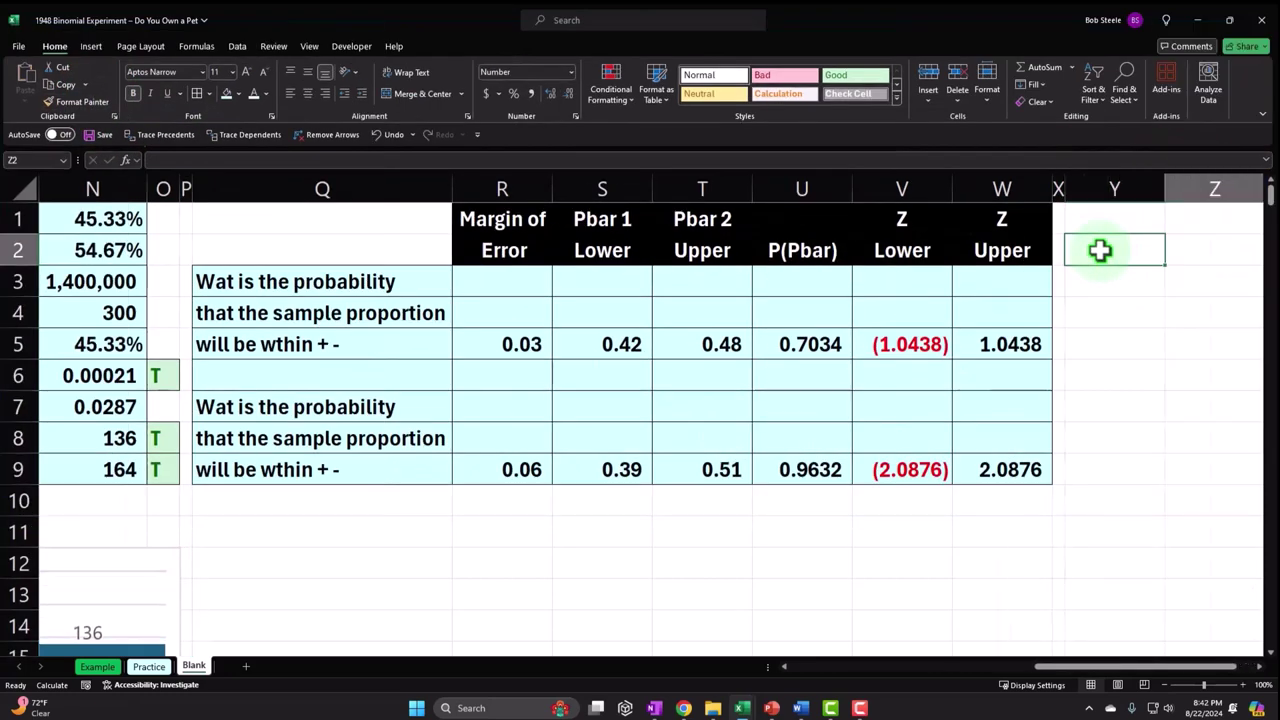
- Narrow columns U through W on the Blank sheet
{"action": "key", "text": "Right"}
{"action": "key", "text": "Right"}
{"action": "left_click", "coordinate": [734, 189]}
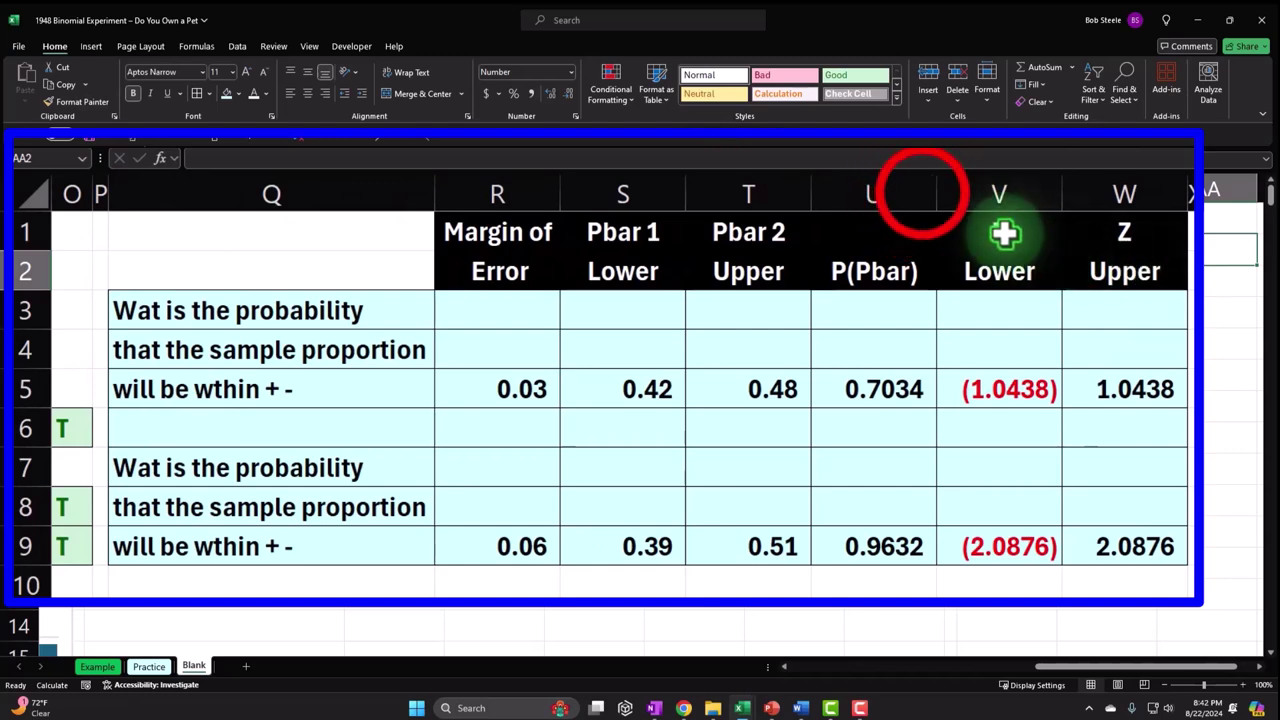
{"action": "mouse_move", "coordinate": [922, 188]}
{"action": "left_mouse_down"}
{"action": "mouse_move", "coordinate": [1103, 191]}
{"action": "mouse_move", "coordinate": [1094, 180]}
{"action": "mouse_move", "coordinate": [1059, 195]}
{"action": "mouse_move", "coordinate": [871, 194]}
{"action": "mouse_move", "coordinate": [937, 191]}
{"action": "mouse_move", "coordinate": [923, 191]}
{"action": "left_mouse_up"}
{"action": "left_click", "coordinate": [1192, 310]}
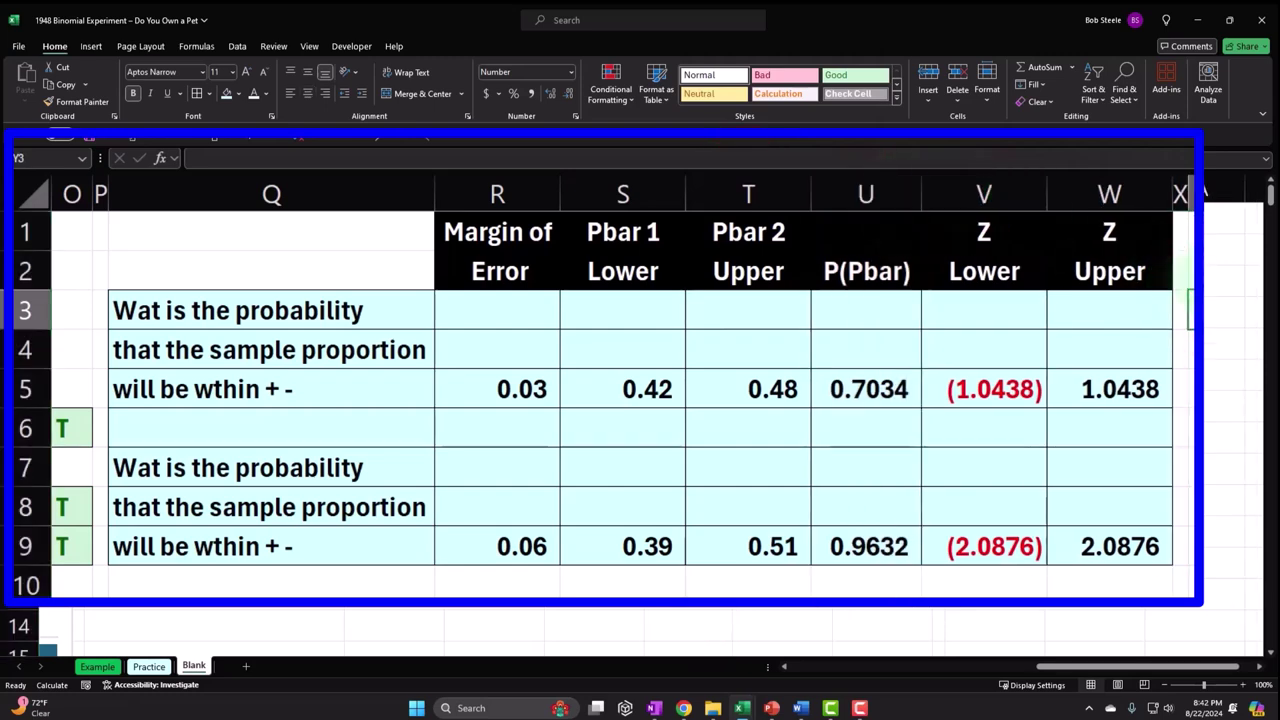
- Put 'Graph Data' in Y1 and 4 in Z1, widen column Y, then view the Practice sheet
{"action": "key", "text": "Right"}
{"action": "key", "text": "Right"}
{"action": "key", "text": "Right"}
{"action": "key", "text": "Left"}
{"action": "key", "text": "Left"}
{"action": "key", "text": "Left"}
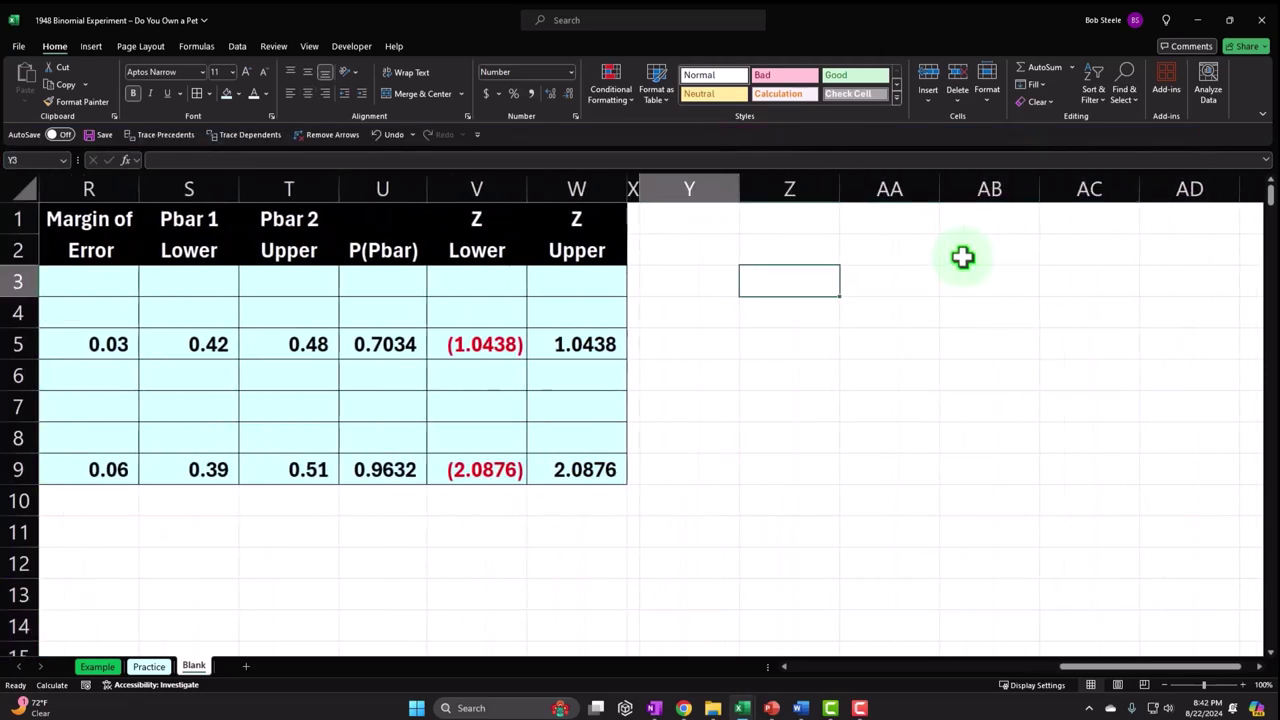
{"action": "key", "text": "Up"}
{"action": "key", "text": "Up"}
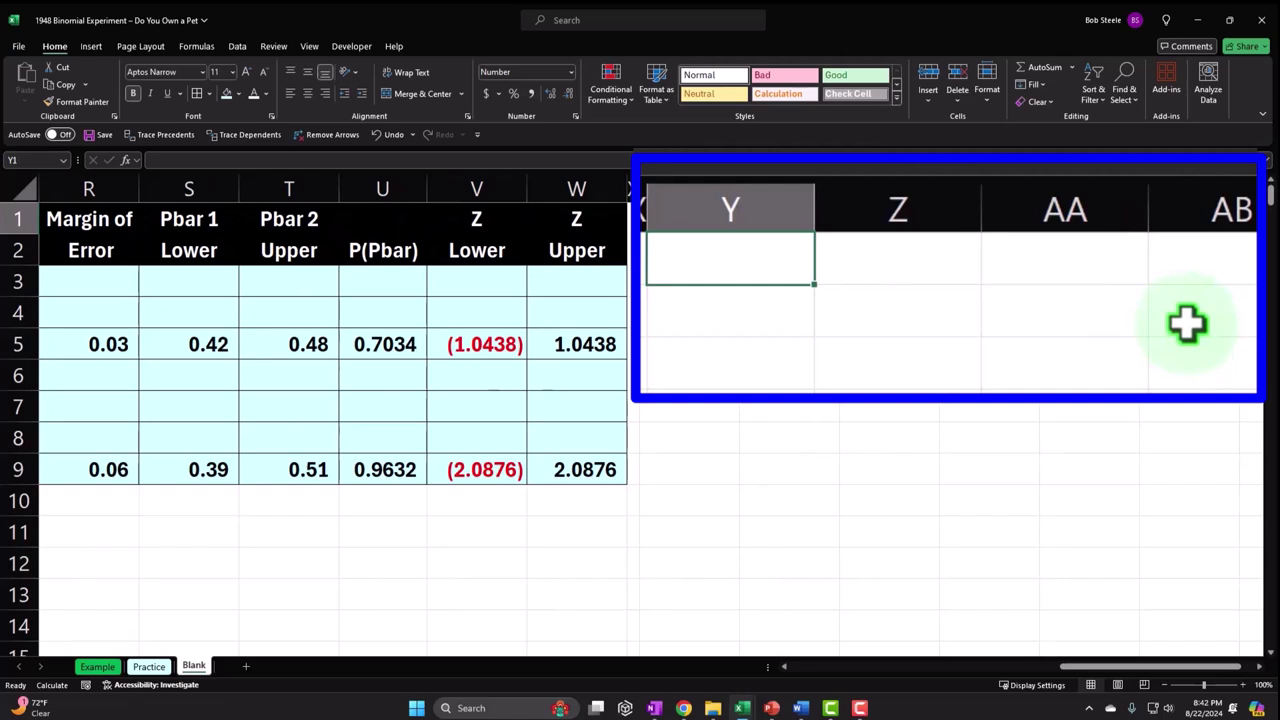
{"action": "type", "text": "Graph Data"}
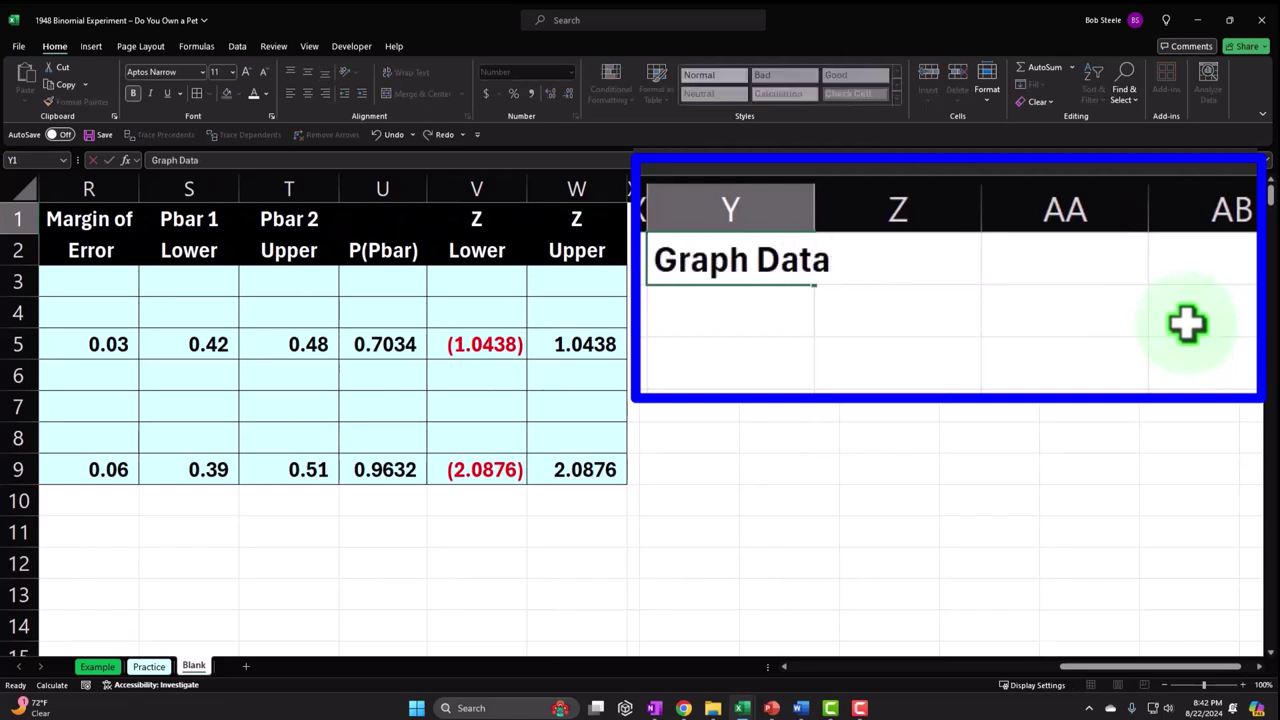
{"action": "key", "text": "Tab"}
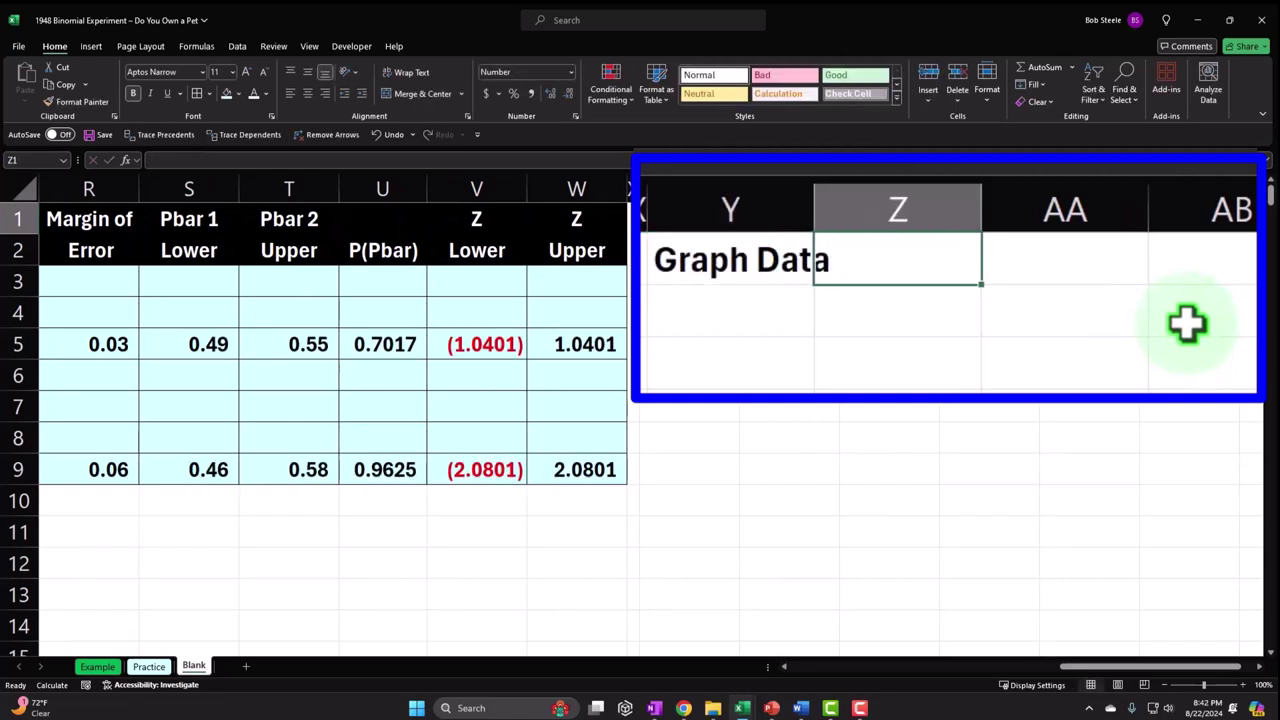
{"action": "type", "text": "4"}
{"action": "key", "text": "Return"}
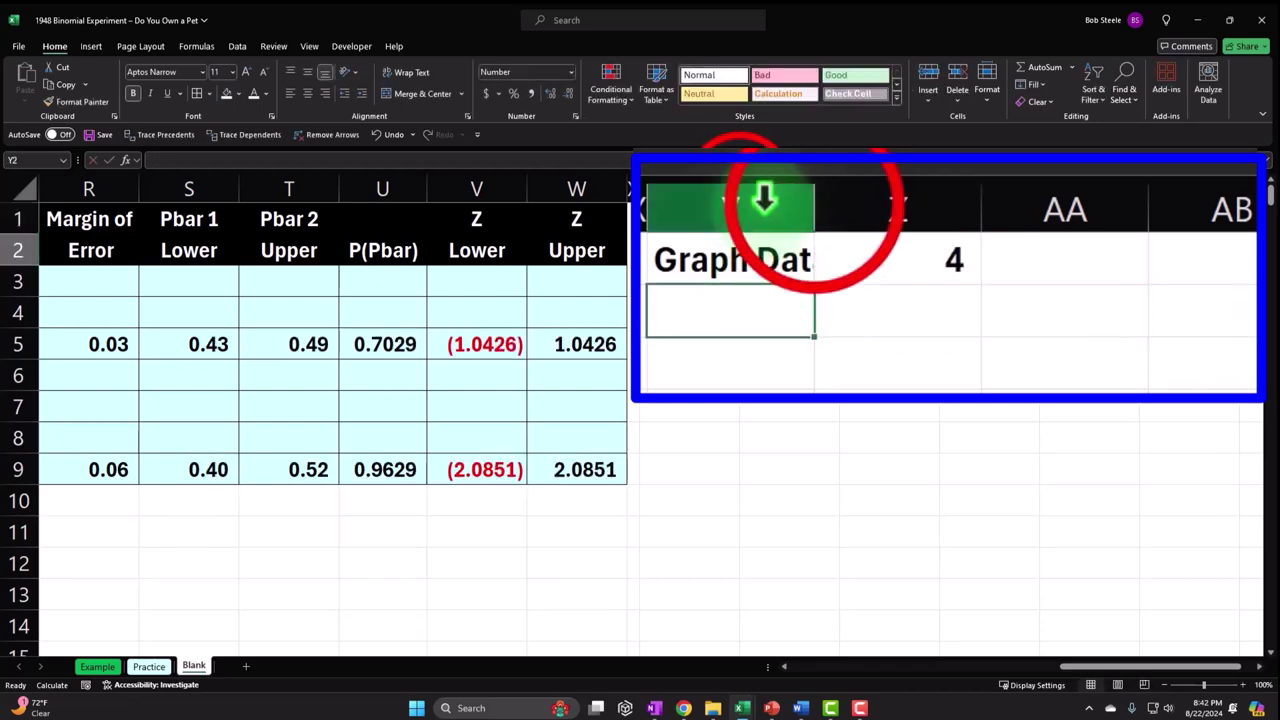
{"action": "left_click_drag", "start_coordinate": [740, 189], "coordinate": [772, 189]}
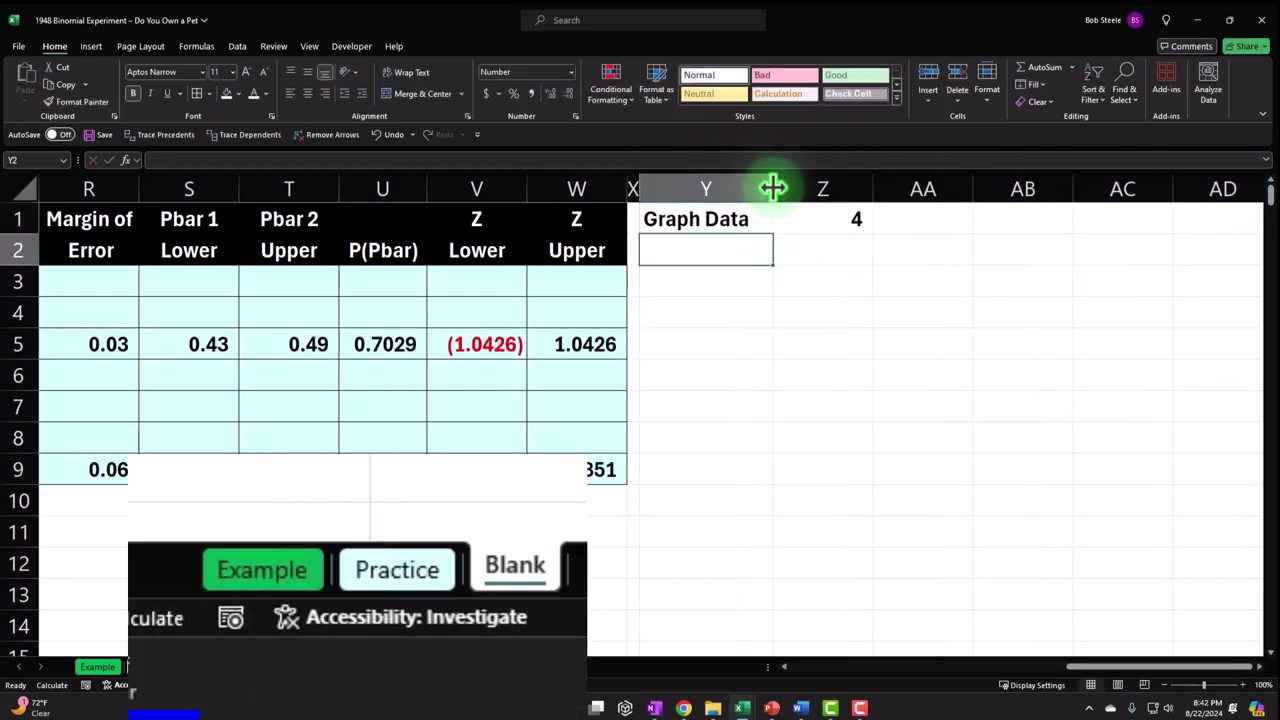
{"action": "left_click", "coordinate": [432, 571]}
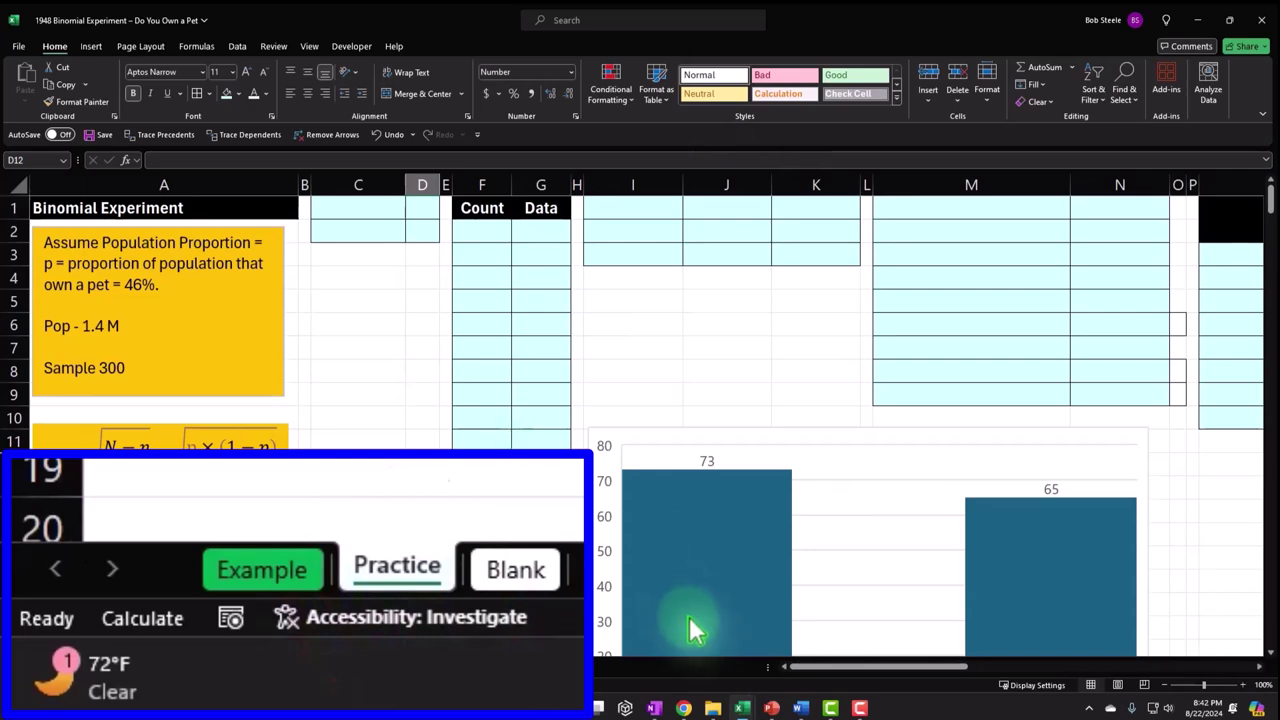
- Check the shaded normal-curve chart on the Example sheet, then go back to the Blank sheet
{"action": "left_click", "coordinate": [262, 569]}
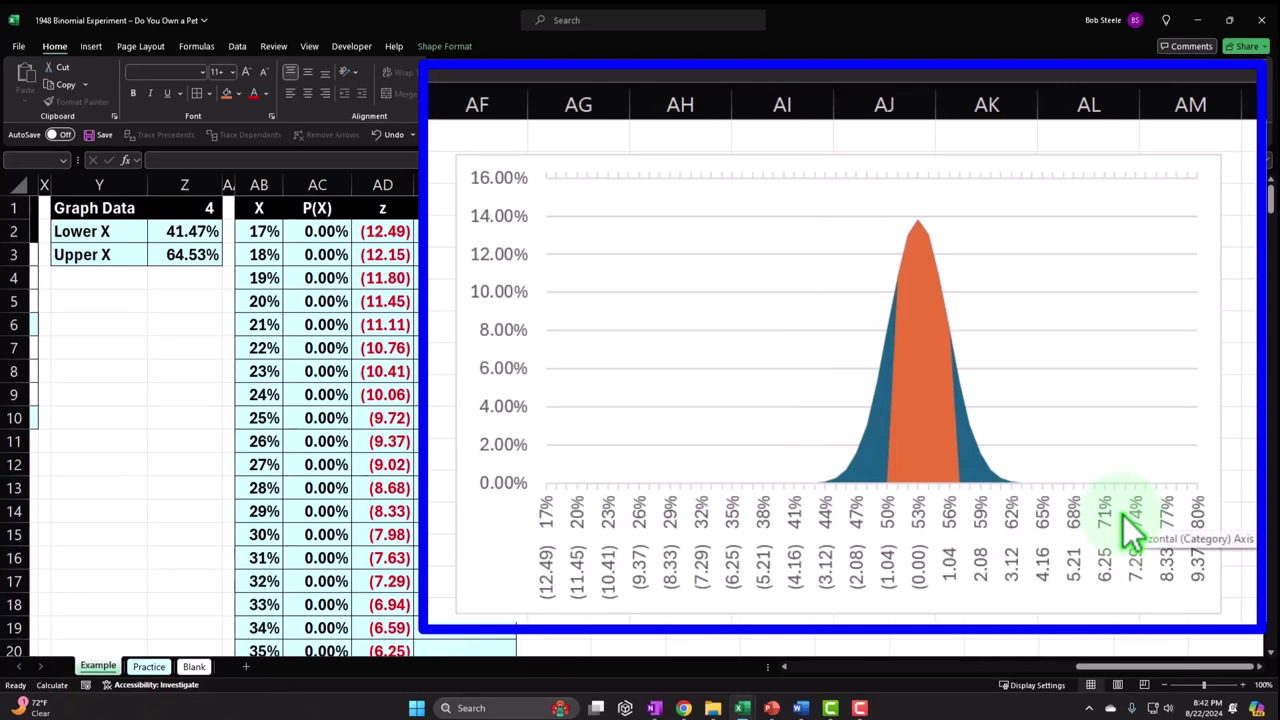
{"action": "left_click", "coordinate": [194, 667]}
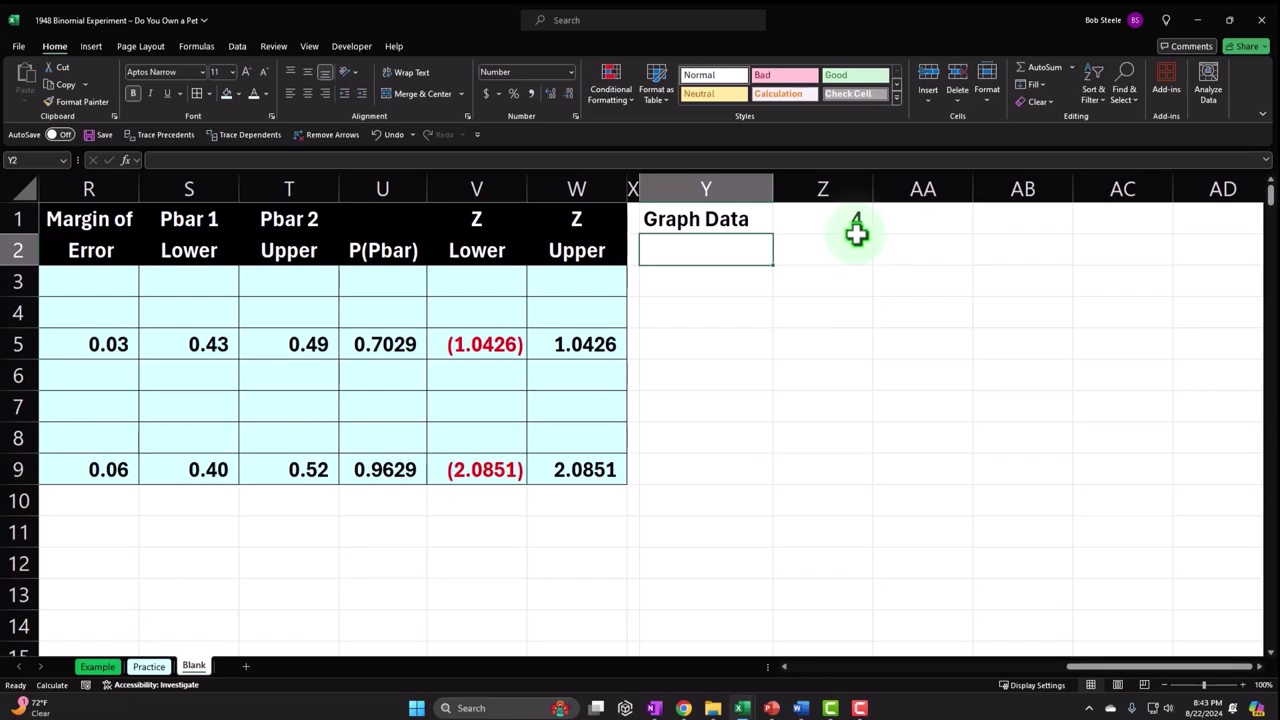
- Label cell Y2 'Lower X'
{"action": "type", "text": "Lower"}
{"action": "key", "text": "Tab"}
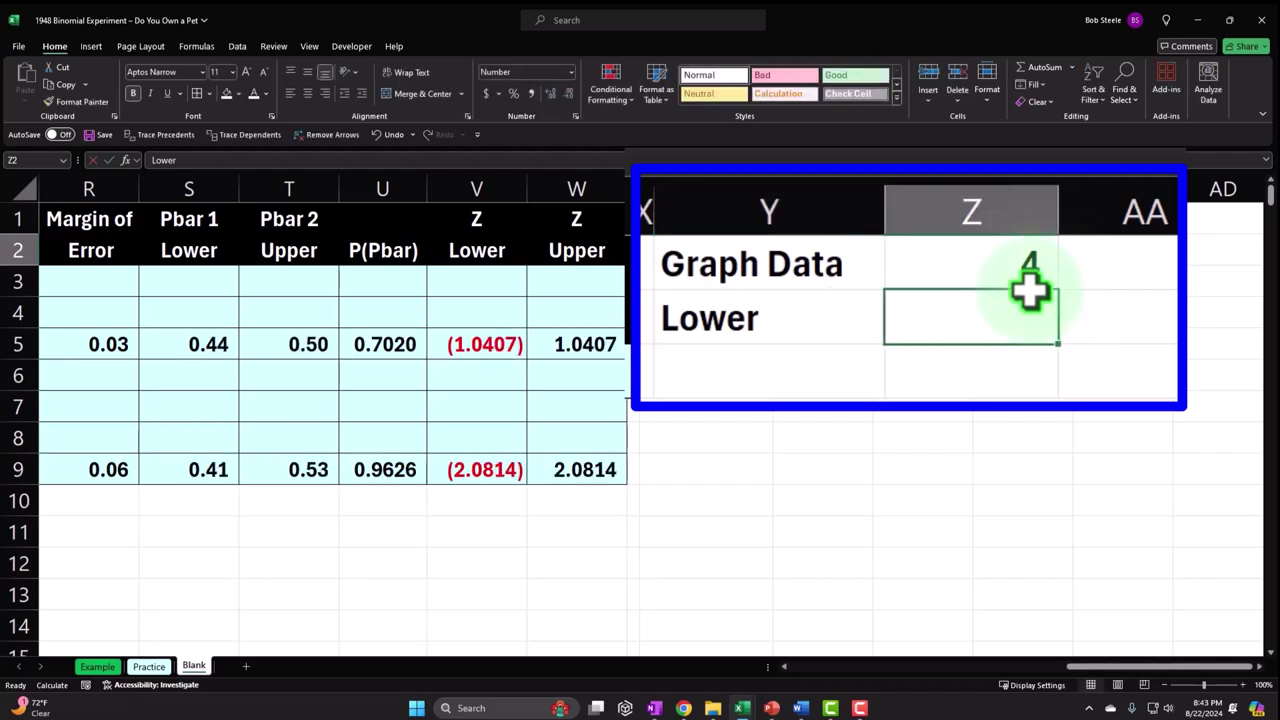
{"action": "double_click", "coordinate": [850, 323]}
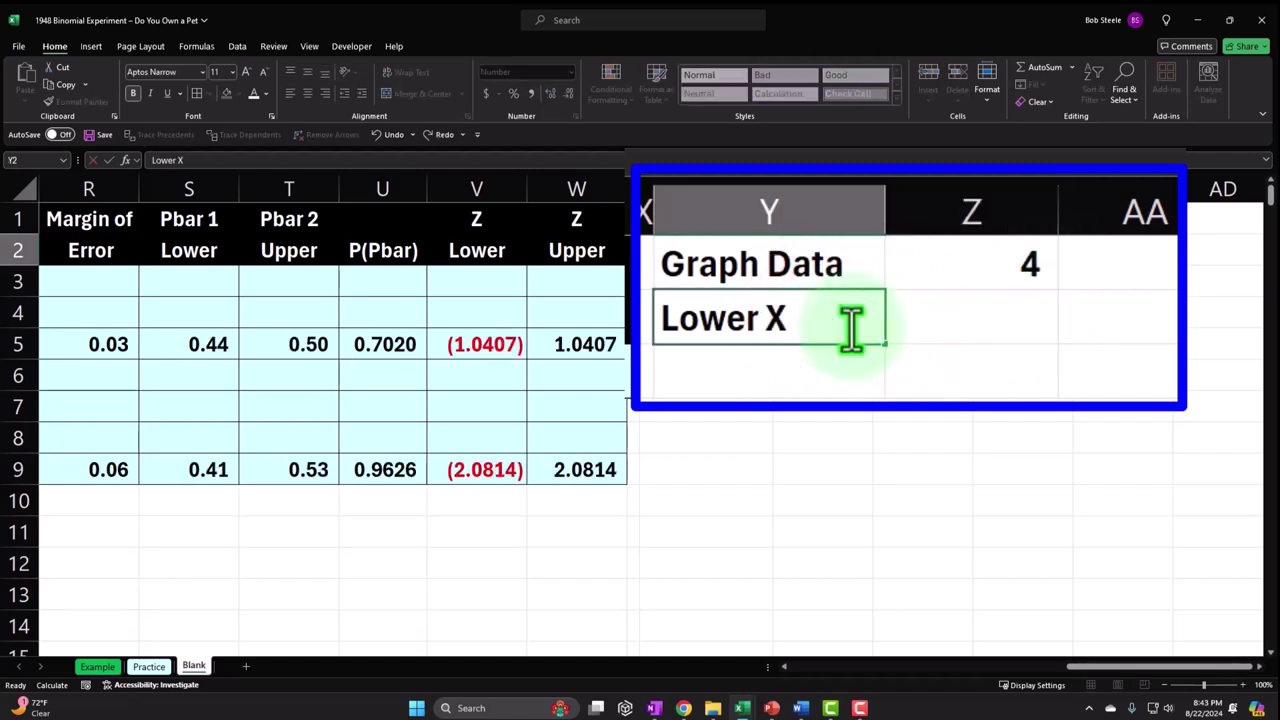
{"action": "left_click", "coordinate": [940, 318]}
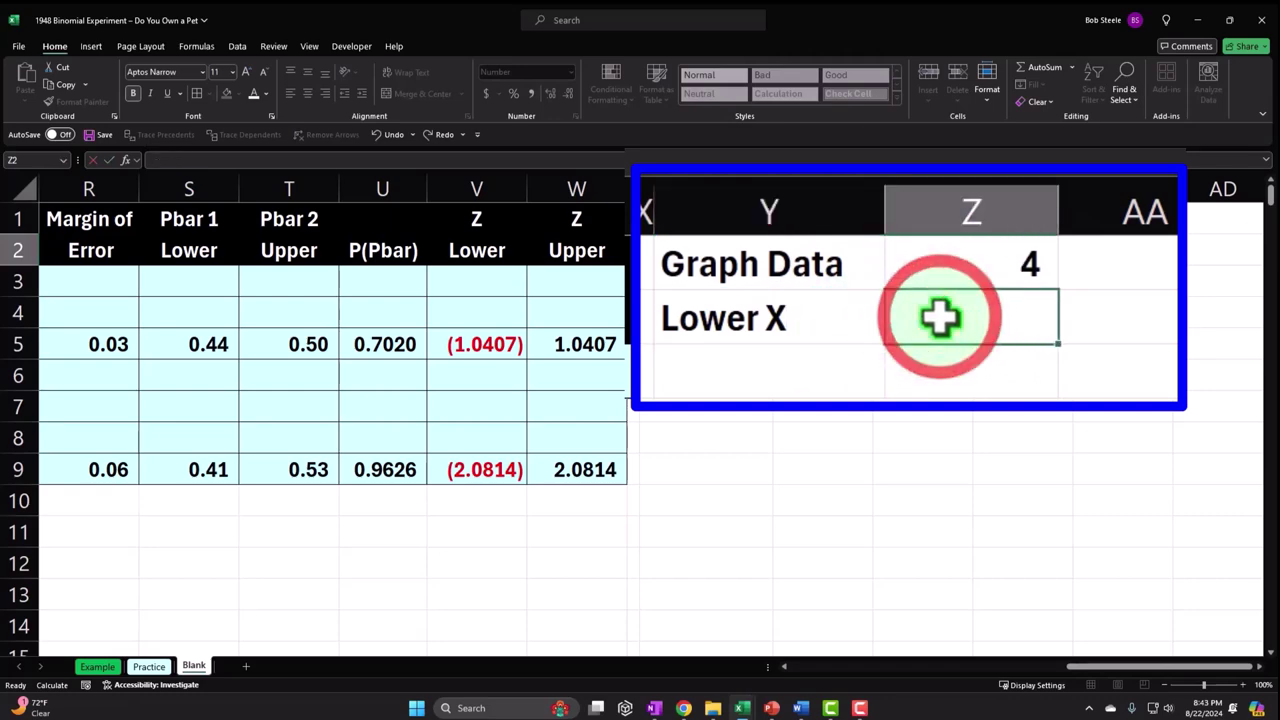
- Enter the Lower X formula =N1-N7*Z1 in Z2
{"action": "type", "text": "="}
{"action": "key", "text": "Left"}
{"action": "key", "text": "Left"}
{"action": "key", "text": "Left"}
{"action": "key", "text": "Left"}
{"action": "key", "text": "Left"}
{"action": "key", "text": "Left"}
{"action": "key", "text": "Left"}
{"action": "key", "text": "Left"}
{"action": "key", "text": "Left"}
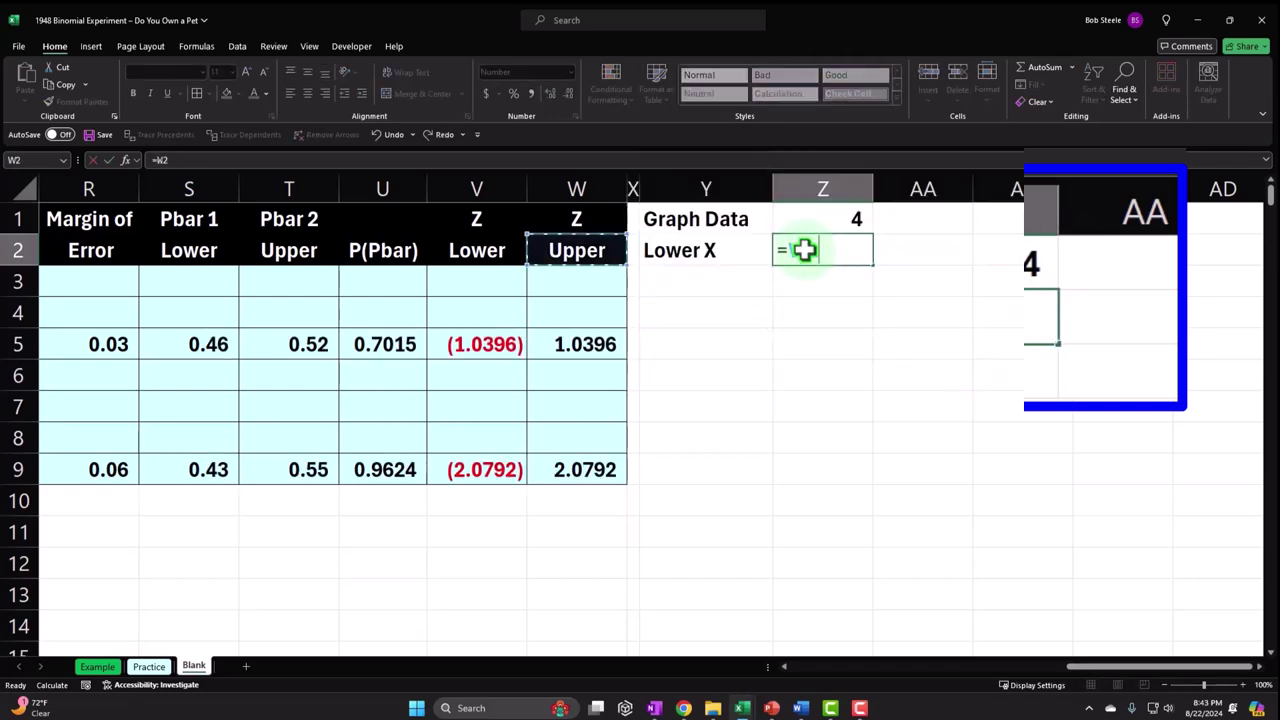
{"action": "key", "text": "Left"}
{"action": "key", "text": "Left"}
{"action": "key", "text": "Left"}
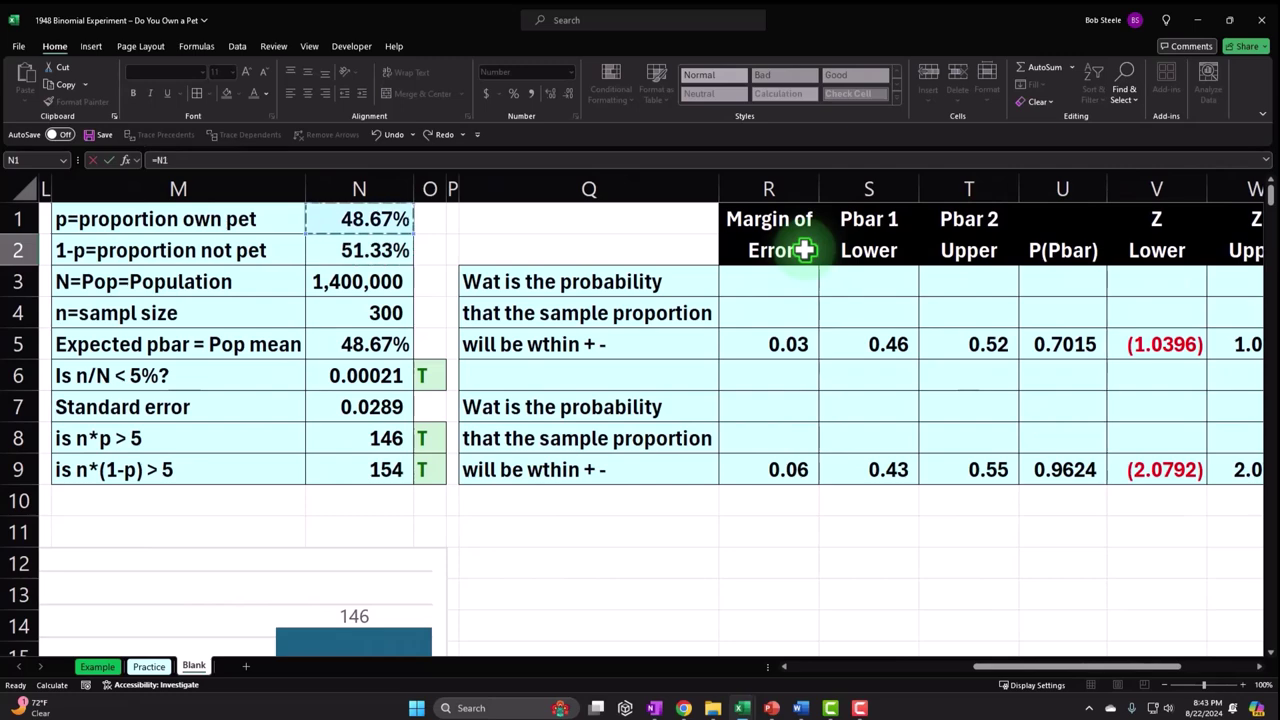
{"action": "type", "text": "*"}
{"action": "key", "text": "Up"}
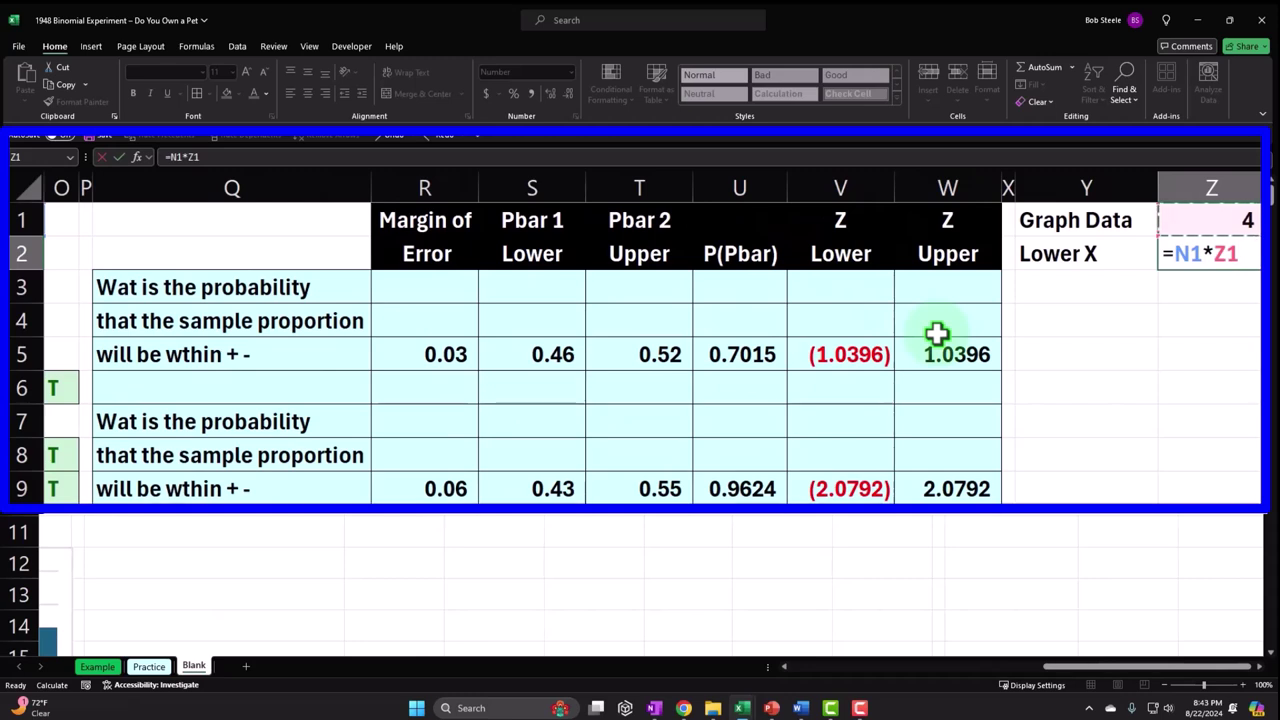
{"action": "key", "text": "BackSpace"}
{"action": "key", "text": "BackSpace"}
{"action": "key", "text": "BackSpace"}
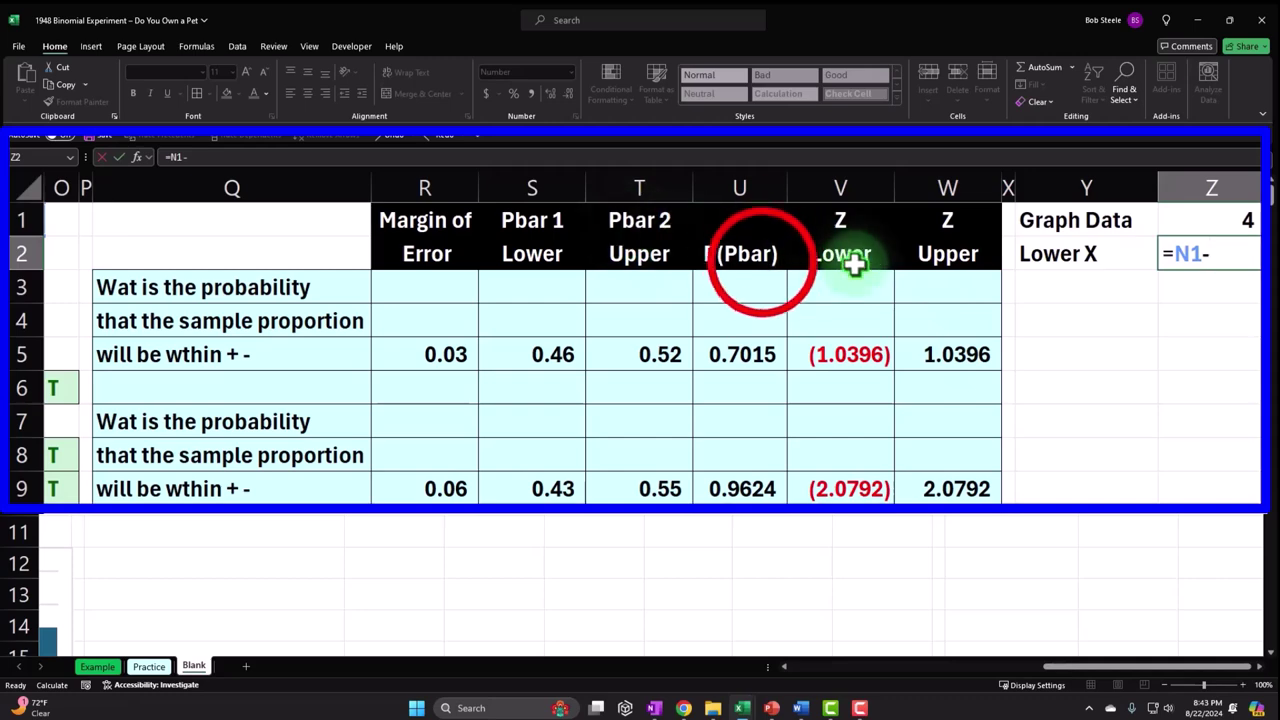
{"action": "left_click", "coordinate": [760, 260]}
{"action": "key", "text": "Left"}
{"action": "key", "text": "Left"}
{"action": "key", "text": "Left"}
{"action": "key", "text": "Left"}
{"action": "key", "text": "Left"}
{"action": "key", "text": "Left"}
{"action": "key", "text": "Left"}
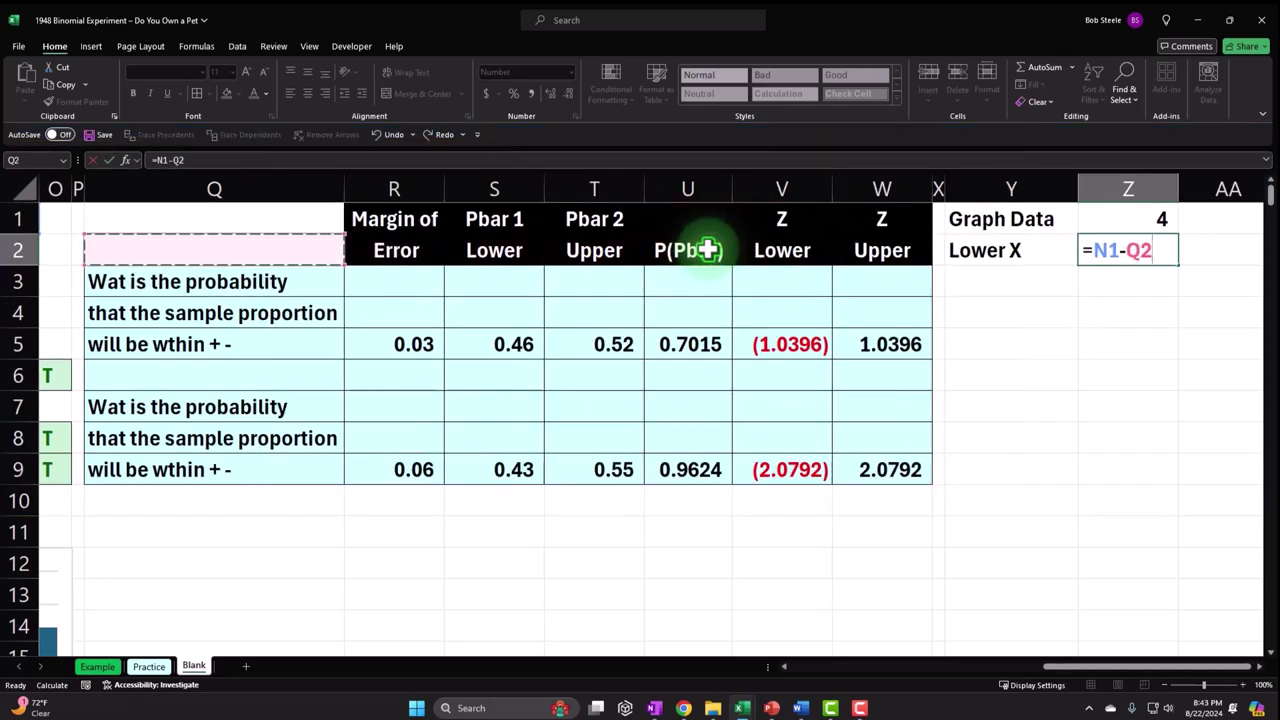
{"action": "key", "text": "Down"}
{"action": "key", "text": "Down"}
{"action": "key", "text": "Down"}
{"action": "key", "text": "Down"}
{"action": "key", "text": "Down"}
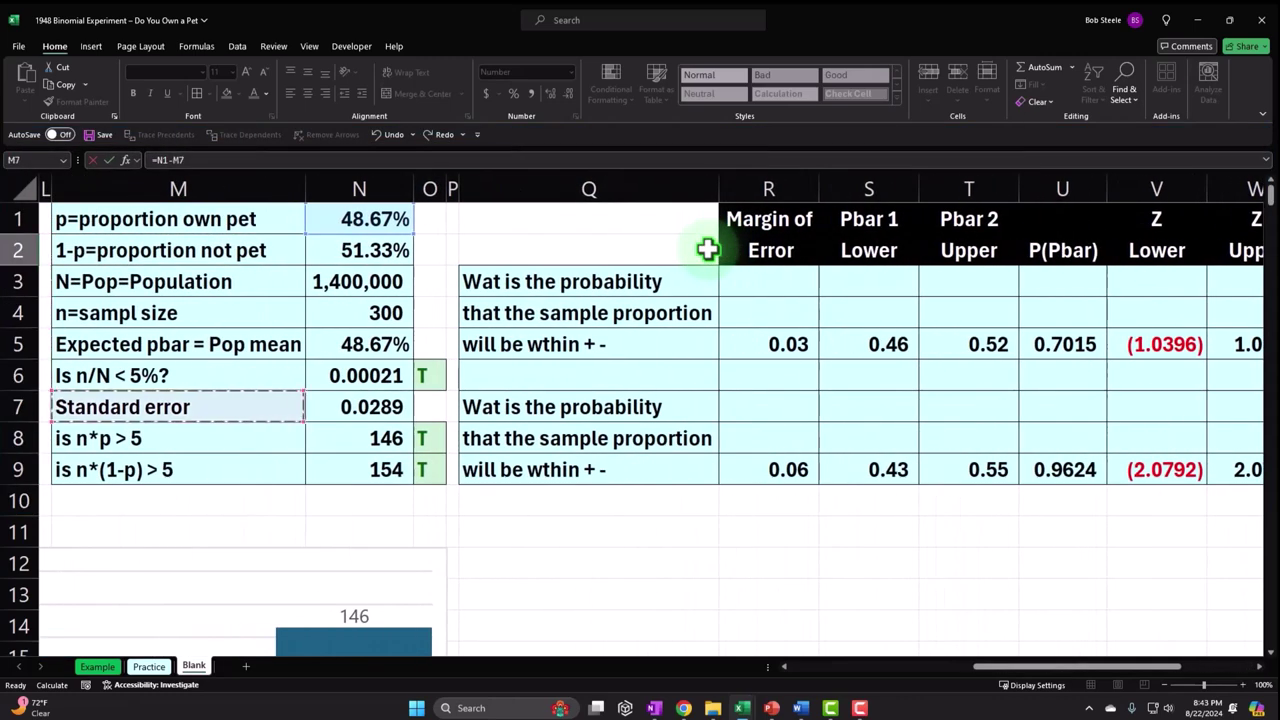
{"action": "key", "text": "Up"}
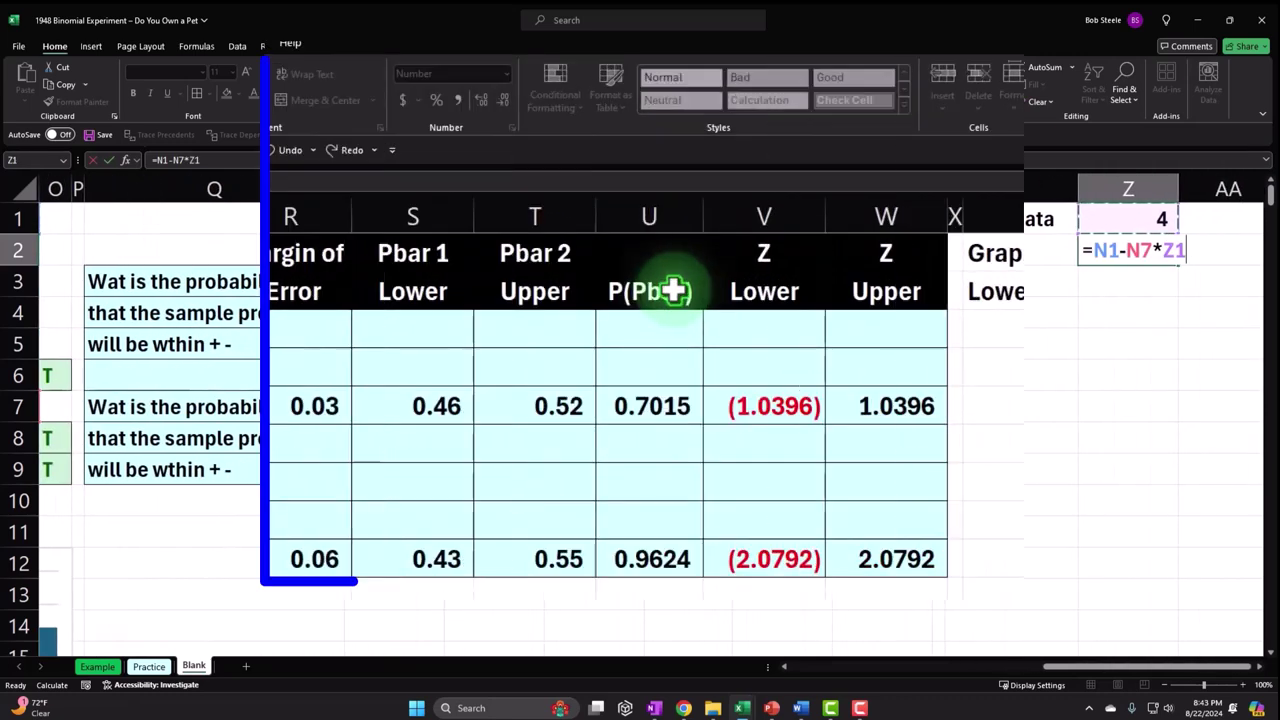
{"action": "key", "text": "Return"}
- Format the Lower X result as a percentage with two decimals
{"action": "key", "text": "Up"}
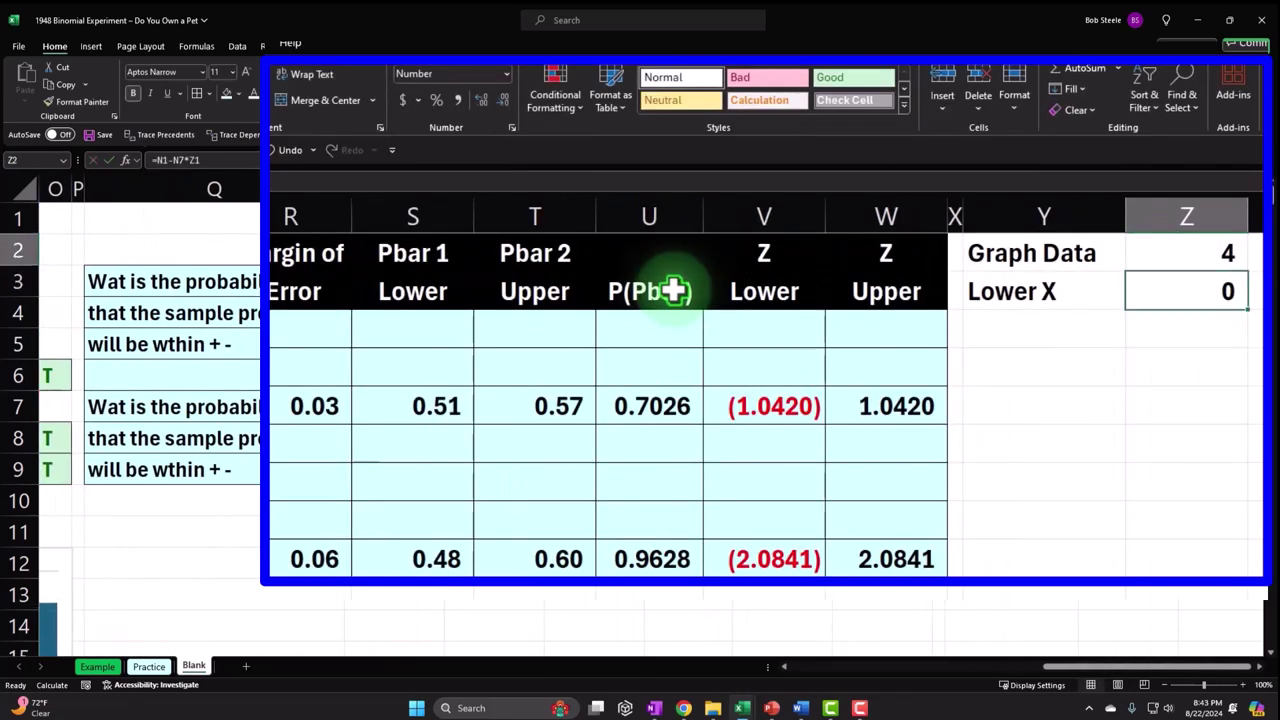
{"action": "left_click", "coordinate": [437, 100]}
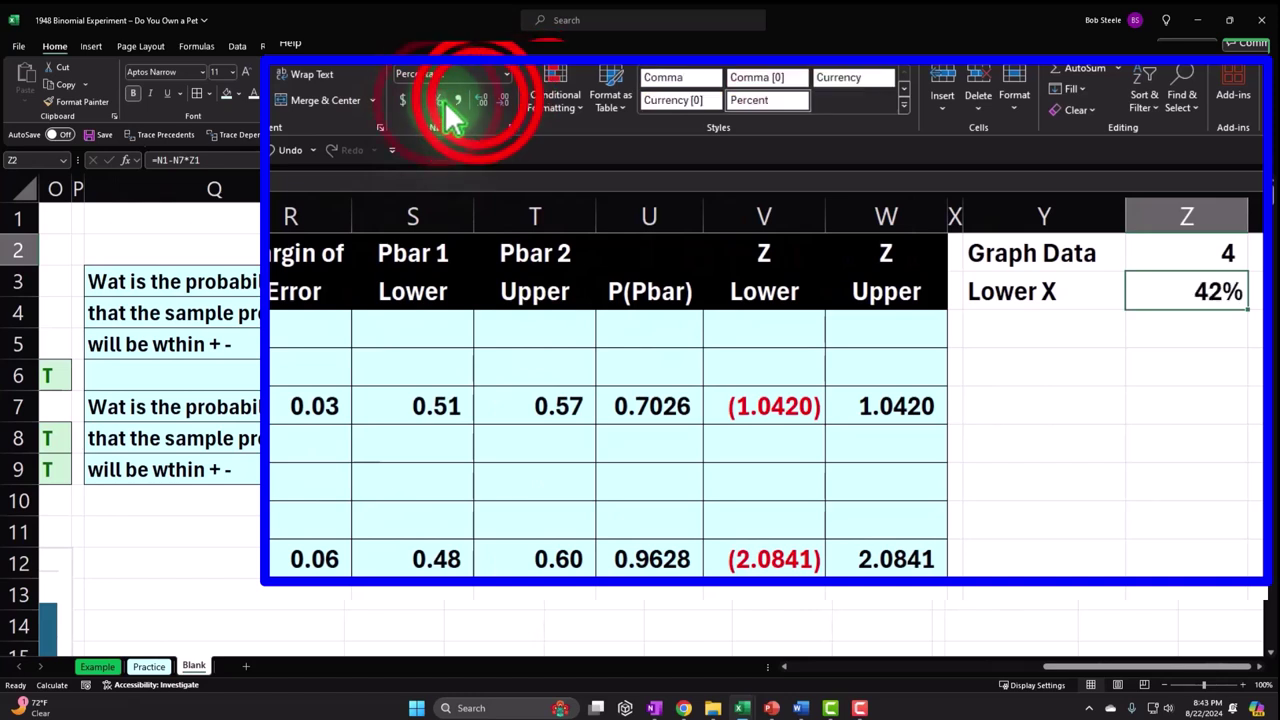
{"action": "left_click", "coordinate": [478, 97]}
{"action": "left_click", "coordinate": [478, 97]}
{"action": "left_click", "coordinate": [1037, 307]}
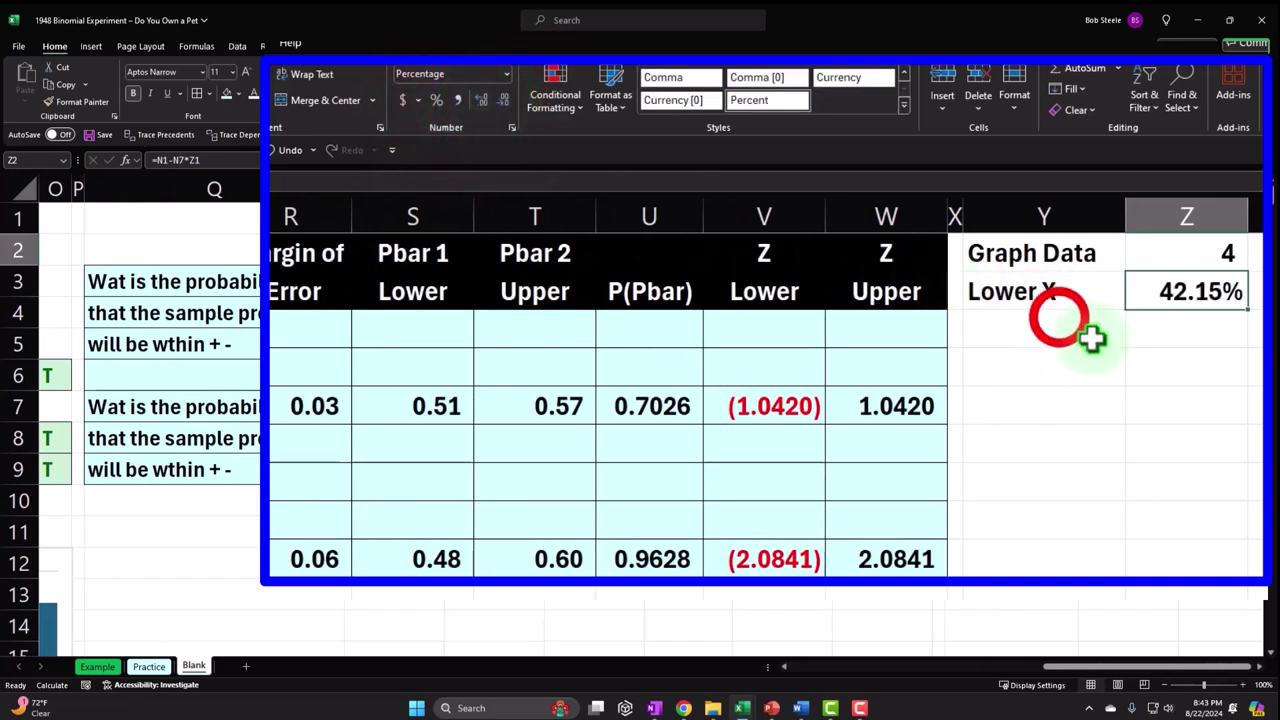
- Label cell Y3 'Upper X'
{"action": "type", "text": "U"}
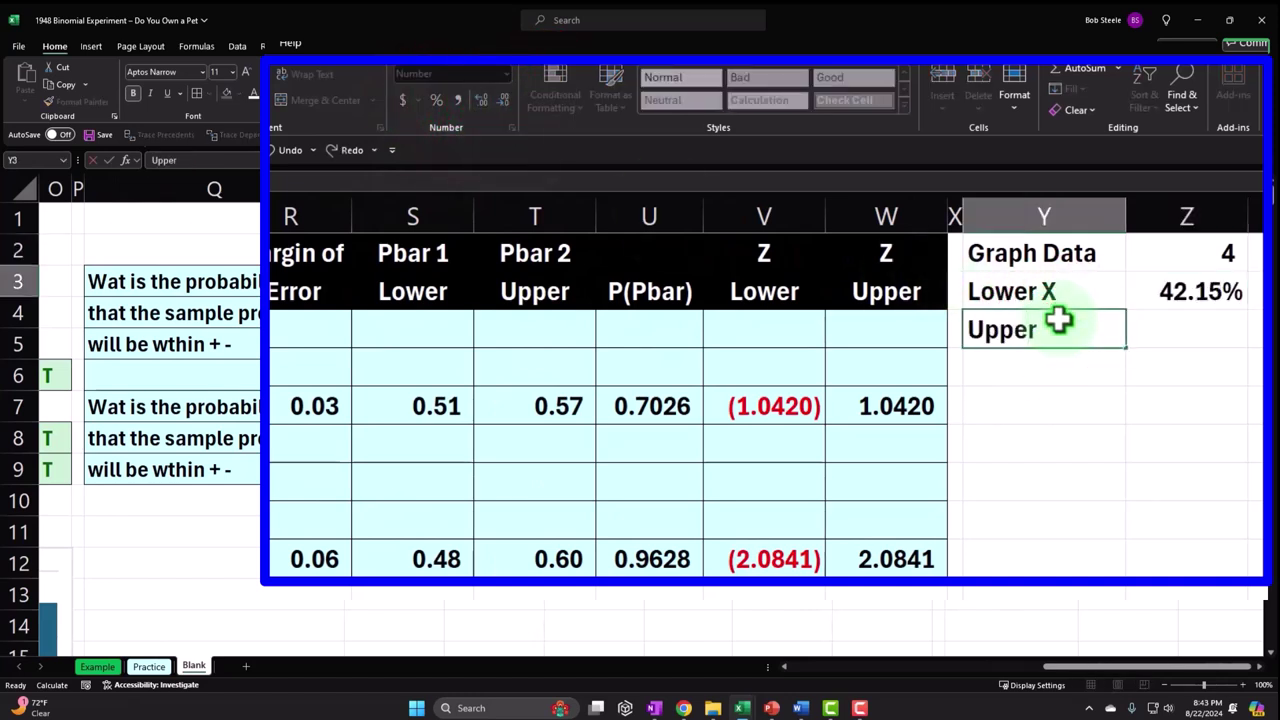
{"action": "type", "text": "pper"}
{"action": "key", "text": "Tab"}
{"action": "left_click", "coordinate": [1059, 319]}
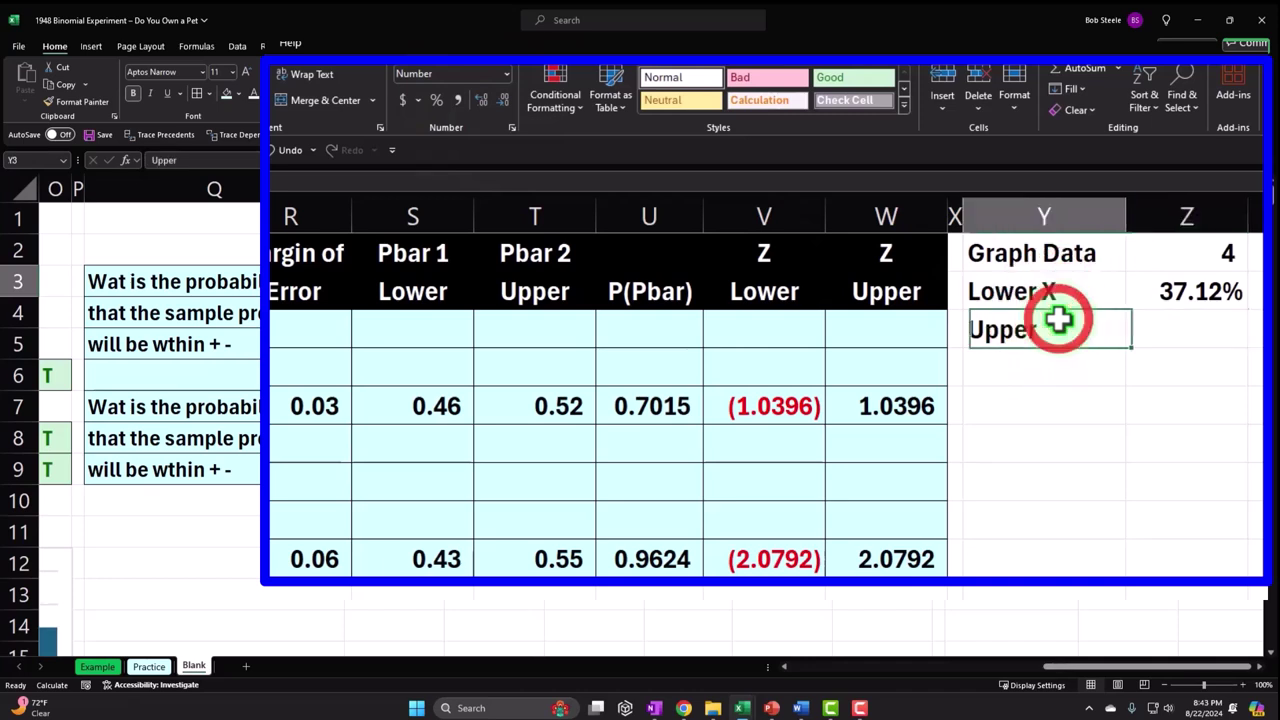
{"action": "double_click", "coordinate": [1059, 319]}
{"action": "type", "text": "X"}
{"action": "key", "text": "Return"}
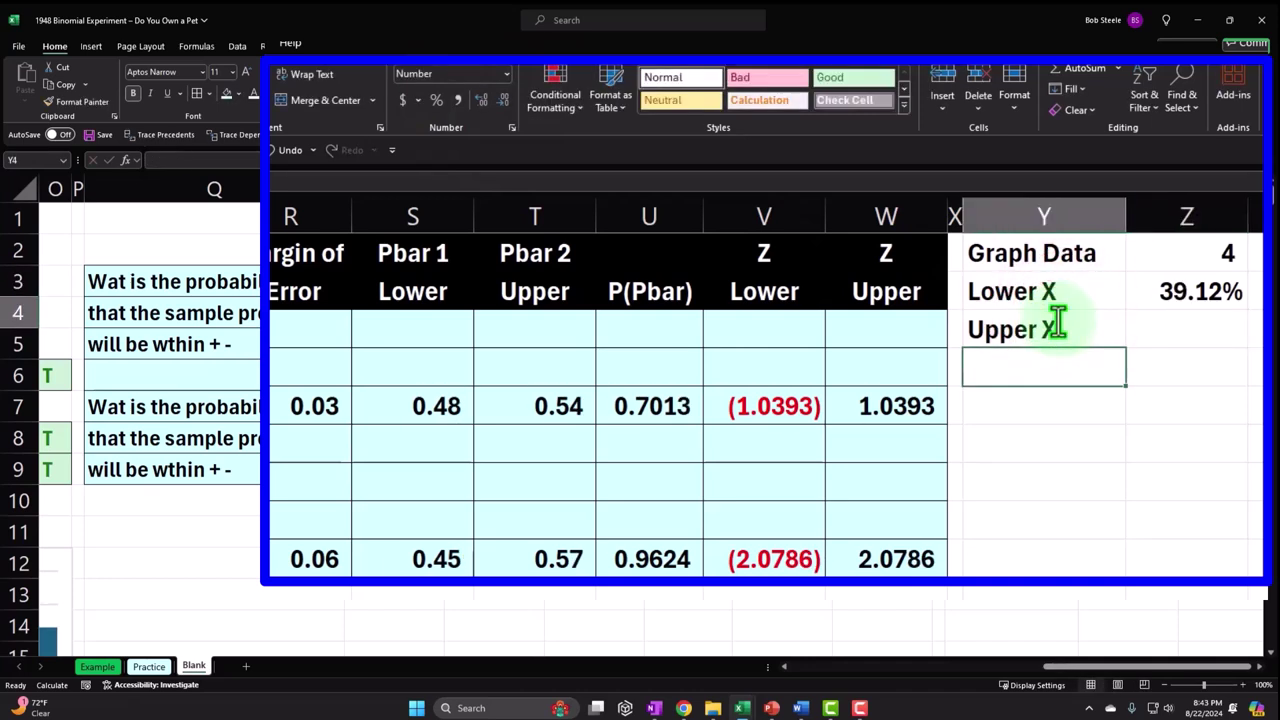
- Enter the Upper X formula =N1+Z1*N7 in Z3
{"action": "key", "text": "Up"}
{"action": "key", "text": "Right"}
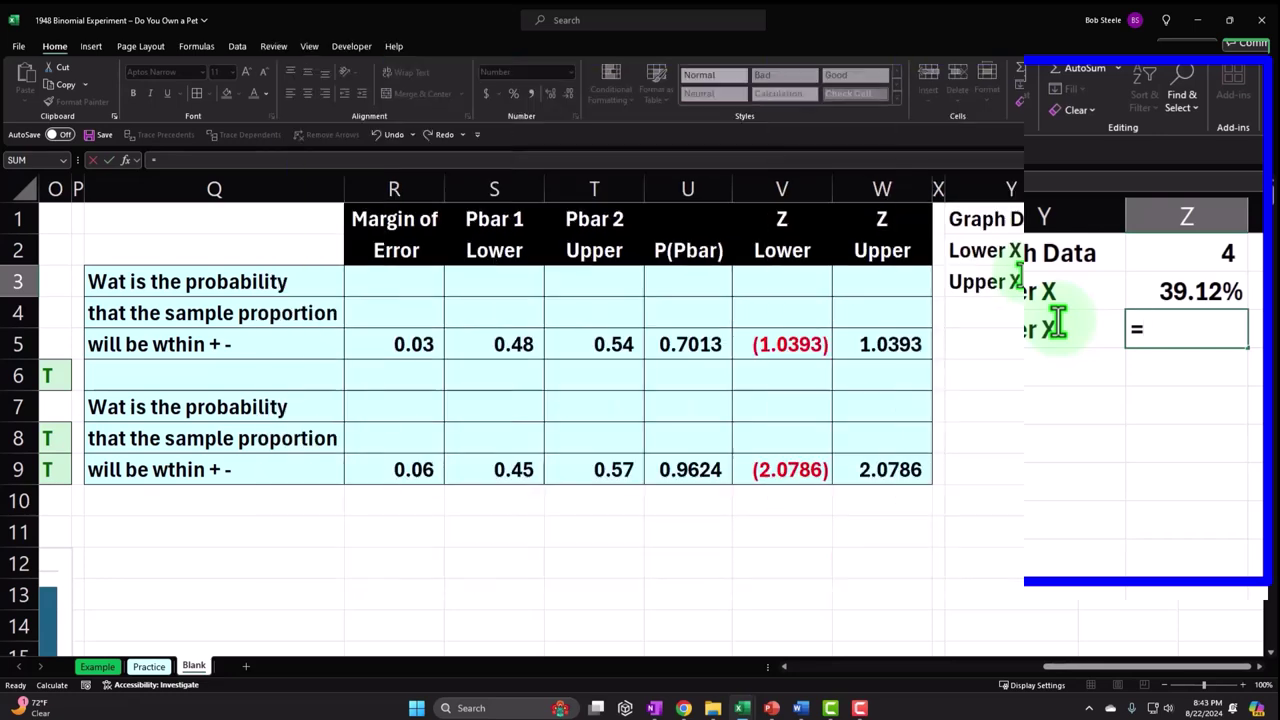
{"action": "left_click", "coordinate": [1022, 280]}
{"action": "key", "text": "Left"}
{"action": "key", "text": "Left"}
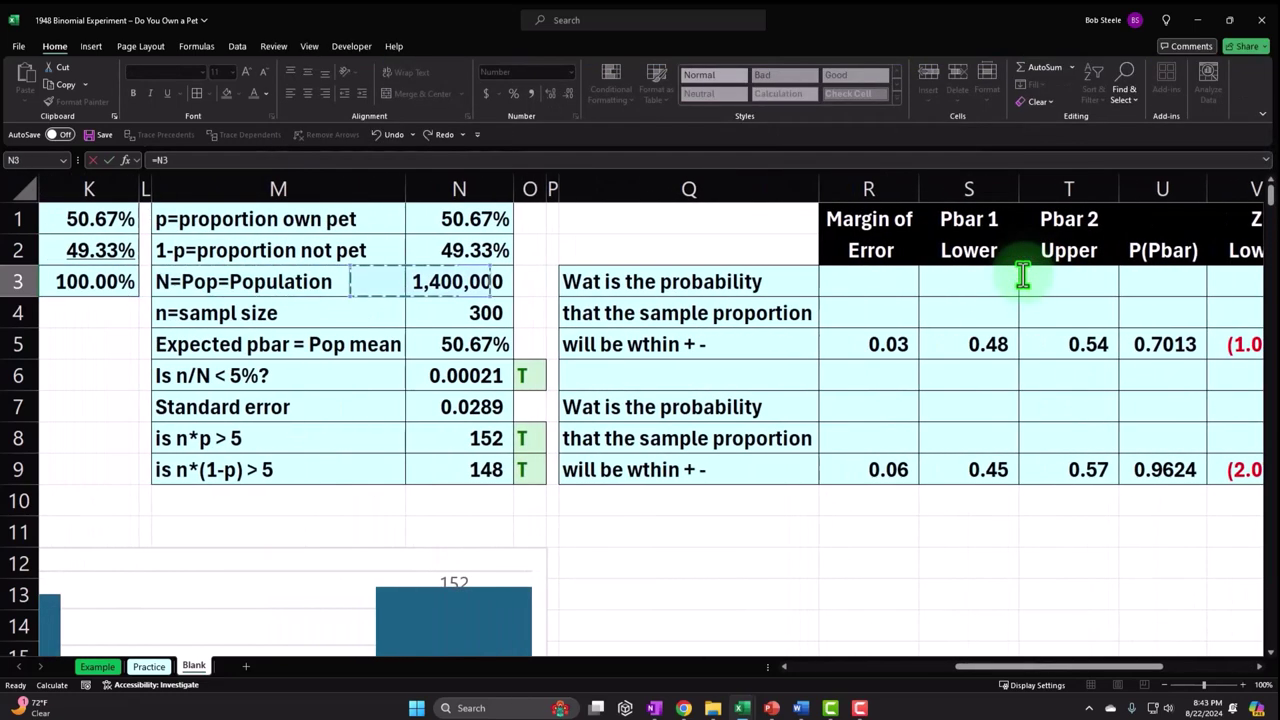
{"action": "type", "text": "+"}
{"action": "key", "text": "Up"}
{"action": "key", "text": "Up"}
{"action": "key", "text": "Right"}
{"action": "key", "text": "Right"}
{"action": "key", "text": "Right"}
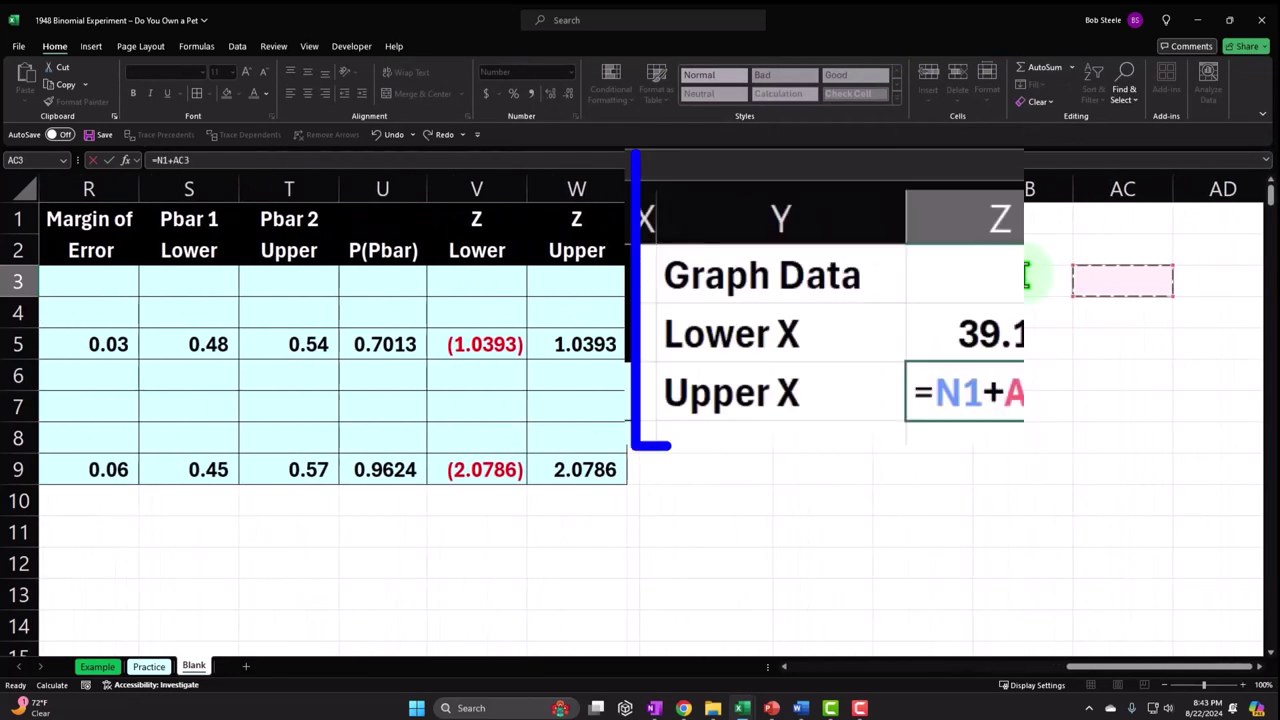
{"action": "key", "text": "Left"}
{"action": "key", "text": "Left"}
{"action": "key", "text": "Left"}
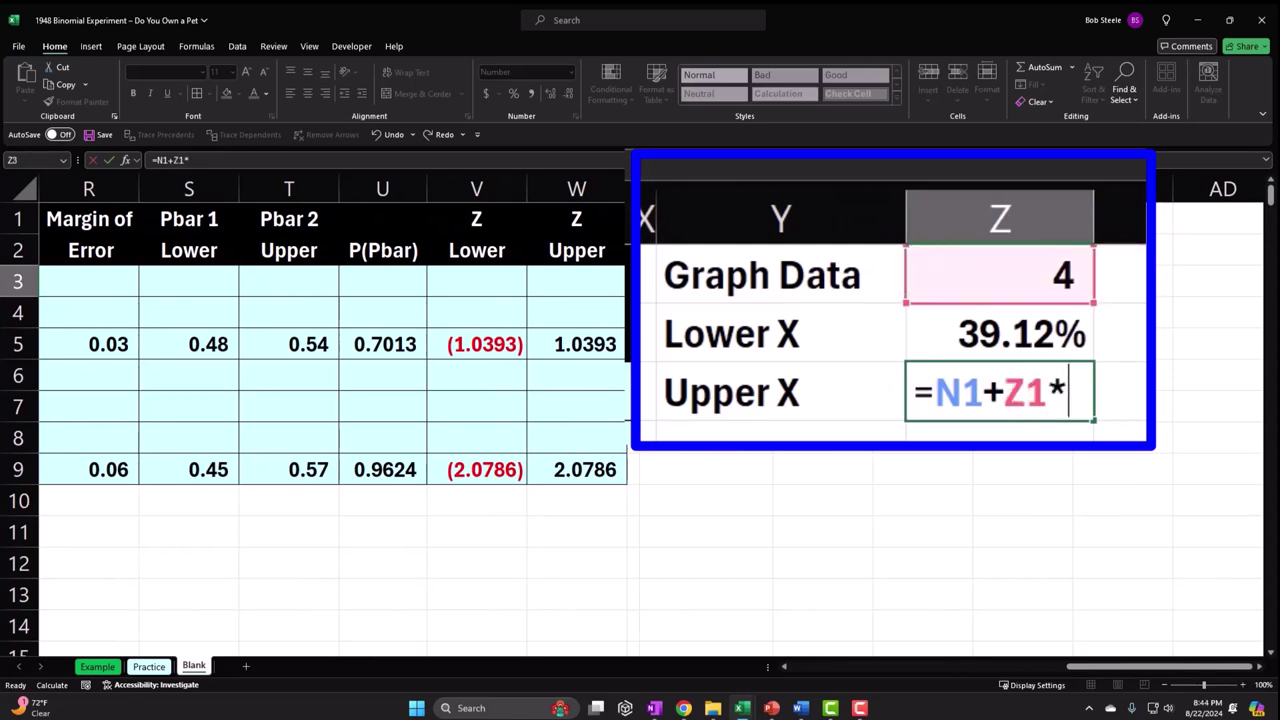
{"action": "key", "text": "Left"}
{"action": "key", "text": "Left"}
{"action": "key", "text": "Left"}
{"action": "key", "text": "Left"}
{"action": "key", "text": "Left"}
{"action": "key", "text": "Left"}
{"action": "key", "text": "Left"}
{"action": "key", "text": "Left"}
{"action": "key", "text": "Left"}
{"action": "key", "text": "Left"}
{"action": "key", "text": "Left"}
{"action": "key", "text": "Left"}
{"action": "key", "text": "Left"}
{"action": "key", "text": "Left"}
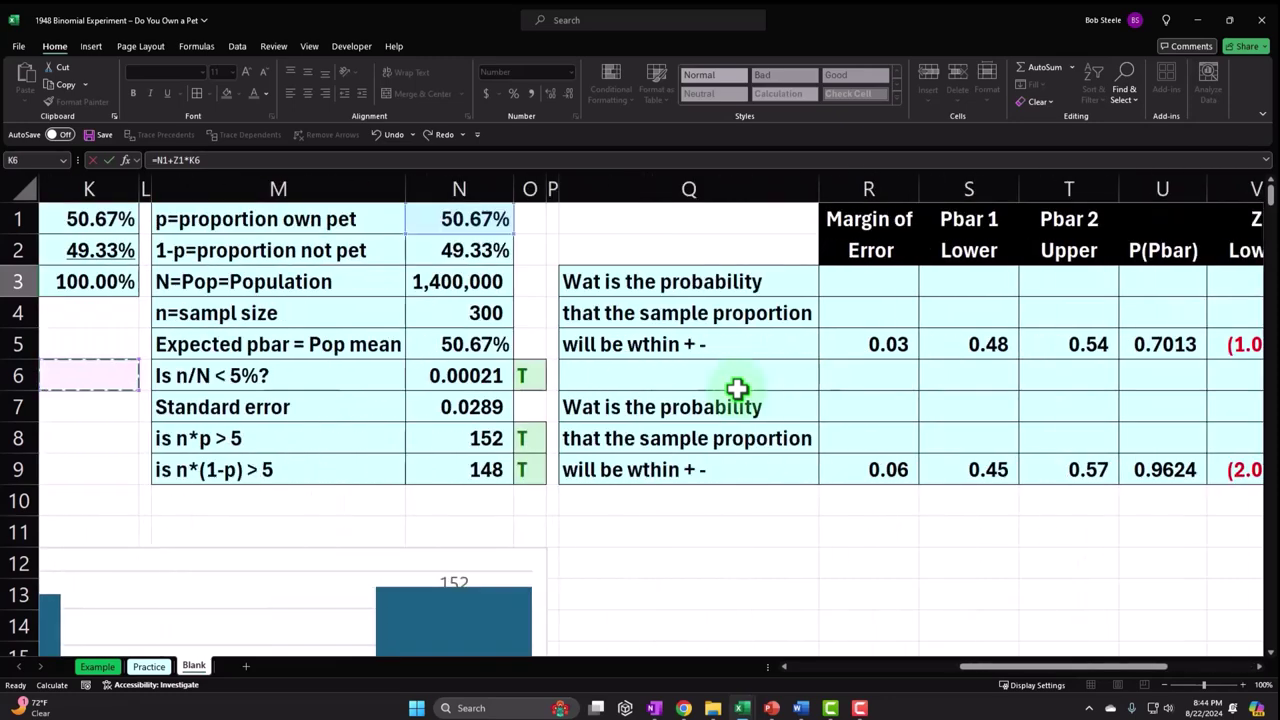
{"action": "key", "text": "Right"}
{"action": "key", "text": "Right"}
{"action": "key", "text": "Right"}
{"action": "key", "text": "Return"}
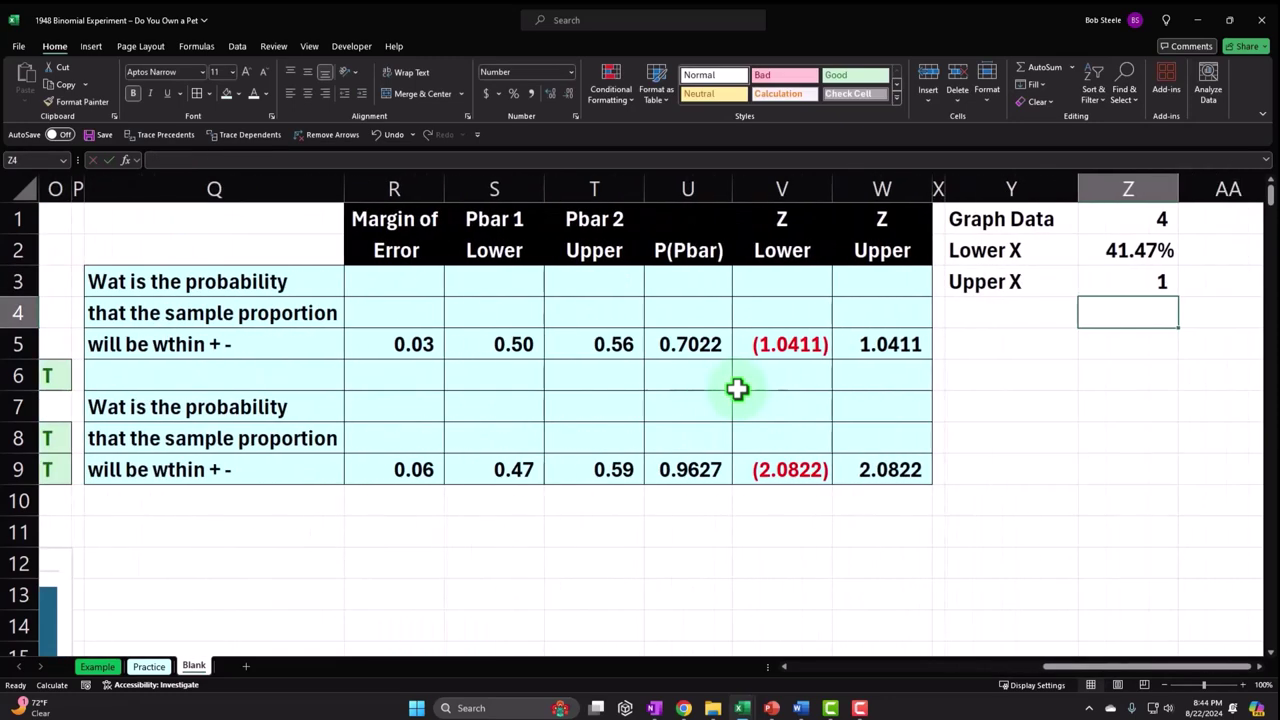
{"action": "key", "text": "Right"}
{"action": "key", "text": "Up"}
{"action": "key", "text": "Left"}
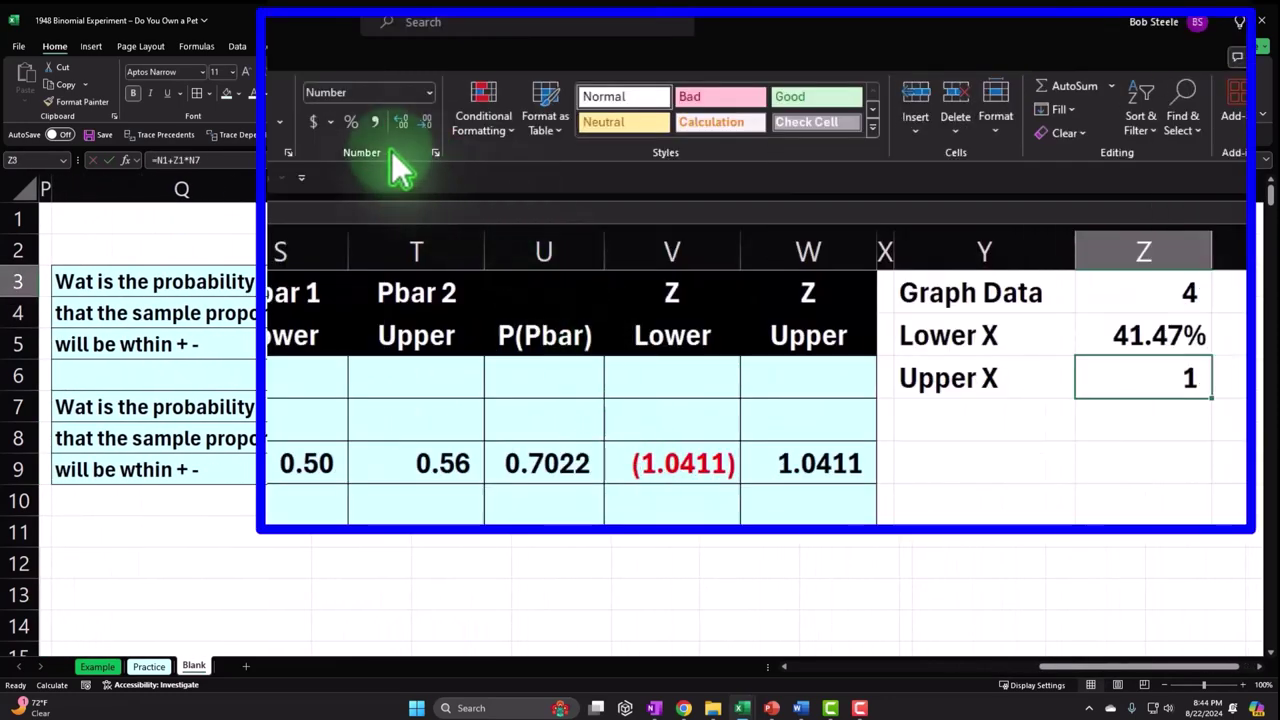
- Format Upper X as a two-decimal percentage showing 64.53%
{"action": "left_click", "coordinate": [351, 124]}
{"action": "left_click", "coordinate": [400, 124]}
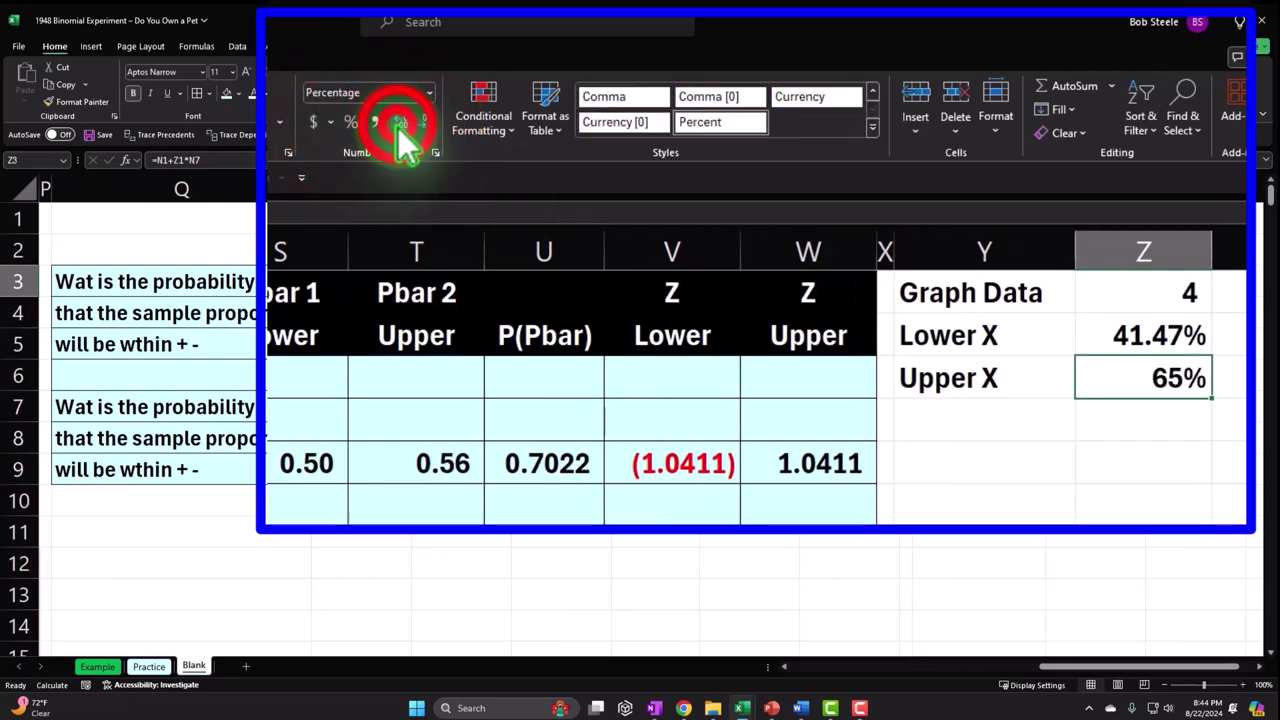
{"action": "left_click", "coordinate": [1045, 340]}
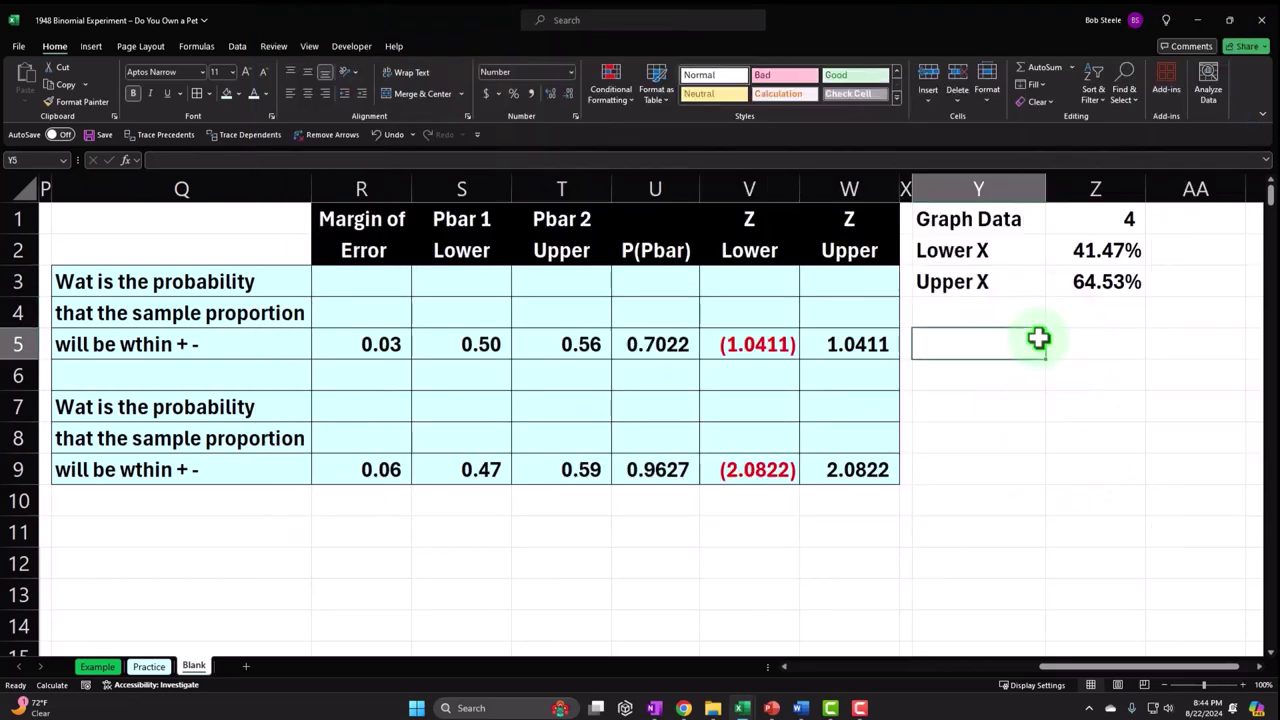
{"action": "key", "text": "Right"}
{"action": "key", "text": "Right"}
{"action": "key", "text": "Right"}
{"action": "key", "text": "Right"}
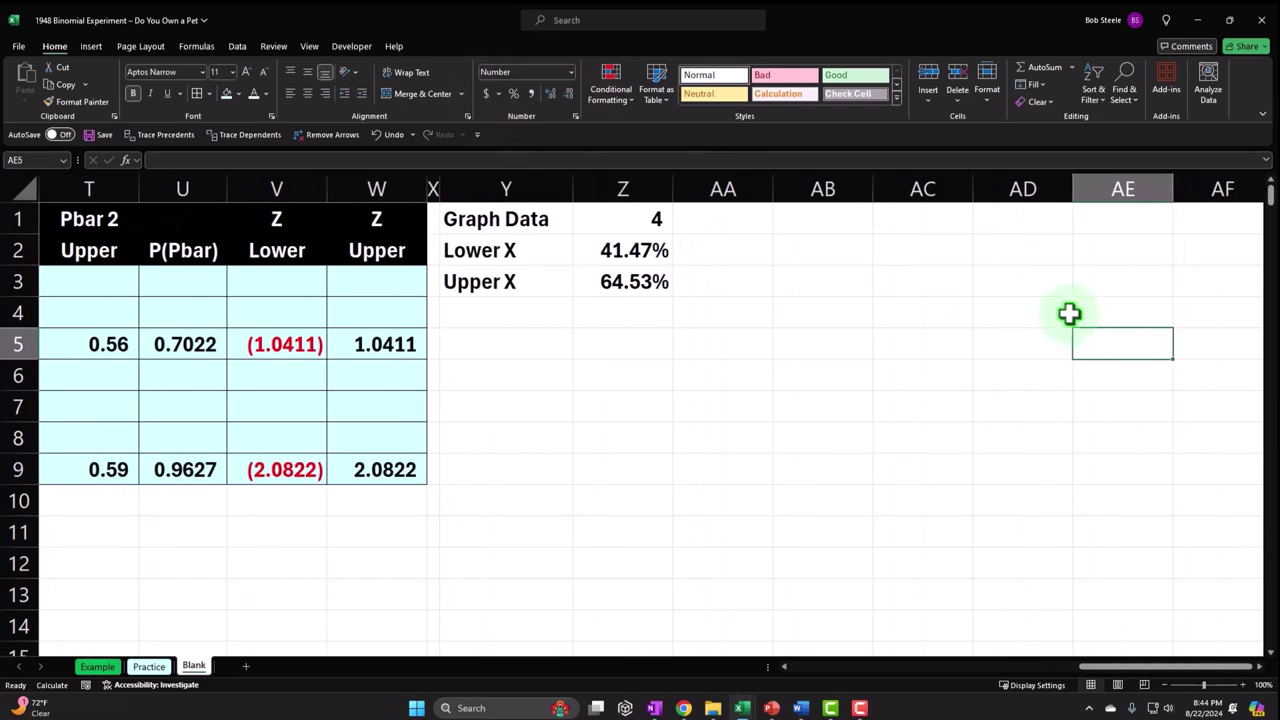
{"action": "left_click", "coordinate": [434, 189]}
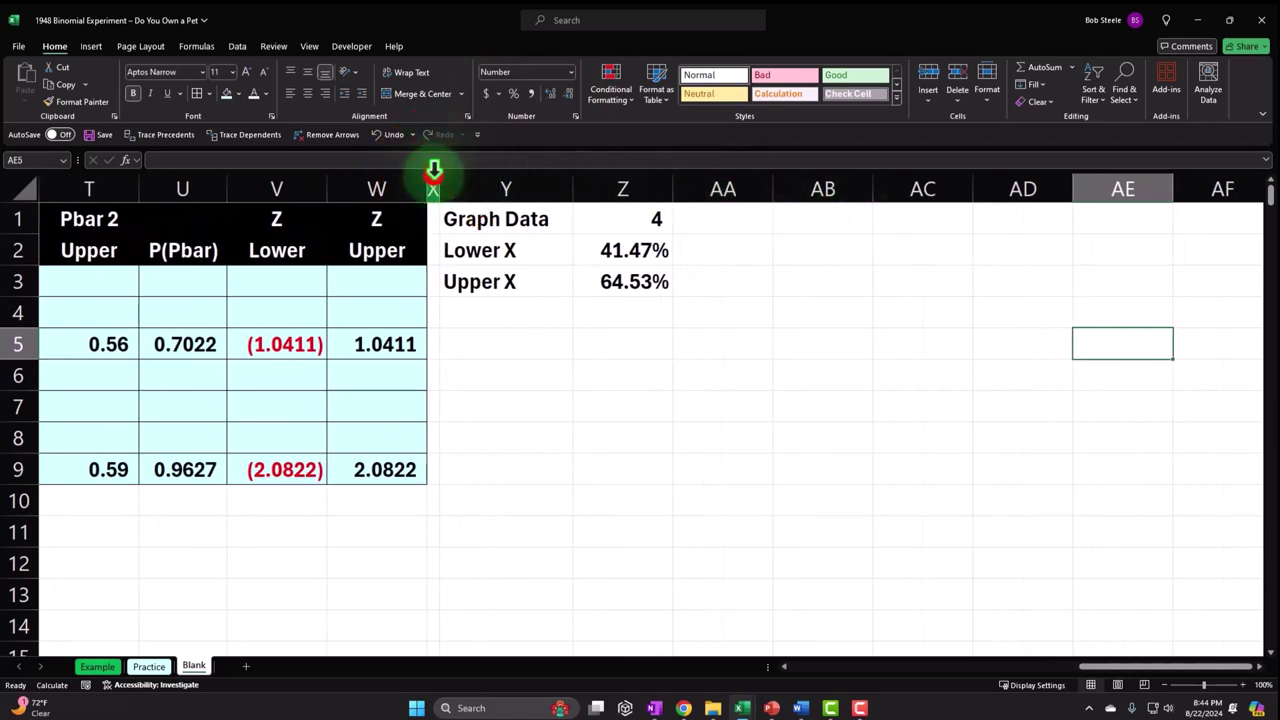
- Copy column X's width to column AA and type headers X, P(X), Z in AB1:AD1
{"action": "left_click", "coordinate": [106, 134]}
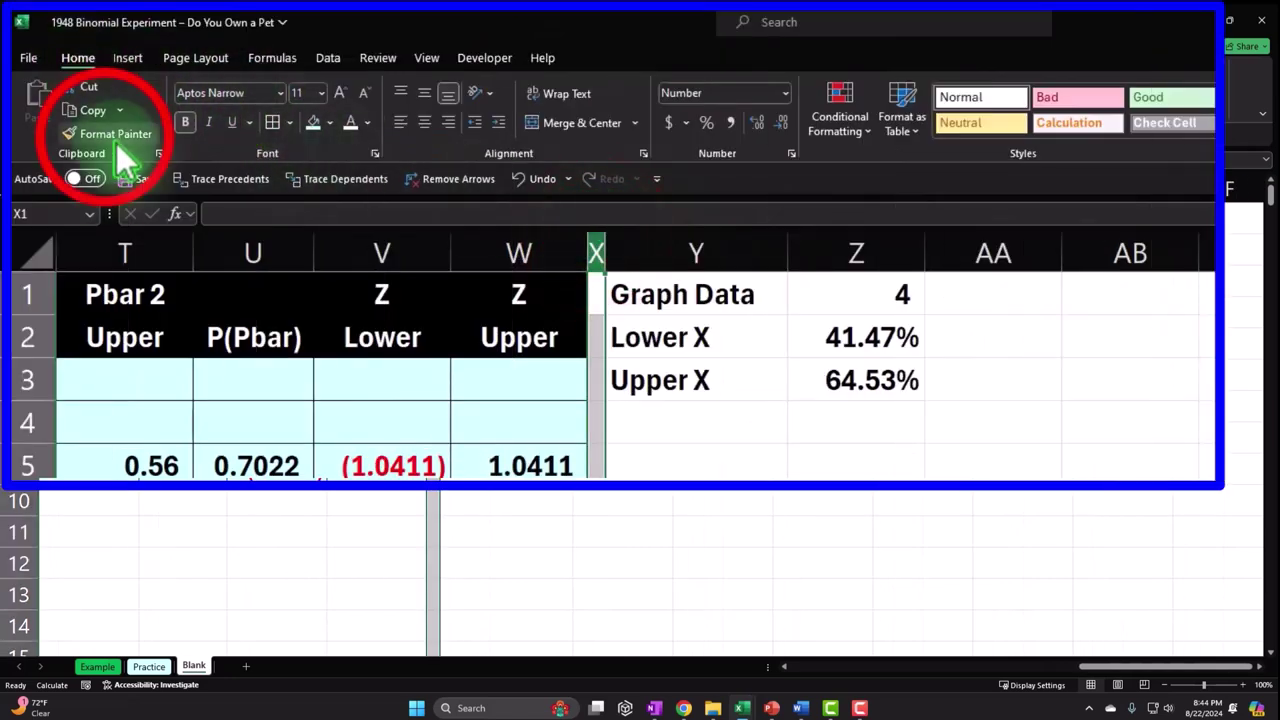
{"action": "left_click", "coordinate": [1010, 252]}
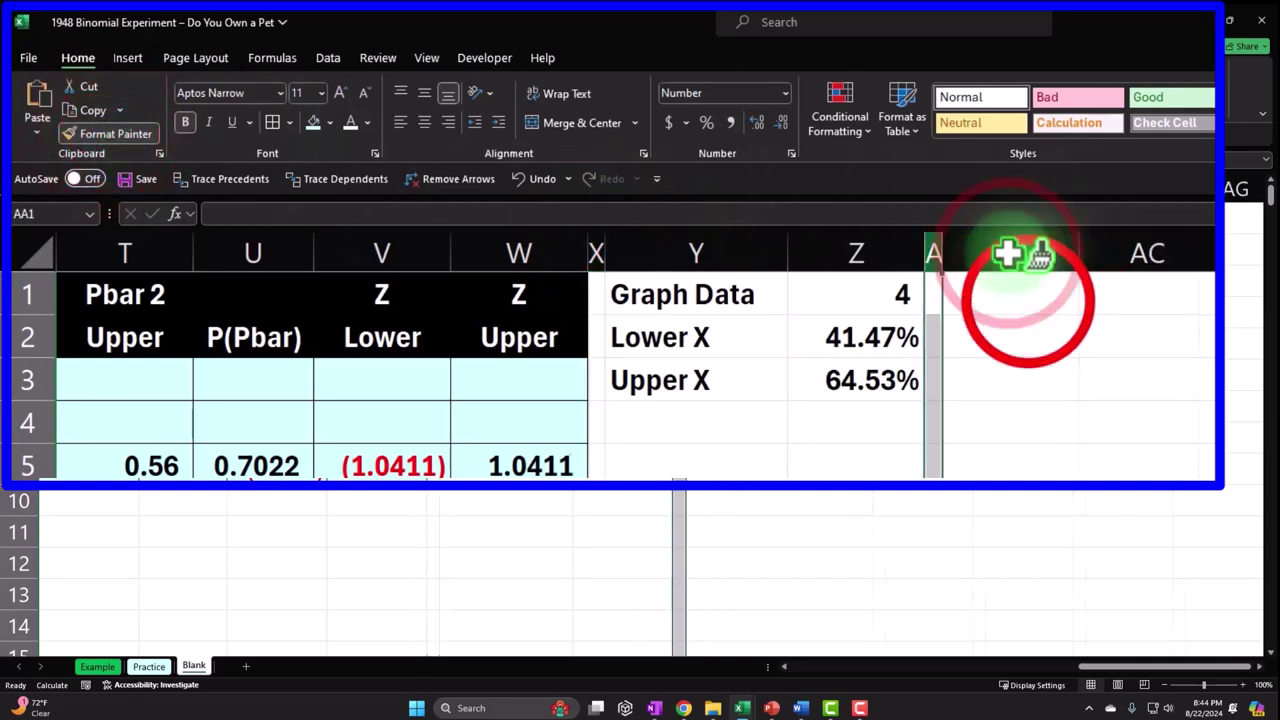
{"action": "left_click", "coordinate": [1028, 298]}
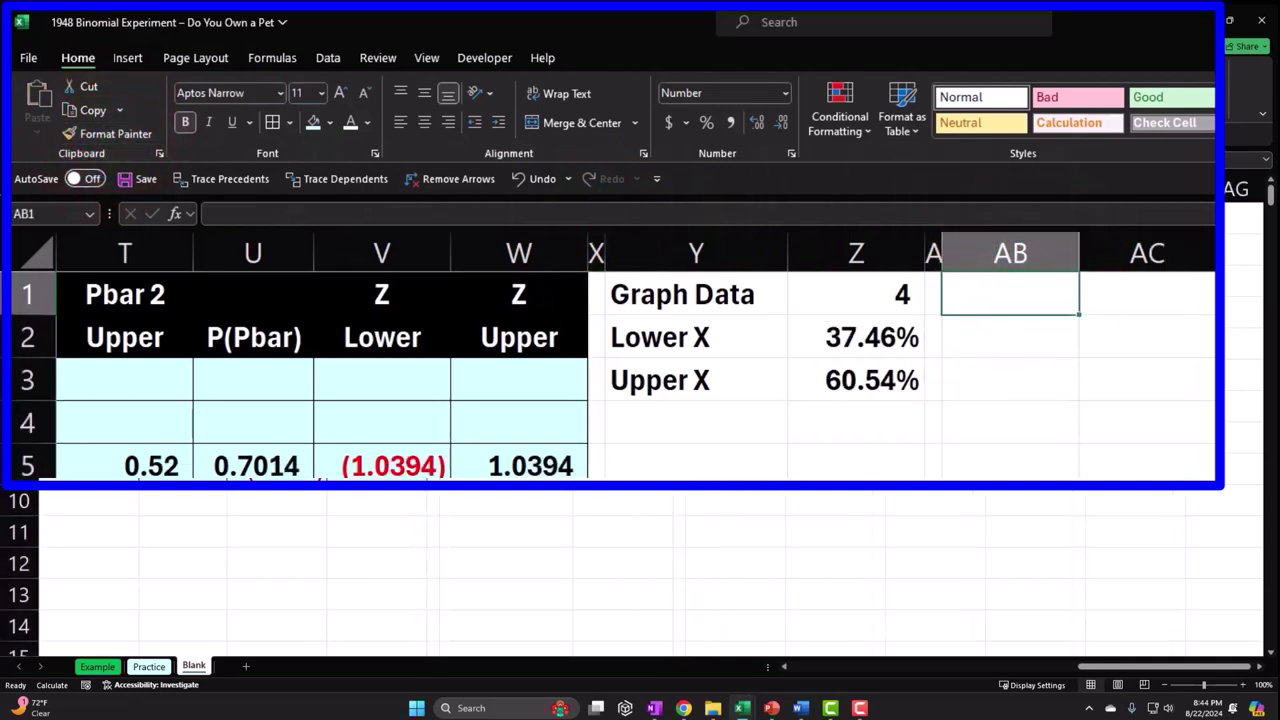
{"action": "type", "text": "X"}
{"action": "key", "text": "Tab"}
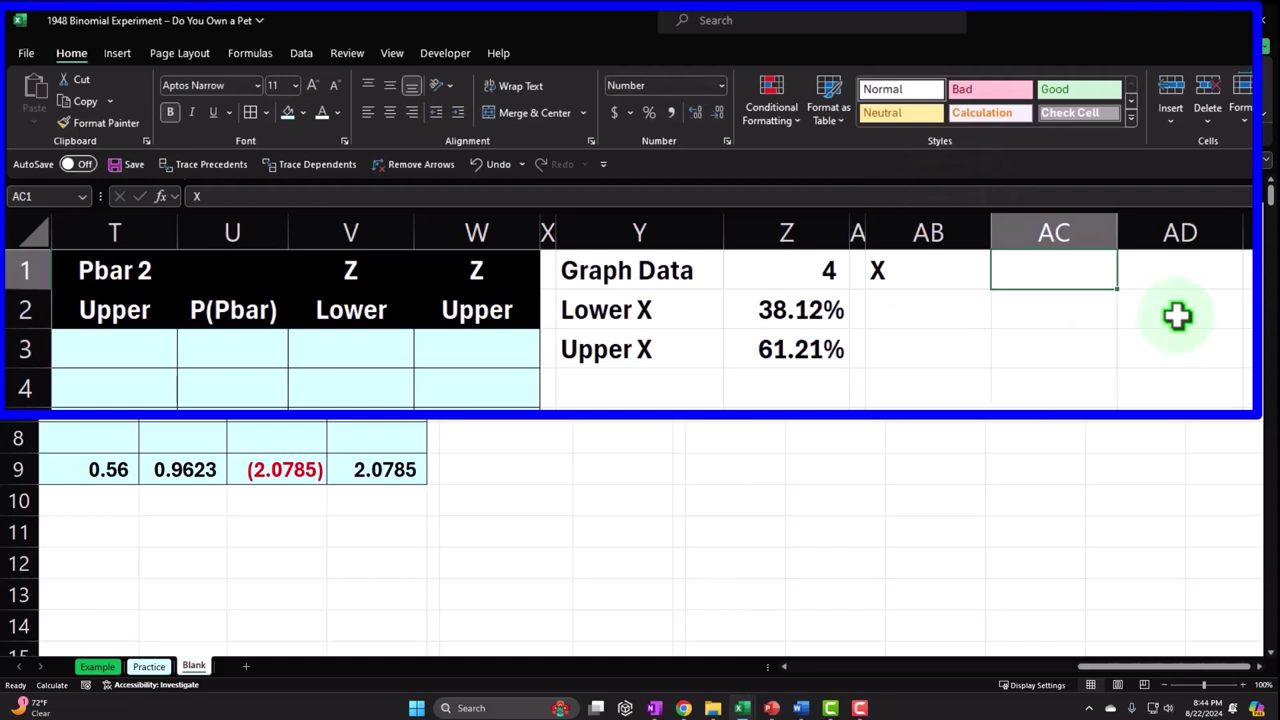
{"action": "type", "text": "P(X"}
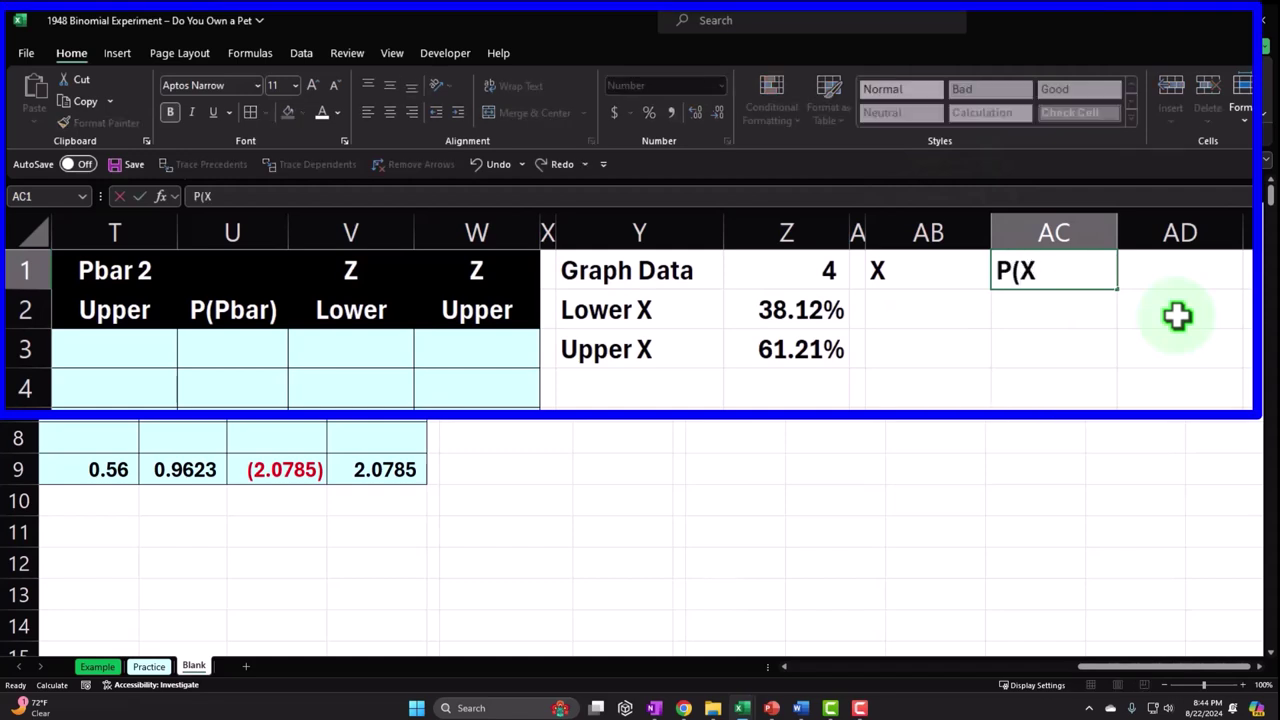
{"action": "key", "text": "Tab"}
{"action": "type", "text": "Z"}
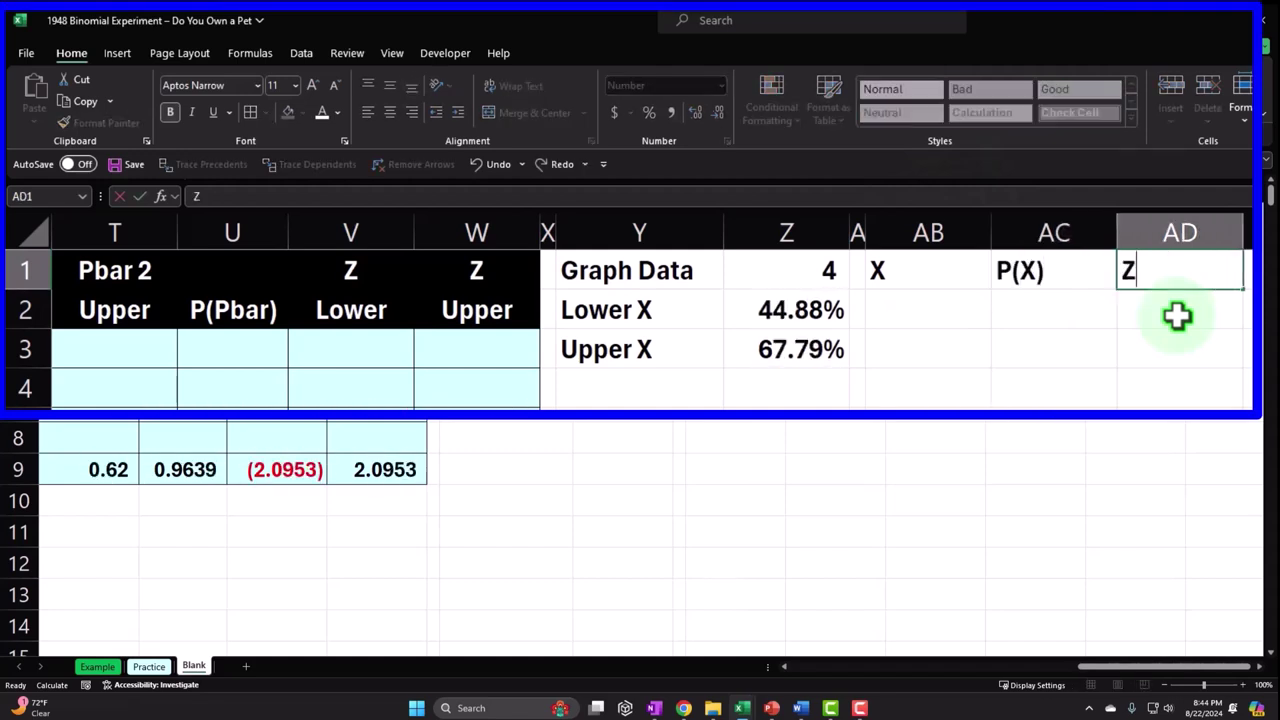
{"action": "key", "text": "Tab"}
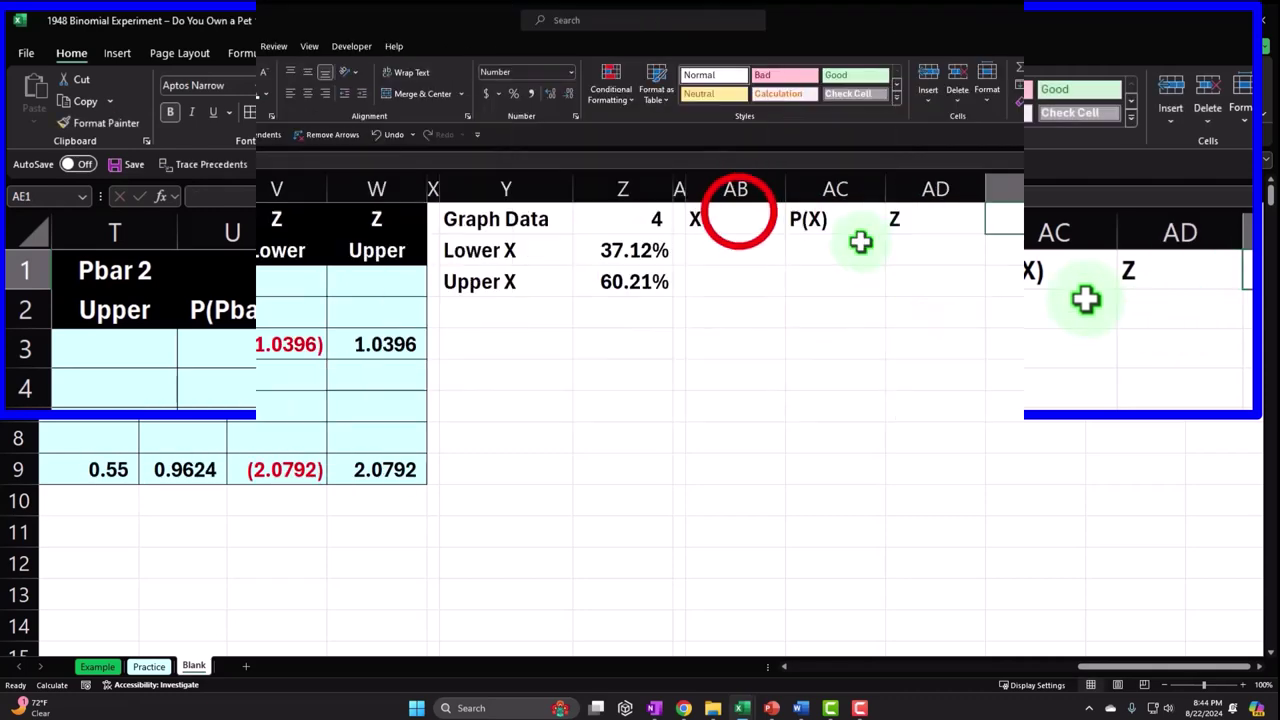
- Style the AB1:AD1 headers with black fill, white text and centre alignment
{"action": "left_click_drag", "start_coordinate": [930, 264], "coordinate": [1120, 262]}
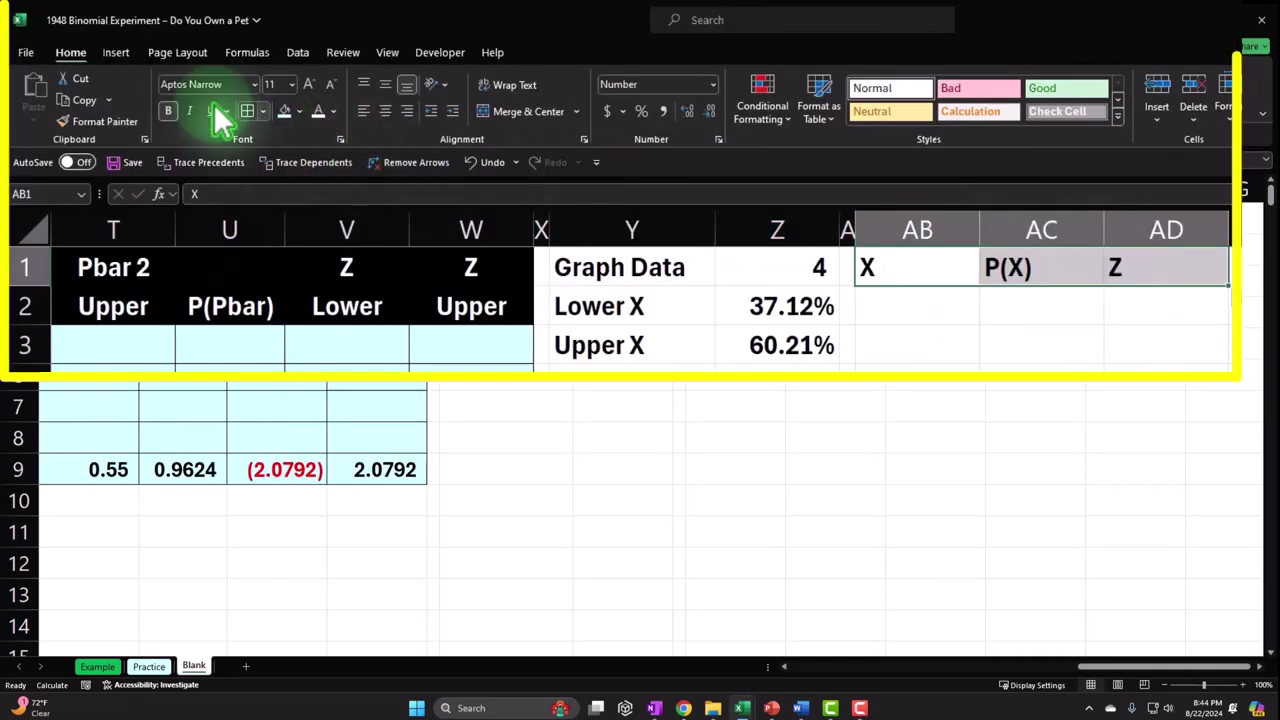
{"action": "left_click", "coordinate": [300, 112]}
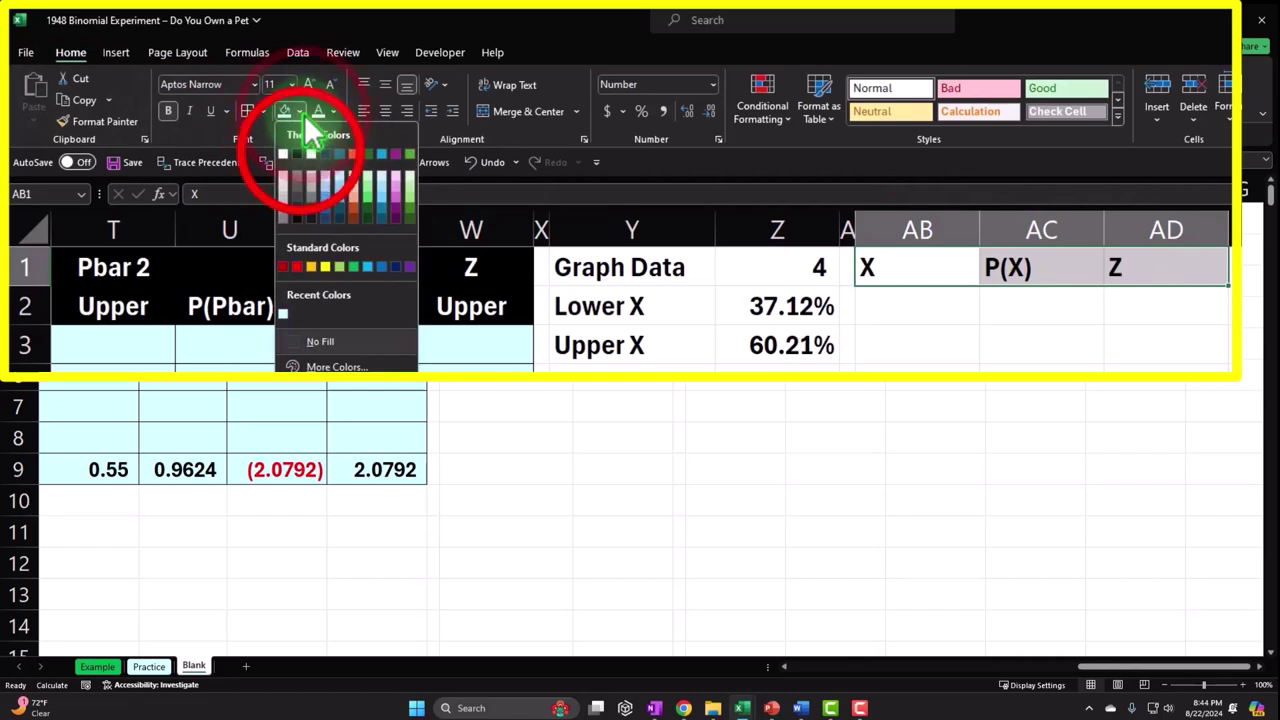
{"action": "left_click", "coordinate": [301, 150]}
{"action": "left_click", "coordinate": [318, 111]}
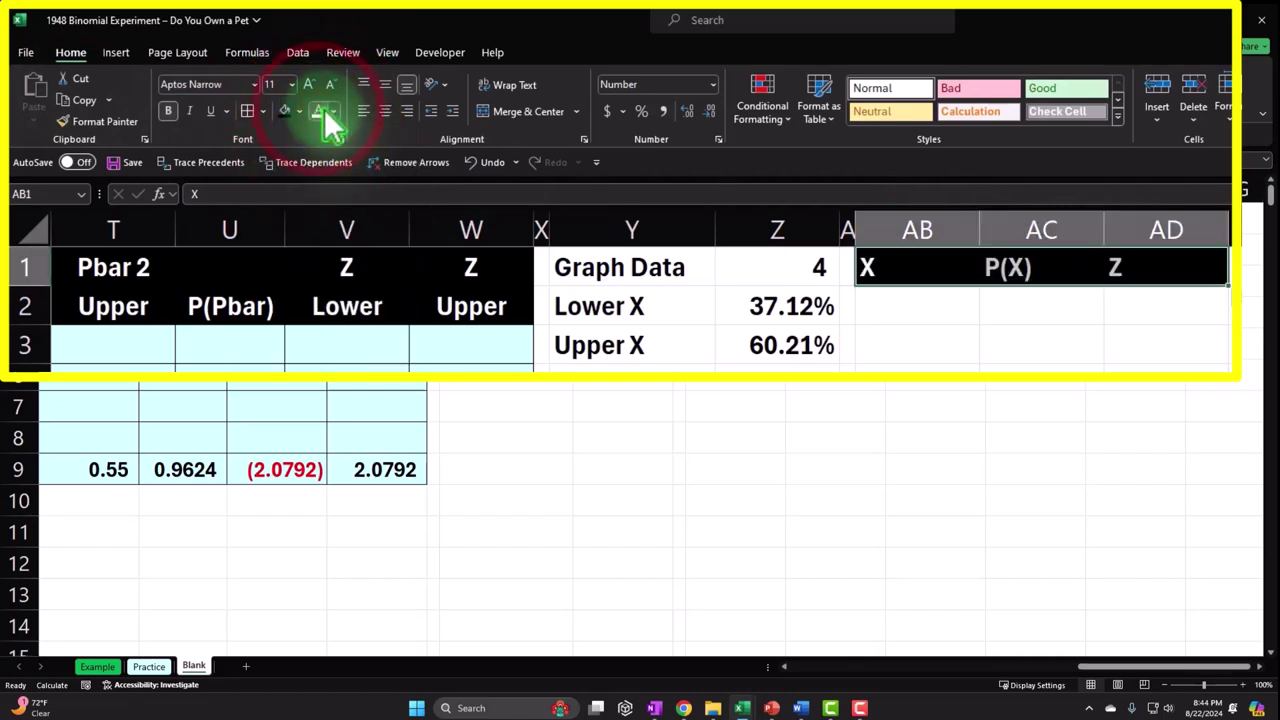
{"action": "left_click", "coordinate": [382, 111]}
{"action": "left_click", "coordinate": [777, 251]}
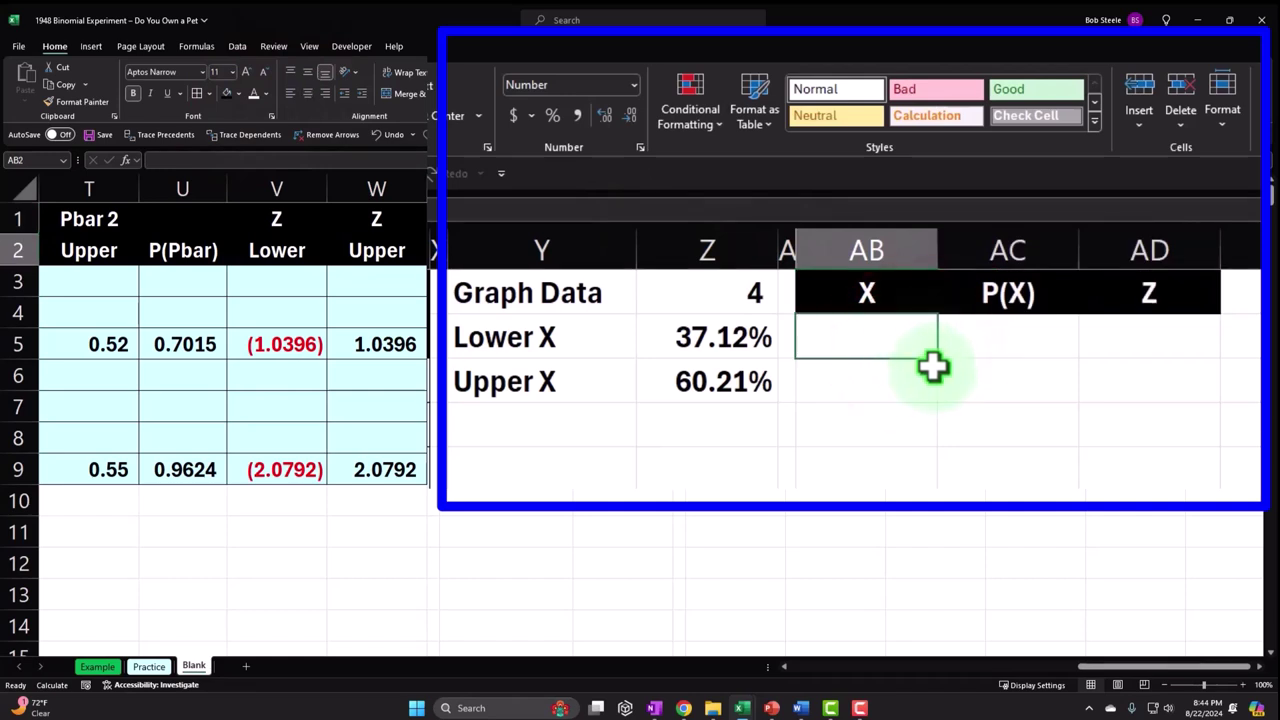
- Enter 30% in AB2 as a whole-number percentage
{"action": "type", "text": ".03"}
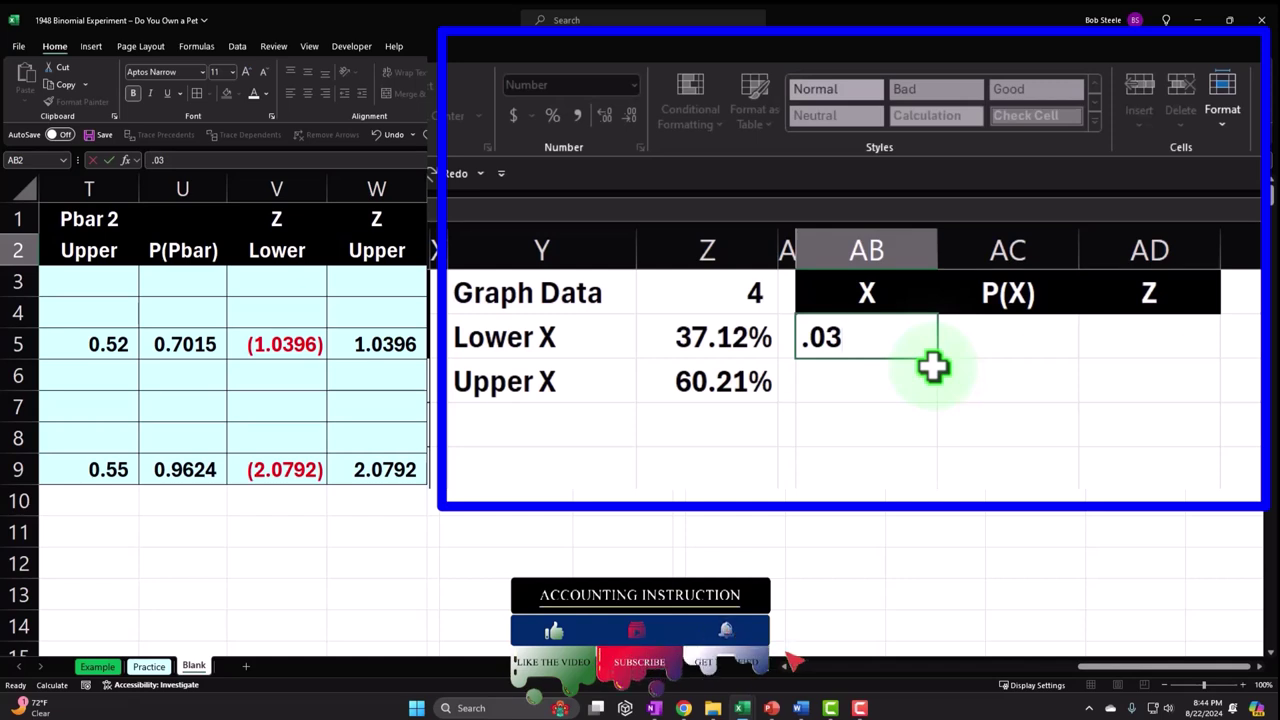
{"action": "key", "text": "Return"}
{"action": "left_click", "coordinate": [866, 336]}
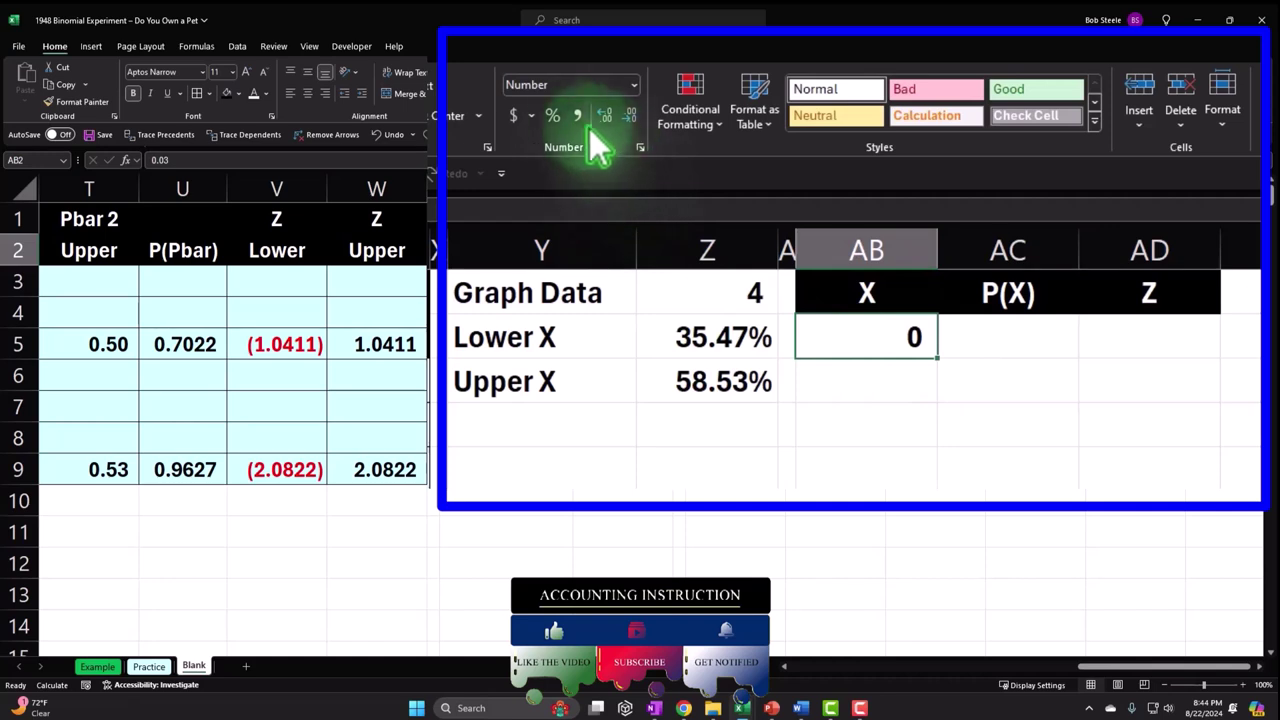
{"action": "left_click", "coordinate": [556, 116]}
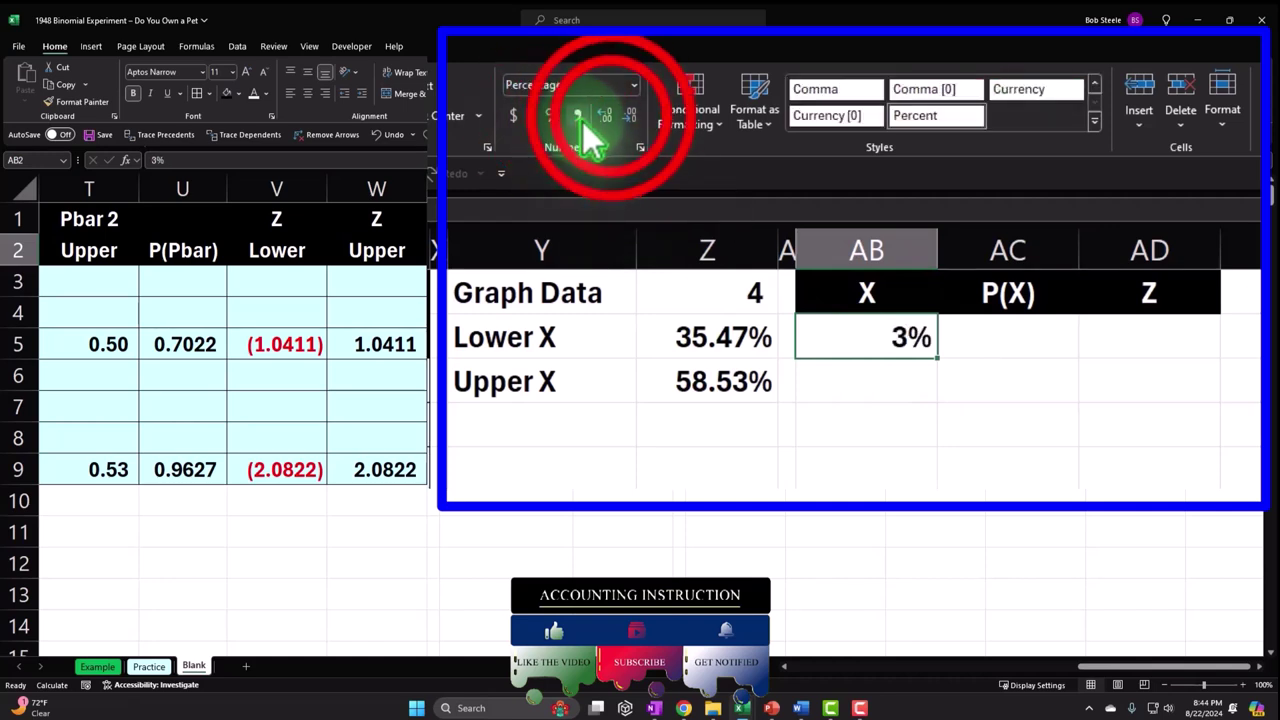
{"action": "left_click", "coordinate": [610, 117]}
{"action": "left_click", "coordinate": [610, 117]}
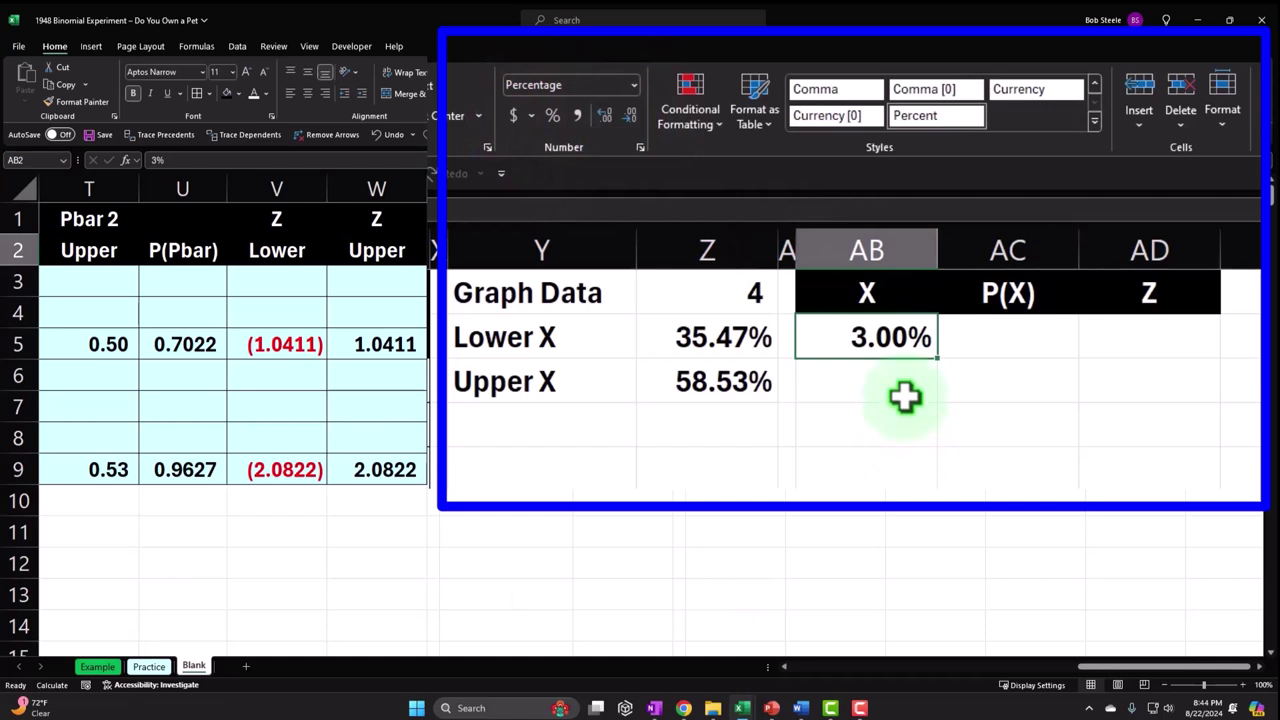
{"action": "type", "text": "30"}
{"action": "key", "text": "Return"}
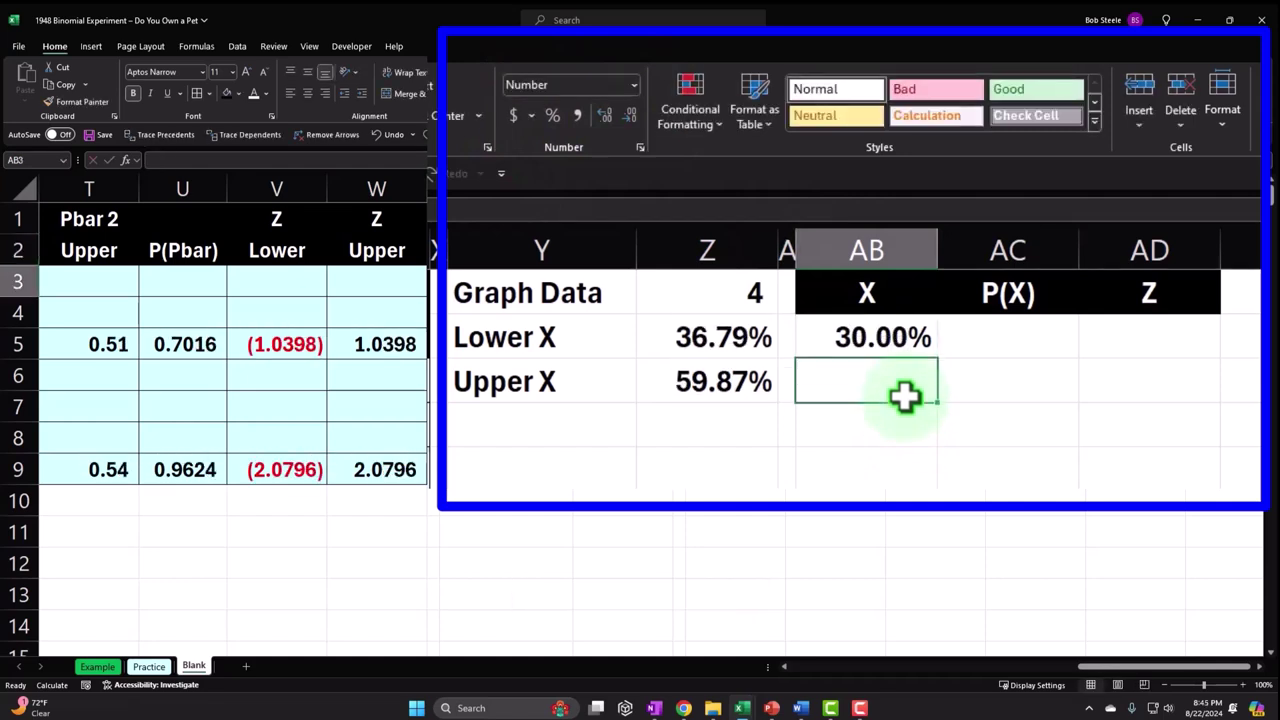
{"action": "left_click", "coordinate": [885, 345]}
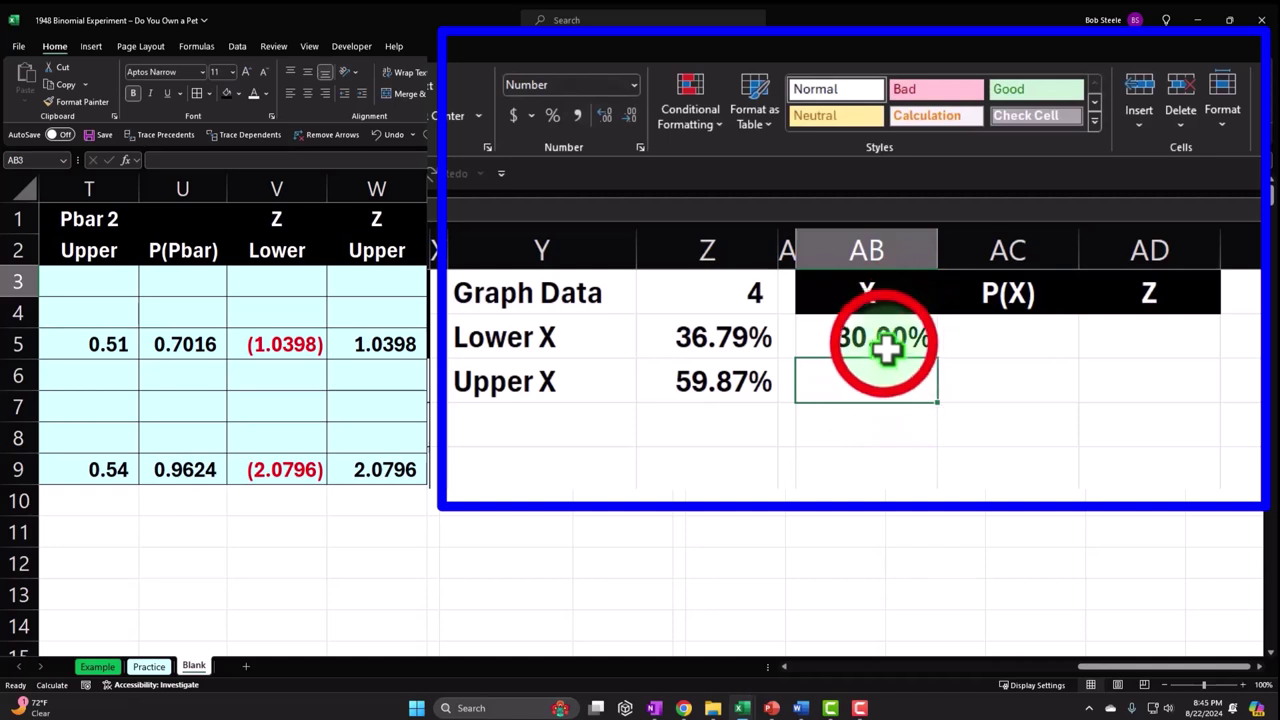
{"action": "left_click", "coordinate": [599, 123]}
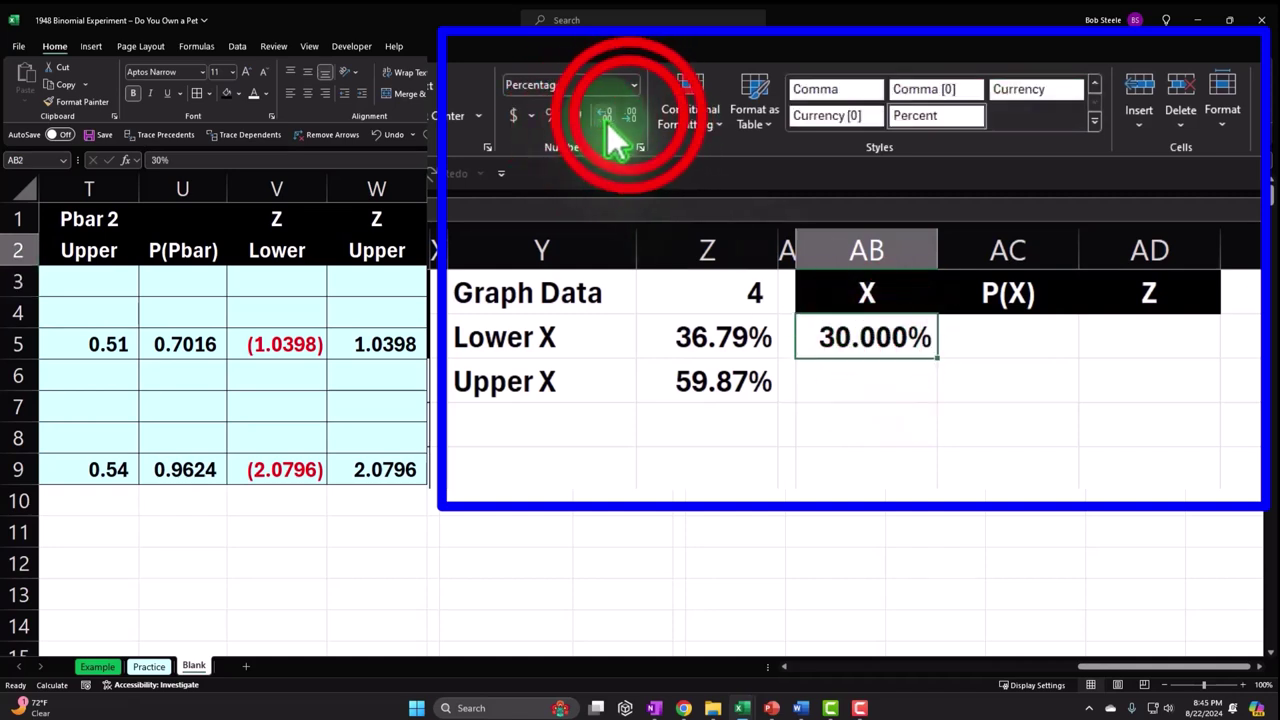
{"action": "left_click", "coordinate": [630, 117]}
{"action": "left_click", "coordinate": [630, 116]}
{"action": "left_click", "coordinate": [630, 116]}
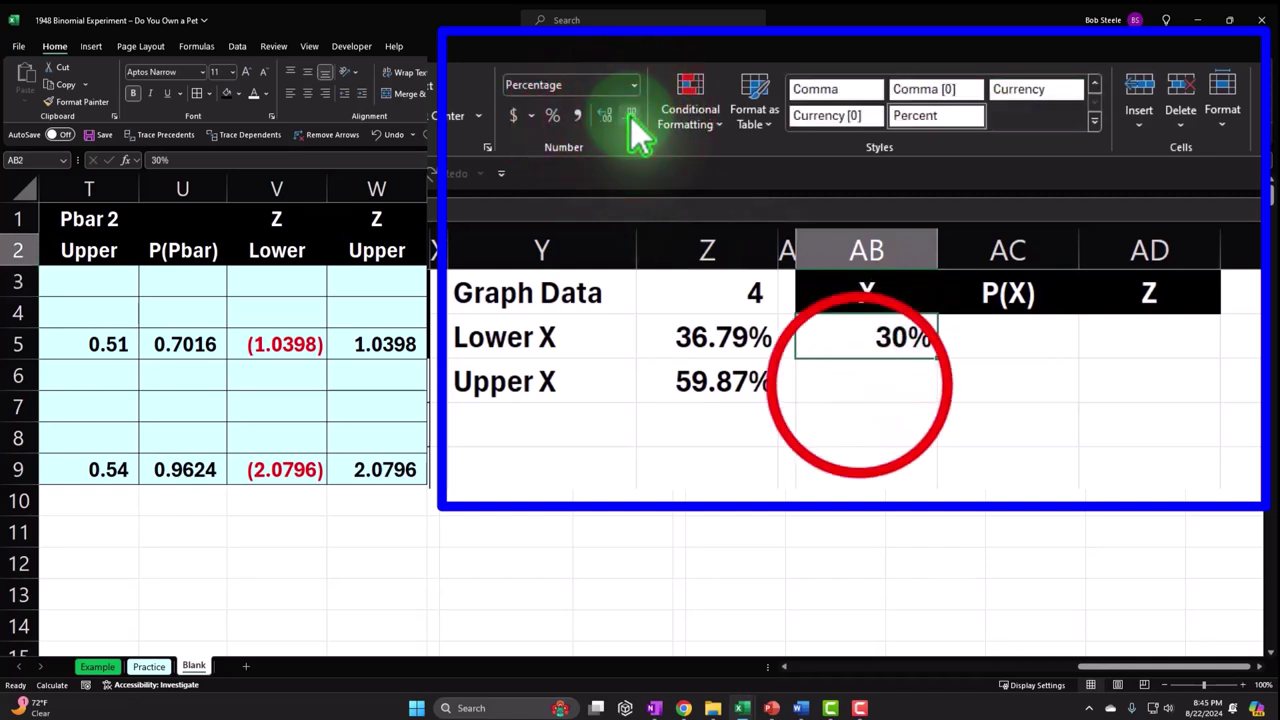
- Enter 31% in AB3 and extend the 30%, 31% series down to 65%
{"action": "left_click", "coordinate": [852, 389]}
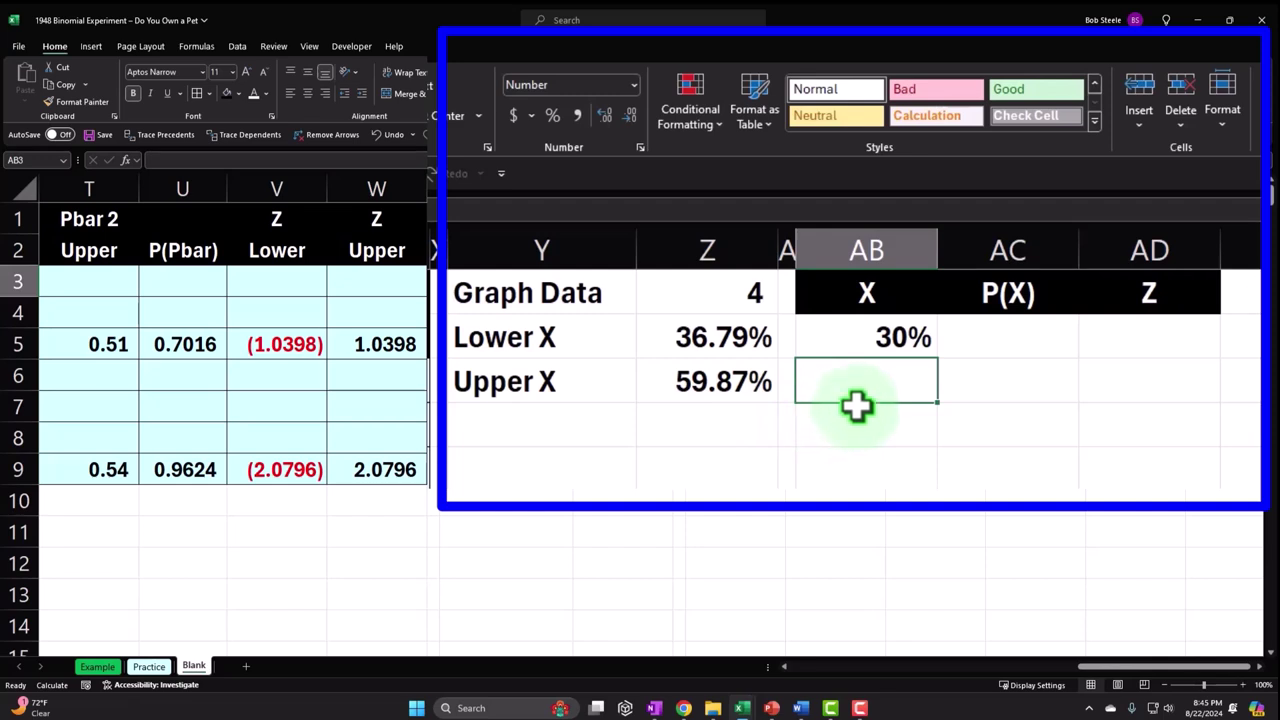
{"action": "type", "text": "31"}
{"action": "key", "text": "Return"}
{"action": "key", "text": "Up"}
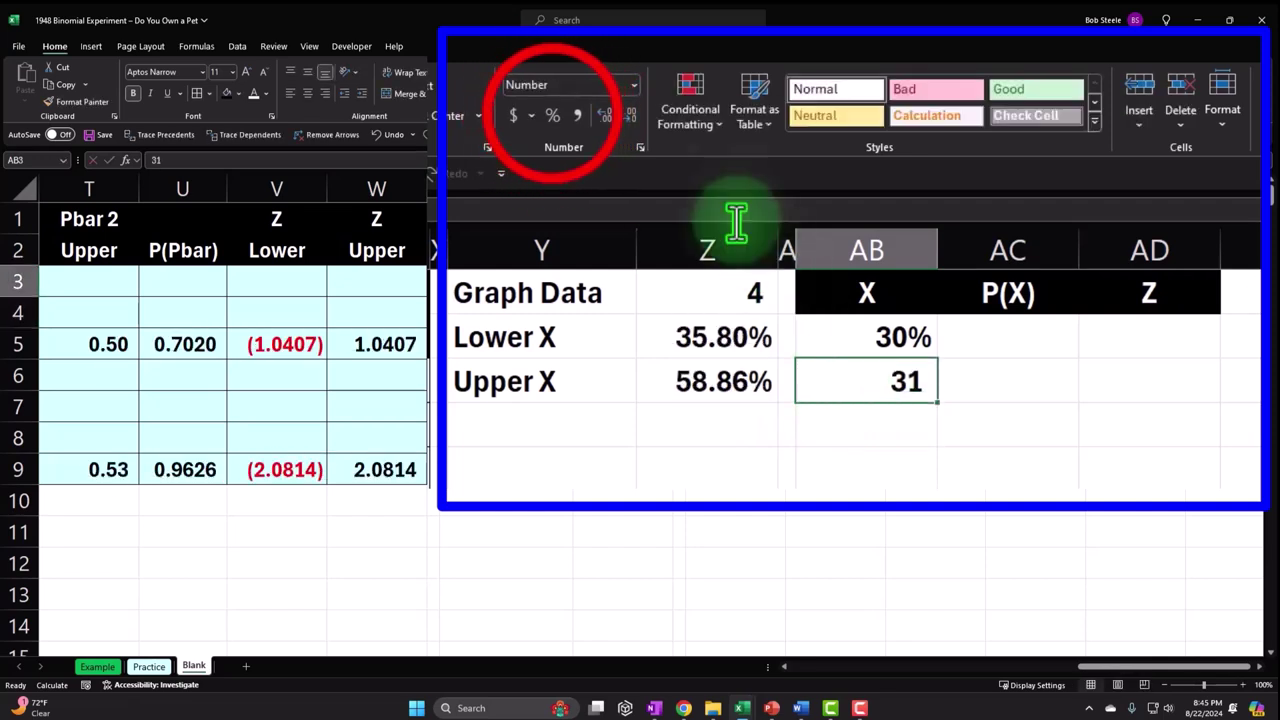
{"action": "left_click", "coordinate": [553, 115]}
{"action": "type", "text": "31"}
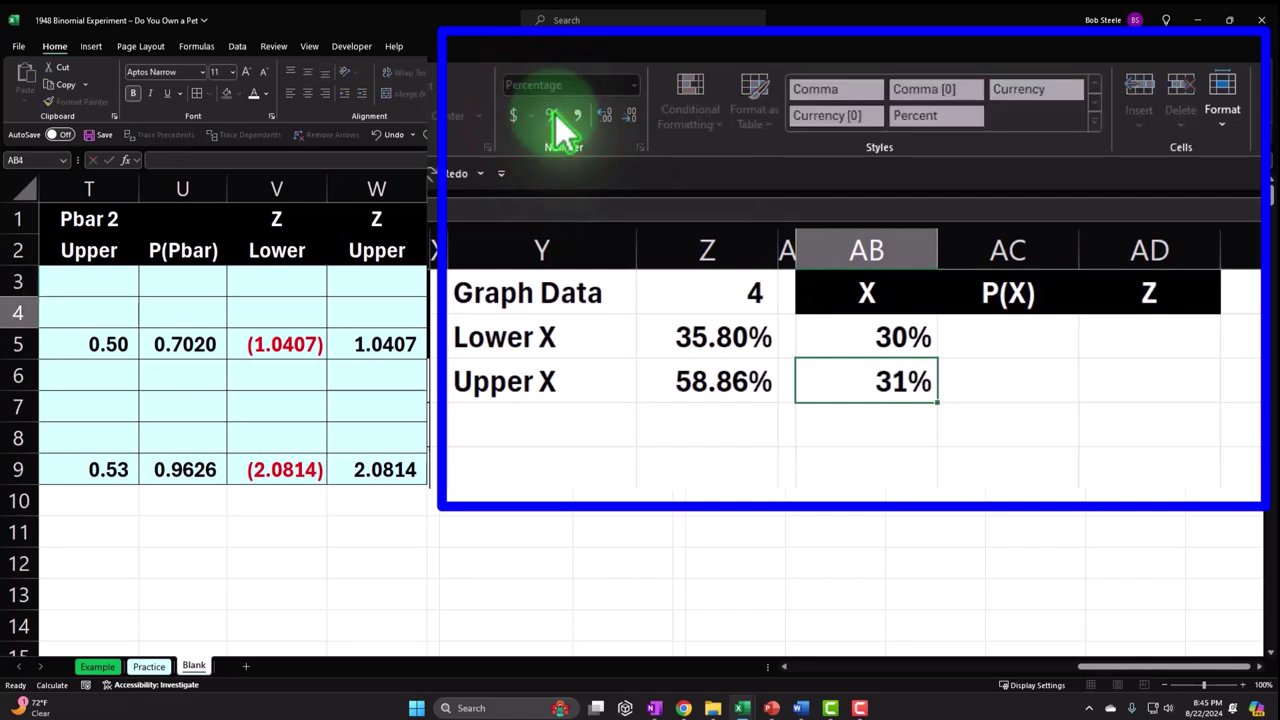
{"action": "key", "text": "Return"}
{"action": "left_click", "coordinate": [748, 249]}
{"action": "left_click_drag", "start_coordinate": [897, 172], "coordinate": [931, 620]}
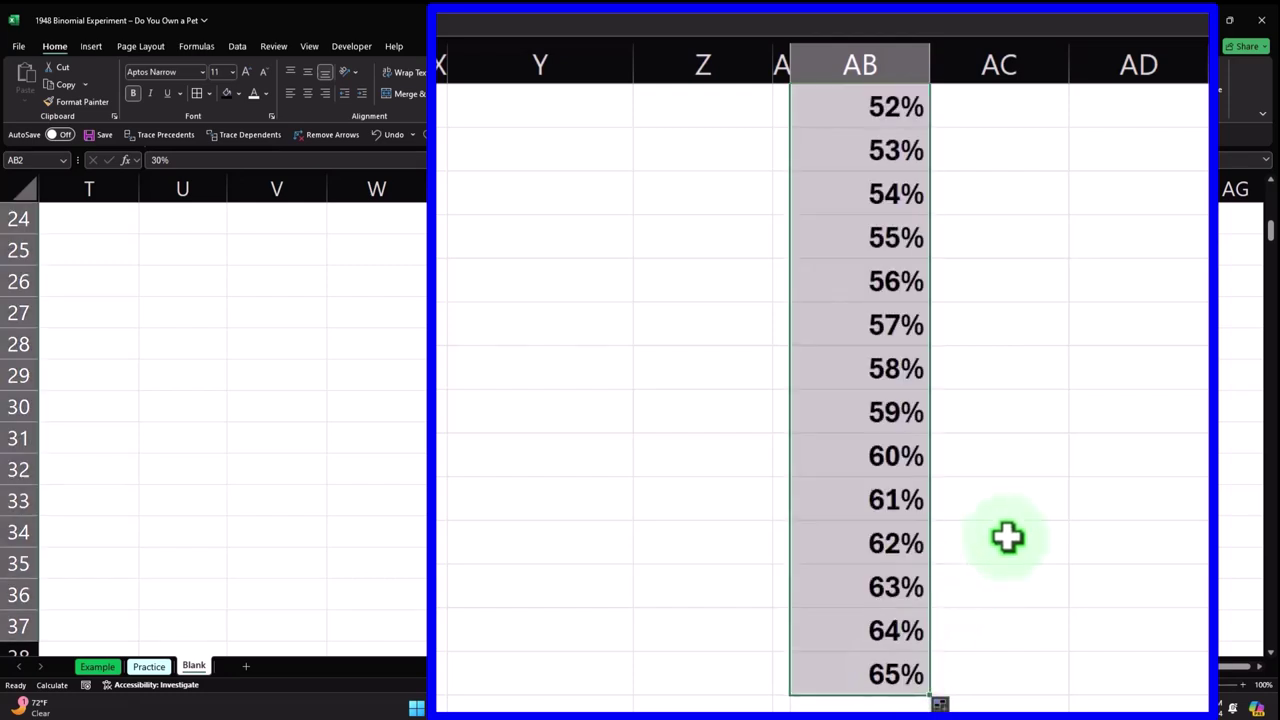
{"action": "scroll", "coordinate": [1000, 535], "scroll_direction": "up", "scroll_amount": 8}
{"action": "left_click", "coordinate": [857, 257]}
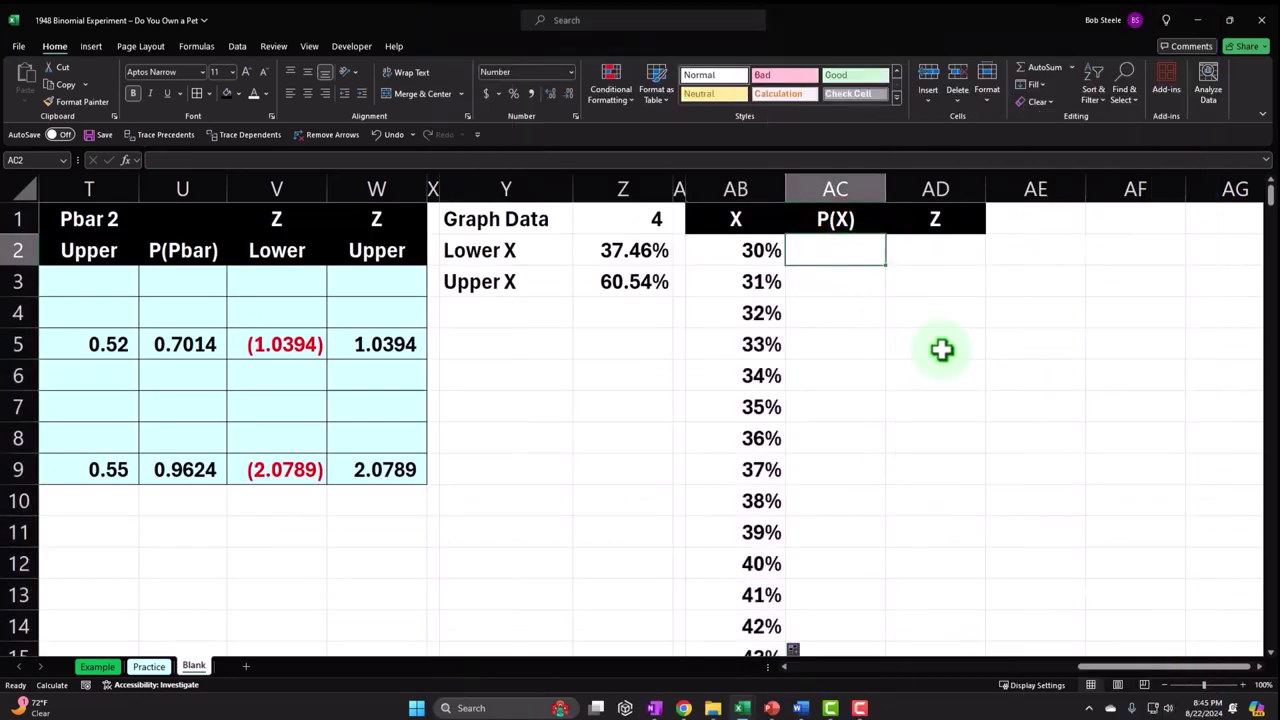
- Enter a NORM.DIST formula in AC2 using X in AB2, mean N1 and standard error N7
{"action": "type", "text": "=nor"}
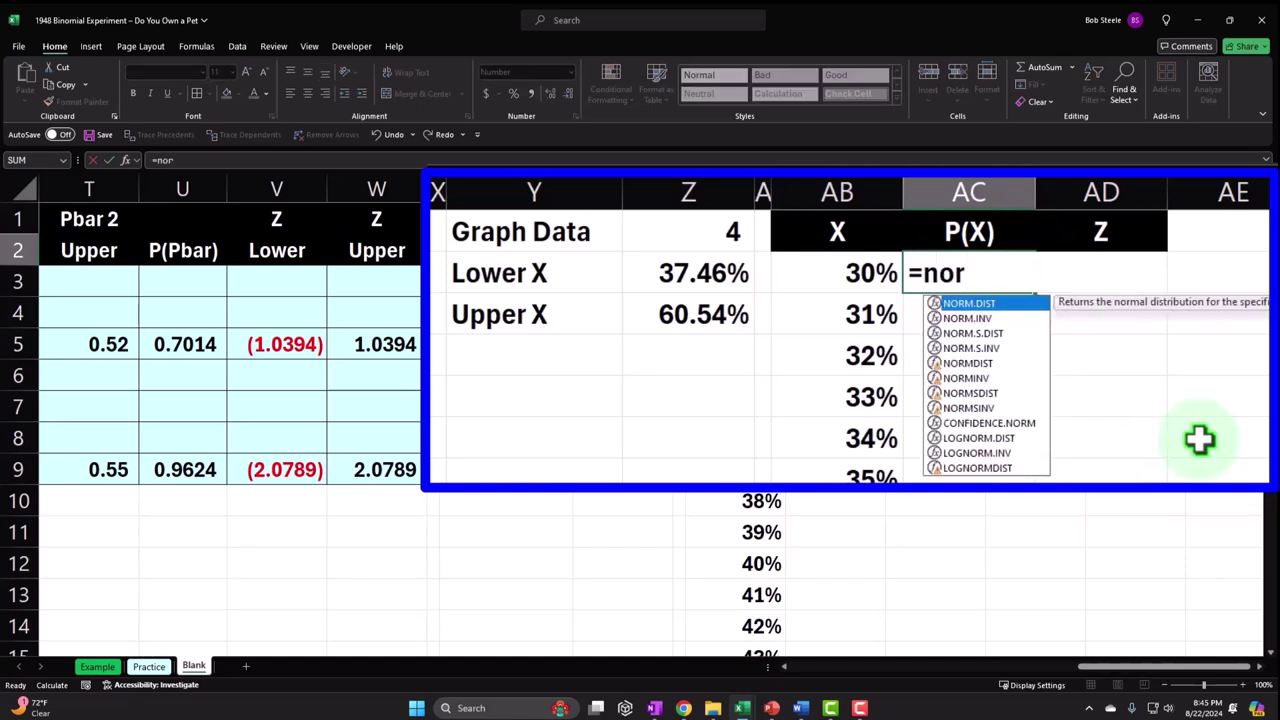
{"action": "key", "text": "Tab"}
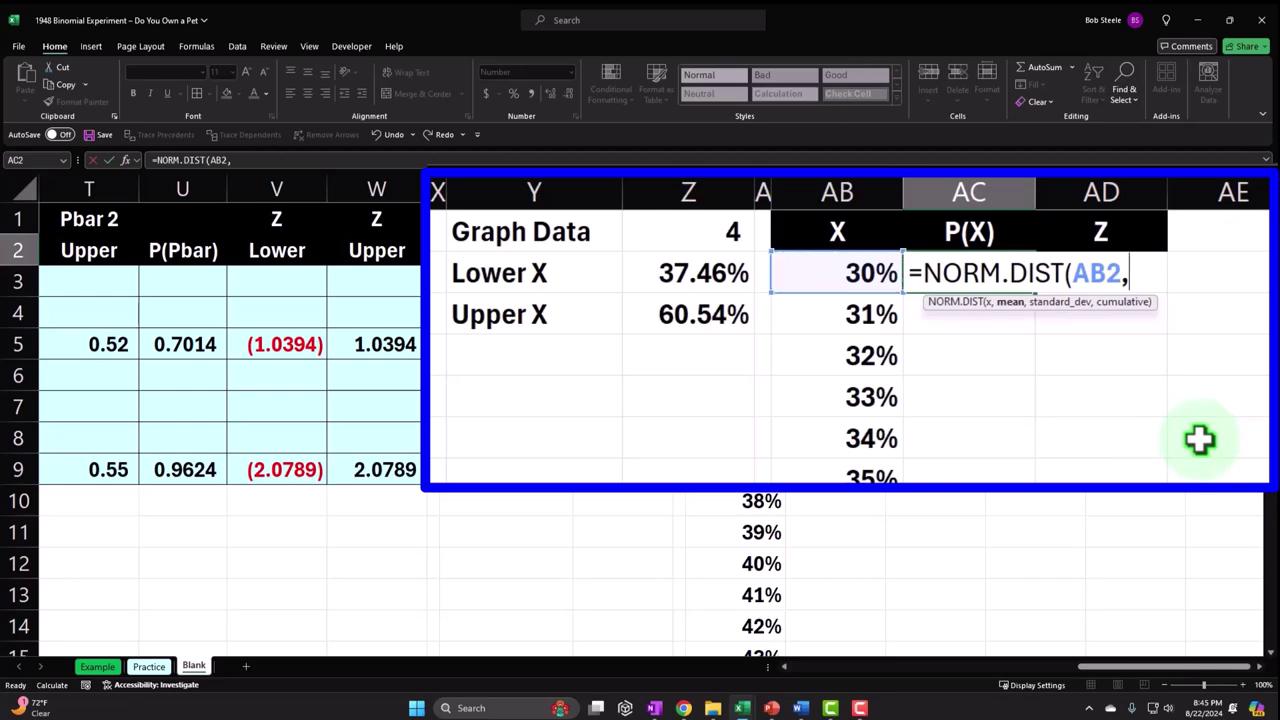
{"action": "key", "text": "Left"}
{"action": "key", "text": "Left"}
{"action": "key", "text": "Left"}
{"action": "key", "text": "Left"}
{"action": "key", "text": "Left"}
{"action": "key", "text": "Left"}
{"action": "key", "text": "Left"}
{"action": "key", "text": "Left"}
{"action": "key", "text": "Left"}
{"action": "key", "text": "Left"}
{"action": "key", "text": "Left"}
{"action": "key", "text": "Left"}
{"action": "key", "text": "Left"}
{"action": "key", "text": "Left"}
{"action": "key", "text": "Left"}
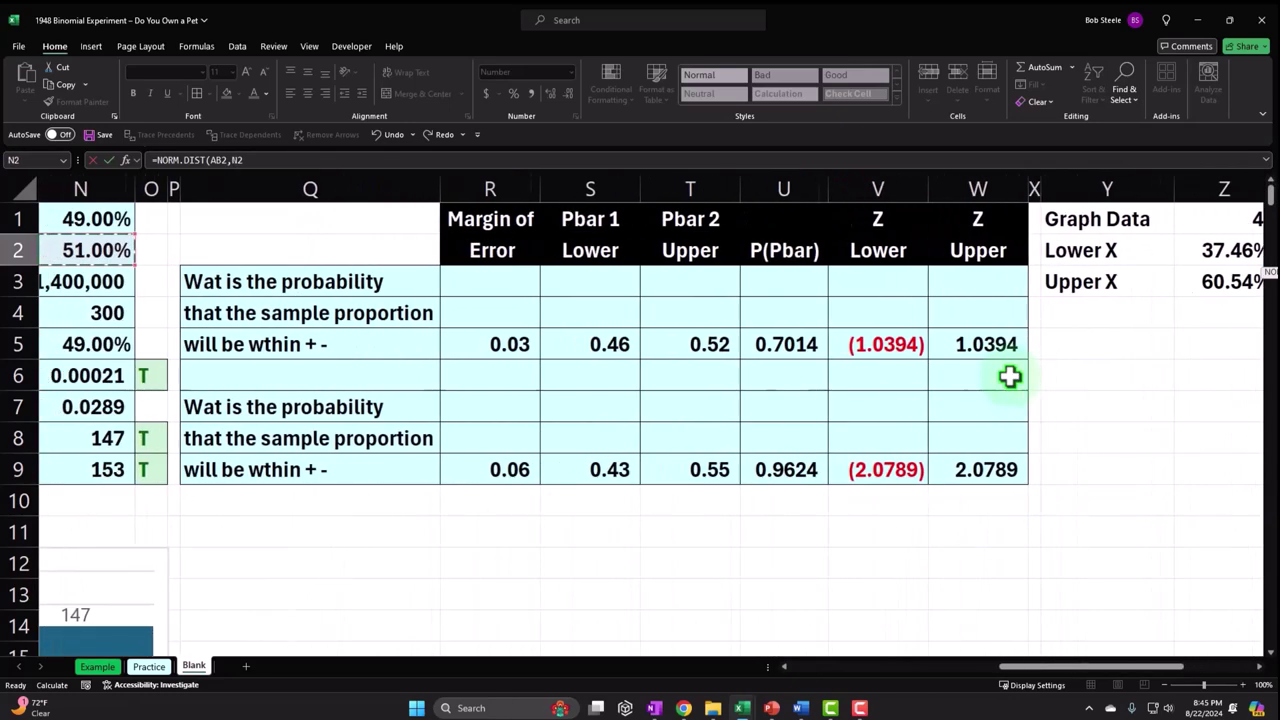
{"action": "key", "text": "Up"}
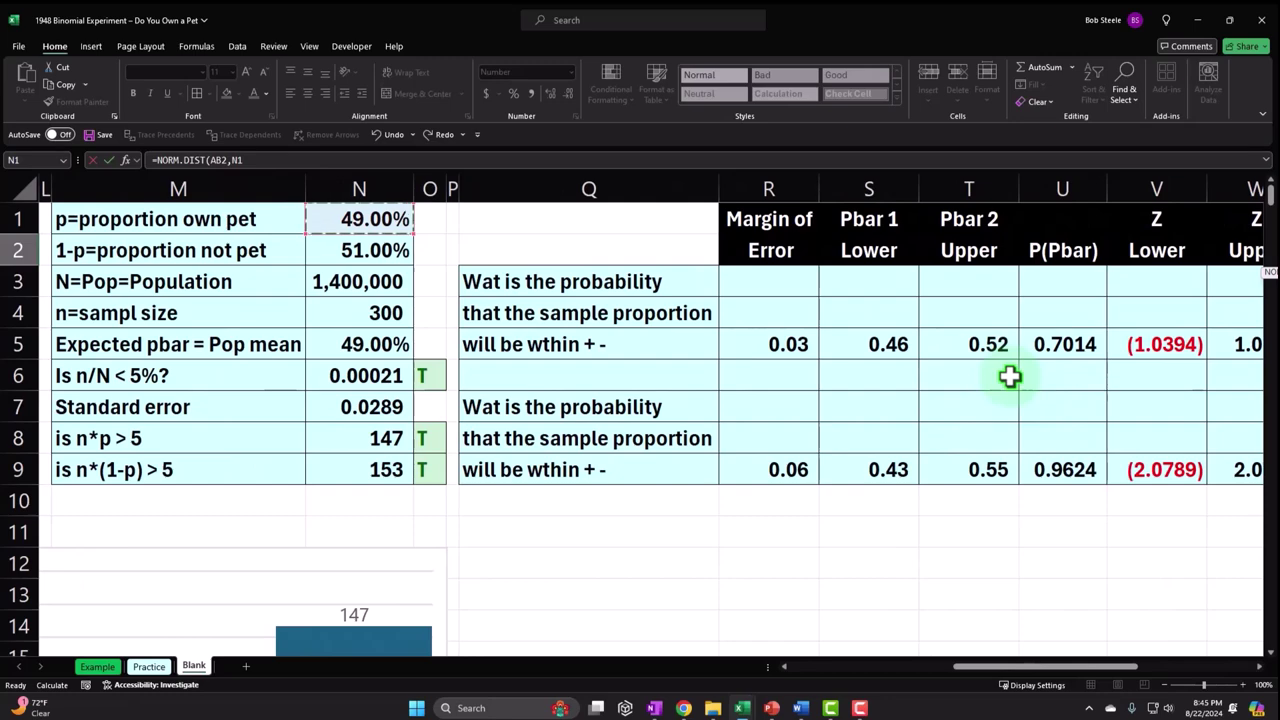
{"action": "key", "text": "Left"}
{"action": "key", "text": "Left"}
{"action": "key", "text": "Left"}
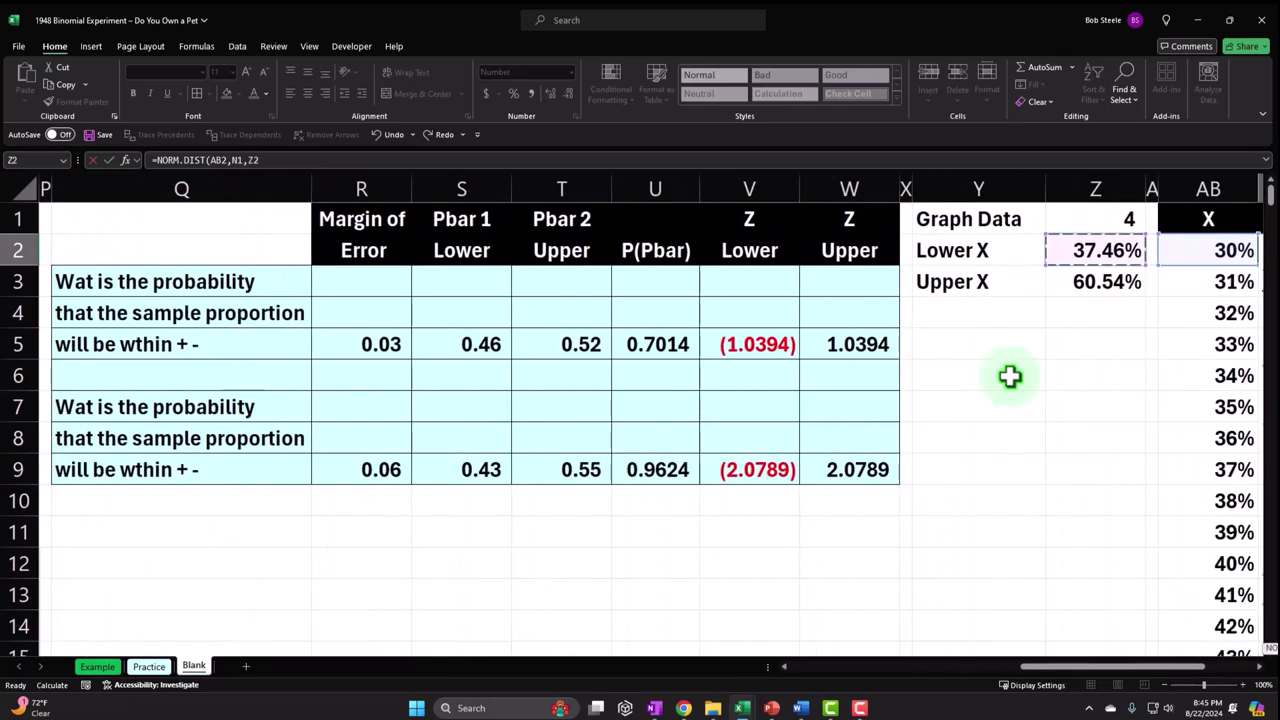
{"action": "key", "text": "Right"}
{"action": "key", "text": "Right"}
{"action": "key", "text": "Right"}
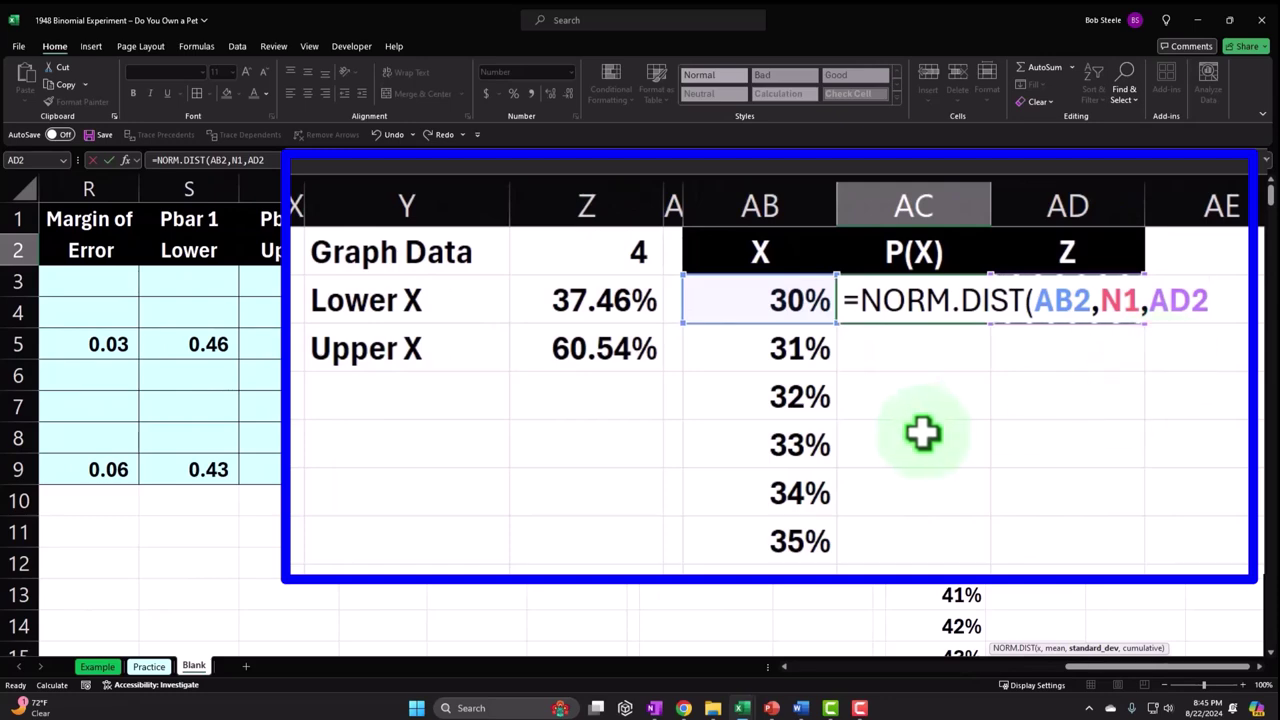
{"action": "left_click", "coordinate": [700, 344]}
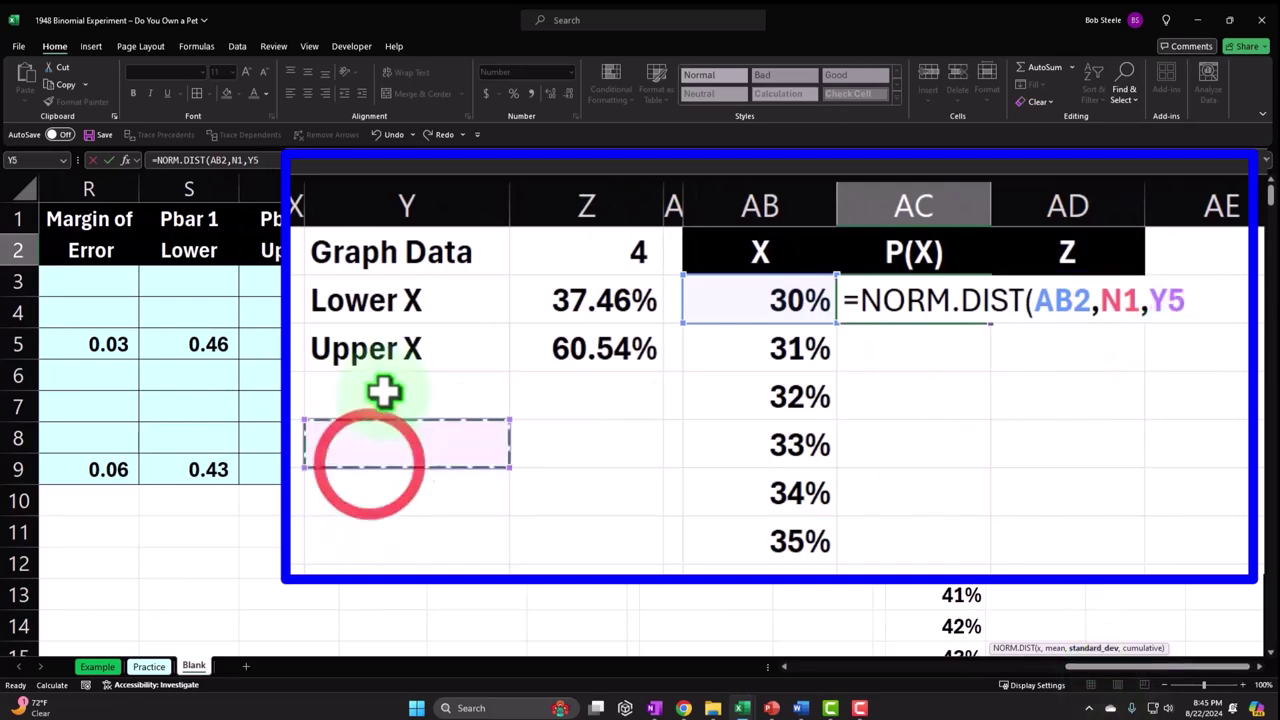
{"action": "key", "text": "Left"}
{"action": "key", "text": "Left"}
{"action": "key", "text": "Left"}
{"action": "key", "text": "Left"}
{"action": "key", "text": "Left"}
{"action": "key", "text": "Left"}
{"action": "key", "text": "Left"}
{"action": "key", "text": "Left"}
{"action": "key", "text": "Left"}
{"action": "key", "text": "Left"}
{"action": "key", "text": "Left"}
{"action": "key", "text": "Left"}
{"action": "key", "text": "Left"}
{"action": "key", "text": "Left"}
{"action": "key", "text": "Left"}
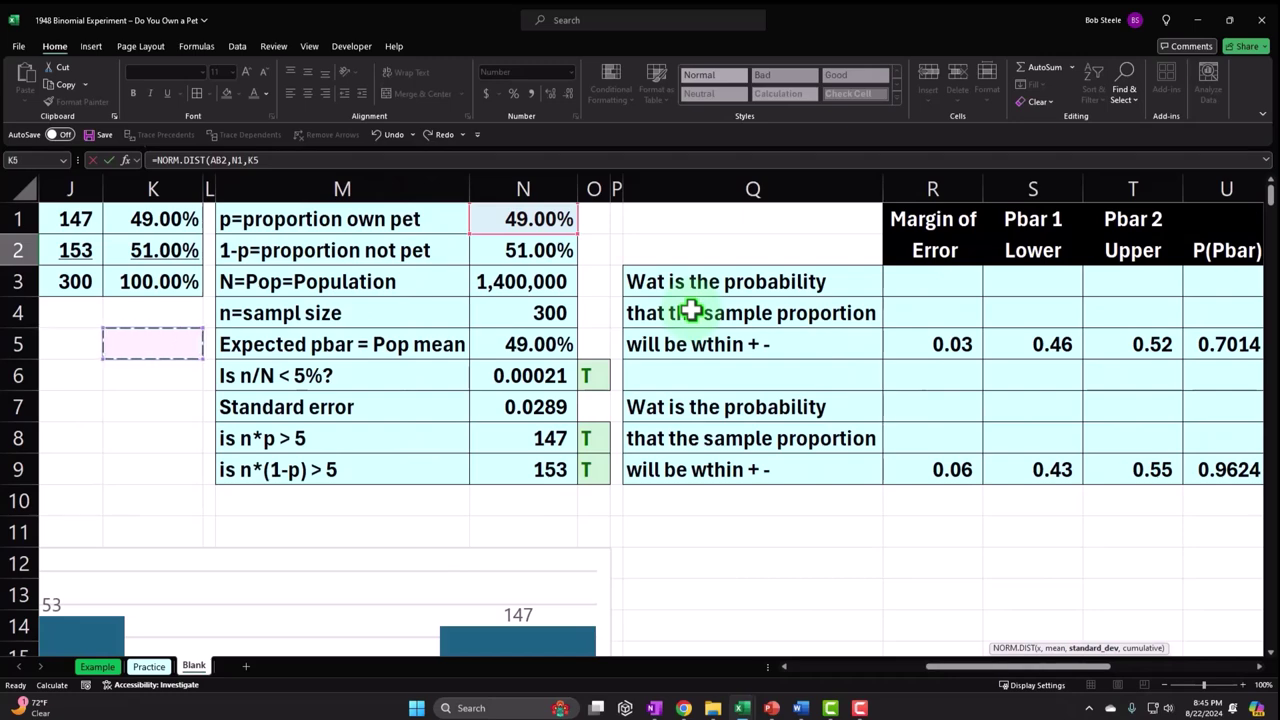
{"action": "key", "text": "Right"}
{"action": "key", "text": "Right"}
{"action": "key", "text": "Right"}
{"action": "type", "text": ","}
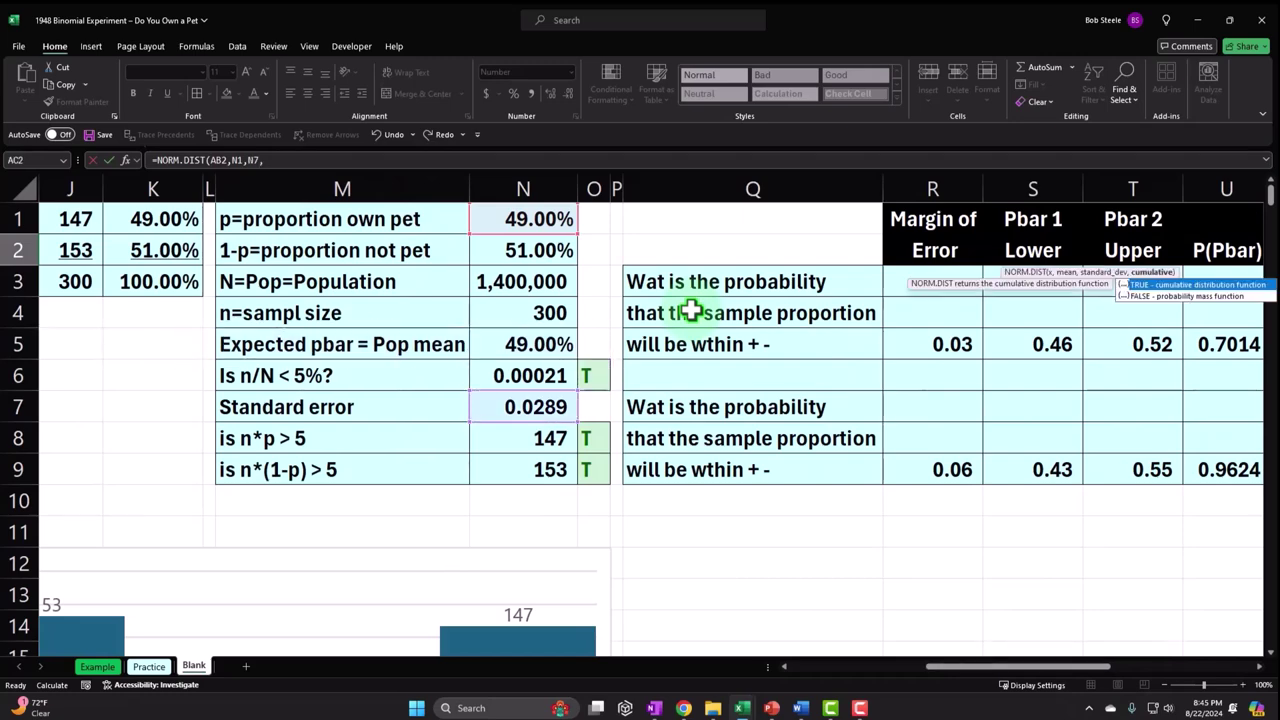
{"action": "left_click_drag", "start_coordinate": [1008, 660], "coordinate": [1157, 670]}
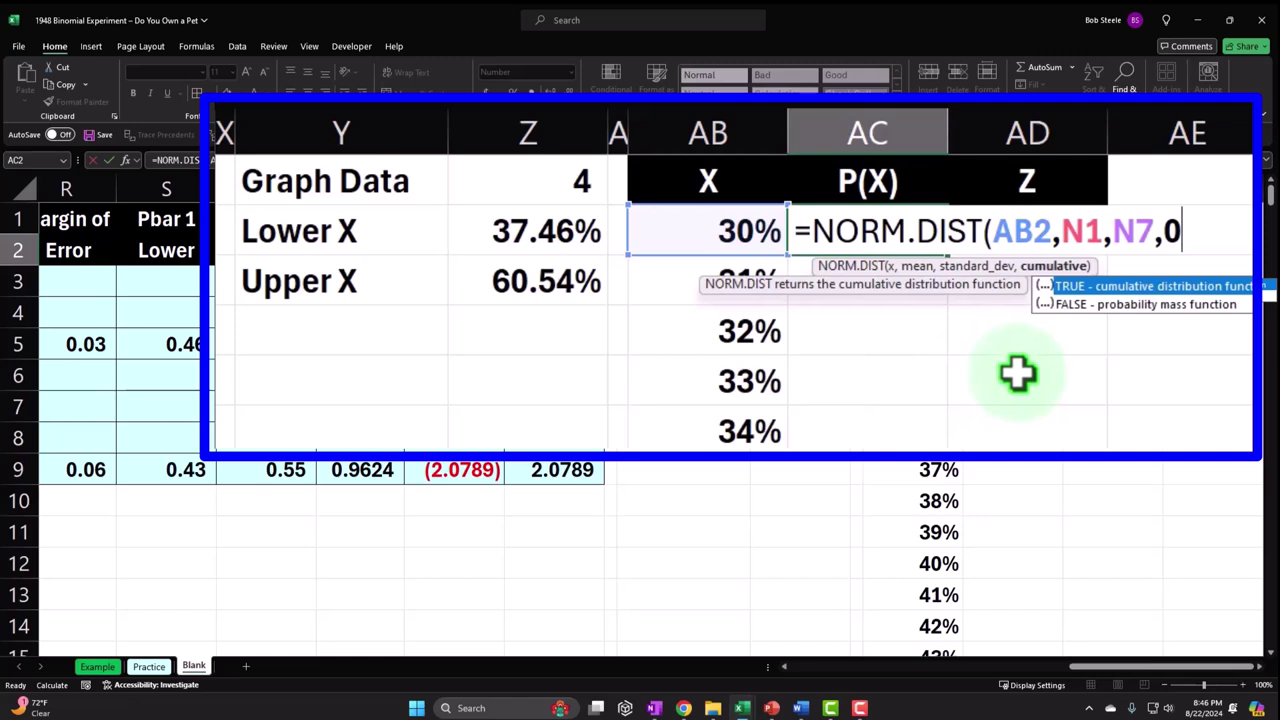
{"action": "type", "text": ")"}
{"action": "key", "text": "Return"}
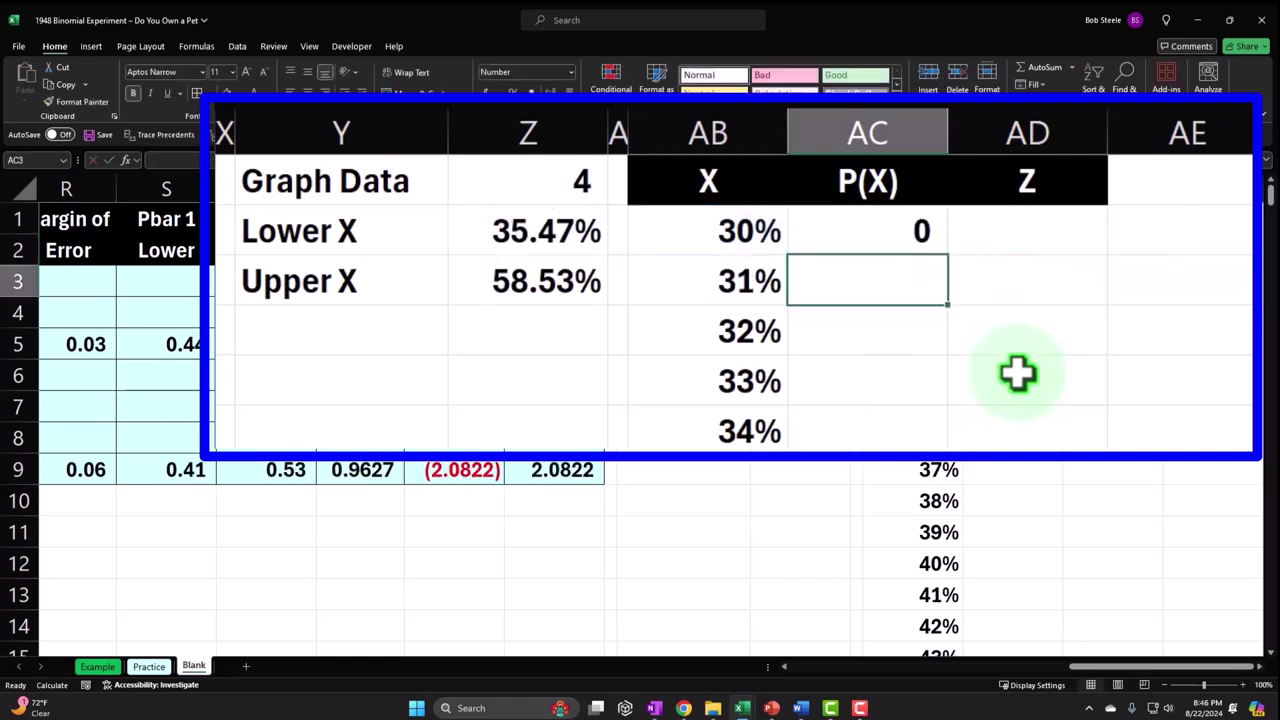
- Format AC2 as a two-decimal percentage and fill it down column AC
{"action": "key", "text": "Up"}
{"action": "left_click", "coordinate": [546, 86]}
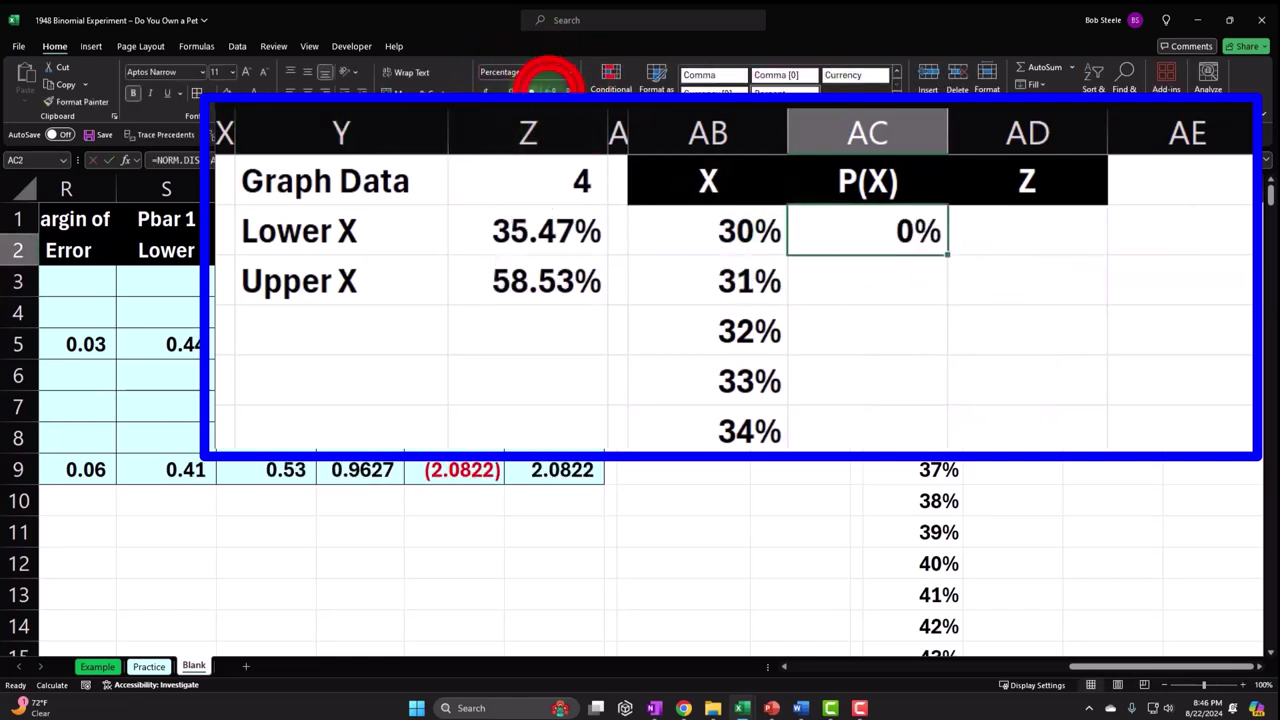
{"action": "left_click", "coordinate": [548, 90]}
{"action": "left_click_drag", "start_coordinate": [943, 254], "coordinate": [951, 260]}
{"action": "double_click", "coordinate": [951, 260]}
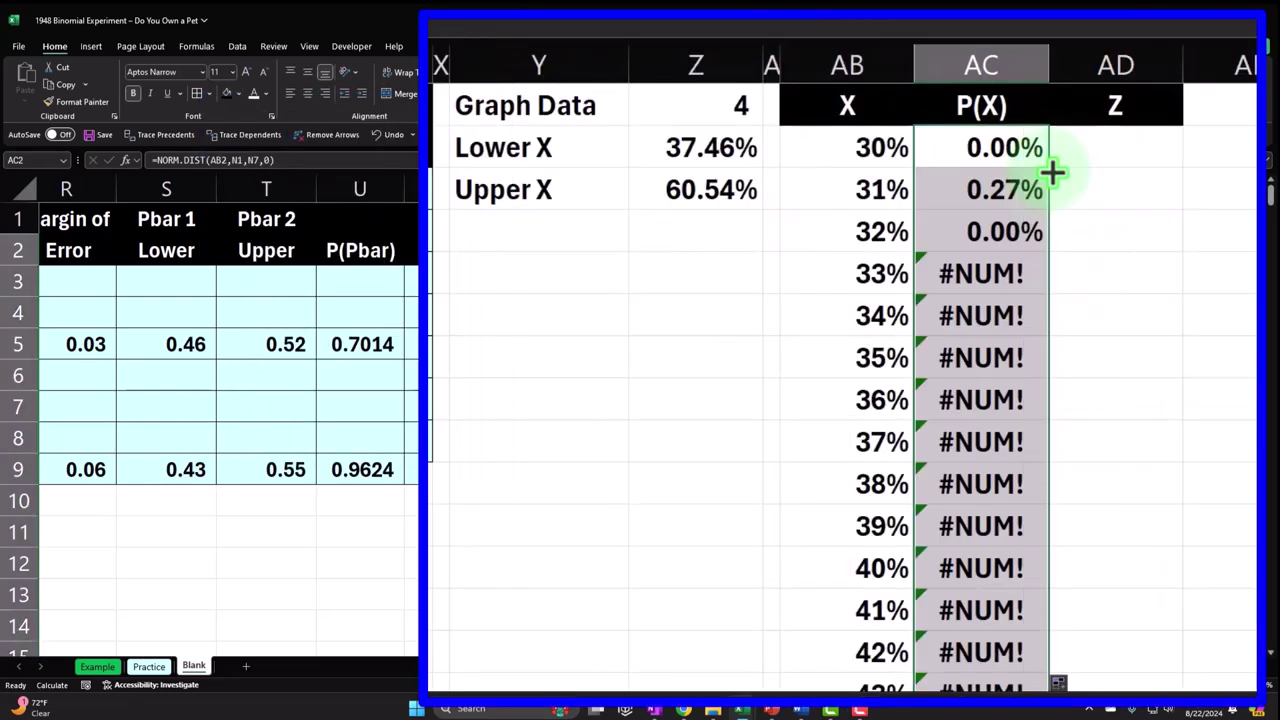
{"action": "left_click", "coordinate": [1106, 174]}
- Make the N1 and N7 references absolute with F4 and refill the formula down column AC
{"action": "left_click", "coordinate": [1025, 140]}
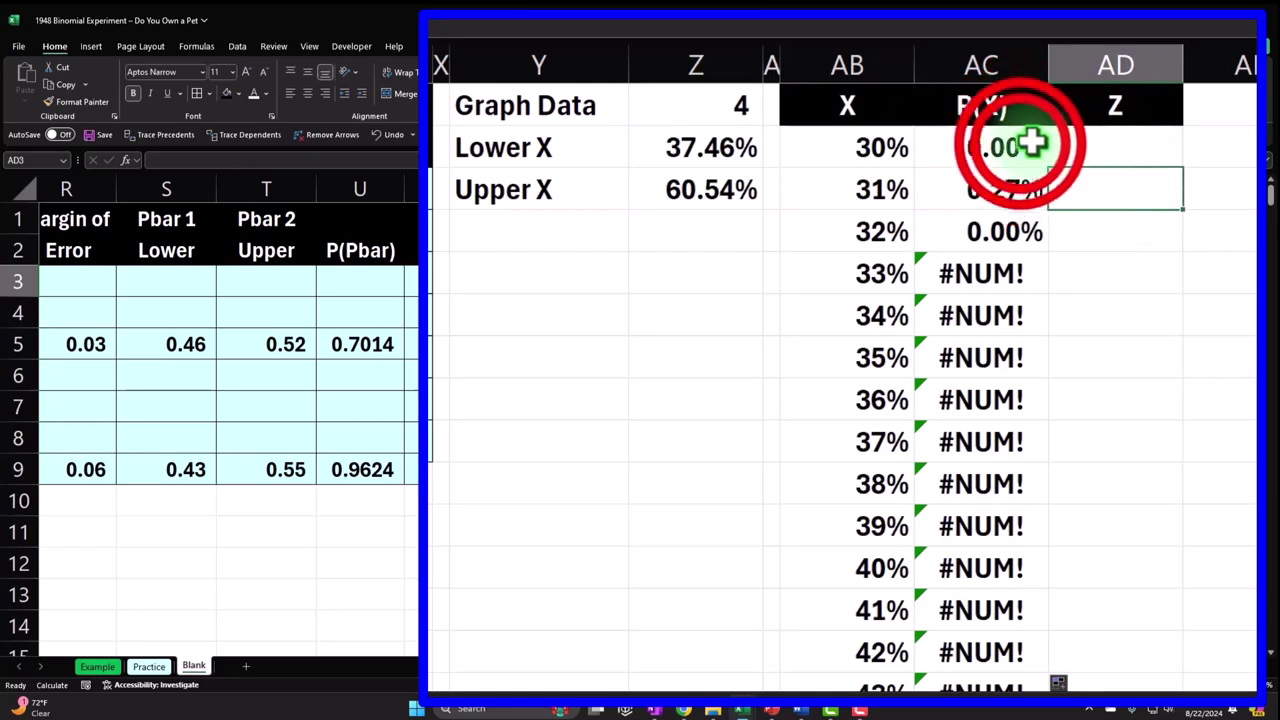
{"action": "double_click", "coordinate": [1020, 145]}
{"action": "left_click", "coordinate": [1106, 145]}
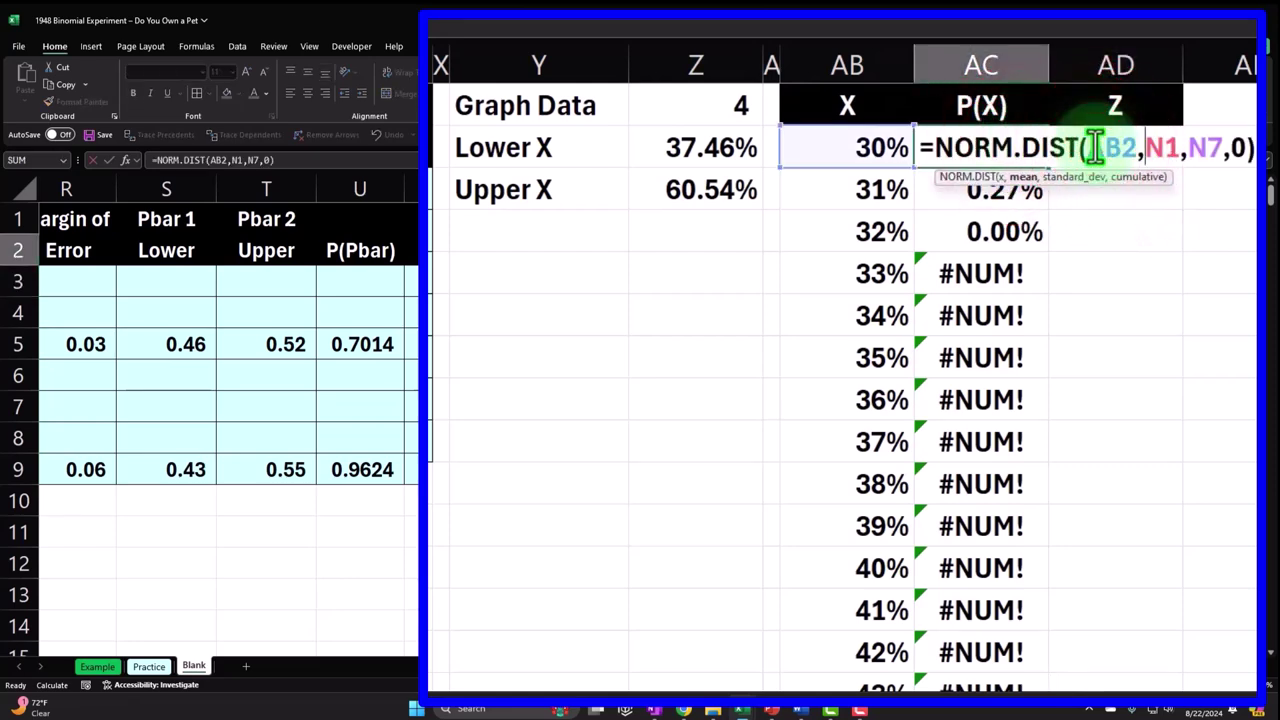
{"action": "key", "text": "F4"}
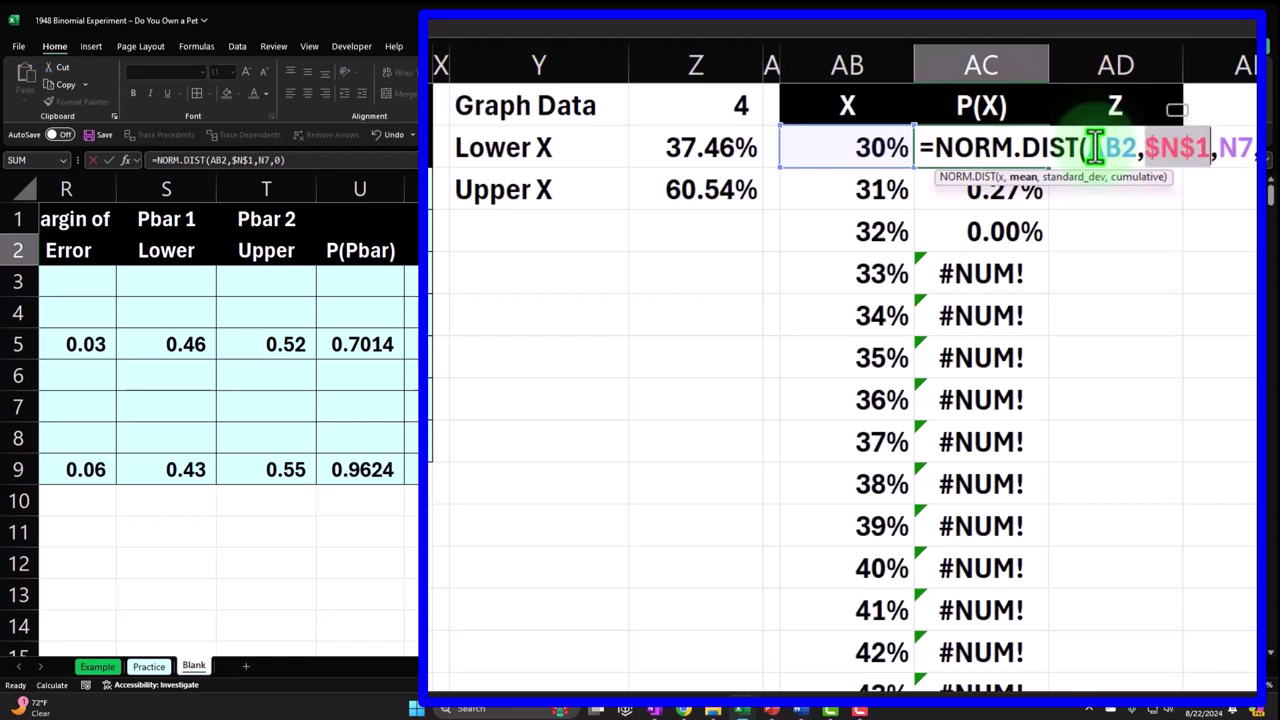
{"action": "left_click", "coordinate": [1095, 147]}
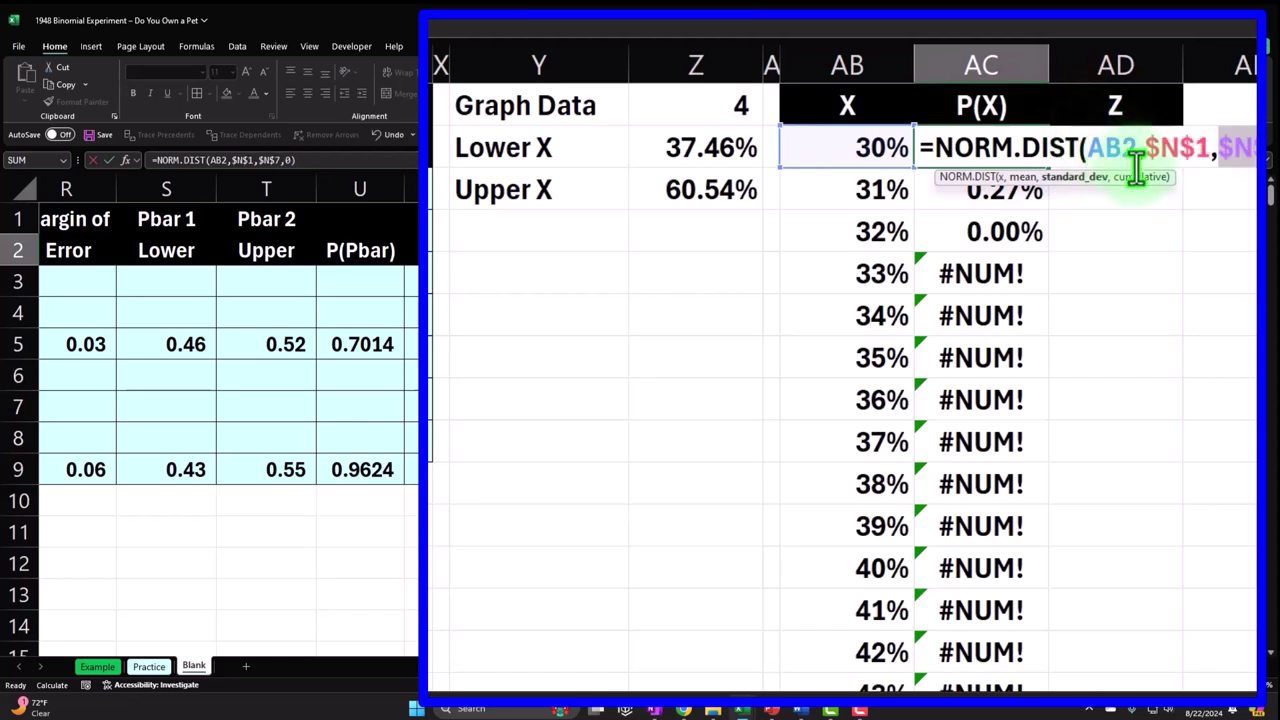
{"action": "left_click", "coordinate": [1210, 160]}
{"action": "key", "text": "F4"}
{"action": "key", "text": "Return"}
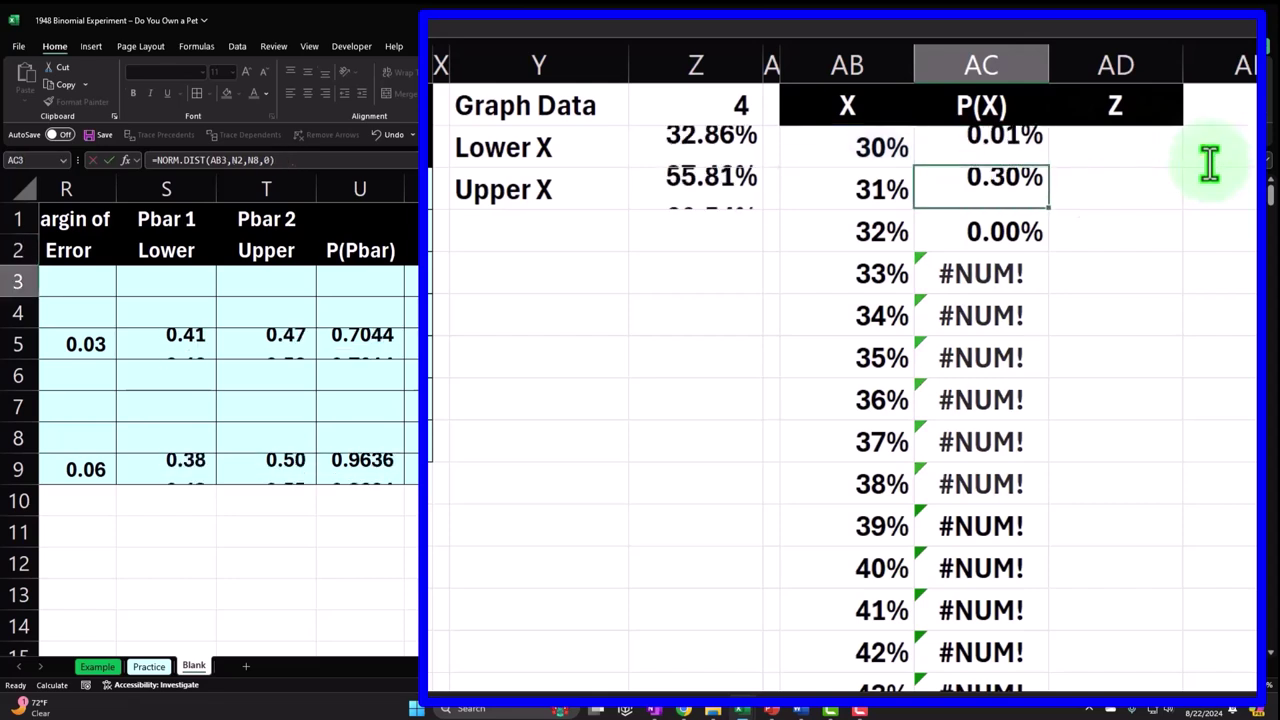
{"action": "left_click", "coordinate": [1047, 166]}
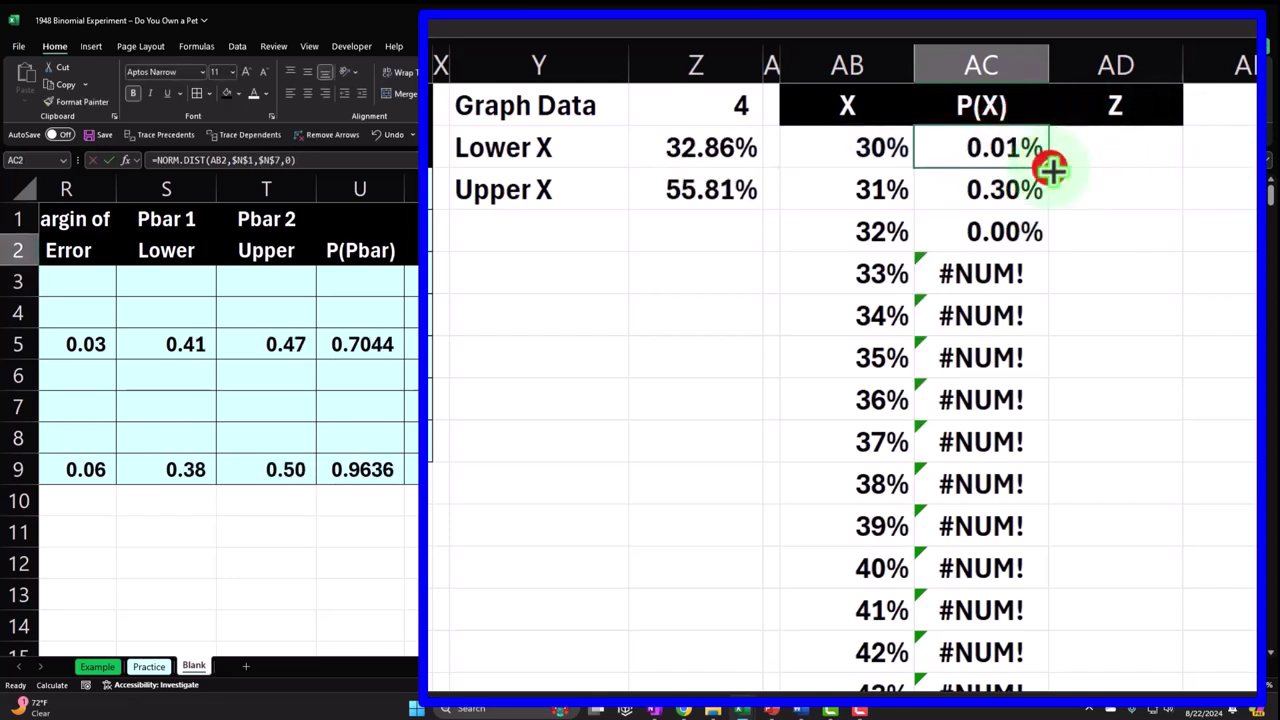
{"action": "double_click", "coordinate": [1050, 168]}
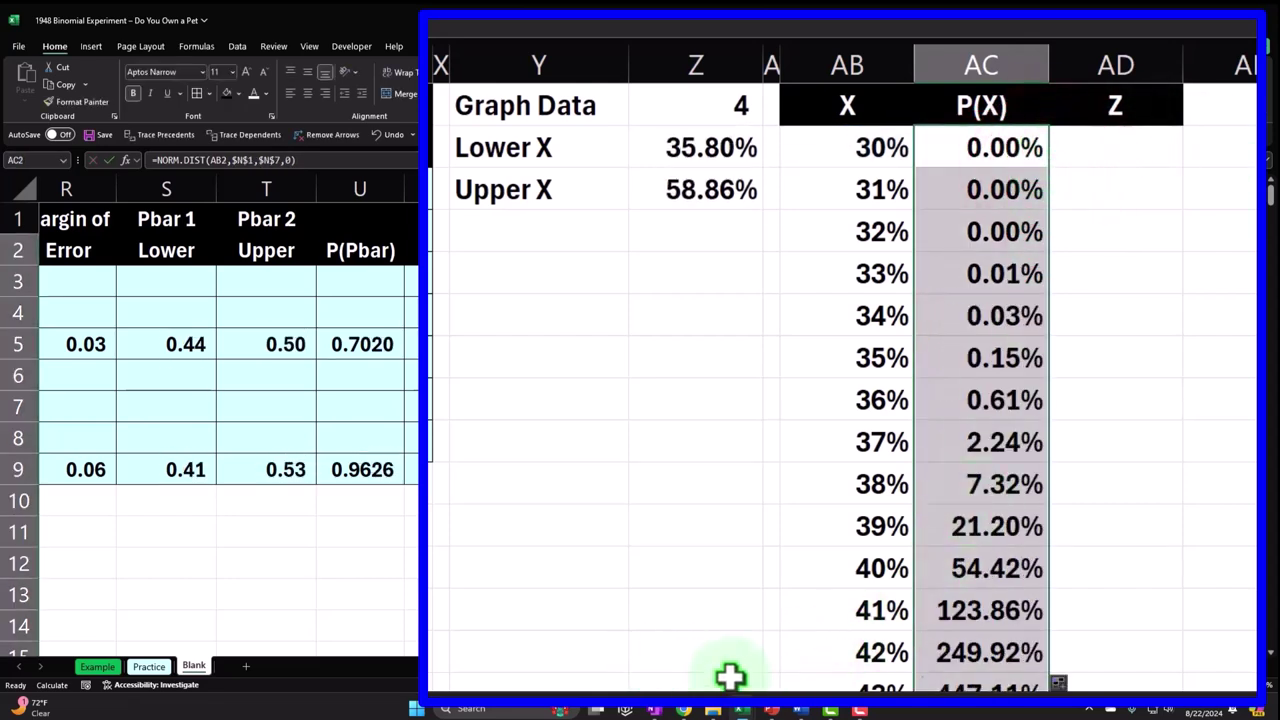
{"action": "left_click", "coordinate": [930, 595]}
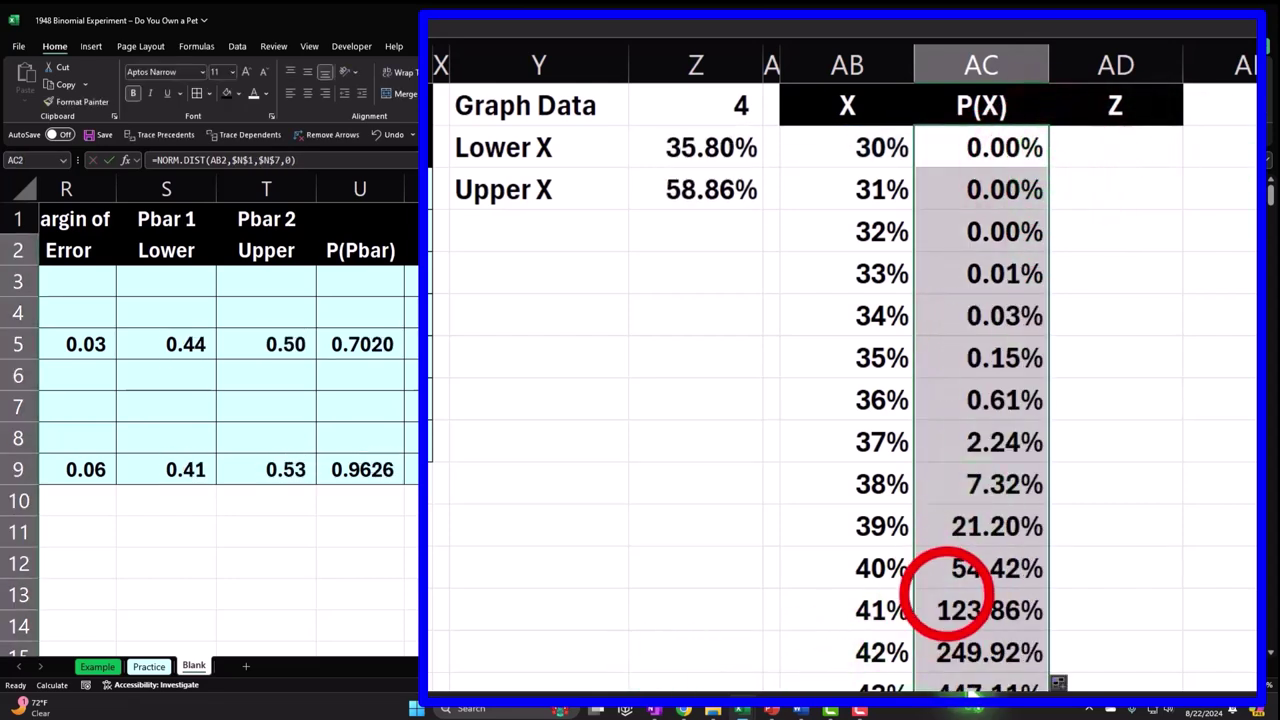
{"action": "left_click", "coordinate": [994, 149]}
- Append /100 to the AC2 NORM.DIST formula and refill it, giving 0.96% at 42%
{"action": "key", "text": "ctrl+shift+Down"}
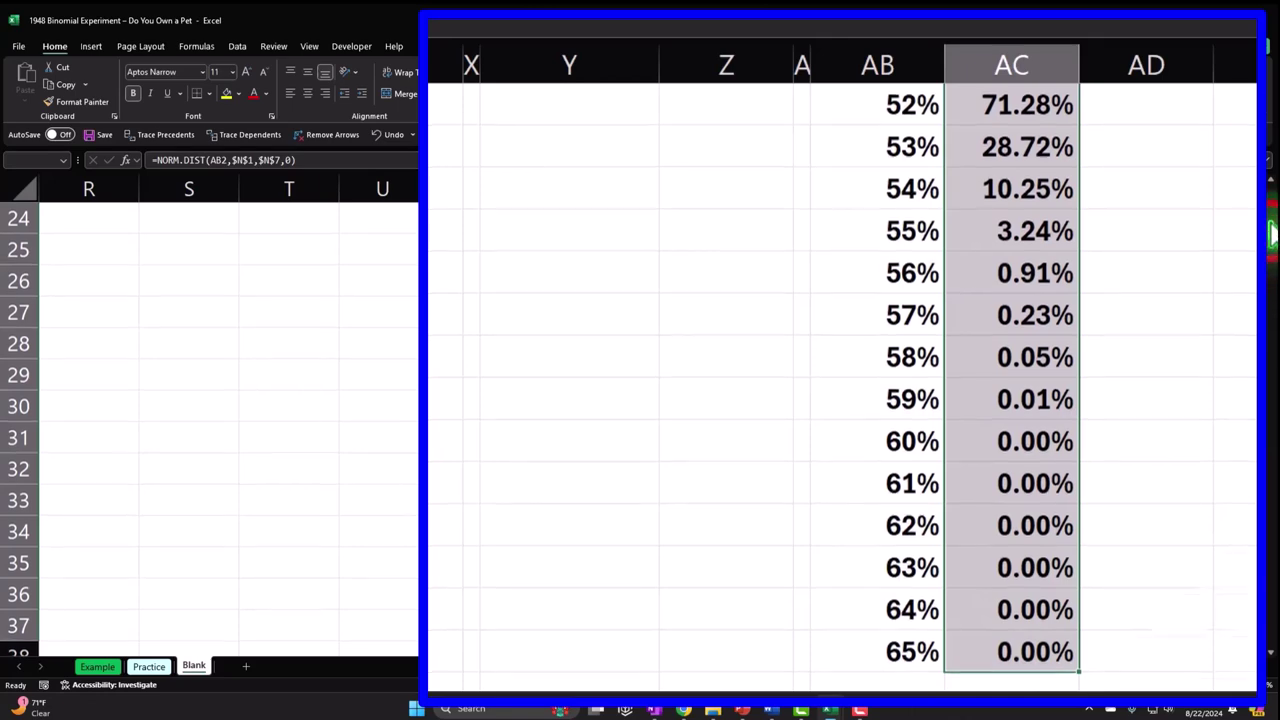
{"action": "scroll", "coordinate": [1272, 240], "scroll_direction": "up", "scroll_amount": 8}
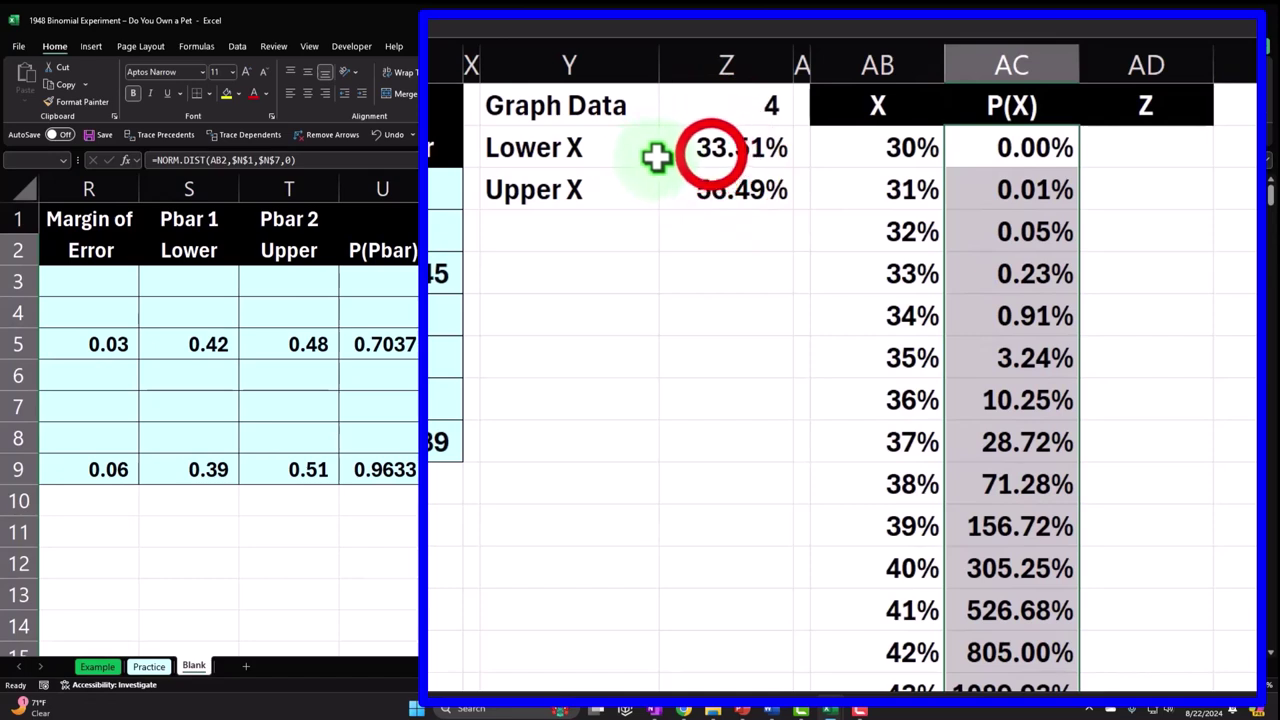
{"action": "left_click", "coordinate": [706, 151]}
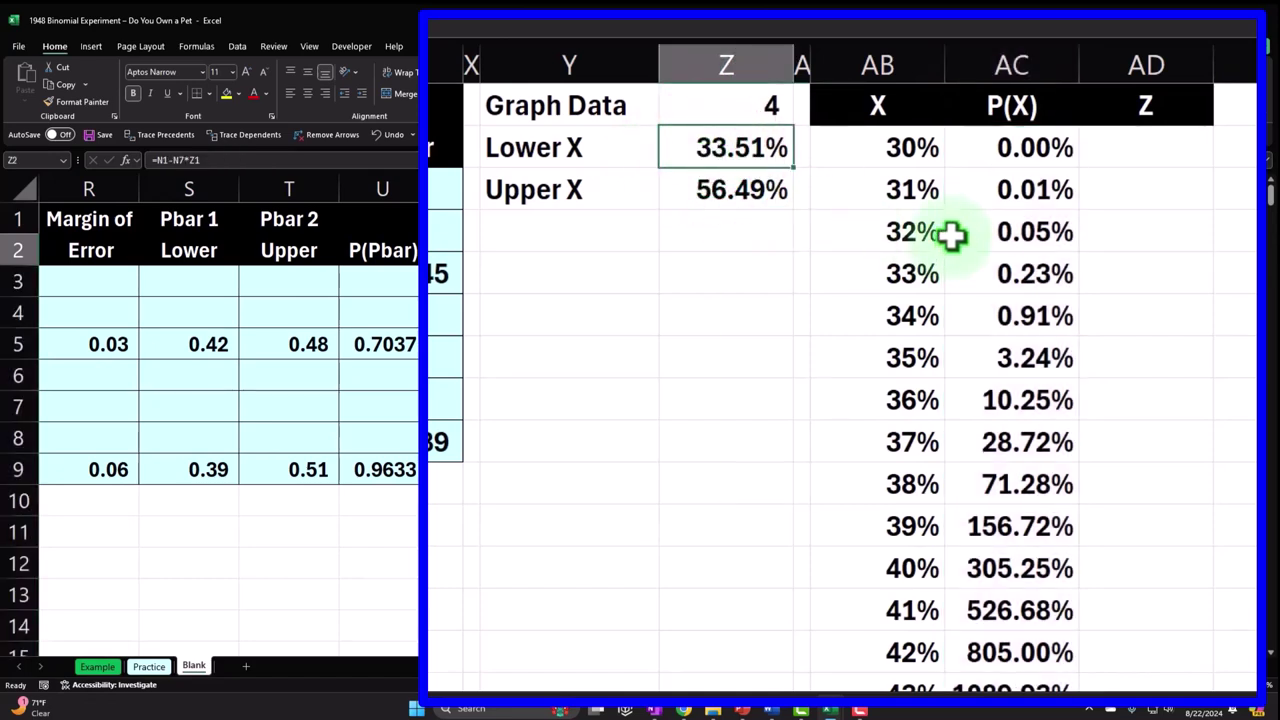
{"action": "double_click", "coordinate": [1010, 150]}
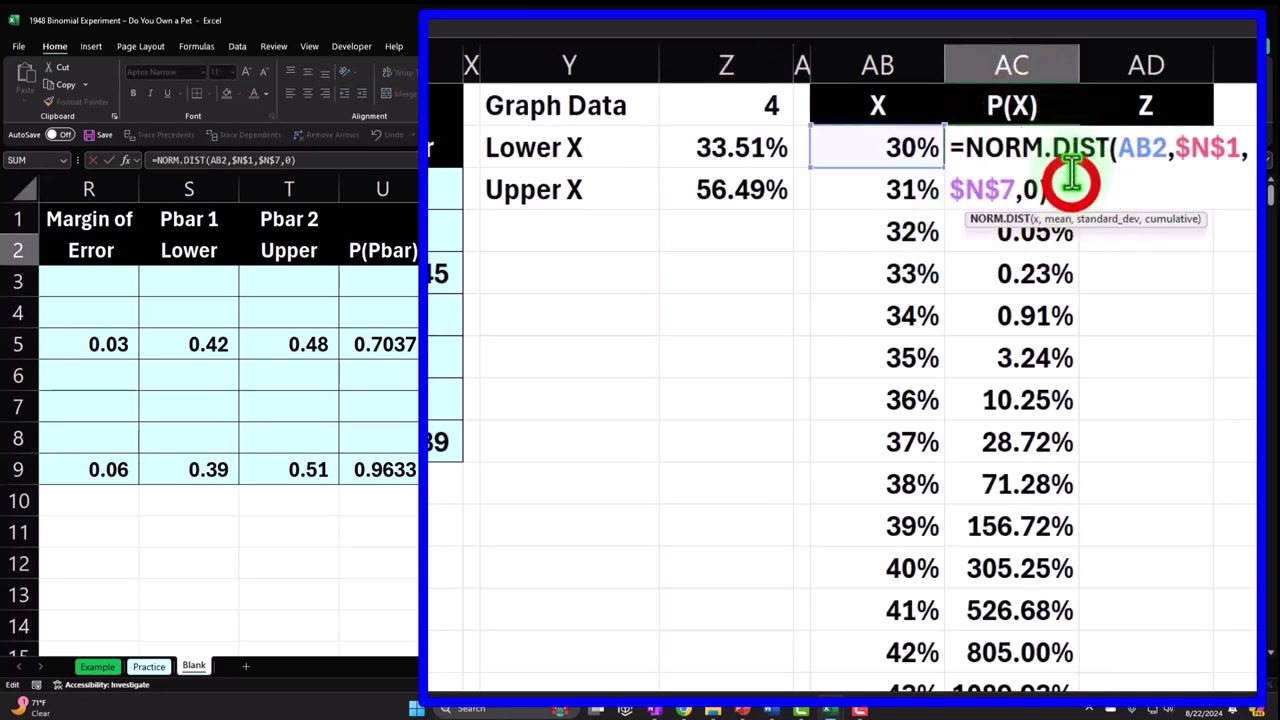
{"action": "left_click", "coordinate": [1071, 177]}
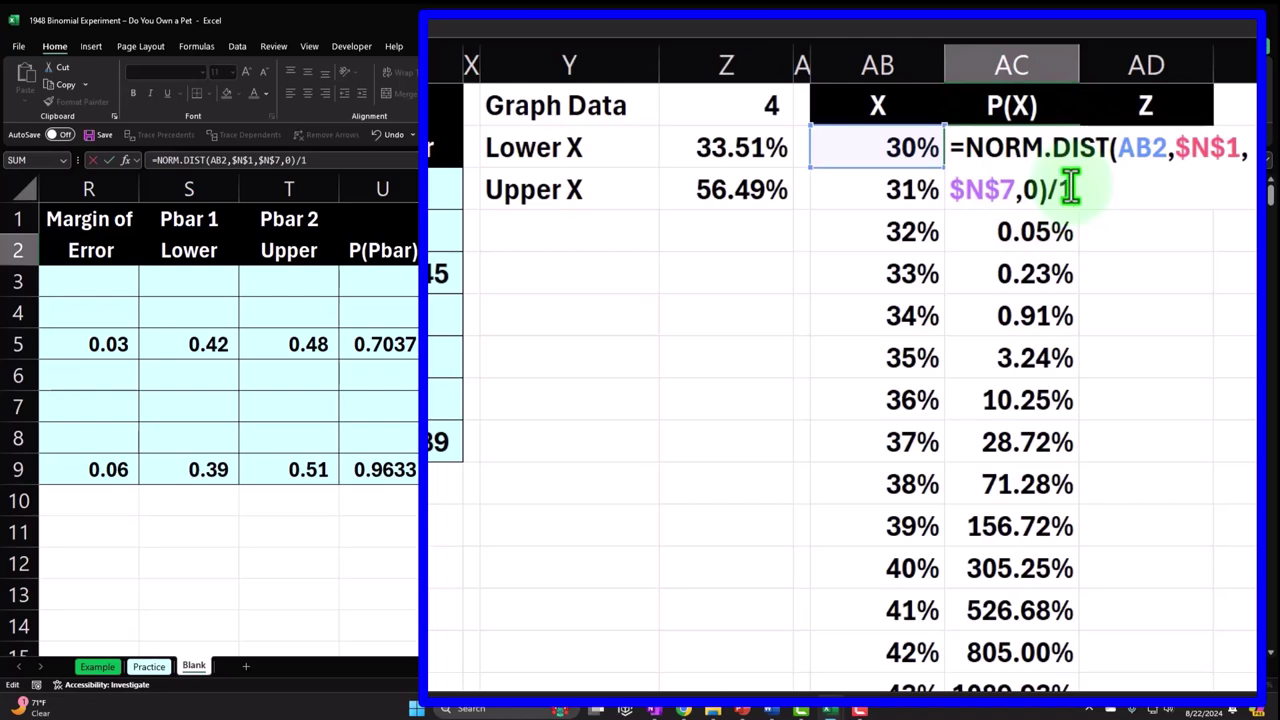
{"action": "key", "text": "Return"}
{"action": "left_click", "coordinate": [1075, 160]}
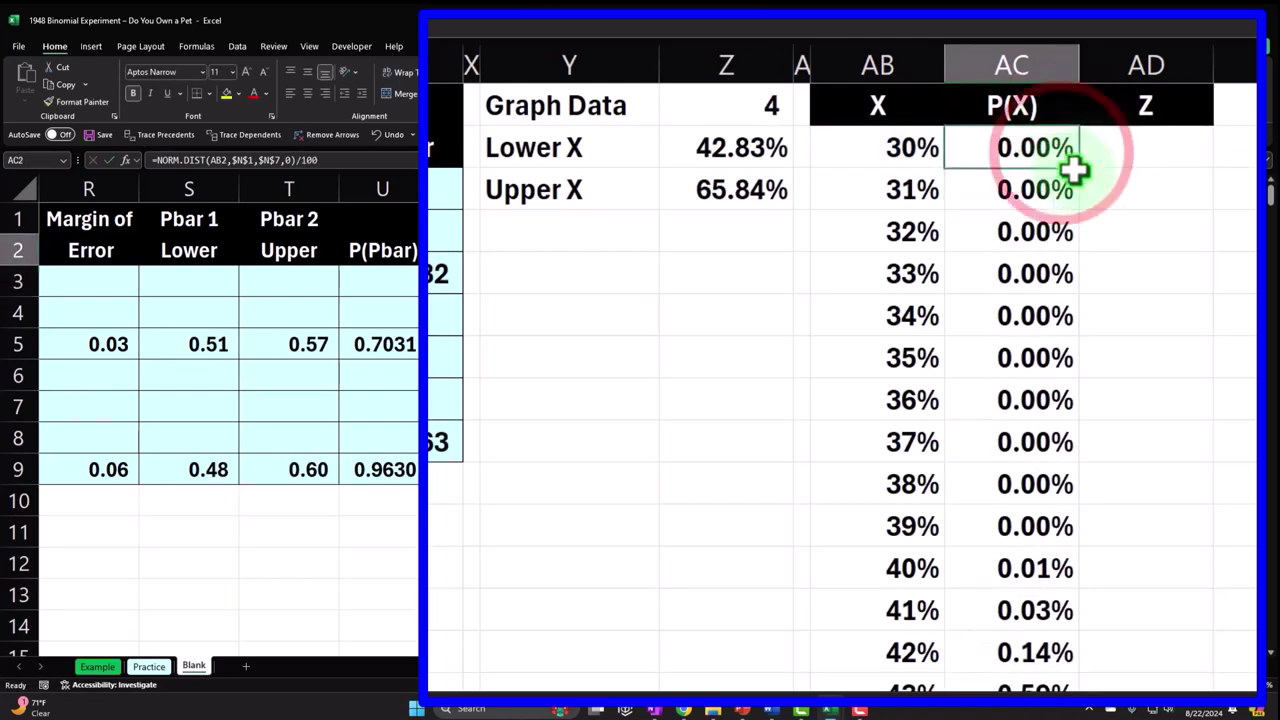
{"action": "double_click", "coordinate": [1081, 171]}
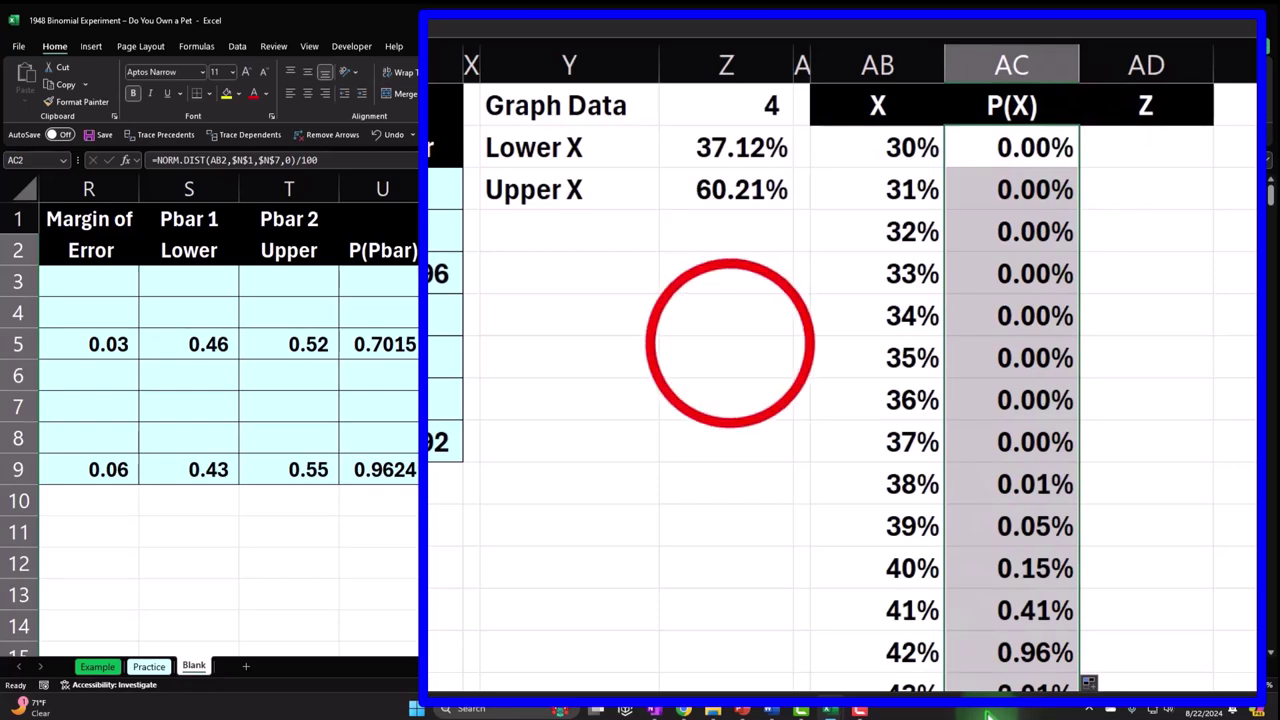
{"action": "left_click", "coordinate": [729, 343]}
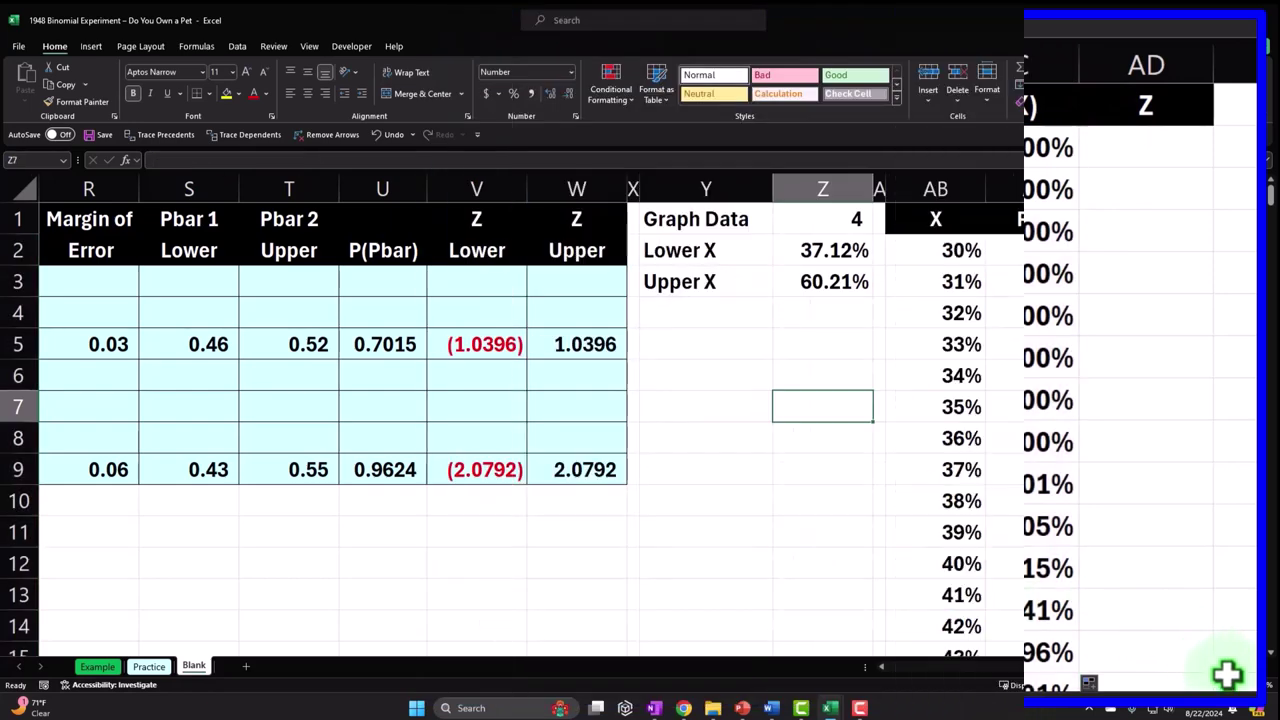
{"action": "left_click", "coordinate": [1265, 680]}
- Select the P(X) probability results from the first cell down to row 37
{"action": "scroll", "coordinate": [1265, 680], "scroll_direction": "right", "scroll_amount": 4}
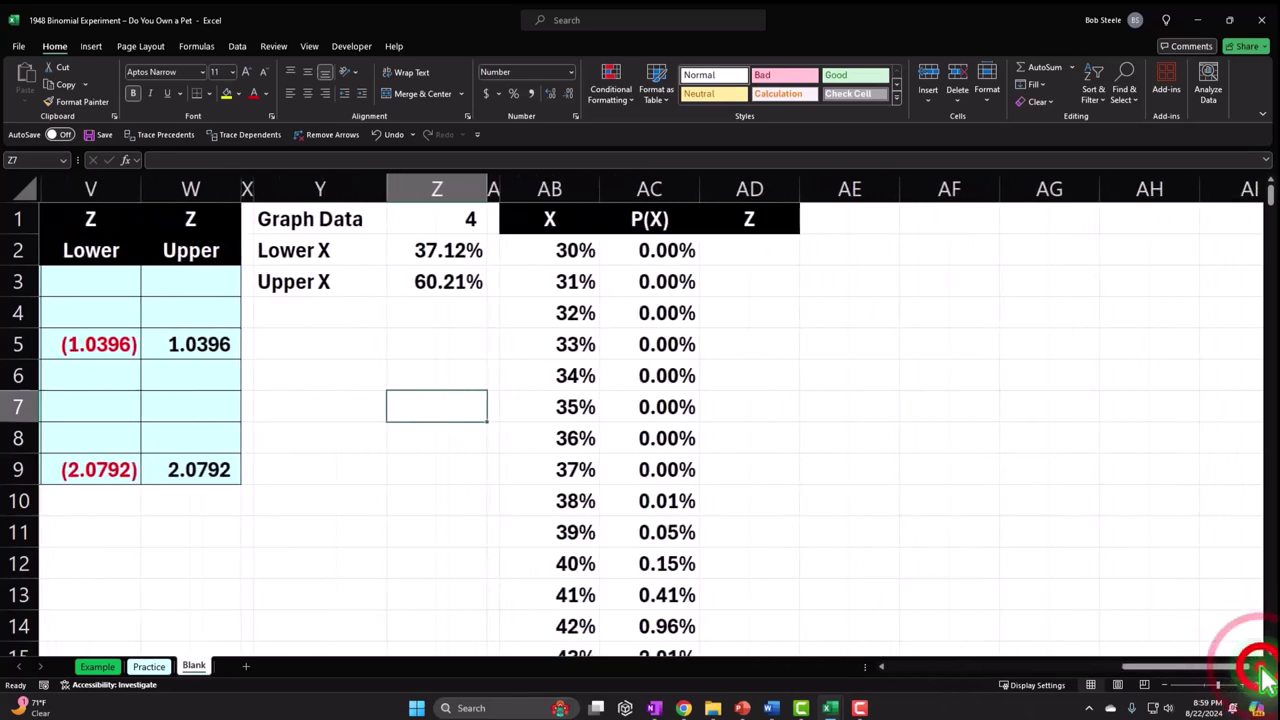
{"action": "left_click", "coordinate": [466, 251]}
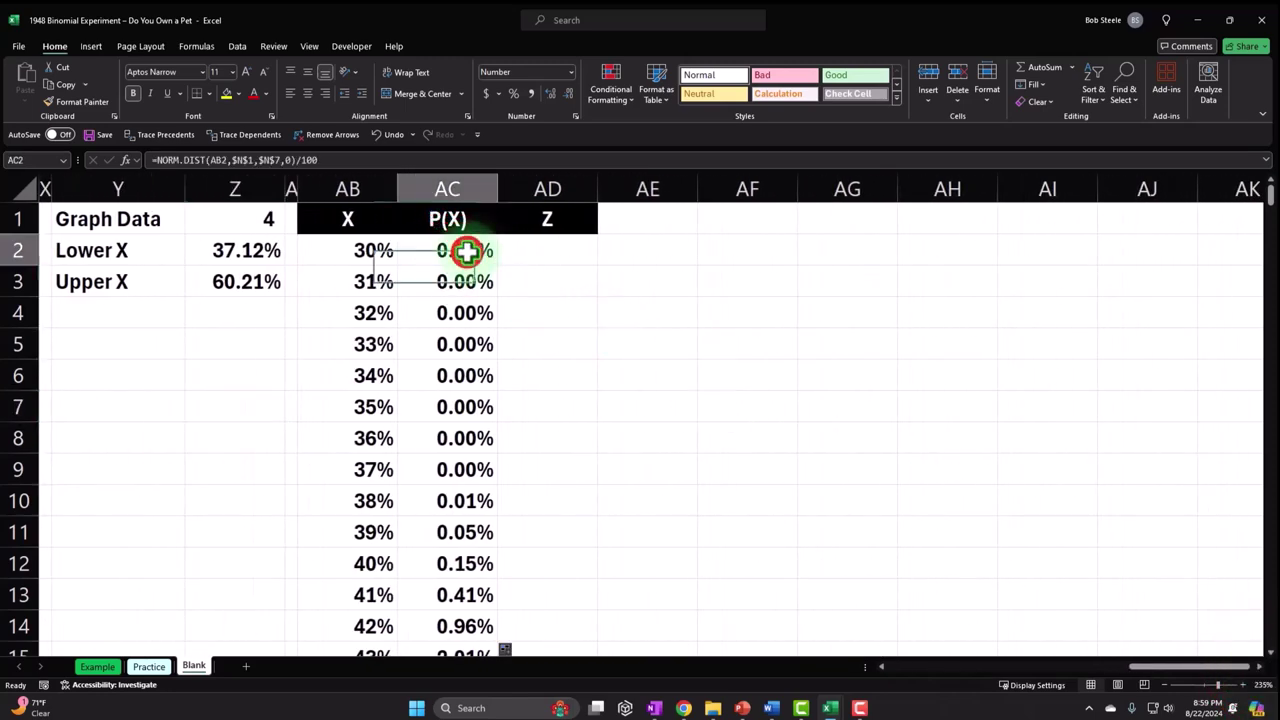
{"action": "key", "text": "ctrl+shift+Down"}
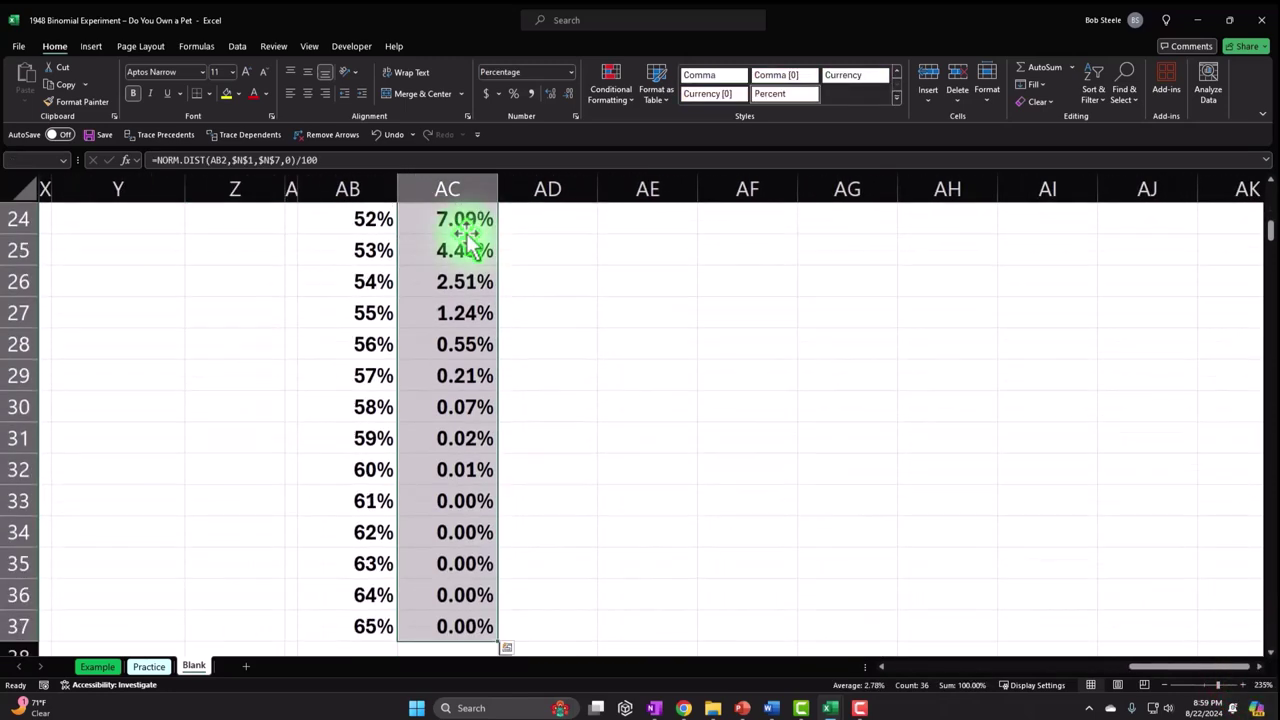
{"action": "scroll", "coordinate": [879, 296], "scroll_direction": "up", "scroll_amount": 8}
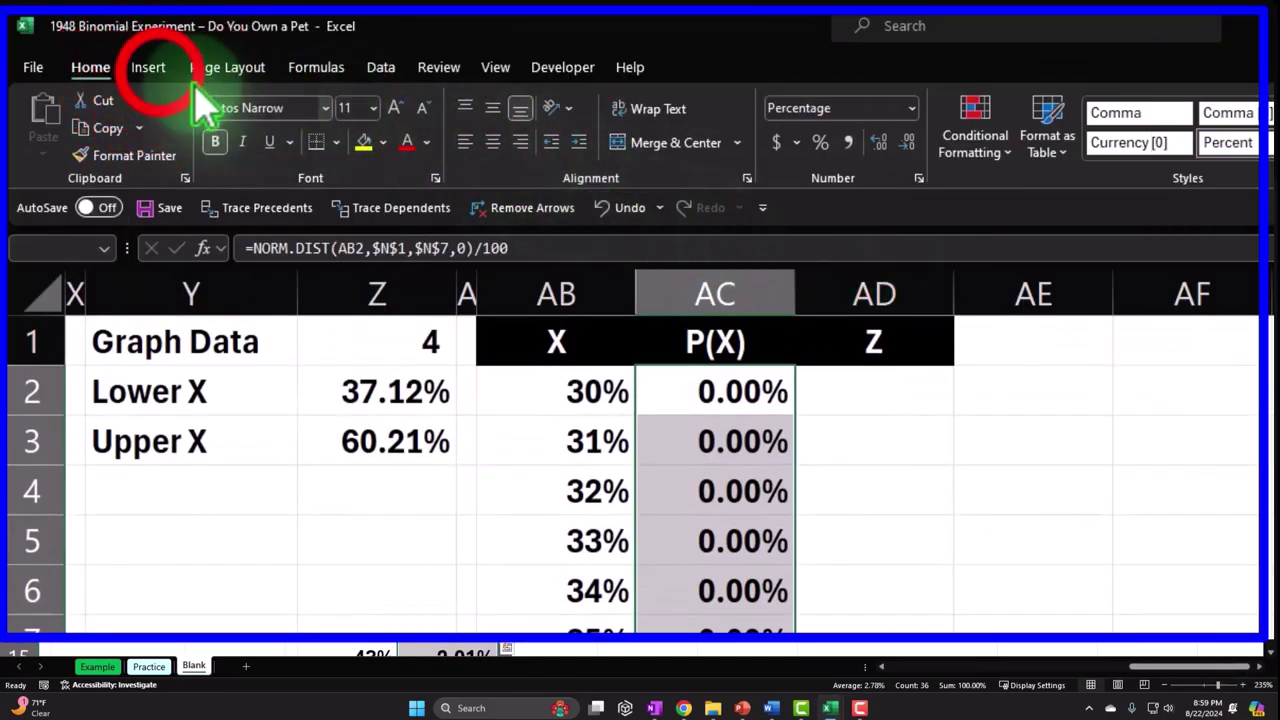
- Browse the Insert tab's Column and Line chart options, then bring up the Insert Chart picker
{"action": "left_click", "coordinate": [158, 70]}
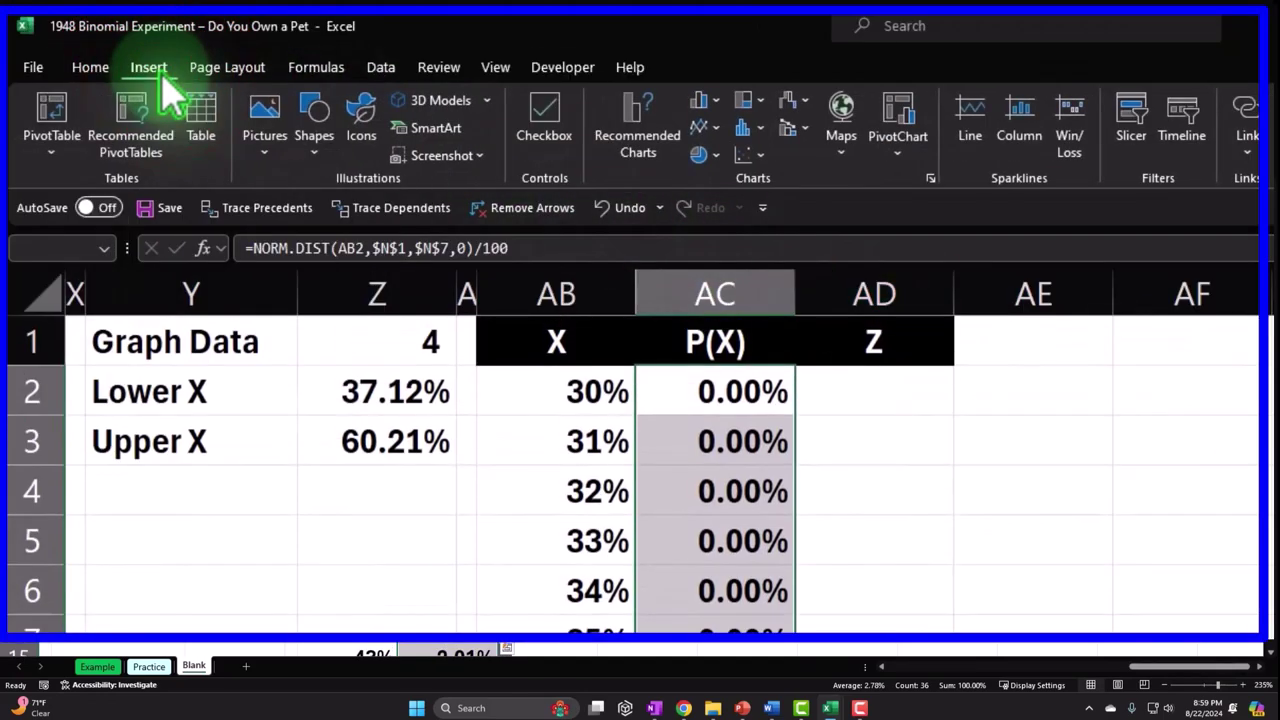
{"action": "left_click", "coordinate": [712, 100]}
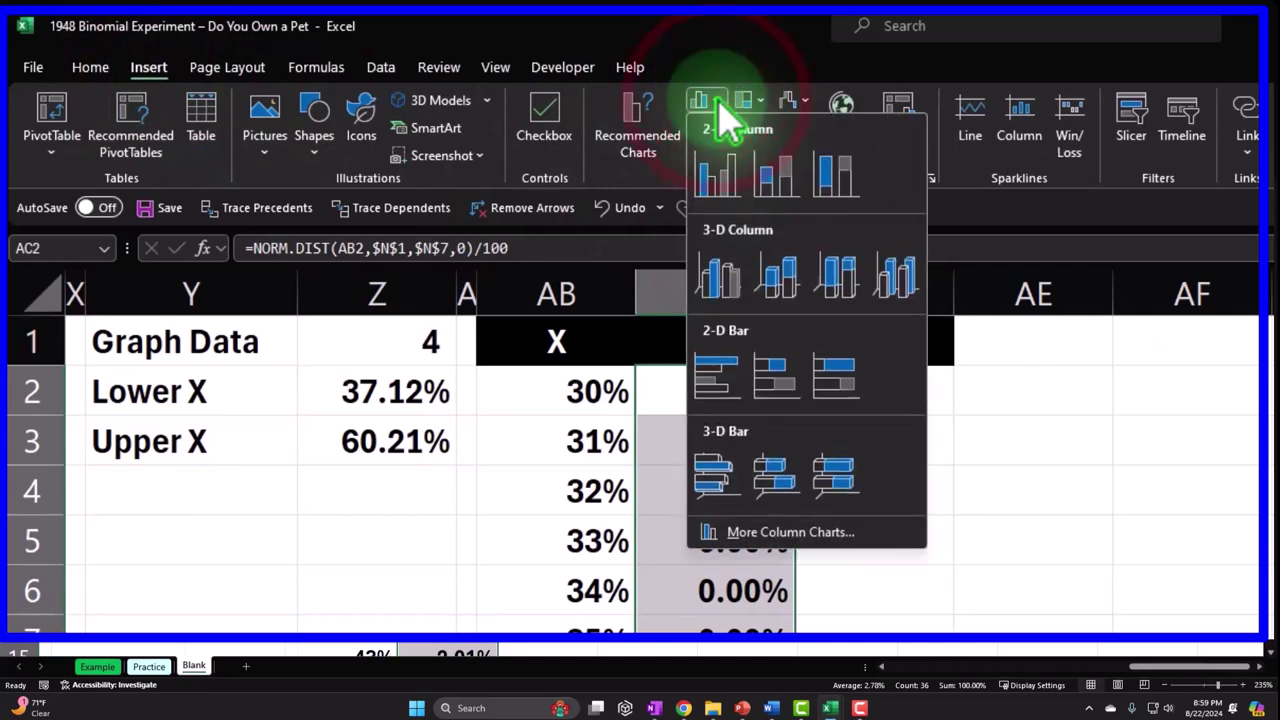
{"action": "left_click", "coordinate": [712, 100]}
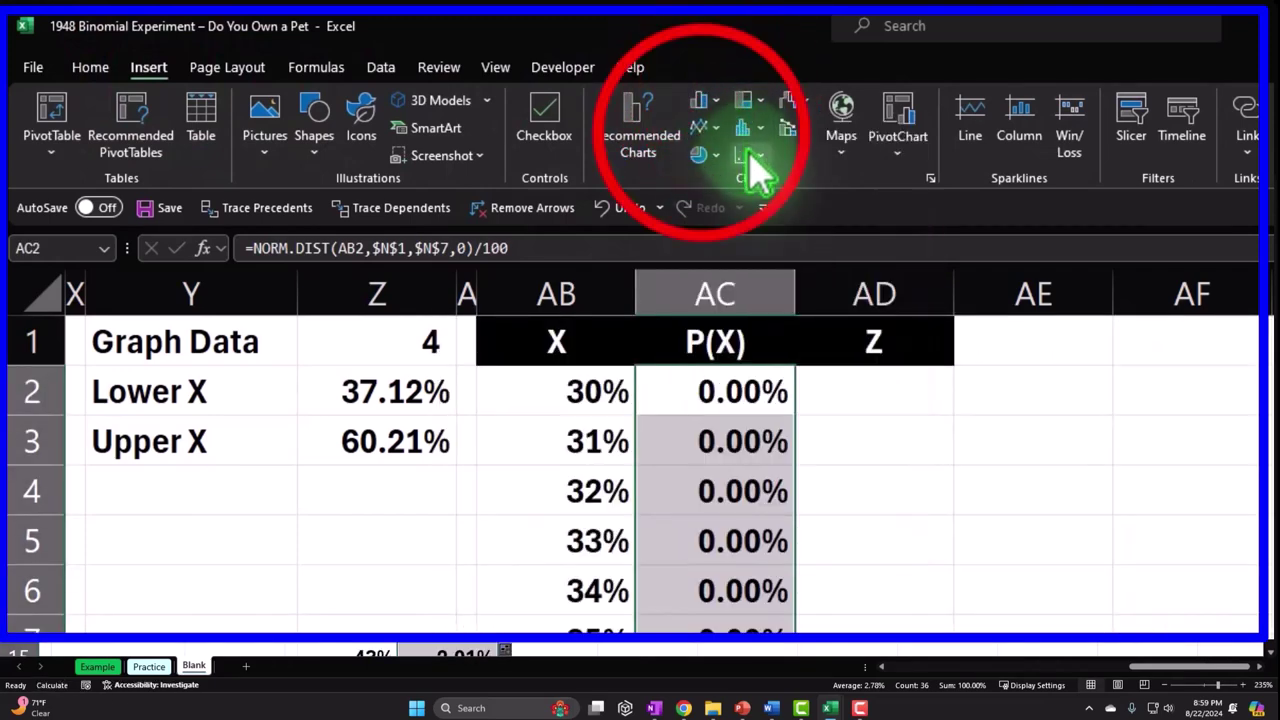
{"action": "left_click", "coordinate": [702, 127]}
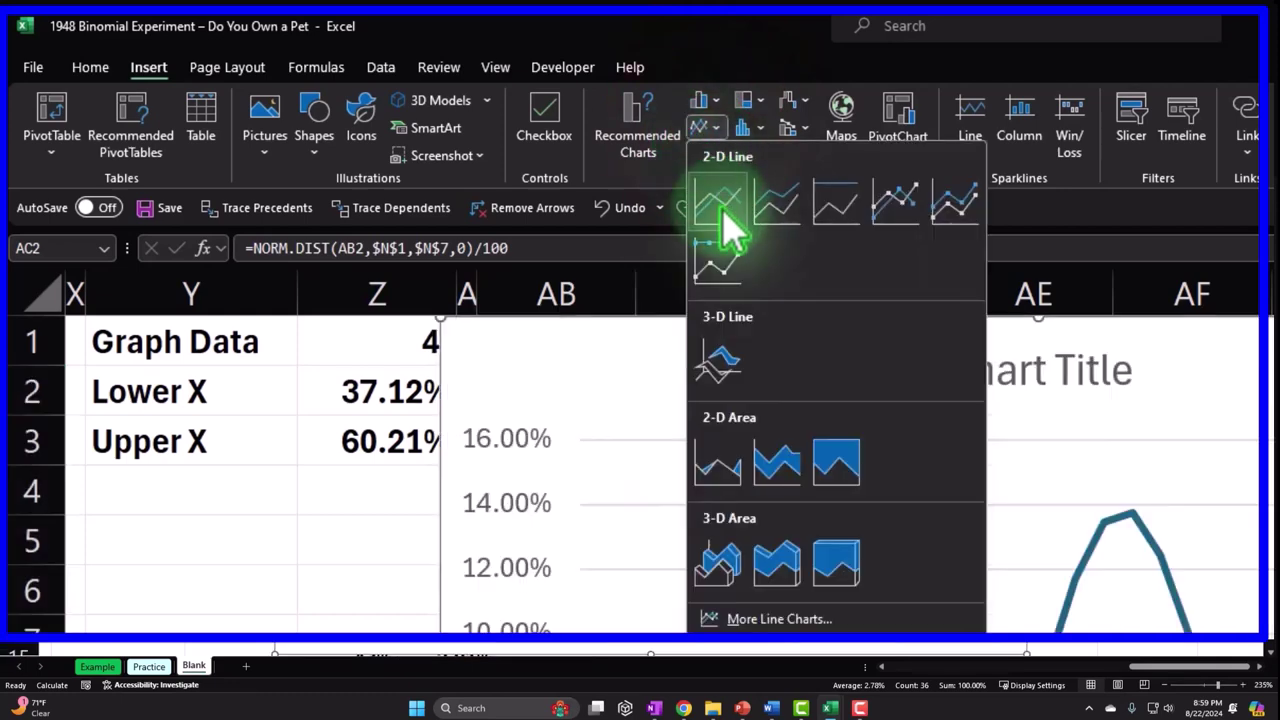
{"action": "left_click", "coordinate": [704, 102]}
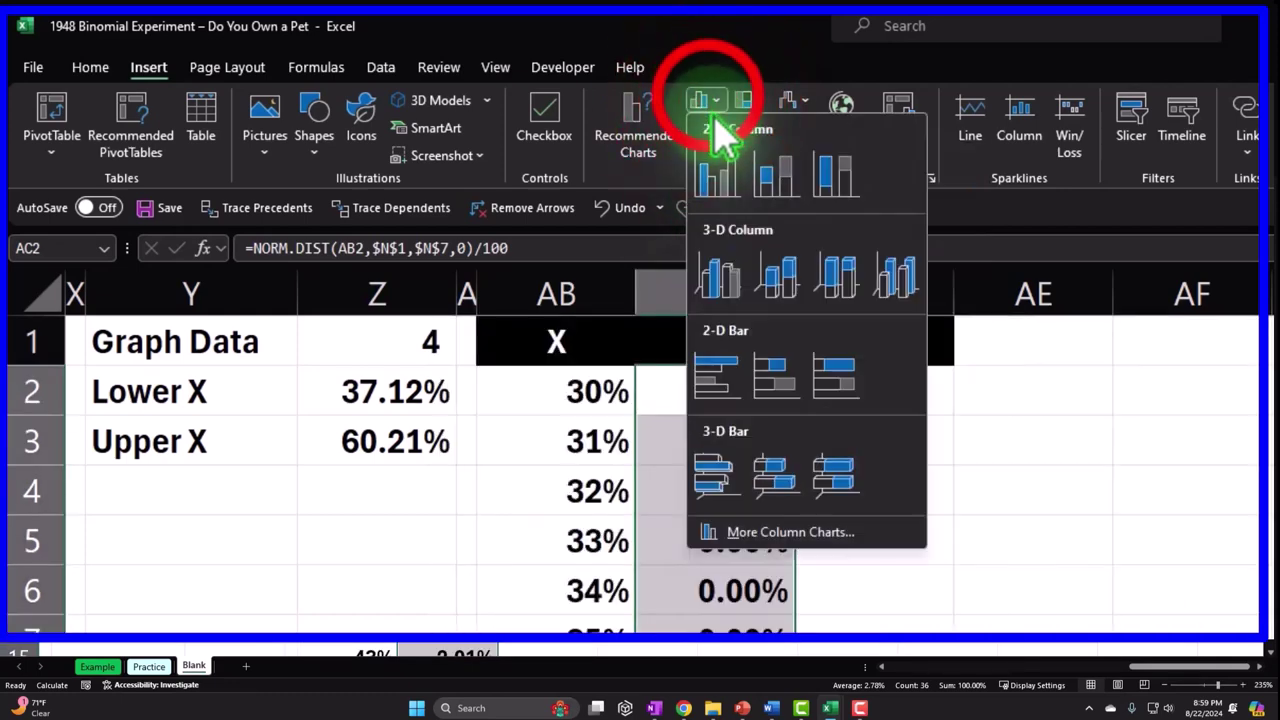
{"action": "left_click", "coordinate": [706, 100]}
{"action": "left_click", "coordinate": [963, 205]}
{"action": "left_click", "coordinate": [933, 177]}
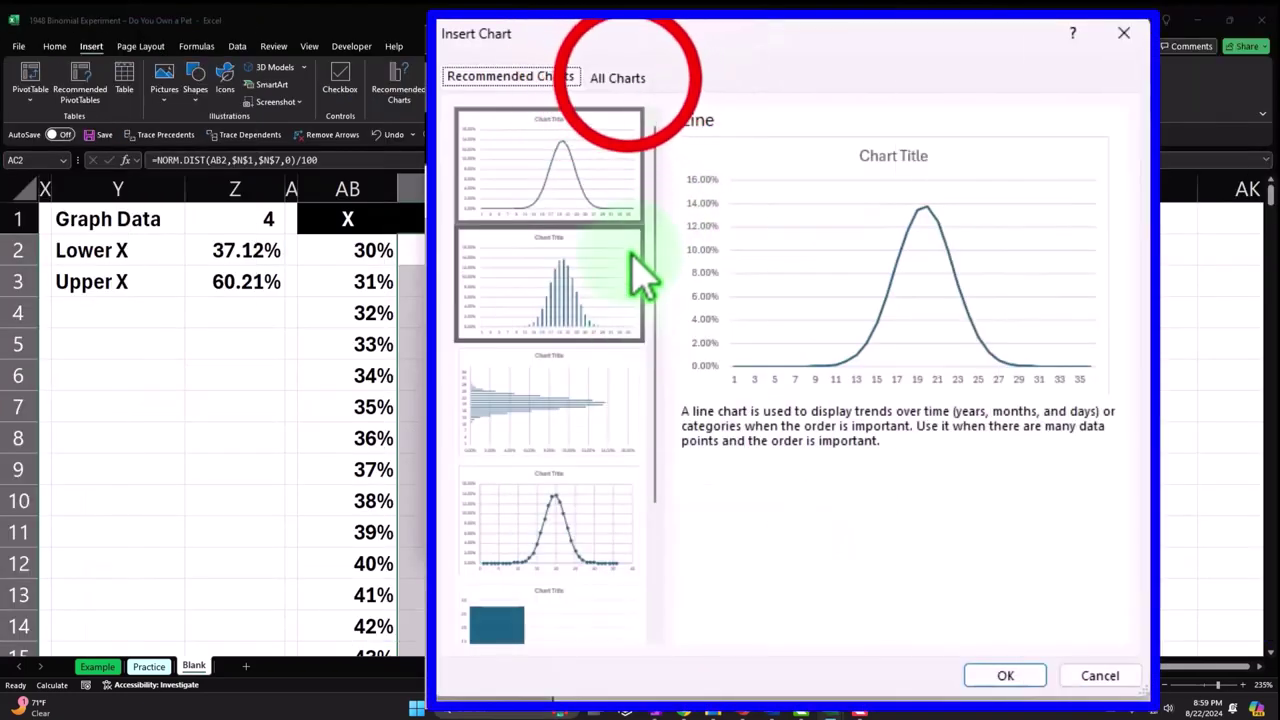
- Insert a filled area chart of the P(X) values from All Charts > Area
{"action": "left_click", "coordinate": [992, 118]}
{"action": "left_click", "coordinate": [516, 280]}
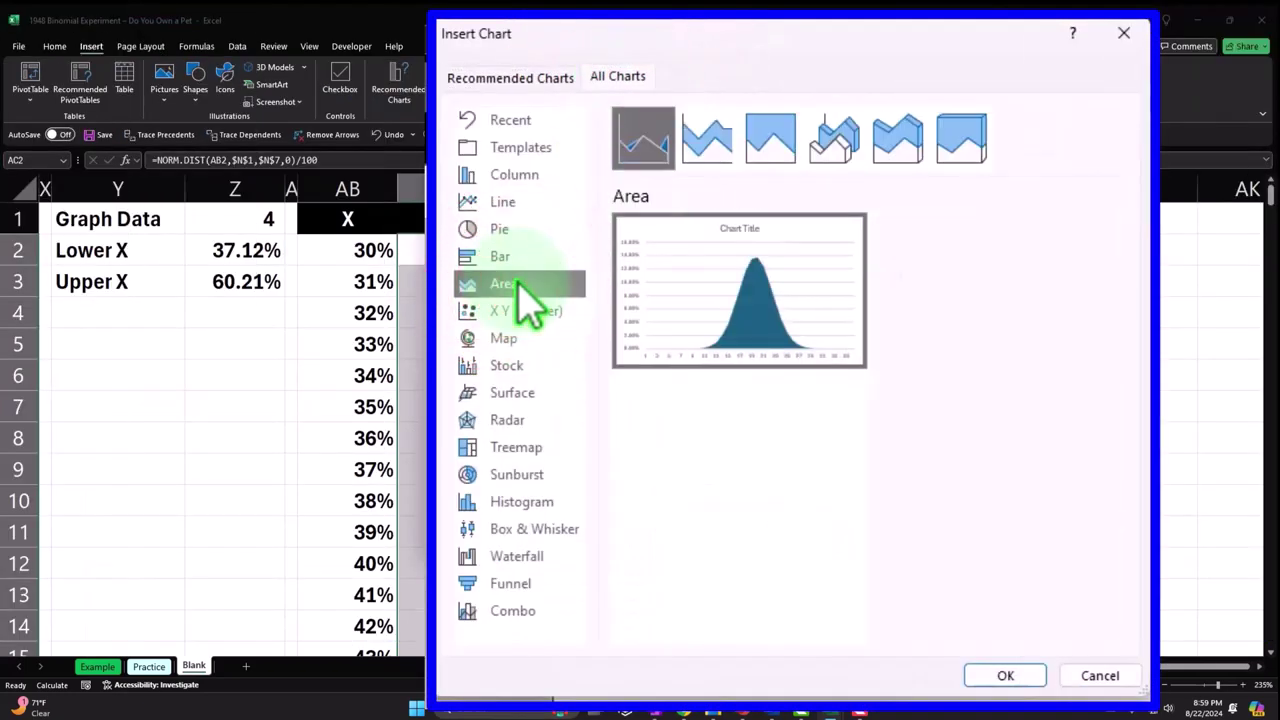
{"action": "left_click", "coordinate": [783, 275]}
{"action": "left_click", "coordinate": [788, 292]}
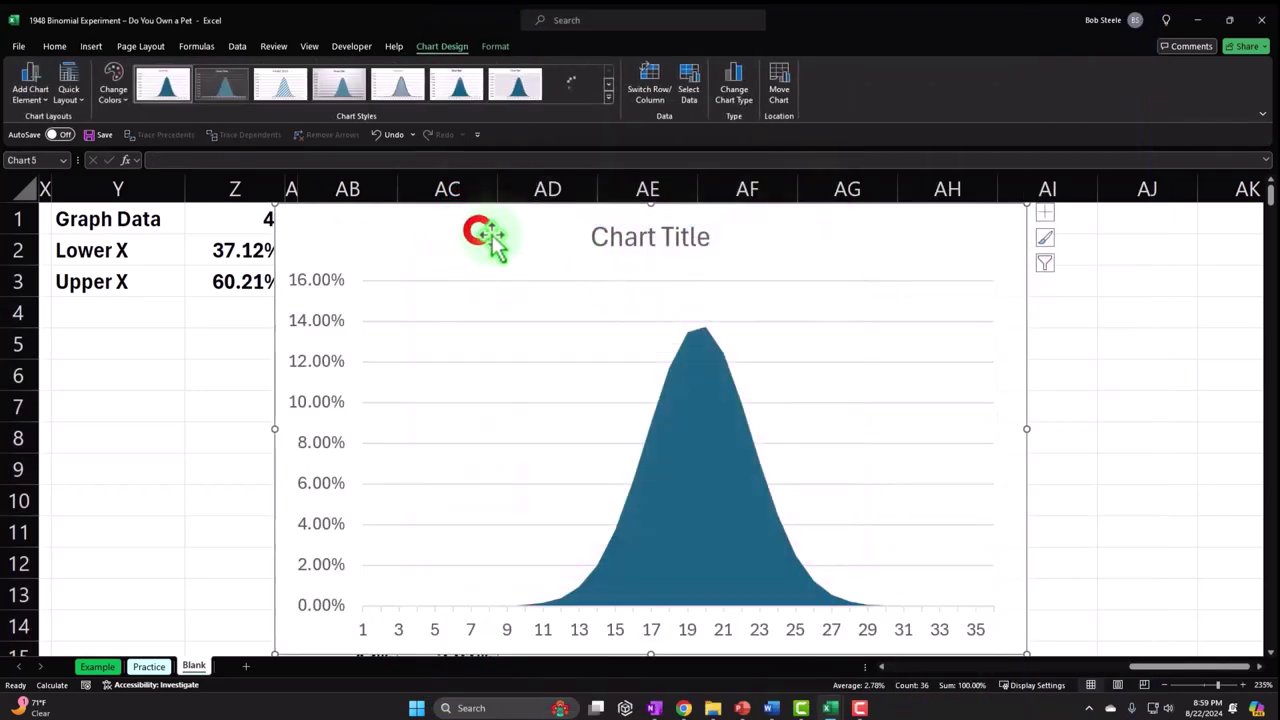
- Move the chart beside the table, shrink it, and delete its chart title
{"action": "left_click_drag", "start_coordinate": [477, 229], "coordinate": [777, 234]}
{"action": "left_click_drag", "start_coordinate": [571, 214], "coordinate": [758, 284]}
{"action": "left_click_drag", "start_coordinate": [857, 306], "coordinate": [857, 256]}
{"action": "left_click", "coordinate": [1260, 668]}
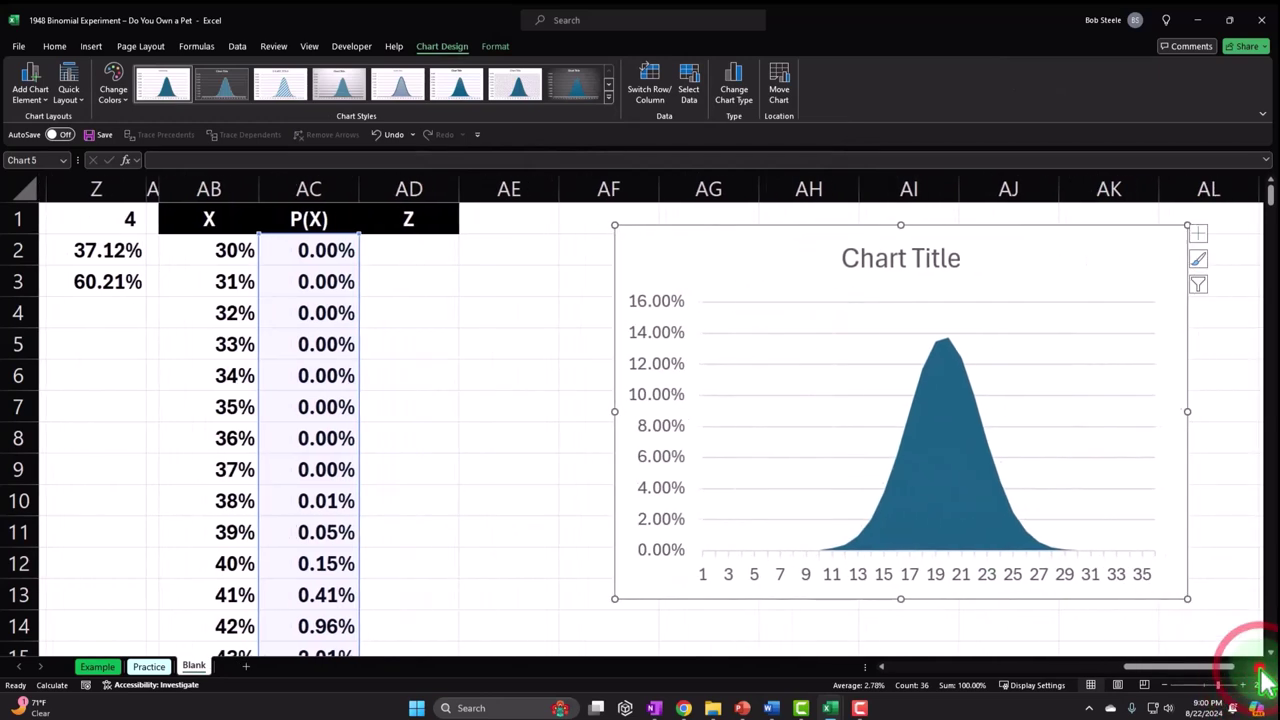
{"action": "left_click", "coordinate": [1260, 668]}
{"action": "left_click", "coordinate": [852, 260]}
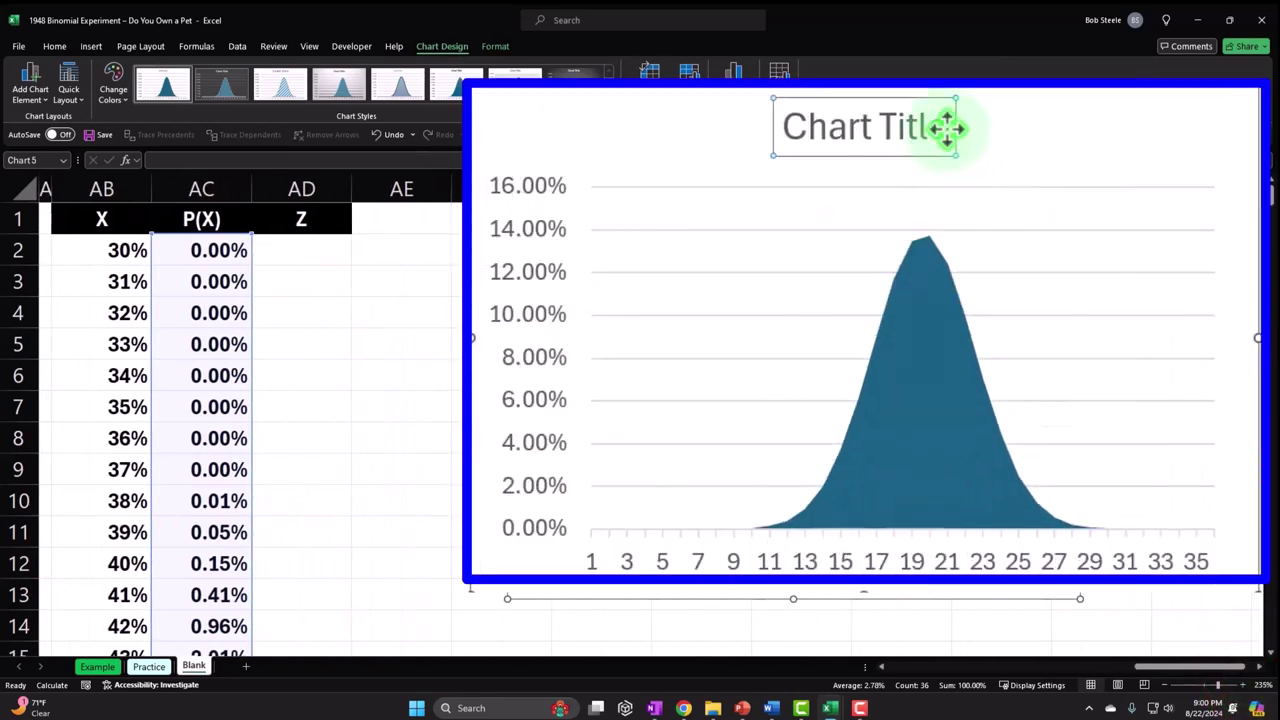
{"action": "key", "text": "Delete"}
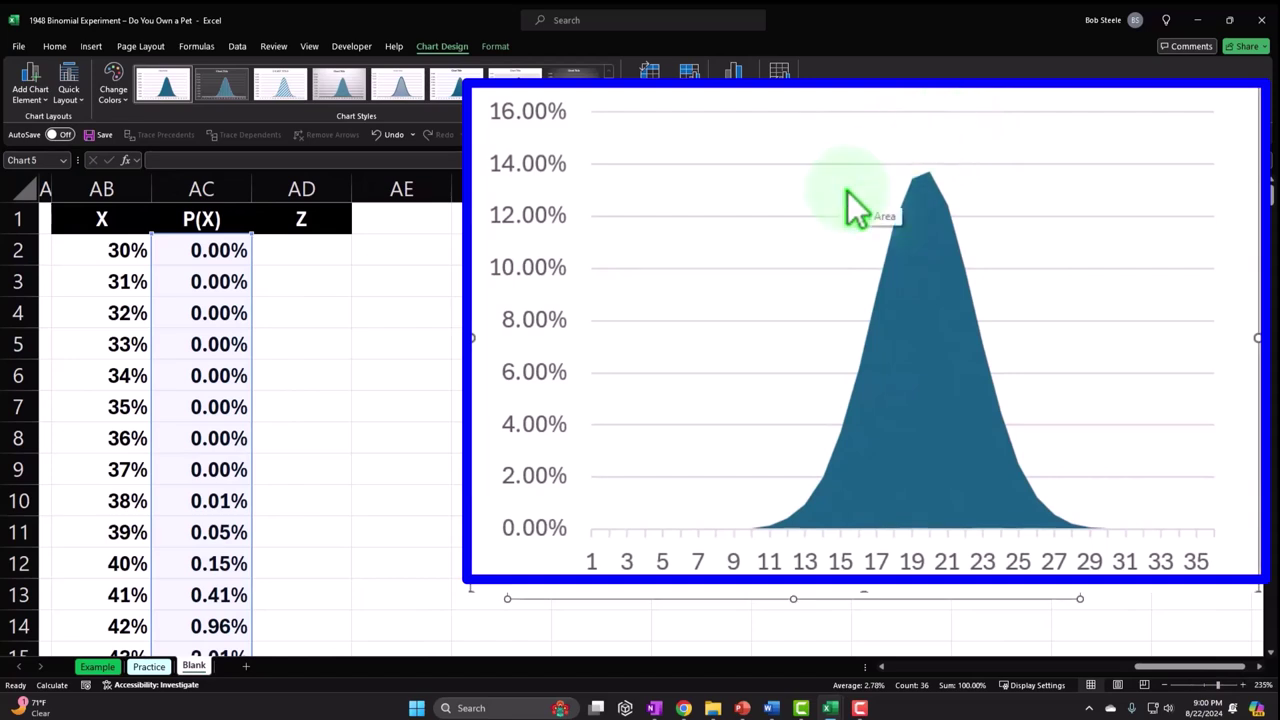
{"action": "left_click", "coordinate": [437, 314]}
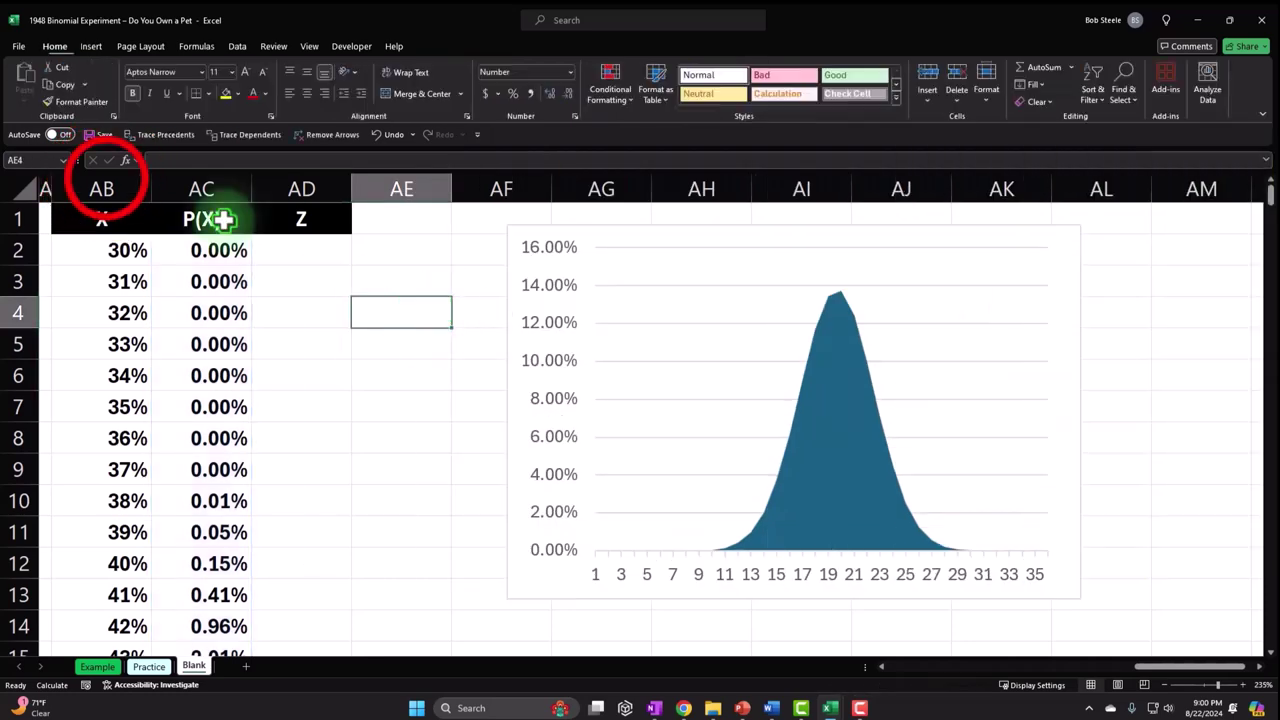
- Adjust the widths of columns AB and AC beside the chart
{"action": "left_click_drag", "start_coordinate": [106, 172], "coordinate": [163, 180]}
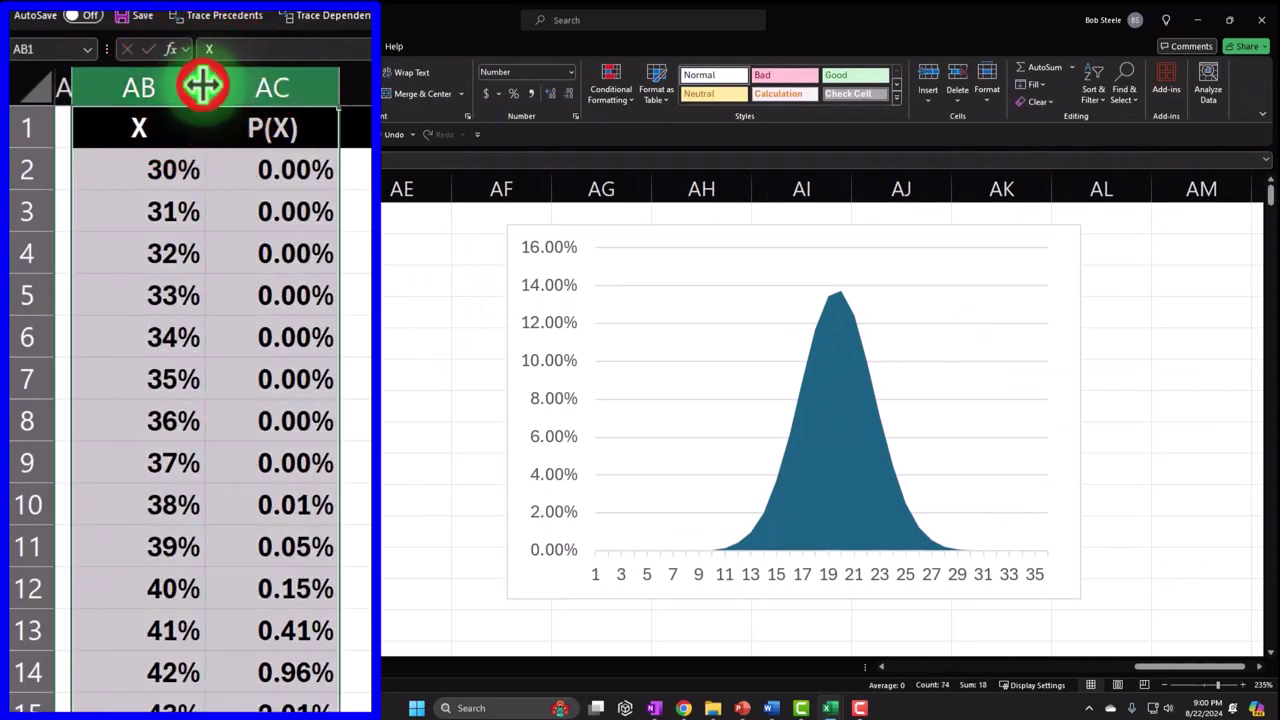
{"action": "left_click_drag", "start_coordinate": [203, 85], "coordinate": [256, 84]}
{"action": "left_click", "coordinate": [222, 75]}
{"action": "left_click", "coordinate": [119, 74]}
{"action": "left_click_drag", "start_coordinate": [138, 85], "coordinate": [153, 84]}
{"action": "left_click", "coordinate": [585, 580]}
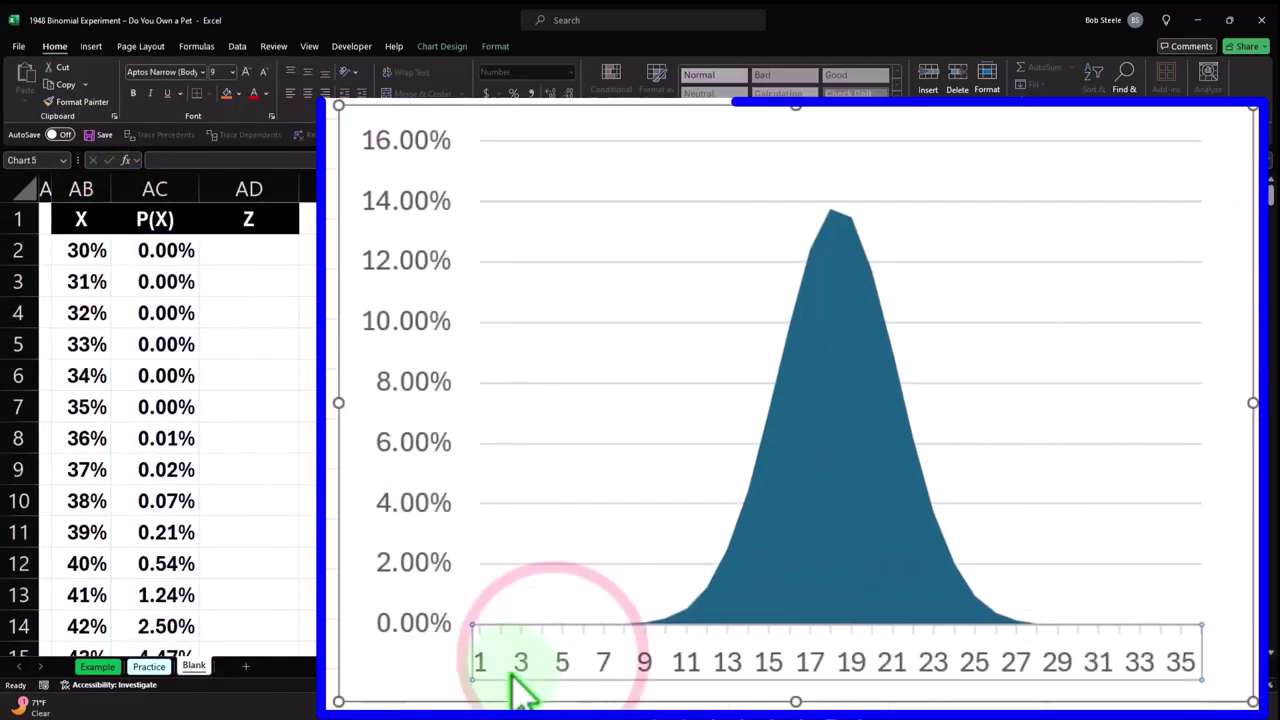
{"action": "left_click", "coordinate": [493, 585]}
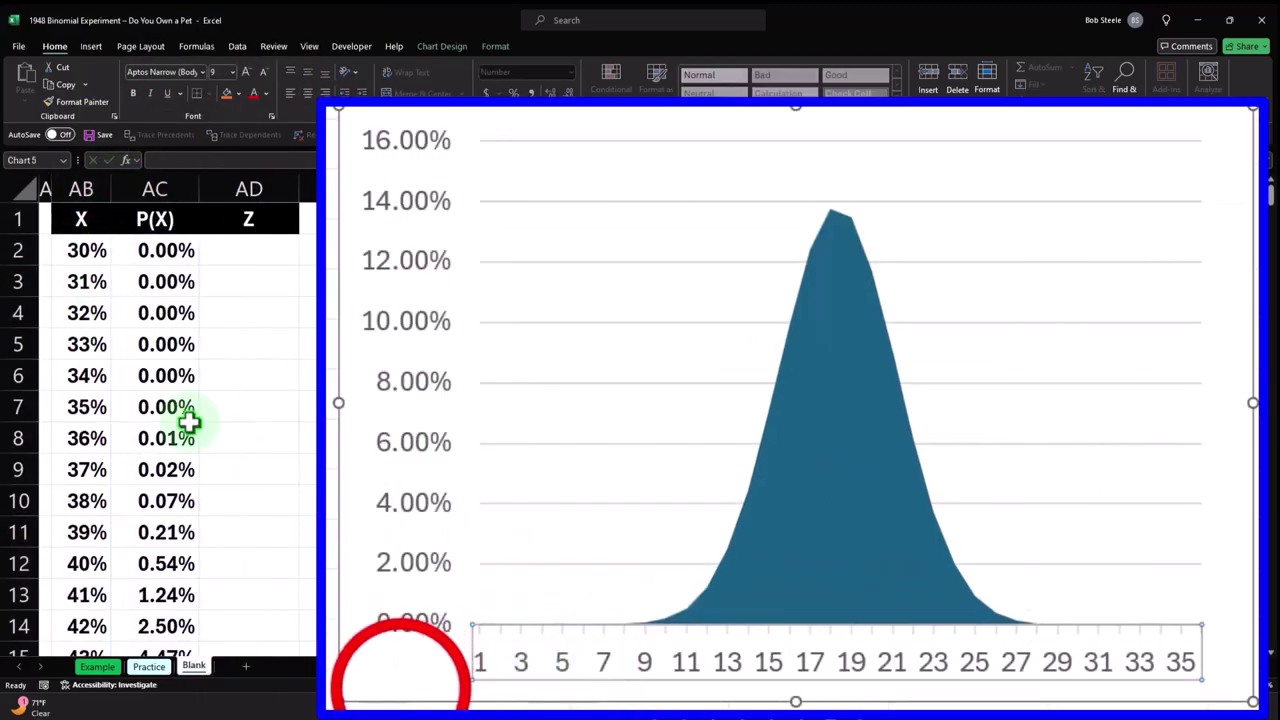
- Set the chart's horizontal axis labels to the X percentages in AB2:AB37 via Select Data
{"action": "left_click", "coordinate": [442, 46]}
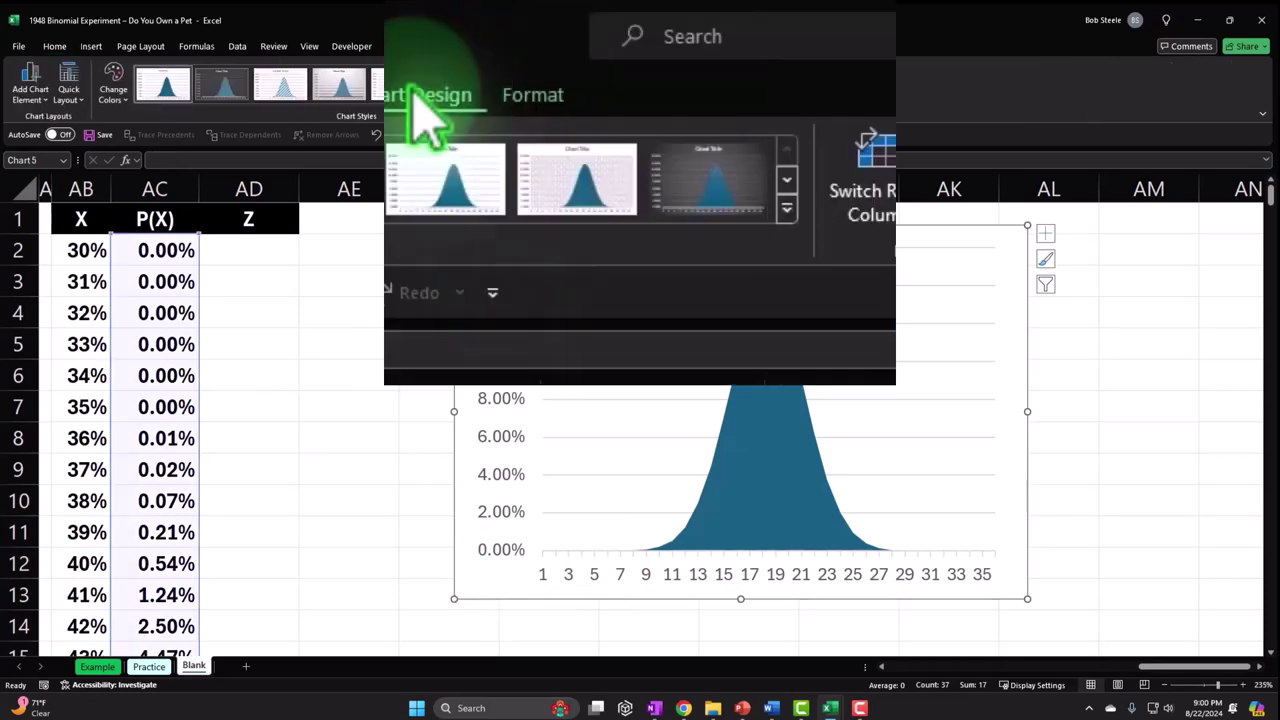
{"action": "left_click", "coordinate": [966, 190]}
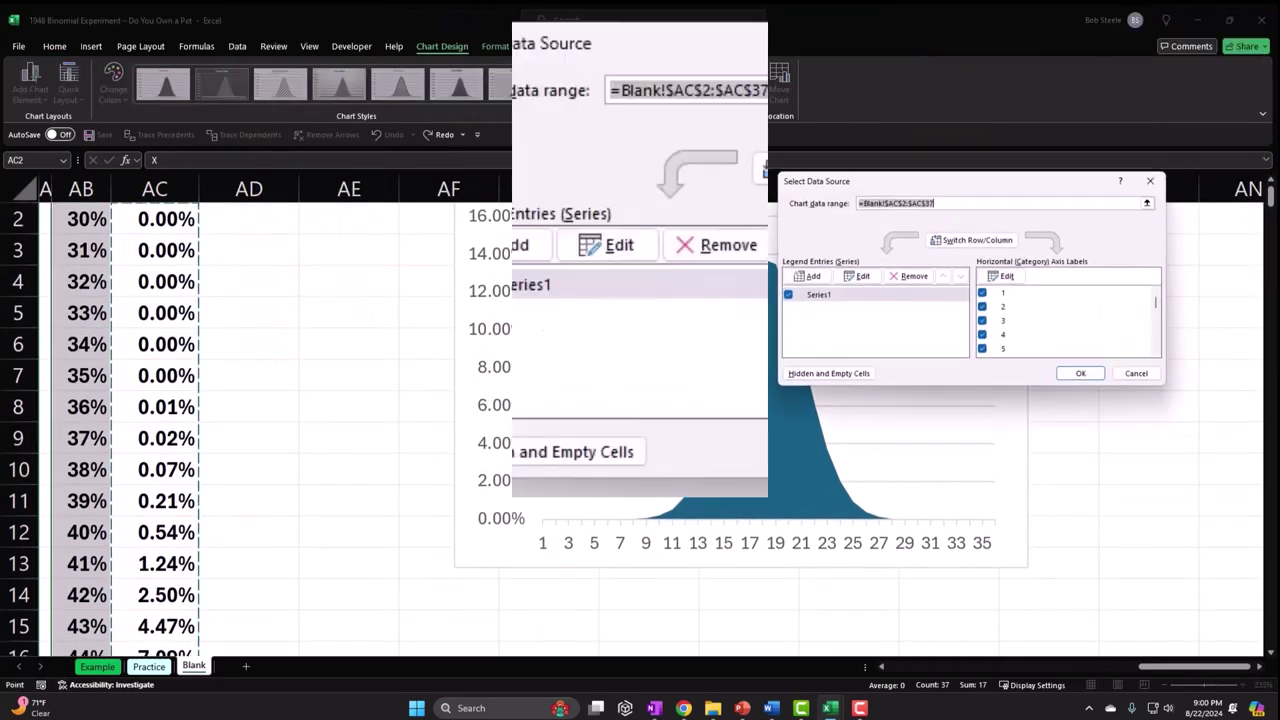
{"action": "left_click", "coordinate": [914, 246]}
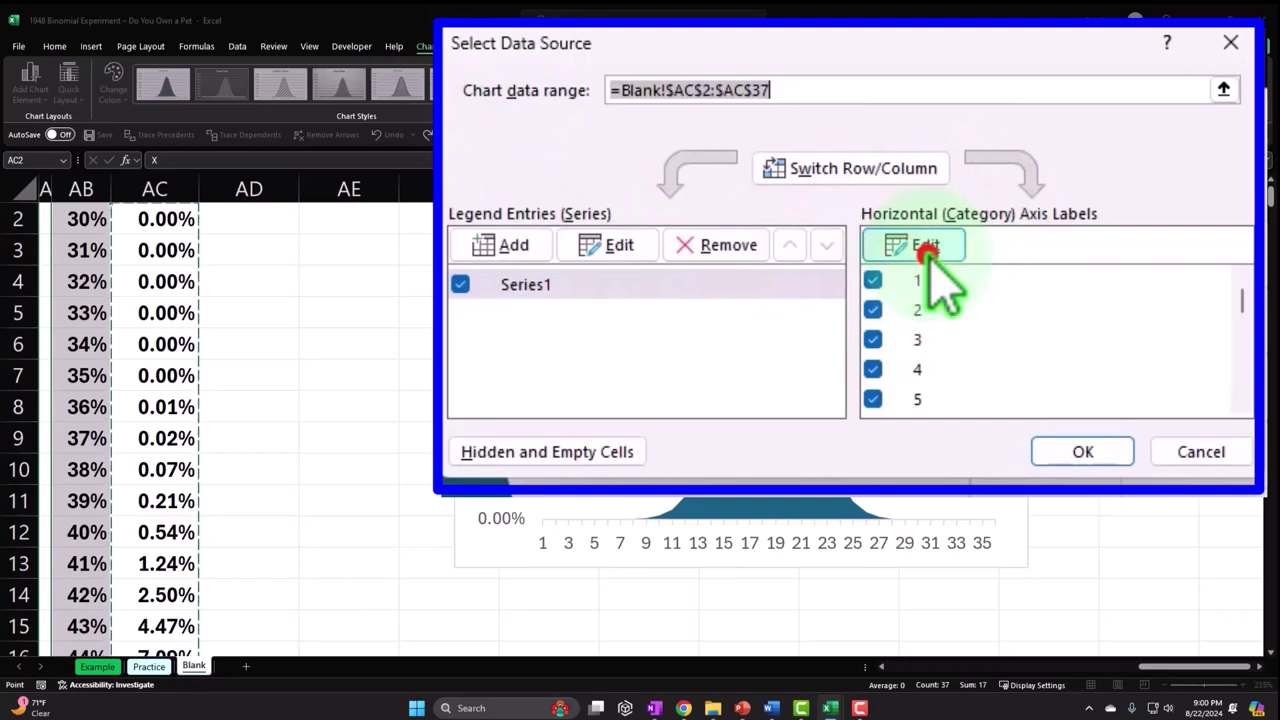
{"action": "scroll", "coordinate": [77, 217], "scroll_direction": "up", "scroll_amount": 1}
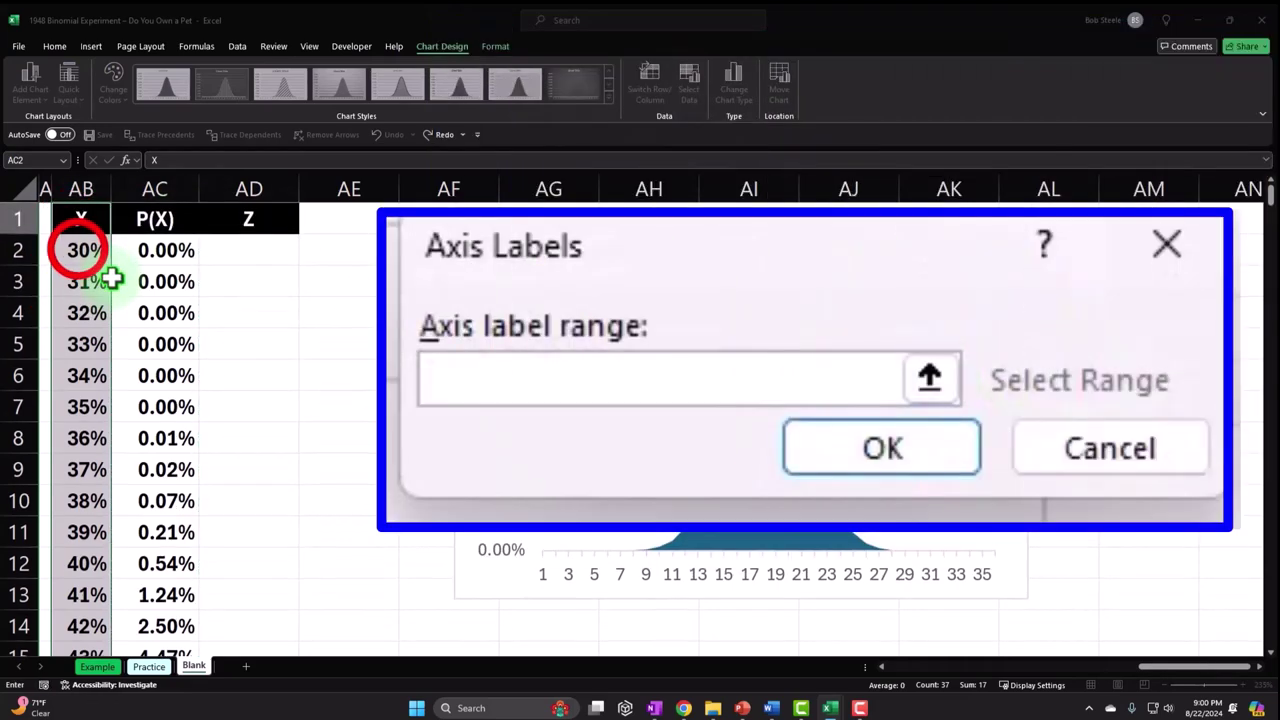
{"action": "left_click", "coordinate": [78, 250]}
{"action": "key", "text": "ctrl+shift+Down"}
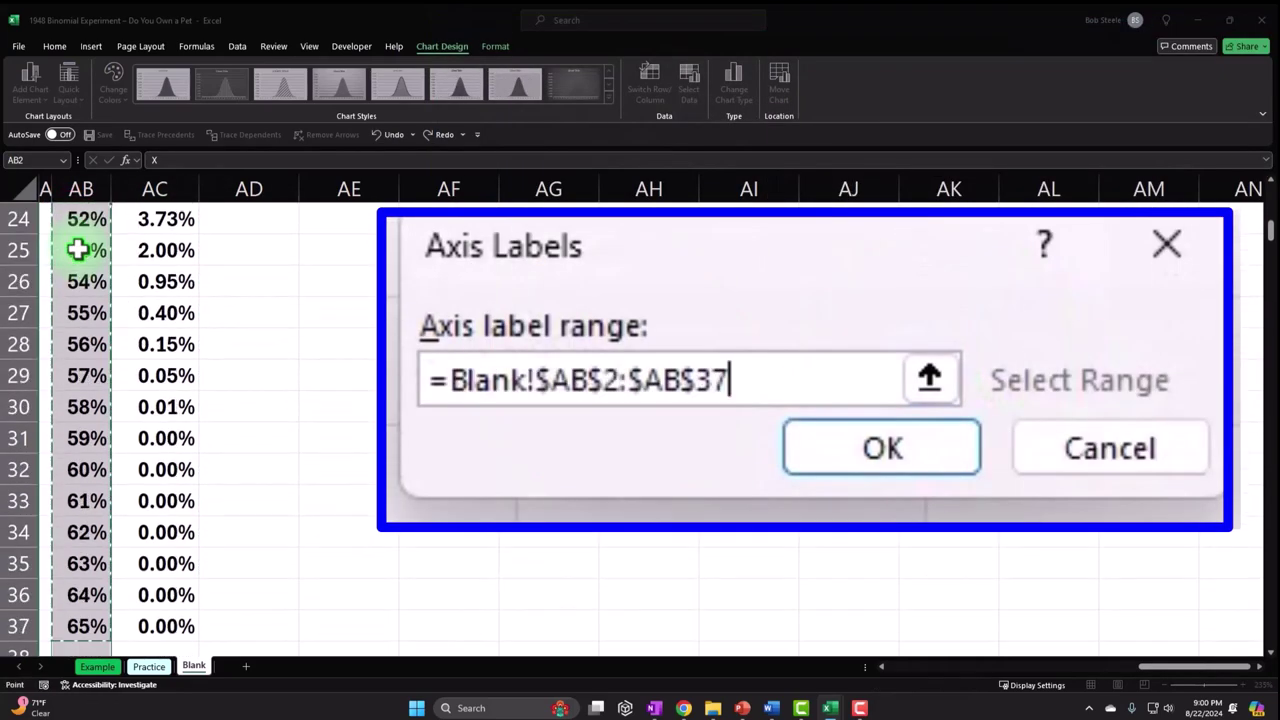
{"action": "scroll", "coordinate": [78, 250], "scroll_direction": "up", "scroll_amount": 8}
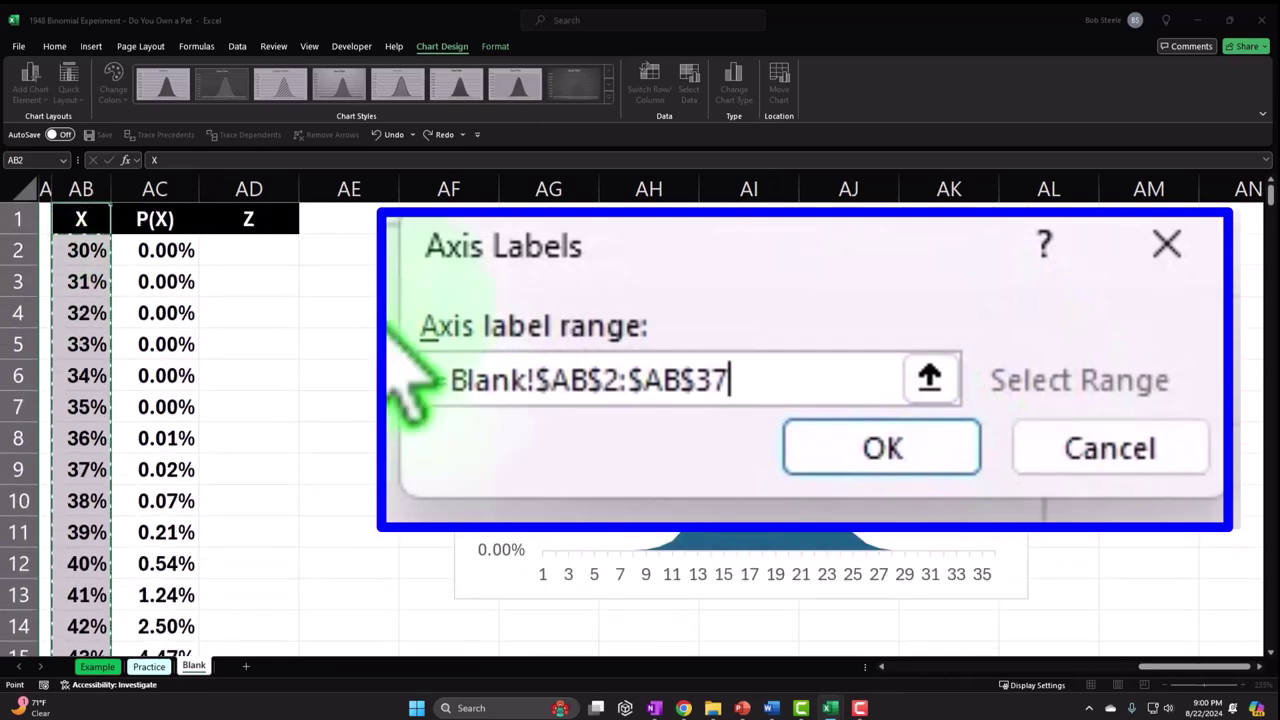
{"action": "left_click", "coordinate": [930, 377]}
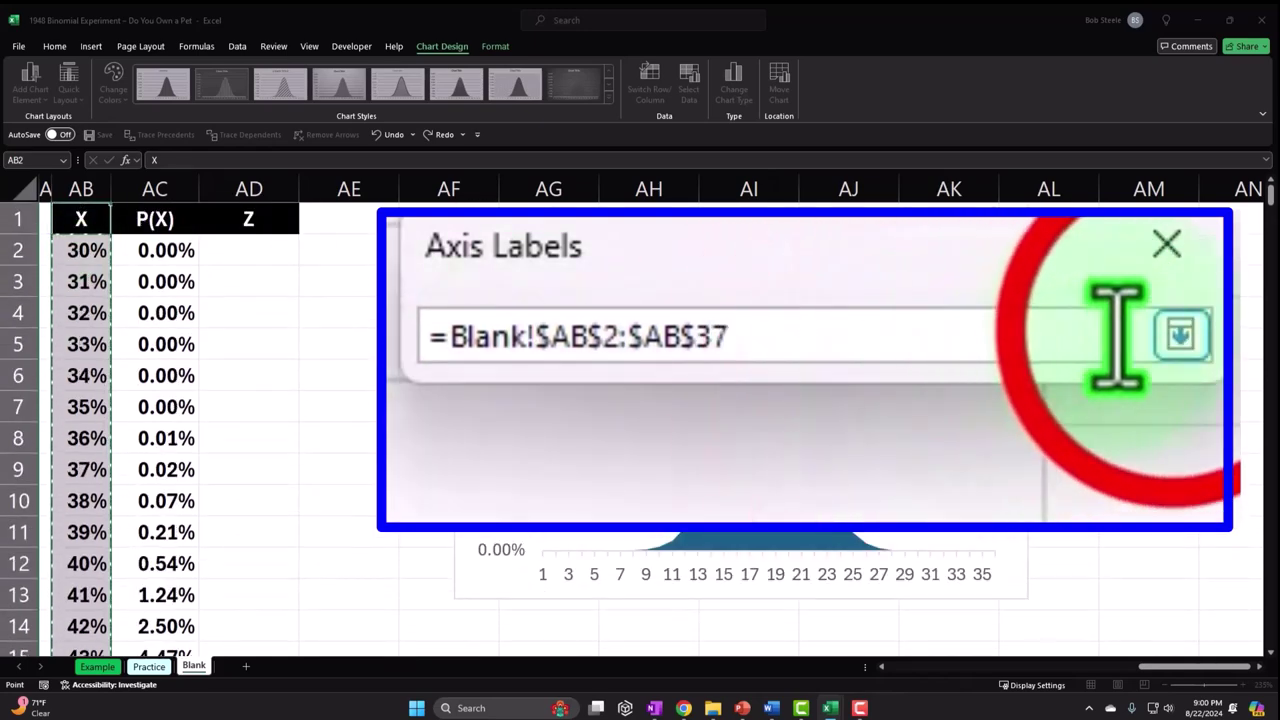
{"action": "left_click", "coordinate": [1062, 272]}
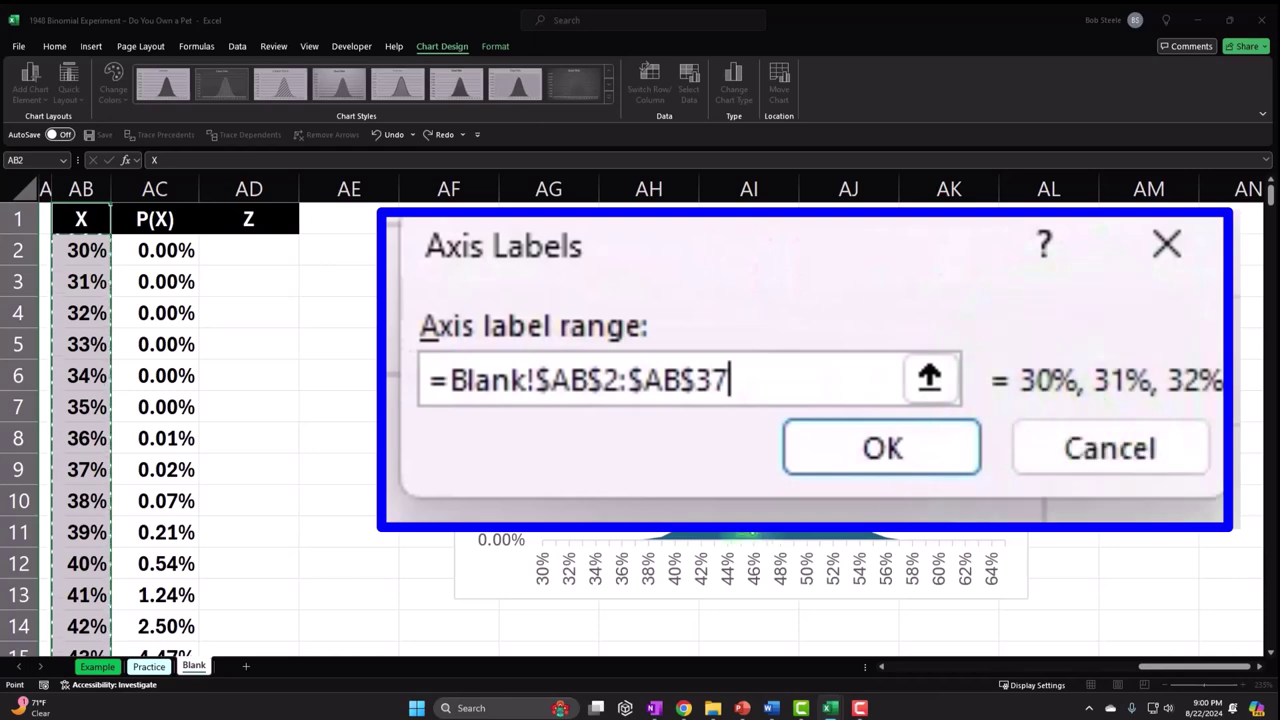
{"action": "left_click", "coordinate": [987, 301]}
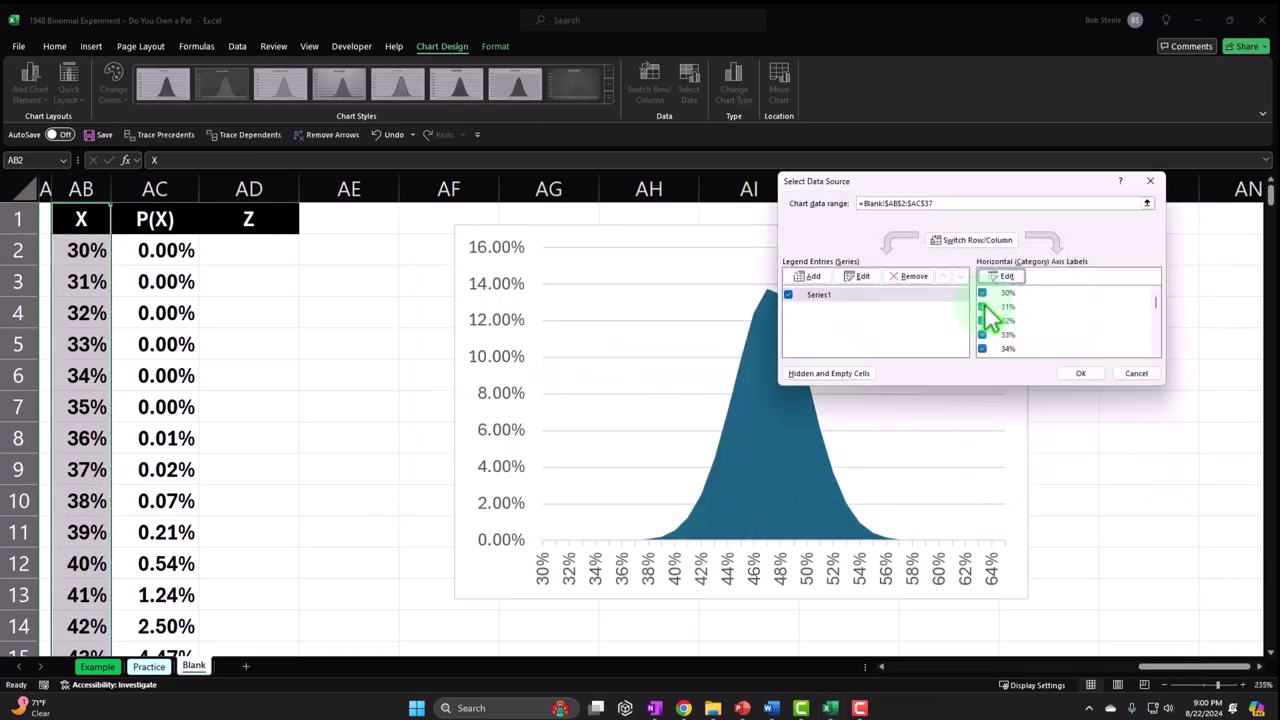
{"action": "left_click", "coordinate": [1100, 398]}
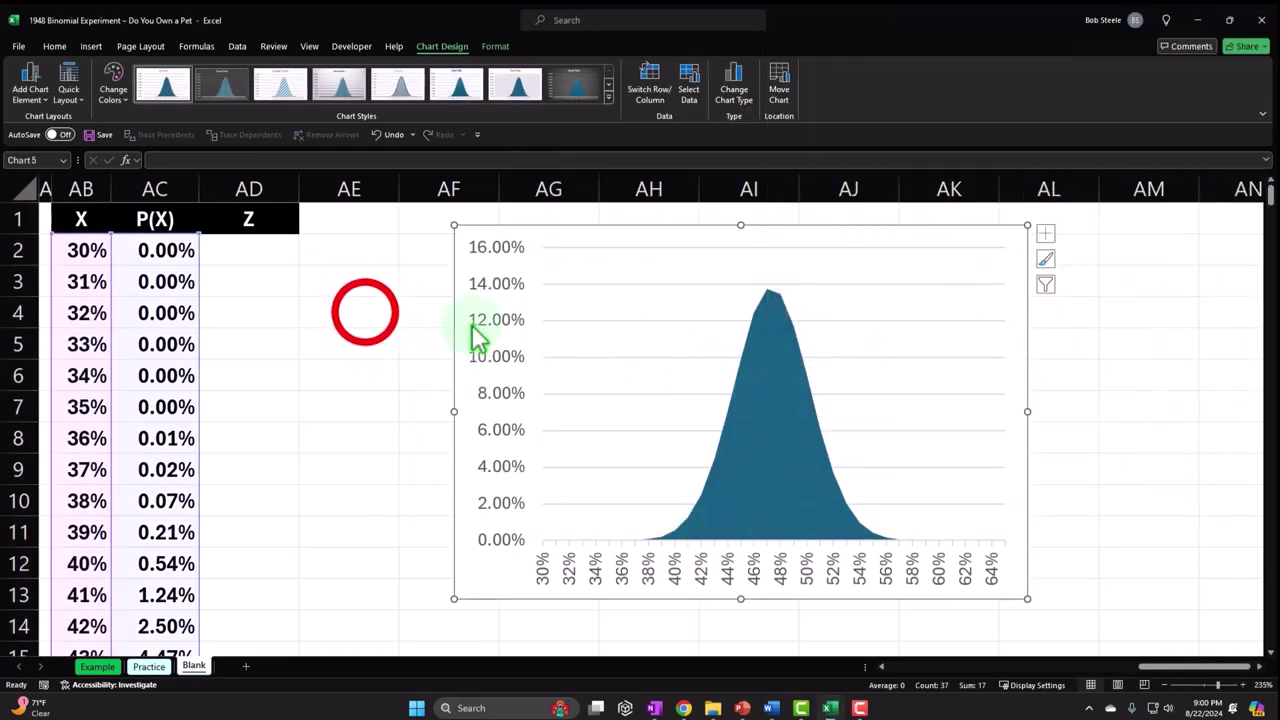
{"action": "left_click", "coordinate": [365, 313]}
{"action": "key", "text": "Left"}
{"action": "key", "text": "Left"}
{"action": "key", "text": "Left"}
{"action": "key", "text": "Left"}
{"action": "key", "text": "Left"}
{"action": "key", "text": "Left"}
{"action": "key", "text": "Left"}
{"action": "key", "text": "Left"}
{"action": "key", "text": "Left"}
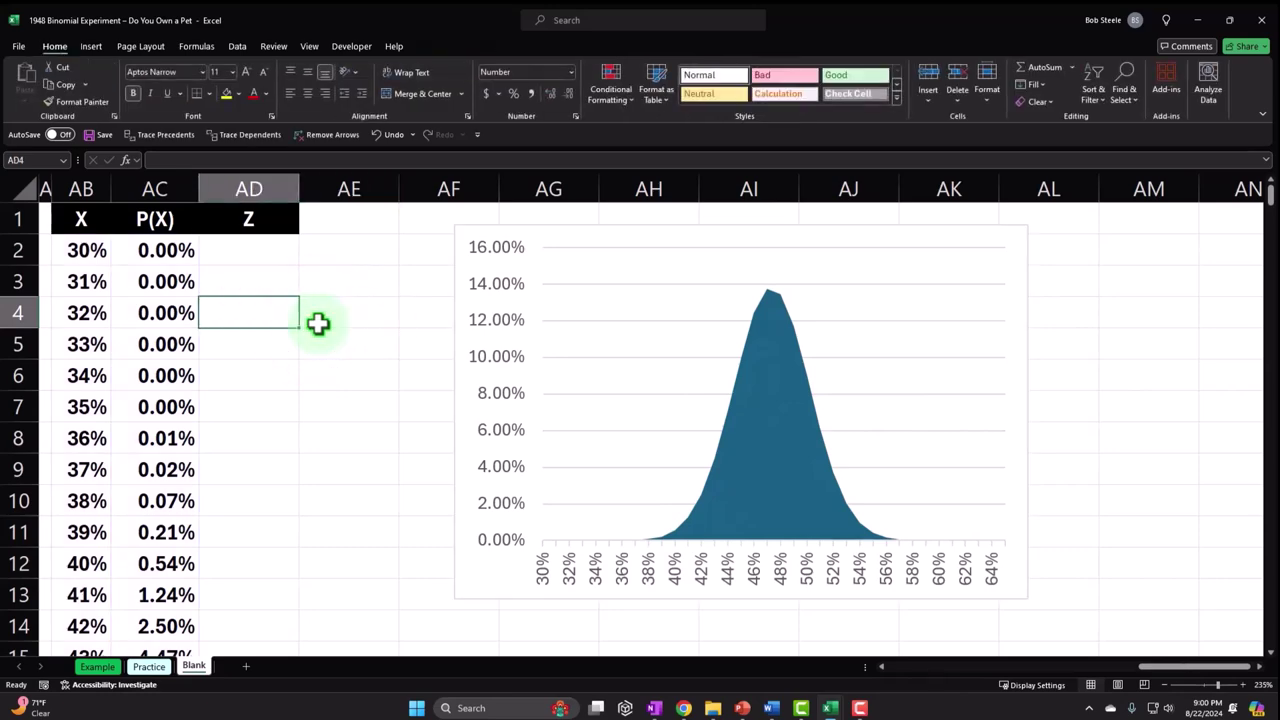
{"action": "key", "text": "Left"}
{"action": "key", "text": "Left"}
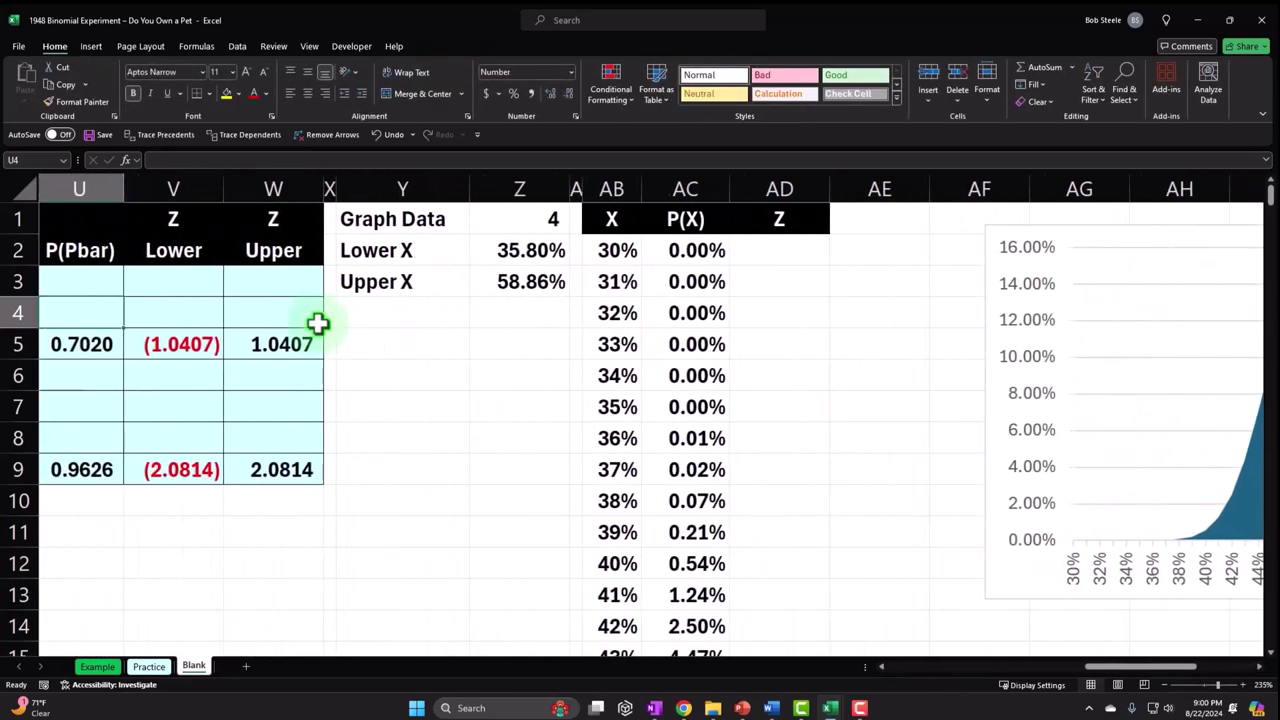
{"action": "key", "text": "Left"}
{"action": "key", "text": "Left"}
{"action": "key", "text": "Left"}
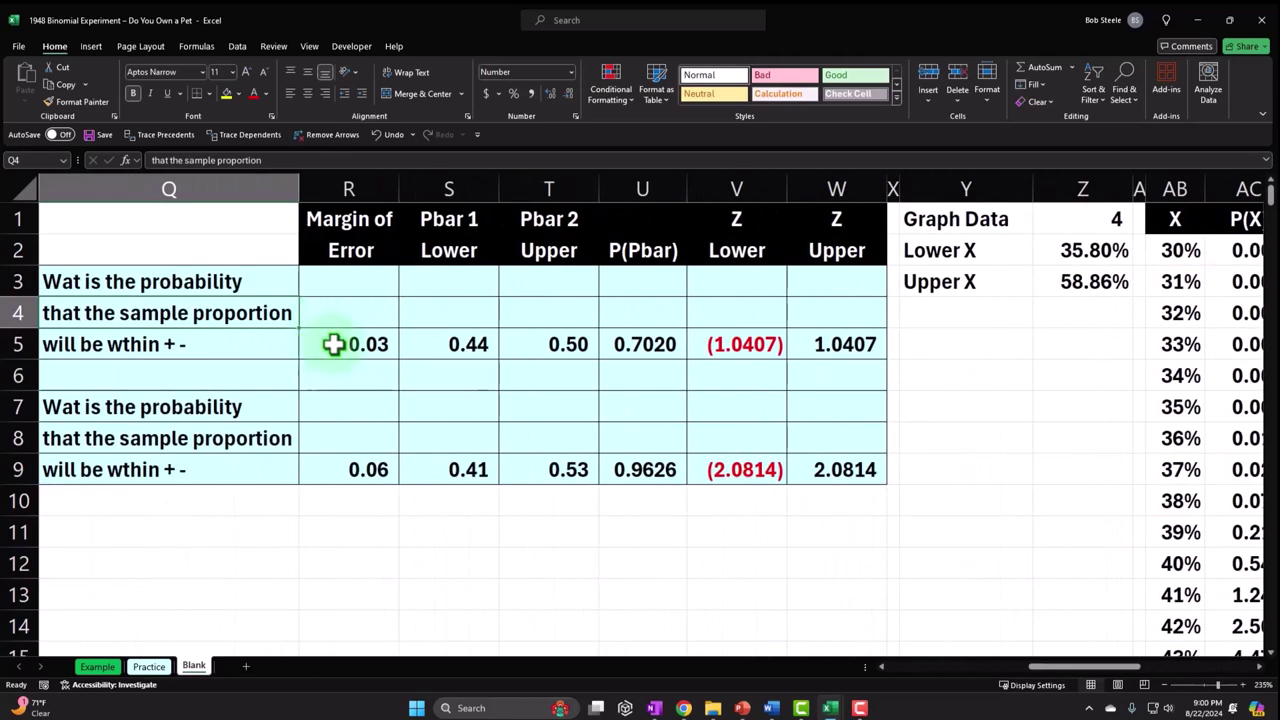
{"action": "left_click", "coordinate": [360, 347]}
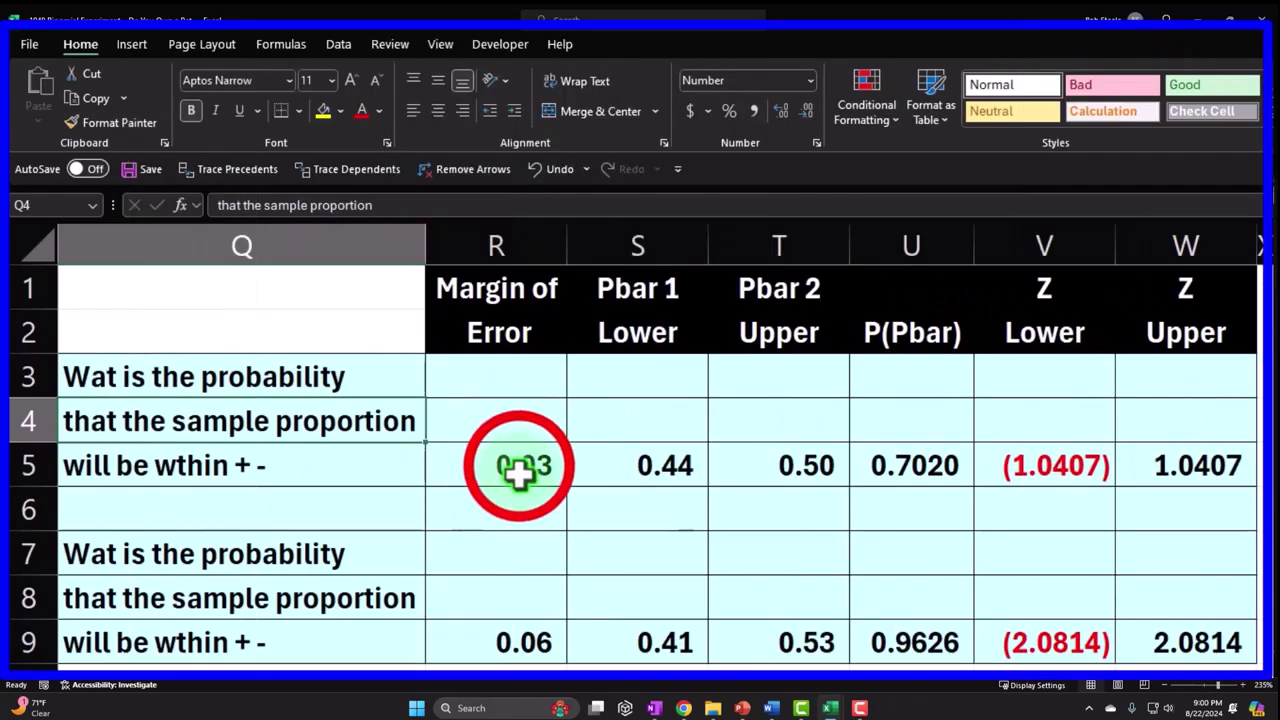
{"action": "left_click", "coordinate": [666, 466]}
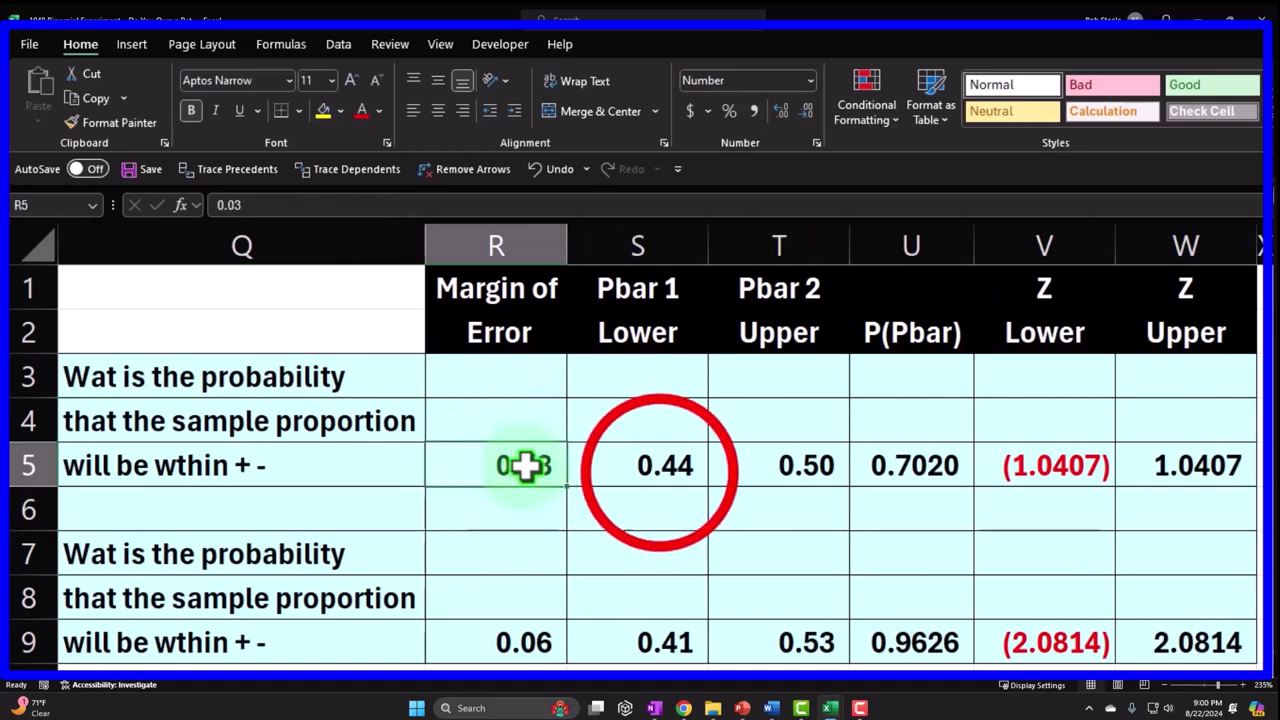
{"action": "left_click", "coordinate": [770, 467]}
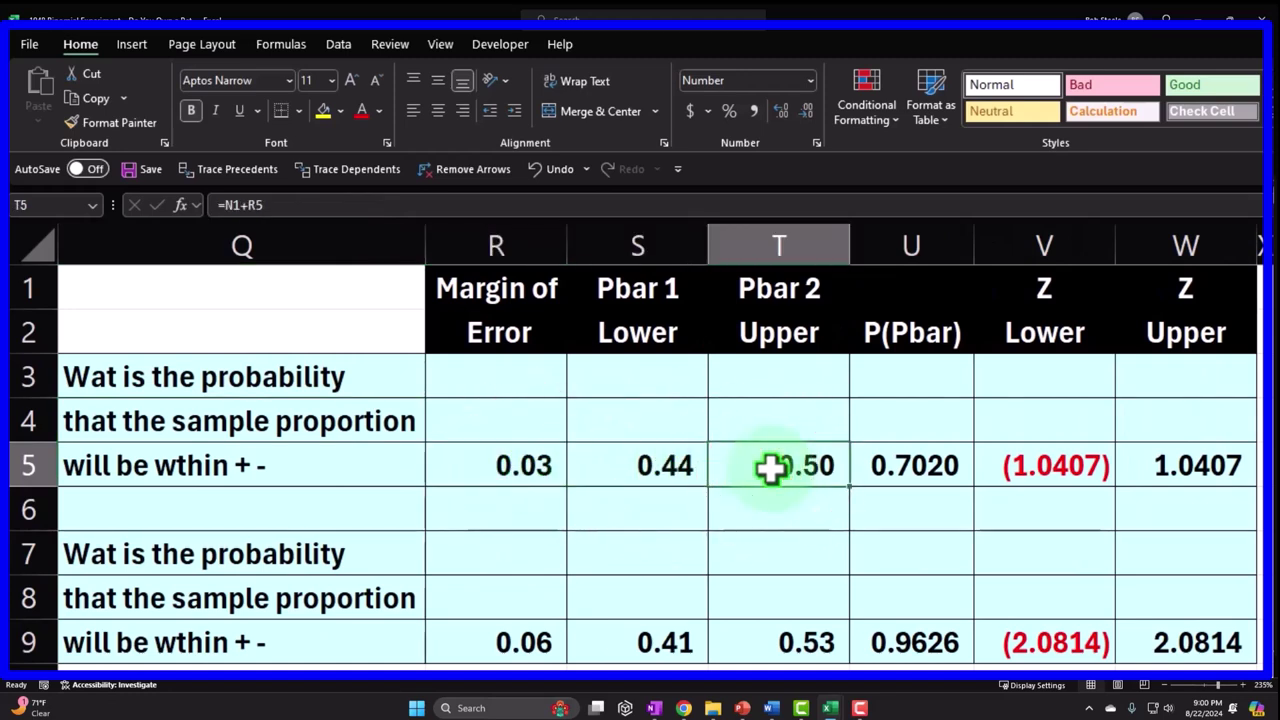
{"action": "left_click", "coordinate": [1034, 438]}
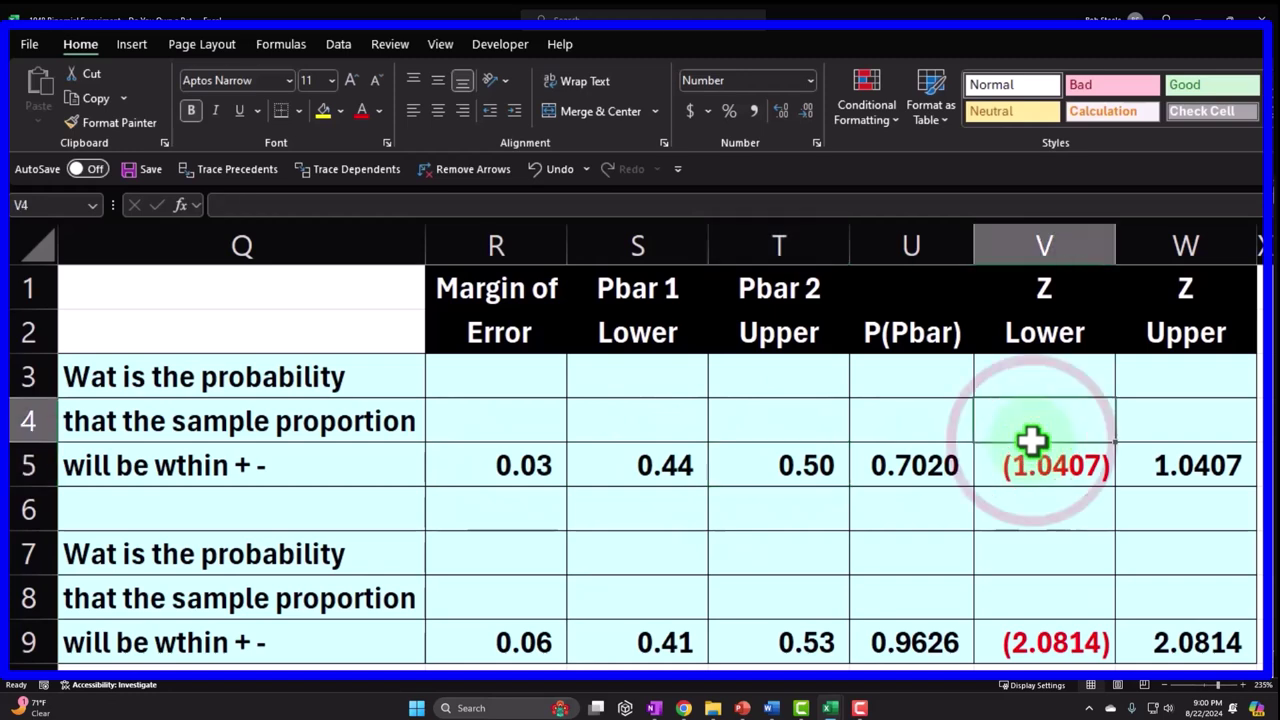
{"action": "key", "text": "Down"}
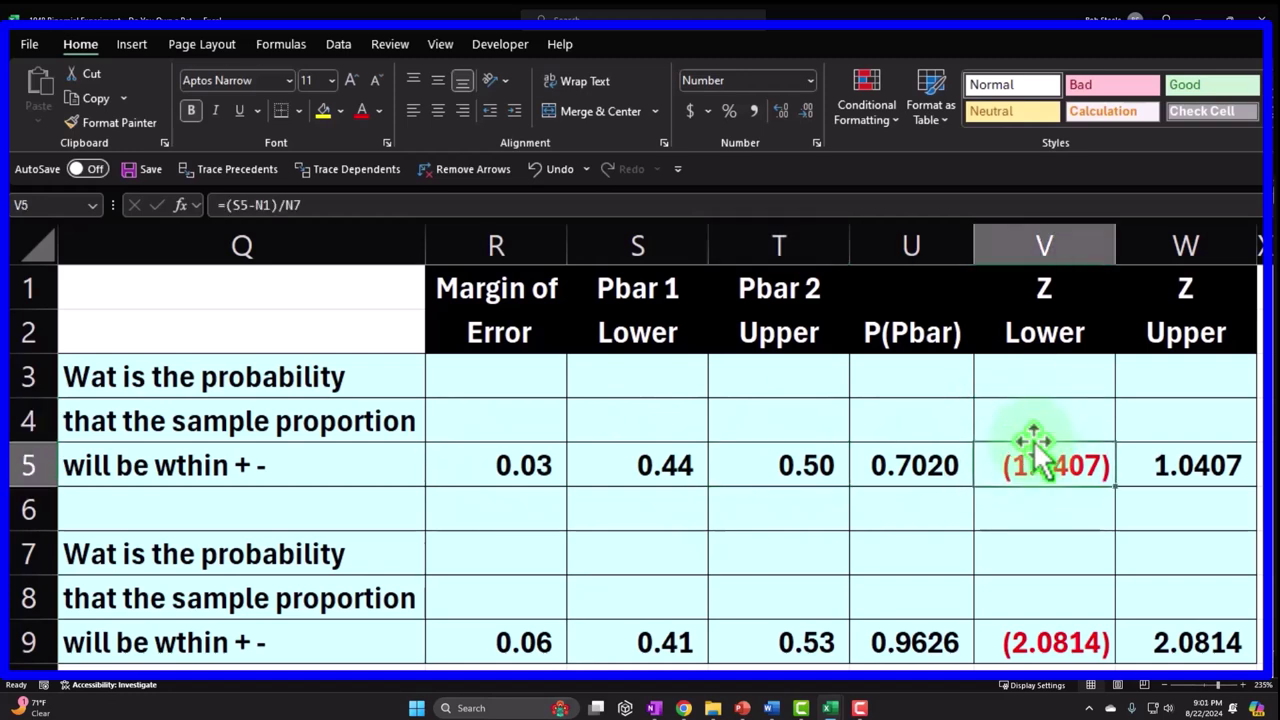
{"action": "key", "text": "Down"}
{"action": "key", "text": "Down"}
{"action": "key", "text": "Down"}
{"action": "key", "text": "Down"}
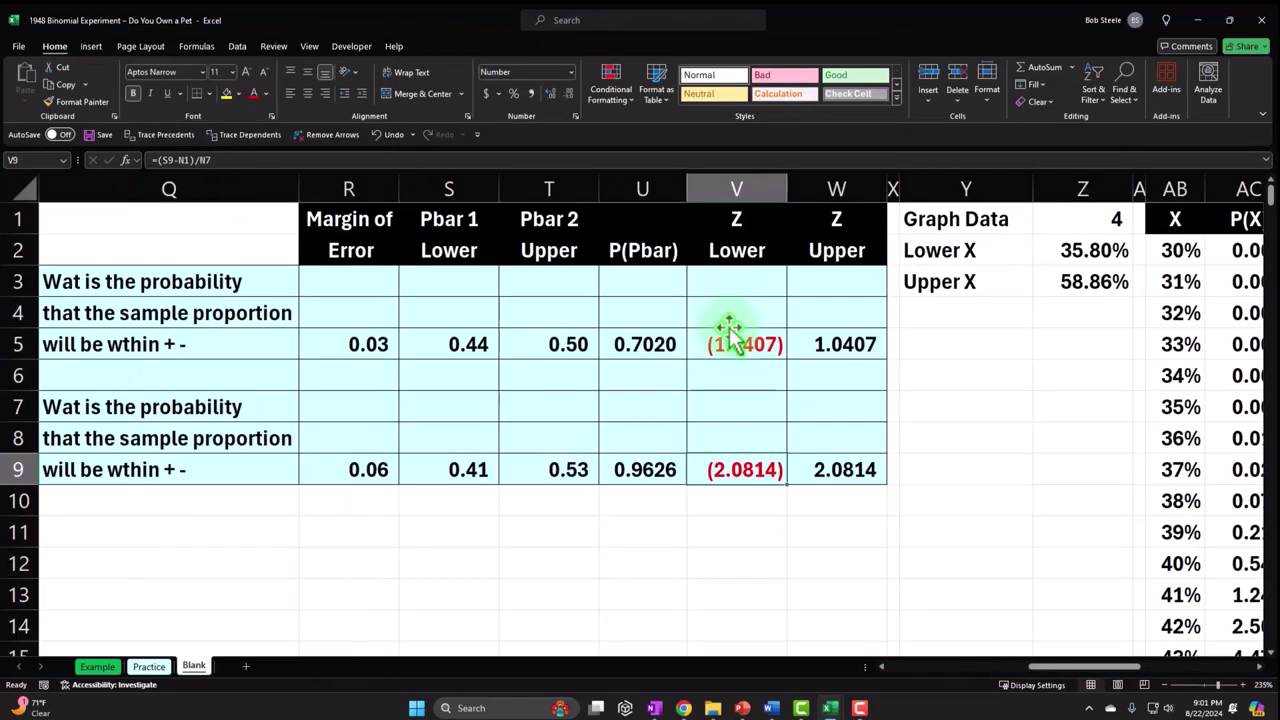
{"action": "key", "text": "Right"}
{"action": "key", "text": "Right"}
{"action": "key", "text": "Right"}
{"action": "key", "text": "Right"}
{"action": "key", "text": "Right"}
{"action": "key", "text": "Right"}
{"action": "key", "text": "Right"}
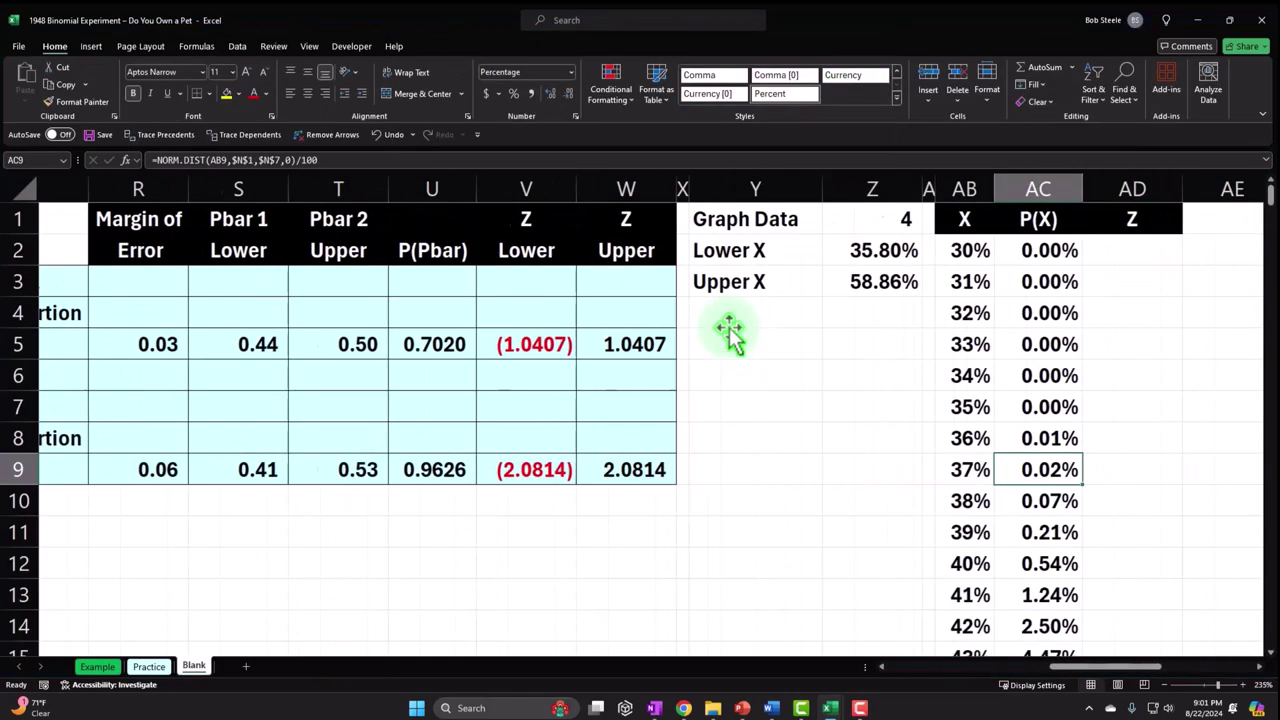
{"action": "key", "text": "Right"}
{"action": "key", "text": "Right"}
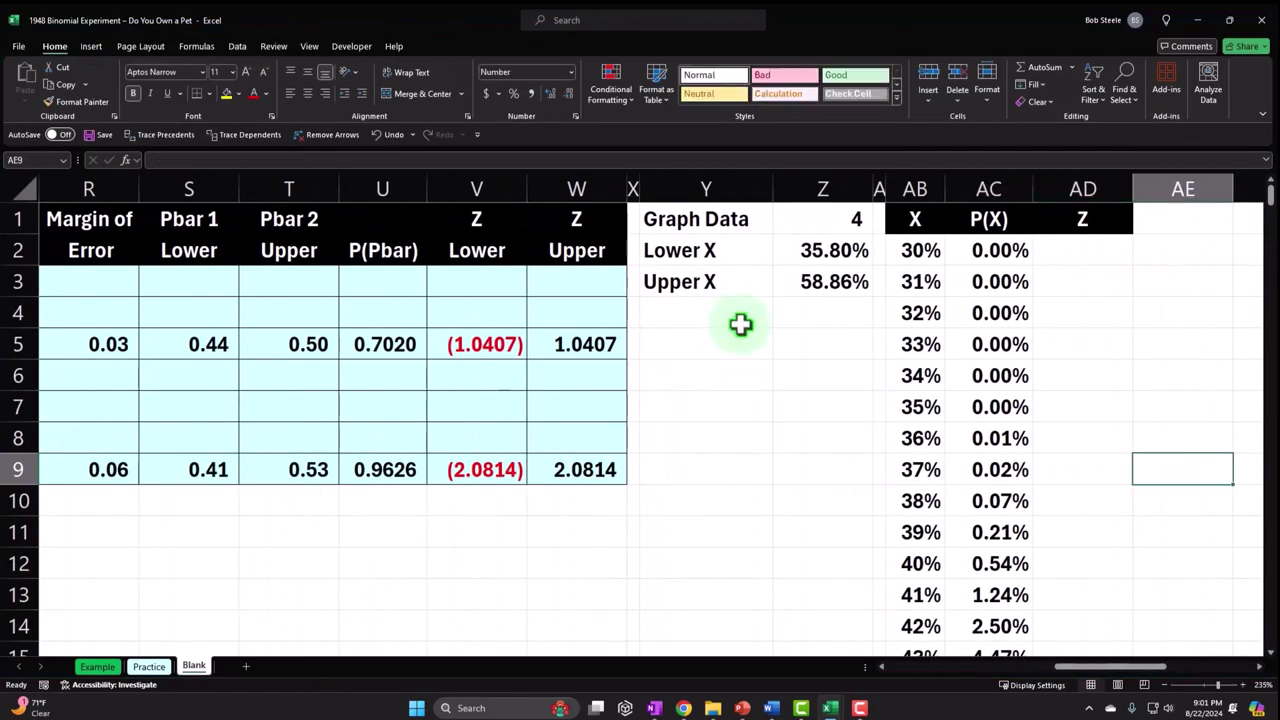
- Enter the z-score formula =(AB2-$N$1)/$N$7 in cell AD2
{"action": "left_click", "coordinate": [1070, 251]}
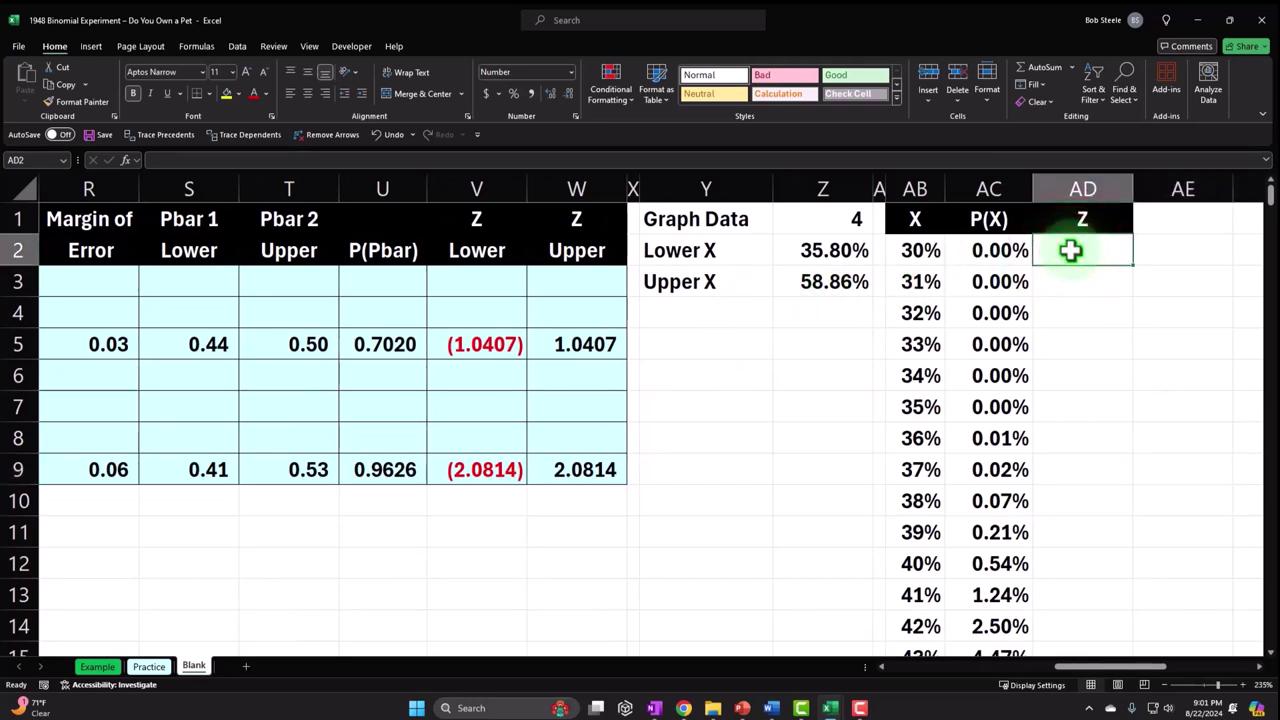
{"action": "type", "text": "=(AC2"}
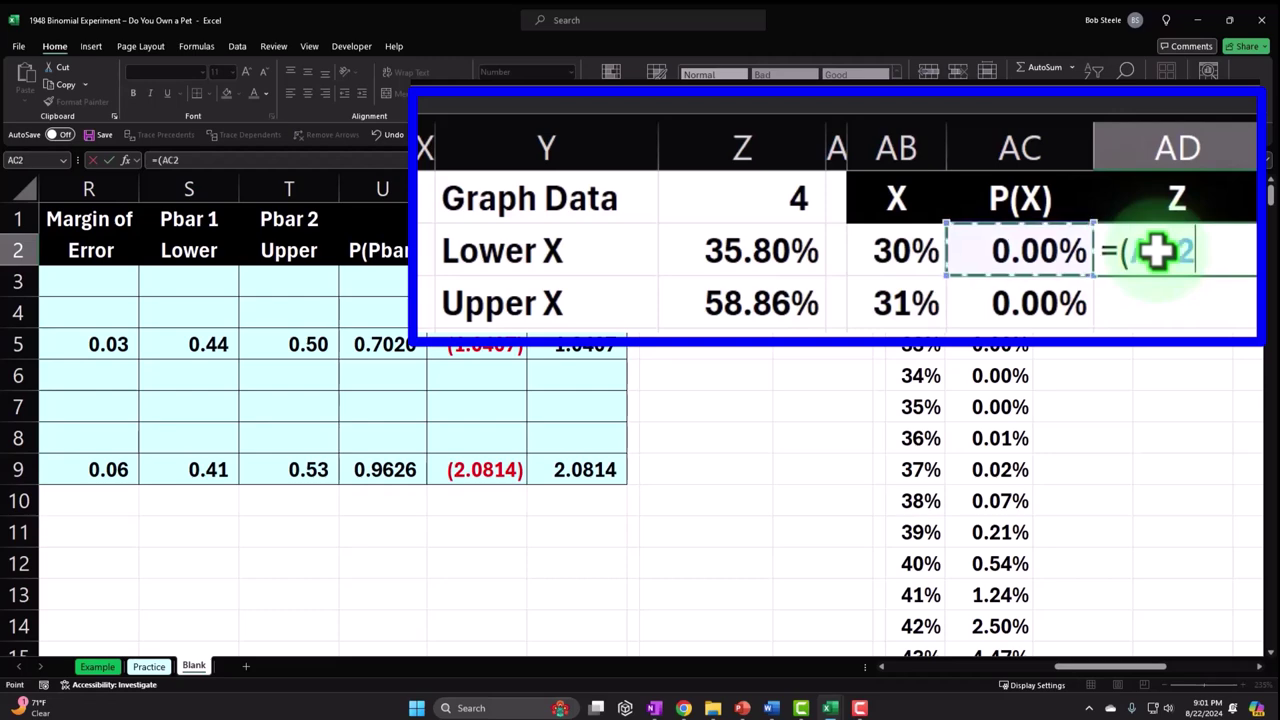
{"action": "key", "text": "Left"}
{"action": "key", "text": "Left"}
{"action": "key", "text": "Left"}
{"action": "key", "text": "Left"}
{"action": "key", "text": "Left"}
{"action": "key", "text": "Left"}
{"action": "key", "text": "Left"}
{"action": "key", "text": "Left"}
{"action": "key", "text": "Left"}
{"action": "key", "text": "Left"}
{"action": "key", "text": "Left"}
{"action": "key", "text": "Left"}
{"action": "key", "text": "Left"}
{"action": "key", "text": "Left"}
{"action": "key", "text": "Left"}
{"action": "key", "text": "Left"}
{"action": "key", "text": "Left"}
{"action": "key", "text": "Left"}
{"action": "key", "text": "Left"}
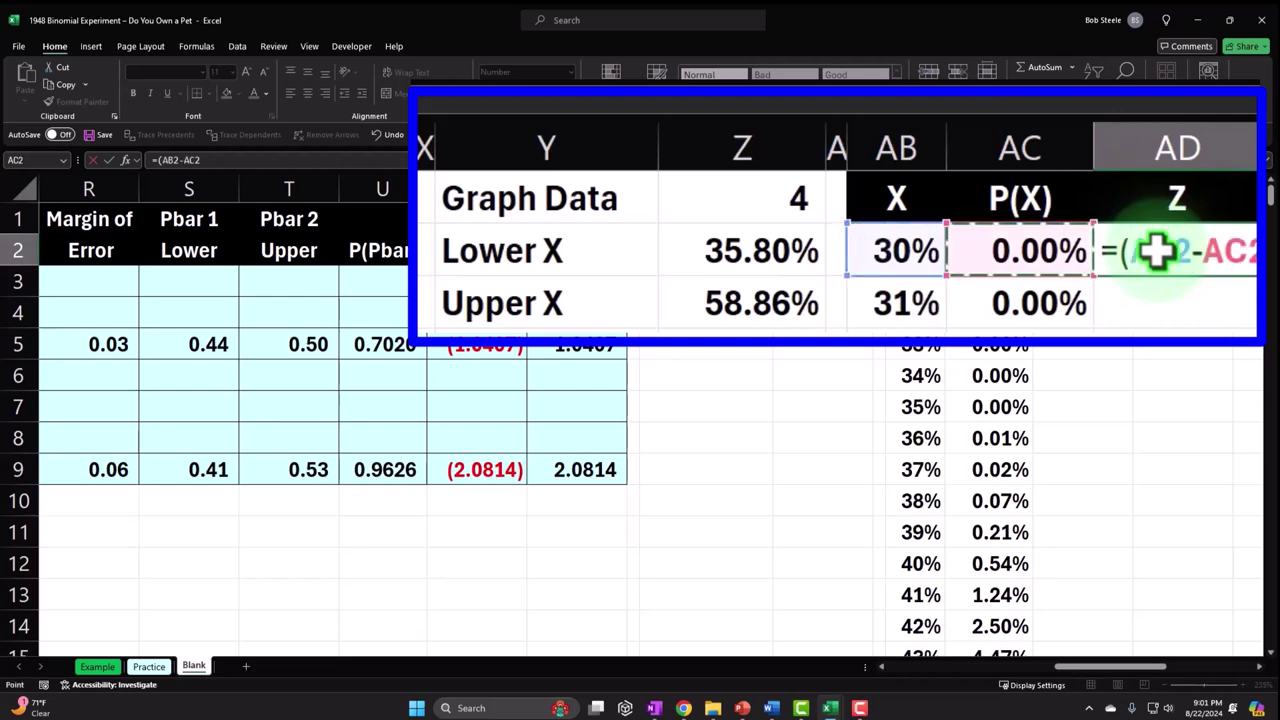
{"action": "key", "text": "Right"}
{"action": "key", "text": "Right"}
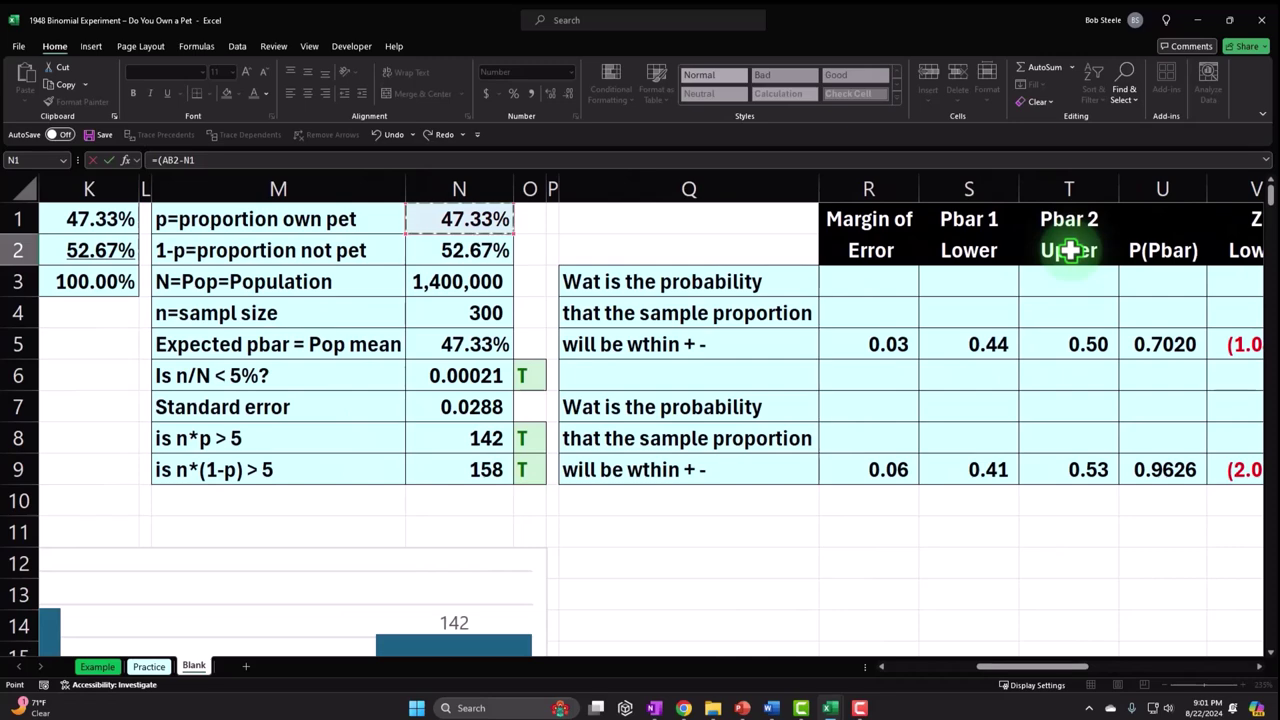
{"action": "key", "text": "F4"}
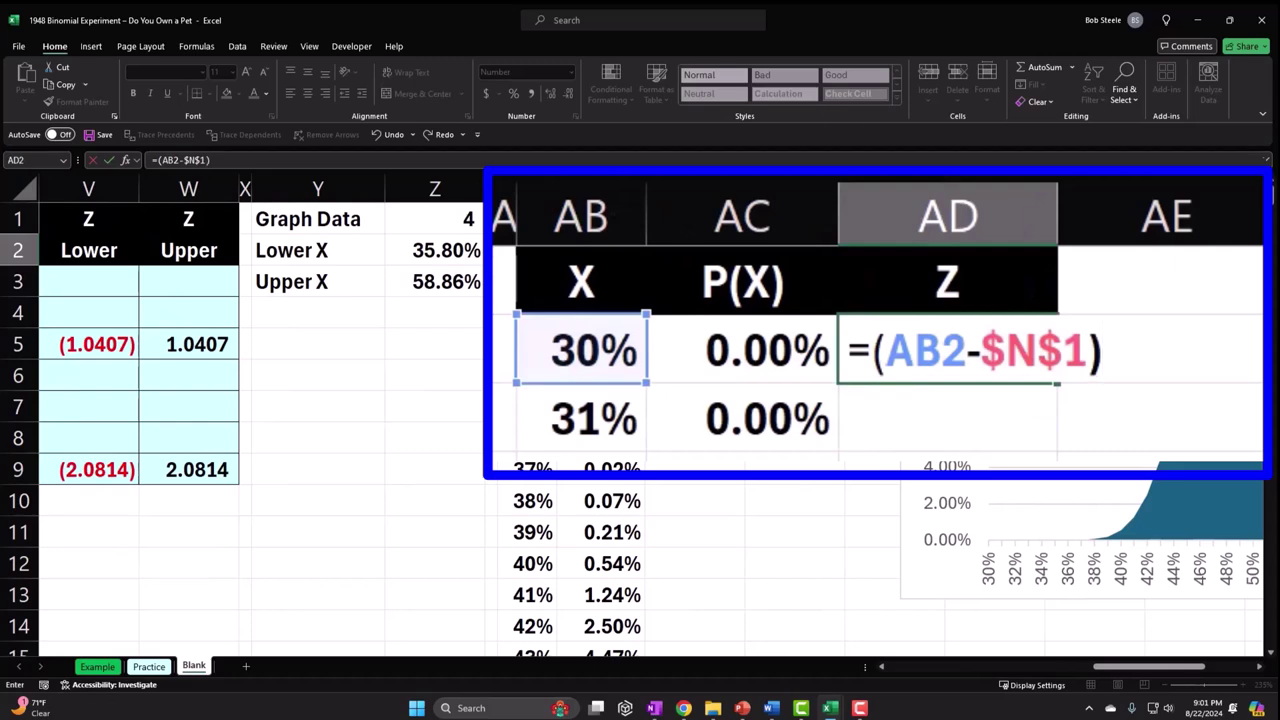
{"action": "type", "text": ")/"}
{"action": "key", "text": "Left"}
{"action": "key", "text": "Left"}
{"action": "key", "text": "Left"}
{"action": "key", "text": "Left"}
{"action": "key", "text": "Left"}
{"action": "key", "text": "Left"}
{"action": "key", "text": "Left"}
{"action": "key", "text": "Left"}
{"action": "key", "text": "Left"}
{"action": "key", "text": "Left"}
{"action": "key", "text": "Left"}
{"action": "key", "text": "Left"}
{"action": "key", "text": "Left"}
{"action": "key", "text": "Left"}
{"action": "key", "text": "Left"}
{"action": "key", "text": "Left"}
{"action": "key", "text": "Left"}
{"action": "key", "text": "Left"}
{"action": "key", "text": "Left"}
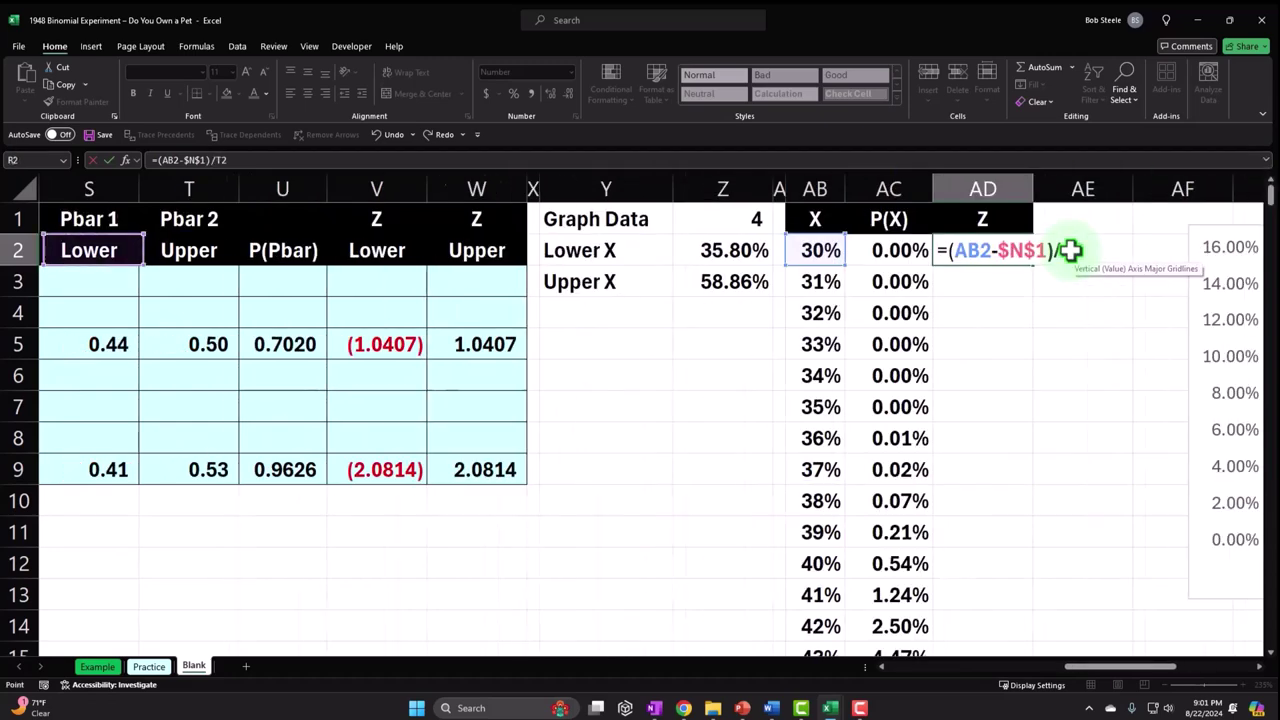
{"action": "key", "text": "Down"}
{"action": "key", "text": "Down"}
{"action": "key", "text": "Down"}
{"action": "key", "text": "Down"}
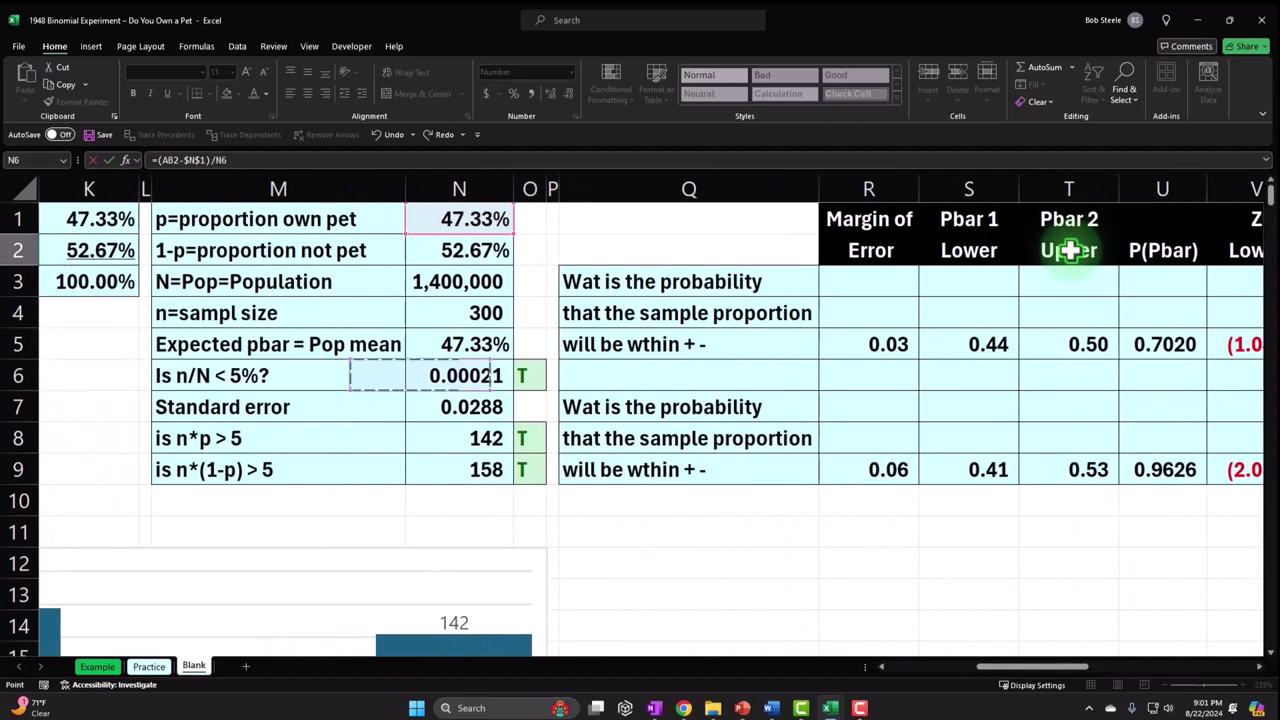
{"action": "key", "text": "F4"}
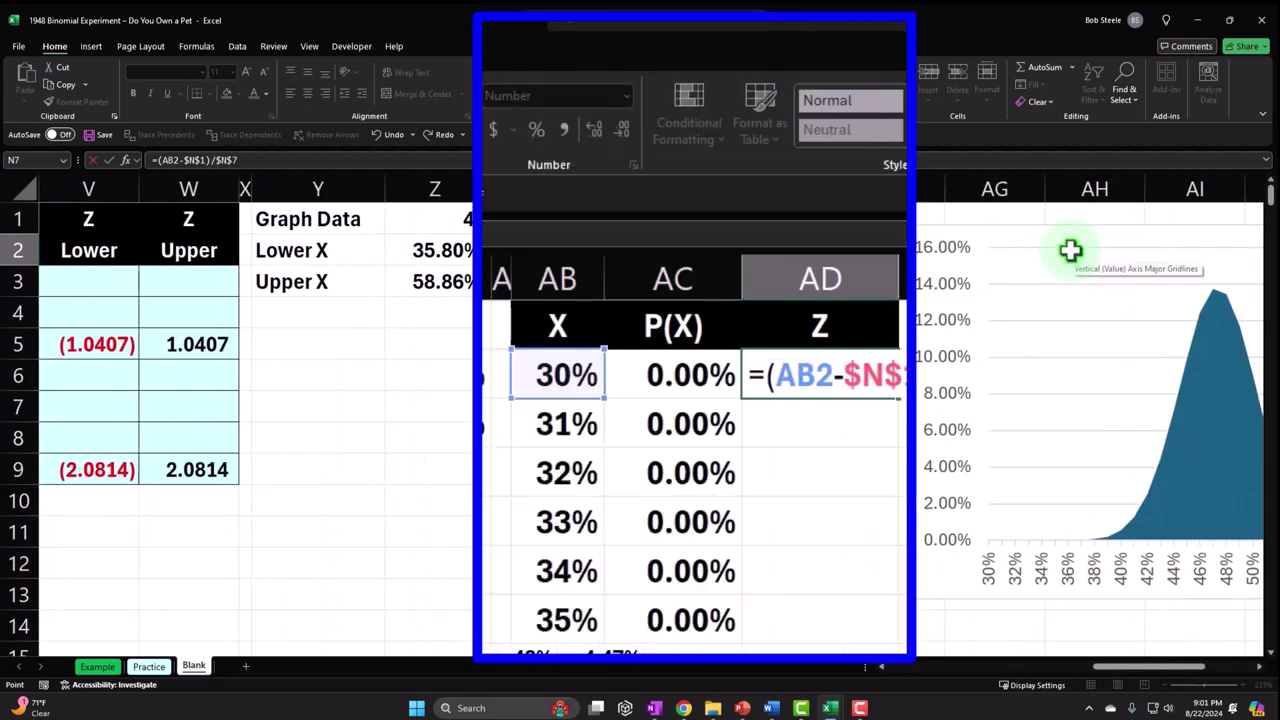
{"action": "key", "text": "Return"}
- Show the z-score to two decimals, fill it down column AD, and widen the column
{"action": "left_click", "coordinate": [779, 370]}
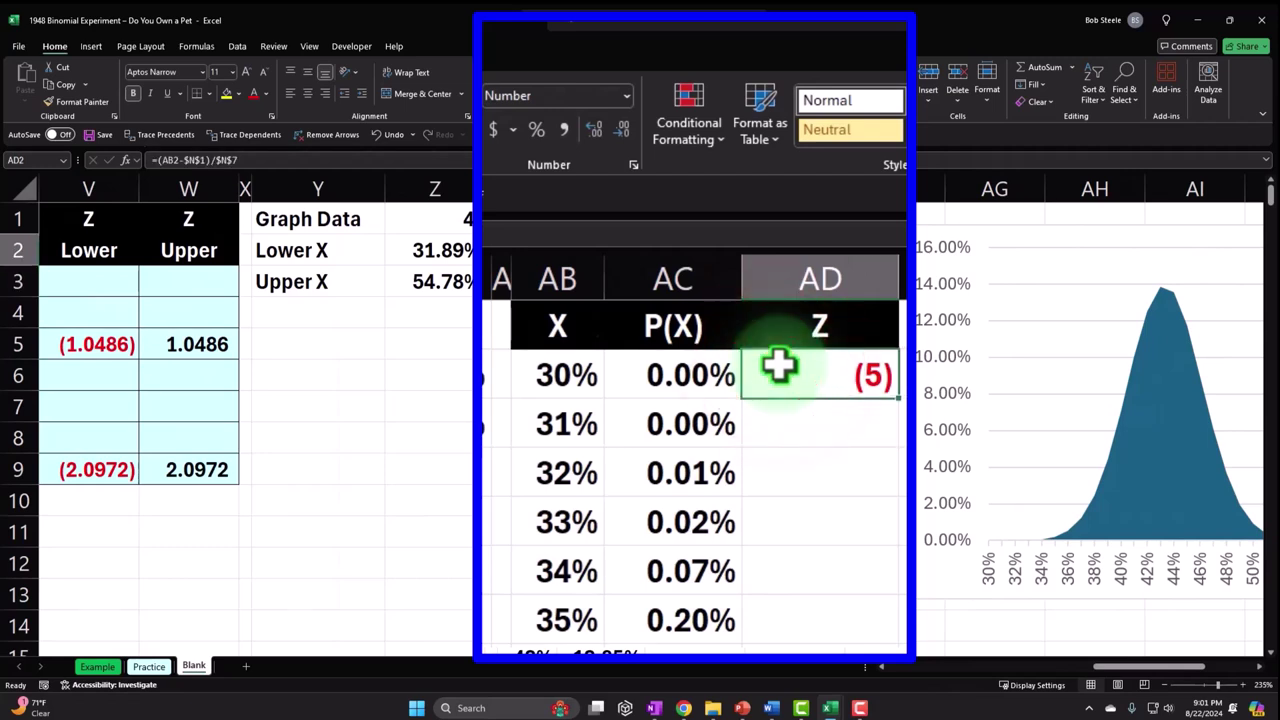
{"action": "left_click", "coordinate": [593, 132]}
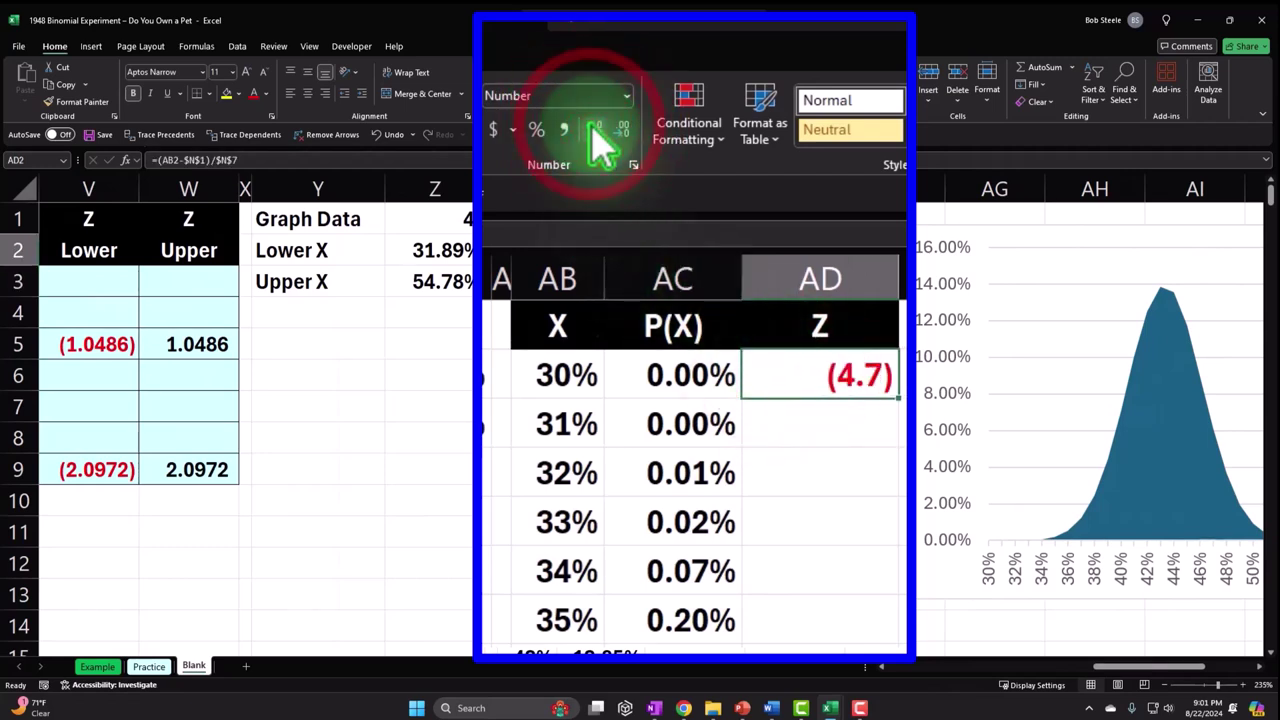
{"action": "left_click", "coordinate": [745, 262]}
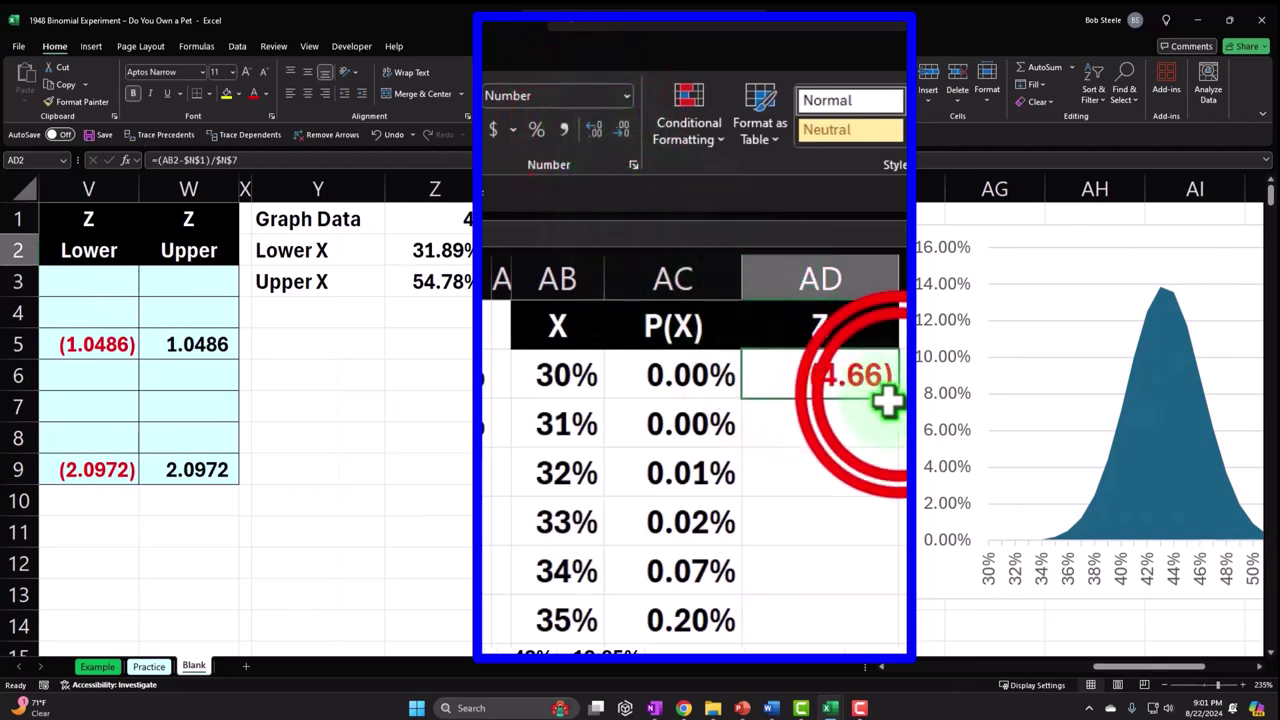
{"action": "double_click", "coordinate": [746, 264]}
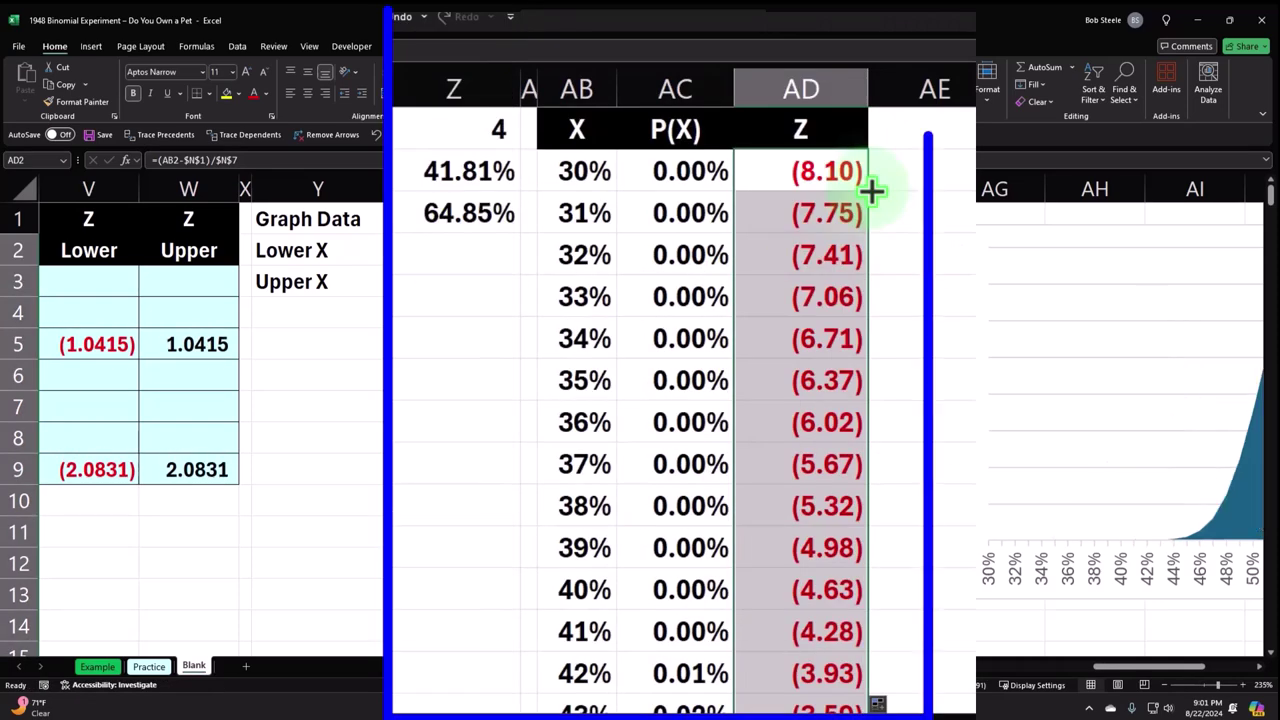
{"action": "double_click", "coordinate": [869, 79]}
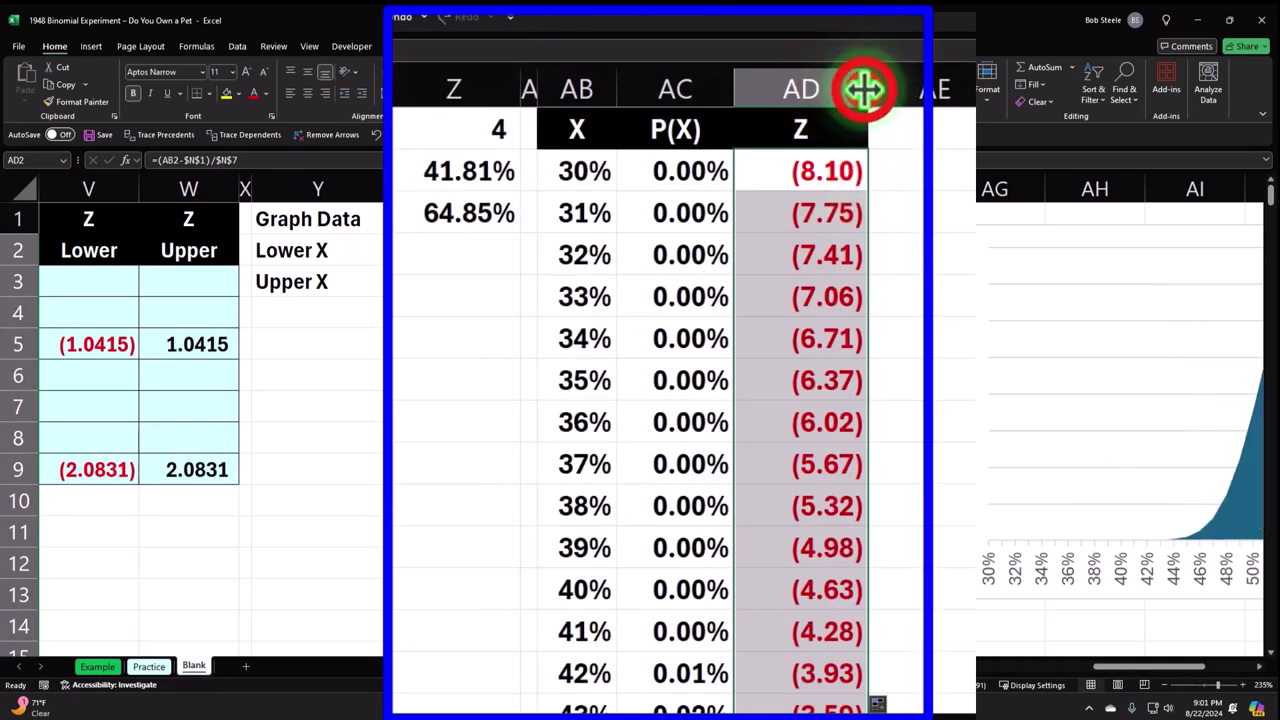
{"action": "mouse_move", "coordinate": [834, 84]}
{"action": "left_mouse_down"}
{"action": "mouse_move", "coordinate": [820, 80]}
{"action": "mouse_move", "coordinate": [838, 84]}
{"action": "left_mouse_up"}
{"action": "left_click", "coordinate": [897, 135]}
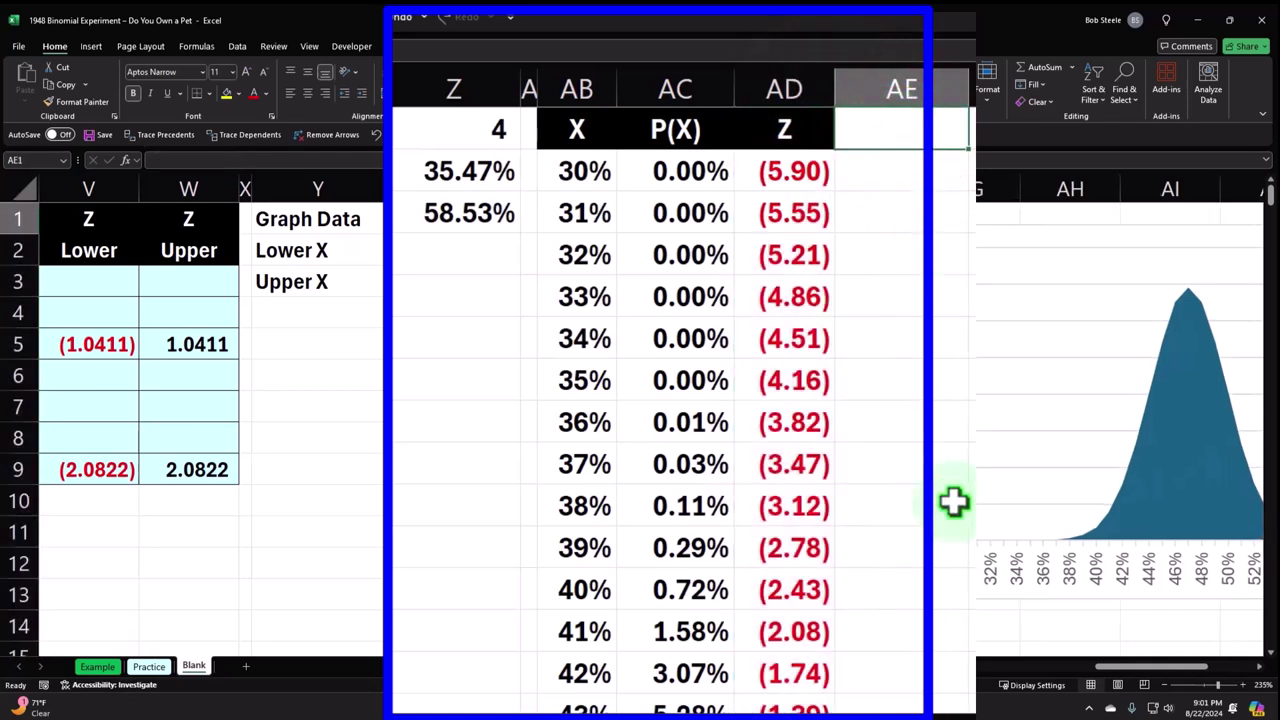
{"action": "left_click", "coordinate": [886, 667]}
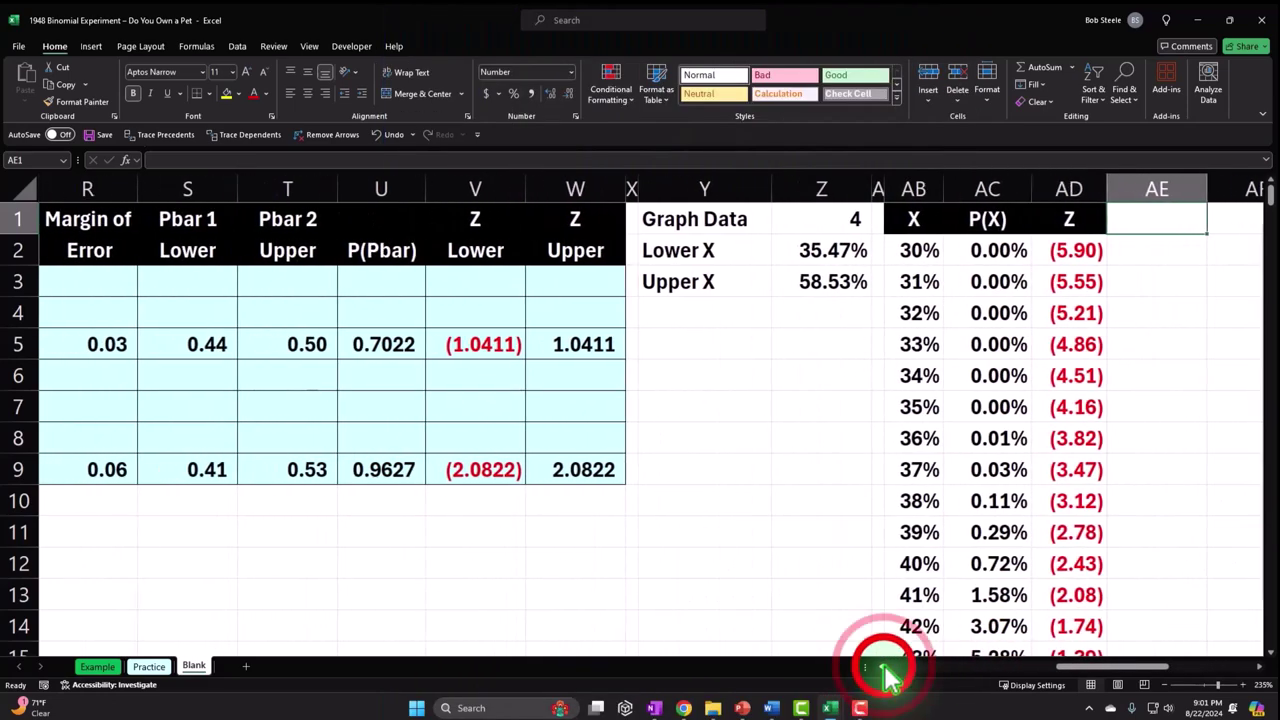
- Scroll the sheet horizontally to inspect the bell-shaped area chart
{"action": "left_click", "coordinate": [1066, 664]}
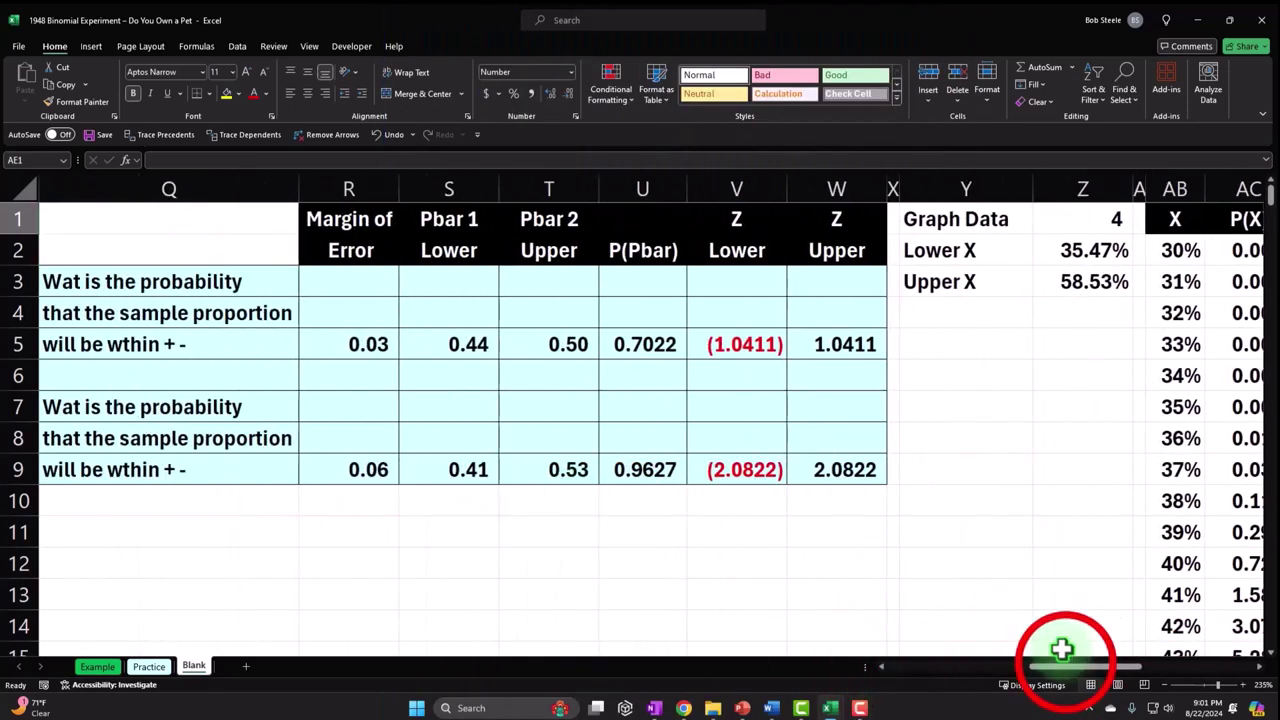
{"action": "left_click_drag", "start_coordinate": [1066, 664], "coordinate": [1114, 645]}
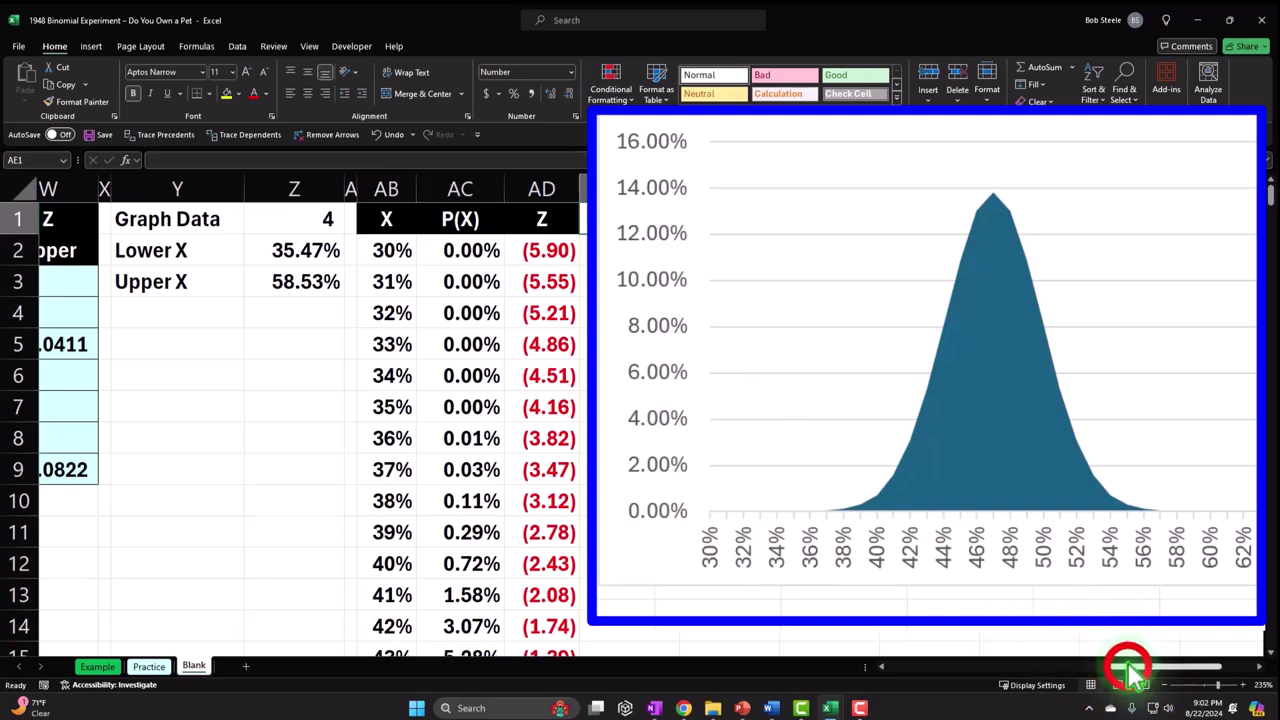
{"action": "mouse_move", "coordinate": [1126, 669]}
{"action": "left_mouse_down"}
{"action": "mouse_move", "coordinate": [1070, 680]}
{"action": "mouse_move", "coordinate": [1140, 670]}
{"action": "left_mouse_up"}
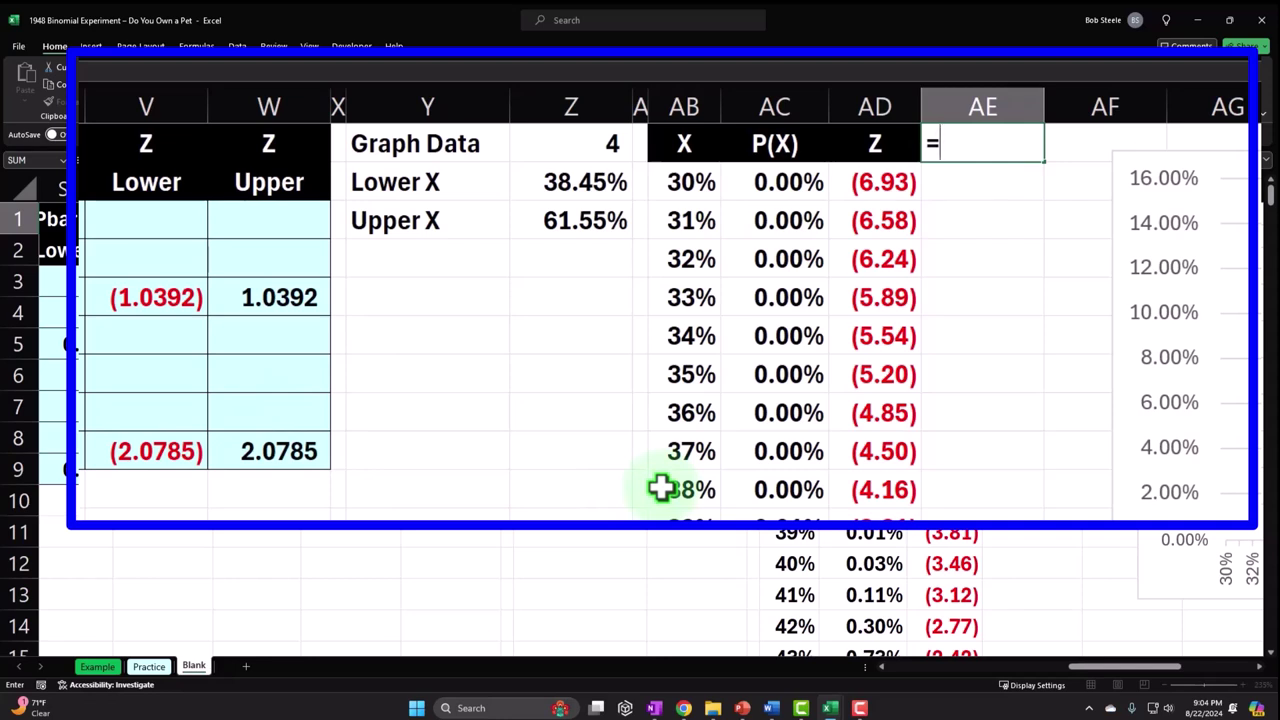
- Build AE1's label formula =V9&"<" from the lower Z value in V9
{"action": "left_click", "coordinate": [161, 443]}
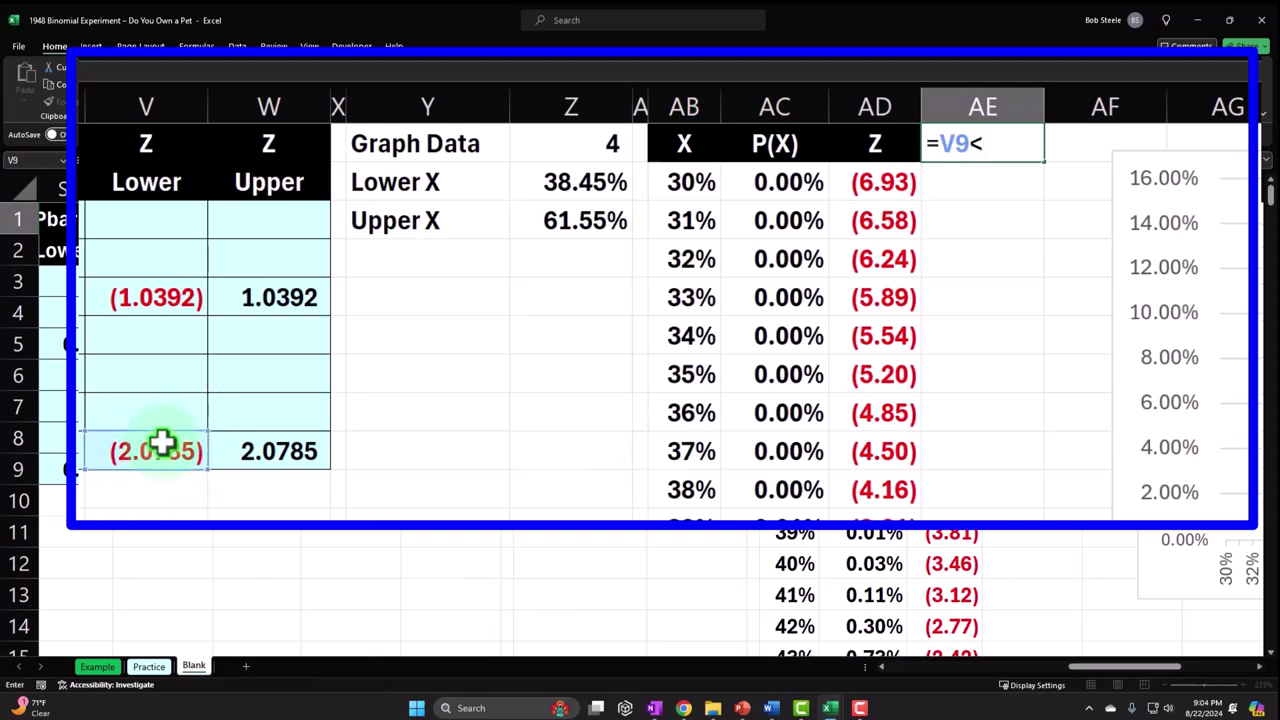
{"action": "left_click", "coordinate": [975, 148]}
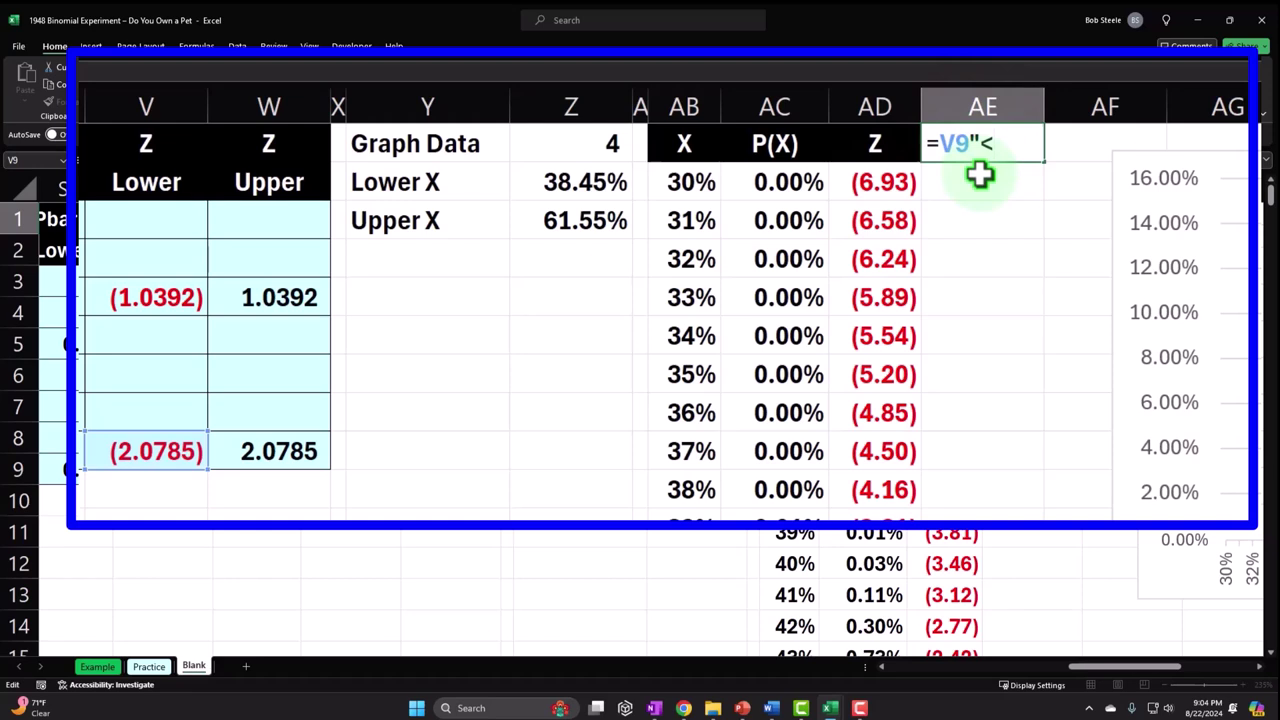
{"action": "double_click", "coordinate": [968, 143]}
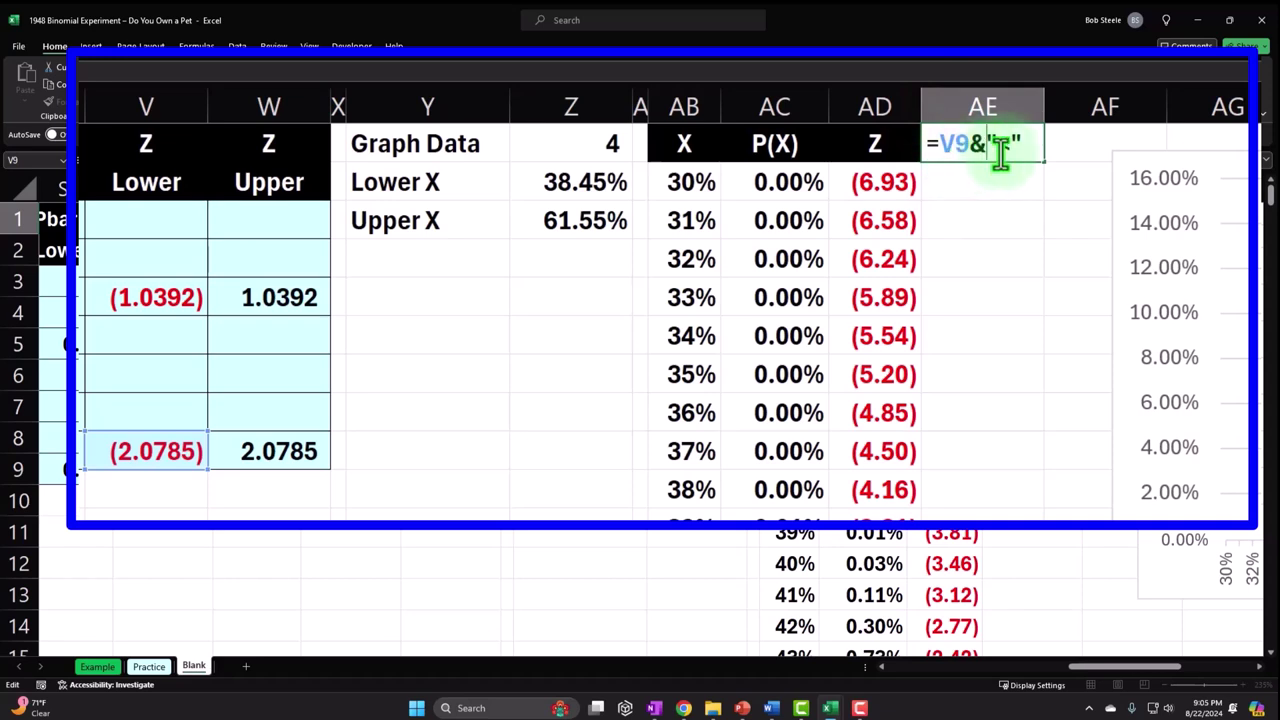
{"action": "left_click", "coordinate": [1000, 148]}
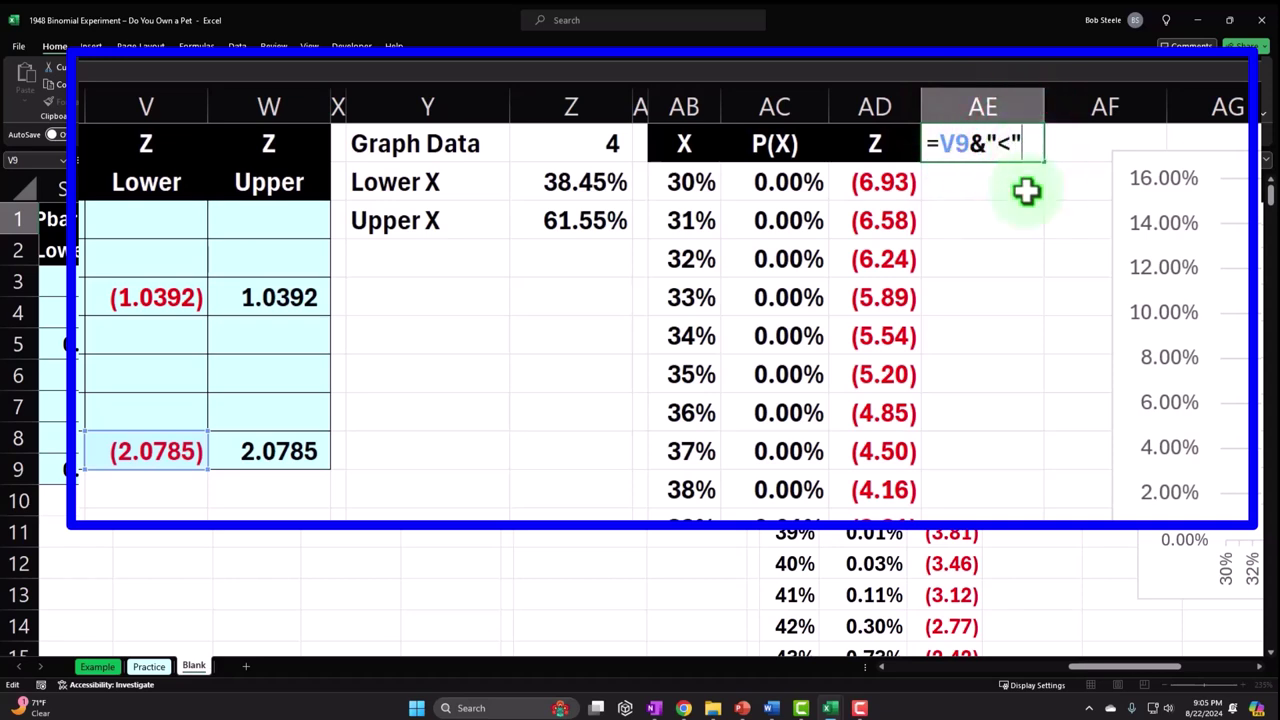
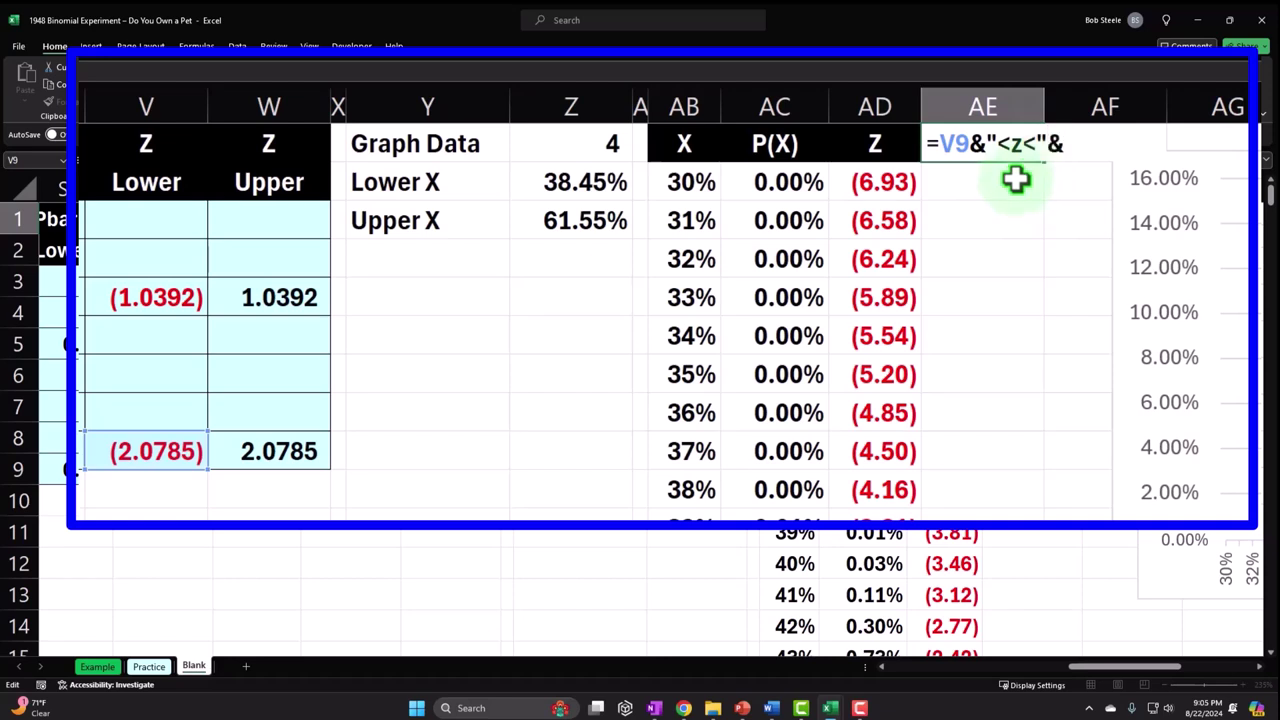
- Finish the AE1 label formula as =V9&"<z<"&W9 so it joins the lower and upper z bounds
{"action": "left_click", "coordinate": [302, 450]}
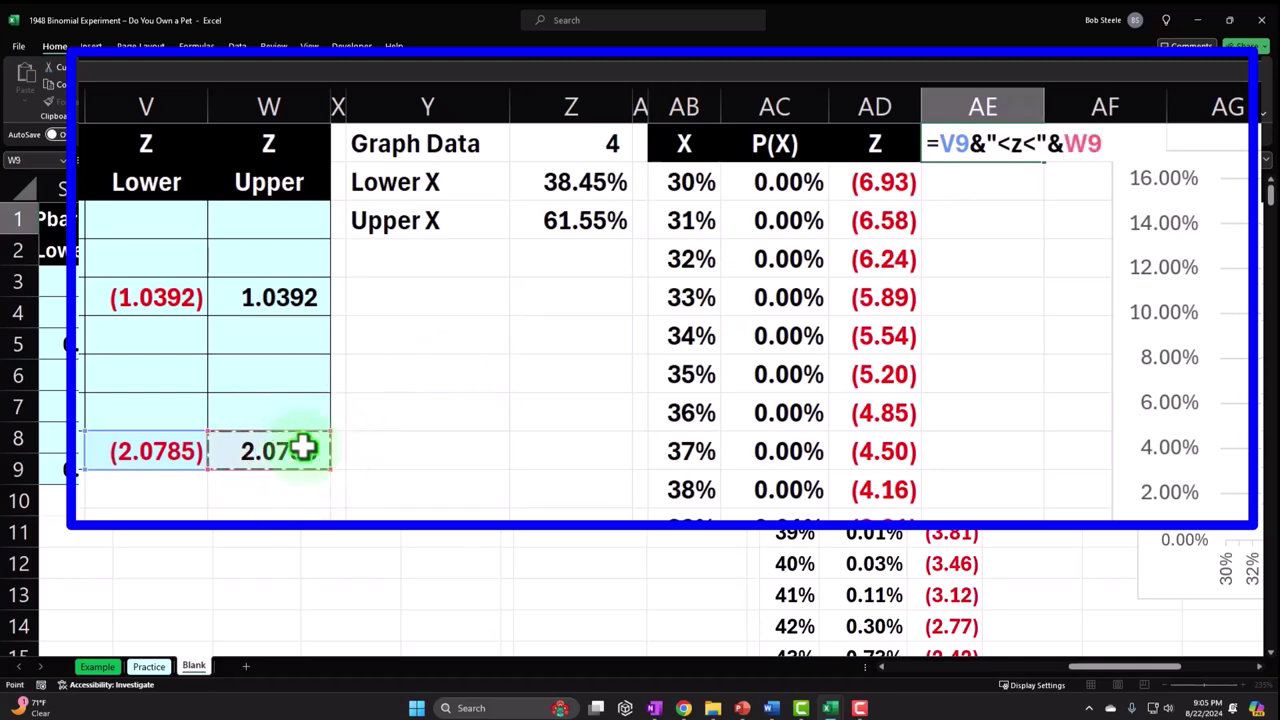
{"action": "key", "text": "Return"}
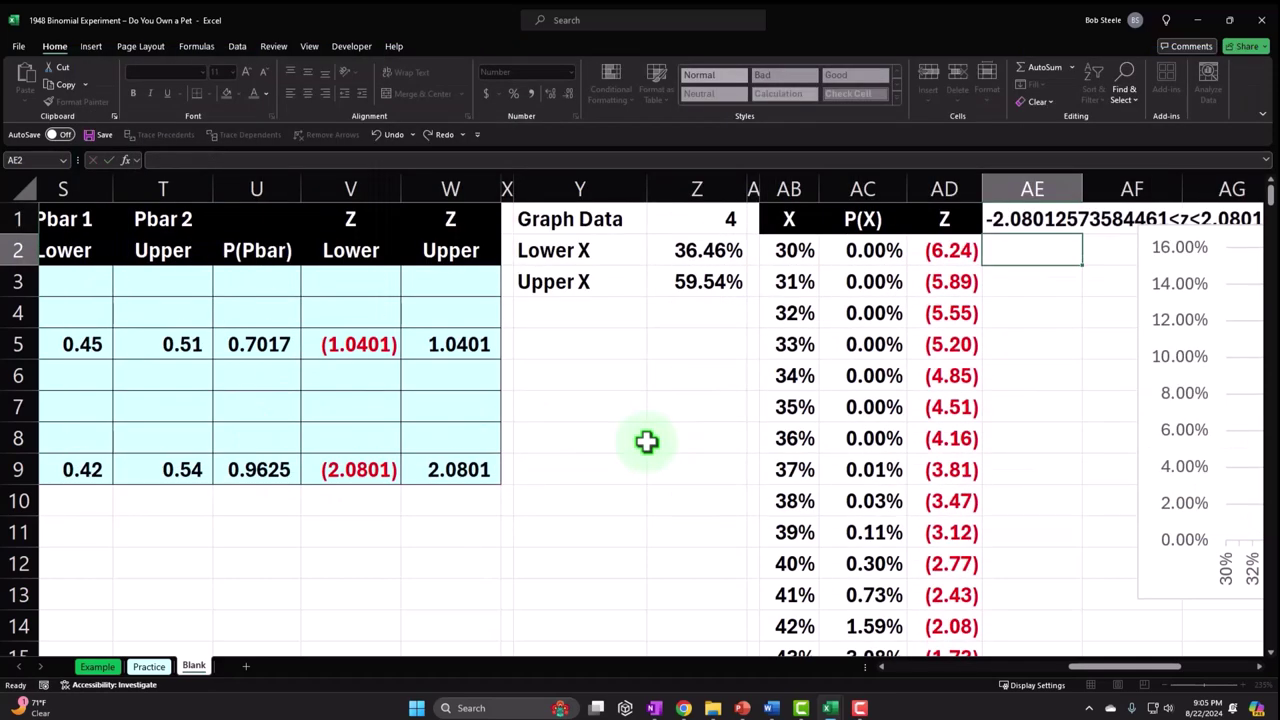
{"action": "key", "text": "Up"}
{"action": "left_click_drag", "start_coordinate": [1112, 672], "coordinate": [1143, 674]}
- Wrap the lower bound in the AE1 label formula as ROUND(V9,2)
{"action": "left_click", "coordinate": [915, 222]}
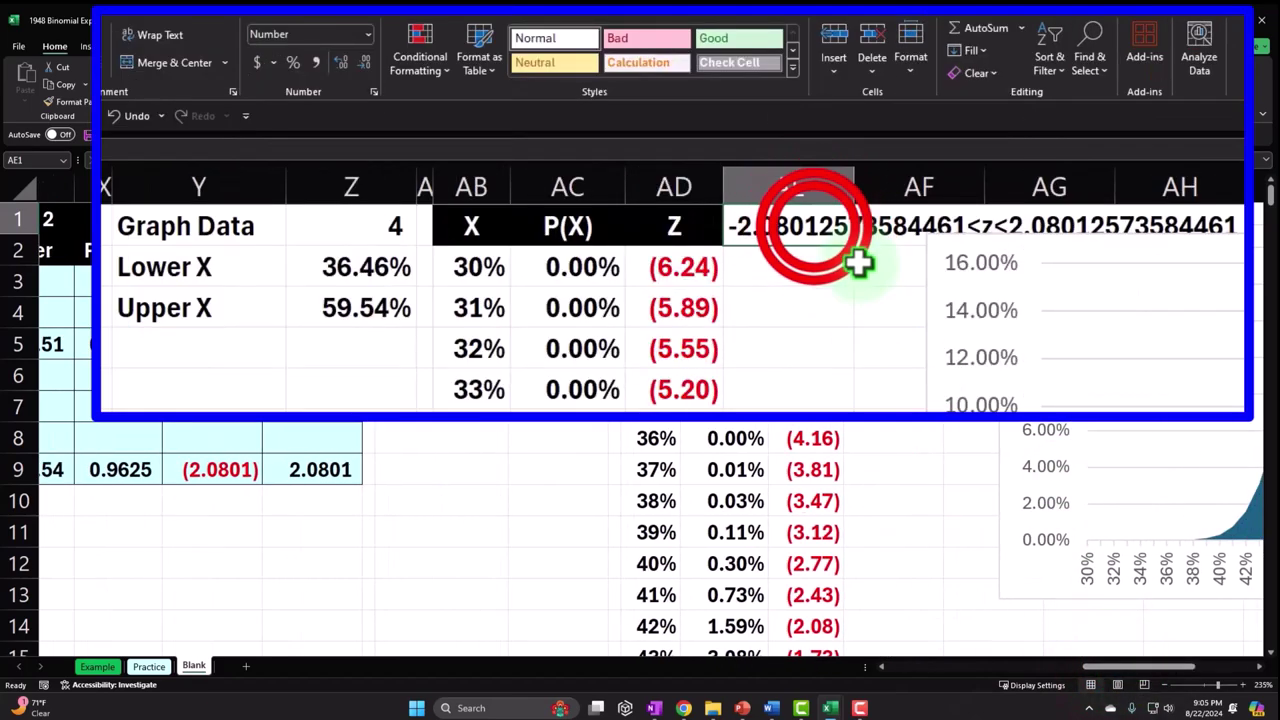
{"action": "double_click", "coordinate": [814, 223]}
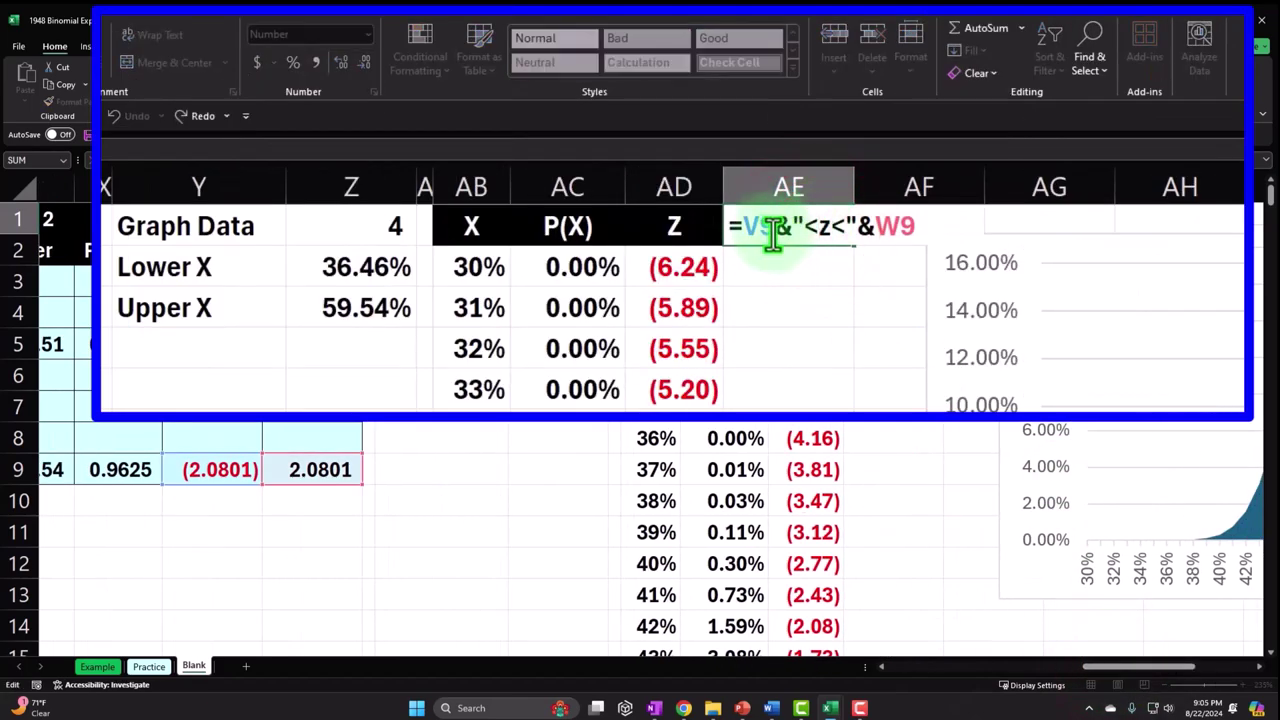
{"action": "left_click", "coordinate": [751, 228]}
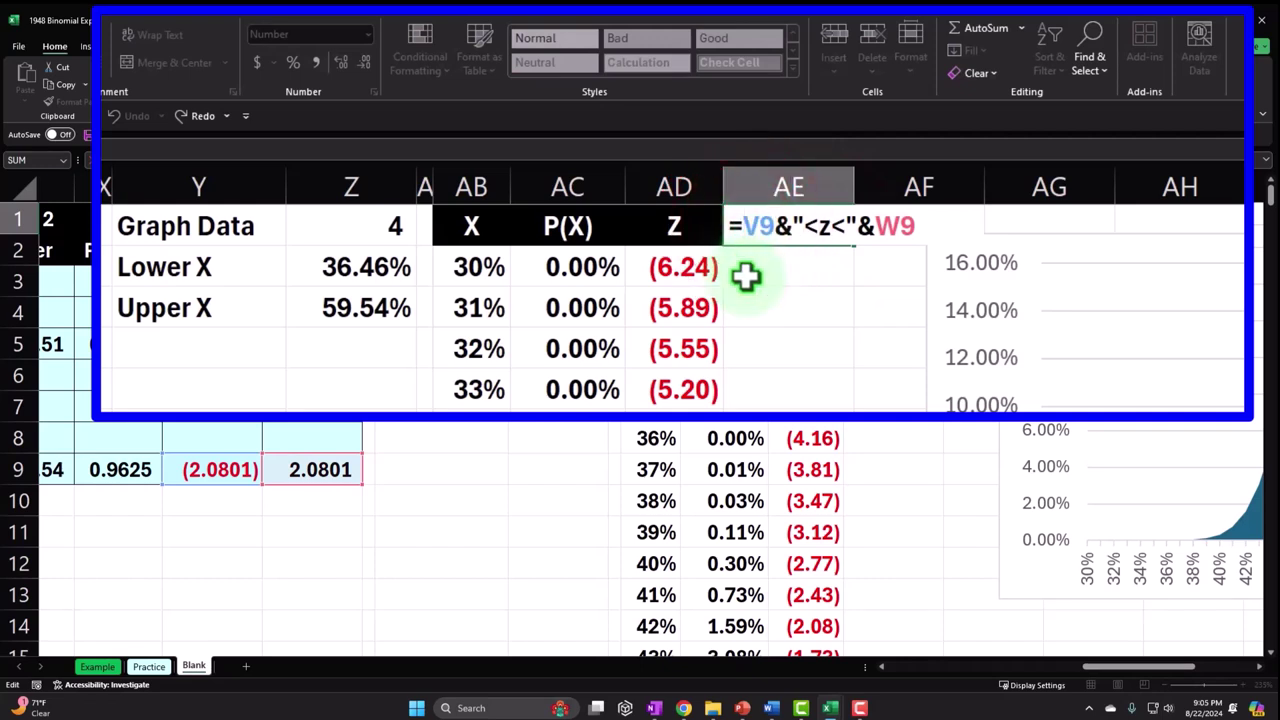
{"action": "type", "text": "round"}
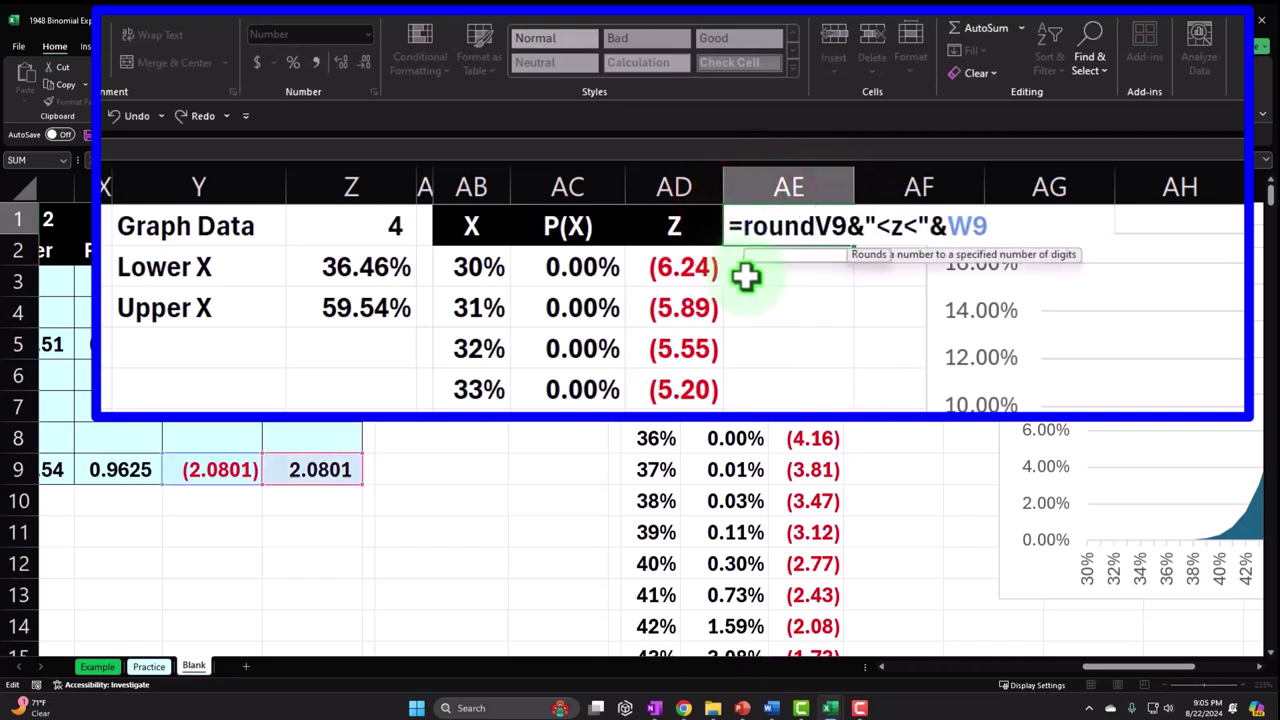
{"action": "key", "text": "Tab"}
{"action": "left_click", "coordinate": [872, 226]}
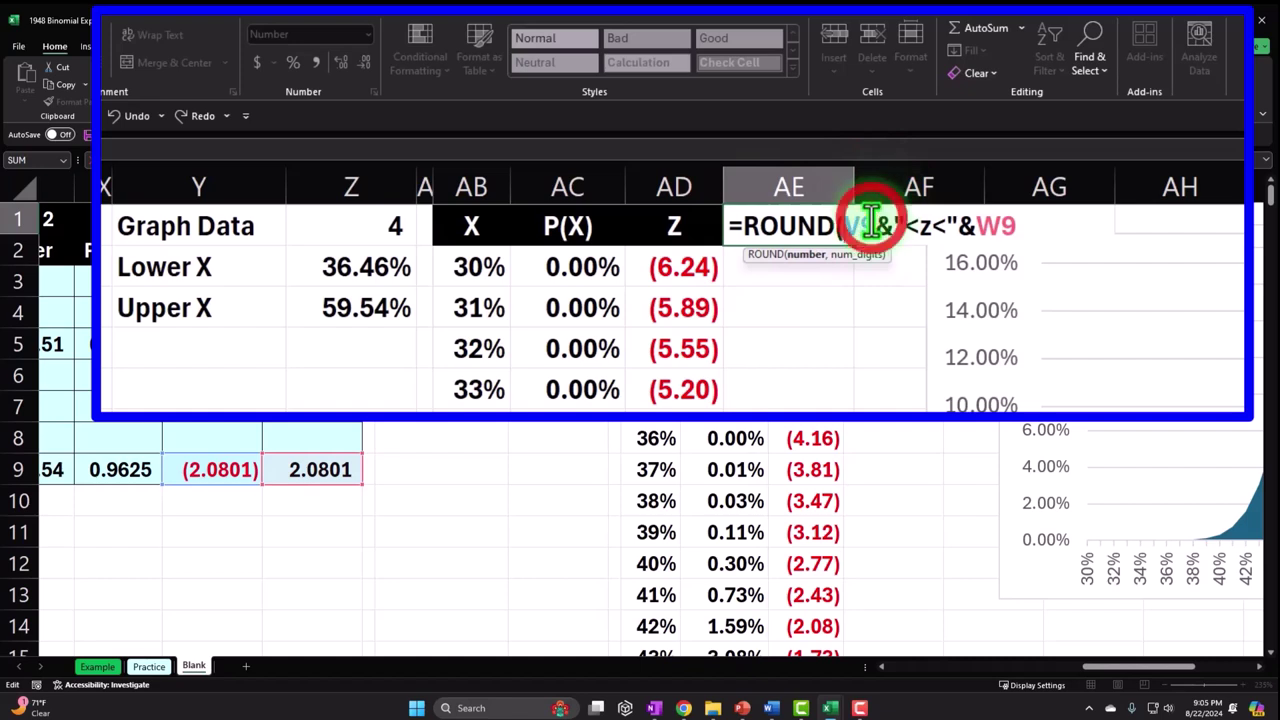
{"action": "type", "text": ","}
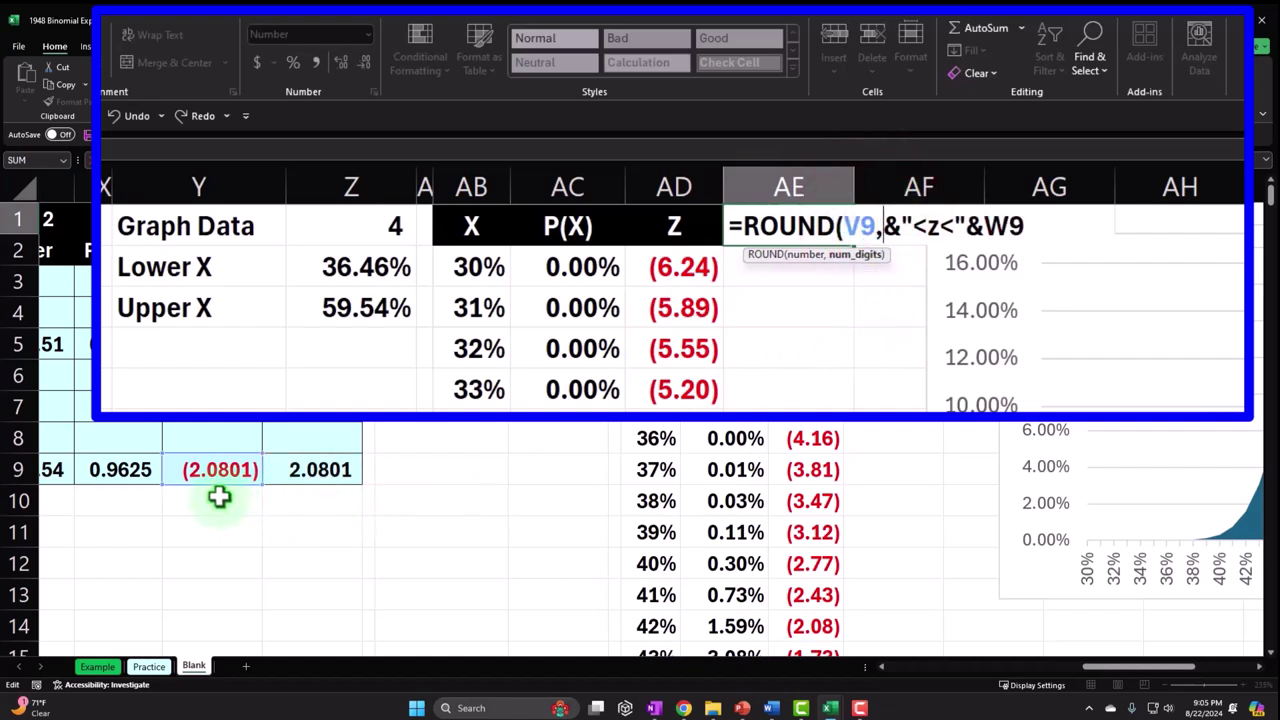
{"action": "type", "text": "2"}
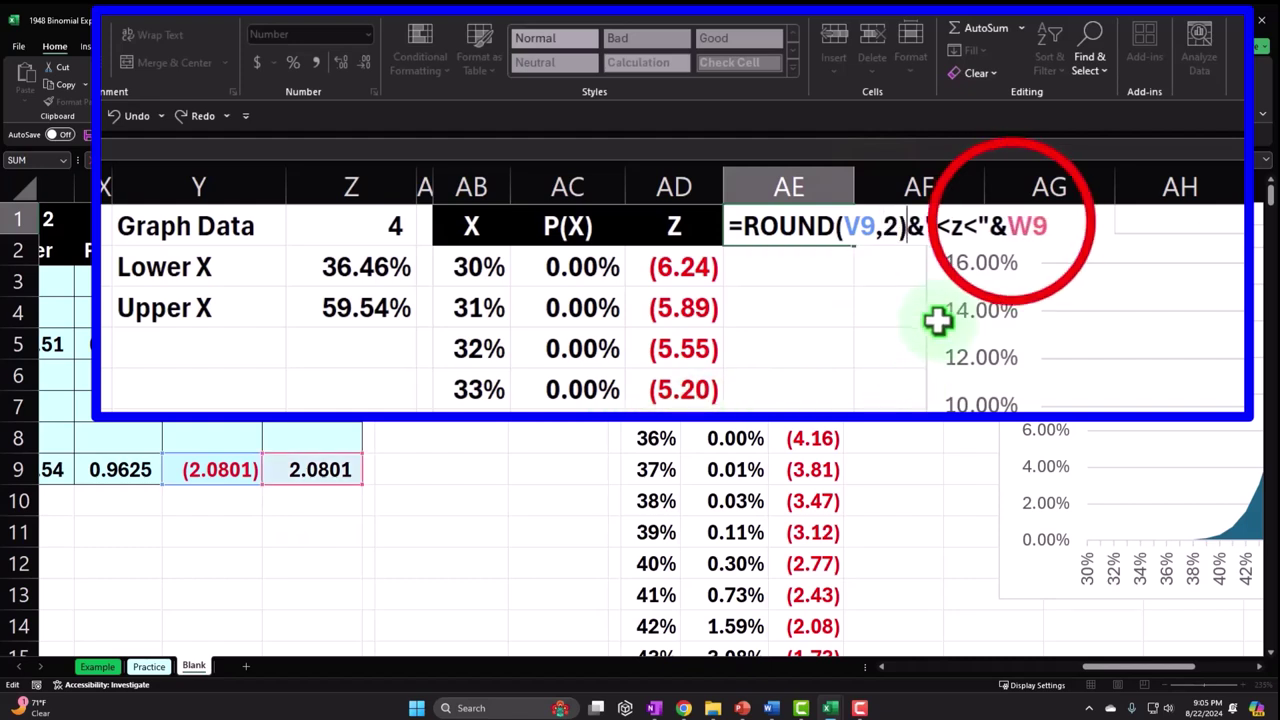
- Round W9 to two decimals too, so AE1 reads -2.08<z<2.08, and widen column AE
{"action": "left_click", "coordinate": [1012, 224]}
{"action": "type", "text": "rou"}
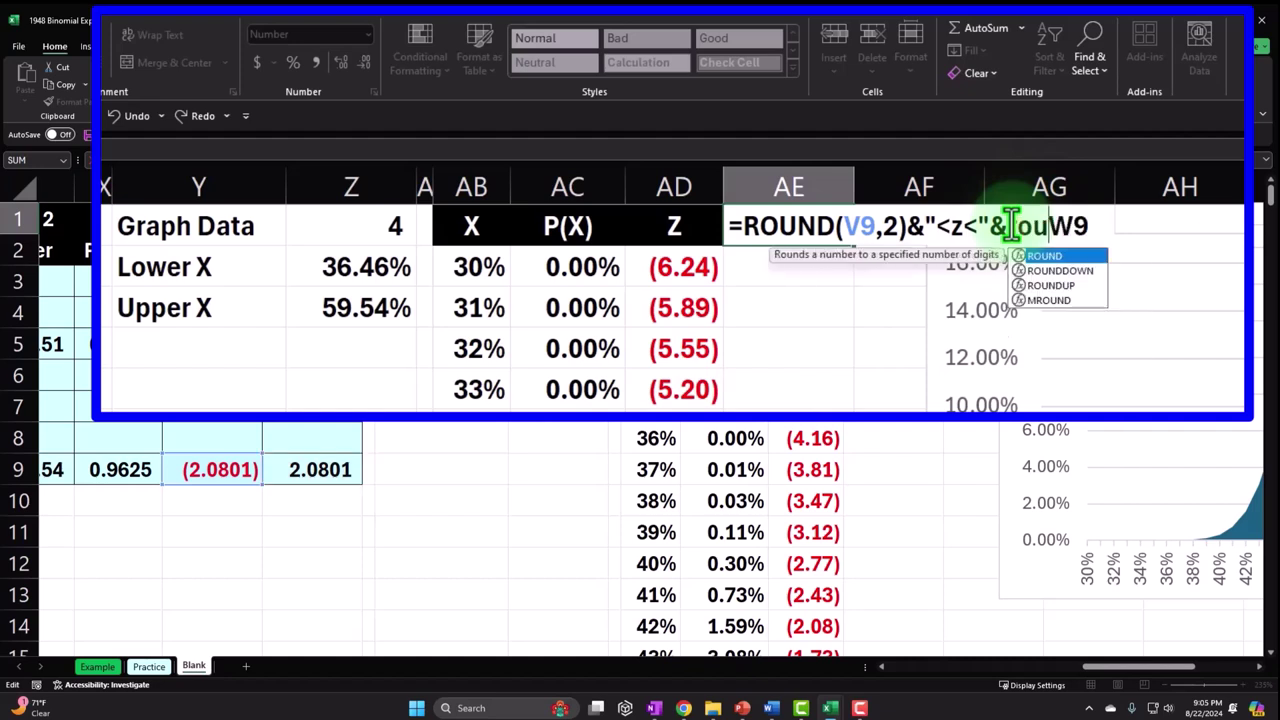
{"action": "type", "text": "nd"}
{"action": "key", "text": "Tab"}
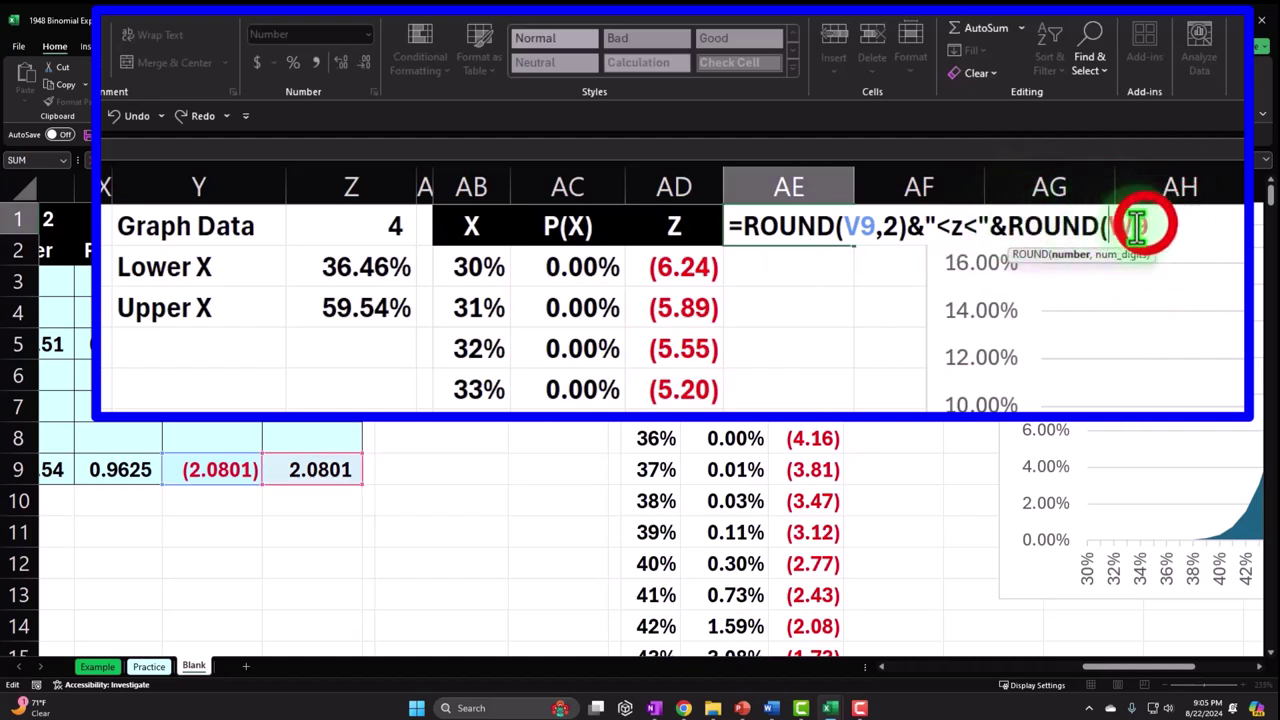
{"action": "type", "text": ","}
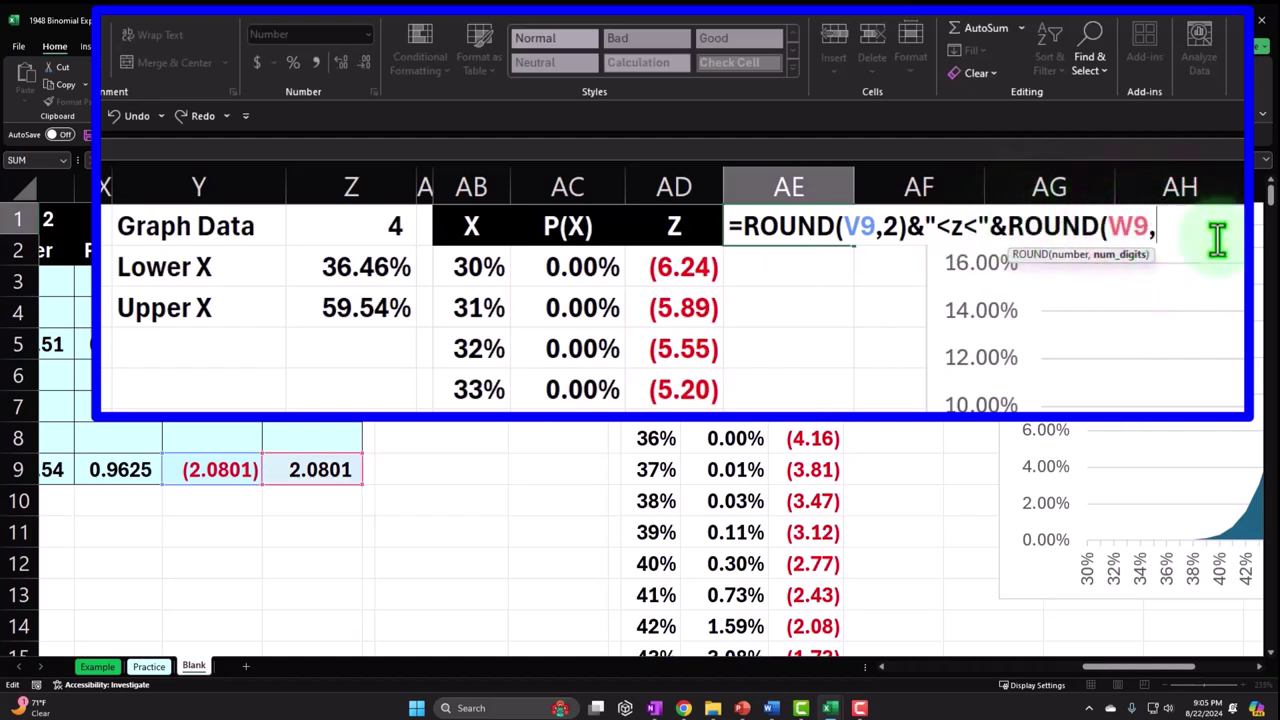
{"action": "type", "text": "2)"}
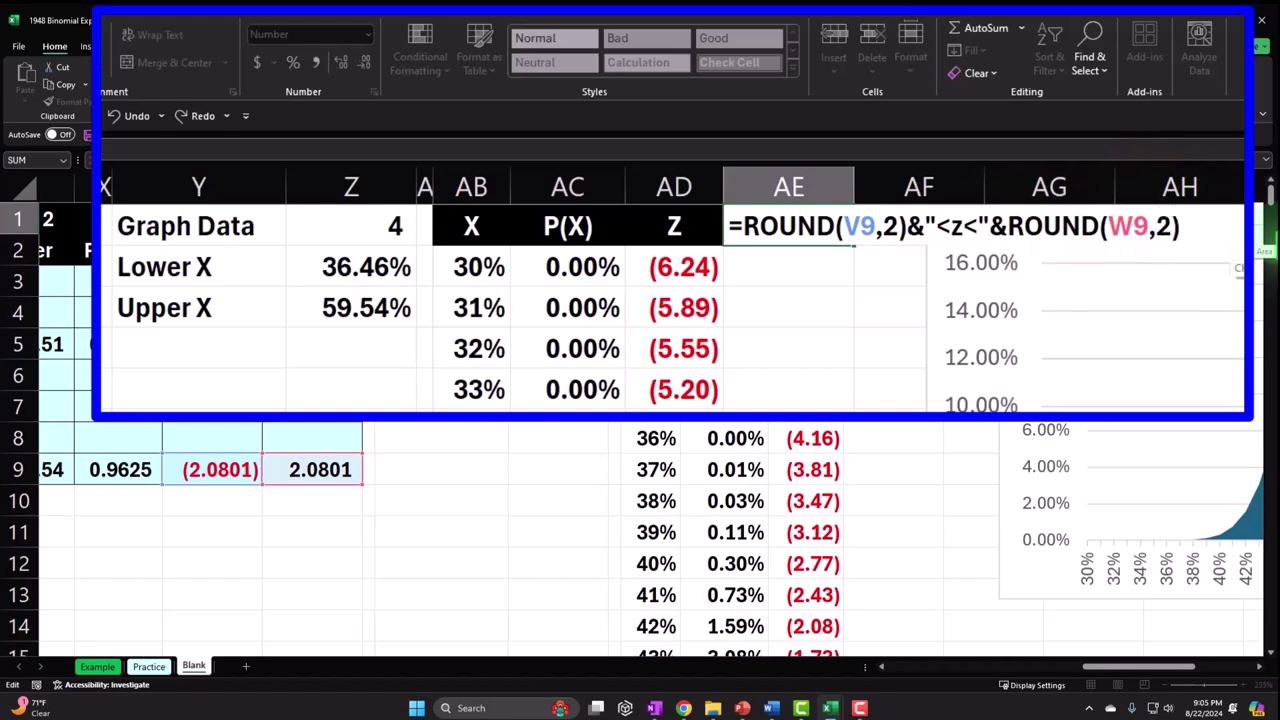
{"action": "key", "text": "Return"}
{"action": "left_click", "coordinate": [788, 226]}
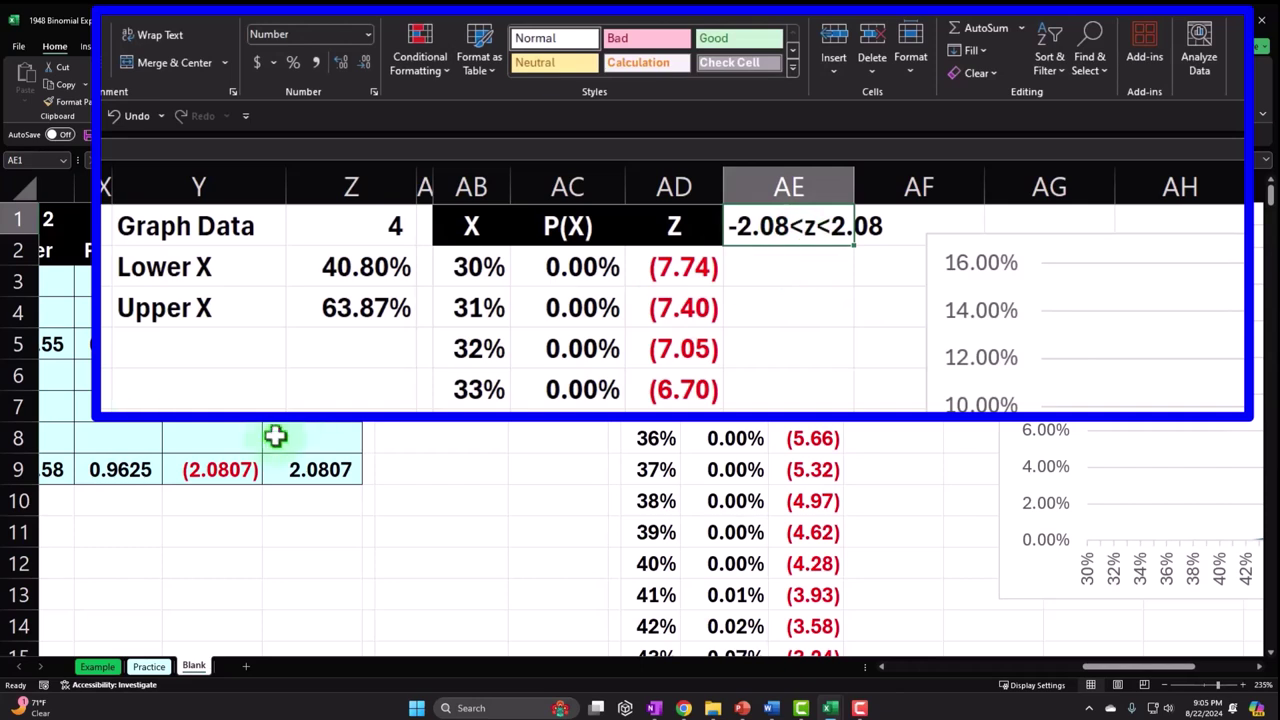
{"action": "left_click_drag", "start_coordinate": [854, 187], "coordinate": [906, 184]}
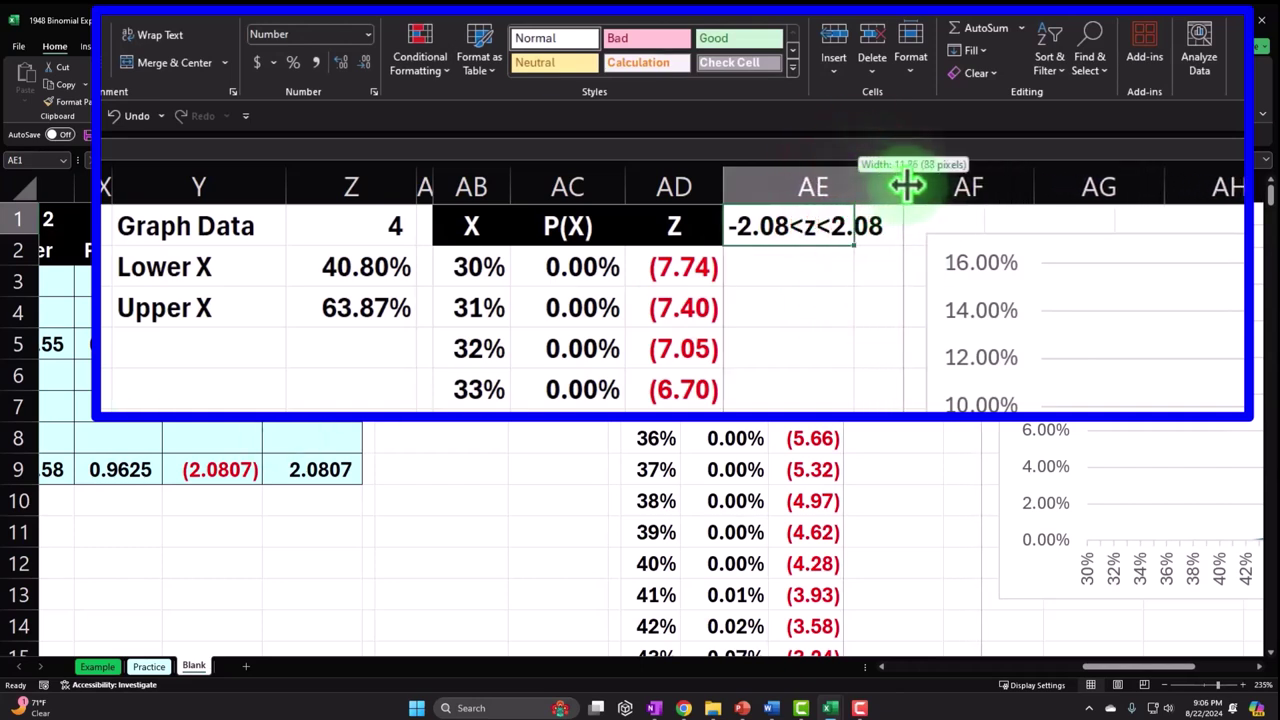
- Give the AE1 label a black fill with centred white text, matching the X, P(X) and Z headers
{"action": "left_click", "coordinate": [863, 253]}
{"action": "left_click", "coordinate": [889, 224]}
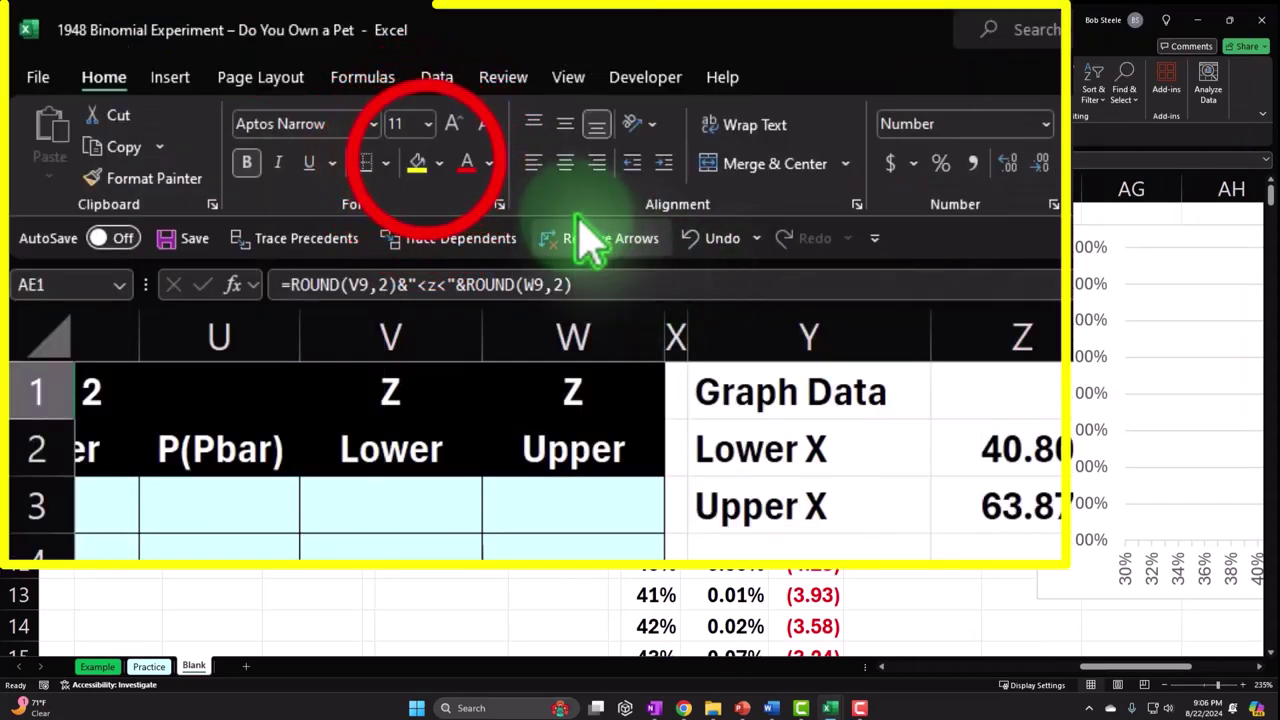
{"action": "left_click", "coordinate": [238, 93]}
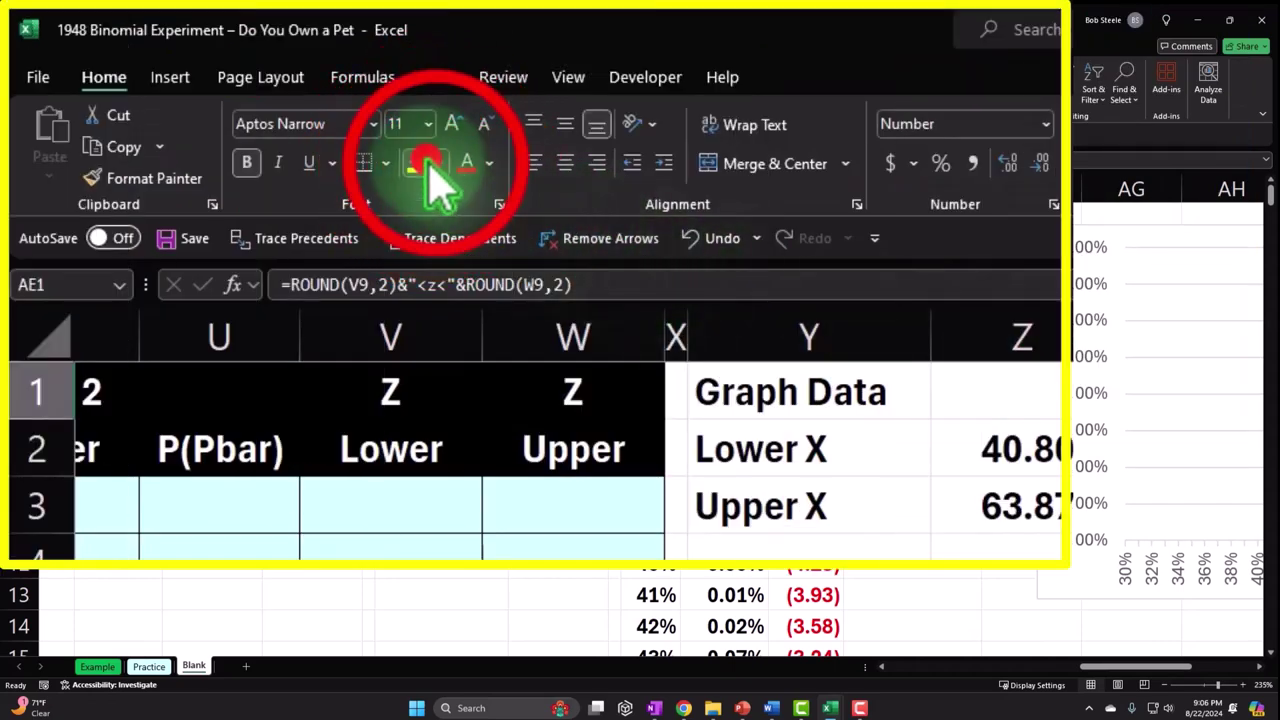
{"action": "left_click", "coordinate": [488, 165]}
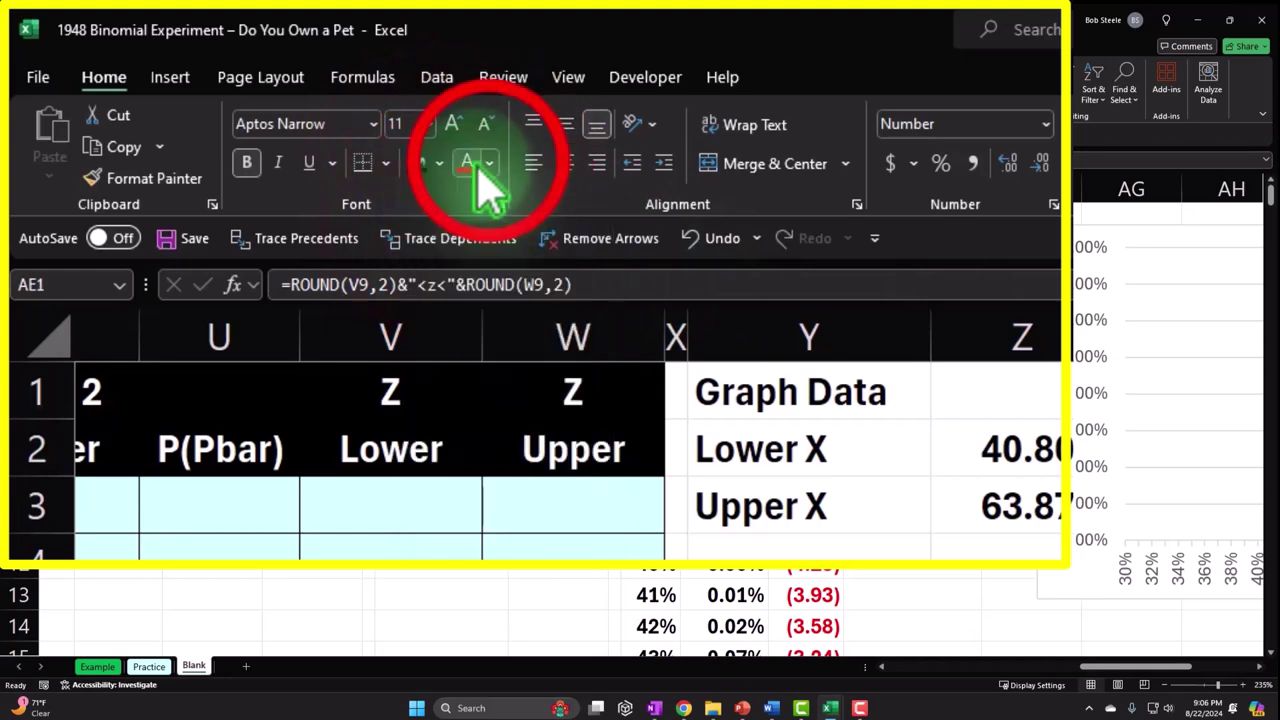
{"action": "left_click", "coordinate": [507, 263]}
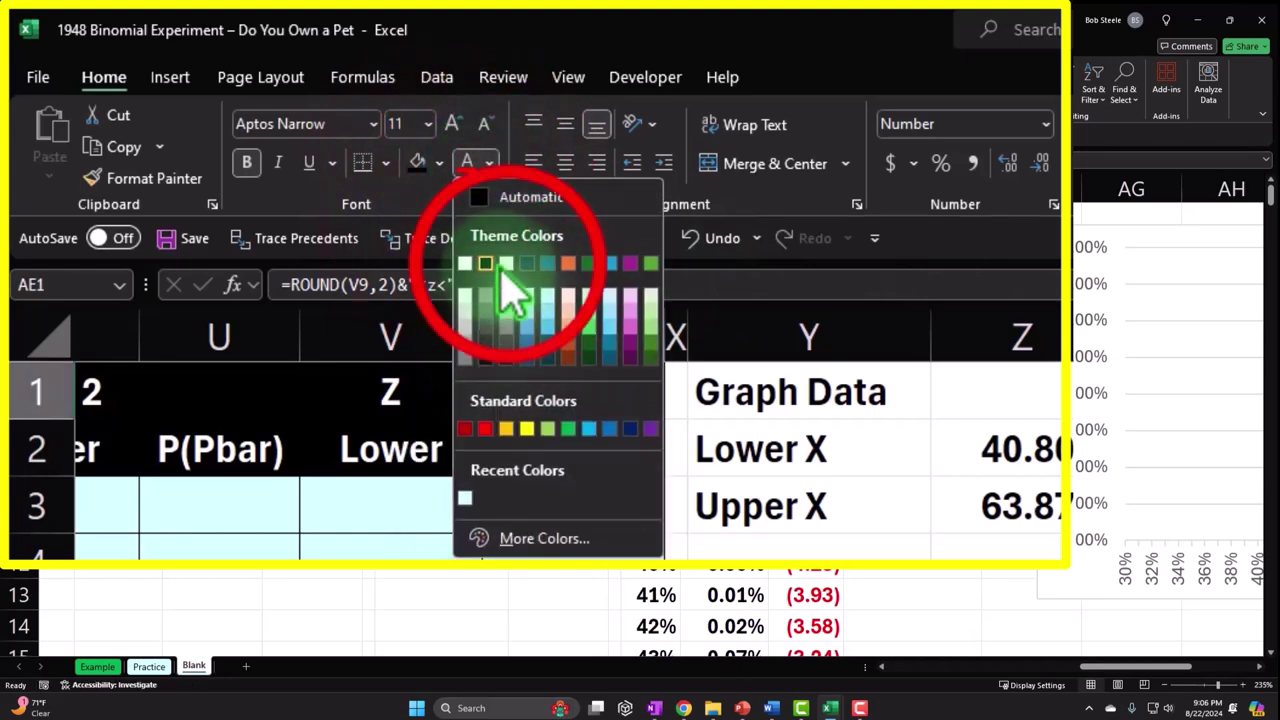
{"action": "left_click", "coordinate": [568, 165]}
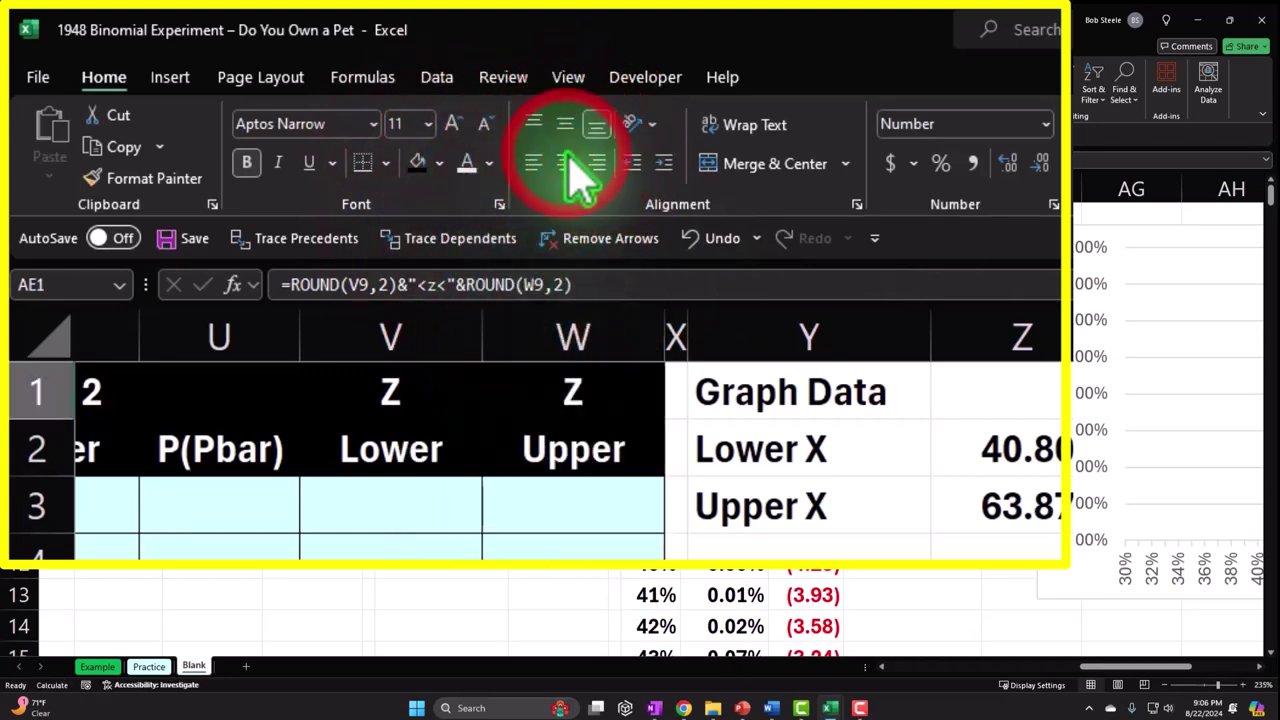
{"action": "left_click", "coordinate": [948, 258]}
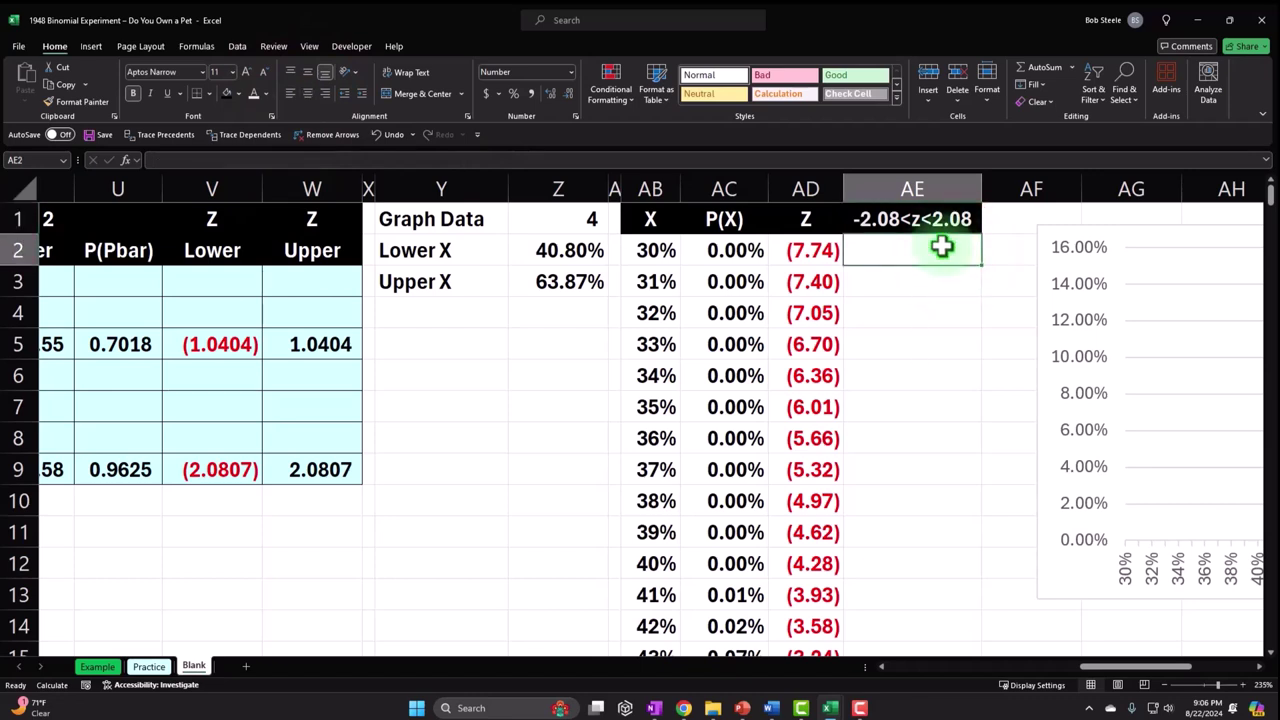
- In AE2, enter =IF(AND(AD2>V9,AD2<W9),AC2," ") to return P(X) only when z lies inside the bounds
{"action": "type", "text": "="}
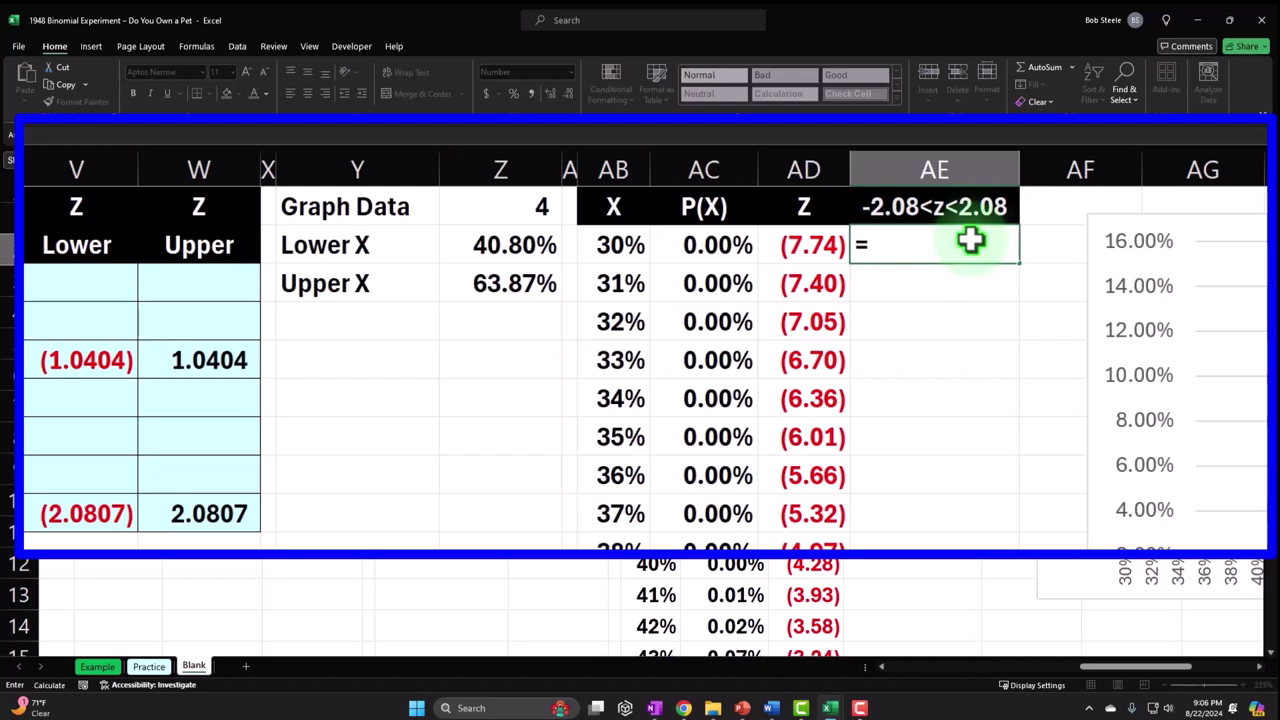
{"action": "type", "text": "if"}
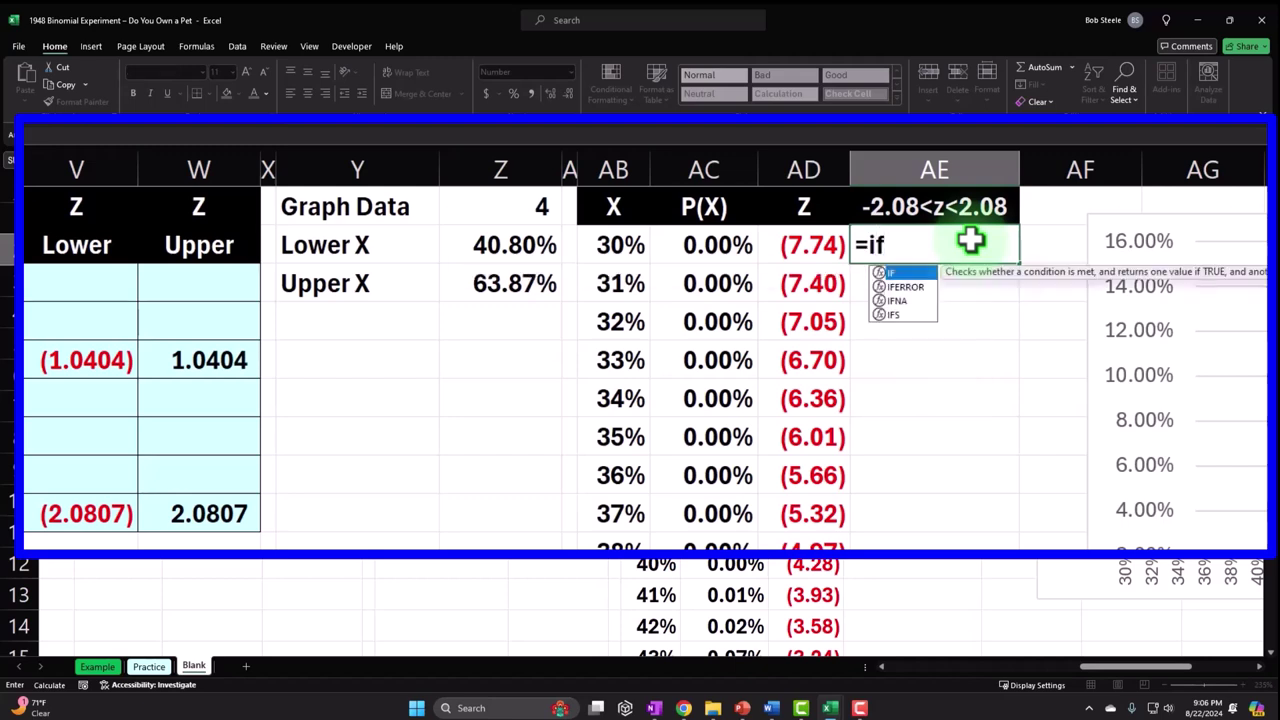
{"action": "key", "text": "Tab"}
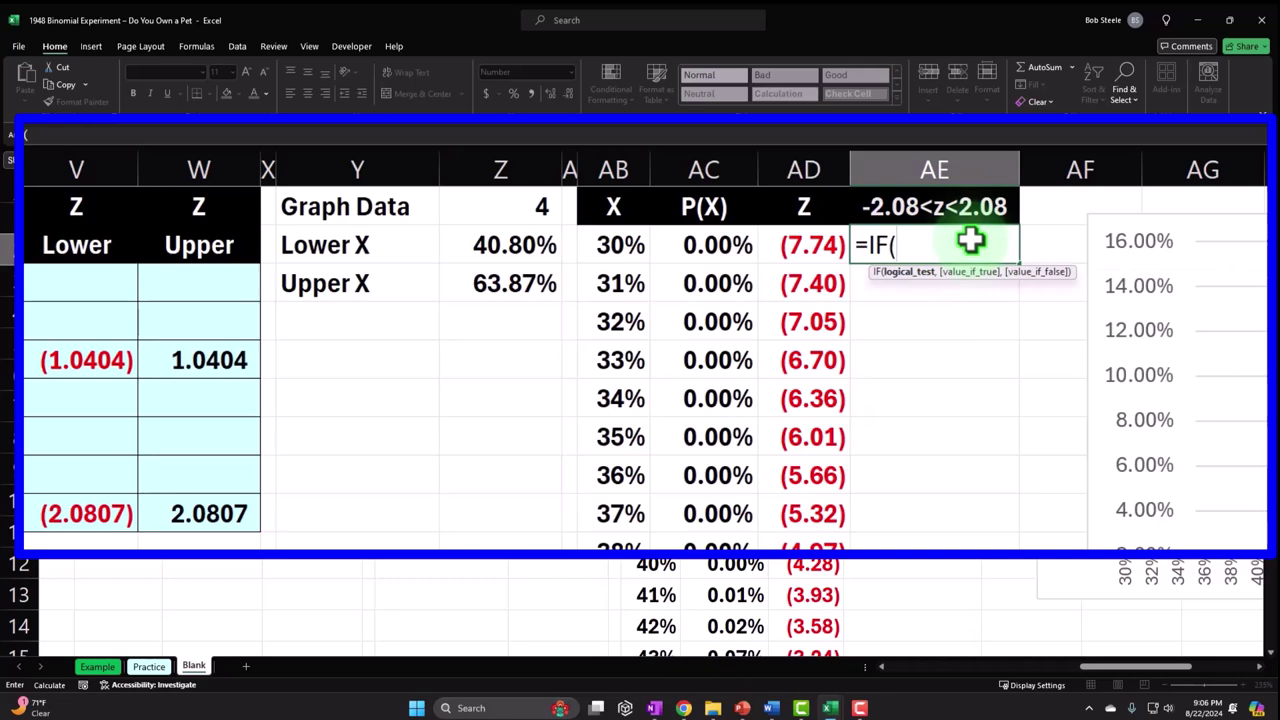
{"action": "type", "text": "and"}
{"action": "key", "text": "Tab"}
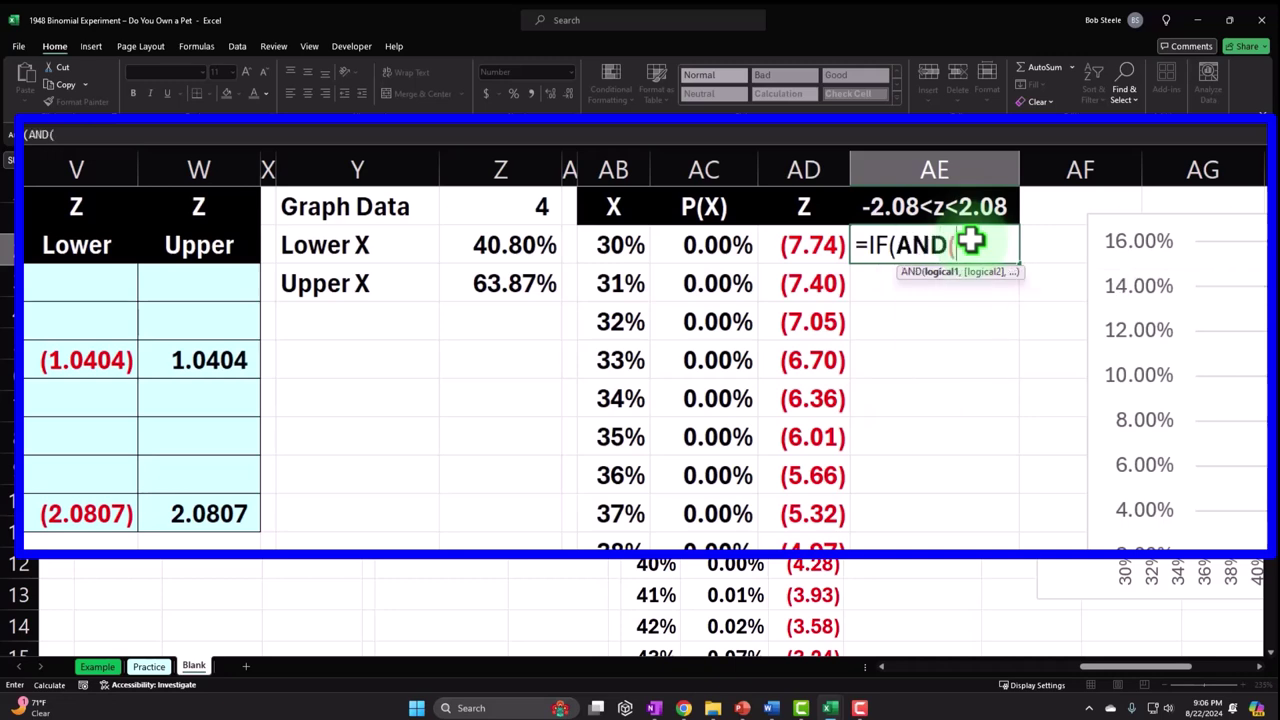
{"action": "left_click", "coordinate": [814, 245]}
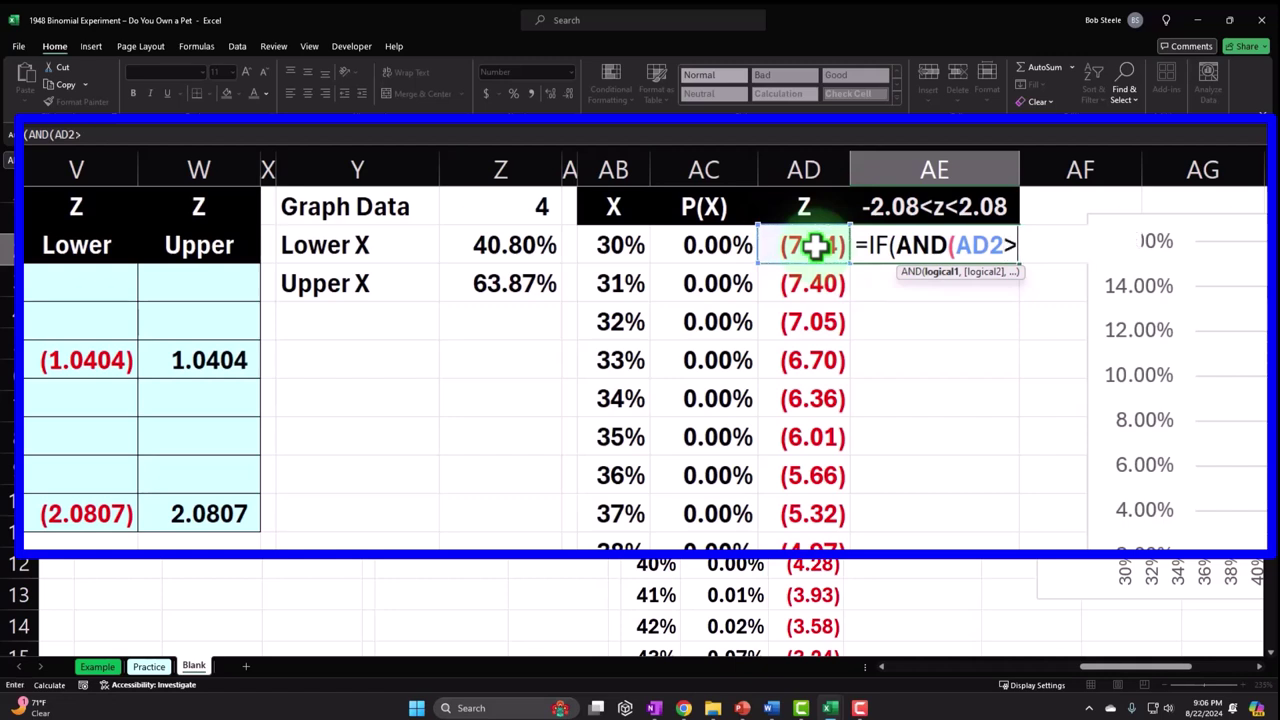
{"action": "type", "text": ">"}
{"action": "left_click", "coordinate": [93, 513]}
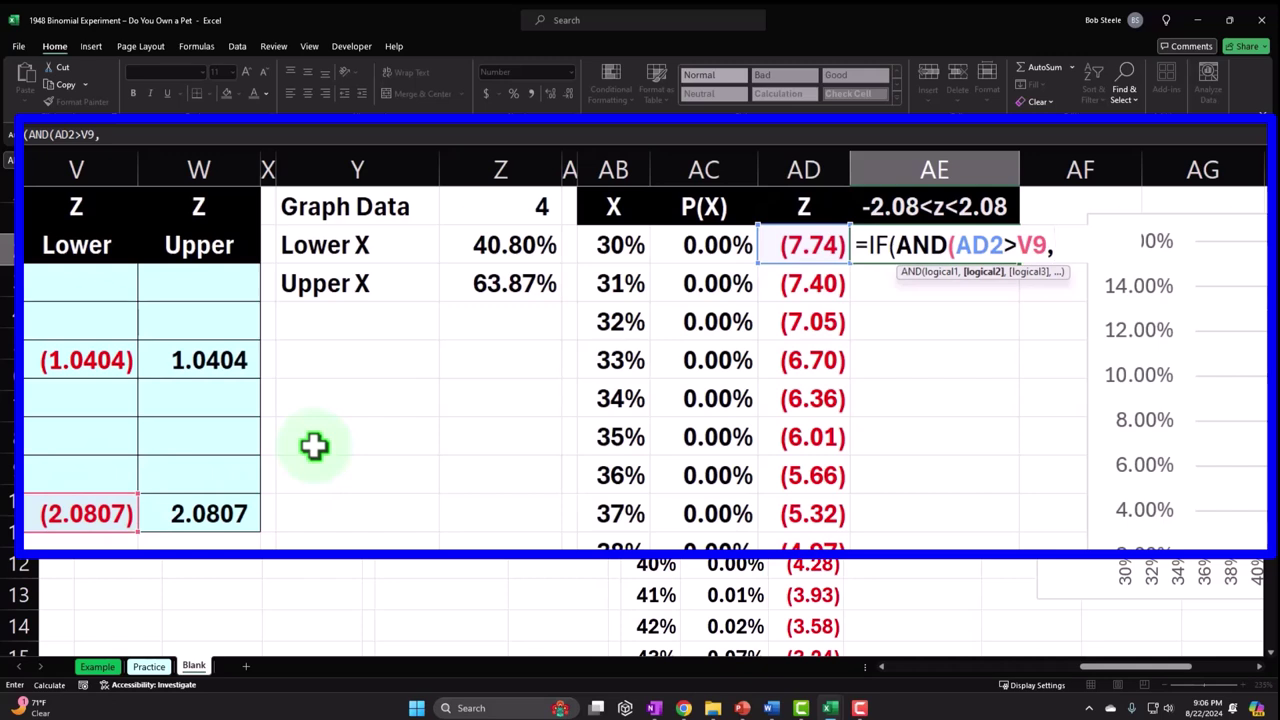
{"action": "left_click", "coordinate": [802, 247]}
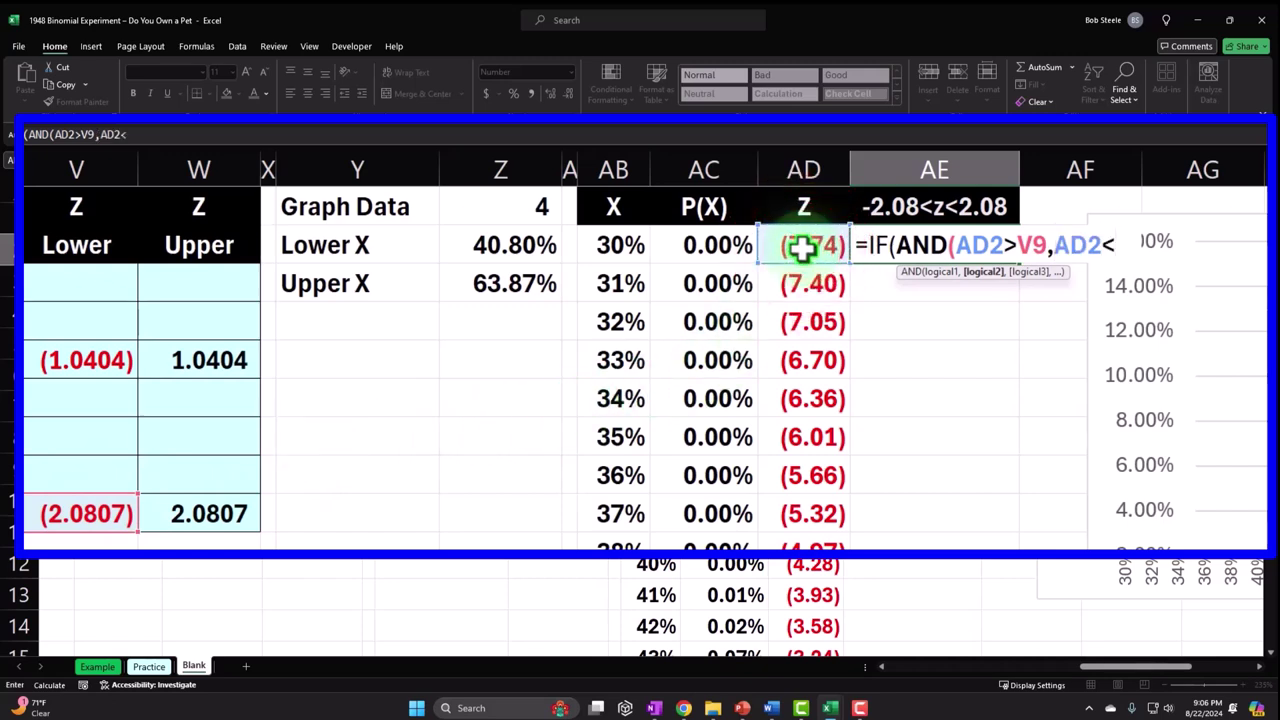
{"action": "type", "text": "<"}
{"action": "left_click", "coordinate": [212, 515]}
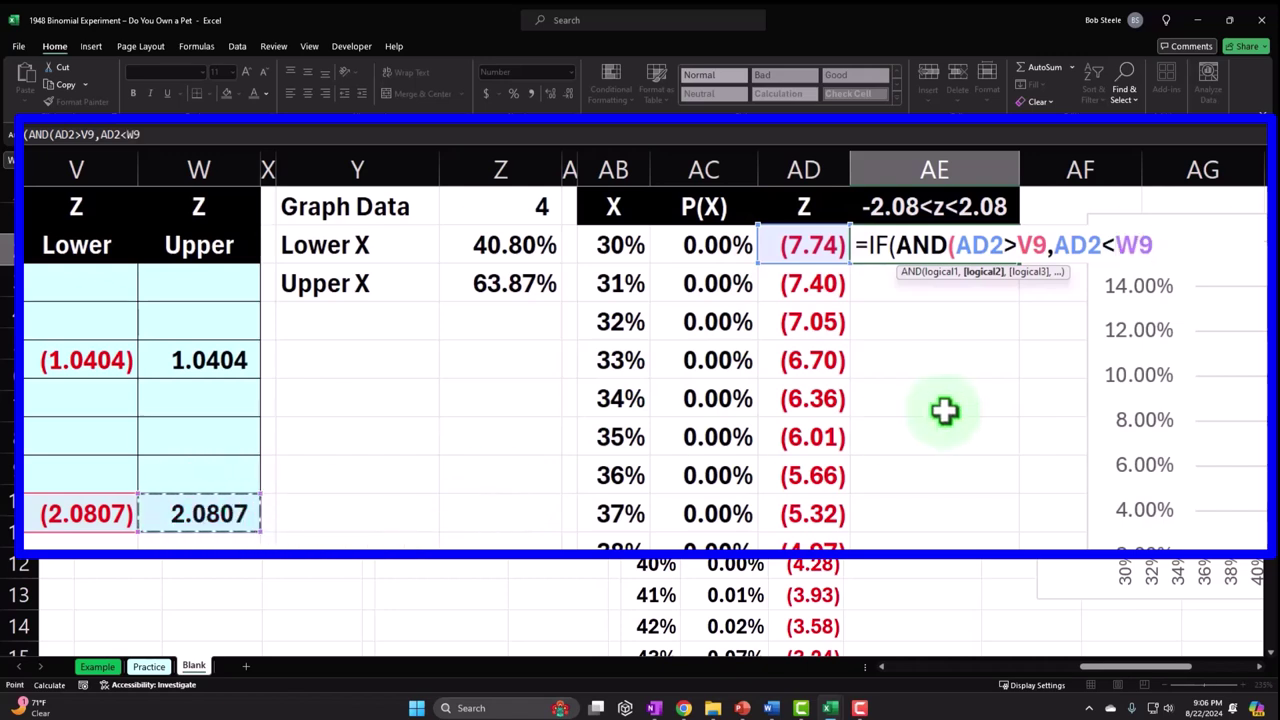
{"action": "type", "text": ")"}
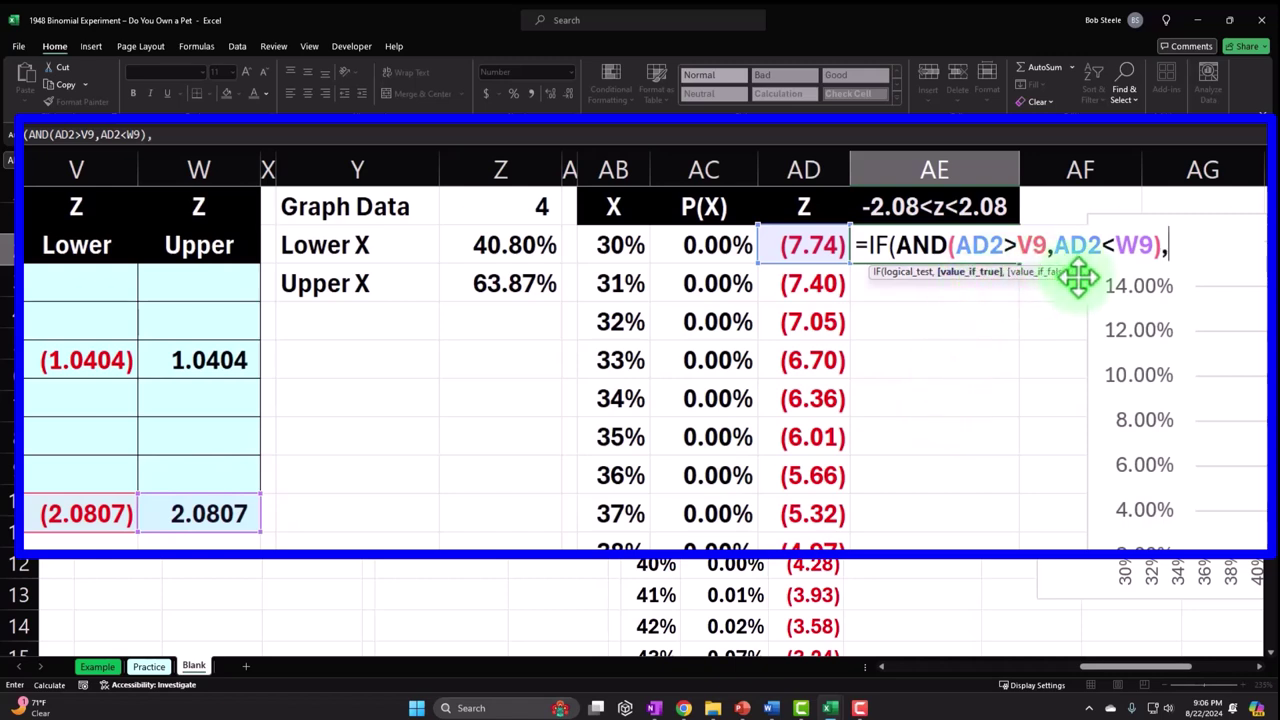
{"action": "type", "text": ","}
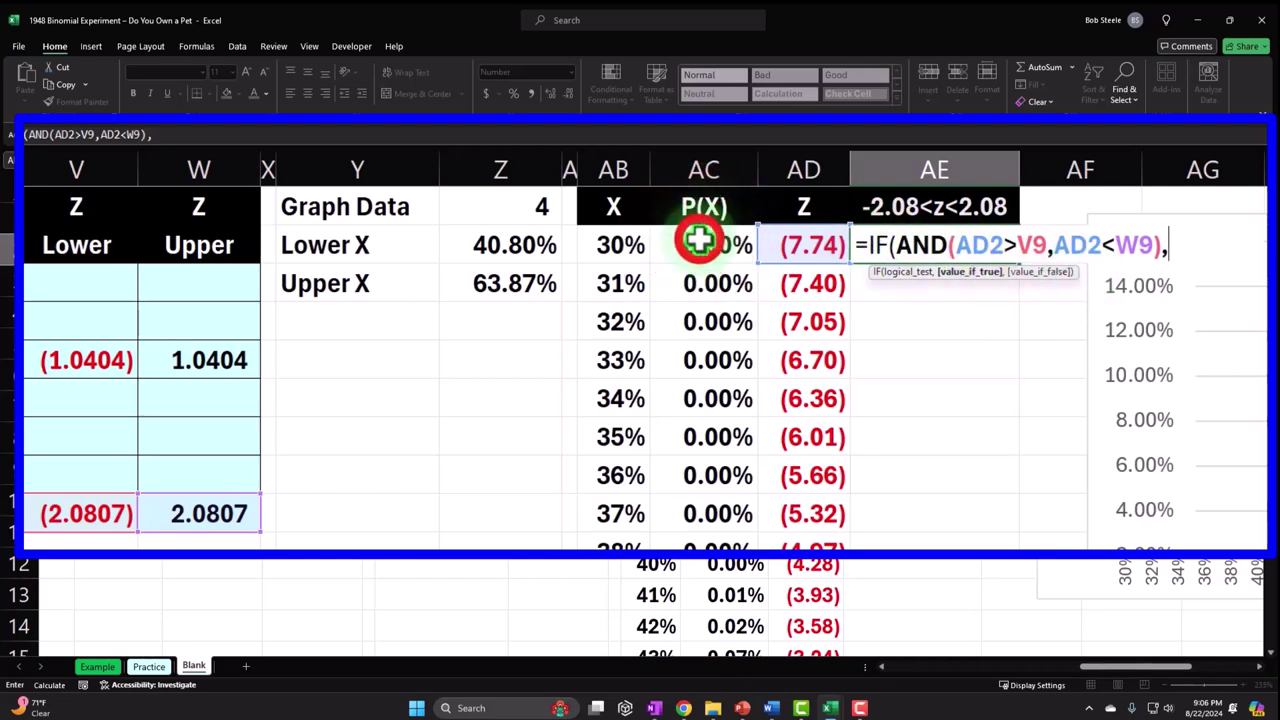
{"action": "left_click", "coordinate": [698, 241]}
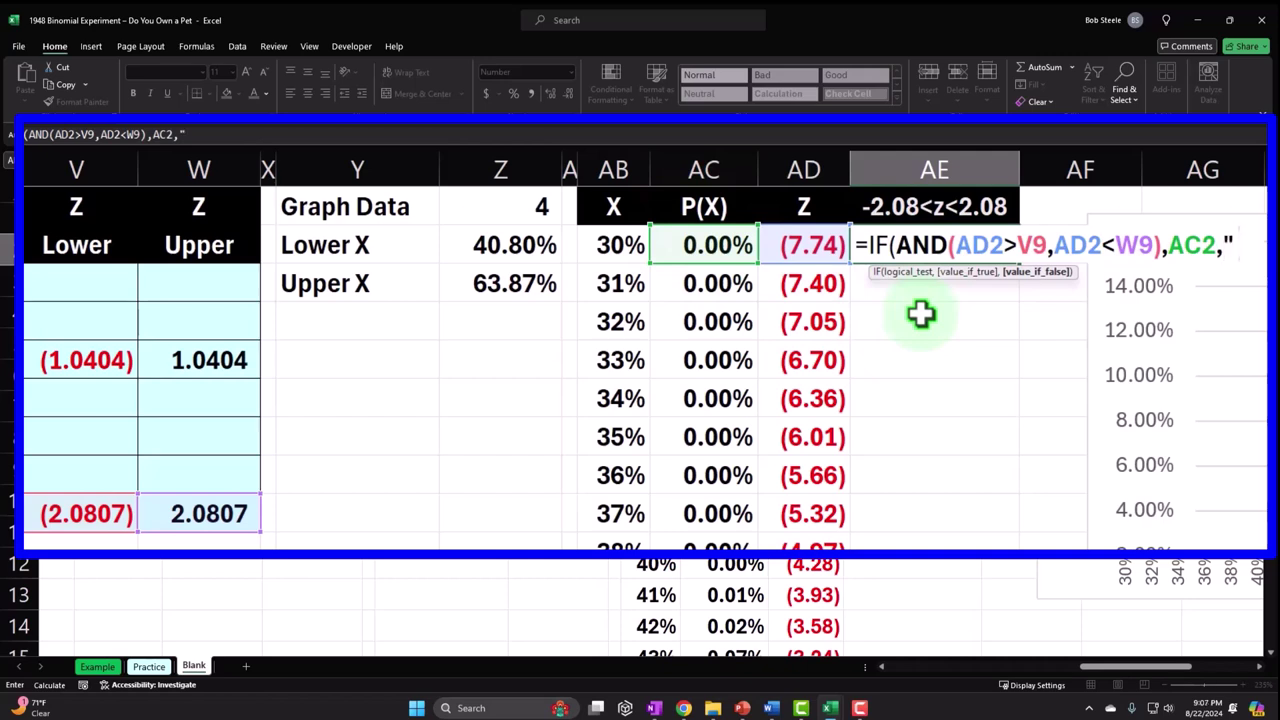
{"action": "type", "text": ",\" \")"}
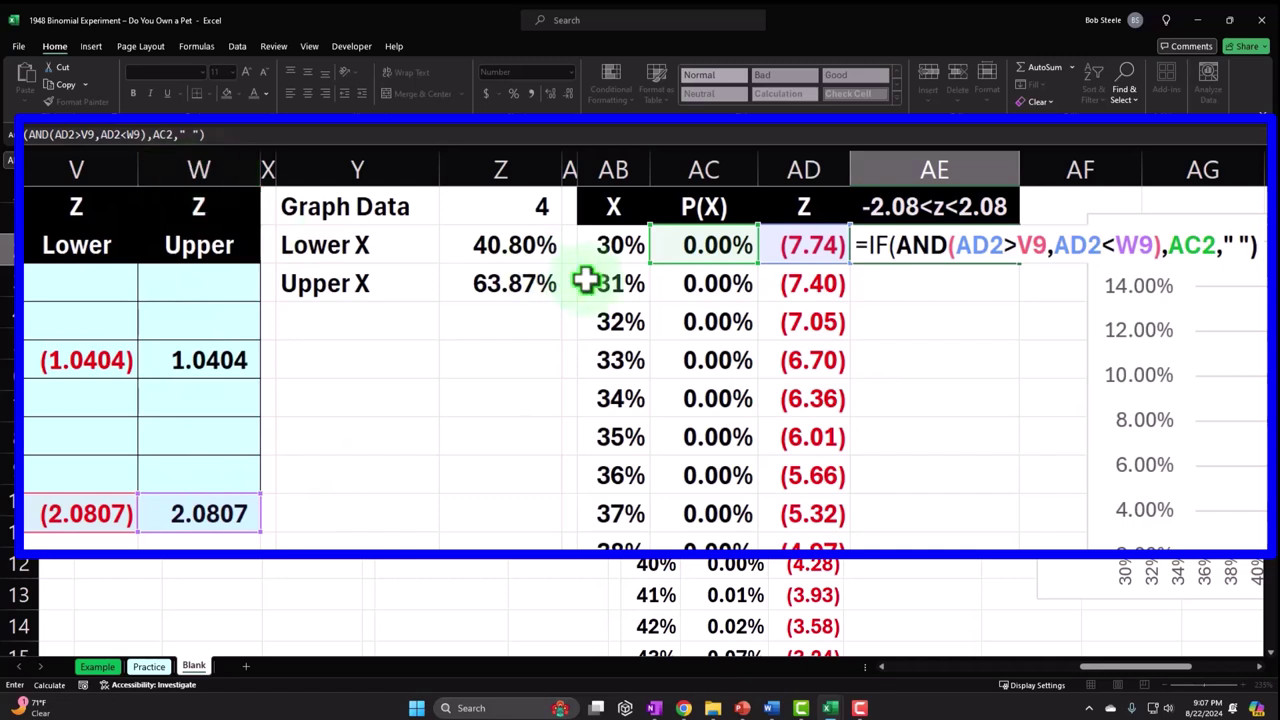
- Make the V9 and W9 bound references absolute ($V$9, $W$9) and commit the formula
{"action": "left_click", "coordinate": [1033, 247]}
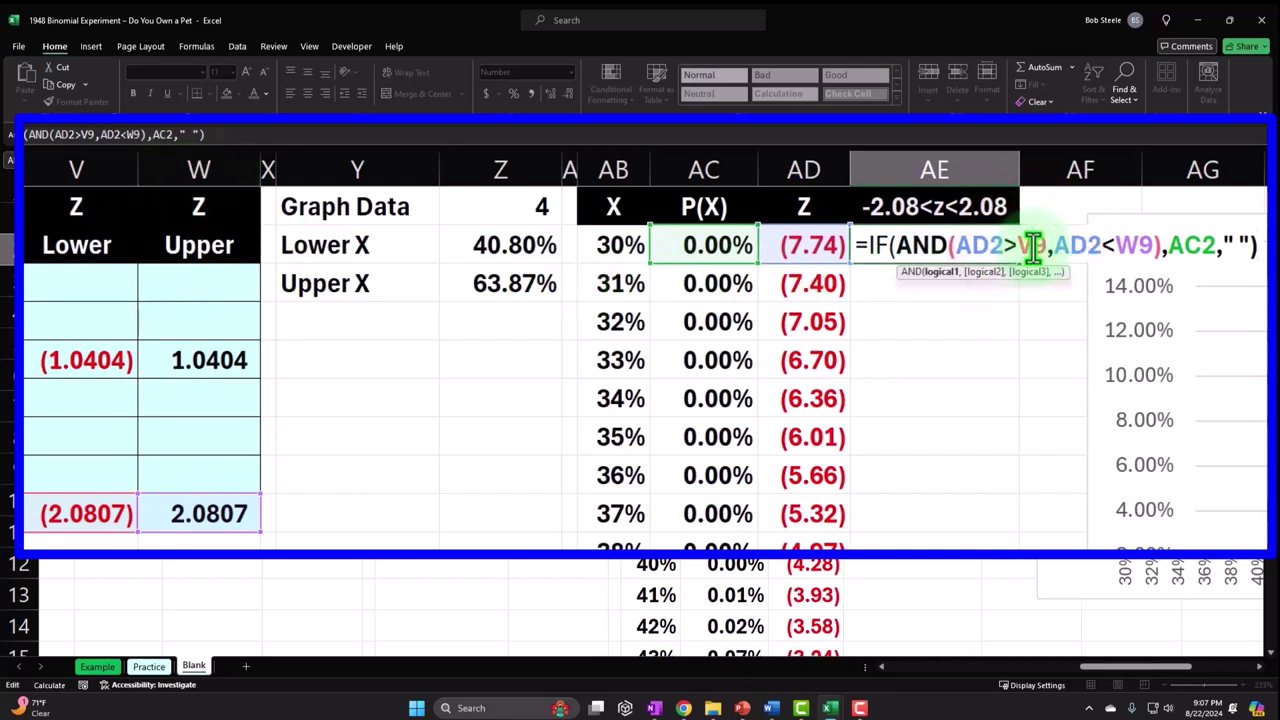
{"action": "key", "text": "F4"}
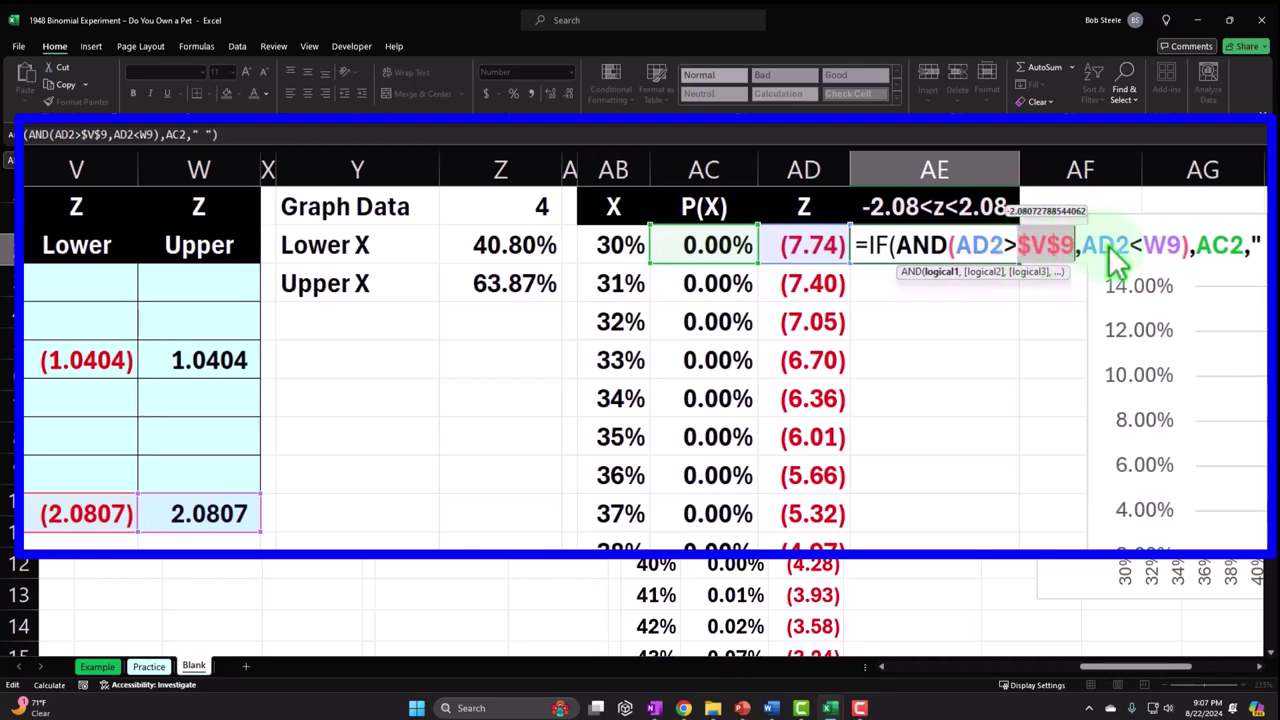
{"action": "left_click", "coordinate": [1172, 247]}
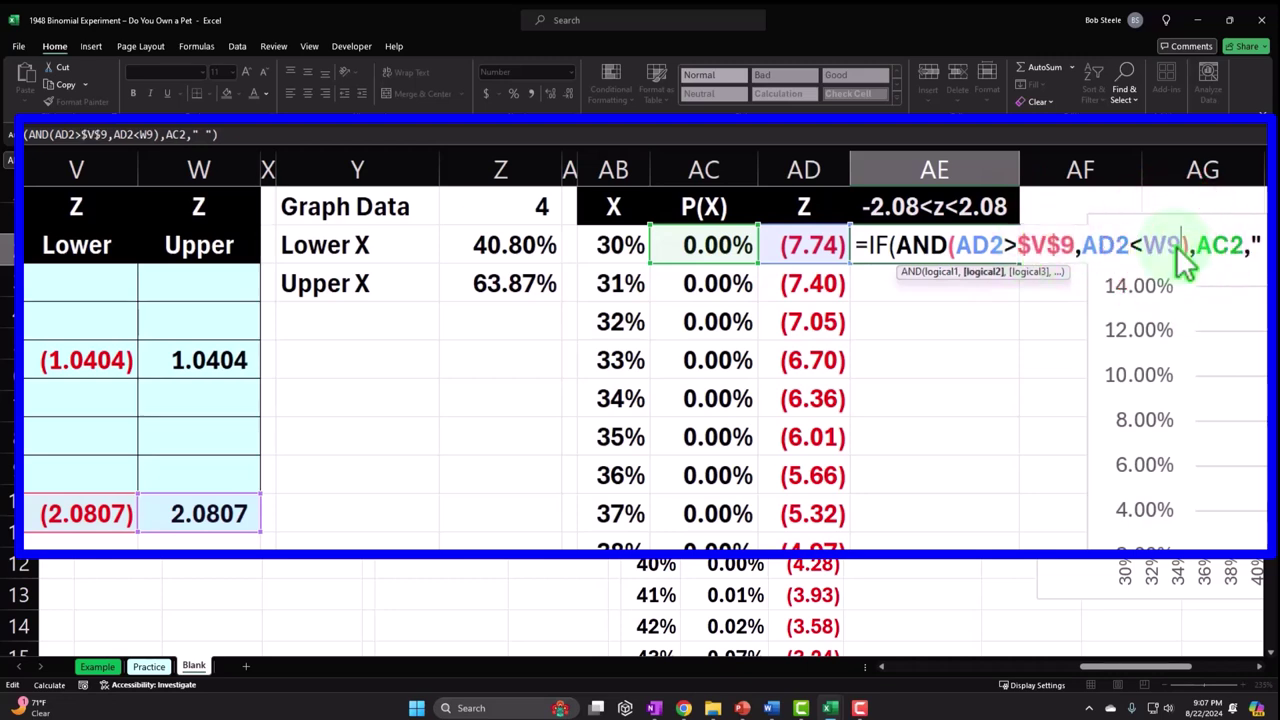
{"action": "key", "text": "F4"}
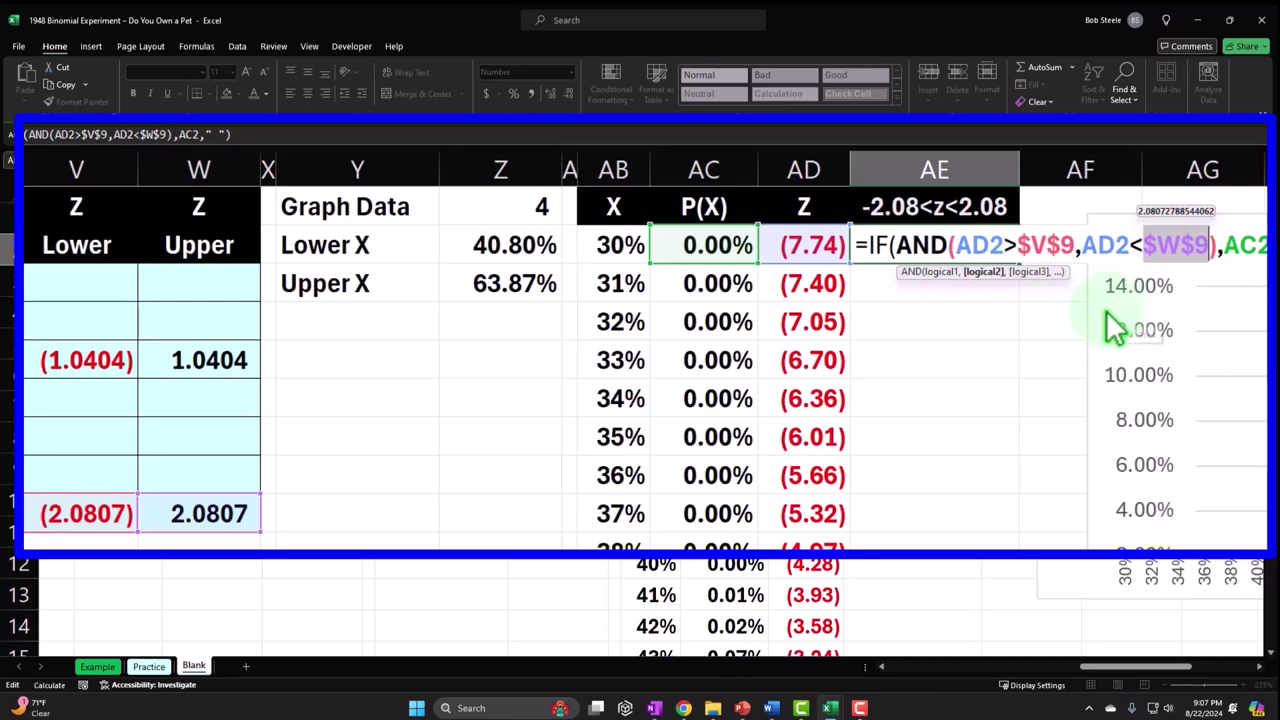
{"action": "key", "text": "Return"}
{"action": "left_click", "coordinate": [920, 245]}
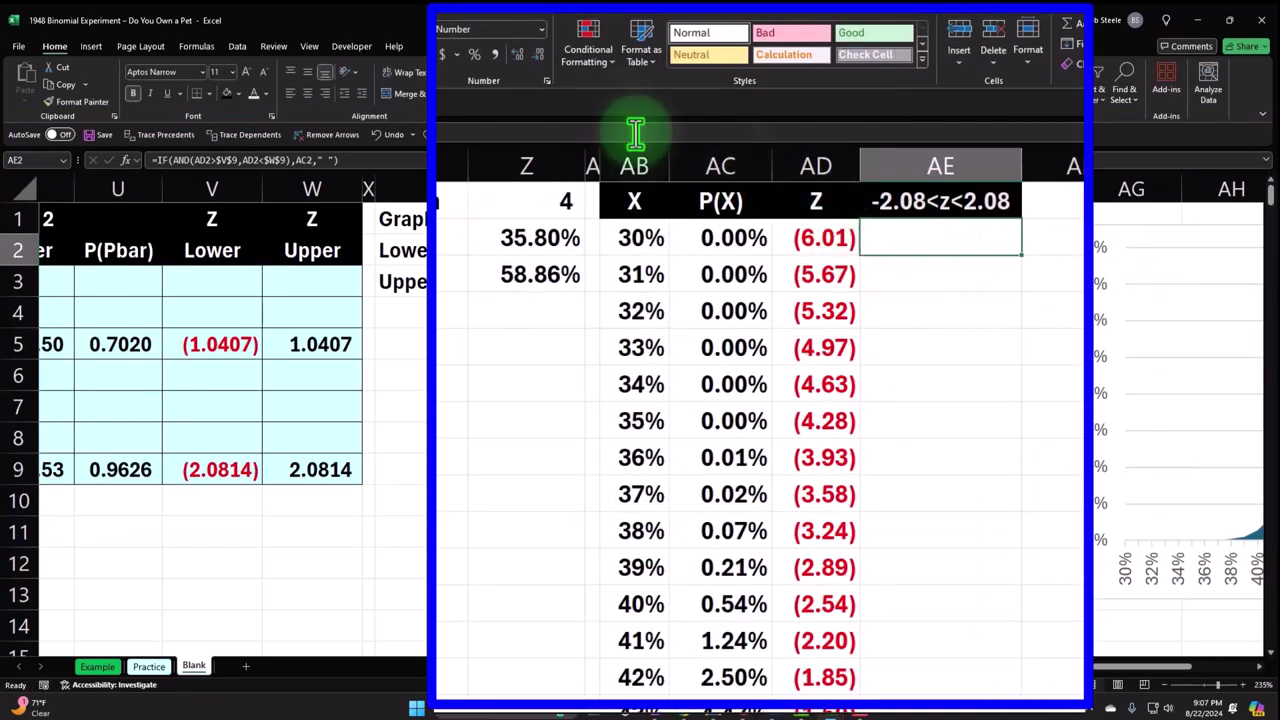
- Format AE2 as a percentage with two decimals and fill it down column AE
{"action": "left_click", "coordinate": [495, 57]}
{"action": "left_click", "coordinate": [513, 52]}
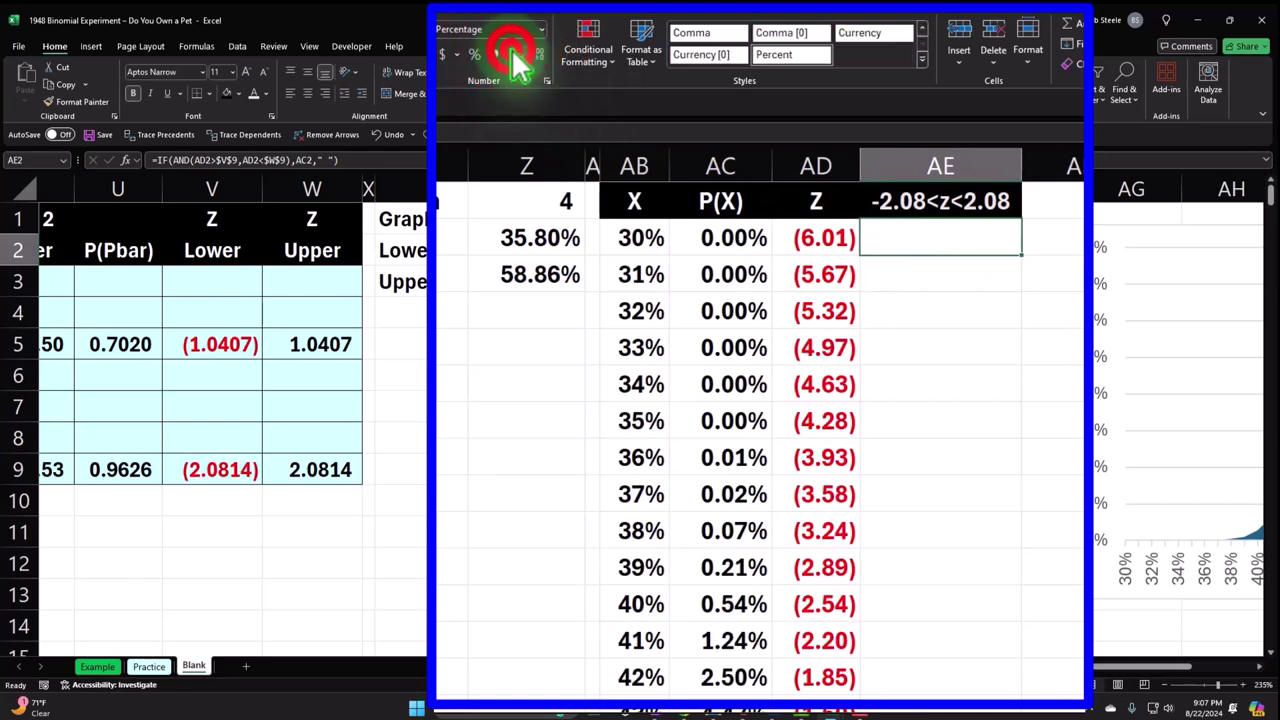
{"action": "double_click", "coordinate": [1022, 255]}
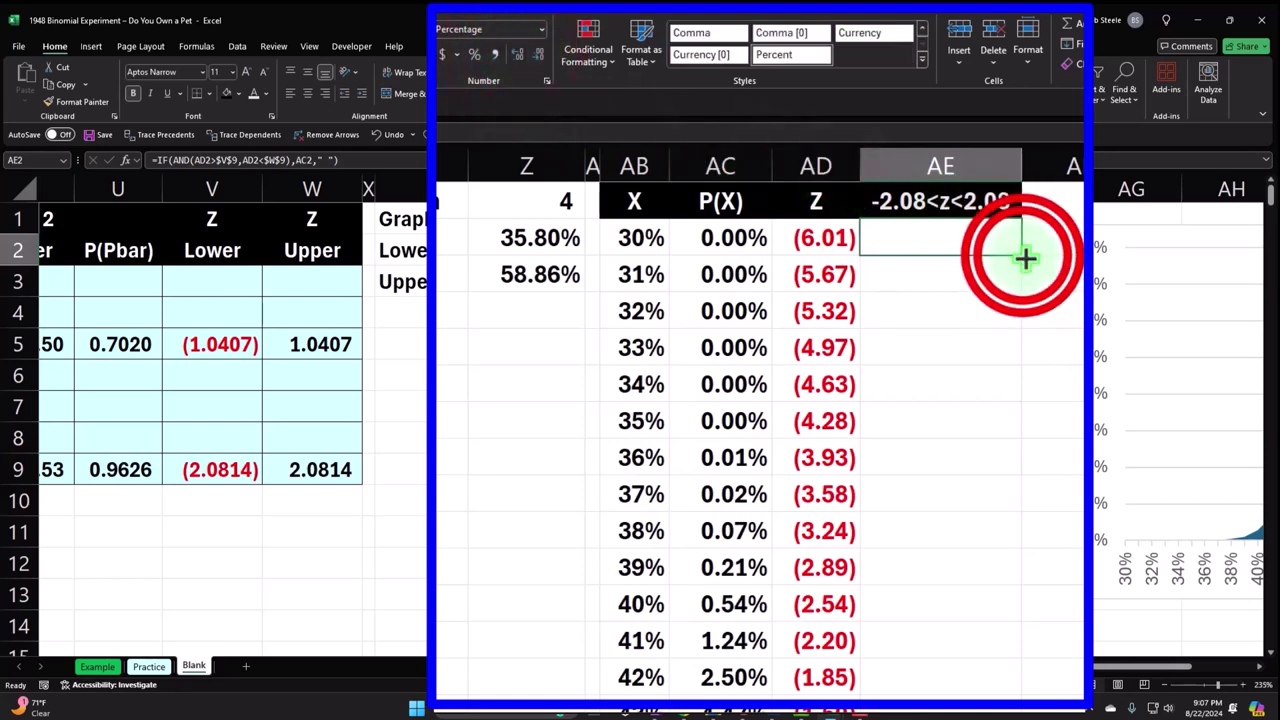
{"action": "scroll", "coordinate": [984, 373], "scroll_direction": "down", "scroll_amount": 3}
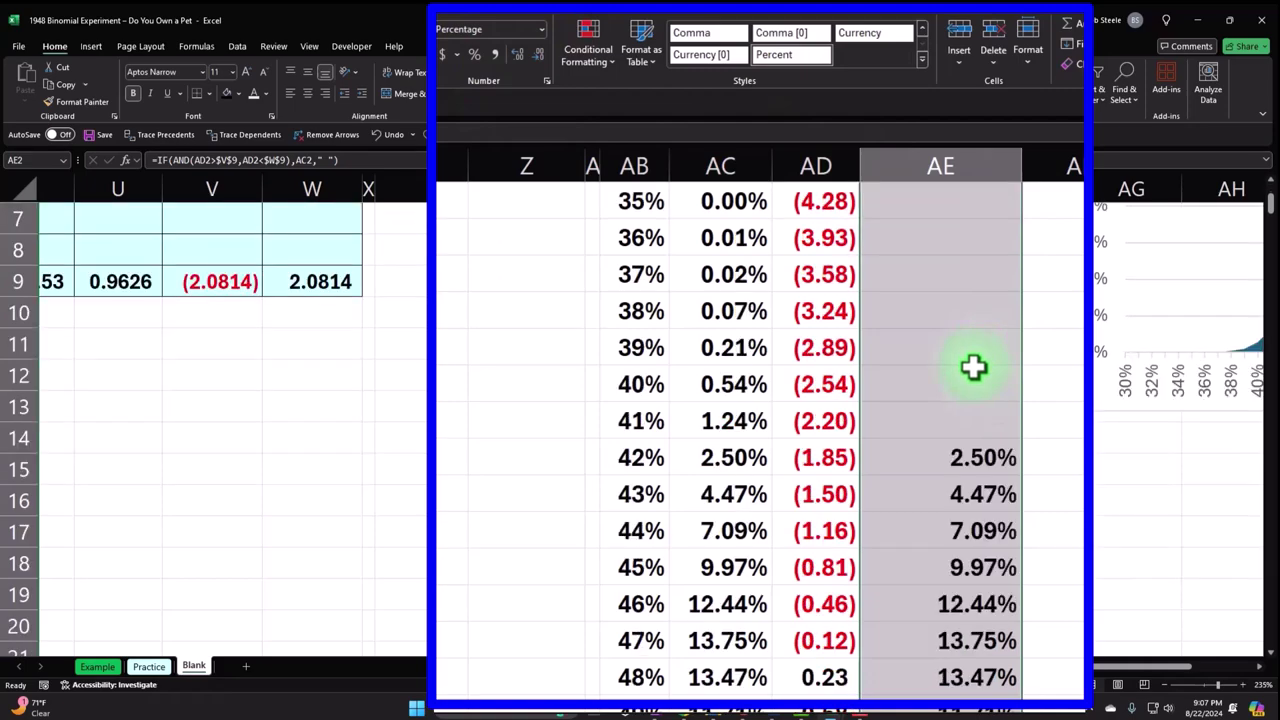
{"action": "scroll", "coordinate": [960, 360], "scroll_direction": "down", "scroll_amount": 6}
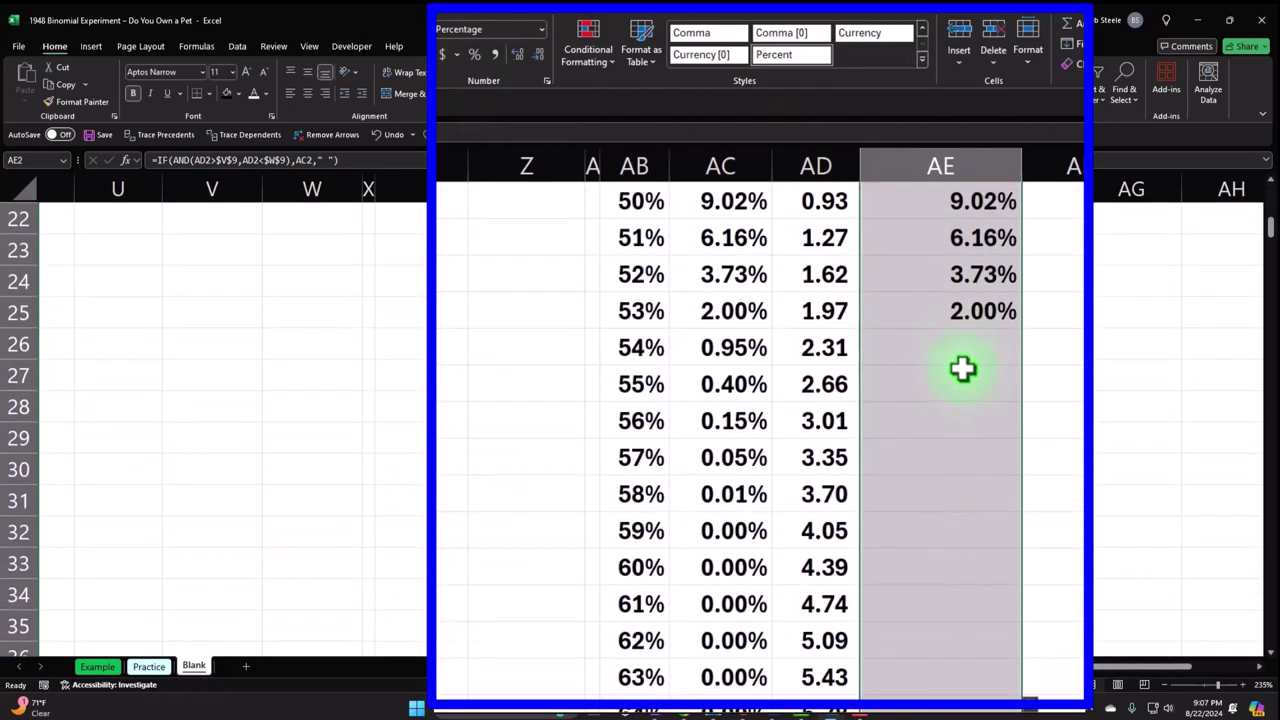
{"action": "scroll", "coordinate": [960, 383], "scroll_direction": "up", "scroll_amount": 3}
{"action": "scroll", "coordinate": [962, 384], "scroll_direction": "up", "scroll_amount": 6}
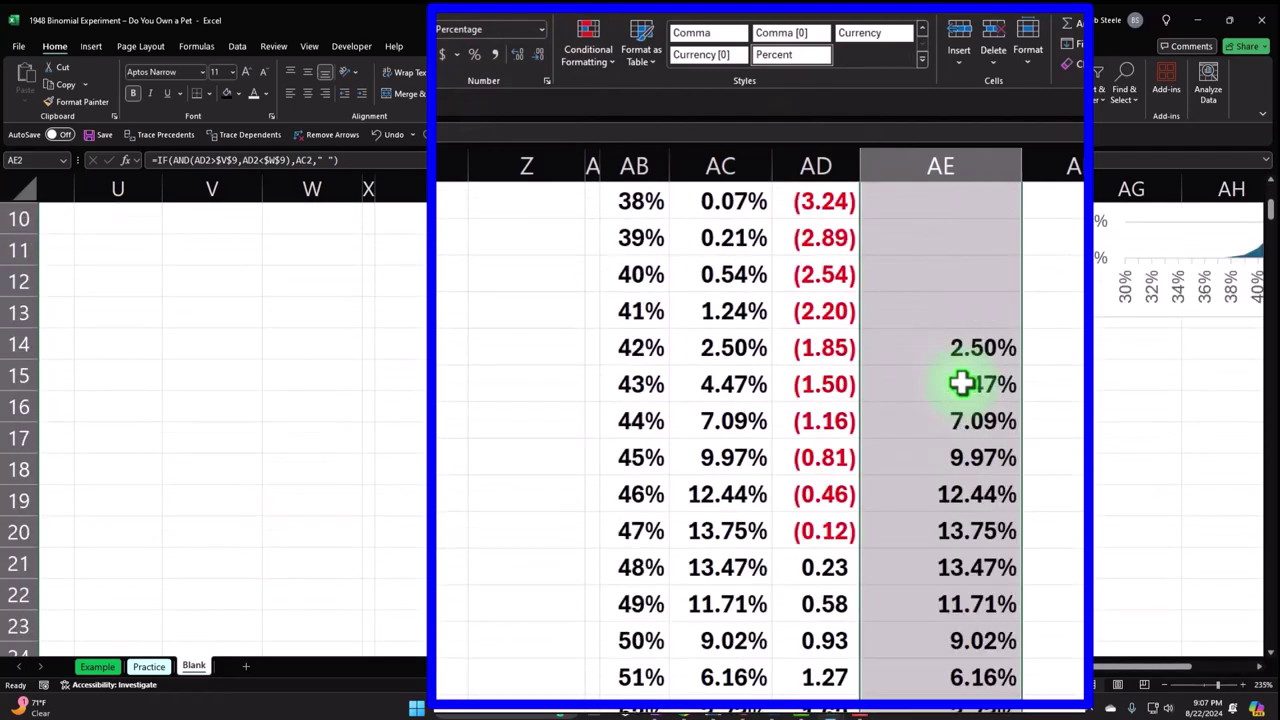
{"action": "scroll", "coordinate": [1100, 600], "scroll_direction": "right", "scroll_amount": 4}
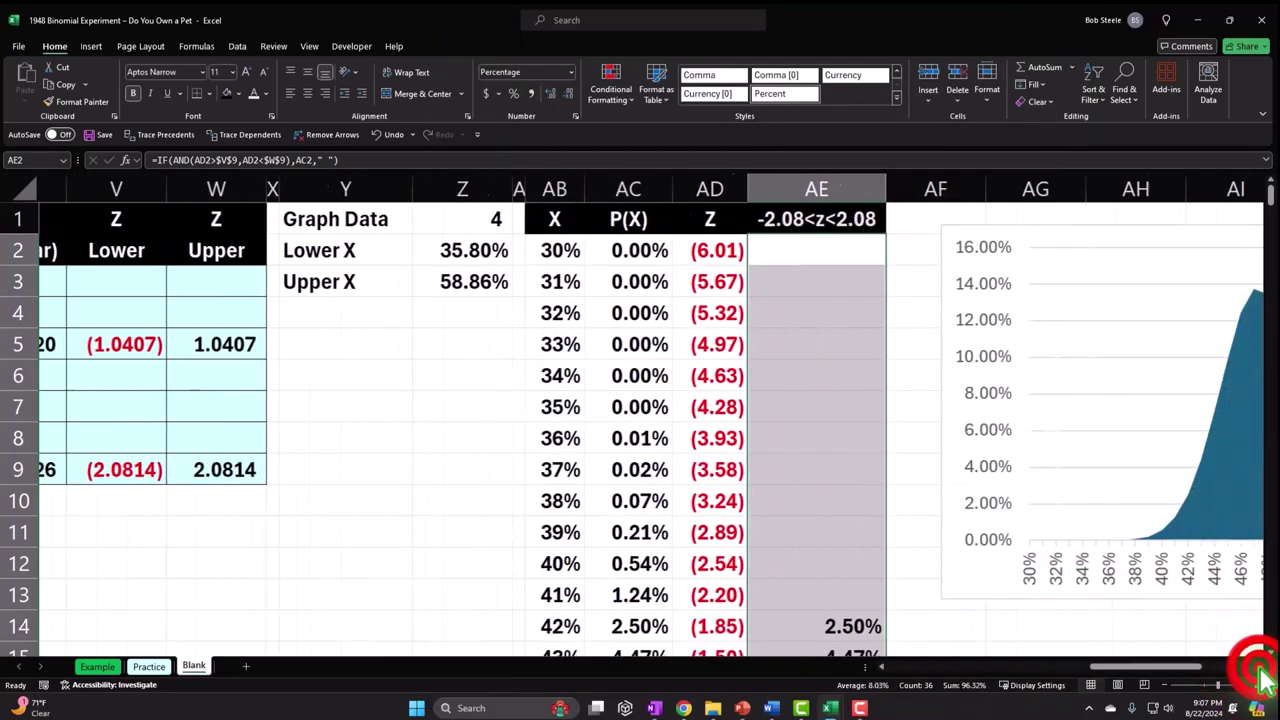
- Add a chart series named from AE1 with values AE2:AE37
{"action": "left_click", "coordinate": [703, 575]}
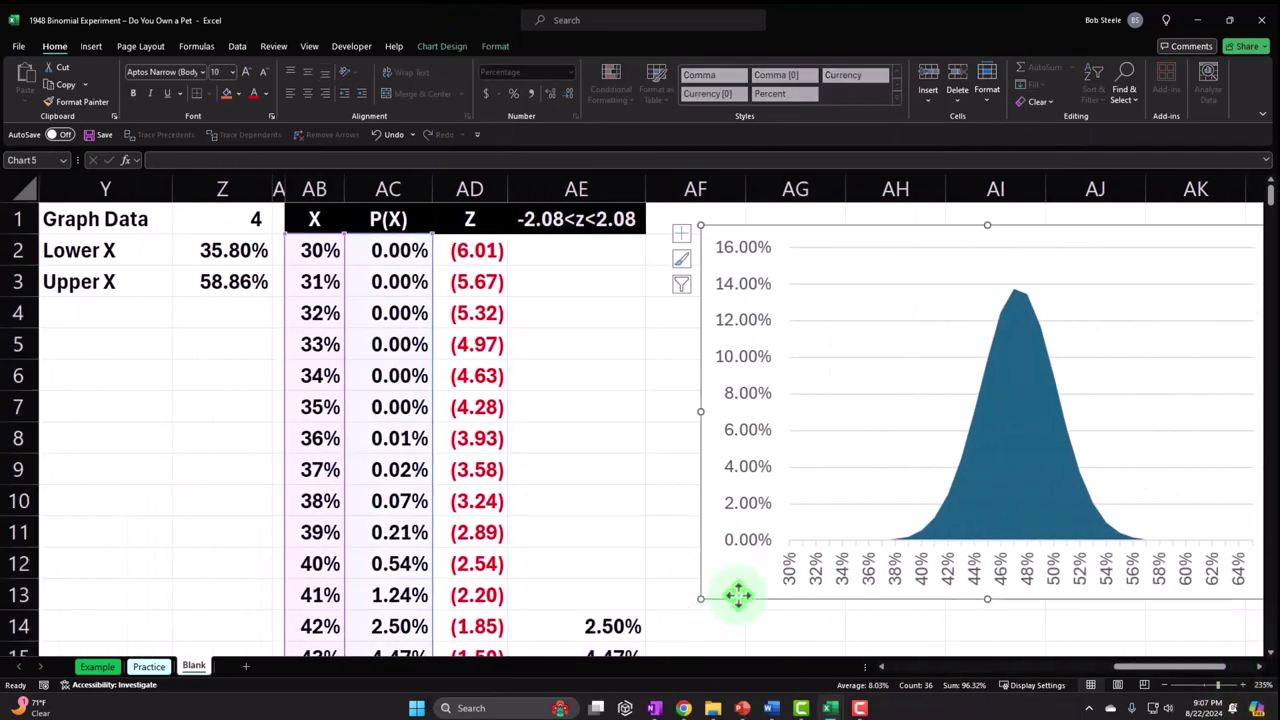
{"action": "left_click", "coordinate": [441, 46]}
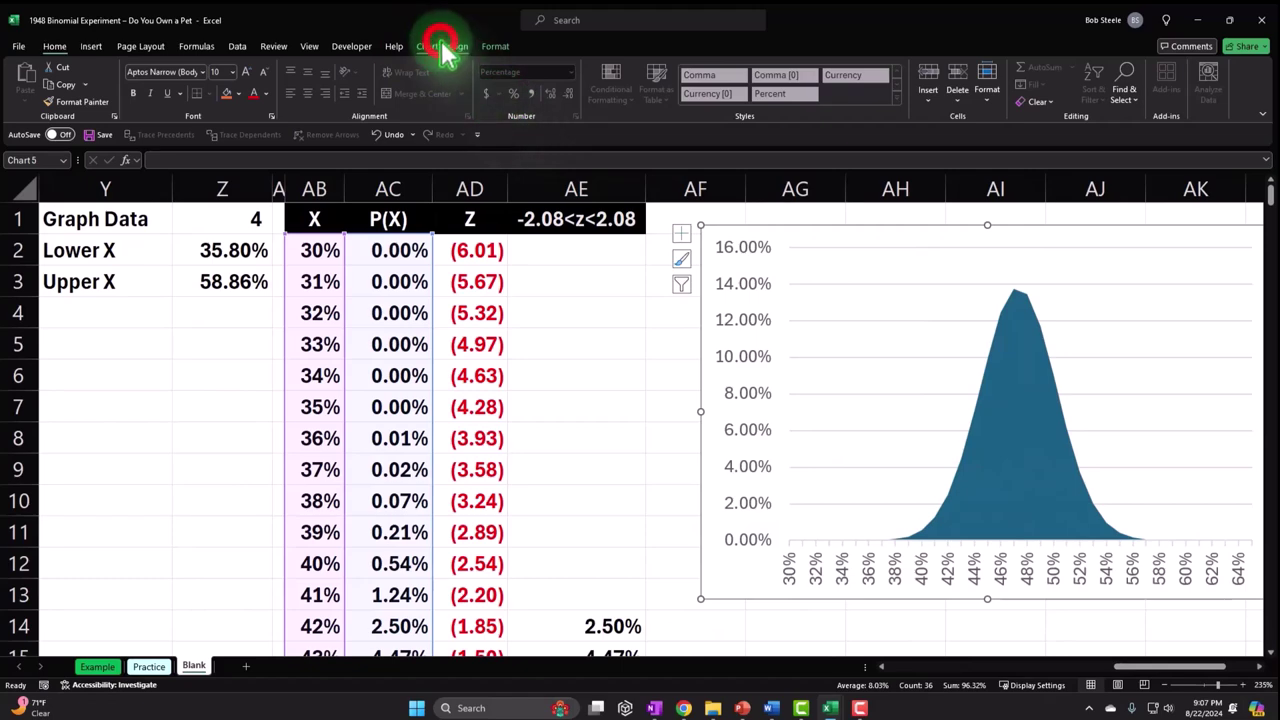
{"action": "left_click", "coordinate": [686, 95]}
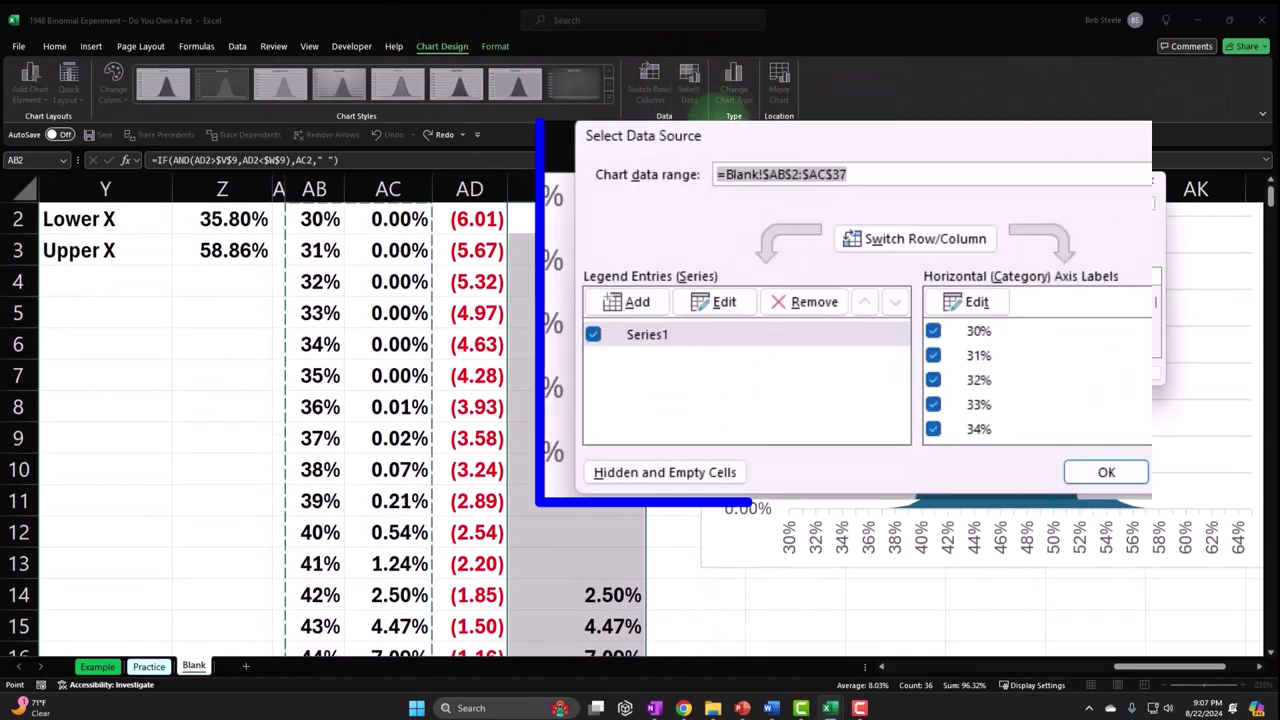
{"action": "left_click", "coordinate": [640, 302]}
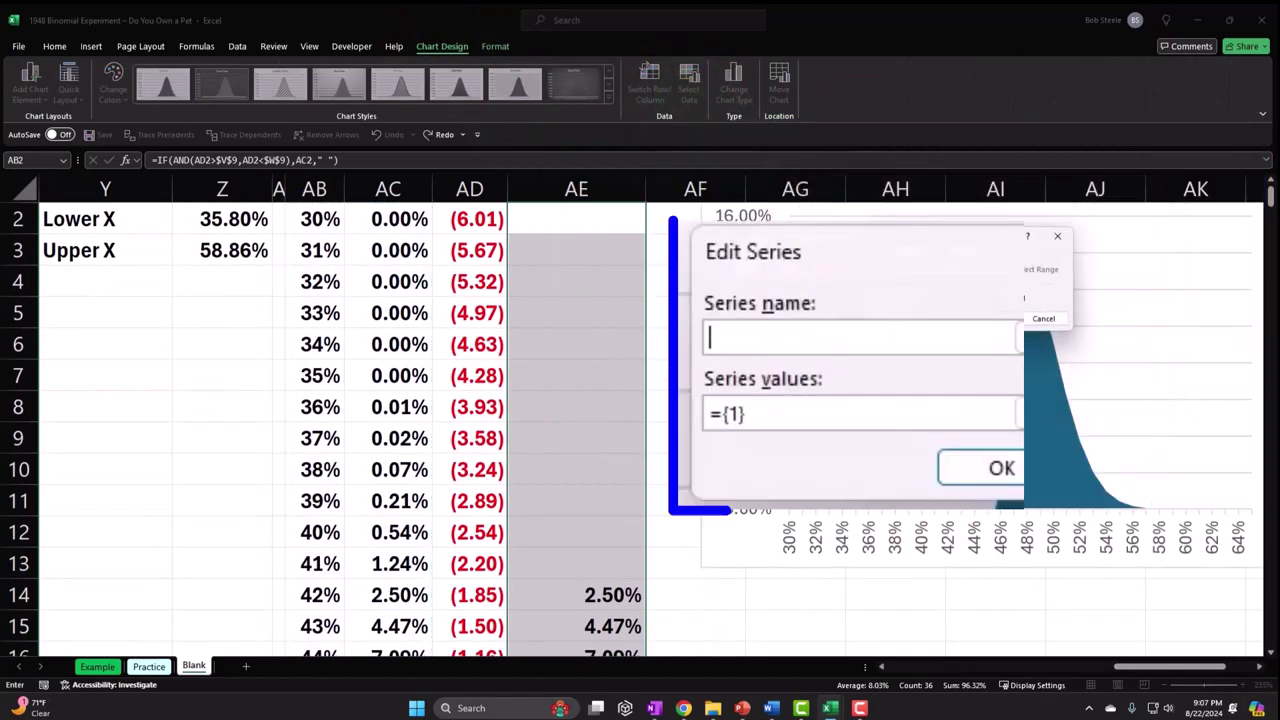
{"action": "left_click", "coordinate": [610, 224]}
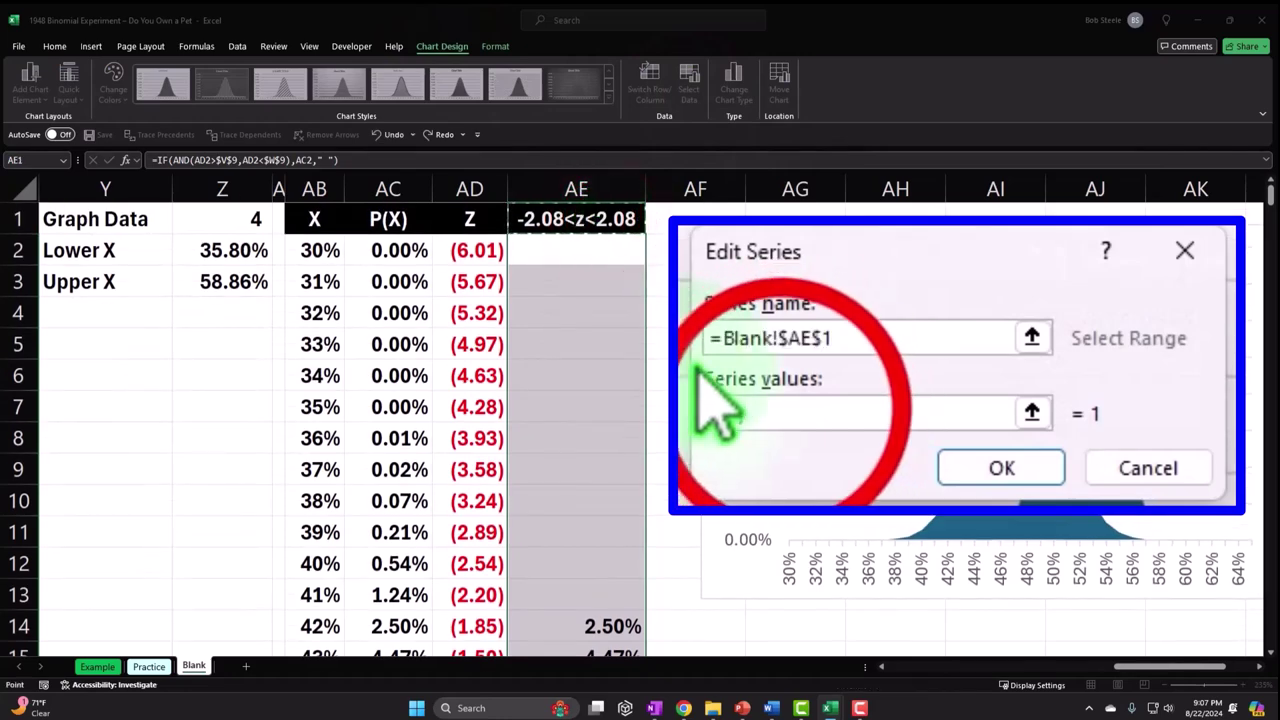
{"action": "left_click", "coordinate": [773, 411]}
{"action": "key", "text": "BackSpace"}
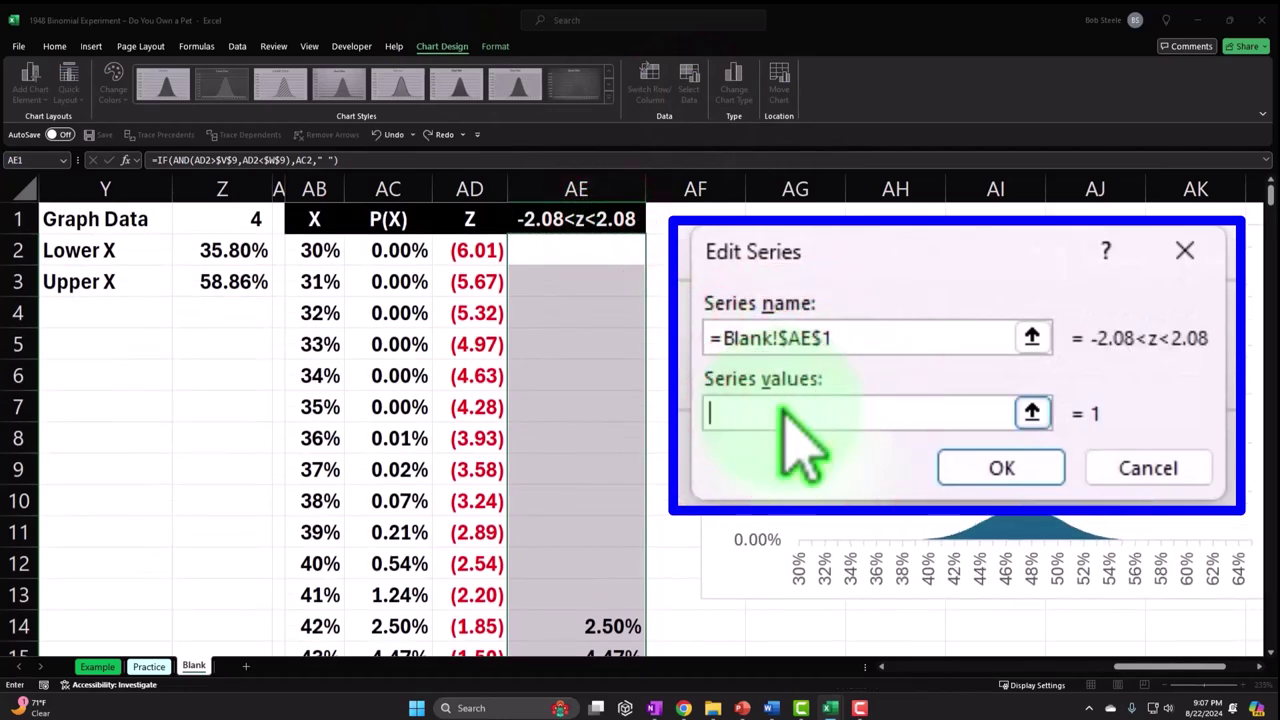
{"action": "left_click", "coordinate": [597, 263]}
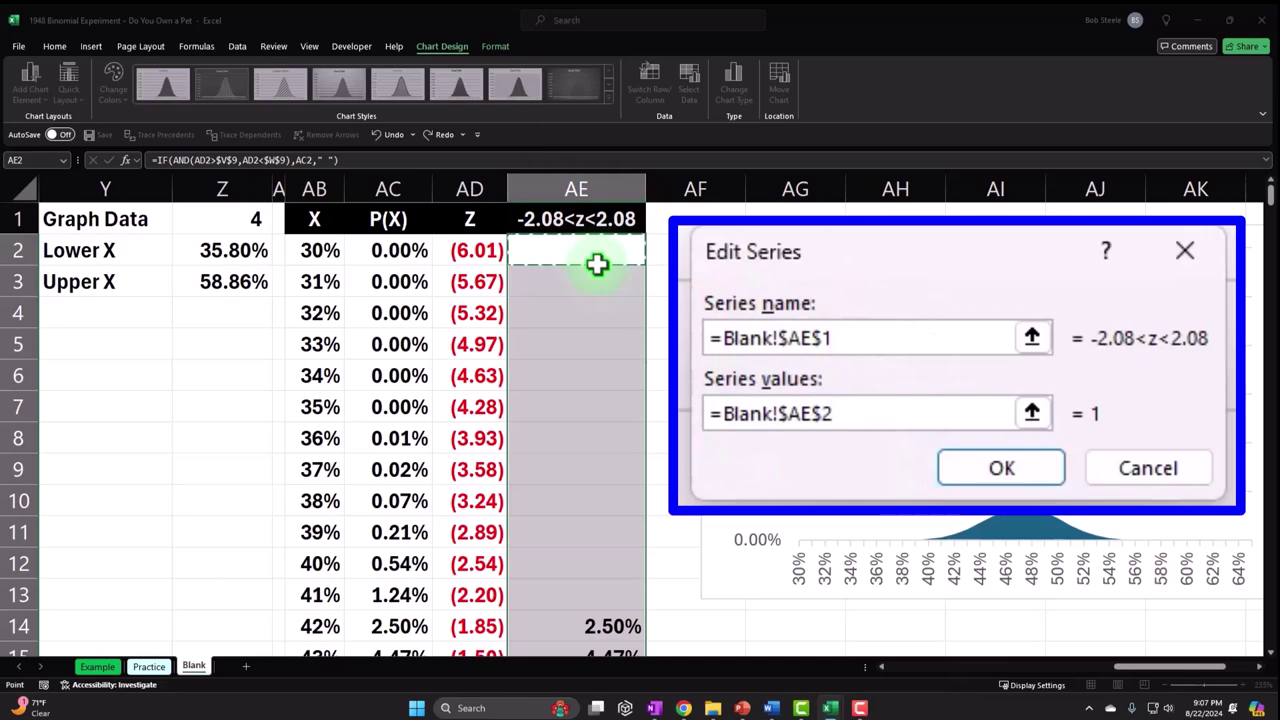
{"action": "key", "text": "ctrl+shift+Down"}
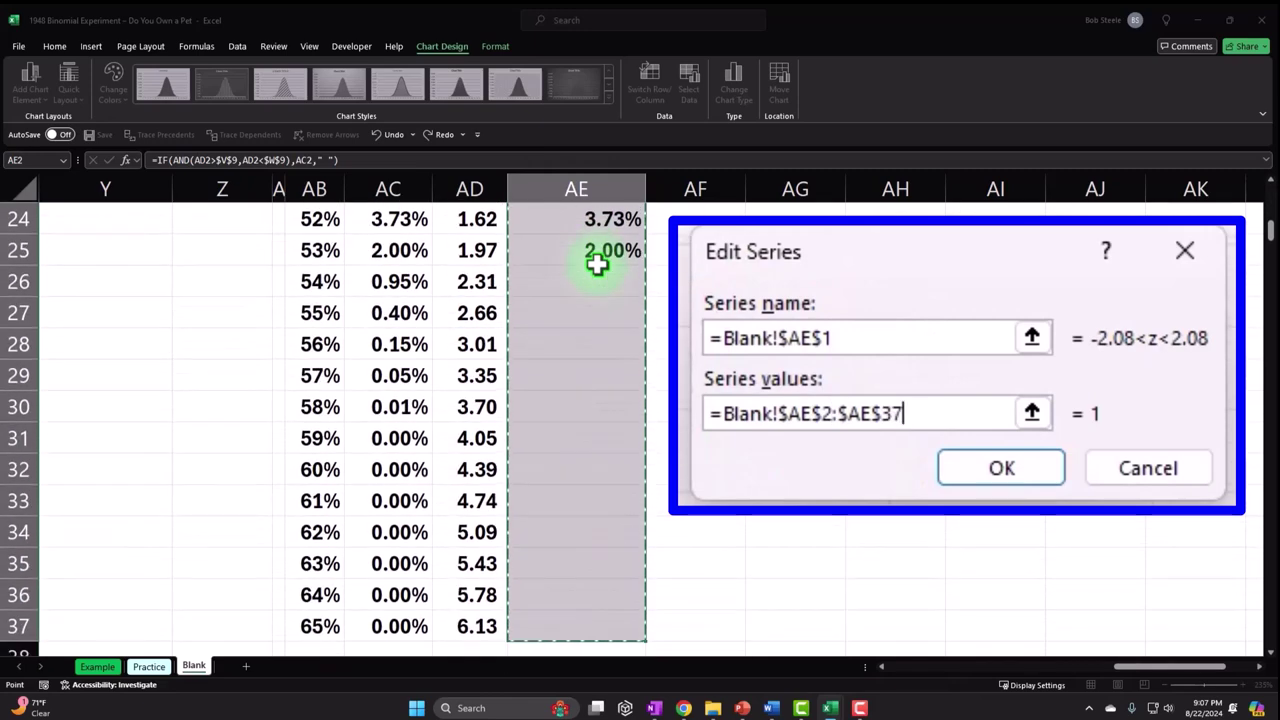
{"action": "scroll", "coordinate": [597, 263], "scroll_direction": "up", "scroll_amount": 8}
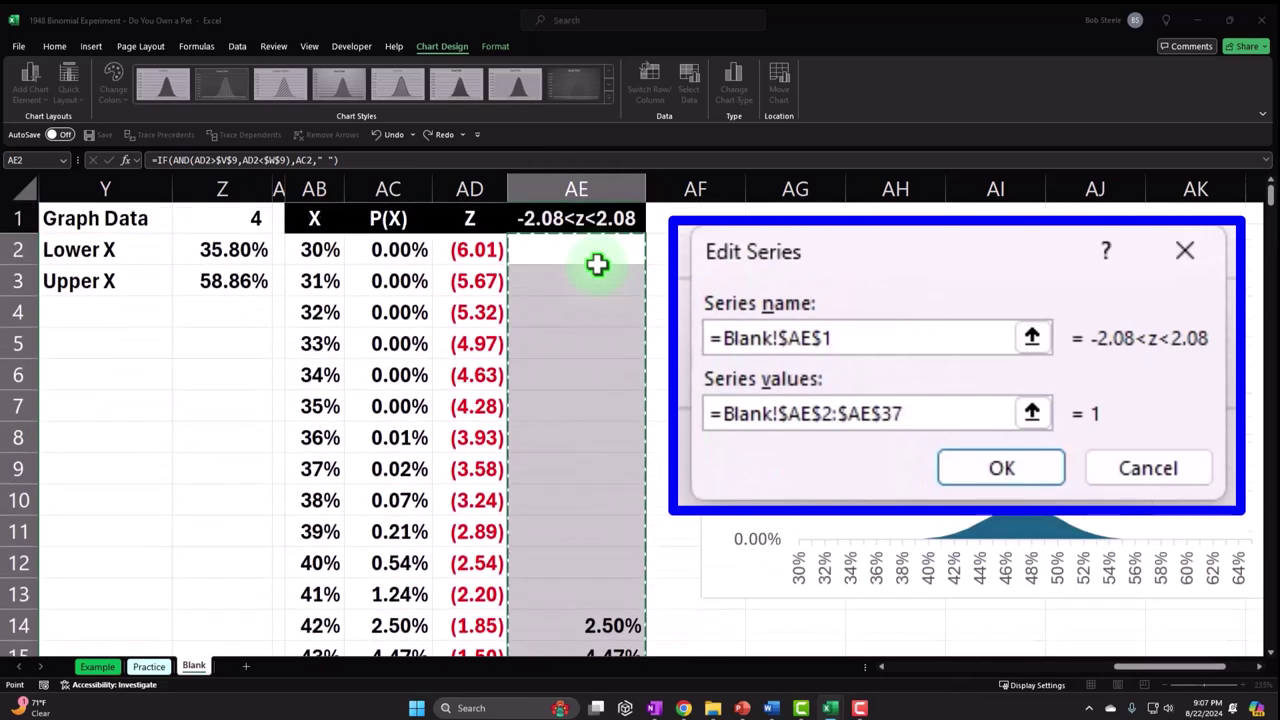
{"action": "left_click", "coordinate": [1032, 412]}
{"action": "left_click", "coordinate": [1195, 306]}
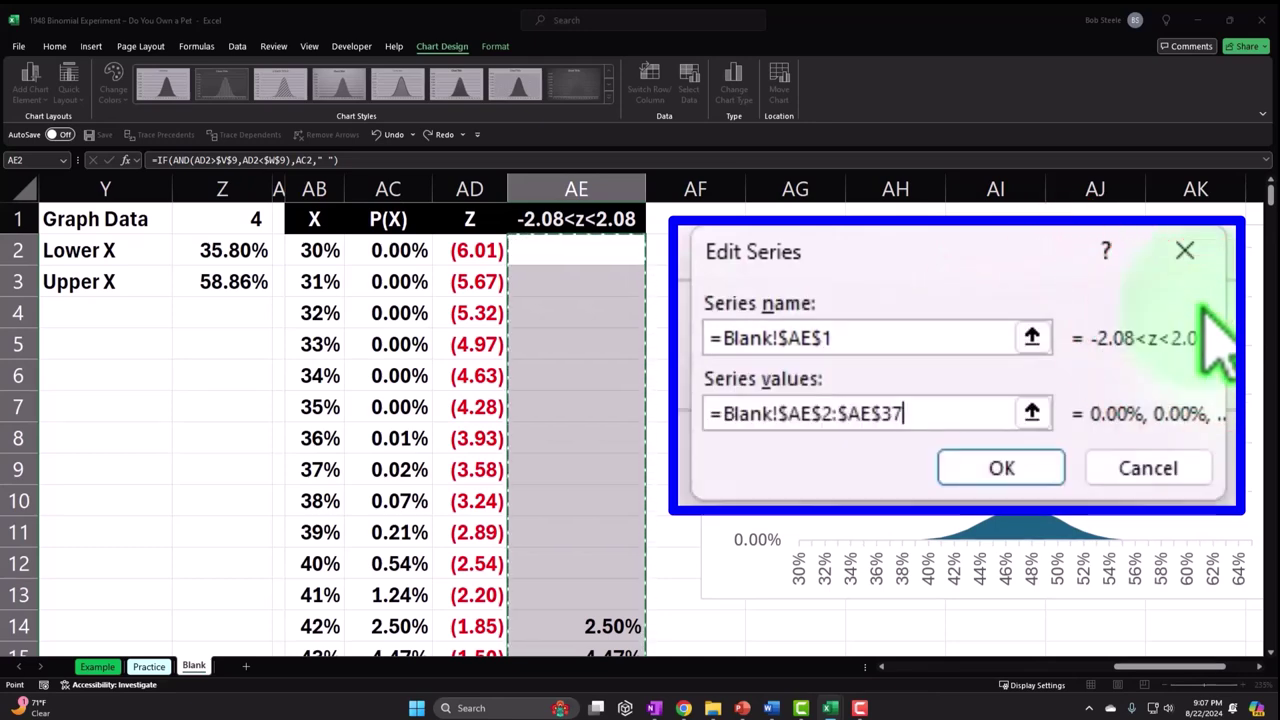
{"action": "left_click", "coordinate": [1002, 468]}
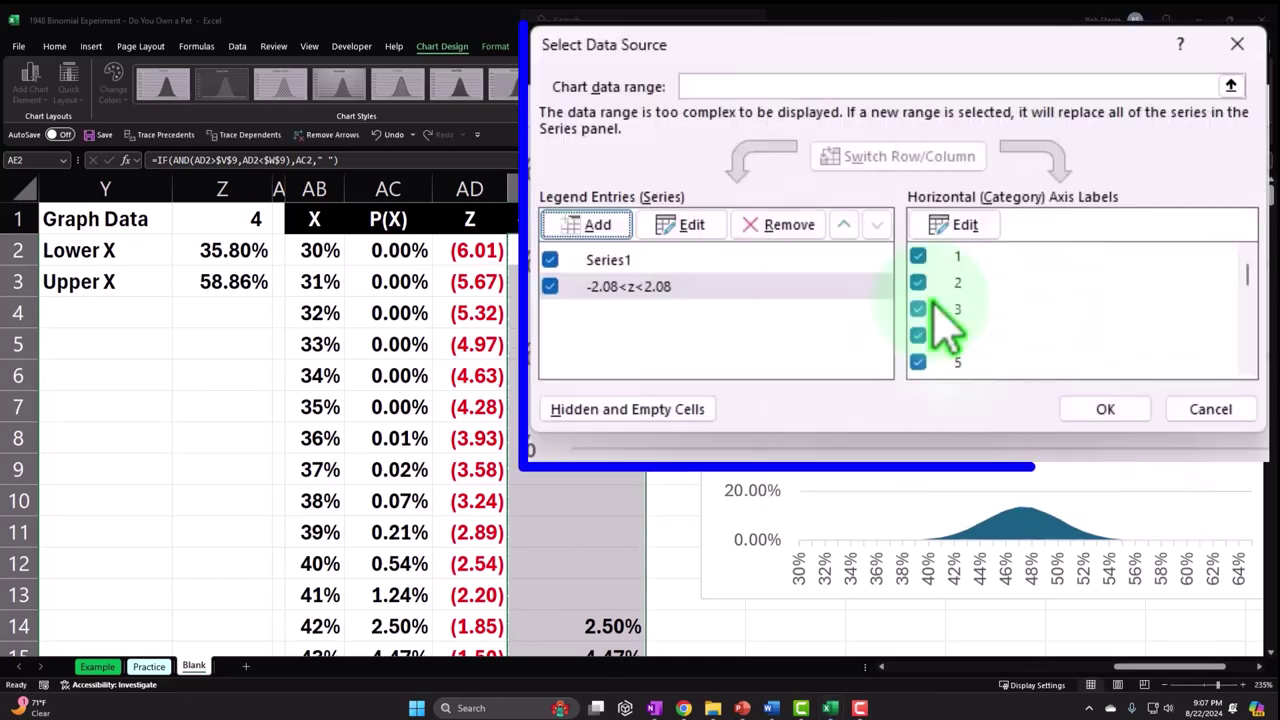
- Plot the orange -2.08<z<2.08 series on the secondary axis and delete that secondary value axis
{"action": "left_click", "coordinate": [1100, 408]}
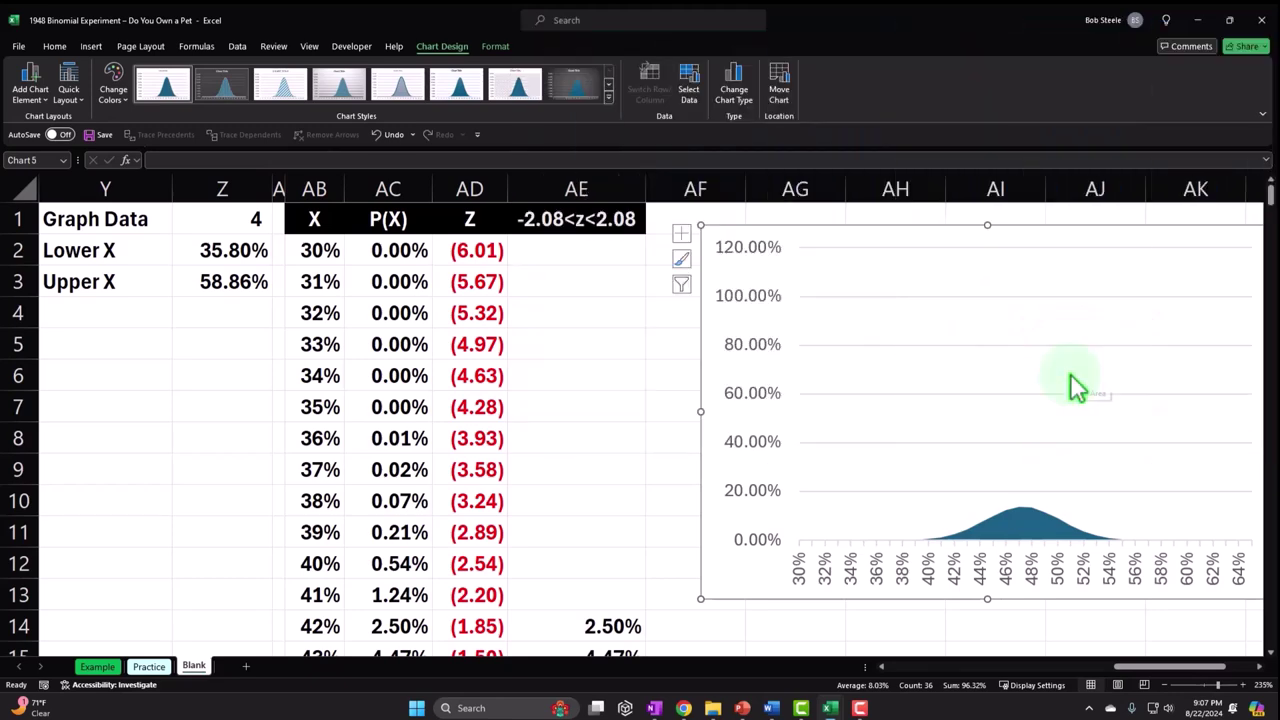
{"action": "key", "text": "Escape"}
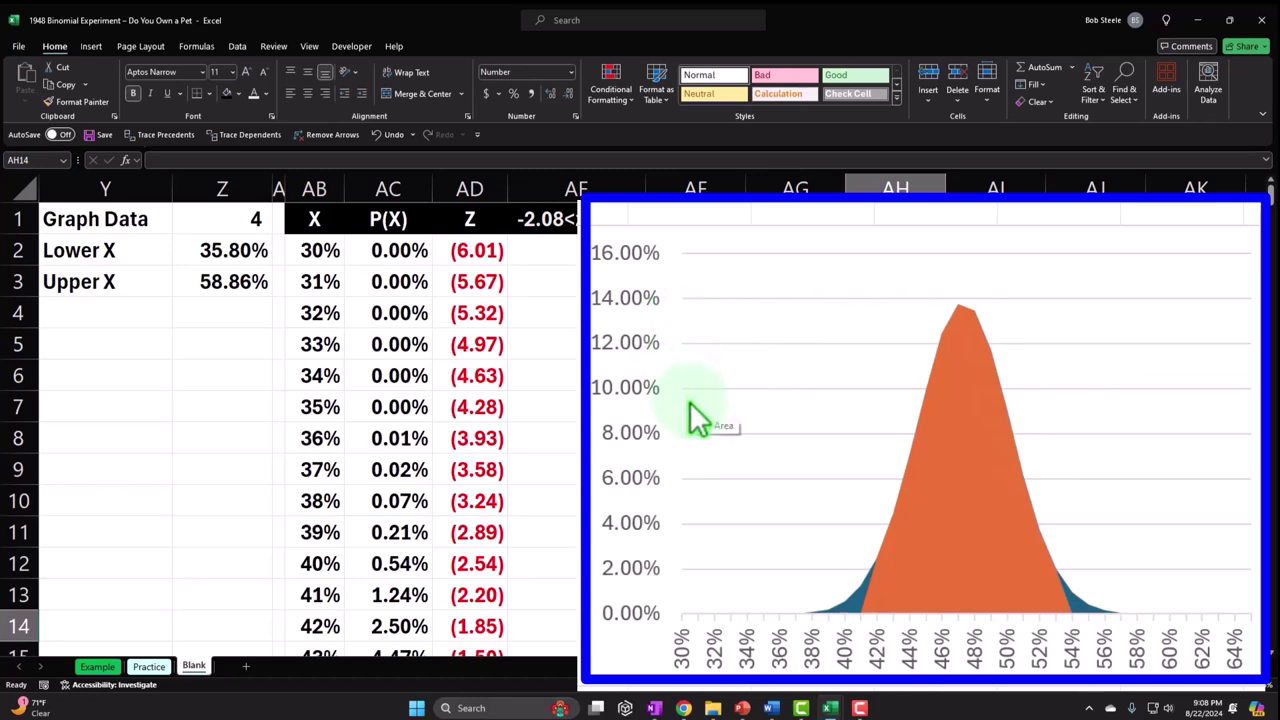
{"action": "double_click", "coordinate": [1009, 409]}
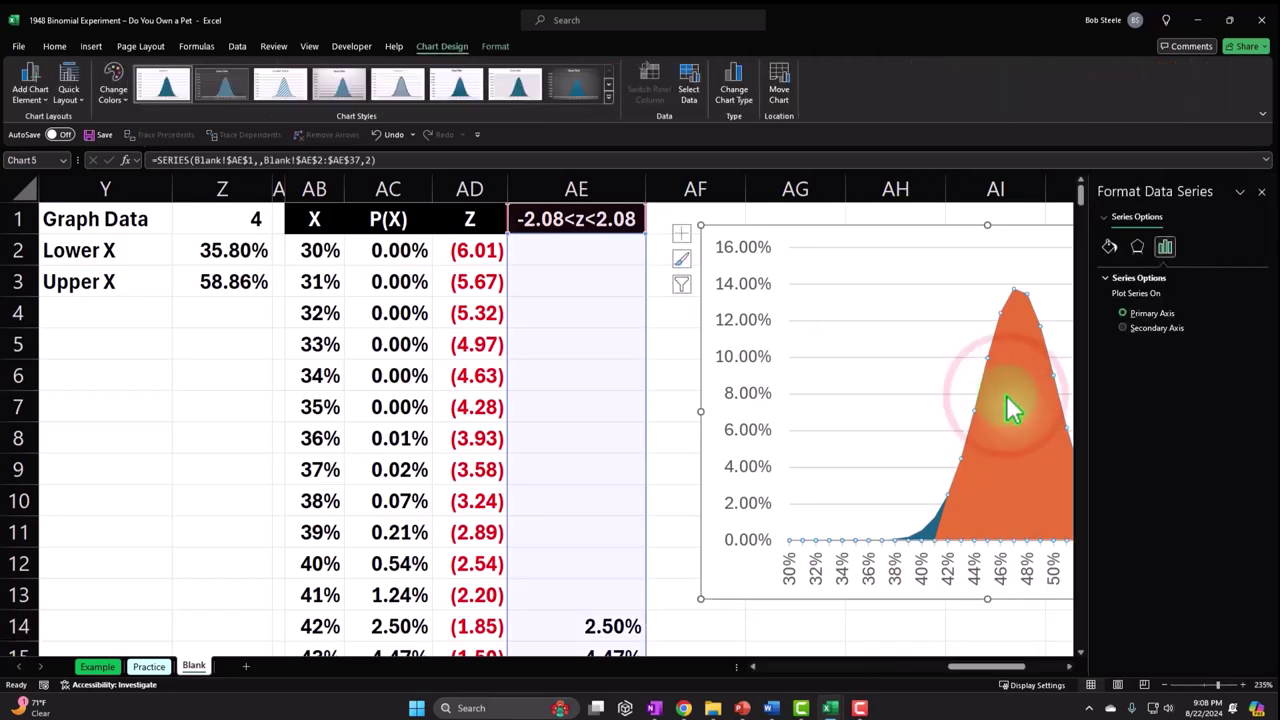
{"action": "left_click", "coordinate": [1121, 329]}
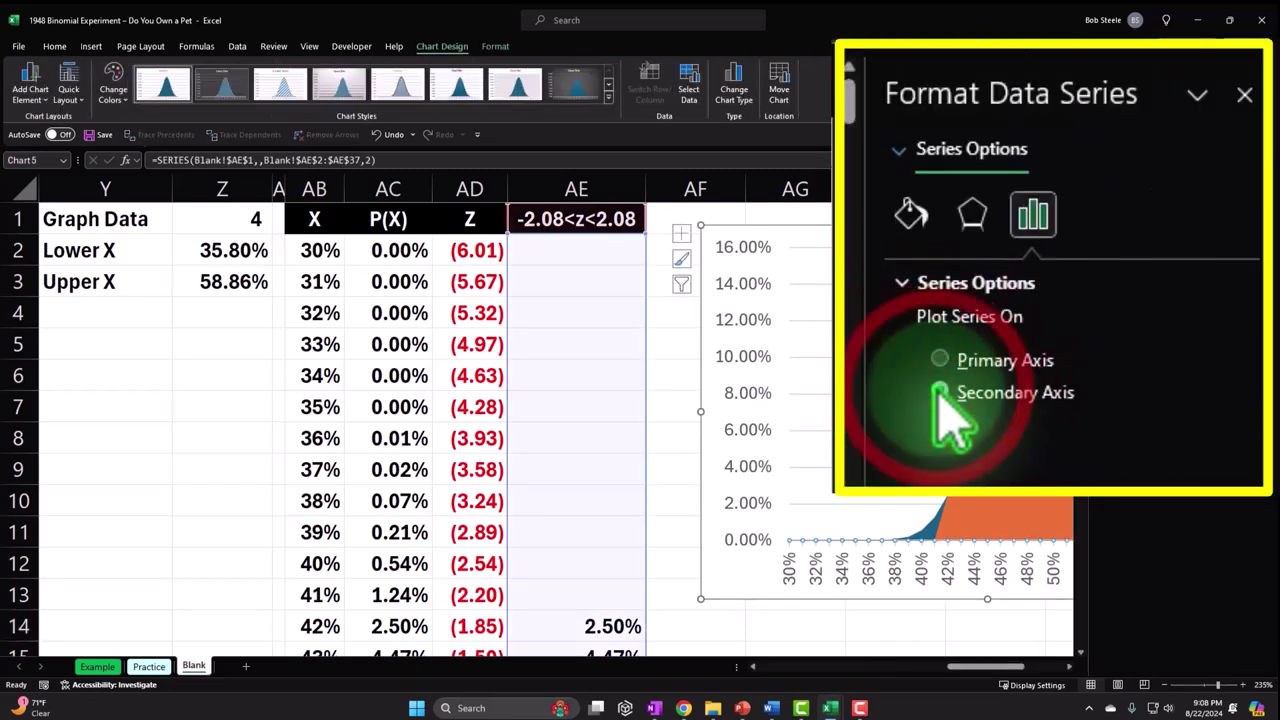
{"action": "left_click", "coordinate": [1262, 147]}
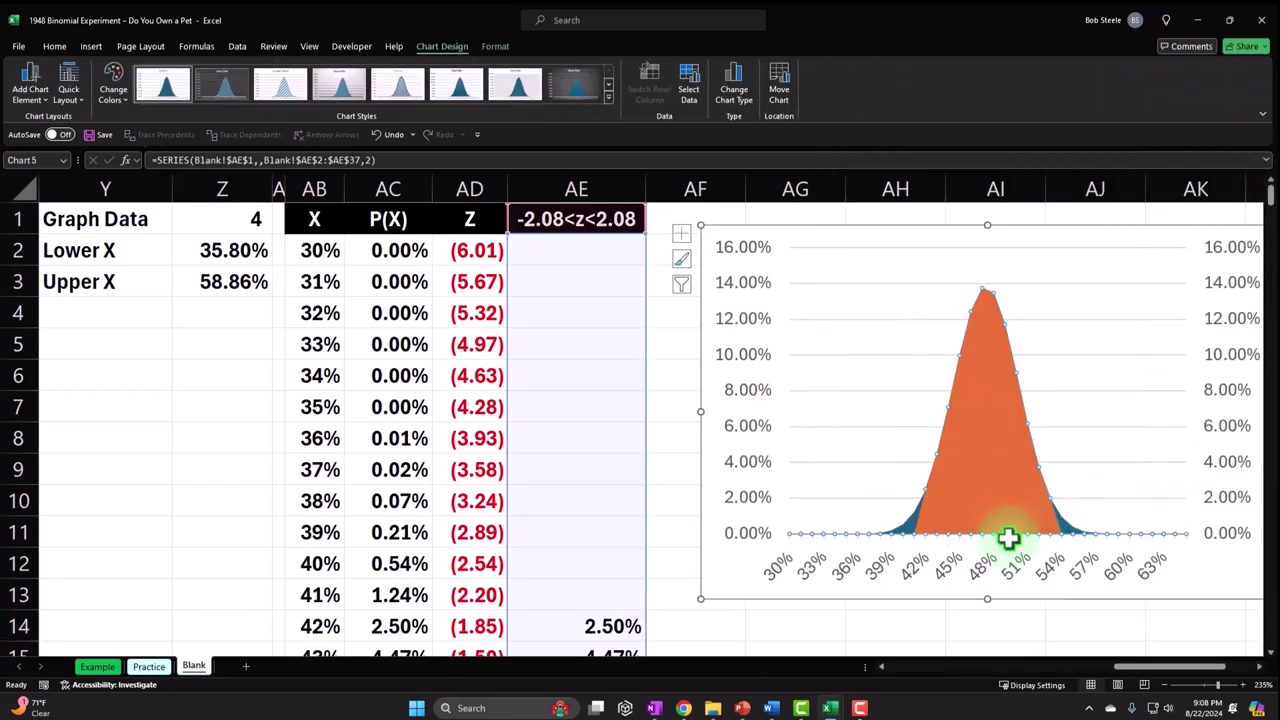
{"action": "left_click", "coordinate": [1235, 335]}
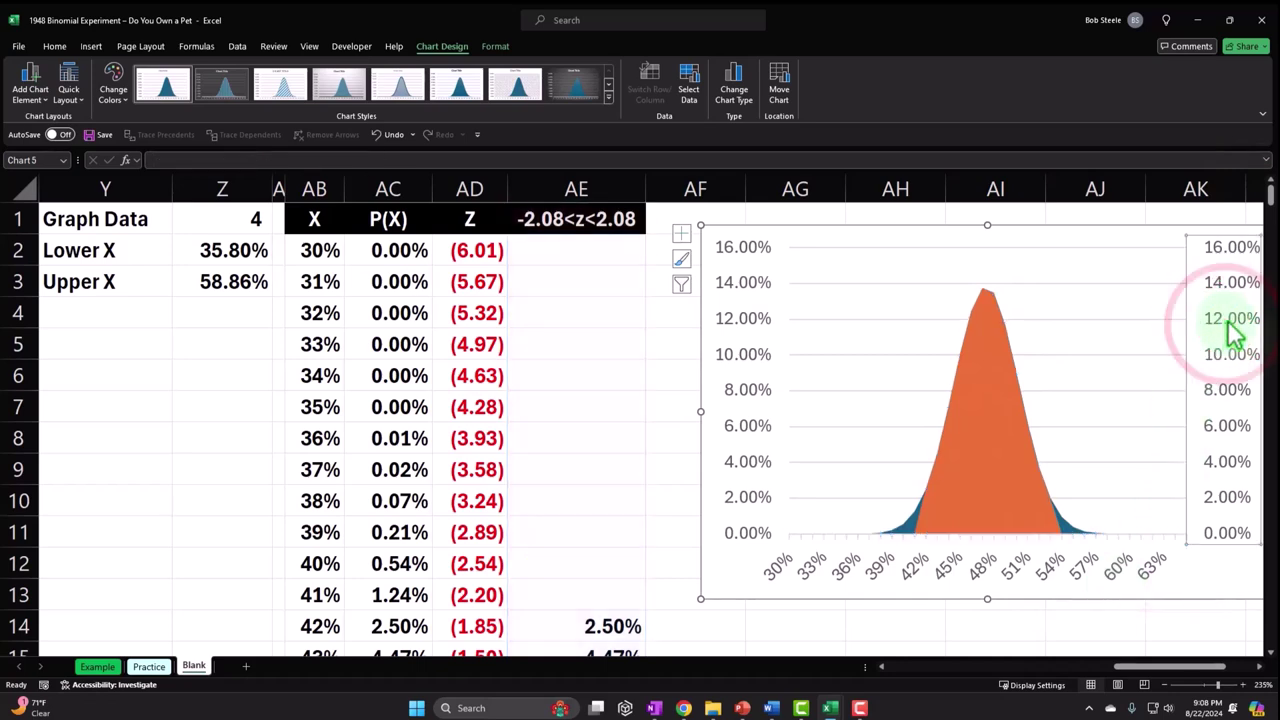
{"action": "key", "text": "Delete"}
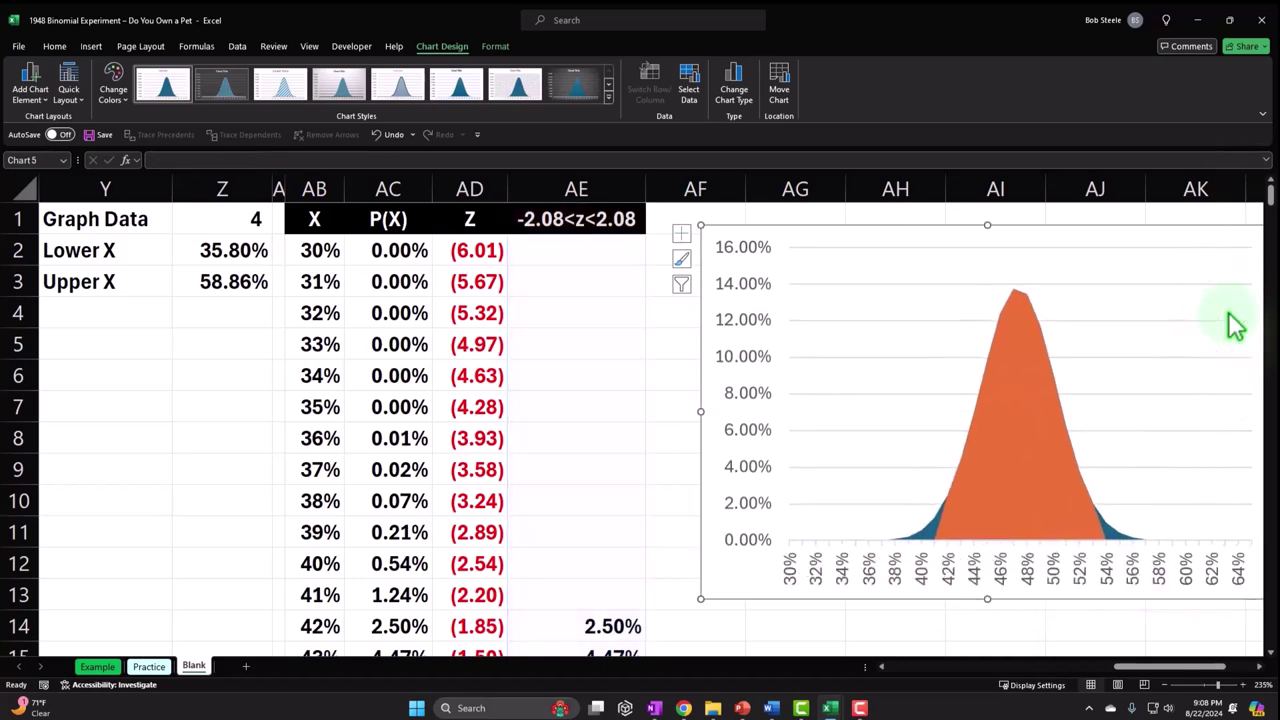
- Set AD2:AD37 as the horizontal axis labels for the -2.08<z<2.08 series
{"action": "left_click", "coordinate": [688, 84]}
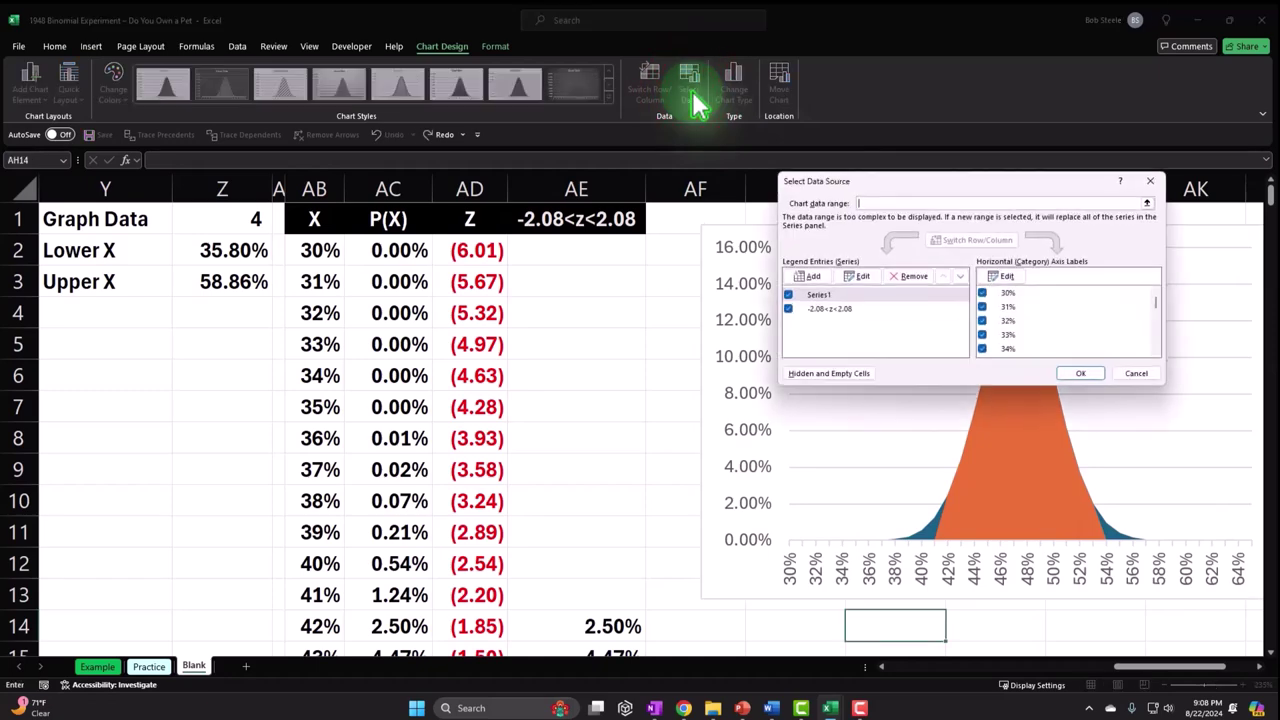
{"action": "left_click", "coordinate": [826, 308]}
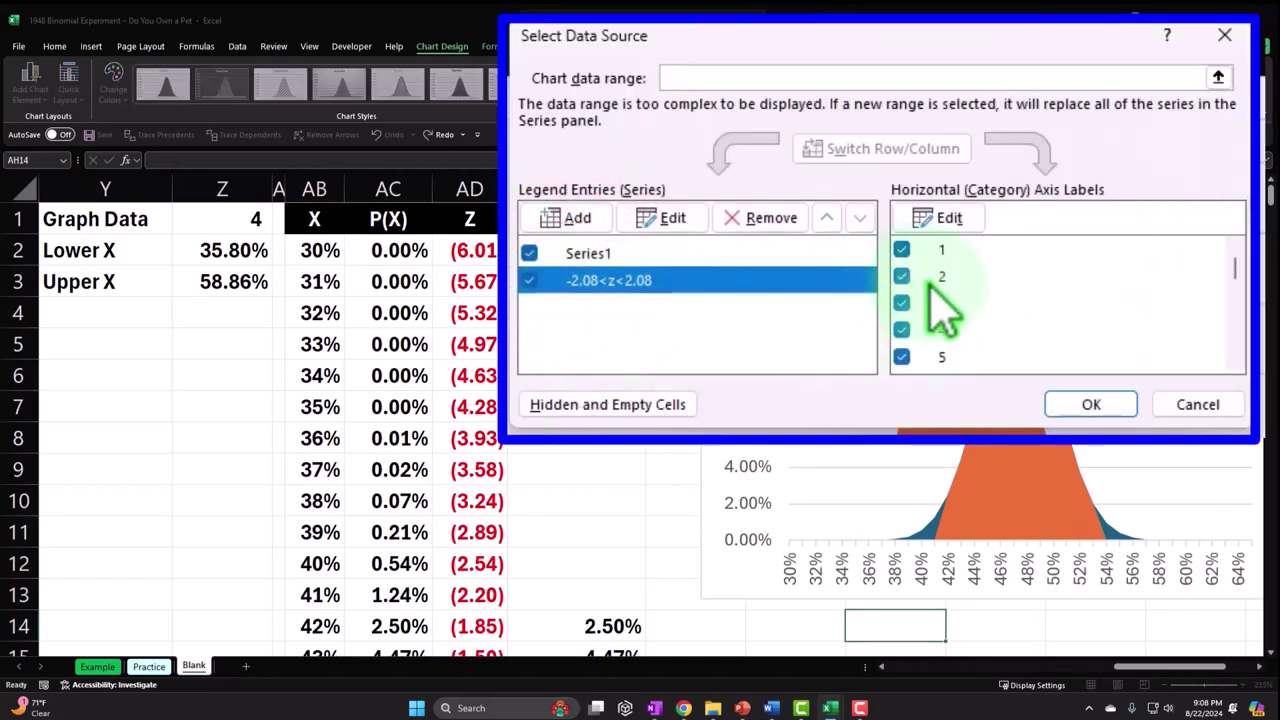
{"action": "left_click", "coordinate": [950, 217]}
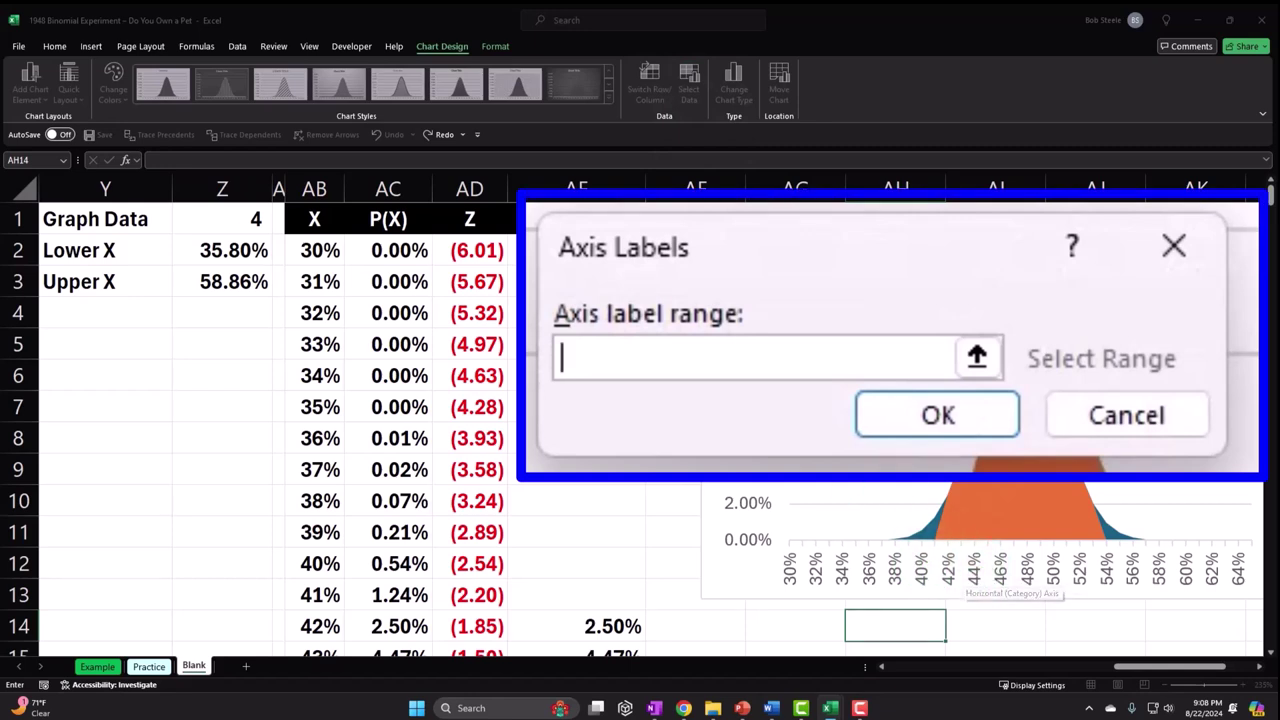
{"action": "left_click", "coordinate": [476, 252]}
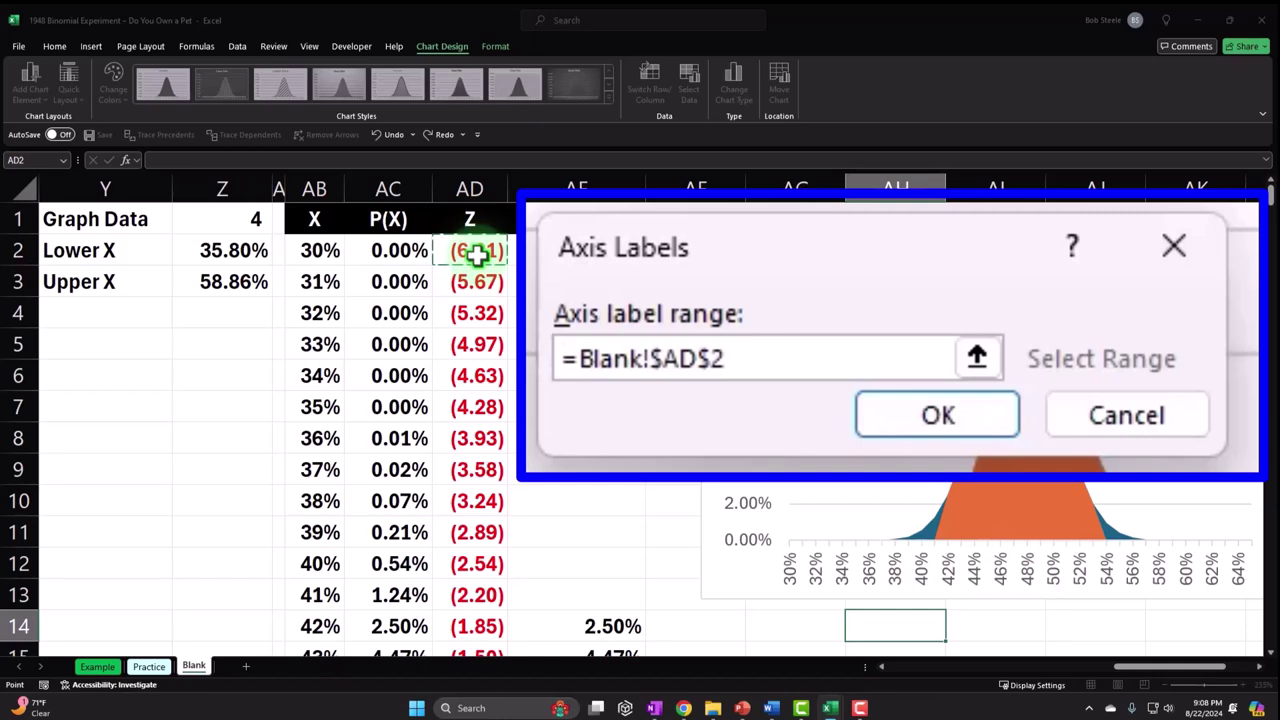
{"action": "key", "text": "ctrl+shift+Down"}
{"action": "scroll", "coordinate": [476, 252], "scroll_direction": "up", "scroll_amount": 6}
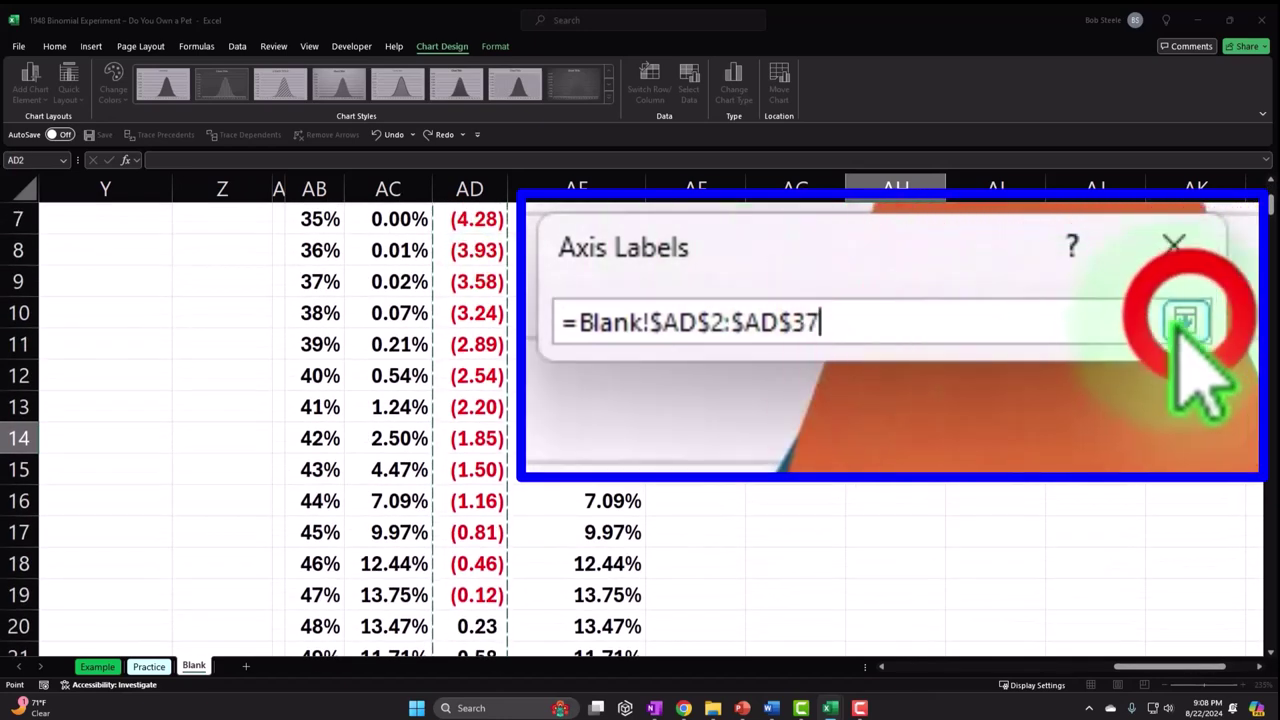
{"action": "left_click", "coordinate": [1172, 325]}
{"action": "left_click", "coordinate": [940, 415]}
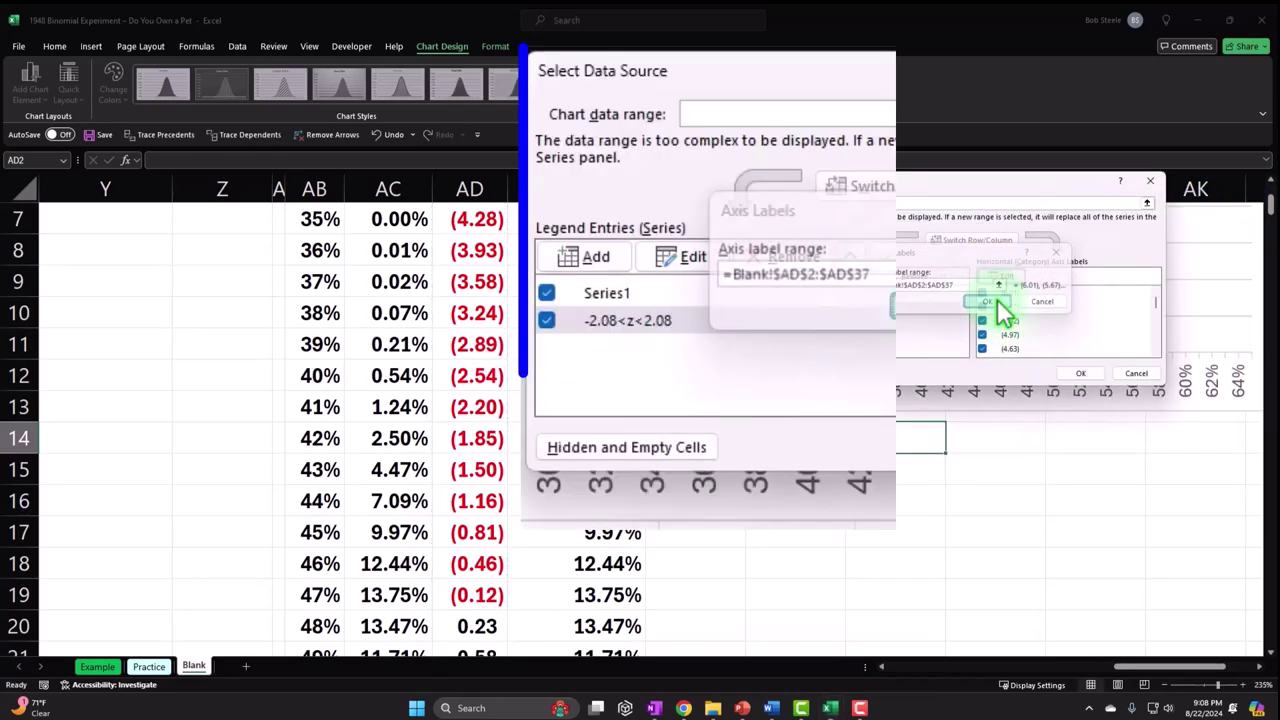
{"action": "left_click", "coordinate": [1120, 447]}
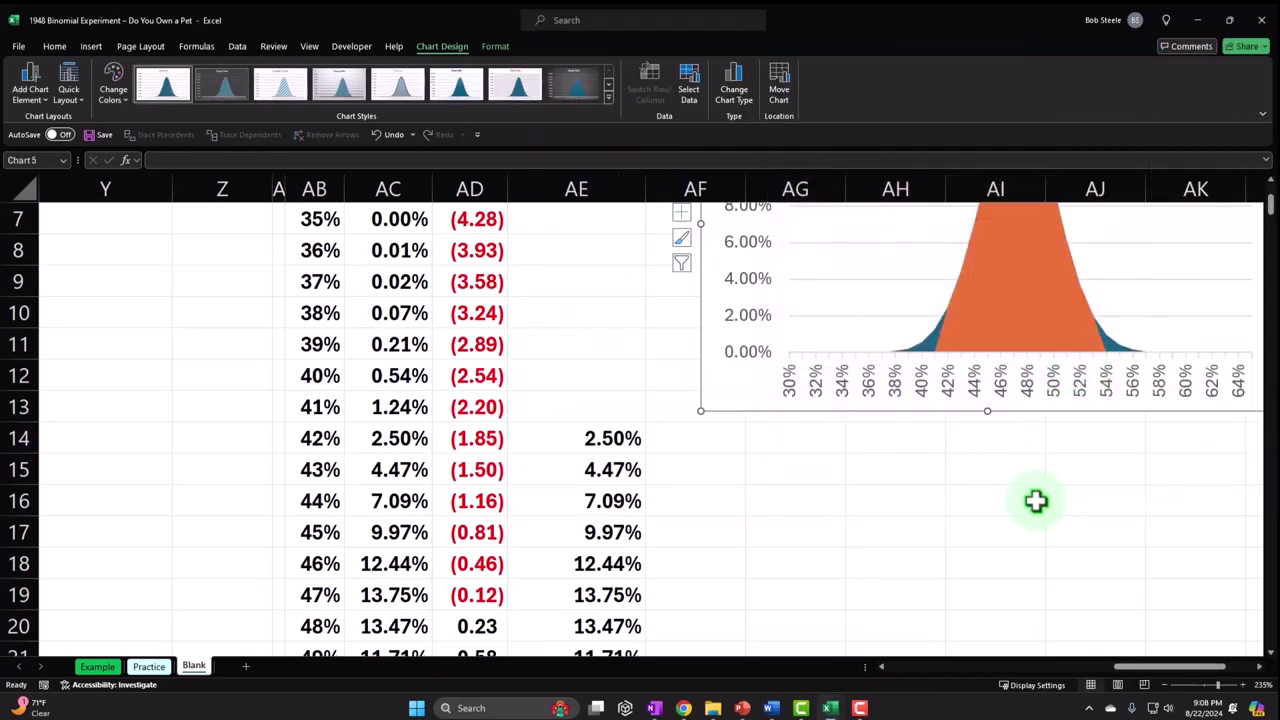
- Add a secondary horizontal axis with its z-score labels positioned Low
{"action": "scroll", "coordinate": [952, 488], "scroll_direction": "up", "scroll_amount": 2}
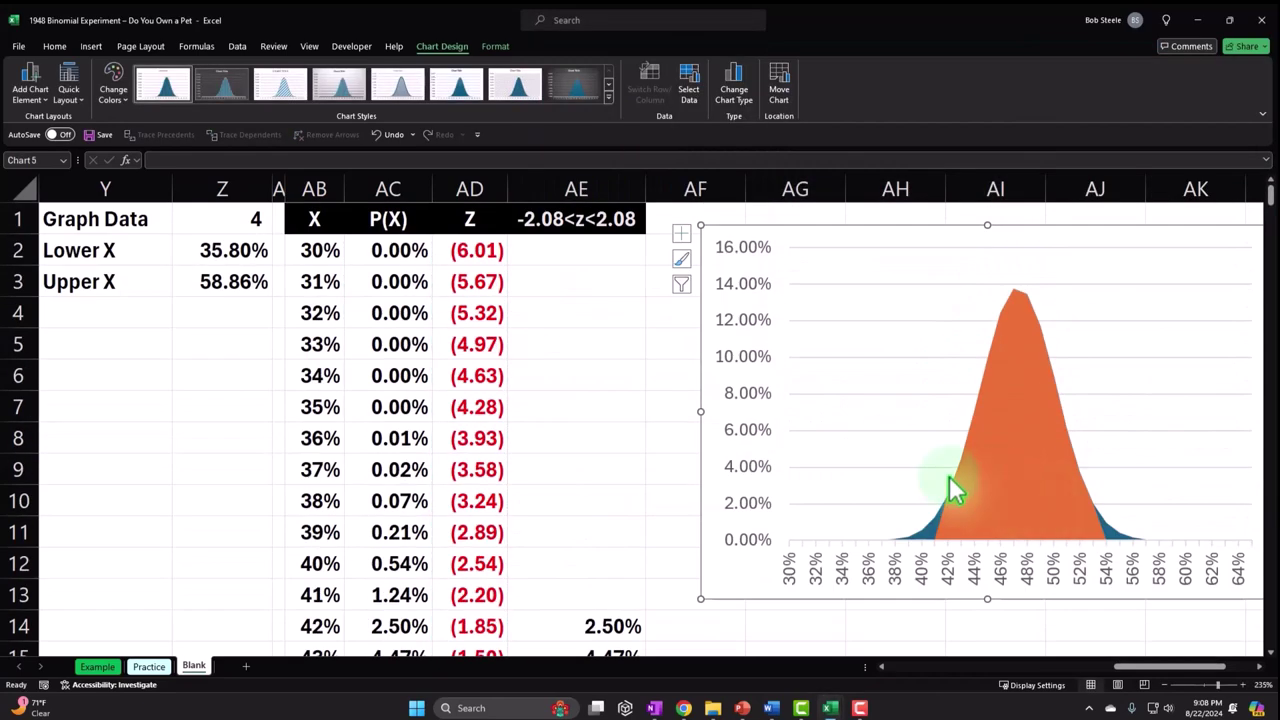
{"action": "left_click", "coordinate": [681, 233]}
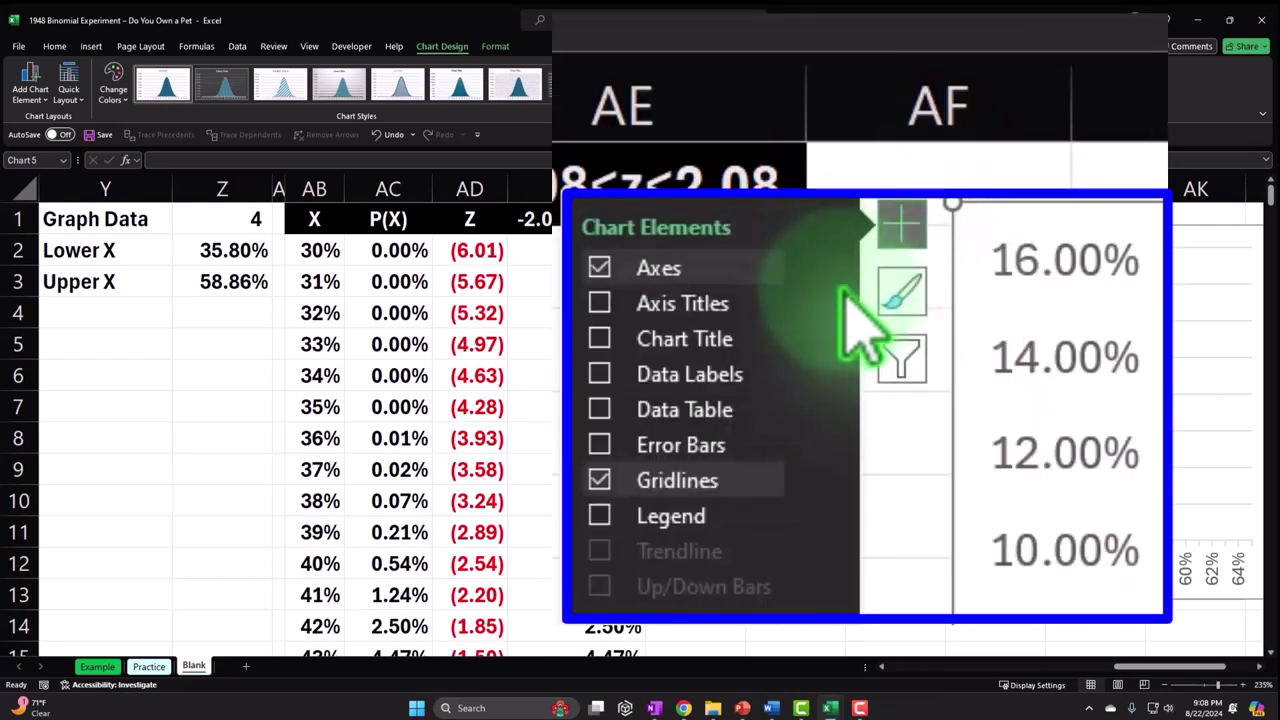
{"action": "left_click", "coordinate": [820, 268]}
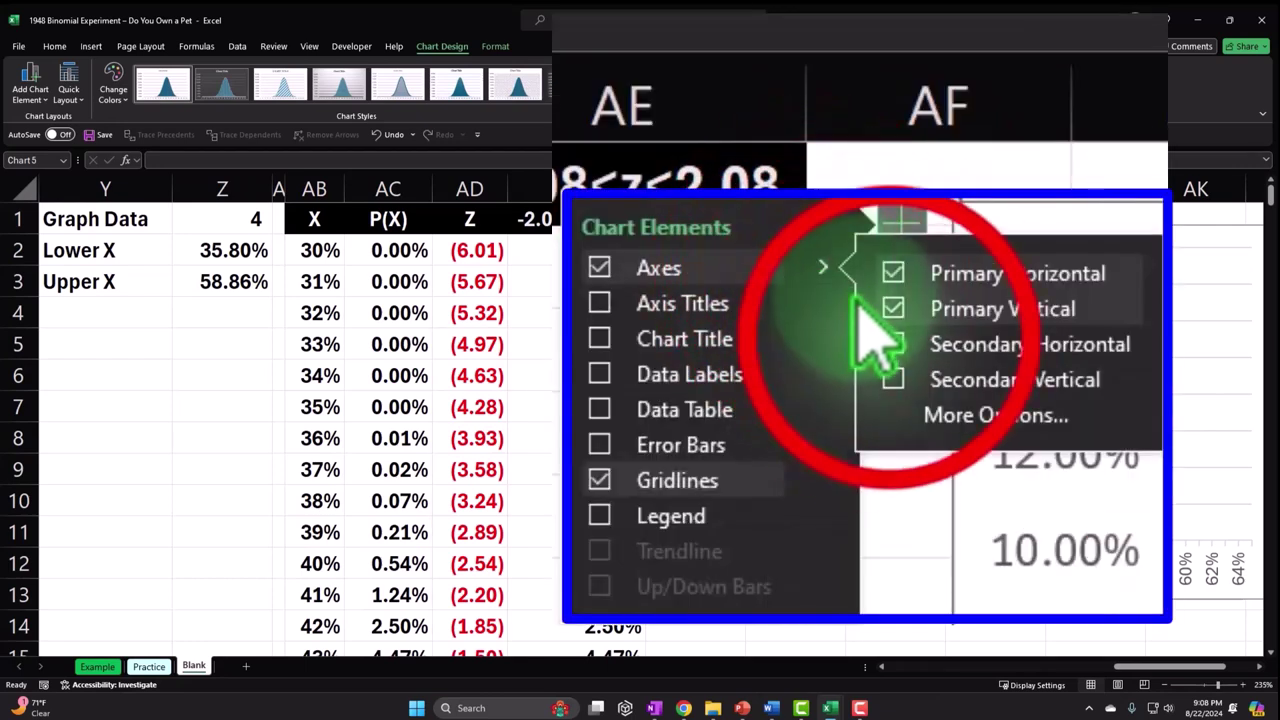
{"action": "left_click", "coordinate": [893, 344]}
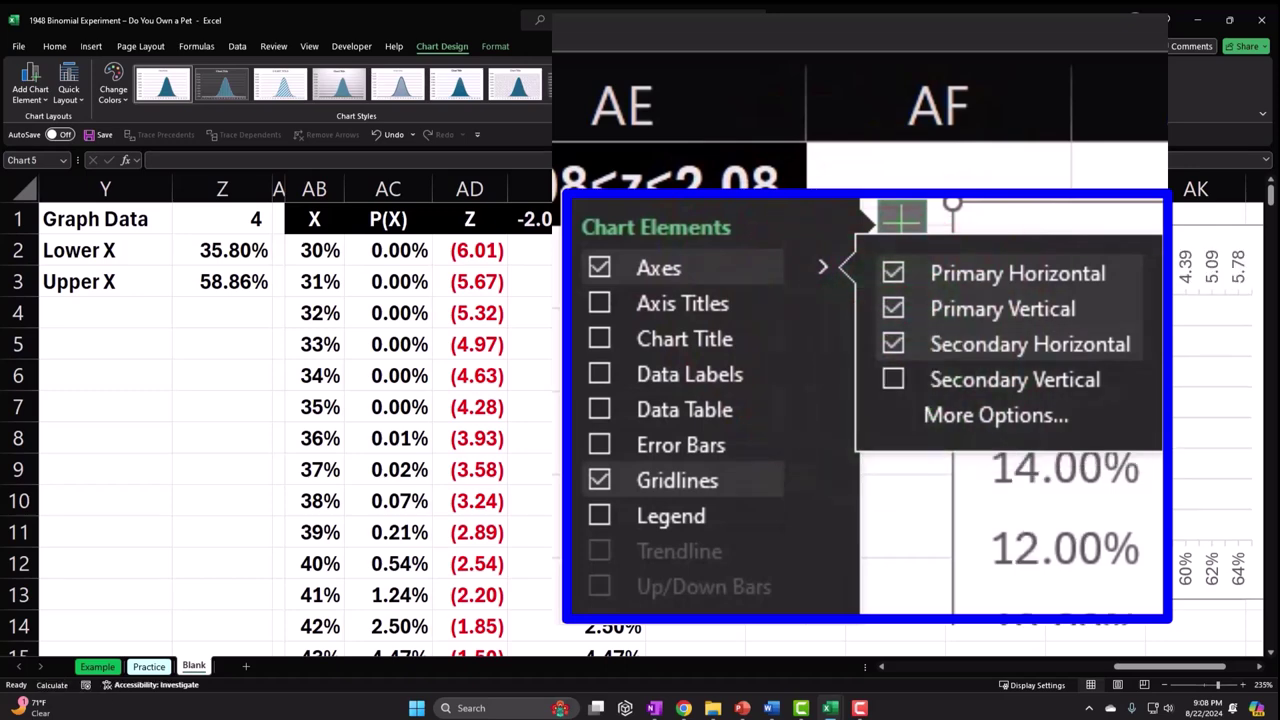
{"action": "left_click", "coordinate": [1040, 412]}
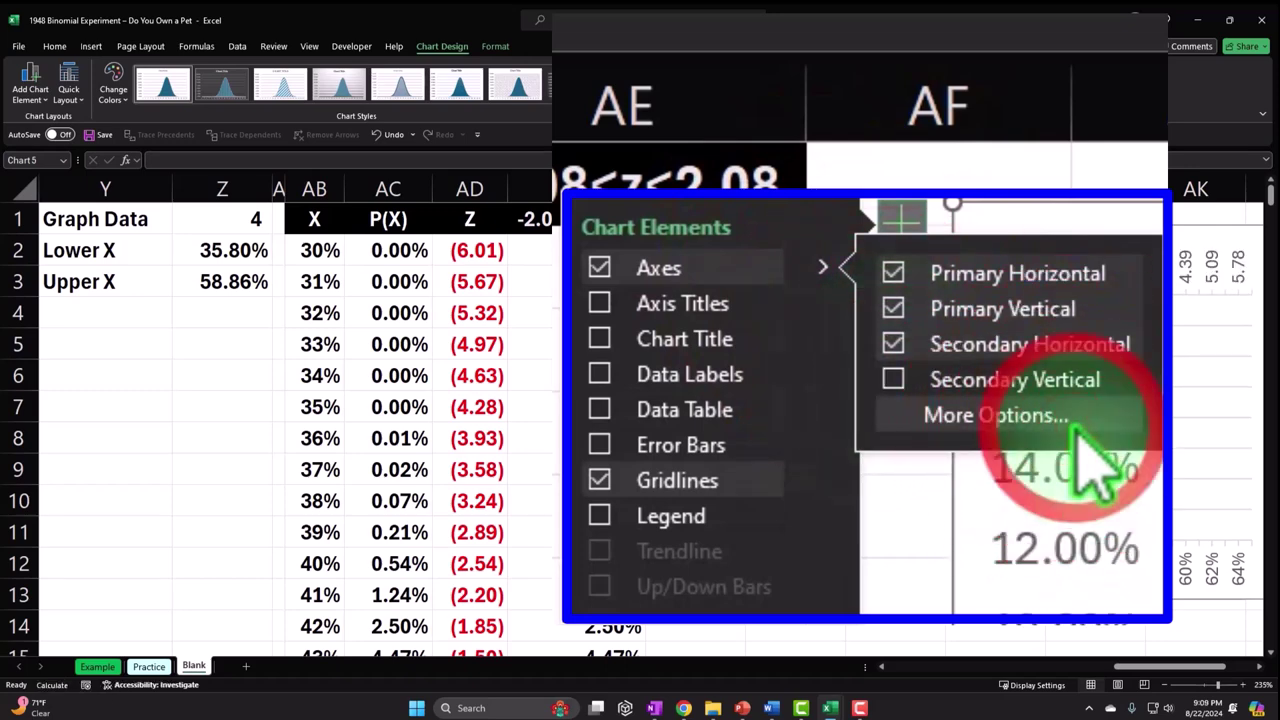
{"action": "left_click", "coordinate": [862, 265]}
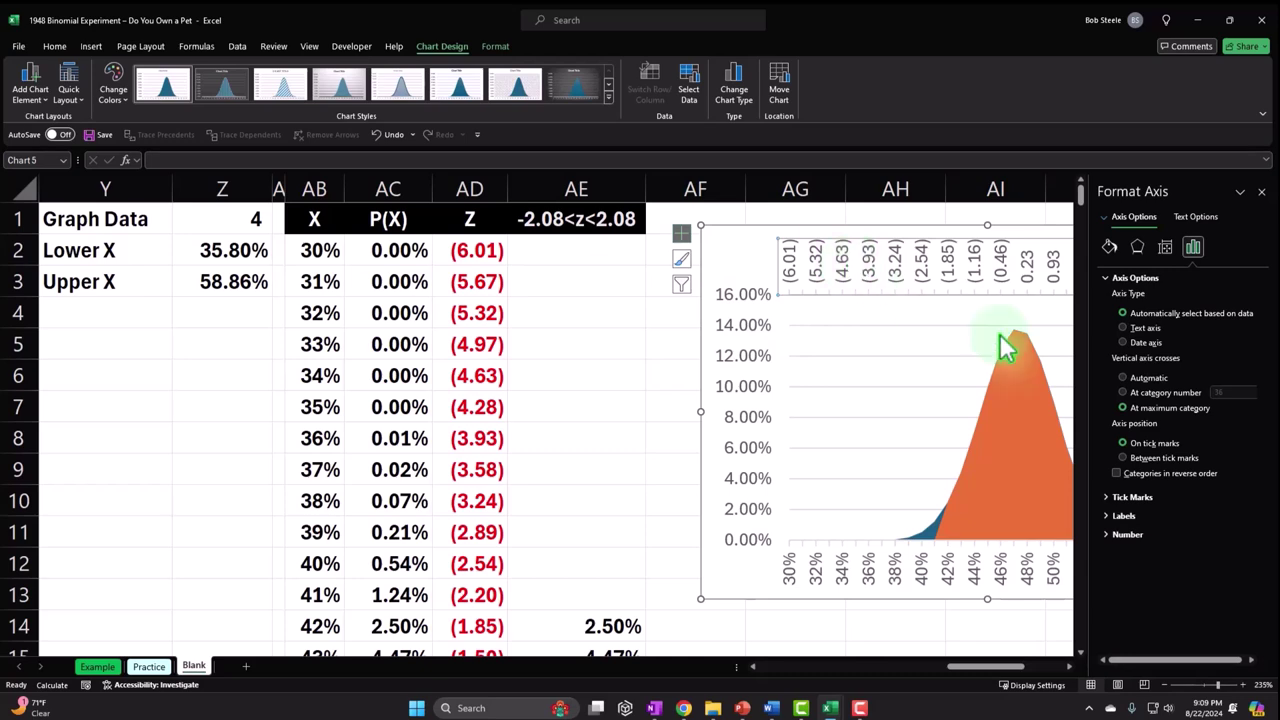
{"action": "left_click", "coordinate": [1110, 515]}
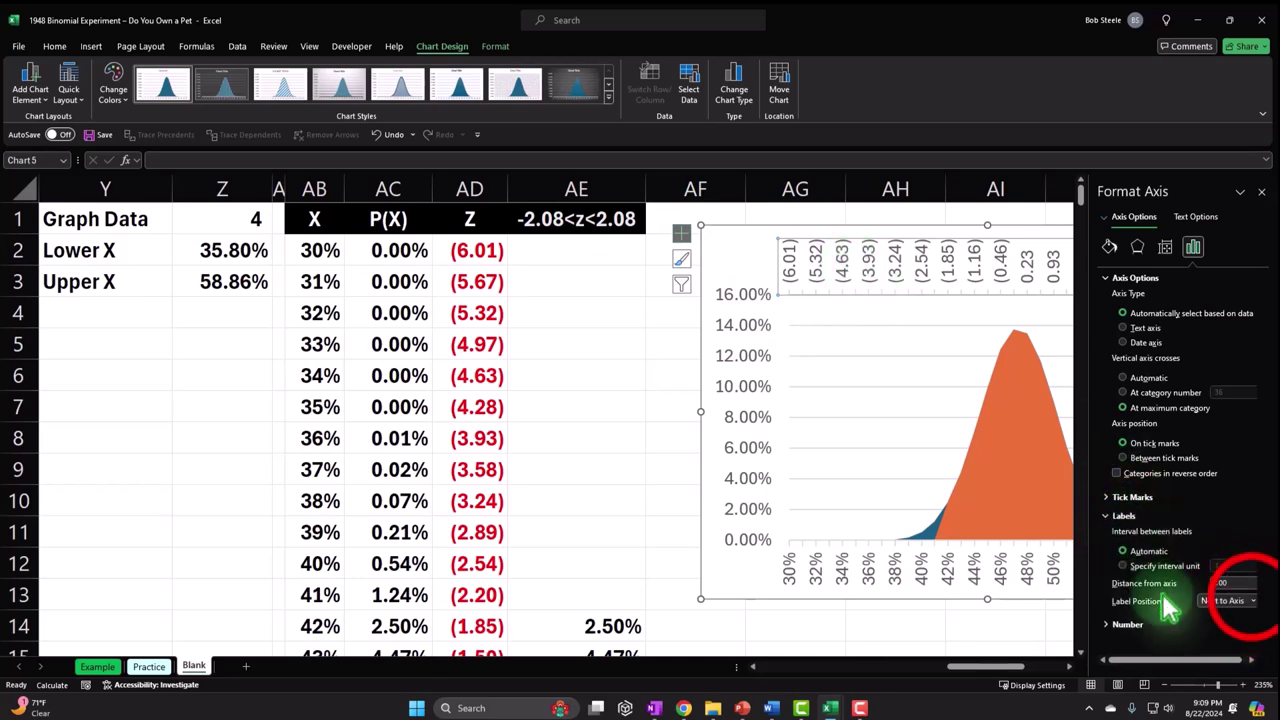
{"action": "left_click", "coordinate": [1228, 600]}
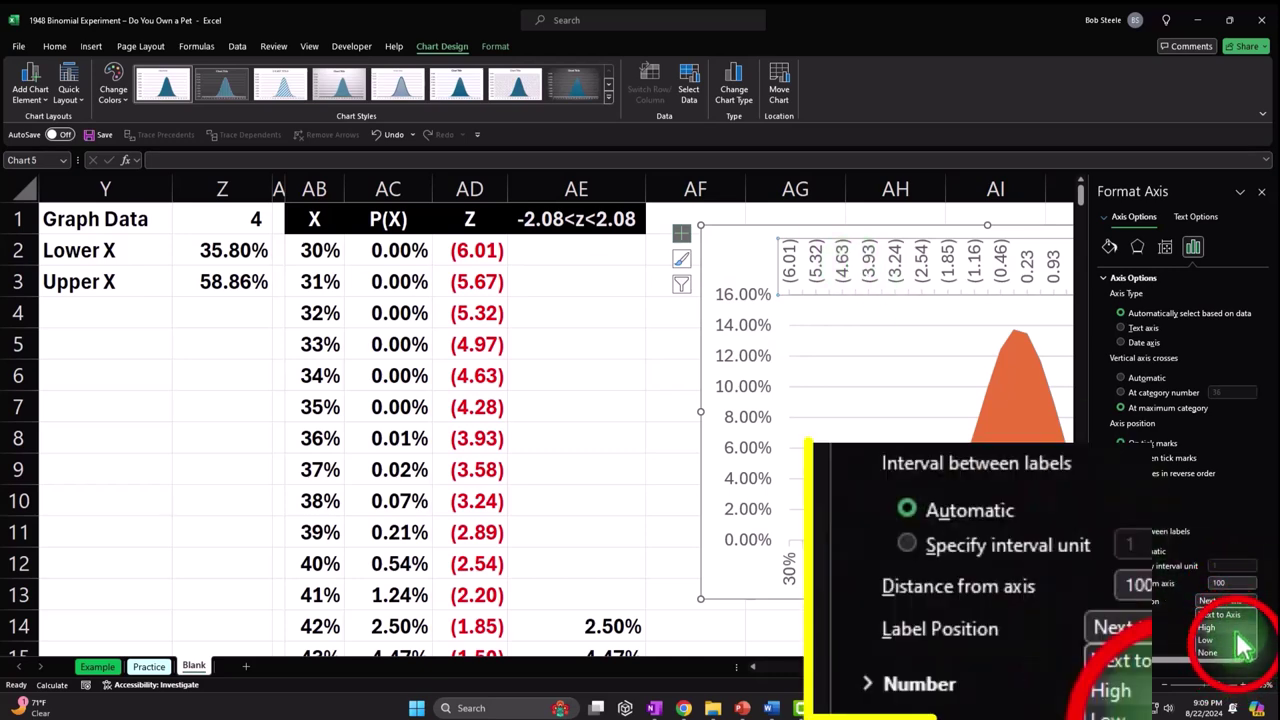
{"action": "left_click", "coordinate": [1238, 642]}
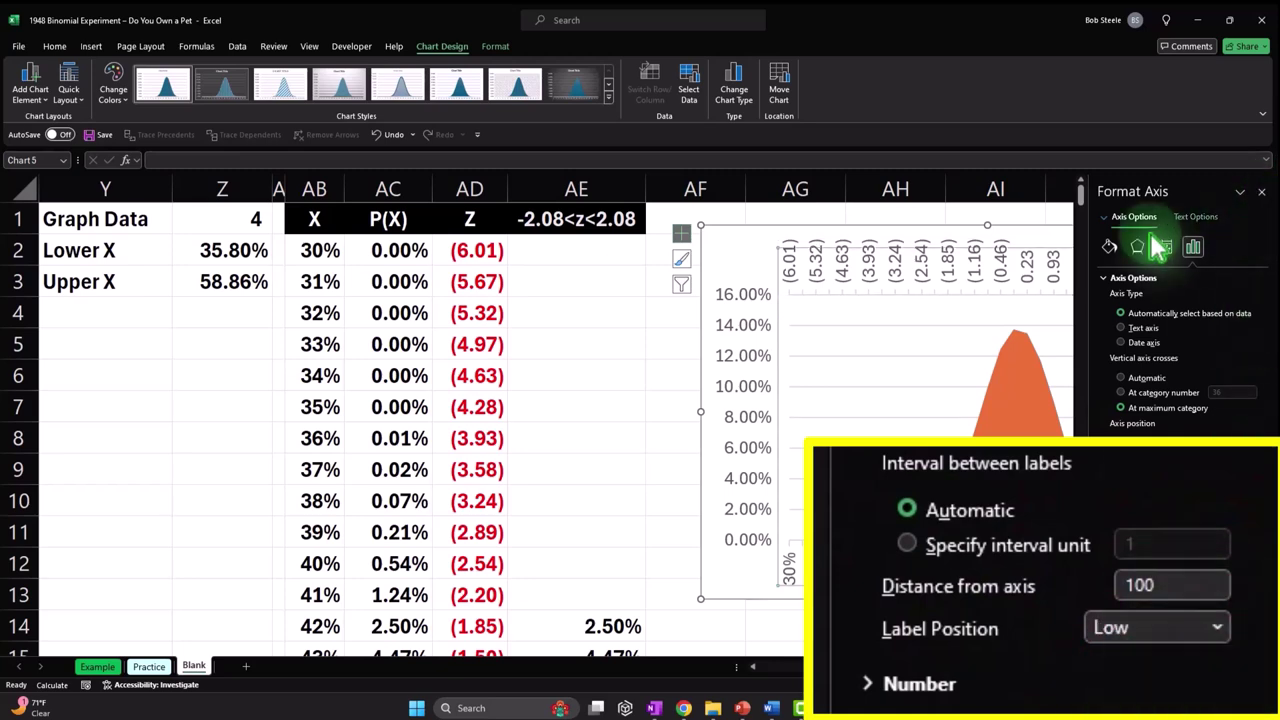
- Close the axis formatting options and save the workbook
{"action": "left_click", "coordinate": [812, 244]}
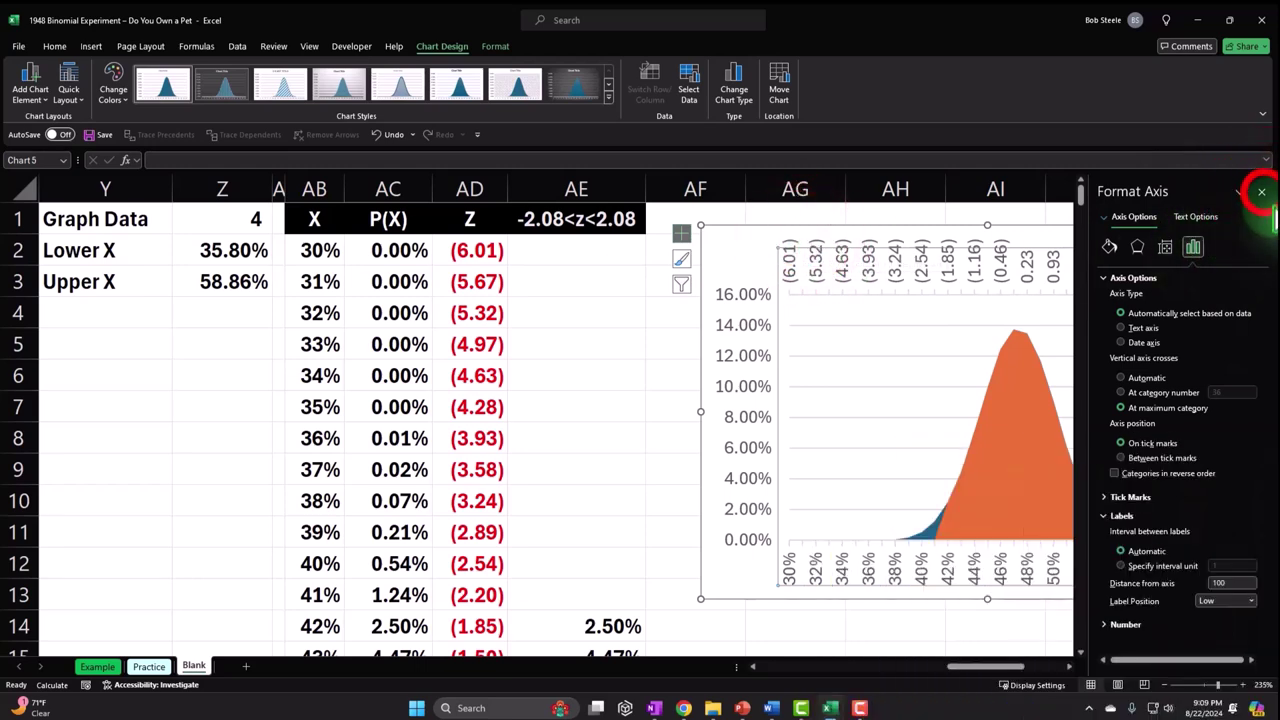
{"action": "left_click", "coordinate": [1261, 191]}
{"action": "left_click", "coordinate": [737, 583]}
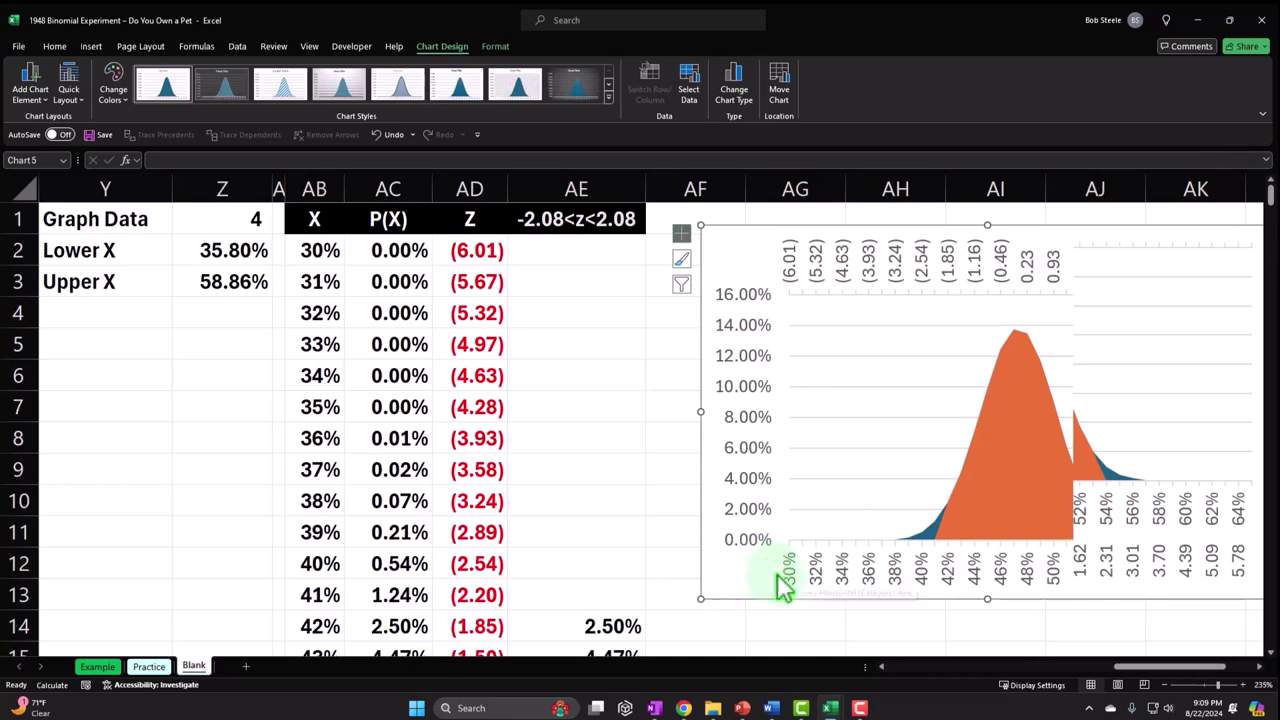
{"action": "left_click", "coordinate": [100, 134]}
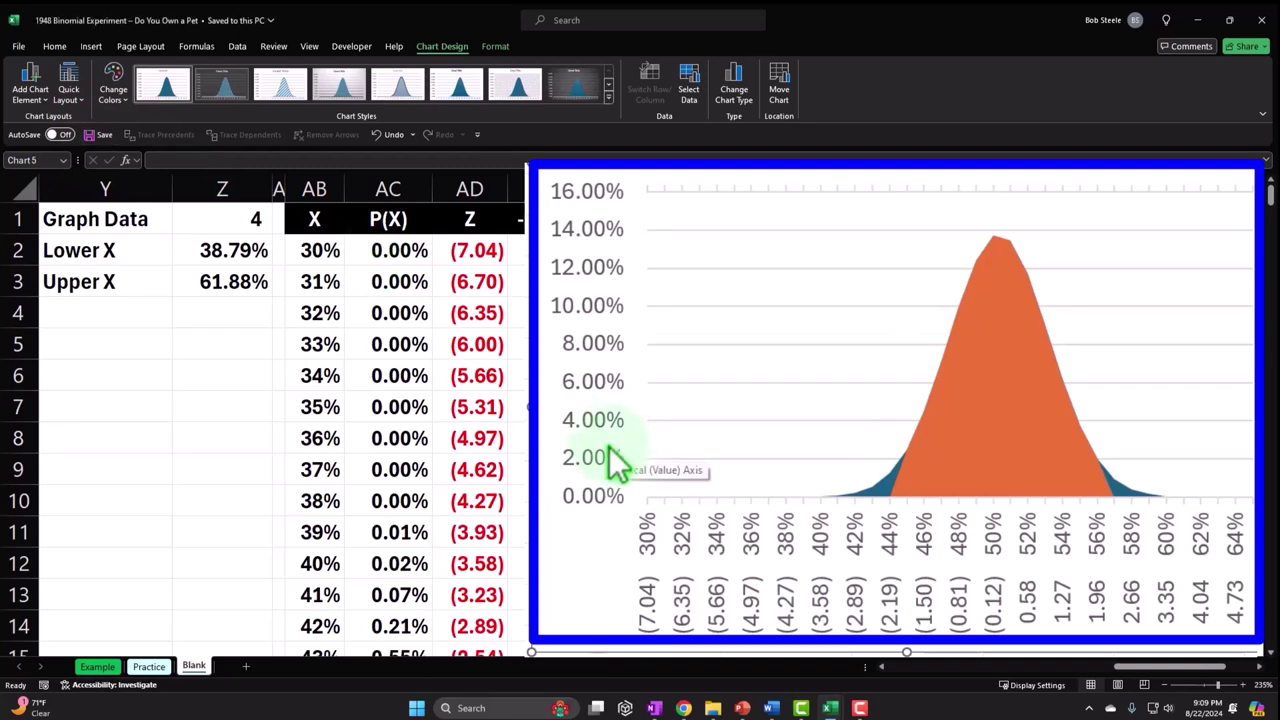
- Draw a vertical straight line on the chart and give it a green shape style
{"action": "mouse_move", "coordinate": [1170, 666]}
{"action": "left_mouse_down"}
{"action": "mouse_move", "coordinate": [1140, 668]}
{"action": "mouse_move", "coordinate": [1185, 668]}
{"action": "left_mouse_up"}
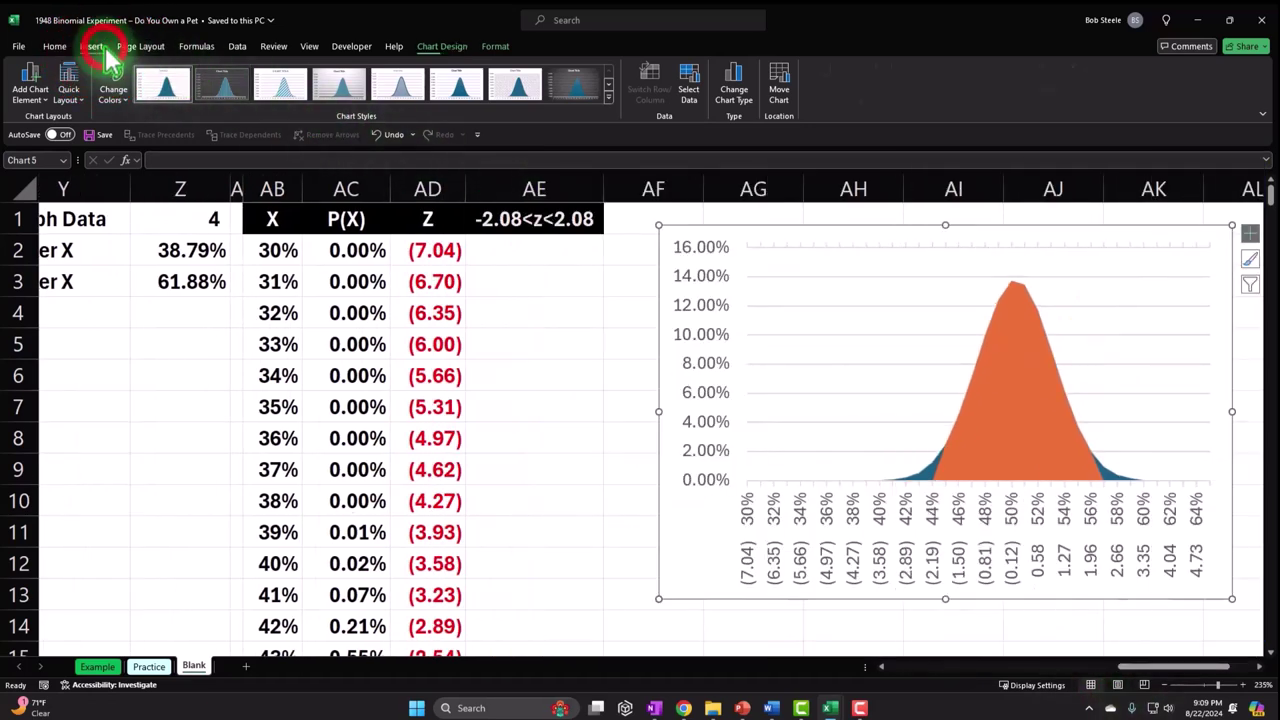
{"action": "left_click", "coordinate": [98, 47]}
{"action": "left_click", "coordinate": [194, 88]}
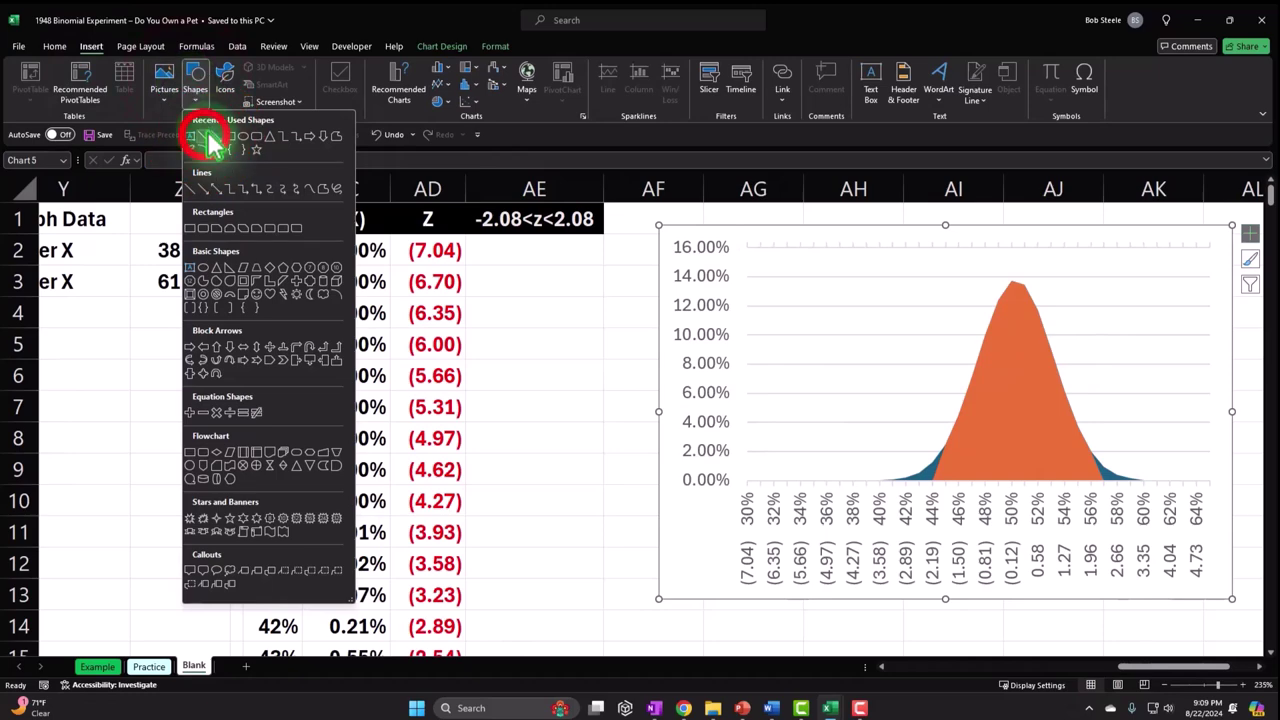
{"action": "left_click", "coordinate": [208, 138]}
{"action": "left_click_drag", "start_coordinate": [874, 280], "coordinate": [877, 432]}
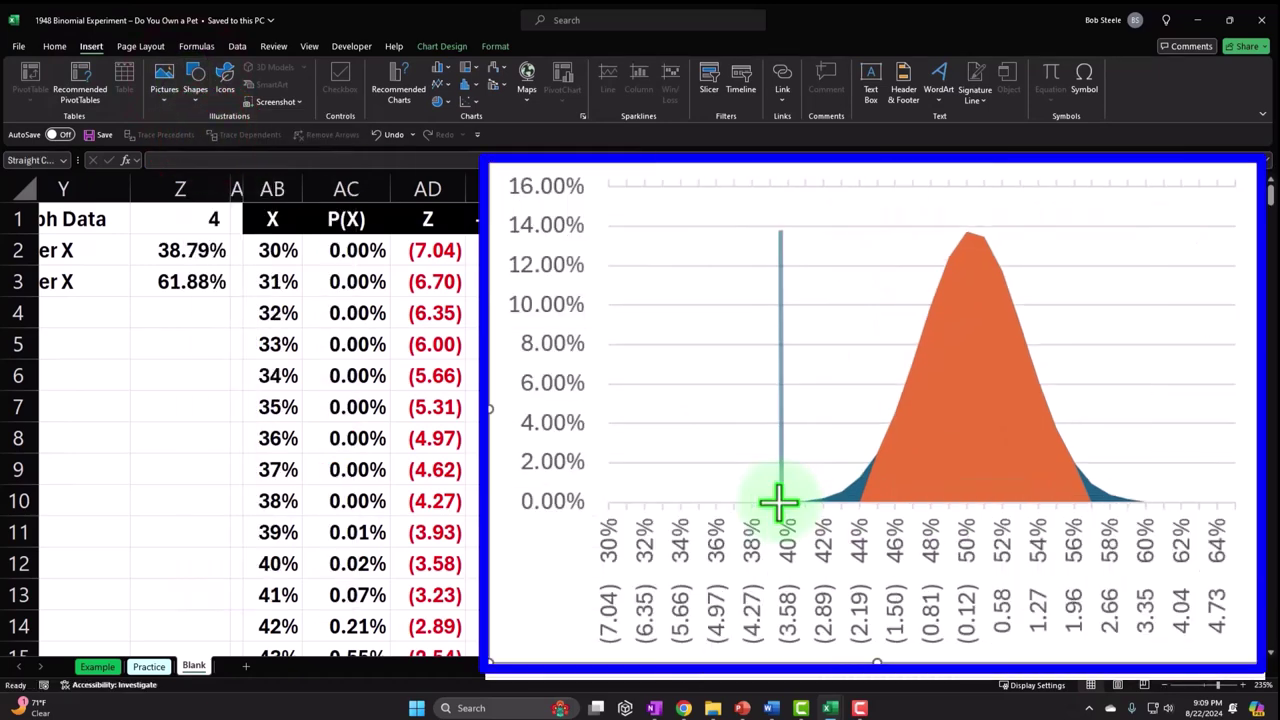
{"action": "left_click_drag", "start_coordinate": [778, 500], "coordinate": [780, 500]}
{"action": "left_click", "coordinate": [428, 84]}
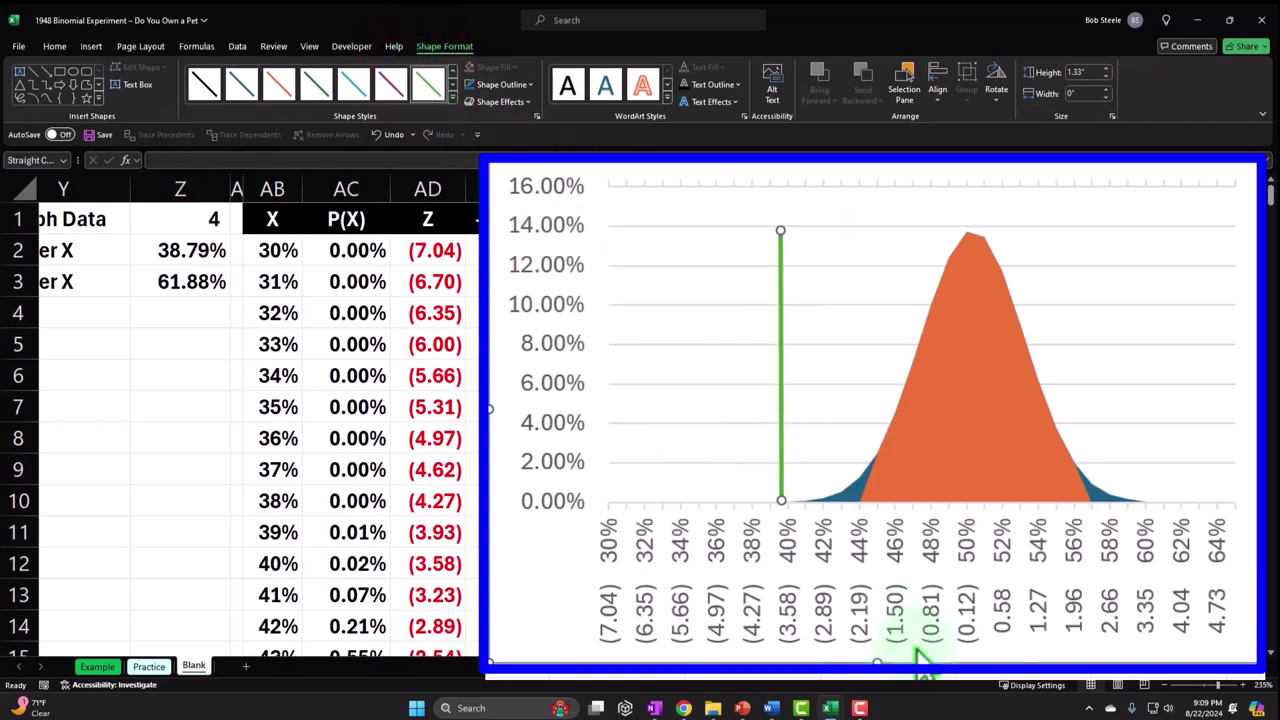
- Try the green line at about 50% and 46%, then park it at the chart's right edge
{"action": "left_click_drag", "start_coordinate": [774, 443], "coordinate": [958, 433]}
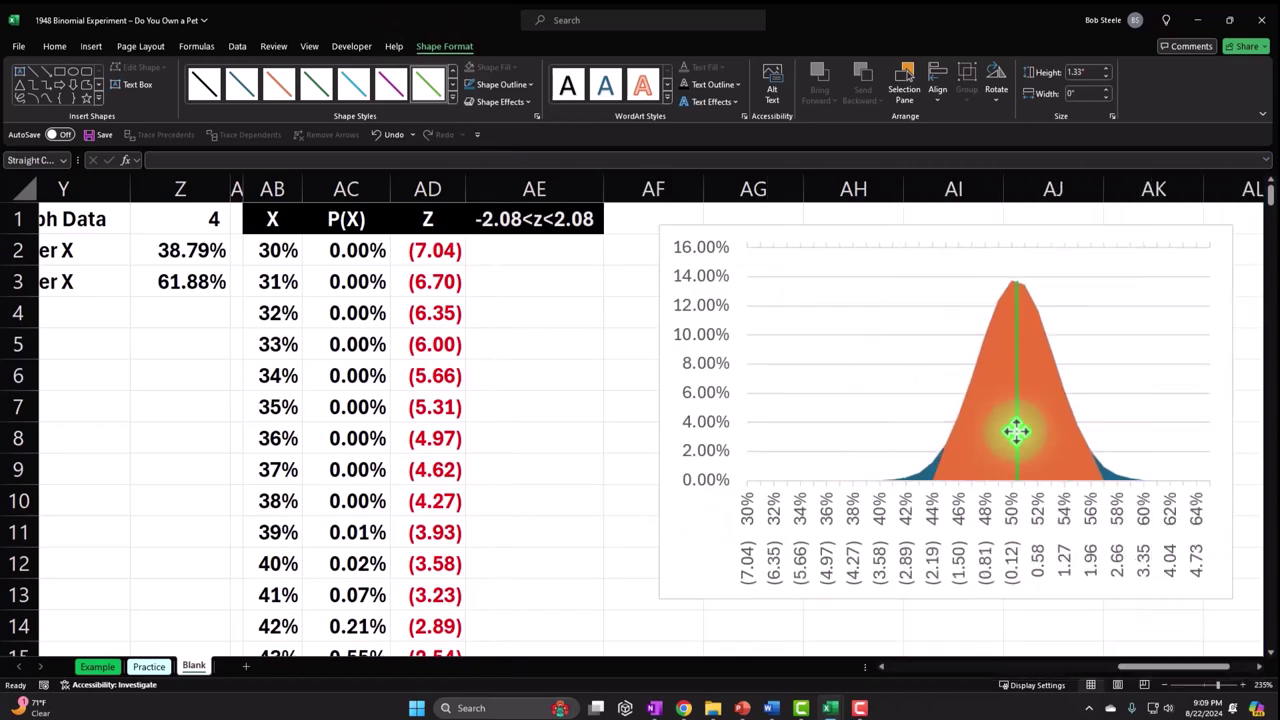
{"action": "left_click_drag", "start_coordinate": [1128, 667], "coordinate": [1207, 684]}
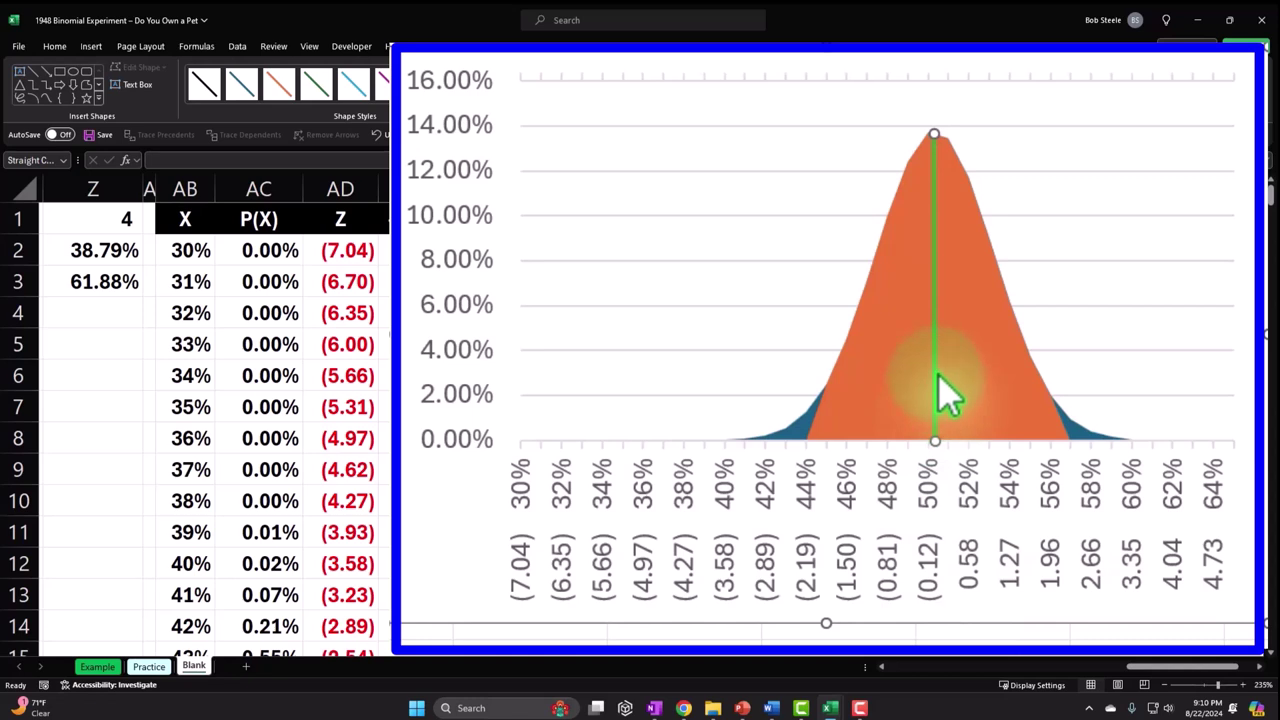
{"action": "left_click", "coordinate": [1136, 666]}
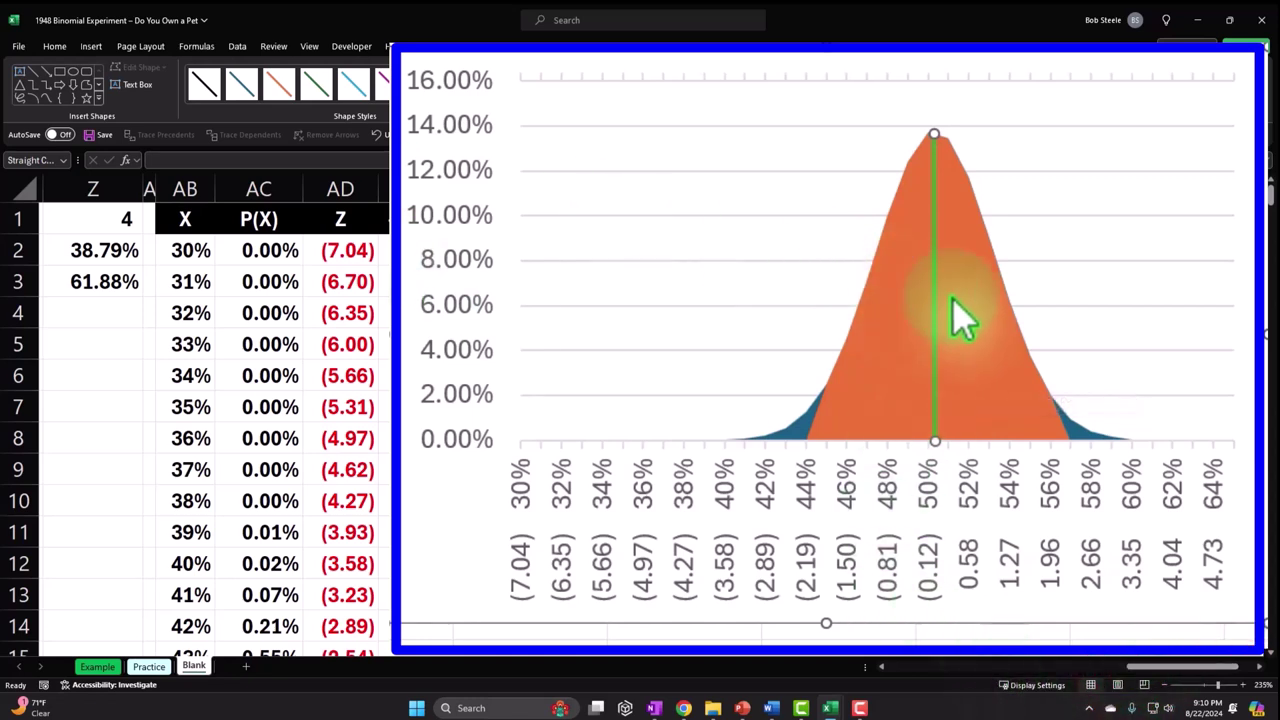
{"action": "left_click_drag", "start_coordinate": [937, 329], "coordinate": [824, 352]}
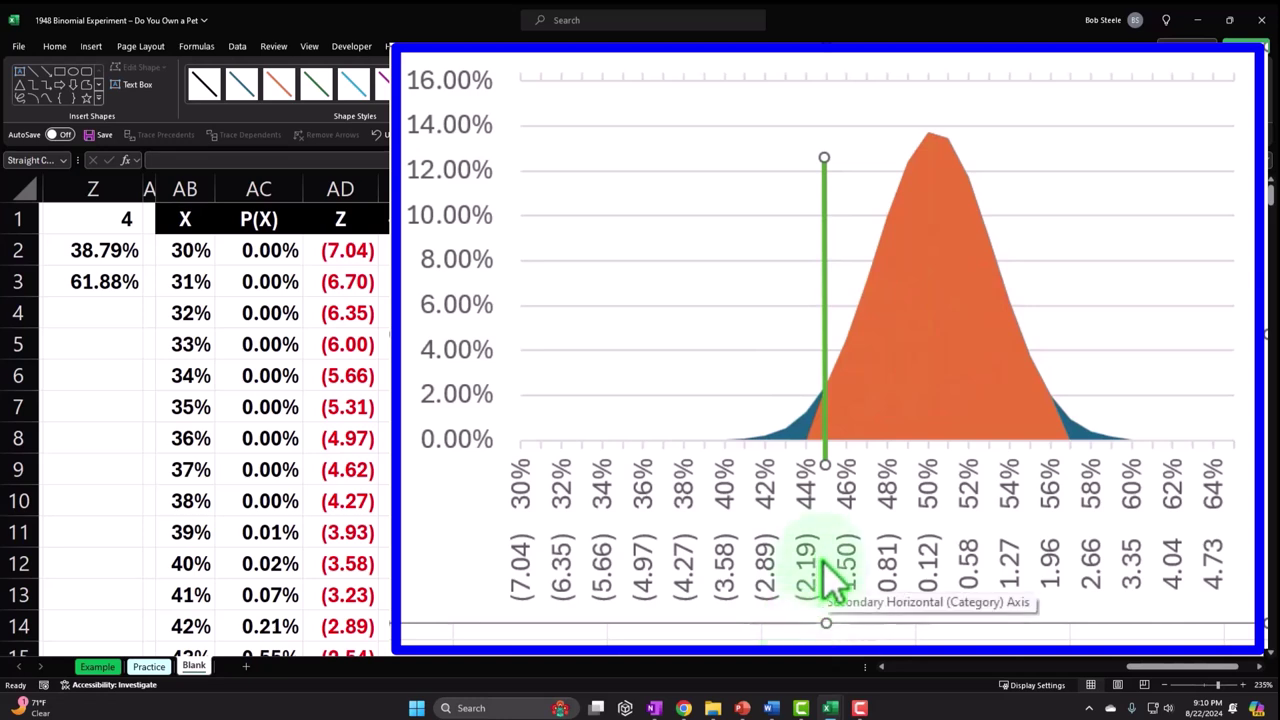
{"action": "left_click_drag", "start_coordinate": [823, 423], "coordinate": [1057, 432]}
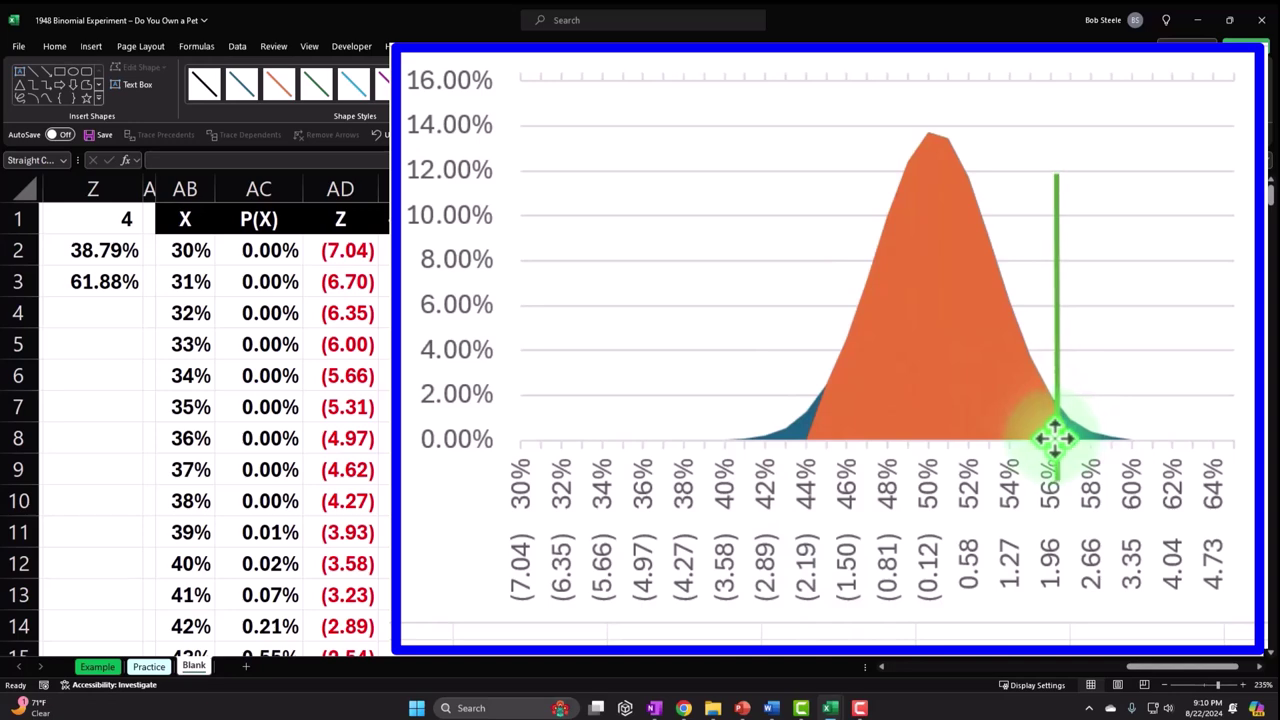
{"action": "scroll", "coordinate": [297, 515], "scroll_direction": "down", "scroll_amount": 3}
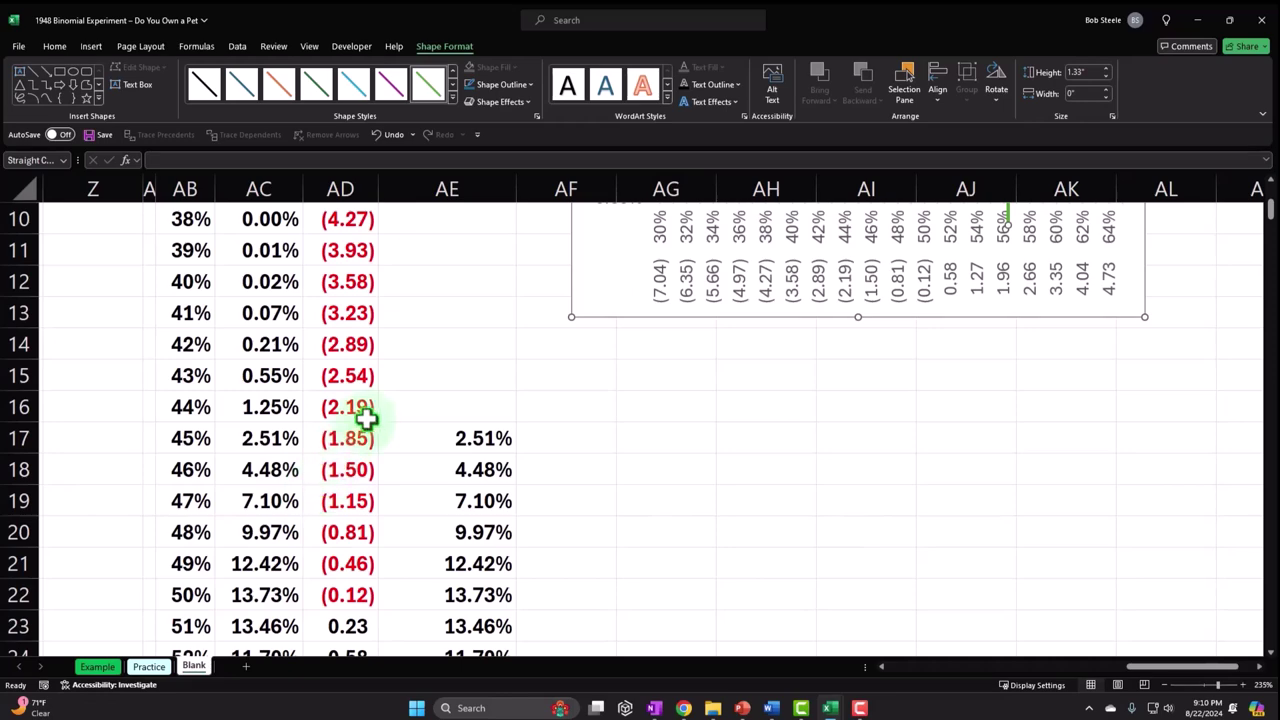
{"action": "scroll", "coordinate": [372, 437], "scroll_direction": "down", "scroll_amount": 1}
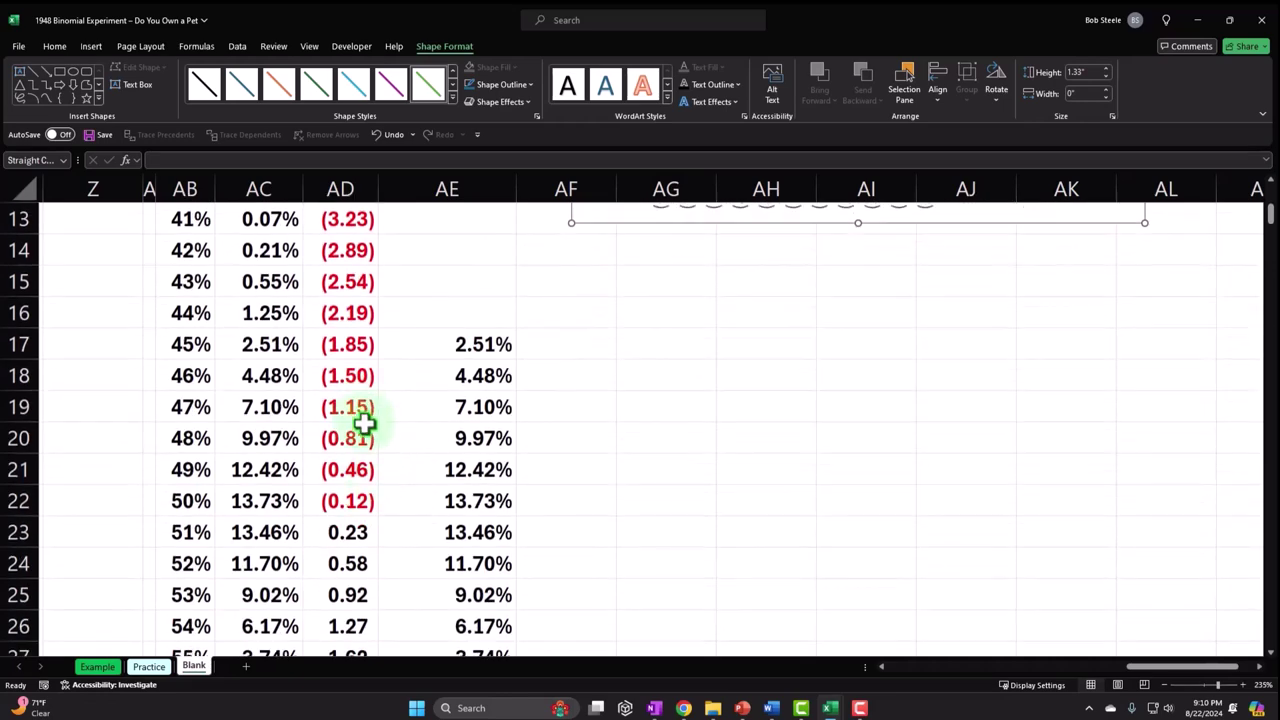
{"action": "scroll", "coordinate": [362, 423], "scroll_direction": "up", "scroll_amount": 1}
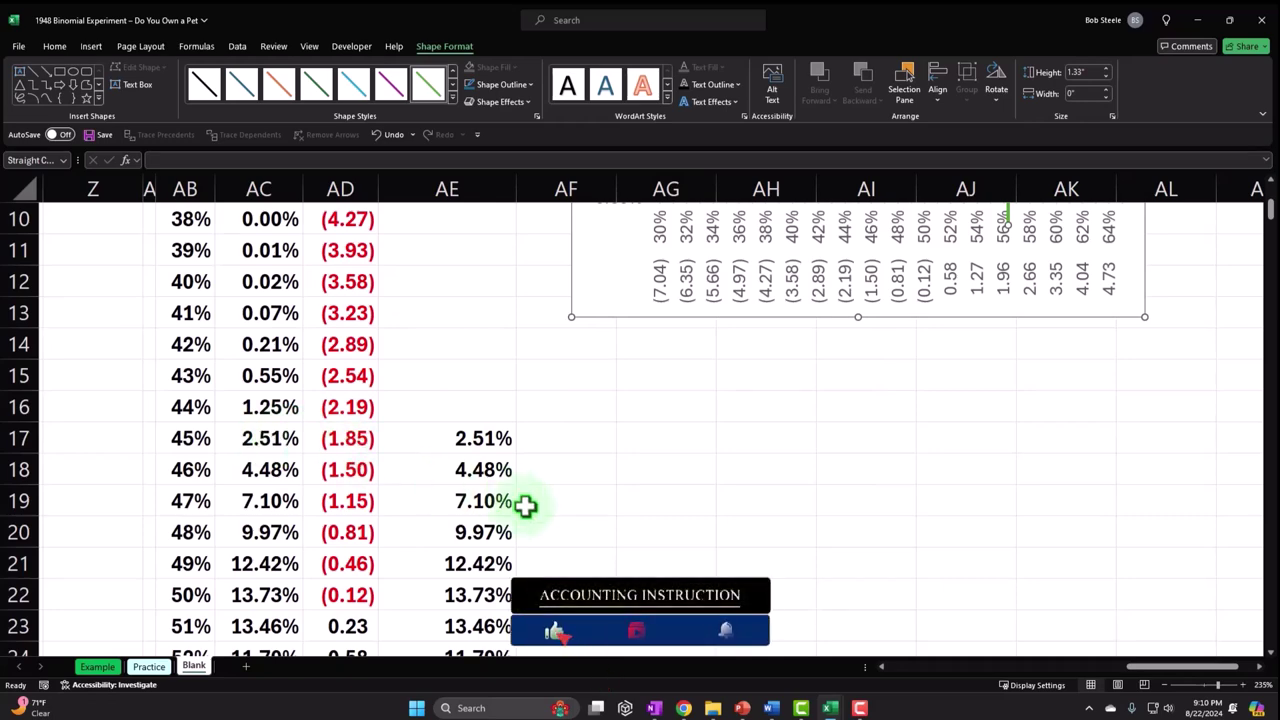
{"action": "scroll", "coordinate": [525, 505], "scroll_direction": "up", "scroll_amount": 3}
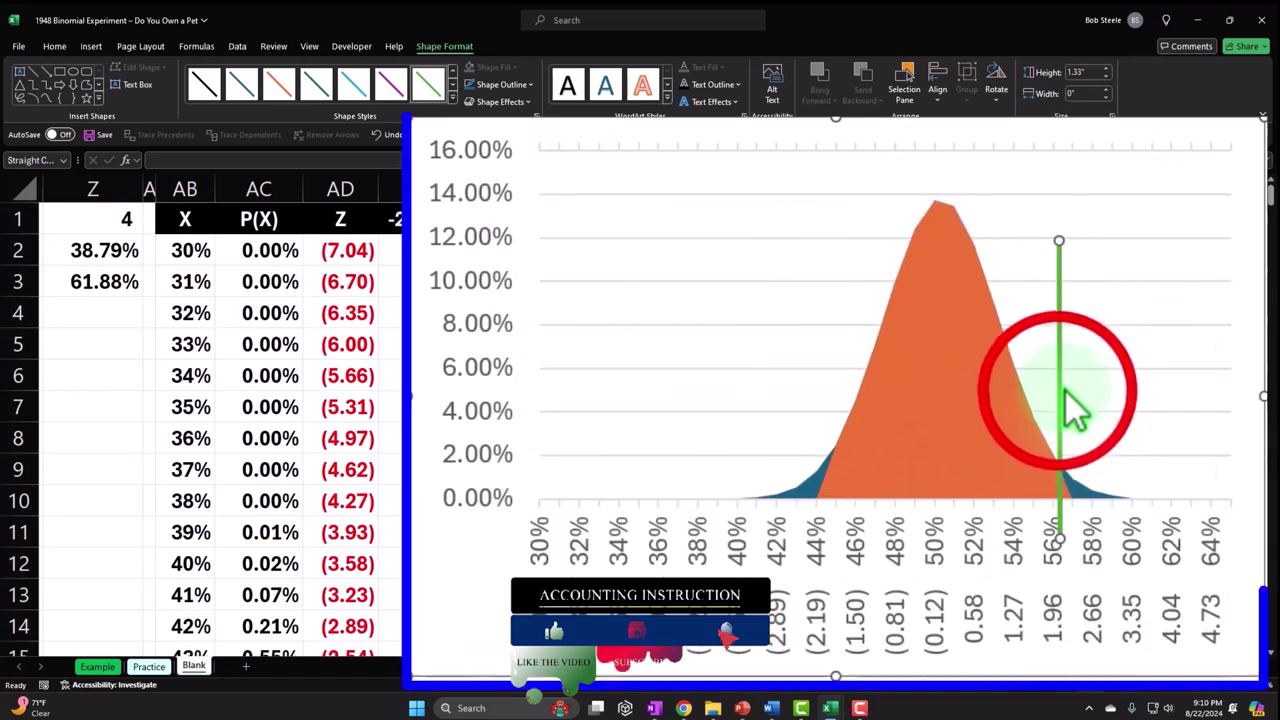
{"action": "left_click_drag", "start_coordinate": [1075, 410], "coordinate": [1192, 305]}
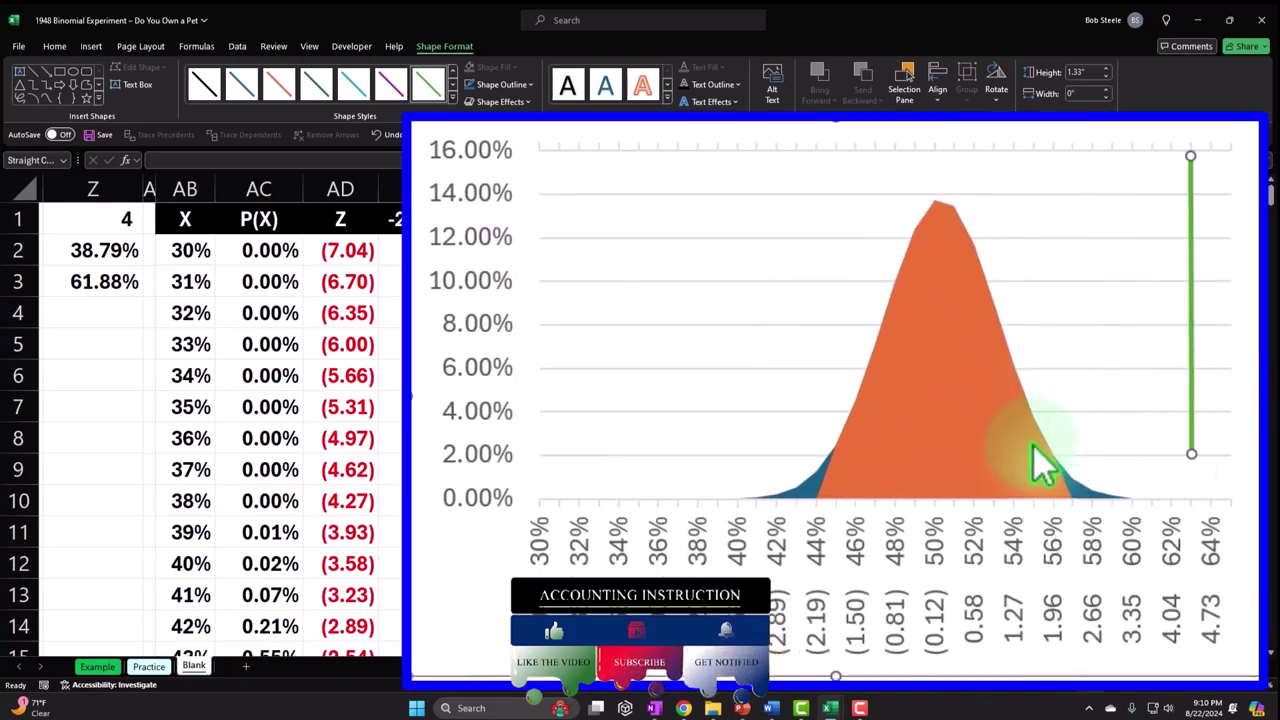
{"action": "left_click_drag", "start_coordinate": [190, 251], "coordinate": [416, 250]}
- Give the X, P(X), Z table AB2:AE37 all borders and a light-blue fill
{"action": "key", "text": "ctrl+shift+Down"}
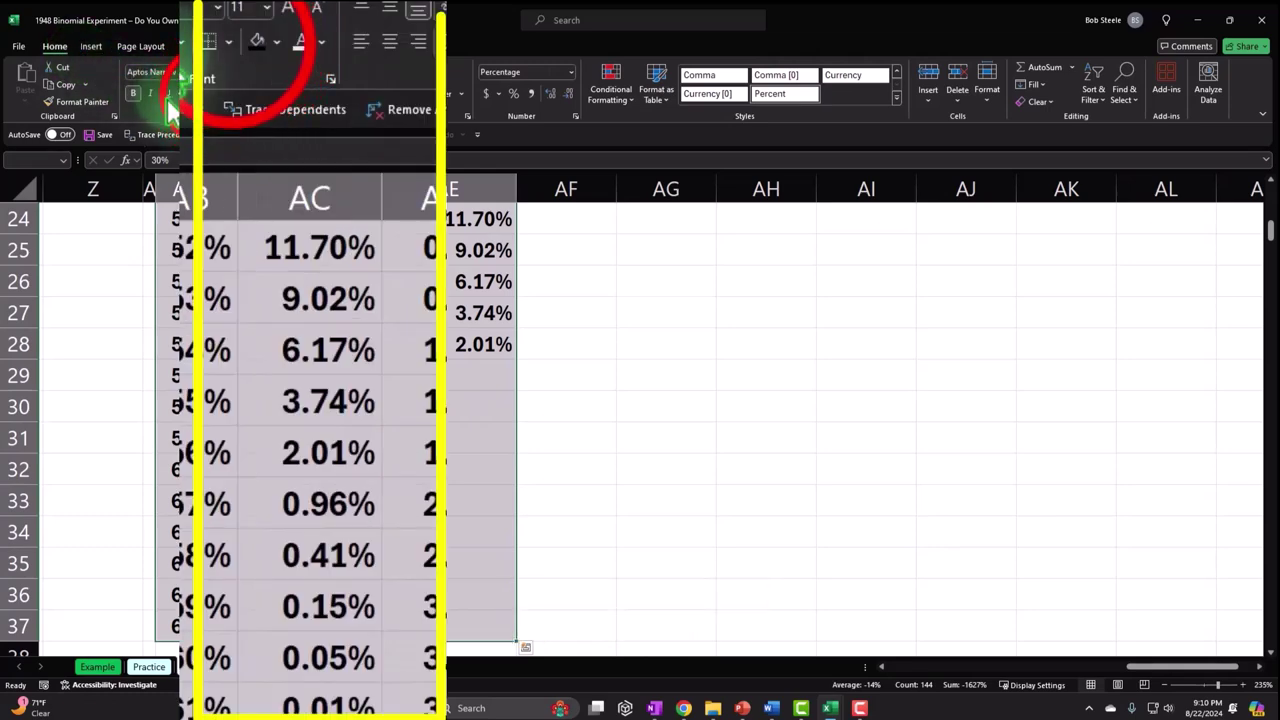
{"action": "left_click", "coordinate": [200, 93]}
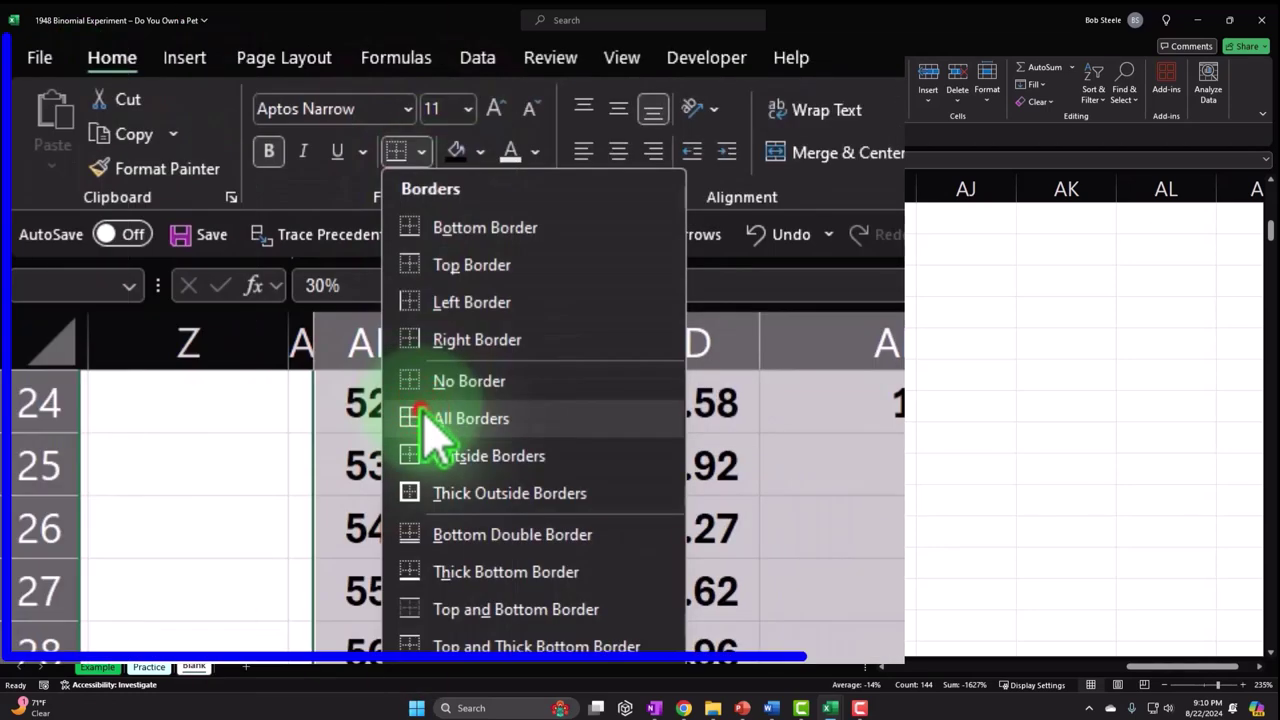
{"action": "left_click", "coordinate": [215, 220]}
{"action": "left_click", "coordinate": [480, 152]}
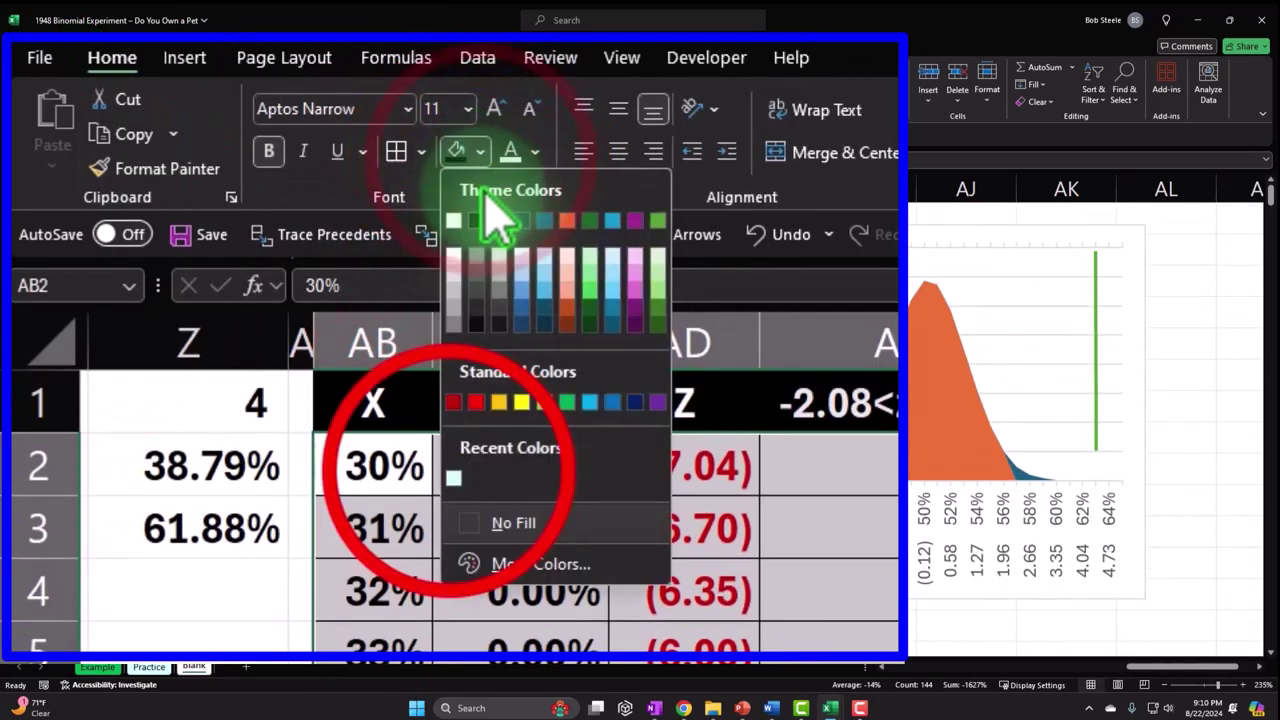
{"action": "left_click", "coordinate": [452, 478]}
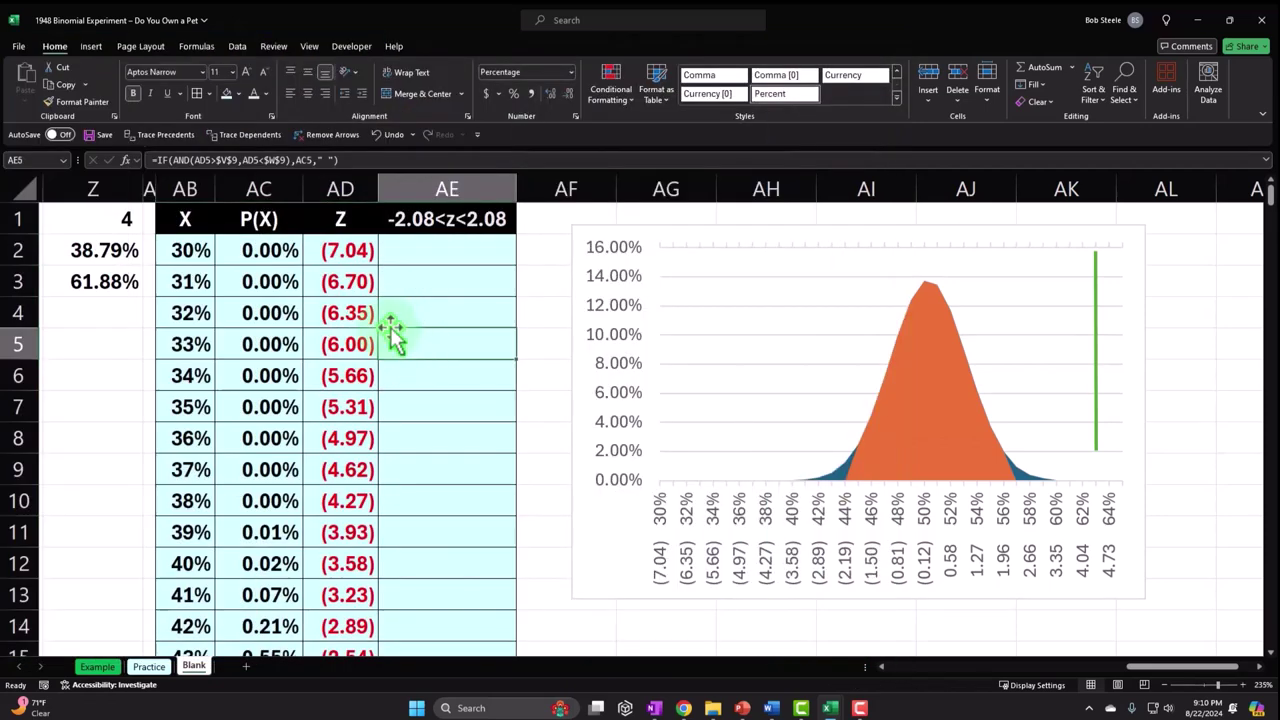
- Fill the Lower X and Upper X cells light blue and the Graph Data heading dark
{"action": "key", "text": "Left"}
{"action": "key", "text": "Left"}
{"action": "key", "text": "Left"}
{"action": "key", "text": "Left"}
{"action": "key", "text": "Left"}
{"action": "key", "text": "Left"}
{"action": "key", "text": "Left"}
{"action": "key", "text": "Left"}
{"action": "key", "text": "Left"}
{"action": "key", "text": "Left"}
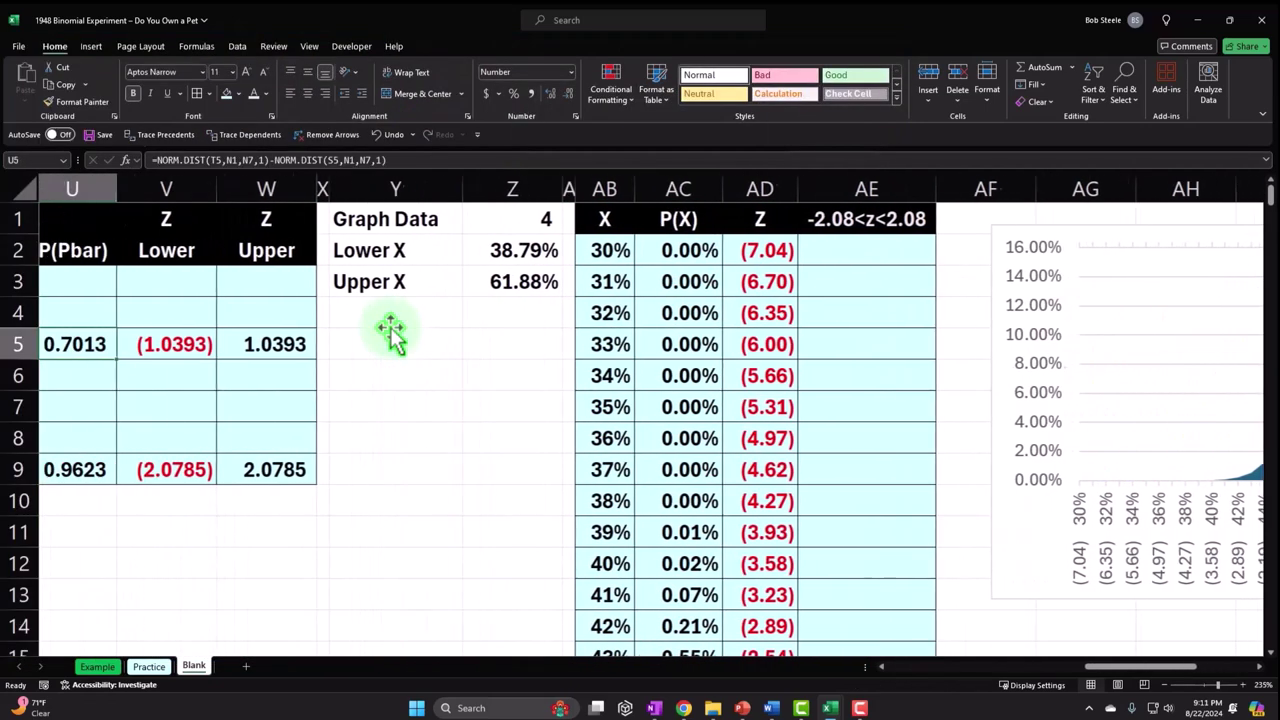
{"action": "left_click_drag", "start_coordinate": [400, 219], "coordinate": [510, 219]}
{"action": "left_click_drag", "start_coordinate": [790, 437], "coordinate": [875, 488]}
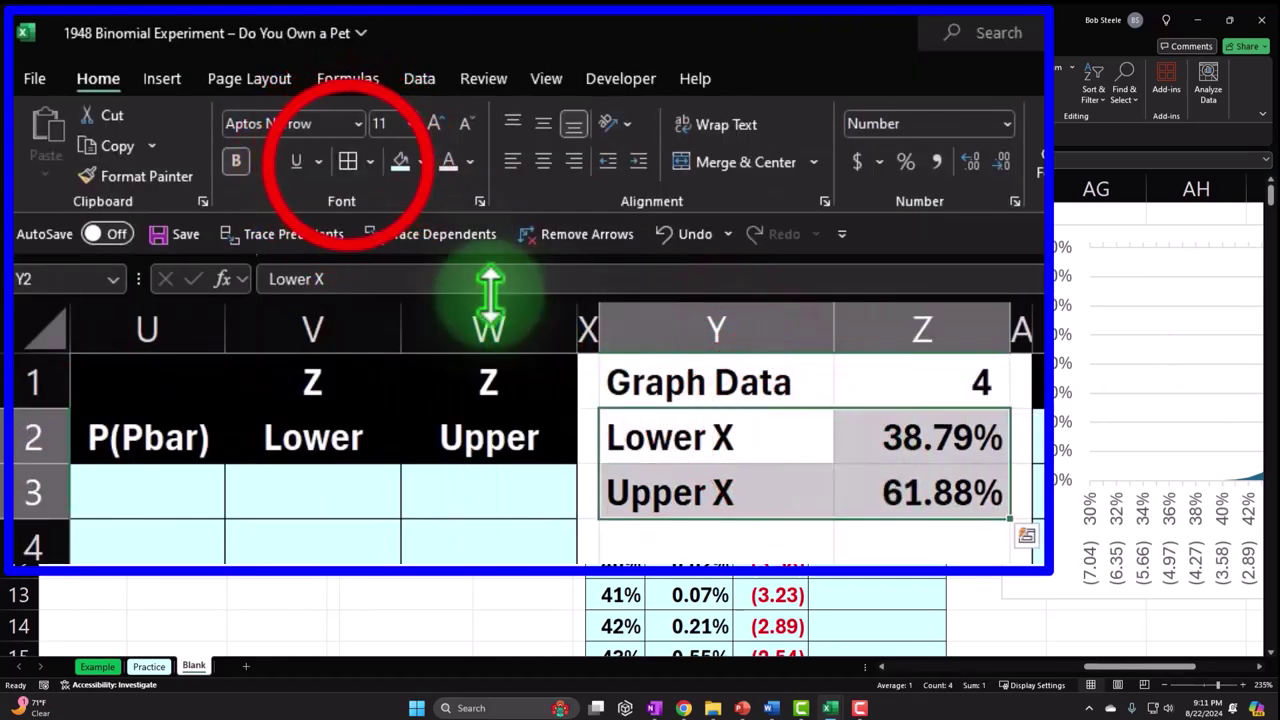
{"action": "left_click", "coordinate": [400, 165]}
{"action": "left_click_drag", "start_coordinate": [620, 383], "coordinate": [888, 381]}
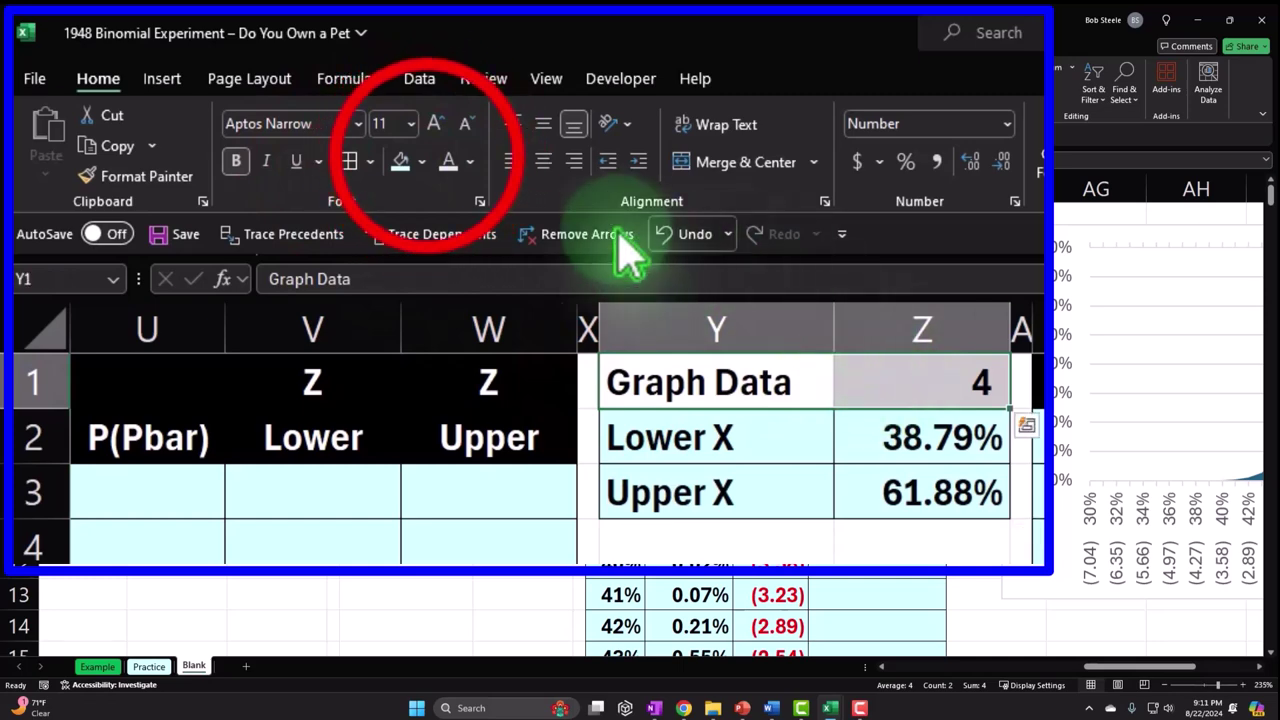
{"action": "left_click", "coordinate": [421, 162]}
{"action": "left_click", "coordinate": [420, 224]}
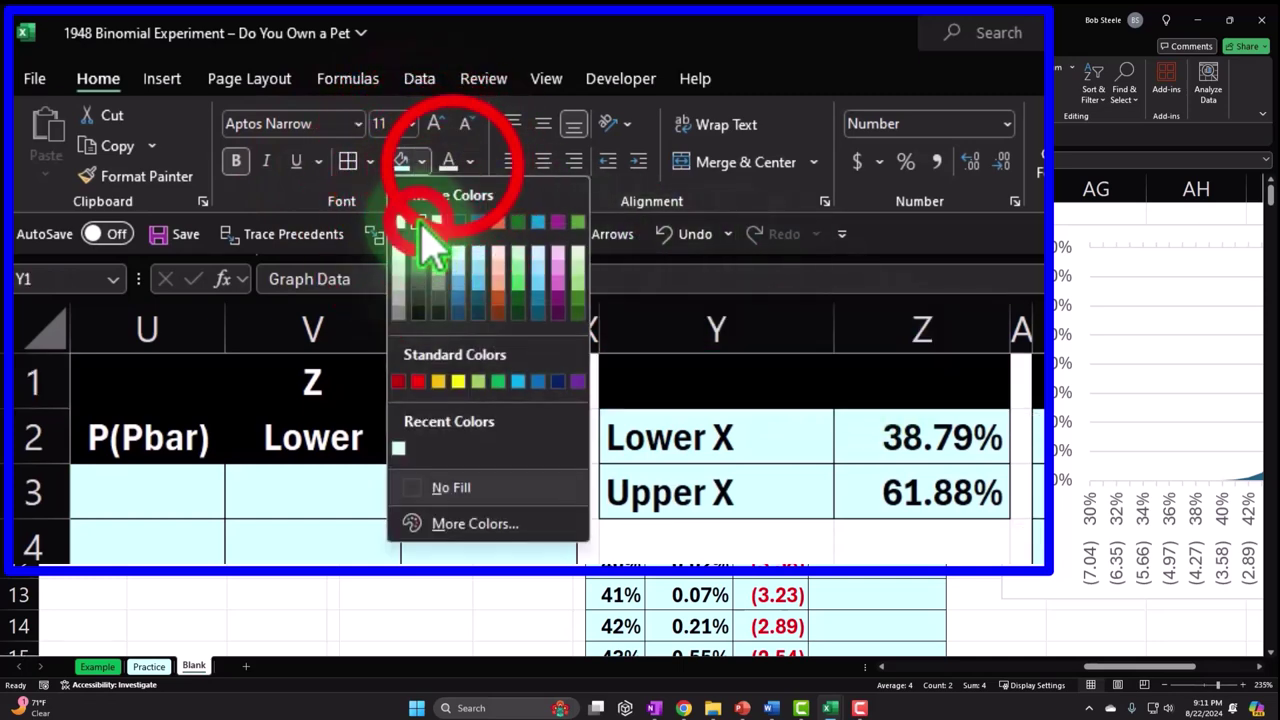
{"action": "left_click", "coordinate": [483, 78]}
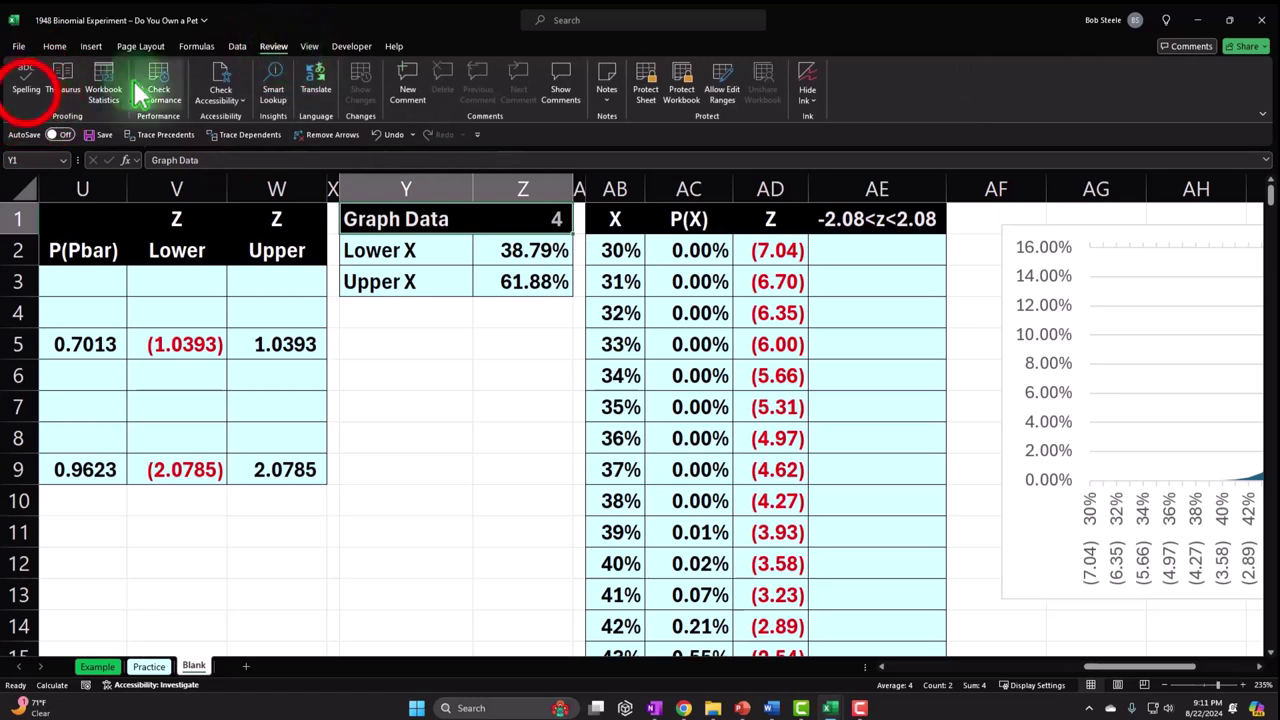
- Spell-check the sheet, correct the flagged heading 'Porportionof', and close the spell checker
{"action": "left_click", "coordinate": [25, 80]}
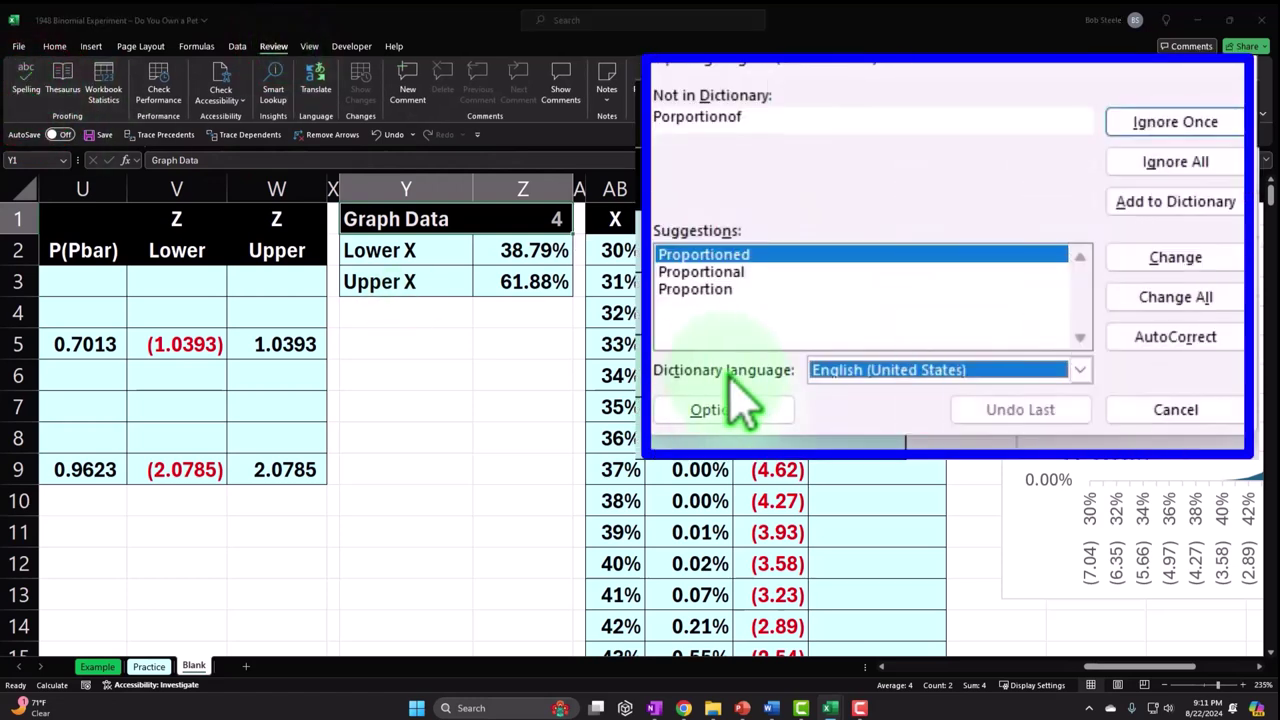
{"action": "left_click", "coordinate": [728, 108]}
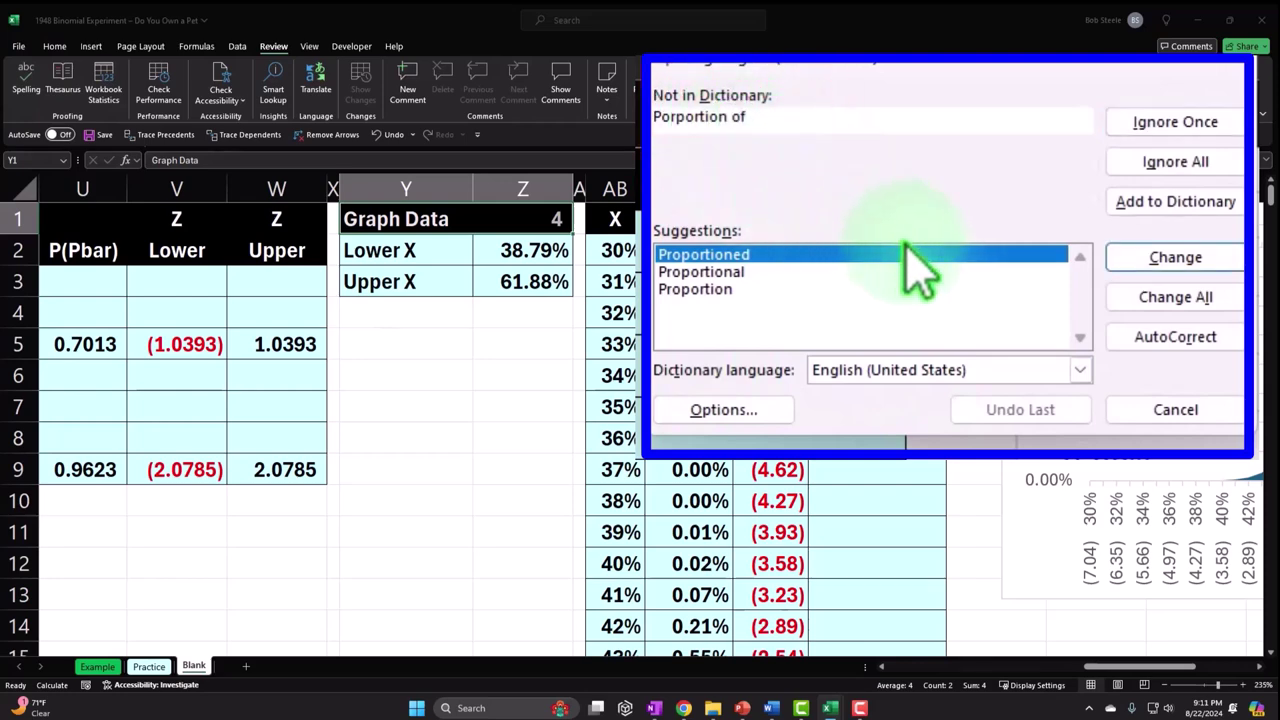
{"action": "left_click", "coordinate": [1165, 262]}
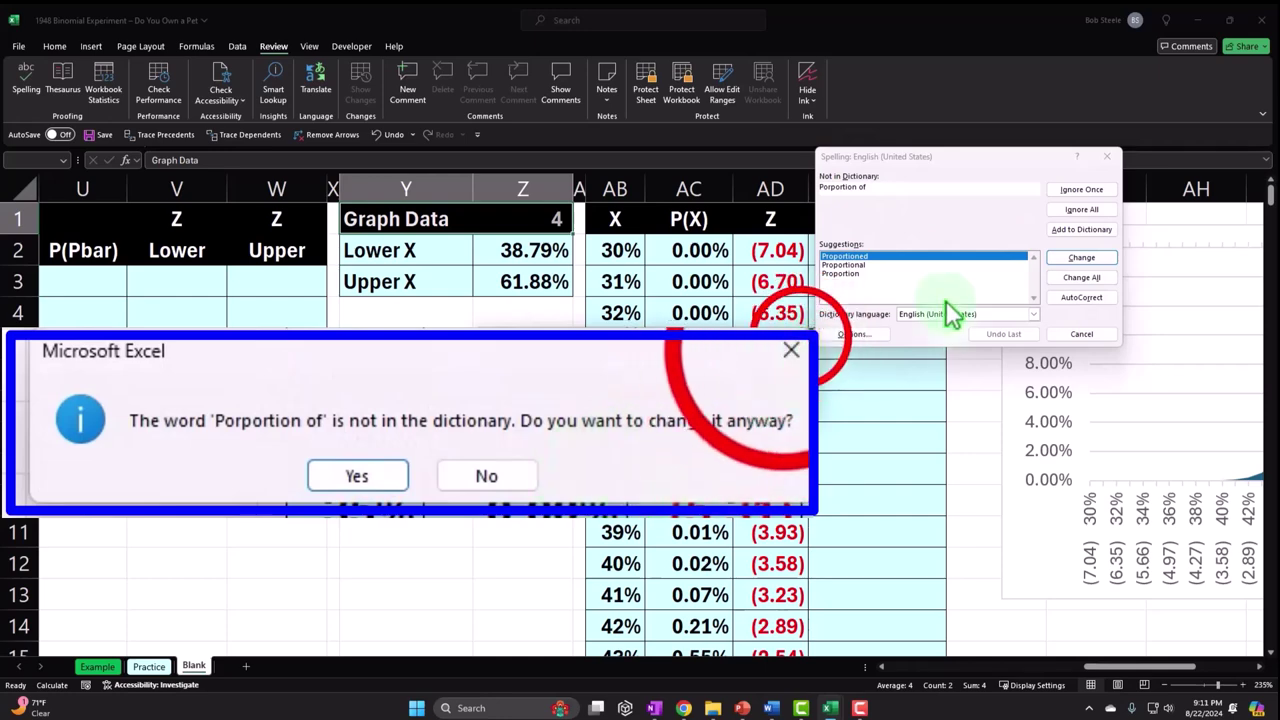
{"action": "left_click", "coordinate": [791, 350]}
{"action": "left_click", "coordinate": [1106, 157]}
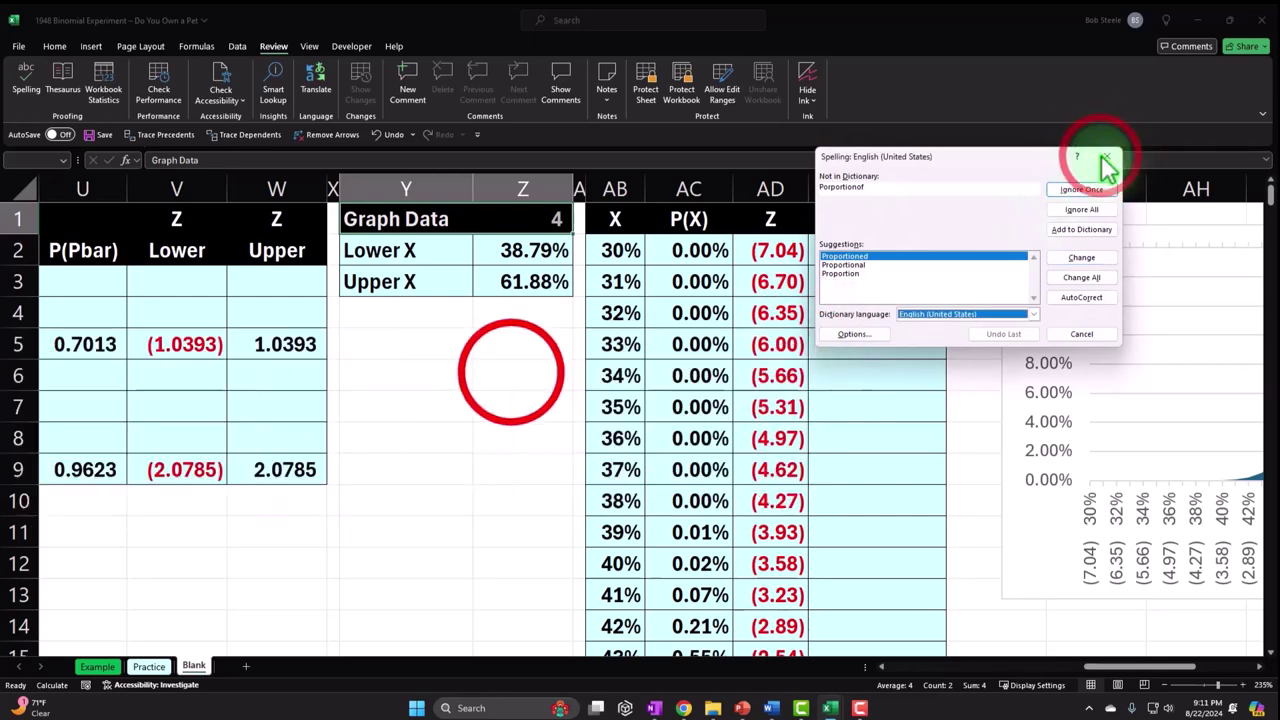
{"action": "left_click", "coordinate": [511, 372]}
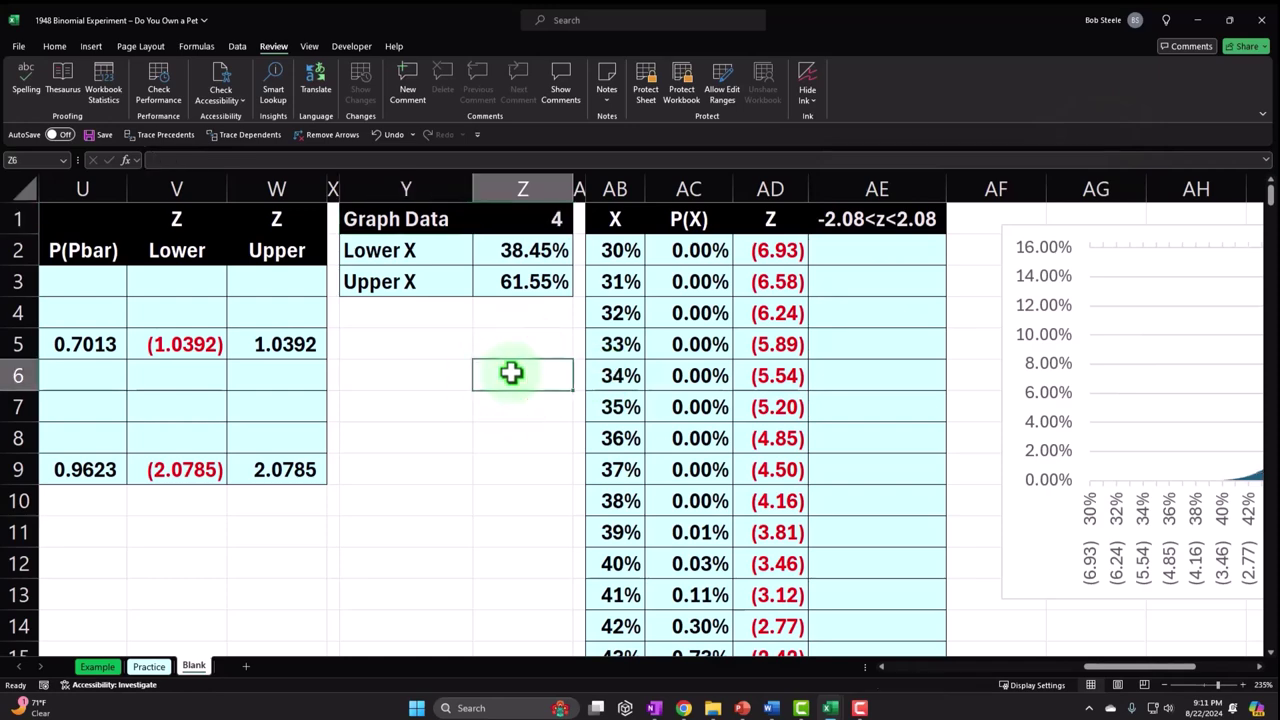